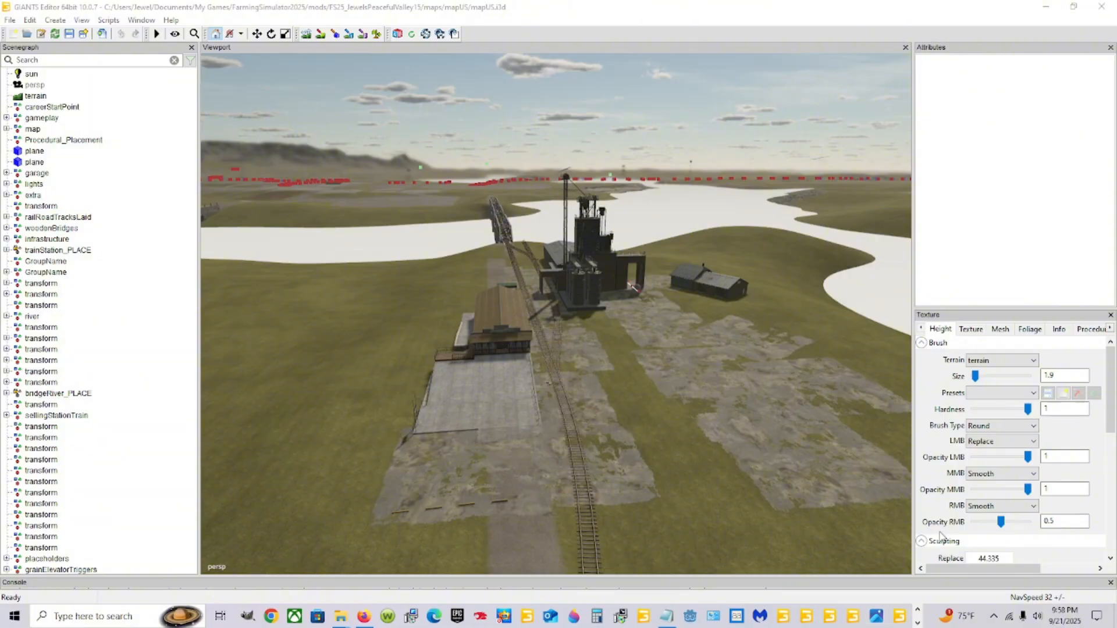
# Select the trainStation_PLACE group through the station building beside the railway tracks
pyautogui.keyDown('alt'); pyautogui.moveTo(671, 523); pyautogui.dragTo(746, 98, button='right'); pyautogui.keyUp('alt')
pyautogui.keyDown('alt'); pyautogui.moveTo(638, 275); pyautogui.dragTo(518, 312); pyautogui.keyUp('alt')
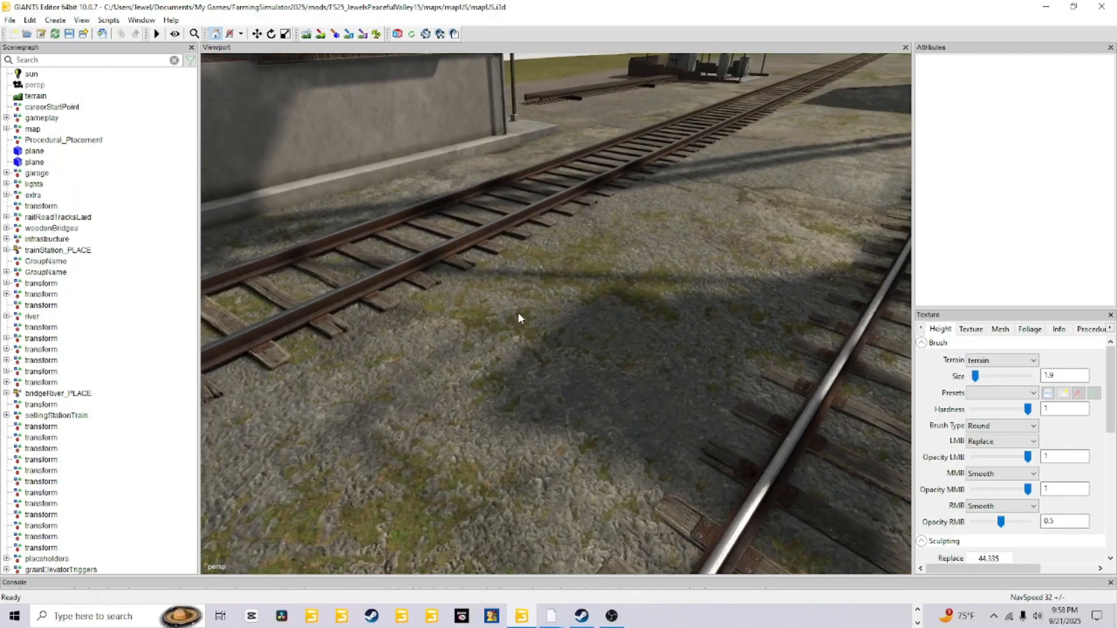
pyautogui.keyDown('alt'); pyautogui.moveTo(518, 313); pyautogui.dragTo(426, 557, button='right'); pyautogui.keyUp('alt')
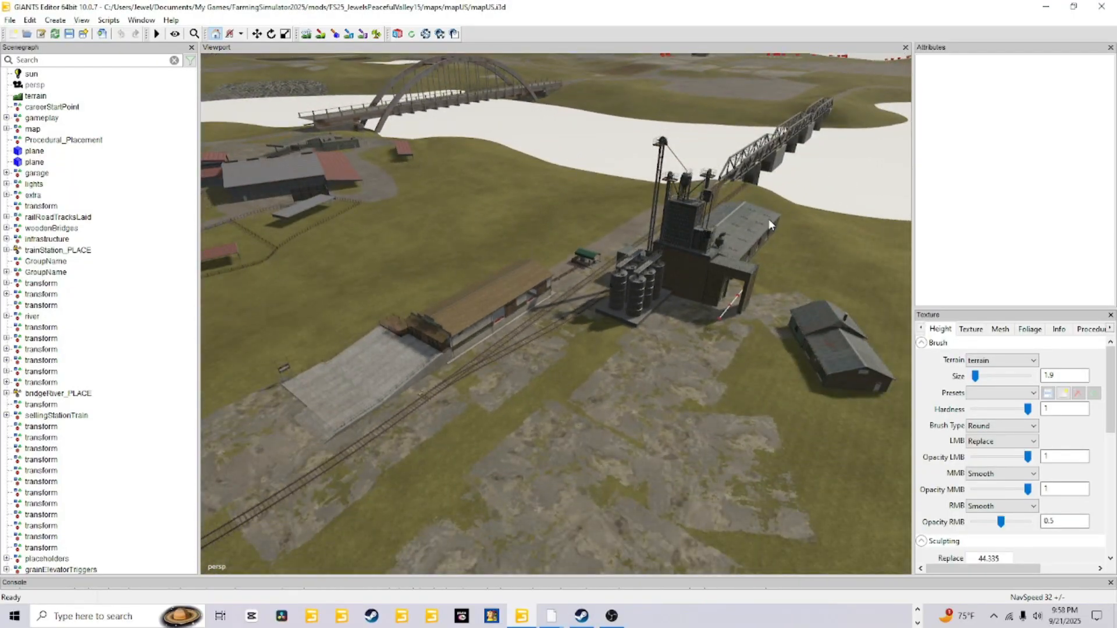
pyautogui.keyDown('alt'); pyautogui.moveTo(697, 357); pyautogui.dragTo(755, 357); pyautogui.keyUp('alt')
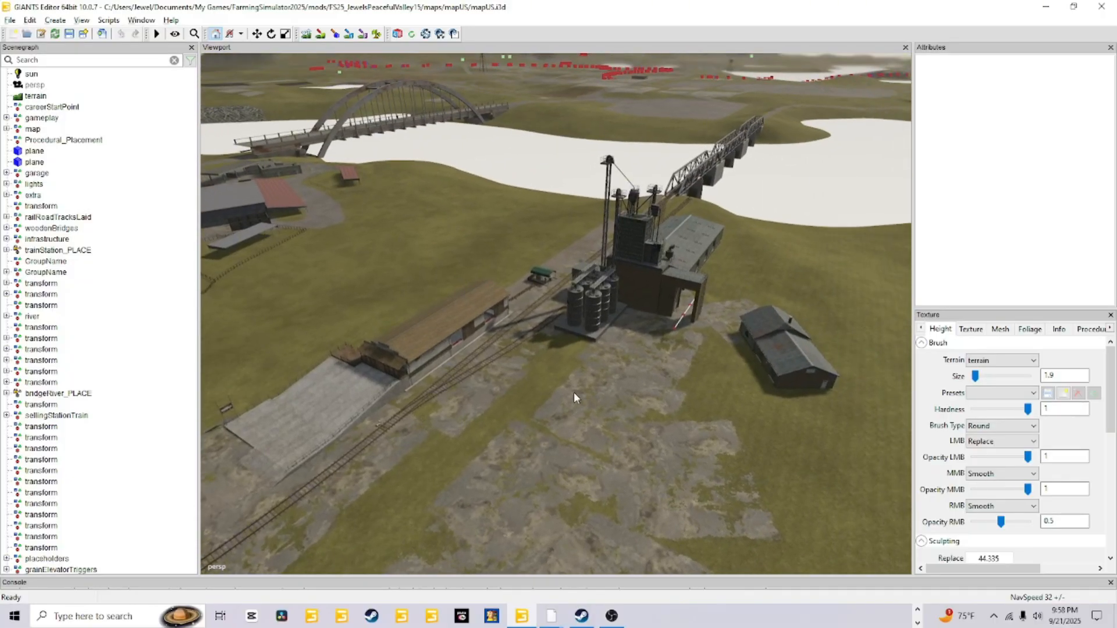
pyautogui.keyDown('alt'); pyautogui.moveTo(574, 392); pyautogui.dragTo(716, 211, button='right'); pyautogui.keyUp('alt')
pyautogui.keyDown('alt'); pyautogui.moveTo(588, 398); pyautogui.dragTo(475, 394); pyautogui.keyUp('alt')
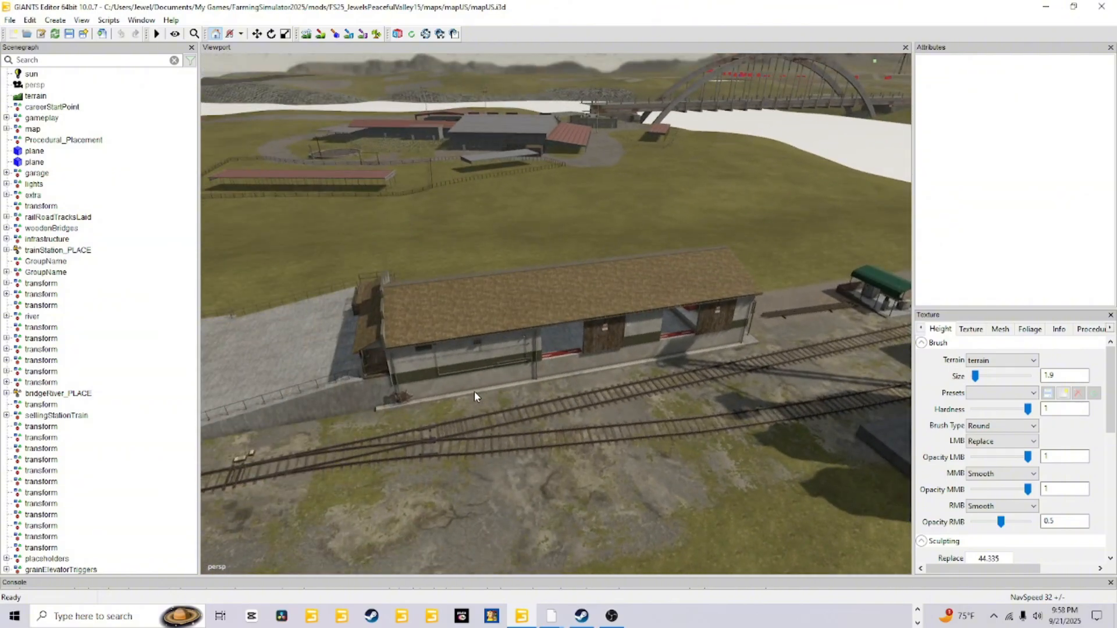
pyautogui.click(483, 313)
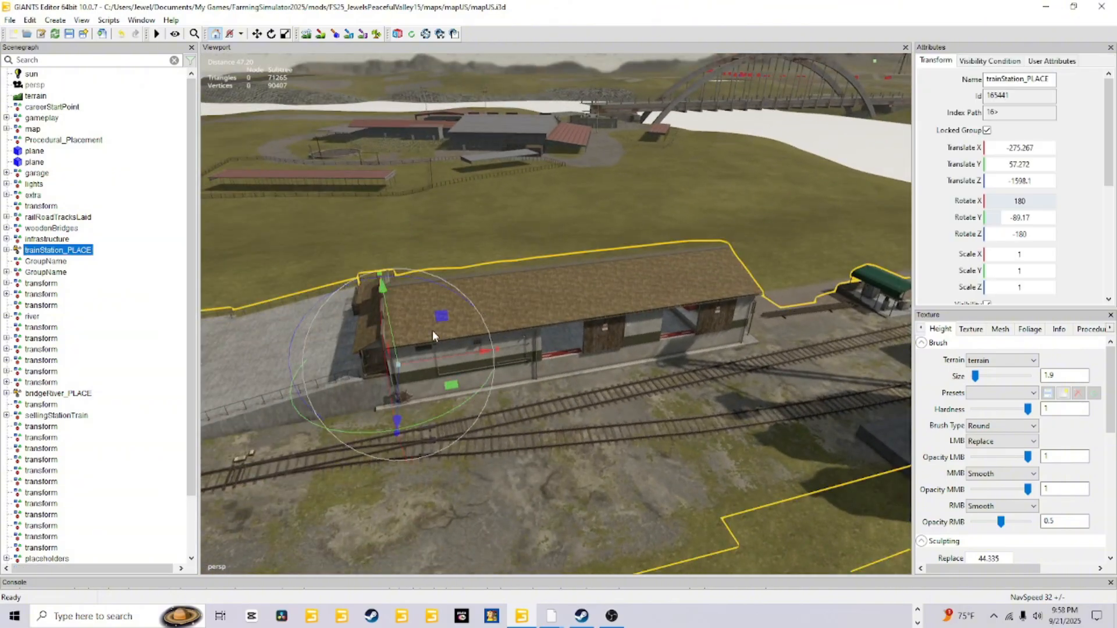
pyautogui.keyDown('alt'); pyautogui.moveTo(432, 332); pyautogui.dragTo(589, 477); pyautogui.keyUp('alt')
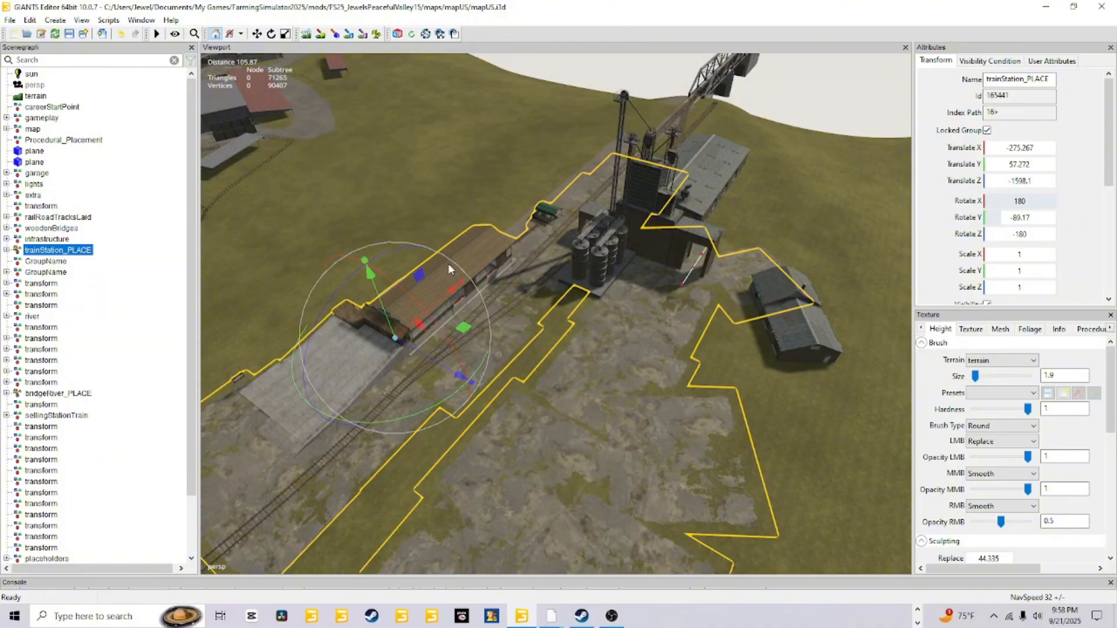
pyautogui.scroll(-5, 639, 361)
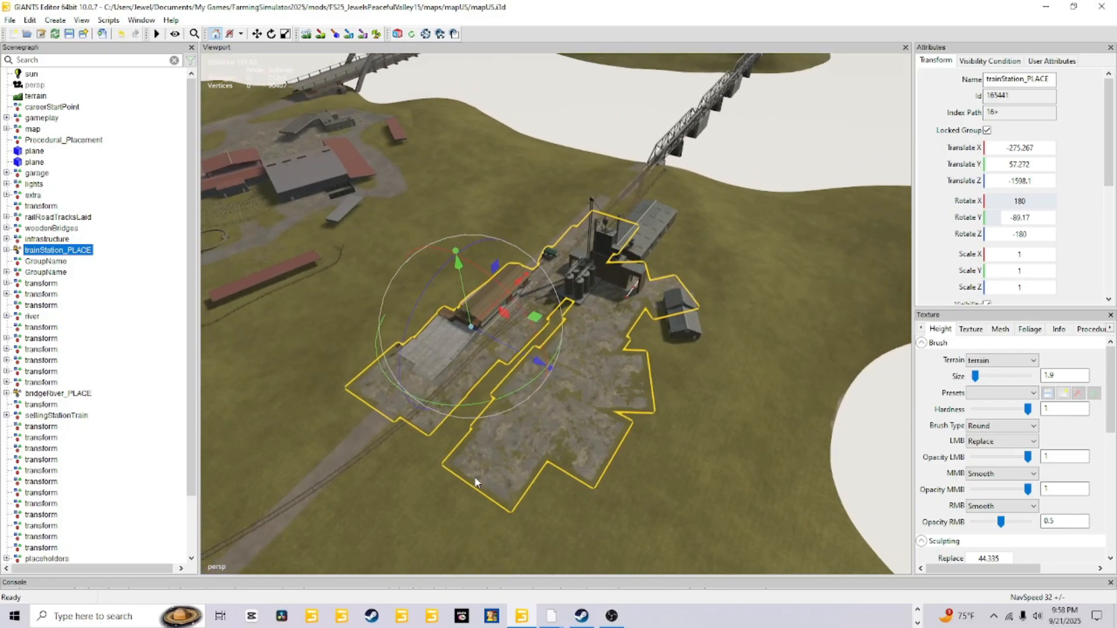
pyautogui.click(10, 20)
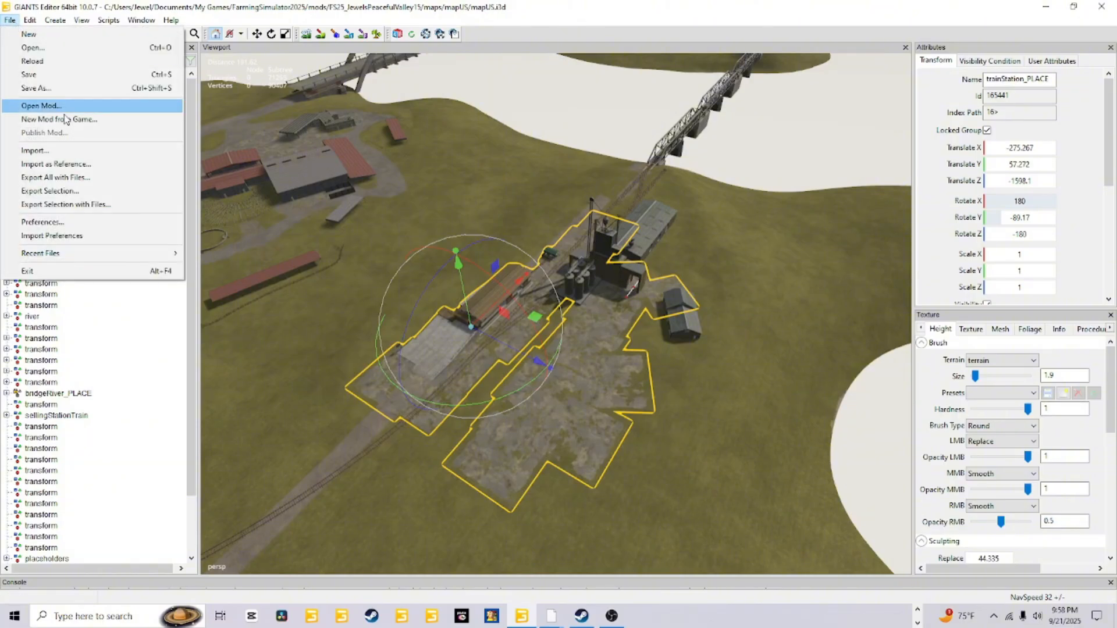
pyautogui.click(58, 191)
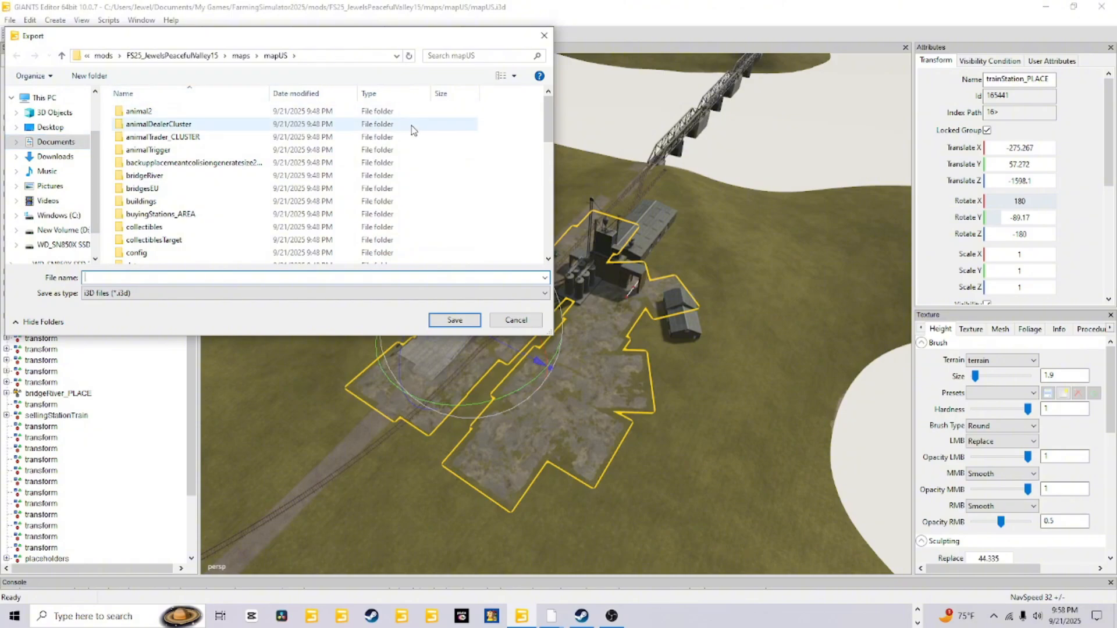
pyautogui.click(56, 142)
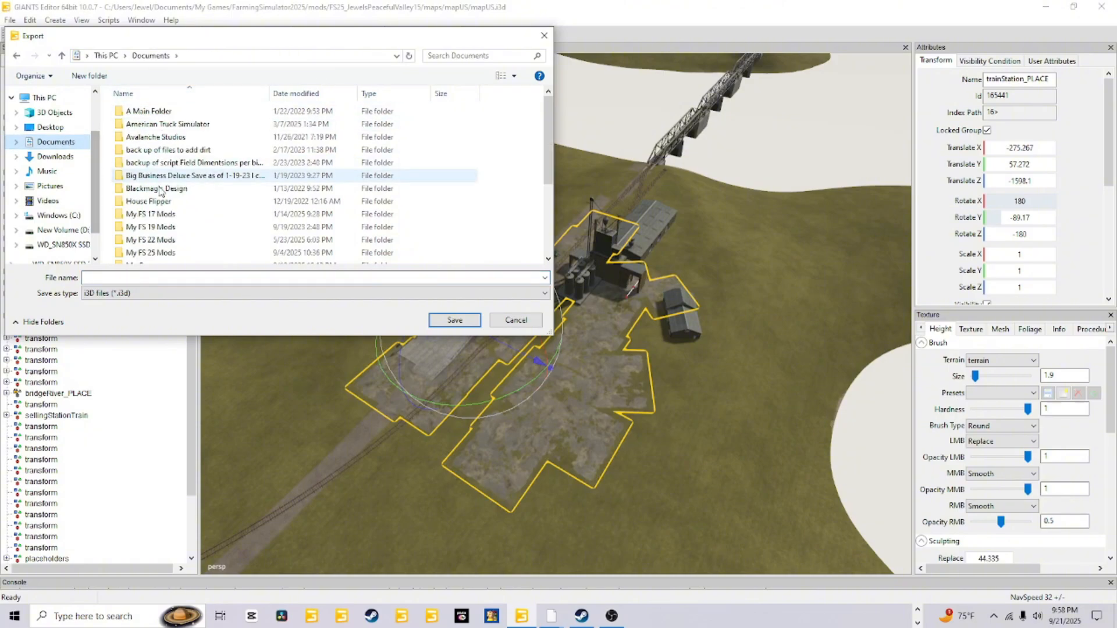
pyautogui.scroll(-2, 159, 222)
pyautogui.doubleClick(158, 235)
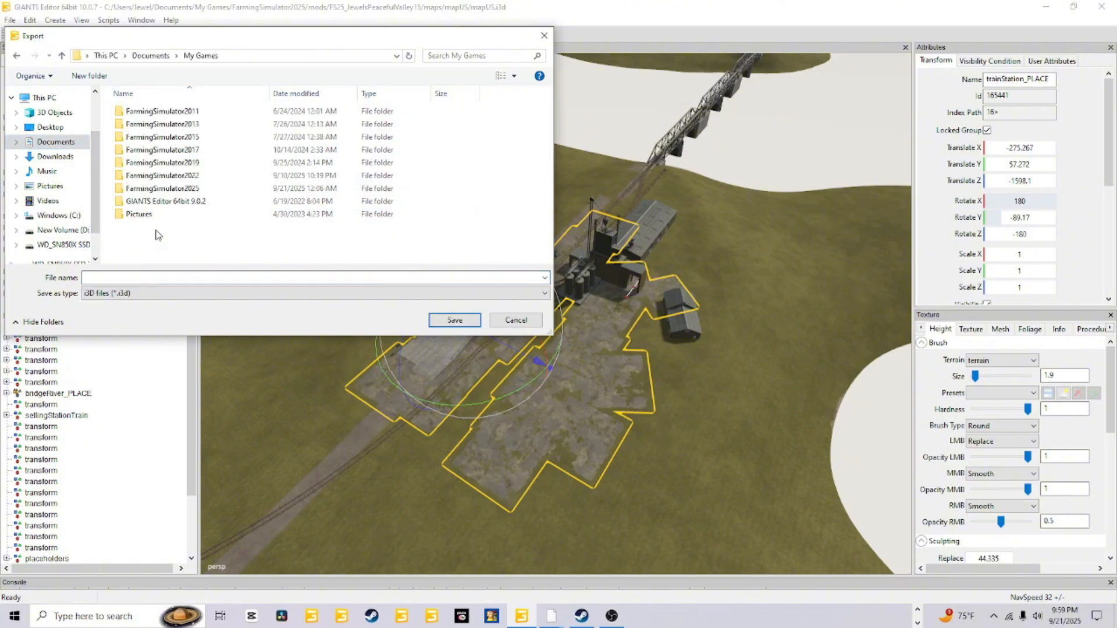
pyautogui.doubleClick(172, 188)
pyautogui.doubleClick(146, 227)
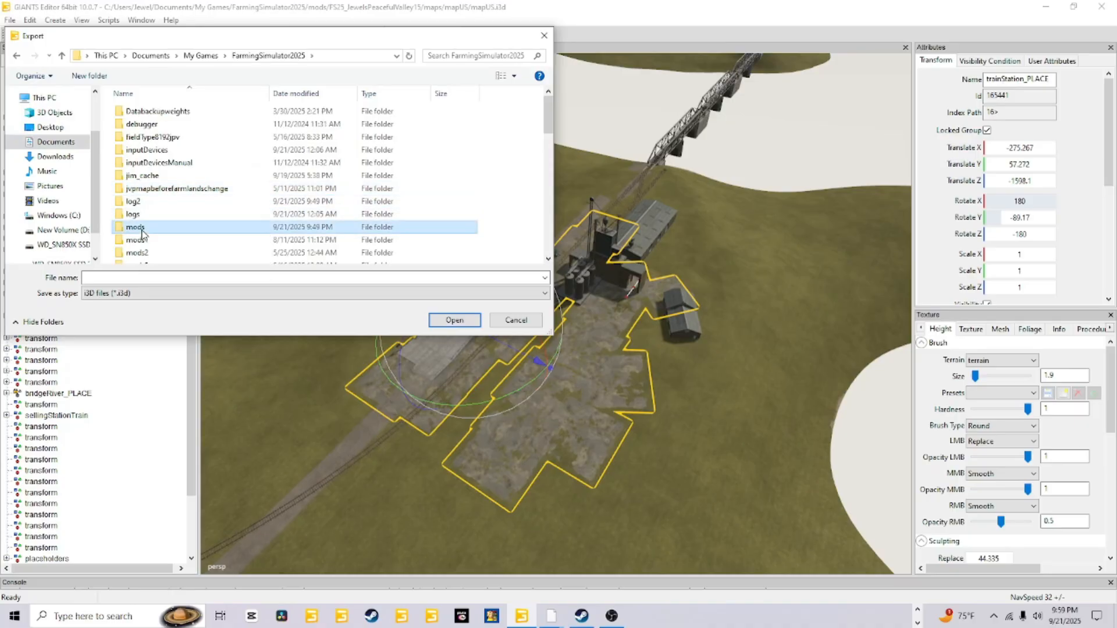
pyautogui.doubleClick(178, 114)
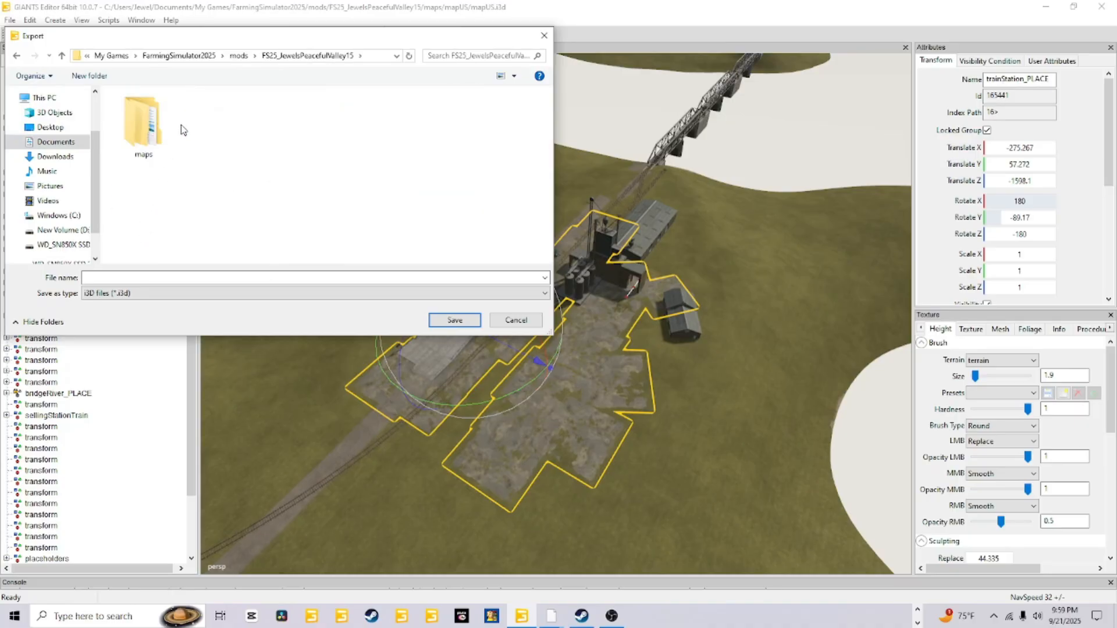
pyautogui.doubleClick(149, 125)
pyautogui.doubleClick(152, 113)
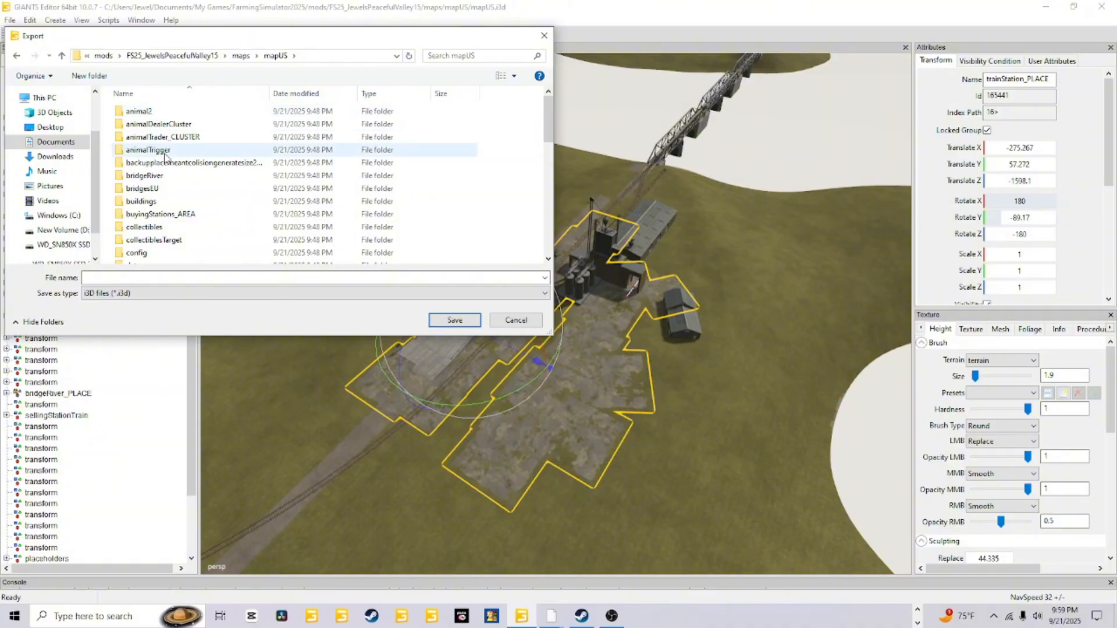
pyautogui.scroll(-2, 169, 163)
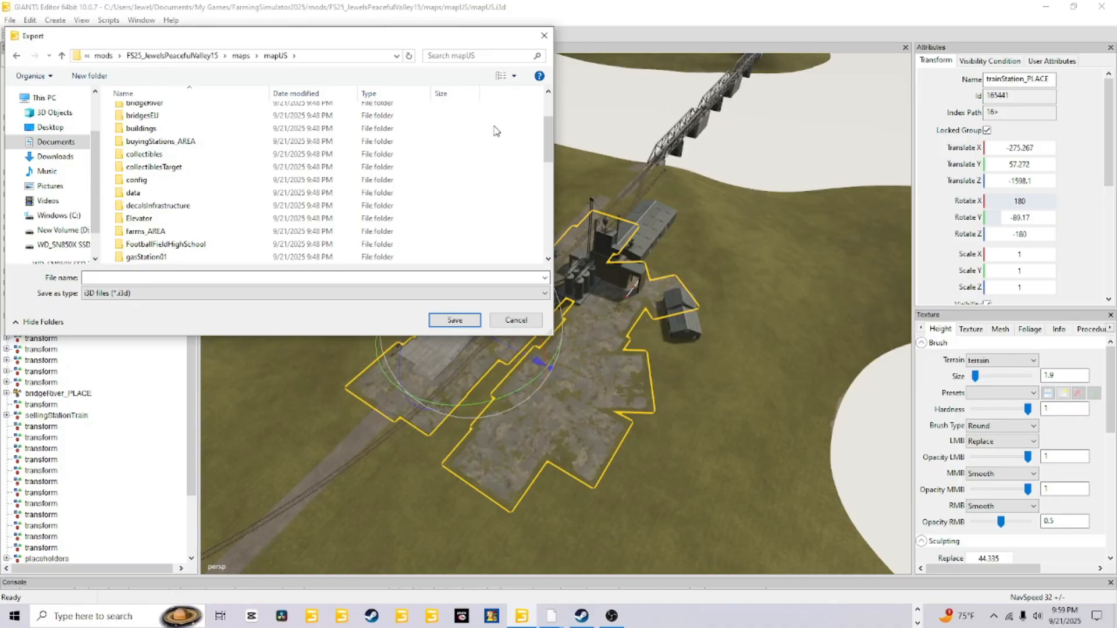
pyautogui.scroll(-8, 182, 170)
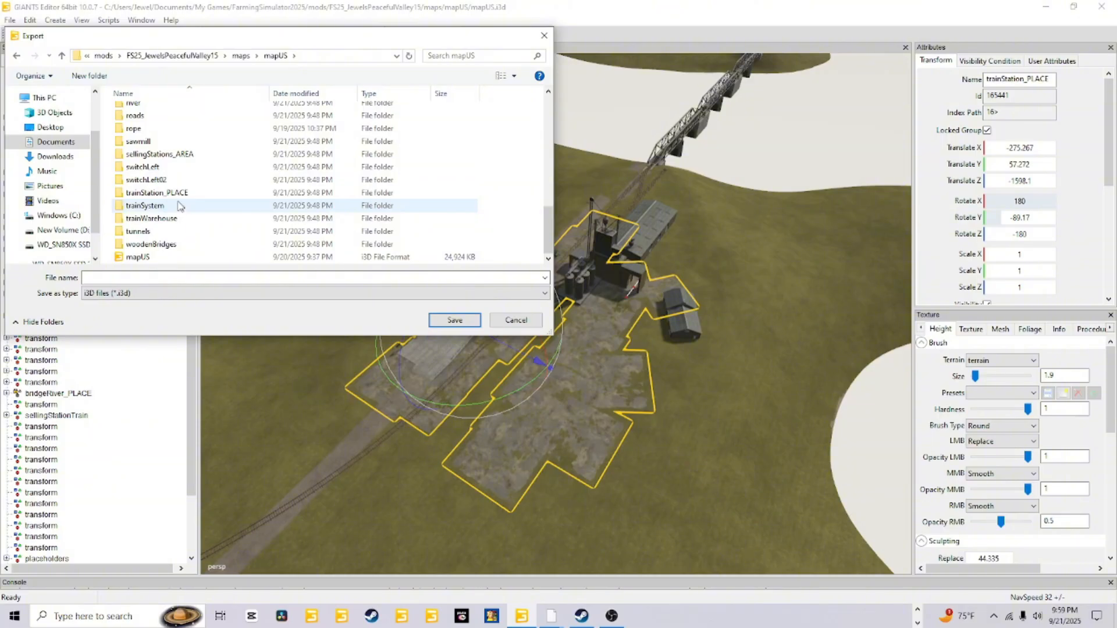
pyautogui.doubleClick(175, 192)
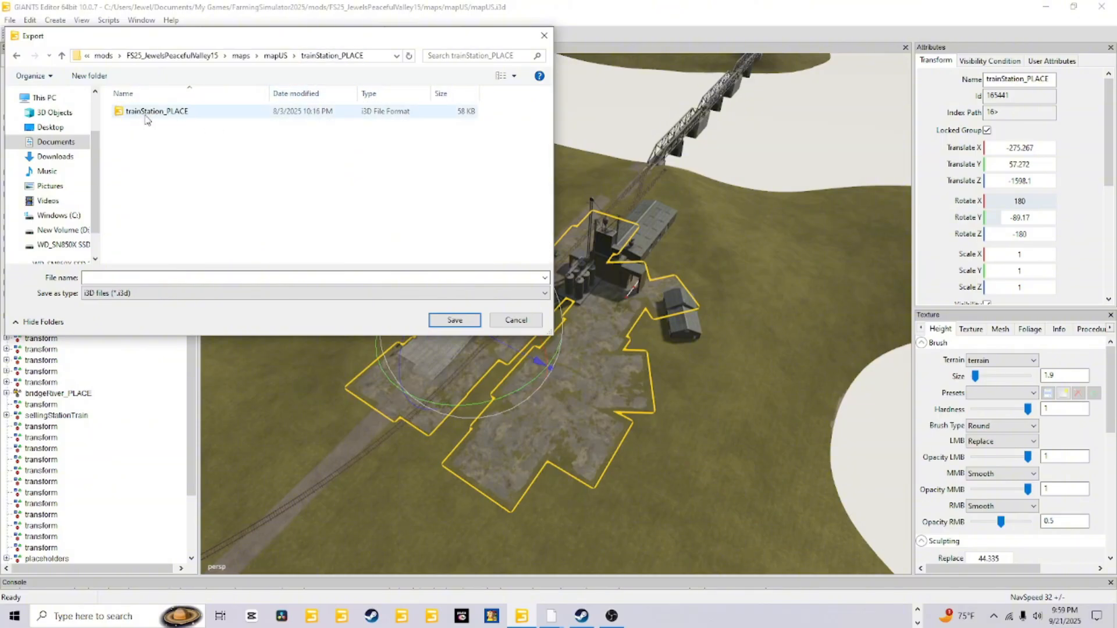
pyautogui.click(105, 275)
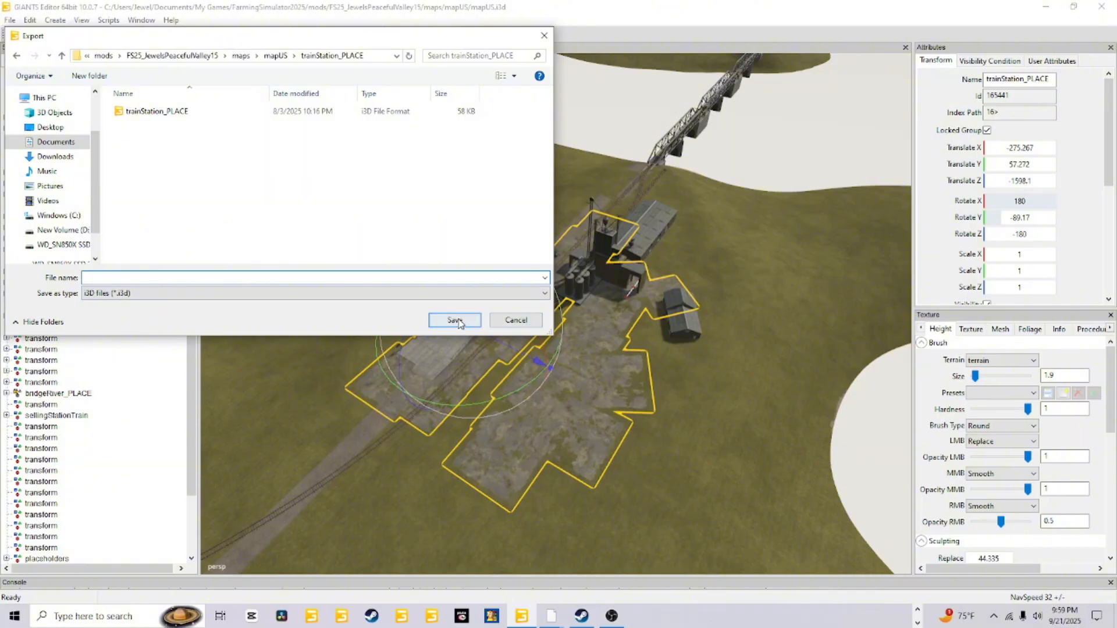
pyautogui.click(516, 320)
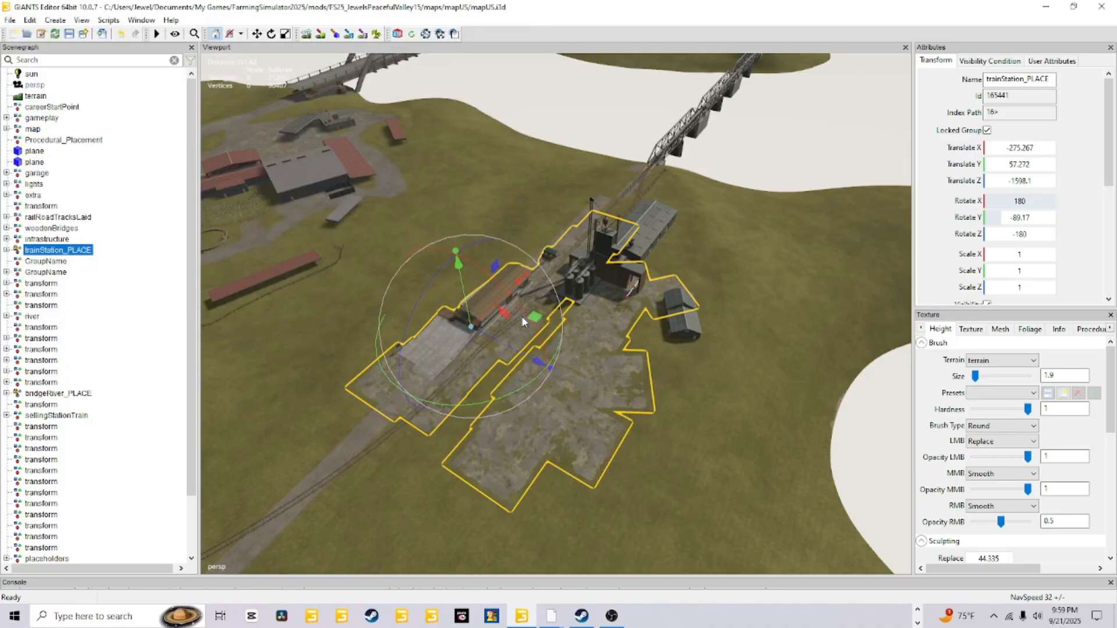
# Import the trainStation_PLACE i3d file from the trainStation_PLACE folder inside the map's mapUS folder
pyautogui.click(10, 20)
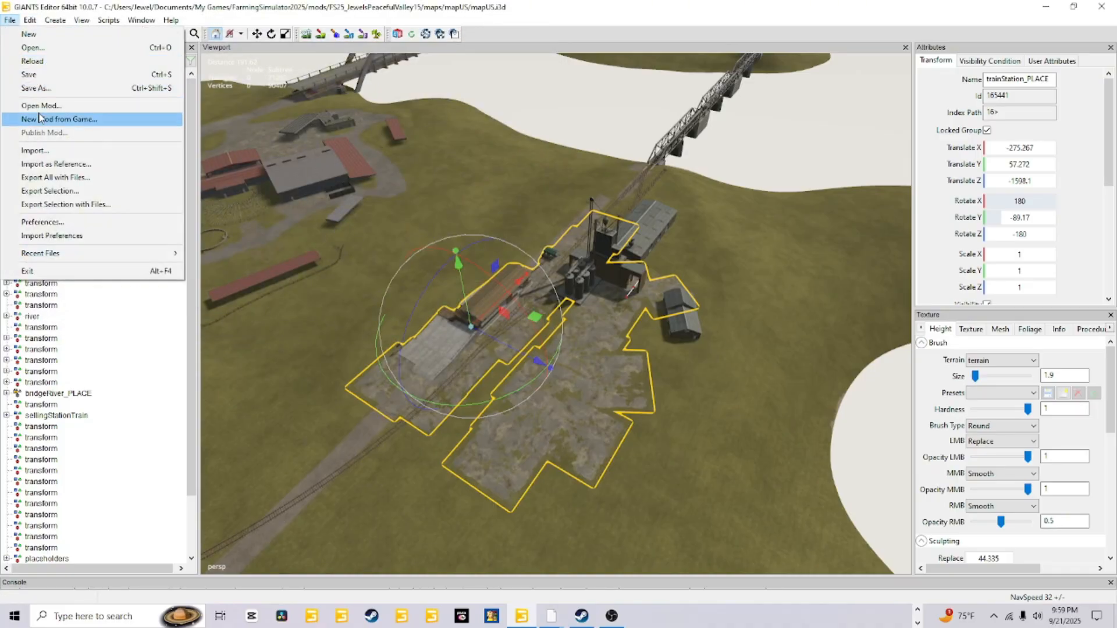
pyautogui.click(35, 150)
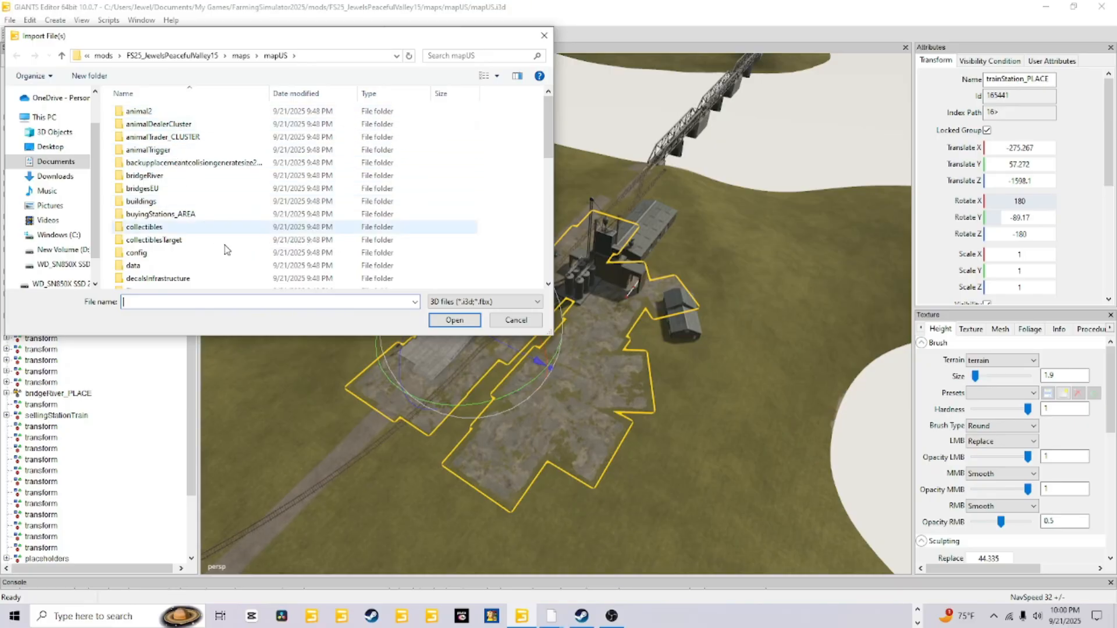
pyautogui.scroll(-5, 320, 238)
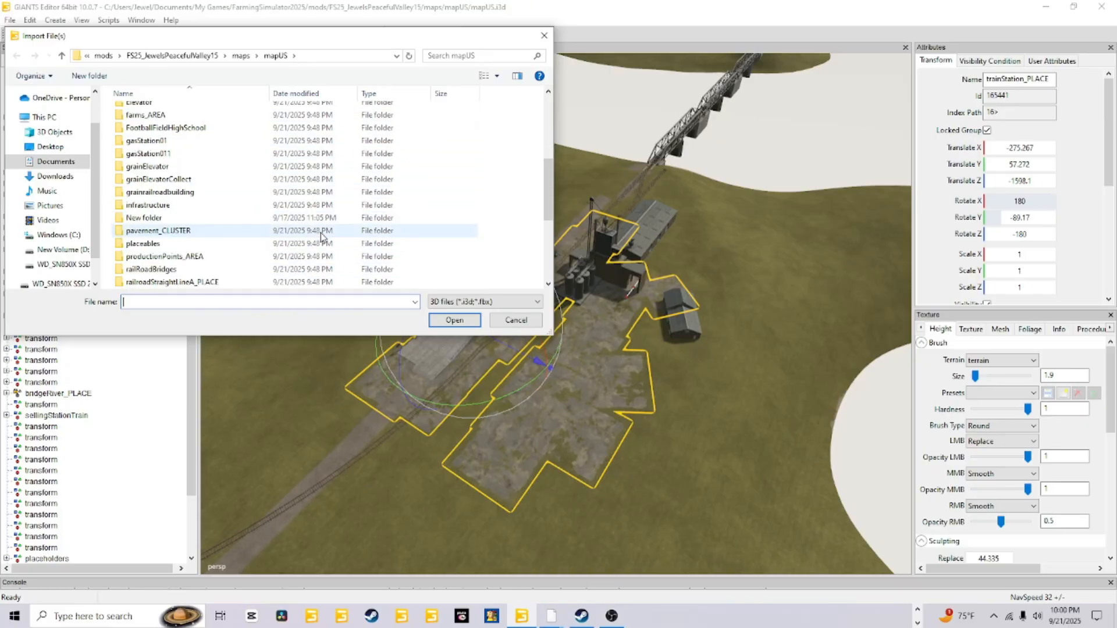
pyautogui.scroll(-4, 221, 241)
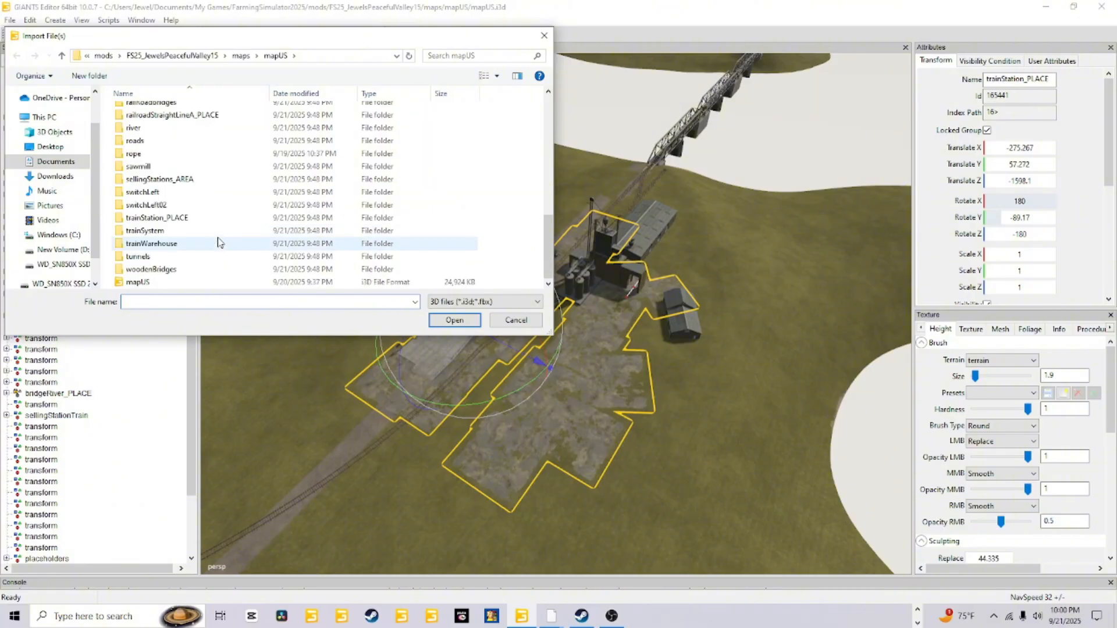
pyautogui.doubleClick(172, 217)
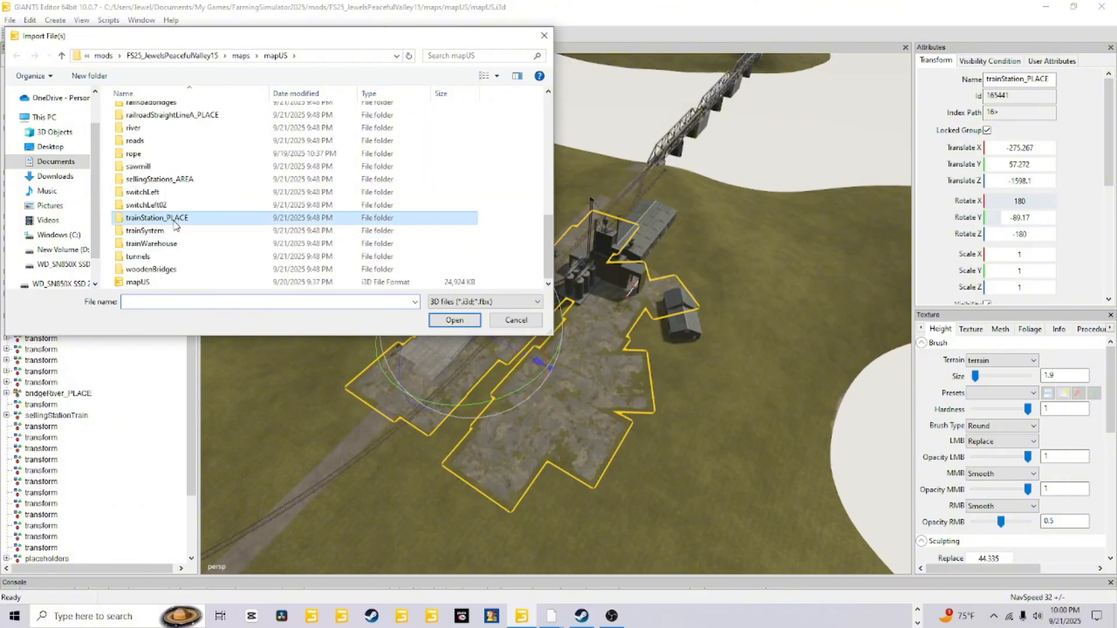
pyautogui.click(183, 111)
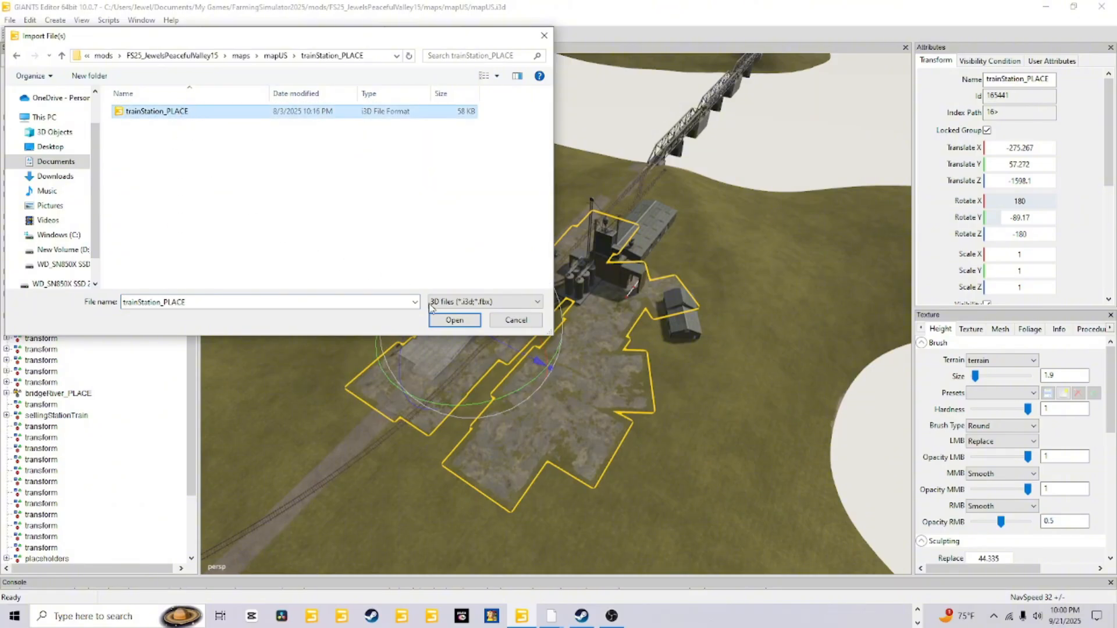
pyautogui.click(437, 320)
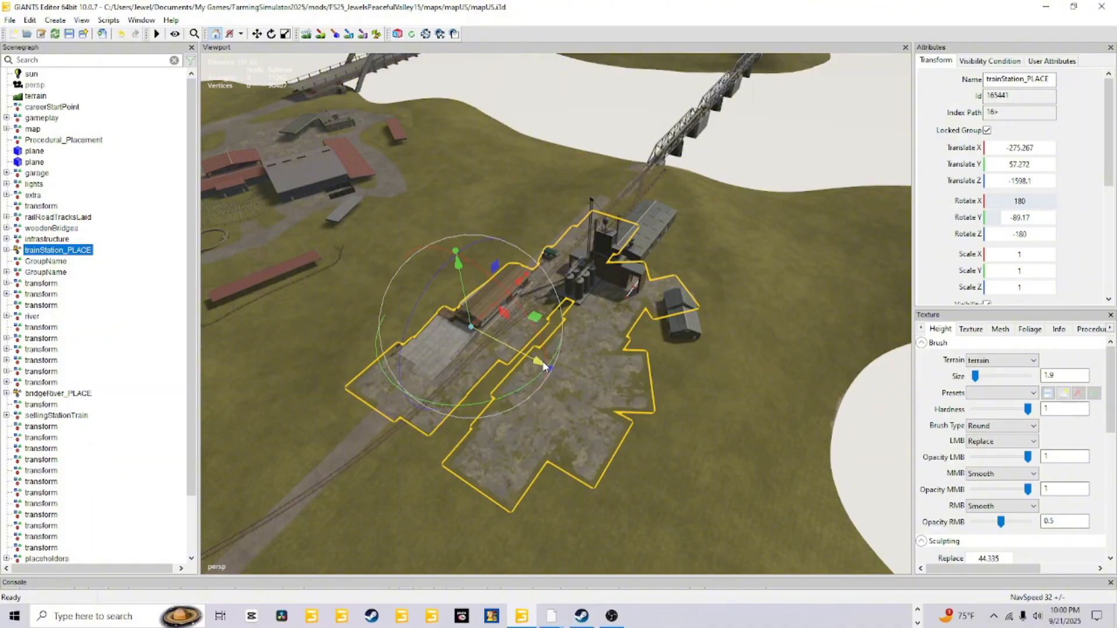
# Examine the selected train station's ramp, paved ground patches and outline, both close up and from above
pyautogui.scroll(4, 556, 319)
pyautogui.scroll(5, 674, 221)
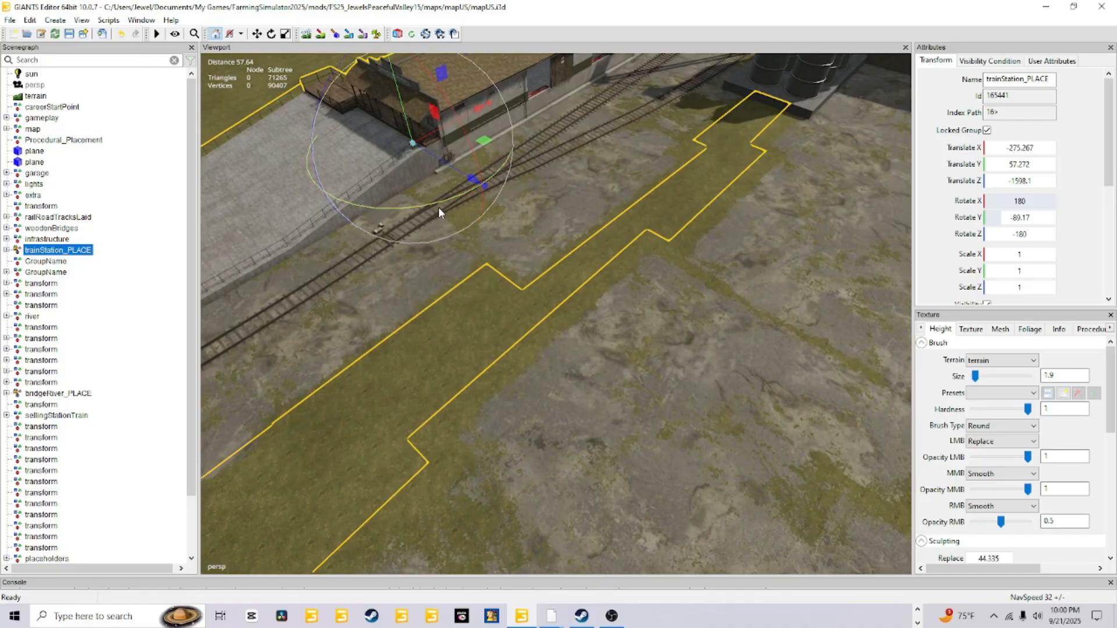
pyautogui.keyDown('alt'); pyautogui.moveTo(573, 315); pyautogui.dragTo(639, 276); pyautogui.keyUp('alt')
pyautogui.scroll(-5, 639, 276)
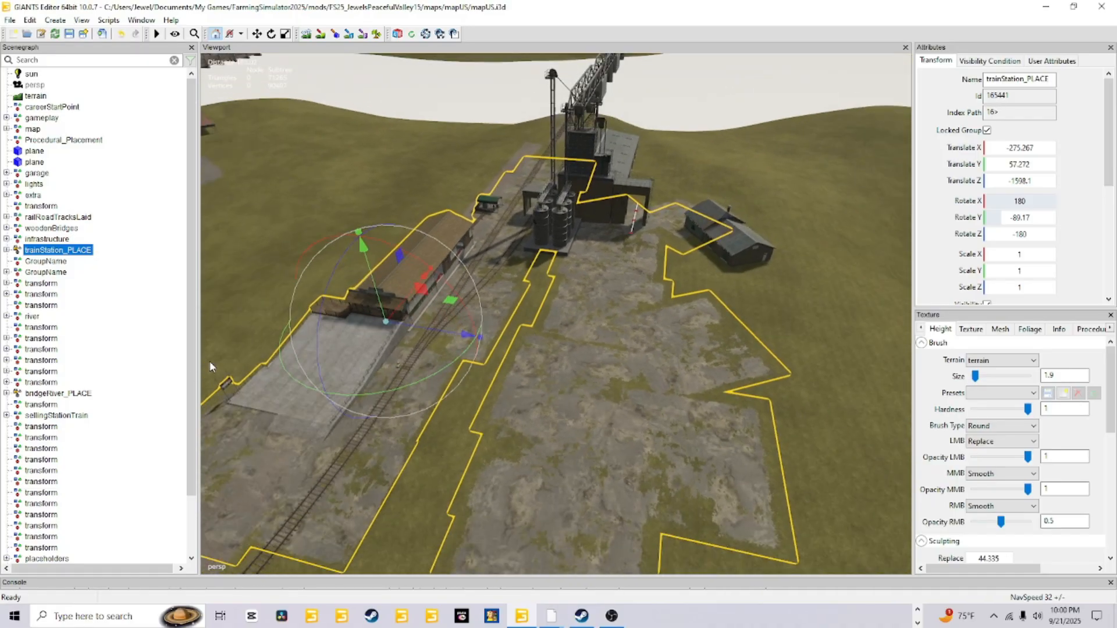
pyautogui.scroll(10, 349, 445)
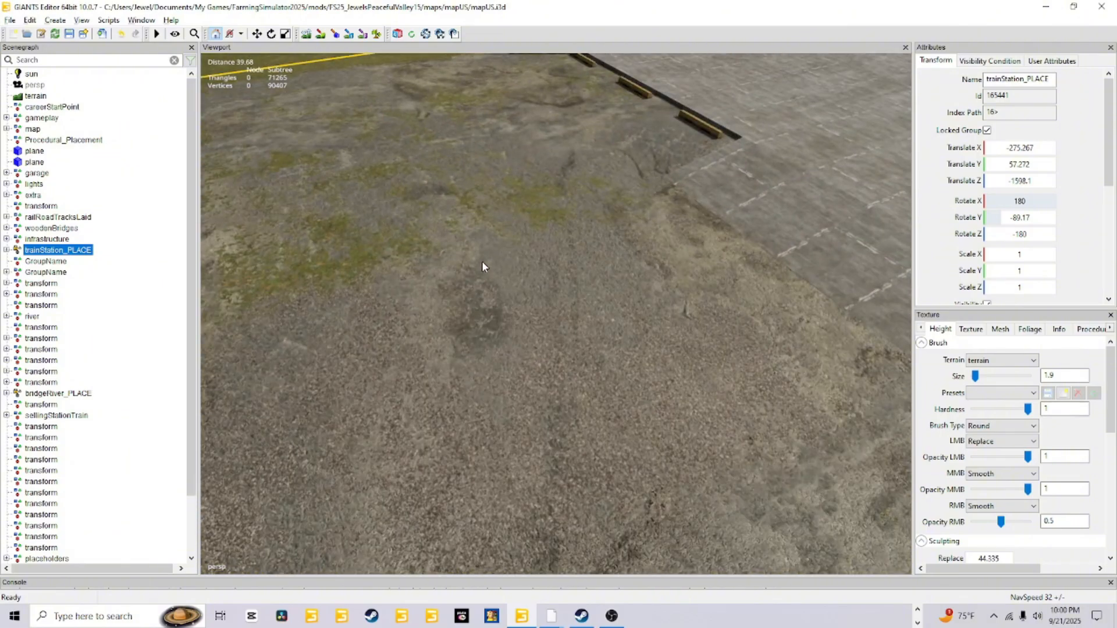
pyautogui.keyDown('alt'); pyautogui.moveTo(483, 261); pyautogui.dragTo(555, 280); pyautogui.keyUp('alt')
pyautogui.scroll(3, 550, 287)
pyautogui.scroll(-2, 537, 284)
pyautogui.scroll(-10, 550, 310)
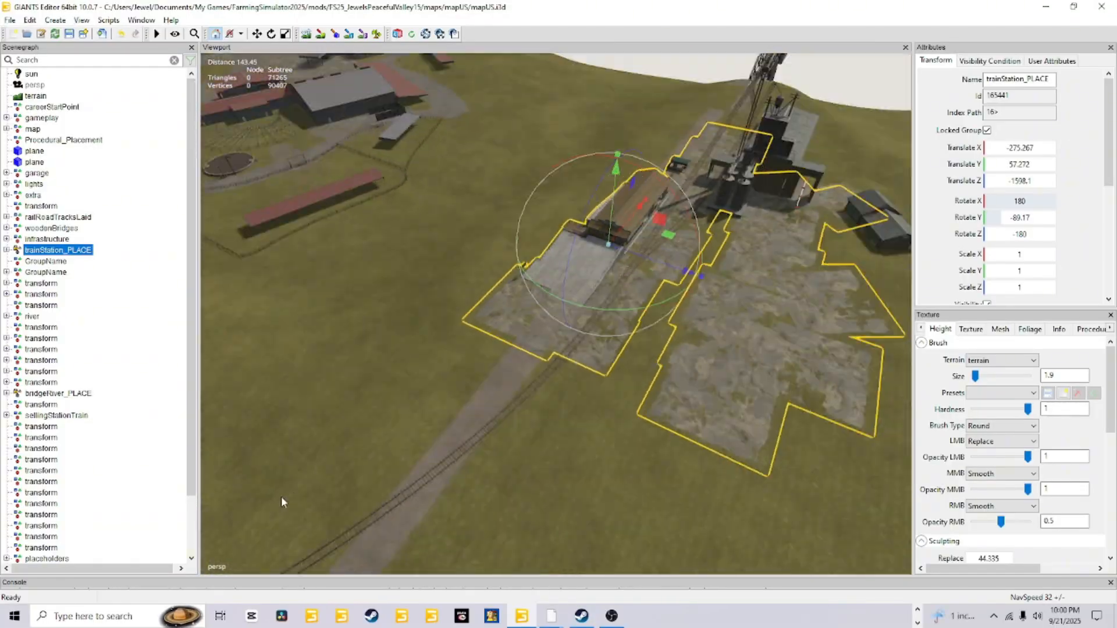
# Examine the grain elevator, silos, sheds and railway tracks around the station, along with the surrounding terrain
pyautogui.keyDown('alt'); pyautogui.moveTo(558, 359); pyautogui.dragTo(587, 375); pyautogui.keyUp('alt')
pyautogui.scroll(8, 637, 285)
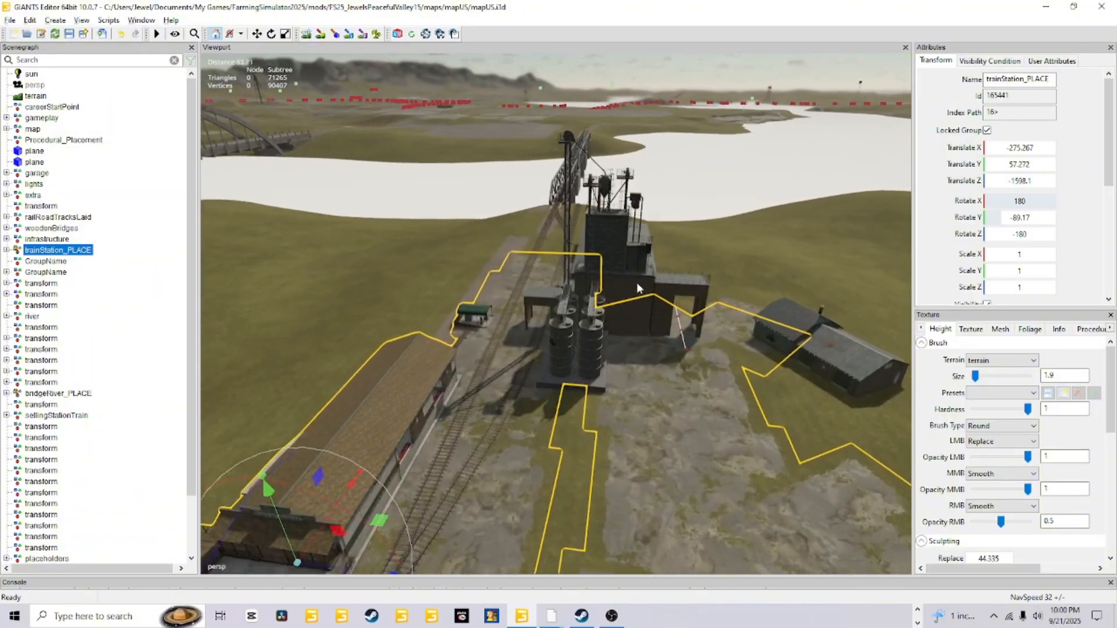
pyautogui.keyDown('alt'); pyautogui.moveTo(638, 284); pyautogui.dragTo(604, 247); pyautogui.keyUp('alt')
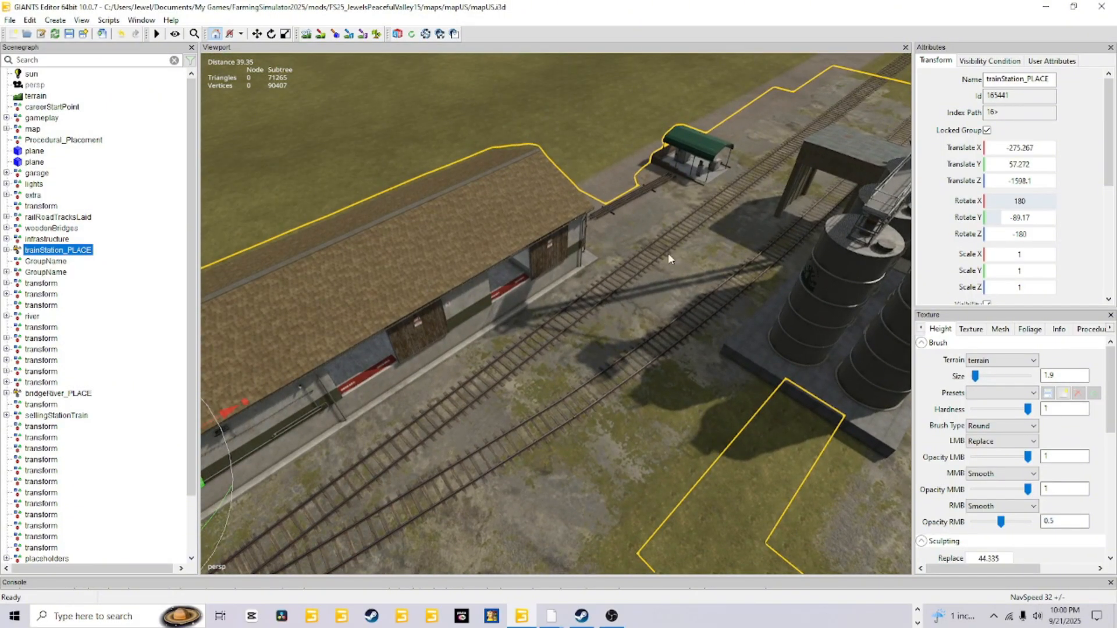
pyautogui.keyDown('alt'); pyautogui.moveTo(679, 232); pyautogui.dragTo(529, 360); pyautogui.keyUp('alt')
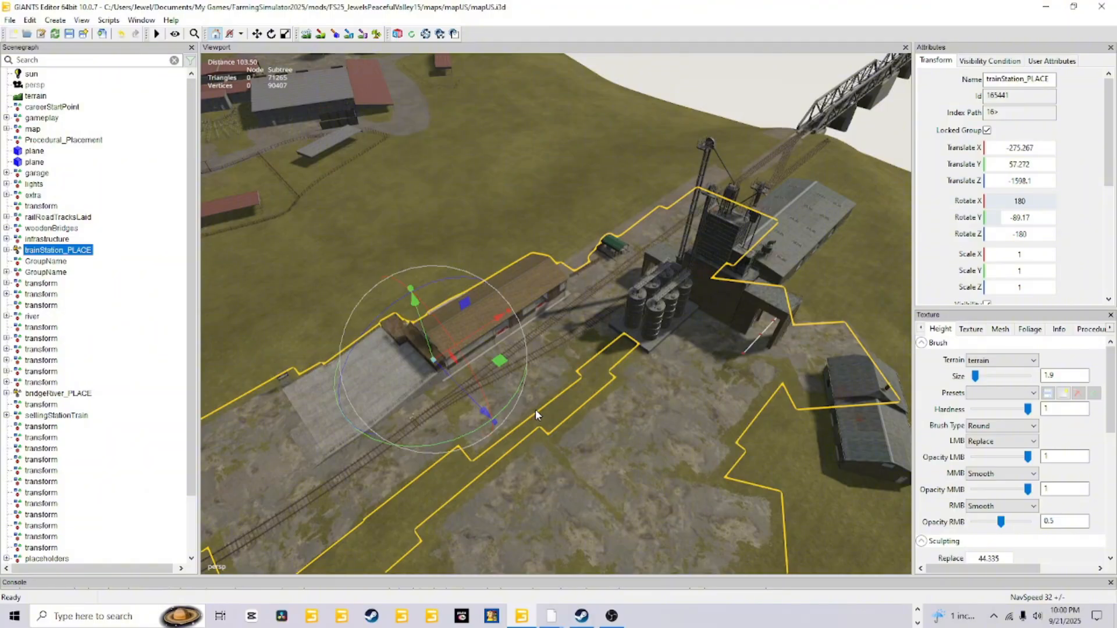
pyautogui.keyDown('alt'); pyautogui.moveTo(545, 409); pyautogui.dragTo(799, 514); pyautogui.keyUp('alt')
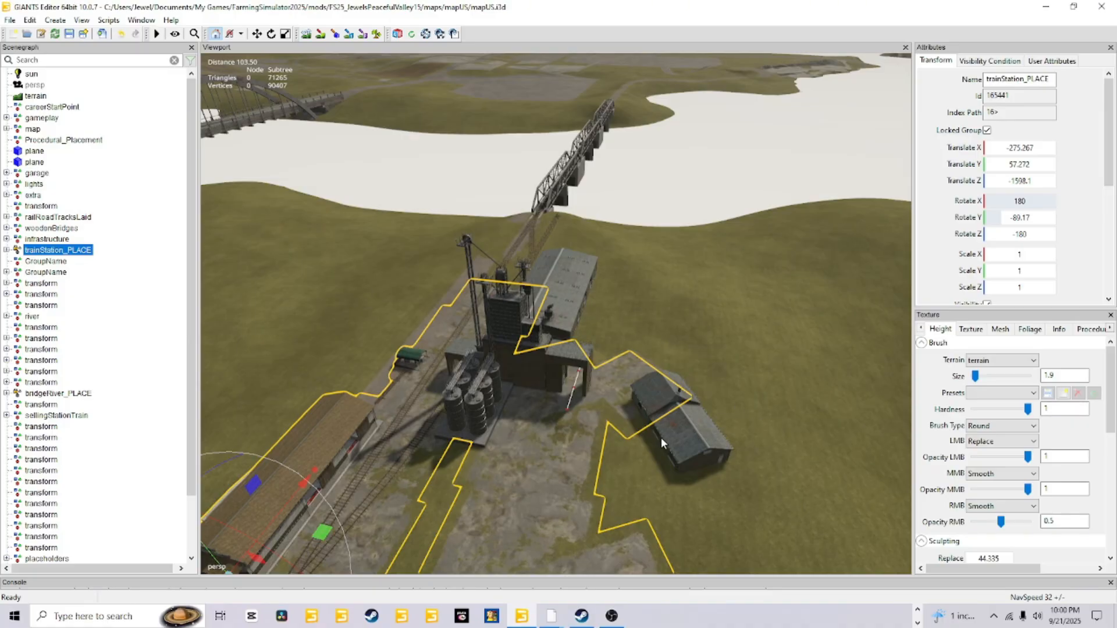
pyautogui.keyDown('alt'); pyautogui.moveTo(661, 437); pyautogui.dragTo(621, 419); pyautogui.keyUp('alt')
pyautogui.scroll(-5, 429, 529)
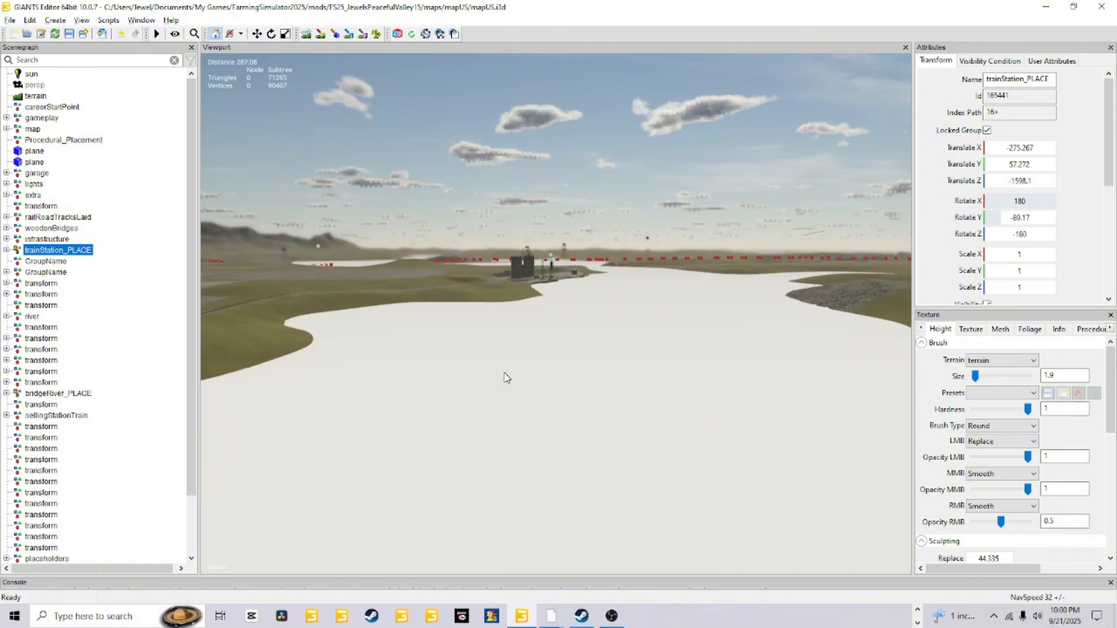
# Select the grainBargeTerminal01_PLACE group through the grain terminal on the riverbank
pyautogui.keyDown('alt'); pyautogui.moveTo(584, 478); pyautogui.dragTo(560, 509); pyautogui.keyUp('alt')
pyautogui.scroll(6, 488, 402)
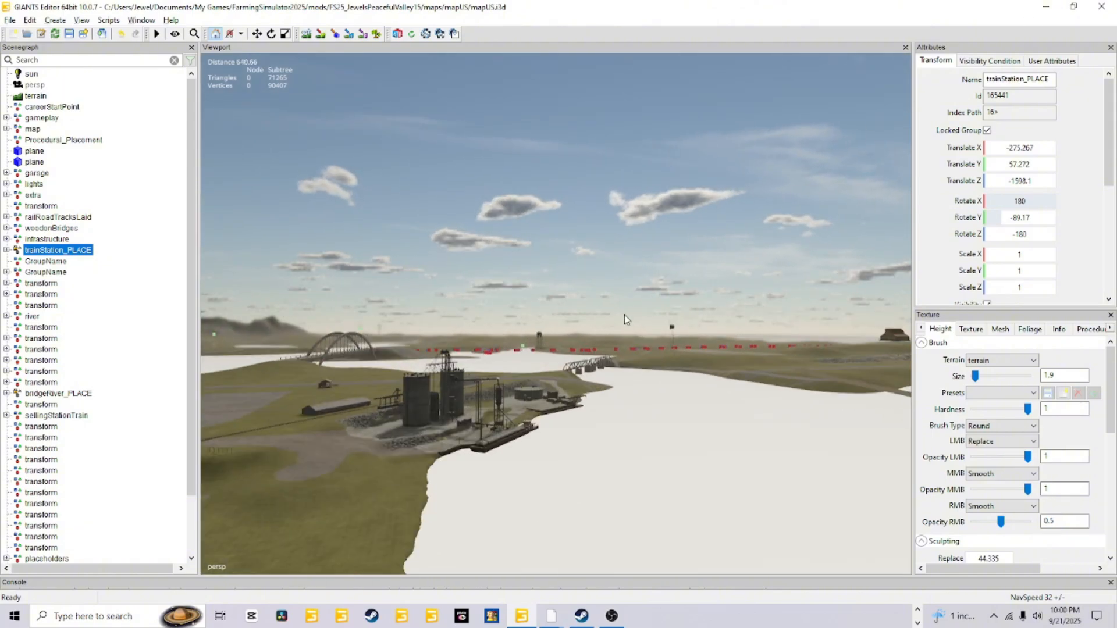
pyautogui.keyDown('alt'); pyautogui.moveTo(476, 442); pyautogui.dragTo(474, 467); pyautogui.keyUp('alt')
pyautogui.scroll(5, 469, 455)
pyautogui.keyDown('alt'); pyautogui.moveTo(446, 382); pyautogui.dragTo(503, 448); pyautogui.keyUp('alt')
pyautogui.scroll(5, 285, 372)
pyautogui.scroll(-5, 503, 448)
pyautogui.scroll(-3, 503, 448)
pyautogui.click(515, 309)
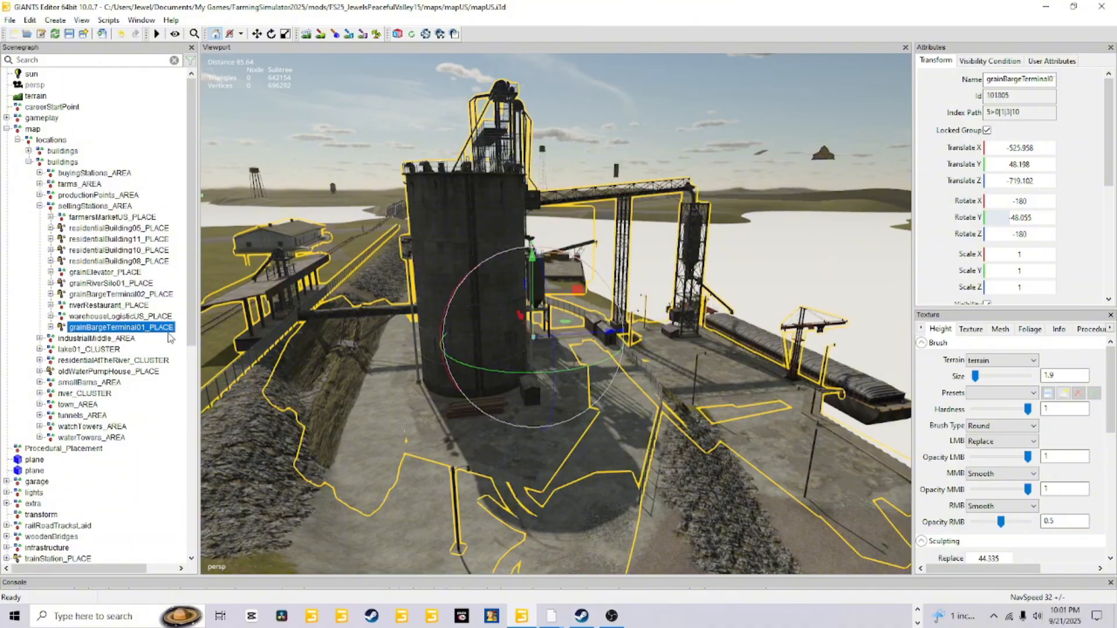
# Select the ShipStatic_vehicleBarge01 group in the river group, which holds the barge and tugboat moored at the grain terminal
pyautogui.keyDown('alt'); pyautogui.moveTo(590, 372); pyautogui.dragTo(549, 400); pyautogui.keyUp('alt')
pyautogui.scroll(-3, 561, 409)
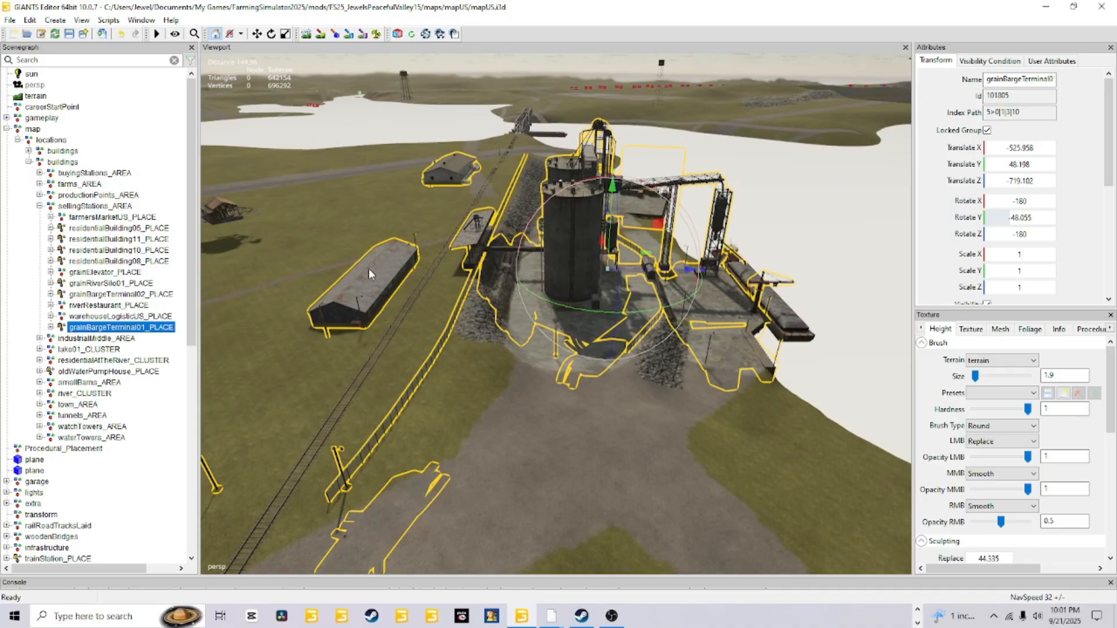
pyautogui.keyDown('alt'); pyautogui.moveTo(295, 506); pyautogui.dragTo(486, 467); pyautogui.keyUp('alt')
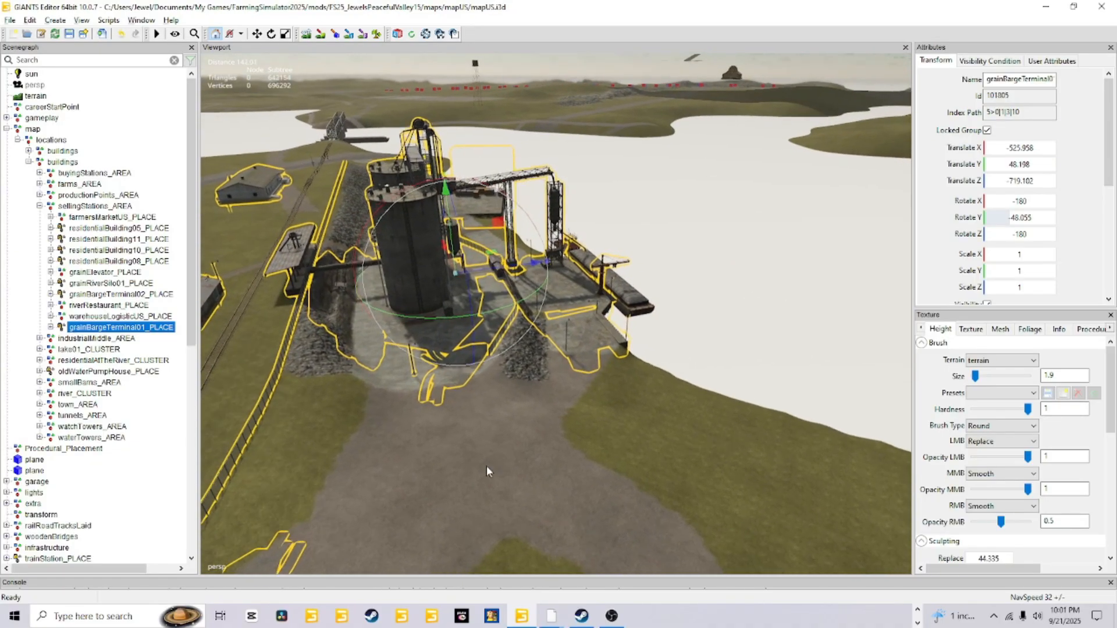
pyautogui.scroll(5, 604, 327)
pyautogui.keyDown('alt'); pyautogui.moveTo(604, 332); pyautogui.dragTo(107, 376); pyautogui.keyUp('alt')
pyautogui.scroll(-5, 536, 278)
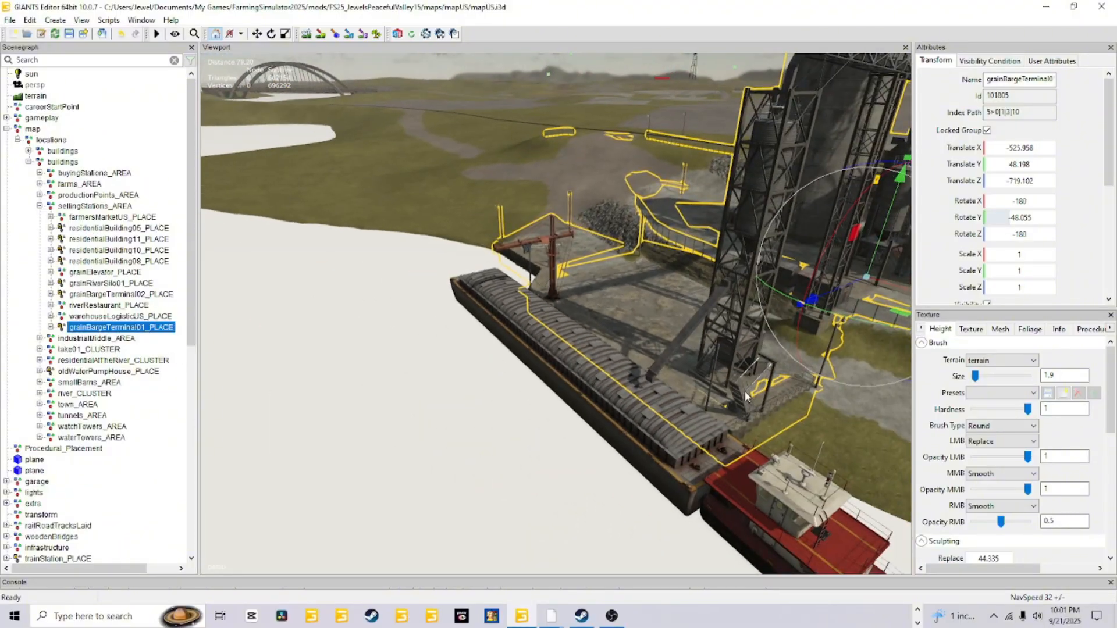
pyautogui.keyDown('alt'); pyautogui.moveTo(745, 391); pyautogui.dragTo(698, 379); pyautogui.keyUp('alt')
pyautogui.click(613, 332)
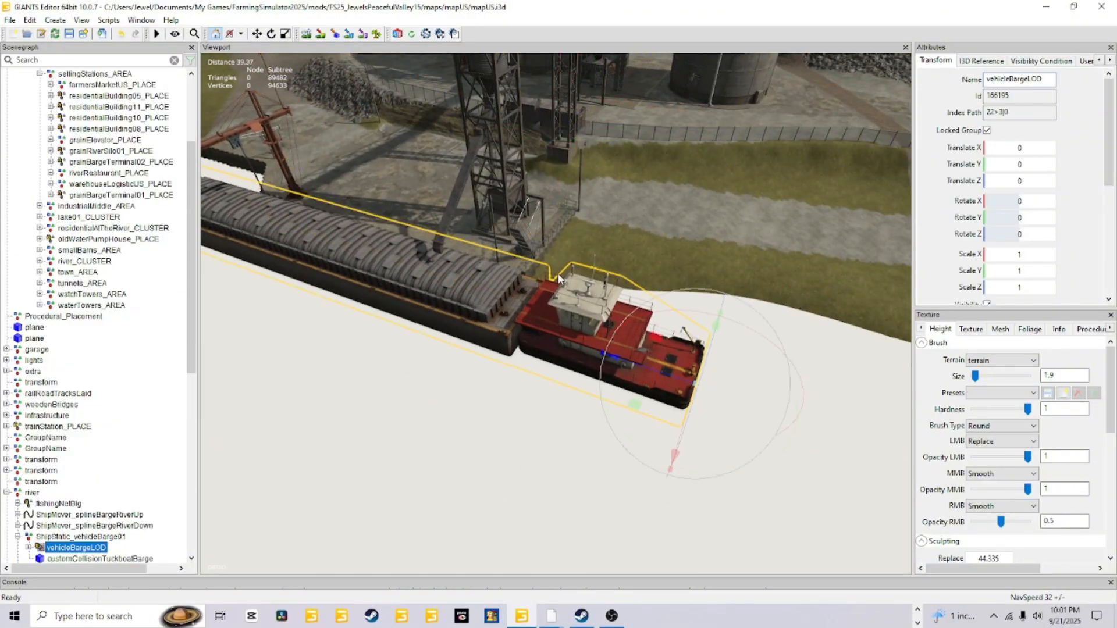
pyautogui.scroll(-1, 59, 430)
pyautogui.click(79, 504)
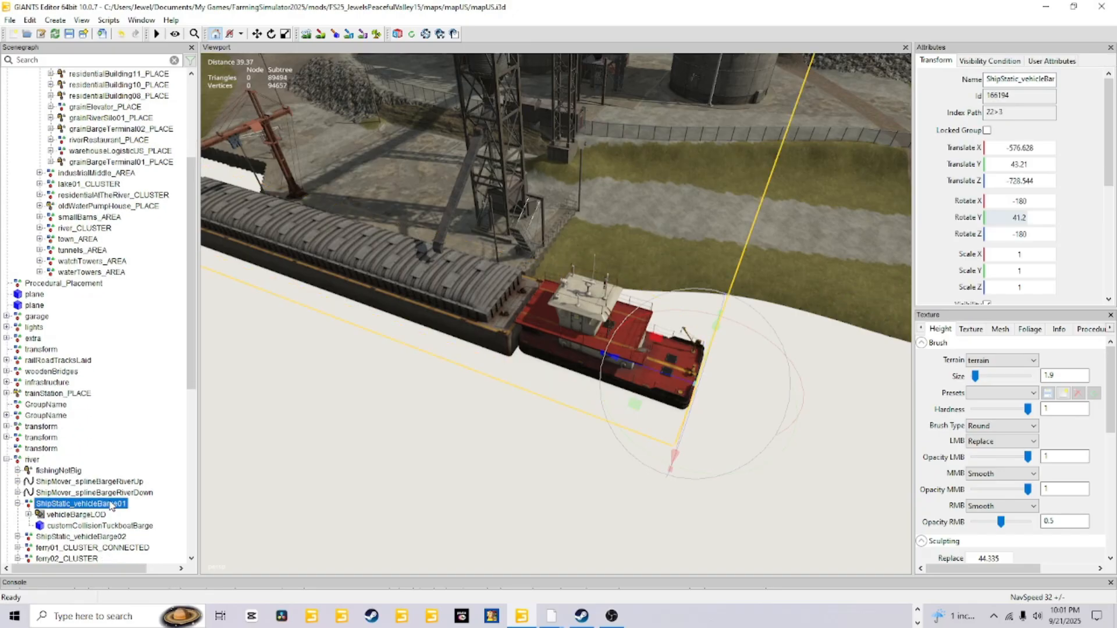
# Examine the selected barge and tugboat close up, including their hulls at the waterline and from below
pyautogui.keyDown('alt'); pyautogui.moveTo(589, 465); pyautogui.dragTo(588, 319, button='middle'); pyautogui.keyUp('alt')
pyautogui.scroll(3, 582, 321)
pyautogui.keyDown('alt'); pyautogui.moveTo(547, 233); pyautogui.dragTo(533, 331, button='middle'); pyautogui.keyUp('alt')
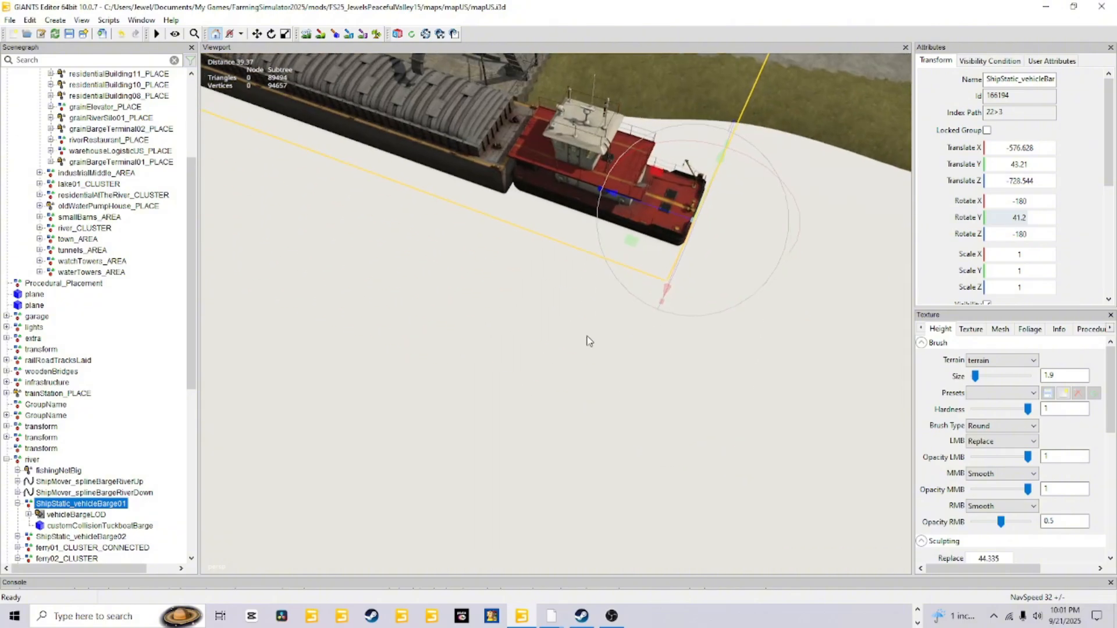
pyautogui.scroll(5, 533, 331)
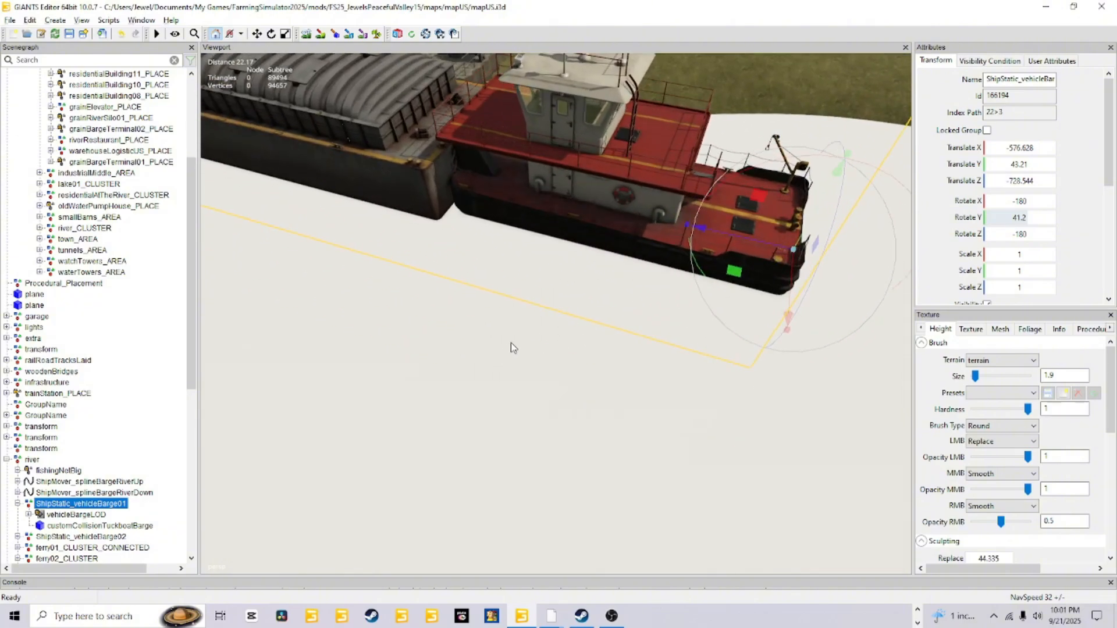
pyautogui.scroll(4, 437, 279)
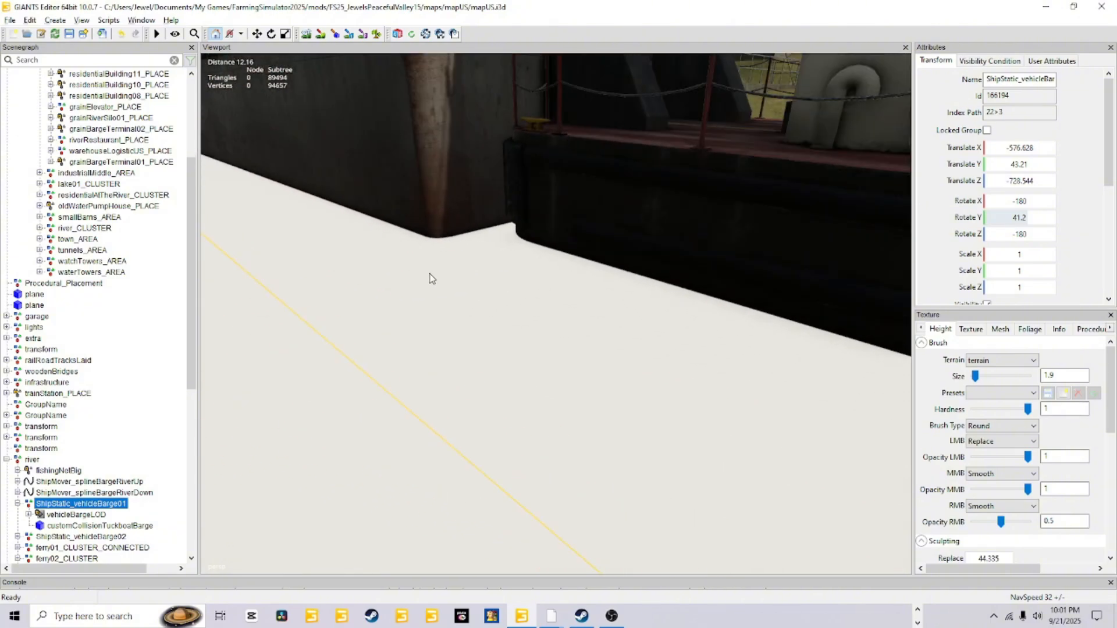
pyautogui.keyDown('alt'); pyautogui.moveTo(422, 292); pyautogui.dragTo(532, 342); pyautogui.keyUp('alt')
pyautogui.scroll(3, 456, 306)
pyautogui.scroll(-2, 452, 309)
pyautogui.scroll(-2, 529, 347)
pyautogui.keyDown('alt'); pyautogui.moveTo(704, 334); pyautogui.dragTo(748, 353); pyautogui.keyUp('alt')
pyautogui.scroll(2, 563, 400)
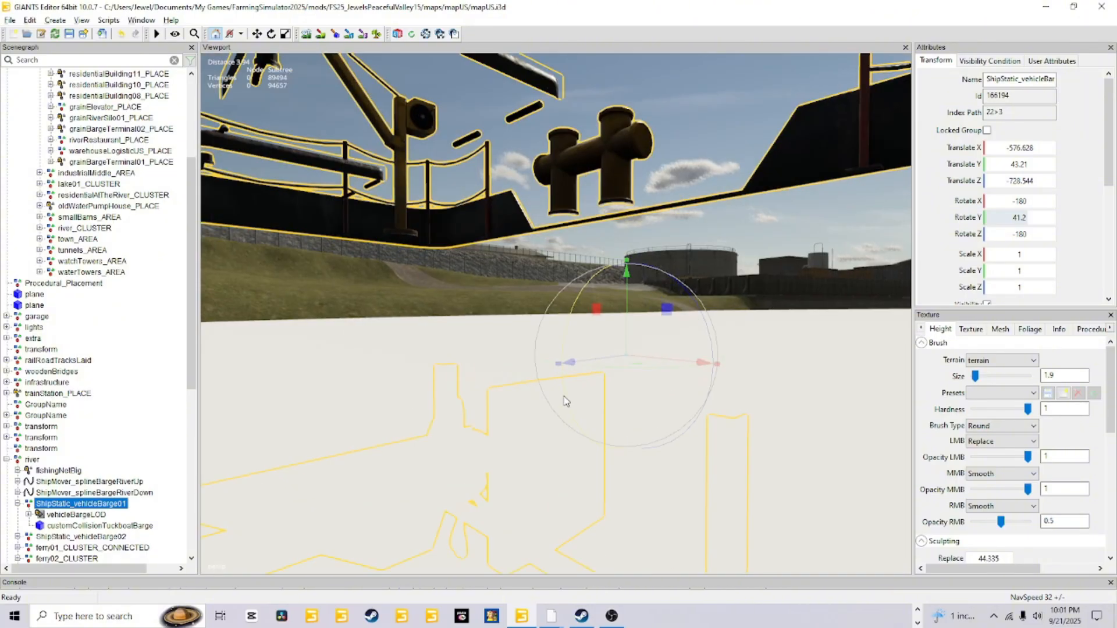
pyautogui.scroll(2, 409, 490)
pyautogui.press('f')
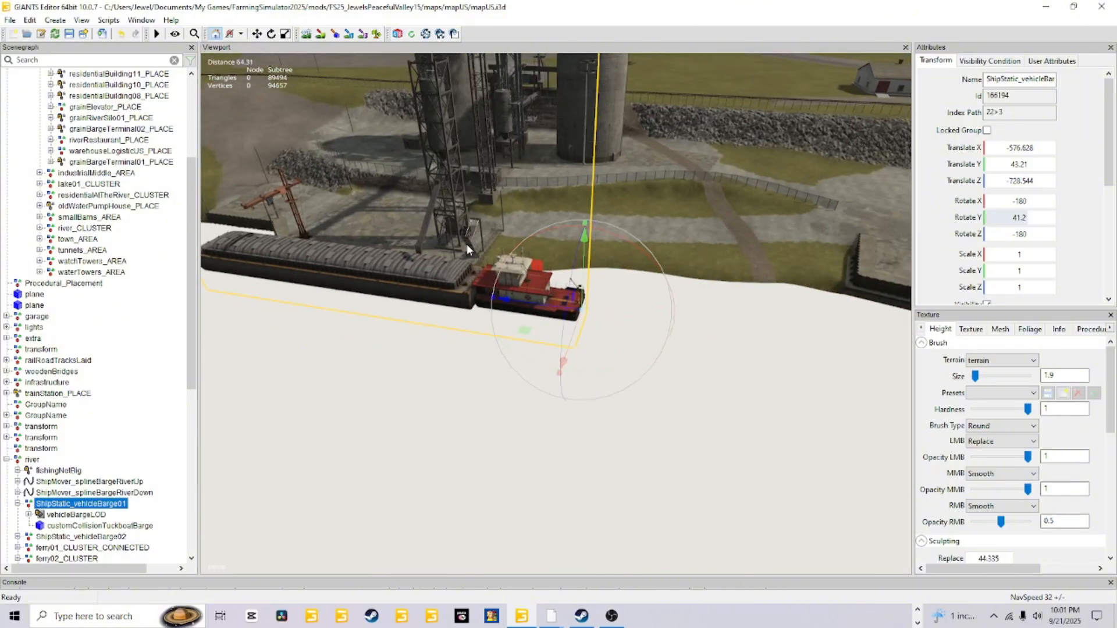
# Examine the river from the moored barge to the railway bridge and the other barge passing under it
pyautogui.scroll(-5, 581, 373)
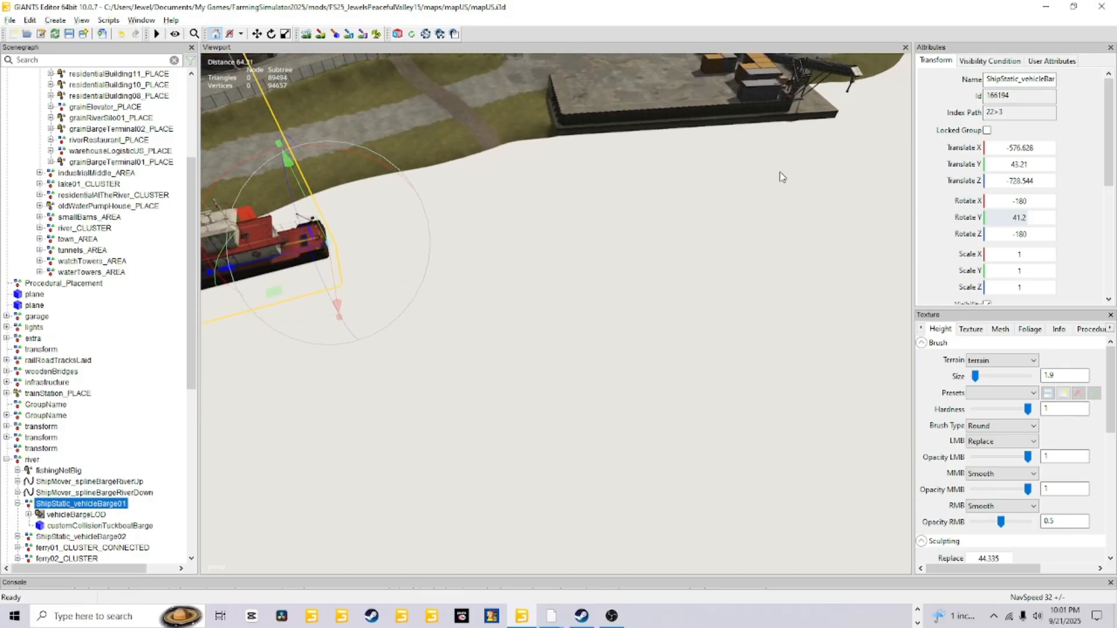
pyautogui.keyDown('alt'); pyautogui.moveTo(638, 427); pyautogui.dragTo(694, 385); pyautogui.keyUp('alt')
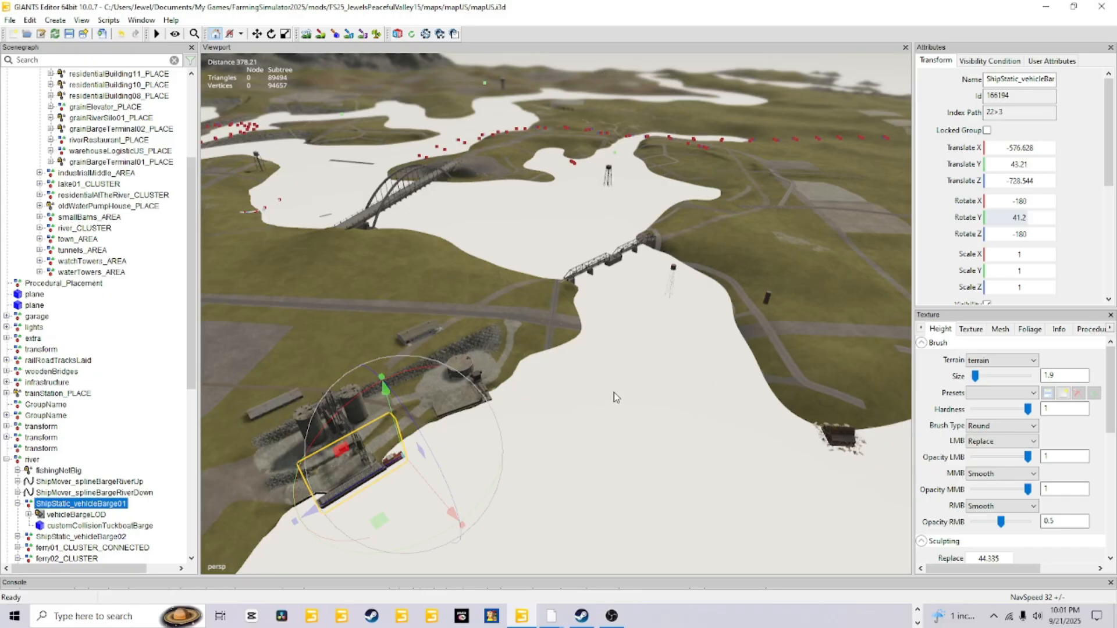
pyautogui.keyDown('alt'); pyautogui.moveTo(666, 387); pyautogui.dragTo(588, 448); pyautogui.keyUp('alt')
pyautogui.scroll(2, 669, 270)
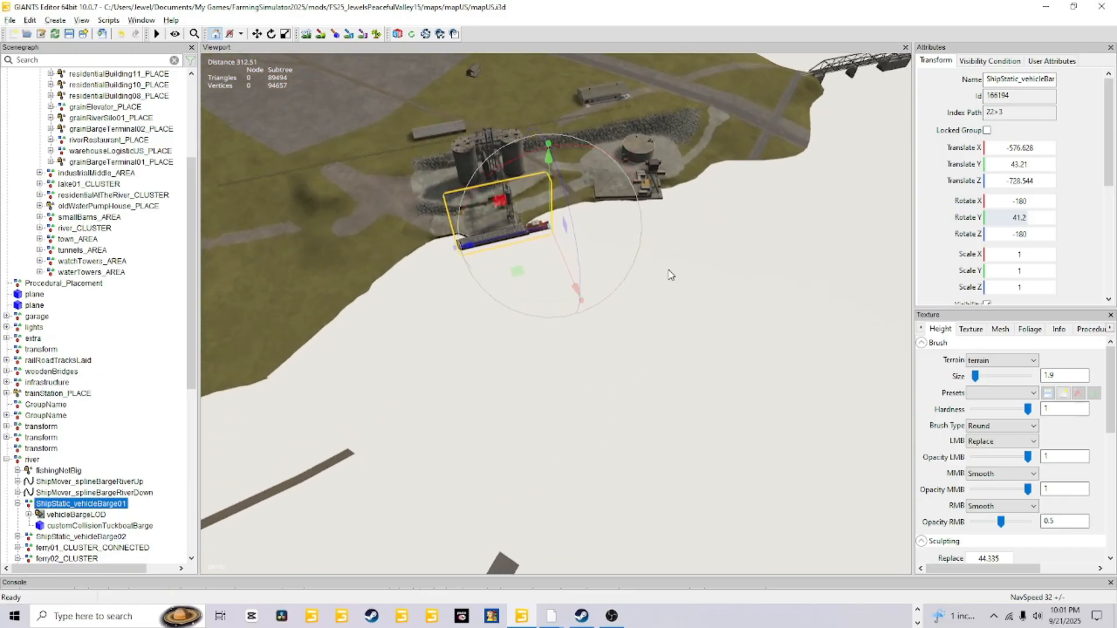
pyautogui.keyDown('alt'); pyautogui.moveTo(668, 270); pyautogui.dragTo(722, 227, button='right'); pyautogui.keyUp('alt')
pyautogui.keyDown('alt'); pyautogui.moveTo(530, 403); pyautogui.dragTo(476, 474); pyautogui.keyUp('alt')
pyautogui.keyDown('alt'); pyautogui.moveTo(477, 473); pyautogui.dragTo(1007, 122, button='right'); pyautogui.keyUp('alt')
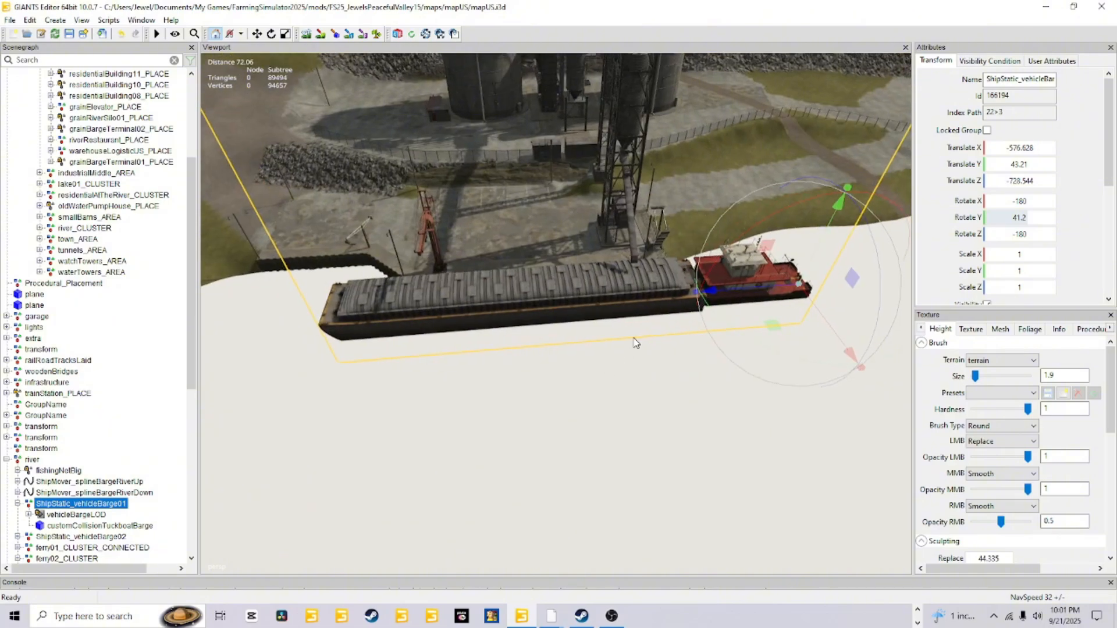
pyautogui.keyDown('alt'); pyautogui.moveTo(636, 343); pyautogui.dragTo(744, 318); pyautogui.keyUp('alt')
pyautogui.keyDown('alt'); pyautogui.moveTo(583, 345); pyautogui.dragTo(634, 292); pyautogui.keyUp('alt')
pyautogui.keyDown('alt'); pyautogui.moveTo(390, 422); pyautogui.dragTo(774, 204, button='right'); pyautogui.keyUp('alt')
pyautogui.keyDown('alt'); pyautogui.moveTo(480, 466); pyautogui.dragTo(526, 407); pyautogui.keyUp('alt')
pyautogui.keyDown('alt'); pyautogui.moveTo(501, 475); pyautogui.dragTo(780, 301, button='right'); pyautogui.keyUp('alt')
pyautogui.keyDown('alt'); pyautogui.moveTo(713, 343); pyautogui.dragTo(636, 426); pyautogui.keyUp('alt')
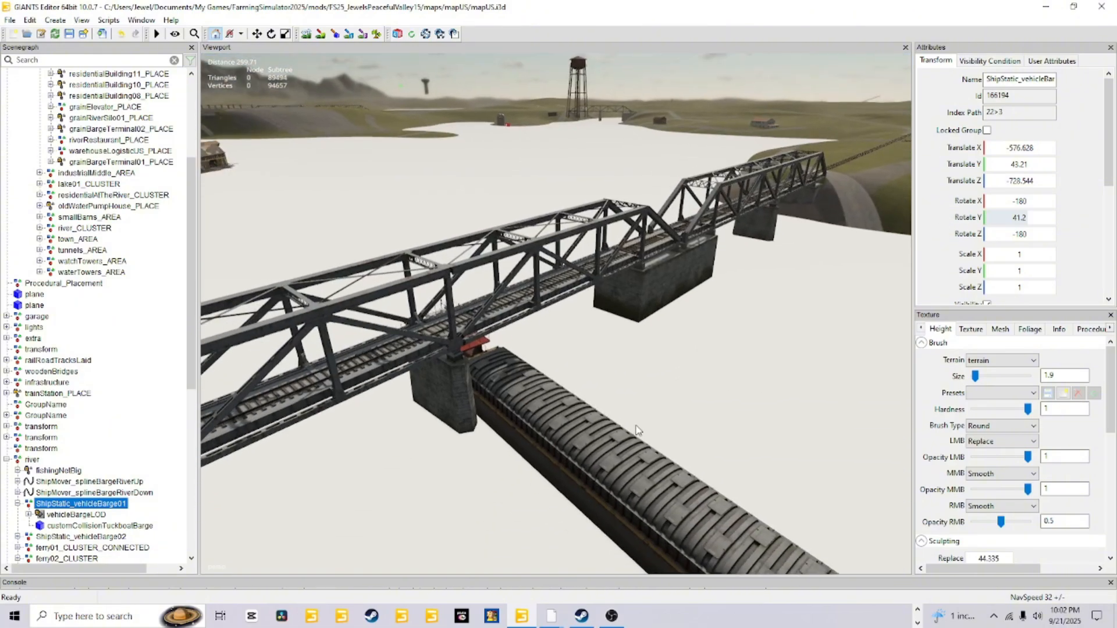
pyautogui.keyDown('alt'); pyautogui.moveTo(772, 279); pyautogui.dragTo(144, 545, button='right'); pyautogui.keyUp('alt')
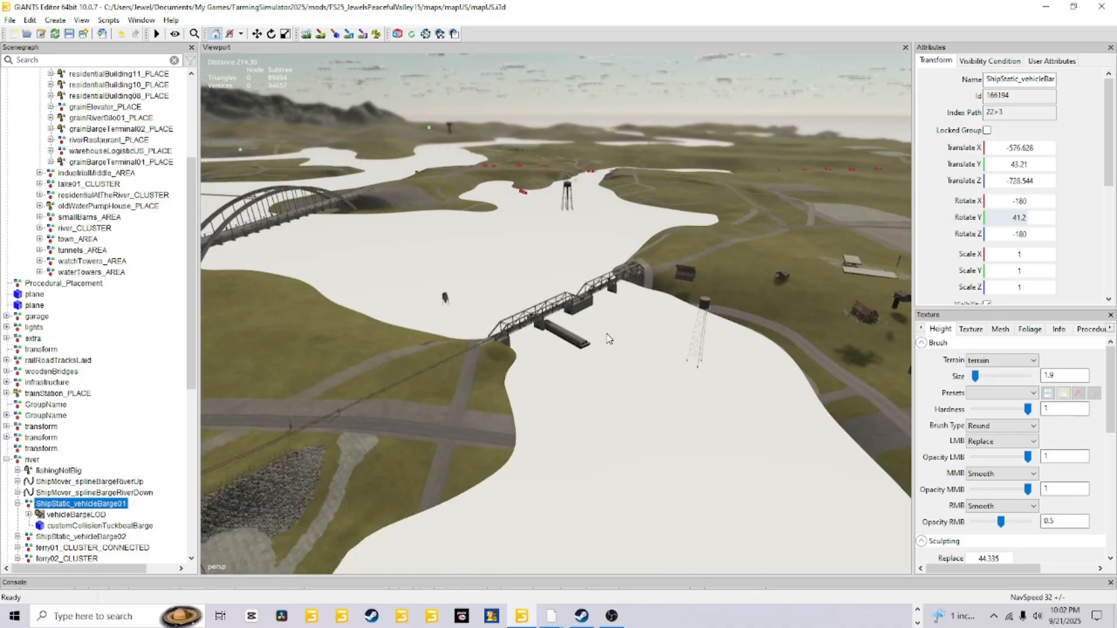
# Examine the moored barge's roof hatches, the loading chute above it and the tugboat at the terminal dock
pyautogui.keyDown('alt'); pyautogui.moveTo(621, 343); pyautogui.dragTo(303, 384); pyautogui.keyUp('alt')
pyautogui.keyDown('alt'); pyautogui.moveTo(397, 396); pyautogui.dragTo(635, 231, button='right'); pyautogui.keyUp('alt')
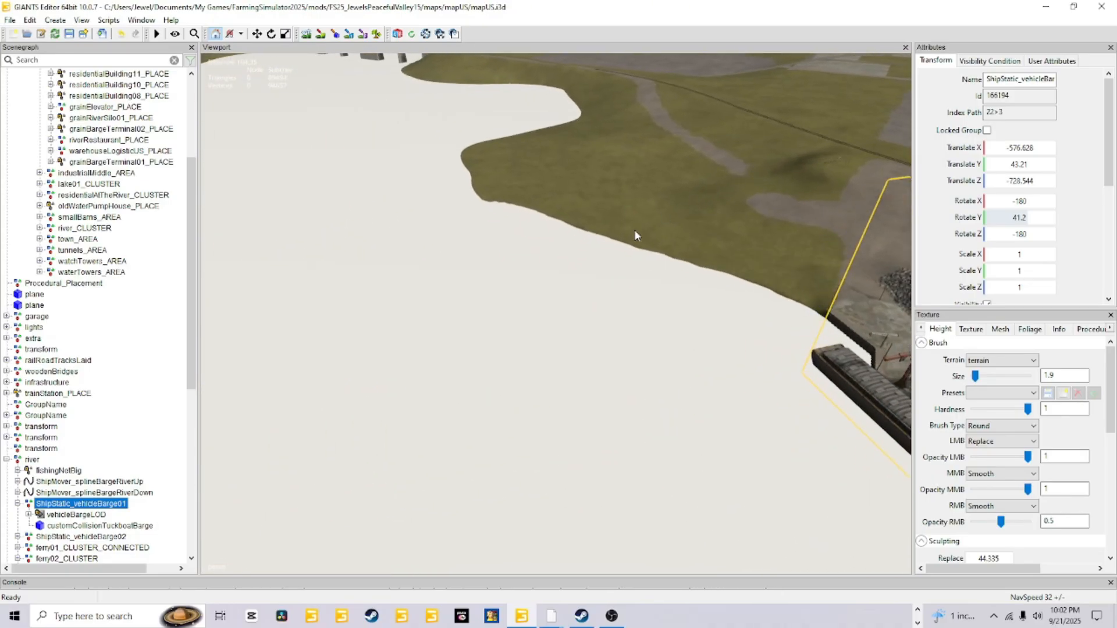
pyautogui.keyDown('alt'); pyautogui.moveTo(634, 229); pyautogui.dragTo(669, 323); pyautogui.keyUp('alt')
pyautogui.keyDown('alt'); pyautogui.moveTo(634, 329); pyautogui.dragTo(672, 221, button='right'); pyautogui.keyUp('alt')
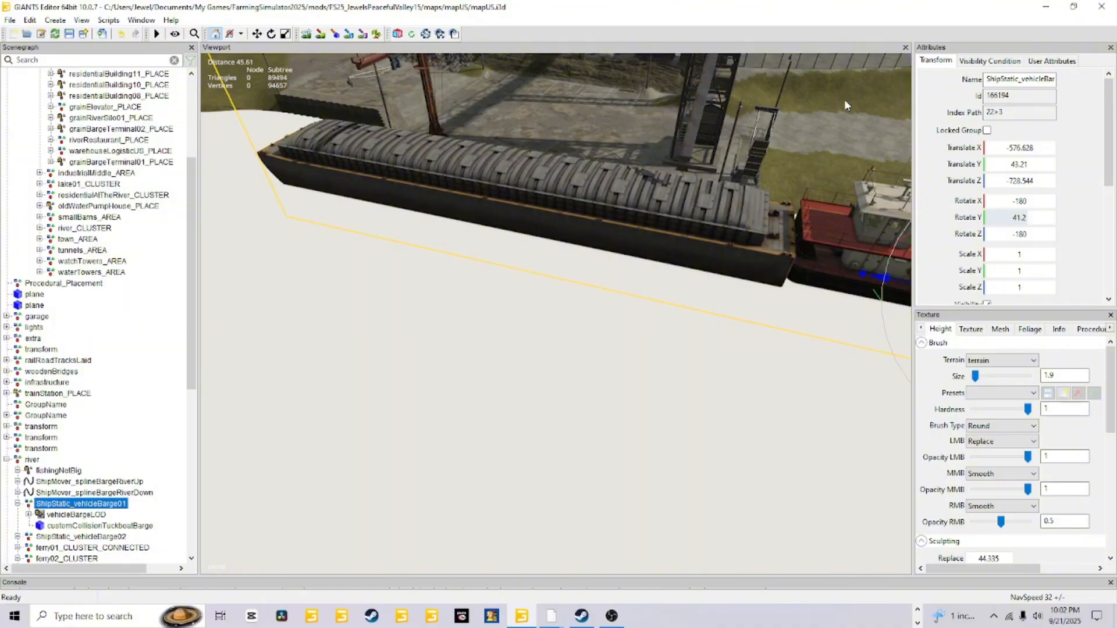
pyautogui.keyDown('alt'); pyautogui.moveTo(290, 307); pyautogui.dragTo(337, 267); pyautogui.keyUp('alt')
pyautogui.keyDown('alt'); pyautogui.moveTo(284, 353); pyautogui.dragTo(326, 291, button='right'); pyautogui.keyUp('alt')
pyautogui.keyDown('alt'); pyautogui.moveTo(326, 291); pyautogui.dragTo(352, 287); pyautogui.keyUp('alt')
pyautogui.scroll(2, 421, 372)
pyautogui.scroll(-2, 347, 294)
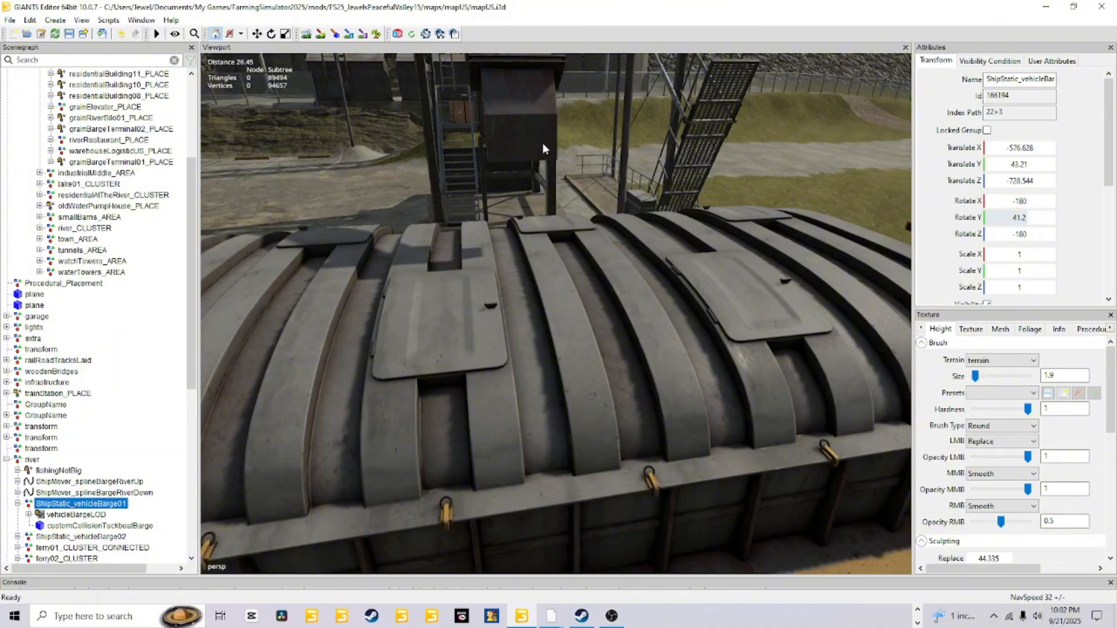
pyautogui.keyDown('alt'); pyautogui.moveTo(542, 147); pyautogui.dragTo(342, 242); pyautogui.keyUp('alt')
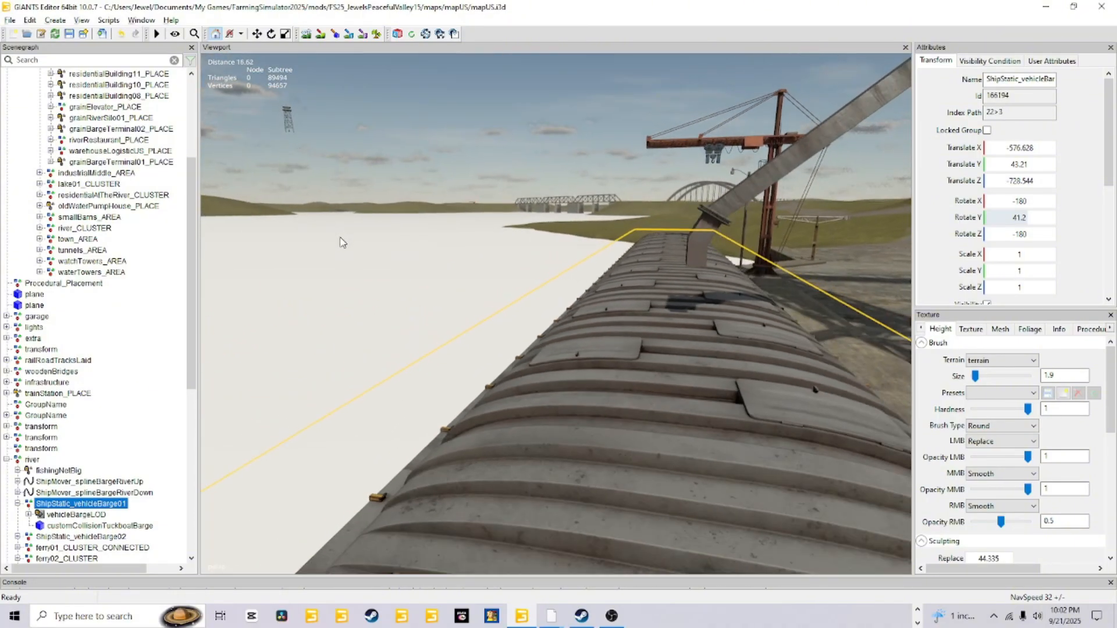
pyautogui.scroll(-1, 343, 243)
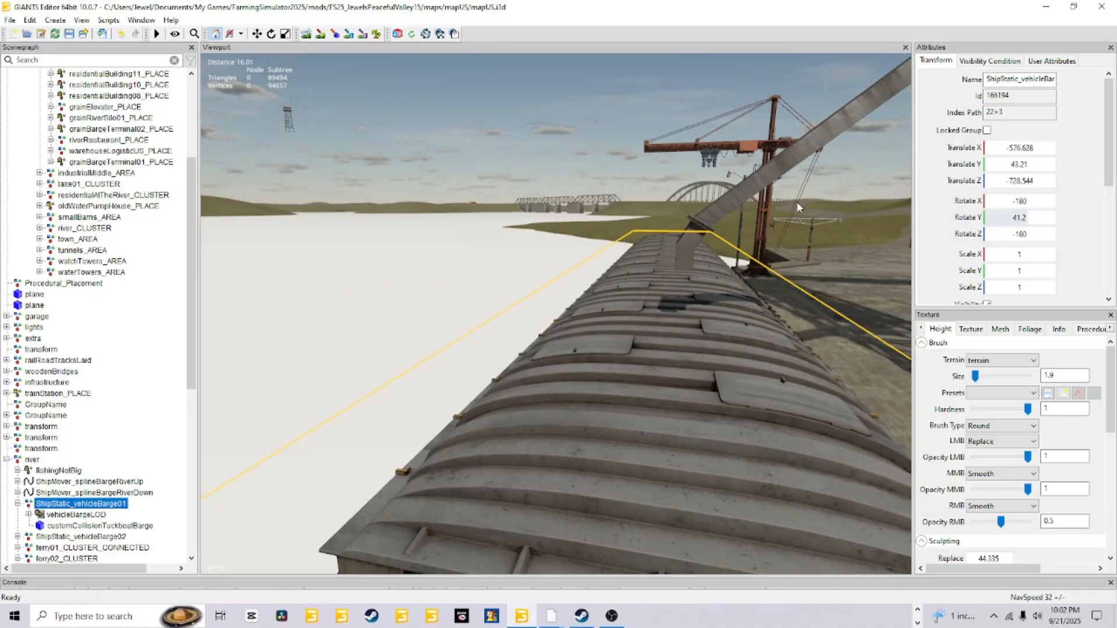
pyautogui.keyDown('alt'); pyautogui.moveTo(458, 499); pyautogui.dragTo(822, 287); pyautogui.keyUp('alt')
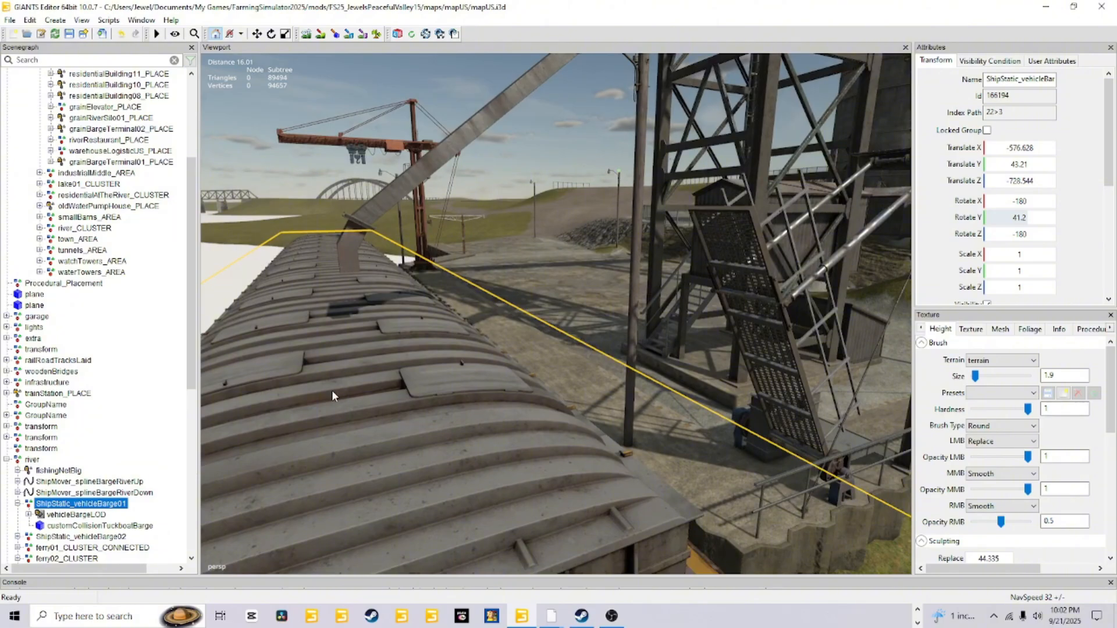
pyautogui.keyDown('alt'); pyautogui.moveTo(332, 390); pyautogui.dragTo(490, 426); pyautogui.keyUp('alt')
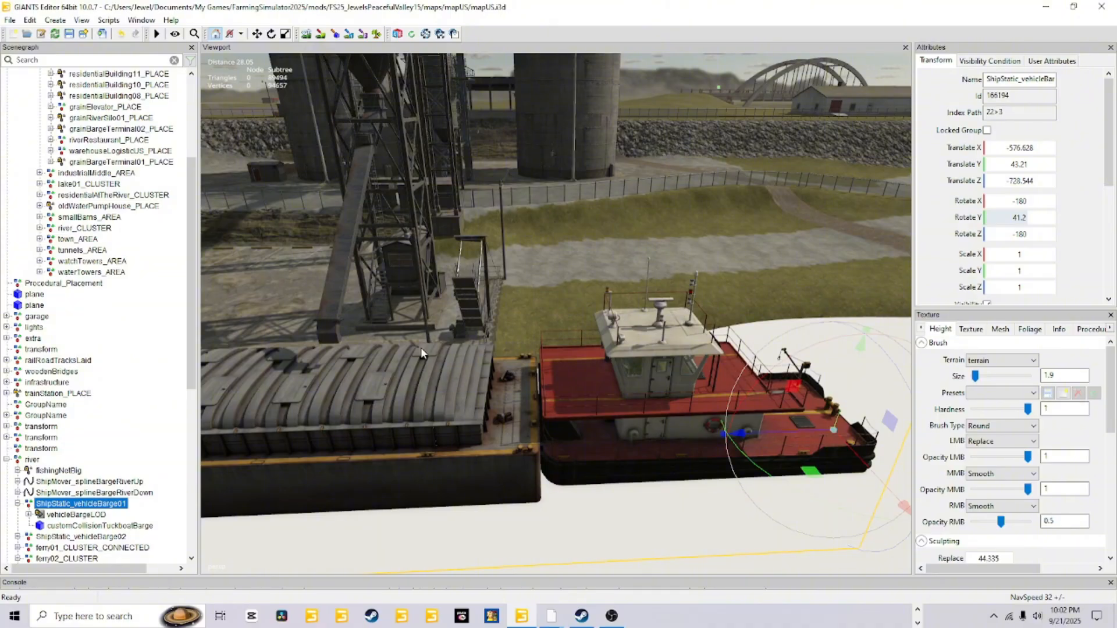
pyautogui.keyDown('alt'); pyautogui.moveTo(495, 428); pyautogui.dragTo(527, 435); pyautogui.keyUp('alt')
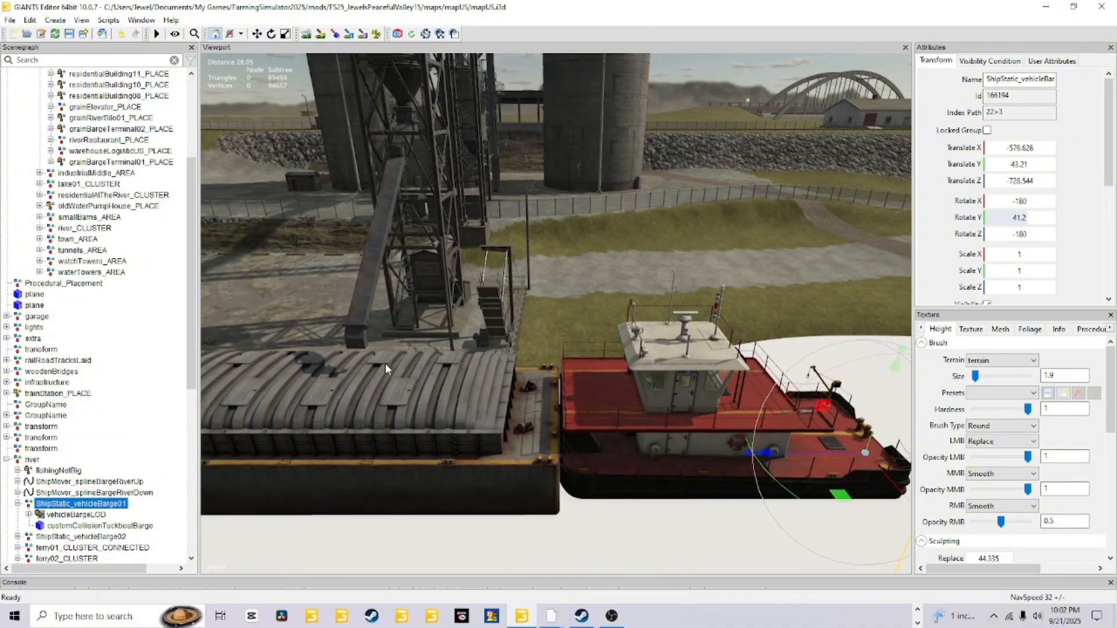
# Examine the grain barge terminal's tower, silos, rock piles and paved yard from the land side and from above
pyautogui.keyDown('alt'); pyautogui.moveTo(385, 363); pyautogui.dragTo(299, 448); pyautogui.keyUp('alt')
pyautogui.keyDown('alt'); pyautogui.moveTo(320, 463); pyautogui.dragTo(419, 429, button='right'); pyautogui.keyUp('alt')
pyautogui.keyDown('alt'); pyautogui.moveTo(419, 429); pyautogui.dragTo(472, 446); pyautogui.keyUp('alt')
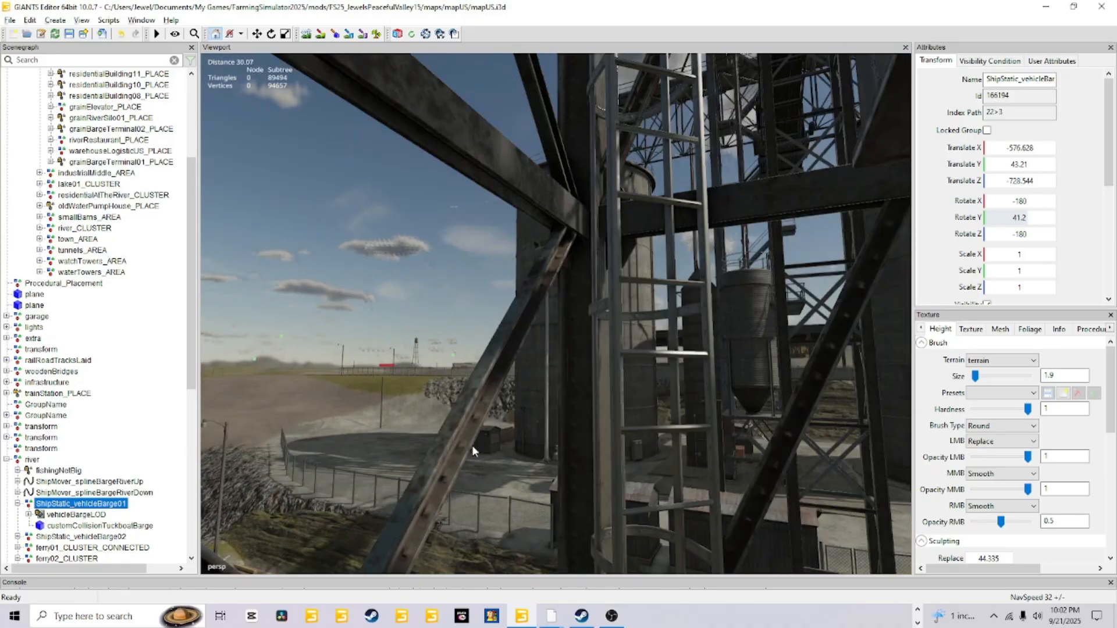
pyautogui.keyDown('alt'); pyautogui.moveTo(472, 445); pyautogui.dragTo(774, 441, button='right'); pyautogui.keyUp('alt')
pyautogui.keyDown('alt'); pyautogui.moveTo(545, 412); pyautogui.dragTo(775, 368); pyautogui.keyUp('alt')
pyautogui.keyDown('alt'); pyautogui.moveTo(775, 368); pyautogui.dragTo(511, 446, button='right'); pyautogui.keyUp('alt')
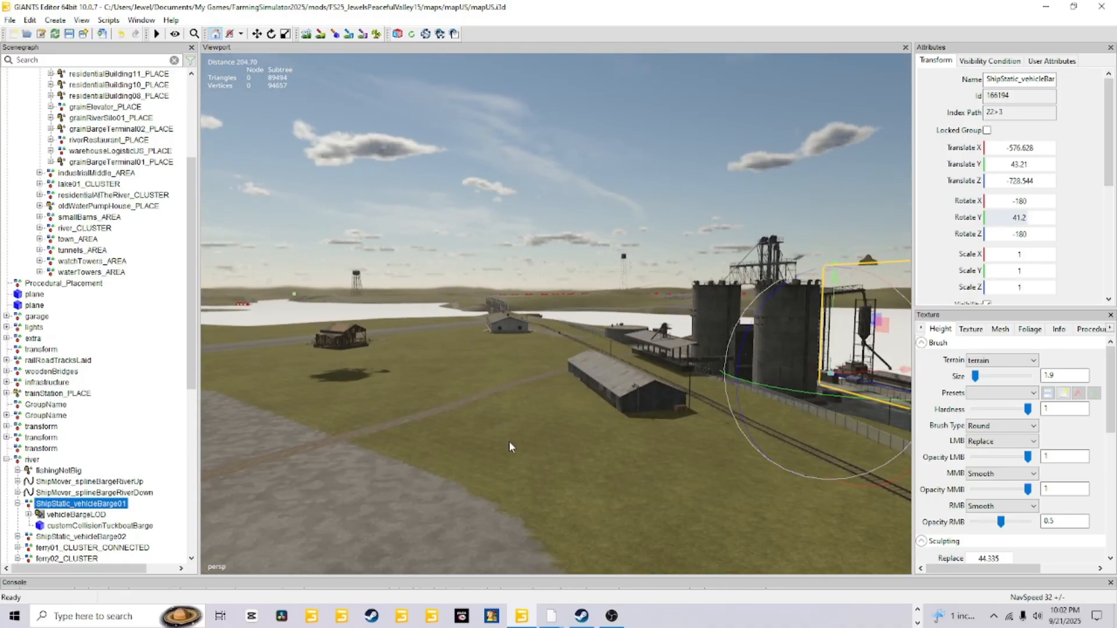
pyautogui.keyDown('alt'); pyautogui.moveTo(511, 447); pyautogui.dragTo(586, 461); pyautogui.keyUp('alt')
pyautogui.keyDown('alt'); pyautogui.moveTo(587, 462); pyautogui.dragTo(604, 339, button='right'); pyautogui.keyUp('alt')
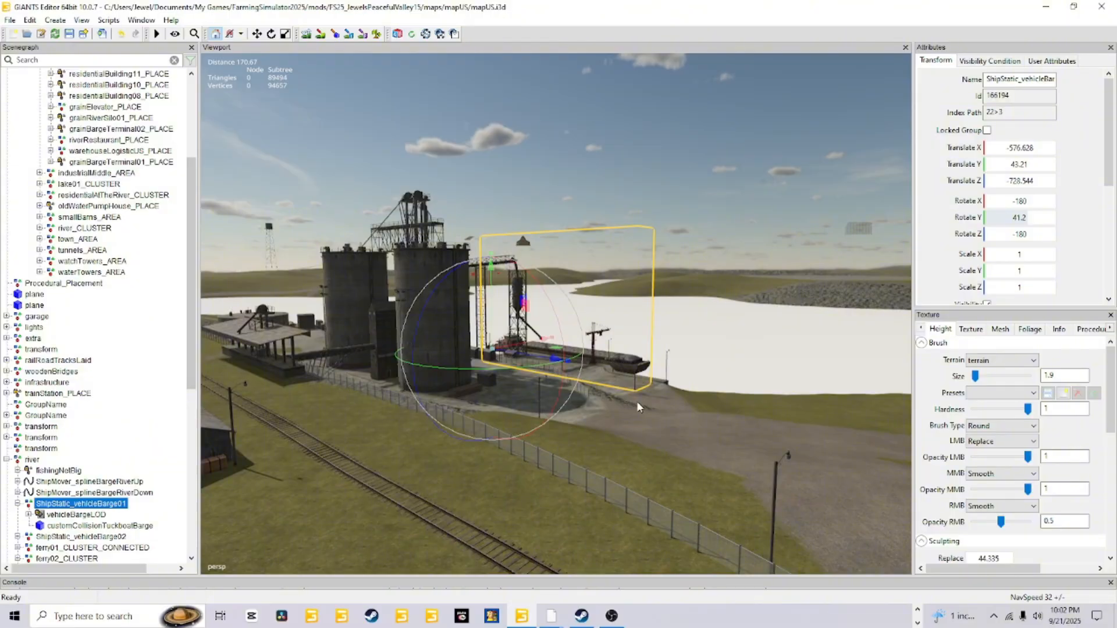
pyautogui.keyDown('alt'); pyautogui.moveTo(603, 447); pyautogui.dragTo(640, 449); pyautogui.keyUp('alt')
pyautogui.keyDown('alt'); pyautogui.moveTo(640, 450); pyautogui.dragTo(596, 339, button='right'); pyautogui.keyUp('alt')
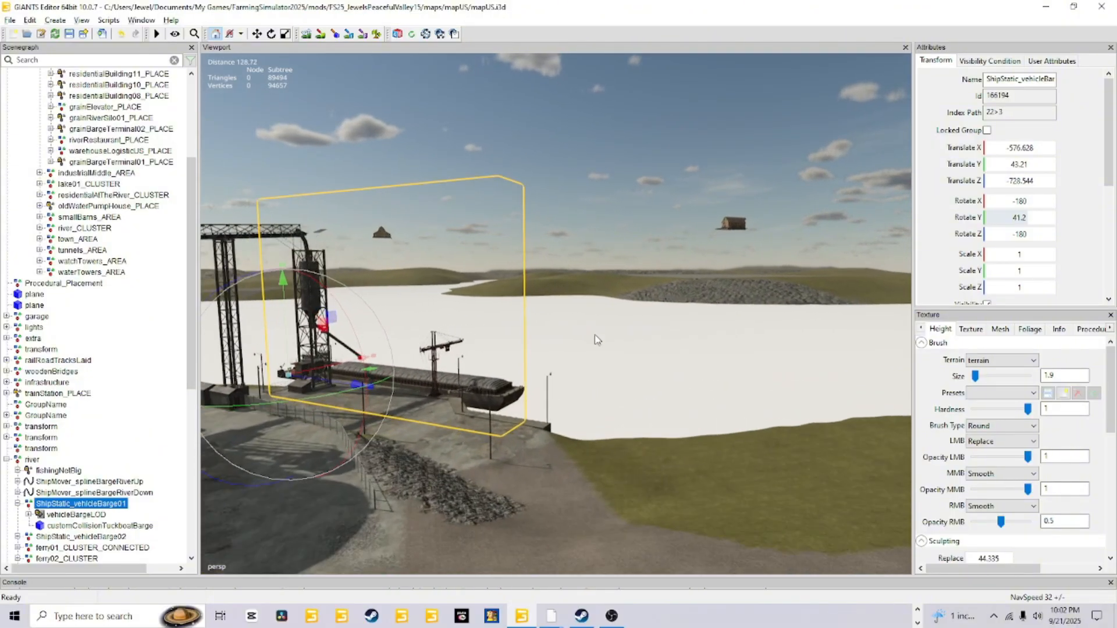
pyautogui.keyDown('alt'); pyautogui.moveTo(596, 339); pyautogui.dragTo(498, 285); pyautogui.keyUp('alt')
pyautogui.keyDown('alt'); pyautogui.moveTo(498, 285); pyautogui.dragTo(485, 422, button='right'); pyautogui.keyUp('alt')
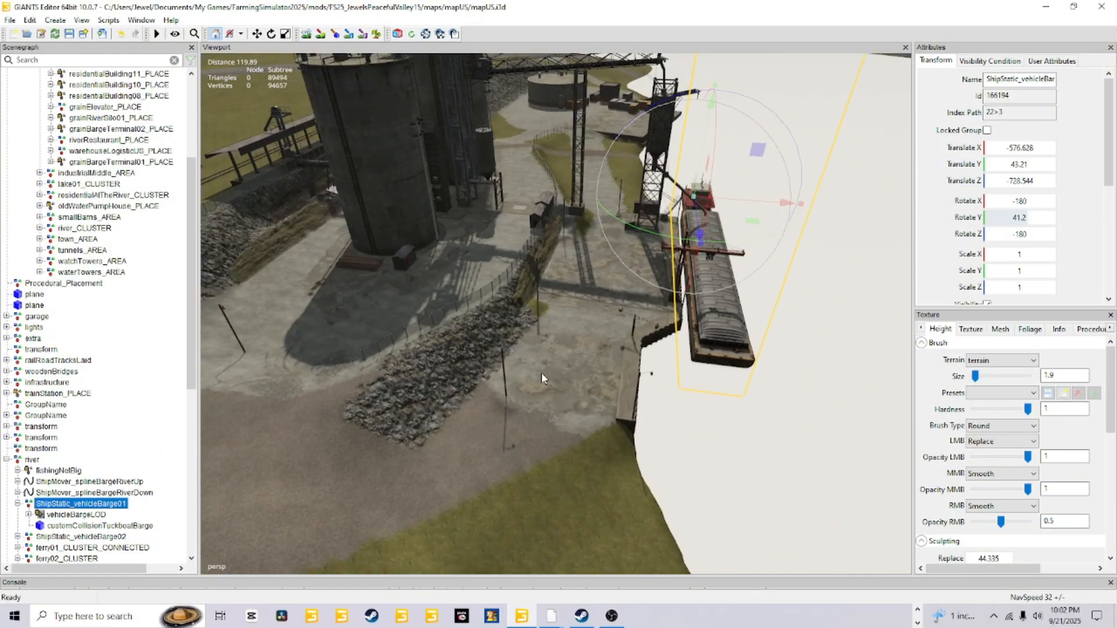
# Examine the long shed, railway tracks and chain-link fence behind the grain terminal at ground level
pyautogui.keyDown('alt'); pyautogui.moveTo(541, 372); pyautogui.dragTo(336, 399); pyautogui.keyUp('alt')
pyautogui.keyDown('alt'); pyautogui.moveTo(337, 396); pyautogui.dragTo(414, 292, button='right'); pyautogui.keyUp('alt')
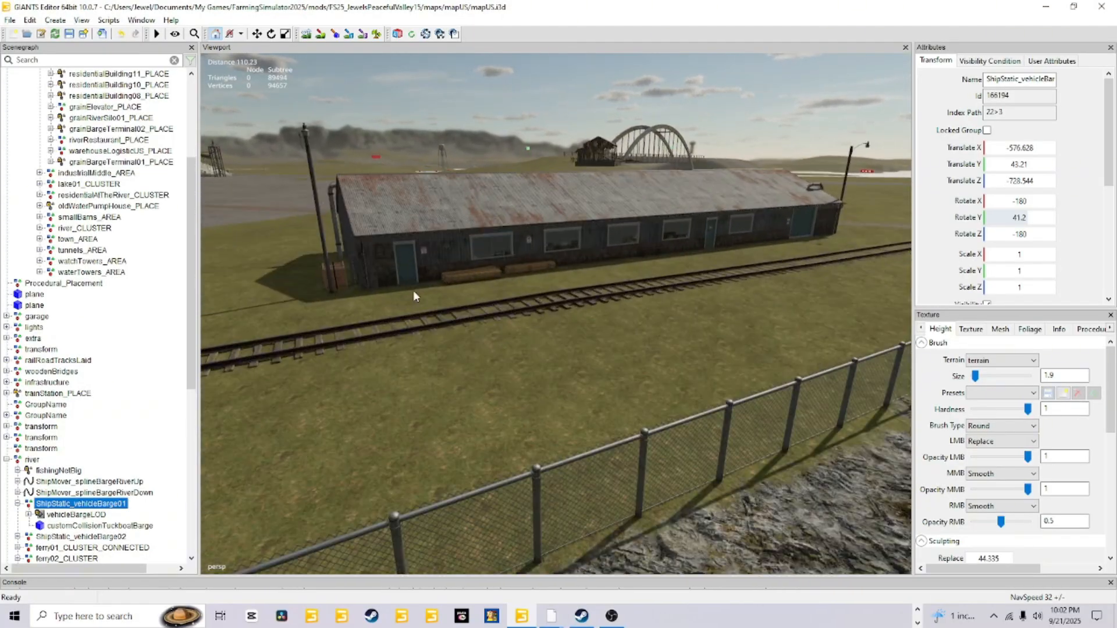
pyautogui.keyDown('alt'); pyautogui.moveTo(414, 292); pyautogui.dragTo(571, 295); pyautogui.keyUp('alt')
pyautogui.keyDown('alt'); pyautogui.moveTo(571, 295); pyautogui.dragTo(415, 360, button='right'); pyautogui.keyUp('alt')
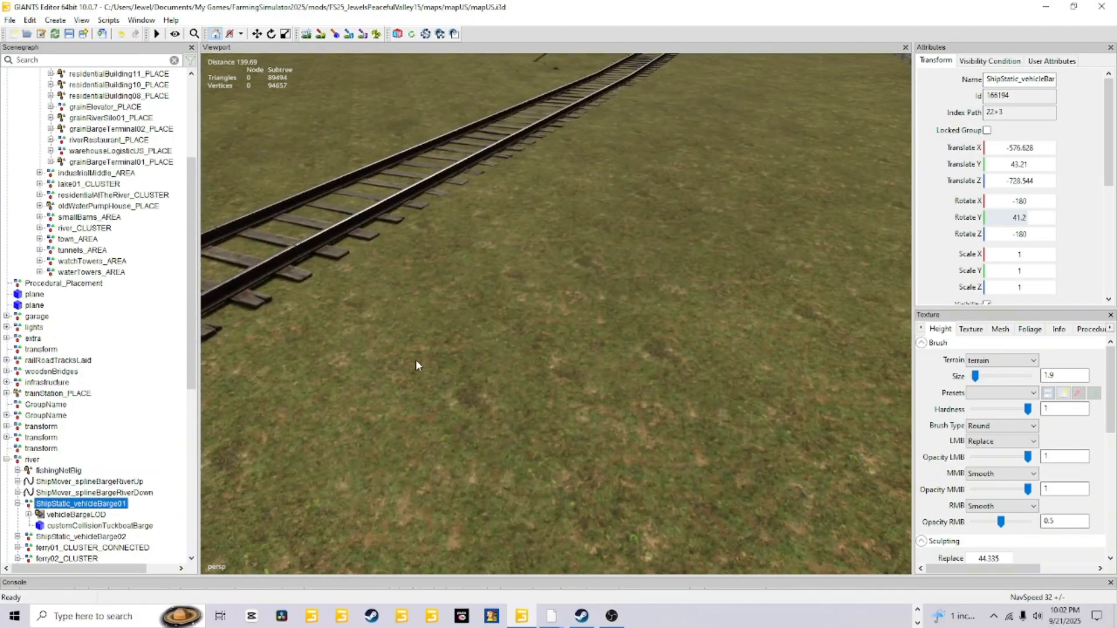
pyautogui.keyDown('alt'); pyautogui.moveTo(416, 360); pyautogui.dragTo(435, 328); pyautogui.keyUp('alt')
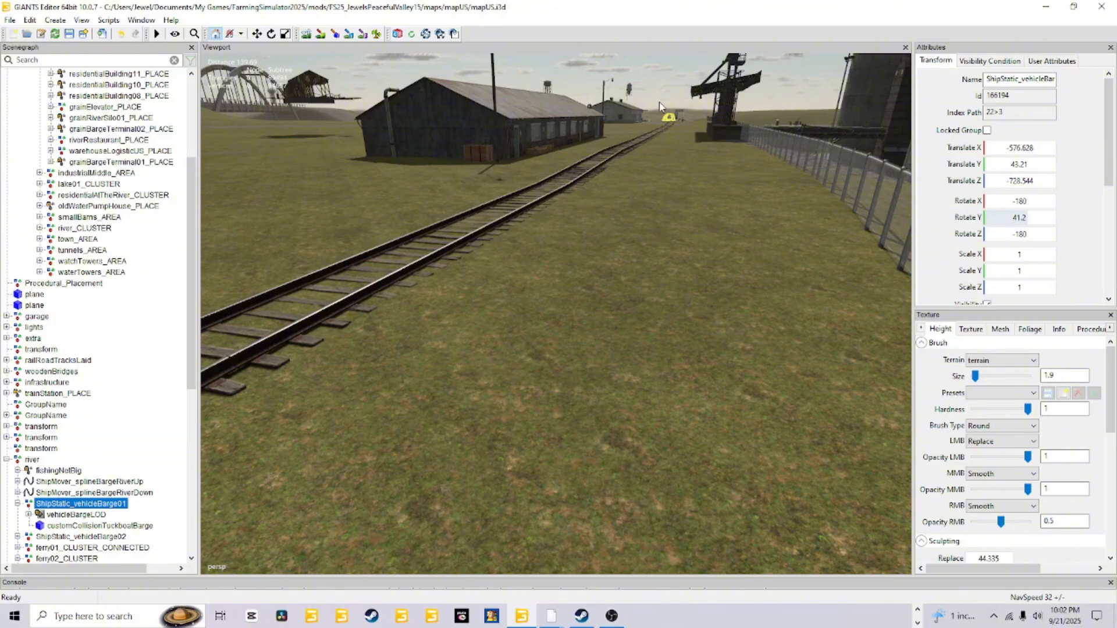
pyautogui.keyDown('alt'); pyautogui.moveTo(628, 308); pyautogui.dragTo(701, 167); pyautogui.keyUp('alt')
pyautogui.keyDown('alt'); pyautogui.moveTo(527, 330); pyautogui.dragTo(560, 304, button='right'); pyautogui.keyUp('alt')
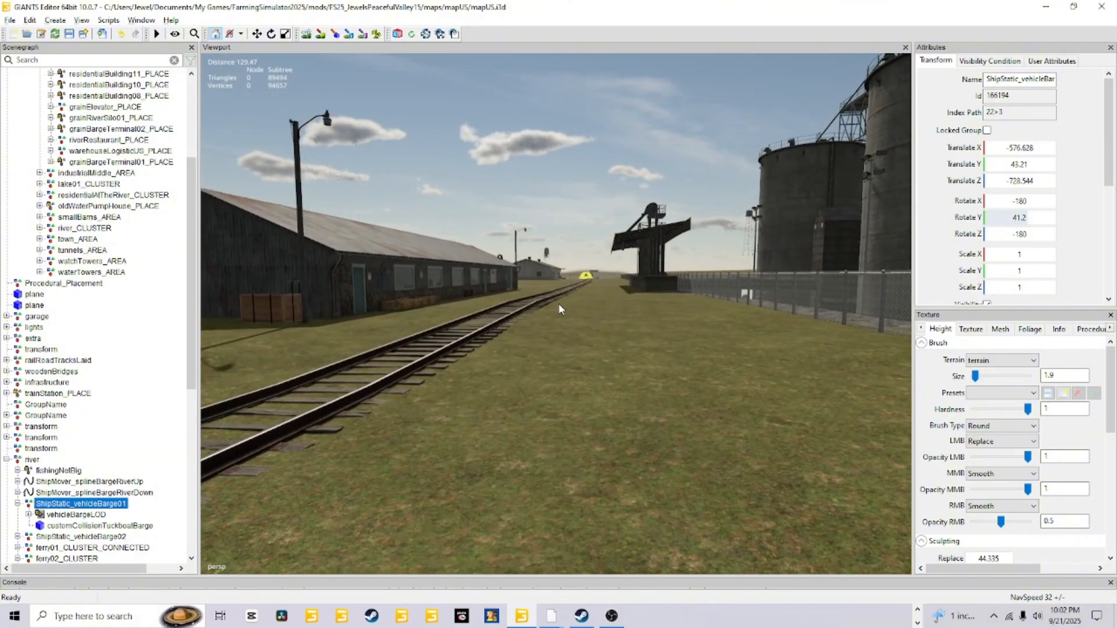
# Examine the railway track between the long shed and the grain terminal fence from ground level and from above
pyautogui.keyDown('alt'); pyautogui.moveTo(559, 304); pyautogui.dragTo(584, 280); pyautogui.keyUp('alt')
pyautogui.keyDown('alt'); pyautogui.moveTo(490, 379); pyautogui.dragTo(561, 346, button='right'); pyautogui.keyUp('alt')
pyautogui.keyDown('alt'); pyautogui.moveTo(560, 347); pyautogui.dragTo(588, 476); pyautogui.keyUp('alt')
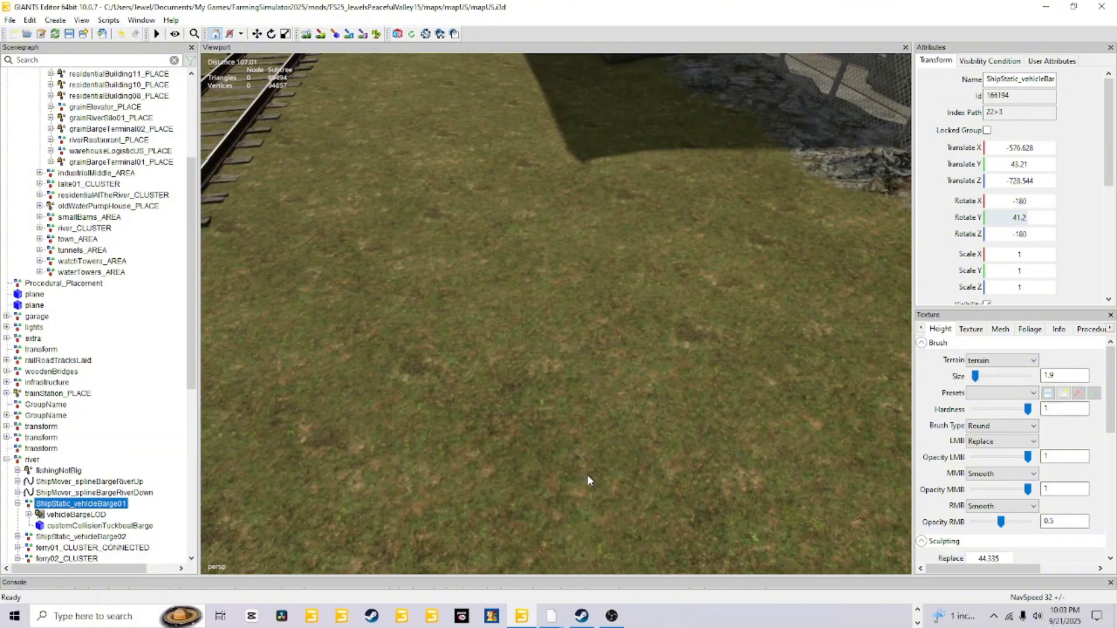
pyautogui.keyDown('alt'); pyautogui.moveTo(588, 475); pyautogui.dragTo(538, 459, button='right'); pyautogui.keyUp('alt')
pyautogui.keyDown('alt'); pyautogui.moveTo(538, 459); pyautogui.dragTo(525, 386); pyautogui.keyUp('alt')
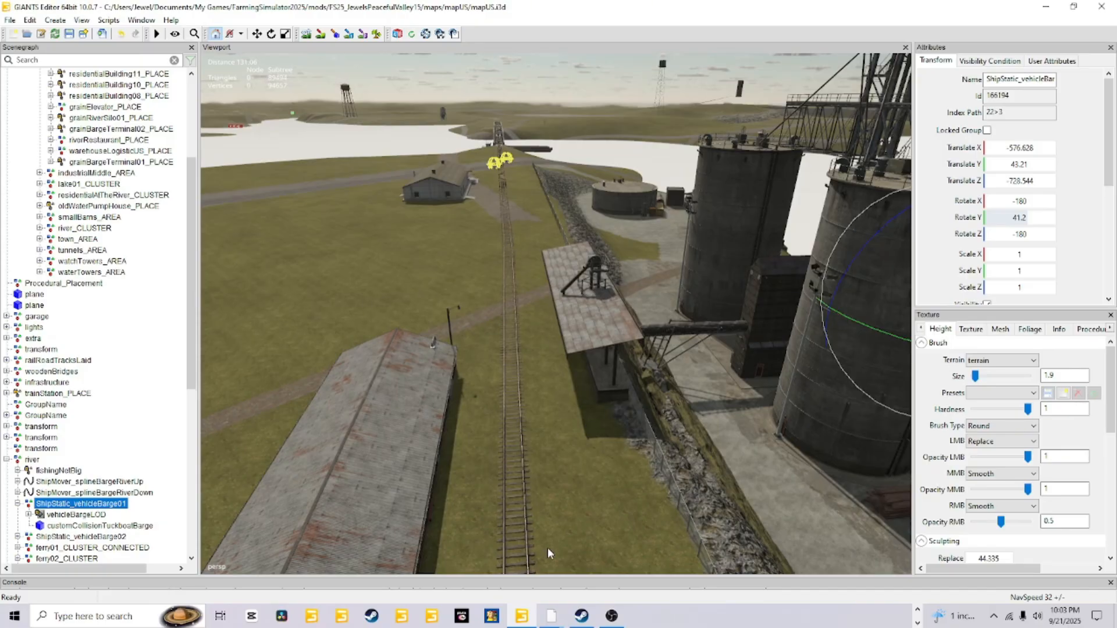
pyautogui.scroll(1, 584, 469)
pyautogui.keyDown('alt'); pyautogui.moveTo(584, 469); pyautogui.dragTo(568, 521); pyautogui.keyUp('alt')
pyautogui.scroll(3, 551, 432)
pyautogui.scroll(3, 549, 433)
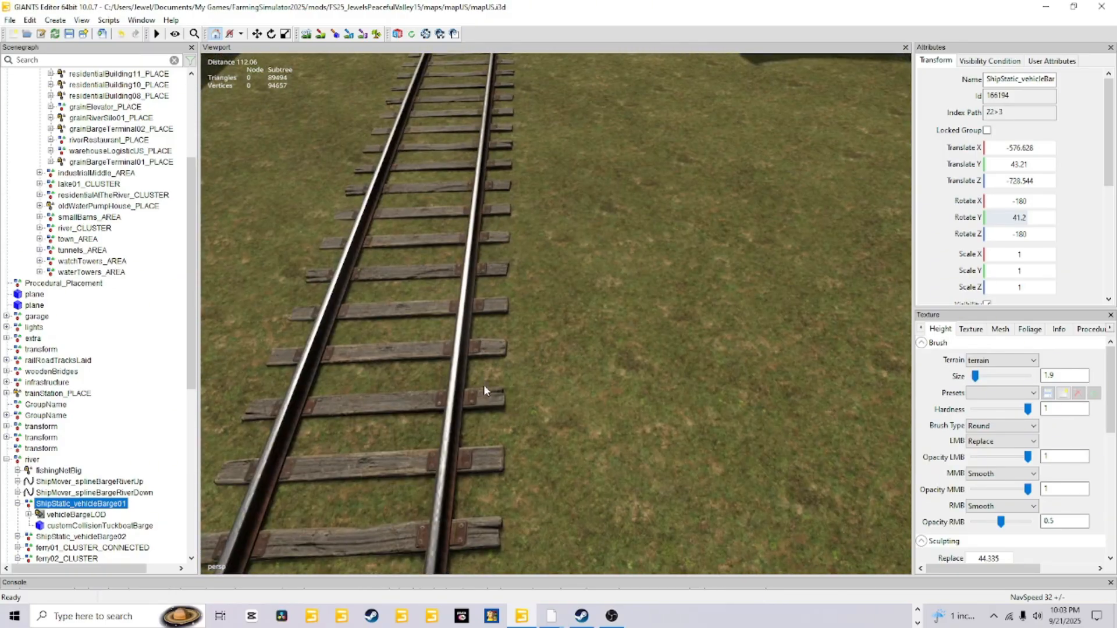
pyautogui.scroll(-6, 693, 99)
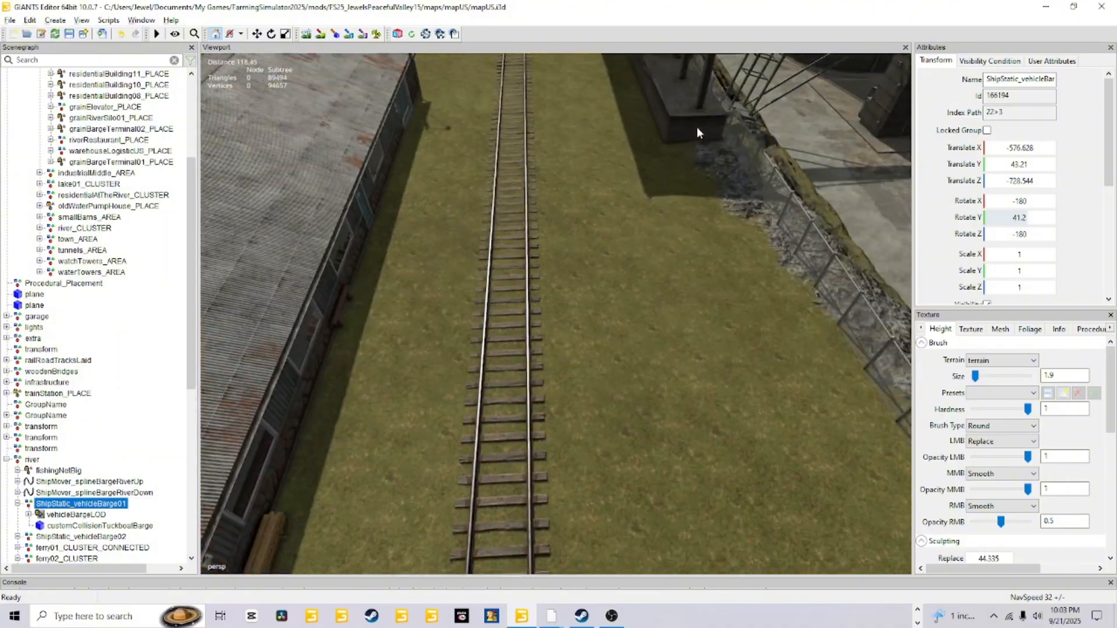
# Examine the roofed loading platform beside the track, with the terminal silos, moored barge and long shed around it
pyautogui.keyDown('alt'); pyautogui.moveTo(550, 334); pyautogui.dragTo(670, 316); pyautogui.keyUp('alt')
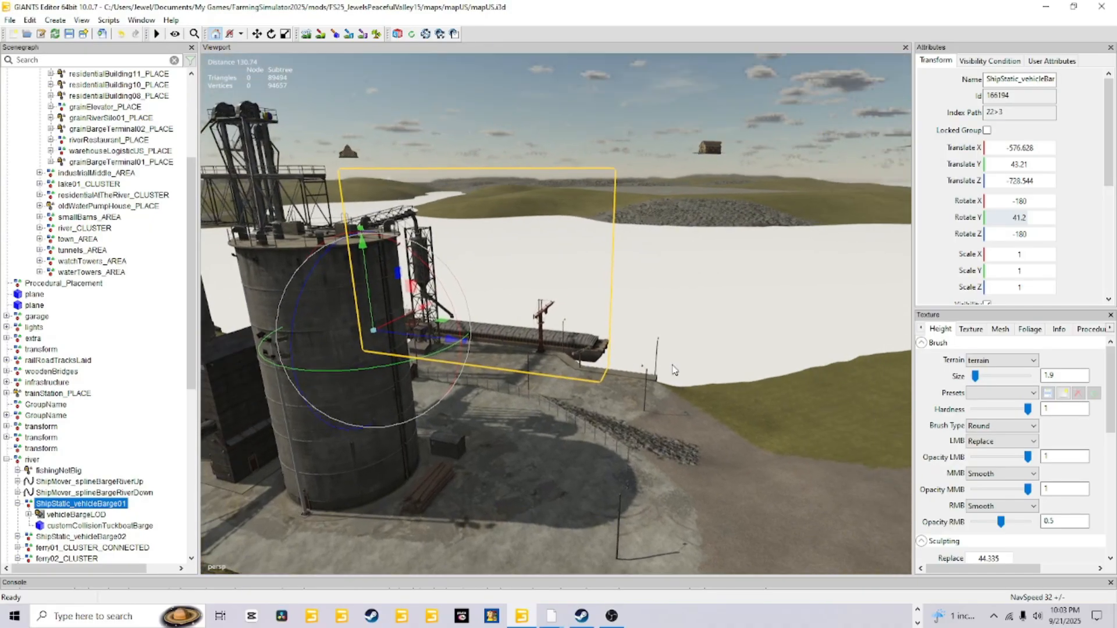
pyautogui.keyDown('alt'); pyautogui.moveTo(673, 370); pyautogui.dragTo(683, 367); pyautogui.keyUp('alt')
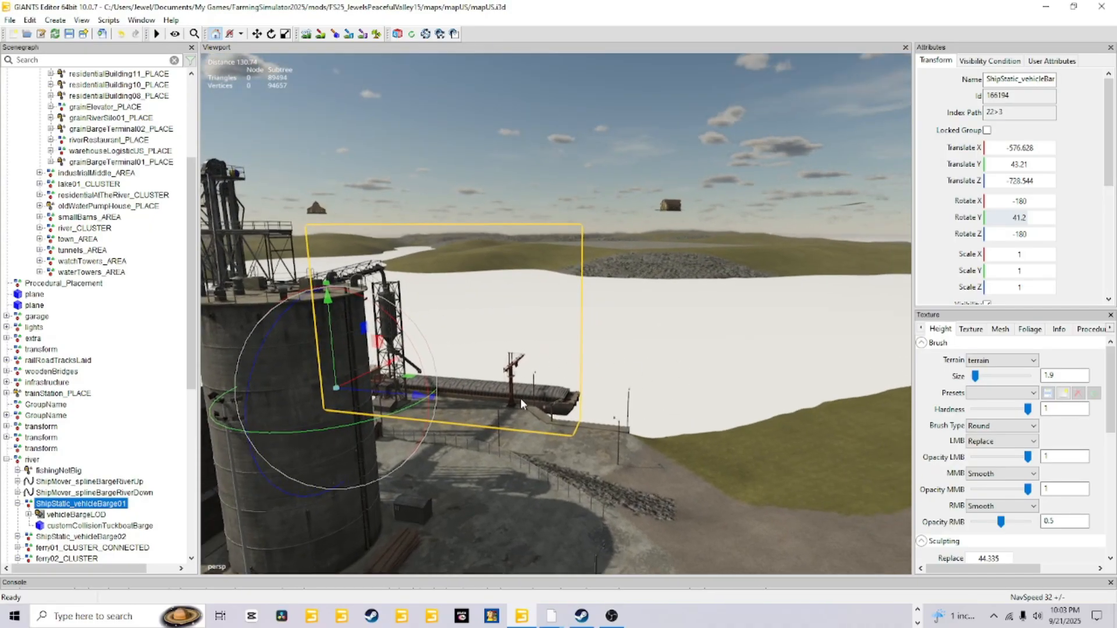
pyautogui.keyDown('alt'); pyautogui.moveTo(547, 410); pyautogui.dragTo(496, 454); pyautogui.keyUp('alt')
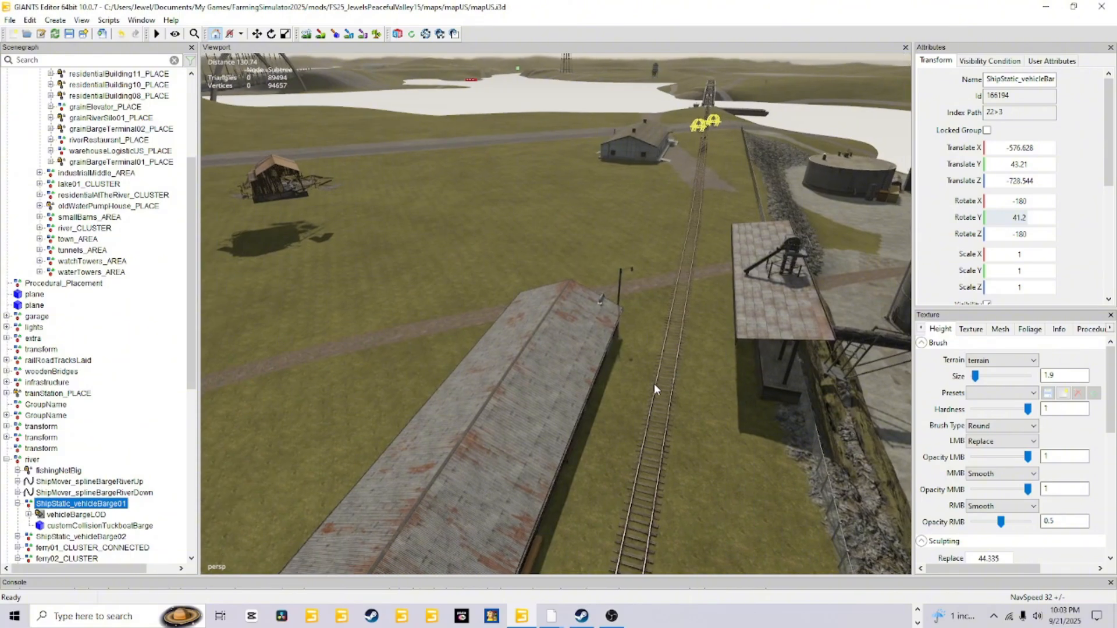
pyautogui.keyDown('alt'); pyautogui.moveTo(654, 383); pyautogui.dragTo(629, 251); pyautogui.keyUp('alt')
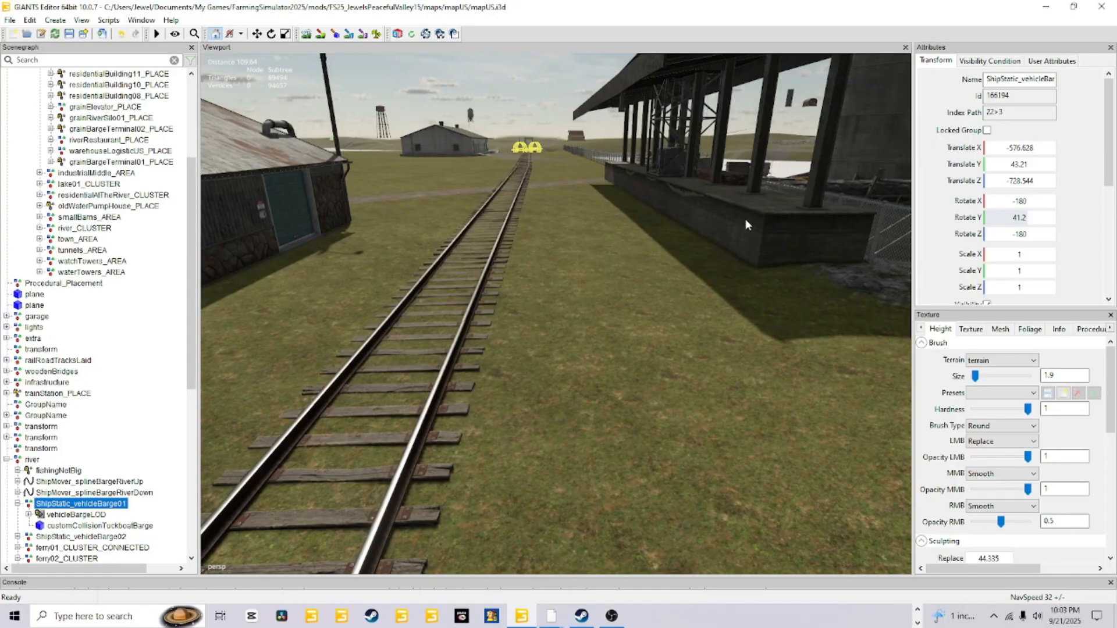
pyautogui.keyDown('alt'); pyautogui.moveTo(728, 300); pyautogui.dragTo(686, 281); pyautogui.keyUp('alt')
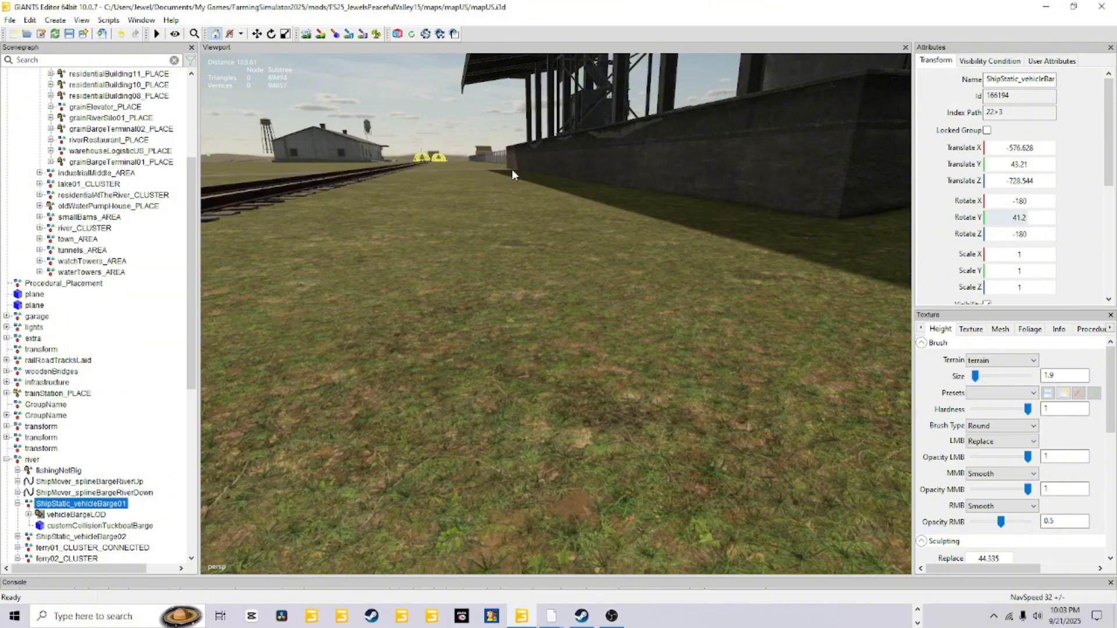
pyautogui.keyDown('alt'); pyautogui.moveTo(512, 175); pyautogui.dragTo(410, 52); pyautogui.keyUp('alt')
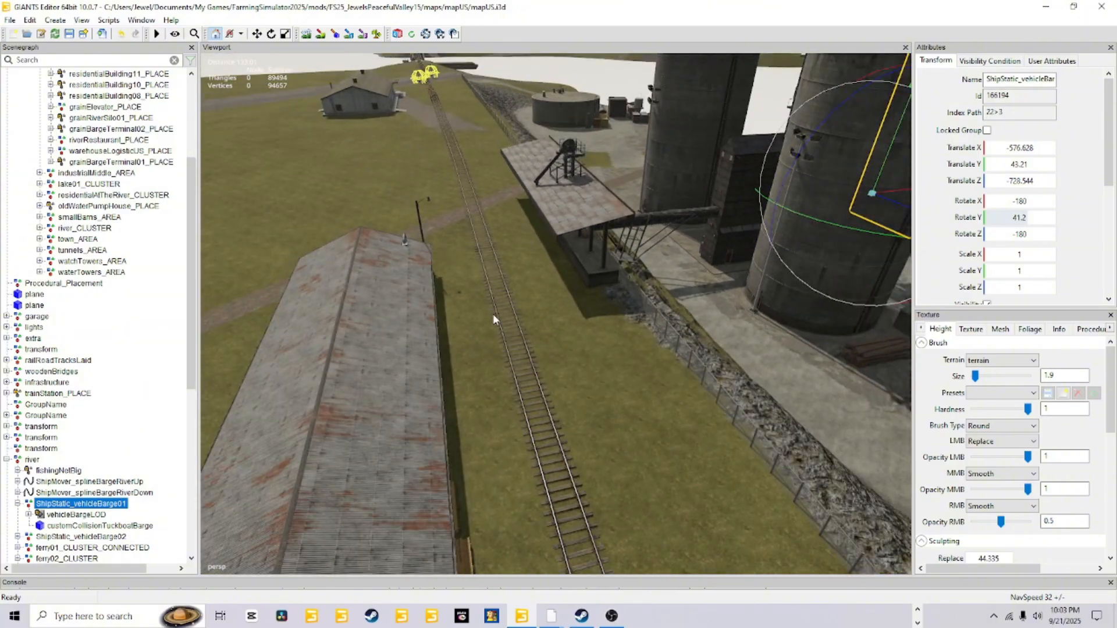
pyautogui.keyDown('alt'); pyautogui.moveTo(493, 315); pyautogui.dragTo(504, 241); pyautogui.keyUp('alt')
# Follow the railway from the grain terminal past the road crossing and out over the river
pyautogui.keyDown('alt'); pyautogui.moveTo(504, 241); pyautogui.dragTo(727, 137, button='right'); pyautogui.keyUp('alt')
pyautogui.keyDown('alt'); pyautogui.moveTo(549, 250); pyautogui.dragTo(514, 286); pyautogui.keyUp('alt')
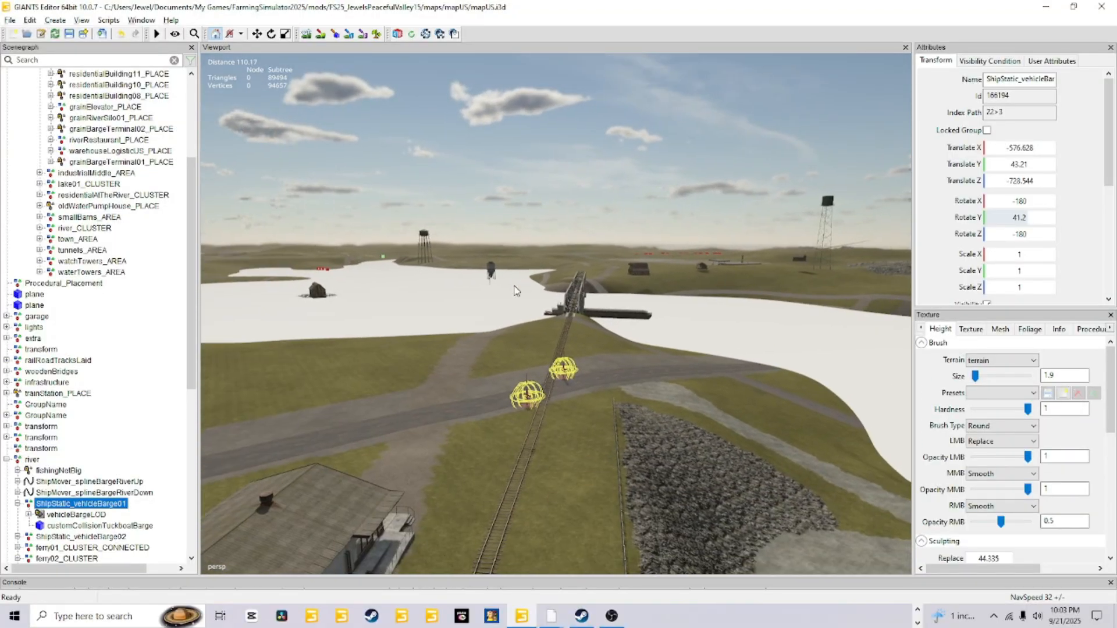
pyautogui.keyDown('alt'); pyautogui.moveTo(514, 286); pyautogui.dragTo(570, 239, button='right'); pyautogui.keyUp('alt')
pyautogui.keyDown('alt'); pyautogui.moveTo(570, 239); pyautogui.dragTo(530, 234); pyautogui.keyUp('alt')
pyautogui.keyDown('alt'); pyautogui.moveTo(530, 234); pyautogui.dragTo(588, 198, button='right'); pyautogui.keyUp('alt')
pyautogui.keyDown('alt'); pyautogui.moveTo(538, 349); pyautogui.dragTo(501, 317); pyautogui.keyUp('alt')
pyautogui.keyDown('alt'); pyautogui.moveTo(361, 372); pyautogui.dragTo(556, 244, button='right'); pyautogui.keyUp('alt')
pyautogui.keyDown('alt'); pyautogui.moveTo(556, 244); pyautogui.dragTo(539, 224); pyautogui.keyUp('alt')
pyautogui.keyDown('alt'); pyautogui.moveTo(669, 233); pyautogui.dragTo(935, 68, button='right'); pyautogui.keyUp('alt')
pyautogui.keyDown('alt'); pyautogui.moveTo(515, 207); pyautogui.dragTo(490, 184); pyautogui.keyUp('alt')
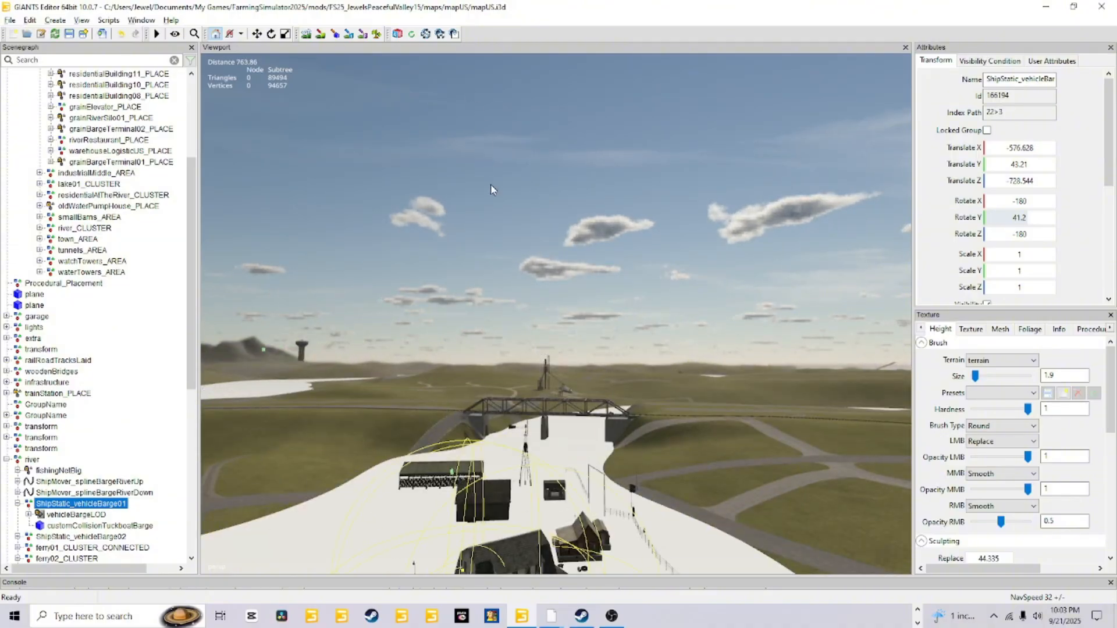
# Survey the railway route over the hills, the truss bridge and the riverside buildings beyond it
pyautogui.keyDown('alt'); pyautogui.moveTo(428, 489); pyautogui.dragTo(541, 366, button='right'); pyautogui.keyUp('alt')
pyautogui.keyDown('alt'); pyautogui.moveTo(541, 366); pyautogui.dragTo(177, 425); pyautogui.keyUp('alt')
pyautogui.keyDown('alt'); pyautogui.moveTo(177, 425); pyautogui.dragTo(328, 425, button='right'); pyautogui.keyUp('alt')
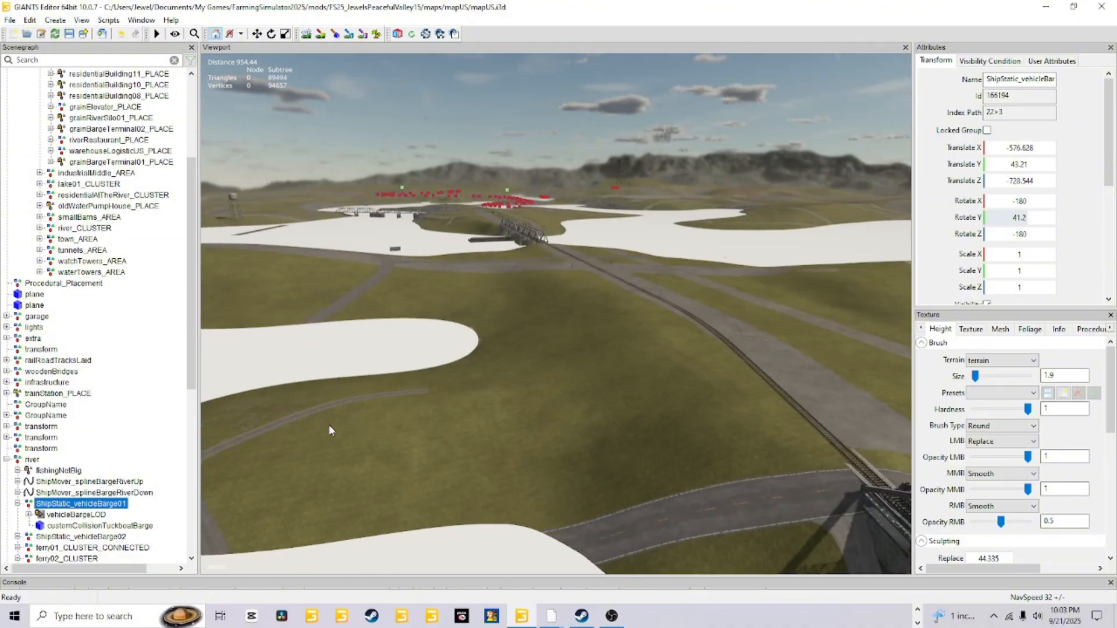
pyautogui.keyDown('alt'); pyautogui.moveTo(328, 425); pyautogui.dragTo(308, 399); pyautogui.keyUp('alt')
pyautogui.keyDown('alt'); pyautogui.moveTo(308, 399); pyautogui.dragTo(588, 294, button='right'); pyautogui.keyUp('alt')
pyautogui.keyDown('alt'); pyautogui.moveTo(588, 295); pyautogui.dragTo(552, 271); pyautogui.keyUp('alt')
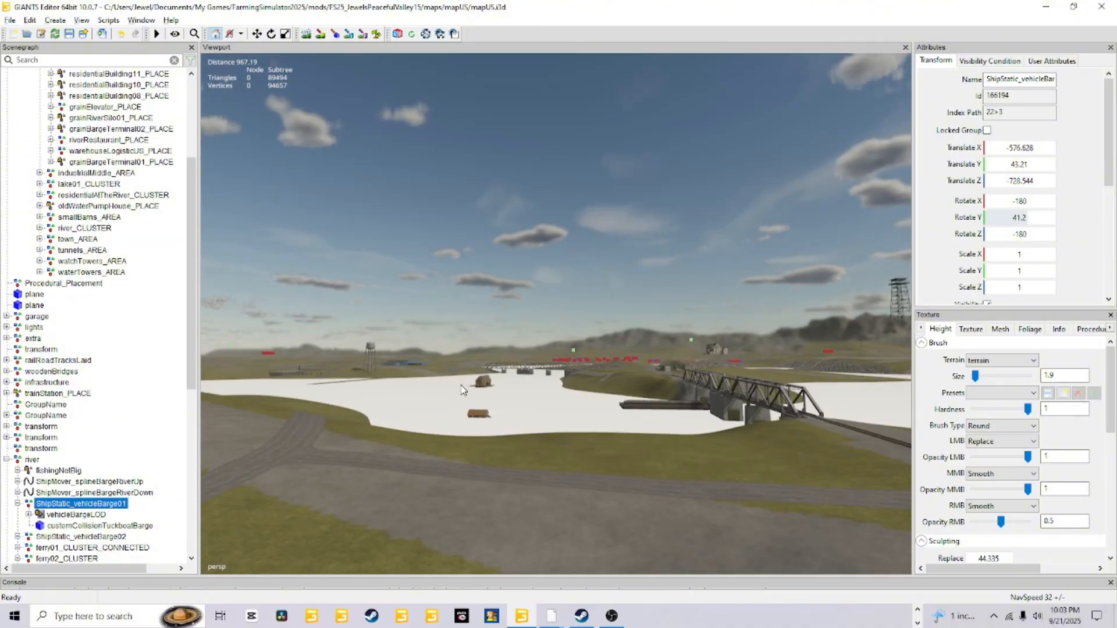
pyautogui.keyDown('alt'); pyautogui.moveTo(461, 386); pyautogui.dragTo(976, 135, button='right'); pyautogui.keyUp('alt')
pyautogui.keyDown('alt'); pyautogui.moveTo(536, 398); pyautogui.dragTo(584, 389); pyautogui.keyUp('alt')
pyautogui.keyDown('alt'); pyautogui.moveTo(584, 389); pyautogui.dragTo(777, 59, button='right'); pyautogui.keyUp('alt')
pyautogui.keyDown('alt'); pyautogui.moveTo(387, 366); pyautogui.dragTo(400, 127, button='right'); pyautogui.keyUp('alt')
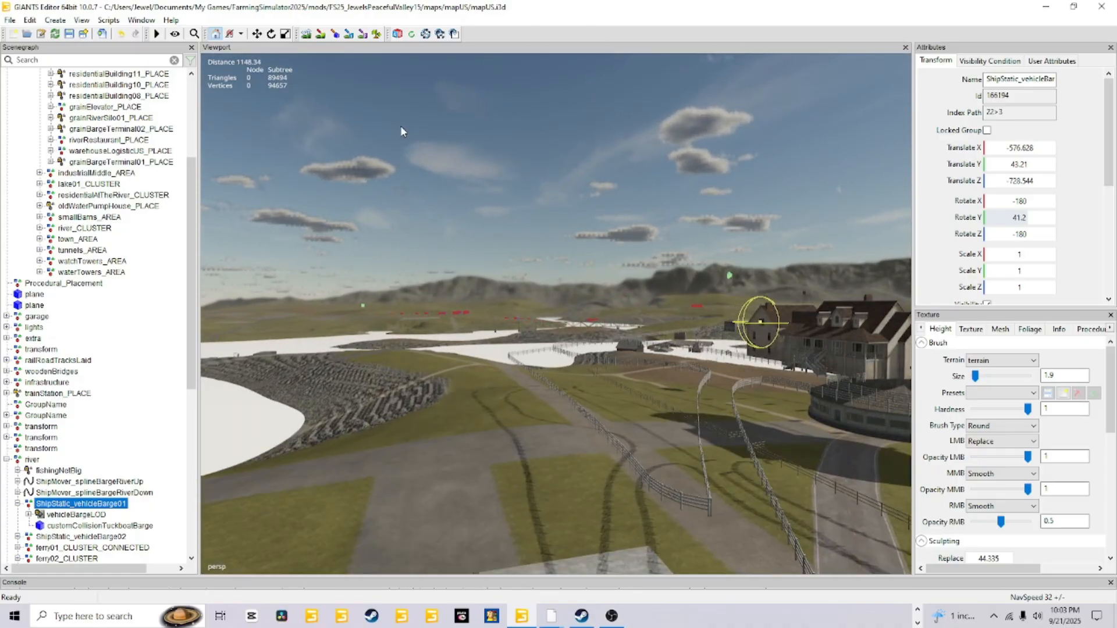
# Examine the green train station, its paved platform and ramp, and the yellow buffer at the end of its track
pyautogui.keyDown('alt'); pyautogui.moveTo(400, 127); pyautogui.dragTo(708, 280); pyautogui.keyUp('alt')
pyautogui.keyDown('alt'); pyautogui.moveTo(708, 279); pyautogui.dragTo(580, 176, button='right'); pyautogui.keyUp('alt')
pyautogui.keyDown('alt'); pyautogui.moveTo(580, 177); pyautogui.dragTo(568, 241); pyautogui.keyUp('alt')
pyautogui.keyDown('alt'); pyautogui.moveTo(568, 241); pyautogui.dragTo(614, 84, button='right'); pyautogui.keyUp('alt')
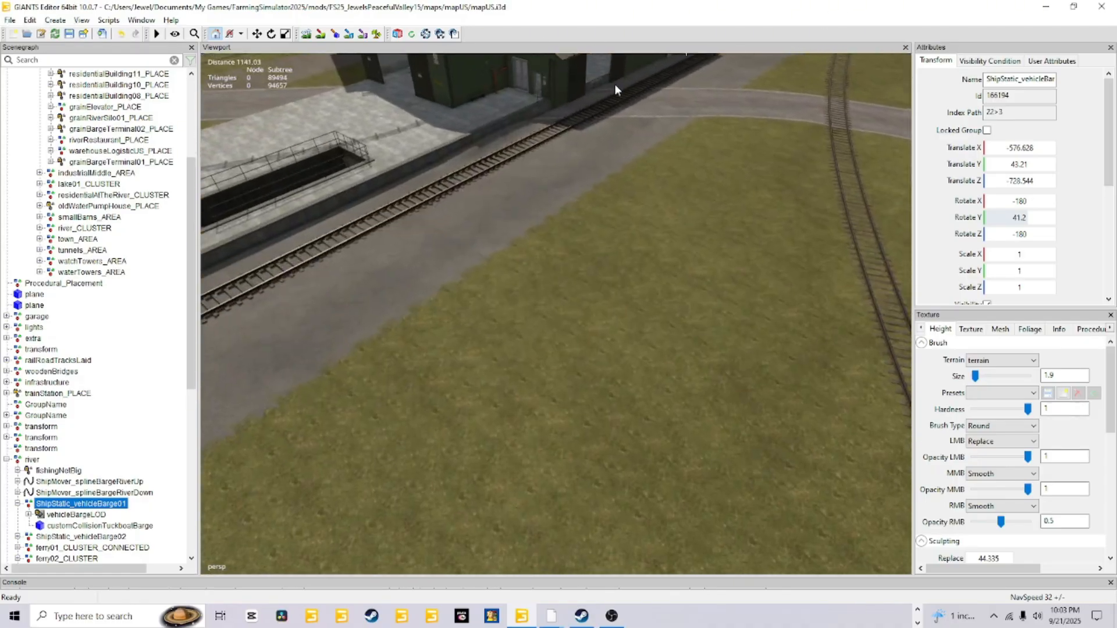
pyautogui.keyDown('alt'); pyautogui.moveTo(614, 84); pyautogui.dragTo(493, 175); pyautogui.keyUp('alt')
pyautogui.keyDown('alt'); pyautogui.moveTo(493, 174); pyautogui.dragTo(605, 140, button='right'); pyautogui.keyUp('alt')
pyautogui.keyDown('alt'); pyautogui.moveTo(605, 140); pyautogui.dragTo(332, 105); pyautogui.keyUp('alt')
pyautogui.keyDown('alt'); pyautogui.moveTo(332, 105); pyautogui.dragTo(853, 86, button='right'); pyautogui.keyUp('alt')
pyautogui.keyDown('alt'); pyautogui.moveTo(853, 86); pyautogui.dragTo(673, 160); pyautogui.keyUp('alt')
pyautogui.keyDown('alt'); pyautogui.moveTo(674, 159); pyautogui.dragTo(525, 85, button='right'); pyautogui.keyUp('alt')
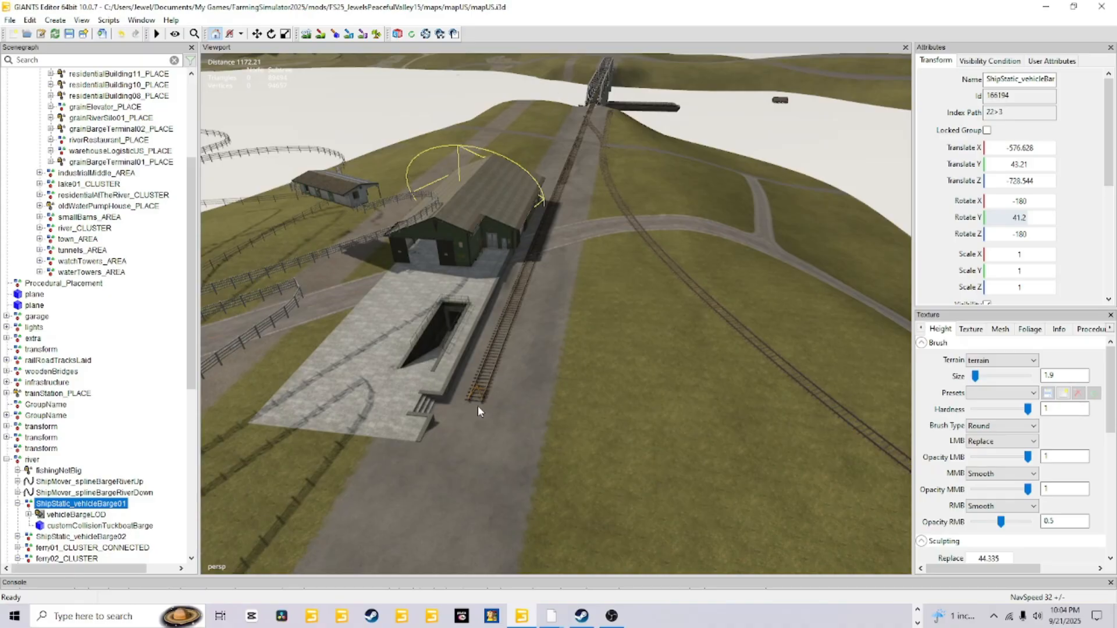
pyautogui.keyDown('alt'); pyautogui.moveTo(478, 406); pyautogui.dragTo(480, 383); pyautogui.keyUp('alt')
pyautogui.keyDown('alt'); pyautogui.moveTo(480, 383); pyautogui.dragTo(498, 287, button='right'); pyautogui.keyUp('alt')
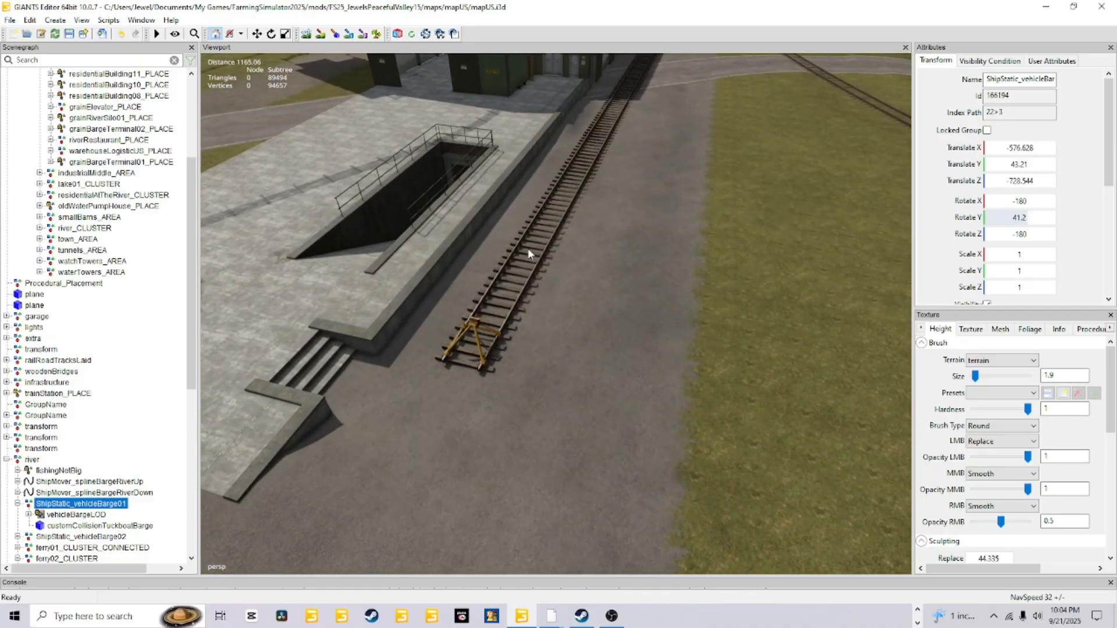
pyautogui.keyDown('alt'); pyautogui.moveTo(528, 249); pyautogui.dragTo(561, 289); pyautogui.keyUp('alt')
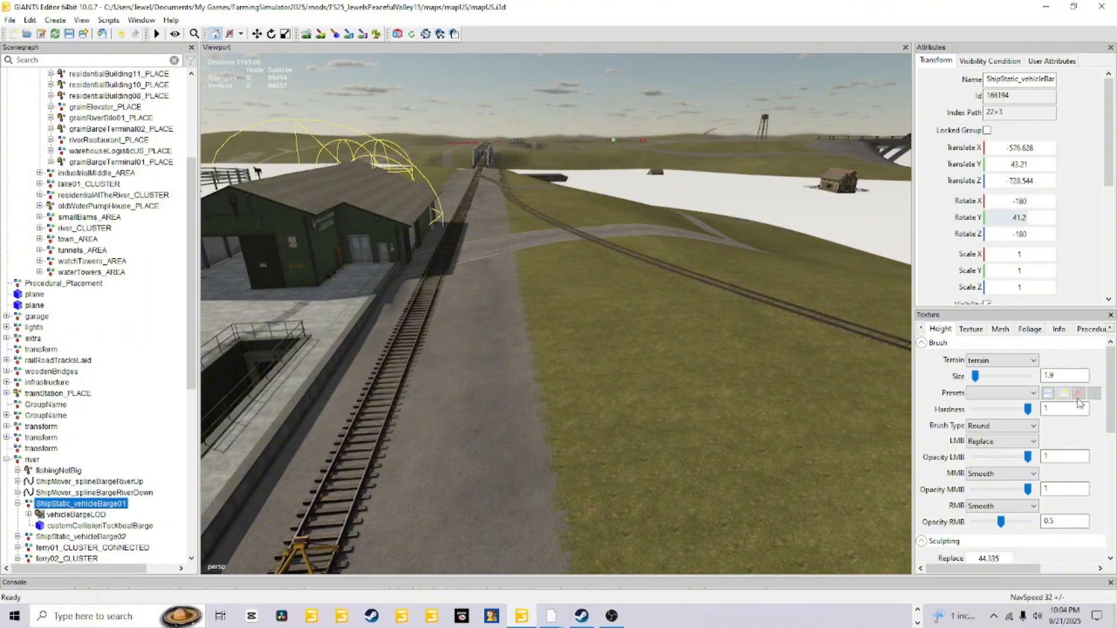
# Examine the station track and the curved branch line that meet before the railway bridge
pyautogui.keyDown('alt'); pyautogui.moveTo(457, 305); pyautogui.dragTo(464, 334); pyautogui.keyUp('alt')
pyautogui.keyDown('alt'); pyautogui.moveTo(463, 334); pyautogui.dragTo(543, 217, button='right'); pyautogui.keyUp('alt')
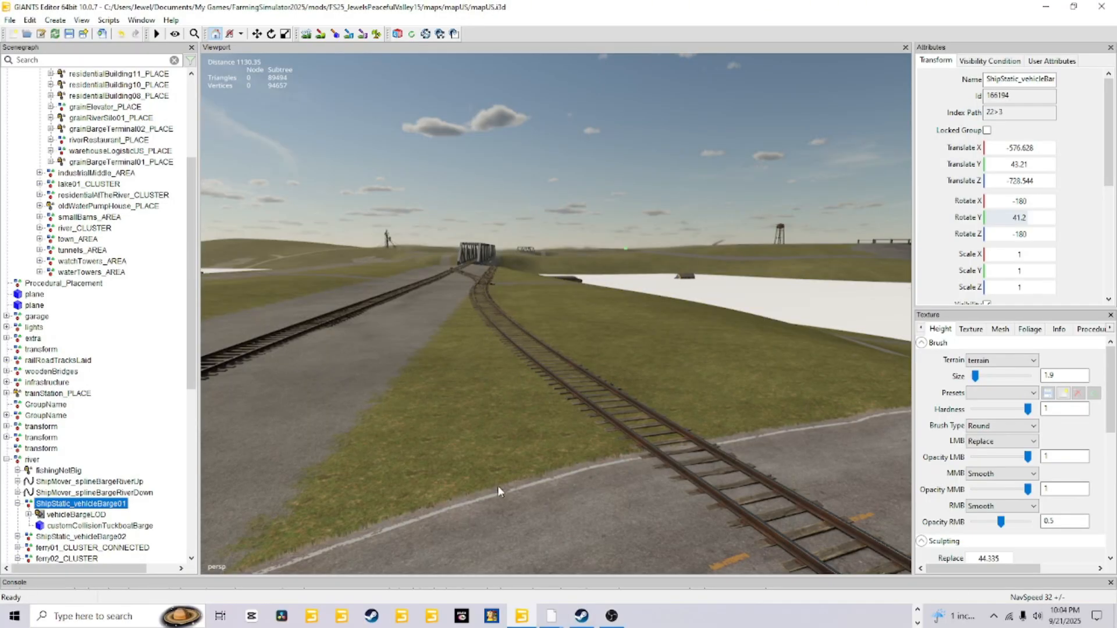
pyautogui.keyDown('alt'); pyautogui.moveTo(498, 486); pyautogui.dragTo(458, 441); pyautogui.keyUp('alt')
pyautogui.keyDown('alt'); pyautogui.moveTo(526, 297); pyautogui.dragTo(454, 218); pyautogui.keyUp('alt')
pyautogui.keyDown('alt'); pyautogui.moveTo(518, 344); pyautogui.dragTo(395, 381, button='right'); pyautogui.keyUp('alt')
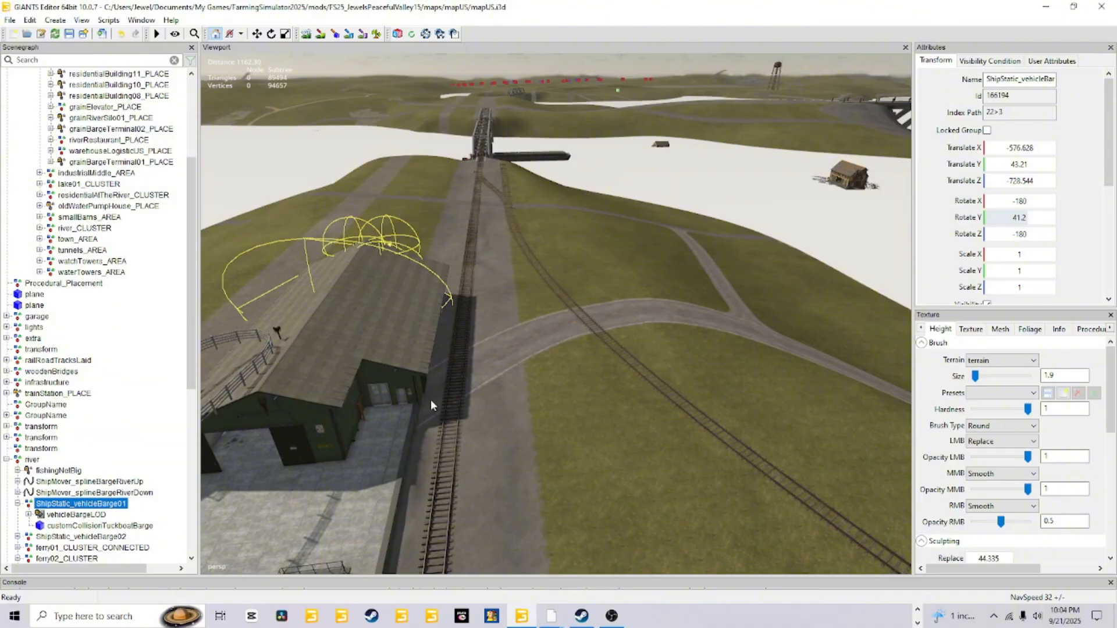
pyautogui.keyDown('alt'); pyautogui.moveTo(514, 412); pyautogui.dragTo(718, 143); pyautogui.keyUp('alt')
pyautogui.keyDown('alt'); pyautogui.moveTo(489, 360); pyautogui.dragTo(720, 381); pyautogui.keyUp('alt')
# Survey the river, the arched and truss bridges and the terrain toward the distant silo complex by the mountains
pyautogui.keyDown('alt'); pyautogui.moveTo(367, 458); pyautogui.dragTo(487, 329, button='right'); pyautogui.keyUp('alt')
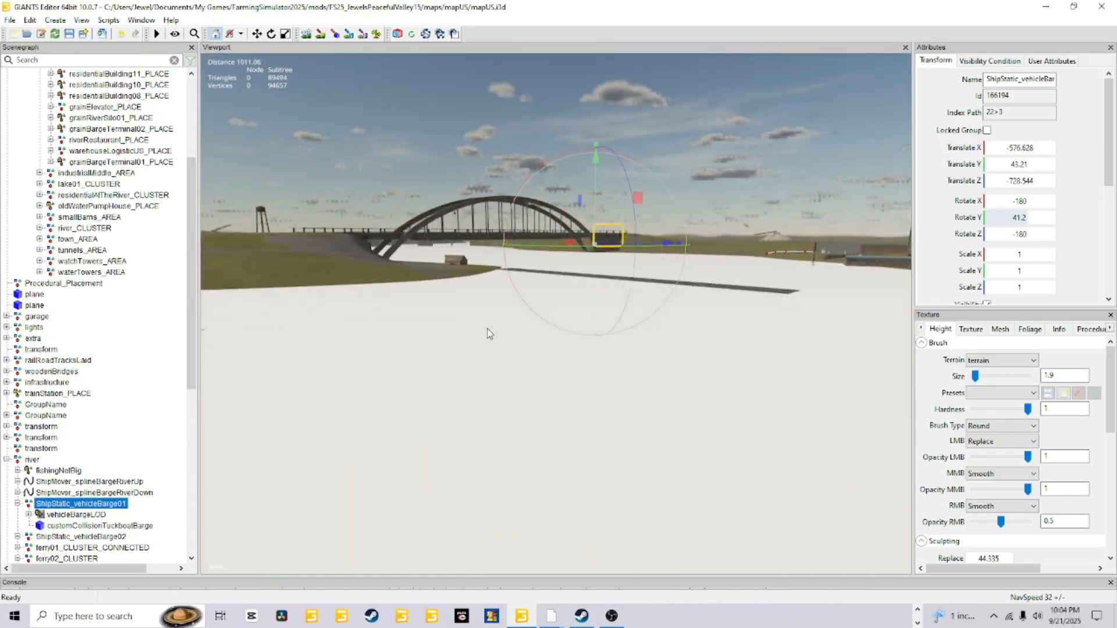
pyautogui.keyDown('alt'); pyautogui.moveTo(488, 329); pyautogui.dragTo(861, 465); pyautogui.keyUp('alt')
pyautogui.keyDown('alt'); pyautogui.moveTo(654, 345); pyautogui.dragTo(272, 582, button='right'); pyautogui.keyUp('alt')
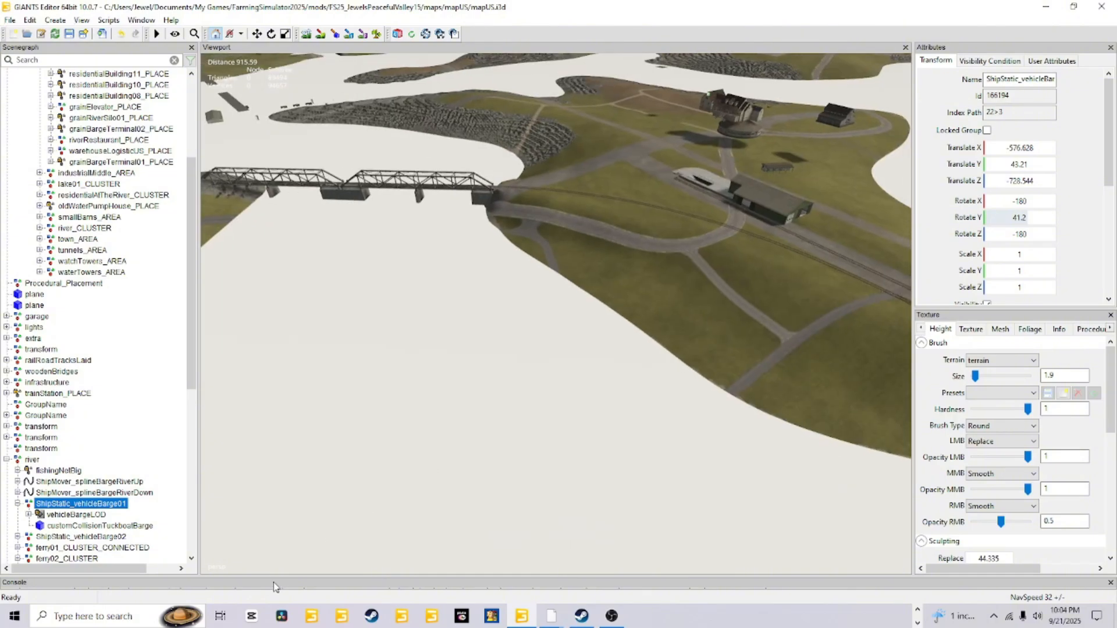
pyautogui.keyDown('alt'); pyautogui.moveTo(580, 284); pyautogui.dragTo(479, 464, button='right'); pyautogui.keyUp('alt')
pyautogui.keyDown('alt'); pyautogui.moveTo(651, 239); pyautogui.dragTo(472, 453); pyautogui.keyUp('alt')
pyautogui.keyDown('alt'); pyautogui.moveTo(473, 452); pyautogui.dragTo(623, 304, button='right'); pyautogui.keyUp('alt')
pyautogui.keyDown('alt'); pyautogui.moveTo(623, 303); pyautogui.dragTo(441, 498); pyautogui.keyUp('alt')
pyautogui.keyDown('alt'); pyautogui.moveTo(441, 497); pyautogui.dragTo(588, 320, button='right'); pyautogui.keyUp('alt')
pyautogui.keyDown('alt'); pyautogui.moveTo(457, 451); pyautogui.dragTo(440, 485); pyautogui.keyUp('alt')
pyautogui.keyDown('alt'); pyautogui.moveTo(440, 485); pyautogui.dragTo(657, 453, button='right'); pyautogui.keyUp('alt')
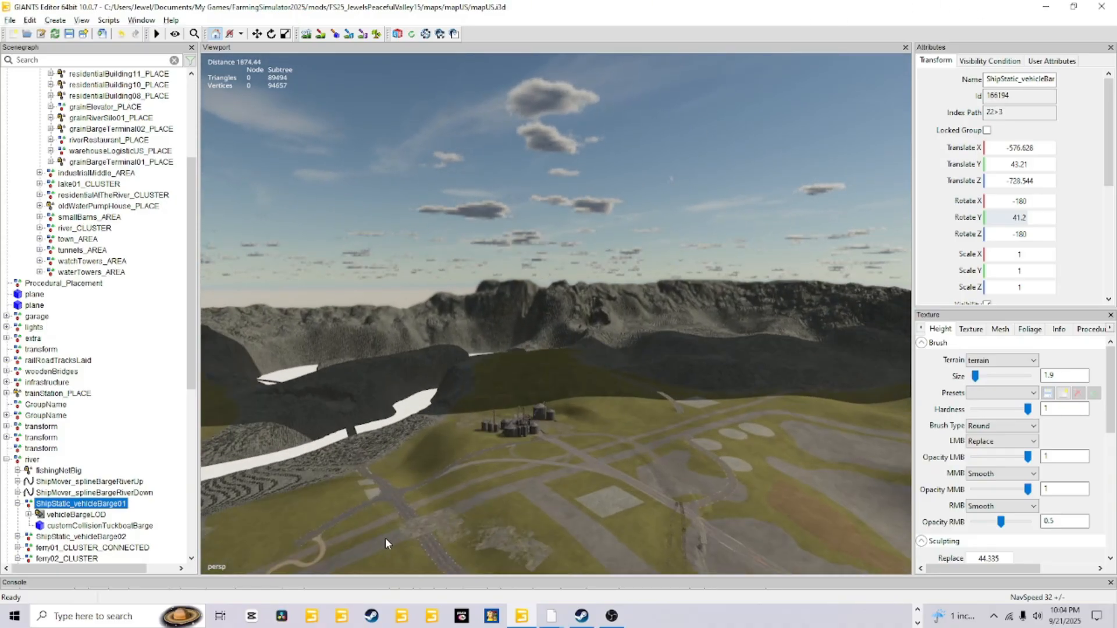
# Examine the silo complex's rail tracks, signal posts and overhead gantries at close range
pyautogui.keyDown('alt'); pyautogui.moveTo(386, 538); pyautogui.dragTo(536, 408, button='right'); pyautogui.keyUp('alt')
pyautogui.keyDown('alt'); pyautogui.moveTo(536, 408); pyautogui.dragTo(614, 206); pyautogui.keyUp('alt')
pyautogui.keyDown('alt'); pyautogui.moveTo(613, 206); pyautogui.dragTo(675, 151, button='right'); pyautogui.keyUp('alt')
pyautogui.keyDown('alt'); pyautogui.moveTo(397, 396); pyautogui.dragTo(430, 233); pyautogui.keyUp('alt')
pyautogui.keyDown('alt'); pyautogui.moveTo(384, 401); pyautogui.dragTo(460, 250, button='right'); pyautogui.keyUp('alt')
pyautogui.keyDown('alt'); pyautogui.moveTo(460, 251); pyautogui.dragTo(419, 465); pyautogui.keyUp('alt')
pyautogui.keyDown('alt'); pyautogui.moveTo(399, 131); pyautogui.dragTo(374, 379); pyautogui.keyUp('alt')
pyautogui.keyDown('alt'); pyautogui.moveTo(375, 379); pyautogui.dragTo(478, 299, button='right'); pyautogui.keyUp('alt')
pyautogui.keyDown('alt'); pyautogui.moveTo(465, 361); pyautogui.dragTo(484, 315); pyautogui.keyUp('alt')
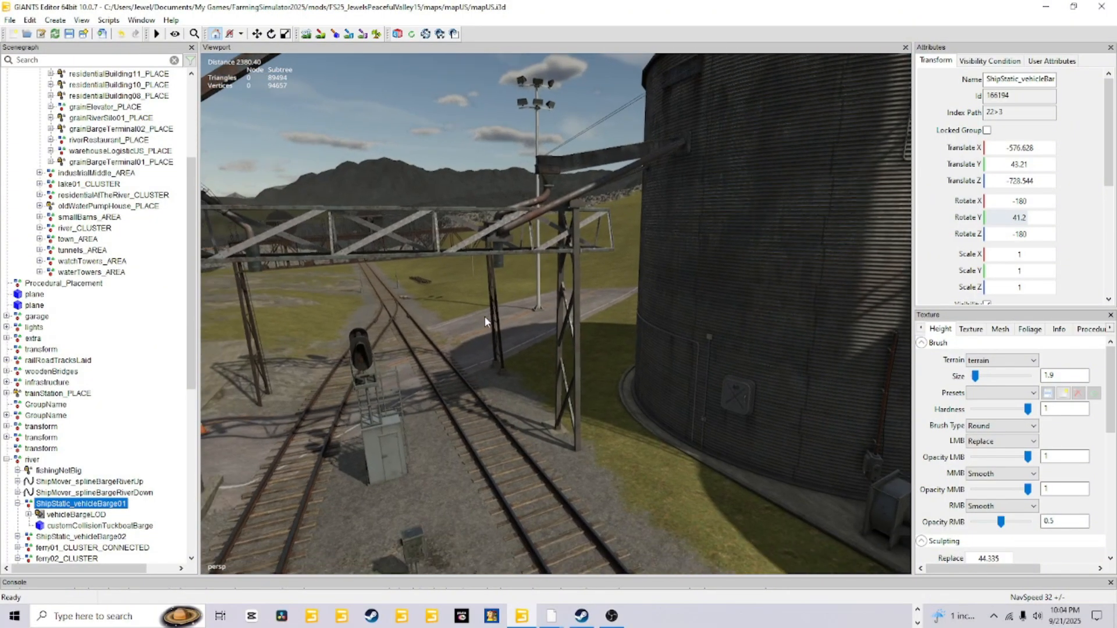
pyautogui.keyDown('alt'); pyautogui.moveTo(485, 316); pyautogui.dragTo(484, 284, button='right'); pyautogui.keyUp('alt')
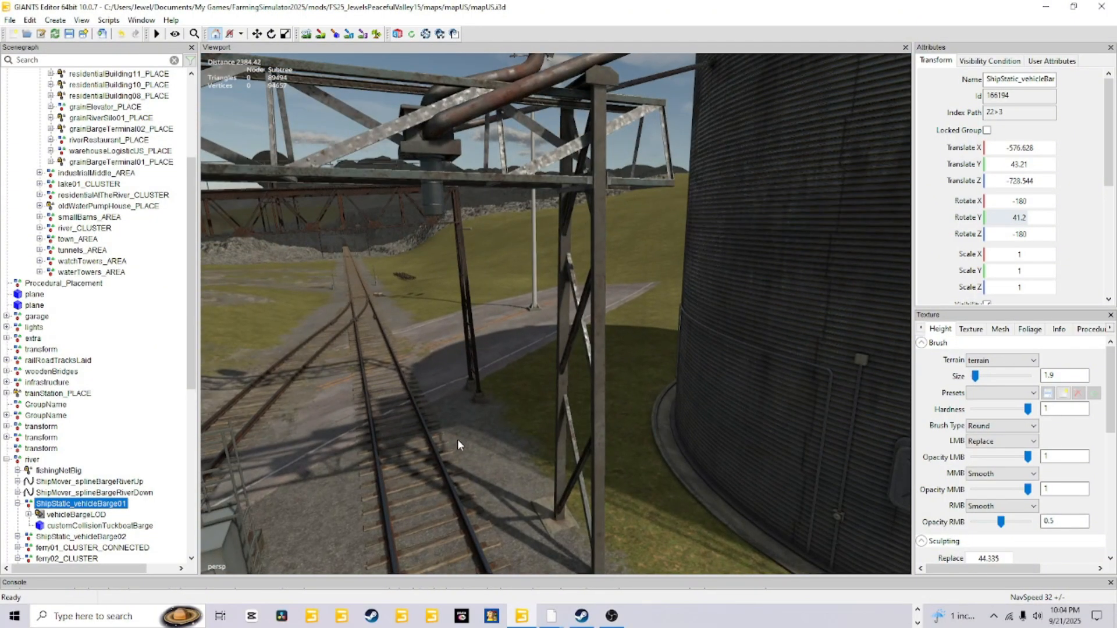
pyautogui.keyDown('alt'); pyautogui.moveTo(457, 439); pyautogui.dragTo(480, 297); pyautogui.keyUp('alt')
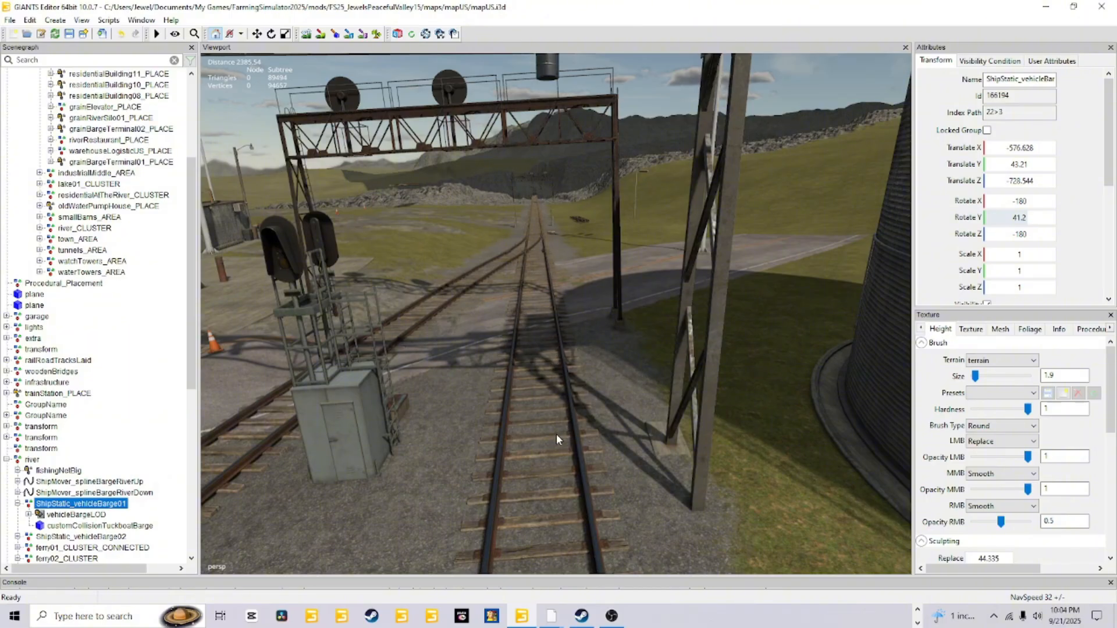
# Examine the rail unloading grate, the green-roofed shelter and the small hut by the silos along the twin tracks
pyautogui.keyDown('alt'); pyautogui.moveTo(554, 359); pyautogui.dragTo(581, 349); pyautogui.keyUp('alt')
pyautogui.keyDown('alt'); pyautogui.moveTo(582, 349); pyautogui.dragTo(434, 504, button='right'); pyautogui.keyUp('alt')
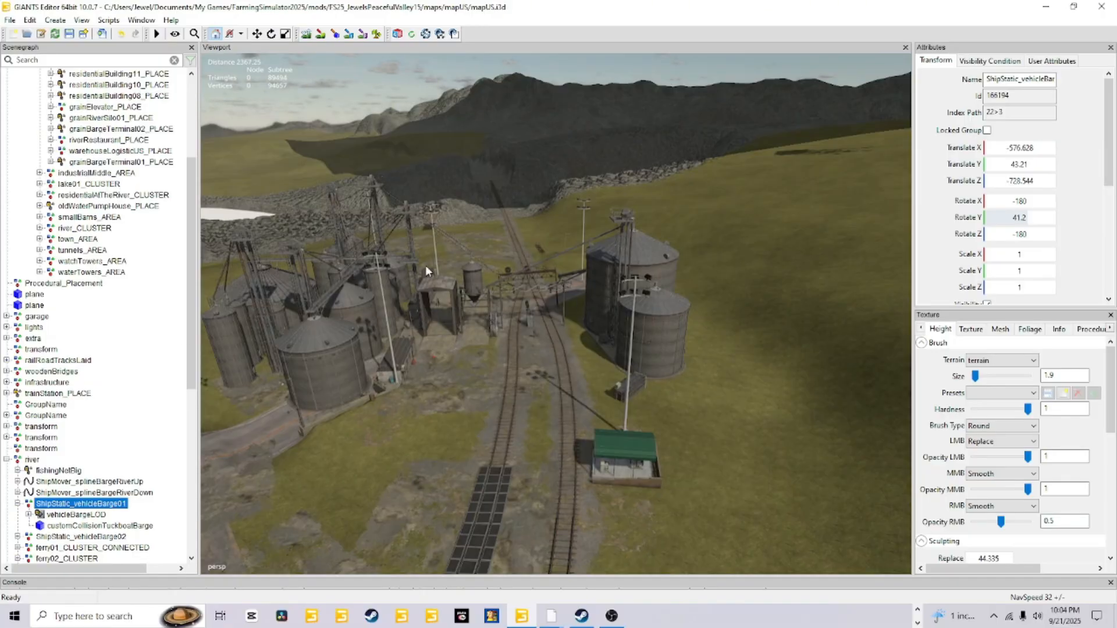
pyautogui.keyDown('alt'); pyautogui.moveTo(667, 235); pyautogui.dragTo(620, 417, button='right'); pyautogui.keyUp('alt')
pyautogui.keyDown('alt'); pyautogui.moveTo(620, 417); pyautogui.dragTo(623, 336); pyautogui.keyUp('alt')
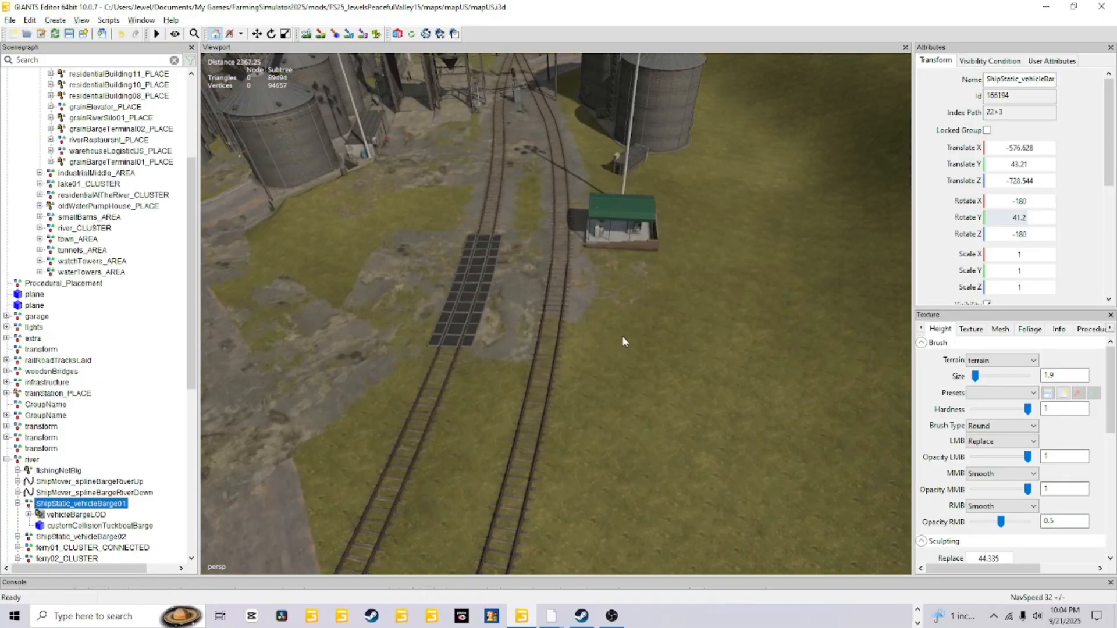
pyautogui.keyDown('alt'); pyautogui.moveTo(623, 337); pyautogui.dragTo(548, 333, button='right'); pyautogui.keyUp('alt')
pyautogui.keyDown('alt'); pyautogui.moveTo(549, 333); pyautogui.dragTo(558, 334); pyautogui.keyUp('alt')
pyautogui.keyDown('alt'); pyautogui.moveTo(559, 334); pyautogui.dragTo(598, 312, button='right'); pyautogui.keyUp('alt')
pyautogui.keyDown('alt'); pyautogui.moveTo(599, 312); pyautogui.dragTo(670, 359); pyautogui.keyUp('alt')
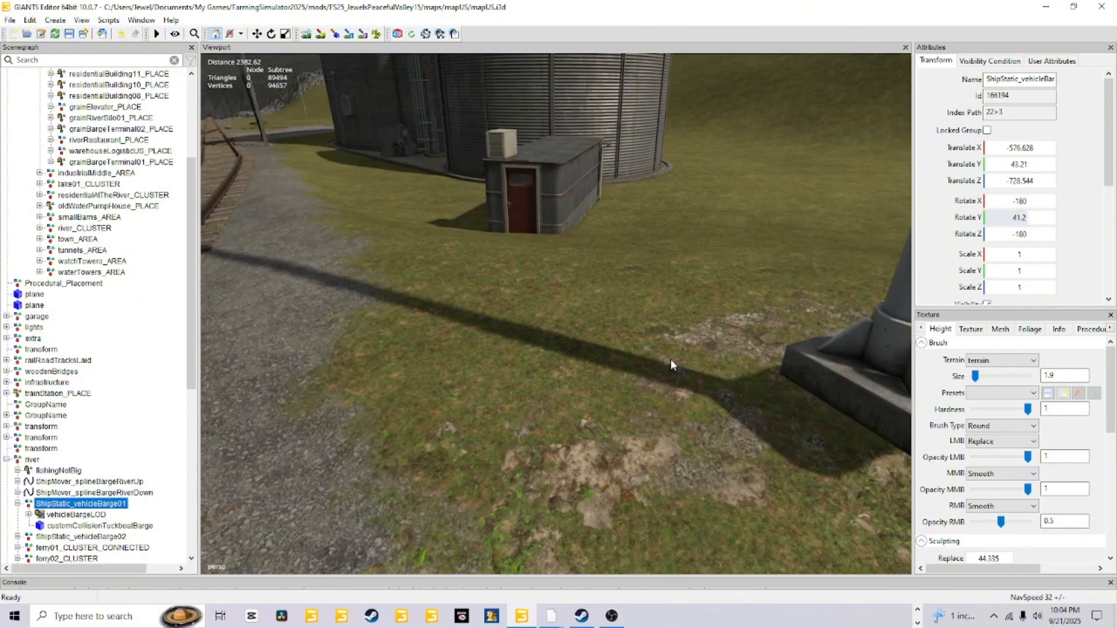
pyautogui.keyDown('alt'); pyautogui.moveTo(670, 359); pyautogui.dragTo(620, 397, button='right'); pyautogui.keyUp('alt')
pyautogui.keyDown('alt'); pyautogui.moveTo(620, 397); pyautogui.dragTo(603, 363); pyautogui.keyUp('alt')
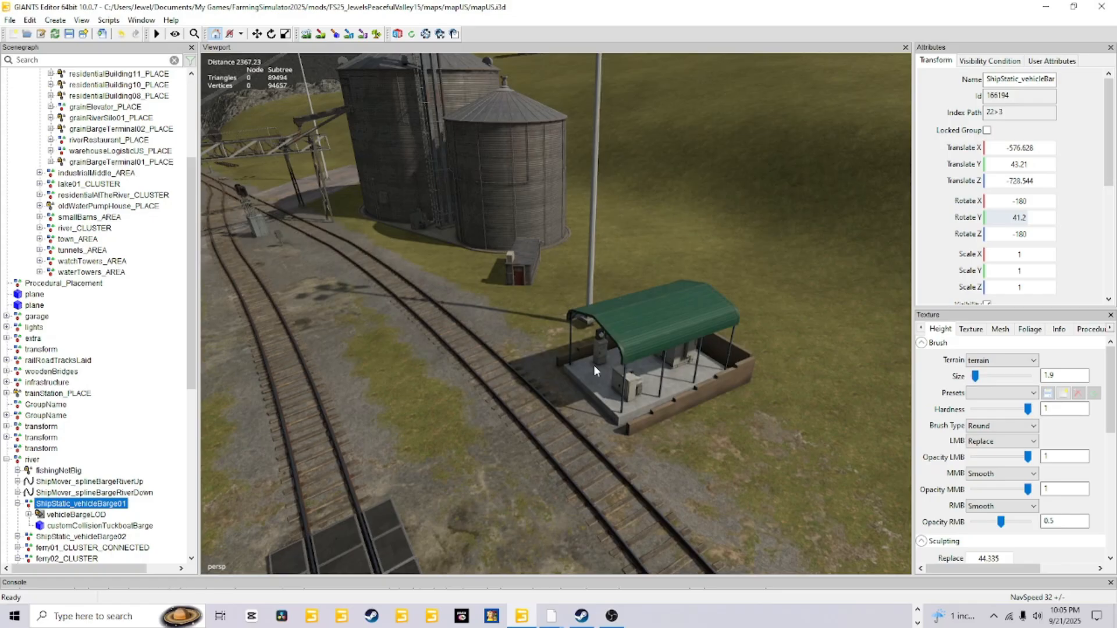
pyautogui.keyDown('alt'); pyautogui.moveTo(575, 366); pyautogui.dragTo(697, 277); pyautogui.keyUp('alt')
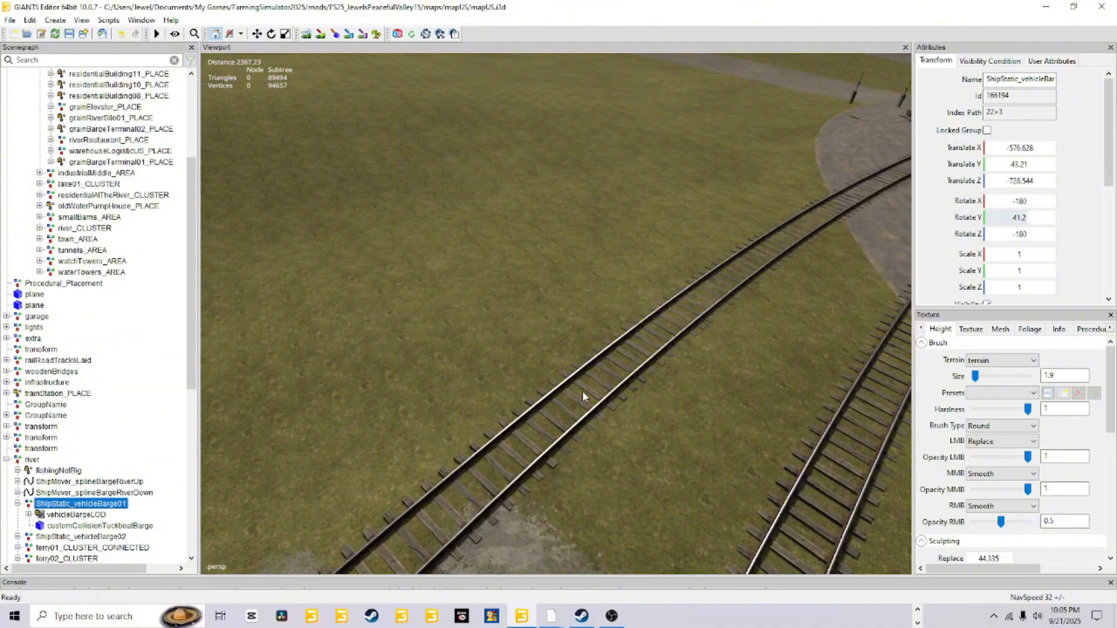
pyautogui.keyDown('alt'); pyautogui.moveTo(571, 376); pyautogui.dragTo(299, 350); pyautogui.keyUp('alt')
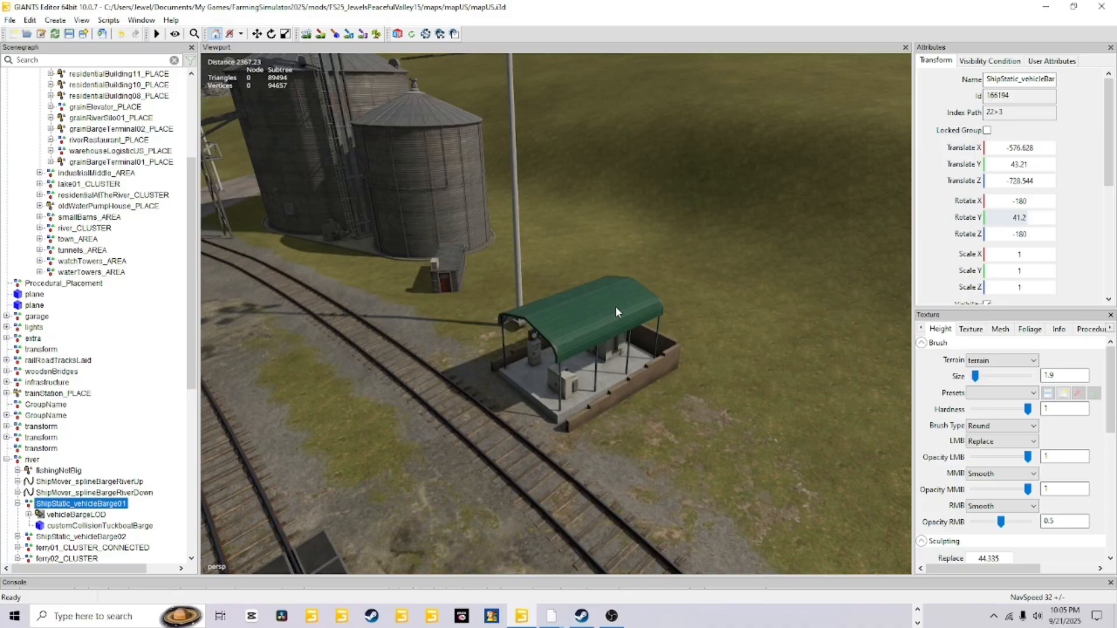
pyautogui.keyDown('alt'); pyautogui.moveTo(618, 313); pyautogui.dragTo(592, 324); pyautogui.keyUp('alt')
# Follow the railway away from the silo complex to the stone tunnel portal and look inside it
pyautogui.keyDown('alt'); pyautogui.moveTo(592, 324); pyautogui.dragTo(600, 208, button='right'); pyautogui.keyUp('alt')
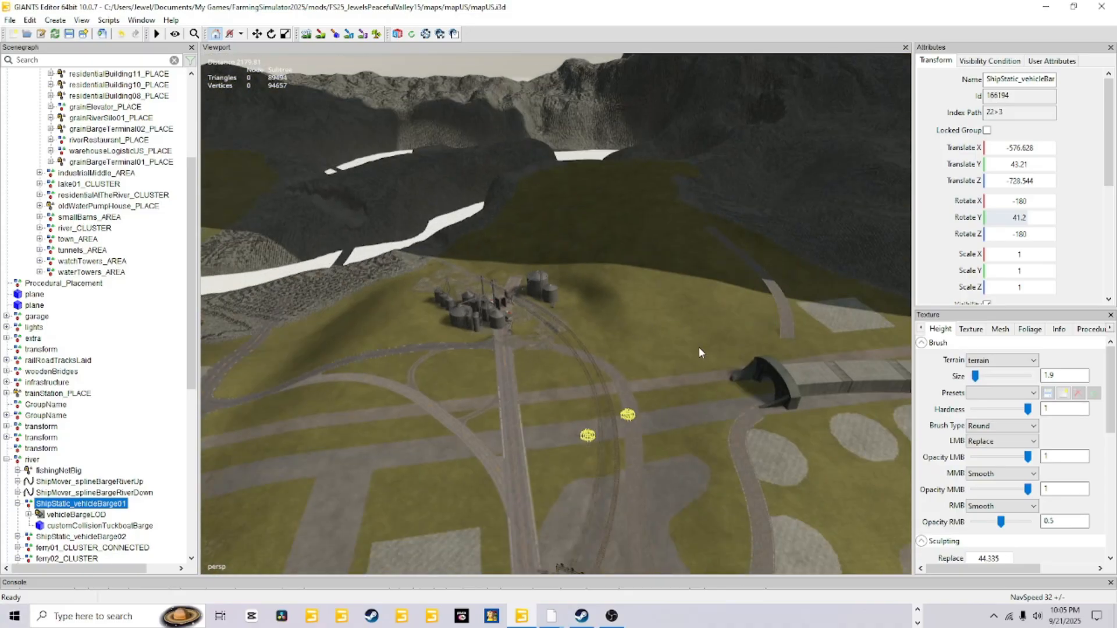
pyautogui.keyDown('alt'); pyautogui.moveTo(699, 348); pyautogui.dragTo(571, 149); pyautogui.keyUp('alt')
pyautogui.keyDown('alt'); pyautogui.moveTo(570, 150); pyautogui.dragTo(489, 279, button='right'); pyautogui.keyUp('alt')
pyautogui.keyDown('alt'); pyautogui.moveTo(586, 201); pyautogui.dragTo(599, 266, button='right'); pyautogui.keyUp('alt')
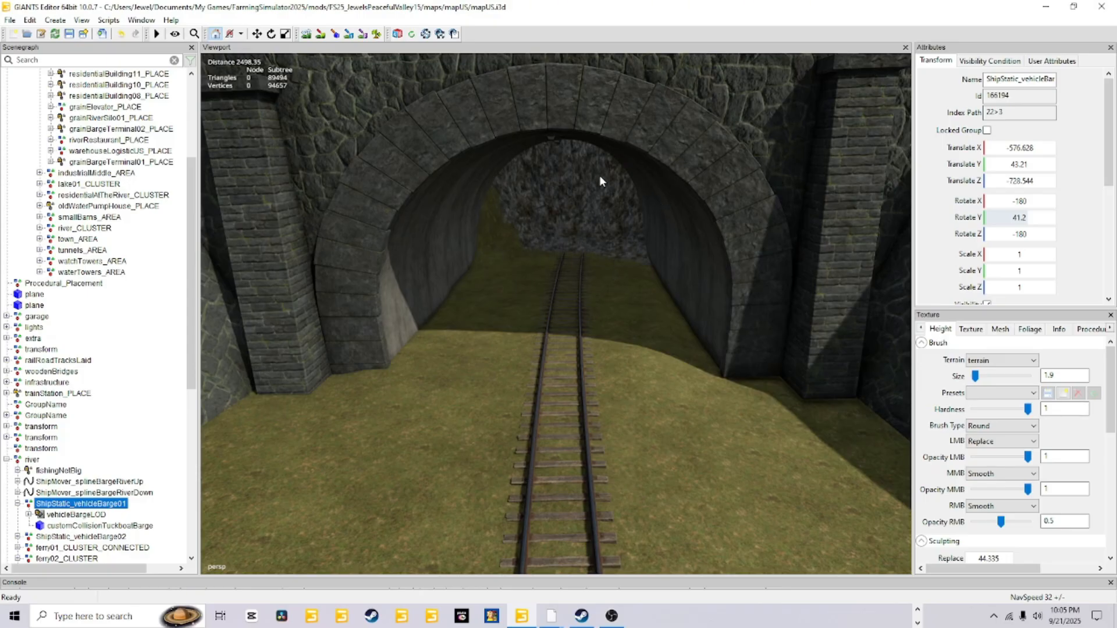
# Examine the stone railway tunnel portal and the rocky mountainside around it from outside and above
pyautogui.keyDown('alt'); pyautogui.moveTo(621, 274); pyautogui.dragTo(626, 311, button='right'); pyautogui.keyUp('alt')
pyautogui.keyDown('alt'); pyautogui.moveTo(626, 312); pyautogui.dragTo(616, 343); pyautogui.keyUp('alt')
pyautogui.keyDown('alt'); pyautogui.moveTo(616, 342); pyautogui.dragTo(554, 437, button='right'); pyautogui.keyUp('alt')
pyautogui.keyDown('alt'); pyautogui.moveTo(553, 437); pyautogui.dragTo(574, 296); pyautogui.keyUp('alt')
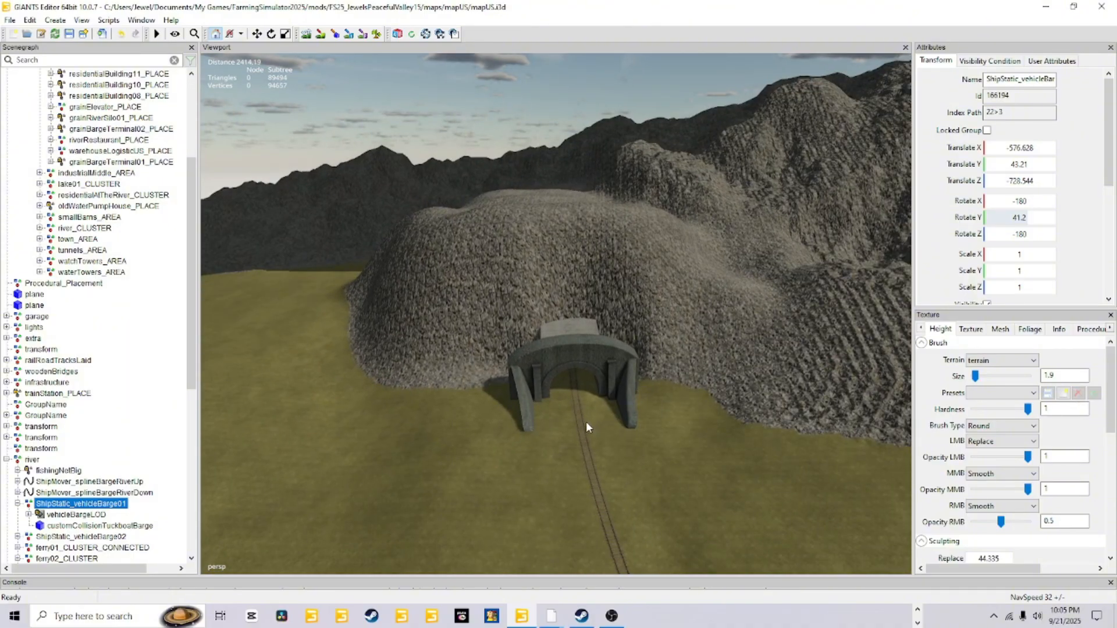
pyautogui.keyDown('alt'); pyautogui.moveTo(582, 422); pyautogui.dragTo(579, 440); pyautogui.keyUp('alt')
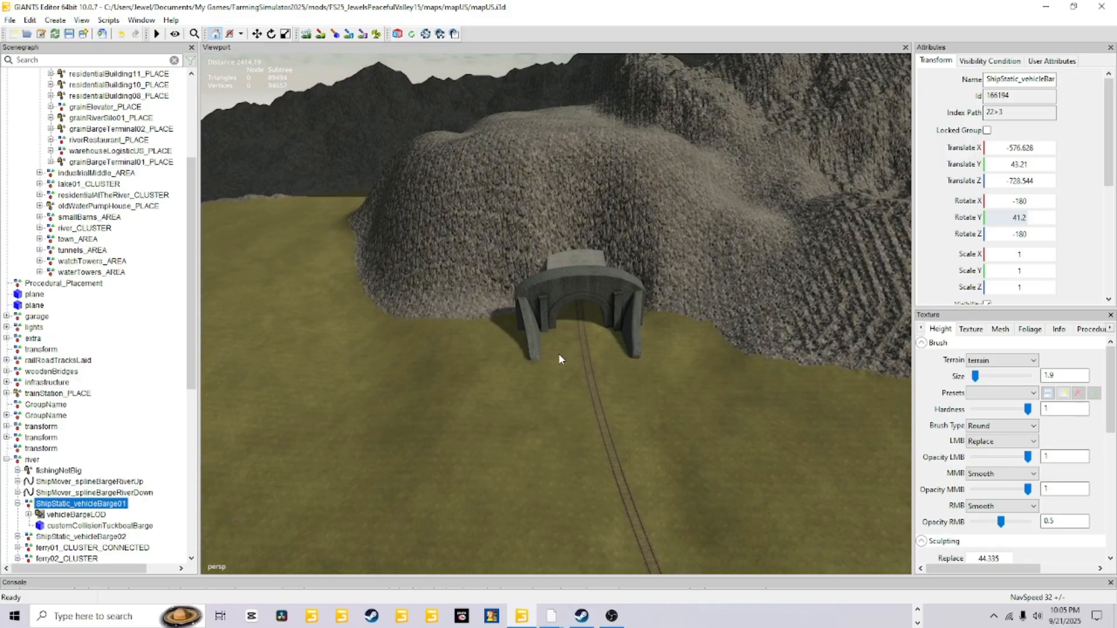
pyautogui.keyDown('alt'); pyautogui.moveTo(558, 354); pyautogui.dragTo(574, 376); pyautogui.keyUp('alt')
pyautogui.keyDown('alt'); pyautogui.moveTo(574, 376); pyautogui.dragTo(608, 58, button='right'); pyautogui.keyUp('alt')
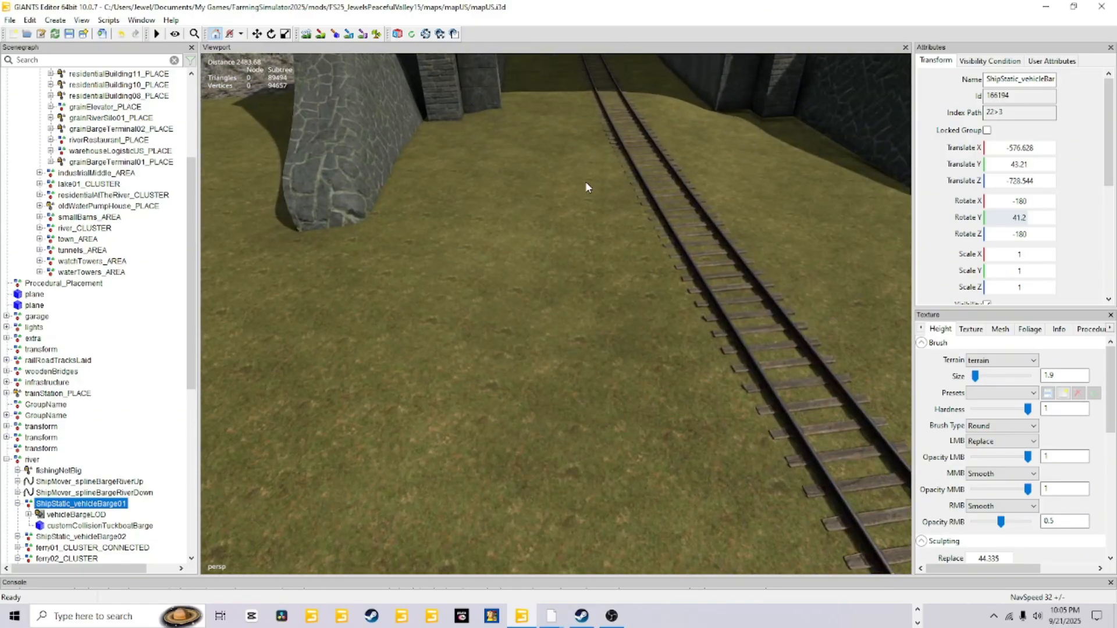
pyautogui.keyDown('alt'); pyautogui.moveTo(585, 181); pyautogui.dragTo(546, 241); pyautogui.keyUp('alt')
# Follow the railway away from the tunnel portal to the wooden-decked rail bridge beside the sawmill
pyautogui.keyDown('alt'); pyautogui.moveTo(546, 241); pyautogui.dragTo(235, 421, button='right'); pyautogui.keyUp('alt')
pyautogui.keyDown('alt'); pyautogui.moveTo(450, 280); pyautogui.dragTo(947, 236); pyautogui.keyUp('alt')
pyautogui.keyDown('alt'); pyautogui.moveTo(647, 396); pyautogui.dragTo(523, 452); pyautogui.keyUp('alt')
pyautogui.keyDown('alt'); pyautogui.moveTo(523, 452); pyautogui.dragTo(574, 314, button='right'); pyautogui.keyUp('alt')
pyautogui.keyDown('alt'); pyautogui.moveTo(574, 314); pyautogui.dragTo(560, 353); pyautogui.keyUp('alt')
pyautogui.keyDown('alt'); pyautogui.moveTo(418, 517); pyautogui.dragTo(942, 112, button='right'); pyautogui.keyUp('alt')
pyautogui.keyDown('alt'); pyautogui.moveTo(468, 452); pyautogui.dragTo(755, 352, button='right'); pyautogui.keyUp('alt')
pyautogui.keyDown('alt'); pyautogui.moveTo(755, 351); pyautogui.dragTo(441, 458); pyautogui.keyUp('alt')
pyautogui.keyDown('alt'); pyautogui.moveTo(441, 457); pyautogui.dragTo(368, 475, button='right'); pyautogui.keyUp('alt')
pyautogui.keyDown('alt'); pyautogui.moveTo(368, 475); pyautogui.dragTo(413, 458); pyautogui.keyUp('alt')
pyautogui.keyDown('alt'); pyautogui.moveTo(414, 458); pyautogui.dragTo(494, 296, button='right'); pyautogui.keyUp('alt')
pyautogui.keyDown('alt'); pyautogui.moveTo(494, 296); pyautogui.dragTo(431, 344); pyautogui.keyUp('alt')
pyautogui.keyDown('alt'); pyautogui.moveTo(430, 343); pyautogui.dragTo(474, 332, button='right'); pyautogui.keyUp('alt')
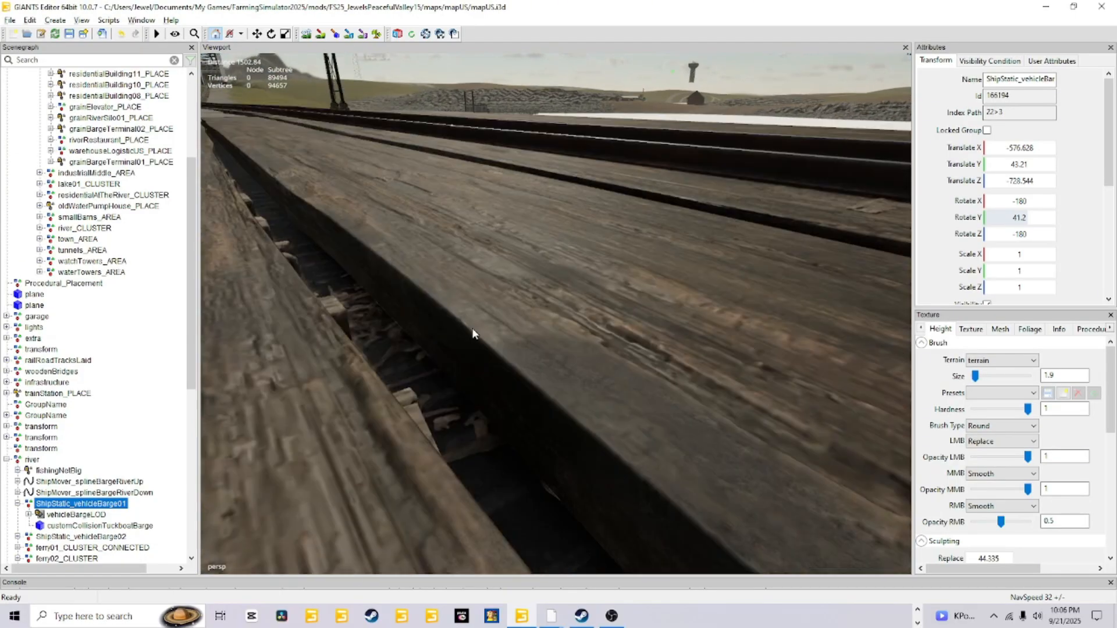
# Examine the wooden rail bridge, its signal gantries and the tracks leading past the sawmill
pyautogui.keyDown('alt'); pyautogui.moveTo(474, 333); pyautogui.dragTo(306, 368); pyautogui.keyUp('alt')
pyautogui.keyDown('alt'); pyautogui.moveTo(306, 368); pyautogui.dragTo(581, 301, button='right'); pyautogui.keyUp('alt')
pyautogui.keyDown('alt'); pyautogui.moveTo(580, 301); pyautogui.dragTo(411, 281); pyautogui.keyUp('alt')
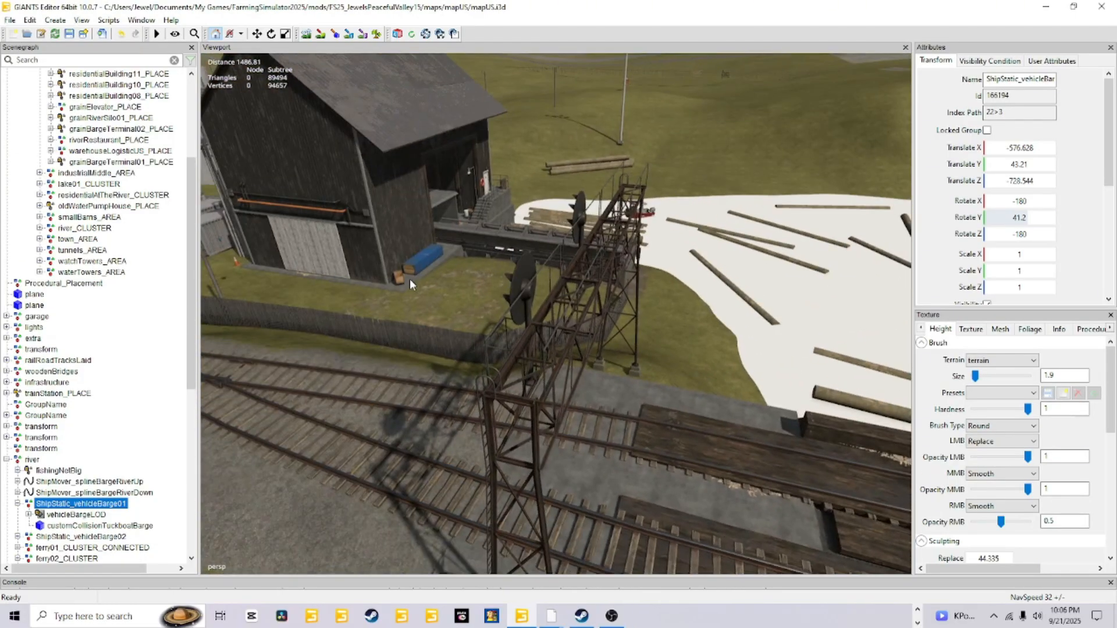
pyautogui.keyDown('alt'); pyautogui.moveTo(410, 281); pyautogui.dragTo(634, 304, button='right'); pyautogui.keyUp('alt')
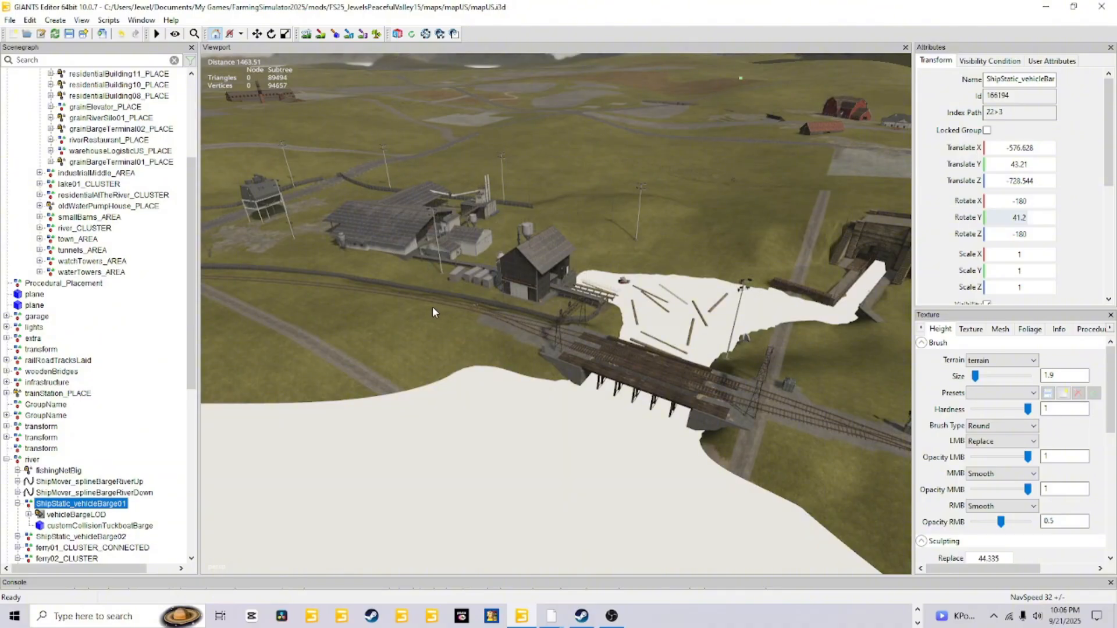
pyautogui.keyDown('alt'); pyautogui.moveTo(433, 308); pyautogui.dragTo(481, 398); pyautogui.keyUp('alt')
pyautogui.keyDown('alt'); pyautogui.moveTo(482, 398); pyautogui.dragTo(608, 244, button='right'); pyautogui.keyUp('alt')
pyautogui.keyDown('alt'); pyautogui.moveTo(608, 244); pyautogui.dragTo(564, 365); pyautogui.keyUp('alt')
pyautogui.keyDown('alt'); pyautogui.moveTo(563, 365); pyautogui.dragTo(613, 322, button='right'); pyautogui.keyUp('alt')
pyautogui.keyDown('alt'); pyautogui.moveTo(613, 322); pyautogui.dragTo(483, 355); pyautogui.keyUp('alt')
pyautogui.keyDown('alt'); pyautogui.moveTo(483, 355); pyautogui.dragTo(505, 419, button='right'); pyautogui.keyUp('alt')
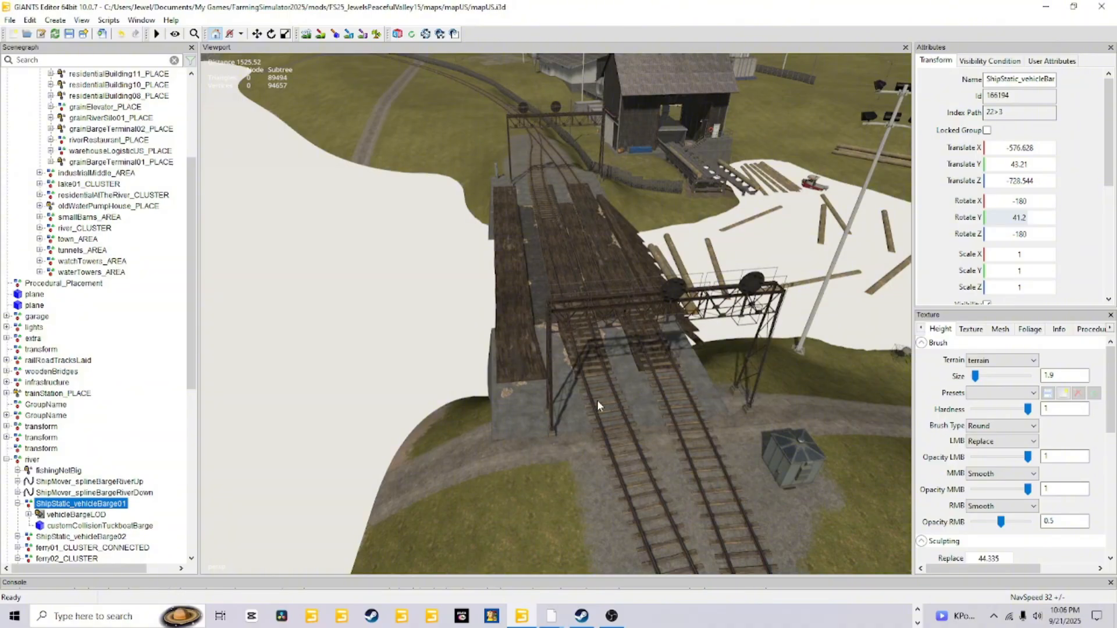
# Examine the stone water tunnel, the log pond and the floating logs beside the rail bridge
pyautogui.keyDown('alt'); pyautogui.moveTo(599, 365); pyautogui.dragTo(766, 303); pyautogui.keyUp('alt')
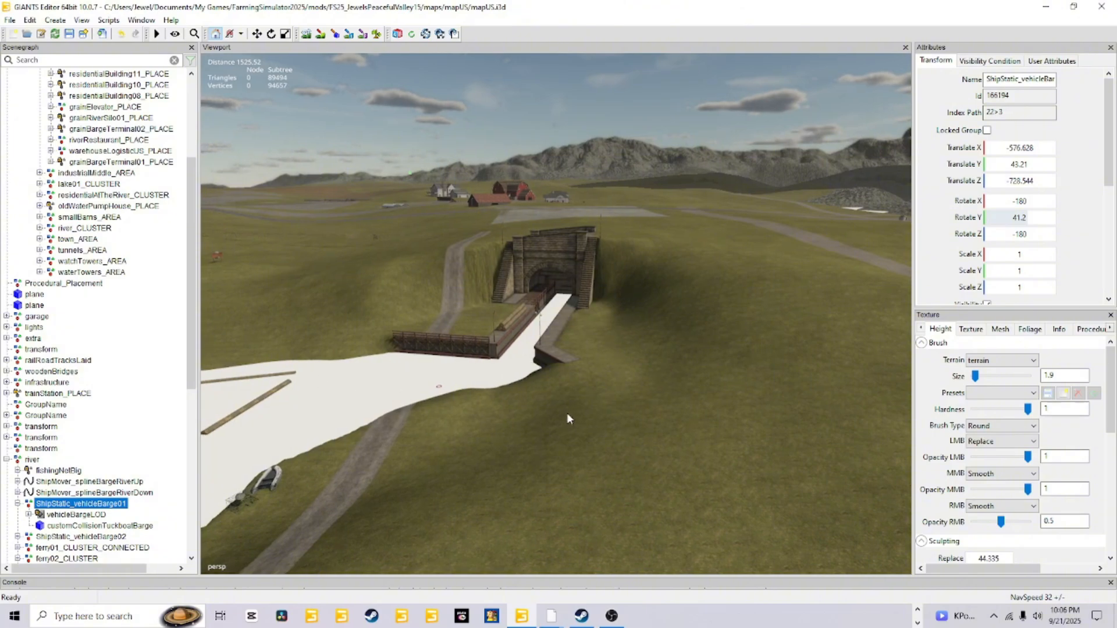
pyautogui.keyDown('alt'); pyautogui.moveTo(567, 414); pyautogui.dragTo(370, 436); pyautogui.keyUp('alt')
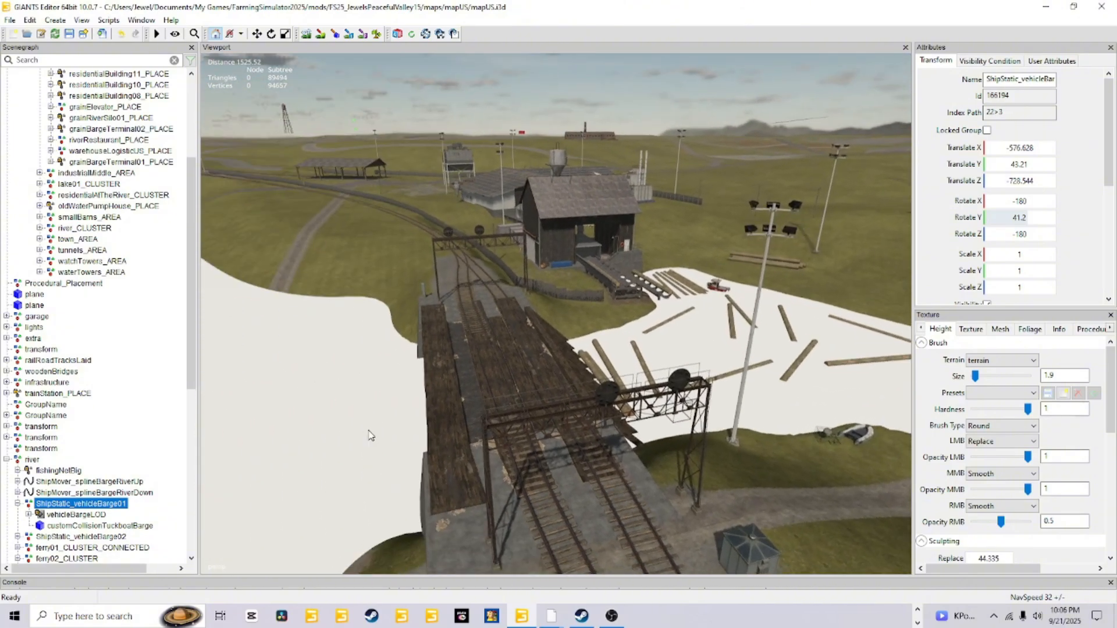
pyautogui.keyDown('alt'); pyautogui.moveTo(645, 411); pyautogui.dragTo(759, 411); pyautogui.keyUp('alt')
pyautogui.scroll(10, 745, 291)
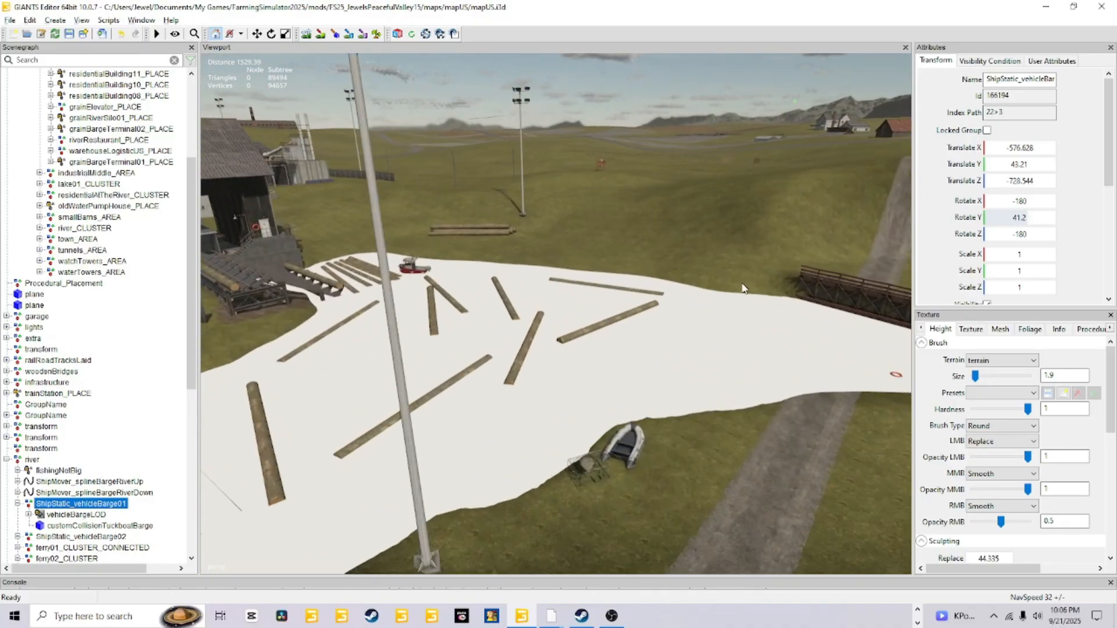
pyautogui.keyDown('alt'); pyautogui.moveTo(757, 205); pyautogui.dragTo(255, 237); pyautogui.keyUp('alt')
pyautogui.scroll(-10, 203, 416)
pyautogui.scroll(8, 650, 328)
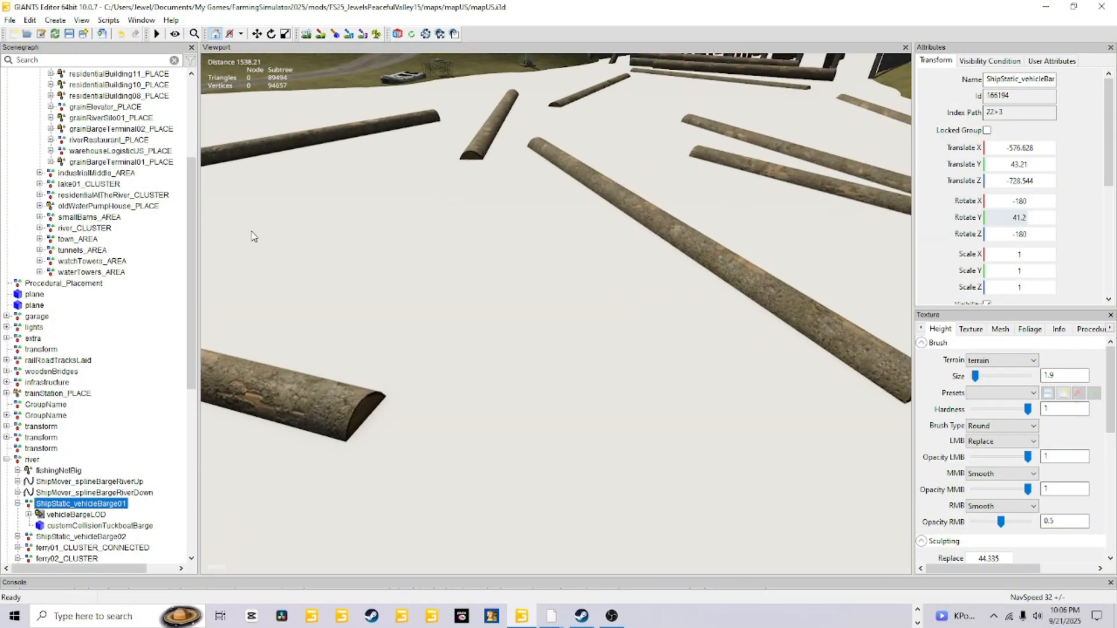
pyautogui.scroll(-10, 469, 251)
pyautogui.keyDown('alt'); pyautogui.moveTo(469, 251); pyautogui.dragTo(631, 332); pyautogui.keyUp('alt')
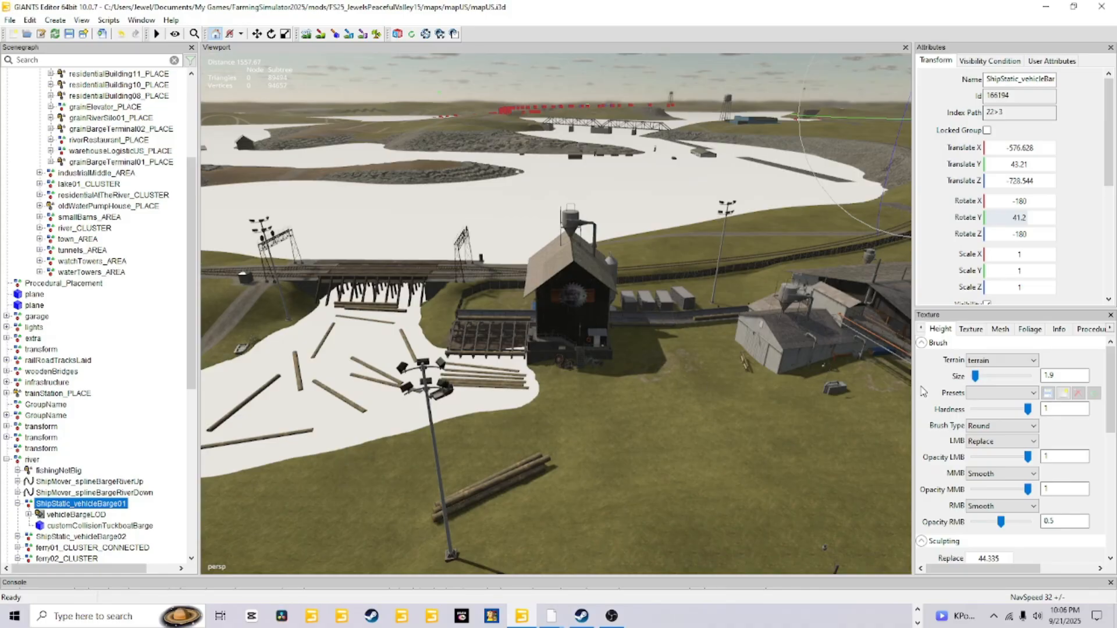
# Examine the sawmill buildings and the fenced lumber yard with its stacked boards and rail siding
pyautogui.keyDown('alt'); pyautogui.moveTo(591, 377); pyautogui.dragTo(835, 351); pyautogui.keyUp('alt')
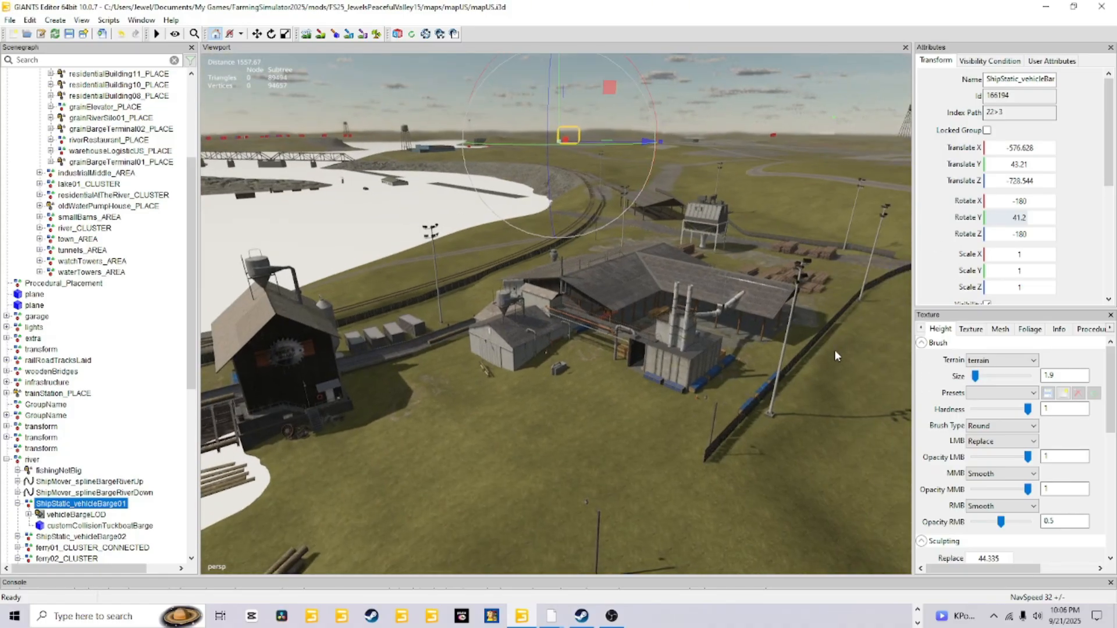
pyautogui.keyDown('alt'); pyautogui.moveTo(603, 410); pyautogui.dragTo(603, 344); pyautogui.keyUp('alt')
pyautogui.scroll(5, 569, 344)
pyautogui.keyDown('alt'); pyautogui.moveTo(451, 457); pyautogui.dragTo(501, 427); pyautogui.keyUp('alt')
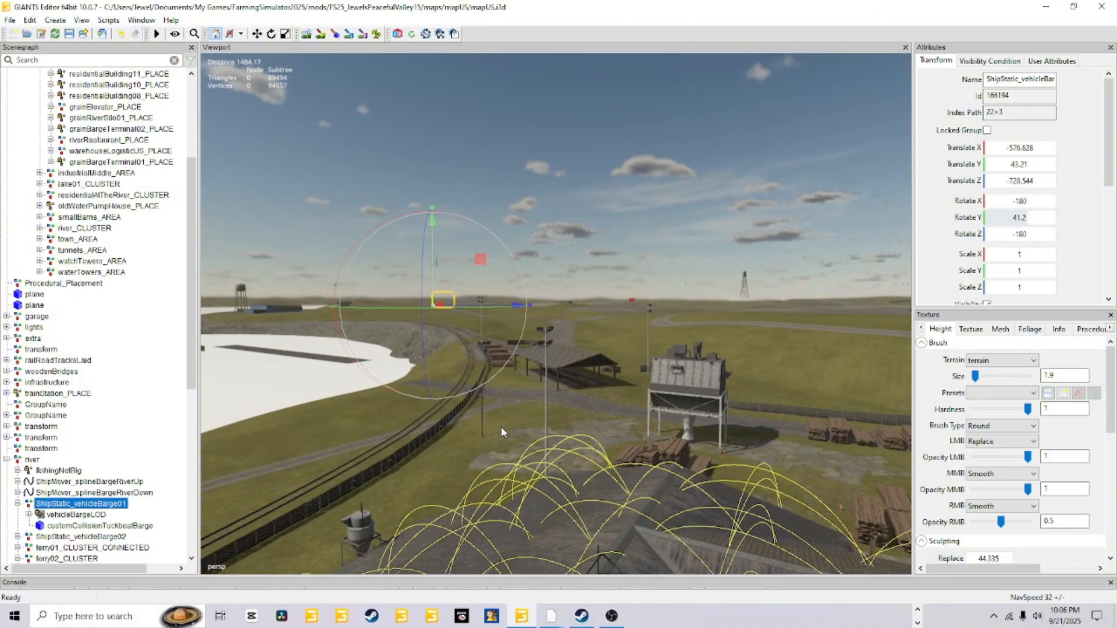
pyautogui.scroll(5, 662, 318)
pyautogui.scroll(3, 662, 317)
pyautogui.keyDown('alt'); pyautogui.moveTo(661, 317); pyautogui.dragTo(649, 333); pyautogui.keyUp('alt')
pyautogui.scroll(8, 699, 251)
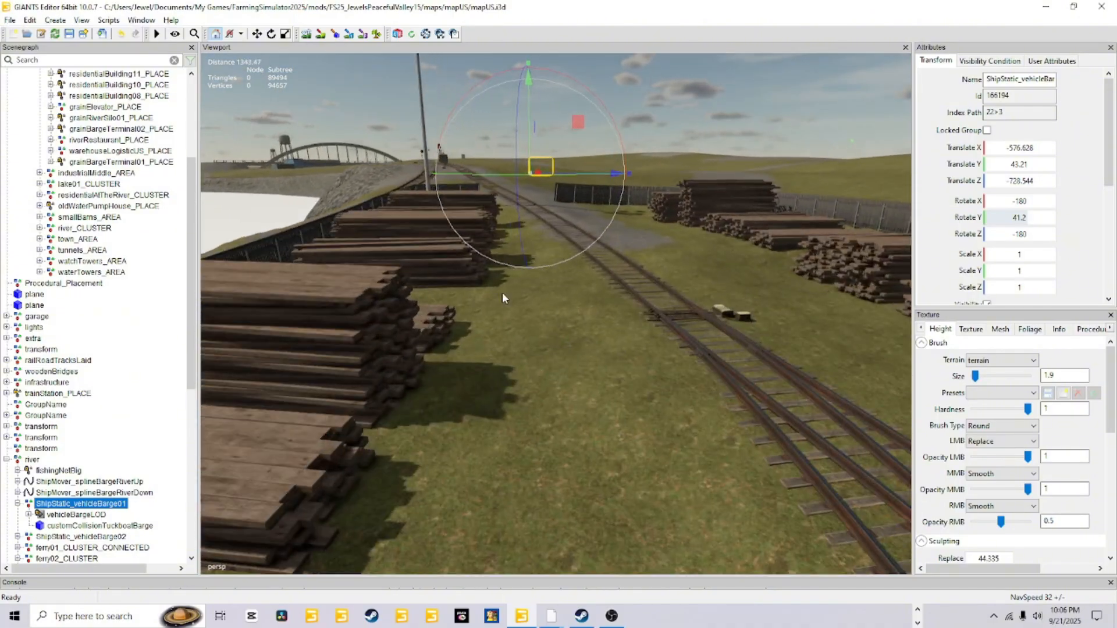
pyautogui.keyDown('alt'); pyautogui.moveTo(502, 293); pyautogui.dragTo(944, 330); pyautogui.keyUp('alt')
pyautogui.scroll(-10, 822, 353)
pyautogui.keyDown('alt'); pyautogui.moveTo(592, 417); pyautogui.dragTo(497, 478); pyautogui.keyUp('alt')
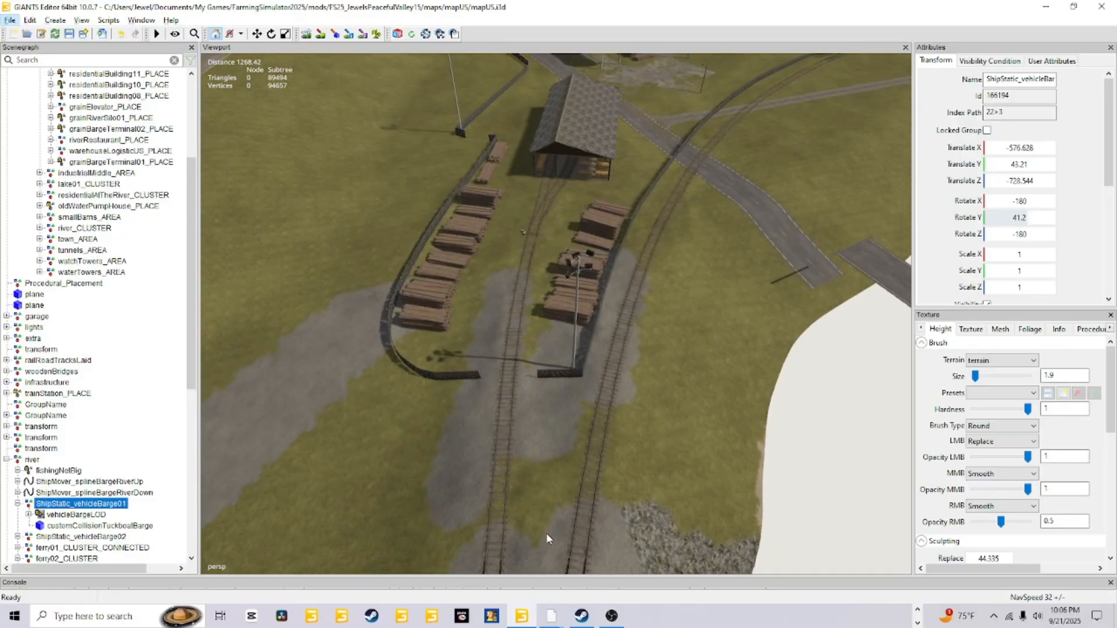
# Survey the river valley from the lumber yard past the water tower and fields to the far arched bridge
pyautogui.keyDown('alt'); pyautogui.moveTo(814, 194); pyautogui.dragTo(356, 531); pyautogui.keyUp('alt')
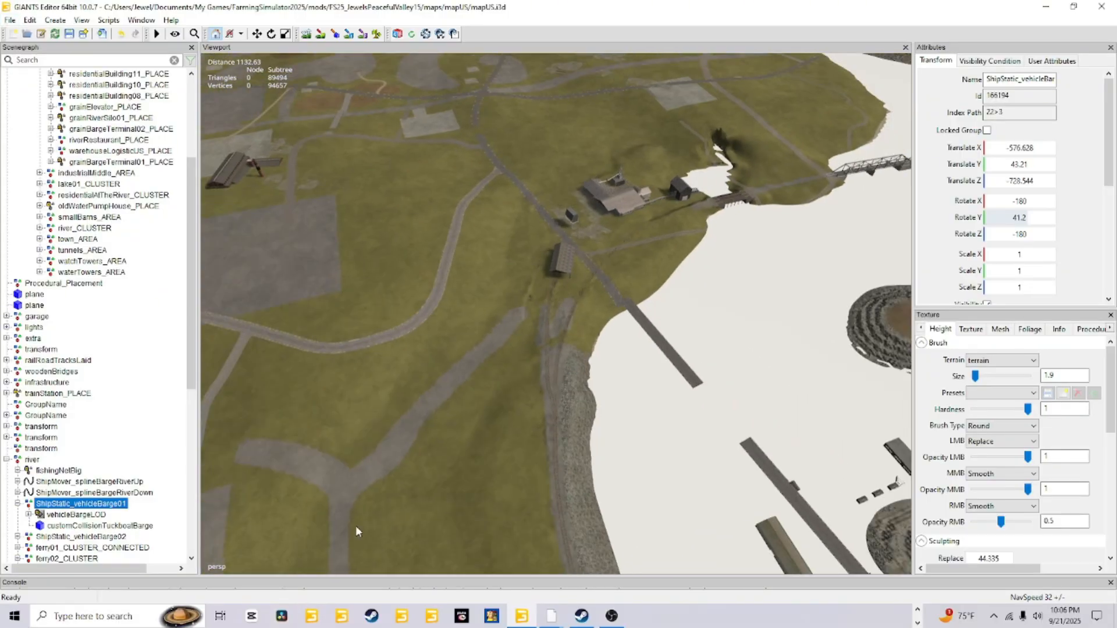
pyautogui.keyDown('alt'); pyautogui.moveTo(543, 467); pyautogui.dragTo(662, 403); pyautogui.keyUp('alt')
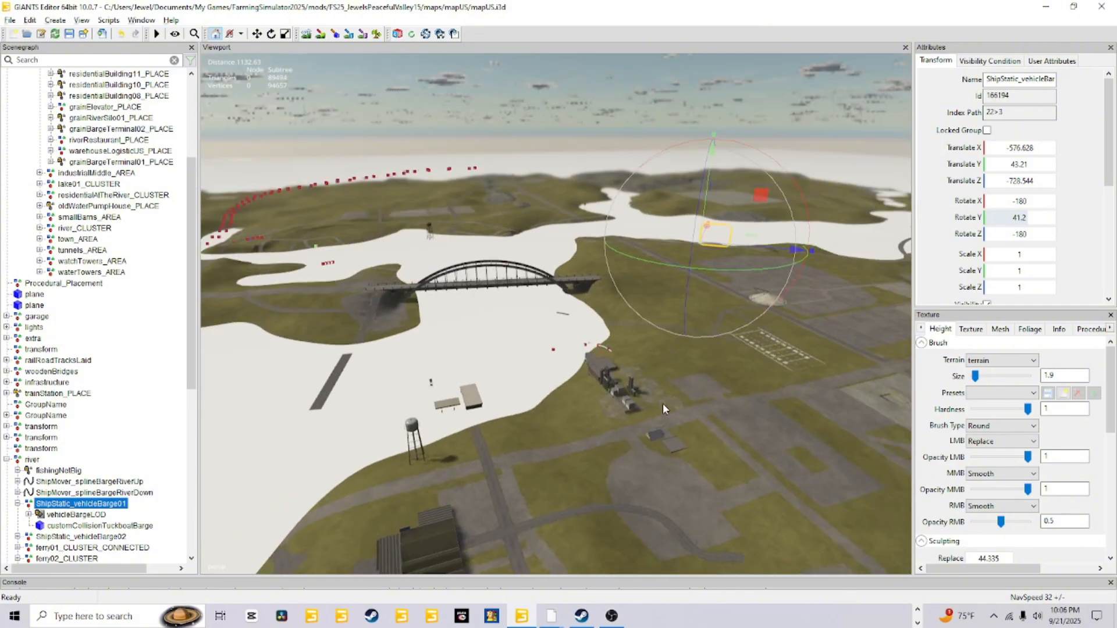
pyautogui.scroll(4, 605, 387)
pyautogui.keyDown('alt'); pyautogui.moveTo(552, 376); pyautogui.dragTo(535, 352); pyautogui.keyUp('alt')
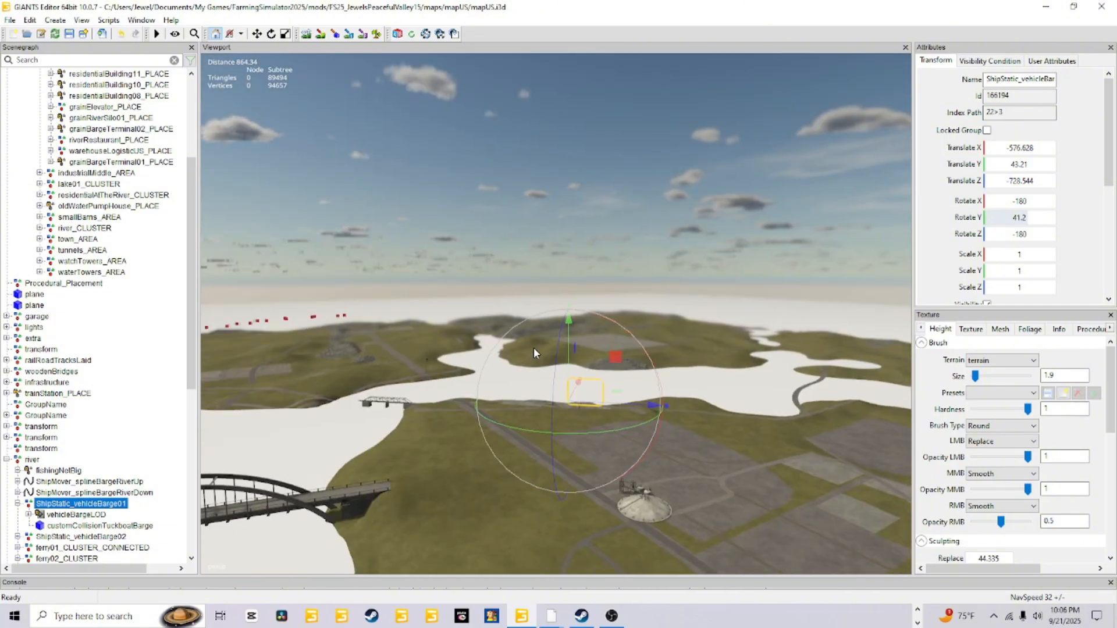
pyautogui.scroll(6, 671, 341)
pyautogui.keyDown('alt'); pyautogui.moveTo(601, 317); pyautogui.dragTo(452, 421); pyautogui.keyUp('alt')
pyautogui.scroll(8, 501, 426)
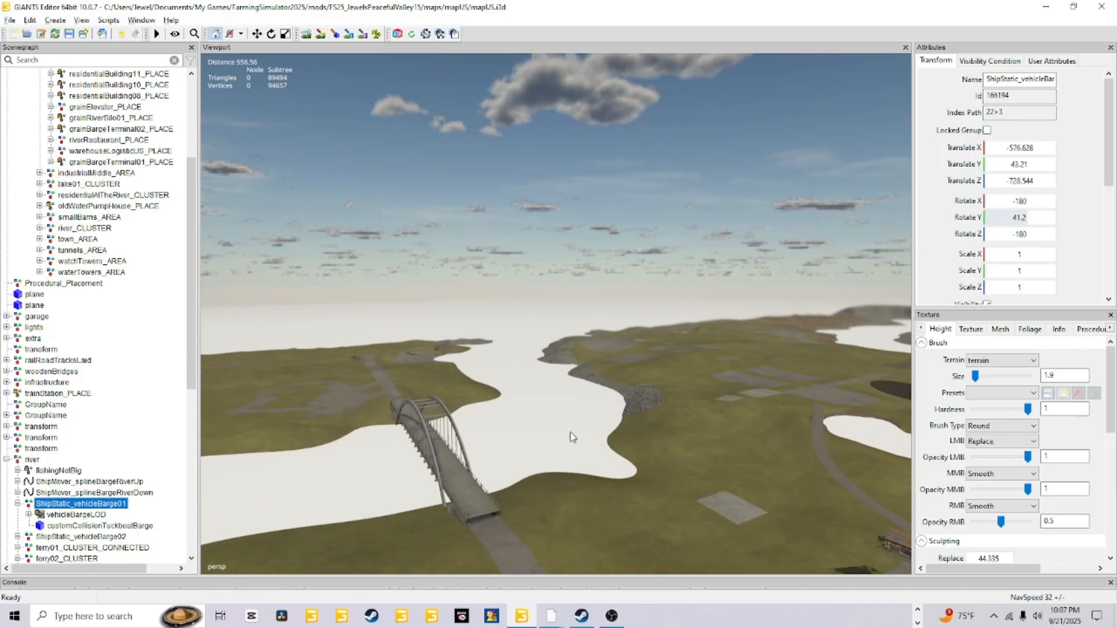
pyautogui.keyDown('alt'); pyautogui.moveTo(580, 288); pyautogui.dragTo(568, 342); pyautogui.keyUp('alt')
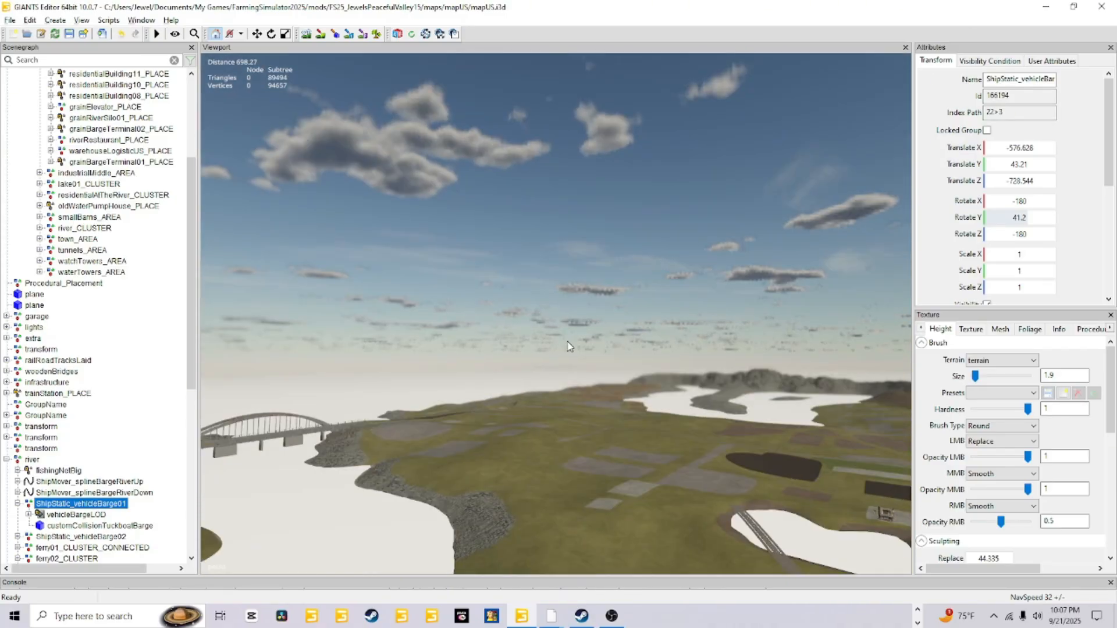
pyautogui.scroll(8, 599, 393)
pyautogui.scroll(4, 820, 152)
pyautogui.keyDown('alt'); pyautogui.moveTo(794, 172); pyautogui.dragTo(542, 283); pyautogui.keyUp('alt')
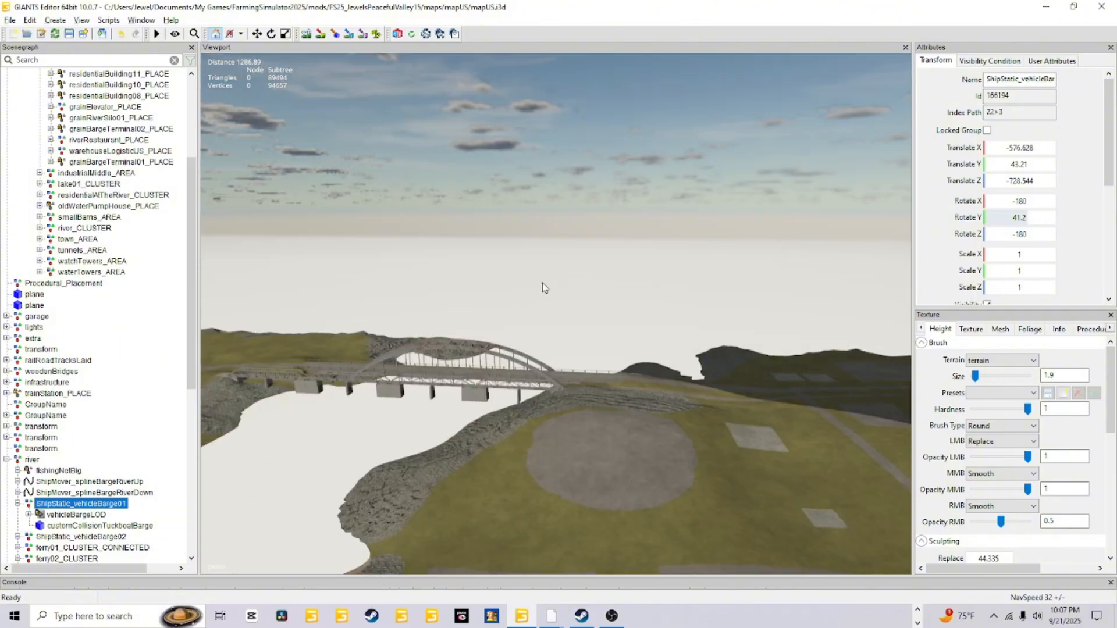
pyautogui.scroll(8, 542, 283)
pyautogui.scroll(3, 479, 410)
pyautogui.keyDown('alt'); pyautogui.moveTo(657, 222); pyautogui.dragTo(288, 480); pyautogui.keyUp('alt')
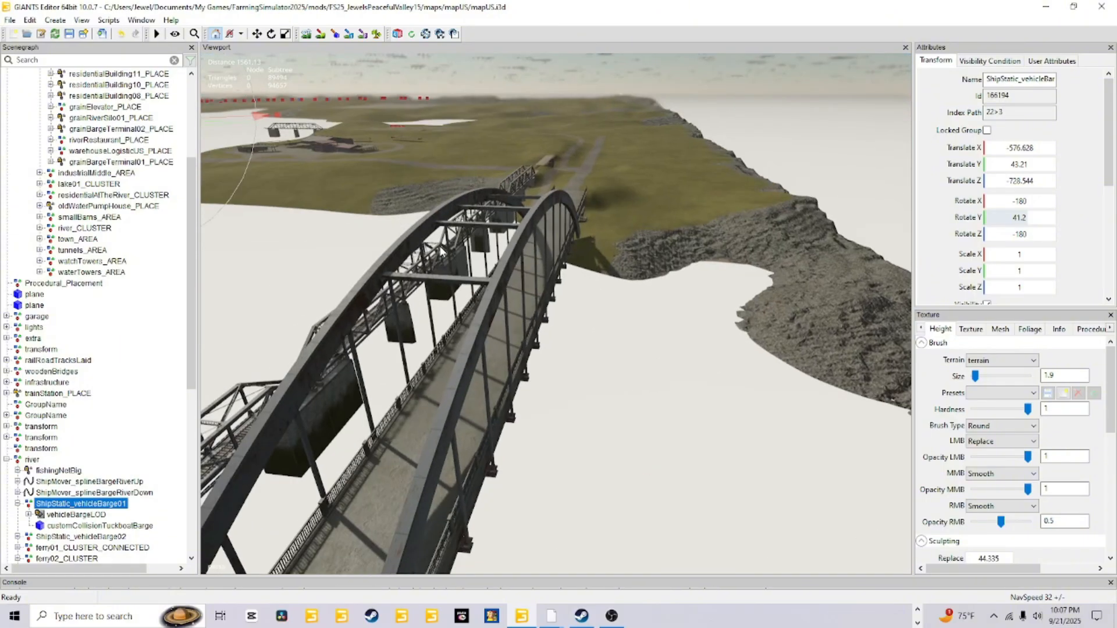
# Follow the railway beyond the arched bridge to the tunnel portal in the dark mountain and inspect its entrance
pyautogui.scroll(-6, 288, 479)
pyautogui.keyDown('alt'); pyautogui.moveTo(593, 448); pyautogui.dragTo(221, 396); pyautogui.keyUp('alt')
pyautogui.scroll(4, 219, 396)
pyautogui.keyDown('alt'); pyautogui.moveTo(774, 175); pyautogui.dragTo(611, 189); pyautogui.keyUp('alt')
pyautogui.scroll(3, 596, 305)
pyautogui.keyDown('alt'); pyautogui.moveTo(635, 291); pyautogui.dragTo(1060, 38, button='right'); pyautogui.keyUp('alt')
pyautogui.keyDown('alt'); pyautogui.moveTo(430, 465); pyautogui.dragTo(528, 387, button='right'); pyautogui.keyUp('alt')
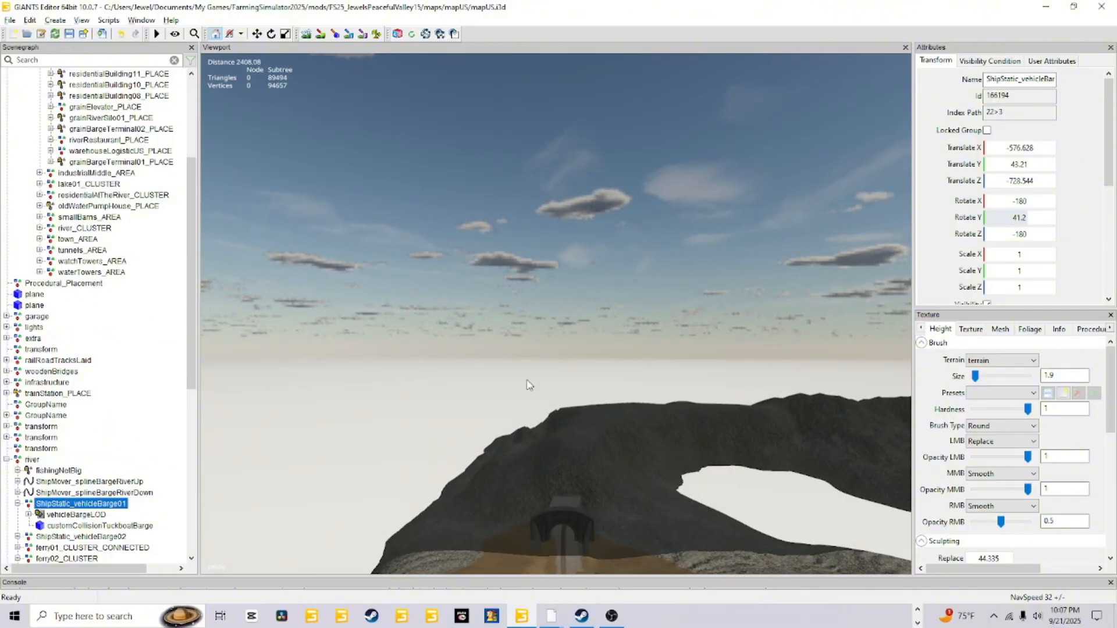
pyautogui.keyDown('alt'); pyautogui.moveTo(617, 250); pyautogui.dragTo(636, 325); pyautogui.keyUp('alt')
pyautogui.keyDown('alt'); pyautogui.moveTo(637, 326); pyautogui.dragTo(682, 123, button='right'); pyautogui.keyUp('alt')
pyautogui.keyDown('alt'); pyautogui.moveTo(682, 124); pyautogui.dragTo(595, 334); pyautogui.keyUp('alt')
pyautogui.keyDown('alt'); pyautogui.moveTo(597, 303); pyautogui.dragTo(604, 249, button='right'); pyautogui.keyUp('alt')
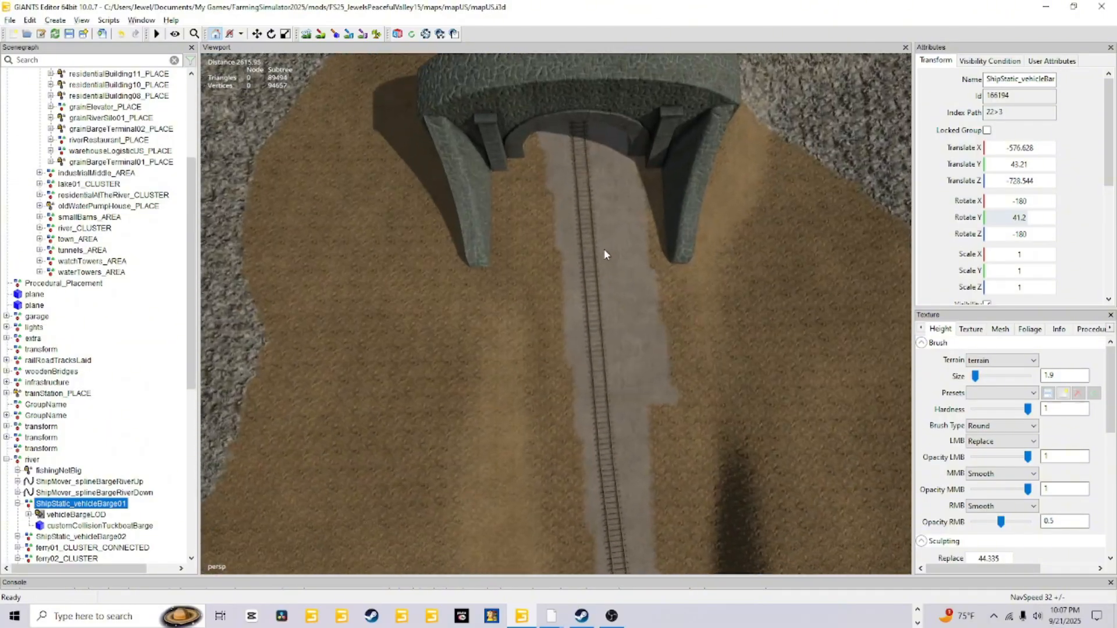
pyautogui.keyDown('alt'); pyautogui.moveTo(604, 249); pyautogui.dragTo(607, 212); pyautogui.keyUp('alt')
pyautogui.keyDown('alt'); pyautogui.moveTo(608, 211); pyautogui.dragTo(620, 125, button='right'); pyautogui.keyUp('alt')
pyautogui.keyDown('alt'); pyautogui.moveTo(597, 183); pyautogui.dragTo(584, 2); pyautogui.keyUp('alt')
# Examine the tunnel shell beneath the terrain and follow the curved railway track through its interior
pyautogui.keyDown('alt'); pyautogui.moveTo(544, 189); pyautogui.dragTo(834, 2, button='right'); pyautogui.keyUp('alt')
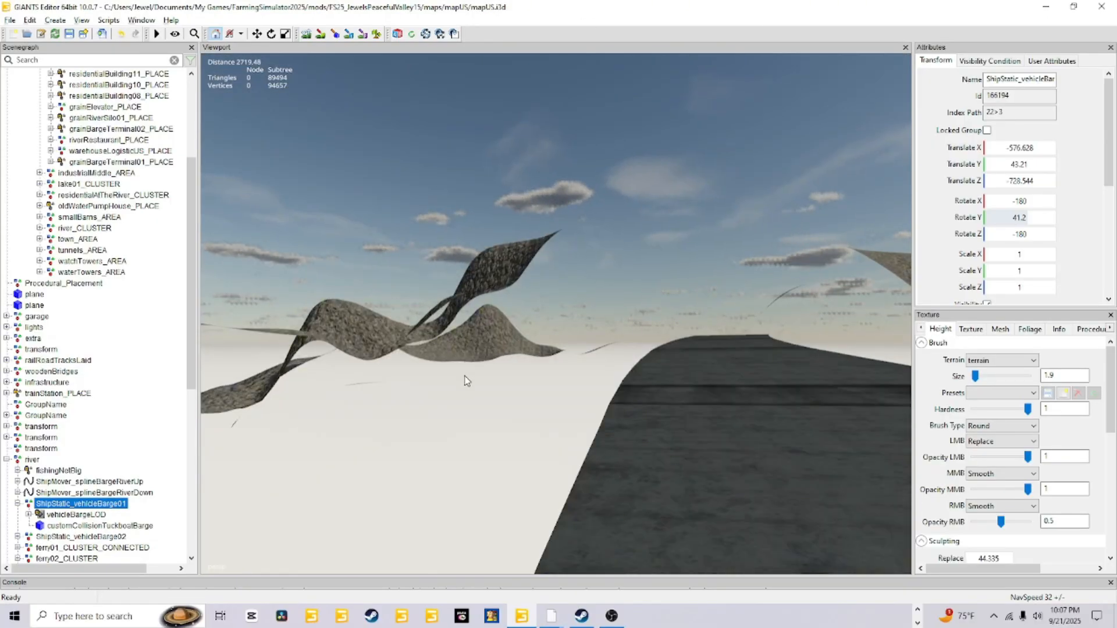
pyautogui.keyDown('alt'); pyautogui.moveTo(464, 376); pyautogui.dragTo(509, 312, button='right'); pyautogui.keyUp('alt')
pyautogui.keyDown('alt'); pyautogui.moveTo(508, 312); pyautogui.dragTo(838, 384); pyautogui.keyUp('alt')
pyautogui.keyDown('alt'); pyautogui.moveTo(459, 313); pyautogui.dragTo(627, 284); pyautogui.keyUp('alt')
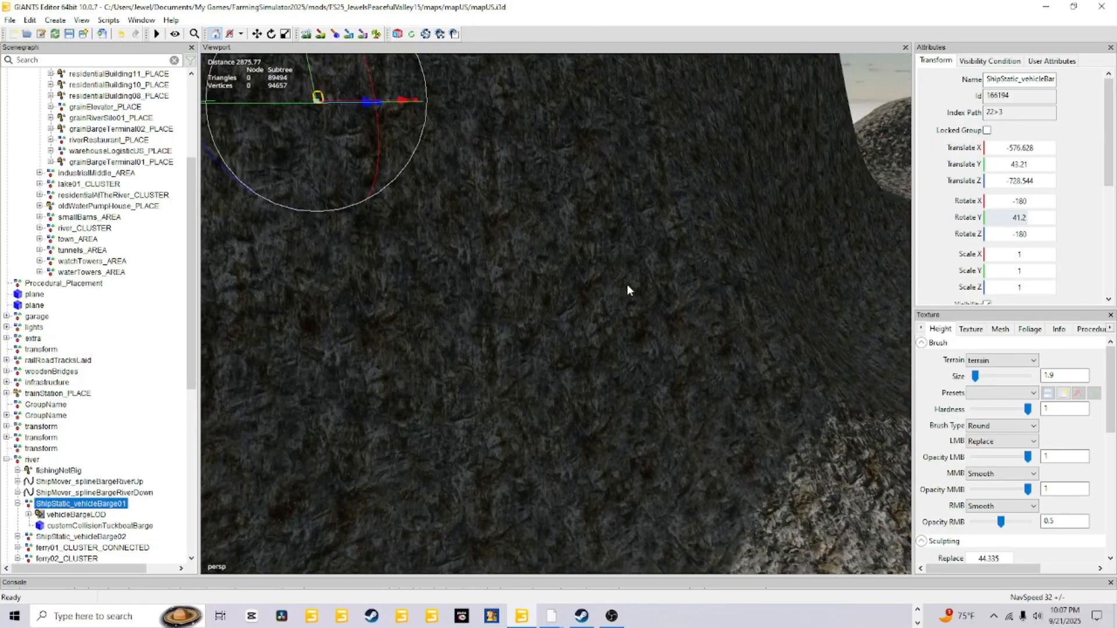
pyautogui.keyDown('alt'); pyautogui.moveTo(627, 284); pyautogui.dragTo(520, 387, button='right'); pyautogui.keyUp('alt')
pyautogui.keyDown('alt'); pyautogui.moveTo(520, 386); pyautogui.dragTo(550, 342); pyautogui.keyUp('alt')
pyautogui.keyDown('alt'); pyautogui.moveTo(551, 342); pyautogui.dragTo(663, 152, button='right'); pyautogui.keyUp('alt')
pyautogui.keyDown('alt'); pyautogui.moveTo(663, 152); pyautogui.dragTo(573, 247); pyautogui.keyUp('alt')
pyautogui.keyDown('alt'); pyautogui.moveTo(573, 247); pyautogui.dragTo(634, 189, button='right'); pyautogui.keyUp('alt')
pyautogui.keyDown('alt'); pyautogui.moveTo(634, 190); pyautogui.dragTo(664, 277); pyautogui.keyUp('alt')
pyautogui.keyDown('alt'); pyautogui.moveTo(664, 277); pyautogui.dragTo(720, 241, button='right'); pyautogui.keyUp('alt')
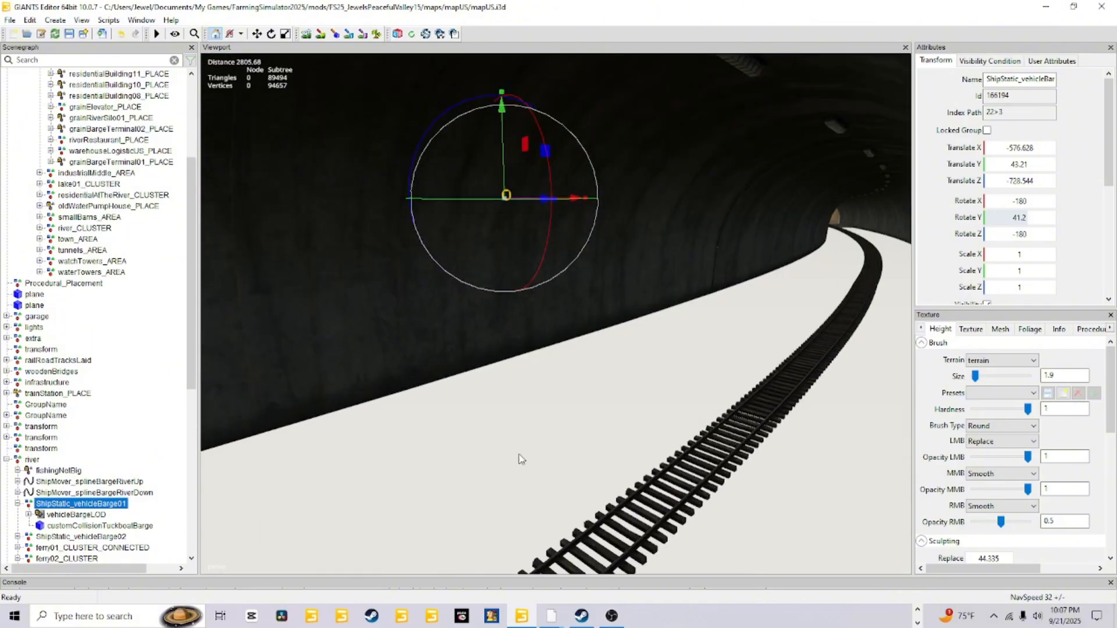
pyautogui.keyDown('alt'); pyautogui.moveTo(734, 329); pyautogui.dragTo(809, 291); pyautogui.keyUp('alt')
pyautogui.keyDown('alt'); pyautogui.moveTo(810, 290); pyautogui.dragTo(661, 392, button='right'); pyautogui.keyUp('alt')
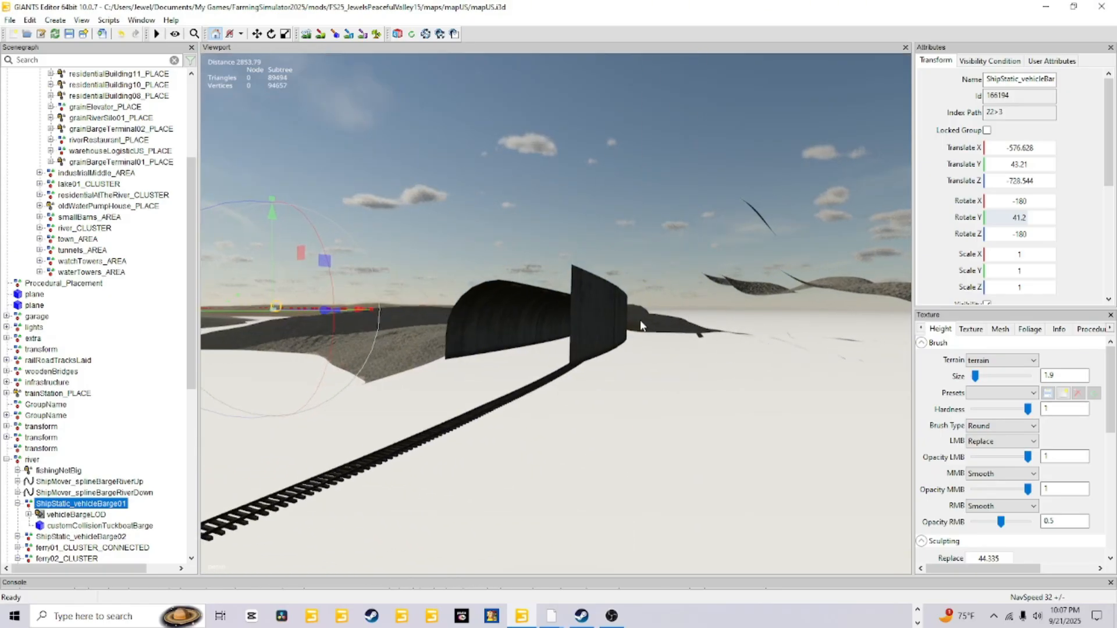
# Inspect the railway track beyond the tunnel, including its open end and the terrain opening at the map edge
pyautogui.keyDown('alt'); pyautogui.moveTo(642, 325); pyautogui.dragTo(368, 349); pyautogui.keyUp('alt')
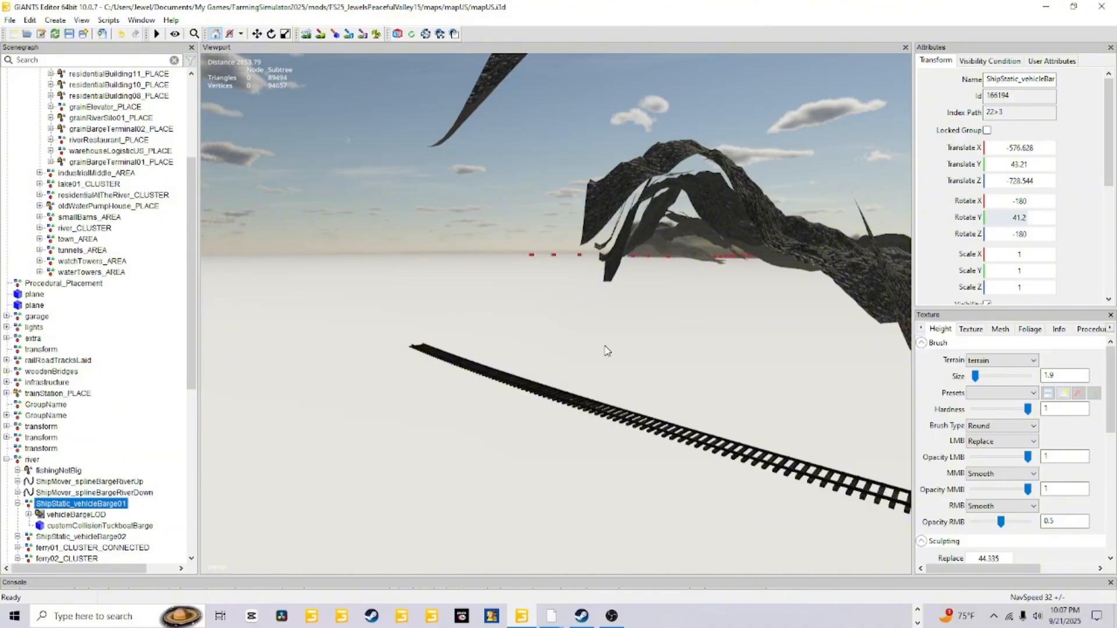
pyautogui.keyDown('alt'); pyautogui.moveTo(607, 351); pyautogui.dragTo(818, 370); pyautogui.keyUp('alt')
pyautogui.keyDown('alt'); pyautogui.moveTo(819, 370); pyautogui.dragTo(656, 387, button='right'); pyautogui.keyUp('alt')
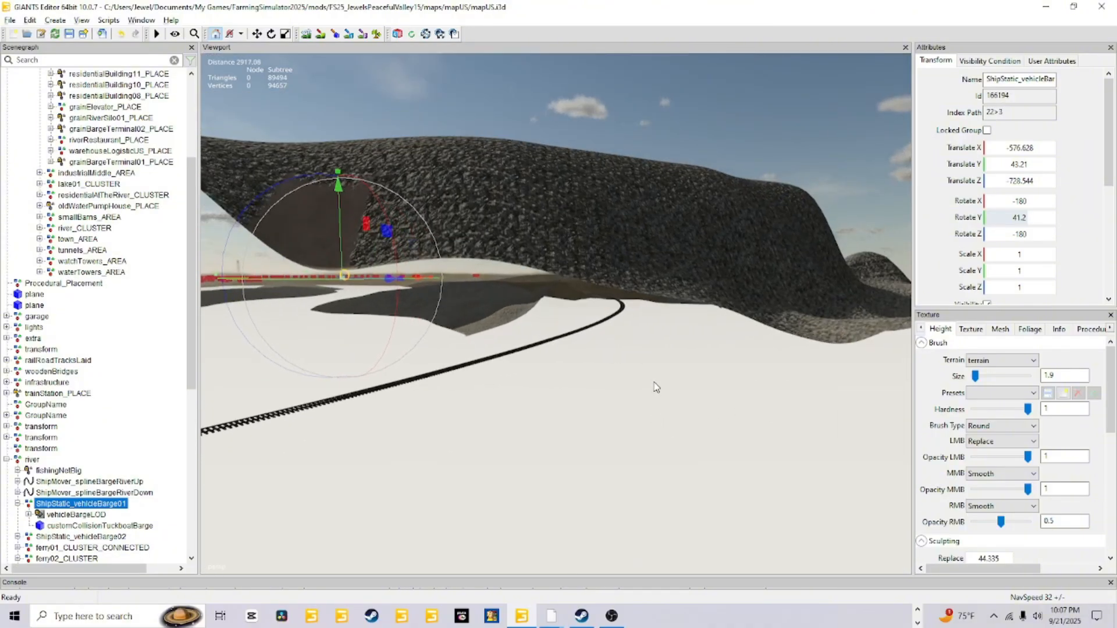
pyautogui.keyDown('alt'); pyautogui.moveTo(656, 387); pyautogui.dragTo(520, 337); pyautogui.keyUp('alt')
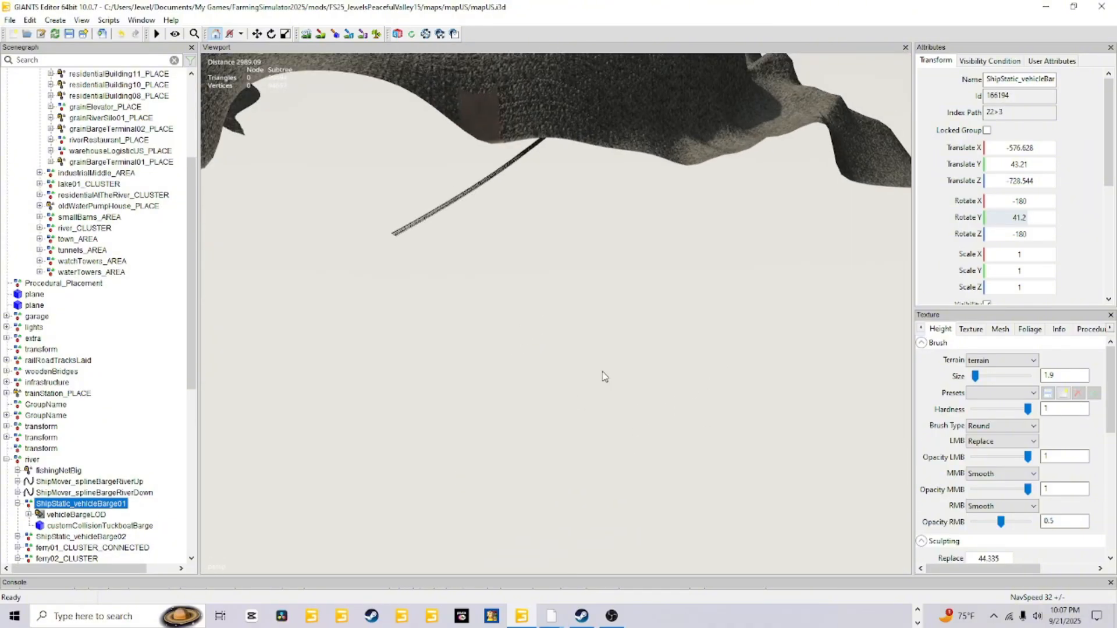
pyautogui.keyDown('alt'); pyautogui.moveTo(605, 377); pyautogui.dragTo(526, 355); pyautogui.keyUp('alt')
pyautogui.keyDown('alt'); pyautogui.moveTo(526, 355); pyautogui.dragTo(402, 365, button='right'); pyautogui.keyUp('alt')
# Survey the mountain ridge along the map border above the railway's exit opening
pyautogui.keyDown('alt'); pyautogui.moveTo(402, 365); pyautogui.dragTo(508, 208); pyautogui.keyUp('alt')
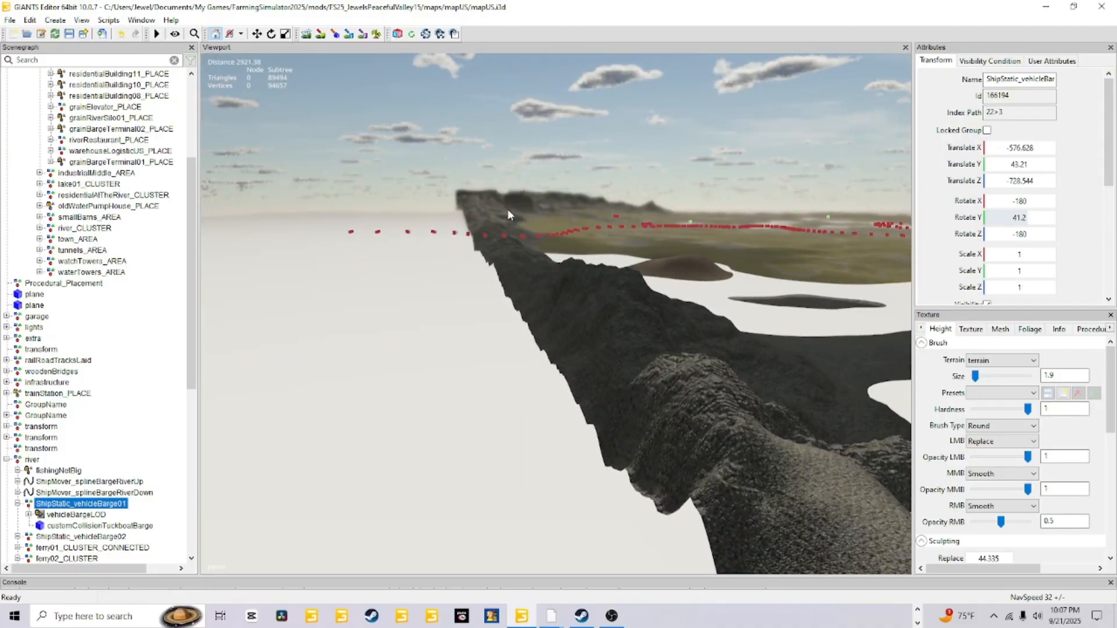
pyautogui.keyDown('alt'); pyautogui.moveTo(450, 402); pyautogui.dragTo(517, 176); pyautogui.keyUp('alt')
pyautogui.keyDown('alt'); pyautogui.moveTo(667, 374); pyautogui.dragTo(709, 378); pyautogui.keyUp('alt')
pyautogui.keyDown('alt'); pyautogui.moveTo(645, 409); pyautogui.dragTo(673, 349); pyautogui.keyUp('alt')
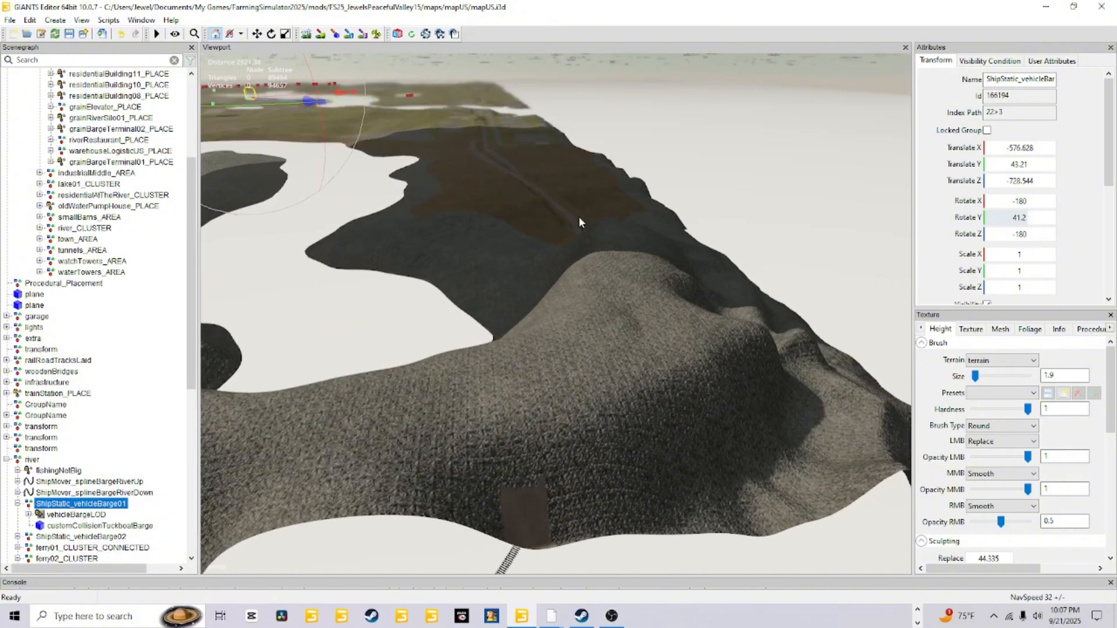
pyautogui.keyDown('alt'); pyautogui.moveTo(580, 222); pyautogui.dragTo(580, 340); pyautogui.keyUp('alt')
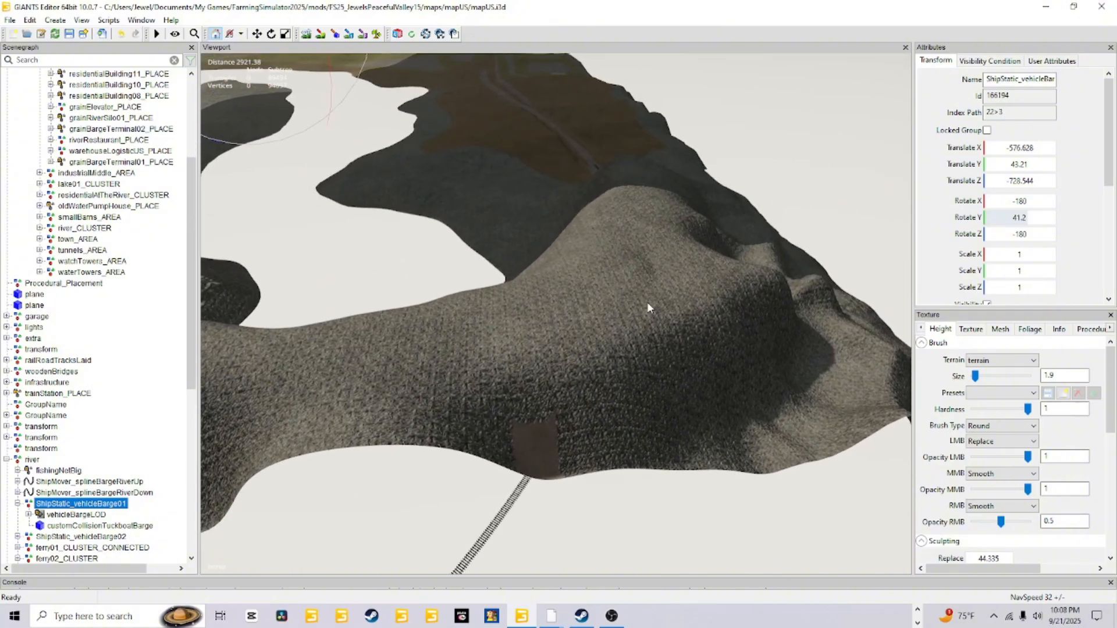
# Collapse the river group in the scenegraph after a closer view of the track end beyond the mountain
pyautogui.keyDown('alt'); pyautogui.moveTo(648, 303); pyautogui.dragTo(623, 348); pyautogui.keyUp('alt')
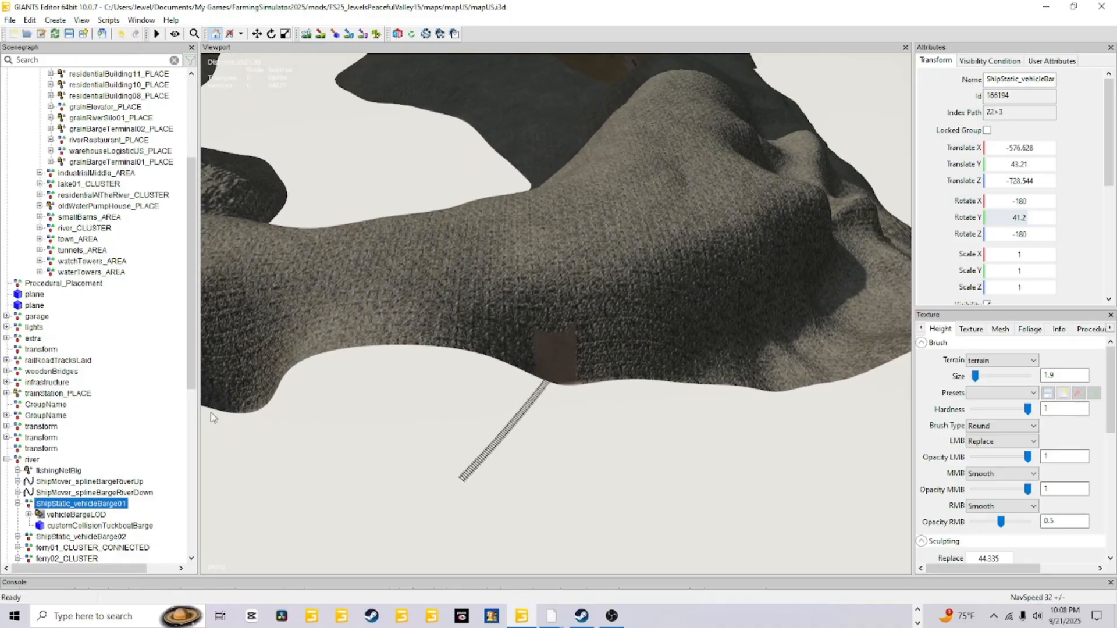
pyautogui.click(7, 460)
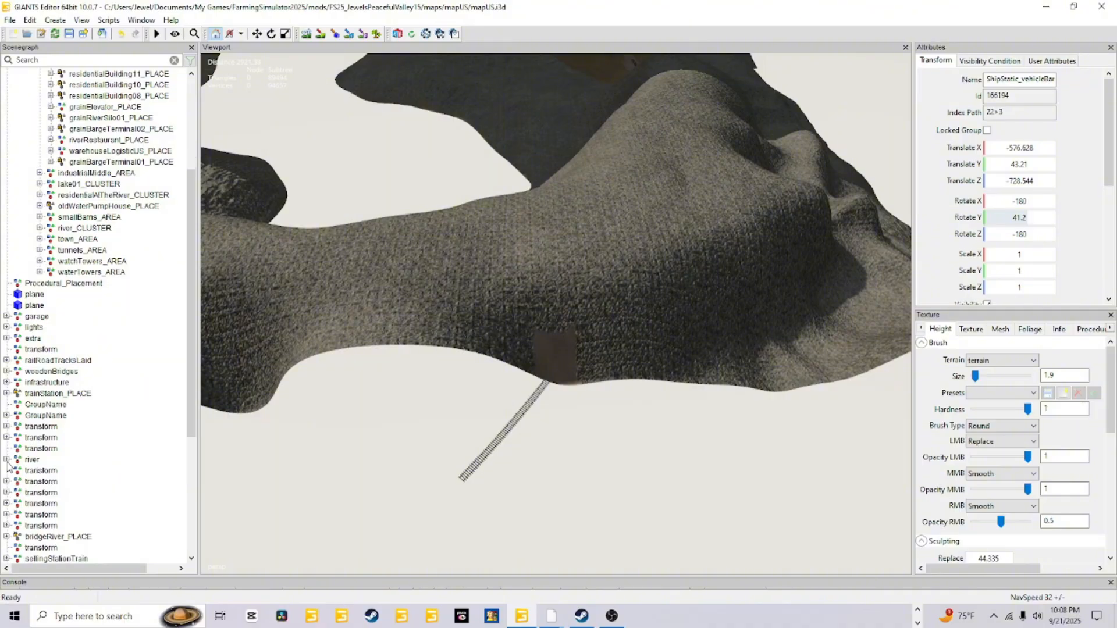
# Switch to File Explorer, bring up the mapUS mod folder, and show New Volume (D:) in the second window
pyautogui.click(918, 623)
pyautogui.moveTo(338, 622)
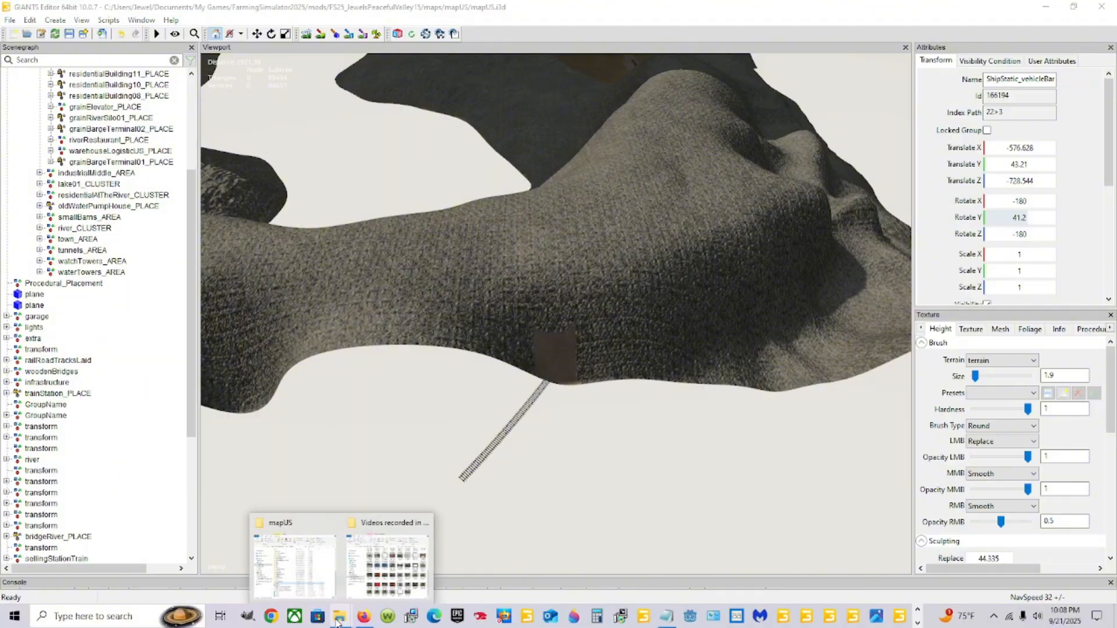
pyautogui.click(298, 562)
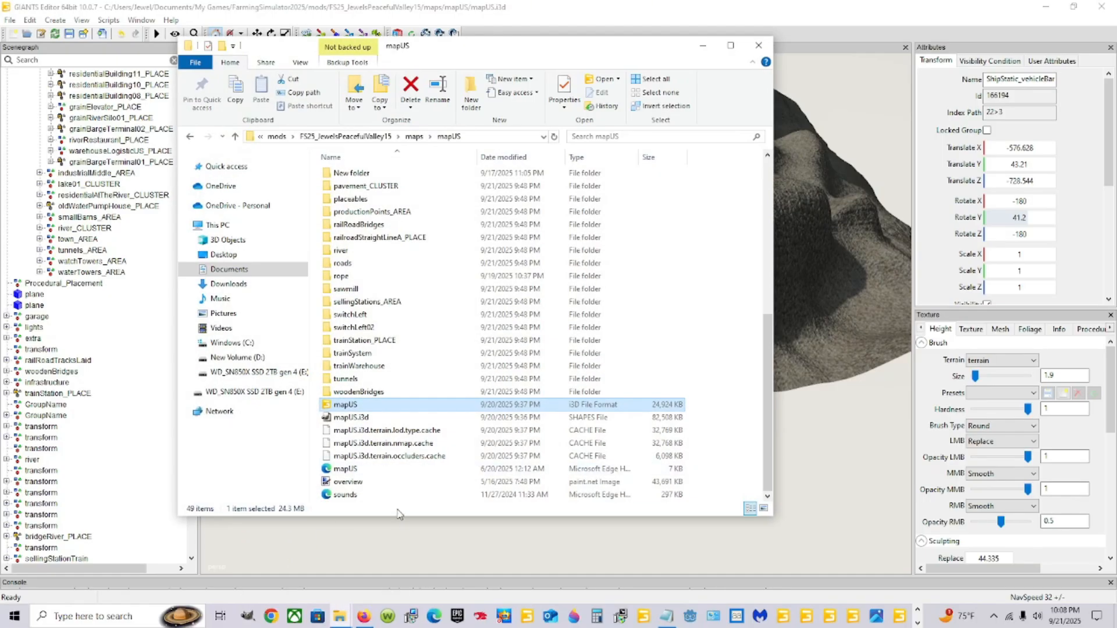
pyautogui.moveTo(340, 622)
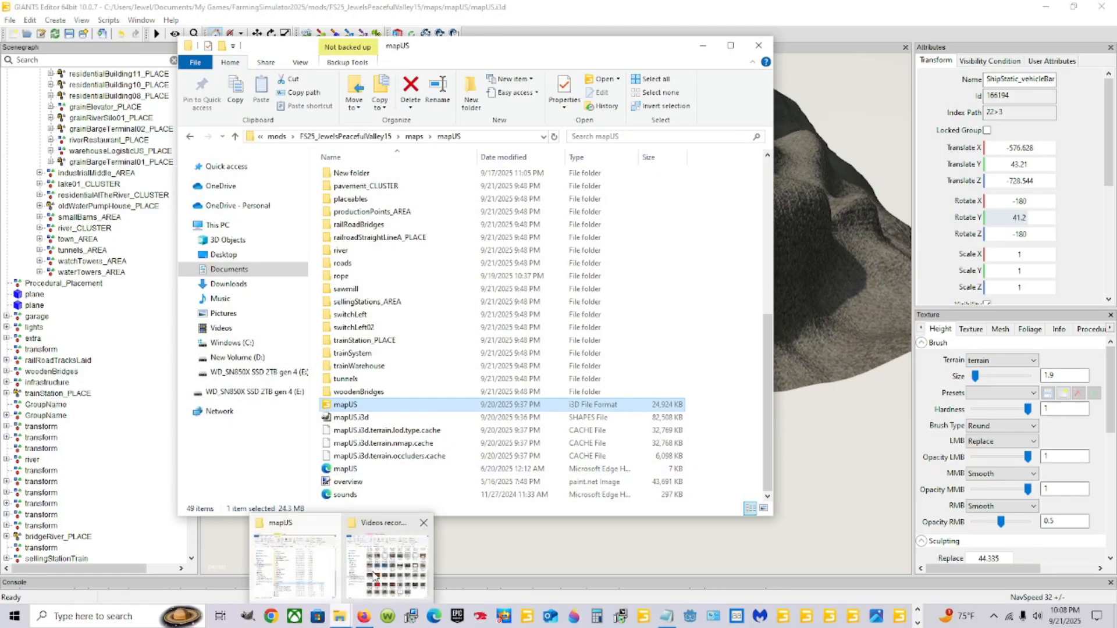
pyautogui.click(407, 559)
pyautogui.click(190, 414)
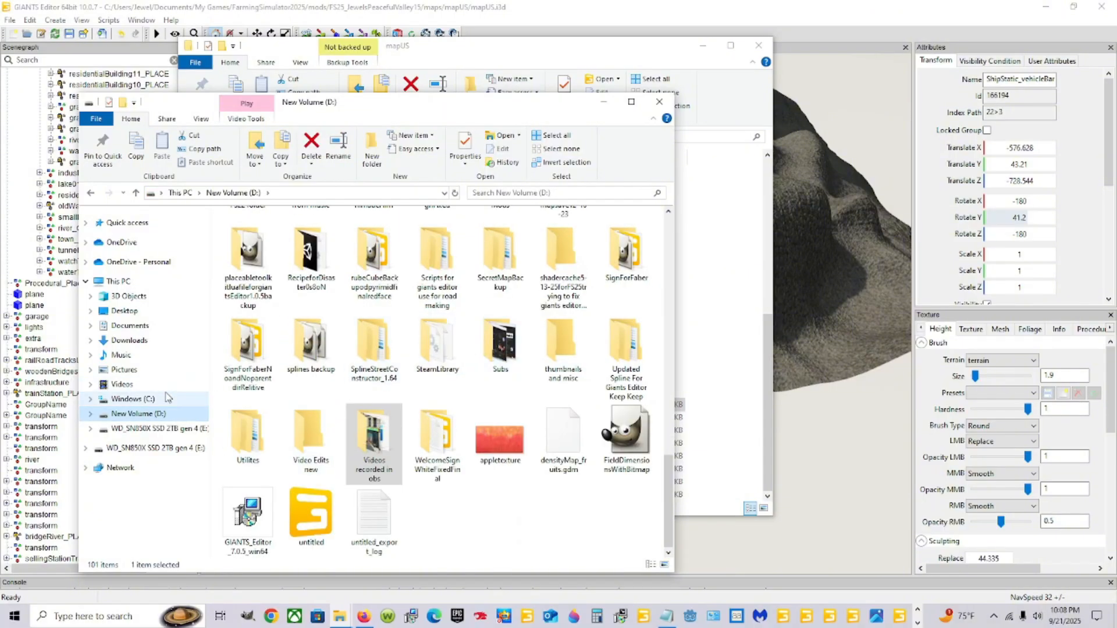
# Browse Windows (C:) to Program Files (x86) > Steam > steamapps > common and select the Farming Simulator 19 folder
pyautogui.click(134, 399)
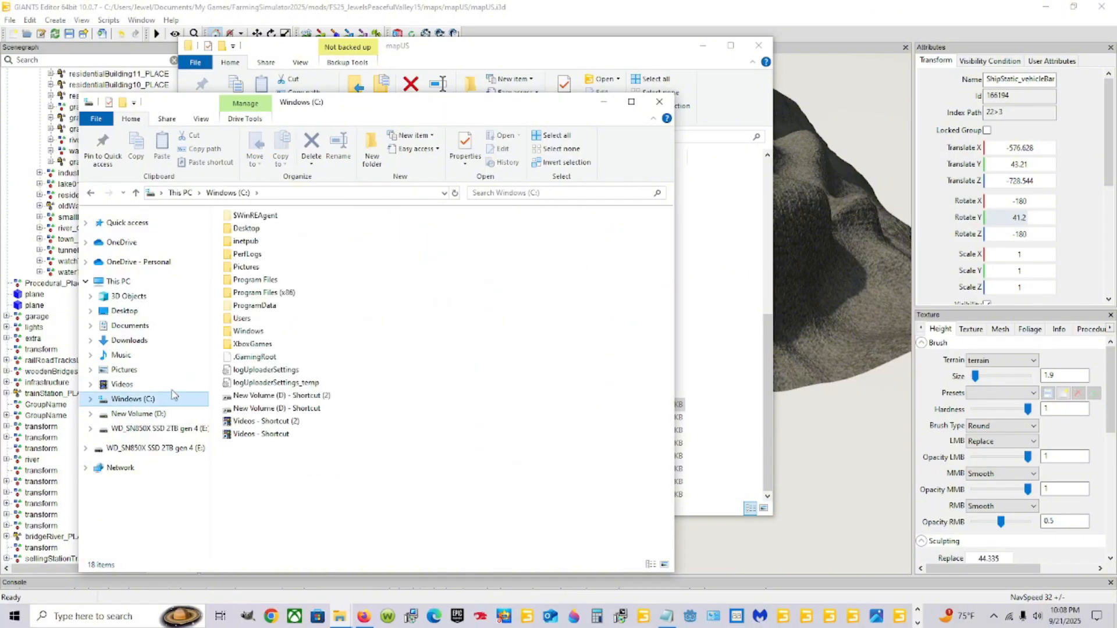
pyautogui.doubleClick(254, 293)
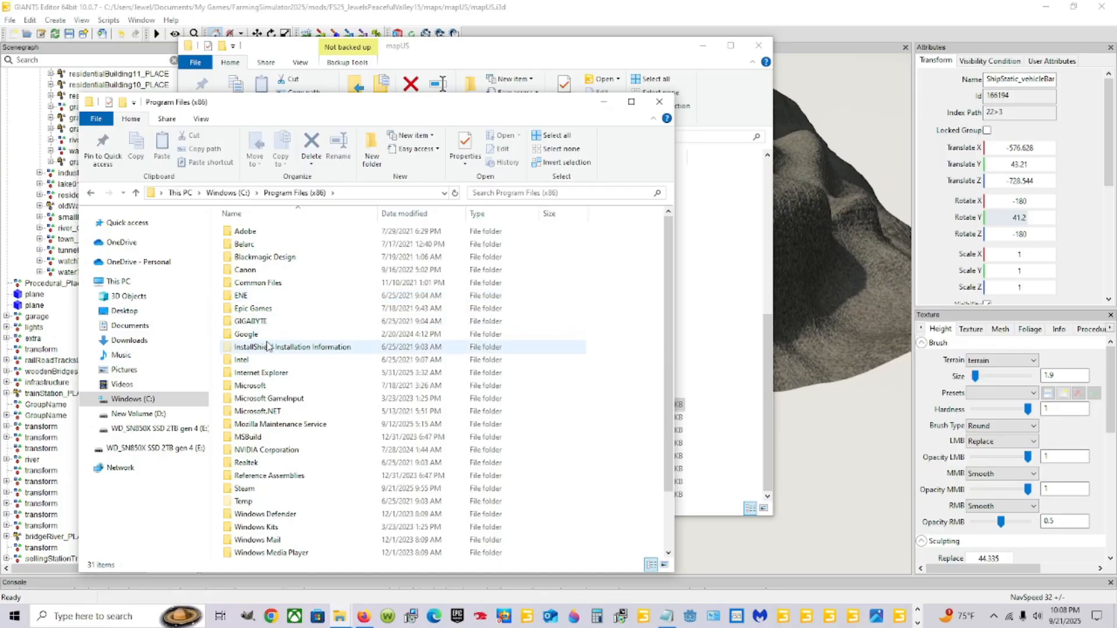
pyautogui.doubleClick(263, 492)
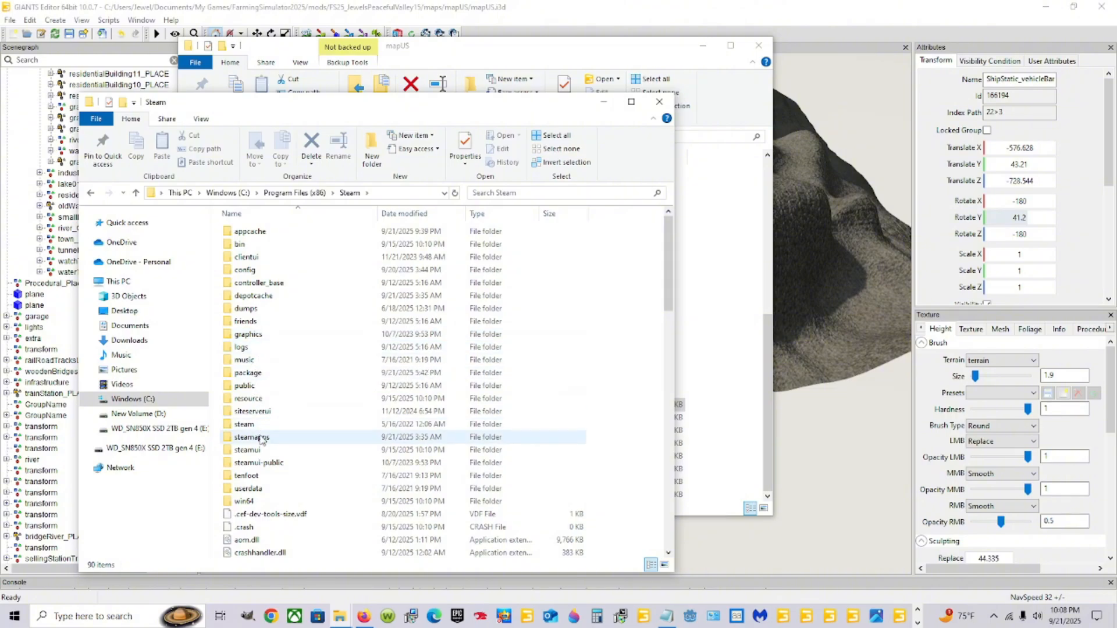
pyautogui.doubleClick(261, 438)
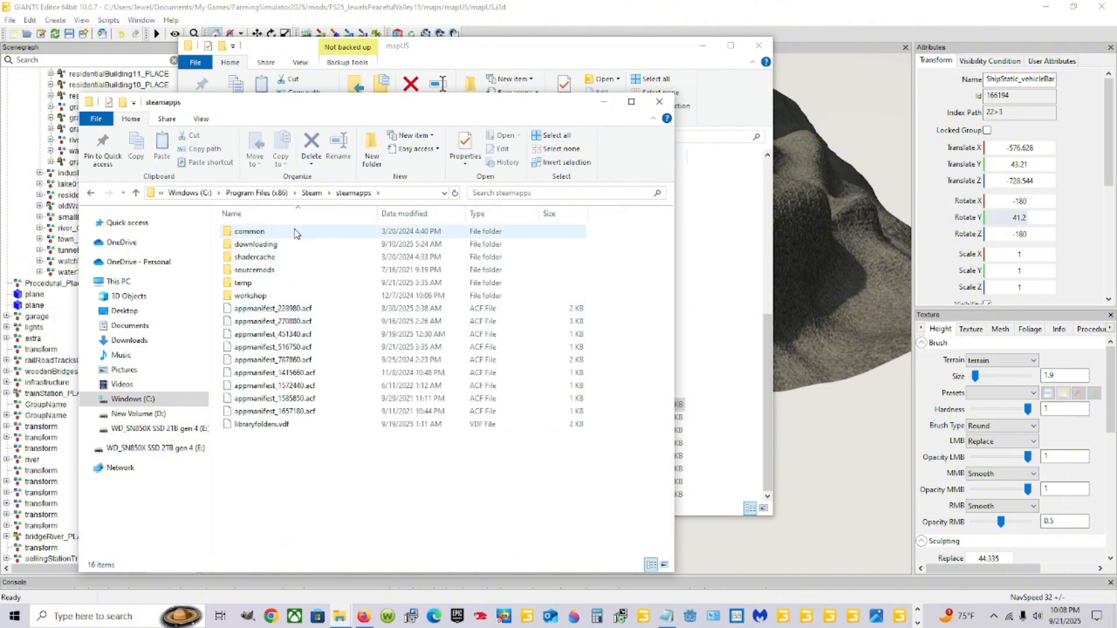
pyautogui.doubleClick(294, 231)
pyautogui.click(272, 283)
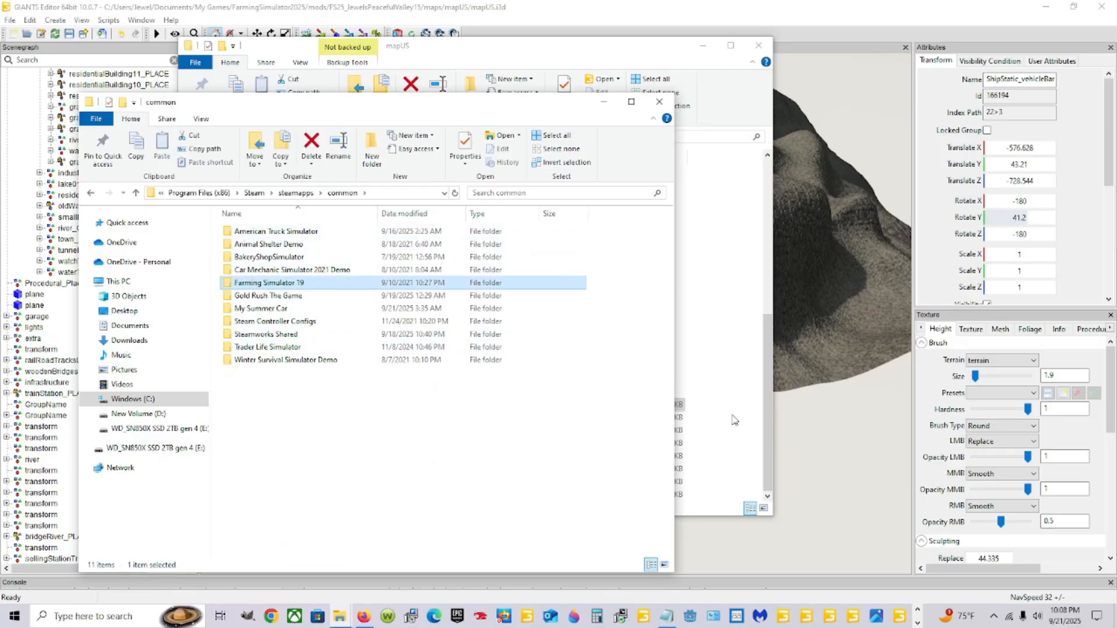
# Go to New Volume (D:) and open SteamLibrary > steamapps > common > Farming Simulator 25 > data
pyautogui.click(180, 415)
pyautogui.scroll(-10, 372, 407)
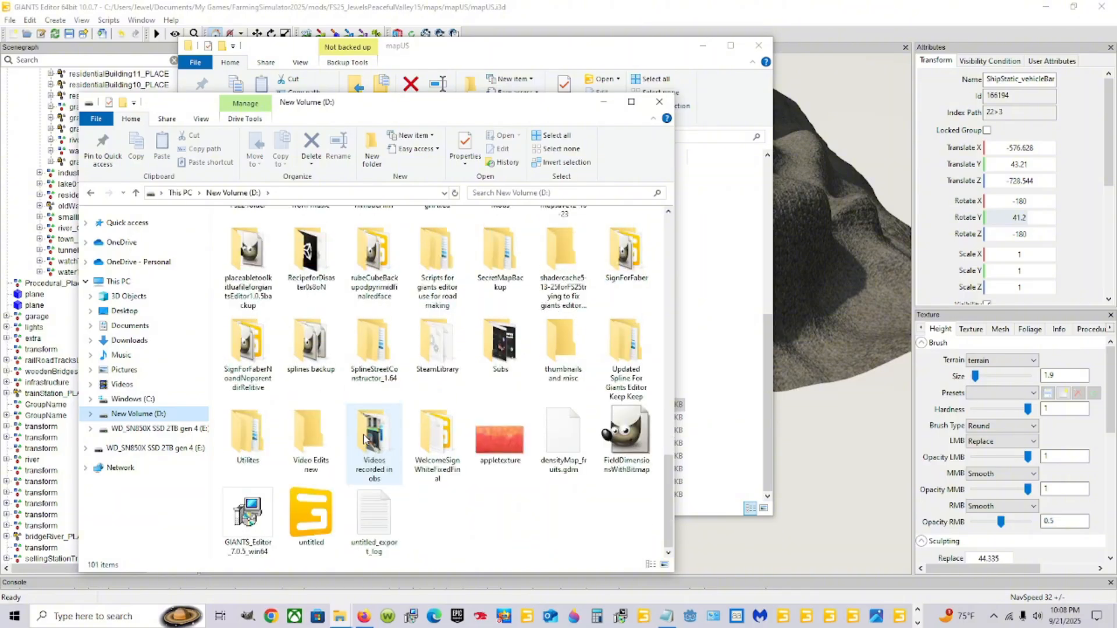
pyautogui.click(435, 345)
pyautogui.doubleClick(435, 346)
pyautogui.doubleClick(288, 231)
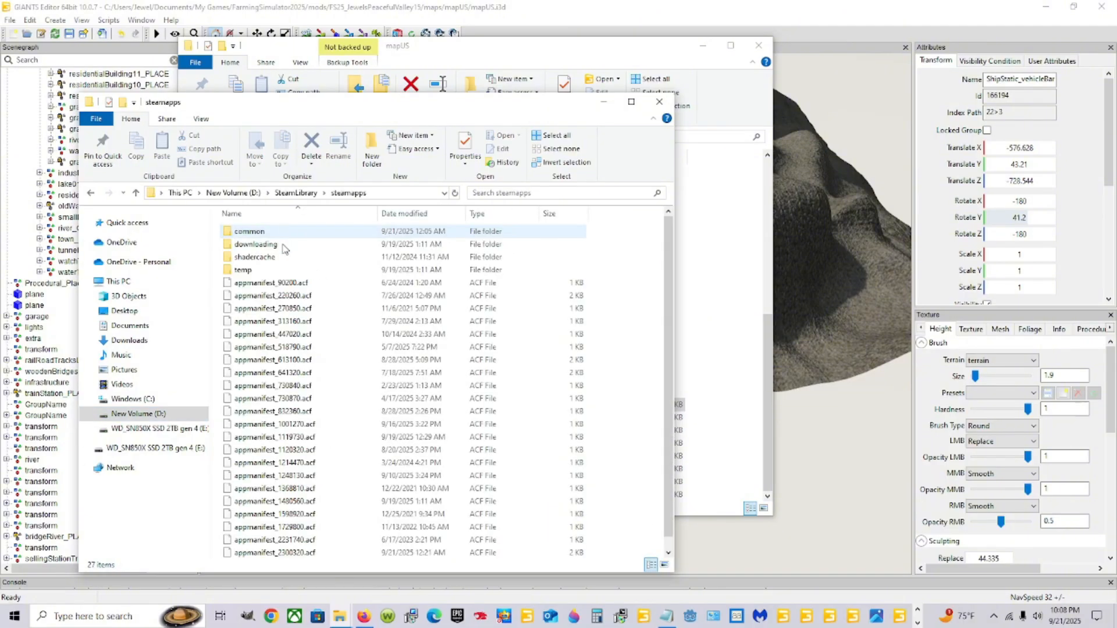
pyautogui.doubleClick(289, 233)
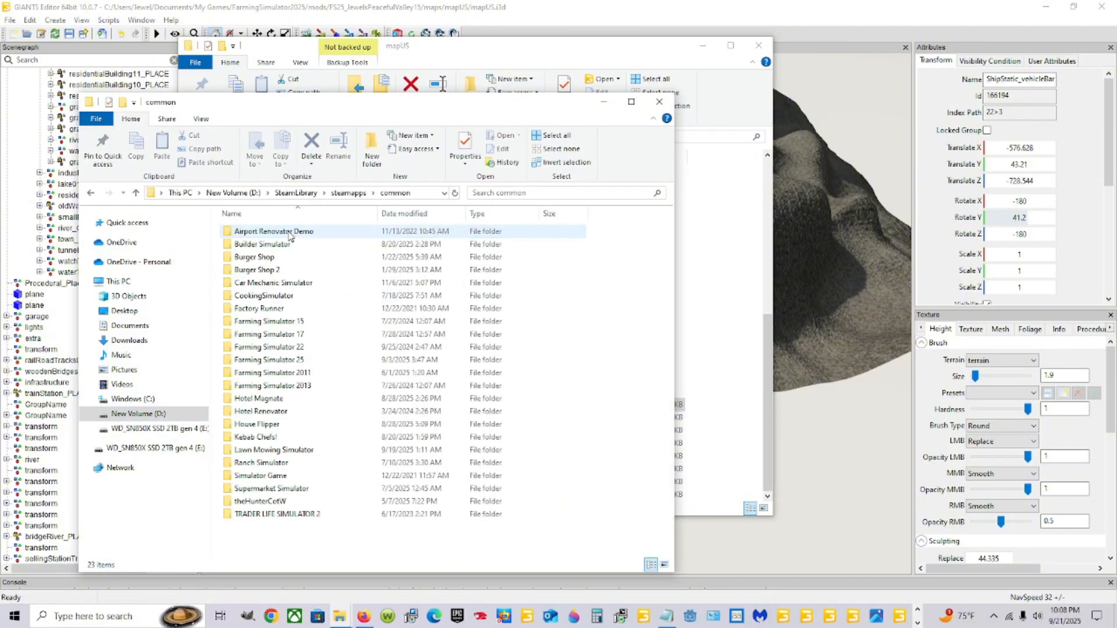
pyautogui.doubleClick(303, 357)
pyautogui.doubleClick(245, 232)
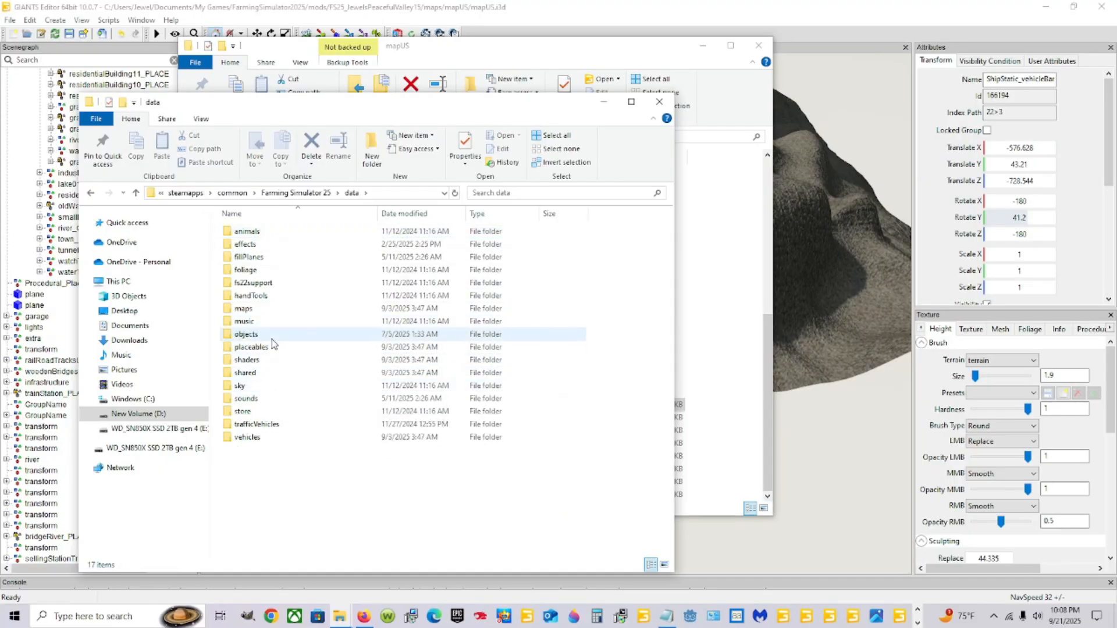
# Open the base game's placeables > mapUS > trainSystem folder
pyautogui.click(275, 348)
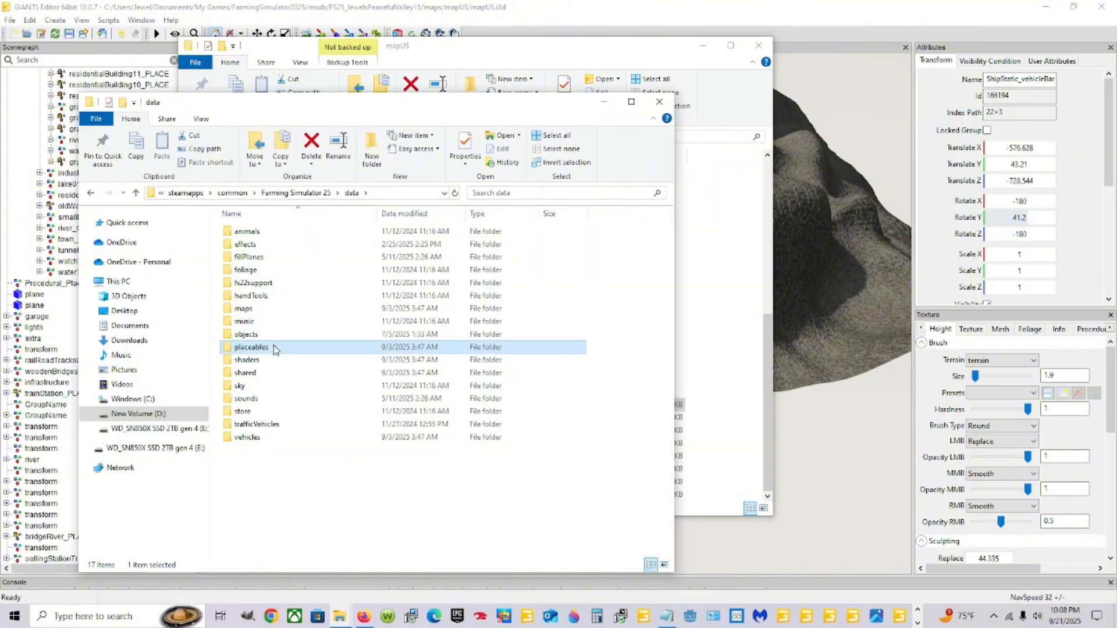
pyautogui.doubleClick(281, 349)
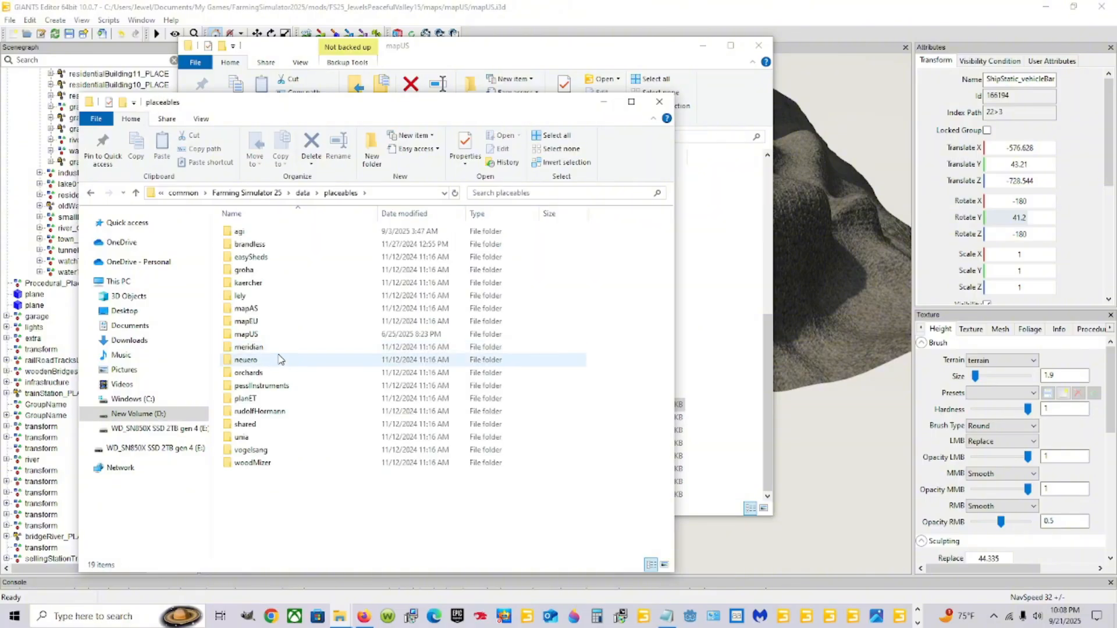
pyautogui.doubleClick(286, 337)
pyautogui.scroll(-6, 287, 416)
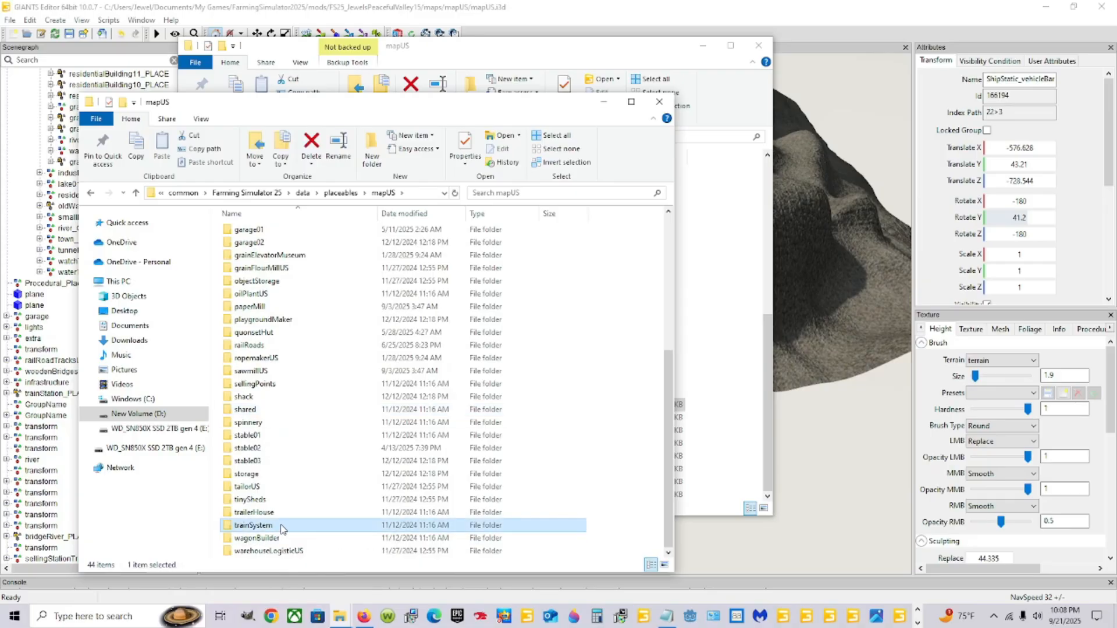
pyautogui.click(320, 527)
pyautogui.doubleClick(320, 527)
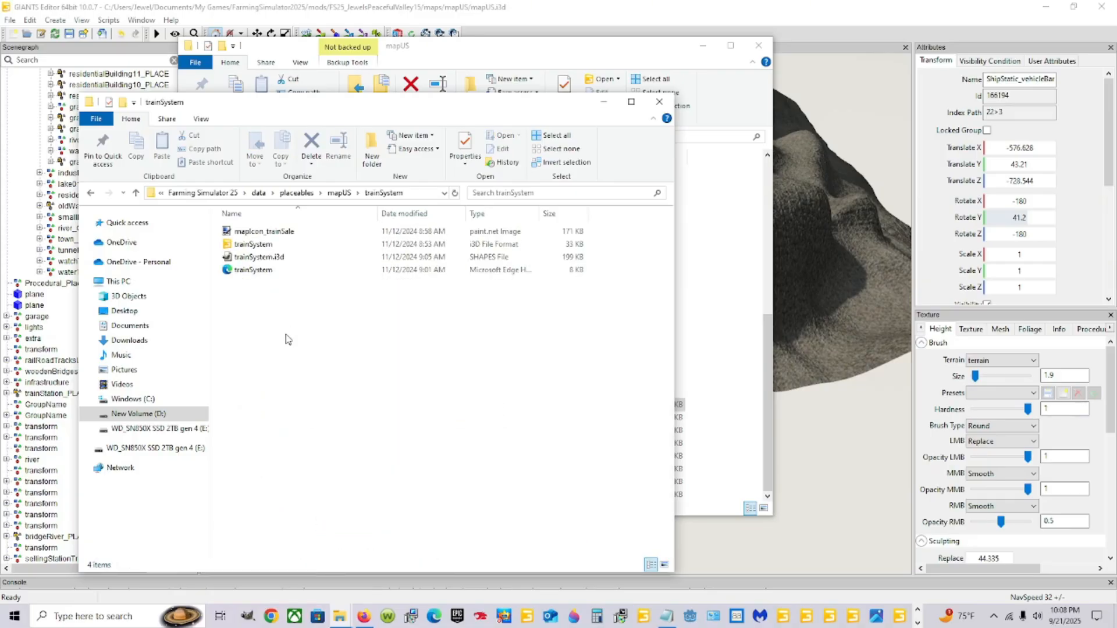
# Look over the base game's trainSystem files, view the mapIcon_trainSale image in paint.net, and return to the folder
pyautogui.click(283, 272)
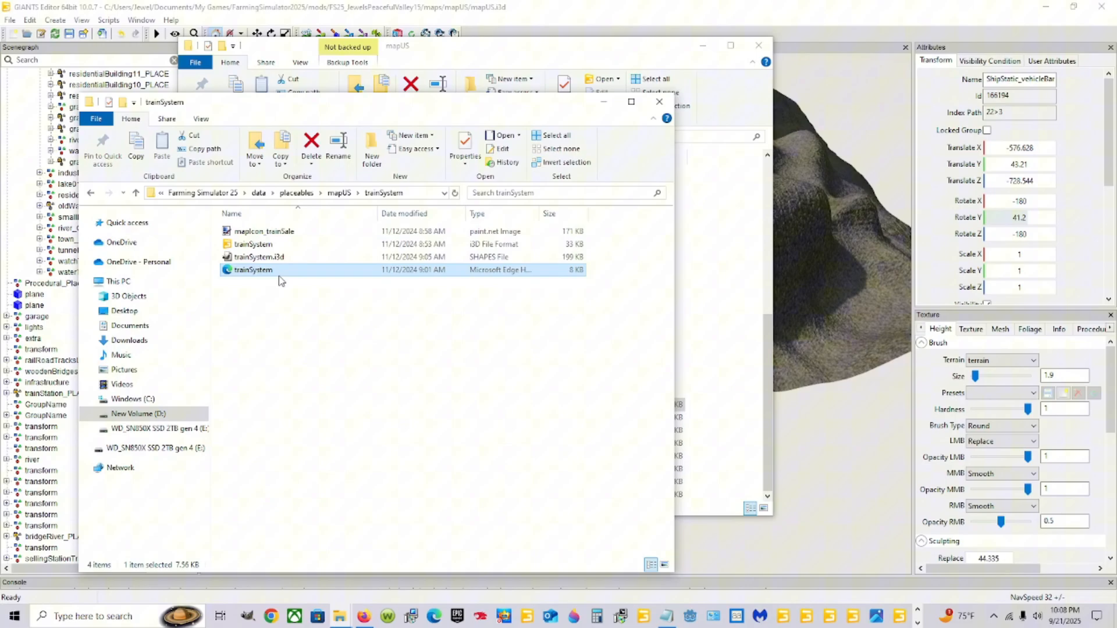
pyautogui.click(282, 244)
pyautogui.click(299, 232)
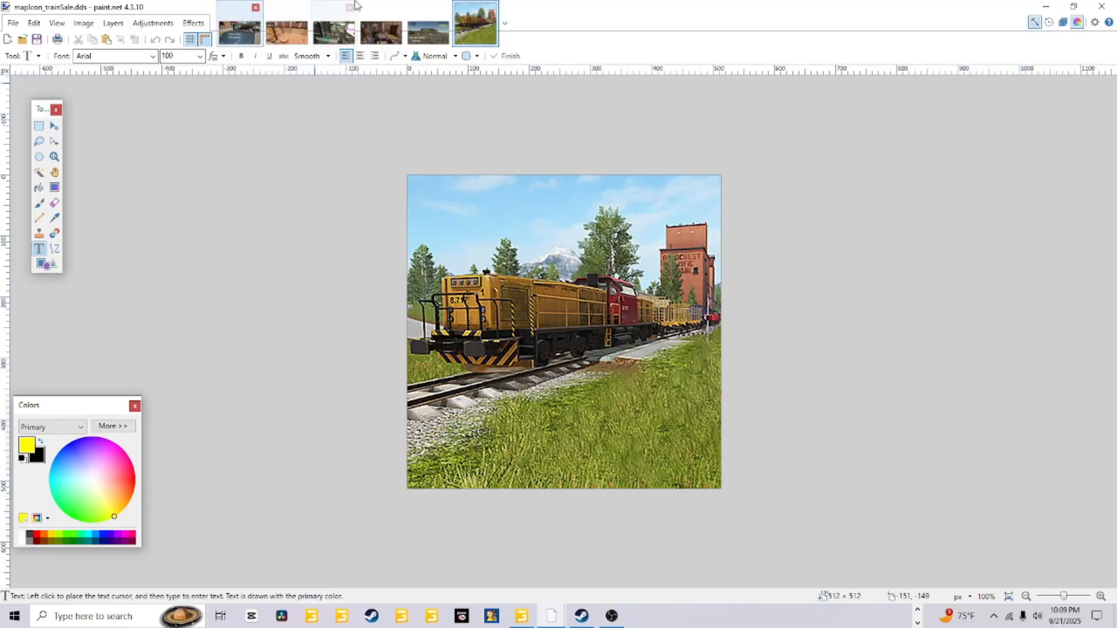
pyautogui.click(494, 7)
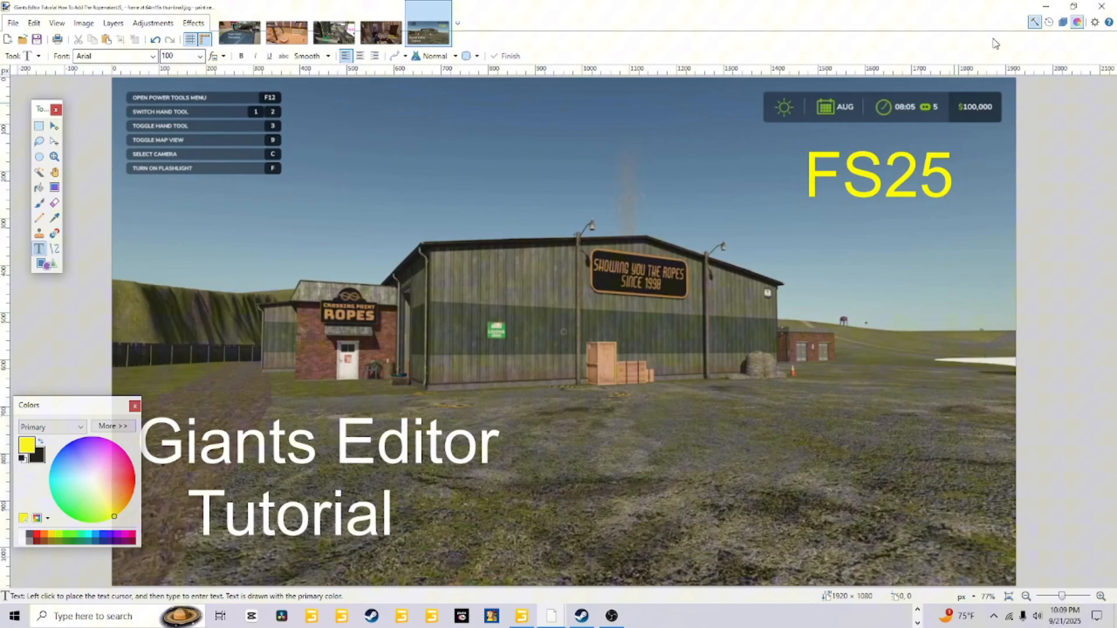
pyautogui.click(1046, 6)
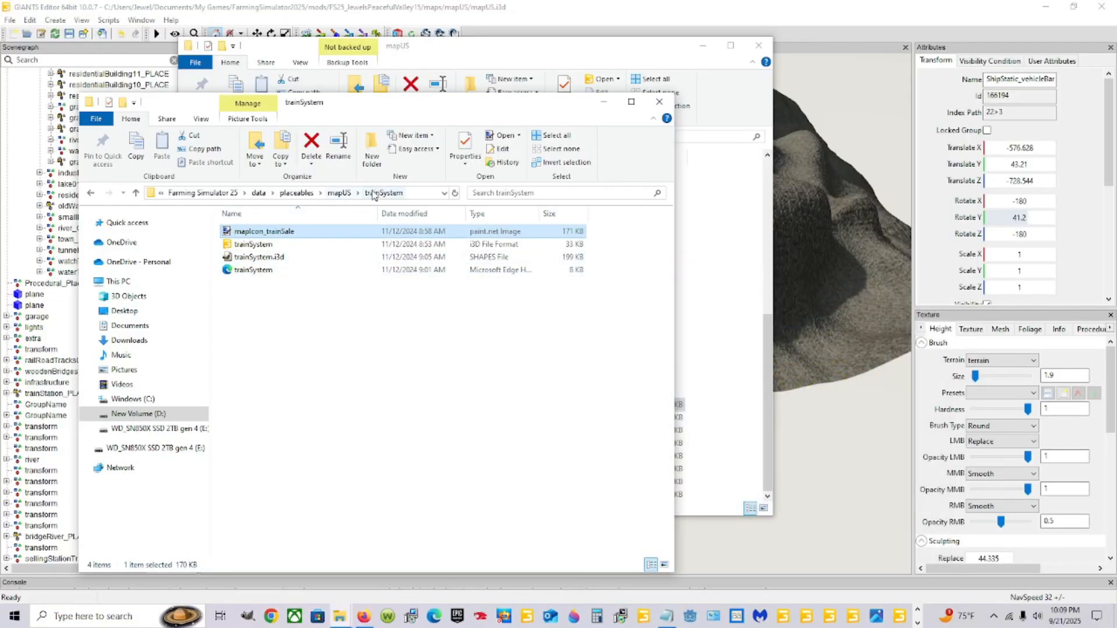
# Return to the base game's mapUS placeables folder and copy the trainSystem folder
pyautogui.click(342, 194)
pyautogui.scroll(-1, 326, 408)
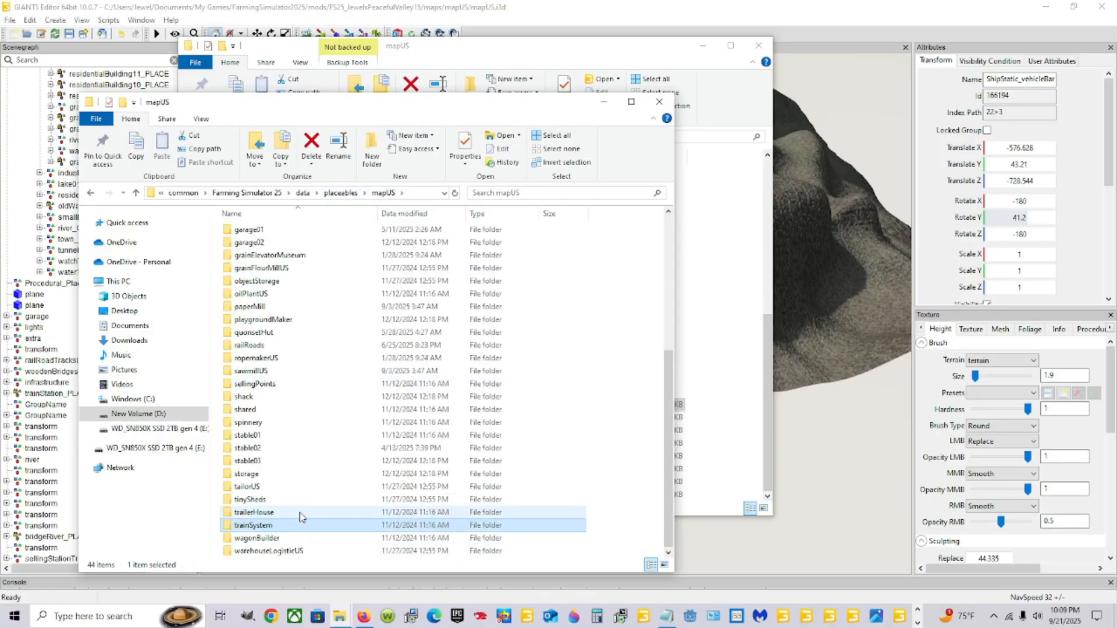
pyautogui.rightClick(275, 529)
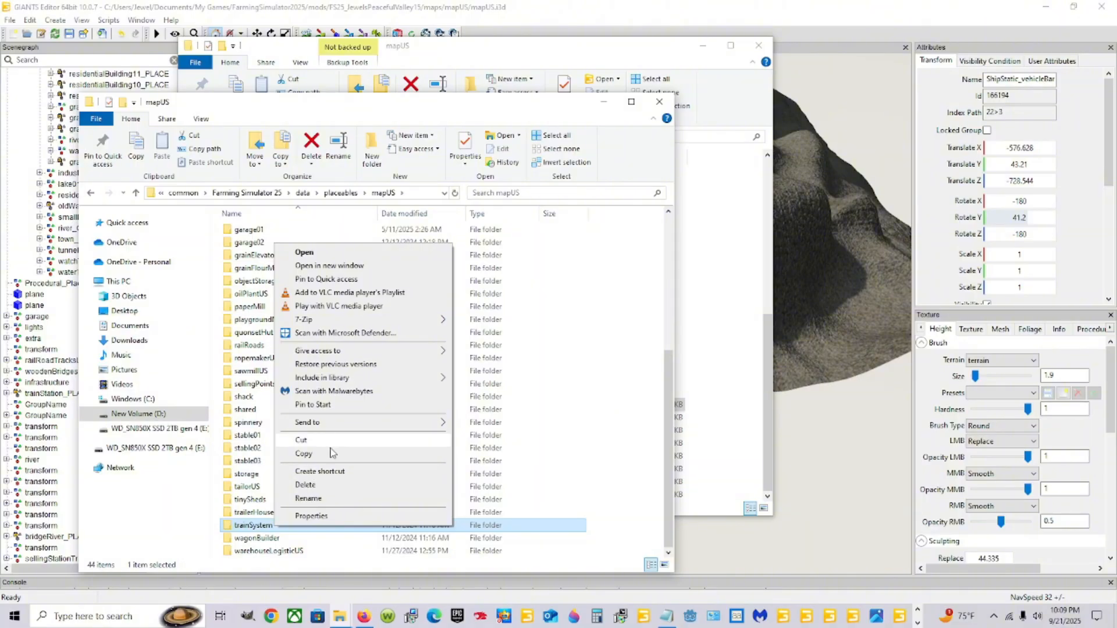
pyautogui.click(311, 456)
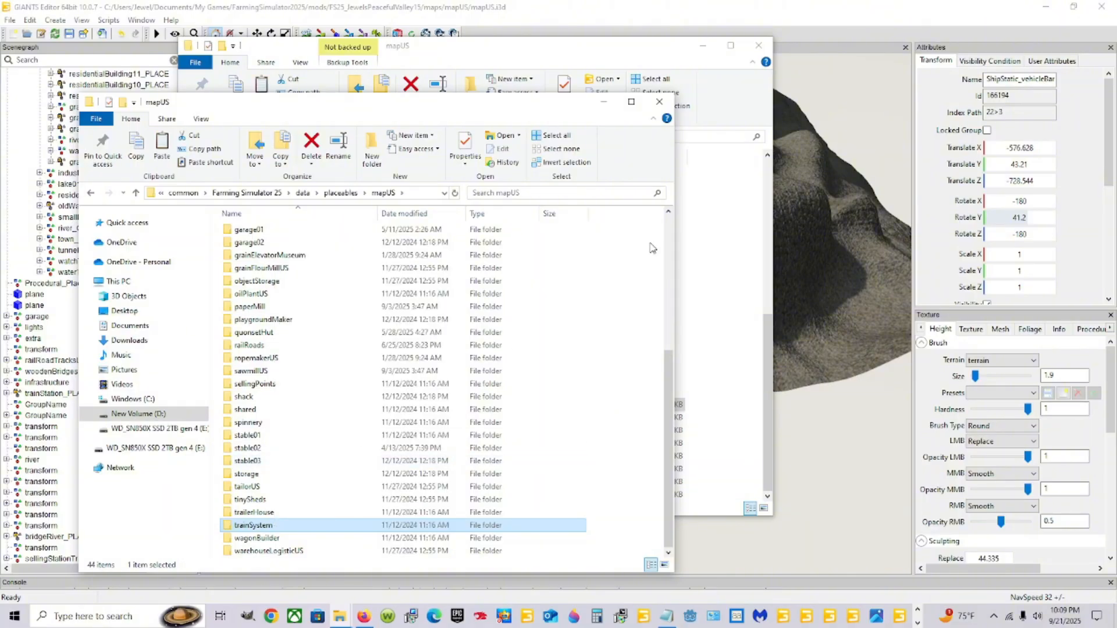
# In the other File Explorer window, open Documents > My Games > FarmingSimulator2025 > mods and select the FS25_JewelsPeacefulValley15 folder
pyautogui.click(655, 51)
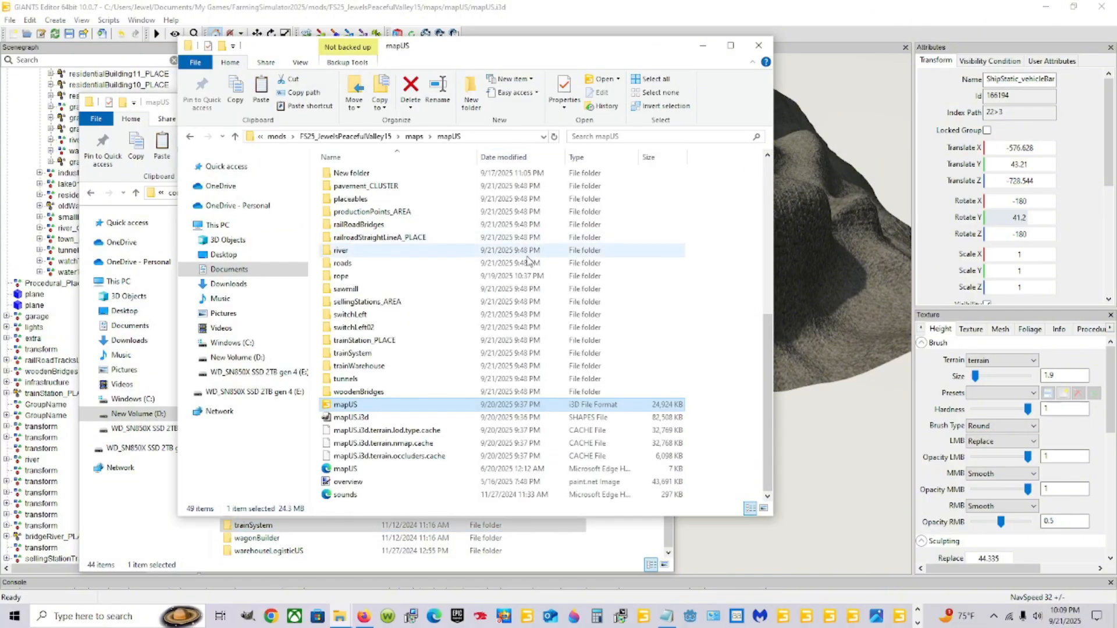
pyautogui.click(282, 269)
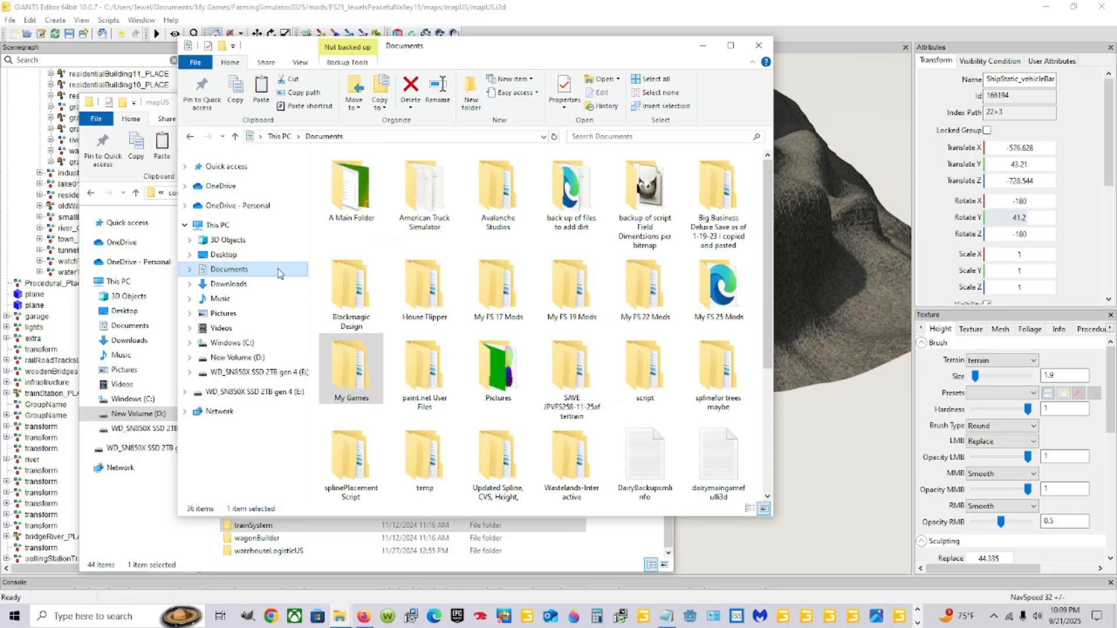
pyautogui.doubleClick(352, 371)
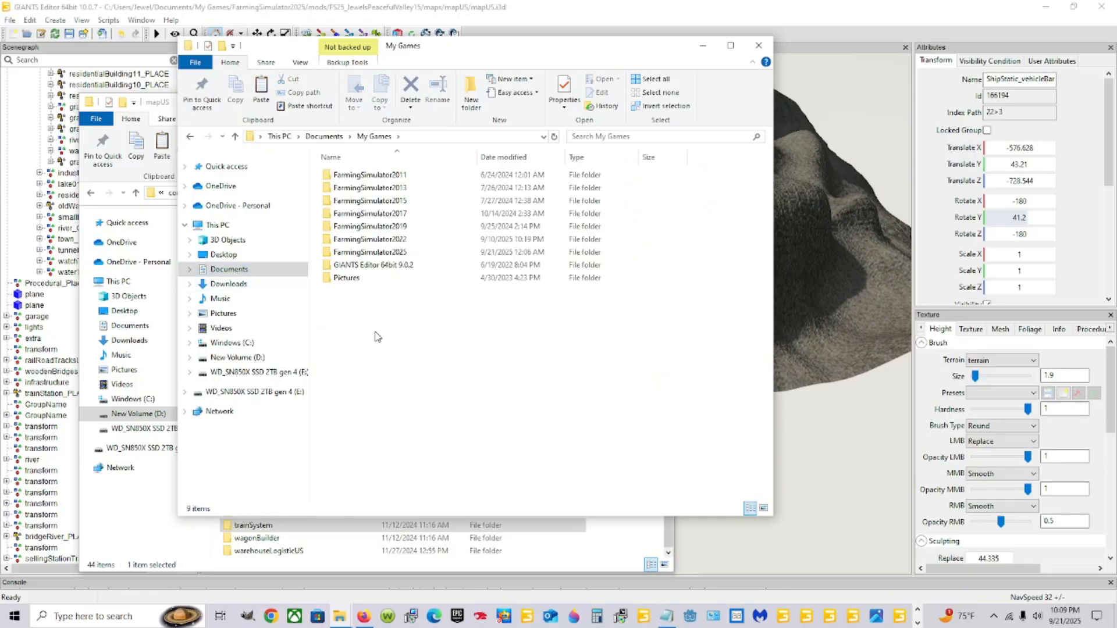
pyautogui.doubleClick(411, 254)
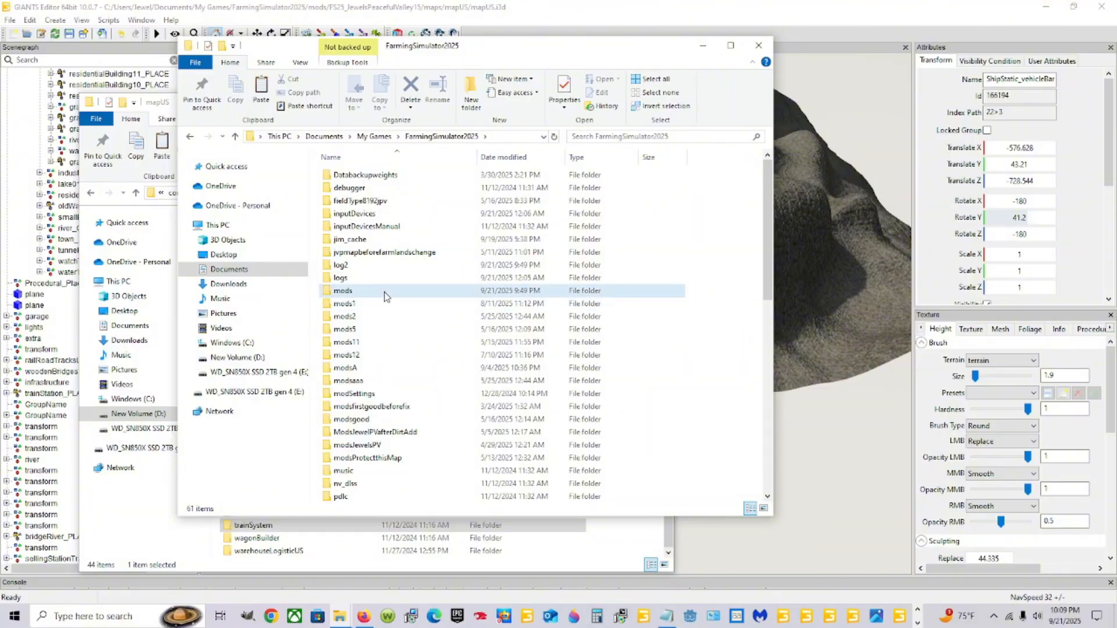
pyautogui.doubleClick(374, 291)
pyautogui.click(415, 192)
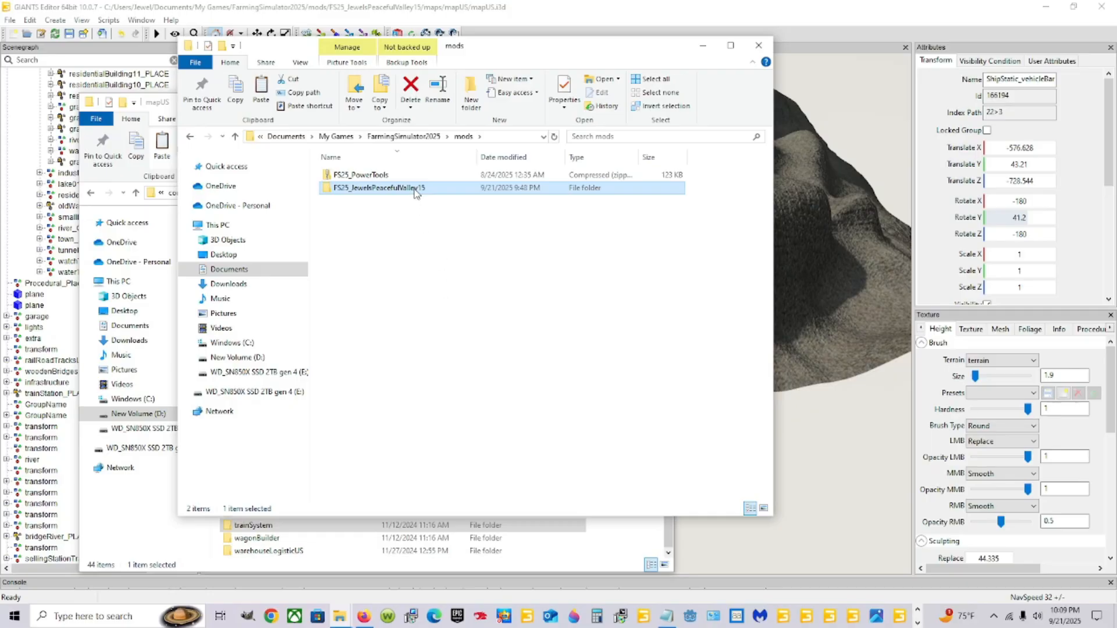
# Open the trainSystem folder inside FS25_JewelsPeacefulValley15 > maps > mapUS
pyautogui.moveTo(415, 192)
pyautogui.doubleClick(399, 189)
pyautogui.doubleClick(368, 176)
pyautogui.doubleClick(368, 176)
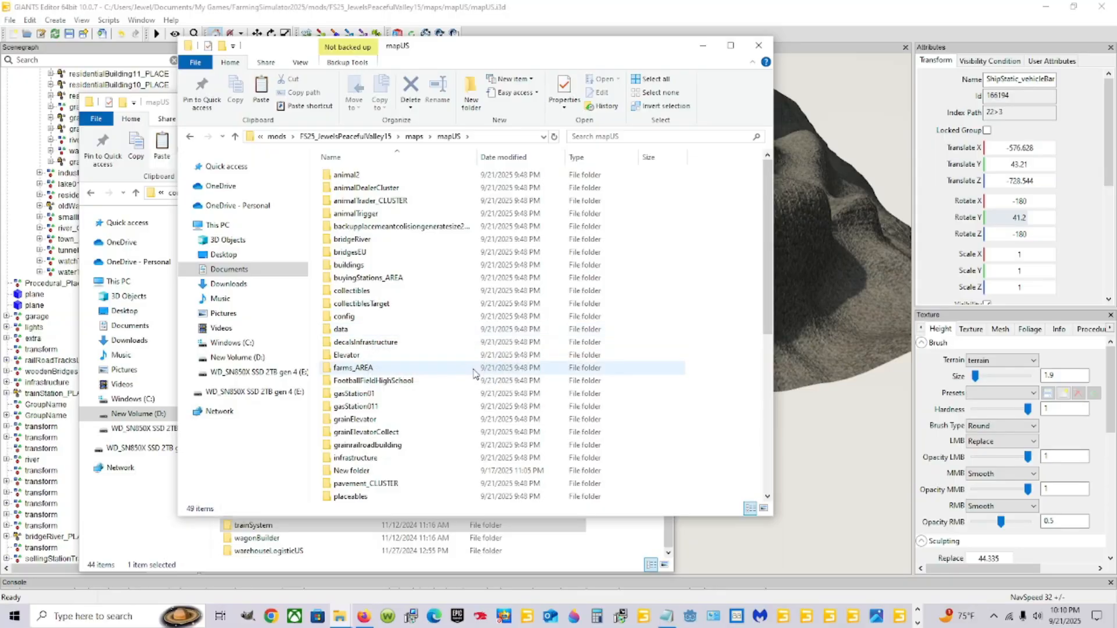
pyautogui.scroll(-8, 453, 378)
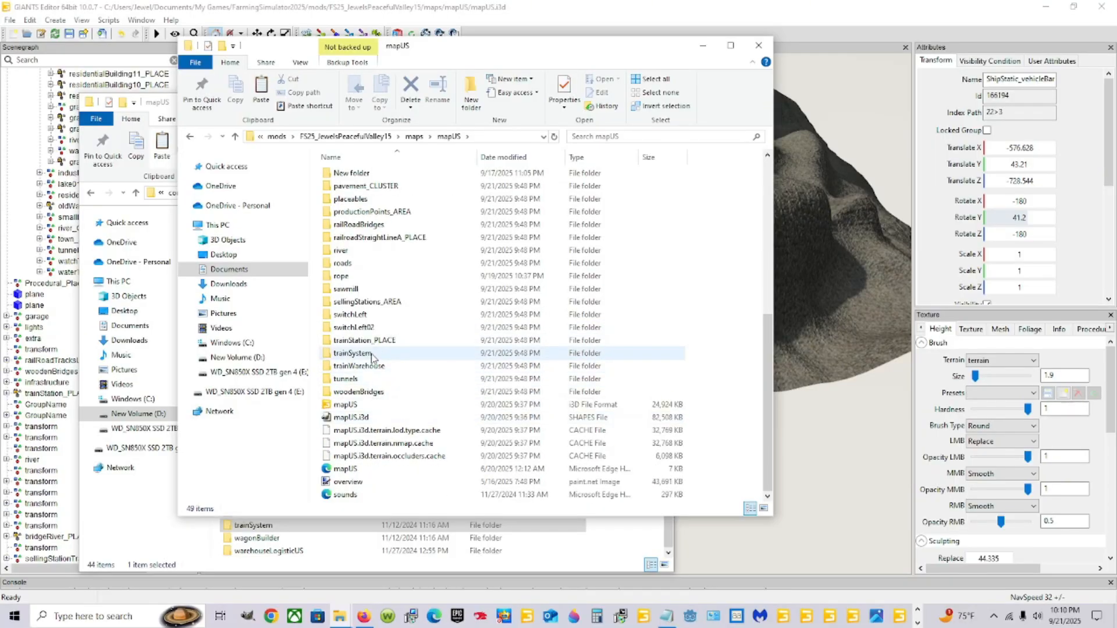
pyautogui.click(382, 355)
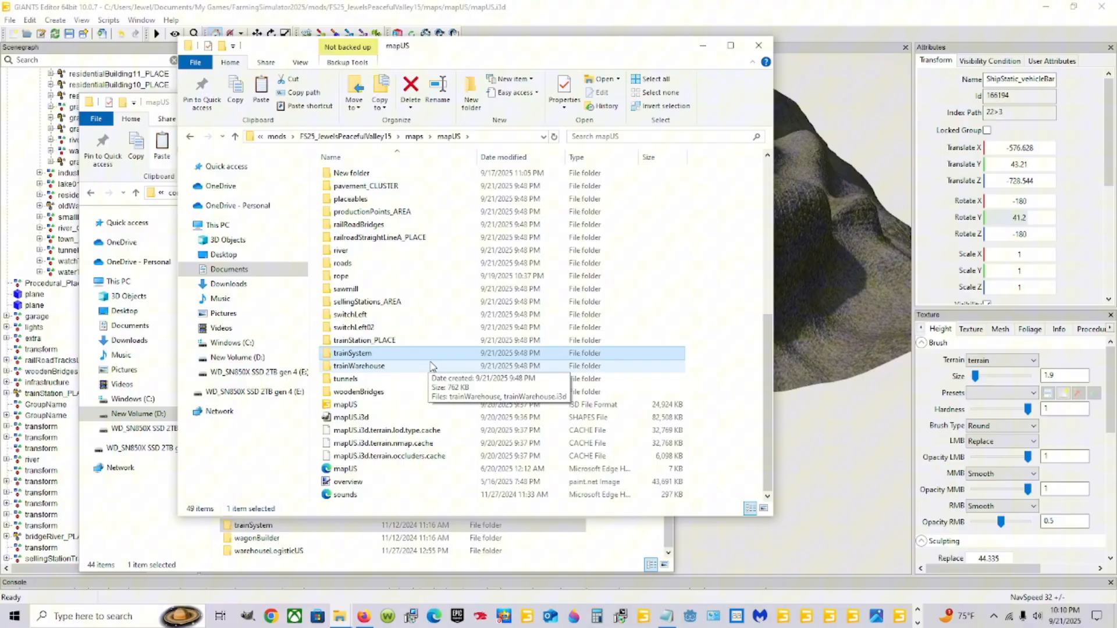
pyautogui.doubleClick(393, 355)
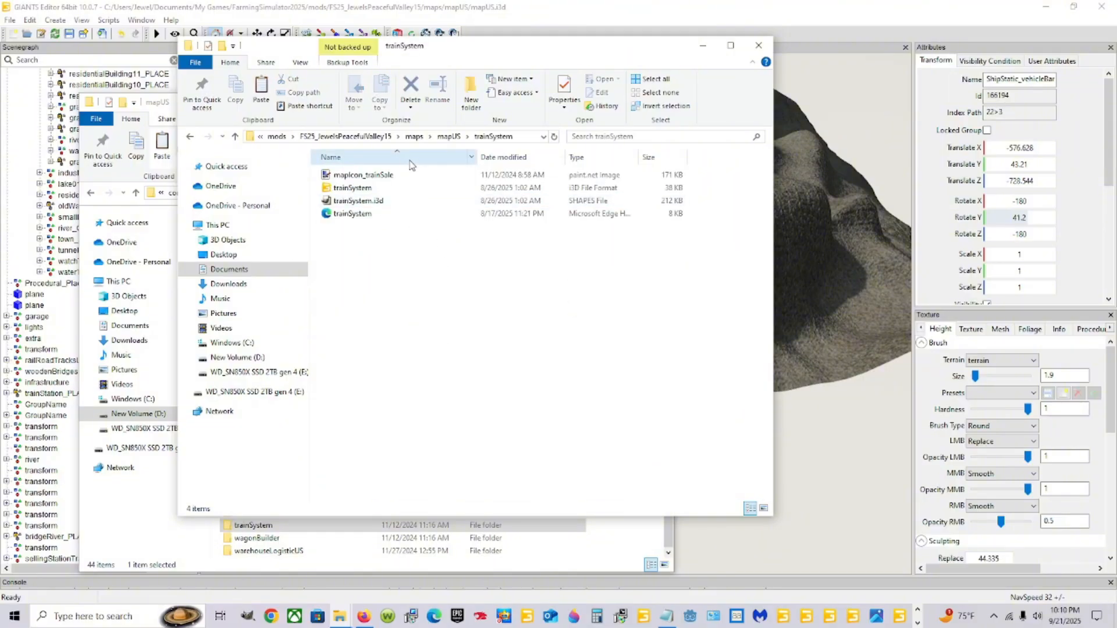
# Paste the copied trainSystem folder into the placeables folder of the map mod's maps > mapUS folder
pyautogui.click(449, 137)
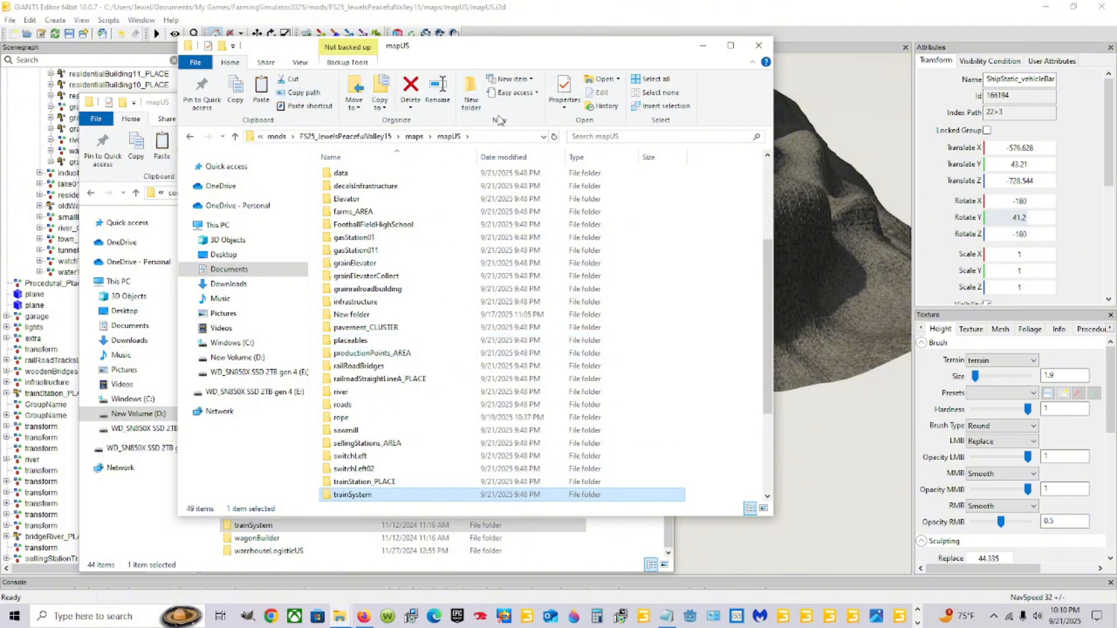
pyautogui.doubleClick(358, 342)
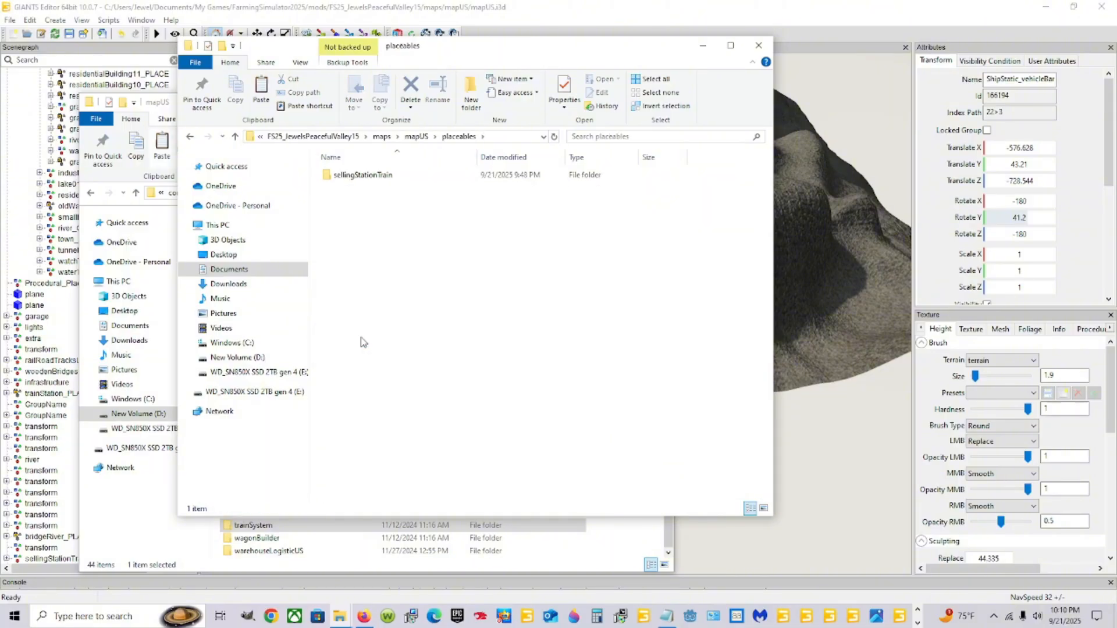
pyautogui.rightClick(415, 261)
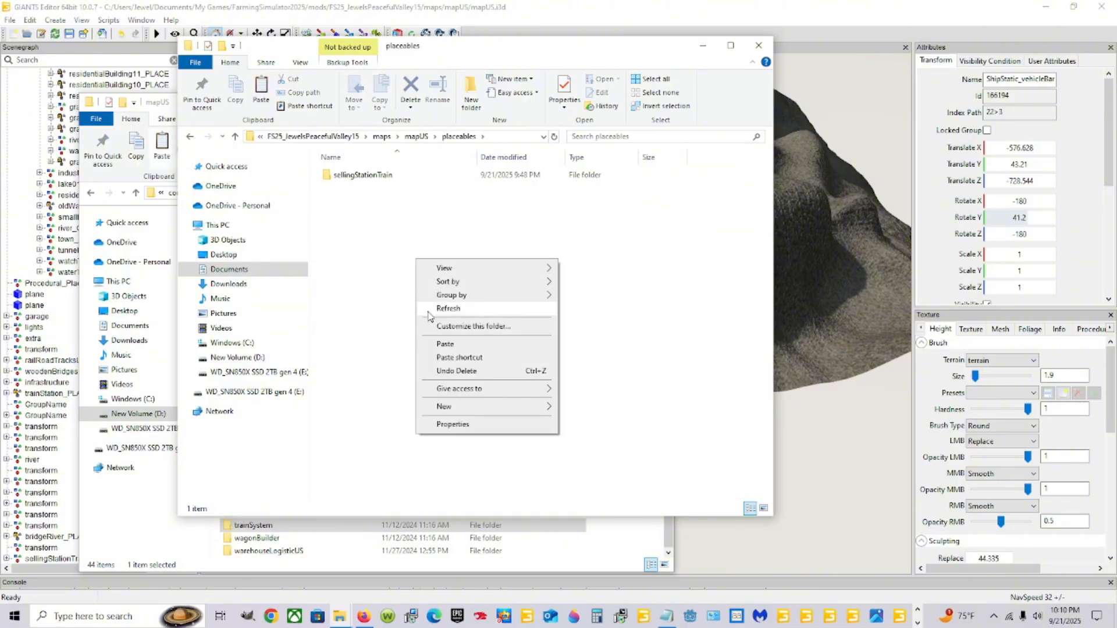
pyautogui.click(463, 349)
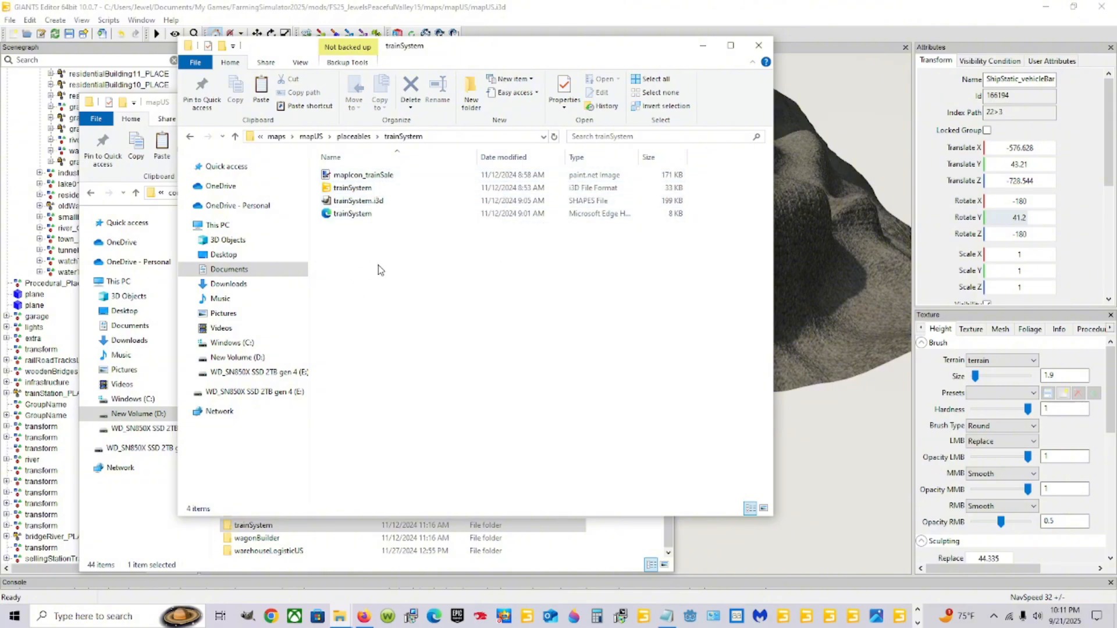
# Switch to GIANTS Editor, start a file import, and browse to Documents > My Games > FarmingSimulator2025 > mods
pyautogui.click(703, 47)
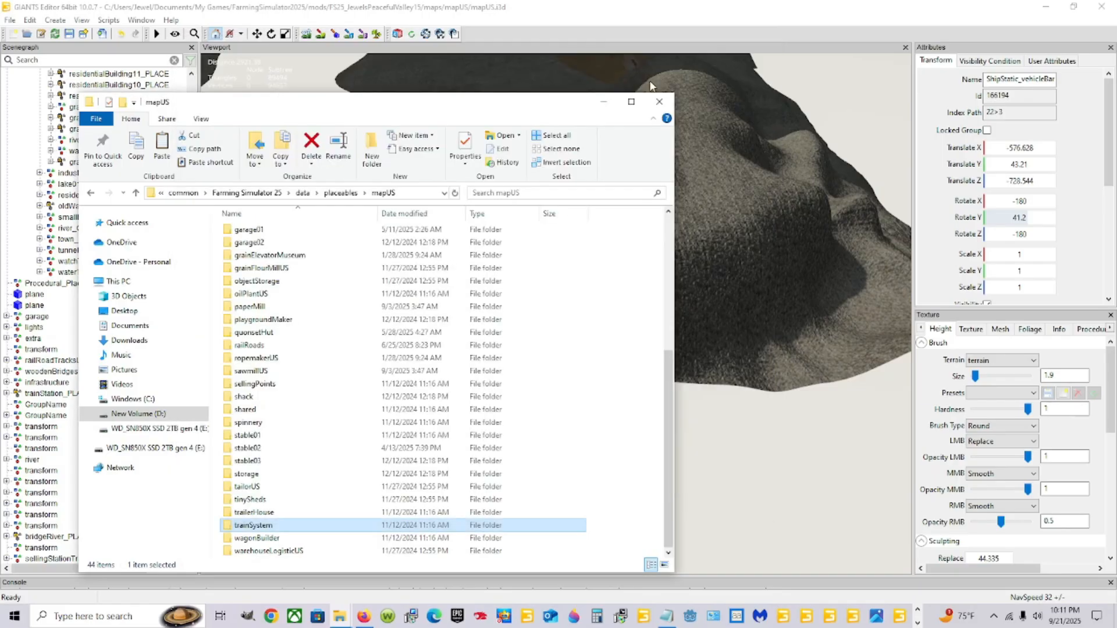
pyautogui.click(602, 112)
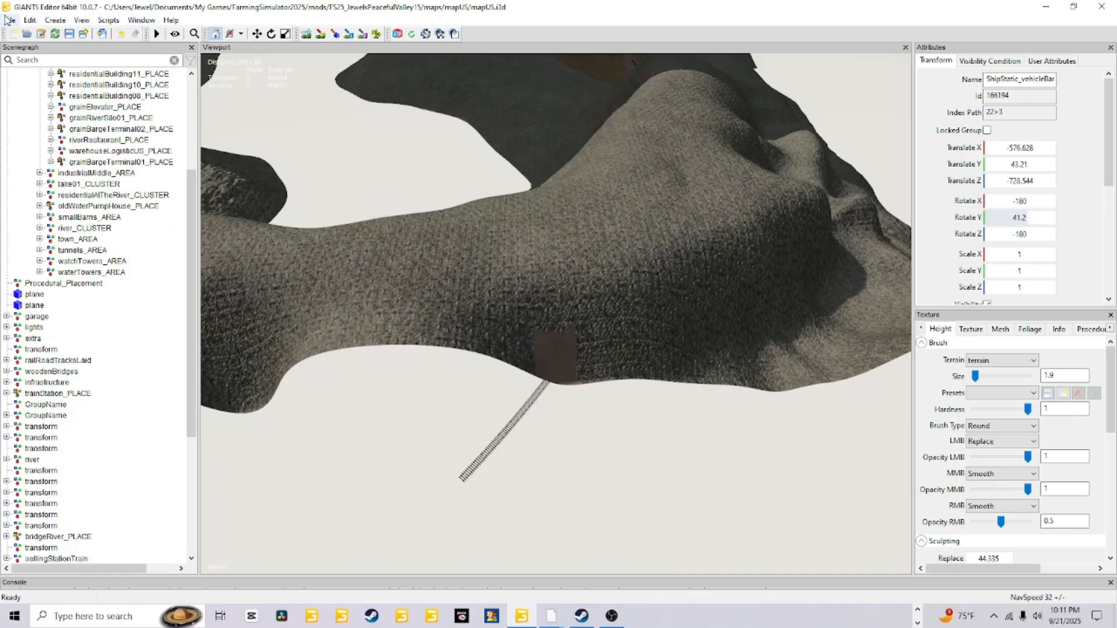
pyautogui.click(10, 20)
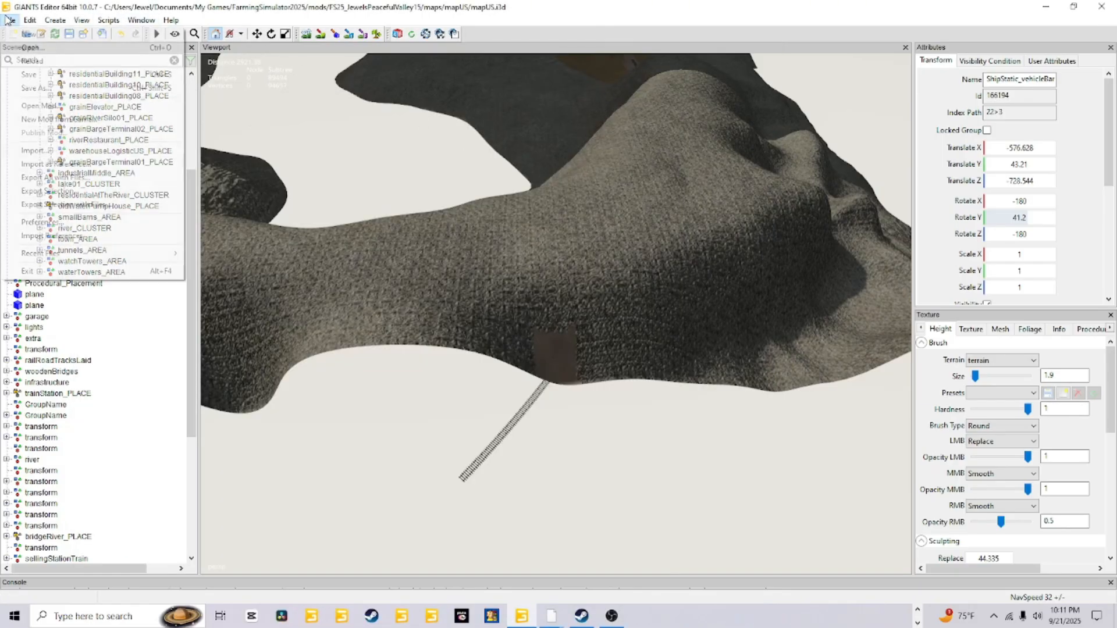
pyautogui.click(62, 151)
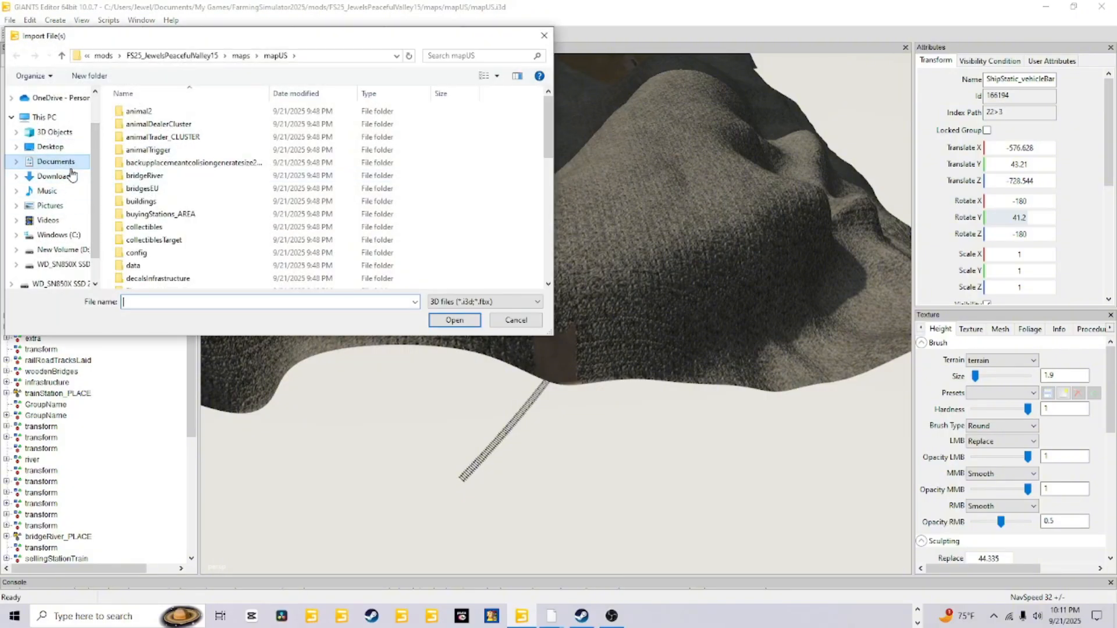
pyautogui.click(75, 164)
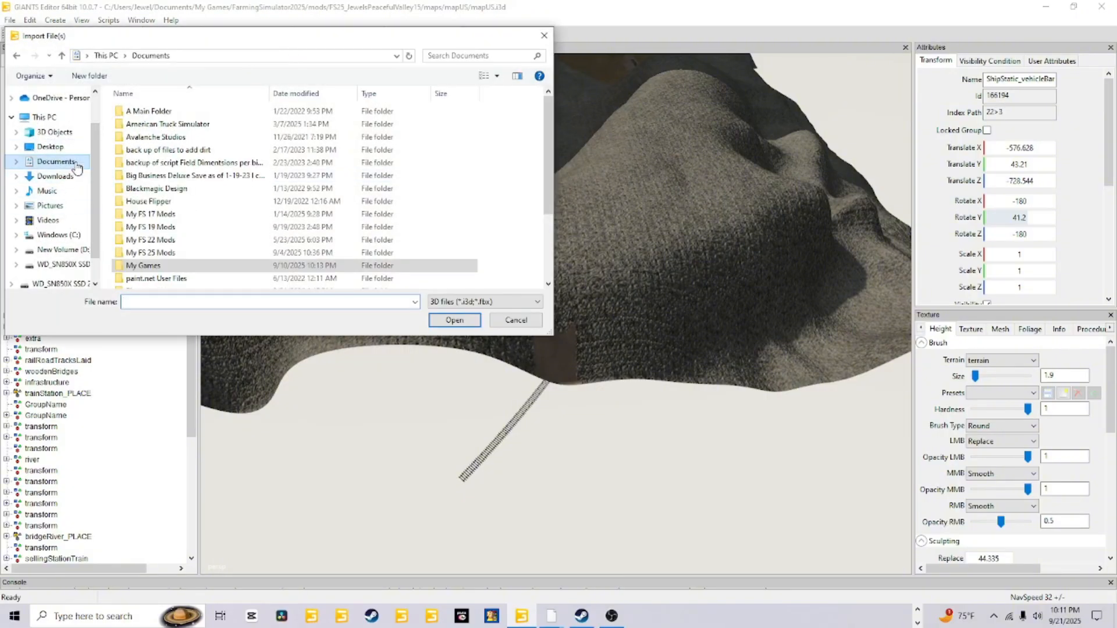
pyautogui.doubleClick(189, 266)
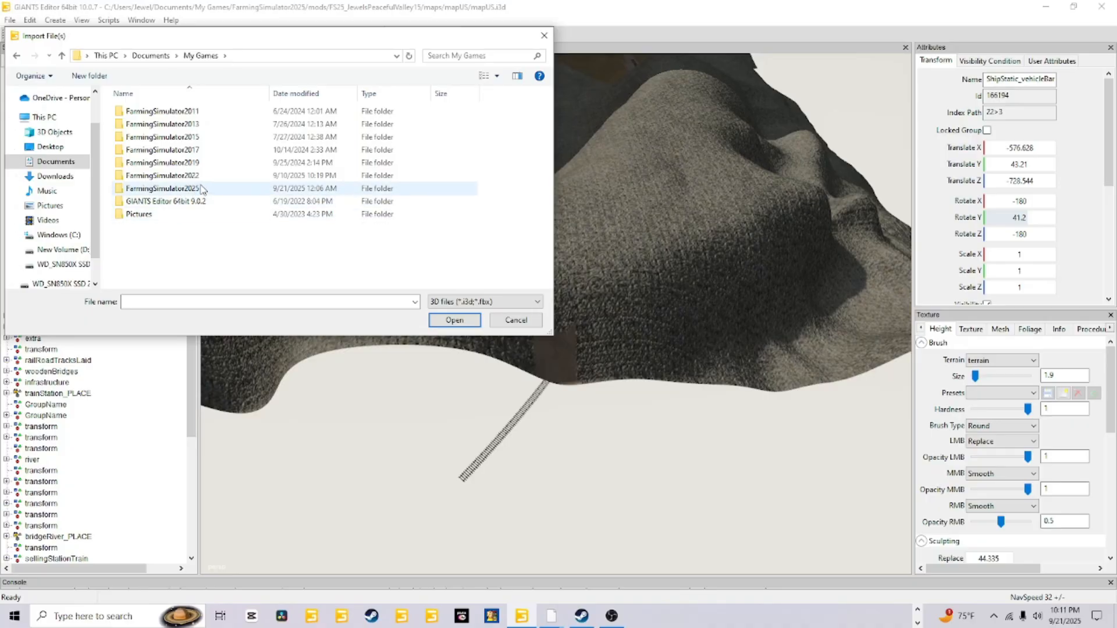
pyautogui.click(201, 189)
pyautogui.doubleClick(200, 189)
pyautogui.doubleClick(155, 227)
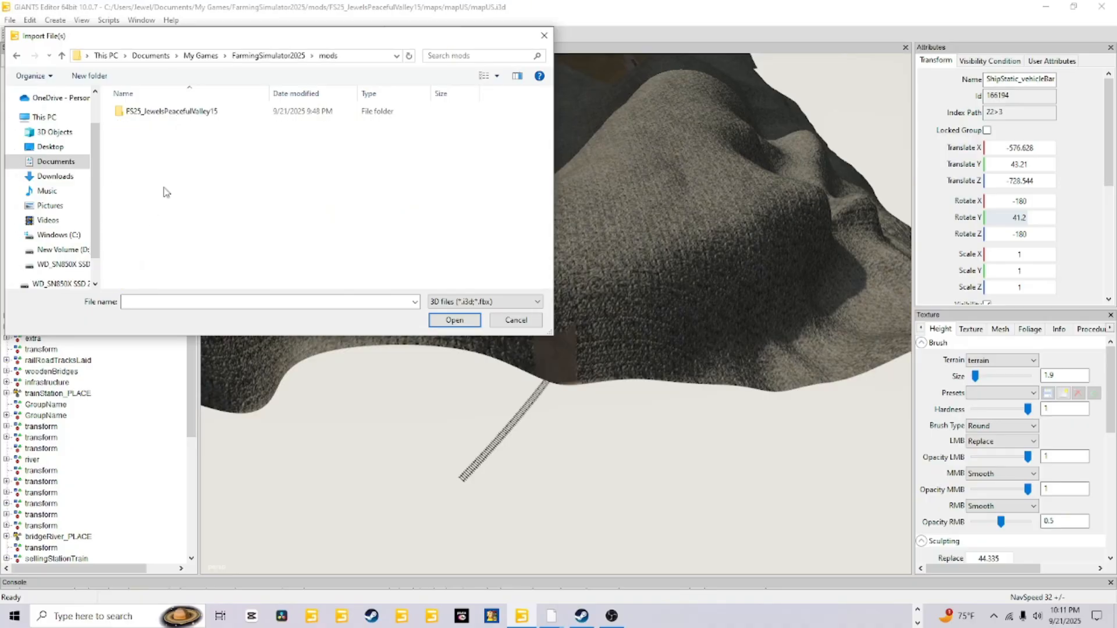
# Import the trainSystem i3d file from FS25_JewelsPeacefulValley15 > maps > mapUS > placeables > trainSystem
pyautogui.doubleClick(221, 111)
pyautogui.doubleClick(172, 154)
pyautogui.doubleClick(174, 113)
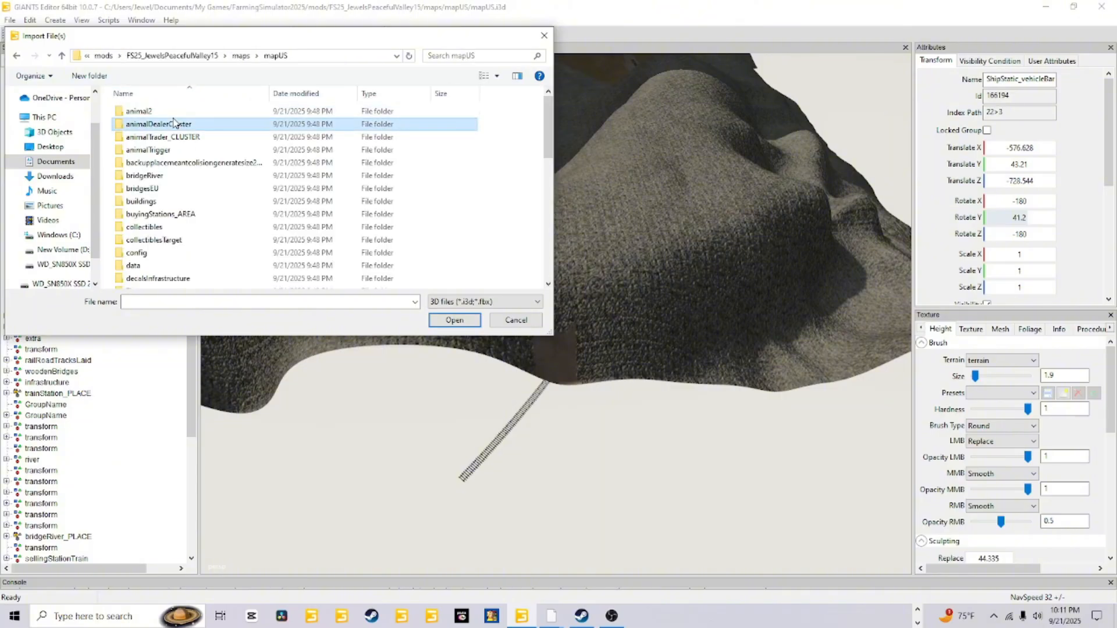
pyautogui.scroll(-9, 169, 226)
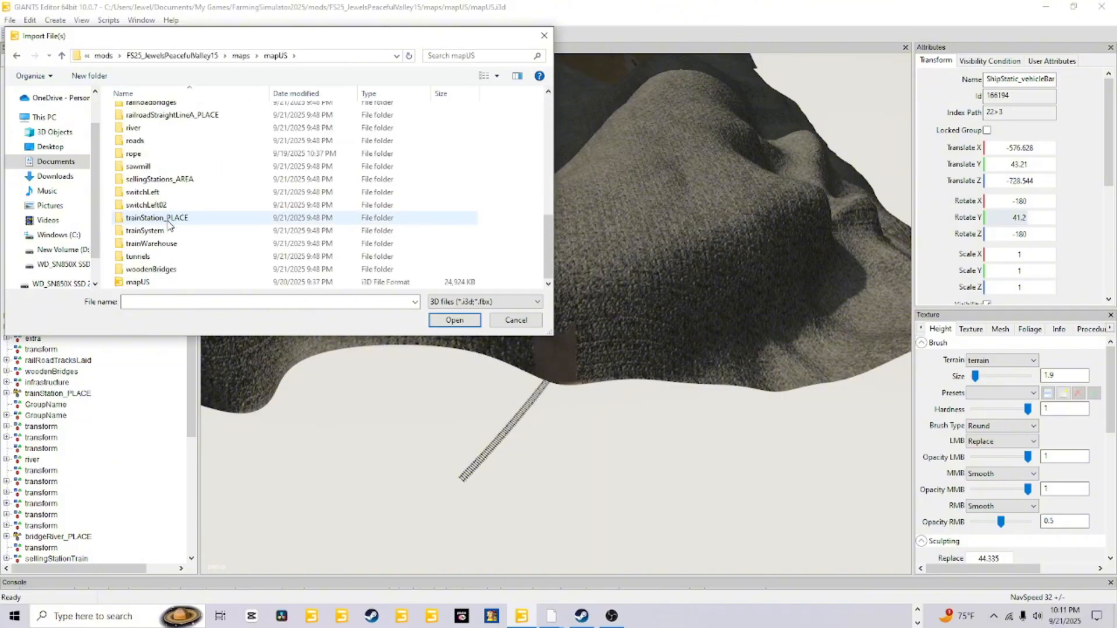
pyautogui.scroll(3, 168, 226)
pyautogui.doubleClick(154, 151)
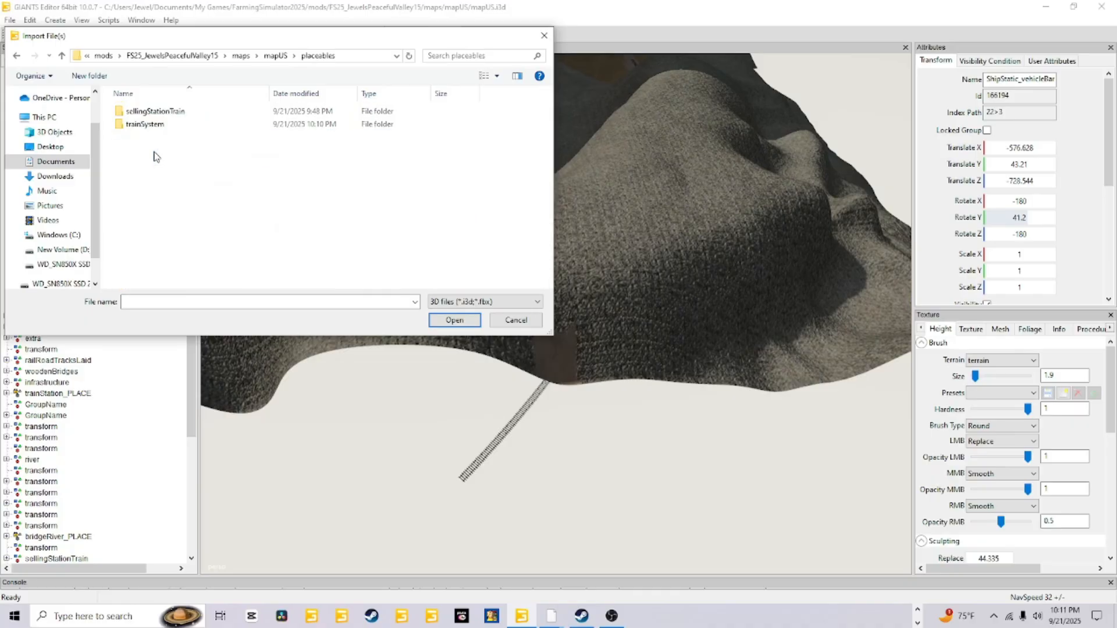
pyautogui.doubleClick(164, 124)
pyautogui.click(175, 113)
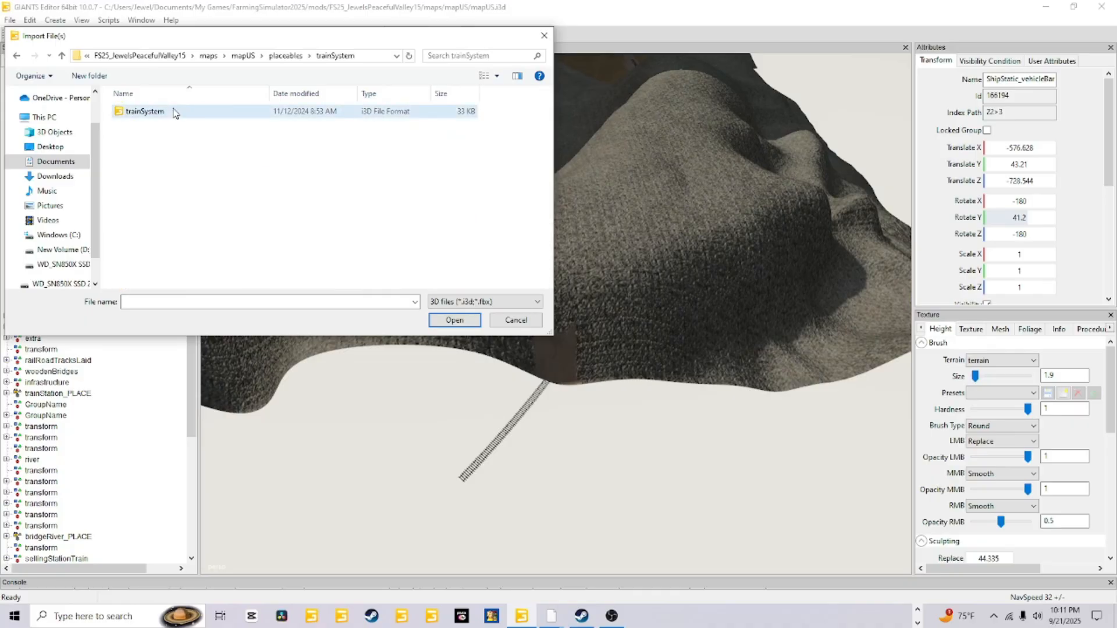
pyautogui.click(175, 113)
pyautogui.click(455, 320)
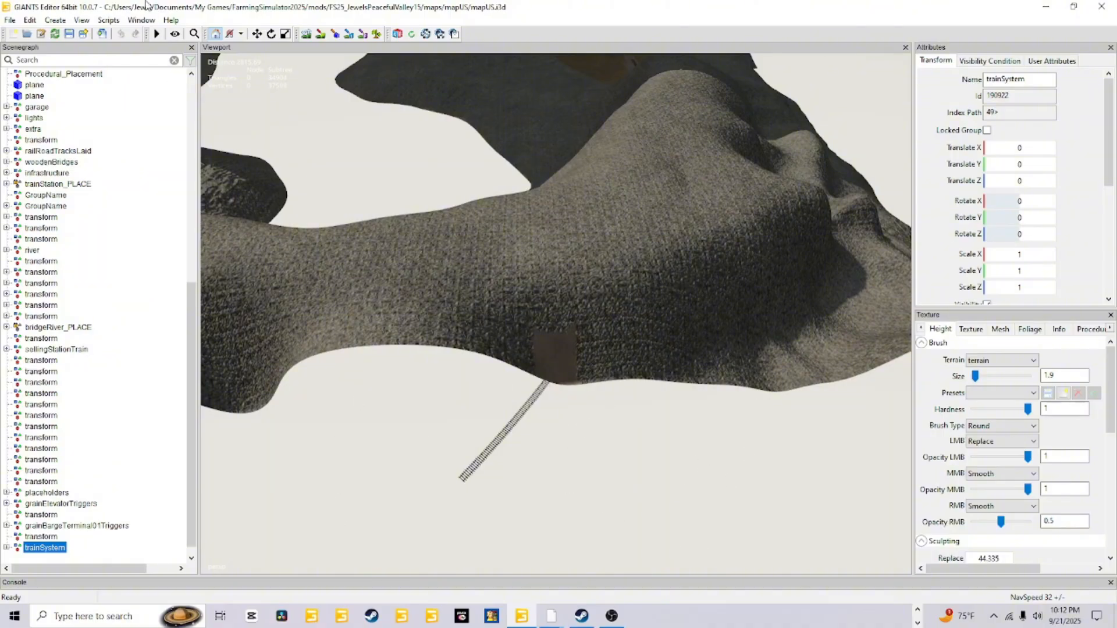
# Expand the imported trainSystem group in the scenegraph and look over its contents, including splineTrain
pyautogui.click(55, 21)
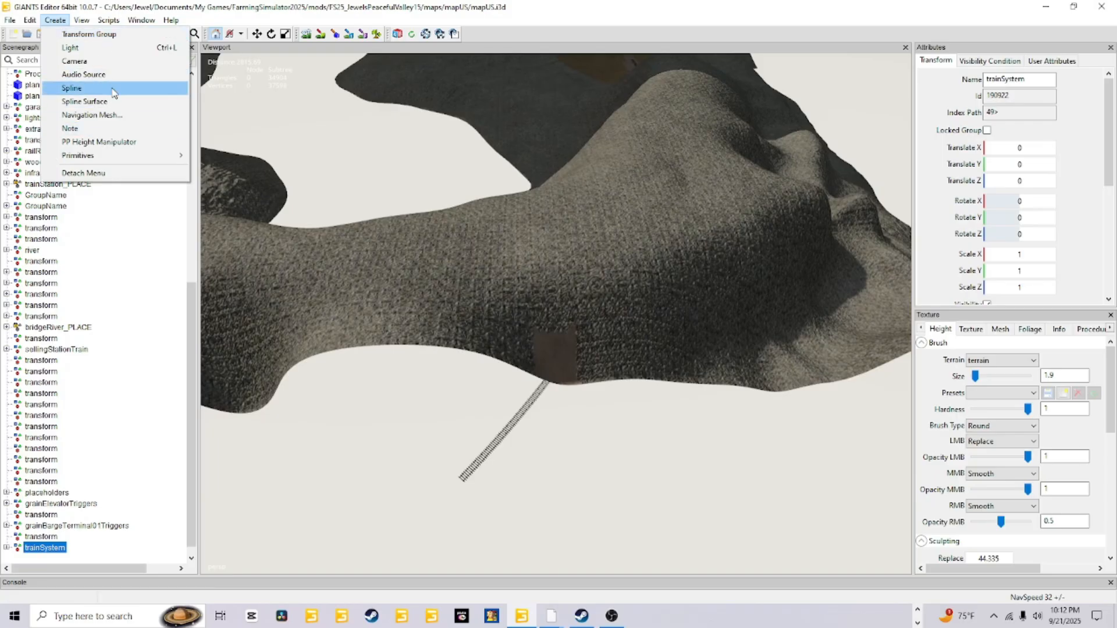
pyautogui.click(547, 8)
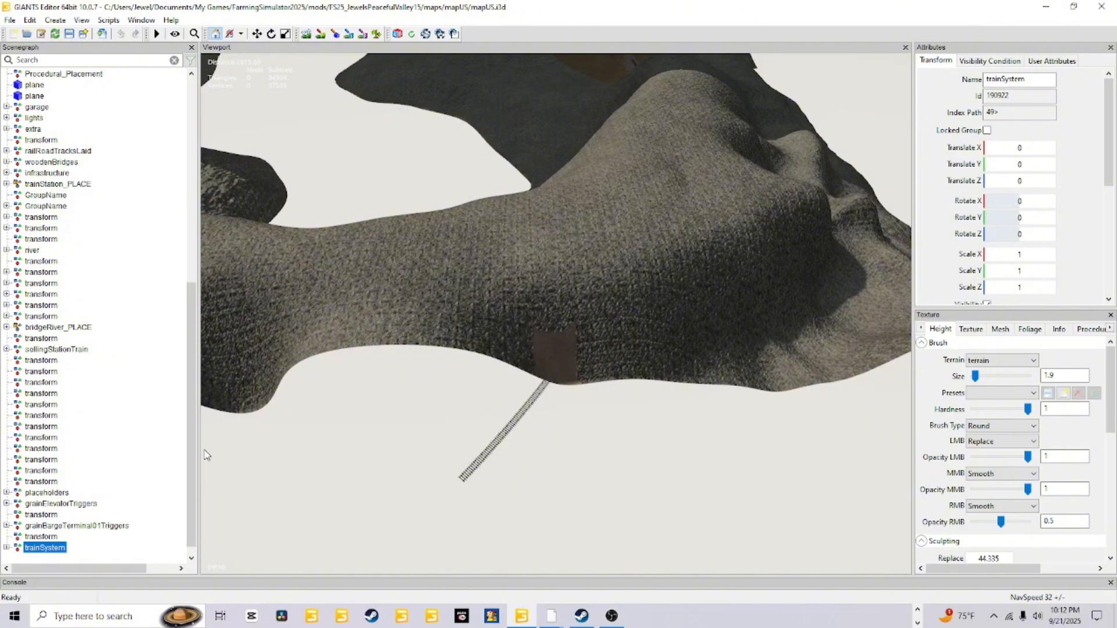
pyautogui.click(6, 548)
pyautogui.scroll(-3, 66, 523)
pyautogui.scroll(-2, 66, 522)
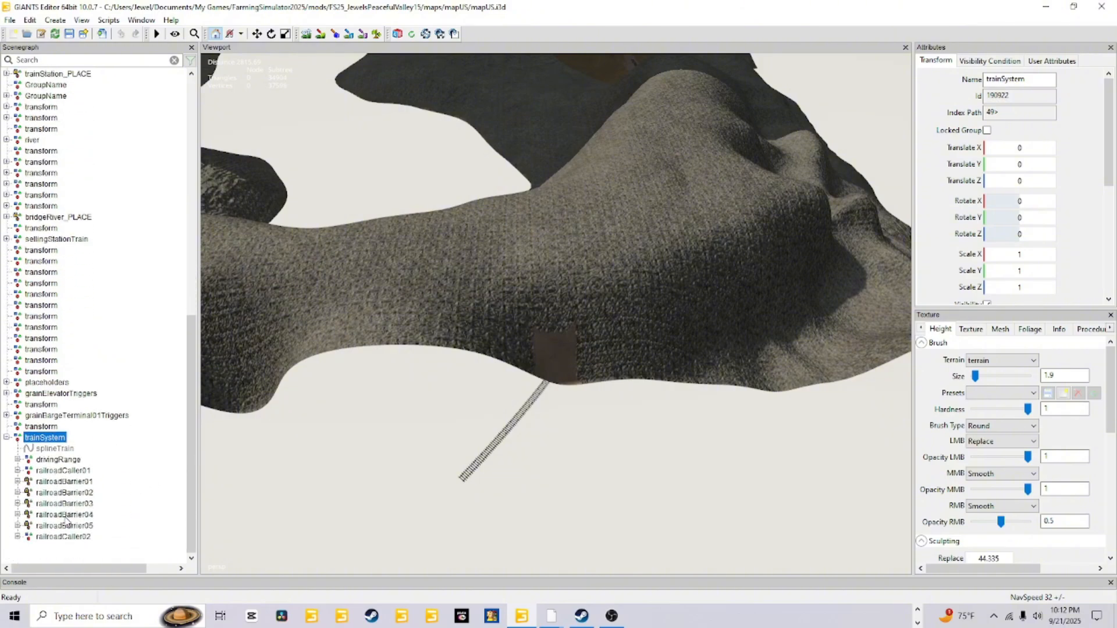
pyautogui.click(56, 449)
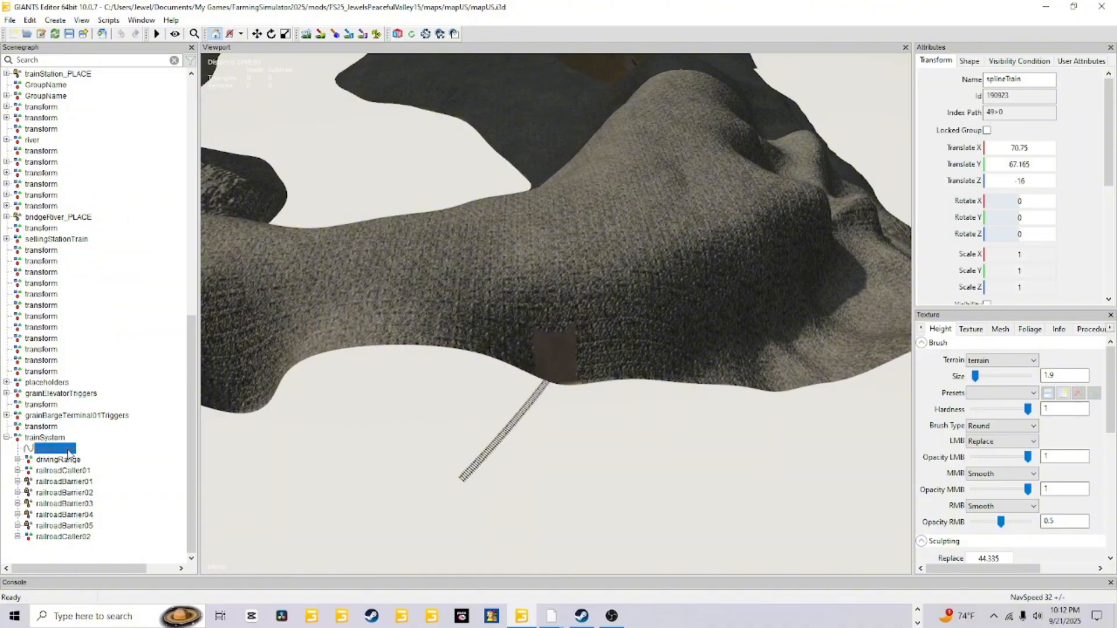
pyautogui.click(61, 439)
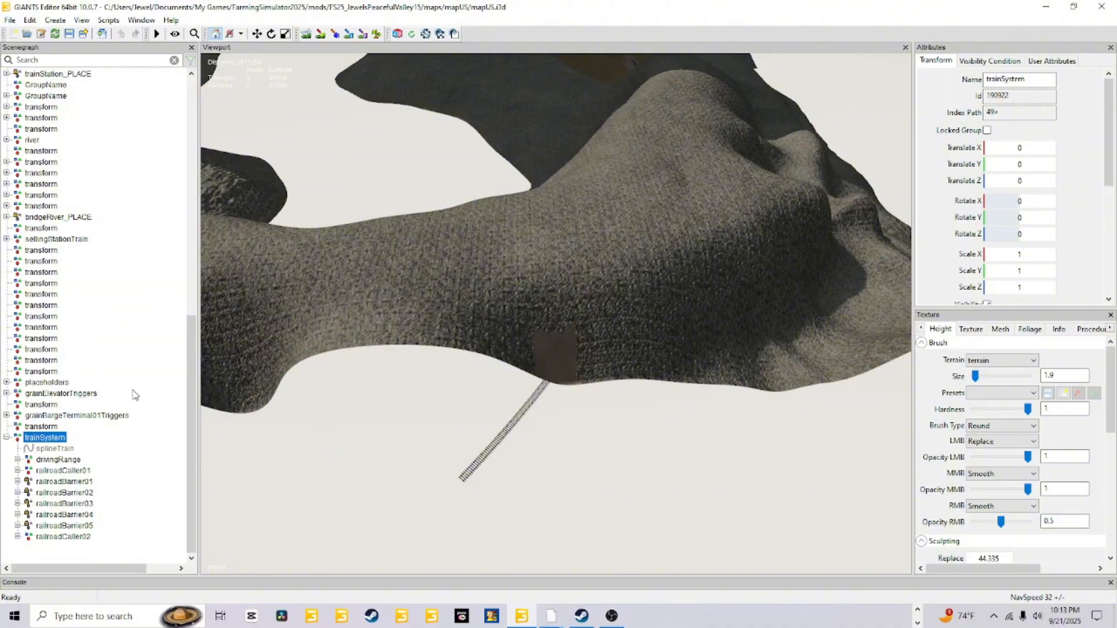
# Examine the placeholders group's name, its onCreate user attribute, and the attribute types that can be added
pyautogui.click(43, 384)
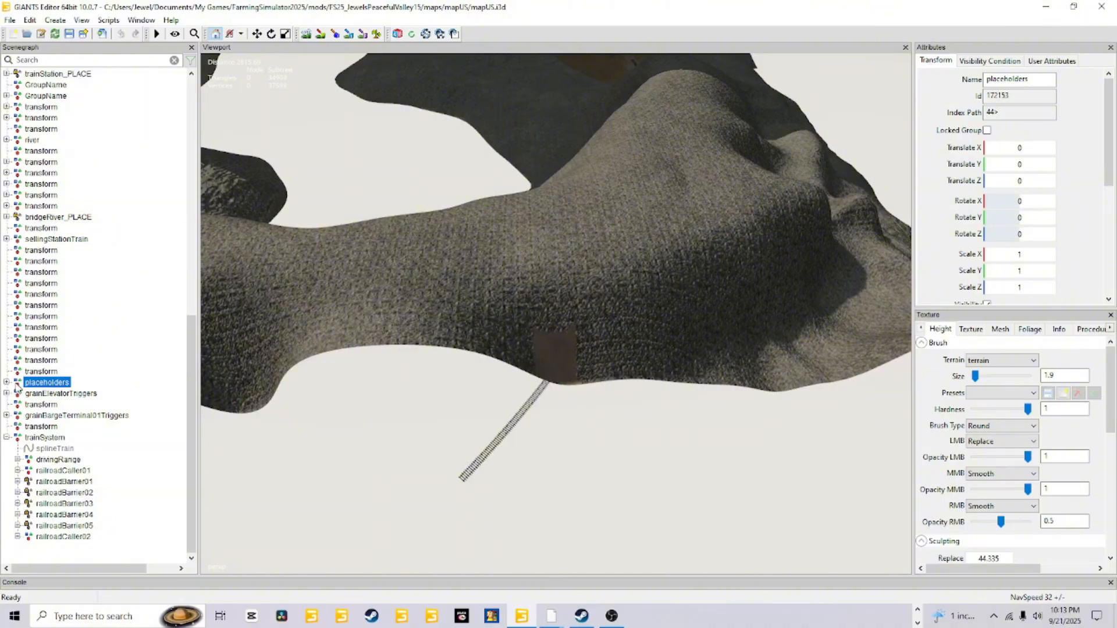
pyautogui.click(56, 20)
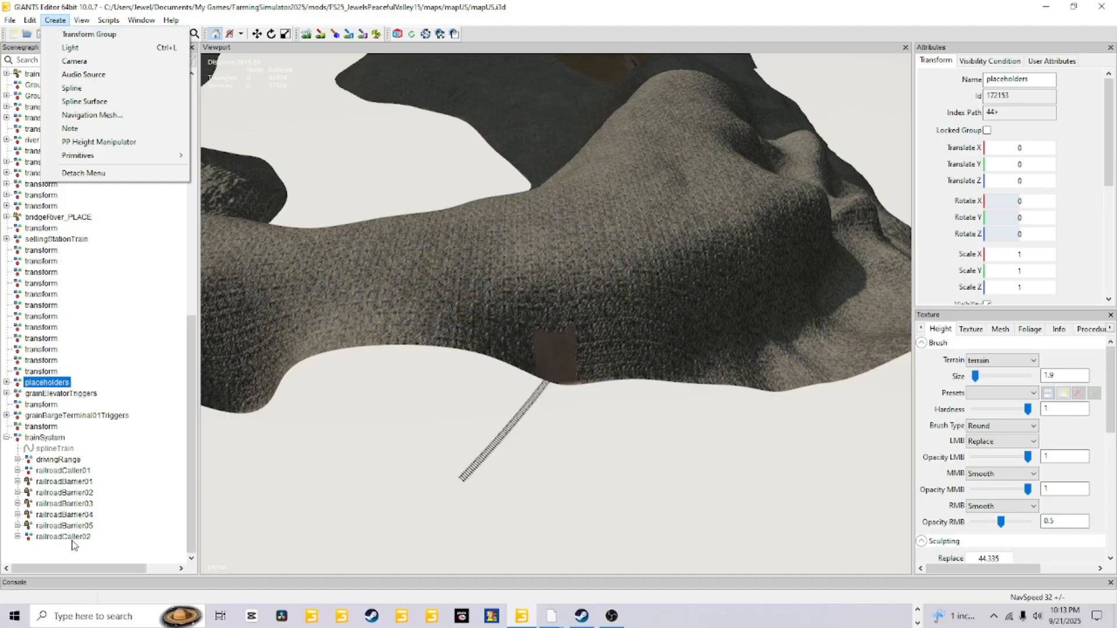
pyautogui.click(1029, 80)
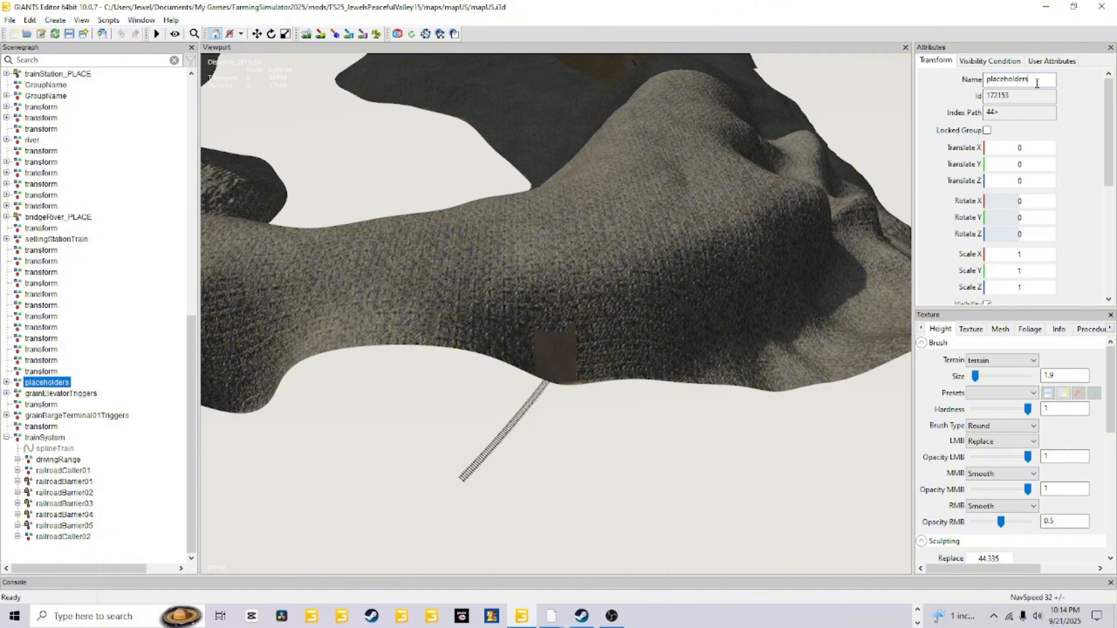
pyautogui.moveTo(1037, 82); pyautogui.dragTo(954, 87)
pyautogui.click(1052, 60)
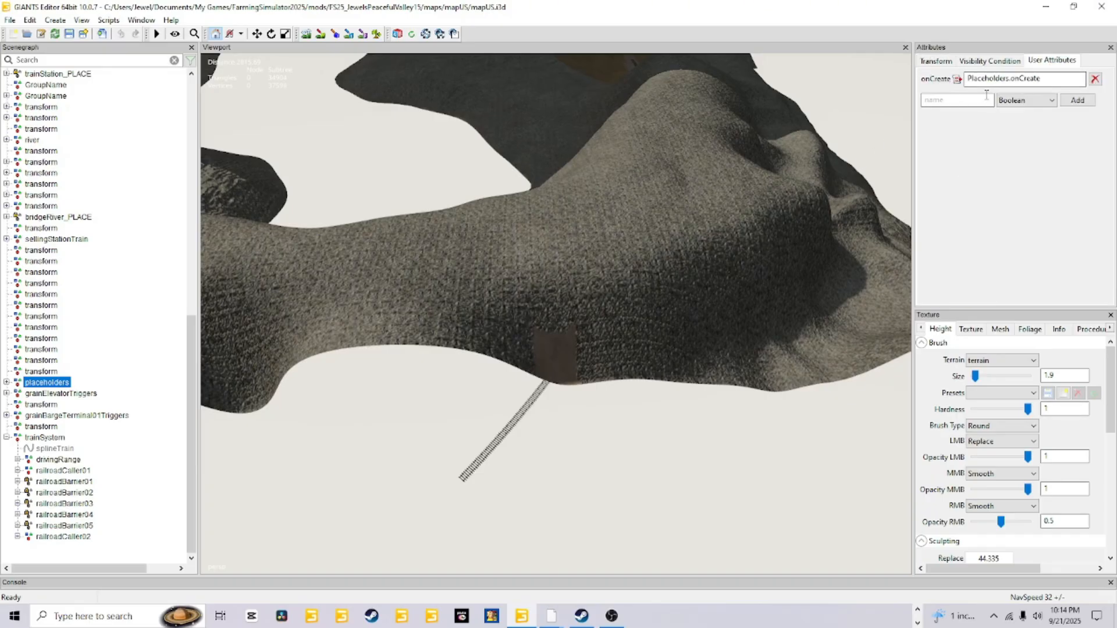
pyautogui.click(1050, 101)
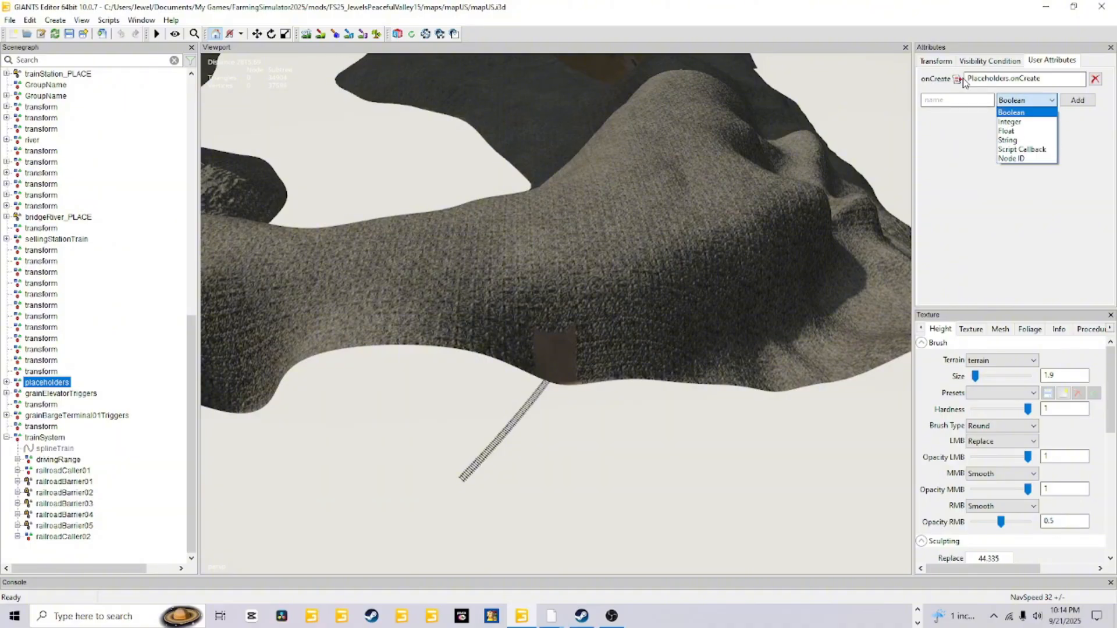
pyautogui.click(937, 99)
pyautogui.click(935, 100)
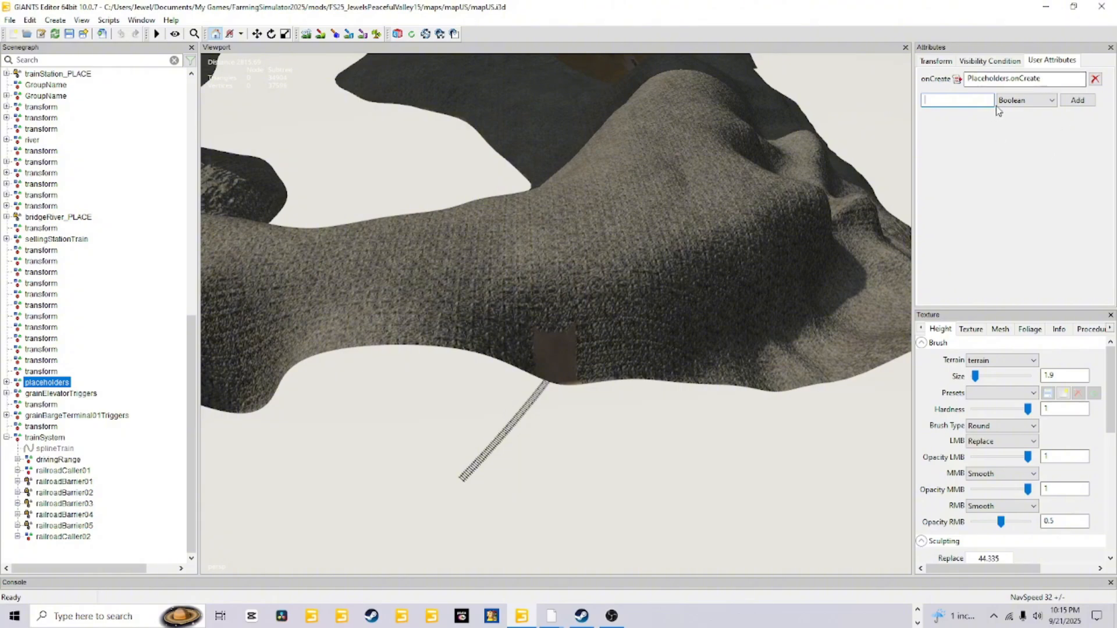
# Examine the railroad track that runs out past the terrain's edge, up to its open end
pyautogui.keyDown('alt'); pyautogui.moveTo(729, 345); pyautogui.dragTo(707, 319); pyautogui.keyUp('alt')
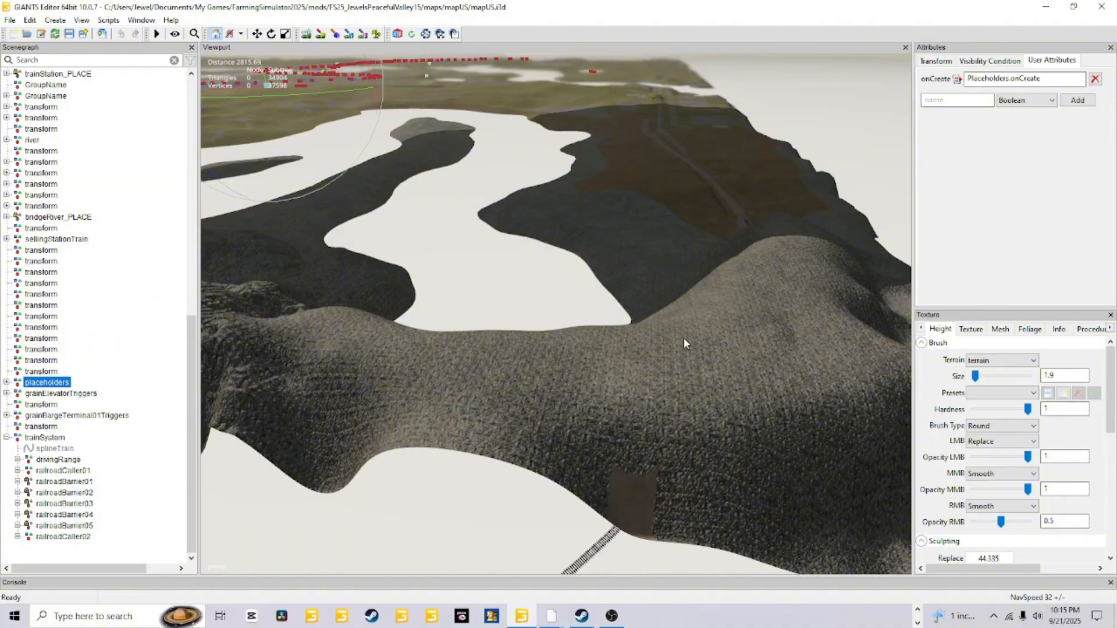
pyautogui.keyDown('alt'); pyautogui.moveTo(676, 344); pyautogui.dragTo(691, 317); pyautogui.keyUp('alt')
pyautogui.keyDown('alt'); pyautogui.moveTo(700, 276); pyautogui.dragTo(841, 297); pyautogui.keyUp('alt')
pyautogui.keyDown('alt'); pyautogui.moveTo(844, 198); pyautogui.dragTo(591, 382); pyautogui.keyUp('alt')
pyautogui.keyDown('alt'); pyautogui.moveTo(703, 364); pyautogui.dragTo(387, 307); pyautogui.keyUp('alt')
pyautogui.keyDown('alt'); pyautogui.moveTo(455, 362); pyautogui.dragTo(649, 292); pyautogui.keyUp('alt')
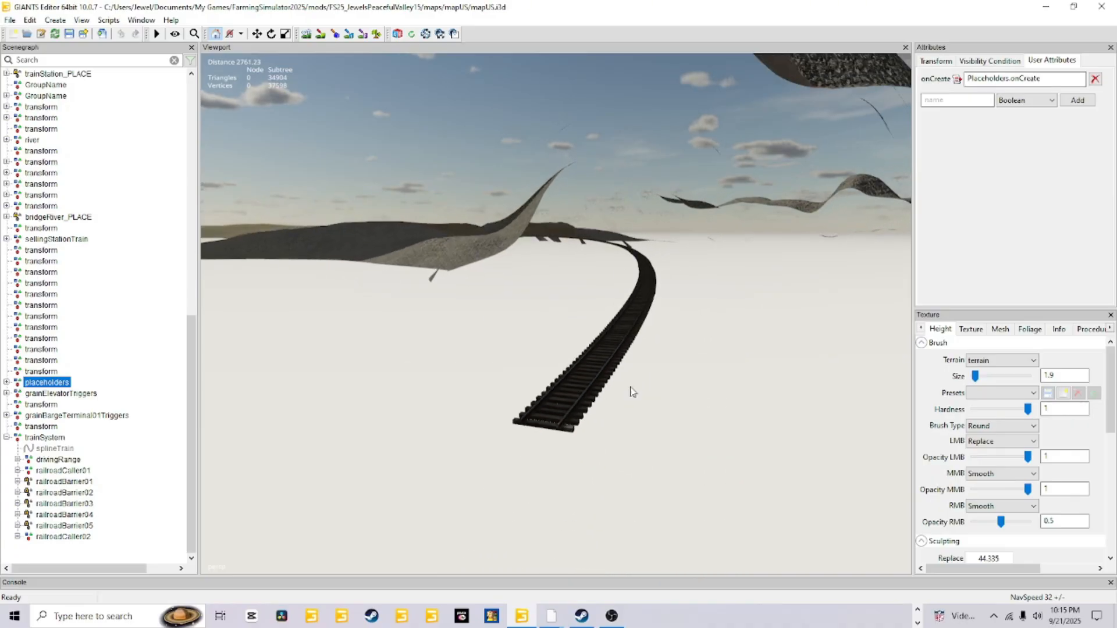
pyautogui.keyDown('alt'); pyautogui.moveTo(633, 391); pyautogui.dragTo(654, 357); pyautogui.keyUp('alt')
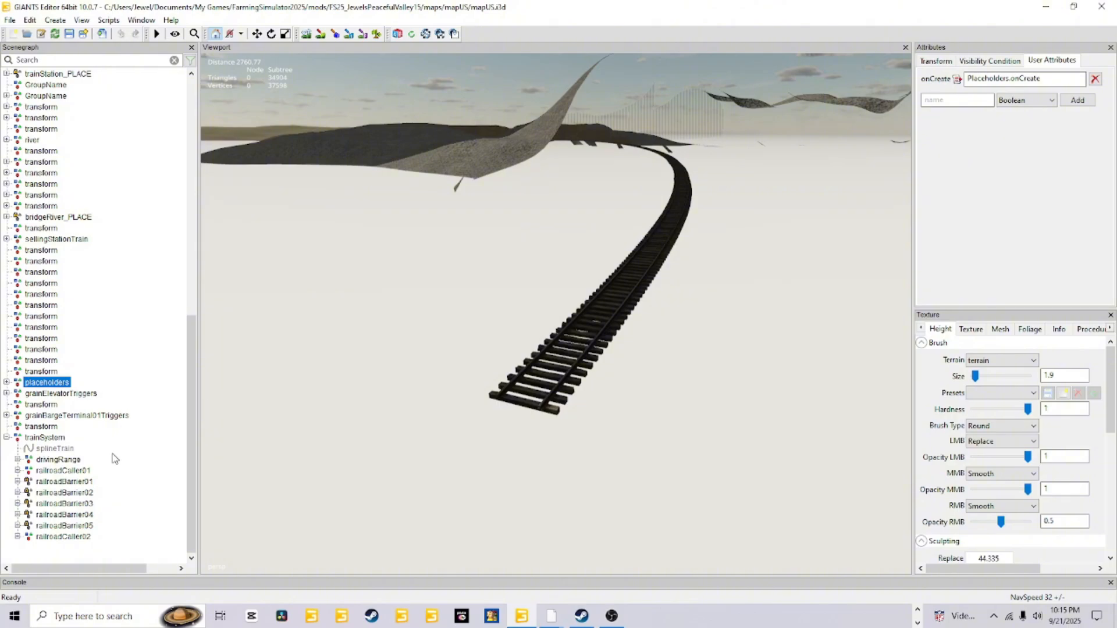
# Expand the placeholders group, check the user attributes of its existing trainSystem, and turn off that trainSystem's visibility
pyautogui.click(7, 382)
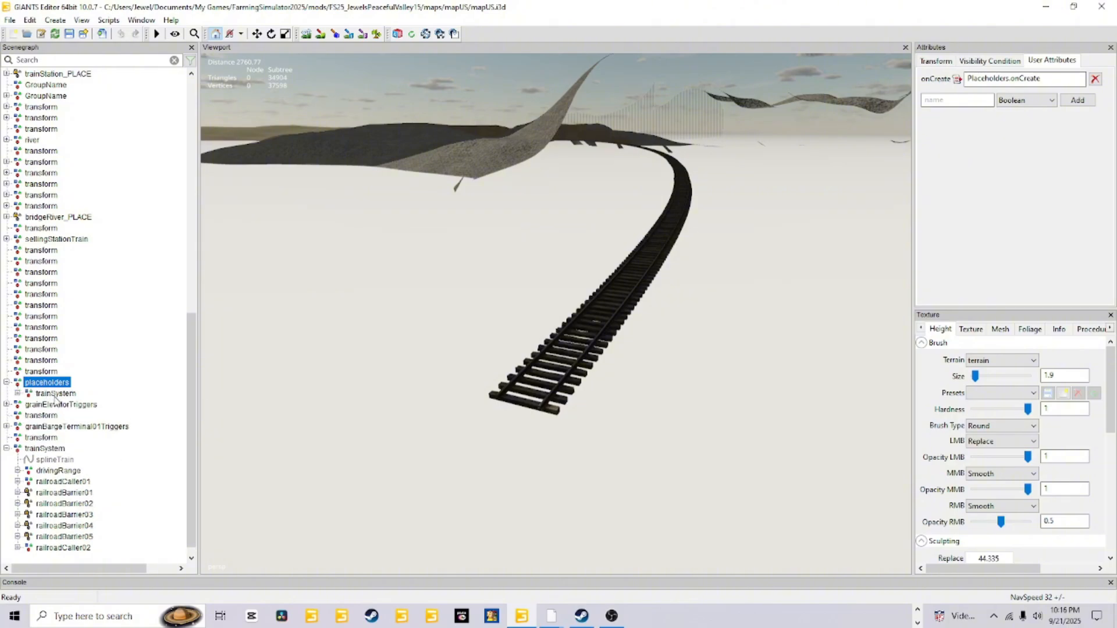
pyautogui.click(55, 394)
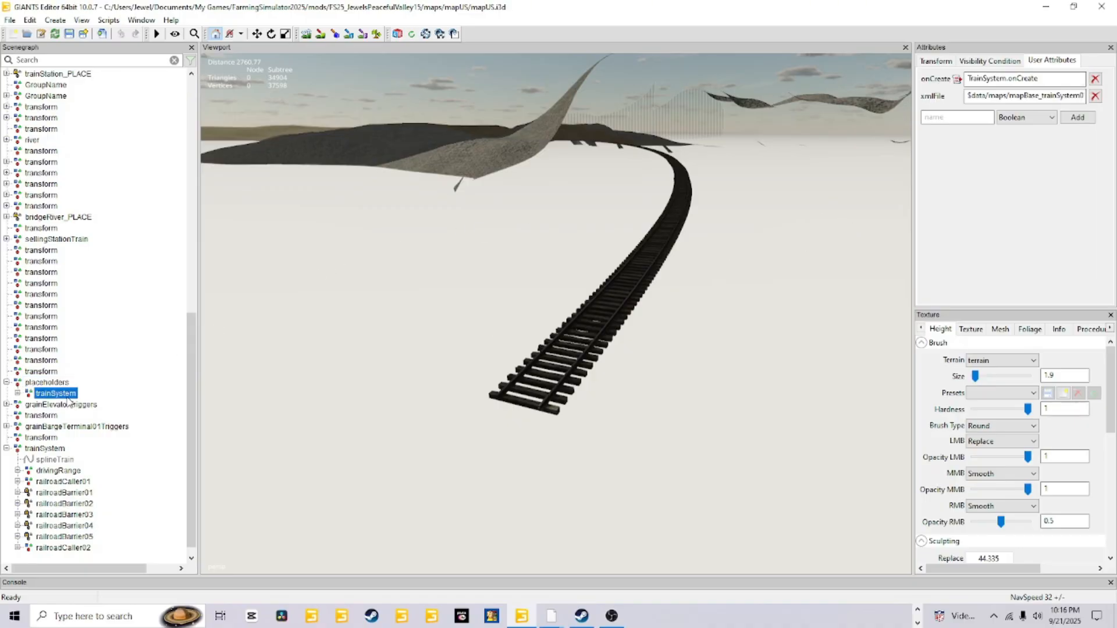
pyautogui.click(937, 61)
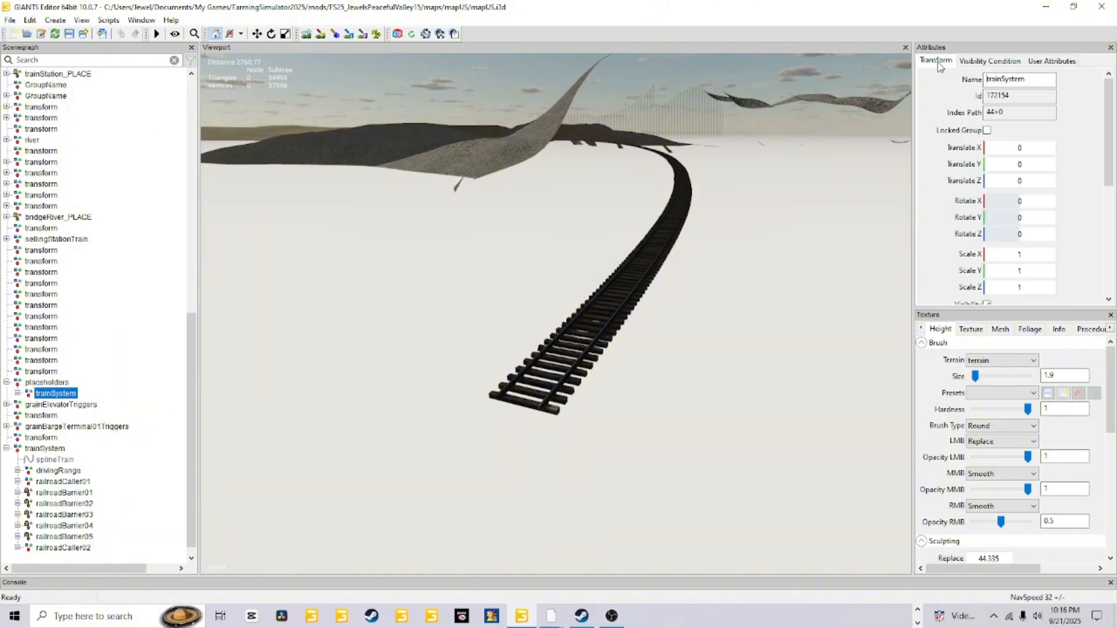
pyautogui.scroll(-3, 931, 217)
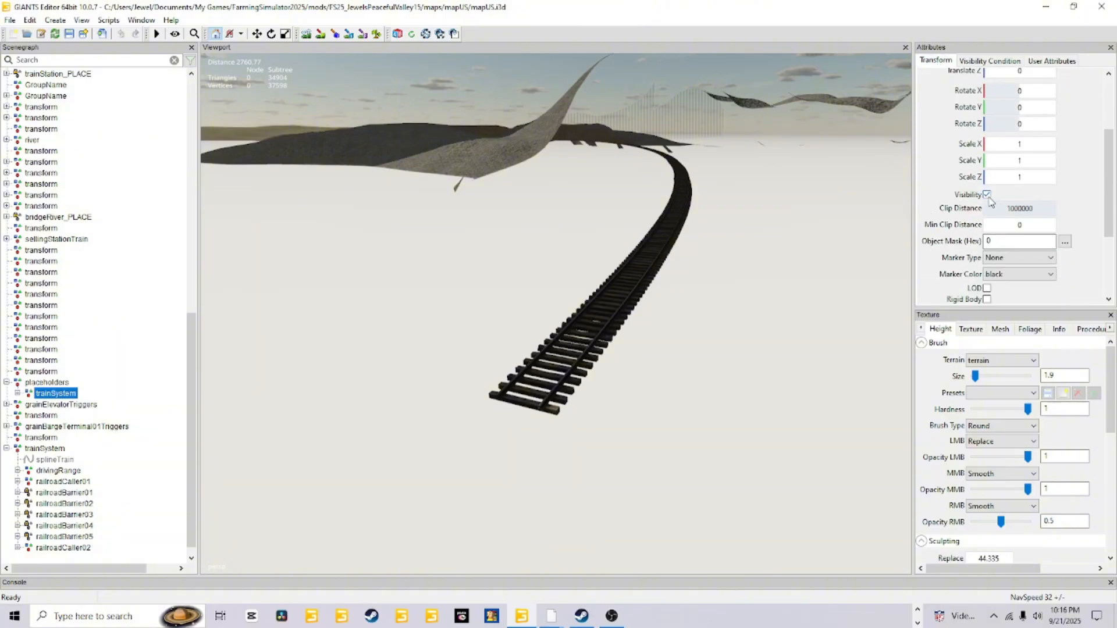
pyautogui.click(987, 196)
pyautogui.scroll(-1, 56, 410)
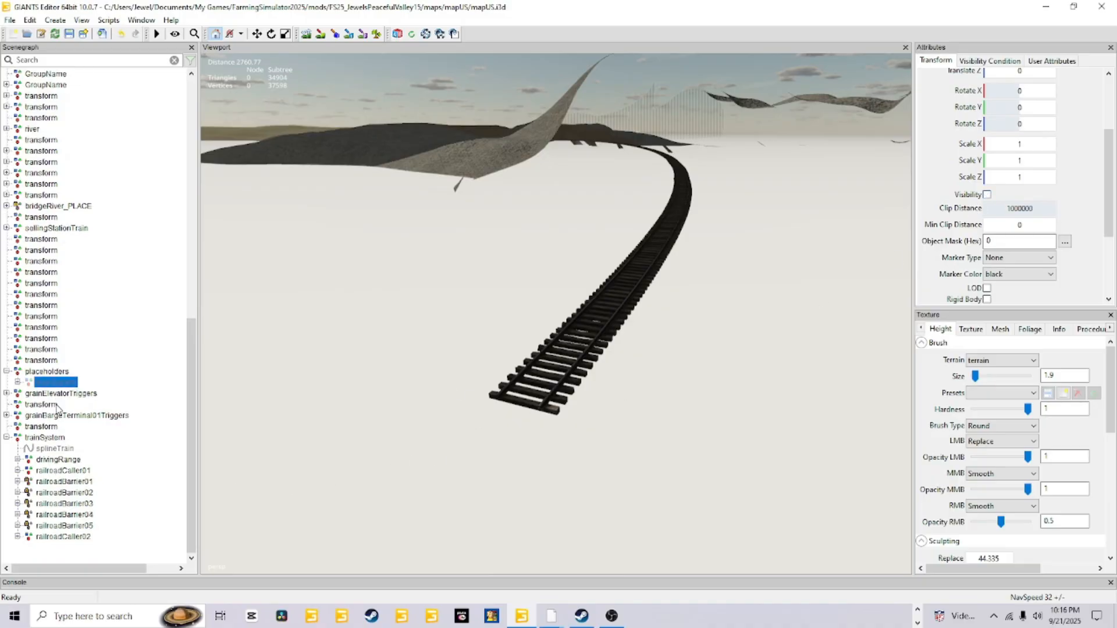
# Move the imported trainSystem group into the placeholders group
pyautogui.click(55, 439)
pyautogui.hotkey('ctrl', 'x')
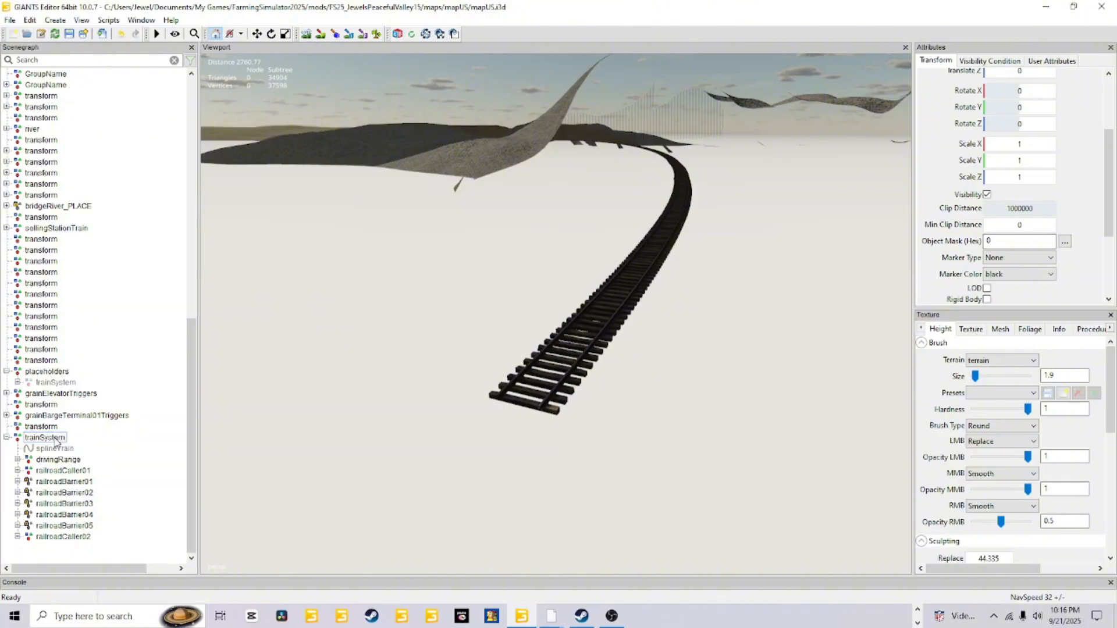
pyautogui.click(52, 372)
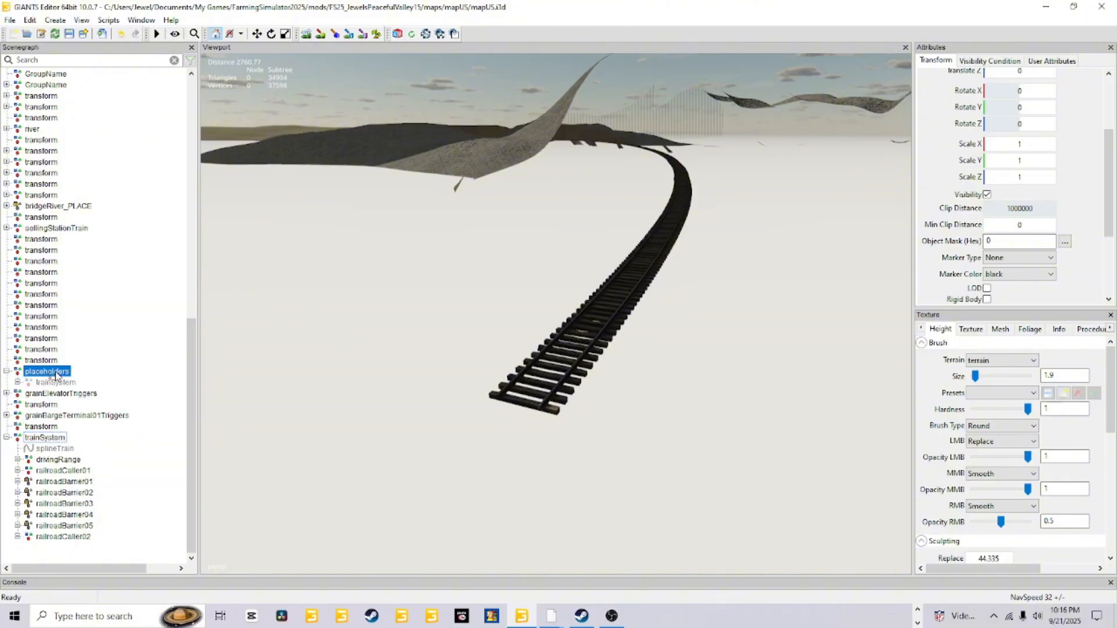
pyautogui.hotkey('ctrl', 'v')
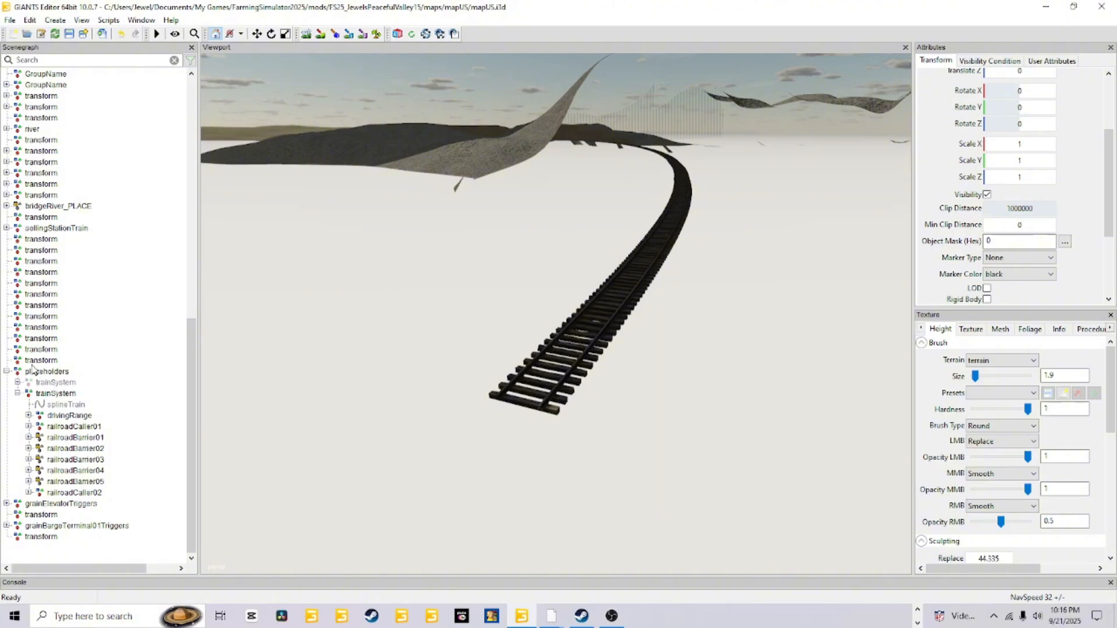
# Make splineTrain in the moved trainSystem visible and place its start point between the rails at the track's open end
pyautogui.click(64, 406)
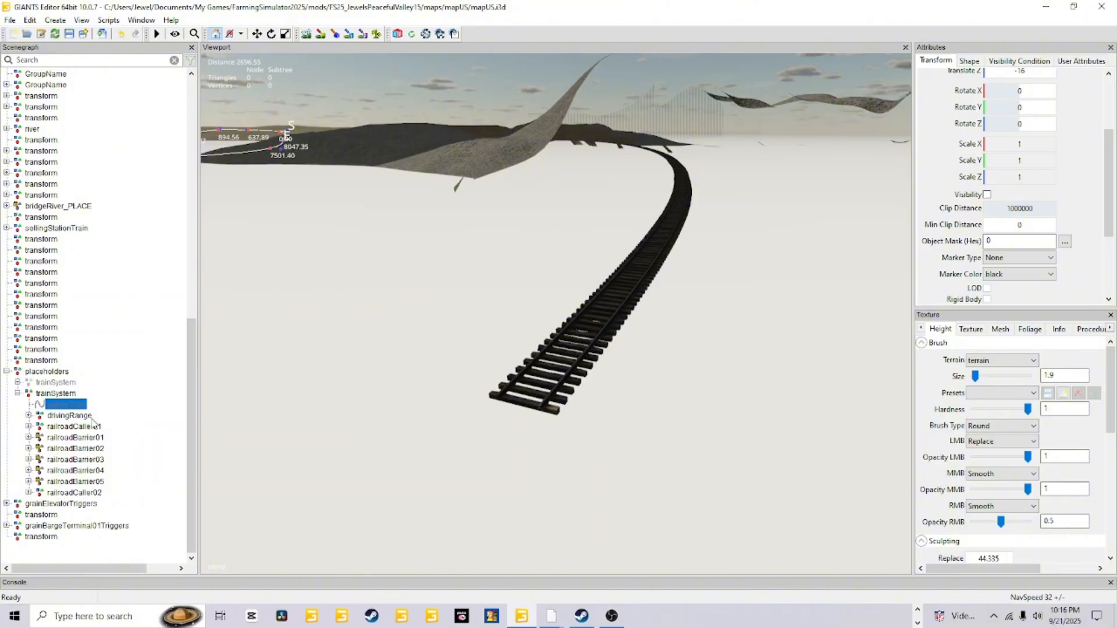
pyautogui.click(987, 194)
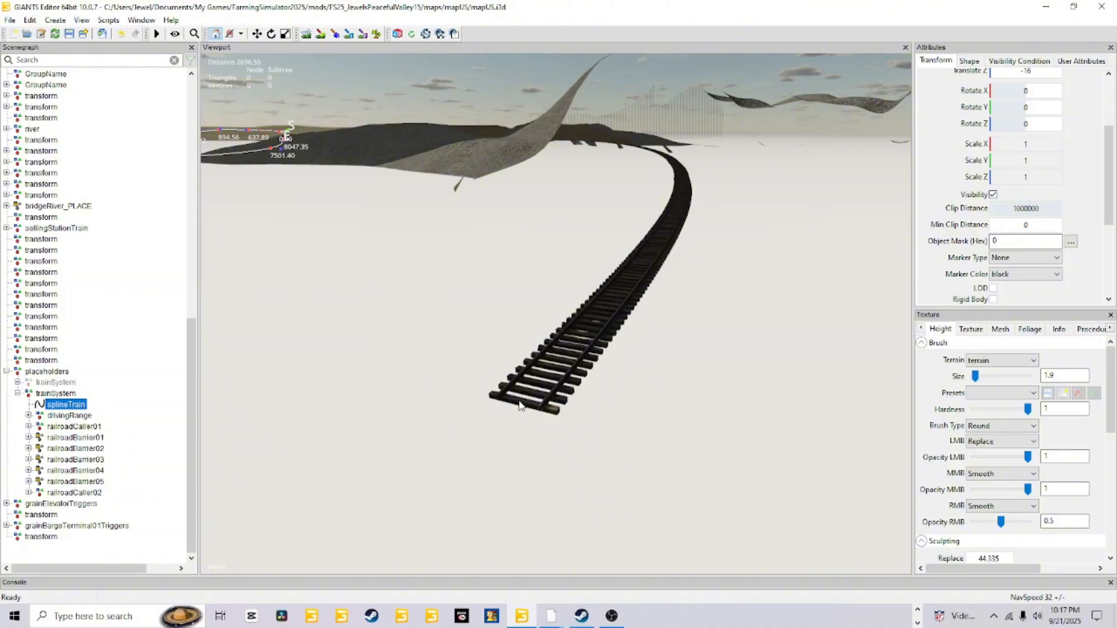
pyautogui.hotkey('ctrl', 'b')
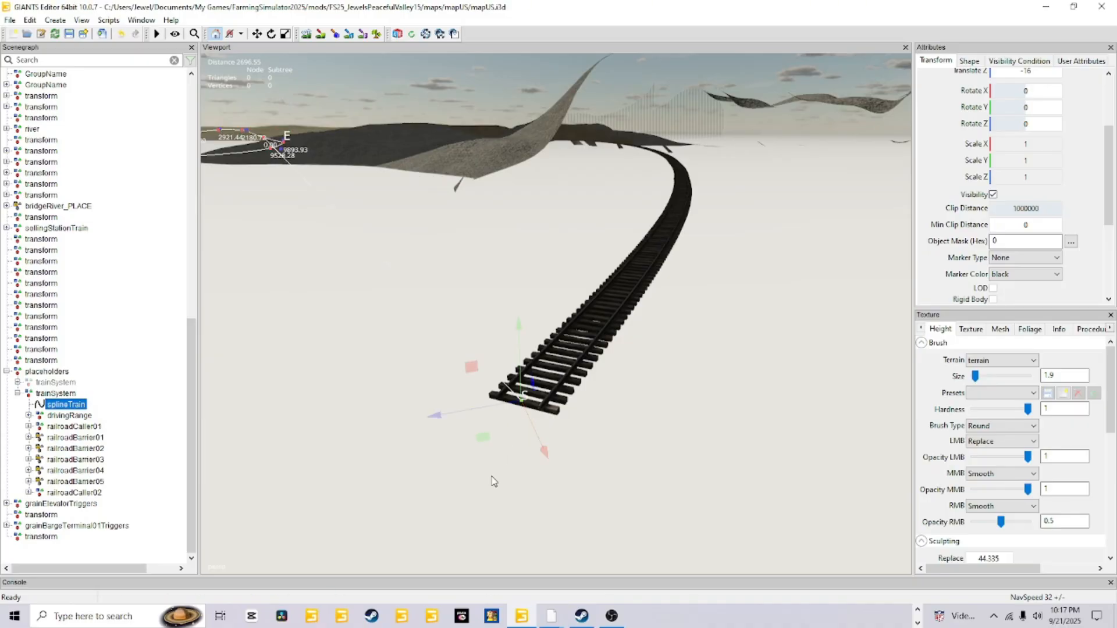
pyautogui.keyDown('alt'); pyautogui.moveTo(504, 465); pyautogui.dragTo(540, 393); pyautogui.keyUp('alt')
pyautogui.scroll(3, 471, 484)
pyautogui.scroll(-2, 556, 439)
pyautogui.scroll(3, 538, 492)
pyautogui.scroll(-4, 549, 433)
pyautogui.scroll(3, 550, 451)
pyautogui.scroll(3, 493, 427)
pyautogui.keyDown('alt'); pyautogui.moveTo(494, 424); pyautogui.dragTo(462, 433); pyautogui.keyUp('alt')
pyautogui.scroll(5, 474, 426)
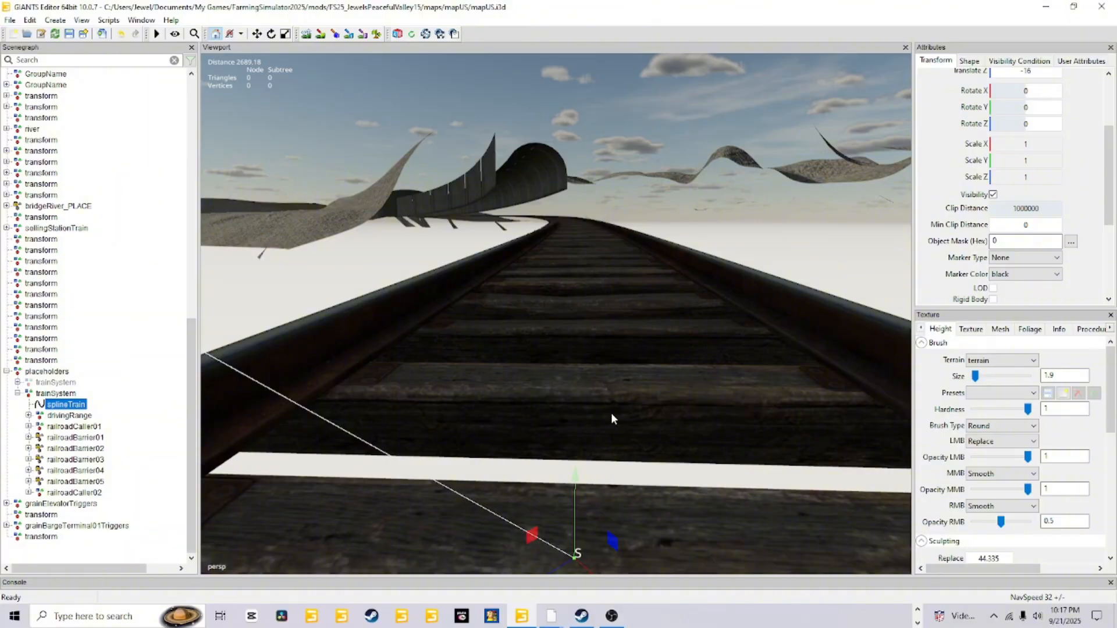
pyautogui.keyDown('alt'); pyautogui.moveTo(611, 413); pyautogui.dragTo(626, 446); pyautogui.keyUp('alt')
pyautogui.scroll(-4, 648, 374)
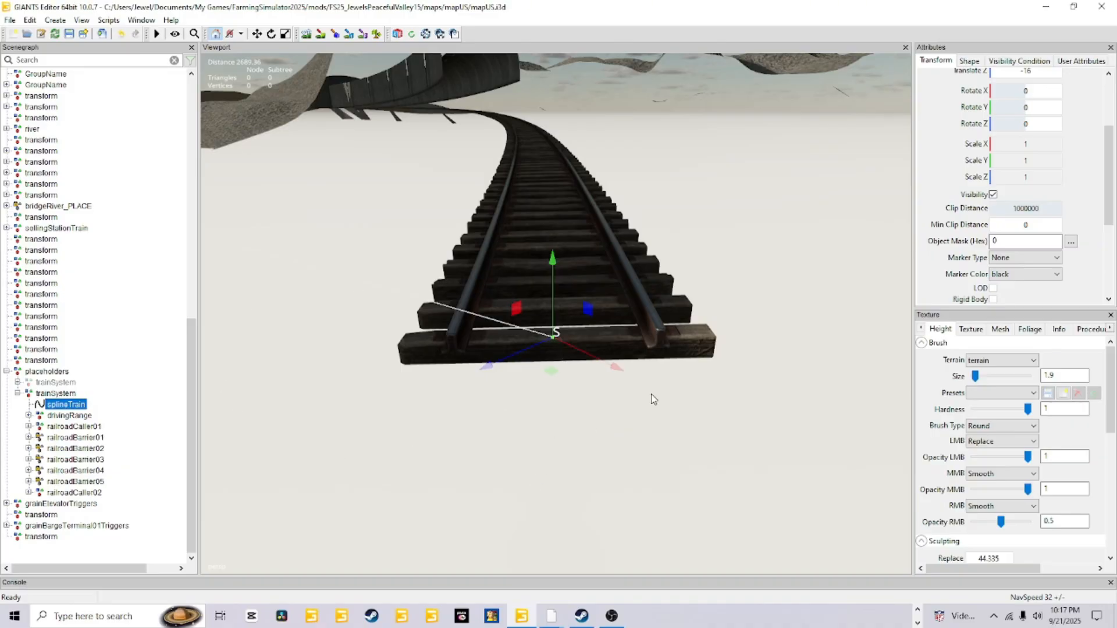
pyautogui.click(687, 287)
# Place the second splineTrain control point midway between the rails, a few ties along from the start point
pyautogui.moveTo(550, 434); pyautogui.dragTo(554, 375, button='right')
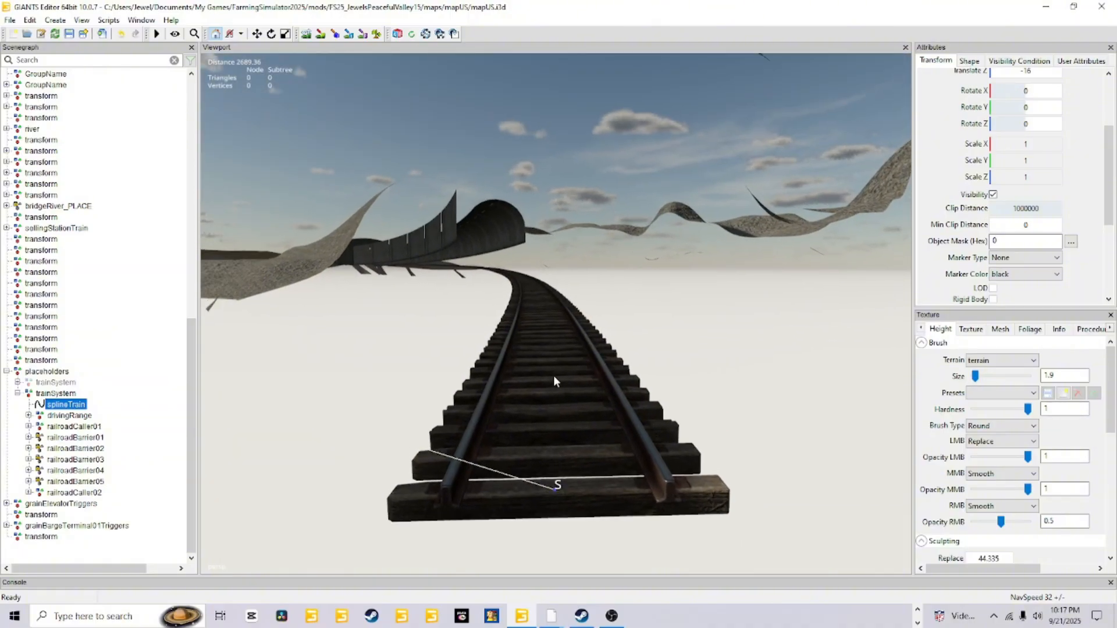
pyautogui.scroll(6, 556, 462)
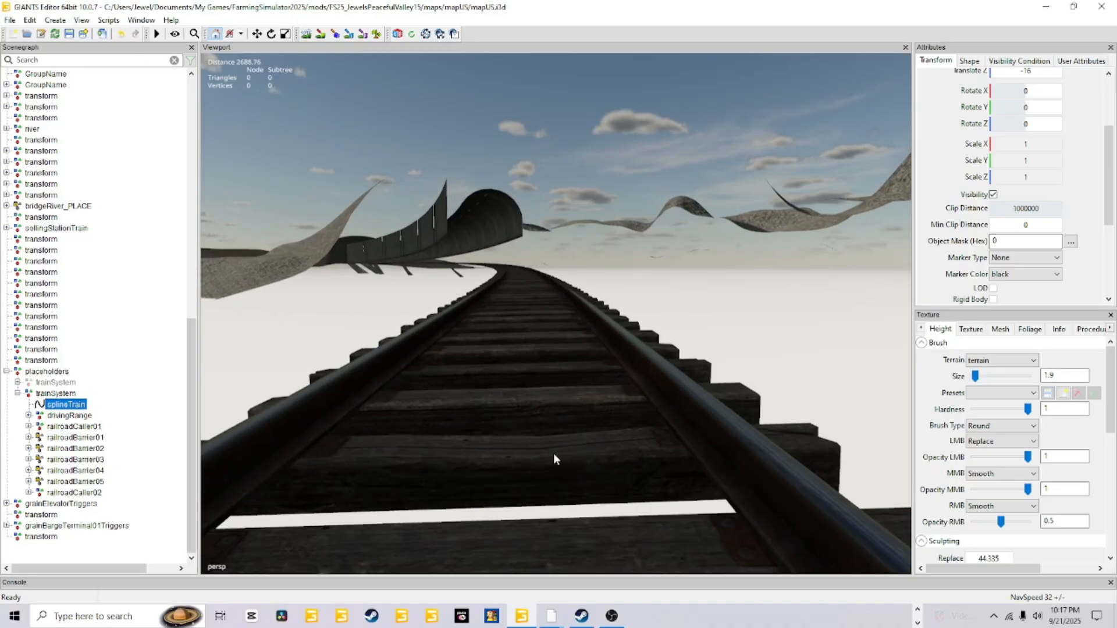
pyautogui.keyDown('alt'); pyautogui.moveTo(554, 454); pyautogui.dragTo(573, 471); pyautogui.keyUp('alt')
pyautogui.scroll(-3, 593, 498)
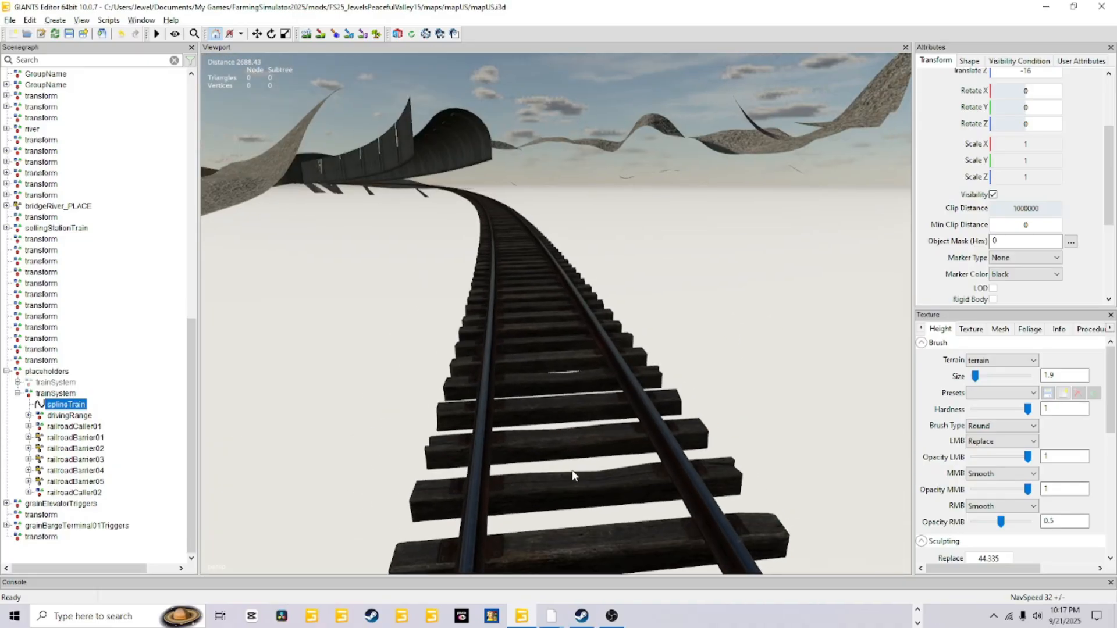
pyautogui.scroll(3, 579, 472)
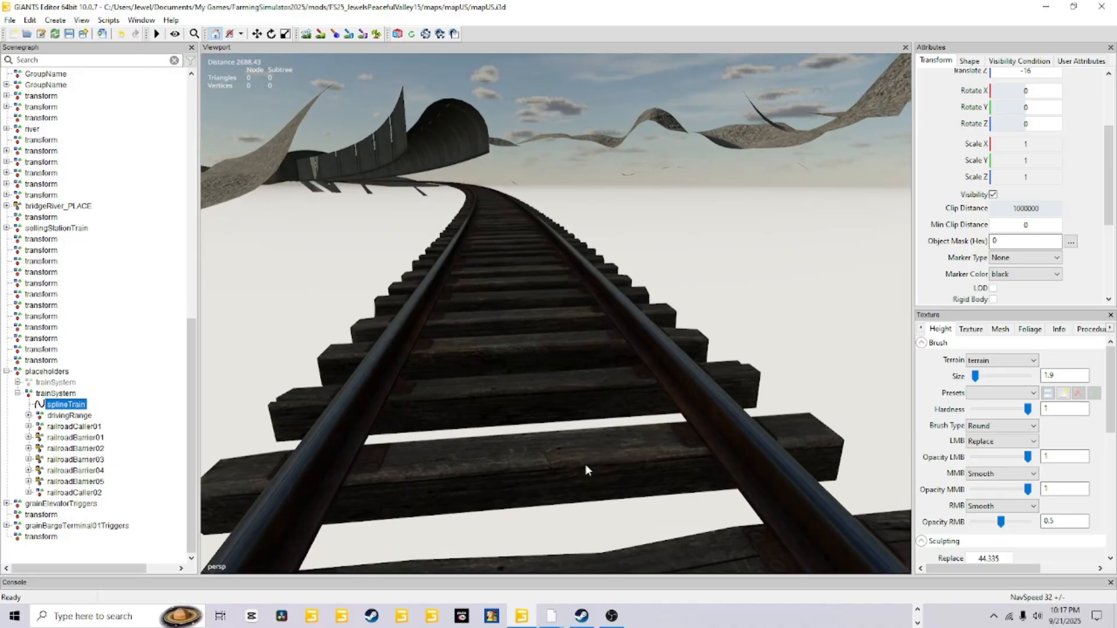
pyautogui.click(538, 447)
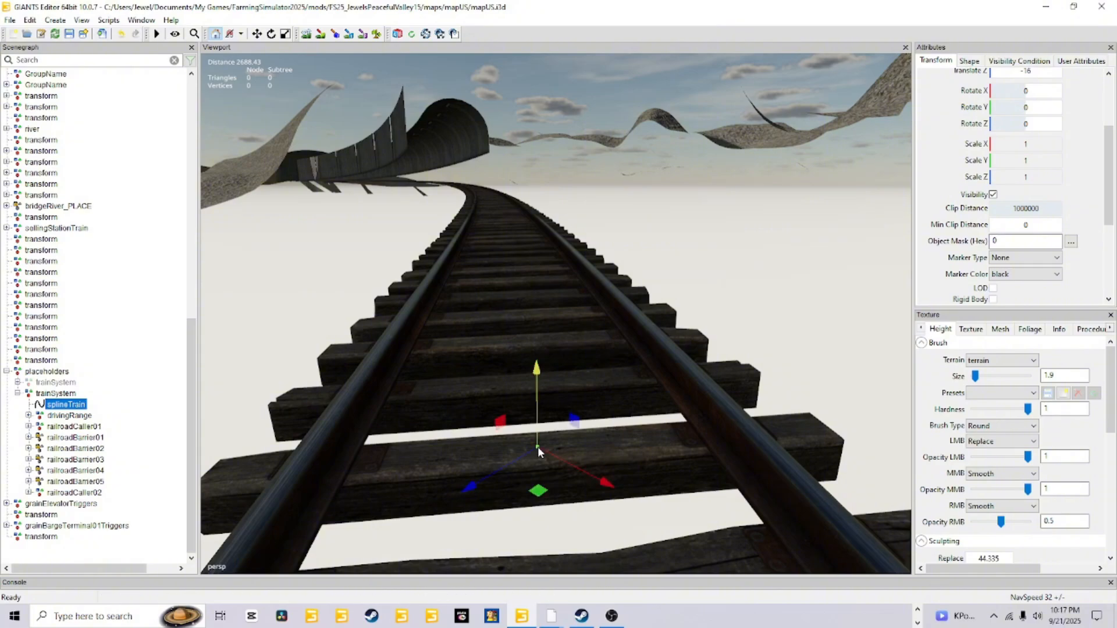
pyautogui.scroll(-5, 627, 386)
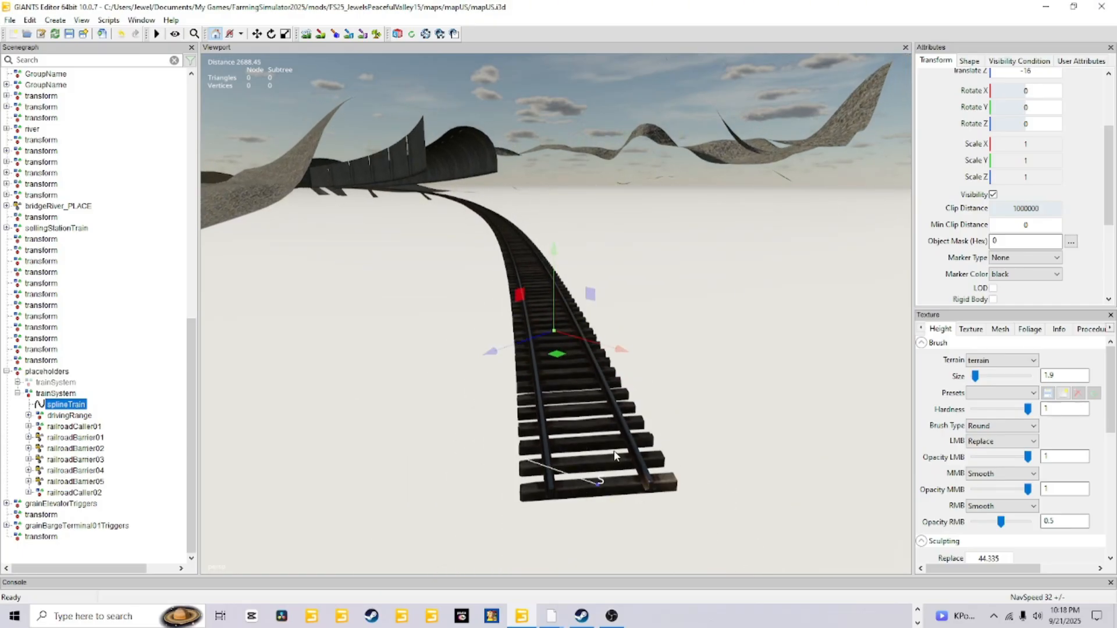
pyautogui.click(633, 417)
# Place the third splineTrain control point midway between the rails, further along the track from the second point
pyautogui.keyDown('alt'); pyautogui.moveTo(629, 468); pyautogui.dragTo(550, 479); pyautogui.keyUp('alt')
pyautogui.scroll(3, 597, 471)
pyautogui.scroll(2, 552, 465)
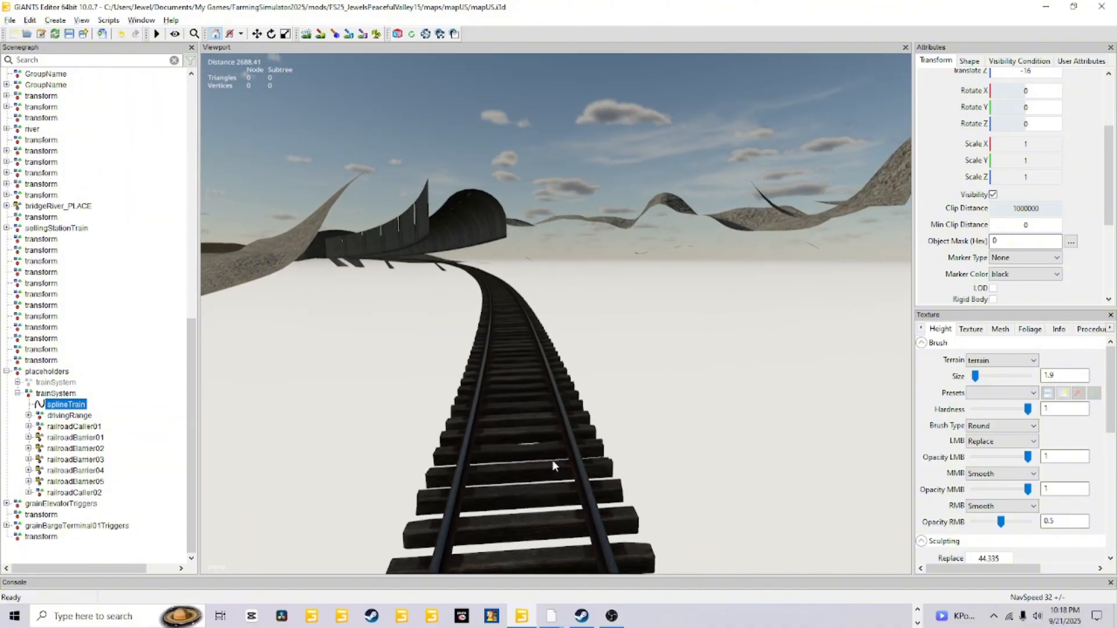
pyautogui.scroll(5, 553, 459)
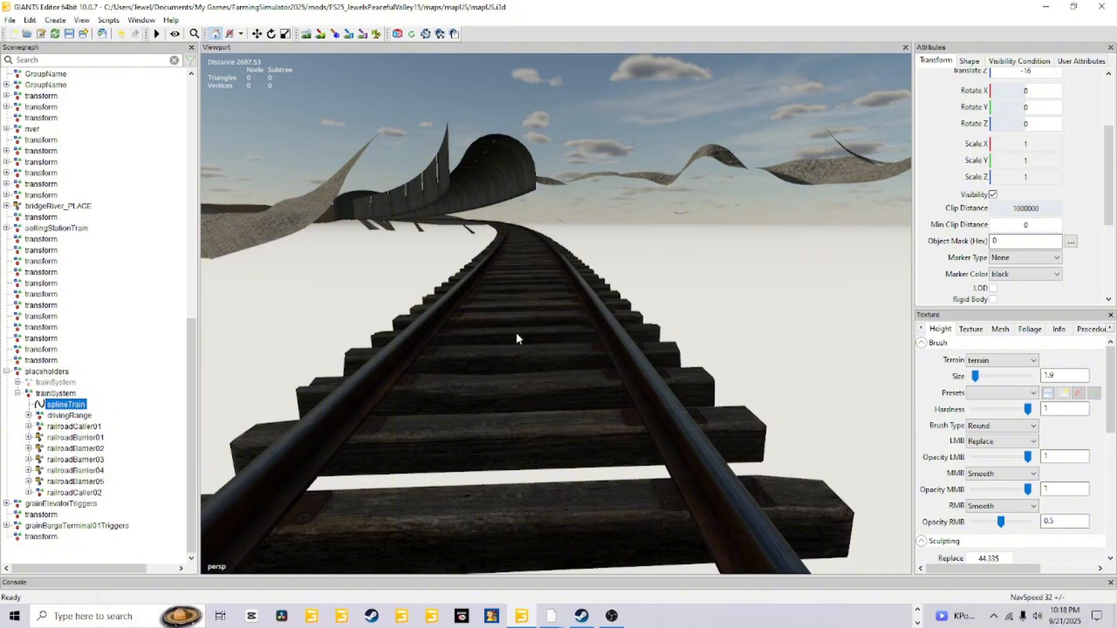
pyautogui.scroll(-4, 529, 353)
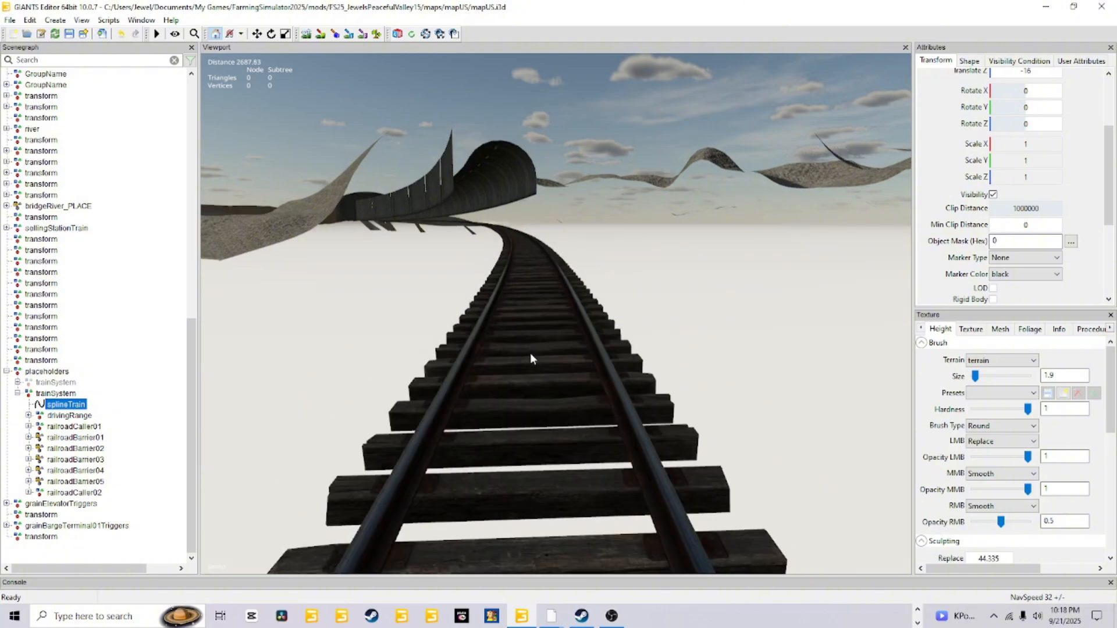
pyautogui.scroll(2, 529, 353)
pyautogui.scroll(2, 539, 440)
pyautogui.keyDown('alt'); pyautogui.moveTo(539, 438); pyautogui.dragTo(701, 429); pyautogui.keyUp('alt')
pyautogui.keyDown('alt'); pyautogui.moveTo(304, 445); pyautogui.dragTo(544, 438); pyautogui.keyUp('alt')
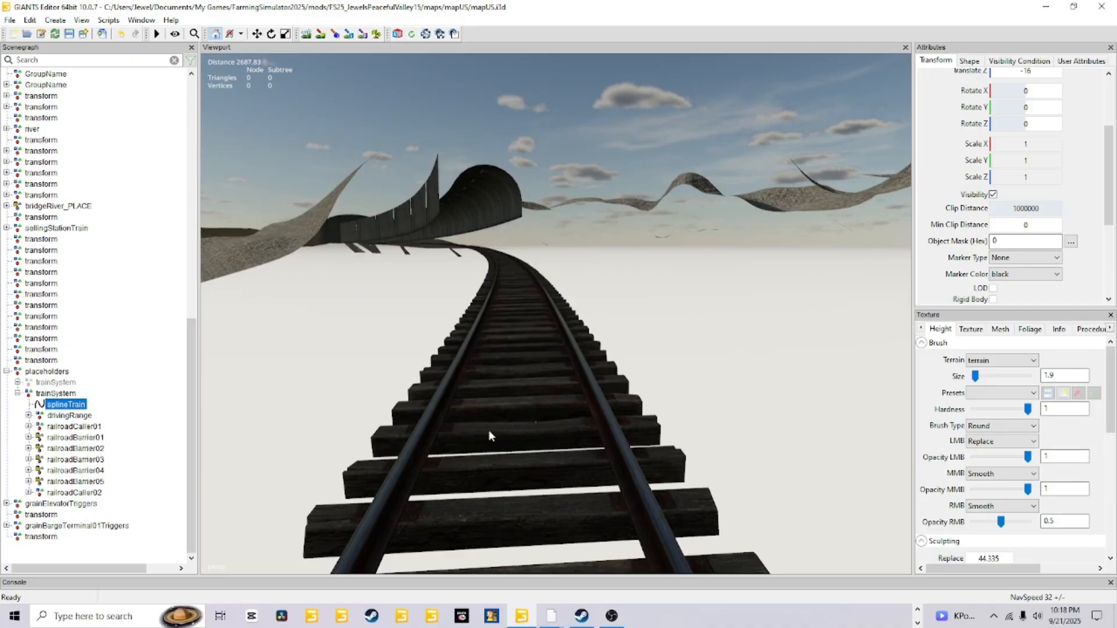
pyautogui.keyDown('alt'); pyautogui.moveTo(497, 547); pyautogui.dragTo(419, 514); pyautogui.keyUp('alt')
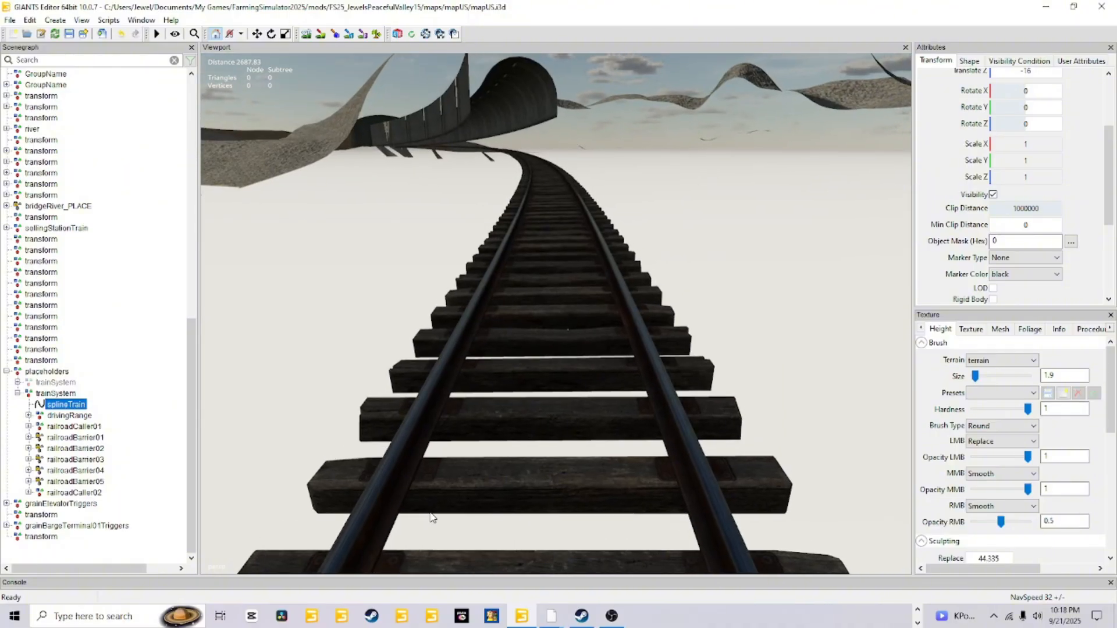
pyautogui.keyDown('alt'); pyautogui.moveTo(489, 456); pyautogui.dragTo(521, 454); pyautogui.keyUp('alt')
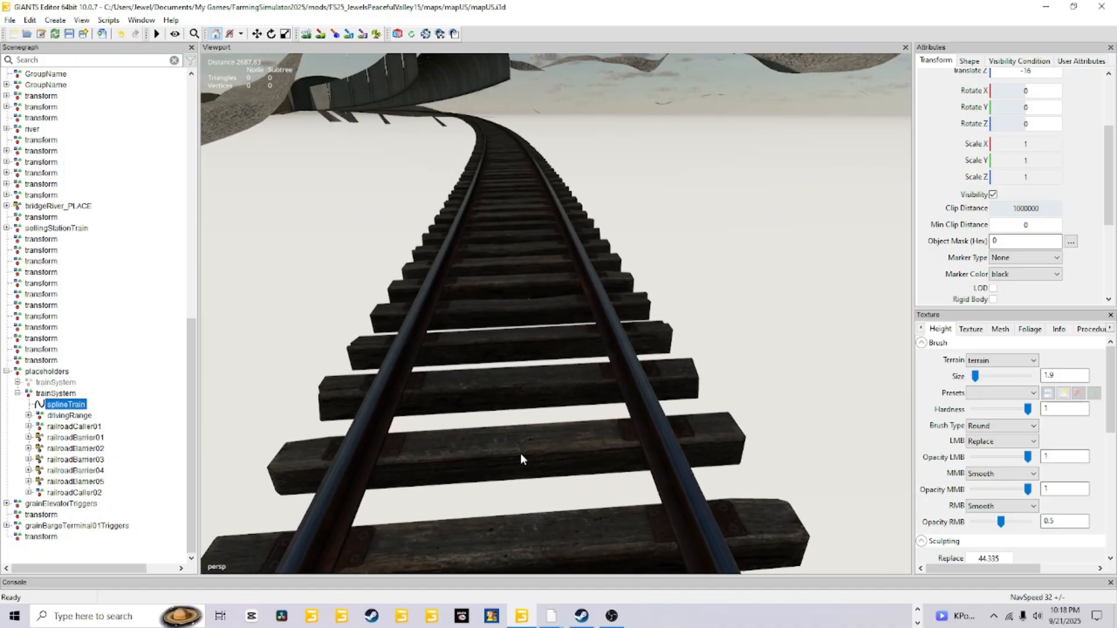
pyautogui.click(514, 441)
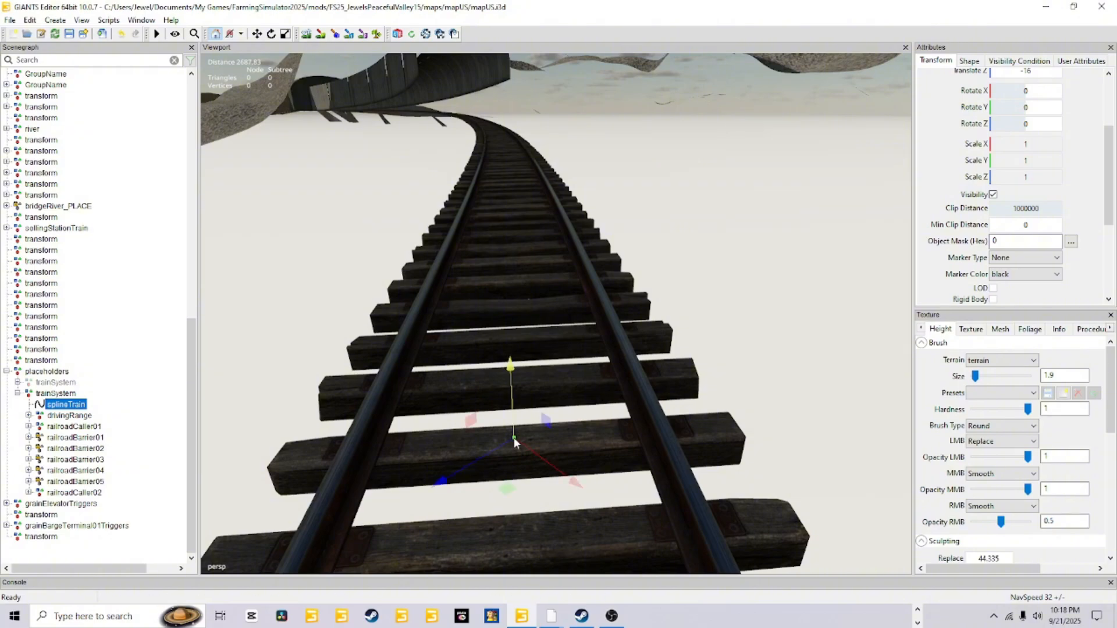
pyautogui.scroll(-4, 615, 377)
pyautogui.scroll(-4, 615, 377)
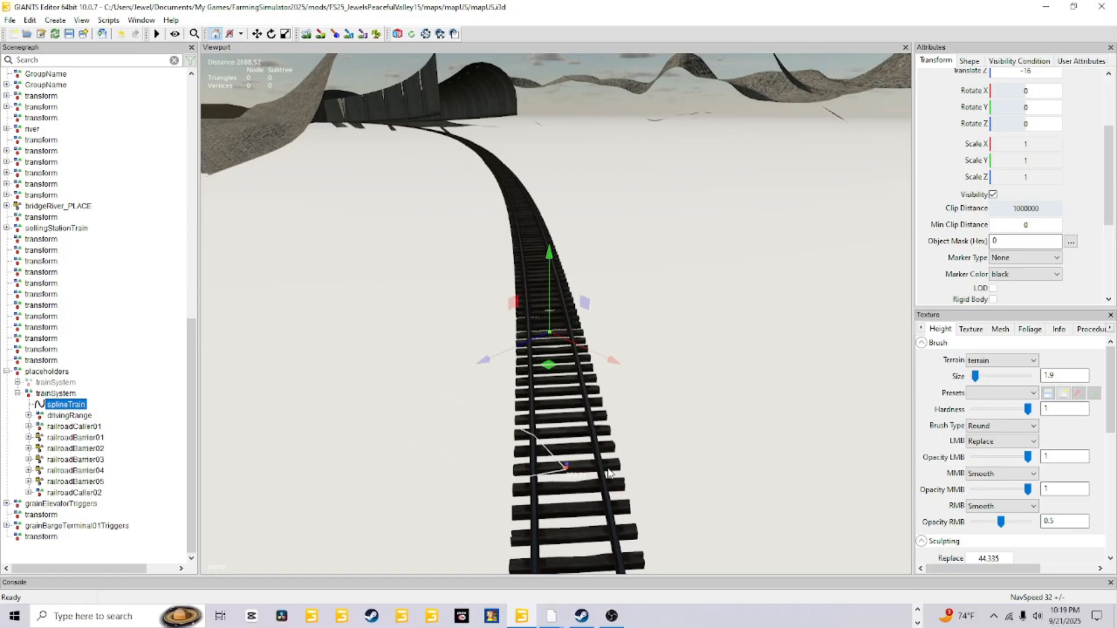
pyautogui.keyDown('alt'); pyautogui.moveTo(601, 477); pyautogui.dragTo(601, 456); pyautogui.keyUp('alt')
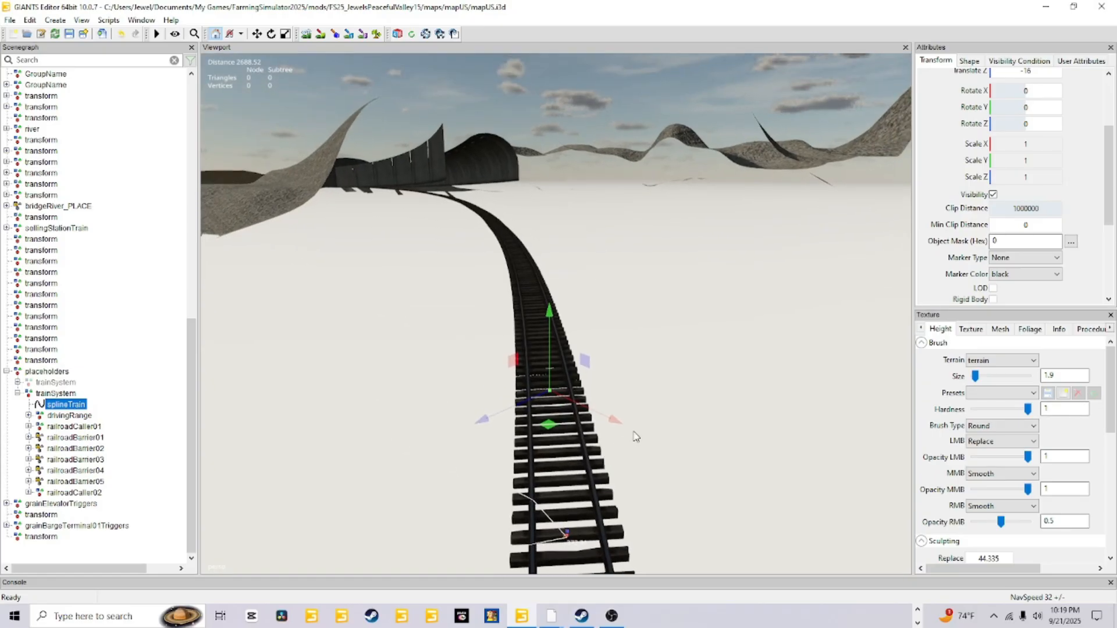
pyautogui.click(683, 393)
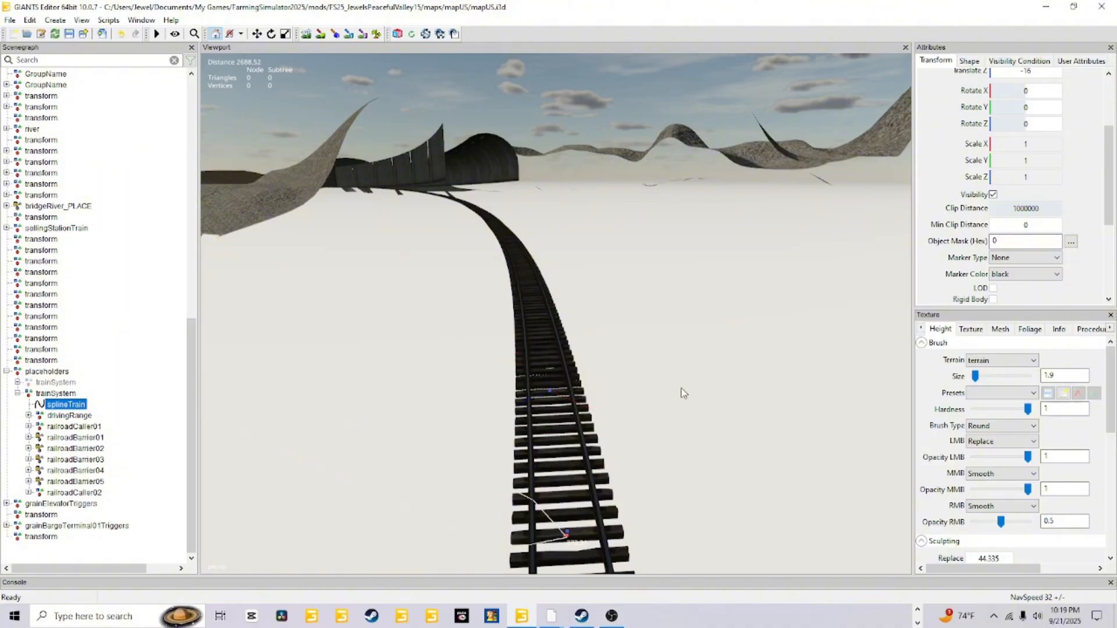
# Place the fourth splineTrain control point on the track's centreline, beyond the third point towards the curve
pyautogui.keyDown('alt'); pyautogui.moveTo(636, 416); pyautogui.dragTo(575, 412); pyautogui.keyUp('alt')
pyautogui.scroll(6, 589, 442)
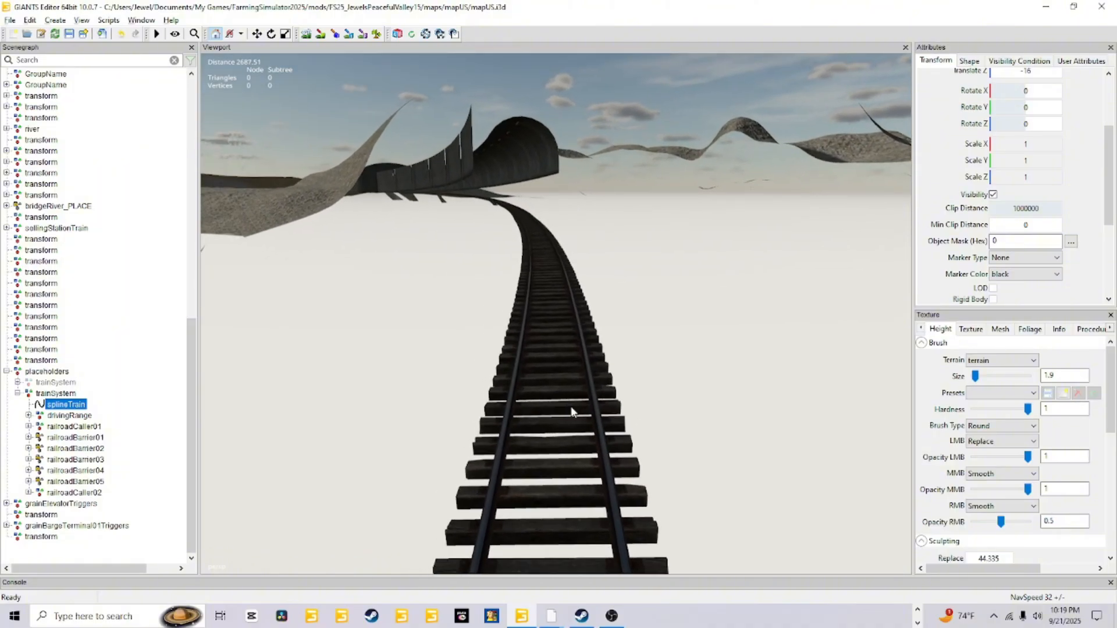
pyautogui.scroll(3, 576, 401)
pyautogui.scroll(3, 573, 395)
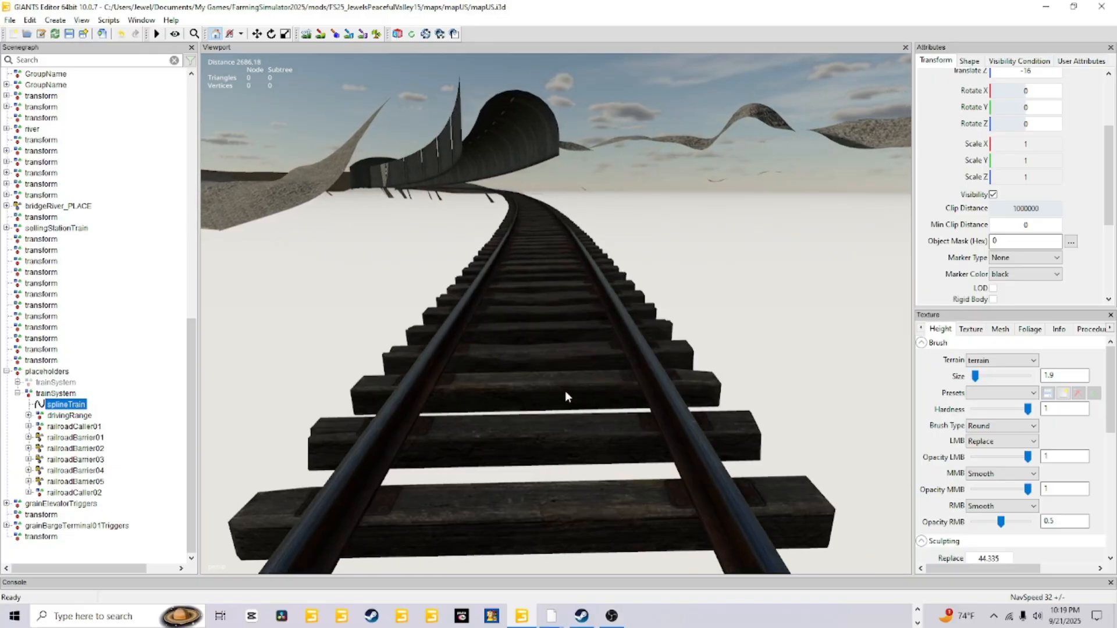
pyautogui.click(540, 426)
pyautogui.keyDown('alt'); pyautogui.moveTo(644, 371); pyautogui.dragTo(664, 398); pyautogui.keyUp('alt')
pyautogui.scroll(-10, 663, 400)
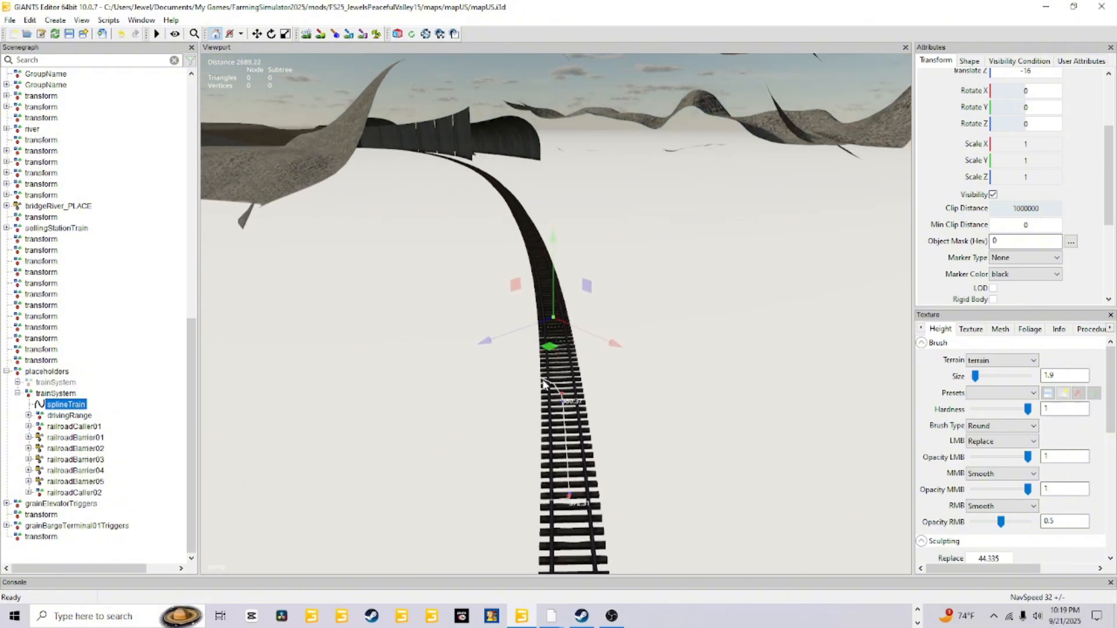
pyautogui.keyDown('alt'); pyautogui.moveTo(599, 463); pyautogui.dragTo(600, 446); pyautogui.keyUp('alt')
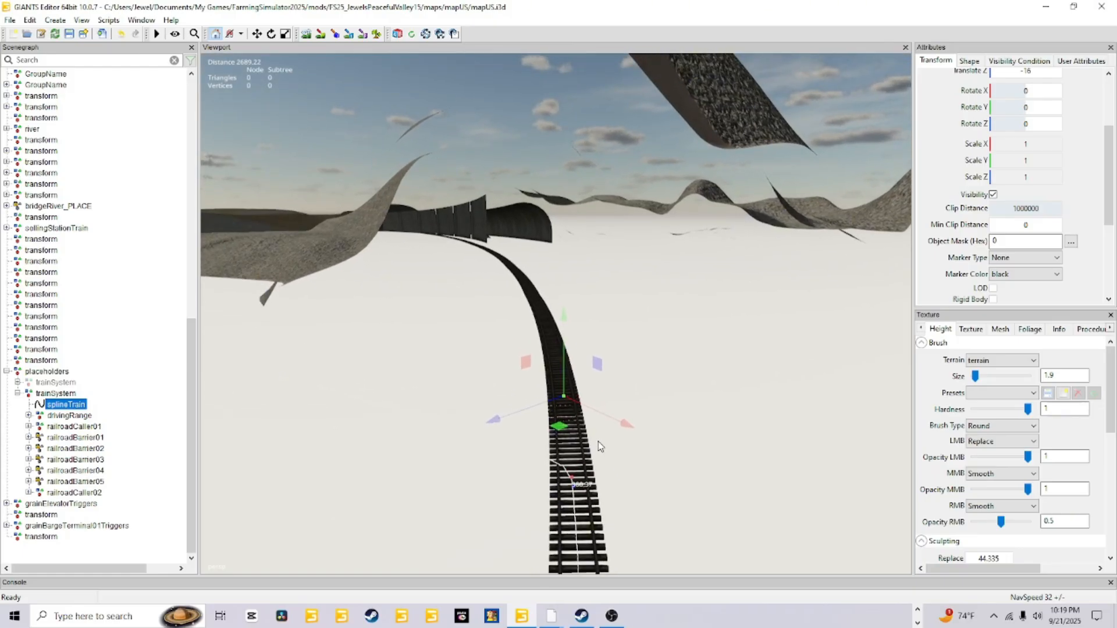
pyautogui.click(639, 391)
# Place the fifth splineTrain control point between the rails, beyond the fourth point towards the curve
pyautogui.keyDown('alt'); pyautogui.moveTo(524, 472); pyautogui.dragTo(533, 356, button='middle'); pyautogui.keyUp('alt')
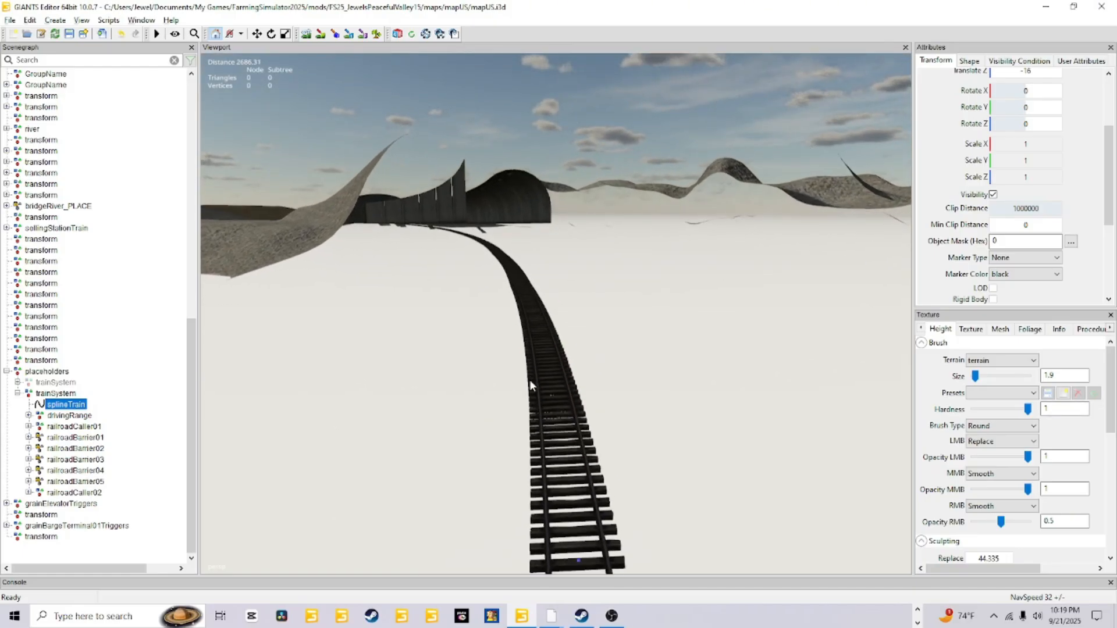
pyautogui.keyDown('alt'); pyautogui.moveTo(549, 414); pyautogui.dragTo(542, 482); pyautogui.keyUp('alt')
pyautogui.scroll(6, 537, 437)
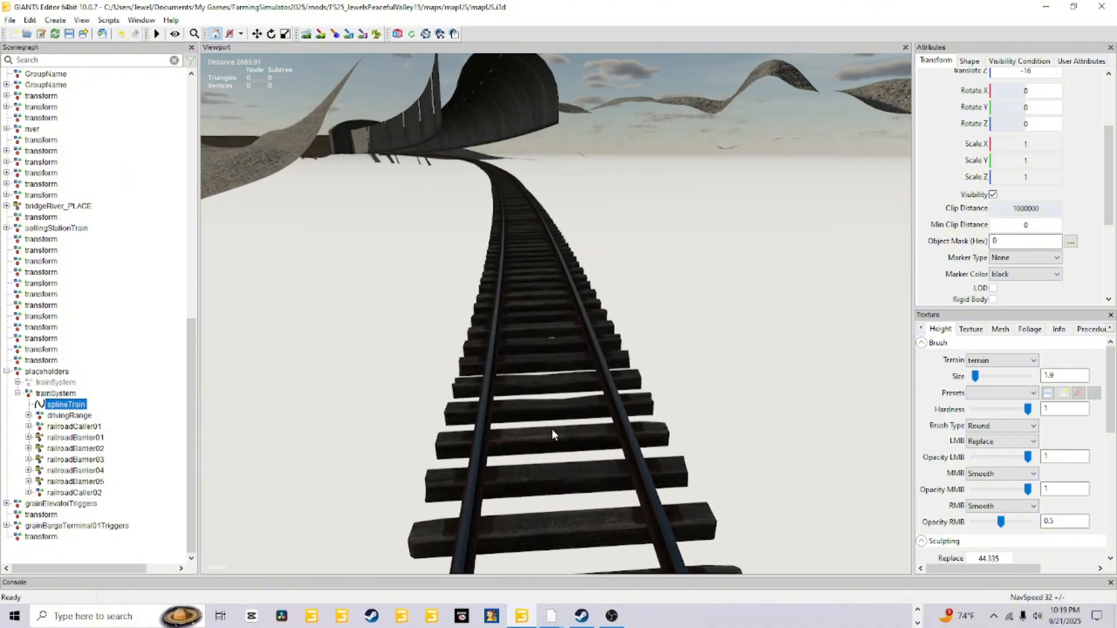
pyautogui.click(556, 431)
pyautogui.scroll(-8, 770, 382)
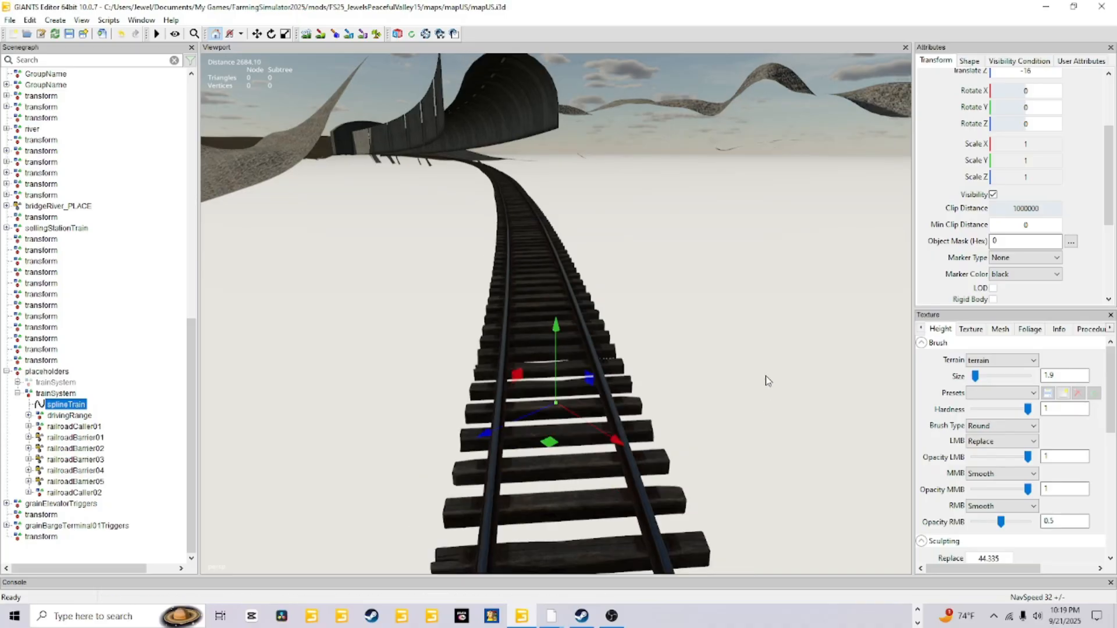
pyautogui.scroll(-8, 766, 375)
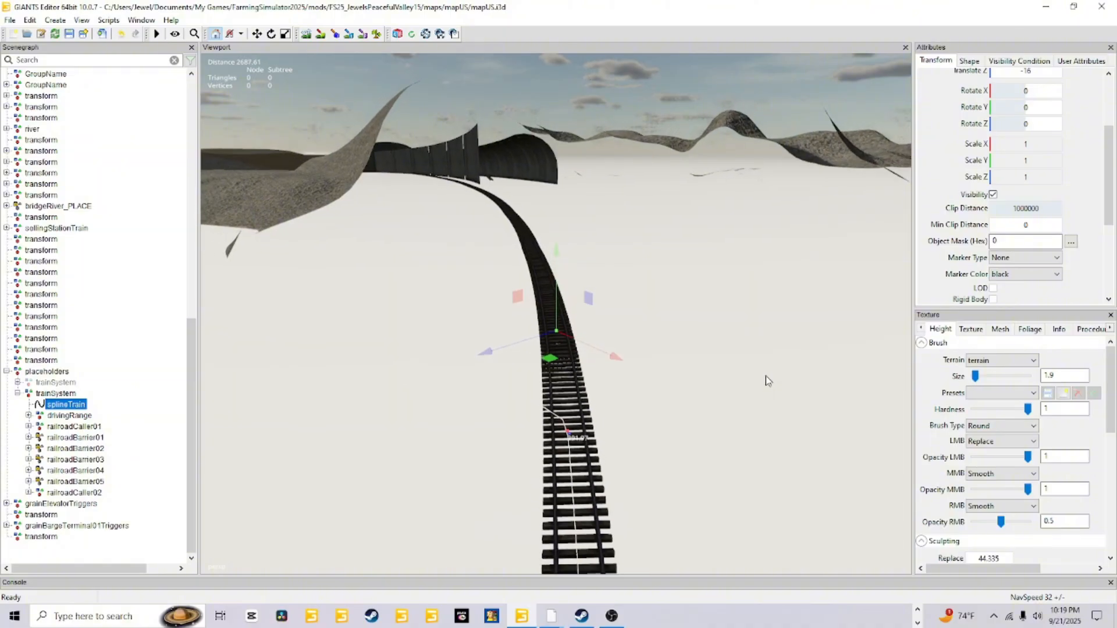
pyautogui.scroll(-1, 766, 376)
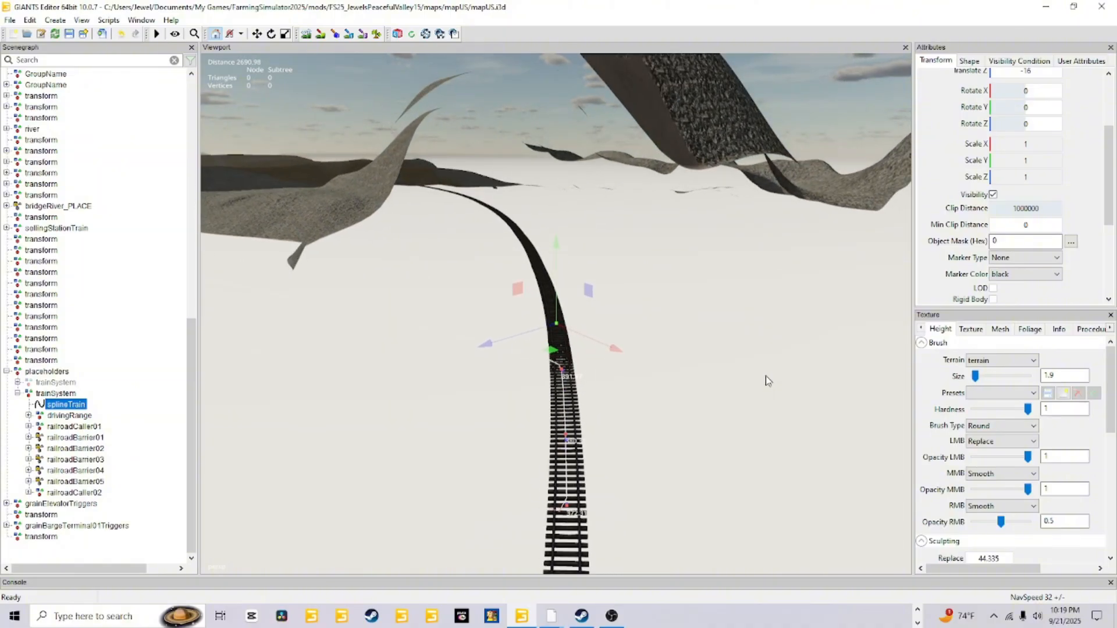
pyautogui.scroll(10, 766, 376)
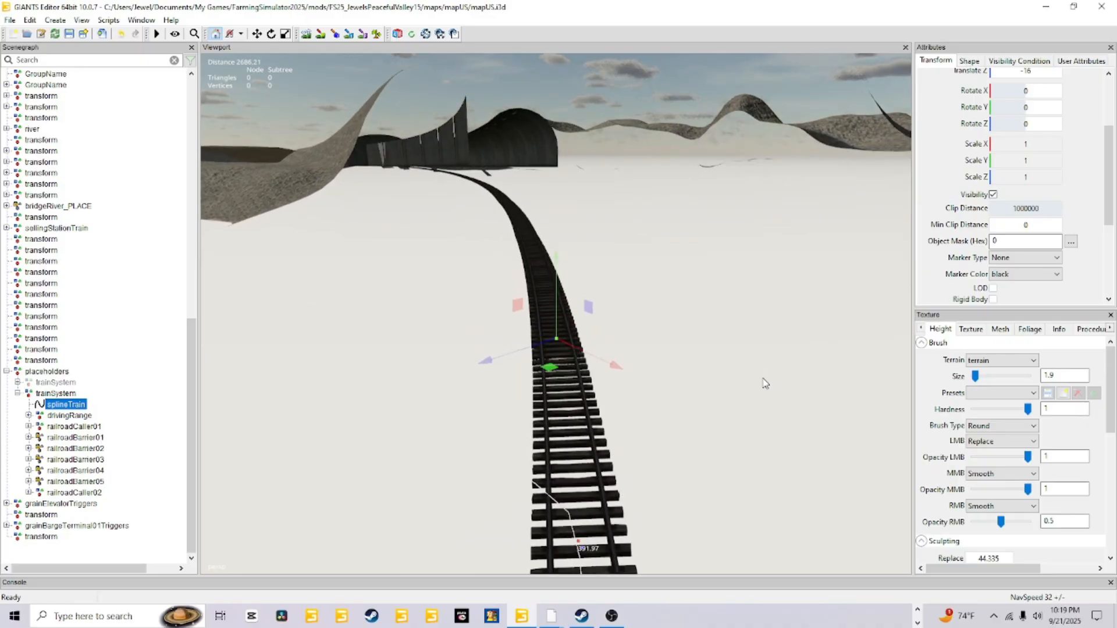
pyautogui.scroll(2, 766, 384)
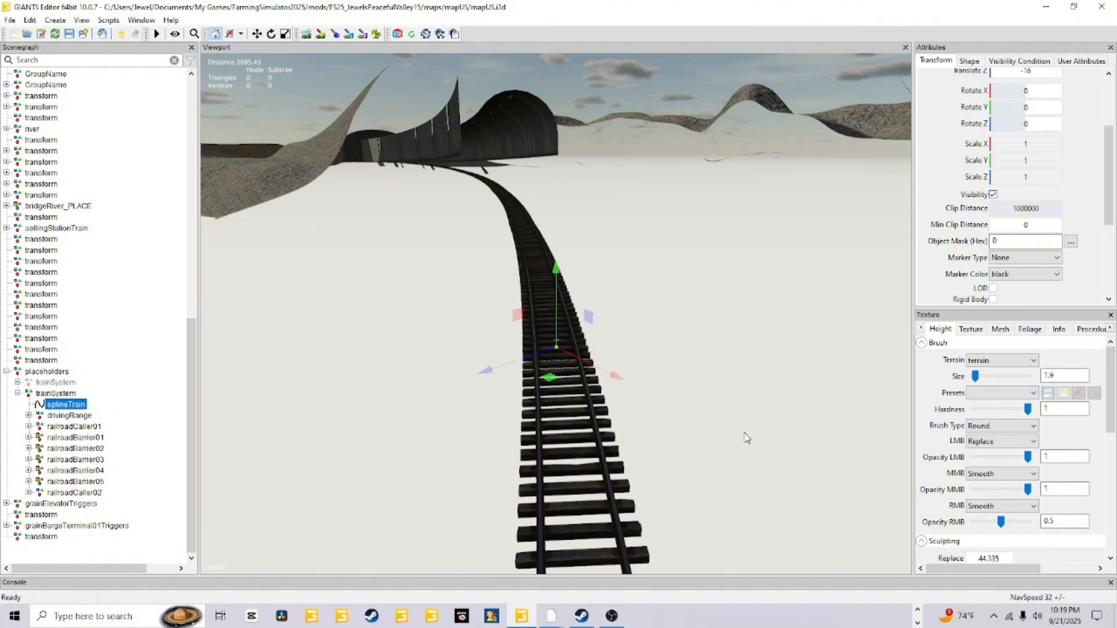
# Place the sixth splineTrain control point midway between the rails, beyond the fifth point towards the tunnel
pyautogui.keyDown('alt'); pyautogui.moveTo(761, 476); pyautogui.dragTo(759, 456); pyautogui.keyUp('alt')
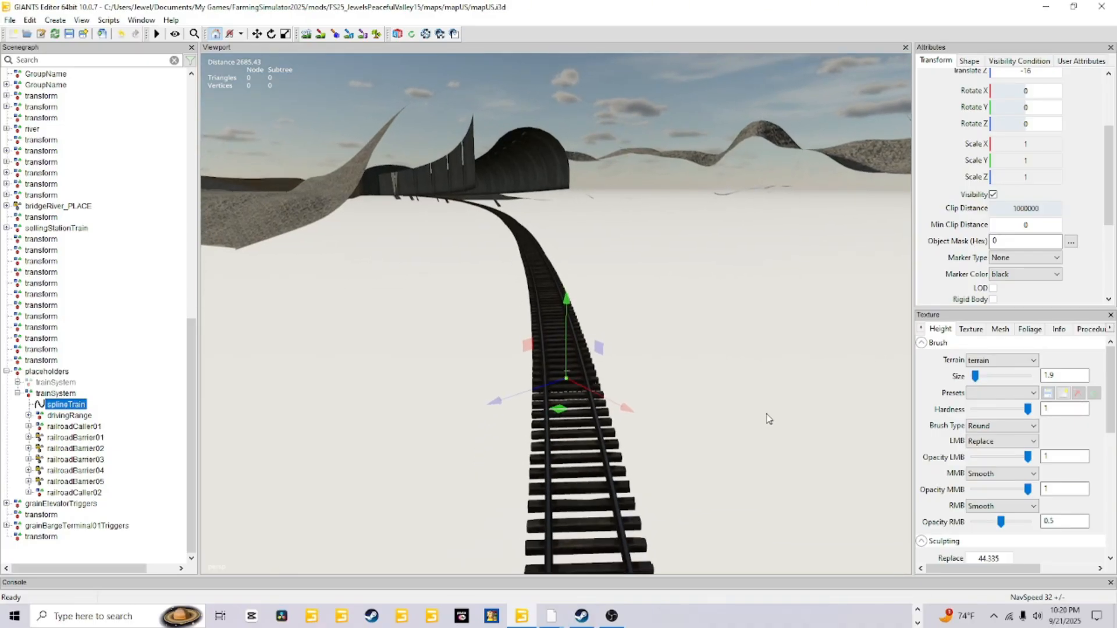
pyautogui.keyDown('alt'); pyautogui.moveTo(725, 426); pyautogui.dragTo(709, 469); pyautogui.keyUp('alt')
pyautogui.scroll(3, 675, 456)
pyautogui.scroll(5, 706, 462)
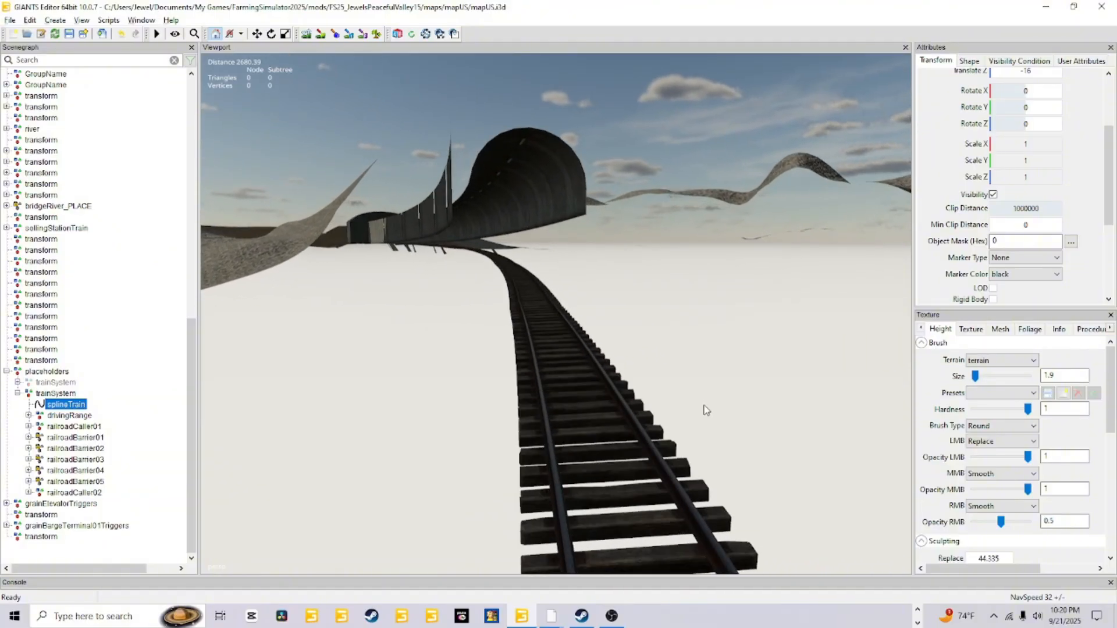
pyautogui.scroll(5, 704, 401)
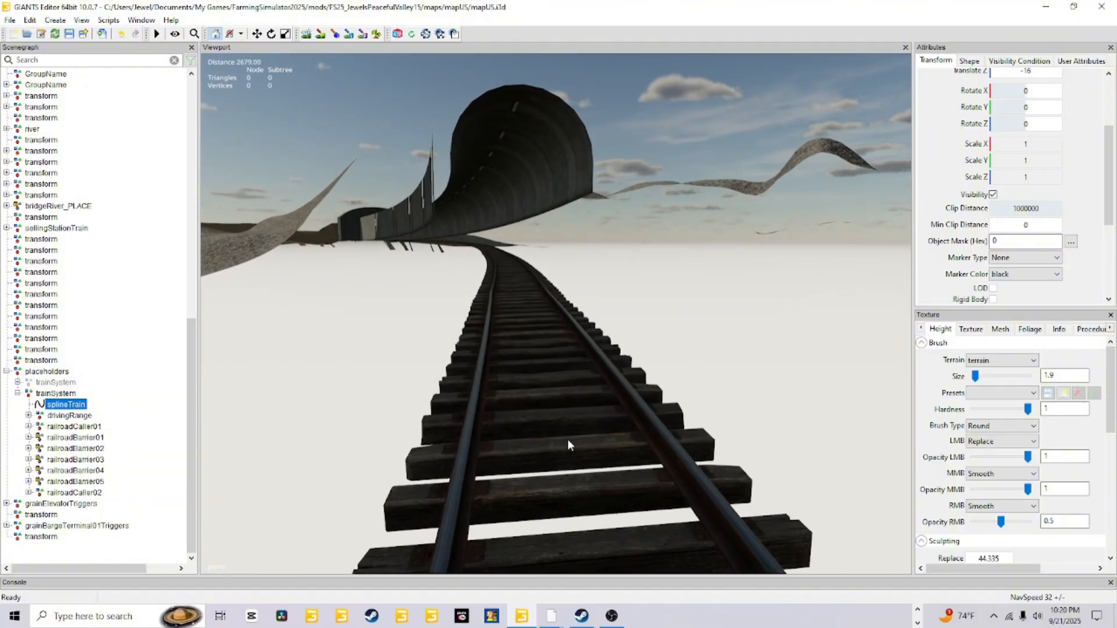
pyautogui.click(568, 444)
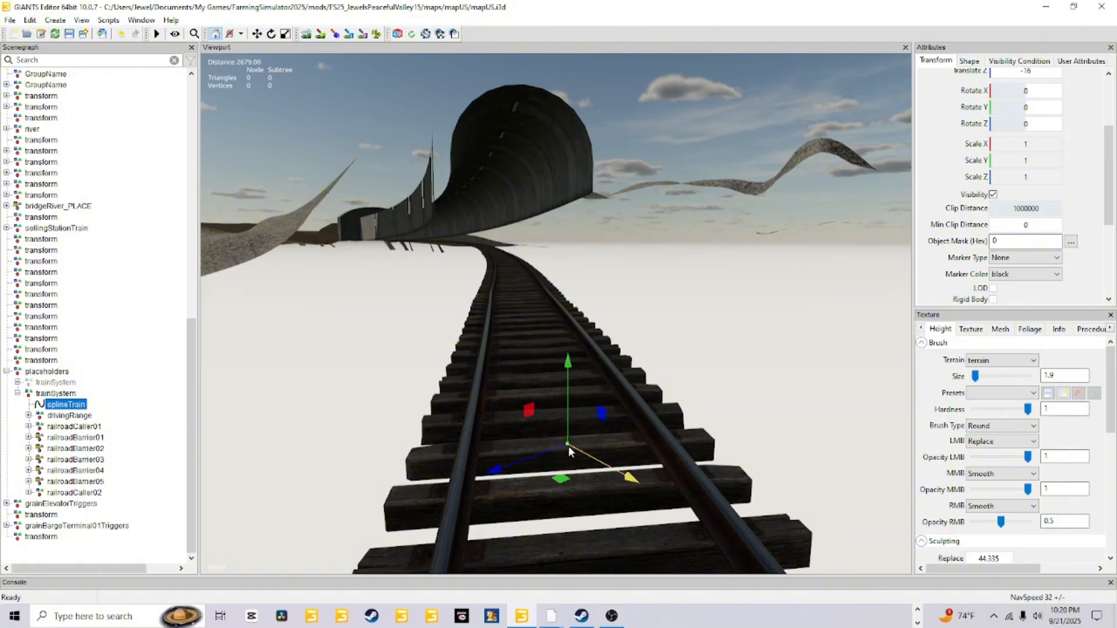
pyautogui.click(715, 362)
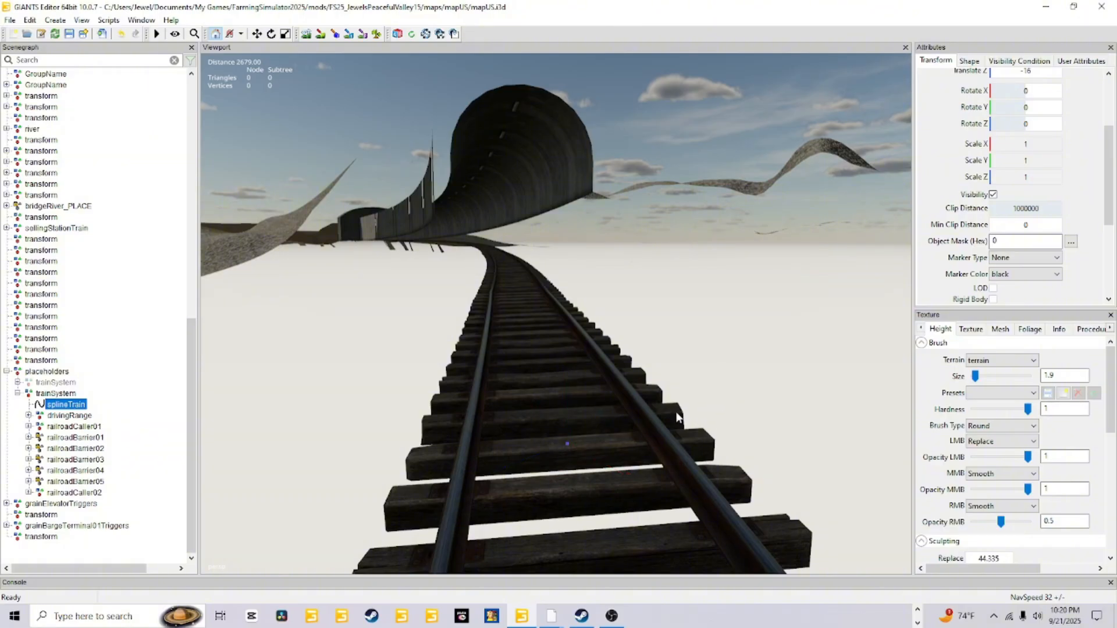
# Place the seventh splineTrain control point on the track's centreline, several ties beyond the sixth point
pyautogui.keyDown('alt'); pyautogui.moveTo(659, 434); pyautogui.dragTo(579, 431); pyautogui.keyUp('alt')
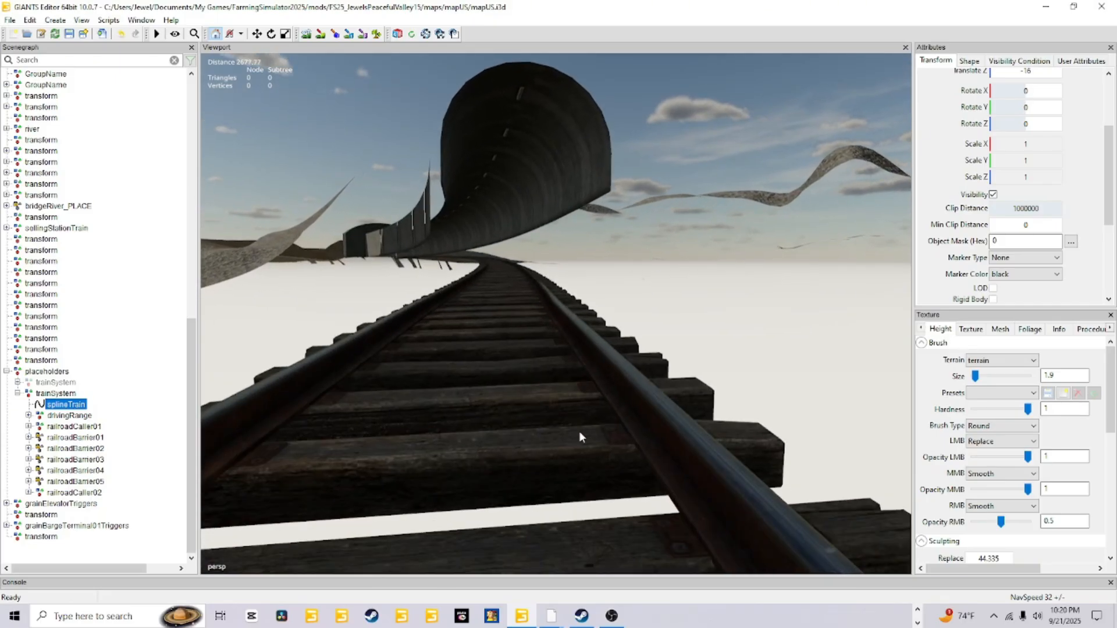
pyautogui.click(466, 394)
pyautogui.keyDown('alt'); pyautogui.moveTo(657, 388); pyautogui.dragTo(653, 464); pyautogui.keyUp('alt')
pyautogui.scroll(-4, 673, 457)
pyautogui.keyDown('alt'); pyautogui.moveTo(595, 438); pyautogui.dragTo(552, 437); pyautogui.keyUp('alt')
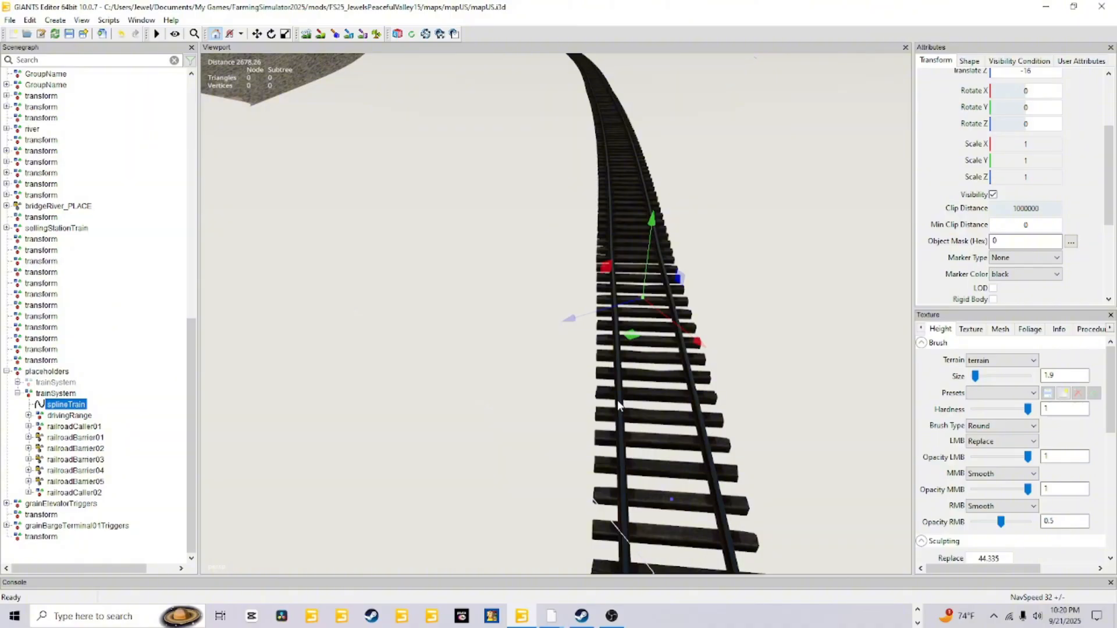
pyautogui.keyDown('alt'); pyautogui.moveTo(617, 400); pyautogui.dragTo(634, 228); pyautogui.keyUp('alt')
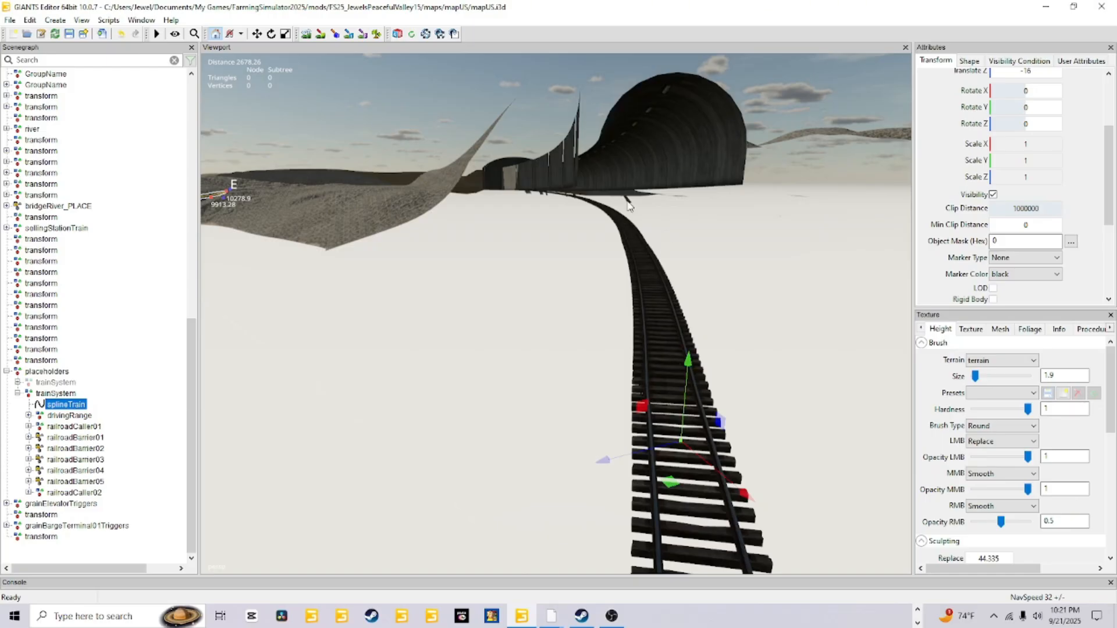
pyautogui.keyDown('alt'); pyautogui.moveTo(638, 336); pyautogui.dragTo(629, 376); pyautogui.keyUp('alt')
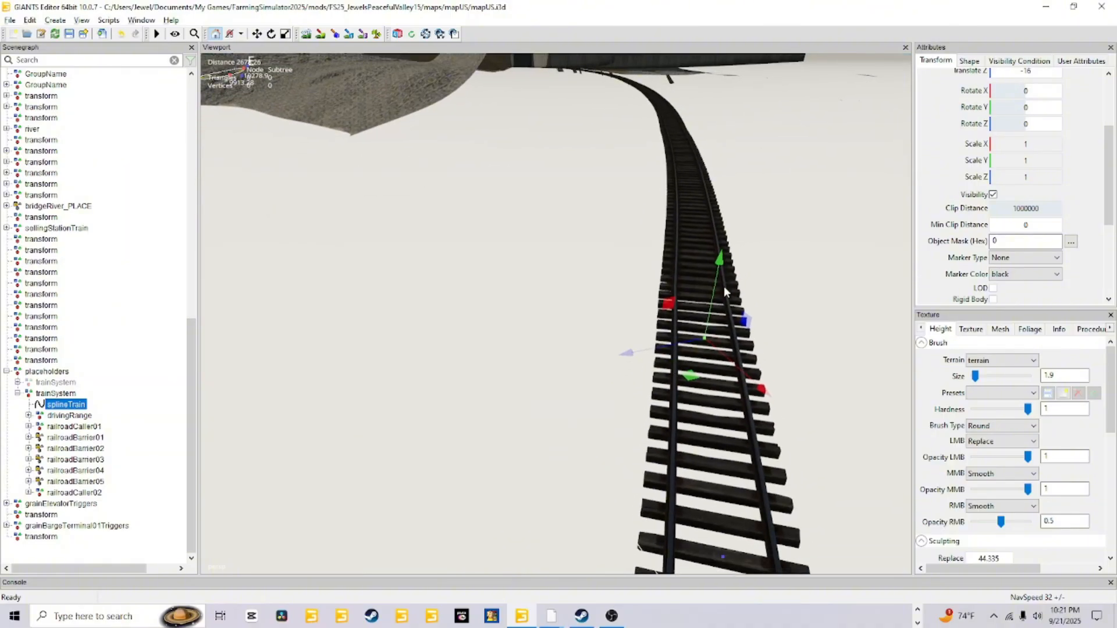
pyautogui.scroll(-2, 703, 316)
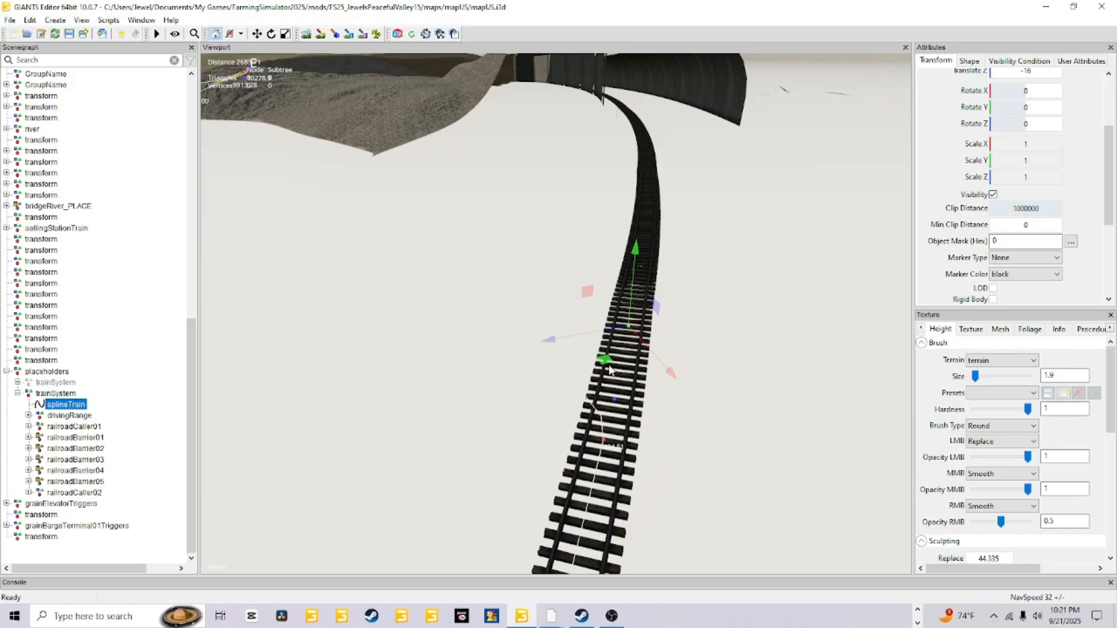
pyautogui.click(795, 200)
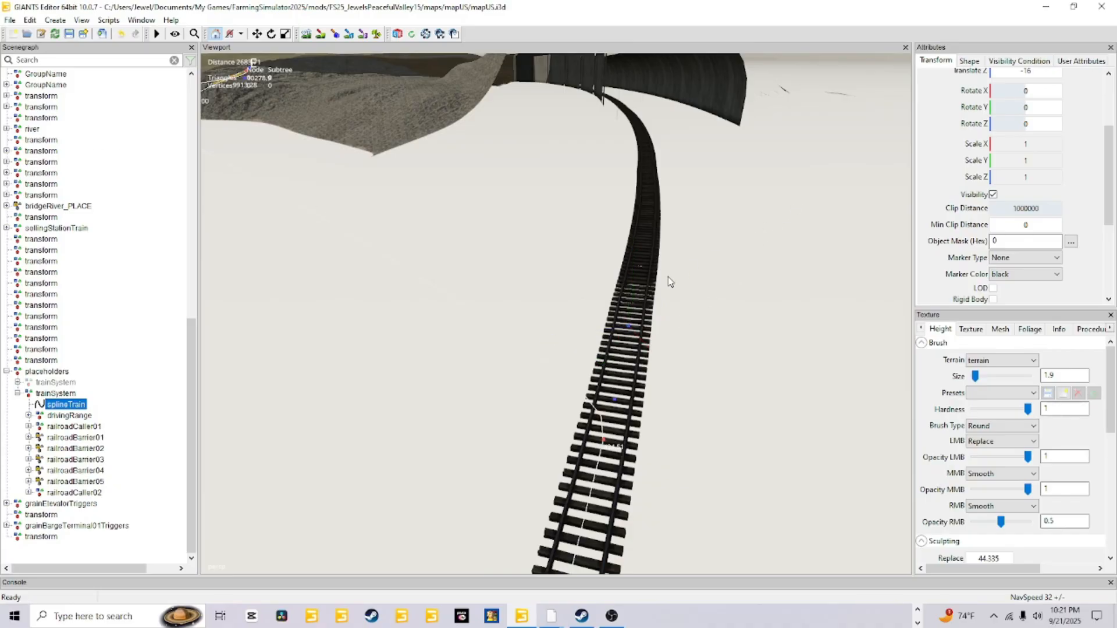
# Place the next splineTrain control point between the rails, beyond the seventh point in the direction of the tunnel
pyautogui.keyDown('alt'); pyautogui.moveTo(669, 277); pyautogui.dragTo(684, 252); pyautogui.keyUp('alt')
pyautogui.scroll(1, 592, 380)
pyautogui.keyDown('alt'); pyautogui.moveTo(604, 398); pyautogui.dragTo(623, 410); pyautogui.keyUp('alt')
pyautogui.scroll(3, 601, 412)
pyautogui.scroll(2, 601, 412)
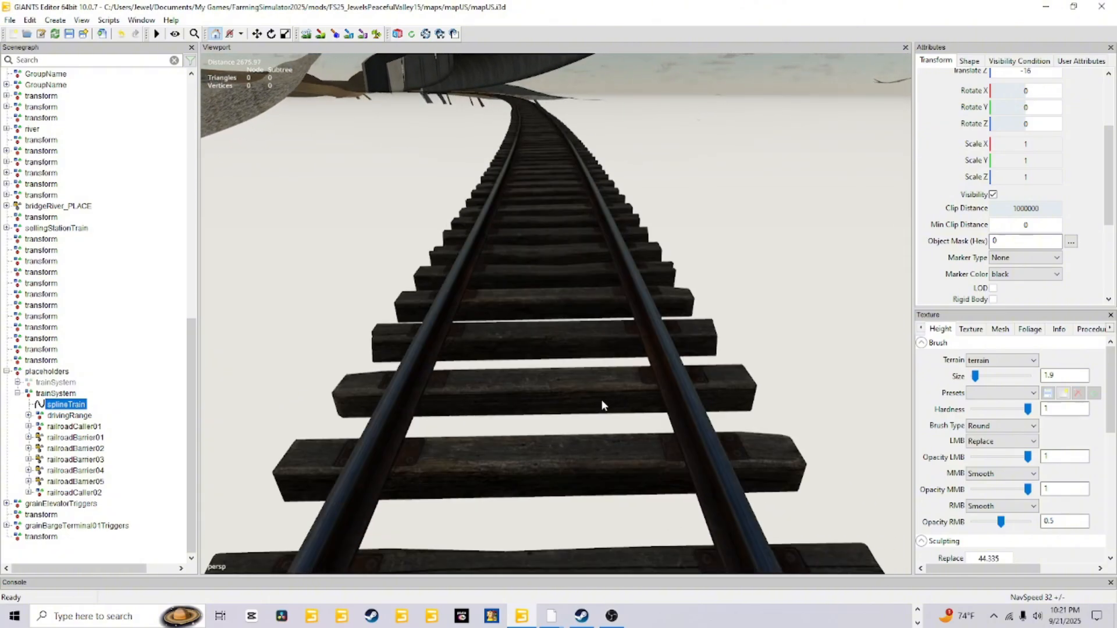
pyautogui.keyDown('alt'); pyautogui.moveTo(559, 232); pyautogui.dragTo(559, 232); pyautogui.keyUp('alt')
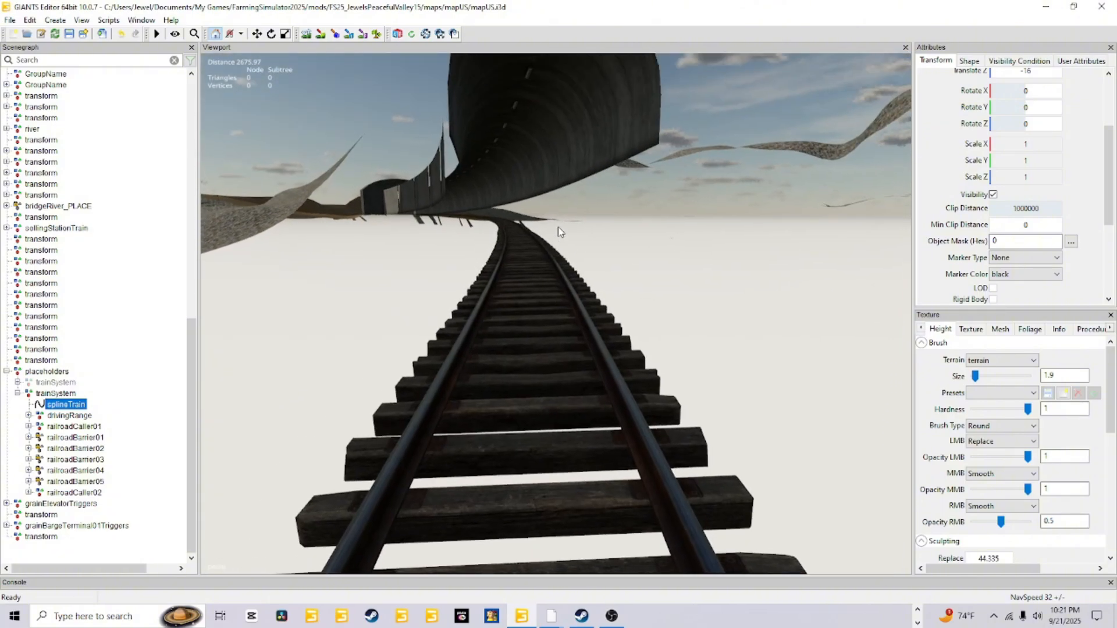
pyautogui.scroll(2, 494, 343)
pyautogui.keyDown('alt'); pyautogui.moveTo(495, 342); pyautogui.dragTo(492, 423); pyautogui.keyUp('alt')
pyautogui.scroll(-1, 505, 389)
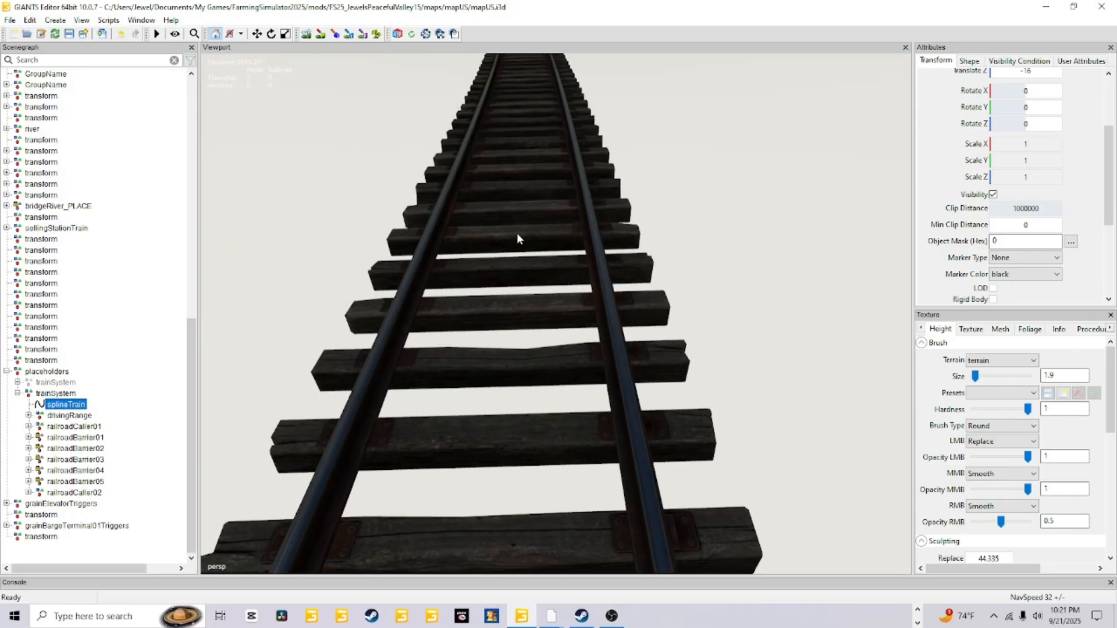
pyautogui.press('f')
pyautogui.scroll(-1, 745, 269)
pyautogui.scroll(-3, 691, 373)
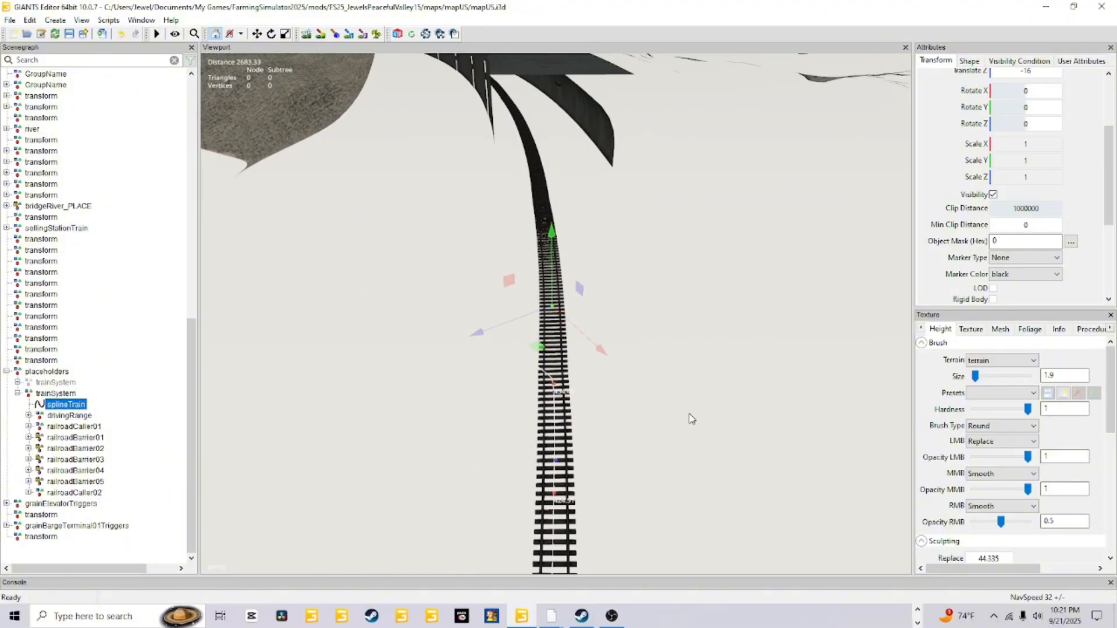
pyautogui.scroll(-2, 688, 403)
pyautogui.scroll(5, 671, 395)
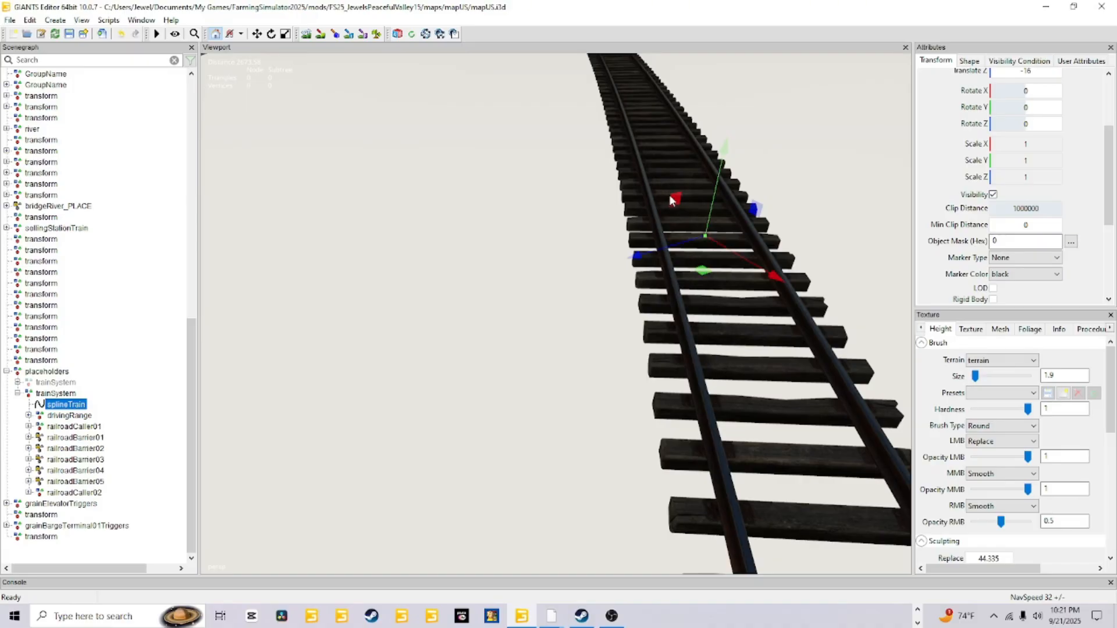
pyautogui.scroll(-5, 706, 377)
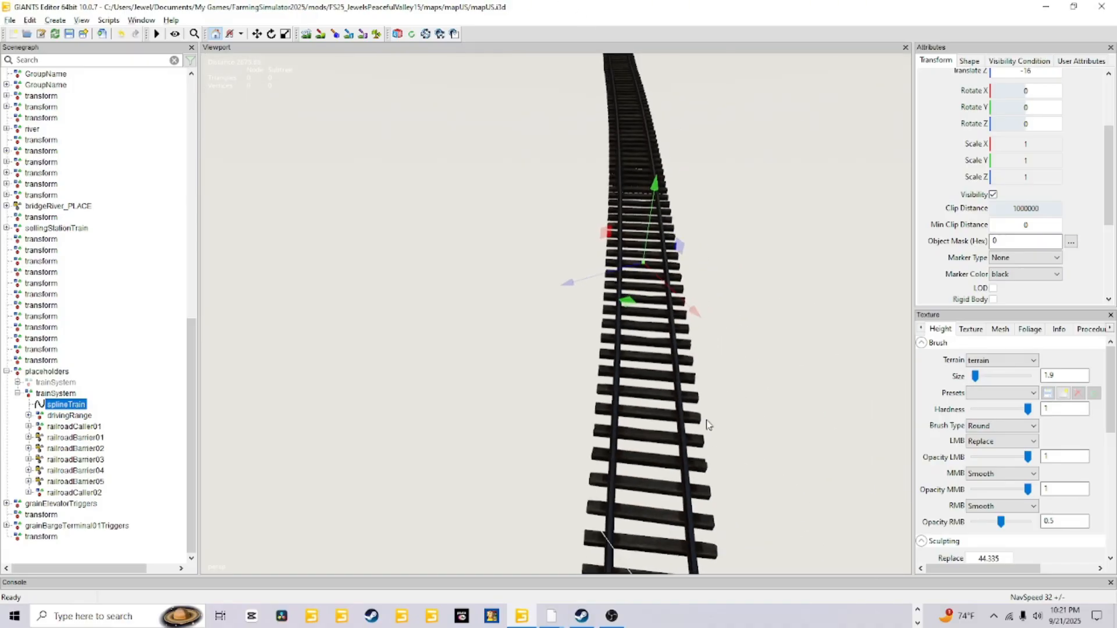
# Follow the railroad track through the tunnel and into the cutting beyond to examine the route for the spline
pyautogui.keyDown('alt'); pyautogui.moveTo(655, 514); pyautogui.dragTo(674, 370); pyautogui.keyUp('alt')
pyautogui.scroll(4, 632, 529)
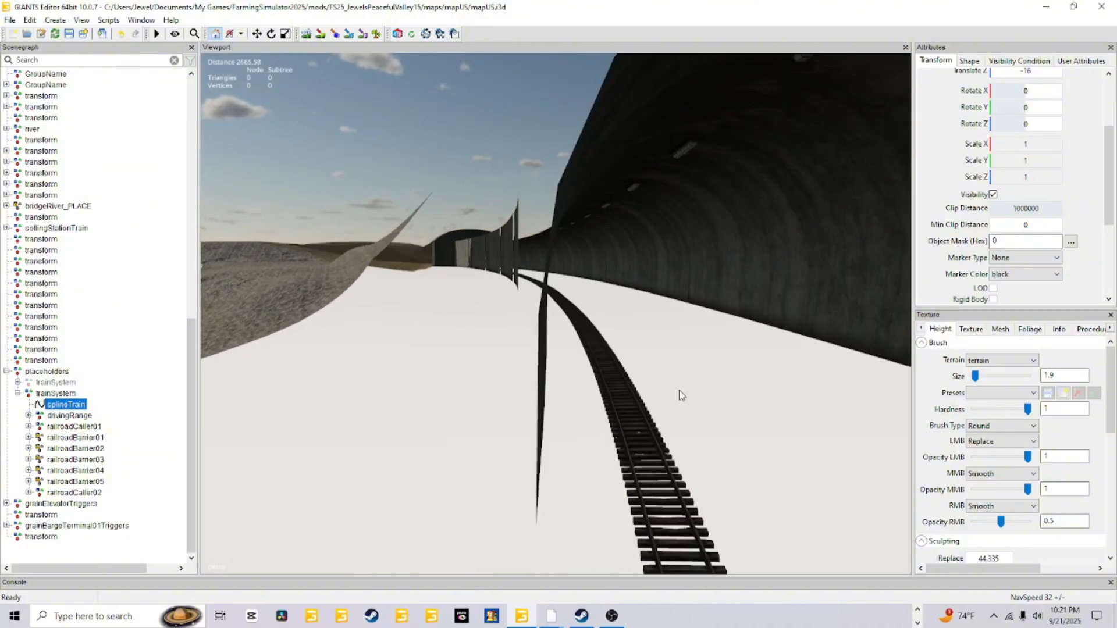
pyautogui.keyDown('alt'); pyautogui.moveTo(592, 542); pyautogui.dragTo(600, 517); pyautogui.keyUp('alt')
pyautogui.keyDown('alt'); pyautogui.moveTo(600, 515); pyautogui.dragTo(665, 435, button='right'); pyautogui.keyUp('alt')
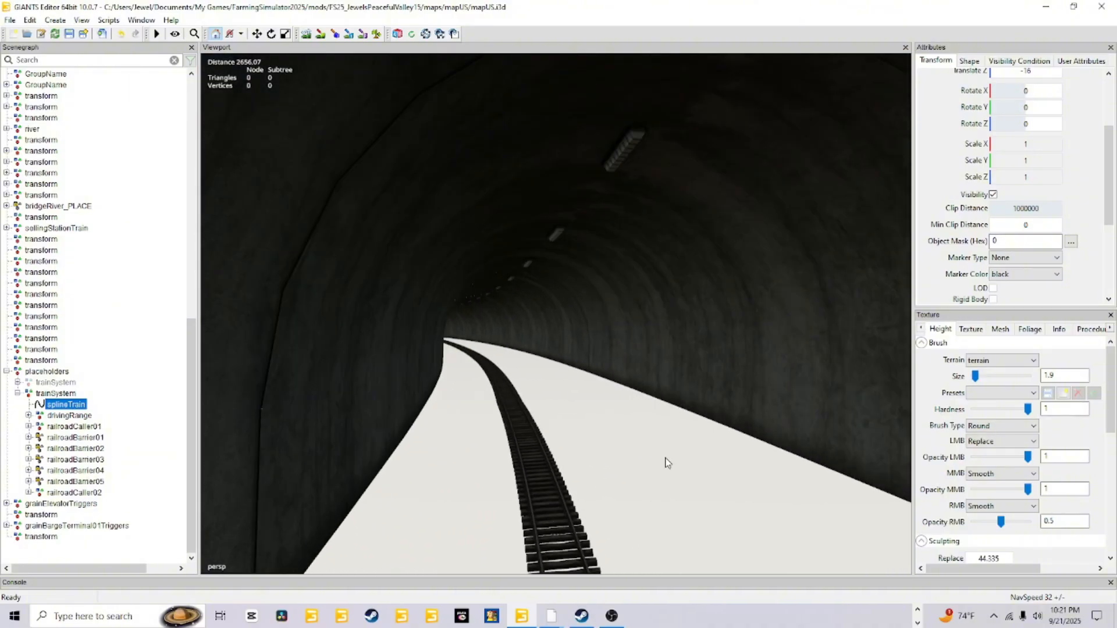
pyautogui.keyDown('alt'); pyautogui.moveTo(620, 523); pyautogui.dragTo(647, 464, button='right'); pyautogui.keyUp('alt')
pyautogui.keyDown('alt'); pyautogui.moveTo(646, 464); pyautogui.dragTo(615, 486); pyautogui.keyUp('alt')
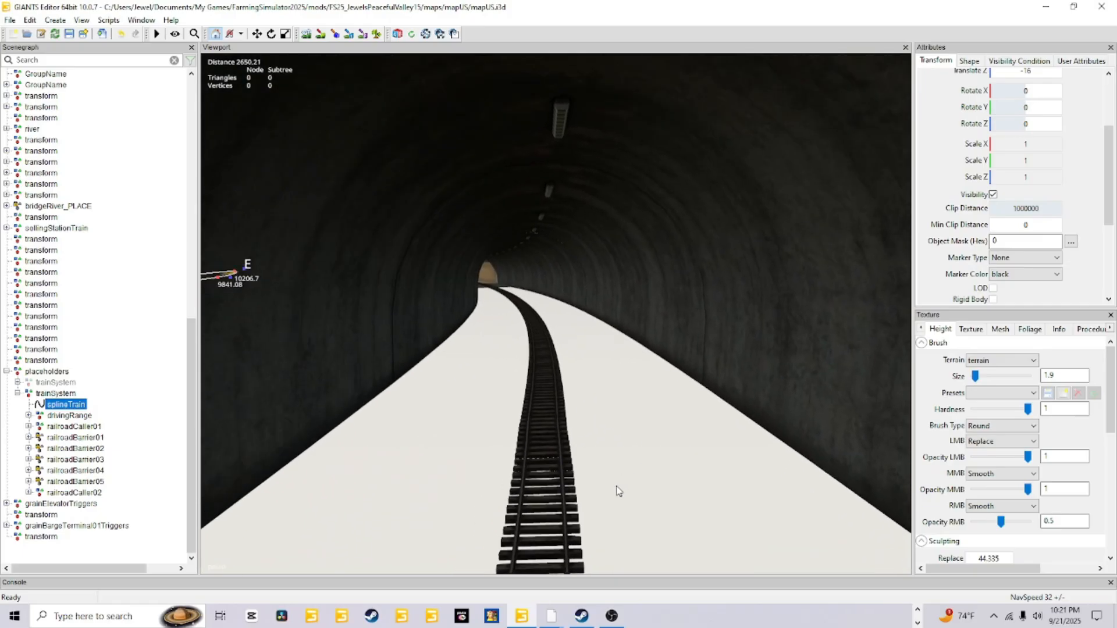
pyautogui.keyDown('alt'); pyautogui.moveTo(602, 552); pyautogui.dragTo(558, 444, button='right'); pyautogui.keyUp('alt')
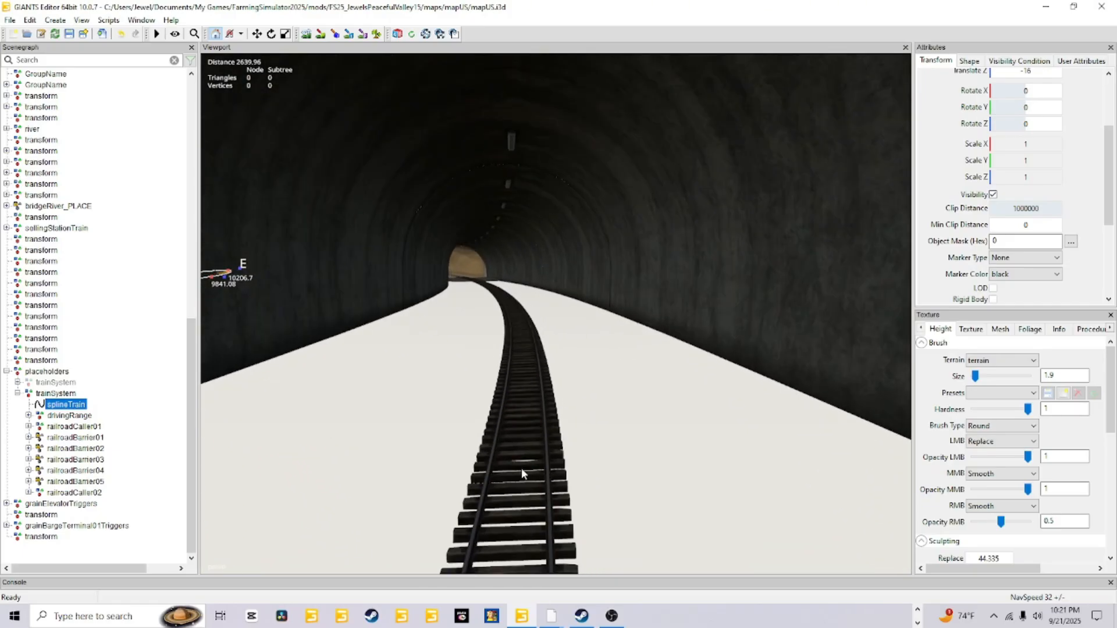
pyautogui.keyDown('alt'); pyautogui.moveTo(594, 520); pyautogui.dragTo(579, 491); pyautogui.keyUp('alt')
pyautogui.keyDown('alt'); pyautogui.moveTo(580, 492); pyautogui.dragTo(639, 463, button='right'); pyautogui.keyUp('alt')
pyautogui.keyDown('alt'); pyautogui.moveTo(639, 463); pyautogui.dragTo(626, 522); pyautogui.keyUp('alt')
pyautogui.keyDown('alt'); pyautogui.moveTo(626, 523); pyautogui.dragTo(632, 488, button='right'); pyautogui.keyUp('alt')
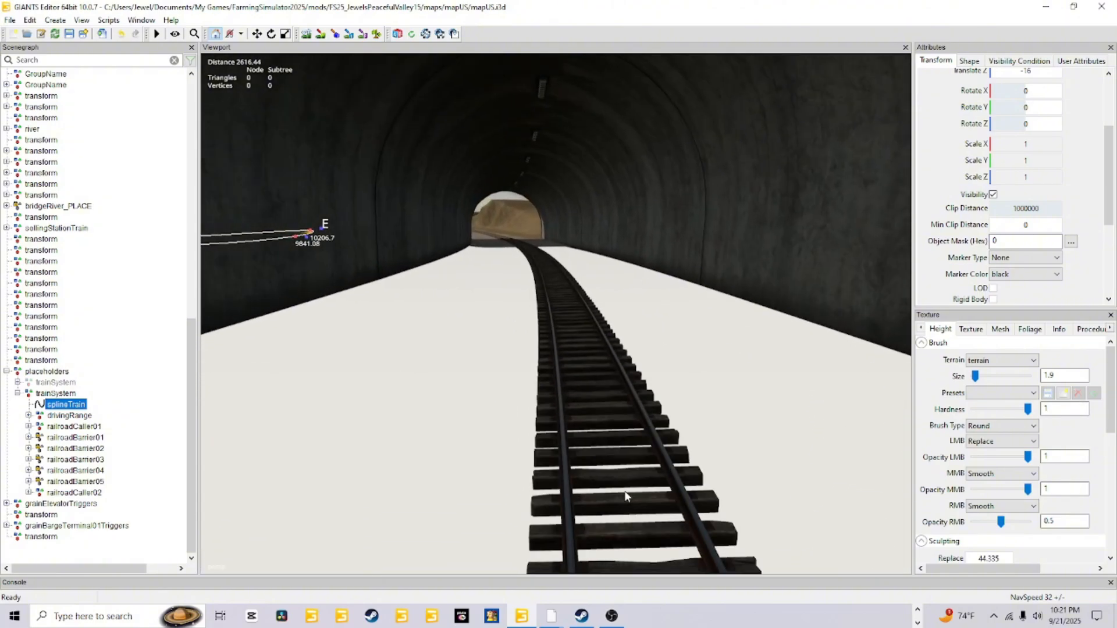
pyautogui.keyDown('alt'); pyautogui.moveTo(598, 436); pyautogui.dragTo(579, 452); pyautogui.keyUp('alt')
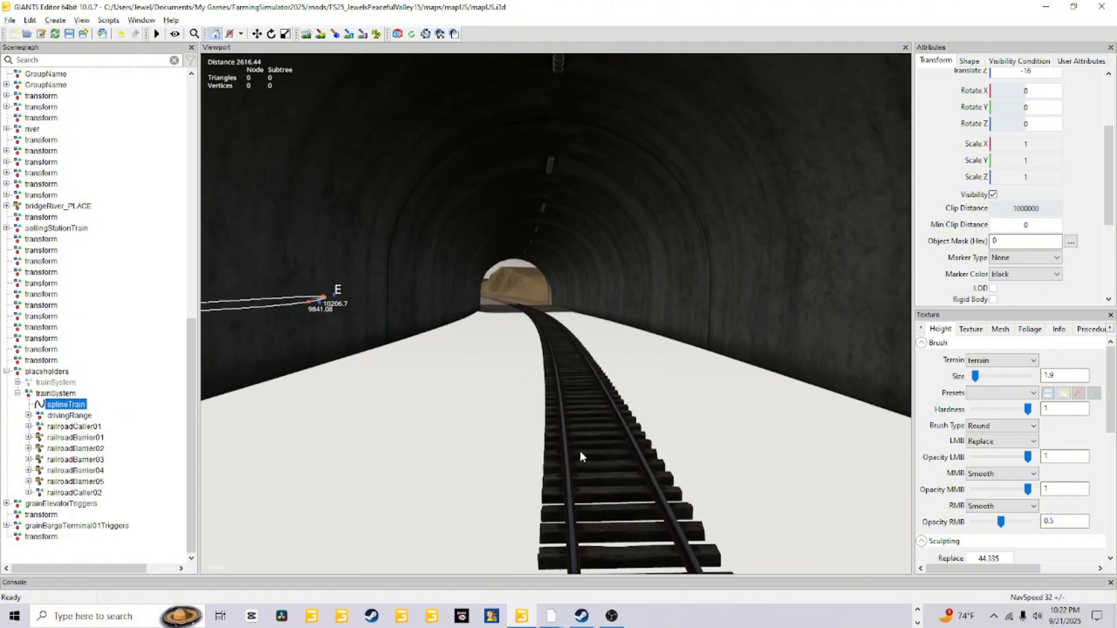
pyautogui.moveTo(580, 452)
pyautogui.keyDown('alt'); pyautogui.mouseDown(button='right')
pyautogui.moveTo(579, 425)
pyautogui.moveTo(578, 454)
pyautogui.mouseUp(button='right'); pyautogui.keyUp('alt')
pyautogui.keyDown('alt'); pyautogui.moveTo(578, 454); pyautogui.dragTo(553, 451); pyautogui.keyUp('alt')
pyautogui.keyDown('alt'); pyautogui.moveTo(554, 451); pyautogui.dragTo(620, 446, button='right'); pyautogui.keyUp('alt')
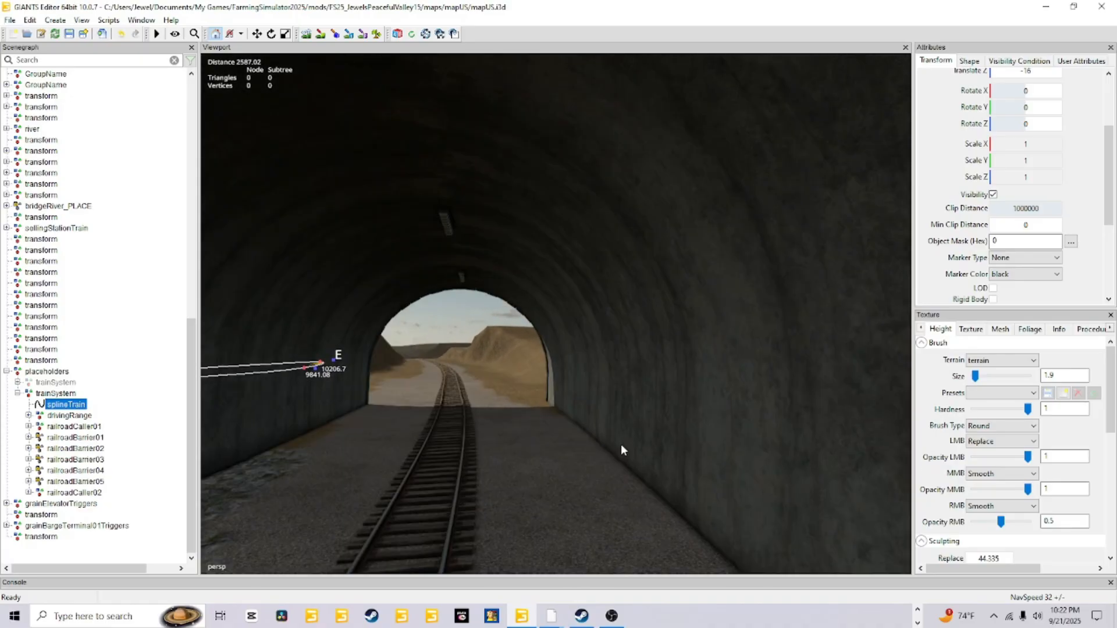
pyautogui.keyDown('alt'); pyautogui.moveTo(620, 446); pyautogui.dragTo(588, 452); pyautogui.keyUp('alt')
pyautogui.keyDown('alt'); pyautogui.moveTo(587, 451); pyautogui.dragTo(610, 449, button='right'); pyautogui.keyUp('alt')
pyautogui.keyDown('alt'); pyautogui.moveTo(610, 449); pyautogui.dragTo(560, 530); pyautogui.keyUp('alt')
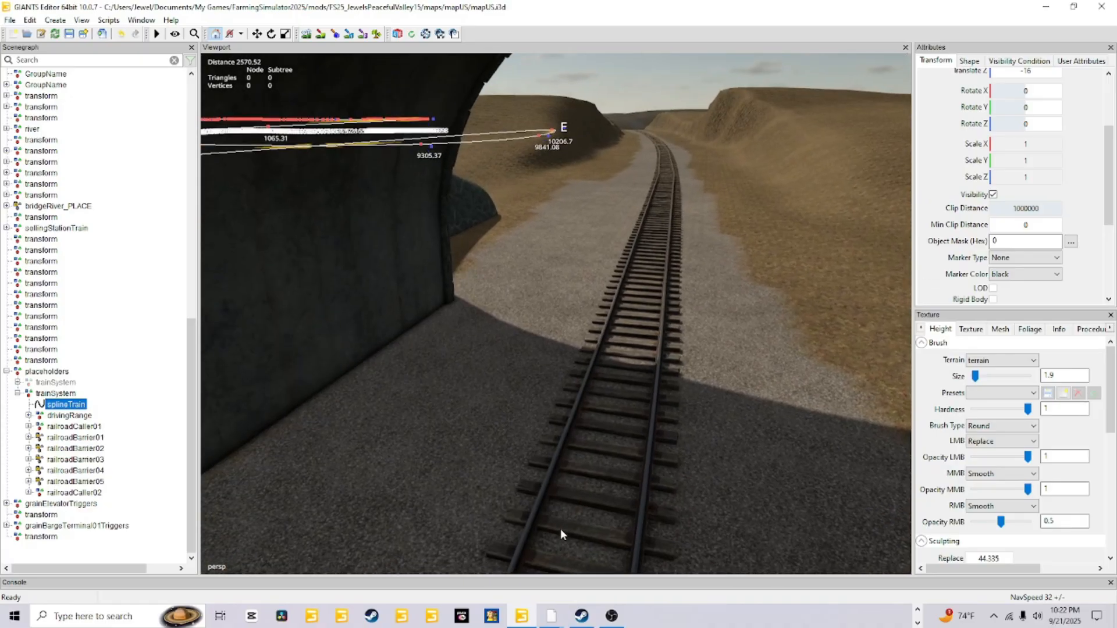
pyautogui.keyDown('alt'); pyautogui.moveTo(560, 530); pyautogui.dragTo(617, 463, button='right'); pyautogui.keyUp('alt')
pyautogui.keyDown('alt'); pyautogui.moveTo(616, 463); pyautogui.dragTo(592, 477); pyautogui.keyUp('alt')
pyautogui.keyDown('alt'); pyautogui.moveTo(592, 478); pyautogui.dragTo(668, 419, button='right'); pyautogui.keyUp('alt')
pyautogui.keyDown('alt'); pyautogui.moveTo(668, 419); pyautogui.dragTo(668, 457); pyautogui.keyUp('alt')
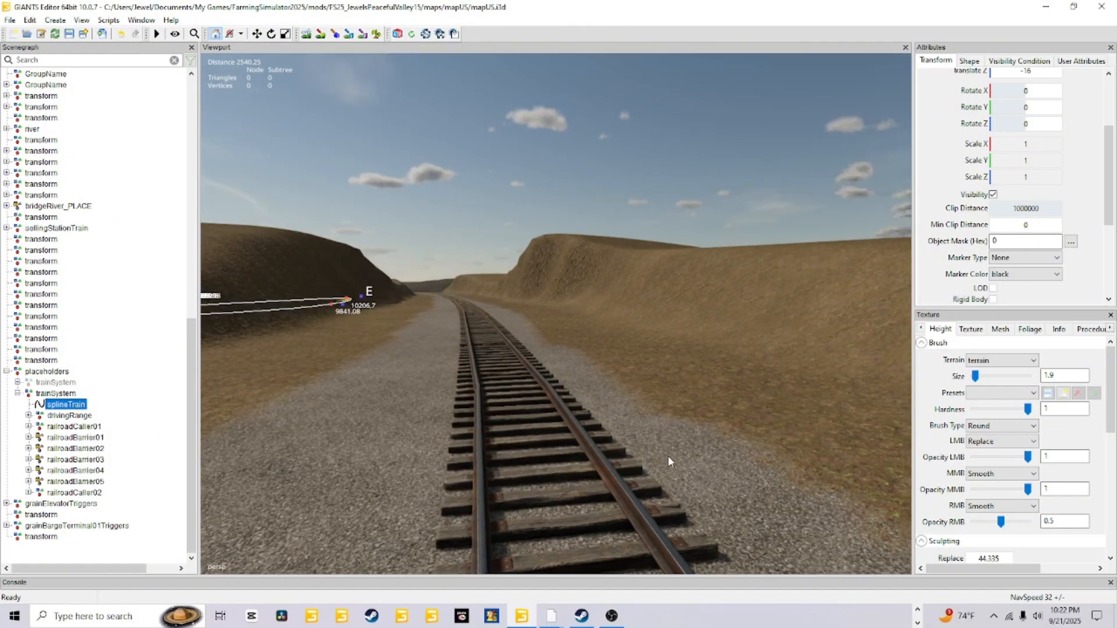
pyautogui.keyDown('alt'); pyautogui.moveTo(668, 457); pyautogui.dragTo(654, 454, button='right'); pyautogui.keyUp('alt')
pyautogui.keyDown('alt'); pyautogui.moveTo(654, 453); pyautogui.dragTo(634, 447); pyautogui.keyUp('alt')
pyautogui.keyDown('alt'); pyautogui.moveTo(634, 447); pyautogui.dragTo(645, 427, button='right'); pyautogui.keyUp('alt')
pyautogui.keyDown('alt'); pyautogui.moveTo(644, 427); pyautogui.dragTo(619, 443); pyautogui.keyUp('alt')
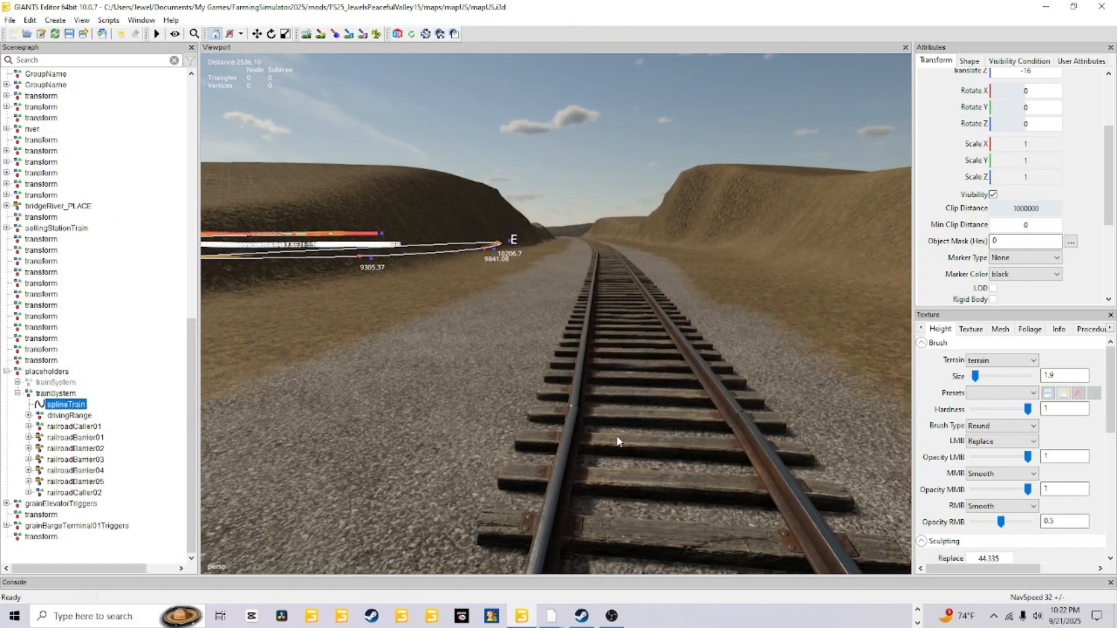
# Examine the rail joints and the centre of the track up close along the gravel cutting beyond the tunnel
pyautogui.keyDown('alt'); pyautogui.moveTo(619, 442); pyautogui.dragTo(525, 543, button='right'); pyautogui.keyUp('alt')
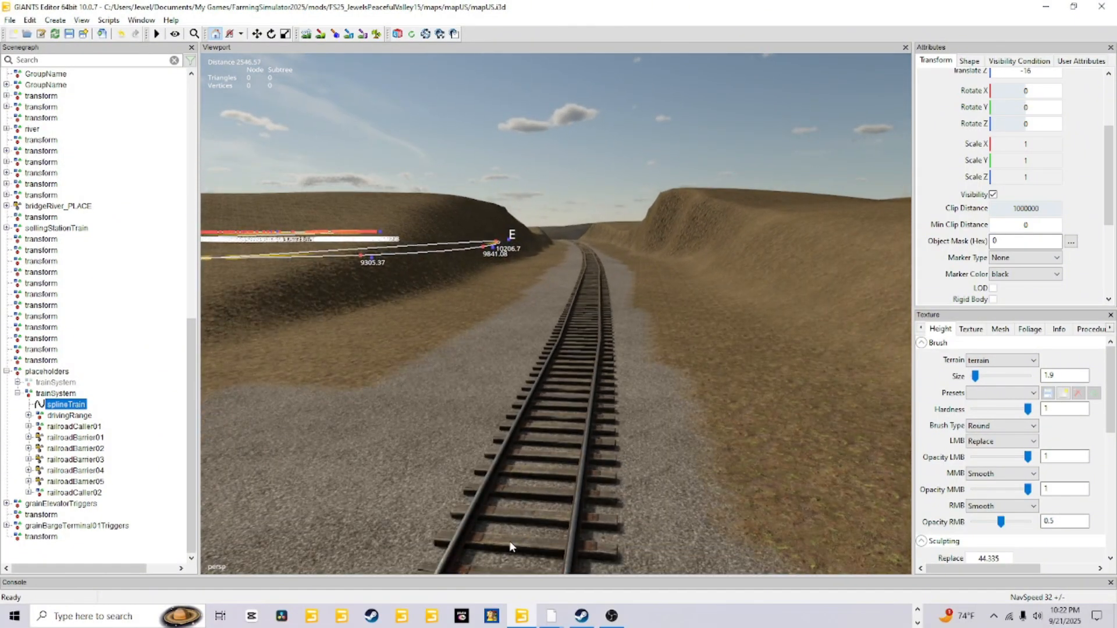
pyautogui.keyDown('alt'); pyautogui.moveTo(522, 539); pyautogui.dragTo(521, 528); pyautogui.keyUp('alt')
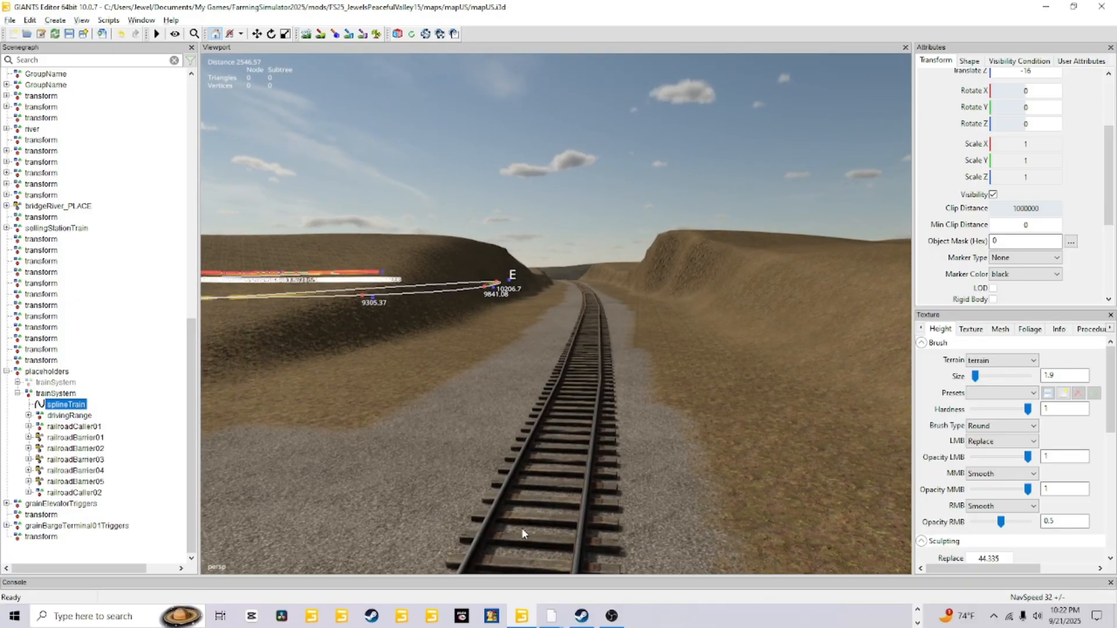
pyautogui.keyDown('alt'); pyautogui.moveTo(522, 526); pyautogui.dragTo(563, 501, button='right'); pyautogui.keyUp('alt')
pyautogui.keyDown('alt'); pyautogui.moveTo(563, 501); pyautogui.dragTo(575, 510); pyautogui.keyUp('alt')
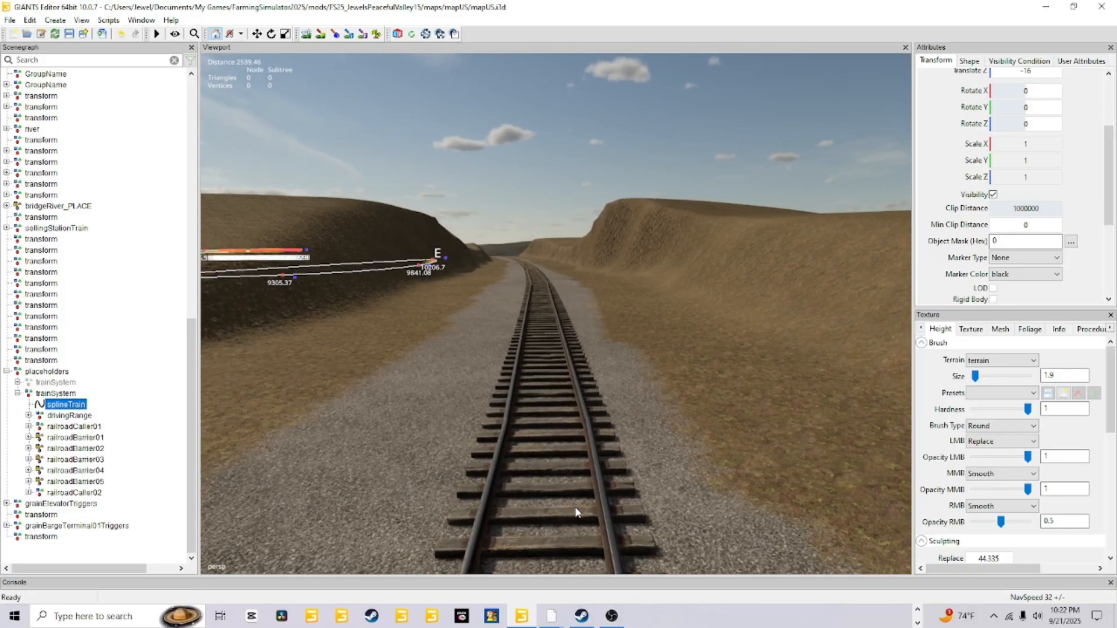
pyautogui.keyDown('alt'); pyautogui.moveTo(574, 510); pyautogui.dragTo(581, 490, button='right'); pyautogui.keyUp('alt')
pyautogui.keyDown('alt'); pyautogui.moveTo(582, 490); pyautogui.dragTo(578, 505); pyautogui.keyUp('alt')
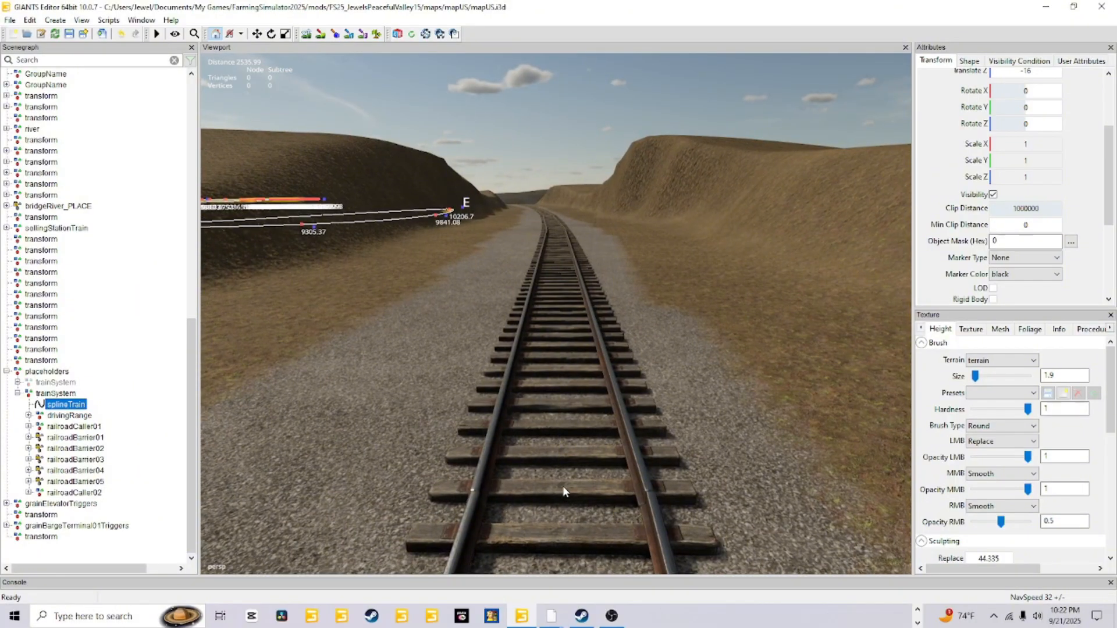
pyautogui.keyDown('alt'); pyautogui.moveTo(563, 487); pyautogui.dragTo(571, 501); pyautogui.keyUp('alt')
pyautogui.moveTo(571, 502)
pyautogui.keyDown('alt'); pyautogui.mouseDown(button='right')
pyautogui.moveTo(596, 476)
pyautogui.moveTo(563, 491)
pyautogui.mouseUp(button='right'); pyautogui.keyUp('alt')
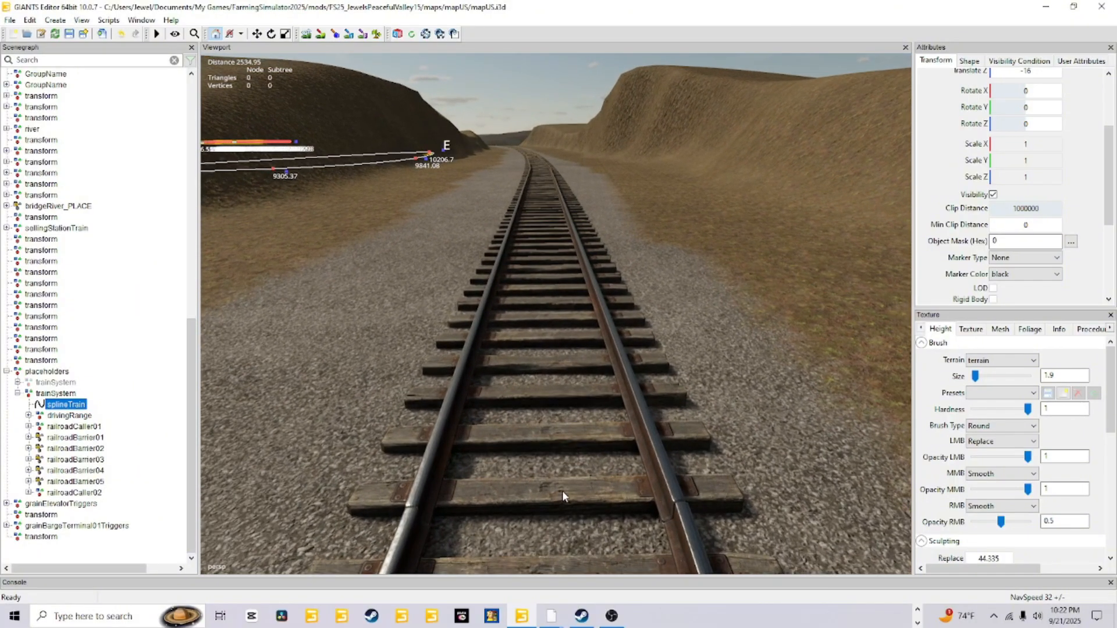
pyautogui.keyDown('alt'); pyautogui.moveTo(562, 490); pyautogui.dragTo(564, 516); pyautogui.keyUp('alt')
pyautogui.keyDown('alt'); pyautogui.moveTo(563, 516); pyautogui.dragTo(566, 505, button='right'); pyautogui.keyUp('alt')
pyautogui.keyDown('alt'); pyautogui.moveTo(597, 473); pyautogui.dragTo(544, 479); pyautogui.keyUp('alt')
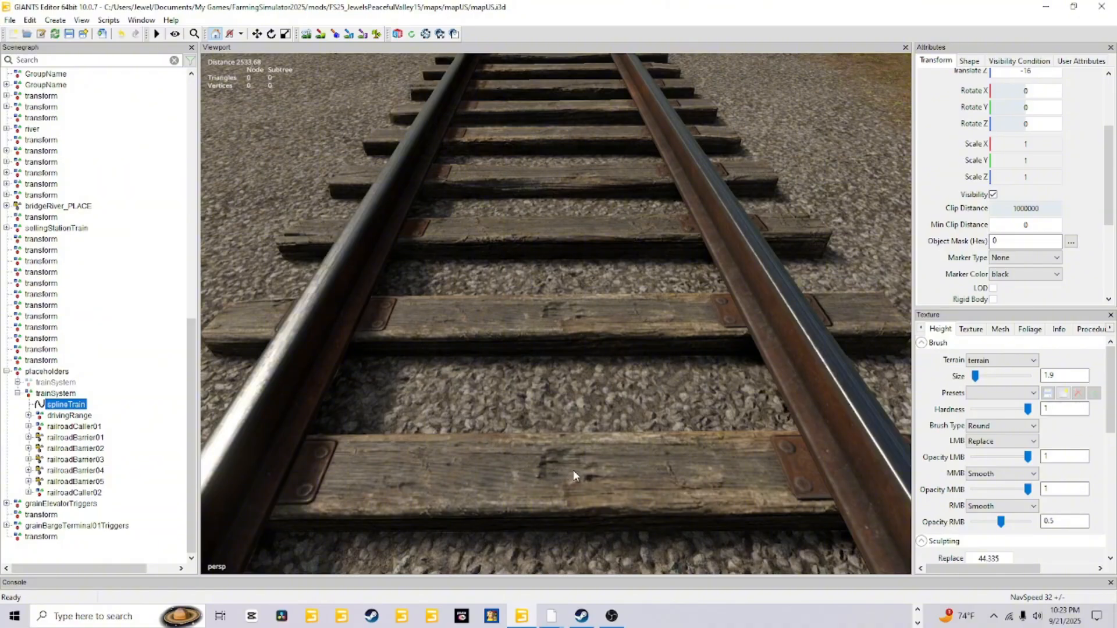
pyautogui.keyDown('alt'); pyautogui.moveTo(573, 472); pyautogui.dragTo(560, 389); pyautogui.keyUp('alt')
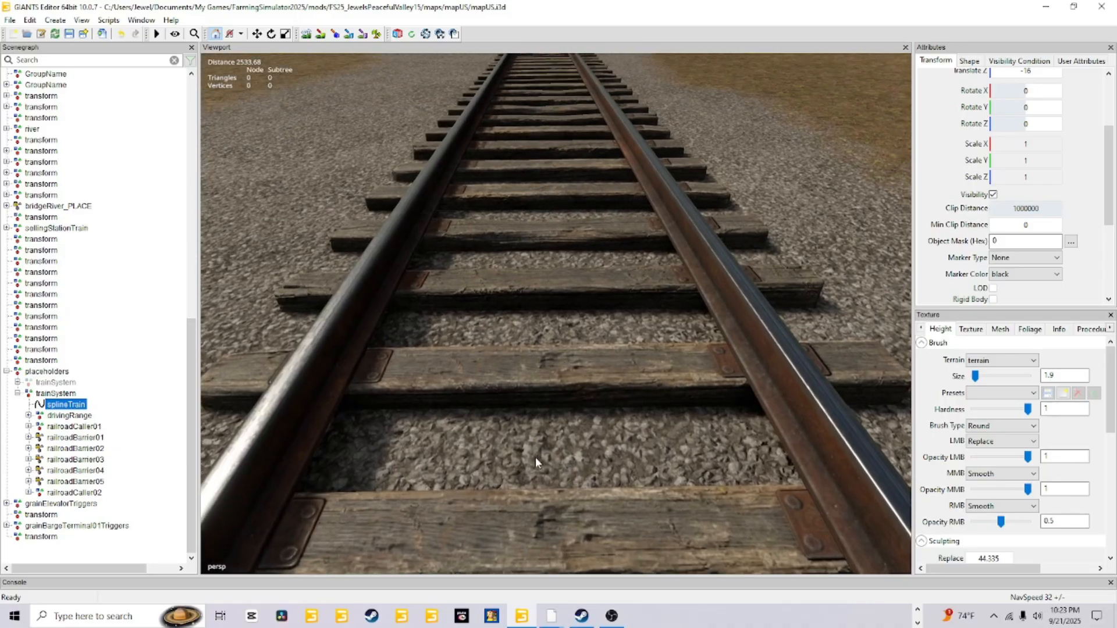
pyautogui.keyDown('alt'); pyautogui.moveTo(536, 457); pyautogui.dragTo(484, 440); pyautogui.keyUp('alt')
pyautogui.scroll(5, 494, 431)
pyautogui.scroll(3, 486, 436)
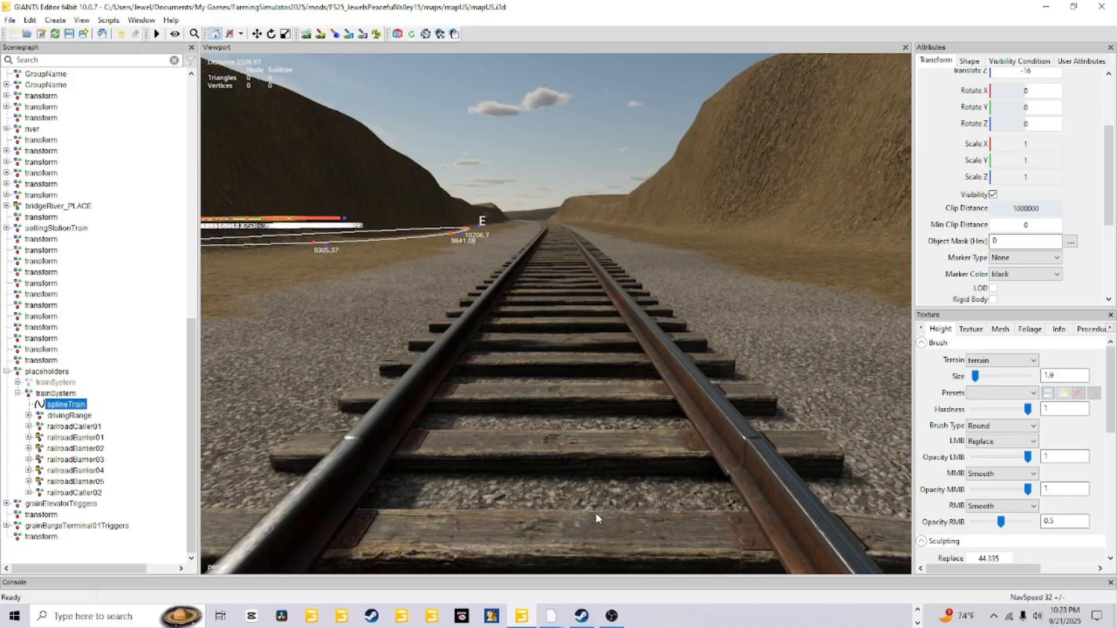
# Follow the railroad track along the gravel cutting to its open end, checking the route for the spline
pyautogui.keyDown('alt'); pyautogui.moveTo(590, 513); pyautogui.dragTo(635, 529); pyautogui.keyUp('alt')
pyautogui.scroll(5, 578, 479)
pyautogui.scroll(4, 593, 469)
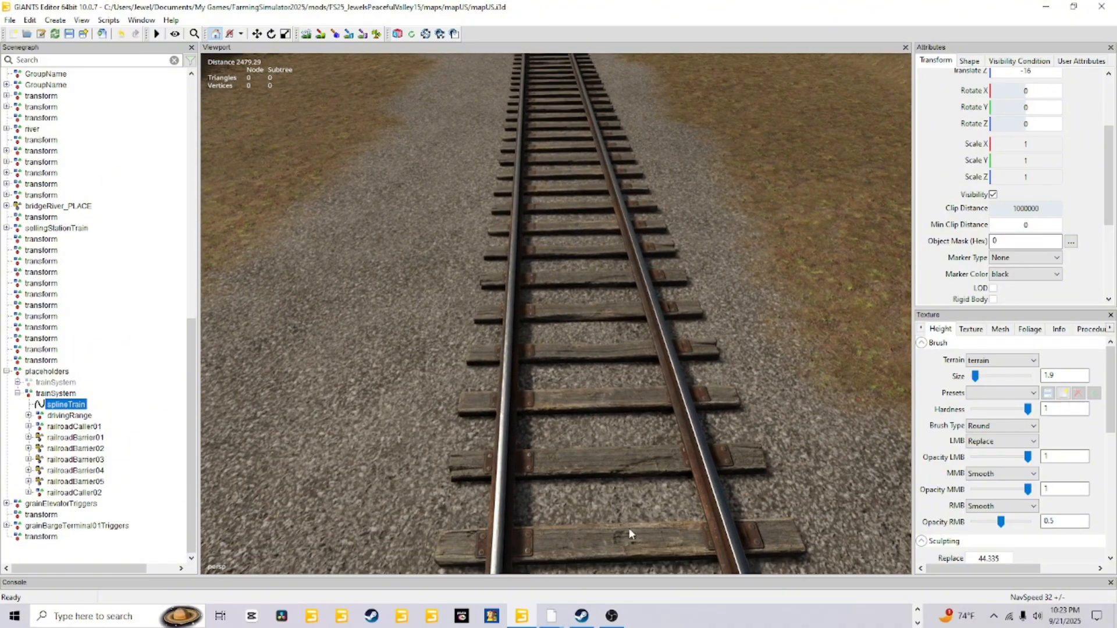
pyautogui.keyDown('alt'); pyautogui.moveTo(647, 525); pyautogui.dragTo(647, 462); pyautogui.keyUp('alt')
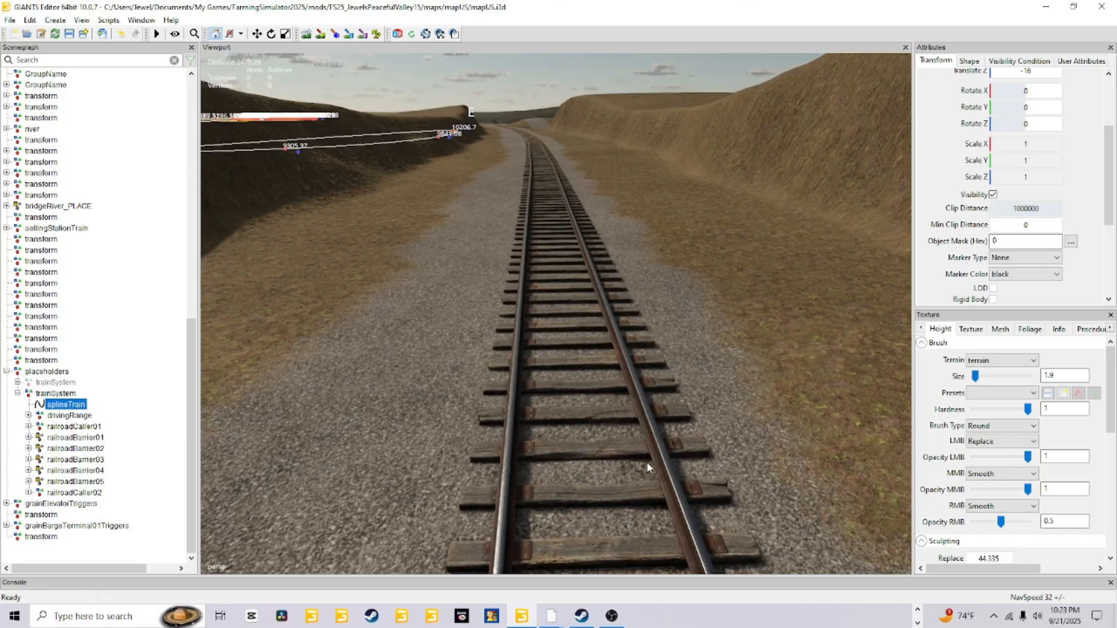
pyautogui.scroll(4, 571, 504)
pyautogui.keyDown('alt'); pyautogui.moveTo(573, 504); pyautogui.dragTo(493, 417); pyautogui.keyUp('alt')
pyautogui.scroll(3, 572, 495)
pyautogui.scroll(2, 534, 450)
pyautogui.scroll(1, 531, 462)
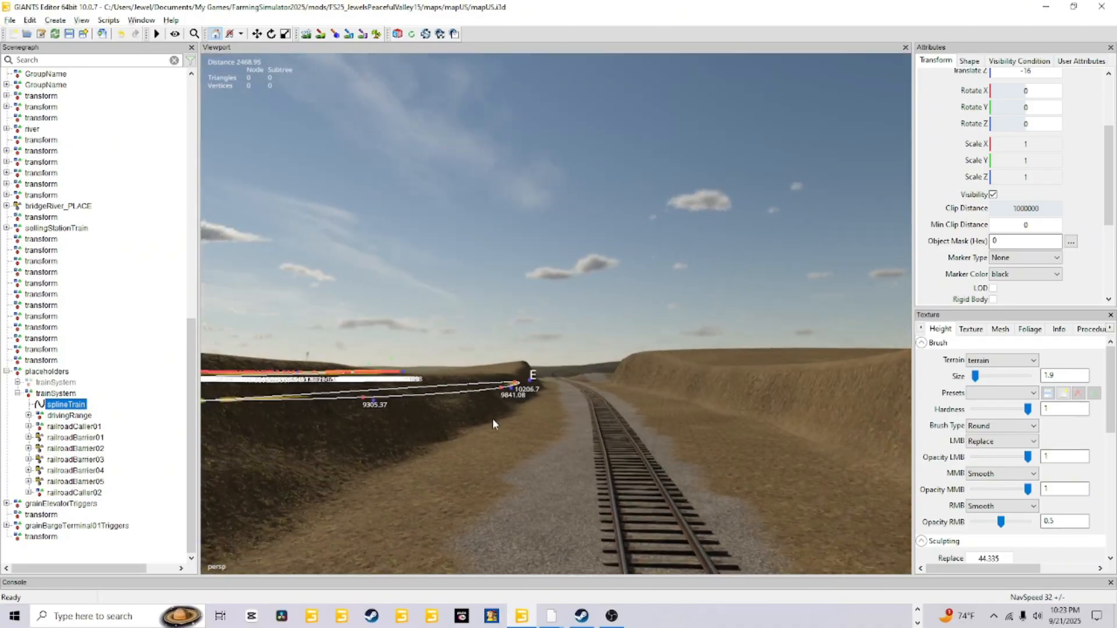
pyautogui.scroll(5, 498, 439)
# Examine the ties and rails up close on the open gravel stretch leading into the curve
pyautogui.keyDown('alt'); pyautogui.moveTo(571, 434); pyautogui.dragTo(557, 506); pyautogui.keyUp('alt')
pyautogui.keyDown('alt'); pyautogui.moveTo(557, 506); pyautogui.dragTo(657, 285, button='right'); pyautogui.keyUp('alt')
pyautogui.keyDown('alt'); pyautogui.moveTo(569, 390); pyautogui.dragTo(544, 361); pyautogui.keyUp('alt')
pyautogui.keyDown('alt'); pyautogui.moveTo(542, 457); pyautogui.dragTo(568, 442, button='right'); pyautogui.keyUp('alt')
pyautogui.keyDown('alt'); pyautogui.moveTo(635, 467); pyautogui.dragTo(670, 486); pyautogui.keyUp('alt')
pyautogui.keyDown('alt'); pyautogui.moveTo(670, 487); pyautogui.dragTo(655, 477, button='right'); pyautogui.keyUp('alt')
pyautogui.keyDown('alt'); pyautogui.moveTo(656, 479); pyautogui.dragTo(623, 497); pyautogui.keyUp('alt')
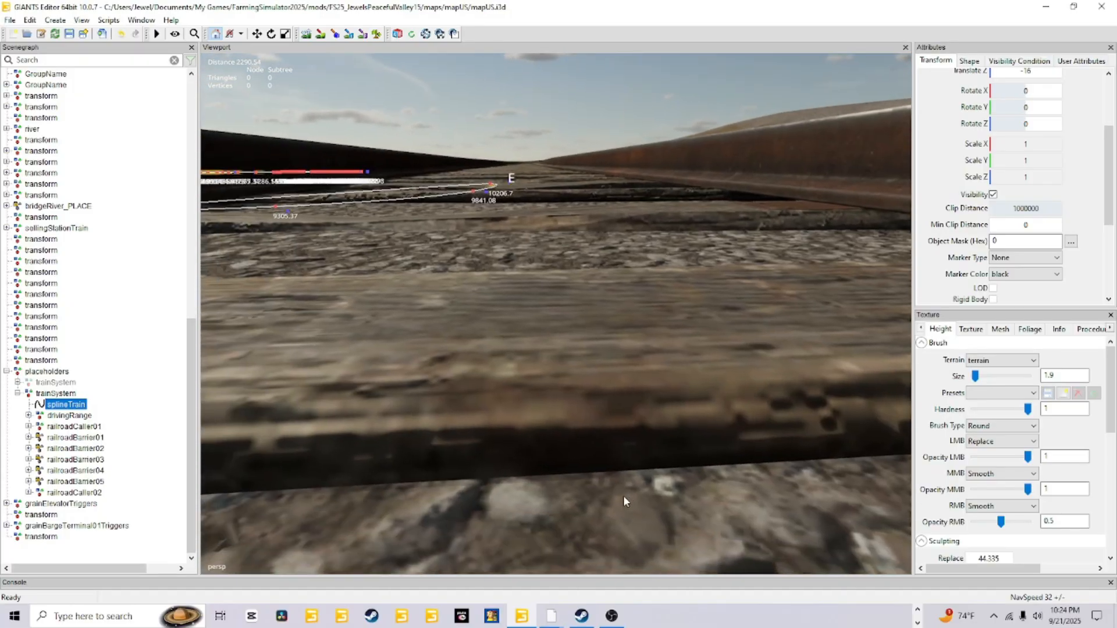
pyautogui.keyDown('alt'); pyautogui.moveTo(623, 497); pyautogui.dragTo(620, 503, button='right'); pyautogui.keyUp('alt')
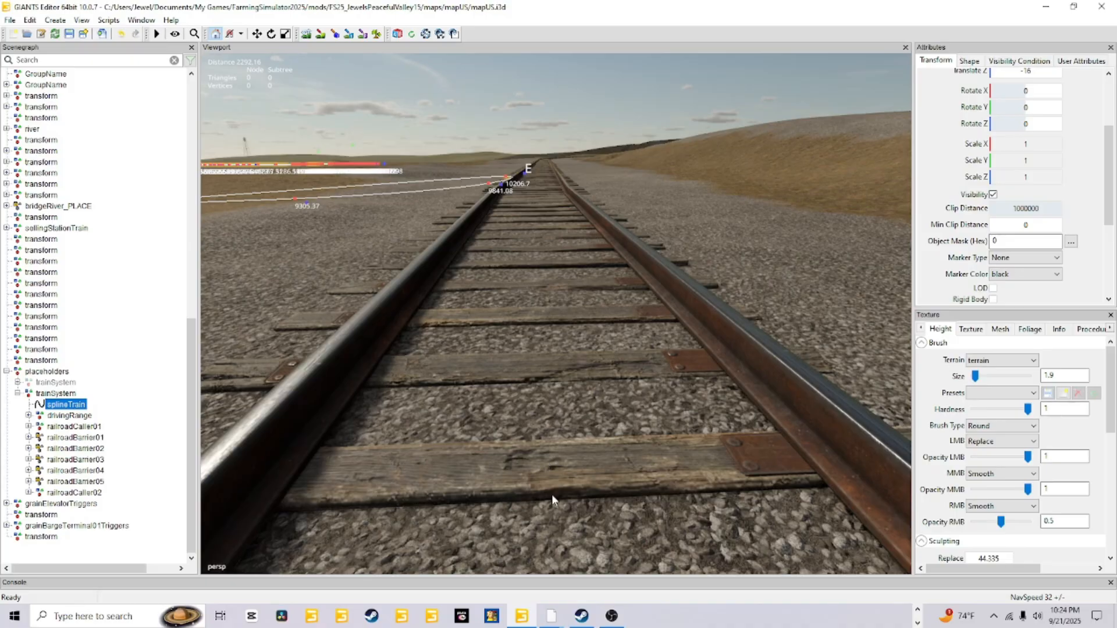
pyautogui.keyDown('alt'); pyautogui.moveTo(552, 494); pyautogui.dragTo(517, 442); pyautogui.keyUp('alt')
pyautogui.keyDown('alt'); pyautogui.moveTo(517, 444); pyautogui.dragTo(628, 366, button='right'); pyautogui.keyUp('alt')
pyautogui.keyDown('alt'); pyautogui.moveTo(478, 511); pyautogui.dragTo(569, 448, button='right'); pyautogui.keyUp('alt')
pyautogui.keyDown('alt'); pyautogui.moveTo(569, 448); pyautogui.dragTo(497, 518); pyautogui.keyUp('alt')
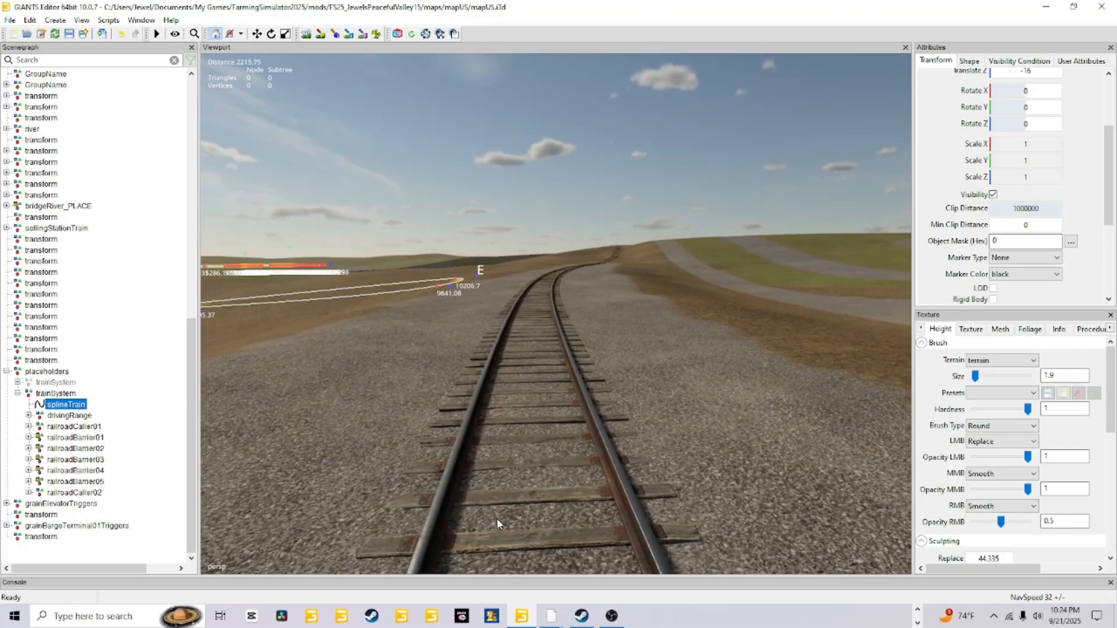
pyautogui.keyDown('alt'); pyautogui.moveTo(497, 518); pyautogui.dragTo(529, 489, button='right'); pyautogui.keyUp('alt')
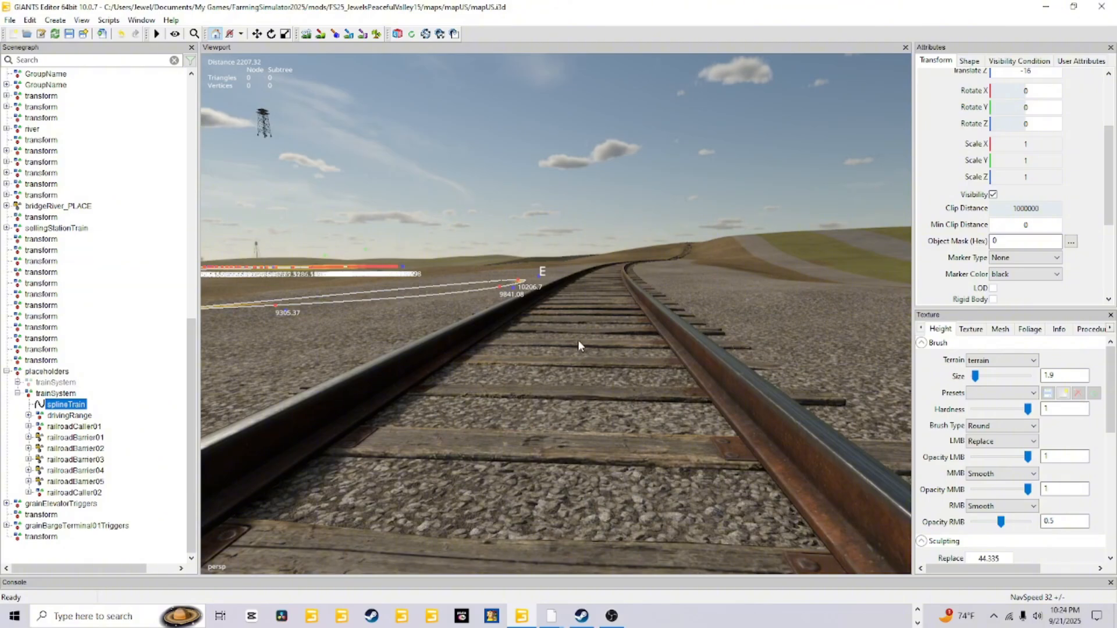
pyautogui.keyDown('alt'); pyautogui.moveTo(575, 344); pyautogui.dragTo(500, 470); pyautogui.keyUp('alt')
pyautogui.keyDown('alt'); pyautogui.moveTo(501, 465); pyautogui.dragTo(525, 460, button='right'); pyautogui.keyUp('alt')
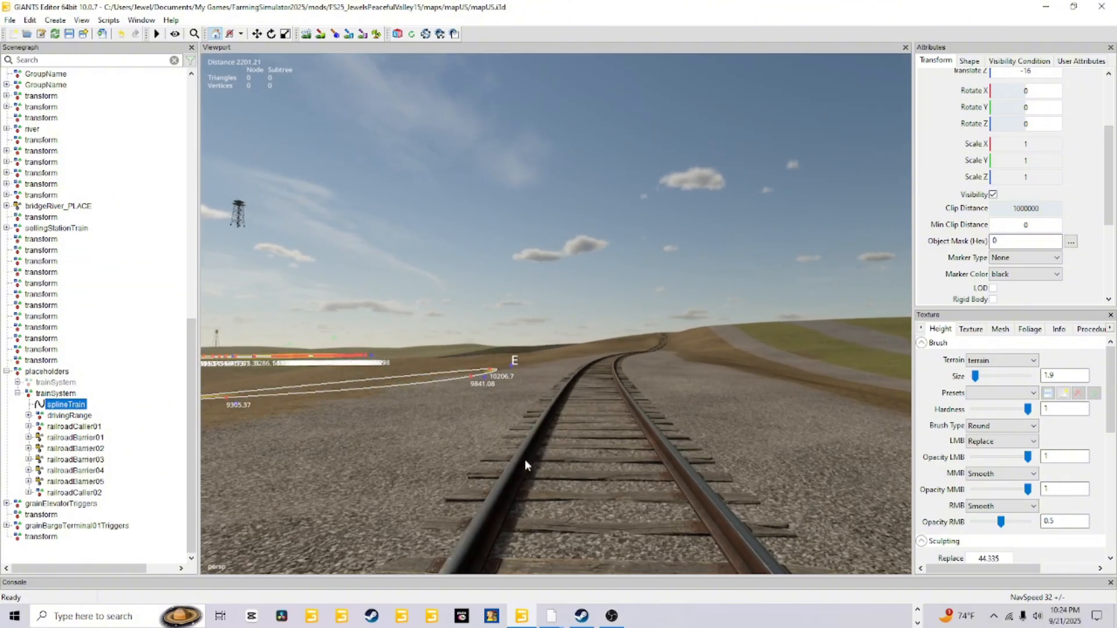
pyautogui.keyDown('alt'); pyautogui.moveTo(603, 531); pyautogui.dragTo(560, 500); pyautogui.keyUp('alt')
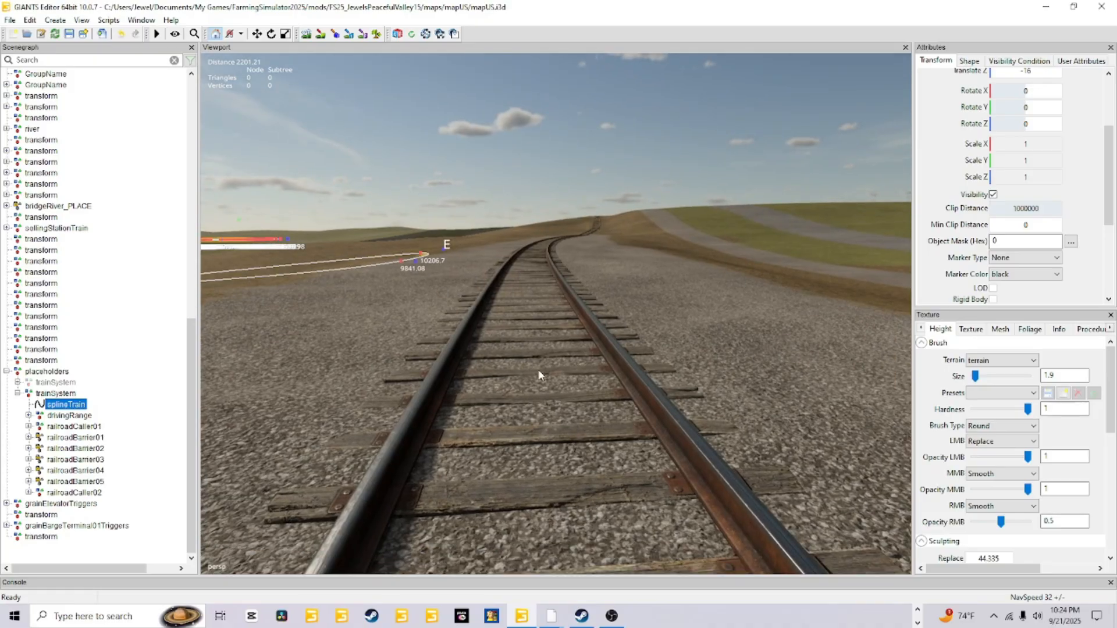
# Follow the track around the gravel curve to the rail joint where the gravel meets the brown hillside
pyautogui.keyDown('alt'); pyautogui.moveTo(501, 353); pyautogui.dragTo(557, 431); pyautogui.keyUp('alt')
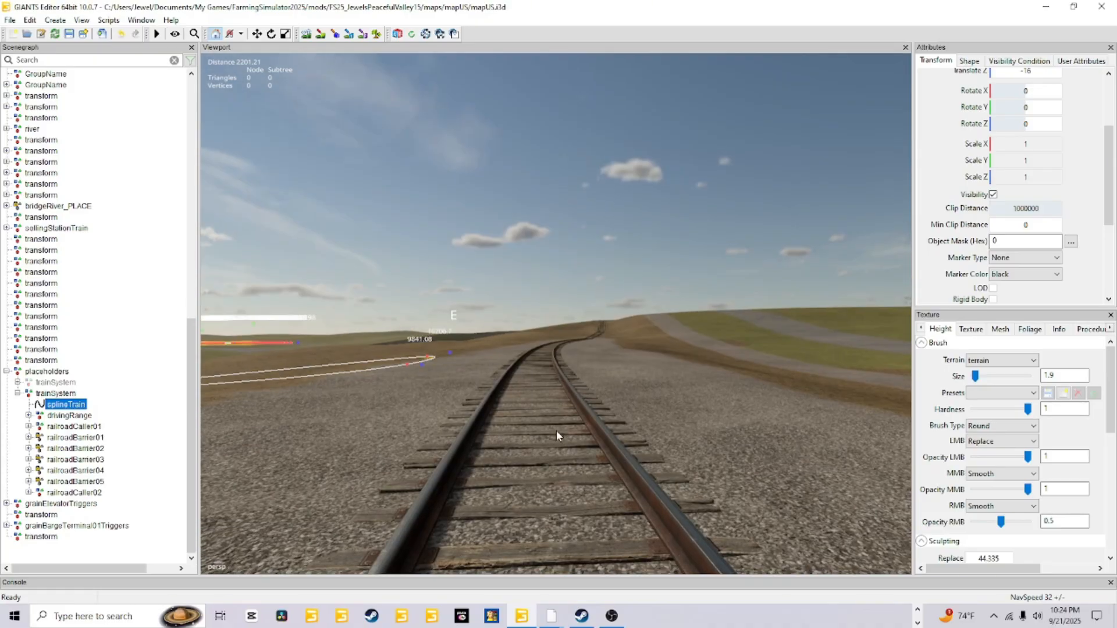
pyautogui.keyDown('alt'); pyautogui.moveTo(556, 430); pyautogui.dragTo(657, 401, button='right'); pyautogui.keyUp('alt')
pyautogui.keyDown('alt'); pyautogui.moveTo(681, 512); pyautogui.dragTo(658, 449); pyautogui.keyUp('alt')
pyautogui.keyDown('alt'); pyautogui.moveTo(657, 449); pyautogui.dragTo(615, 466, button='middle'); pyautogui.keyUp('alt')
pyautogui.keyDown('alt'); pyautogui.moveTo(614, 465); pyautogui.dragTo(592, 426); pyautogui.keyUp('alt')
pyautogui.keyDown('alt'); pyautogui.moveTo(547, 461); pyautogui.dragTo(618, 382, button='right'); pyautogui.keyUp('alt')
pyautogui.keyDown('alt'); pyautogui.moveTo(618, 381); pyautogui.dragTo(587, 451); pyautogui.keyUp('alt')
pyautogui.keyDown('alt'); pyautogui.moveTo(588, 452); pyautogui.dragTo(602, 431, button='middle'); pyautogui.keyUp('alt')
pyautogui.keyDown('alt'); pyautogui.moveTo(602, 431); pyautogui.dragTo(626, 408); pyautogui.keyUp('alt')
pyautogui.keyDown('alt'); pyautogui.moveTo(626, 408); pyautogui.dragTo(618, 418, button='middle'); pyautogui.keyUp('alt')
pyautogui.keyDown('alt'); pyautogui.moveTo(618, 418); pyautogui.dragTo(634, 526); pyautogui.keyUp('alt')
pyautogui.keyDown('alt'); pyautogui.moveTo(635, 526); pyautogui.dragTo(634, 502, button='right'); pyautogui.keyUp('alt')
pyautogui.keyDown('alt'); pyautogui.moveTo(634, 502); pyautogui.dragTo(644, 376); pyautogui.keyUp('alt')
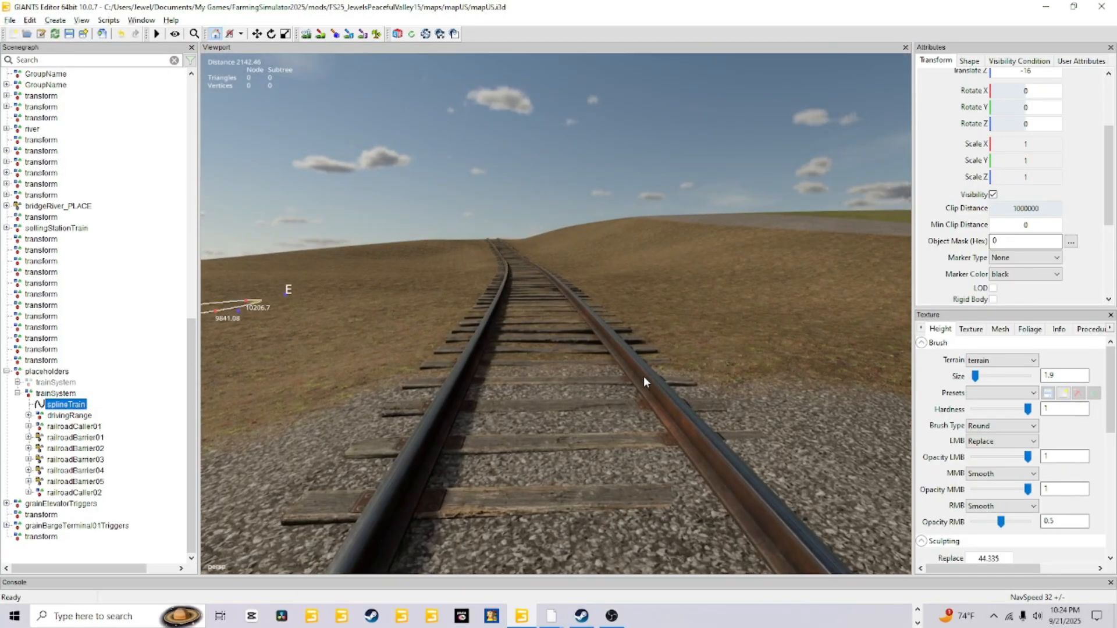
pyautogui.keyDown('alt'); pyautogui.moveTo(643, 376); pyautogui.dragTo(638, 422, button='middle'); pyautogui.keyUp('alt')
pyautogui.keyDown('alt'); pyautogui.moveTo(637, 421); pyautogui.dragTo(638, 443); pyautogui.keyUp('alt')
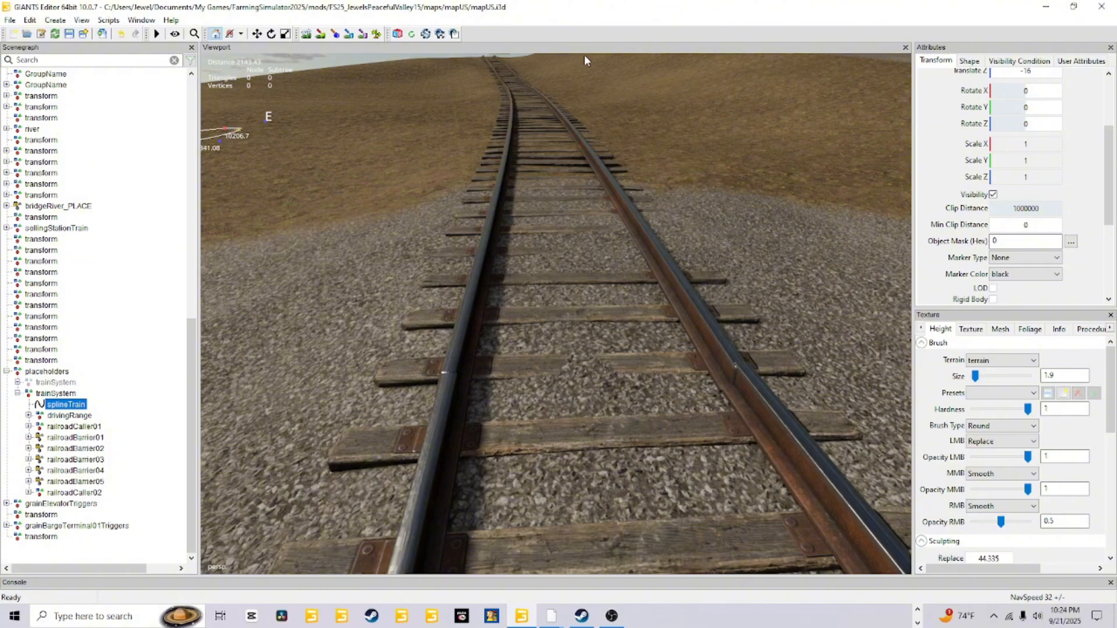
# Examine the rail joints from beside the track, at the gravel bend and on the dirt stretch beyond
pyautogui.moveTo(653, 361); pyautogui.dragTo(755, 490, button='right')
pyautogui.rightClick(625, 456)
pyautogui.scroll(-3, 730, 454)
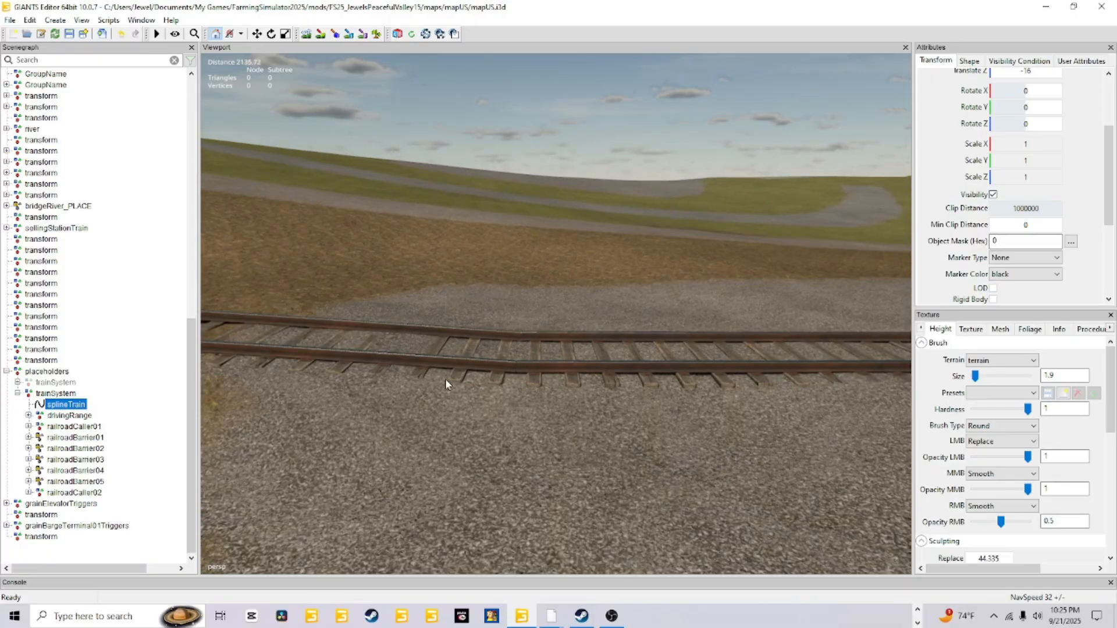
pyautogui.moveTo(644, 431); pyautogui.dragTo(751, 421, button='right')
pyautogui.scroll(3, 618, 445)
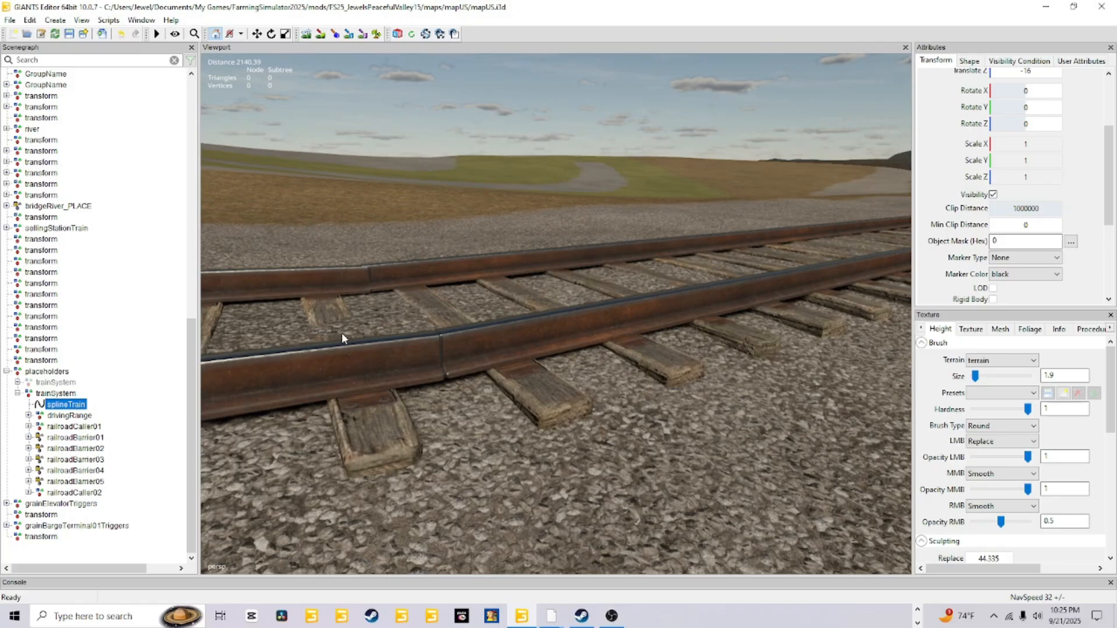
pyautogui.moveTo(573, 437); pyautogui.dragTo(519, 428, button='right')
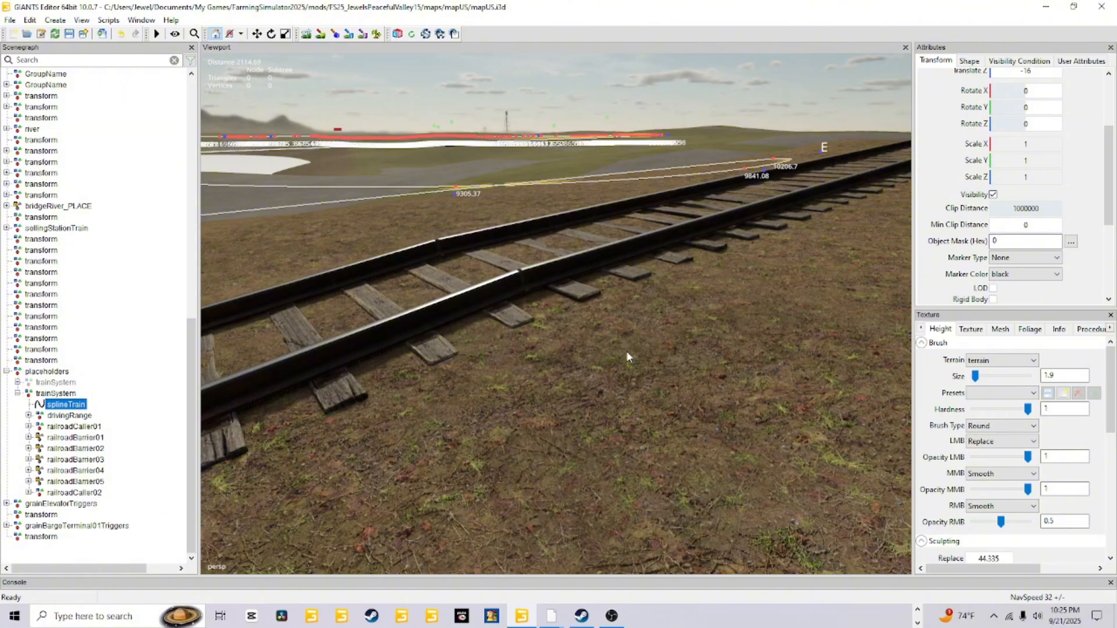
# Follow the track from the dirt stretch along the grassy embankment in the direction of the arched bridge
pyautogui.keyDown('alt'); pyautogui.moveTo(814, 317); pyautogui.dragTo(636, 408); pyautogui.keyUp('alt')
pyautogui.scroll(3, 629, 407)
pyautogui.scroll(-3, 536, 480)
pyautogui.scroll(2, 524, 473)
pyautogui.keyDown('alt'); pyautogui.moveTo(578, 466); pyautogui.dragTo(525, 501); pyautogui.keyUp('alt')
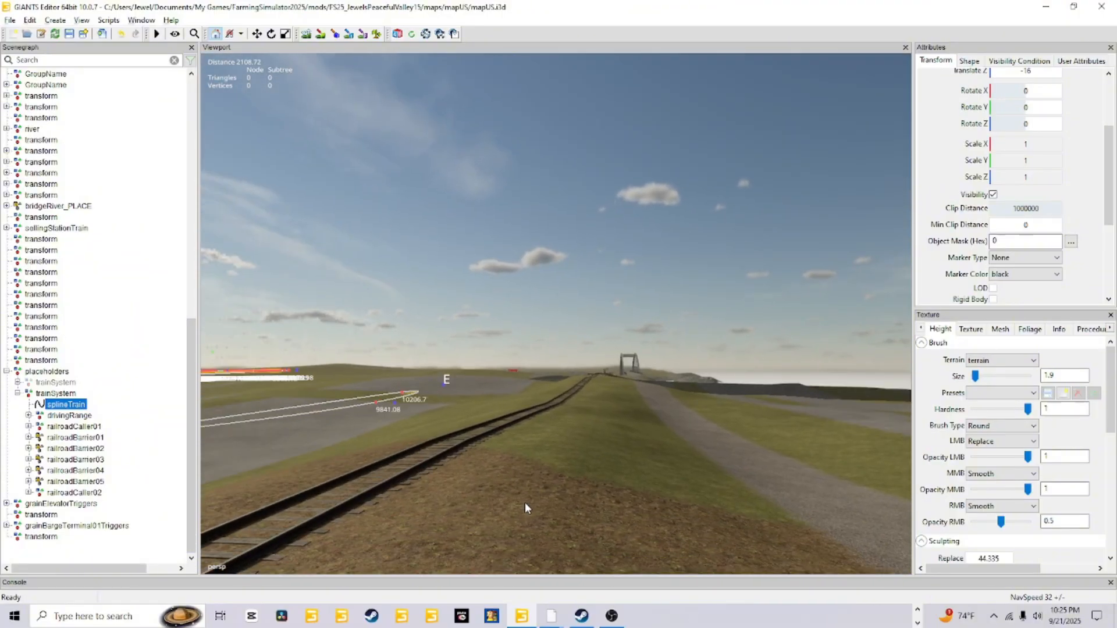
pyautogui.keyDown('alt'); pyautogui.moveTo(524, 501); pyautogui.dragTo(630, 454, button='middle'); pyautogui.keyUp('alt')
pyautogui.keyDown('alt'); pyautogui.moveTo(631, 454); pyautogui.dragTo(641, 488); pyautogui.keyUp('alt')
pyautogui.keyDown('alt'); pyautogui.moveTo(641, 487); pyautogui.dragTo(751, 394, button='middle'); pyautogui.keyUp('alt')
pyautogui.keyDown('alt'); pyautogui.moveTo(702, 398); pyautogui.dragTo(716, 428); pyautogui.keyUp('alt')
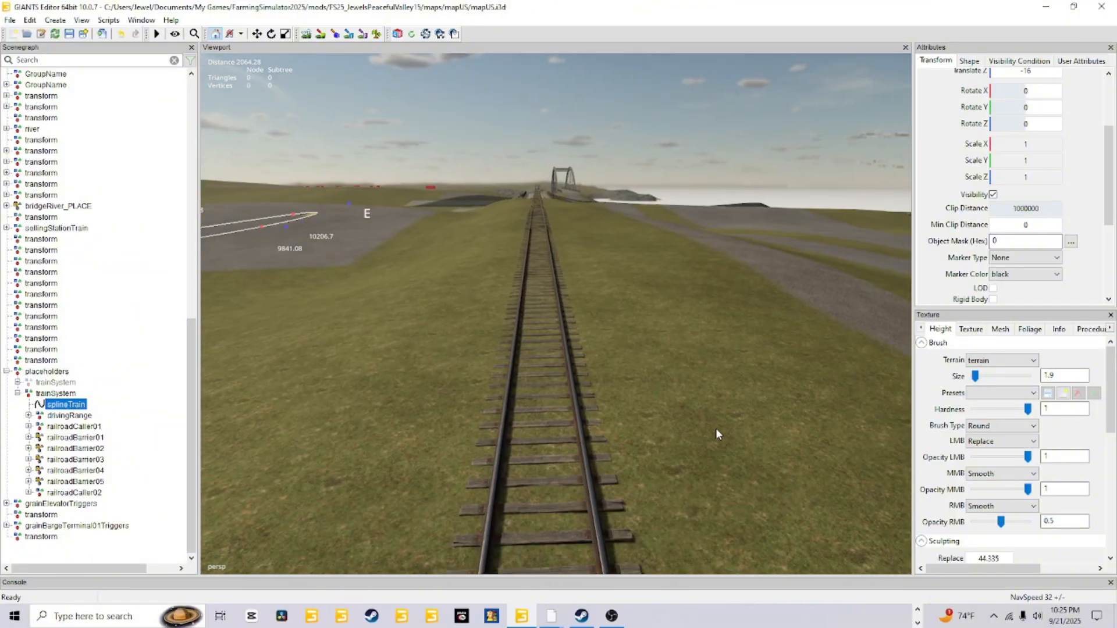
pyautogui.keyDown('alt'); pyautogui.moveTo(715, 428); pyautogui.dragTo(721, 368, button='middle'); pyautogui.keyUp('alt')
pyautogui.keyDown('alt'); pyautogui.moveTo(656, 409); pyautogui.dragTo(626, 355); pyautogui.keyUp('alt')
pyautogui.moveTo(627, 445)
pyautogui.keyDown('alt'); pyautogui.mouseDown(button='middle')
pyautogui.moveTo(626, 426)
pyautogui.moveTo(639, 446)
pyautogui.mouseUp(button='middle'); pyautogui.keyUp('alt')
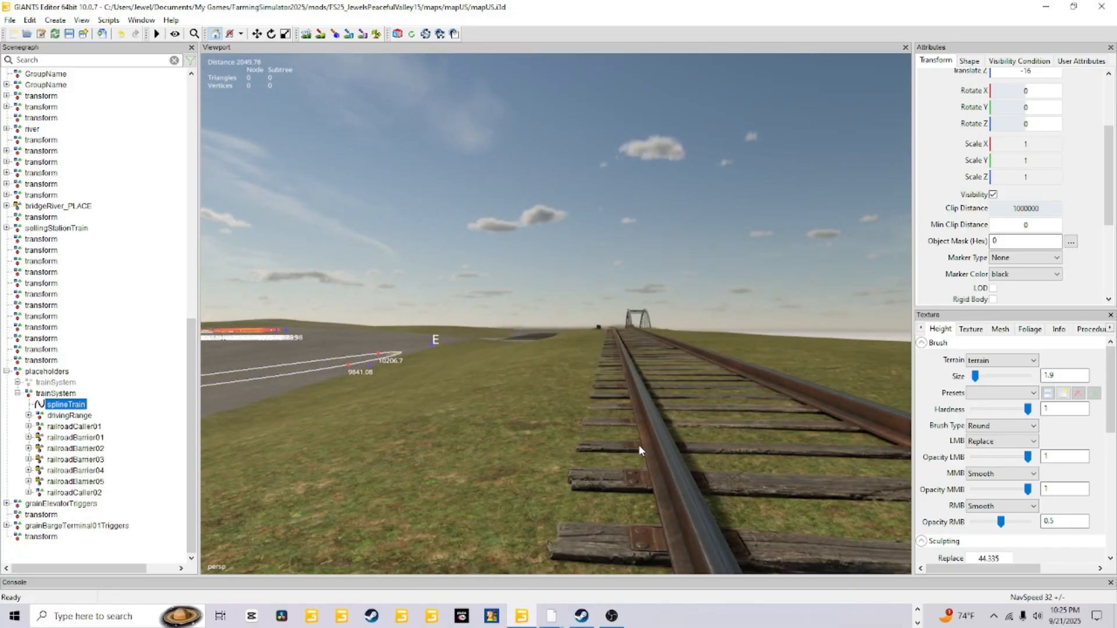
# Follow the track past the paved lot and across the river beside the arched road bridge
pyautogui.keyDown('alt'); pyautogui.moveTo(639, 447); pyautogui.dragTo(717, 369); pyautogui.keyUp('alt')
pyautogui.keyDown('alt'); pyautogui.moveTo(717, 369); pyautogui.dragTo(633, 495, button='middle'); pyautogui.keyUp('alt')
pyautogui.scroll(3, 633, 495)
pyautogui.keyDown('alt'); pyautogui.moveTo(632, 494); pyautogui.dragTo(642, 515); pyautogui.keyUp('alt')
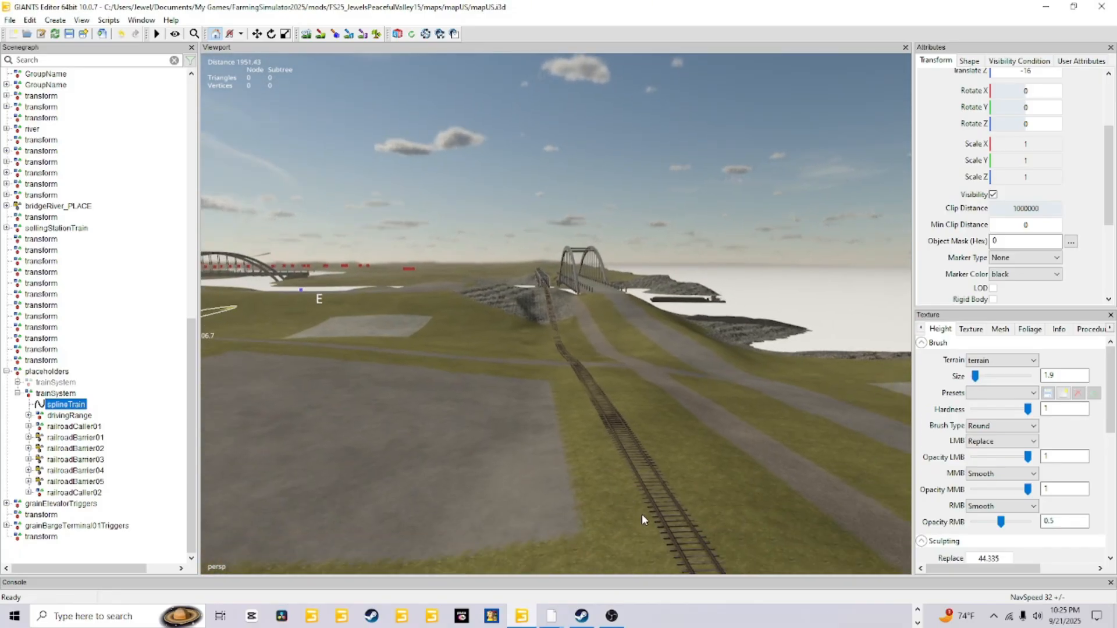
pyautogui.scroll(2, 642, 515)
pyautogui.keyDown('alt'); pyautogui.moveTo(642, 515); pyautogui.dragTo(647, 340, button='middle'); pyautogui.keyUp('alt')
pyautogui.keyDown('alt'); pyautogui.moveTo(571, 481); pyautogui.dragTo(562, 454); pyautogui.keyUp('alt')
pyautogui.scroll(5, 562, 454)
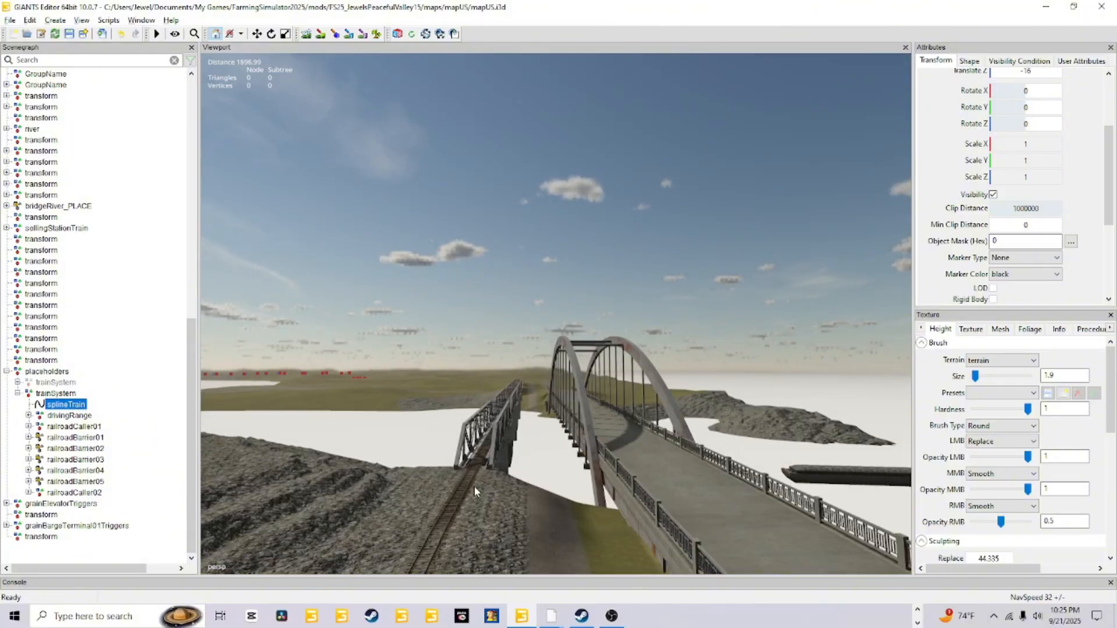
pyautogui.keyDown('alt'); pyautogui.moveTo(627, 430); pyautogui.dragTo(931, 204); pyautogui.keyUp('alt')
pyautogui.scroll(7, 633, 303)
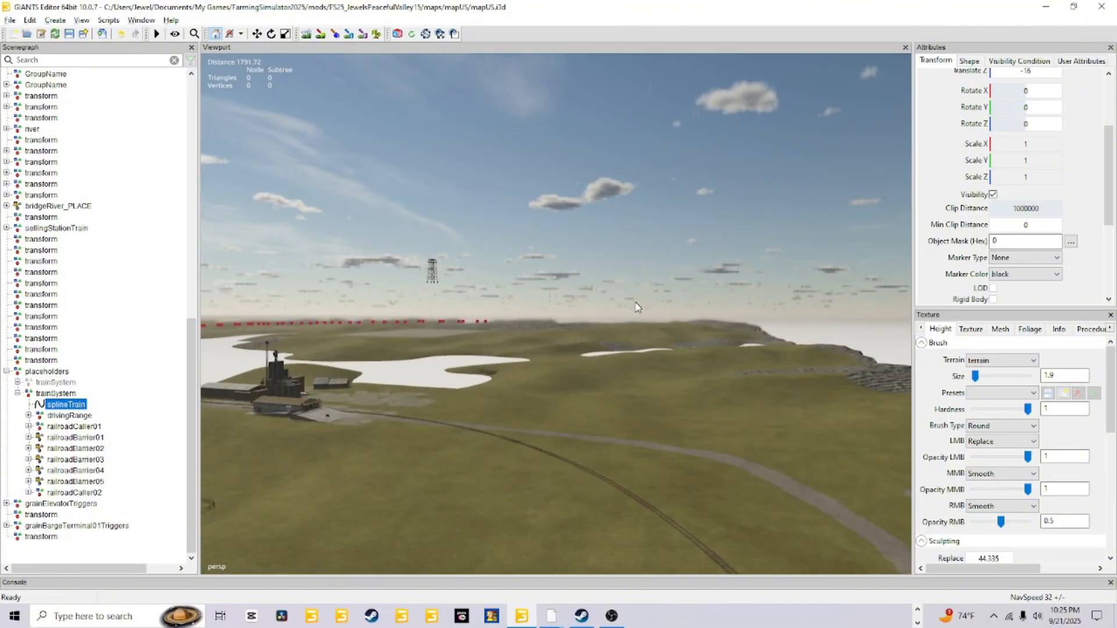
# Examine the track switch and parallel siding between the export warehouse and the grain silos
pyautogui.keyDown('alt'); pyautogui.moveTo(457, 366); pyautogui.dragTo(428, 468); pyautogui.keyUp('alt')
pyautogui.scroll(2, 412, 382)
pyautogui.scroll(5, 428, 467)
pyautogui.keyDown('alt'); pyautogui.moveTo(512, 326); pyautogui.dragTo(557, 295); pyautogui.keyUp('alt')
pyautogui.scroll(5, 539, 356)
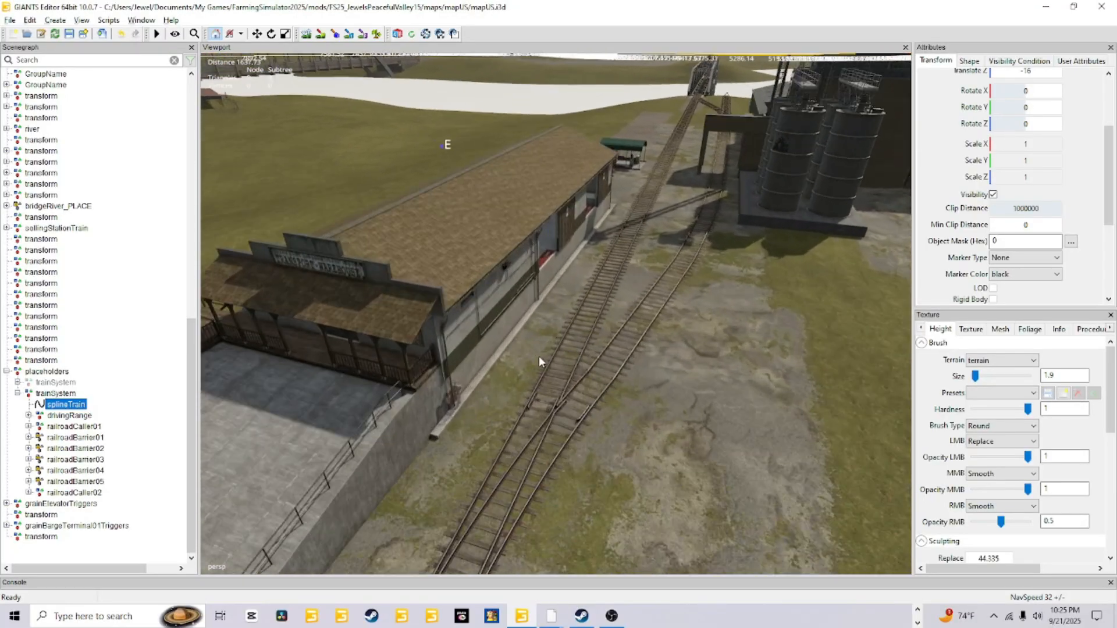
pyautogui.keyDown('alt'); pyautogui.moveTo(464, 386); pyautogui.dragTo(488, 355); pyautogui.keyUp('alt')
pyautogui.scroll(3, 415, 400)
pyautogui.keyDown('alt'); pyautogui.moveTo(415, 399); pyautogui.dragTo(675, 179); pyautogui.keyUp('alt')
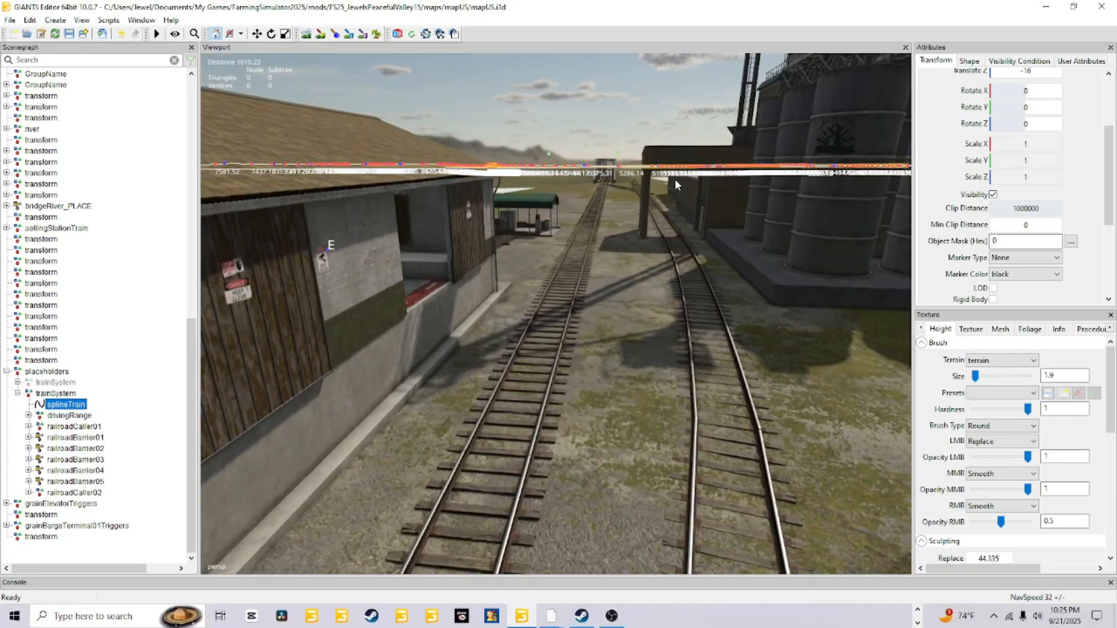
pyautogui.keyDown('alt'); pyautogui.moveTo(670, 287); pyautogui.dragTo(692, 281); pyautogui.keyUp('alt')
pyautogui.scroll(-6, 692, 281)
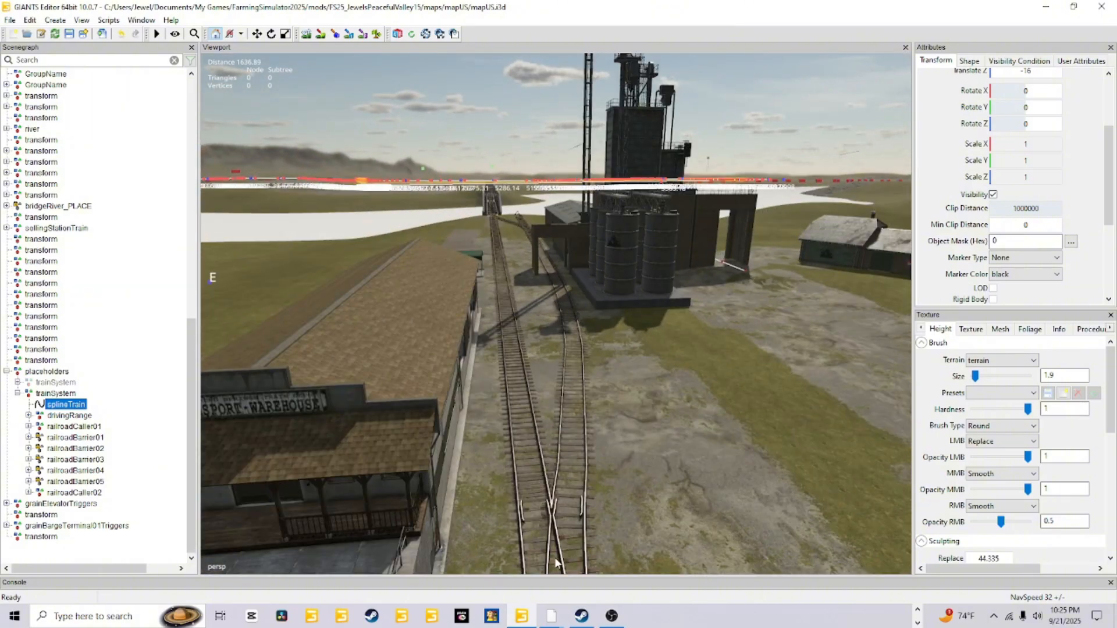
pyautogui.keyDown('alt'); pyautogui.moveTo(673, 324); pyautogui.dragTo(688, 369); pyautogui.keyUp('alt')
pyautogui.scroll(-5, 669, 410)
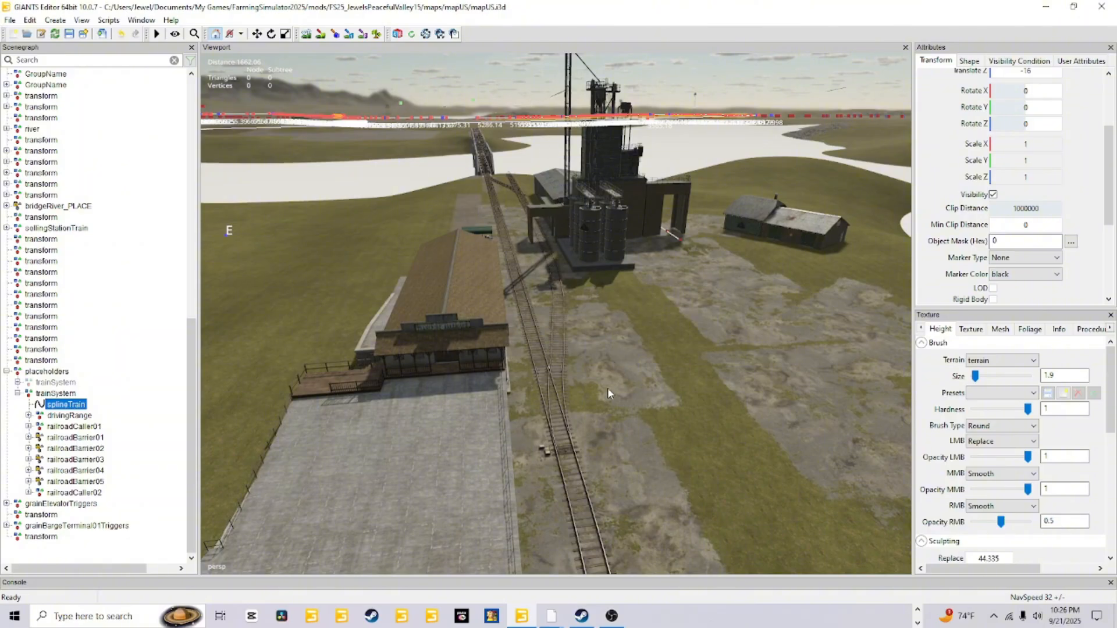
# Follow the main track past the silos and over the steel truss bridge to the far shore
pyautogui.keyDown('alt'); pyautogui.moveTo(607, 388); pyautogui.dragTo(554, 431); pyautogui.keyUp('alt')
pyautogui.keyDown('alt'); pyautogui.moveTo(554, 430); pyautogui.dragTo(613, 328, button='right'); pyautogui.keyUp('alt')
pyautogui.keyDown('alt'); pyautogui.moveTo(613, 329); pyautogui.dragTo(606, 350); pyautogui.keyUp('alt')
pyautogui.keyDown('alt'); pyautogui.moveTo(605, 350); pyautogui.dragTo(641, 243, button='right'); pyautogui.keyUp('alt')
pyautogui.keyDown('alt'); pyautogui.moveTo(640, 243); pyautogui.dragTo(504, 378); pyautogui.keyUp('alt')
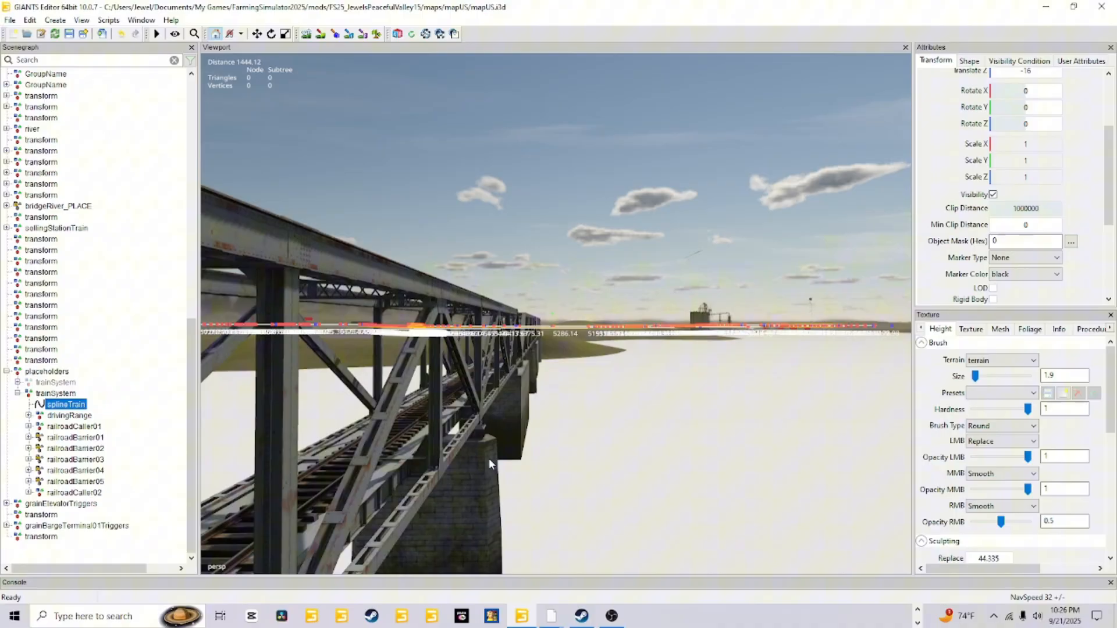
pyautogui.keyDown('alt'); pyautogui.moveTo(488, 458); pyautogui.dragTo(416, 510); pyautogui.keyUp('alt')
pyautogui.scroll(5, 417, 511)
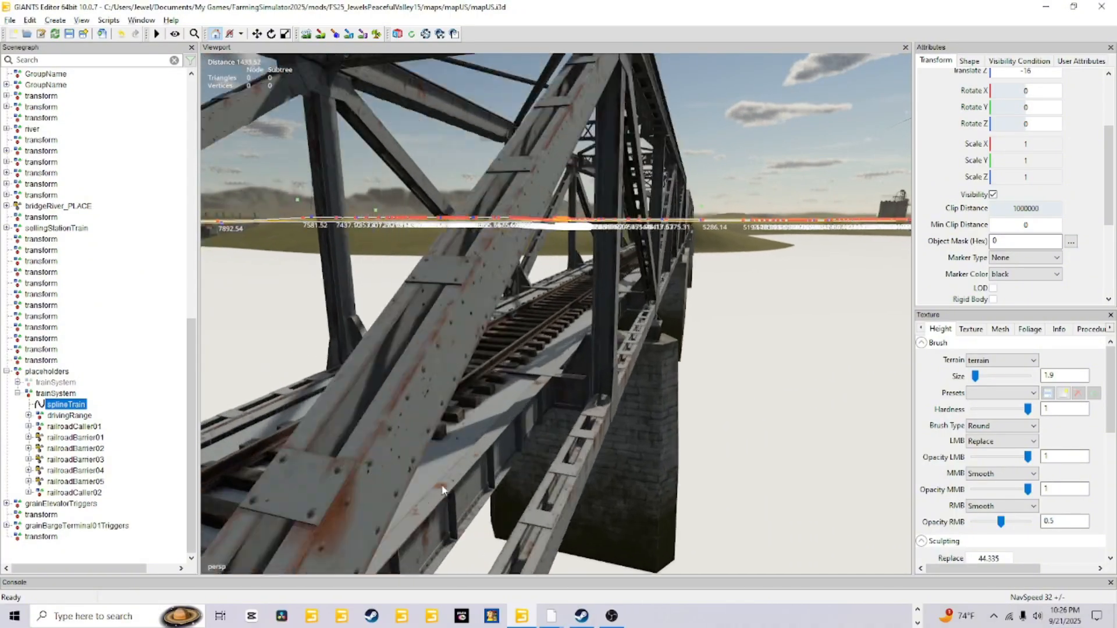
pyautogui.keyDown('alt'); pyautogui.moveTo(480, 468); pyautogui.dragTo(507, 440); pyautogui.keyUp('alt')
pyautogui.scroll(2, 496, 454)
pyautogui.keyDown('alt'); pyautogui.moveTo(496, 454); pyautogui.dragTo(826, 435, button='right'); pyautogui.keyUp('alt')
pyautogui.keyDown('alt'); pyautogui.moveTo(624, 445); pyautogui.dragTo(493, 470); pyautogui.keyUp('alt')
pyautogui.keyDown('alt'); pyautogui.moveTo(494, 470); pyautogui.dragTo(835, 379, button='right'); pyautogui.keyUp('alt')
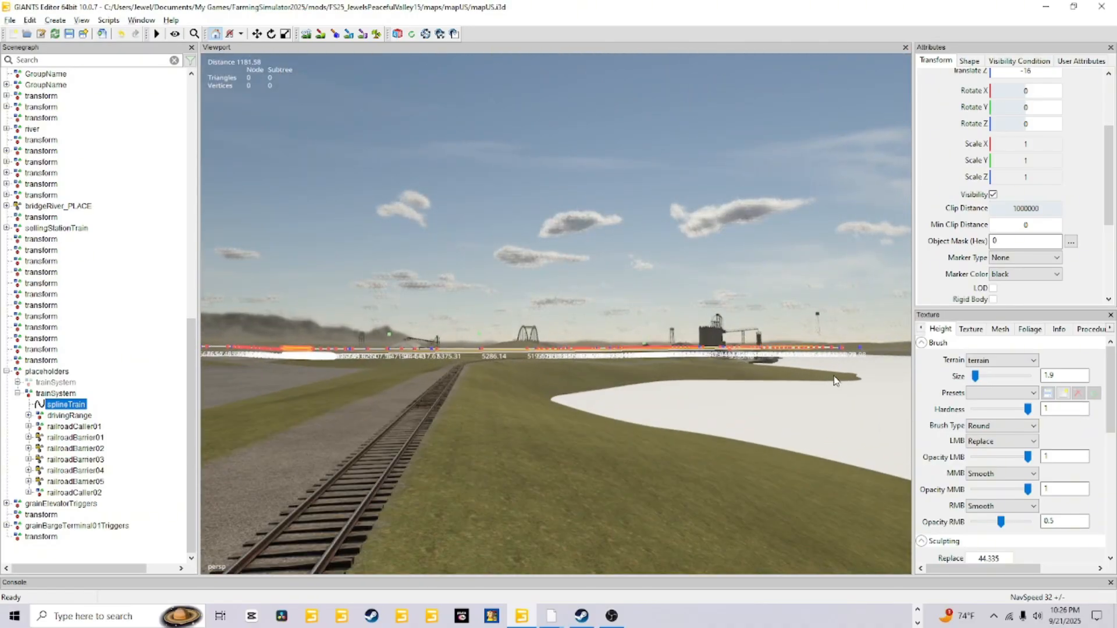
# Follow the railroad along the shoreline to the loading dock beside the large riverside silos
pyautogui.keyDown('alt'); pyautogui.moveTo(439, 456); pyautogui.dragTo(815, 384, button='right'); pyautogui.keyUp('alt')
pyautogui.keyDown('alt'); pyautogui.moveTo(441, 460); pyautogui.dragTo(338, 460); pyautogui.keyUp('alt')
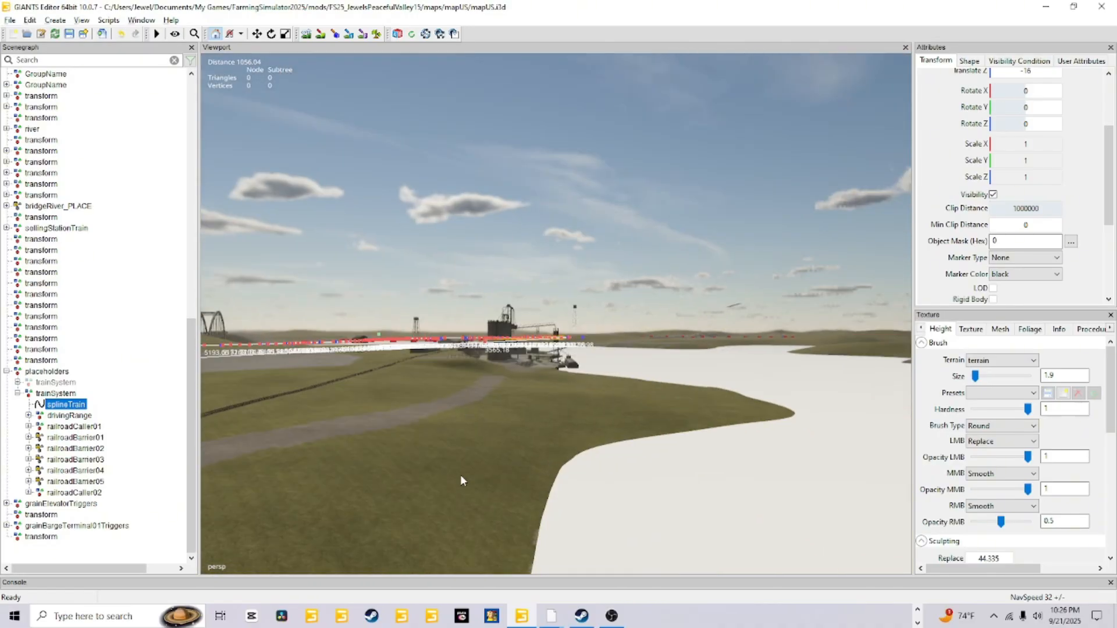
pyautogui.keyDown('alt'); pyautogui.moveTo(459, 475); pyautogui.dragTo(552, 372, button='right'); pyautogui.keyUp('alt')
pyautogui.keyDown('alt'); pyautogui.moveTo(552, 372); pyautogui.dragTo(567, 346); pyautogui.keyUp('alt')
pyautogui.keyDown('alt'); pyautogui.moveTo(568, 347); pyautogui.dragTo(716, 326, button='right'); pyautogui.keyUp('alt')
pyautogui.keyDown('alt'); pyautogui.moveTo(427, 447); pyautogui.dragTo(480, 412, button='right'); pyautogui.keyUp('alt')
pyautogui.keyDown('alt'); pyautogui.moveTo(481, 412); pyautogui.dragTo(547, 374); pyautogui.keyUp('alt')
pyautogui.keyDown('alt'); pyautogui.moveTo(547, 374); pyautogui.dragTo(780, 355, button='right'); pyautogui.keyUp('alt')
pyautogui.keyDown('alt'); pyautogui.moveTo(780, 355); pyautogui.dragTo(711, 386); pyautogui.keyUp('alt')
pyautogui.keyDown('alt'); pyautogui.moveTo(620, 409); pyautogui.dragTo(777, 399, button='right'); pyautogui.keyUp('alt')
pyautogui.keyDown('alt'); pyautogui.moveTo(776, 399); pyautogui.dragTo(481, 305); pyautogui.keyUp('alt')
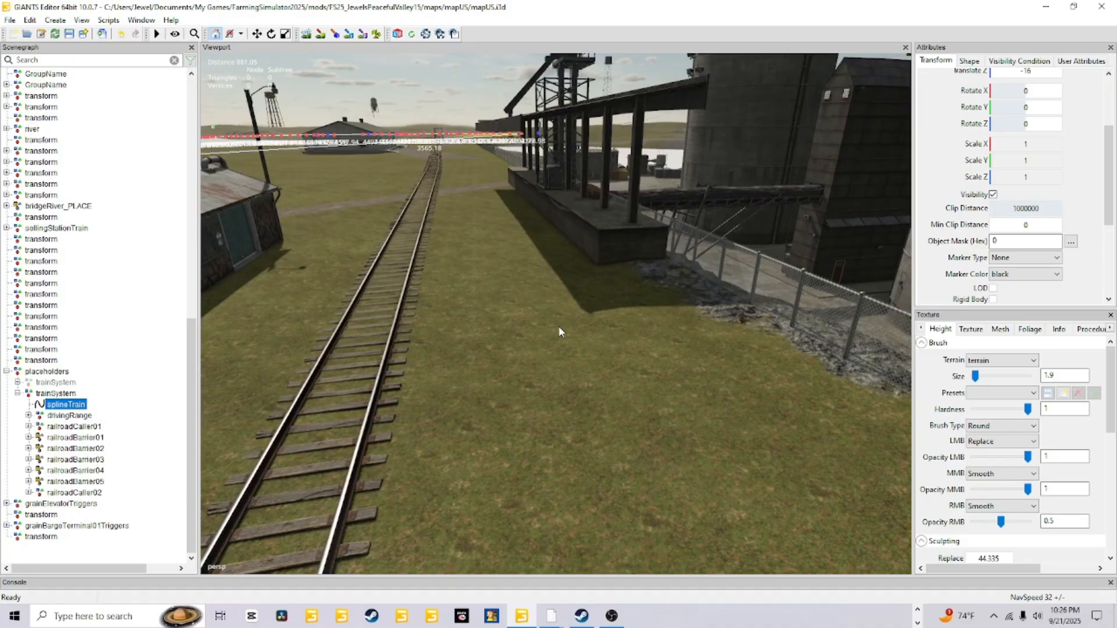
# Examine the straight track between the rusty-roofed shed and the riverside silos, up close and from above
pyautogui.keyDown('alt'); pyautogui.moveTo(559, 327); pyautogui.dragTo(580, 369); pyautogui.keyUp('alt')
pyautogui.scroll(2, 583, 341)
pyautogui.scroll(-1, 574, 346)
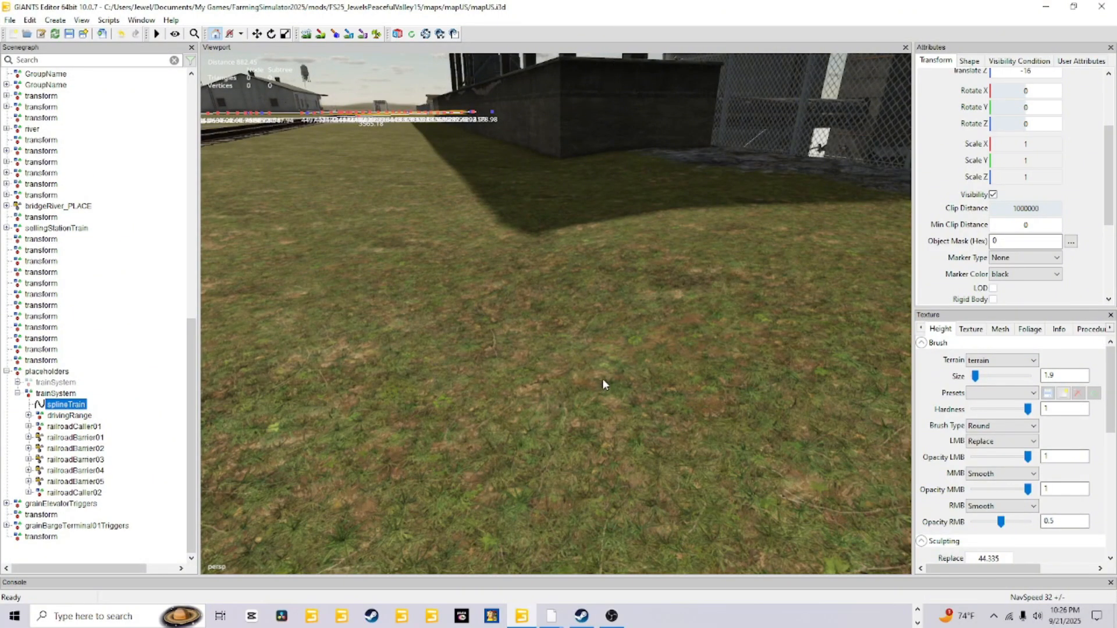
pyautogui.scroll(-6, 696, 285)
pyautogui.scroll(-2, 626, 335)
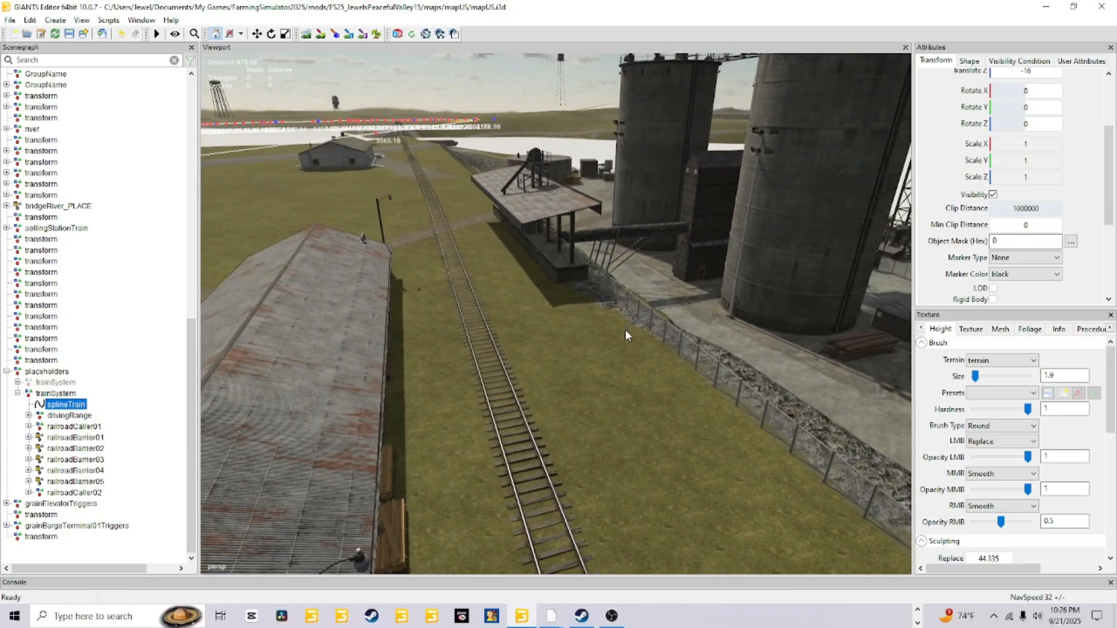
pyautogui.keyDown('alt'); pyautogui.moveTo(585, 374); pyautogui.dragTo(566, 414); pyautogui.keyUp('alt')
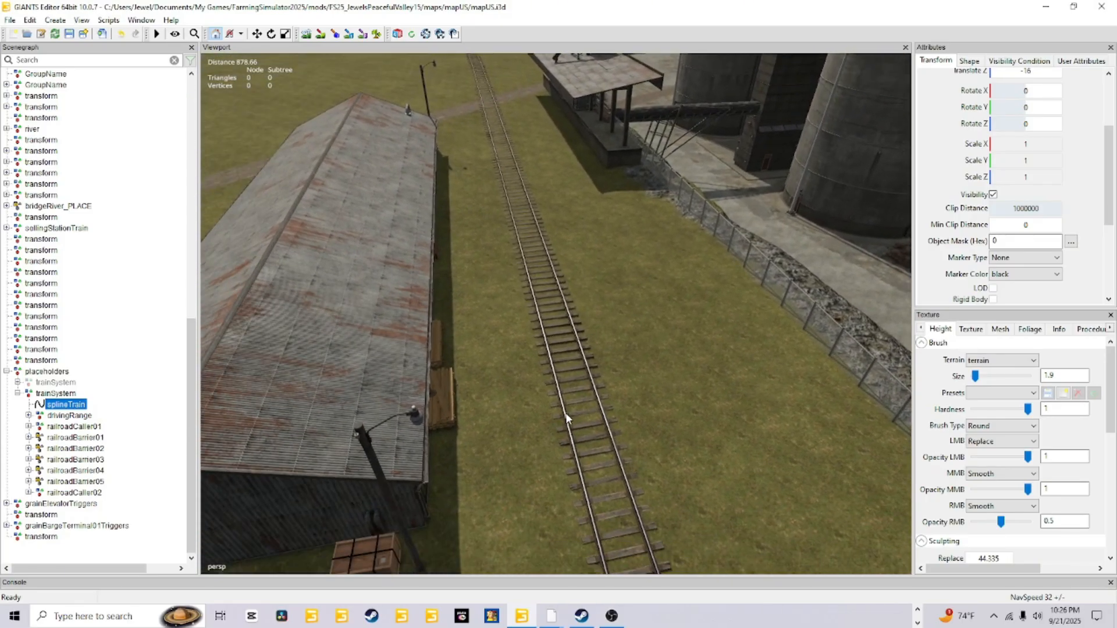
pyautogui.scroll(-6, 721, 367)
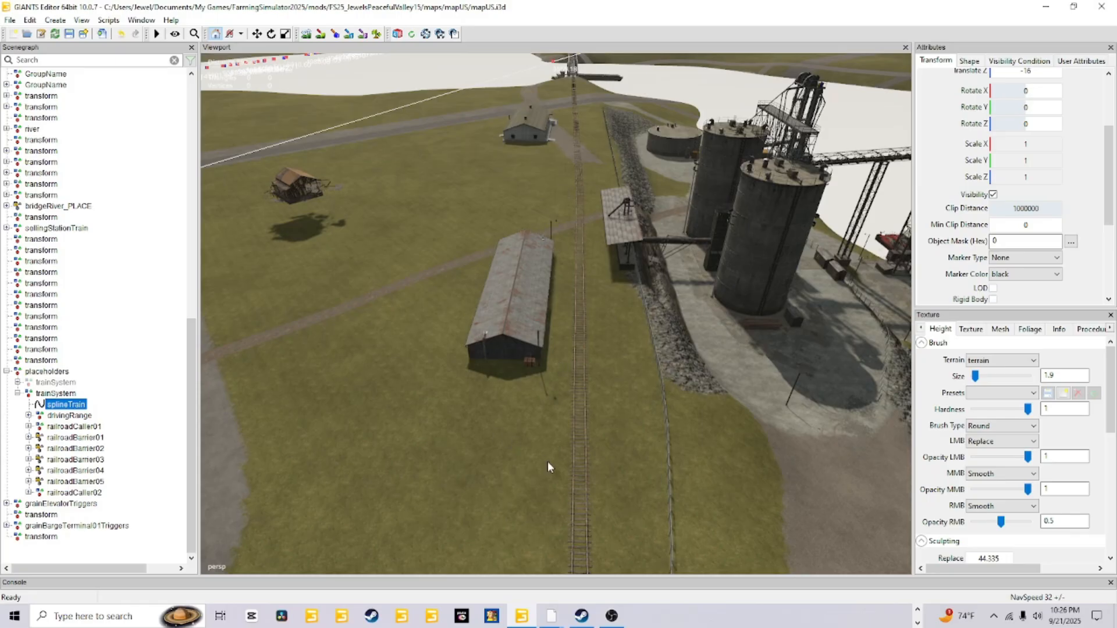
pyautogui.keyDown('alt'); pyautogui.moveTo(547, 462); pyautogui.dragTo(556, 384); pyautogui.keyUp('alt')
pyautogui.keyDown('alt'); pyautogui.moveTo(449, 487); pyautogui.dragTo(548, 376, button='right'); pyautogui.keyUp('alt')
pyautogui.keyDown('alt'); pyautogui.moveTo(402, 538); pyautogui.dragTo(417, 497); pyautogui.keyUp('alt')
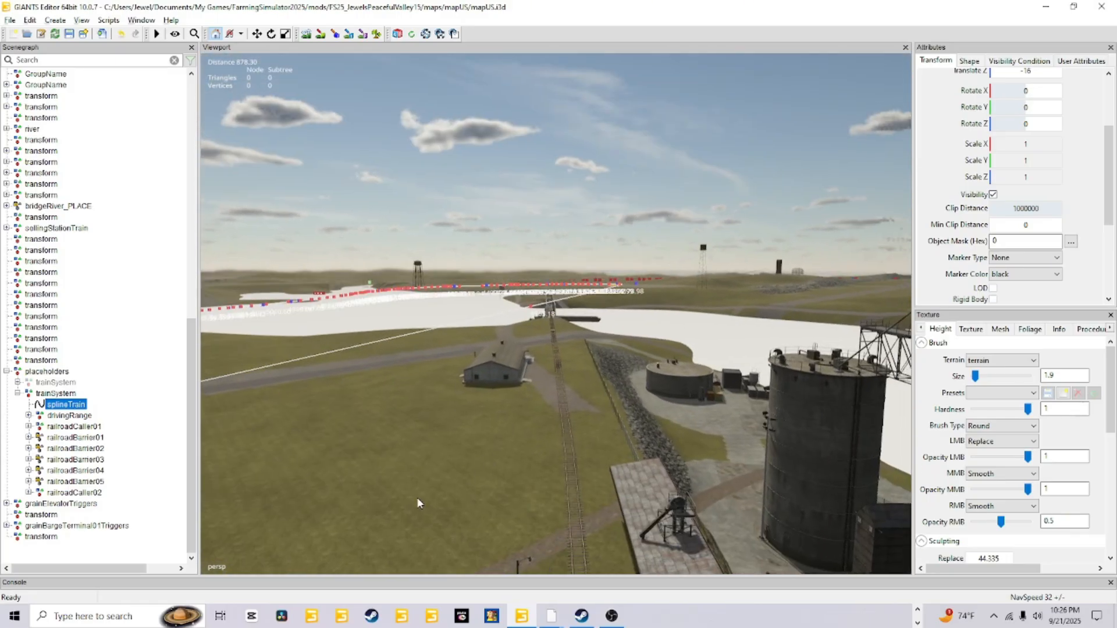
# Follow the railroad over the steel truss bridge and look back across the river
pyautogui.keyDown('alt'); pyautogui.moveTo(417, 497); pyautogui.dragTo(661, 334, button='right'); pyautogui.keyUp('alt')
pyautogui.keyDown('alt'); pyautogui.moveTo(466, 460); pyautogui.dragTo(556, 393, button='right'); pyautogui.keyUp('alt')
pyautogui.keyDown('alt'); pyautogui.moveTo(484, 501); pyautogui.dragTo(496, 464); pyautogui.keyUp('alt')
pyautogui.keyDown('alt'); pyautogui.moveTo(496, 464); pyautogui.dragTo(813, 297, button='right'); pyautogui.keyUp('alt')
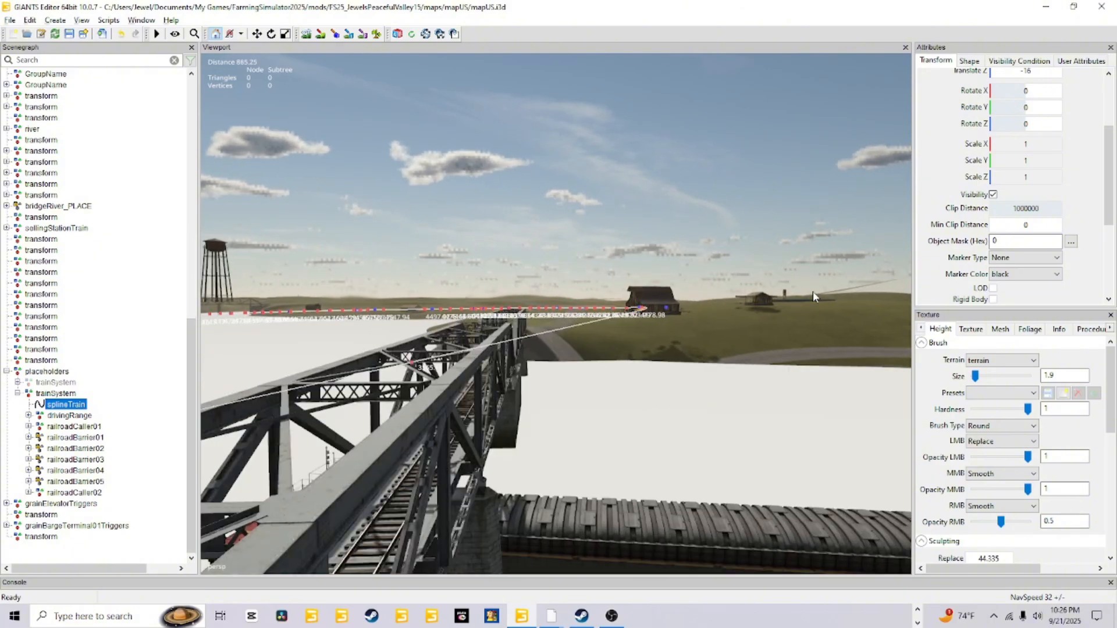
pyautogui.keyDown('alt'); pyautogui.moveTo(518, 489); pyautogui.dragTo(666, 323, button='right'); pyautogui.keyUp('alt')
pyautogui.keyDown('alt'); pyautogui.moveTo(518, 444); pyautogui.dragTo(562, 455, button='right'); pyautogui.keyUp('alt')
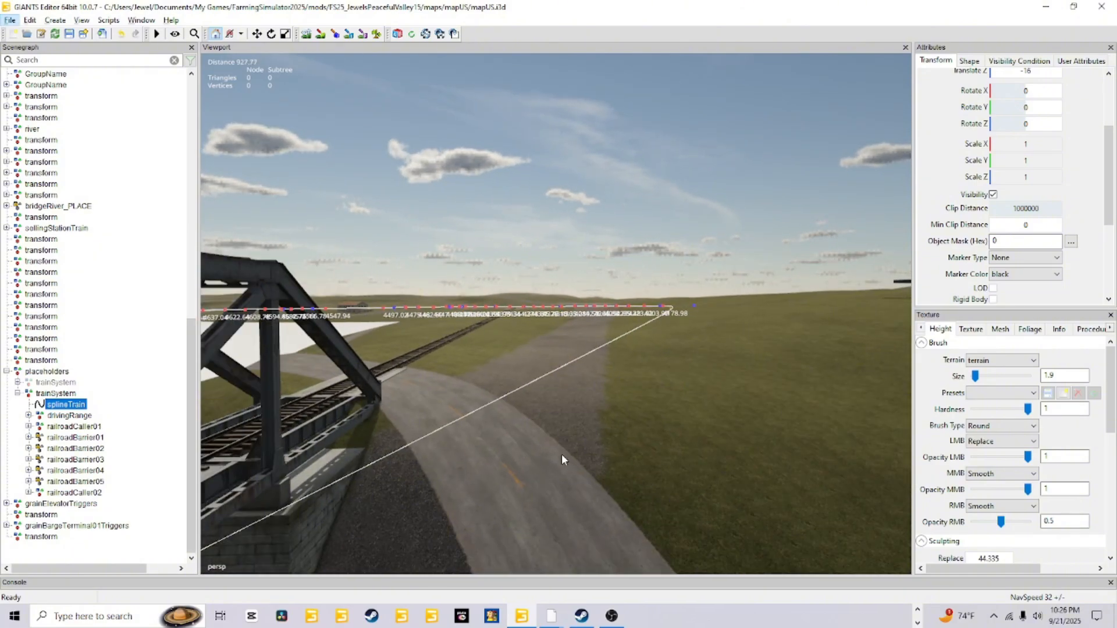
pyautogui.keyDown('alt'); pyautogui.moveTo(562, 456); pyautogui.dragTo(407, 415); pyautogui.keyUp('alt')
pyautogui.keyDown('alt'); pyautogui.moveTo(408, 460); pyautogui.dragTo(652, 366, button='right'); pyautogui.keyUp('alt')
pyautogui.keyDown('alt'); pyautogui.moveTo(652, 367); pyautogui.dragTo(424, 436); pyautogui.keyUp('alt')
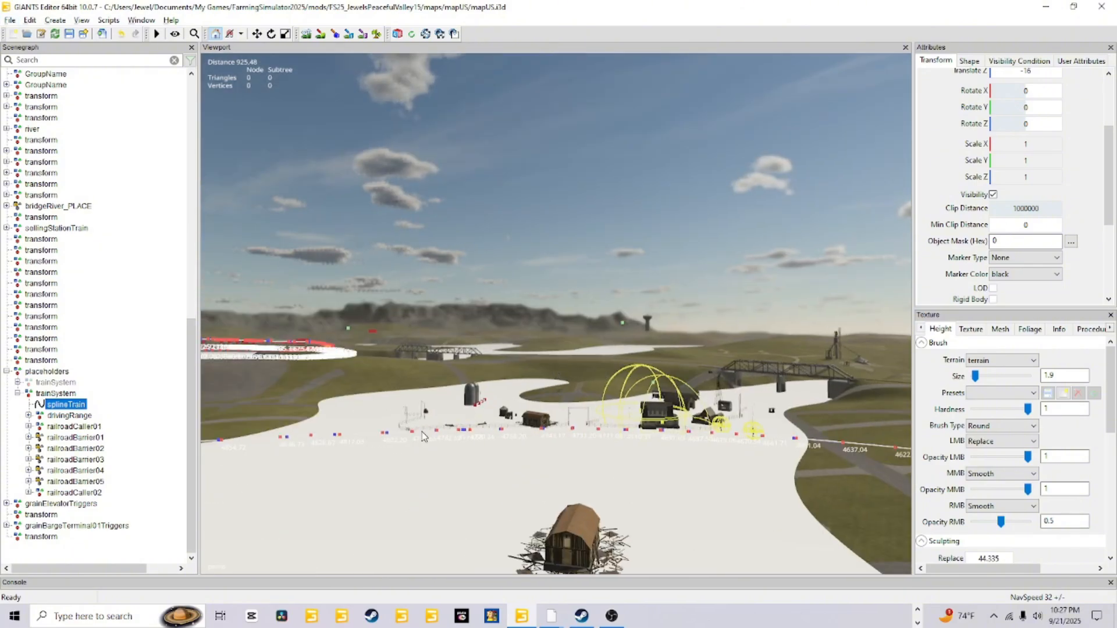
# Survey the terrain from the river past the water tower and along the road to the railroad beside the grain silos
pyautogui.keyDown('alt'); pyautogui.moveTo(425, 436); pyautogui.dragTo(1021, 207, button='right'); pyautogui.keyUp('alt')
pyautogui.keyDown('alt'); pyautogui.moveTo(477, 454); pyautogui.dragTo(739, 219, button='right'); pyautogui.keyUp('alt')
pyautogui.keyDown('alt'); pyautogui.moveTo(739, 233); pyautogui.dragTo(539, 300); pyautogui.keyUp('alt')
pyautogui.keyDown('alt'); pyautogui.moveTo(539, 300); pyautogui.dragTo(685, 281, button='right'); pyautogui.keyUp('alt')
pyautogui.keyDown('alt'); pyautogui.moveTo(684, 281); pyautogui.dragTo(516, 328); pyautogui.keyUp('alt')
pyautogui.keyDown('alt'); pyautogui.moveTo(430, 384); pyautogui.dragTo(570, 256, button='right'); pyautogui.keyUp('alt')
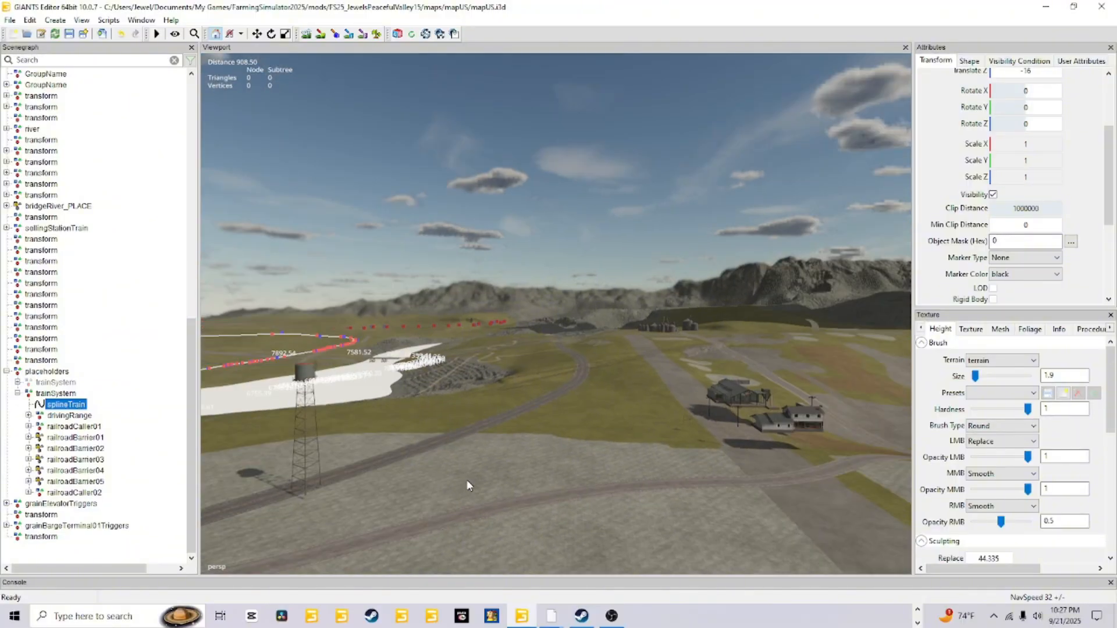
pyautogui.moveTo(468, 481)
pyautogui.keyDown('alt'); pyautogui.mouseDown()
pyautogui.moveTo(424, 497)
pyautogui.moveTo(463, 481)
pyautogui.mouseUp(); pyautogui.keyUp('alt')
pyautogui.keyDown('alt'); pyautogui.moveTo(463, 480); pyautogui.dragTo(966, 70, button='right'); pyautogui.keyUp('alt')
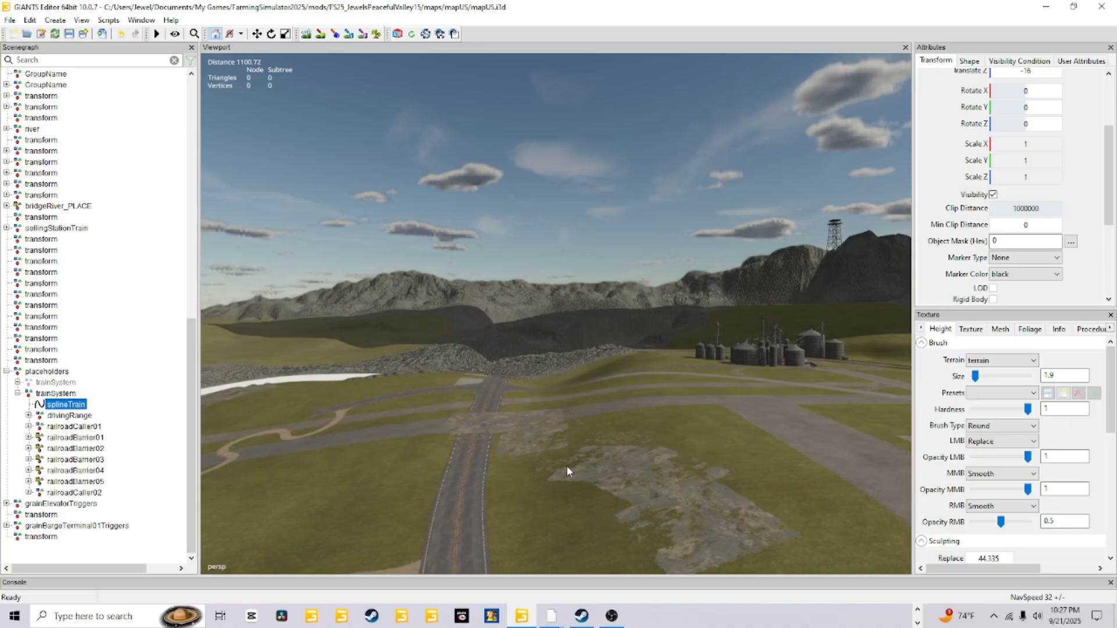
pyautogui.keyDown('alt'); pyautogui.moveTo(567, 466); pyautogui.dragTo(562, 462); pyautogui.keyUp('alt')
pyautogui.keyDown('alt'); pyautogui.moveTo(562, 462); pyautogui.dragTo(609, 370, button='right'); pyautogui.keyUp('alt')
pyautogui.keyDown('alt'); pyautogui.moveTo(503, 513); pyautogui.dragTo(522, 476, button='right'); pyautogui.keyUp('alt')
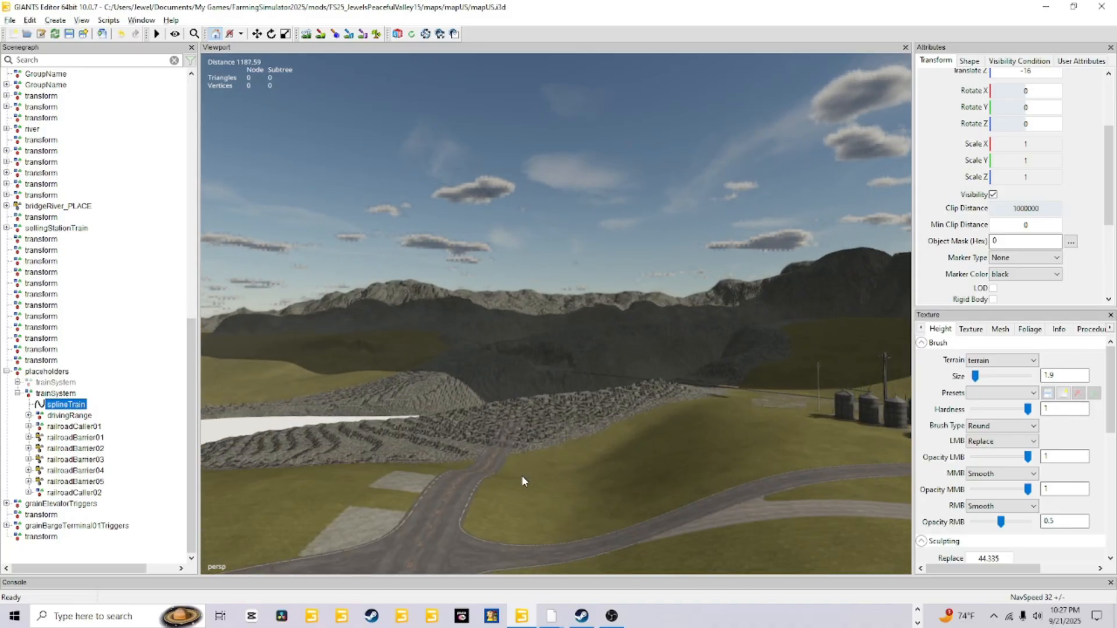
pyautogui.keyDown('alt'); pyautogui.moveTo(573, 508); pyautogui.dragTo(489, 515); pyautogui.keyUp('alt')
pyautogui.keyDown('alt'); pyautogui.moveTo(489, 515); pyautogui.dragTo(814, 325, button='right'); pyautogui.keyUp('alt')
pyautogui.keyDown('alt'); pyautogui.moveTo(814, 326); pyautogui.dragTo(424, 516); pyautogui.keyUp('alt')
pyautogui.keyDown('alt'); pyautogui.moveTo(424, 516); pyautogui.dragTo(619, 344, button='right'); pyautogui.keyUp('alt')
pyautogui.keyDown('alt'); pyautogui.moveTo(618, 344); pyautogui.dragTo(582, 338); pyautogui.keyUp('alt')
pyautogui.keyDown('alt'); pyautogui.moveTo(582, 338); pyautogui.dragTo(664, 307, button='right'); pyautogui.keyUp('alt')
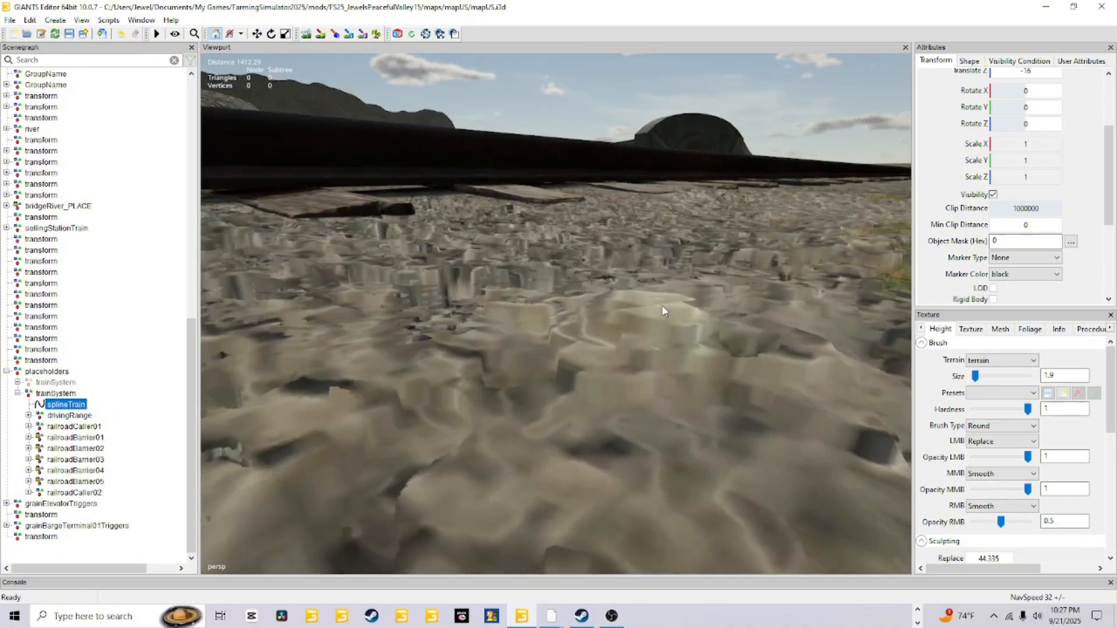
# Examine the parallel tracks and the switch beneath the loading gantry between the grain silos
pyautogui.keyDown('alt'); pyautogui.moveTo(663, 307); pyautogui.dragTo(268, 325); pyautogui.keyUp('alt')
pyautogui.keyDown('alt'); pyautogui.moveTo(269, 324); pyautogui.dragTo(388, 428, button='right'); pyautogui.keyUp('alt')
pyautogui.keyDown('alt'); pyautogui.moveTo(388, 428); pyautogui.dragTo(570, 350); pyautogui.keyUp('alt')
pyautogui.keyDown('alt'); pyautogui.moveTo(454, 401); pyautogui.dragTo(494, 355, button='right'); pyautogui.keyUp('alt')
pyautogui.keyDown('alt'); pyautogui.moveTo(493, 355); pyautogui.dragTo(413, 393); pyautogui.keyUp('alt')
pyautogui.keyDown('alt'); pyautogui.moveTo(414, 393); pyautogui.dragTo(440, 381, button='right'); pyautogui.keyUp('alt')
pyautogui.keyDown('alt'); pyautogui.moveTo(442, 385); pyautogui.dragTo(583, 307); pyautogui.keyUp('alt')
pyautogui.keyDown('alt'); pyautogui.moveTo(584, 307); pyautogui.dragTo(580, 309, button='right'); pyautogui.keyUp('alt')
pyautogui.keyDown('alt'); pyautogui.moveTo(580, 309); pyautogui.dragTo(505, 377); pyautogui.keyUp('alt')
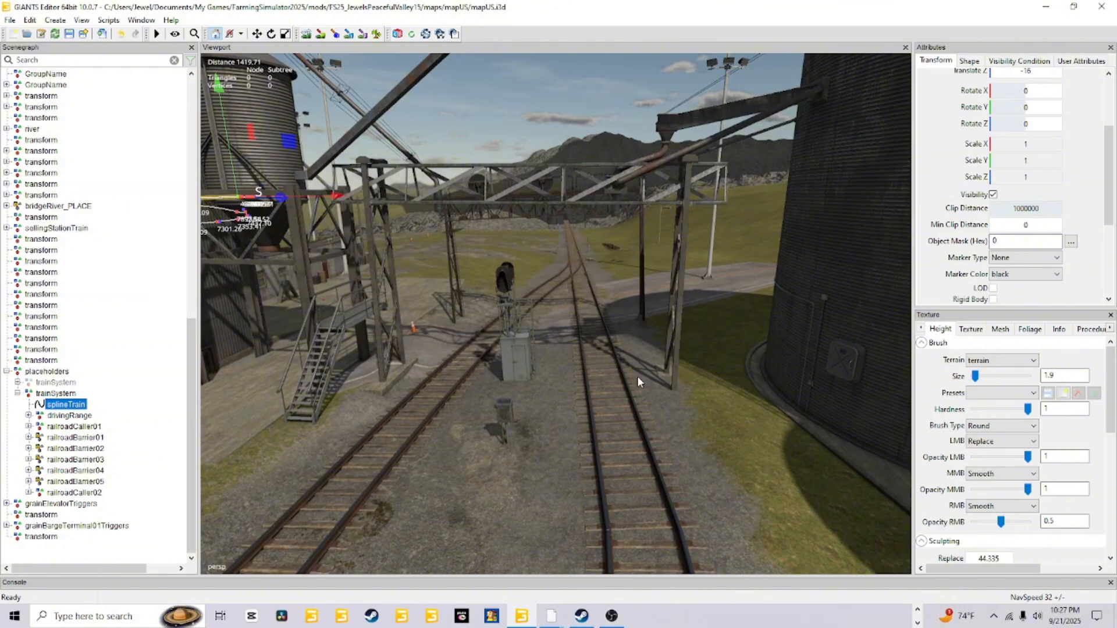
pyautogui.keyDown('alt'); pyautogui.moveTo(556, 401); pyautogui.dragTo(526, 380); pyautogui.keyUp('alt')
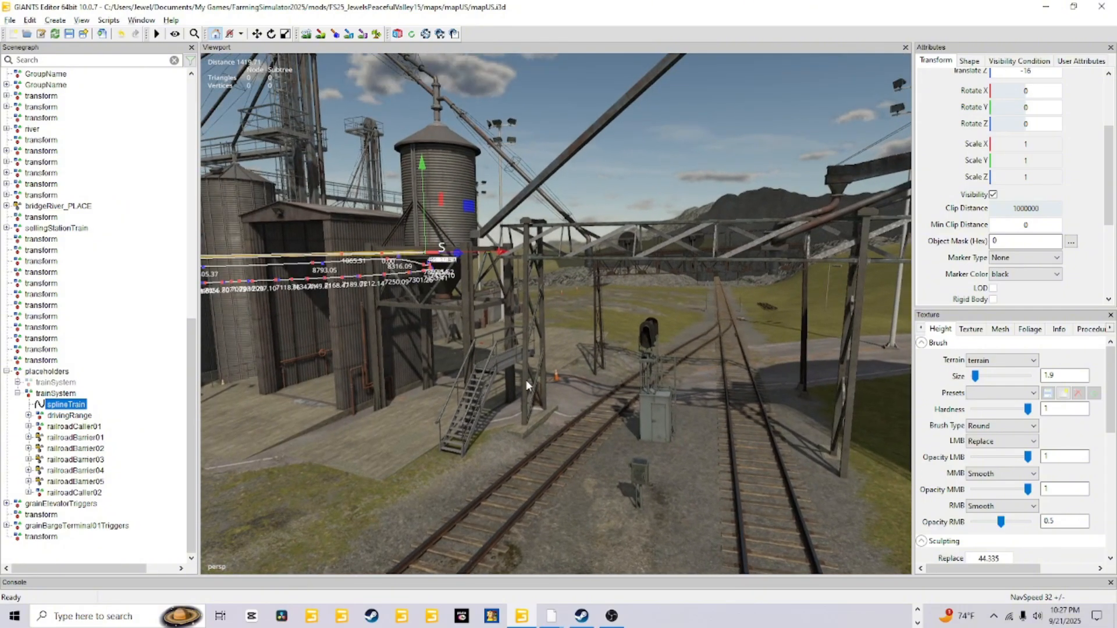
pyautogui.keyDown('alt'); pyautogui.moveTo(526, 380); pyautogui.dragTo(548, 367, button='right'); pyautogui.keyUp('alt')
pyautogui.keyDown('alt'); pyautogui.moveTo(548, 367); pyautogui.dragTo(619, 386); pyautogui.keyUp('alt')
pyautogui.keyDown('alt'); pyautogui.moveTo(619, 385); pyautogui.dragTo(489, 394, button='right'); pyautogui.keyUp('alt')
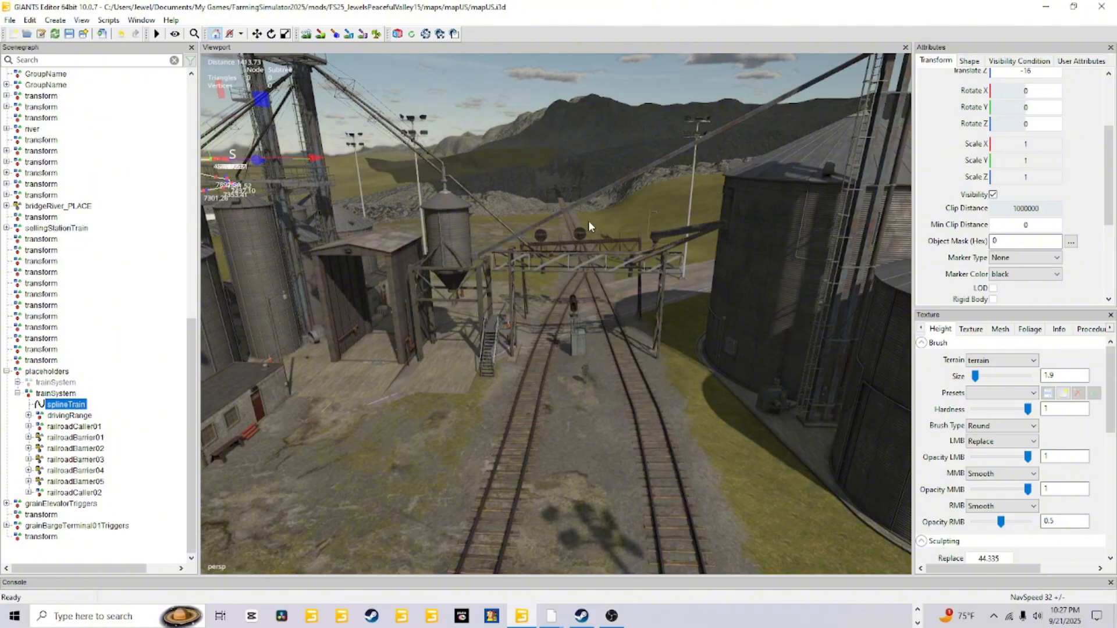
# Follow the single track from the silos through the rocky cutting and out onto the grassland
pyautogui.keyDown('alt'); pyautogui.moveTo(634, 432); pyautogui.dragTo(600, 412); pyautogui.keyUp('alt')
pyautogui.keyDown('alt'); pyautogui.moveTo(601, 412); pyautogui.dragTo(753, 292, button='right'); pyautogui.keyUp('alt')
pyautogui.keyDown('alt'); pyautogui.moveTo(419, 524); pyautogui.dragTo(733, 360, button='right'); pyautogui.keyUp('alt')
pyautogui.keyDown('alt'); pyautogui.moveTo(389, 534); pyautogui.dragTo(379, 518, button='right'); pyautogui.keyUp('alt')
pyautogui.keyDown('alt'); pyautogui.moveTo(407, 506); pyautogui.dragTo(464, 500); pyautogui.keyUp('alt')
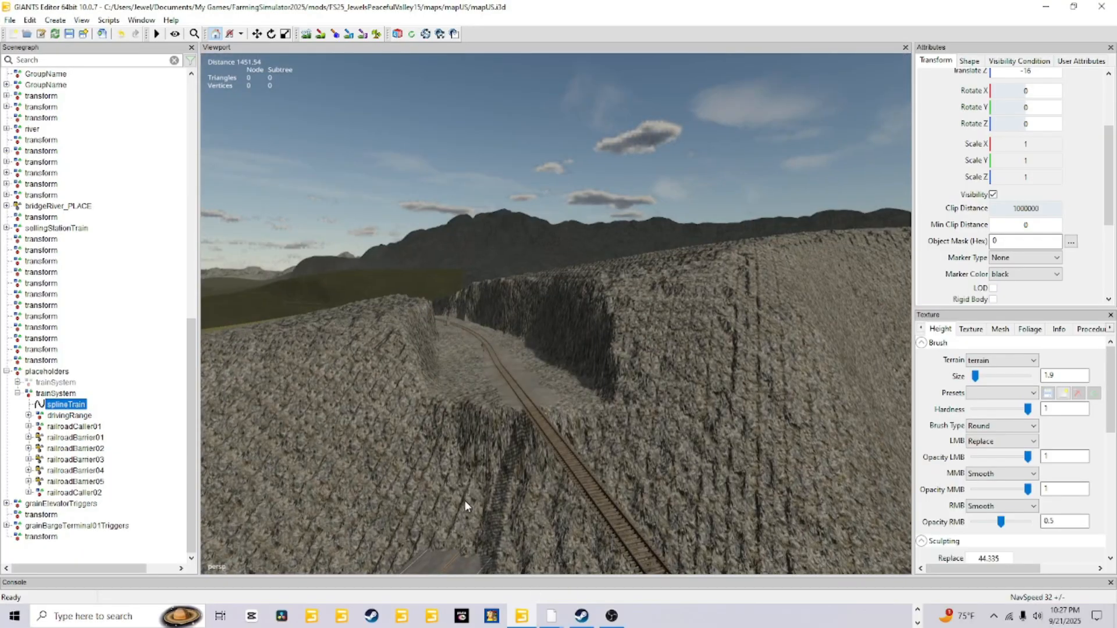
pyautogui.keyDown('alt'); pyautogui.moveTo(464, 501); pyautogui.dragTo(501, 460, button='right'); pyautogui.keyUp('alt')
pyautogui.keyDown('alt'); pyautogui.moveTo(501, 494); pyautogui.dragTo(444, 471); pyautogui.keyUp('alt')
pyautogui.keyDown('alt'); pyautogui.moveTo(444, 471); pyautogui.dragTo(657, 431, button='right'); pyautogui.keyUp('alt')
pyautogui.keyDown('alt'); pyautogui.moveTo(658, 443); pyautogui.dragTo(565, 431); pyautogui.keyUp('alt')
pyautogui.keyDown('alt'); pyautogui.moveTo(565, 431); pyautogui.dragTo(740, 377, button='right'); pyautogui.keyUp('alt')
pyautogui.keyDown('alt'); pyautogui.moveTo(518, 471); pyautogui.dragTo(611, 433, button='right'); pyautogui.keyUp('alt')
pyautogui.keyDown('alt'); pyautogui.moveTo(609, 437); pyautogui.dragTo(564, 440); pyautogui.keyUp('alt')
pyautogui.keyDown('alt'); pyautogui.moveTo(563, 440); pyautogui.dragTo(593, 399, button='right'); pyautogui.keyUp('alt')
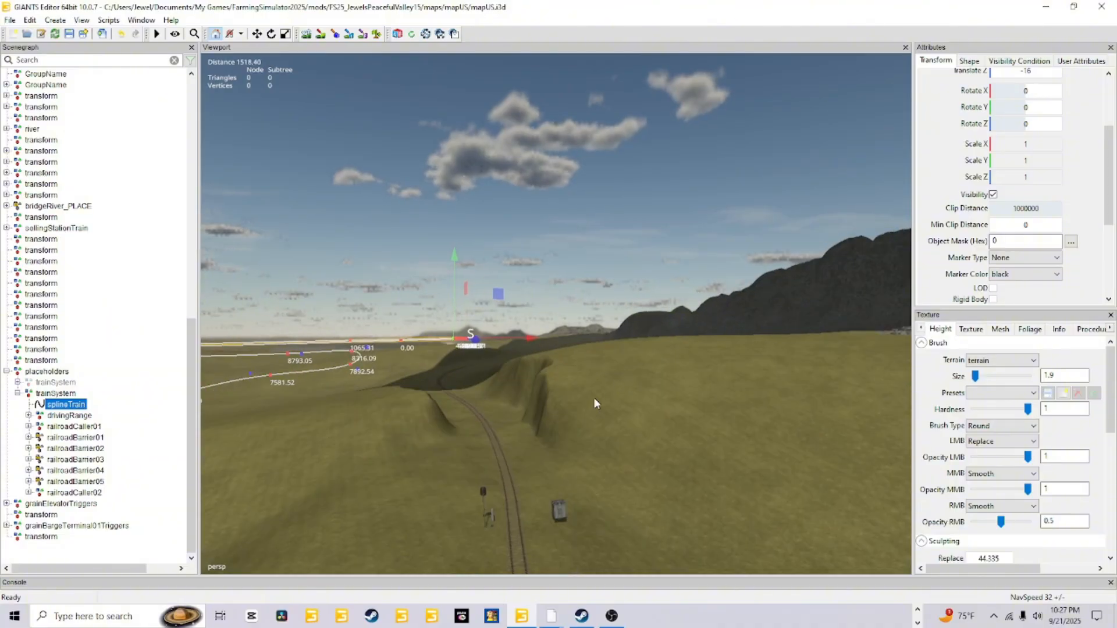
# Follow the curving track across the grassland to the stone tunnel portal in the rocky hill
pyautogui.keyDown('alt'); pyautogui.moveTo(594, 402); pyautogui.dragTo(512, 427); pyautogui.keyUp('alt')
pyautogui.keyDown('alt'); pyautogui.moveTo(512, 428); pyautogui.dragTo(809, 291, button='right'); pyautogui.keyUp('alt')
pyautogui.keyDown('alt'); pyautogui.moveTo(565, 430); pyautogui.dragTo(600, 416, button='right'); pyautogui.keyUp('alt')
pyautogui.keyDown('alt'); pyautogui.moveTo(523, 463); pyautogui.dragTo(610, 443); pyautogui.keyUp('alt')
pyautogui.keyDown('alt'); pyautogui.moveTo(610, 444); pyautogui.dragTo(1047, 262, button='right'); pyautogui.keyUp('alt')
pyautogui.keyDown('alt'); pyautogui.moveTo(613, 445); pyautogui.dragTo(669, 431); pyautogui.keyUp('alt')
pyautogui.keyDown('alt'); pyautogui.moveTo(669, 431); pyautogui.dragTo(814, 349, button='right'); pyautogui.keyUp('alt')
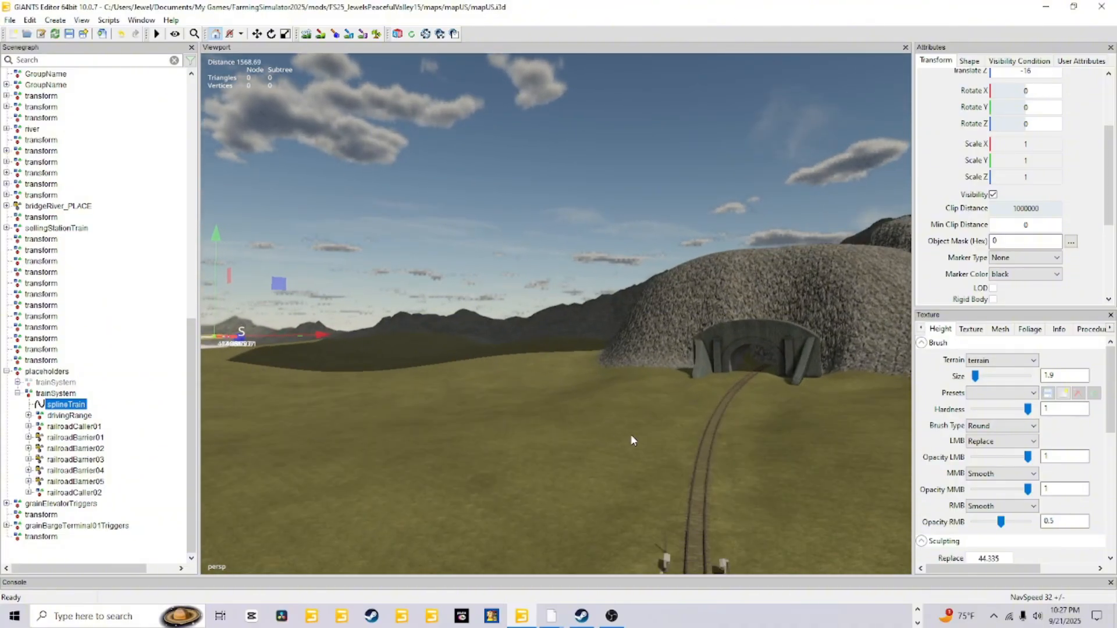
pyautogui.keyDown('alt'); pyautogui.moveTo(631, 436); pyautogui.dragTo(693, 431); pyautogui.keyUp('alt')
pyautogui.keyDown('alt'); pyautogui.moveTo(558, 451); pyautogui.dragTo(657, 410, button='right'); pyautogui.keyUp('alt')
pyautogui.keyDown('alt'); pyautogui.moveTo(569, 426); pyautogui.dragTo(611, 457); pyautogui.keyUp('alt')
pyautogui.keyDown('alt'); pyautogui.moveTo(574, 456); pyautogui.dragTo(664, 452, button='right'); pyautogui.keyUp('alt')
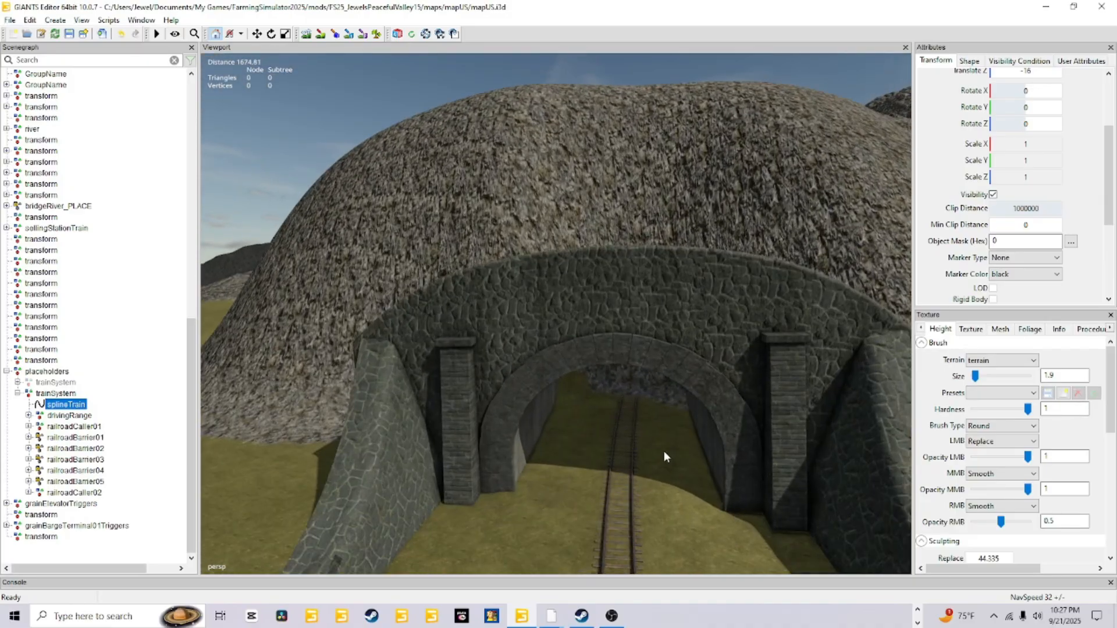
# Inspect the track through the stone portal and inside the first stretch of the tunnel
pyautogui.keyDown('alt'); pyautogui.moveTo(582, 459); pyautogui.dragTo(614, 494); pyautogui.keyUp('alt')
pyautogui.keyDown('alt'); pyautogui.moveTo(615, 494); pyautogui.dragTo(616, 439, button='right'); pyautogui.keyUp('alt')
pyautogui.keyDown('alt'); pyautogui.moveTo(554, 514); pyautogui.dragTo(560, 491); pyautogui.keyUp('alt')
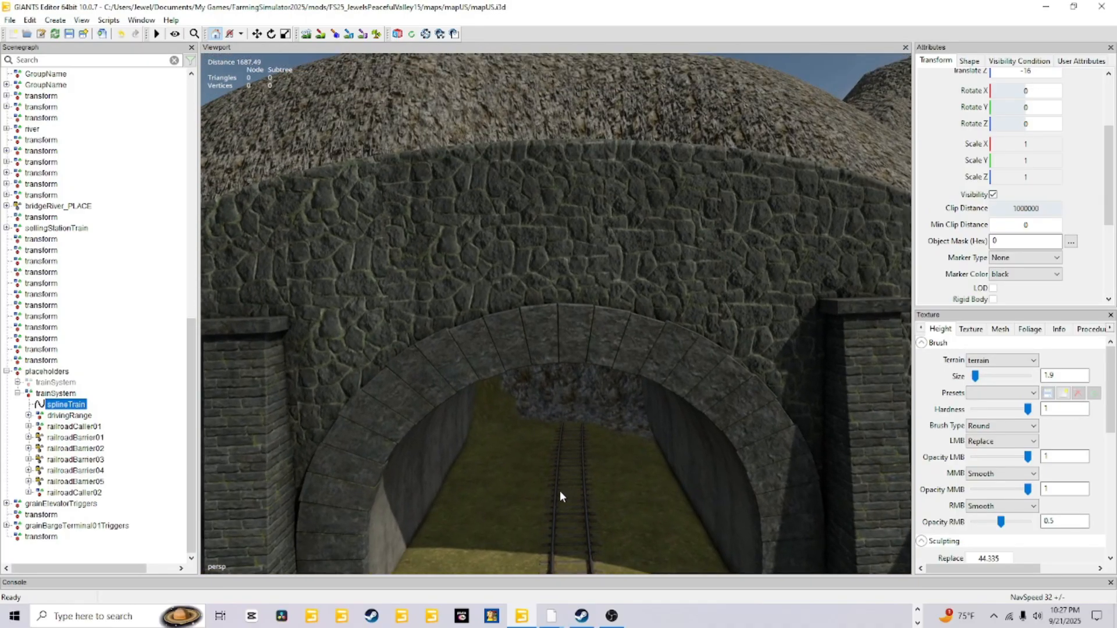
pyautogui.keyDown('alt'); pyautogui.moveTo(560, 491); pyautogui.dragTo(588, 469, button='right'); pyautogui.keyUp('alt')
pyautogui.keyDown('alt'); pyautogui.moveTo(536, 514); pyautogui.dragTo(546, 503, button='right'); pyautogui.keyUp('alt')
pyautogui.keyDown('alt'); pyautogui.moveTo(548, 504); pyautogui.dragTo(563, 517); pyautogui.keyUp('alt')
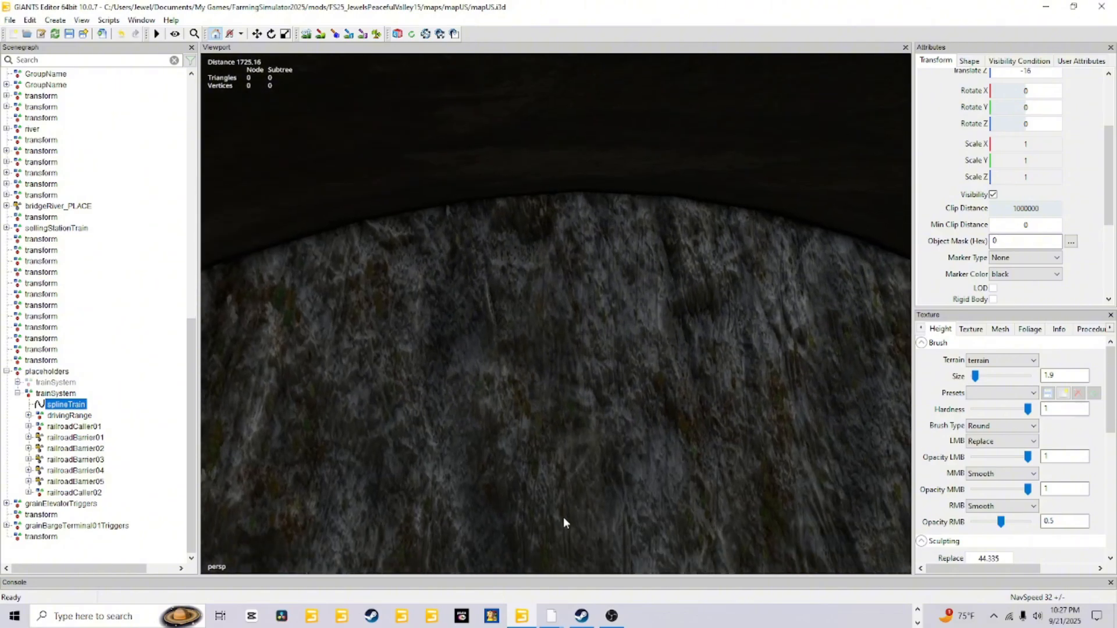
pyautogui.keyDown('alt'); pyautogui.moveTo(563, 517); pyautogui.dragTo(646, 478, button='right'); pyautogui.keyUp('alt')
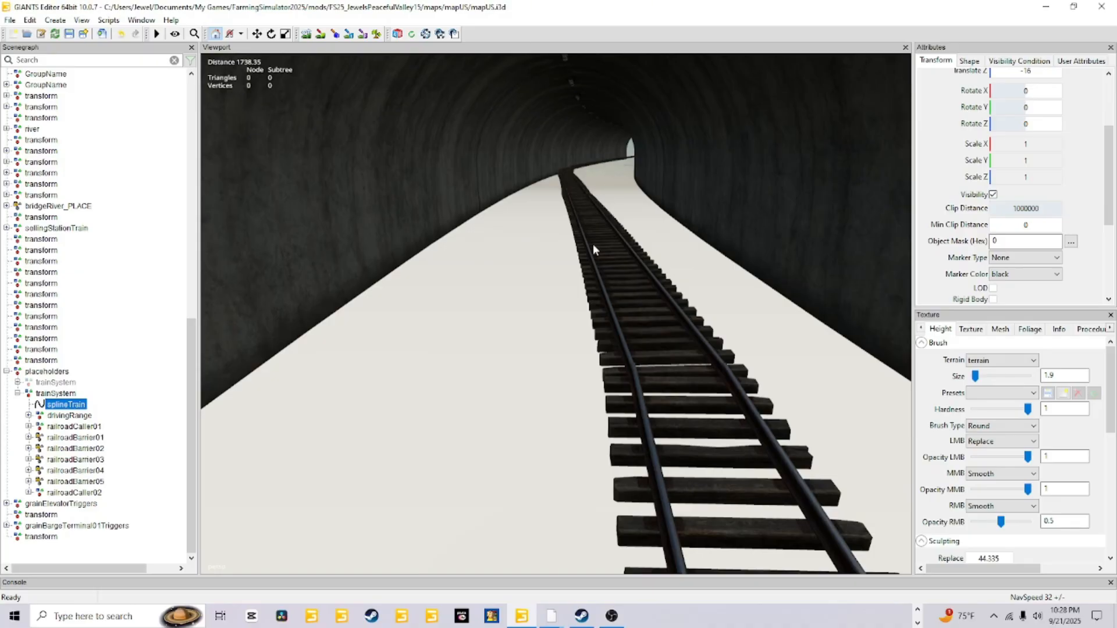
pyautogui.keyDown('alt'); pyautogui.moveTo(625, 357); pyautogui.dragTo(640, 361); pyautogui.keyUp('alt')
pyautogui.keyDown('alt'); pyautogui.moveTo(629, 446); pyautogui.dragTo(629, 440, button='right'); pyautogui.keyUp('alt')
pyautogui.keyDown('alt'); pyautogui.moveTo(629, 440); pyautogui.dragTo(630, 392); pyautogui.keyUp('alt')
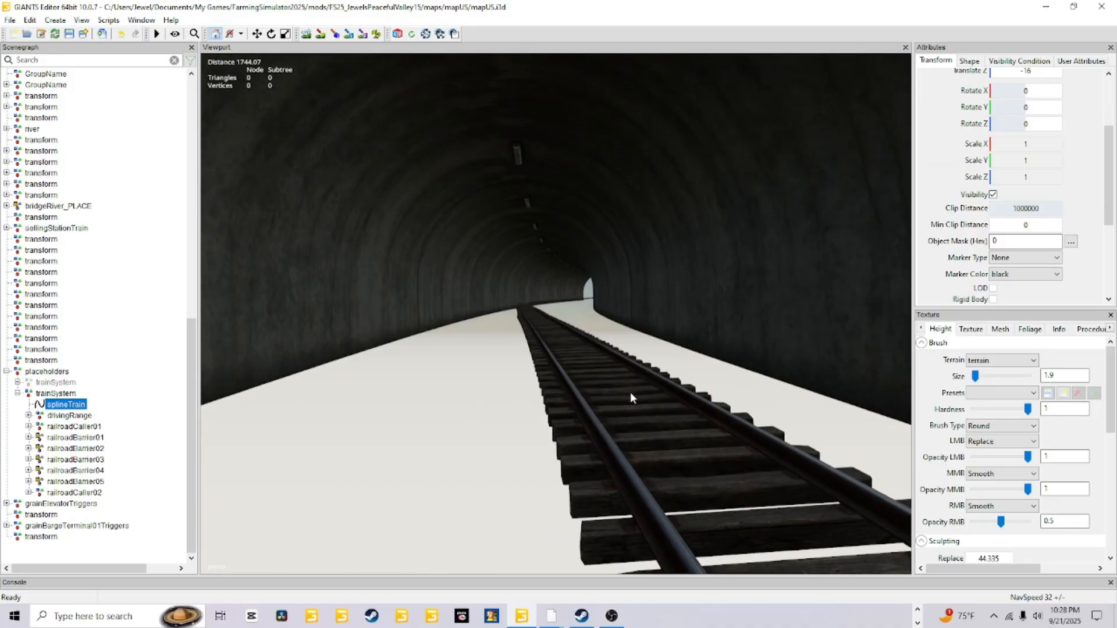
pyautogui.keyDown('alt'); pyautogui.moveTo(630, 393); pyautogui.dragTo(592, 430, button='middle'); pyautogui.keyUp('alt')
pyautogui.scroll(2, 528, 442)
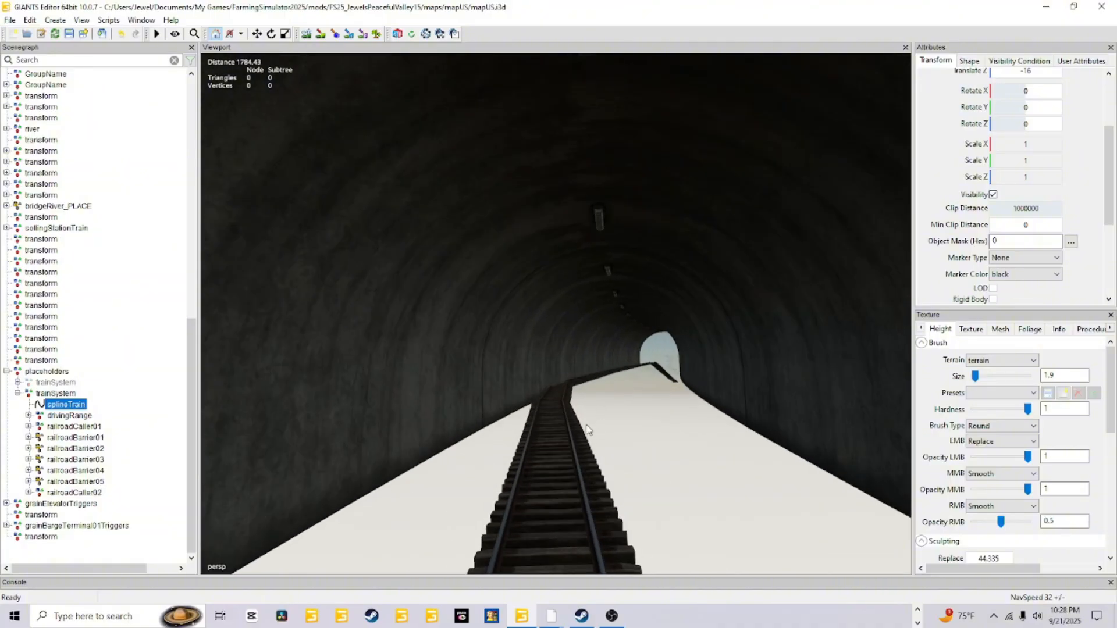
# Examine the overlapping track sections along the tunnel wall up close
pyautogui.keyDown('alt'); pyautogui.moveTo(528, 442); pyautogui.dragTo(620, 417); pyautogui.keyUp('alt')
pyautogui.scroll(1, 620, 417)
pyautogui.keyDown('alt'); pyautogui.moveTo(676, 458); pyautogui.dragTo(651, 453); pyautogui.keyUp('alt')
pyautogui.scroll(3, 607, 436)
pyautogui.keyDown('alt'); pyautogui.moveTo(610, 404); pyautogui.dragTo(614, 402); pyautogui.keyUp('alt')
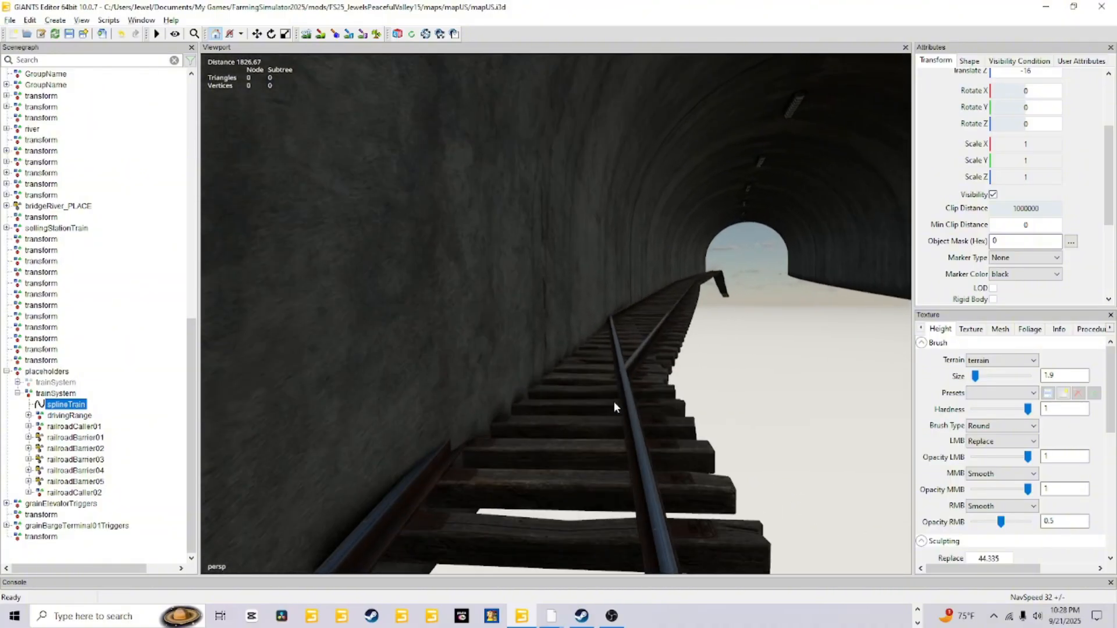
pyautogui.keyDown('alt'); pyautogui.moveTo(613, 401); pyautogui.dragTo(627, 394, button='middle'); pyautogui.keyUp('alt')
pyautogui.scroll(1, 627, 394)
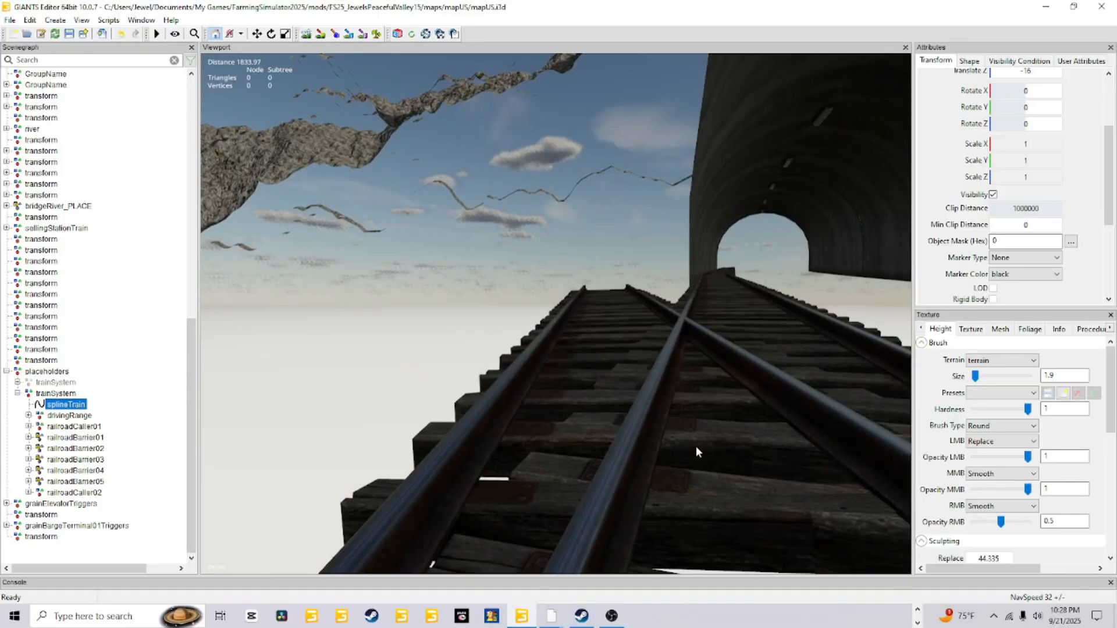
pyautogui.scroll(-2, 703, 421)
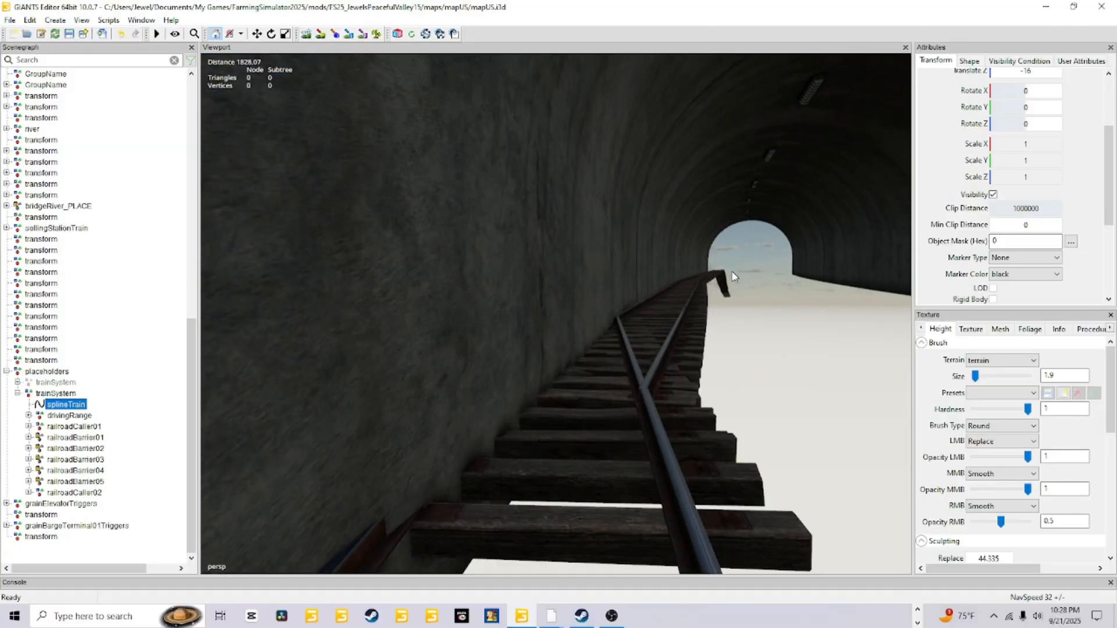
pyautogui.moveTo(622, 470)
pyautogui.keyDown('alt'); pyautogui.mouseDown()
pyautogui.moveTo(589, 471)
pyautogui.moveTo(613, 473)
pyautogui.mouseUp(); pyautogui.keyUp('alt')
pyautogui.scroll(2, 618, 449)
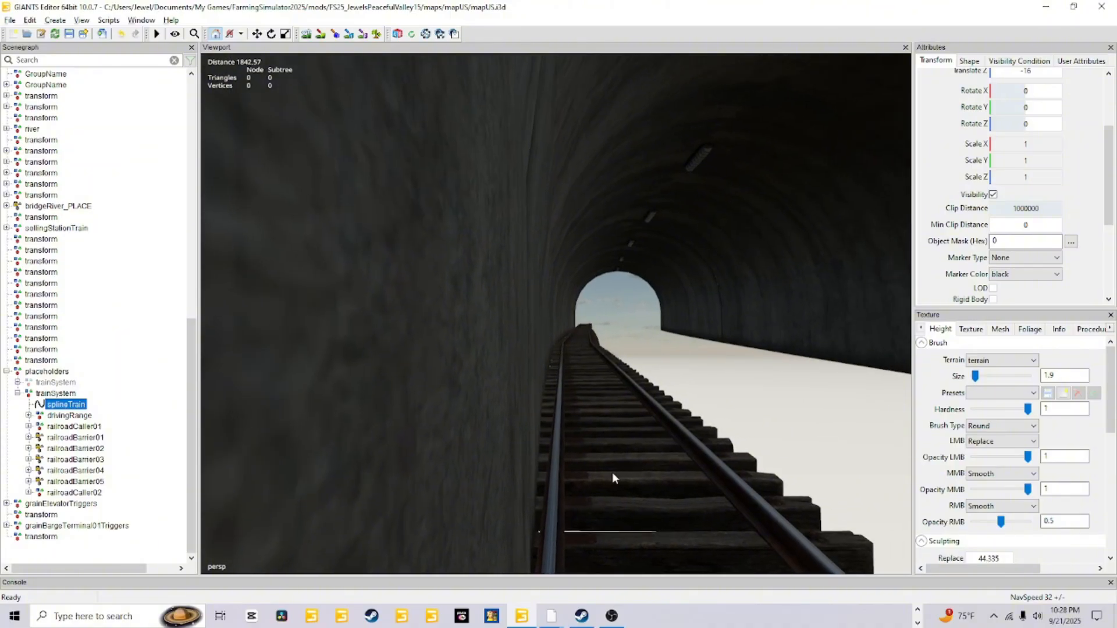
# Follow the track through the rest of the tunnel and out past its far opening
pyautogui.scroll(2, 608, 423)
pyautogui.scroll(2, 609, 423)
pyautogui.keyDown('alt'); pyautogui.moveTo(644, 377); pyautogui.dragTo(617, 420); pyautogui.keyUp('alt')
pyautogui.scroll(4, 613, 412)
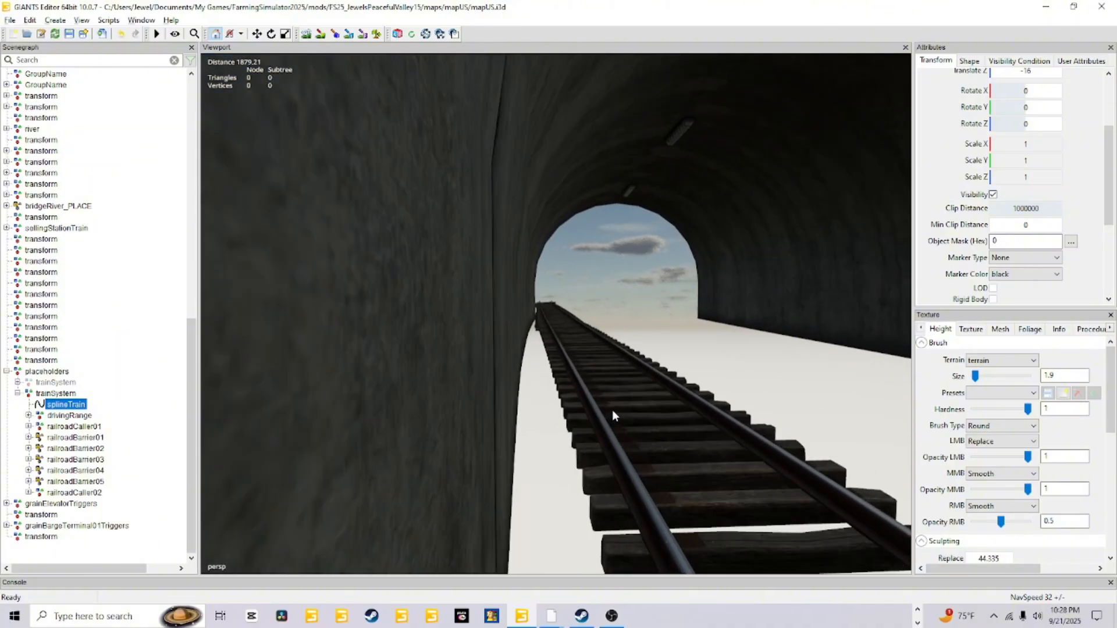
pyautogui.scroll(2, 616, 358)
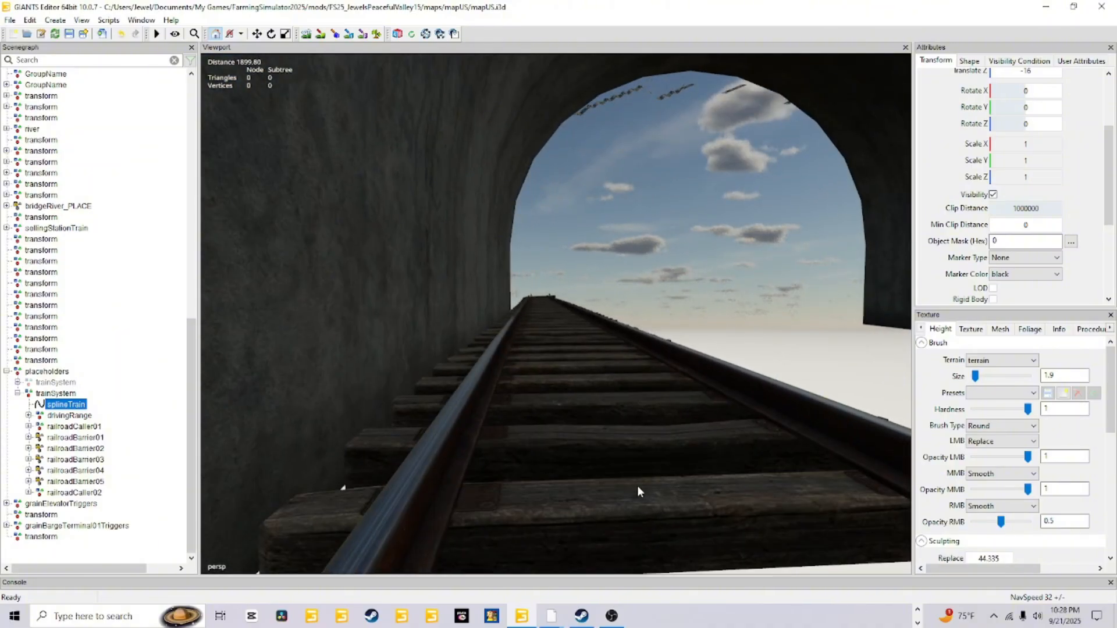
pyautogui.scroll(1, 613, 465)
pyautogui.moveTo(613, 465)
pyautogui.keyDown('alt'); pyautogui.mouseDown()
pyautogui.moveTo(610, 430)
pyautogui.moveTo(581, 409)
pyautogui.moveTo(563, 448)
pyautogui.moveTo(620, 501)
pyautogui.moveTo(610, 473)
pyautogui.mouseUp(); pyautogui.keyUp('alt')
pyautogui.scroll(1, 609, 430)
pyautogui.scroll(3, 524, 459)
pyautogui.scroll(3, 564, 448)
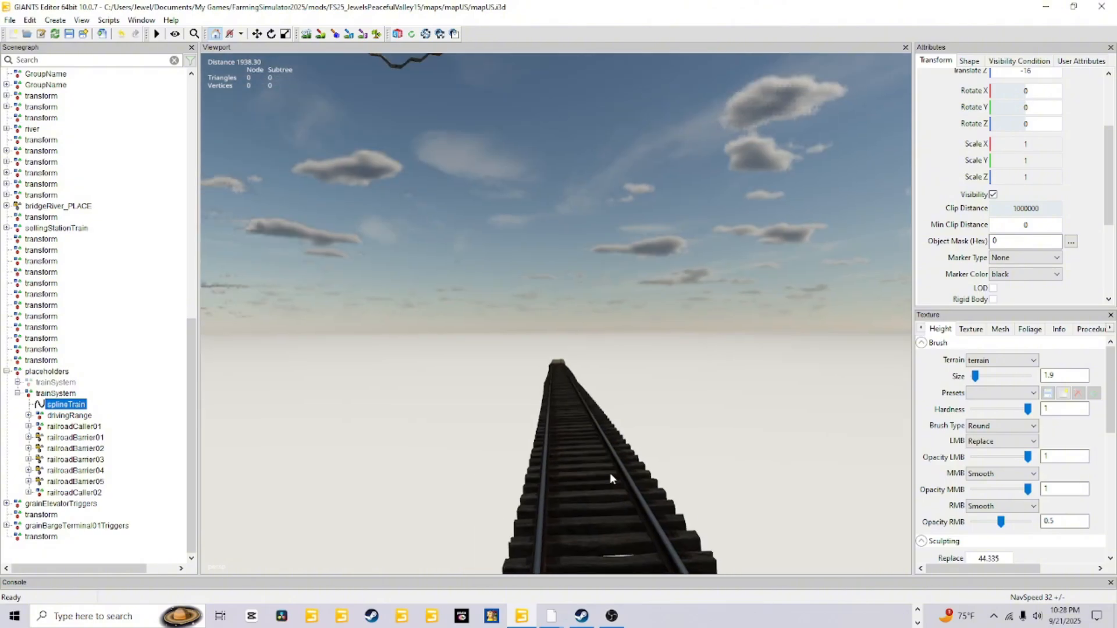
# Follow the track beyond the tunnel to its open end and compare its position with the train spline
pyautogui.scroll(8, 666, 406)
pyautogui.keyDown('alt'); pyautogui.moveTo(687, 386); pyautogui.dragTo(299, 422); pyautogui.keyUp('alt')
pyautogui.scroll(3, 687, 405)
pyautogui.scroll(2, 644, 431)
pyautogui.scroll(3, 631, 431)
pyautogui.scroll(2, 625, 423)
pyautogui.scroll(3, 628, 422)
pyautogui.scroll(2, 609, 446)
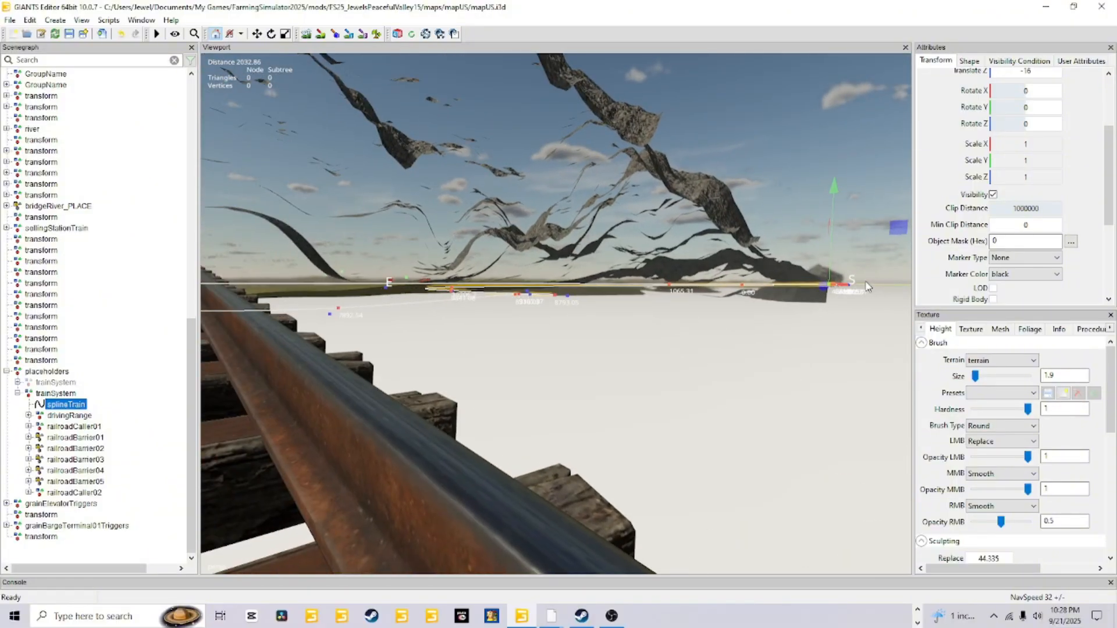
pyautogui.keyDown('alt'); pyautogui.moveTo(699, 354); pyautogui.dragTo(1021, 434); pyautogui.keyUp('alt')
pyautogui.scroll(-4, 696, 345)
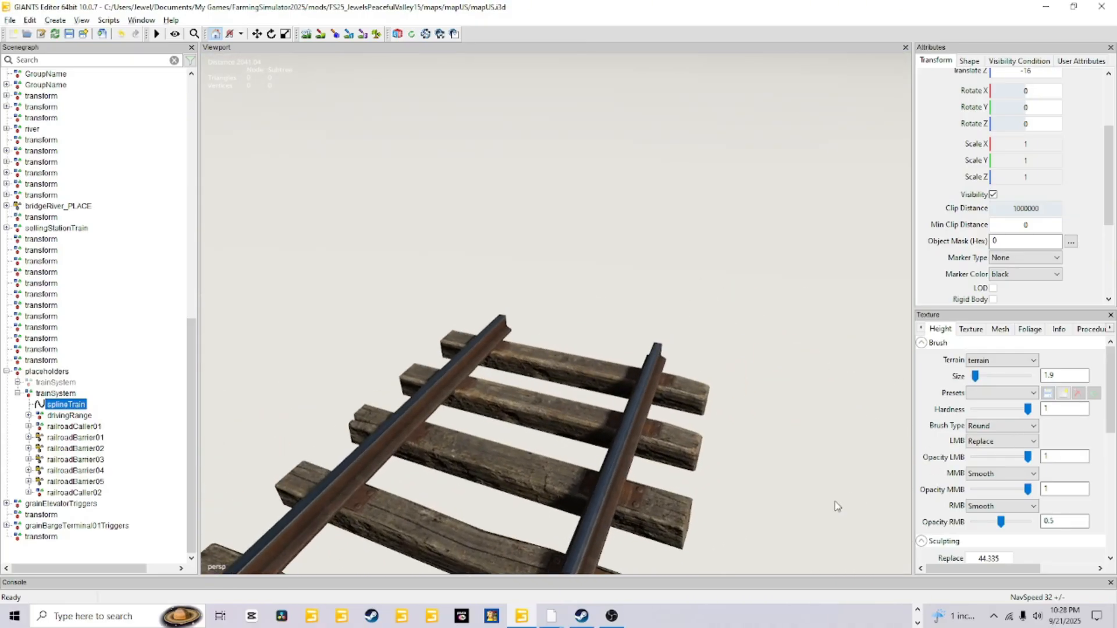
pyautogui.scroll(2, 834, 500)
pyautogui.scroll(1, 835, 504)
pyautogui.keyDown('alt'); pyautogui.moveTo(784, 484); pyautogui.dragTo(525, 511); pyautogui.keyUp('alt')
pyautogui.scroll(-2, 579, 468)
pyautogui.scroll(-4, 597, 465)
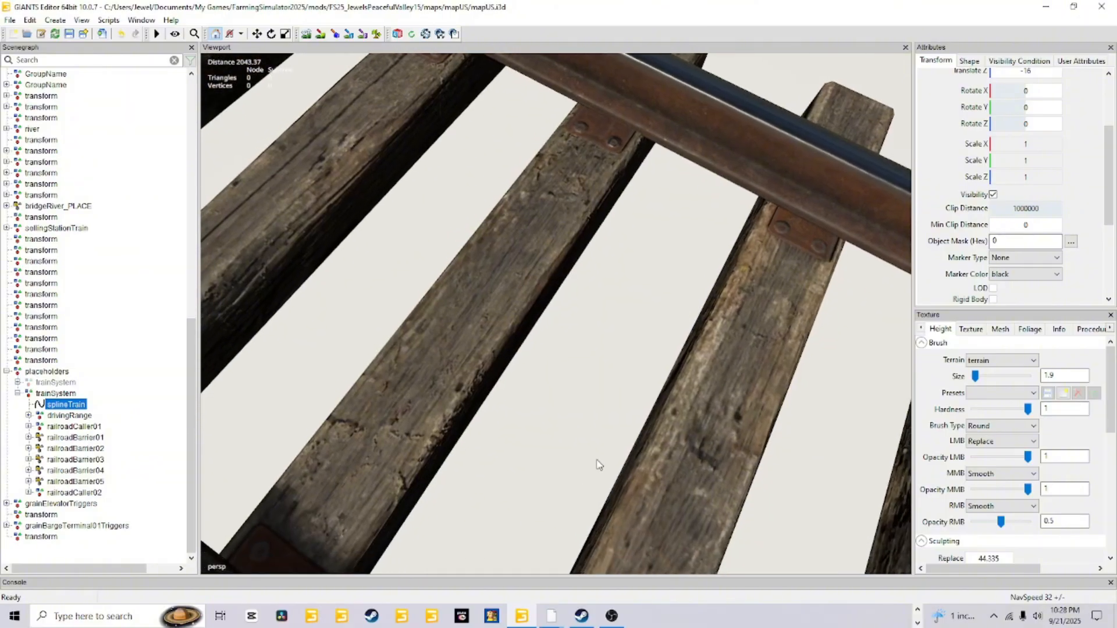
# Examine the open end of the track from above and up close, centred between the two rails
pyautogui.keyDown('alt'); pyautogui.moveTo(587, 470); pyautogui.dragTo(390, 550, button='right'); pyautogui.keyUp('alt')
pyautogui.moveTo(600, 447)
pyautogui.keyDown('alt'); pyautogui.mouseDown()
pyautogui.moveTo(580, 377)
pyautogui.moveTo(595, 431)
pyautogui.moveTo(622, 443)
pyautogui.mouseUp(); pyautogui.keyUp('alt')
pyautogui.keyDown('alt'); pyautogui.moveTo(564, 465); pyautogui.dragTo(655, 326, button='right'); pyautogui.keyUp('alt')
pyautogui.keyDown('alt'); pyautogui.moveTo(637, 349); pyautogui.dragTo(605, 355); pyautogui.keyUp('alt')
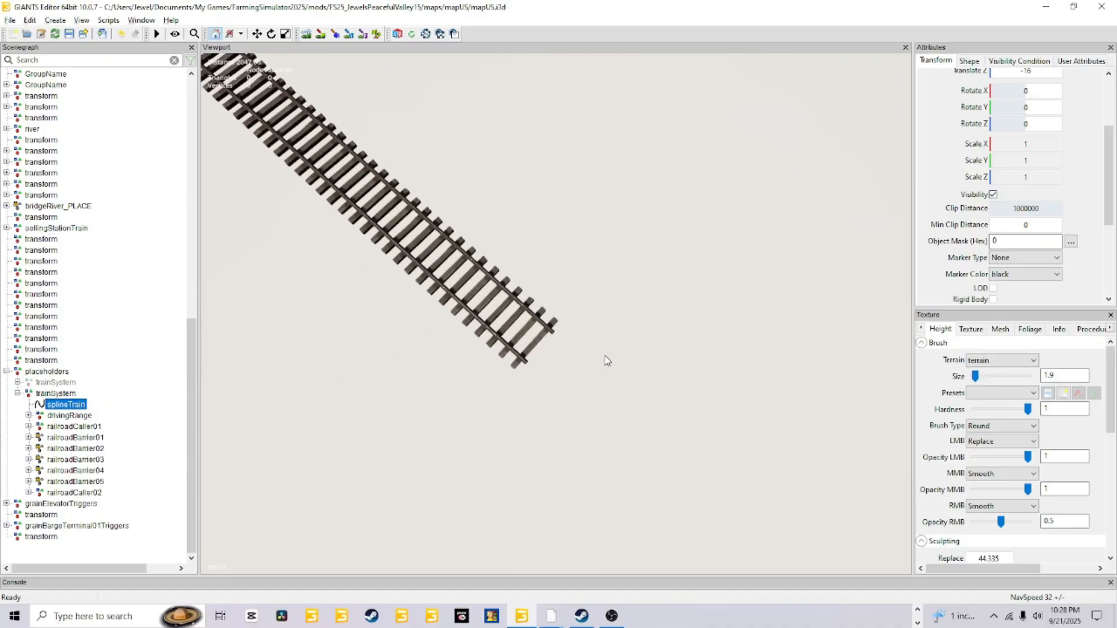
pyautogui.keyDown('alt'); pyautogui.moveTo(604, 355); pyautogui.dragTo(626, 327, button='right'); pyautogui.keyUp('alt')
pyautogui.keyDown('alt'); pyautogui.moveTo(570, 389); pyautogui.dragTo(399, 356); pyautogui.keyUp('alt')
pyautogui.keyDown('alt'); pyautogui.moveTo(399, 361); pyautogui.dragTo(415, 354, button='right'); pyautogui.keyUp('alt')
pyautogui.keyDown('alt'); pyautogui.moveTo(415, 355); pyautogui.dragTo(853, 310); pyautogui.keyUp('alt')
pyautogui.keyDown('alt'); pyautogui.moveTo(853, 304); pyautogui.dragTo(831, 310, button='right'); pyautogui.keyUp('alt')
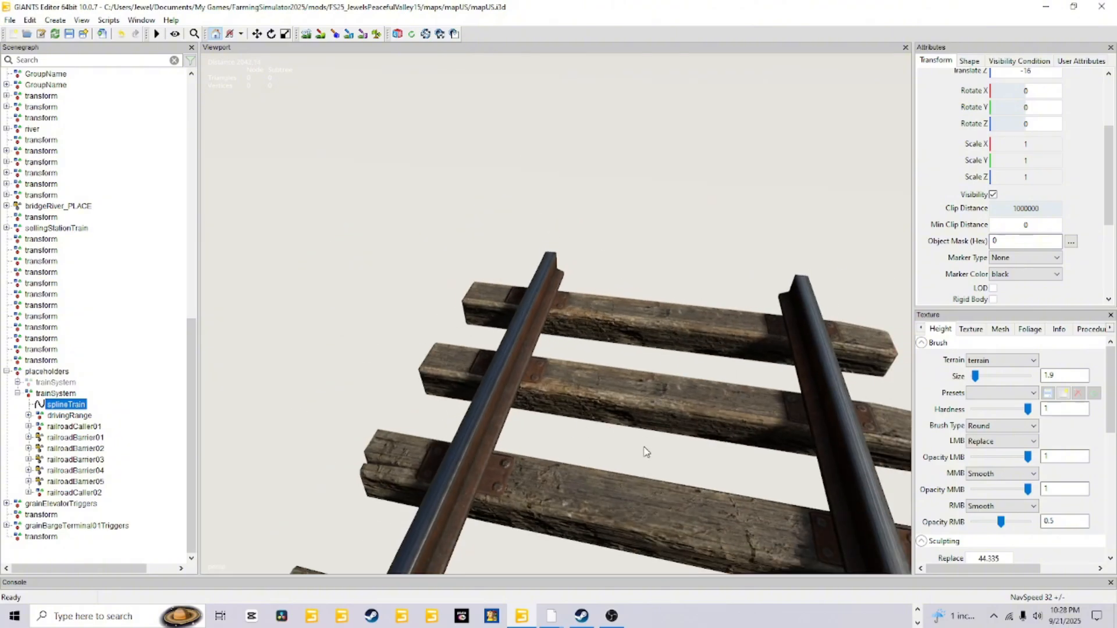
pyautogui.keyDown('alt'); pyautogui.moveTo(643, 449); pyautogui.dragTo(792, 501); pyautogui.keyUp('alt')
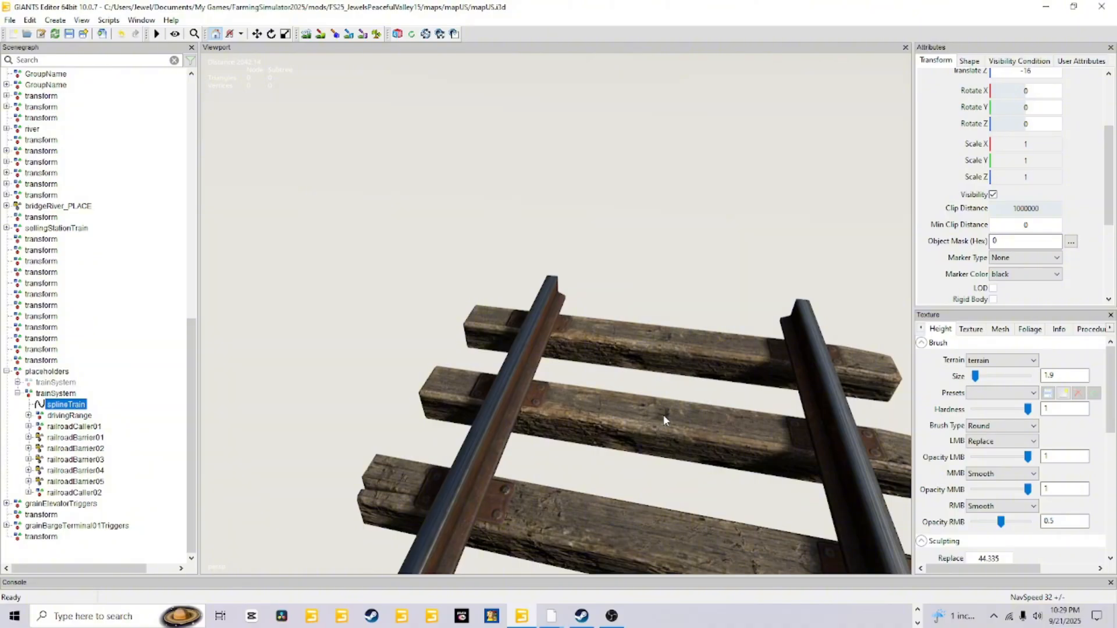
pyautogui.keyDown('alt'); pyautogui.moveTo(715, 441); pyautogui.dragTo(564, 415); pyautogui.keyUp('alt')
pyautogui.keyDown('alt'); pyautogui.moveTo(482, 325); pyautogui.dragTo(669, 338); pyautogui.keyUp('alt')
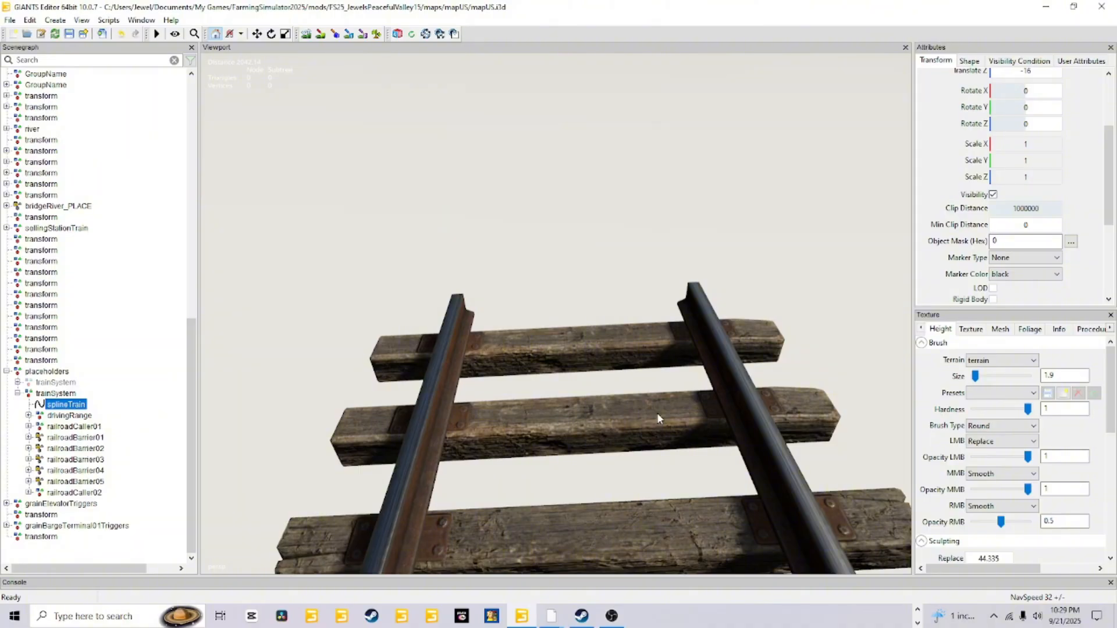
pyautogui.keyDown('alt'); pyautogui.moveTo(666, 384); pyautogui.dragTo(690, 385); pyautogui.keyUp('alt')
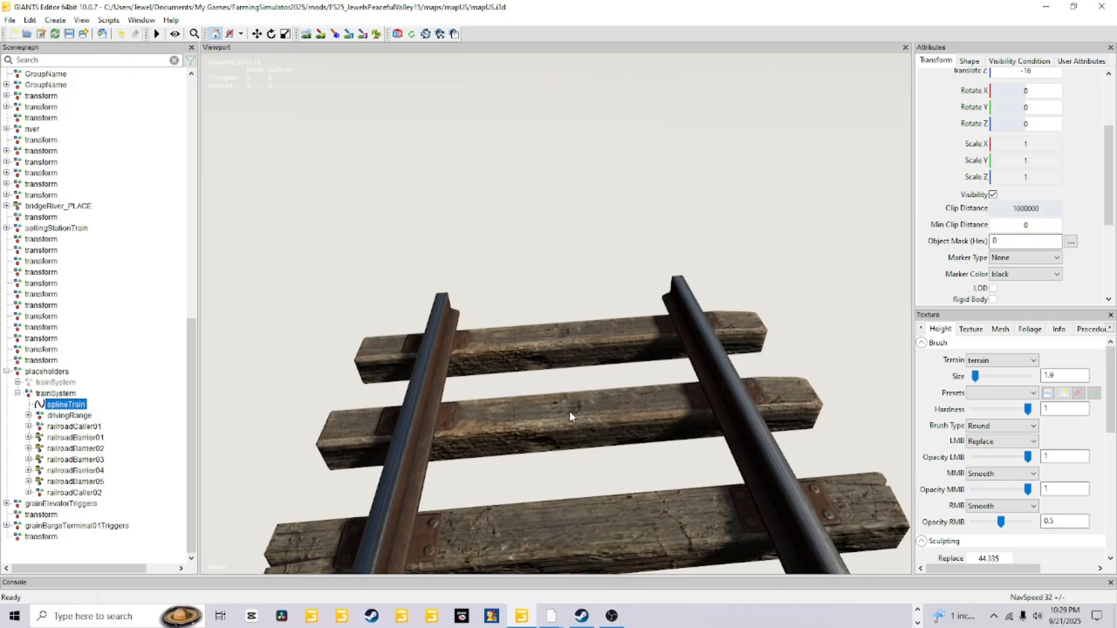
pyautogui.keyDown('alt'); pyautogui.moveTo(658, 423); pyautogui.dragTo(655, 432); pyautogui.keyUp('alt')
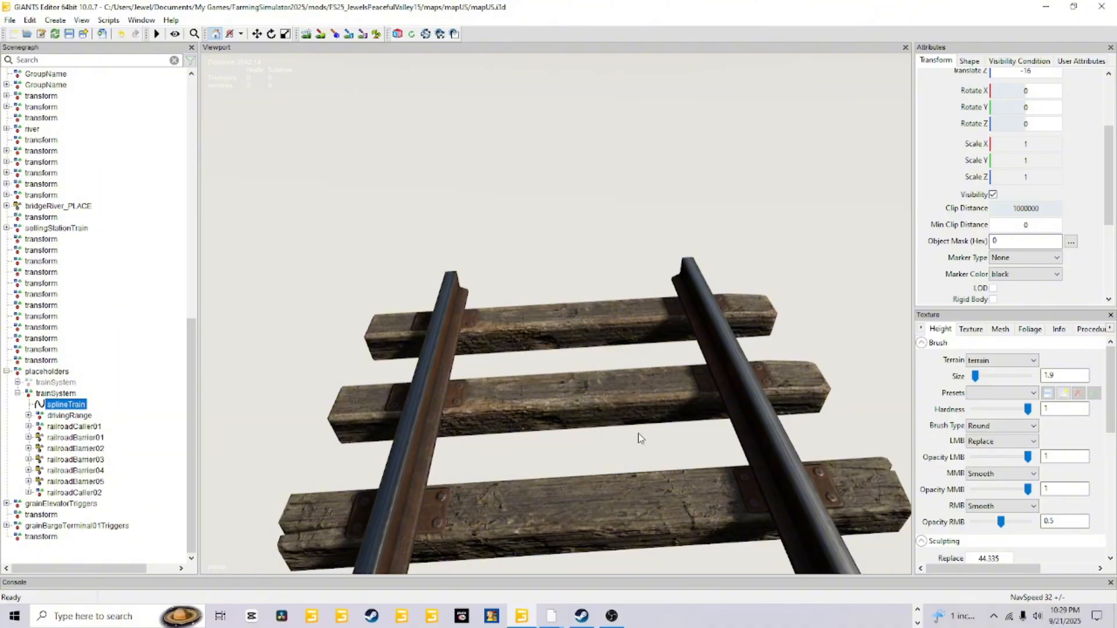
# Examine the open track end up close and look back along the rails towards the train spline
pyautogui.keyDown('alt'); pyautogui.moveTo(573, 472); pyautogui.dragTo(1038, 393); pyautogui.keyUp('alt')
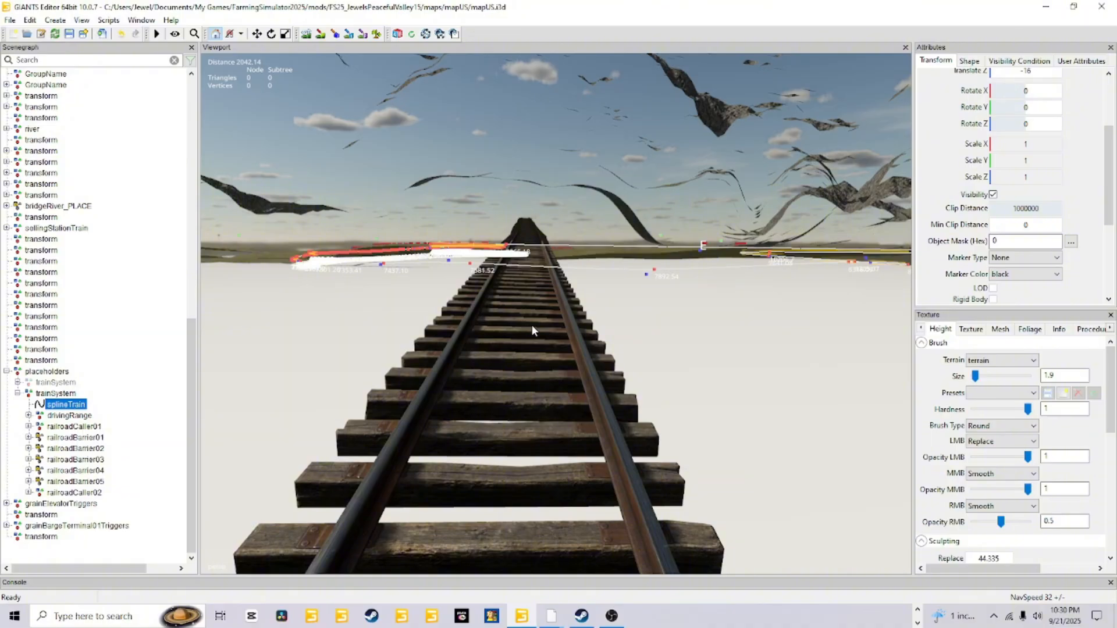
pyautogui.keyDown('alt'); pyautogui.moveTo(437, 391); pyautogui.dragTo(635, 371); pyautogui.keyUp('alt')
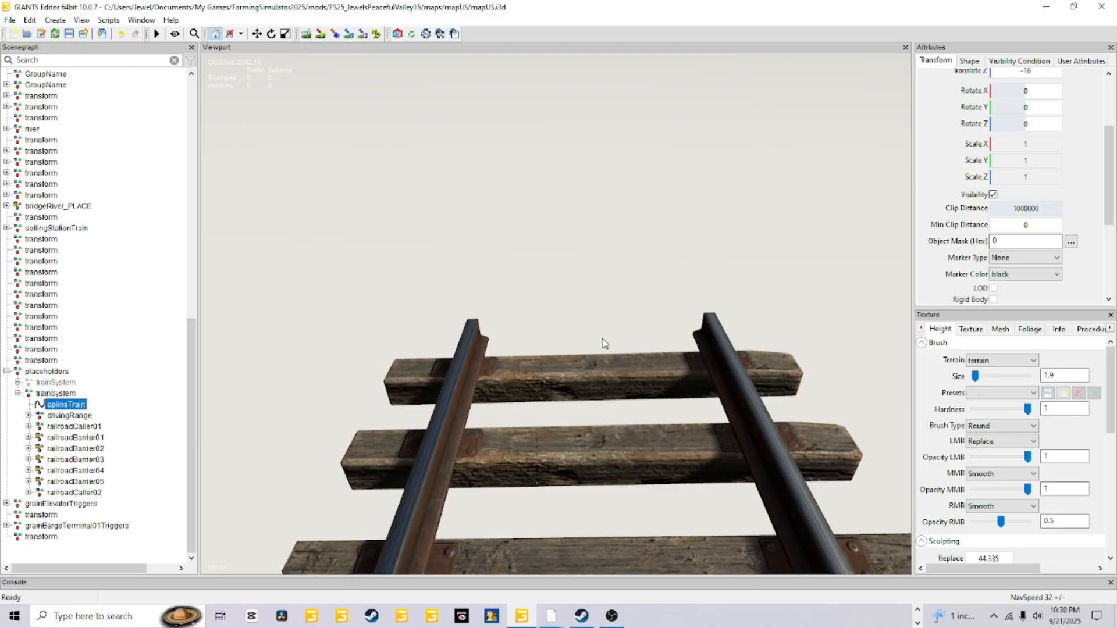
pyautogui.keyDown('alt'); pyautogui.moveTo(606, 345); pyautogui.dragTo(610, 378); pyautogui.keyUp('alt')
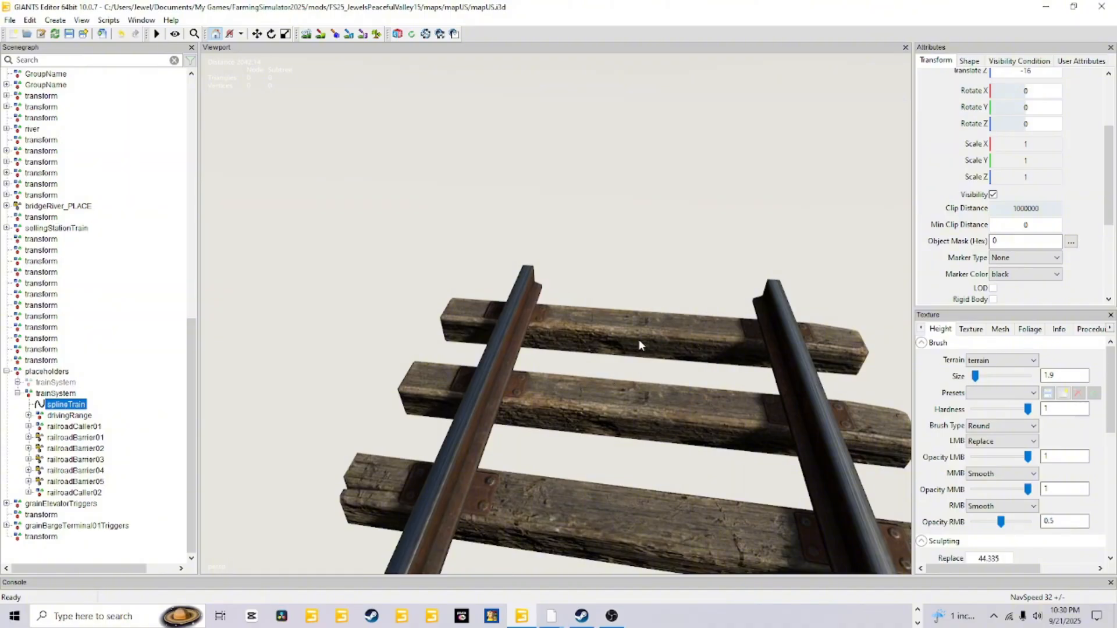
pyautogui.keyDown('alt'); pyautogui.moveTo(674, 367); pyautogui.dragTo(541, 317); pyautogui.keyUp('alt')
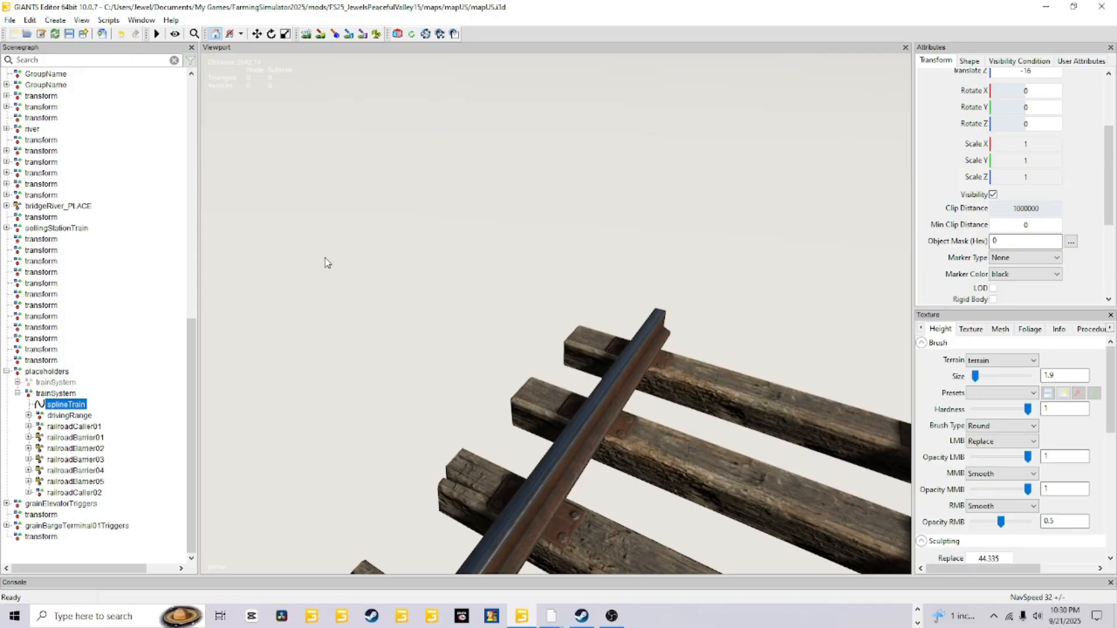
pyautogui.keyDown('alt'); pyautogui.moveTo(754, 460); pyautogui.dragTo(796, 455); pyautogui.keyUp('alt')
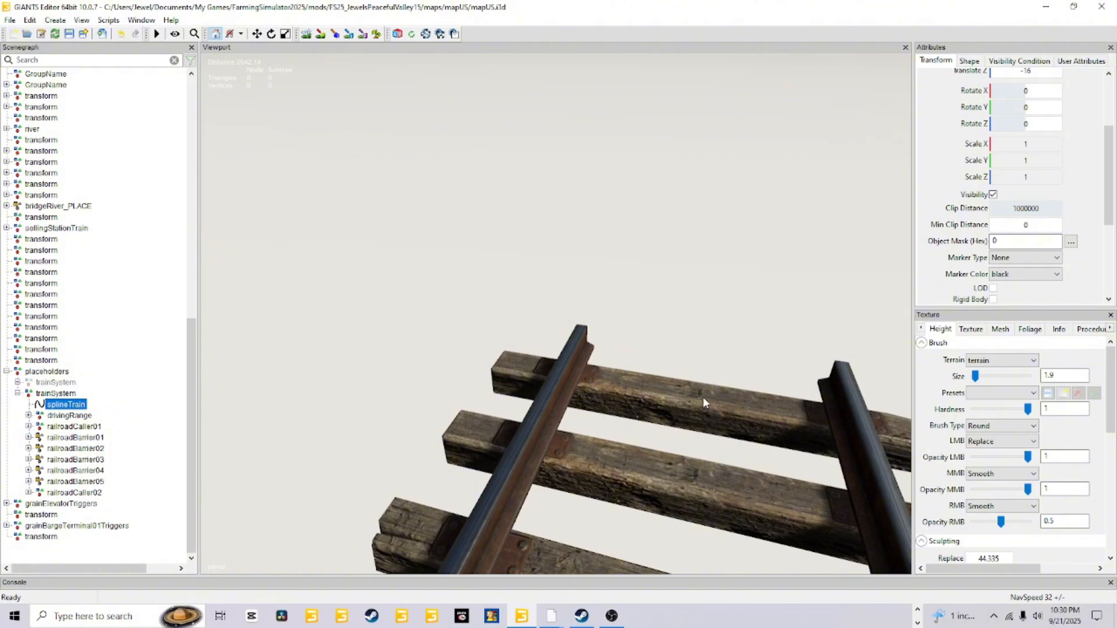
pyautogui.keyDown('alt'); pyautogui.moveTo(724, 409); pyautogui.dragTo(514, 331); pyautogui.keyUp('alt')
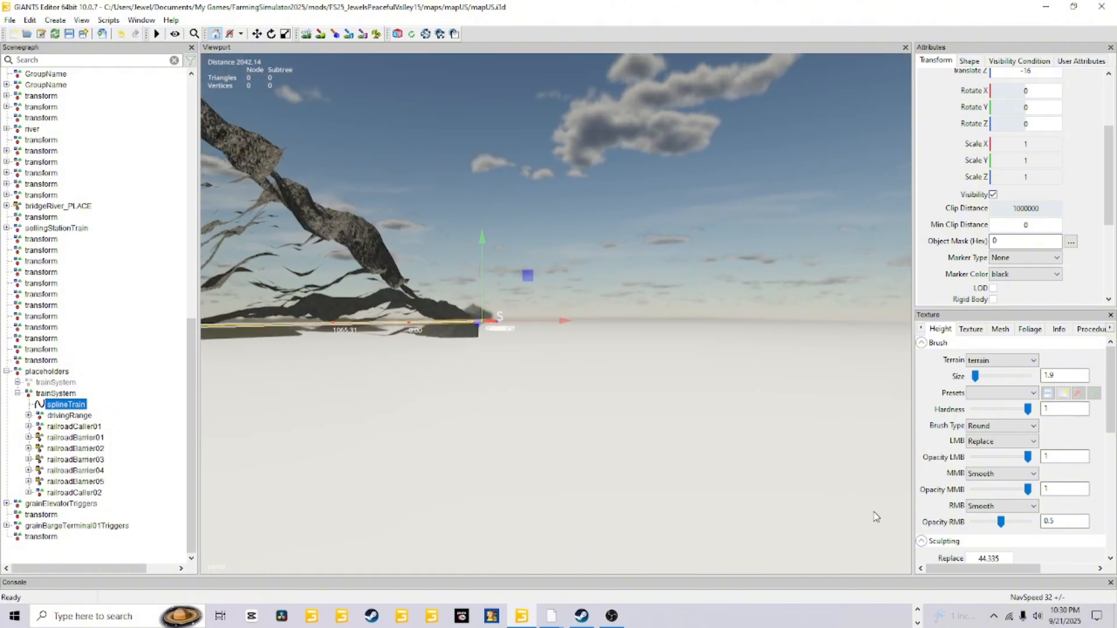
# Inspect the train spline's start point and the stray spline segments crossing the rails at the end of the track
pyautogui.keyDown('alt'); pyautogui.moveTo(606, 449); pyautogui.dragTo(639, 302); pyautogui.keyUp('alt')
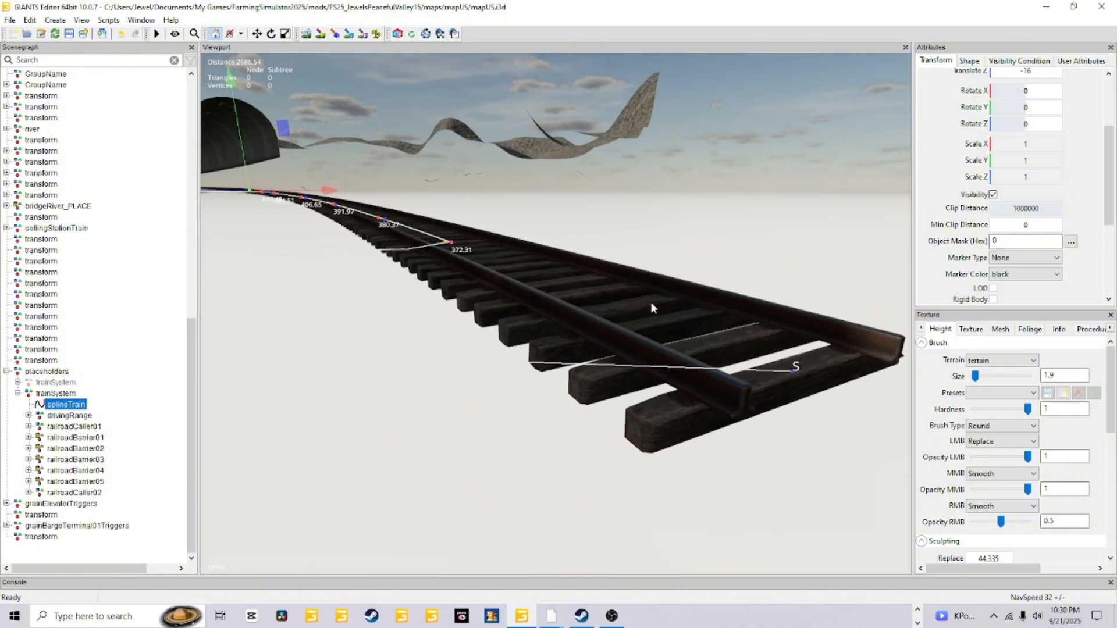
pyautogui.keyDown('alt'); pyautogui.moveTo(741, 327); pyautogui.dragTo(720, 330); pyautogui.keyUp('alt')
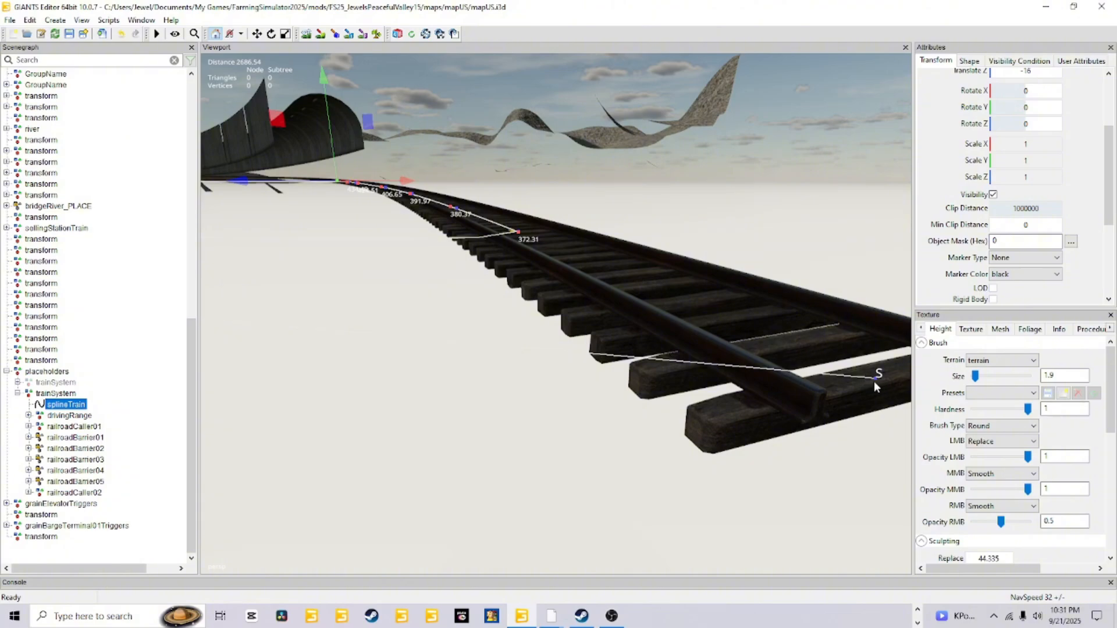
pyautogui.keyDown('alt'); pyautogui.moveTo(857, 394); pyautogui.dragTo(921, 399); pyautogui.keyUp('alt')
pyautogui.moveTo(532, 449)
pyautogui.keyDown('alt'); pyautogui.mouseDown()
pyautogui.moveTo(557, 434)
pyautogui.moveTo(512, 465)
pyautogui.mouseUp(); pyautogui.keyUp('alt')
pyautogui.scroll(3, 512, 465)
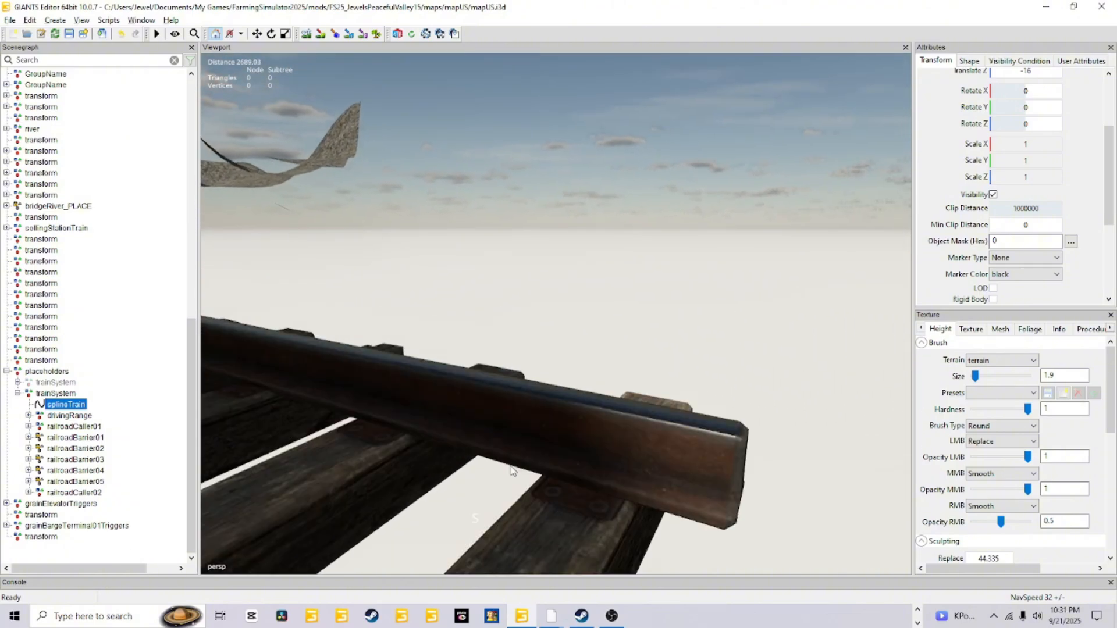
pyautogui.scroll(-3, 607, 352)
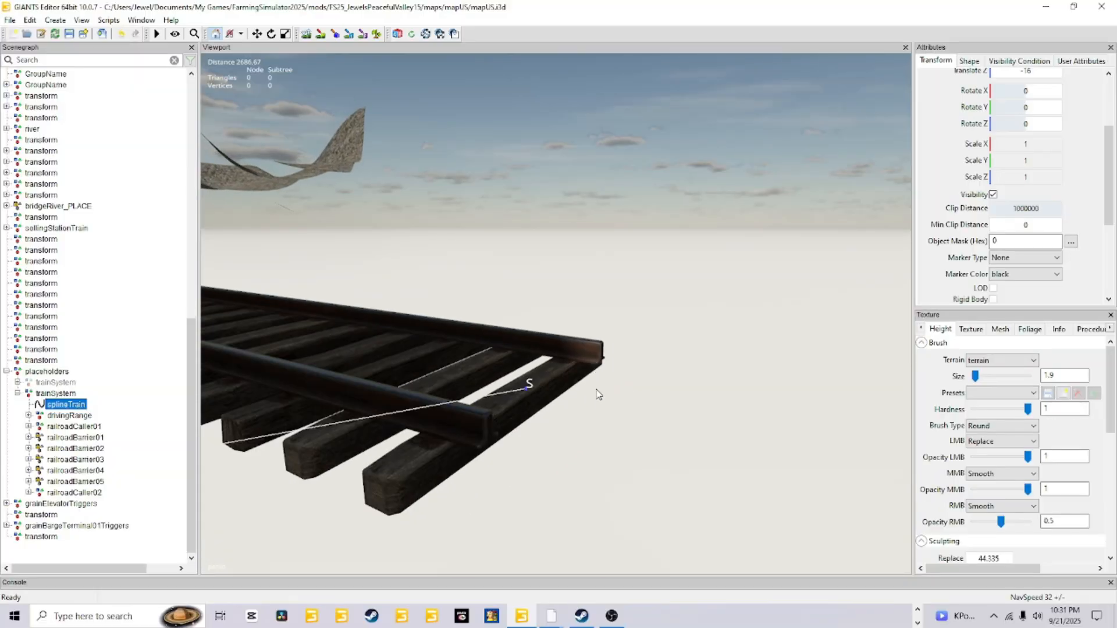
pyautogui.keyDown('alt'); pyautogui.moveTo(593, 424); pyautogui.dragTo(579, 437); pyautogui.keyUp('alt')
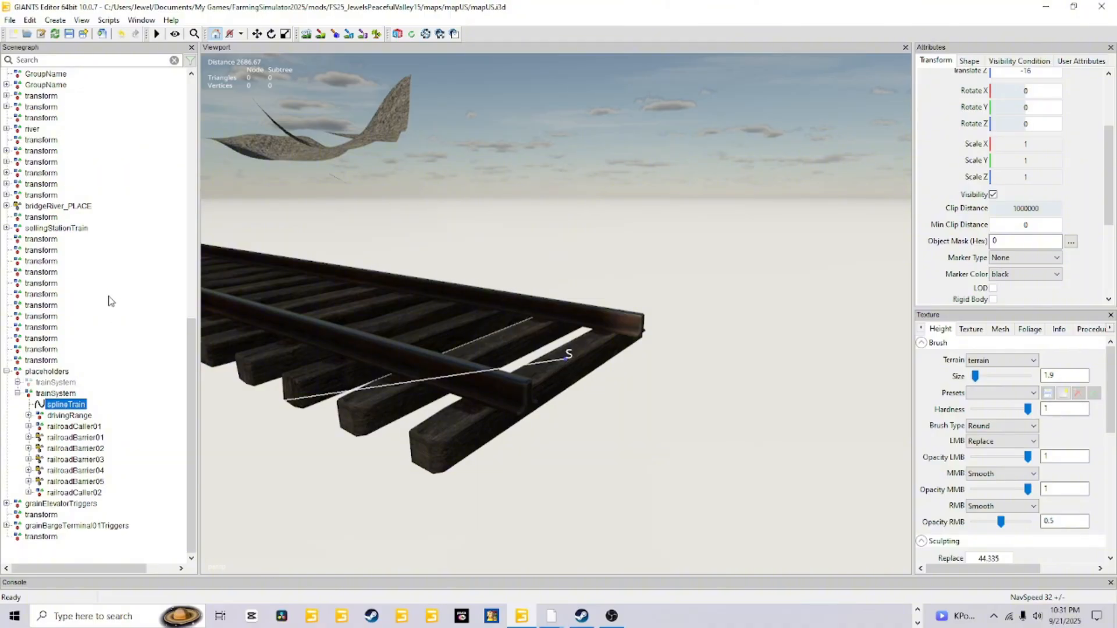
# Look up the Open/Close Spline entry in the editor's shortcut preferences and close the preferences
pyautogui.click(7, 21)
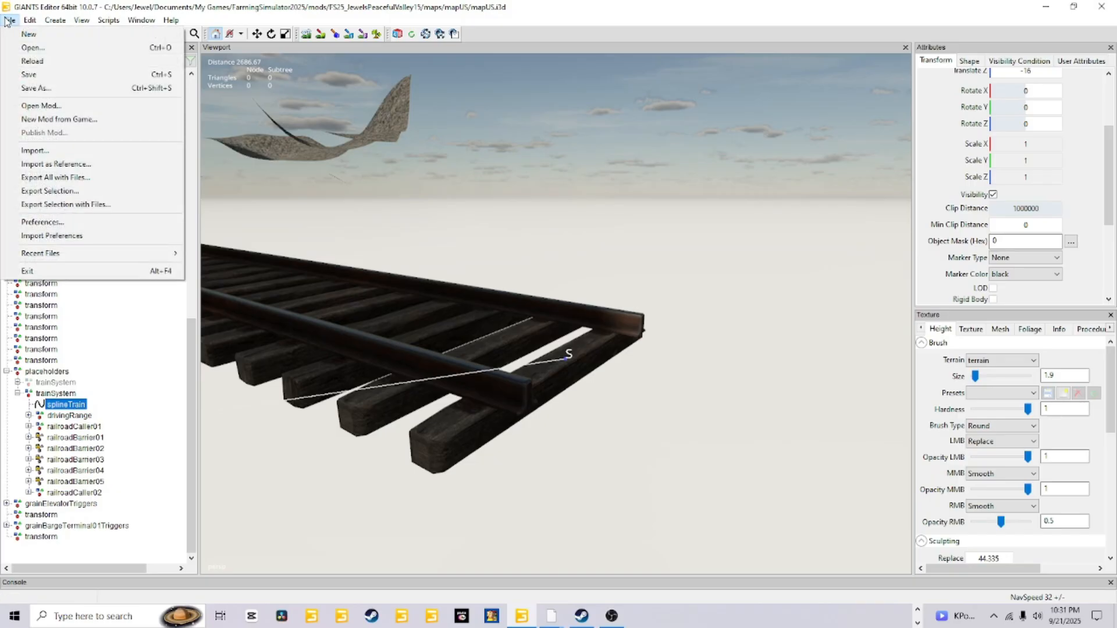
pyautogui.click(44, 226)
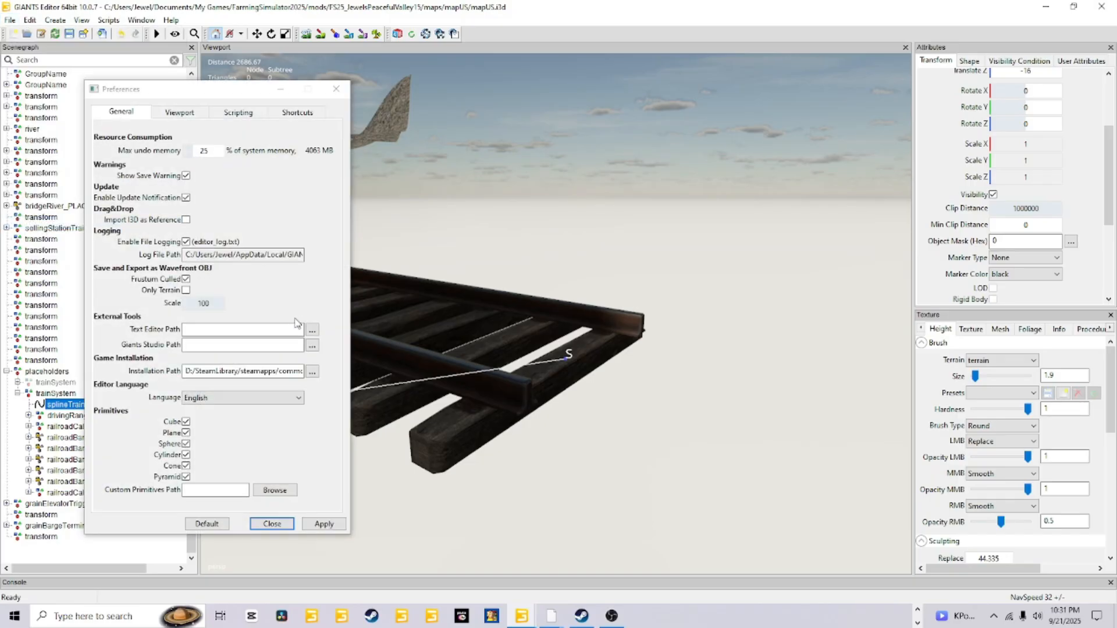
pyautogui.click(313, 116)
pyautogui.scroll(-4, 253, 345)
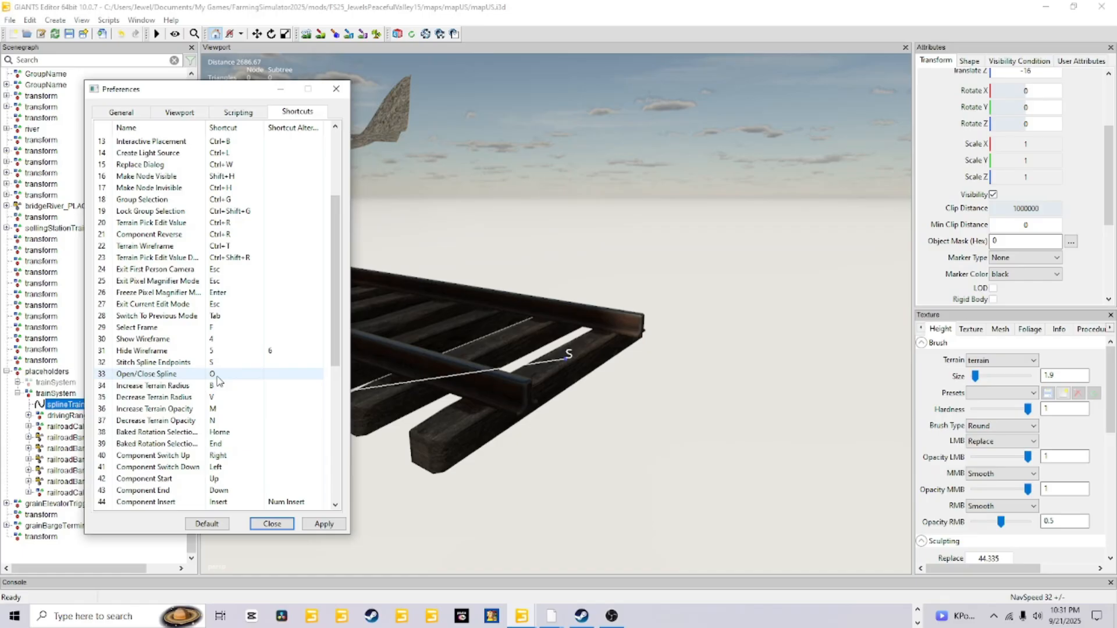
pyautogui.click(336, 91)
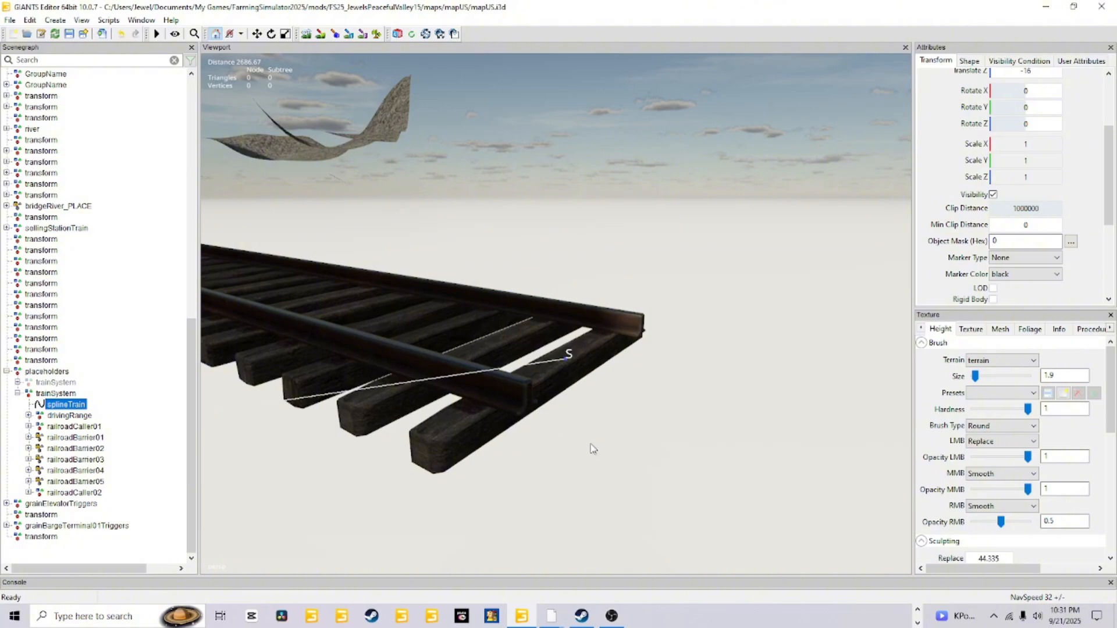
# Examine the train spline from its start point back along the track towards the tunnel
pyautogui.keyDown('alt'); pyautogui.moveTo(590, 444); pyautogui.dragTo(554, 446); pyautogui.keyUp('alt')
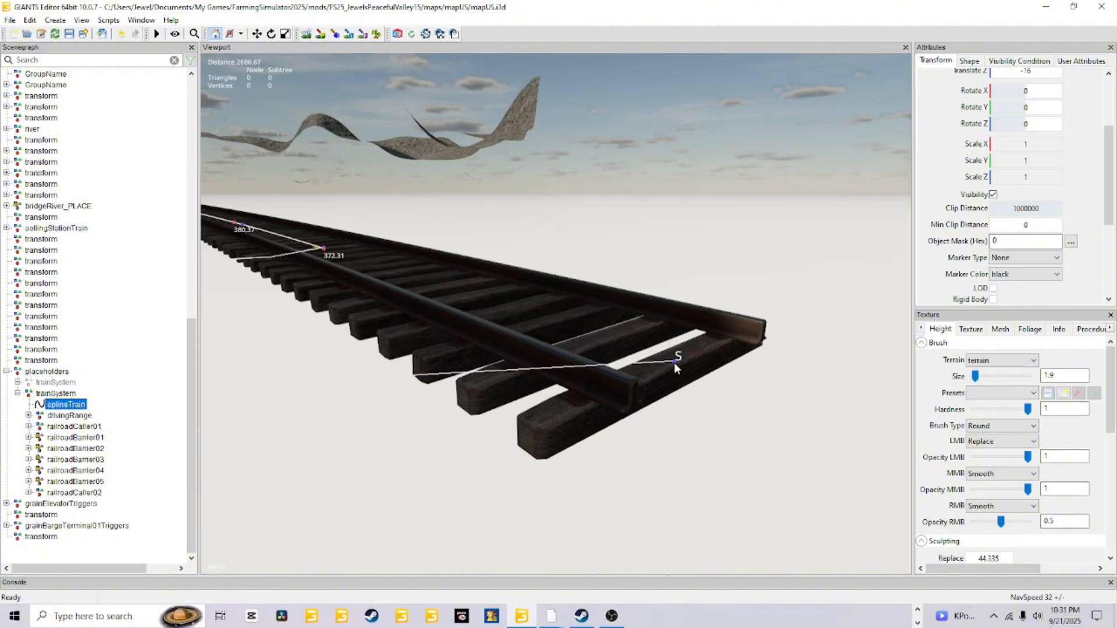
pyautogui.keyDown('alt'); pyautogui.moveTo(674, 362); pyautogui.dragTo(541, 401); pyautogui.keyUp('alt')
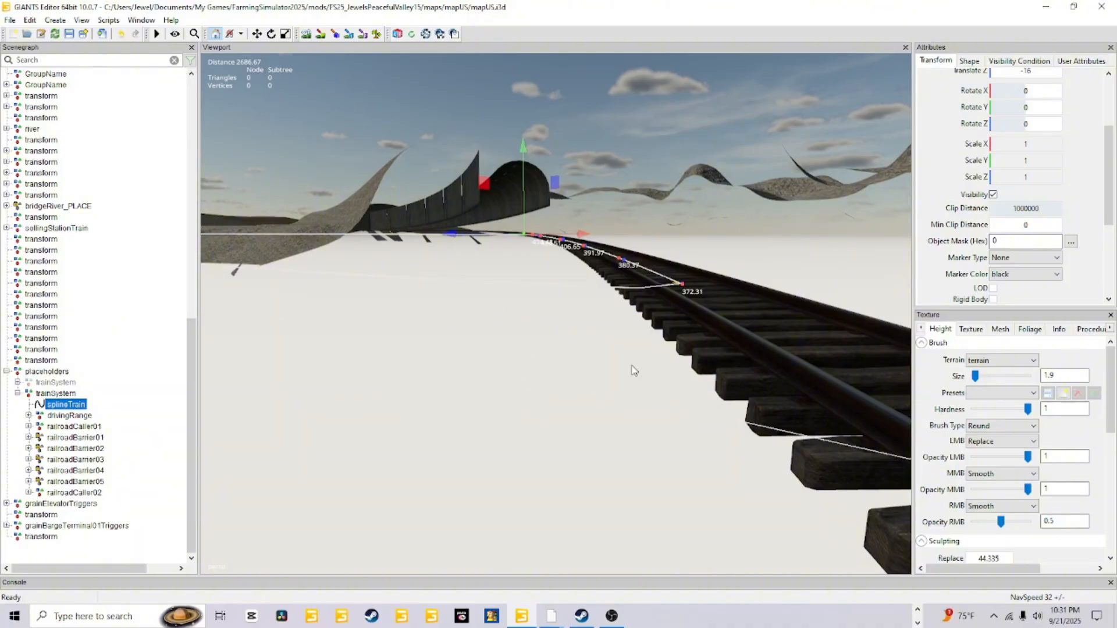
# Examine the course of the train spline from its start point on the rails toward its distant end point
pyautogui.keyDown('alt'); pyautogui.moveTo(531, 400); pyautogui.dragTo(412, 389); pyautogui.keyUp('alt')
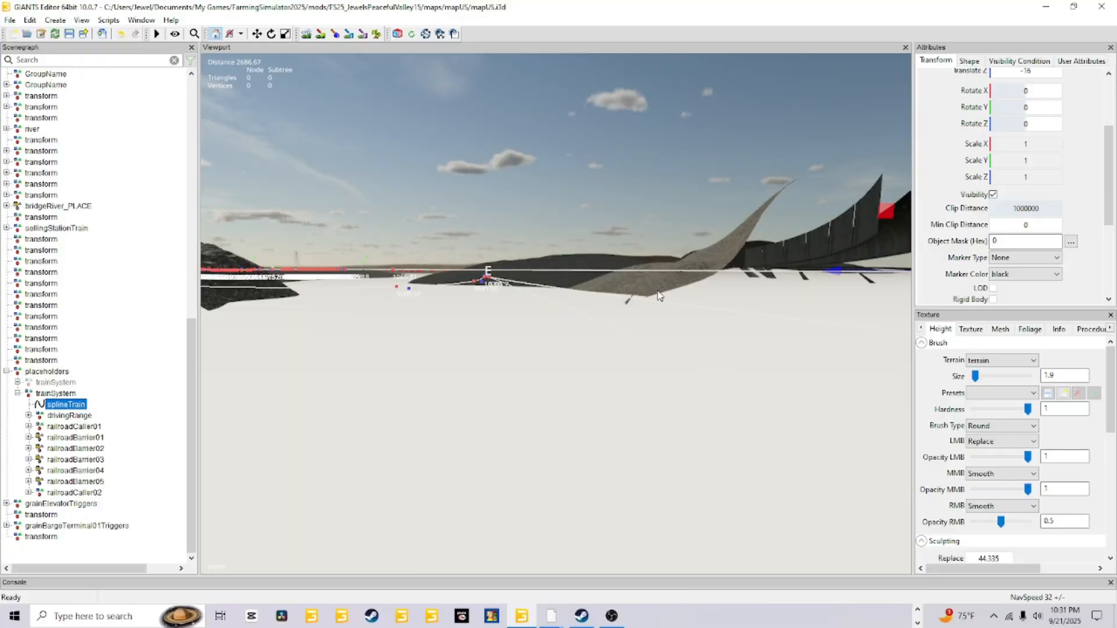
pyautogui.keyDown('alt'); pyautogui.moveTo(590, 350); pyautogui.dragTo(707, 401); pyautogui.keyUp('alt')
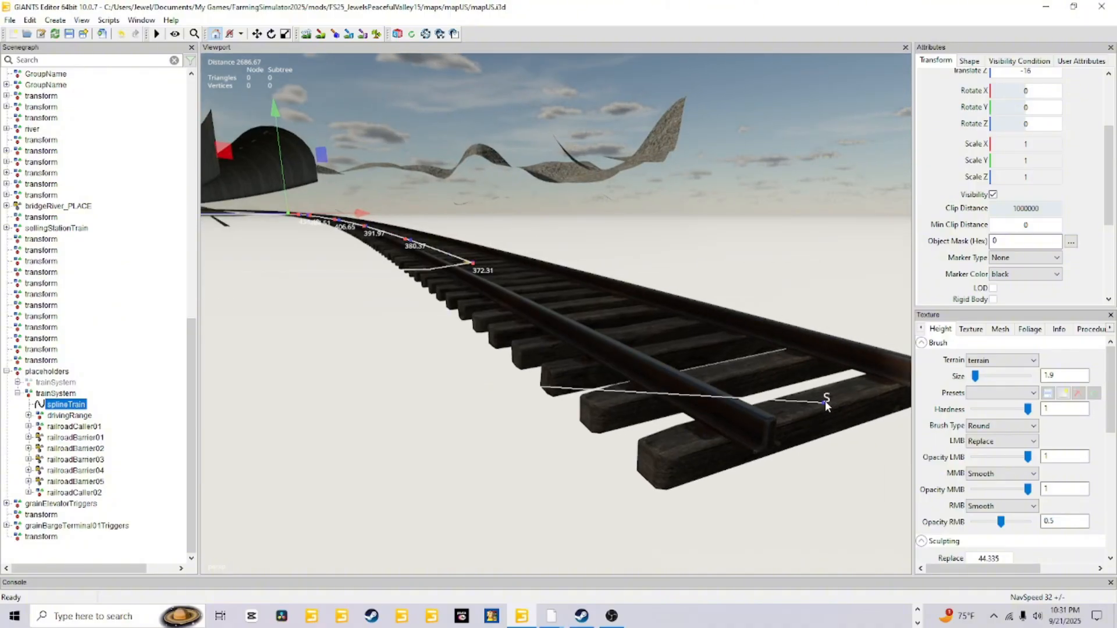
pyautogui.keyDown('alt'); pyautogui.moveTo(825, 400); pyautogui.dragTo(678, 394); pyautogui.keyUp('alt')
pyautogui.keyDown('alt'); pyautogui.moveTo(626, 416); pyautogui.dragTo(638, 366, button='right'); pyautogui.keyUp('alt')
pyautogui.keyDown('alt'); pyautogui.moveTo(568, 404); pyautogui.dragTo(487, 370); pyautogui.keyUp('alt')
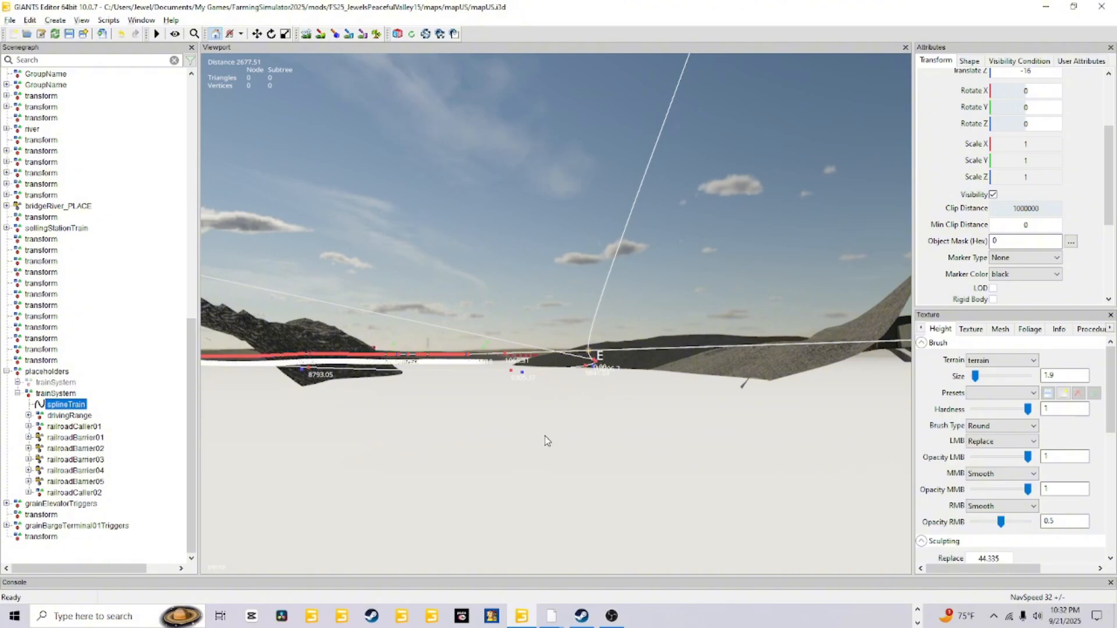
pyautogui.keyDown('alt'); pyautogui.moveTo(544, 437); pyautogui.dragTo(555, 422, button='right'); pyautogui.keyUp('alt')
pyautogui.keyDown('alt'); pyautogui.moveTo(556, 422); pyautogui.dragTo(566, 430); pyautogui.keyUp('alt')
pyautogui.keyDown('alt'); pyautogui.moveTo(567, 429); pyautogui.dragTo(580, 403, button='right'); pyautogui.keyUp('alt')
pyautogui.keyDown('alt'); pyautogui.moveTo(579, 403); pyautogui.dragTo(591, 429); pyautogui.keyUp('alt')
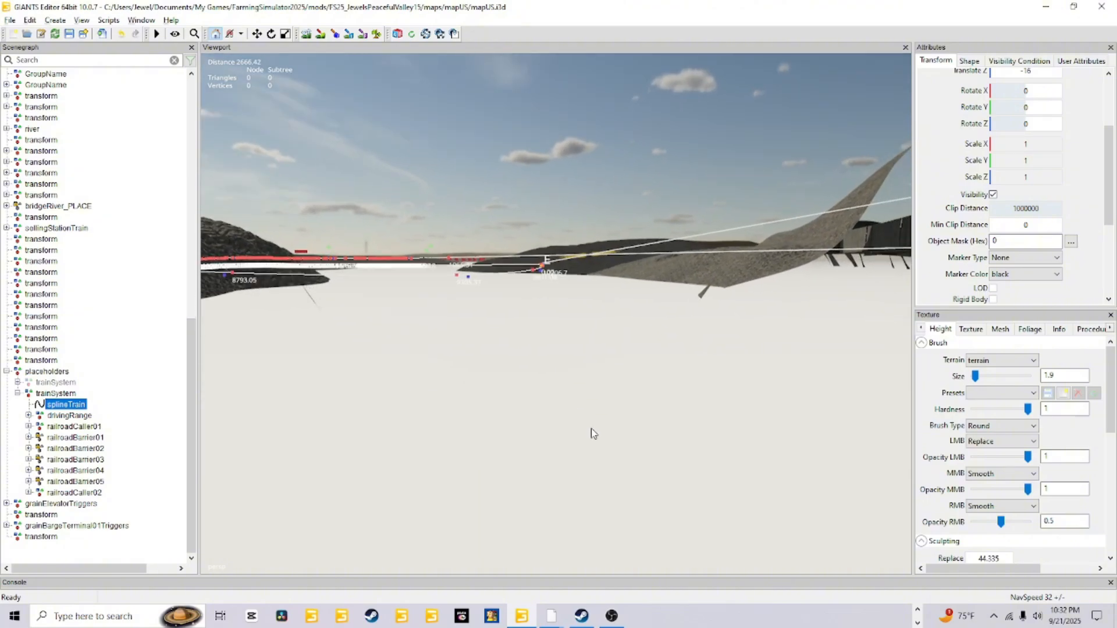
pyautogui.keyDown('alt'); pyautogui.moveTo(591, 428); pyautogui.dragTo(628, 285, button='right'); pyautogui.keyUp('alt')
pyautogui.keyDown('alt'); pyautogui.moveTo(576, 396); pyautogui.dragTo(585, 415); pyautogui.keyUp('alt')
pyautogui.keyDown('alt'); pyautogui.moveTo(585, 415); pyautogui.dragTo(752, 313, button='right'); pyautogui.keyUp('alt')
pyautogui.keyDown('alt'); pyautogui.moveTo(453, 520); pyautogui.dragTo(685, 314, button='right'); pyautogui.keyUp('alt')
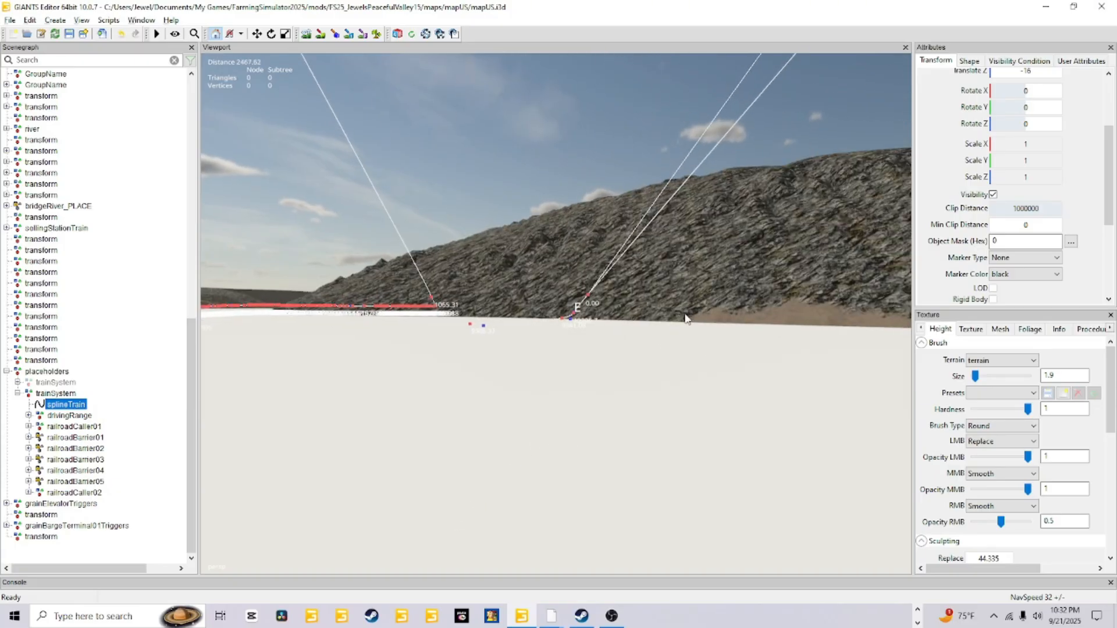
pyautogui.keyDown('alt'); pyautogui.moveTo(543, 407); pyautogui.dragTo(491, 431); pyautogui.keyUp('alt')
pyautogui.keyDown('alt'); pyautogui.moveTo(490, 431); pyautogui.dragTo(522, 355, button='right'); pyautogui.keyUp('alt')
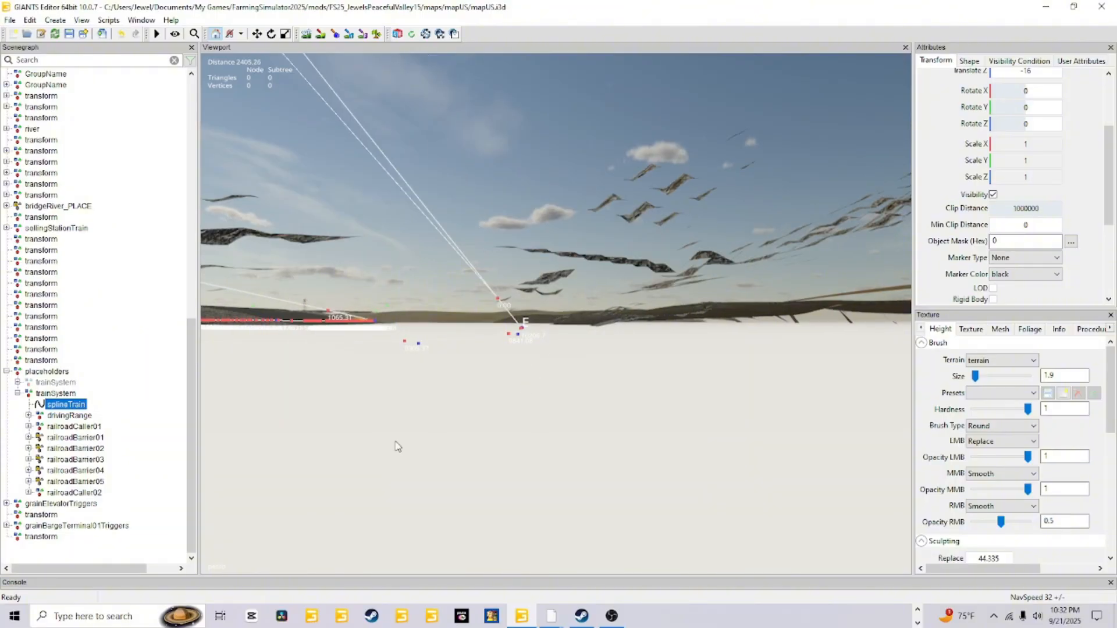
# Inspect the spline's 0.00 point over the rocky hillside and the line segments linking it to the start and end points
pyautogui.keyDown('alt'); pyautogui.moveTo(398, 446); pyautogui.dragTo(576, 386, button='right'); pyautogui.keyUp('alt')
pyautogui.keyDown('alt'); pyautogui.moveTo(578, 327); pyautogui.dragTo(550, 422); pyautogui.keyUp('alt')
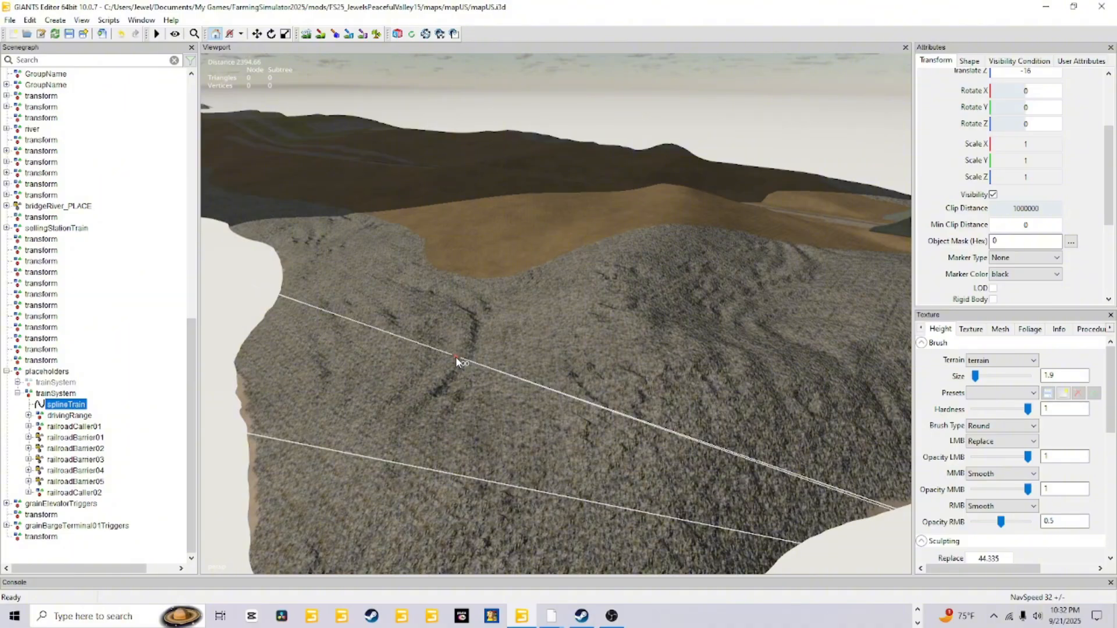
pyautogui.keyDown('alt'); pyautogui.moveTo(456, 358); pyautogui.dragTo(768, 372); pyautogui.keyUp('alt')
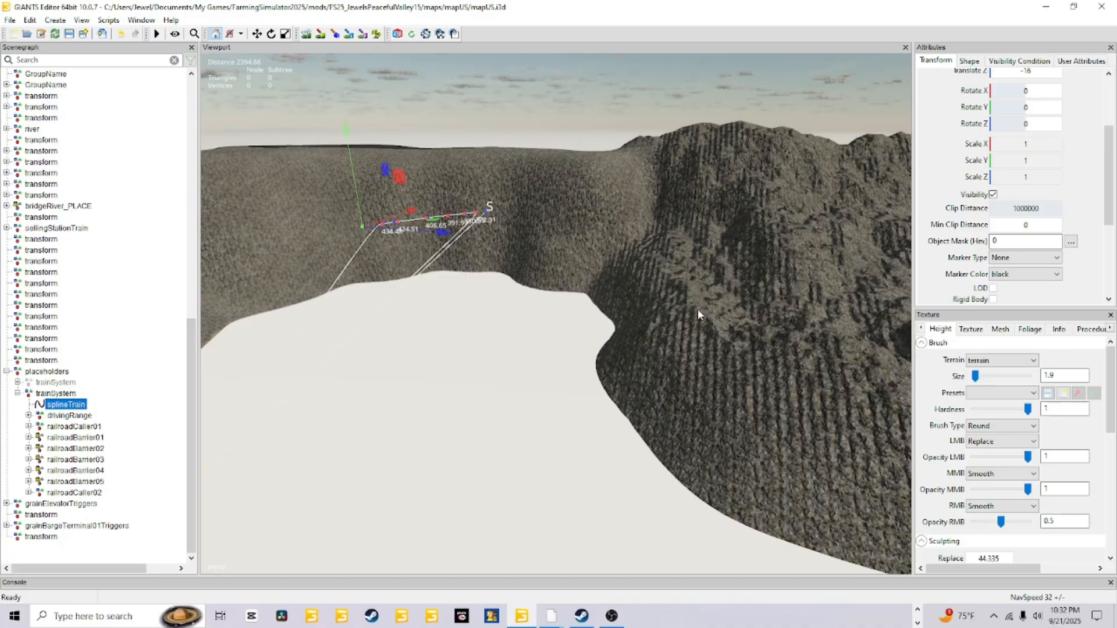
pyautogui.keyDown('alt'); pyautogui.moveTo(697, 309); pyautogui.dragTo(370, 368); pyautogui.keyUp('alt')
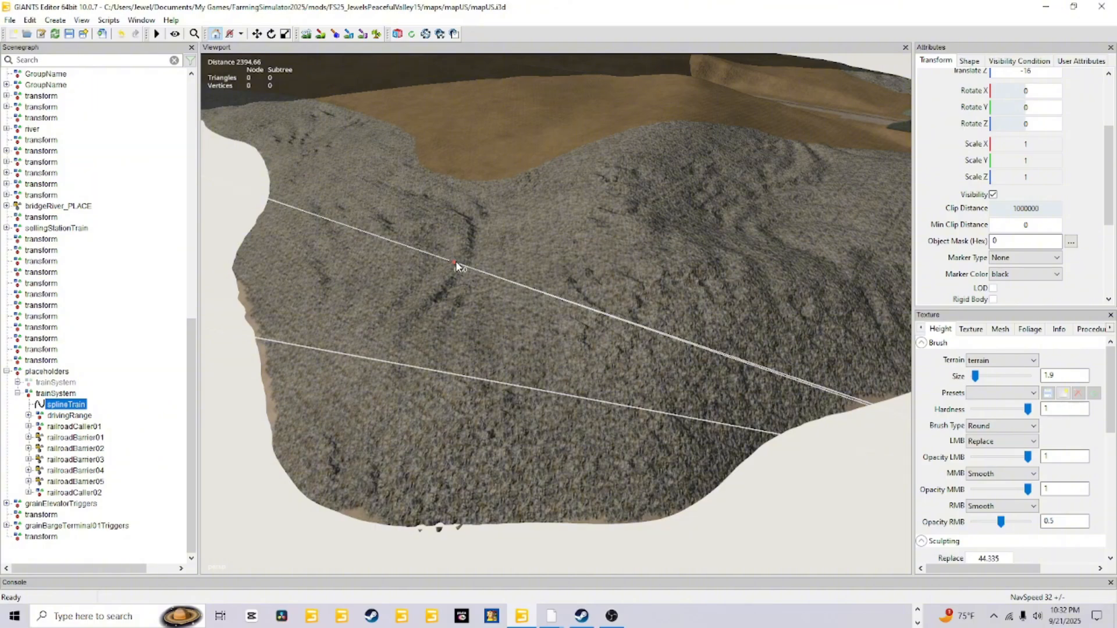
pyautogui.keyDown('alt'); pyautogui.moveTo(506, 309); pyautogui.dragTo(476, 309); pyautogui.keyUp('alt')
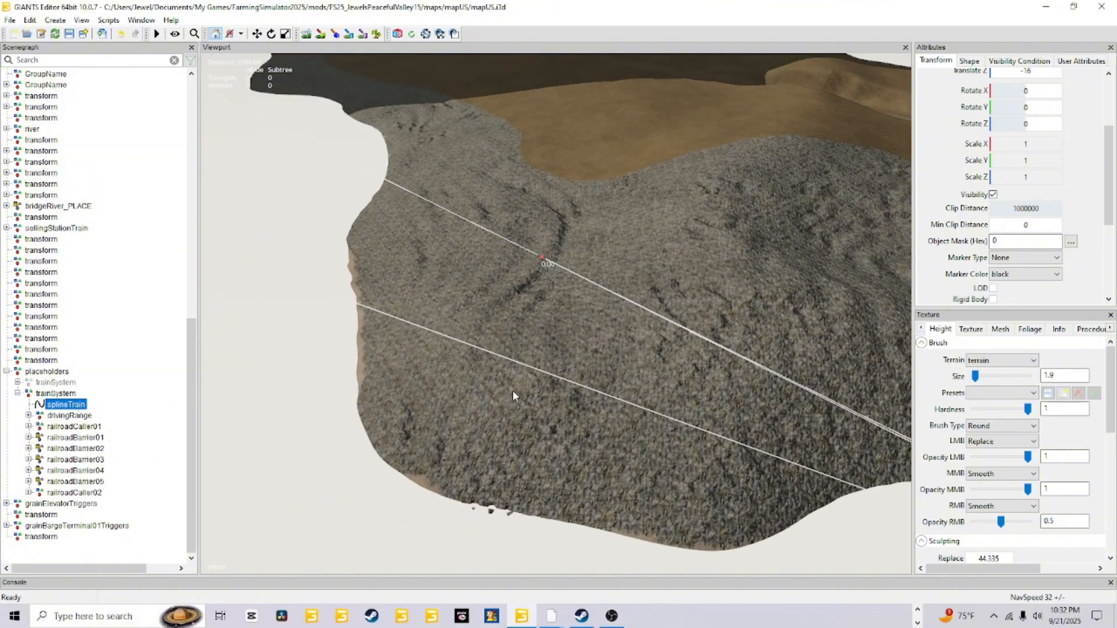
pyautogui.keyDown('alt'); pyautogui.moveTo(558, 446); pyautogui.dragTo(547, 418); pyautogui.keyUp('alt')
pyautogui.keyDown('alt'); pyautogui.moveTo(546, 417); pyautogui.dragTo(699, 250, button='right'); pyautogui.keyUp('alt')
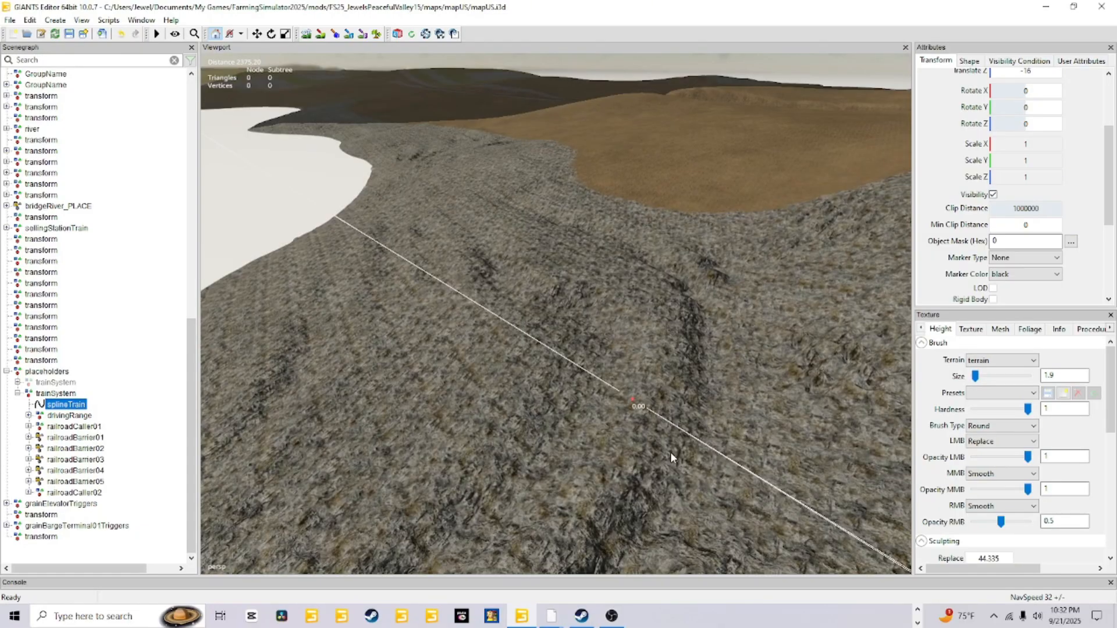
pyautogui.keyDown('alt'); pyautogui.moveTo(647, 443); pyautogui.dragTo(666, 449); pyautogui.keyUp('alt')
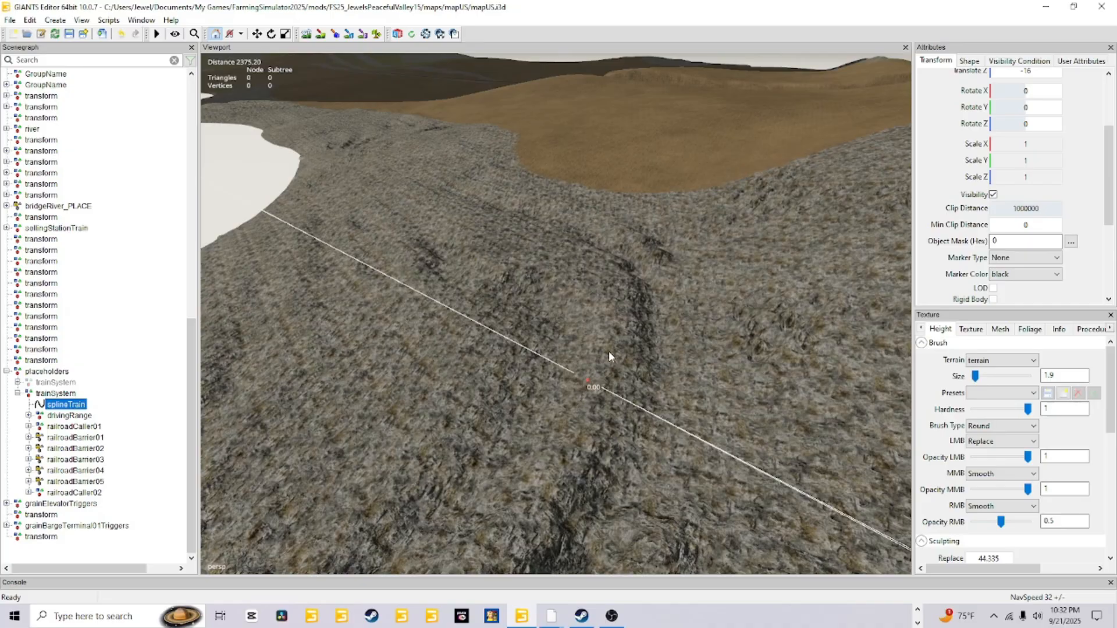
pyautogui.scroll(-4, 593, 379)
pyautogui.keyDown('alt'); pyautogui.moveTo(568, 440); pyautogui.dragTo(505, 380); pyautogui.keyUp('alt')
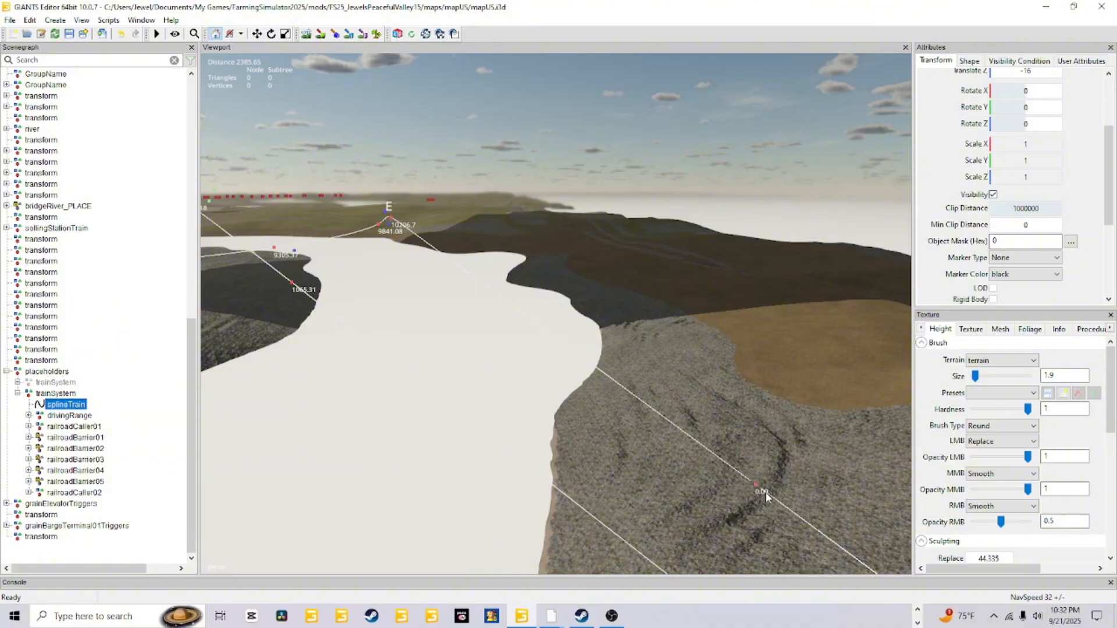
pyautogui.scroll(2, 765, 494)
pyautogui.keyDown('alt'); pyautogui.moveTo(593, 438); pyautogui.dragTo(636, 455); pyautogui.keyUp('alt')
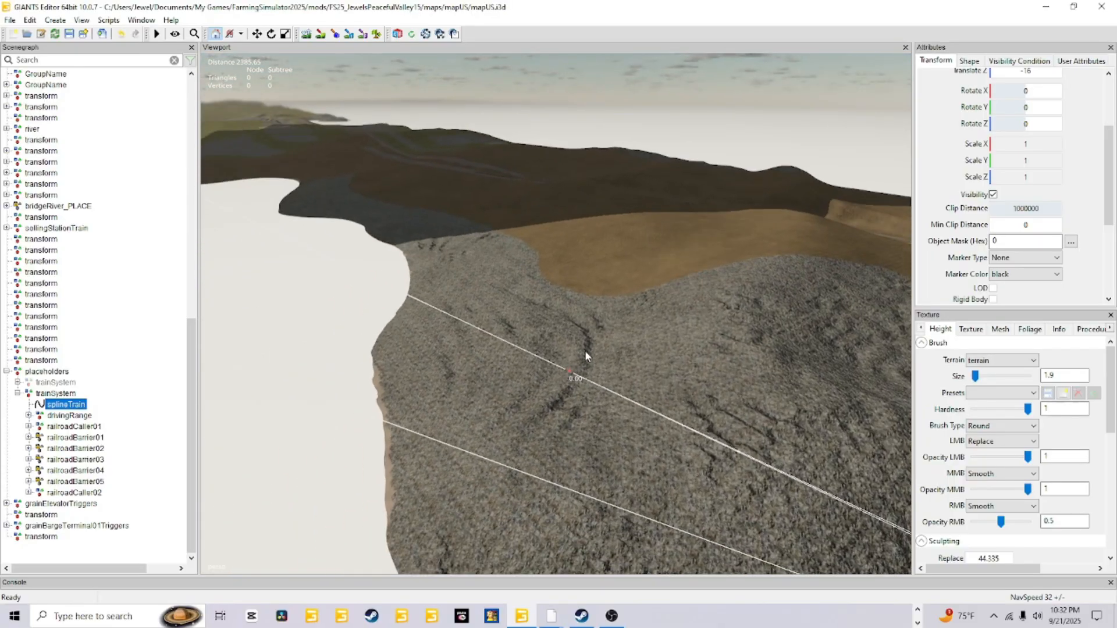
pyautogui.keyDown('alt'); pyautogui.moveTo(585, 350); pyautogui.dragTo(803, 399); pyautogui.keyUp('alt')
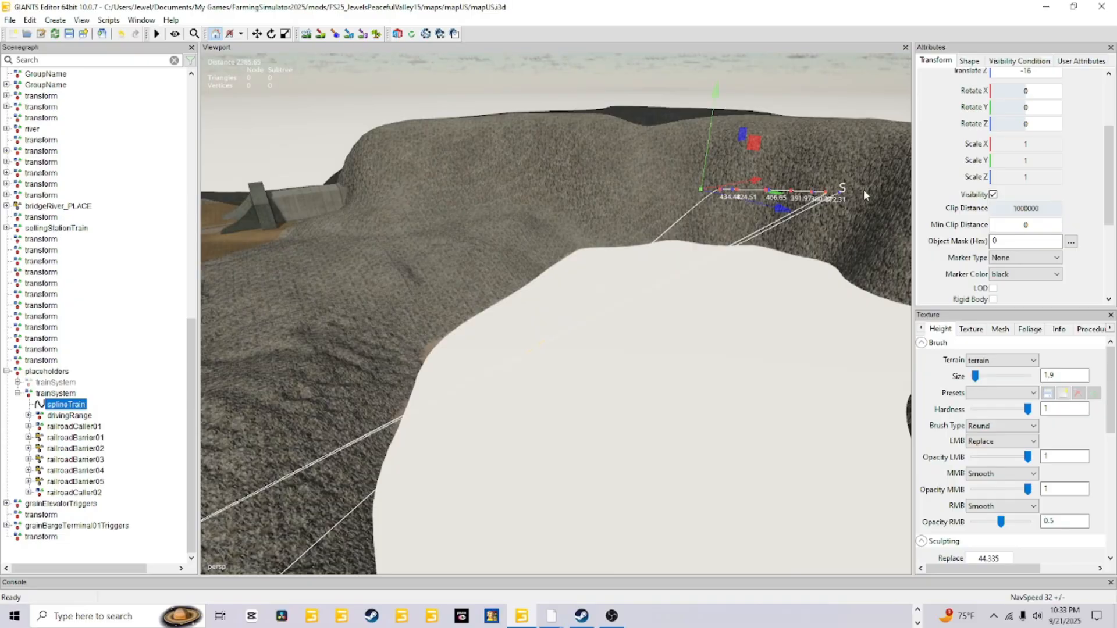
pyautogui.keyDown('alt'); pyautogui.moveTo(706, 380); pyautogui.dragTo(544, 307); pyautogui.keyUp('alt')
pyautogui.keyDown('alt'); pyautogui.moveTo(656, 201); pyautogui.dragTo(424, 476, button='right'); pyautogui.keyUp('alt')
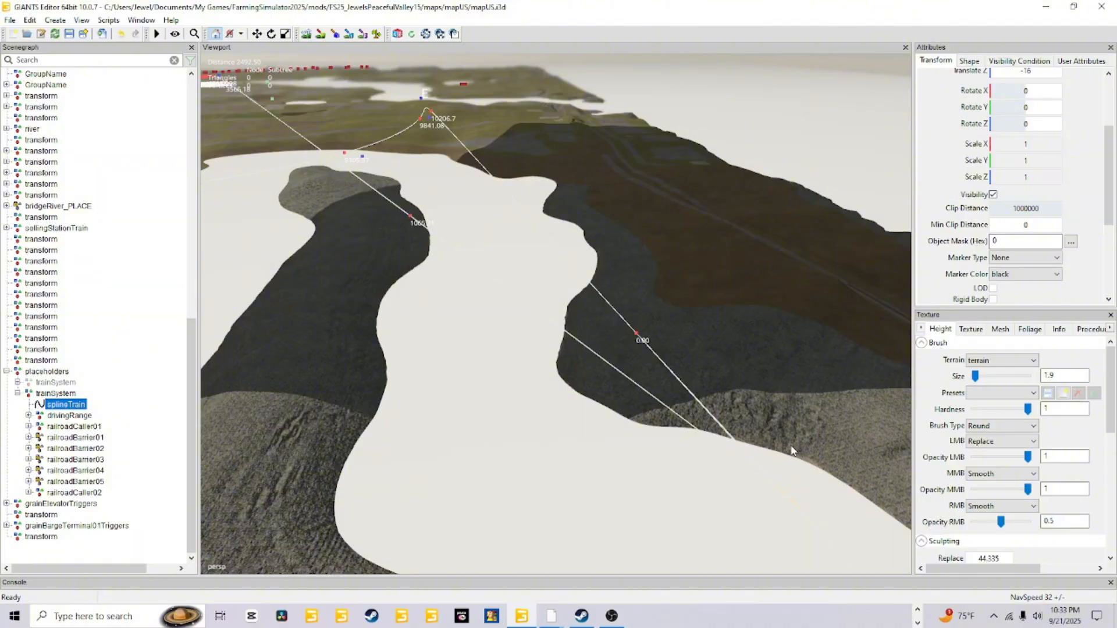
pyautogui.keyDown('alt'); pyautogui.moveTo(792, 447); pyautogui.dragTo(606, 472); pyautogui.keyUp('alt')
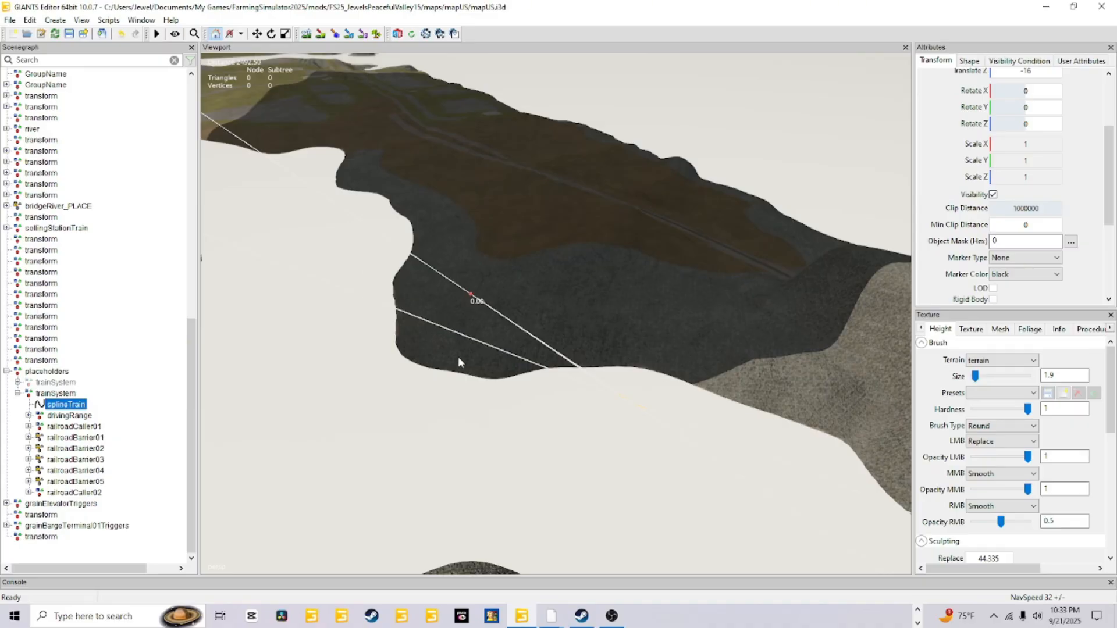
pyautogui.keyDown('alt'); pyautogui.moveTo(459, 357); pyautogui.dragTo(748, 386); pyautogui.keyUp('alt')
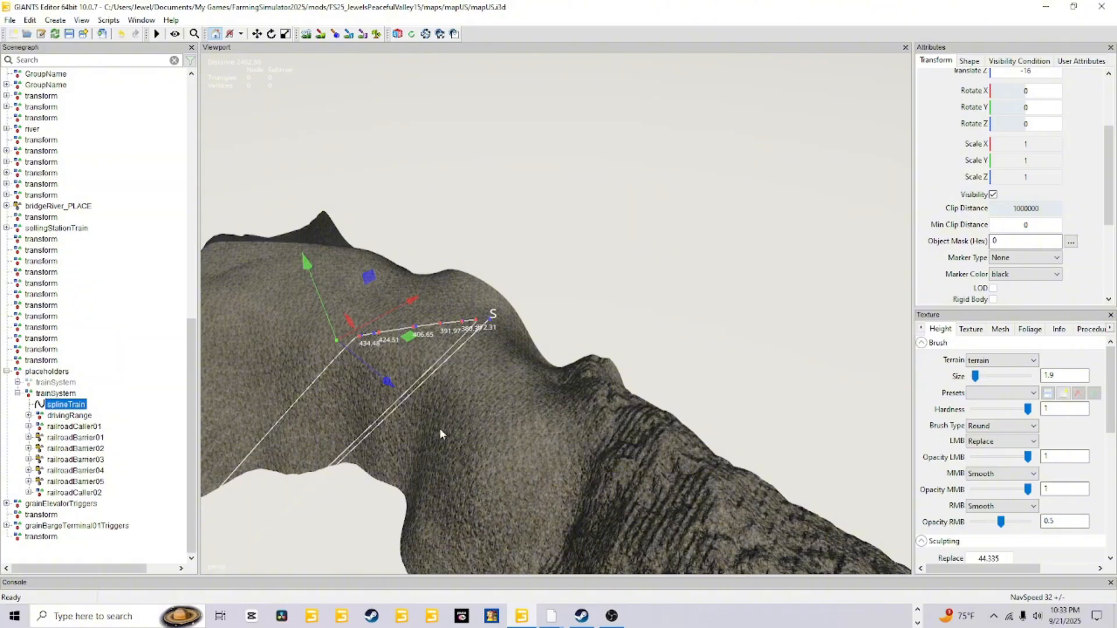
# Inspect the spline's start point at the end of the railroad track and its alignment with the far end point
pyautogui.keyDown('alt'); pyautogui.moveTo(541, 472); pyautogui.dragTo(768, 156, button='right'); pyautogui.keyUp('alt')
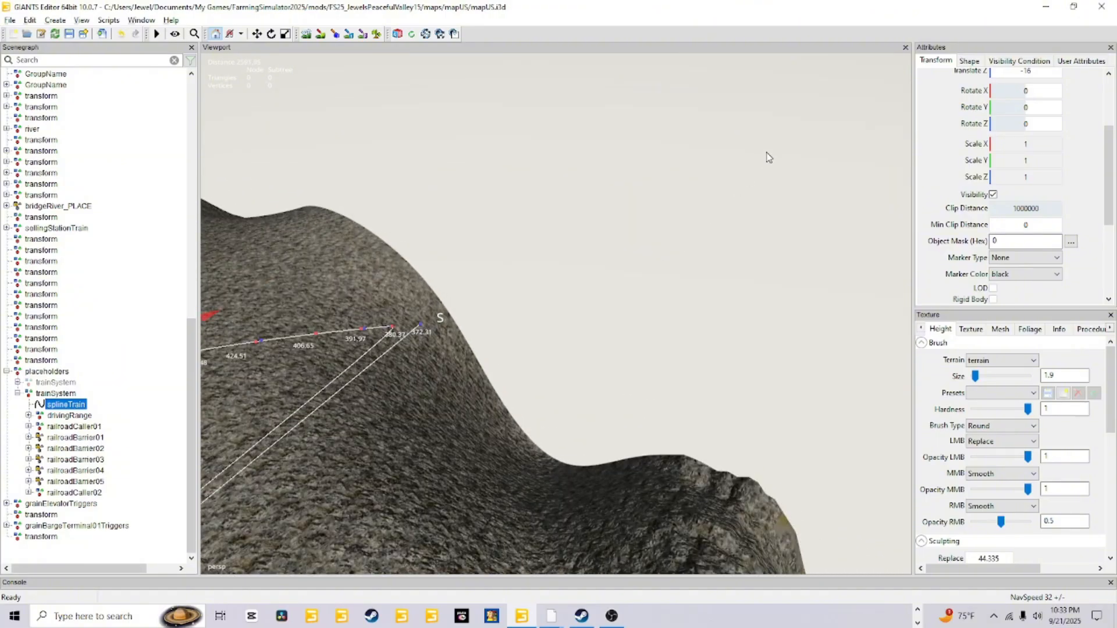
pyautogui.keyDown('alt'); pyautogui.moveTo(564, 407); pyautogui.dragTo(398, 394); pyautogui.keyUp('alt')
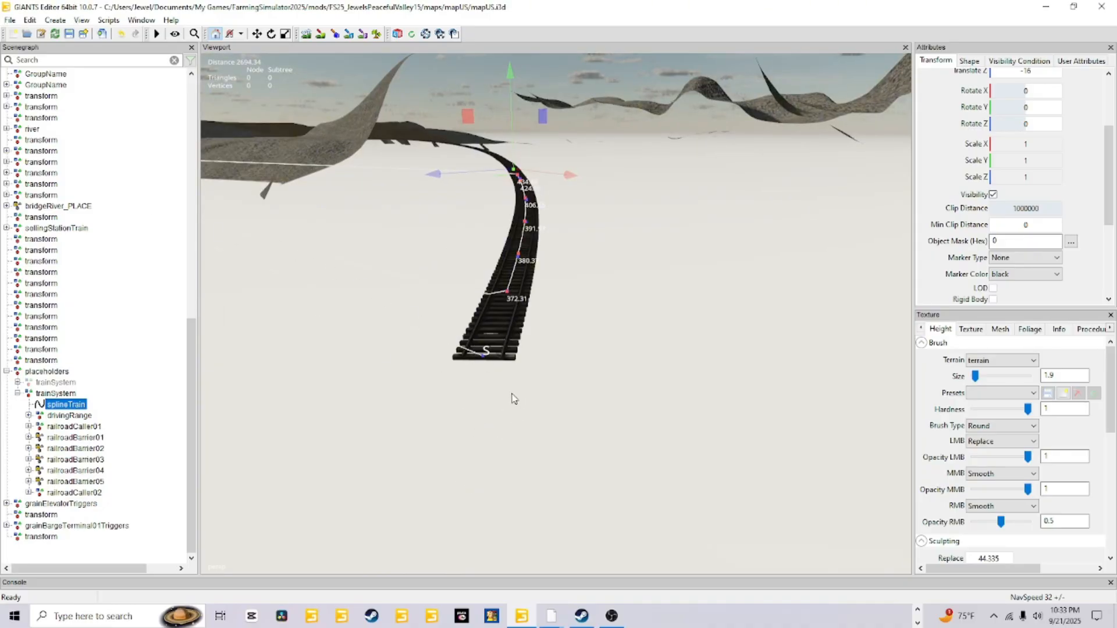
pyautogui.keyDown('alt'); pyautogui.moveTo(514, 400); pyautogui.dragTo(398, 379); pyautogui.keyUp('alt')
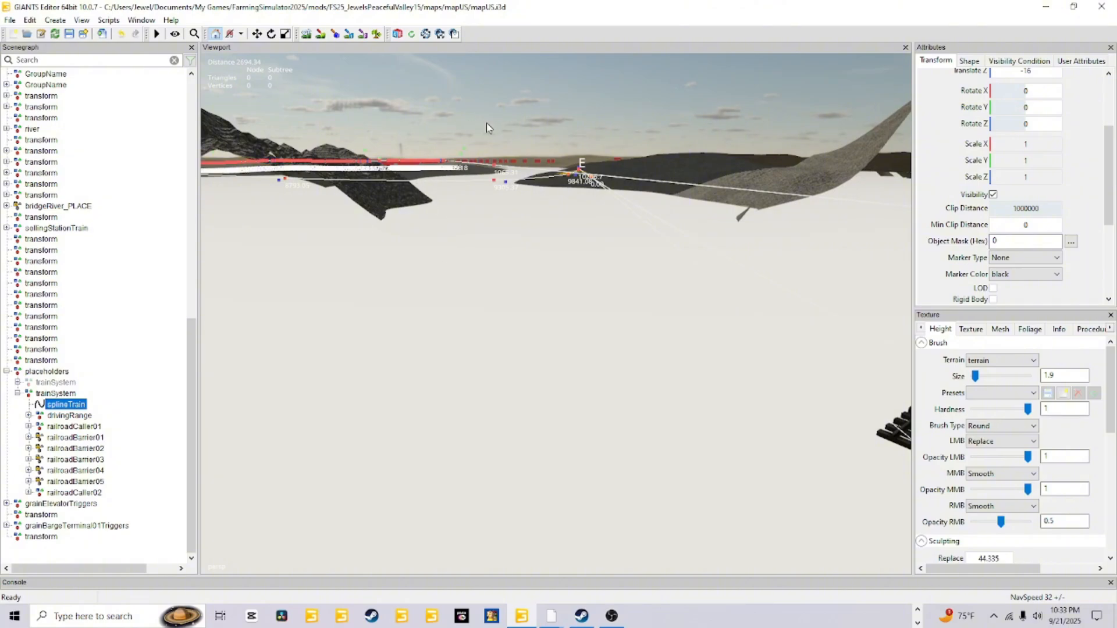
pyautogui.keyDown('alt'); pyautogui.moveTo(361, 401); pyautogui.dragTo(148, 406); pyautogui.keyUp('alt')
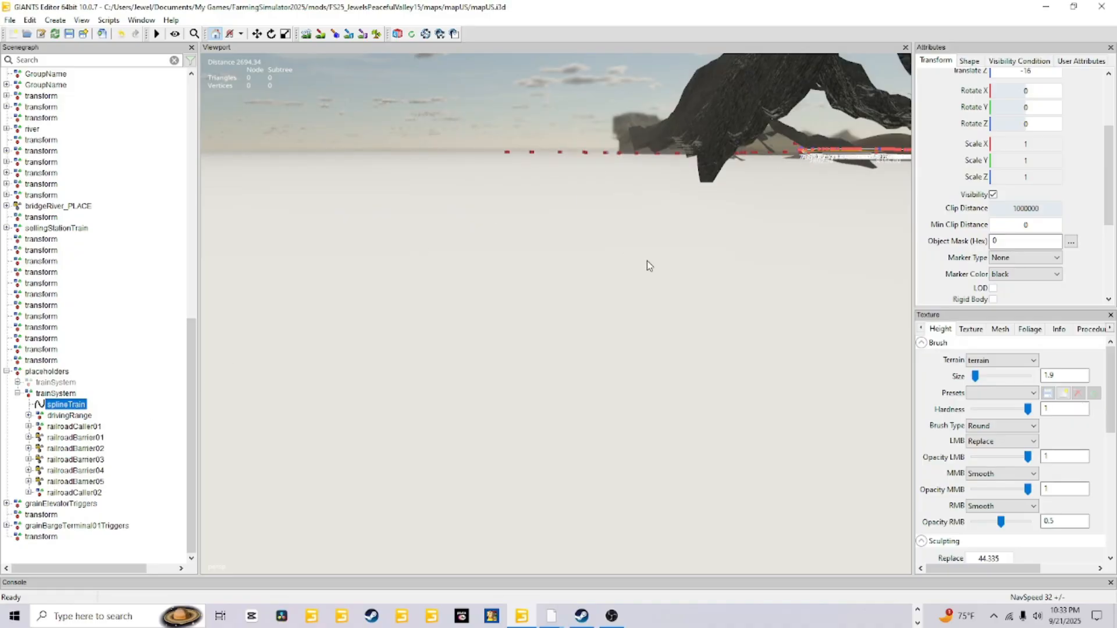
pyautogui.keyDown('alt'); pyautogui.moveTo(562, 302); pyautogui.dragTo(815, 321); pyautogui.keyUp('alt')
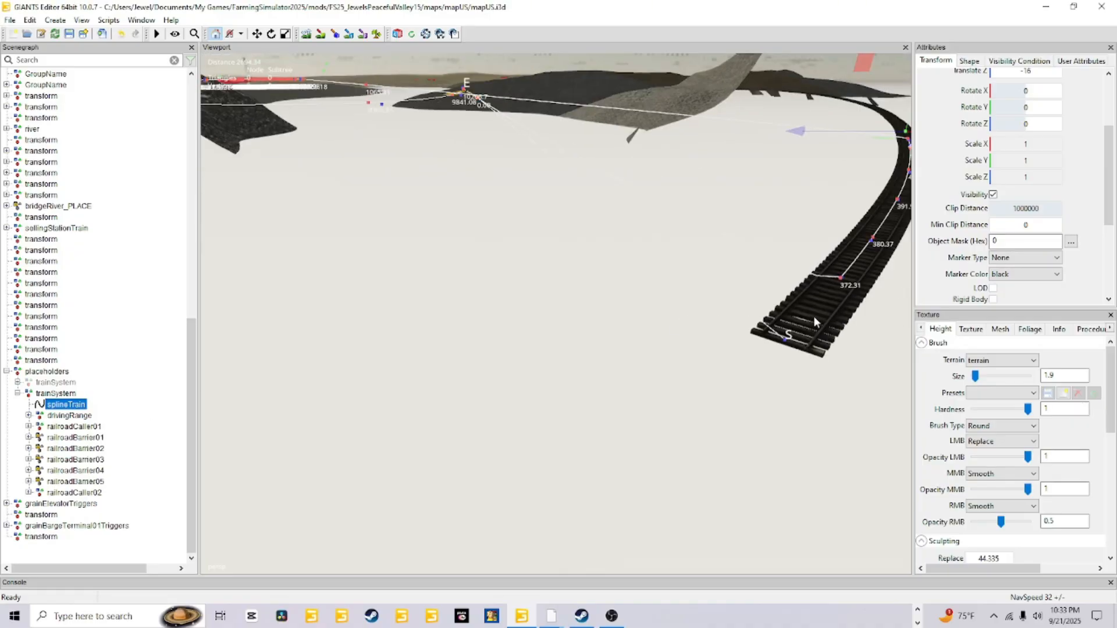
pyautogui.keyDown('alt'); pyautogui.moveTo(504, 420); pyautogui.dragTo(656, 347); pyautogui.keyUp('alt')
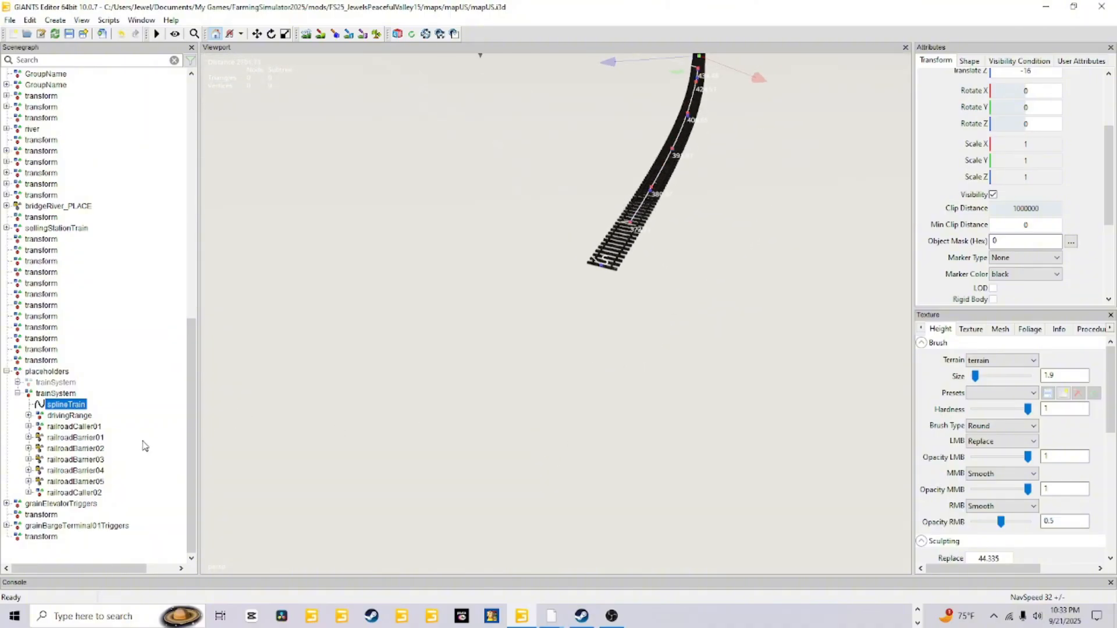
# Hide the splineTrain belonging to the second trainSystem under placeholders
pyautogui.click(48, 385)
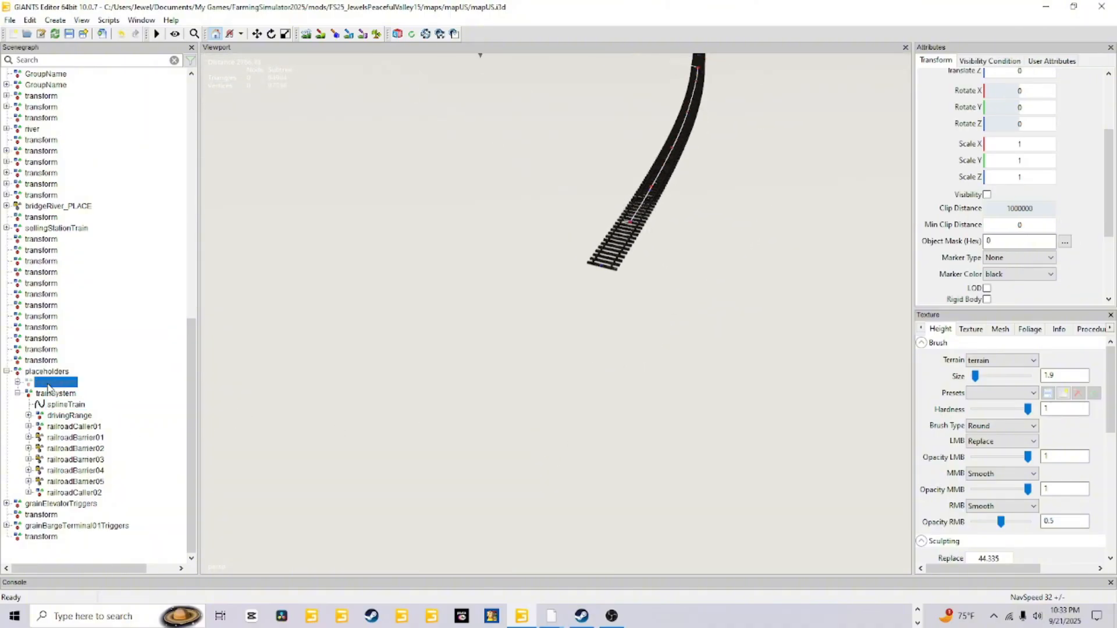
pyautogui.click(62, 404)
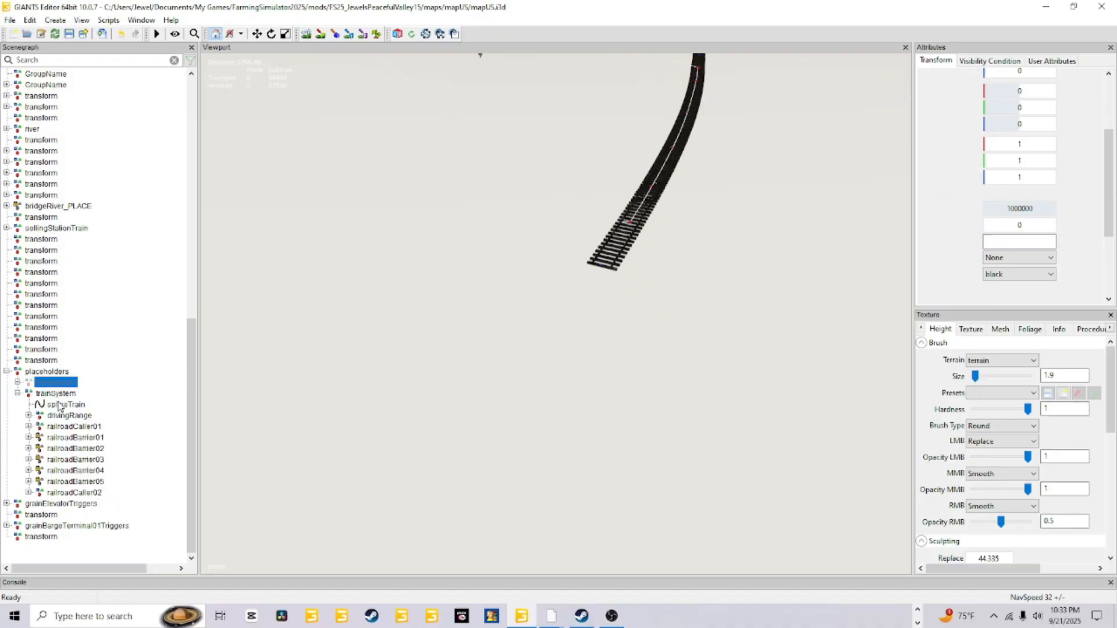
pyautogui.click(987, 194)
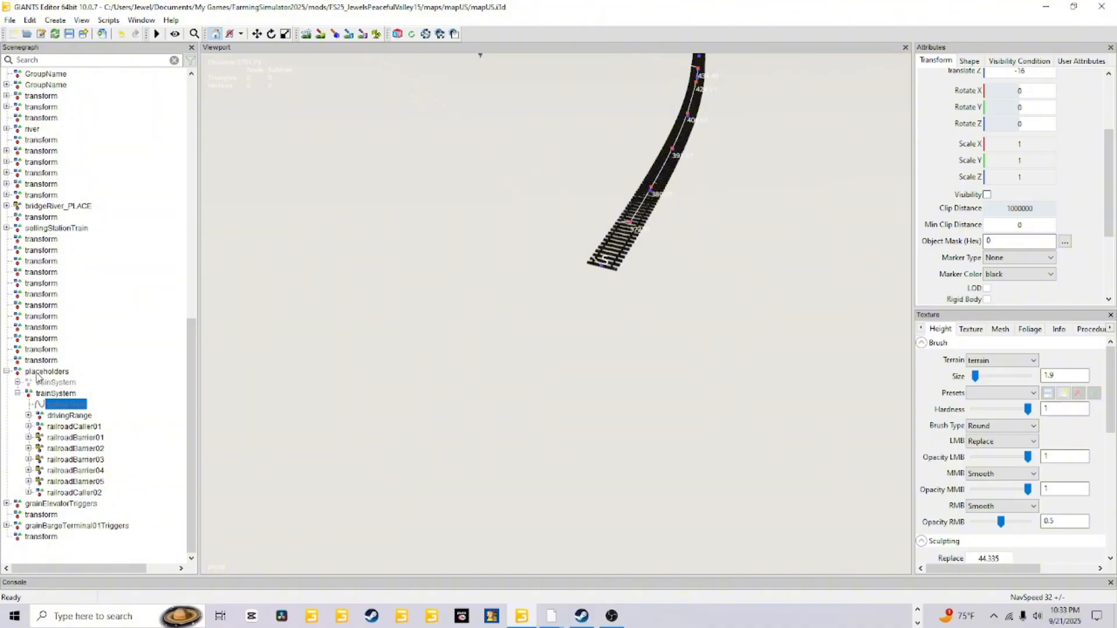
# Make the first trainSystem under placeholders visible
pyautogui.click(65, 394)
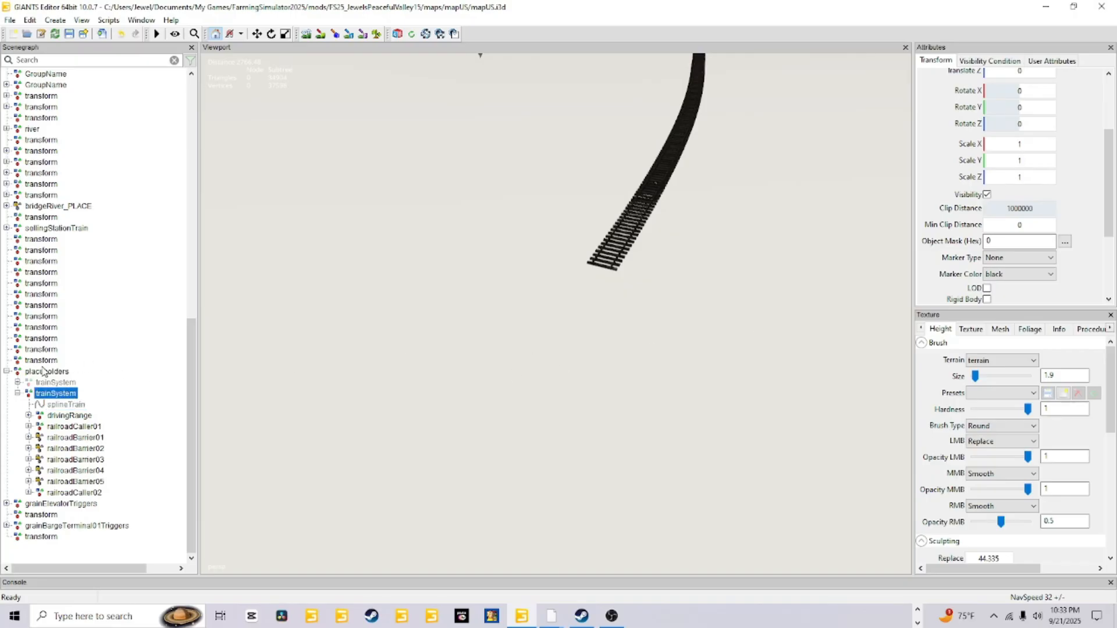
pyautogui.click(52, 385)
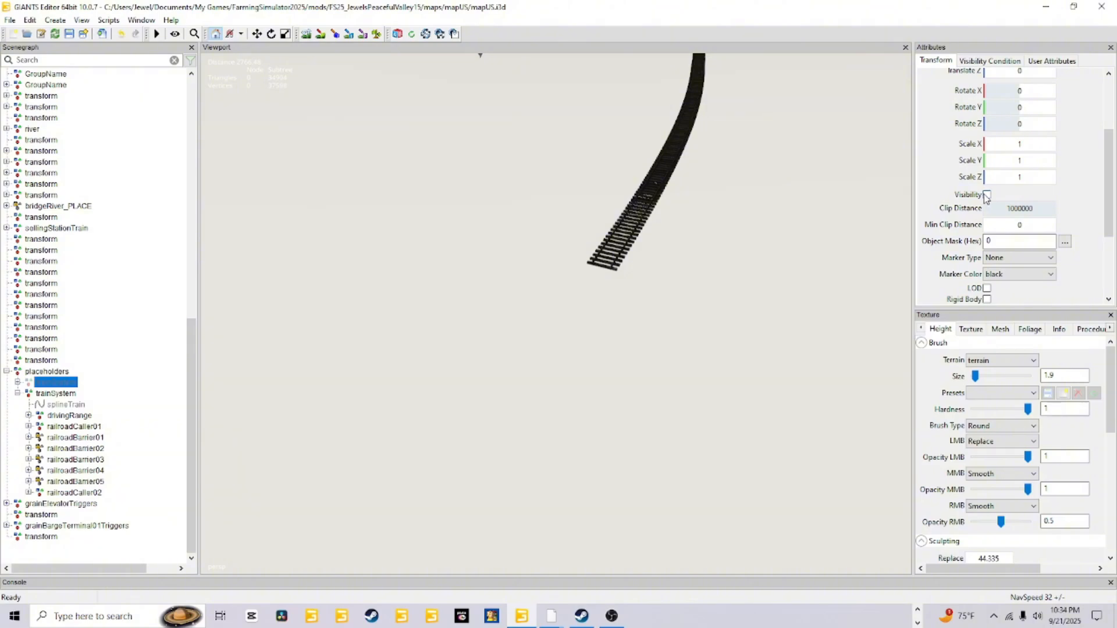
pyautogui.click(987, 194)
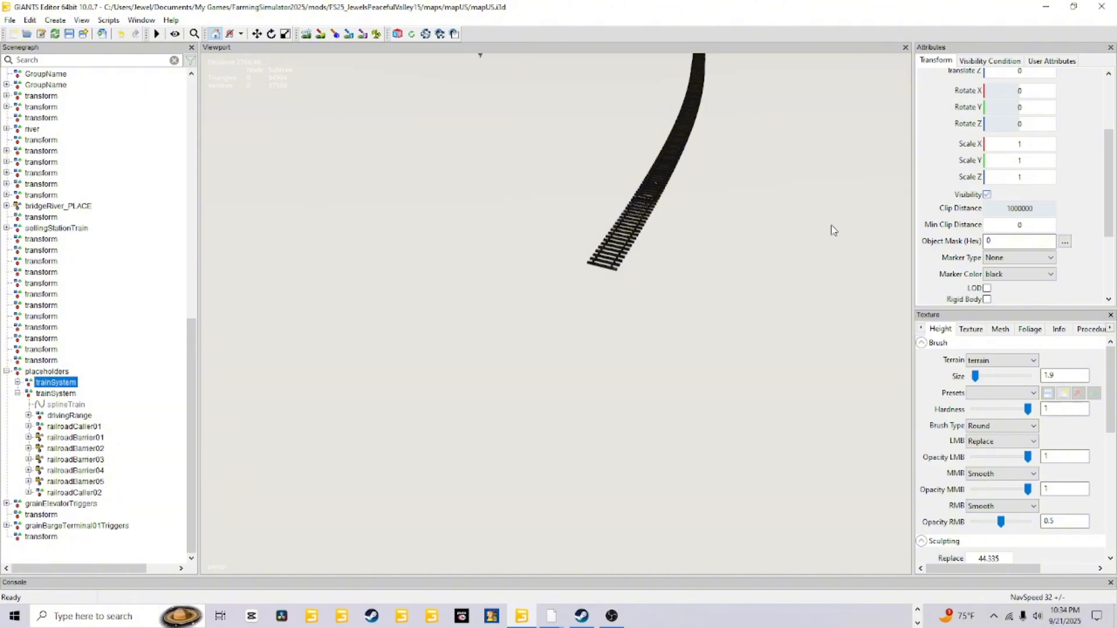
# Expand the first trainSystem, select its splineTrain, and examine that spline's start and end points for comparison
pyautogui.click(18, 383)
pyautogui.click(64, 394)
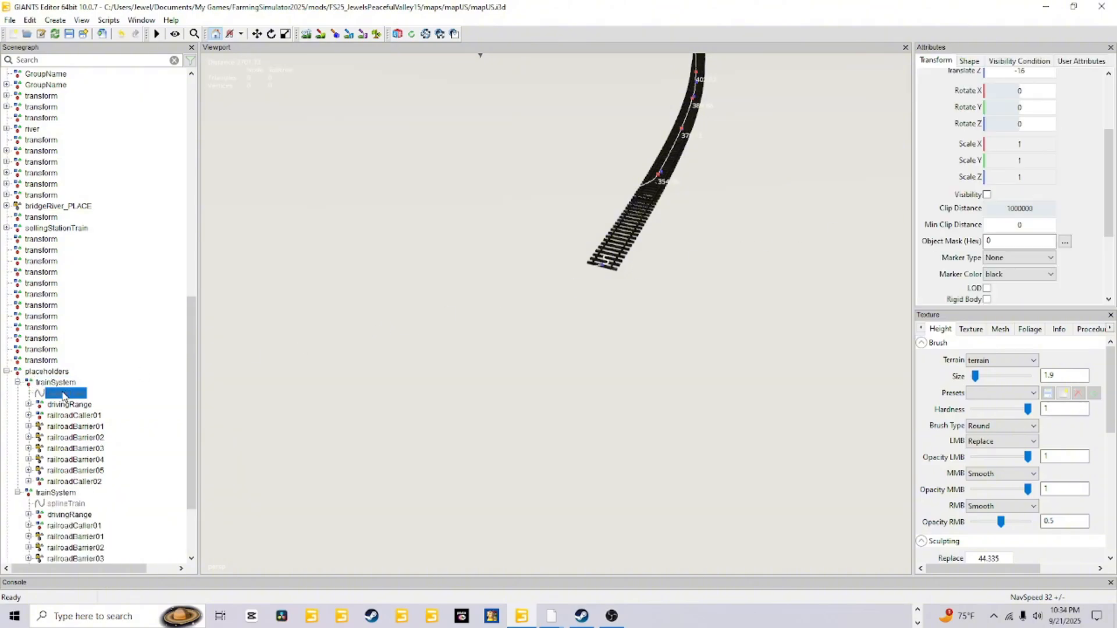
pyautogui.keyDown('alt'); pyautogui.moveTo(298, 502); pyautogui.dragTo(400, 453); pyautogui.keyUp('alt')
pyautogui.scroll(2, 370, 468)
pyautogui.scroll(2, 376, 452)
pyautogui.scroll(5, 410, 422)
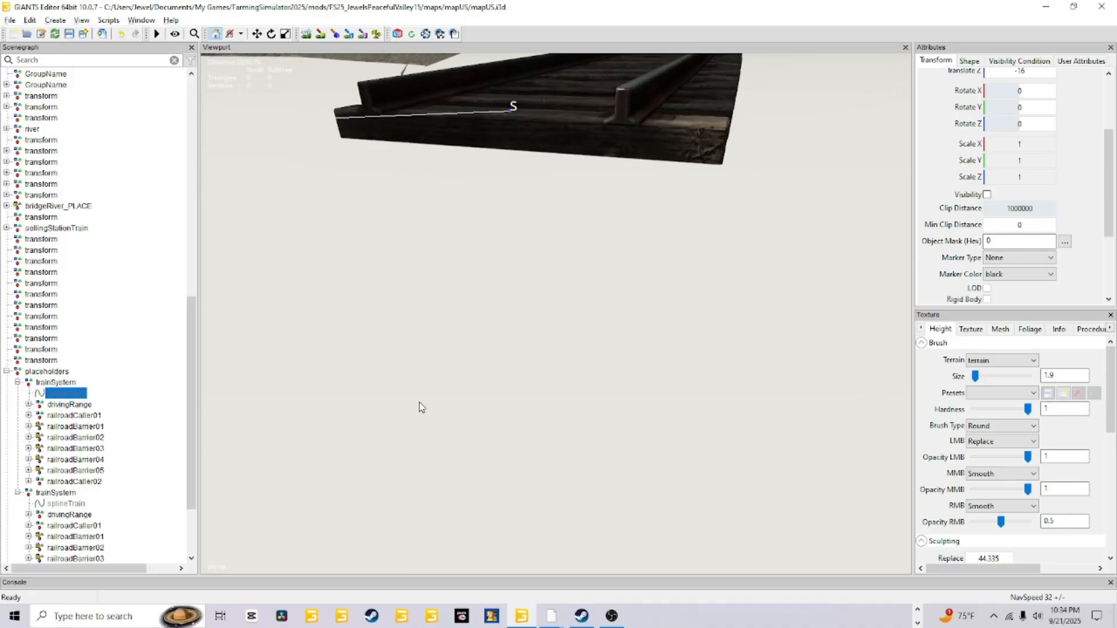
pyautogui.keyDown('alt'); pyautogui.moveTo(409, 396); pyautogui.dragTo(291, 367); pyautogui.keyUp('alt')
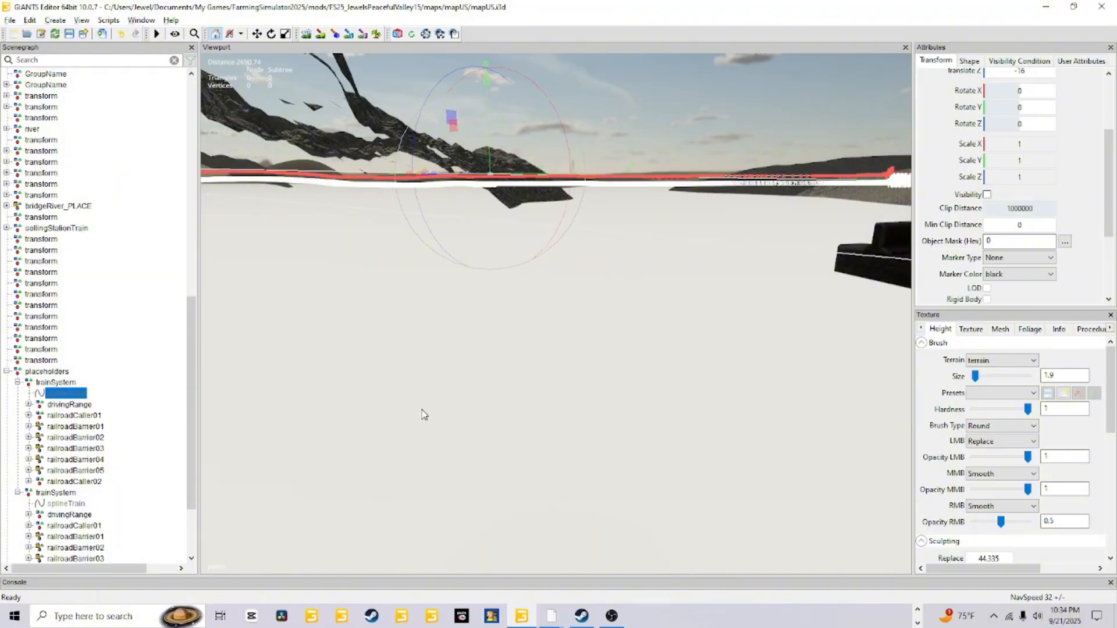
pyautogui.keyDown('alt'); pyautogui.moveTo(424, 414); pyautogui.dragTo(331, 384); pyautogui.keyUp('alt')
pyautogui.keyDown('alt'); pyautogui.moveTo(431, 401); pyautogui.dragTo(963, 400); pyautogui.keyUp('alt')
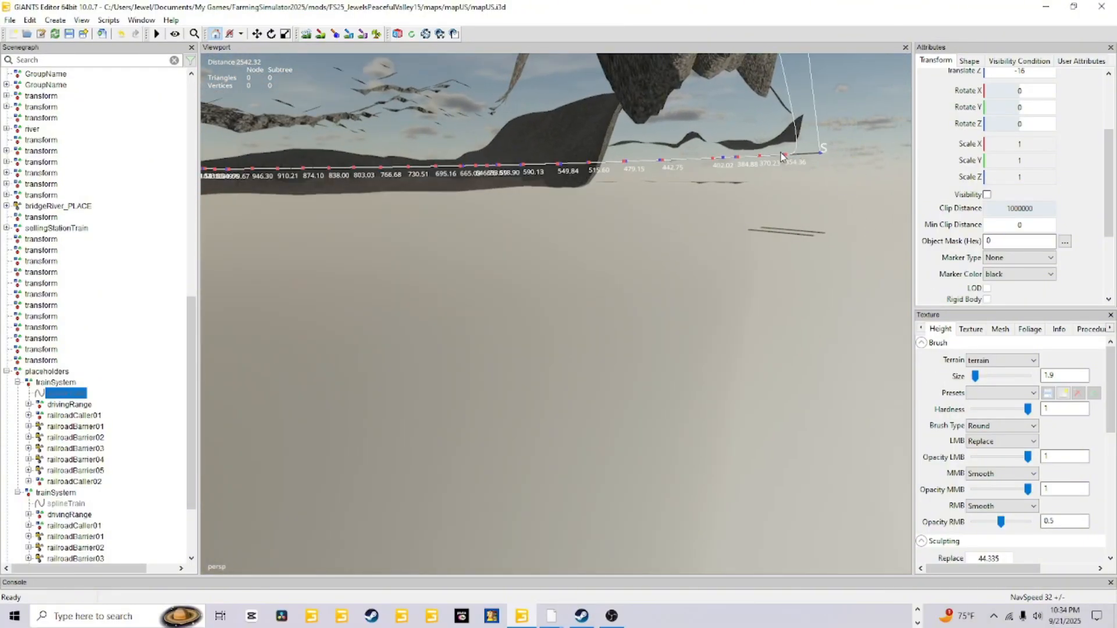
pyautogui.moveTo(796, 268)
pyautogui.keyDown('alt'); pyautogui.mouseDown()
pyautogui.moveTo(329, 247)
pyautogui.moveTo(372, 264)
pyautogui.mouseUp(); pyautogui.keyUp('alt')
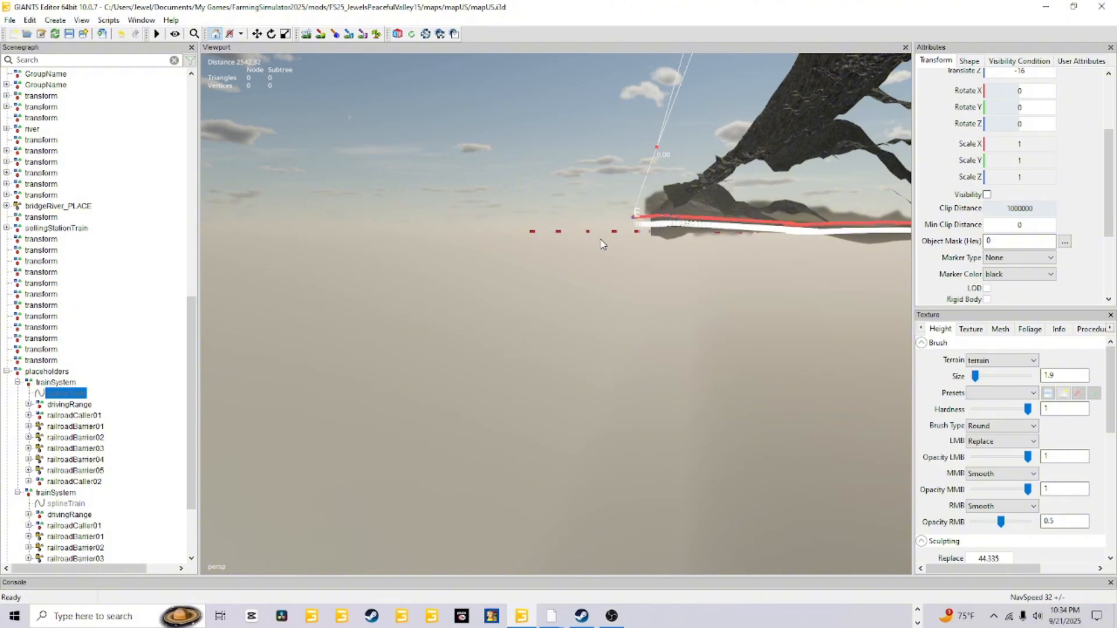
# Follow the first trainSystem's spline from its end marker to its start marker and check how the two ends line up
pyautogui.keyDown('alt'); pyautogui.moveTo(601, 242); pyautogui.dragTo(655, 203); pyautogui.keyUp('alt')
pyautogui.keyDown('alt'); pyautogui.moveTo(504, 227); pyautogui.dragTo(569, 158); pyautogui.keyUp('alt')
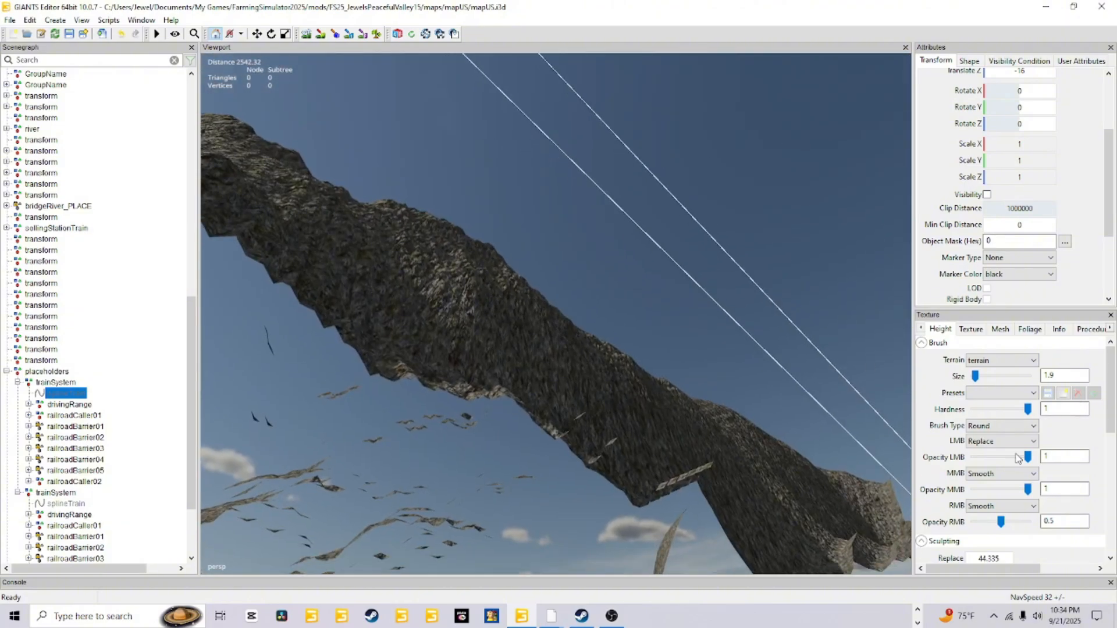
pyautogui.keyDown('alt'); pyautogui.moveTo(457, 148); pyautogui.dragTo(563, 281); pyautogui.keyUp('alt')
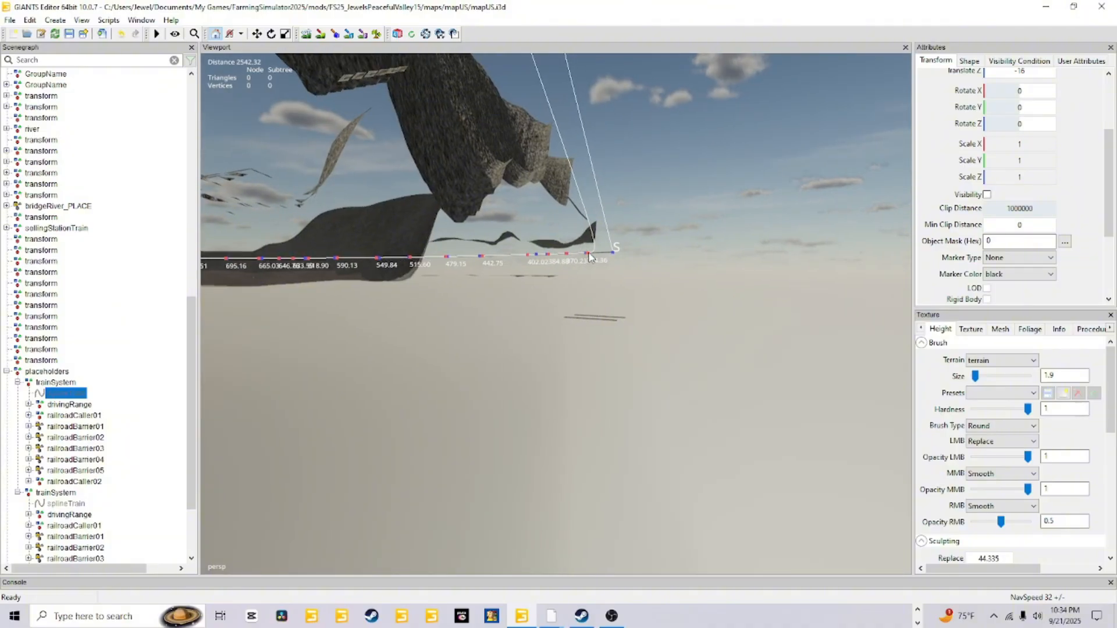
pyautogui.keyDown('alt'); pyautogui.moveTo(584, 257); pyautogui.dragTo(605, 280); pyautogui.keyUp('alt')
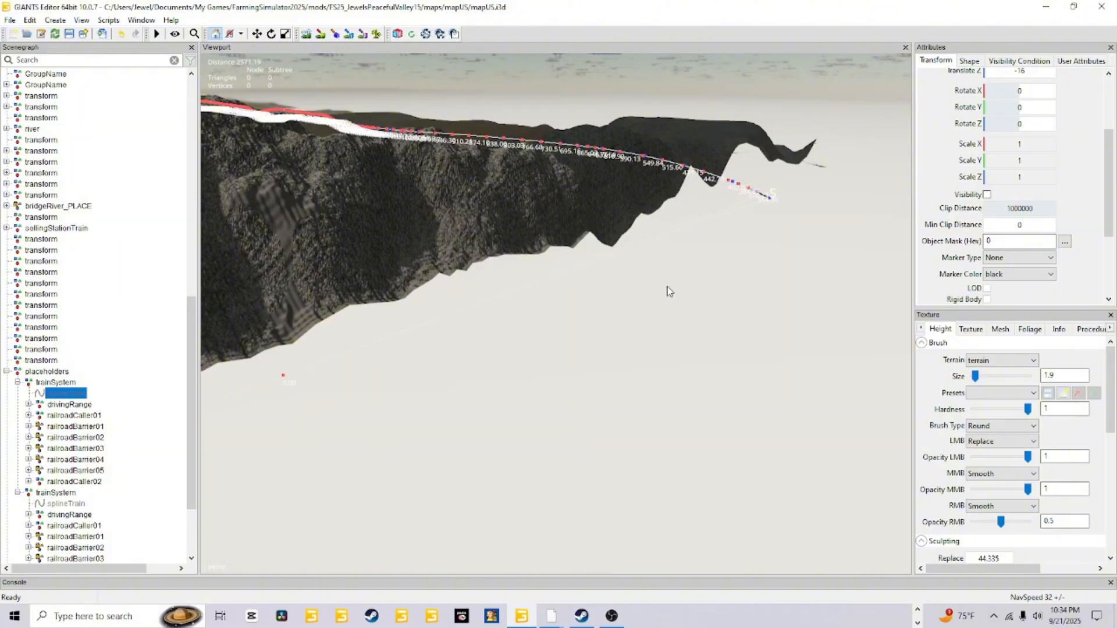
pyautogui.keyDown('alt'); pyautogui.moveTo(709, 297); pyautogui.dragTo(643, 326); pyautogui.keyUp('alt')
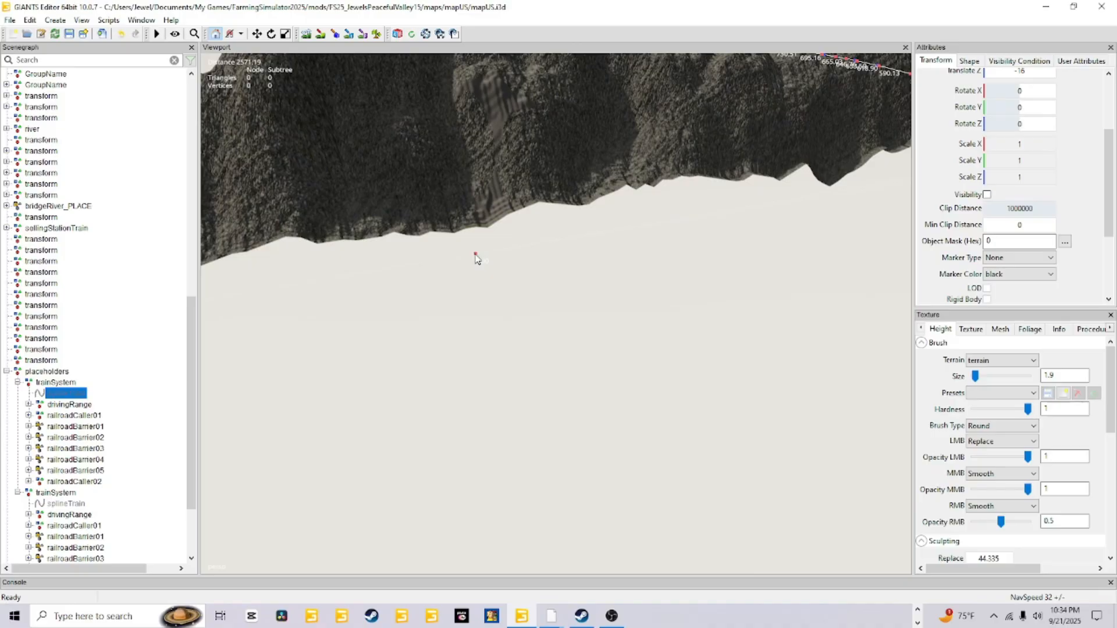
# Examine the spline's start section beyond the map edge, where the curved track runs out past the mountain terrain
pyautogui.keyDown('alt'); pyautogui.moveTo(455, 350); pyautogui.dragTo(610, 289); pyautogui.keyUp('alt')
pyautogui.keyDown('alt'); pyautogui.moveTo(583, 345); pyautogui.dragTo(1031, 137, button='right'); pyautogui.keyUp('alt')
pyautogui.keyDown('alt'); pyautogui.moveTo(657, 371); pyautogui.dragTo(768, 308, button='right'); pyautogui.keyUp('alt')
pyautogui.keyDown('alt'); pyautogui.moveTo(768, 308); pyautogui.dragTo(741, 329); pyautogui.keyUp('alt')
pyautogui.keyDown('alt'); pyautogui.moveTo(407, 413); pyautogui.dragTo(452, 326); pyautogui.keyUp('alt')
pyautogui.keyDown('alt'); pyautogui.moveTo(451, 327); pyautogui.dragTo(809, 200, button='right'); pyautogui.keyUp('alt')
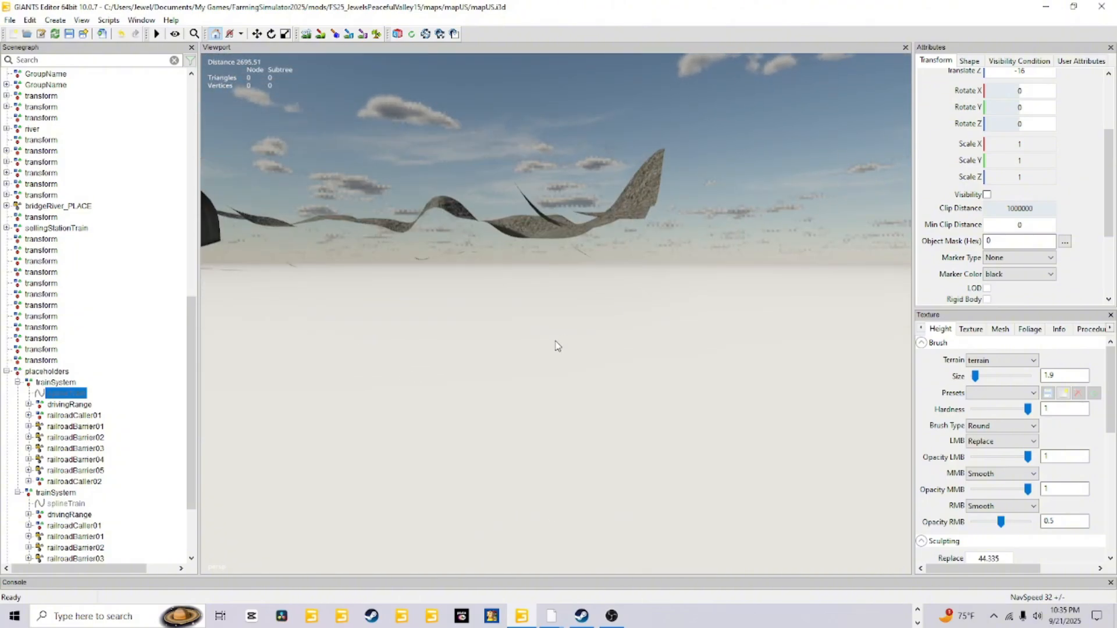
pyautogui.keyDown('alt'); pyautogui.moveTo(556, 347); pyautogui.dragTo(596, 288); pyautogui.keyUp('alt')
pyautogui.keyDown('alt'); pyautogui.moveTo(594, 288); pyautogui.dragTo(571, 372, button='right'); pyautogui.keyUp('alt')
pyautogui.keyDown('alt'); pyautogui.moveTo(571, 372); pyautogui.dragTo(599, 366); pyautogui.keyUp('alt')
pyautogui.keyDown('alt'); pyautogui.moveTo(598, 366); pyautogui.dragTo(572, 403, button='right'); pyautogui.keyUp('alt')
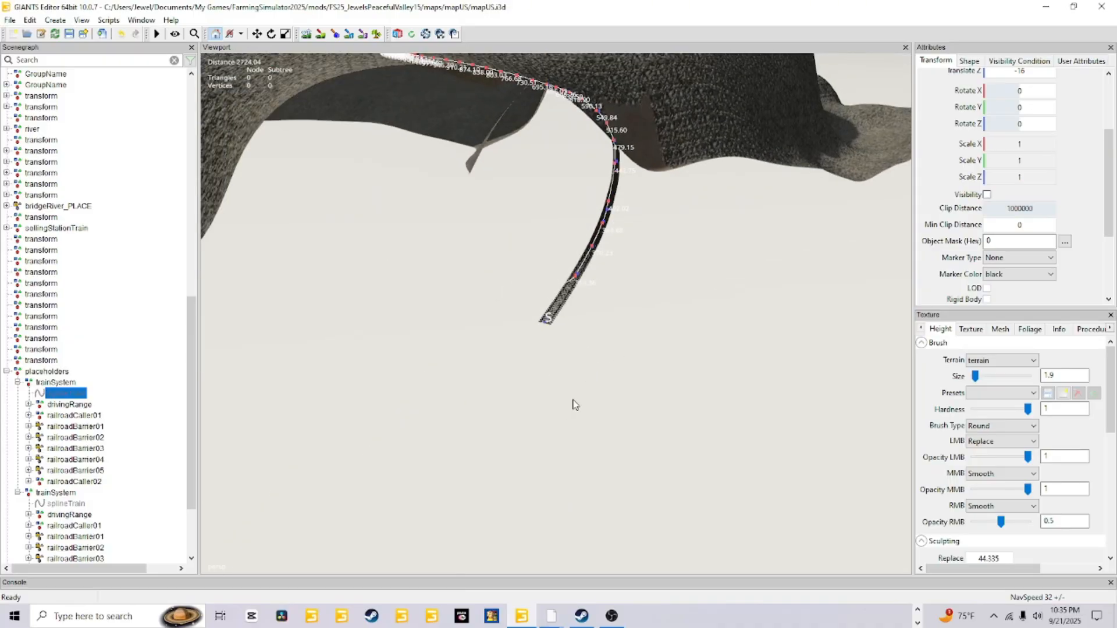
pyautogui.keyDown('alt'); pyautogui.moveTo(571, 404); pyautogui.dragTo(571, 390); pyautogui.keyUp('alt')
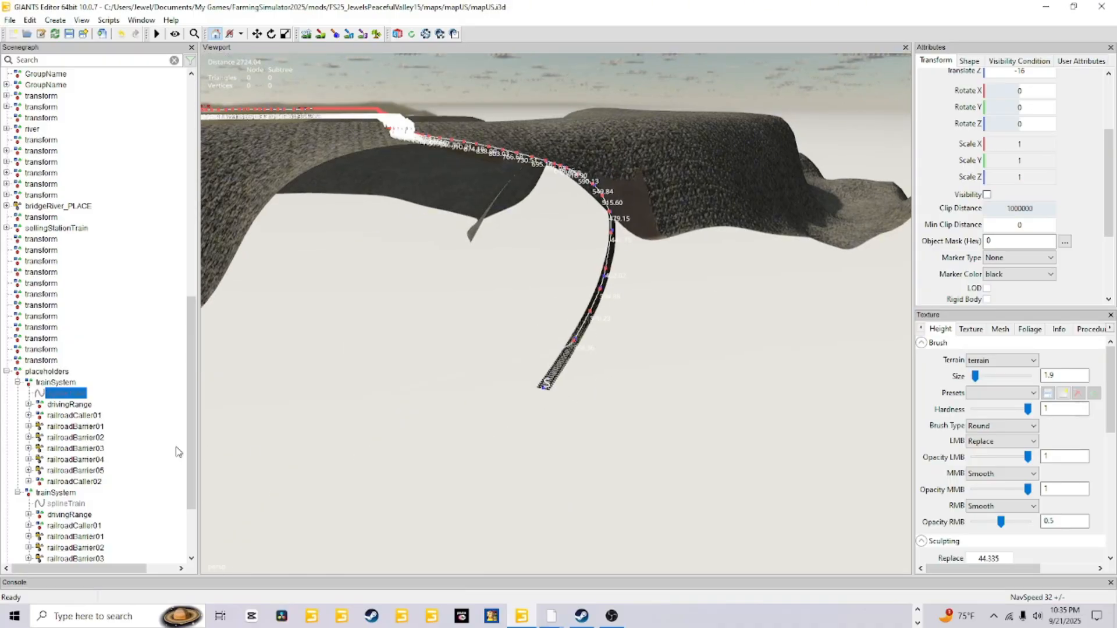
# Reselect the first trainSystem's splineTrain and toggle its visibility on and back off
pyautogui.click(71, 383)
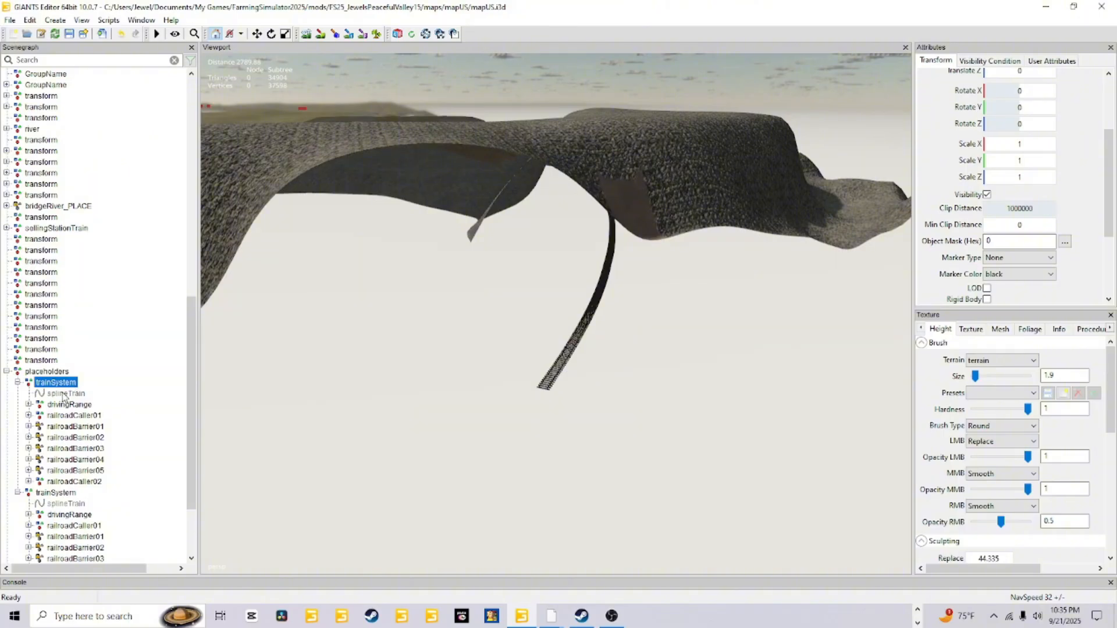
pyautogui.click(63, 394)
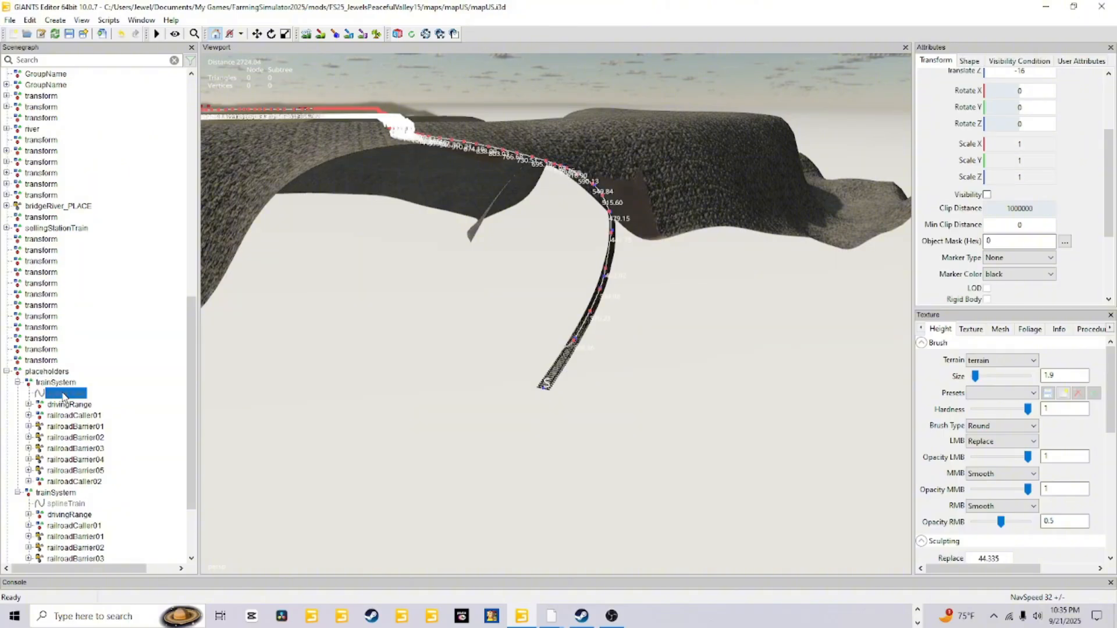
pyautogui.click(988, 195)
pyautogui.click(988, 196)
# Expand the first trainSystem's drivingRange group, select its startNode, and frame that node in the viewport
pyautogui.click(69, 405)
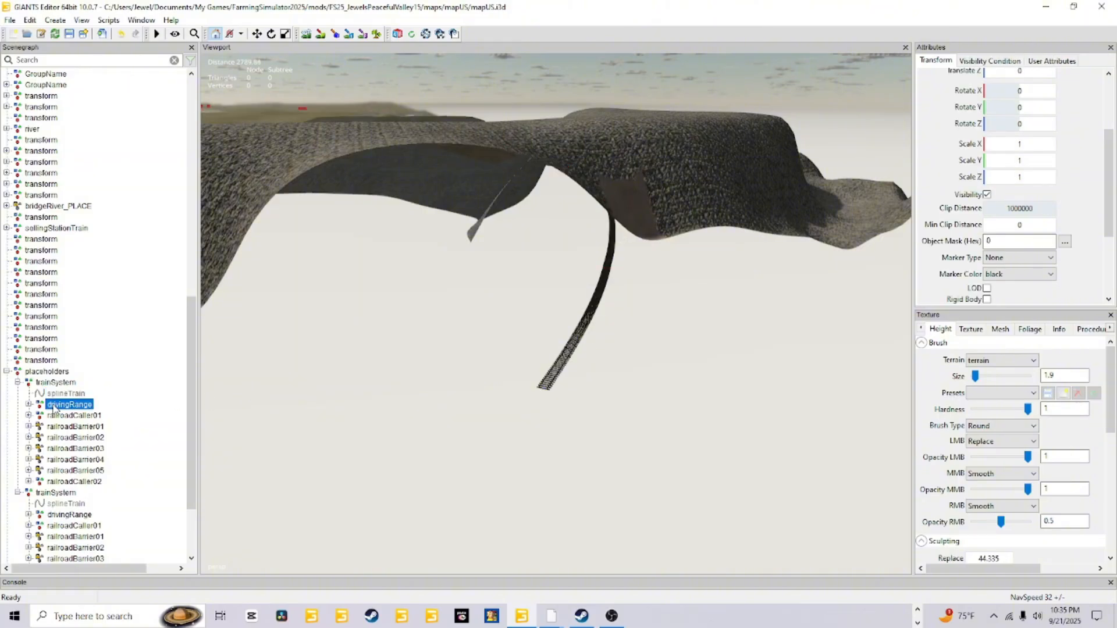
pyautogui.click(29, 405)
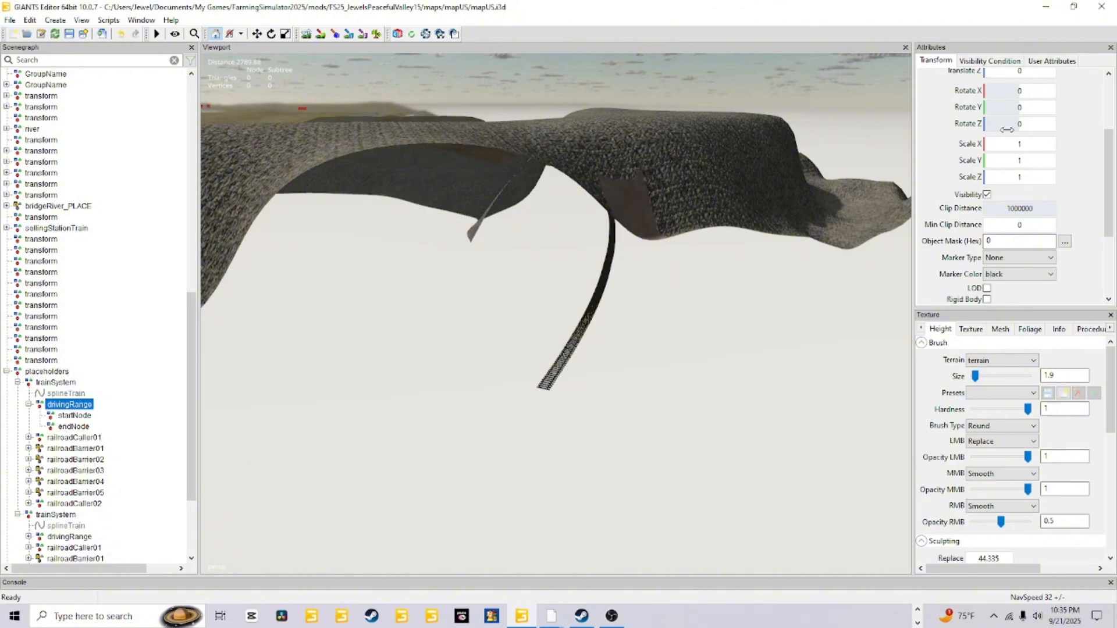
pyautogui.scroll(1, 1073, 135)
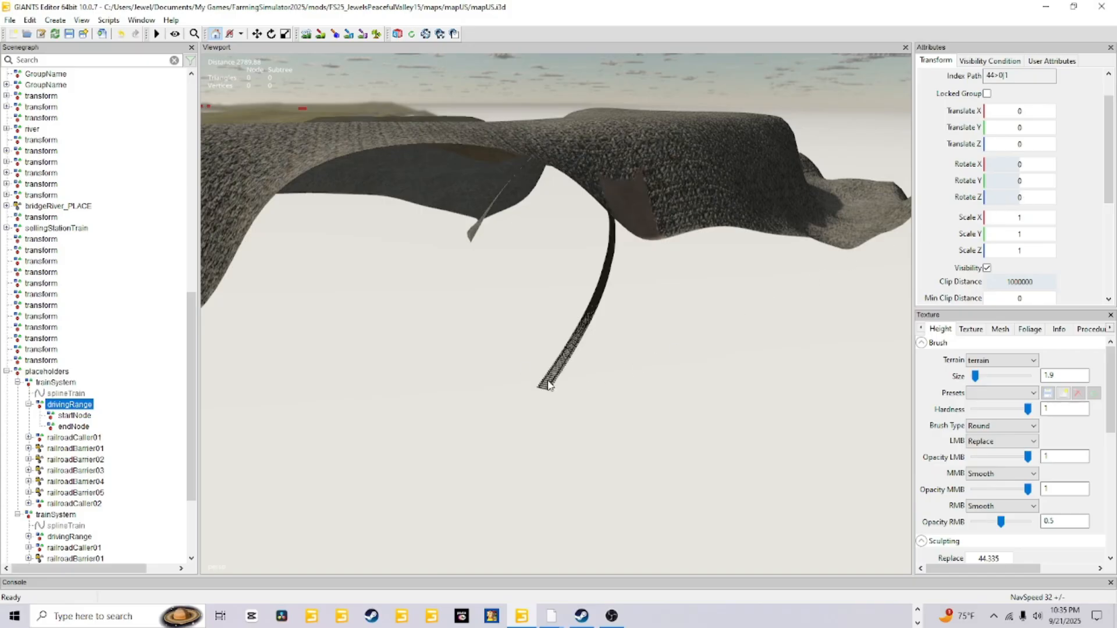
pyautogui.click(61, 418)
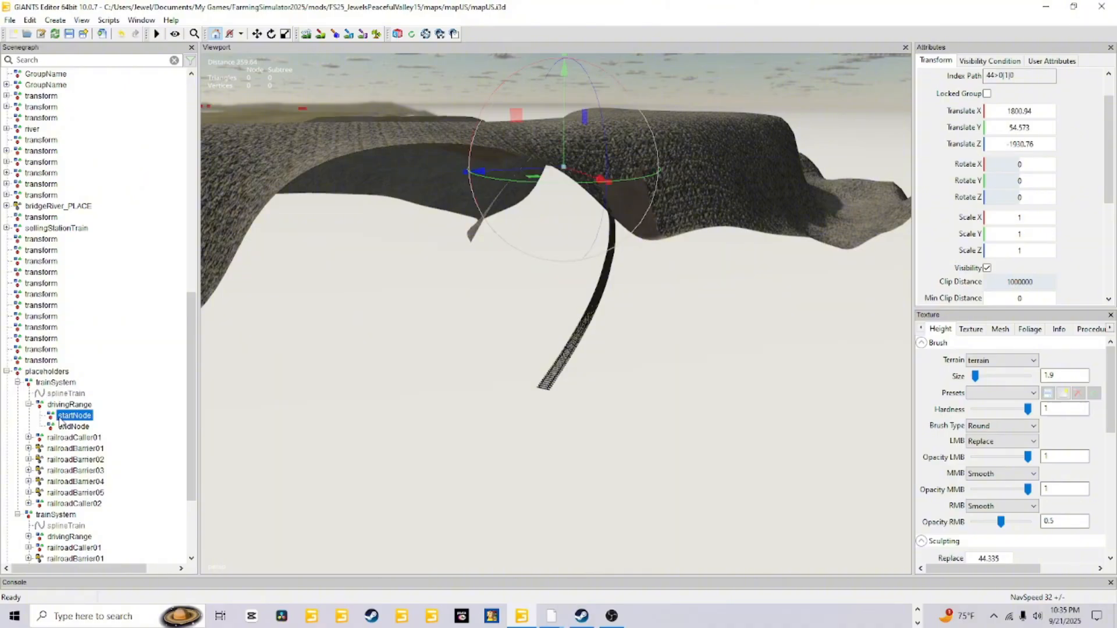
pyautogui.press('f')
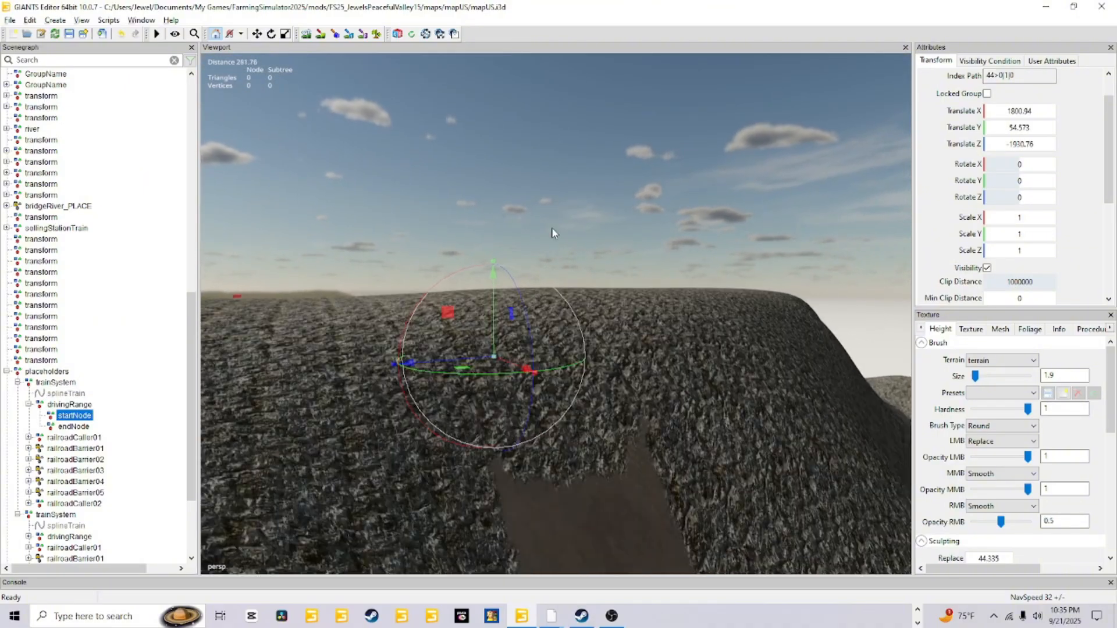
pyautogui.scroll(1, 552, 233)
pyautogui.keyDown('alt'); pyautogui.moveTo(475, 326); pyautogui.dragTo(497, 342); pyautogui.keyUp('alt')
pyautogui.scroll(2, 465, 329)
pyautogui.scroll(1, 588, 288)
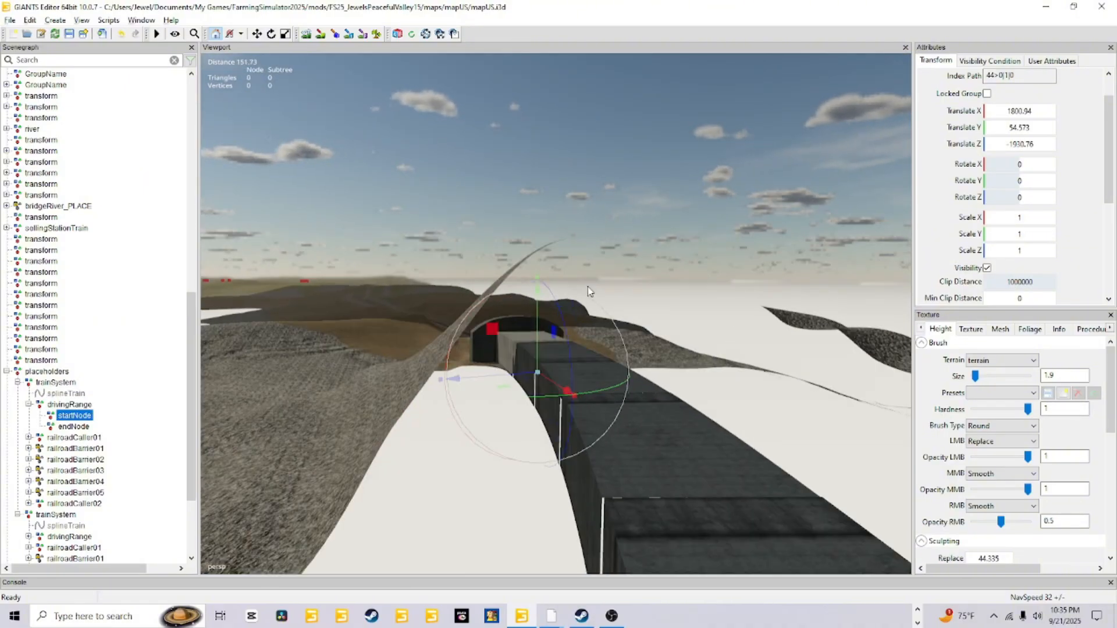
# Survey the terrain around the startNode and locate the tunnel and the railroad track leading to it
pyautogui.keyDown('alt'); pyautogui.moveTo(587, 287); pyautogui.dragTo(489, 253); pyautogui.keyUp('alt')
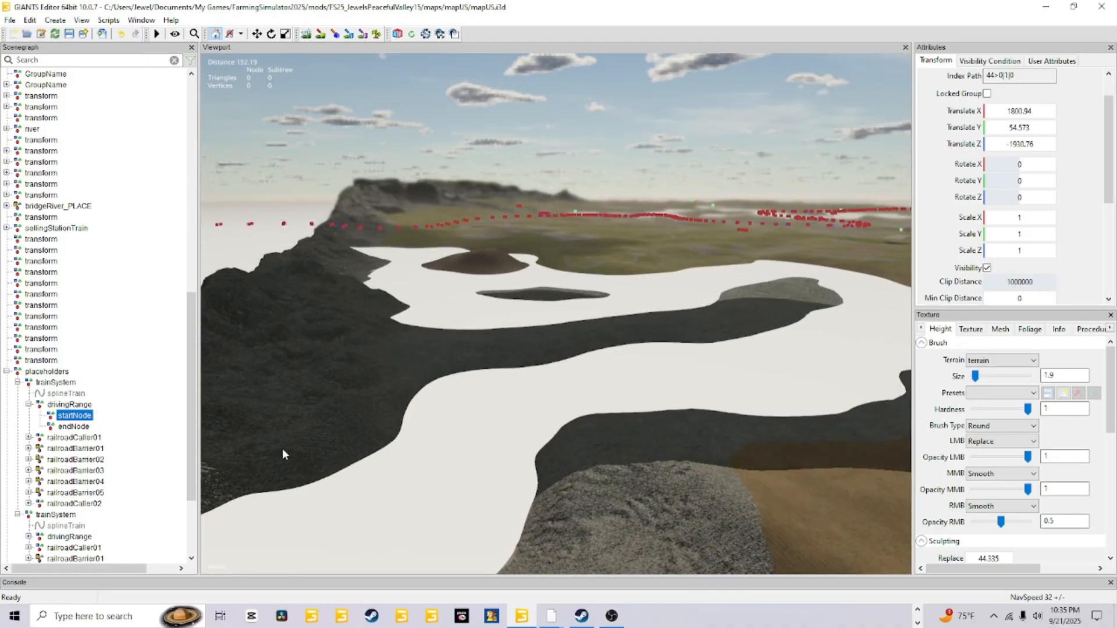
pyautogui.keyDown('alt'); pyautogui.moveTo(368, 362); pyautogui.dragTo(322, 379); pyautogui.keyUp('alt')
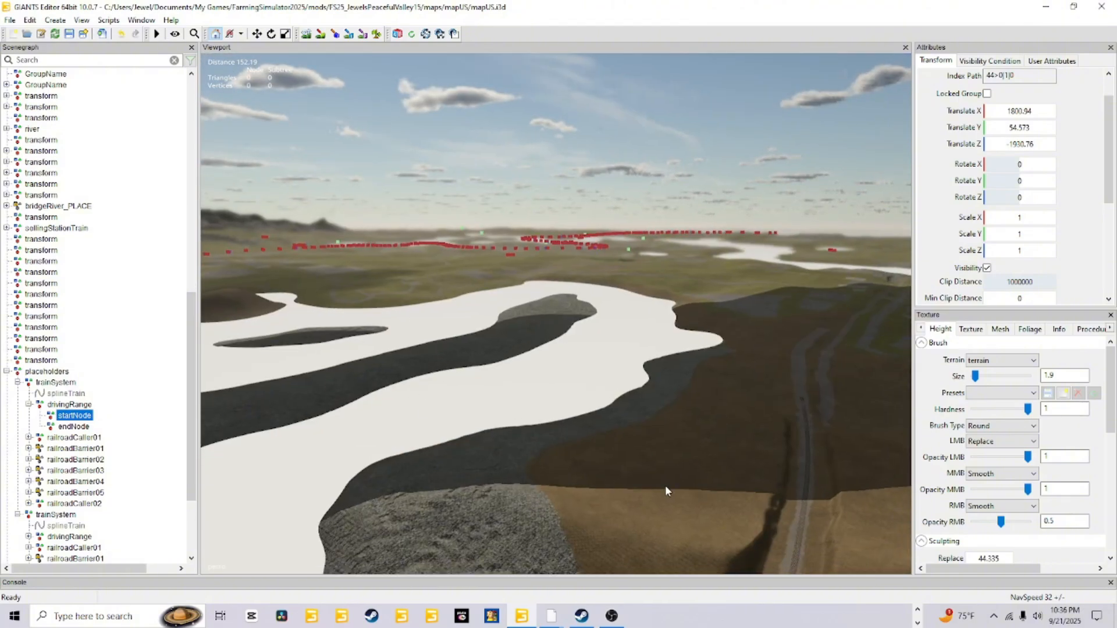
pyautogui.keyDown('alt'); pyautogui.moveTo(636, 439); pyautogui.dragTo(374, 280); pyautogui.keyUp('alt')
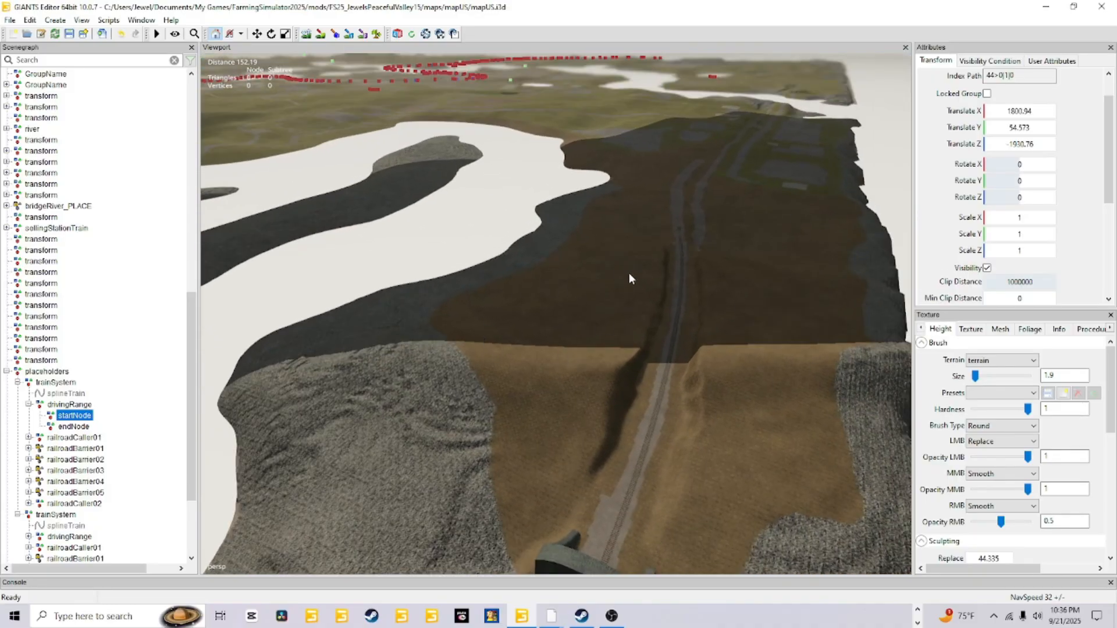
pyautogui.press('f')
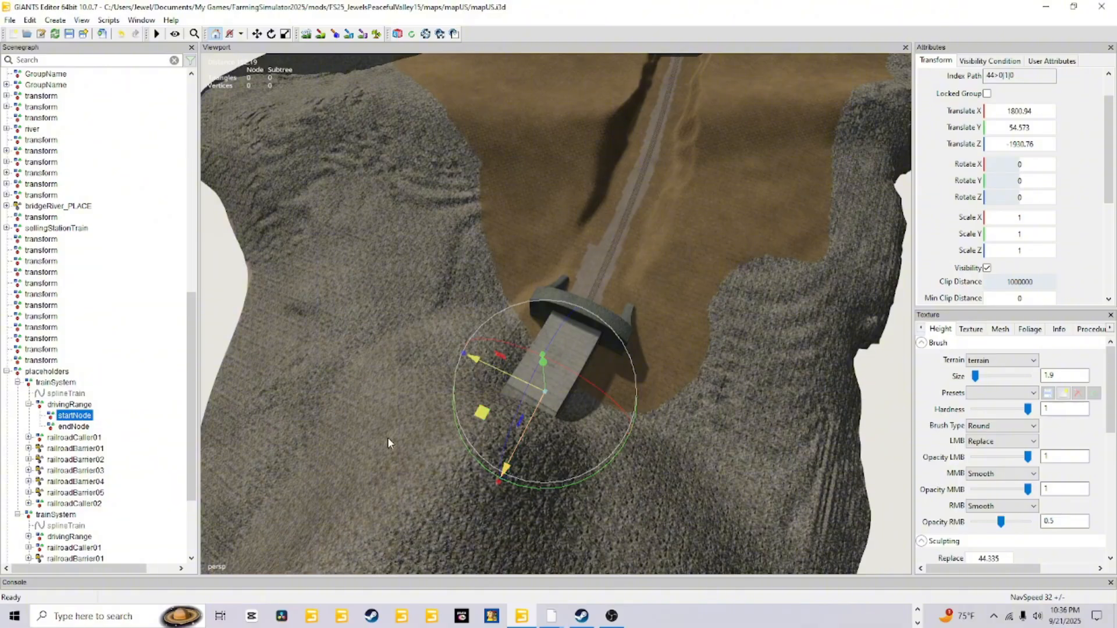
pyautogui.keyDown('alt'); pyautogui.moveTo(405, 399); pyautogui.dragTo(470, 411); pyautogui.keyUp('alt')
pyautogui.scroll(3, 500, 302)
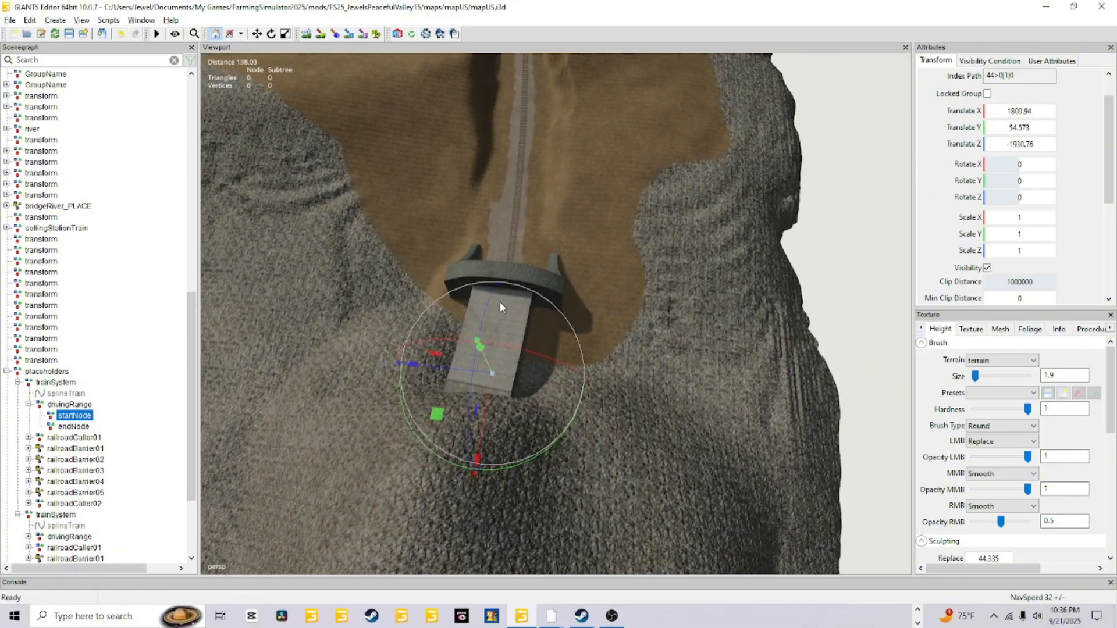
# Approach the startNode through the tunnel portal and examine where it sits on the track
pyautogui.keyDown('alt'); pyautogui.moveTo(500, 302); pyautogui.dragTo(538, 314); pyautogui.keyUp('alt')
pyautogui.scroll(6, 663, 295)
pyautogui.keyDown('alt'); pyautogui.moveTo(768, 204); pyautogui.dragTo(639, 455); pyautogui.keyUp('alt')
pyautogui.scroll(8, 639, 449)
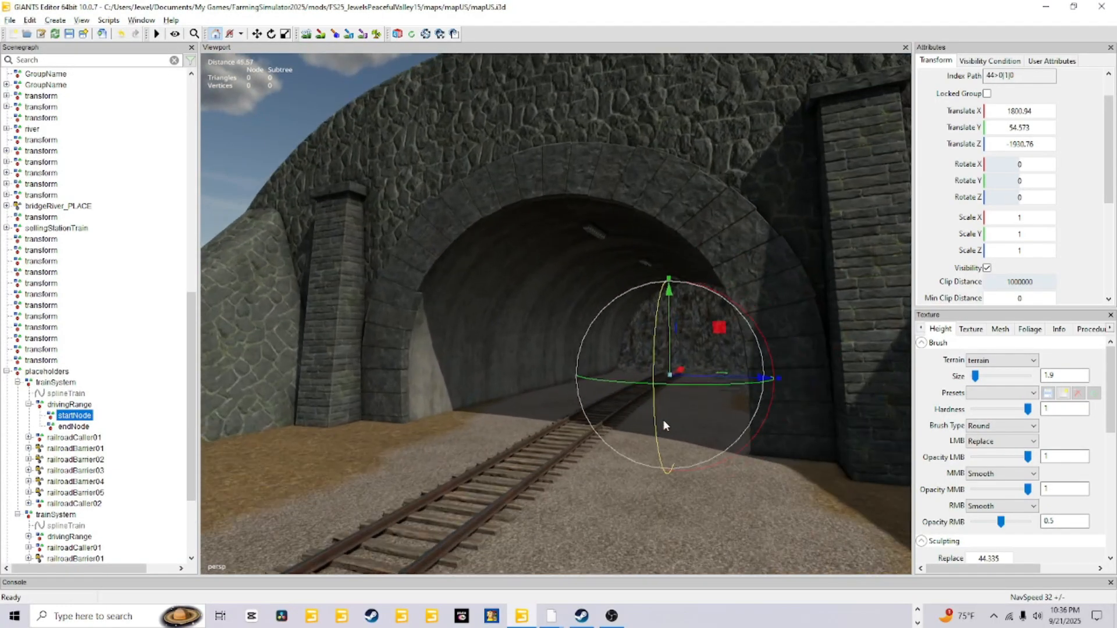
pyautogui.keyDown('alt'); pyautogui.moveTo(684, 408); pyautogui.dragTo(656, 379); pyautogui.keyUp('alt')
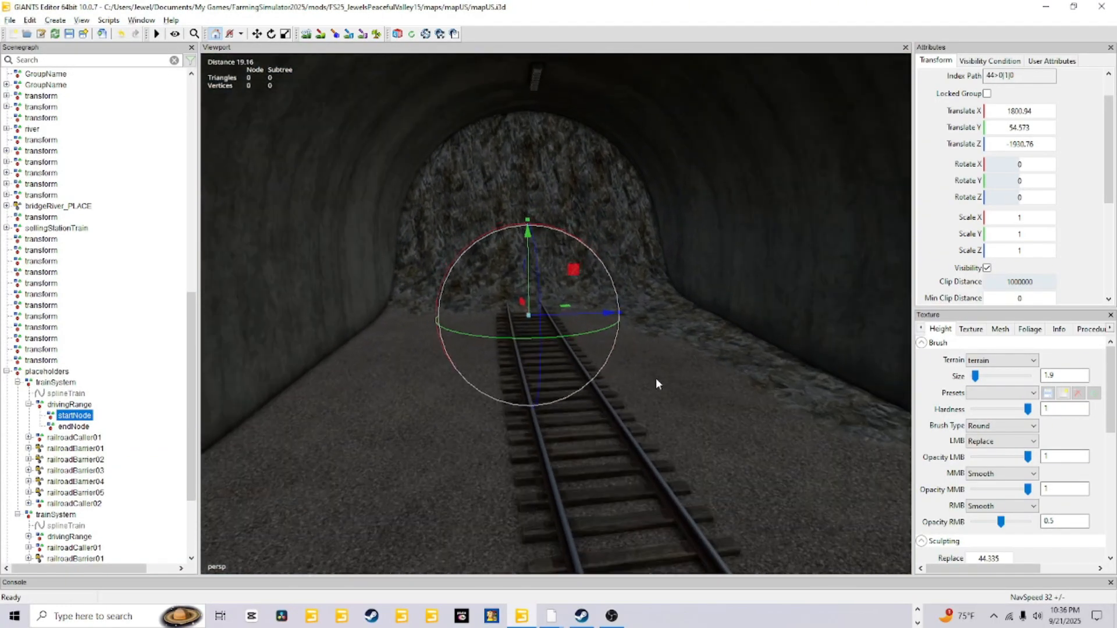
pyautogui.scroll(5, 646, 355)
pyautogui.keyDown('alt'); pyautogui.moveTo(638, 328); pyautogui.dragTo(558, 387); pyautogui.keyUp('alt')
pyautogui.scroll(3, 573, 367)
pyautogui.scroll(1, 577, 362)
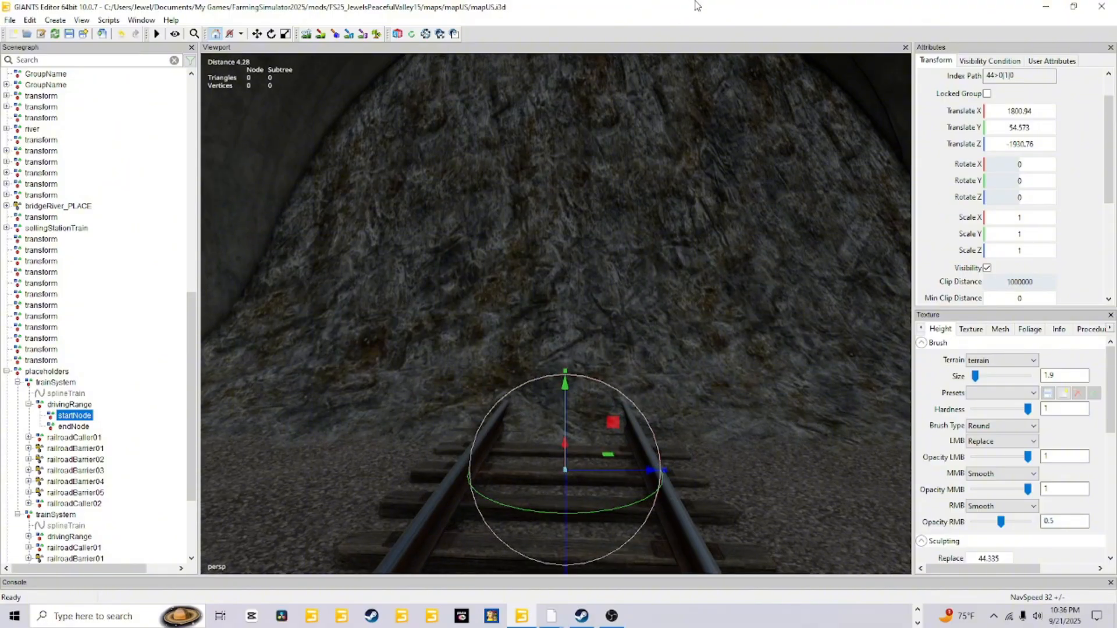
# Check the startNode's placement between the rails relative to the track's end at the tunnel's rock wall
pyautogui.keyDown('alt'); pyautogui.moveTo(657, 418); pyautogui.dragTo(698, 507); pyautogui.keyUp('alt')
pyautogui.scroll(-4, 683, 421)
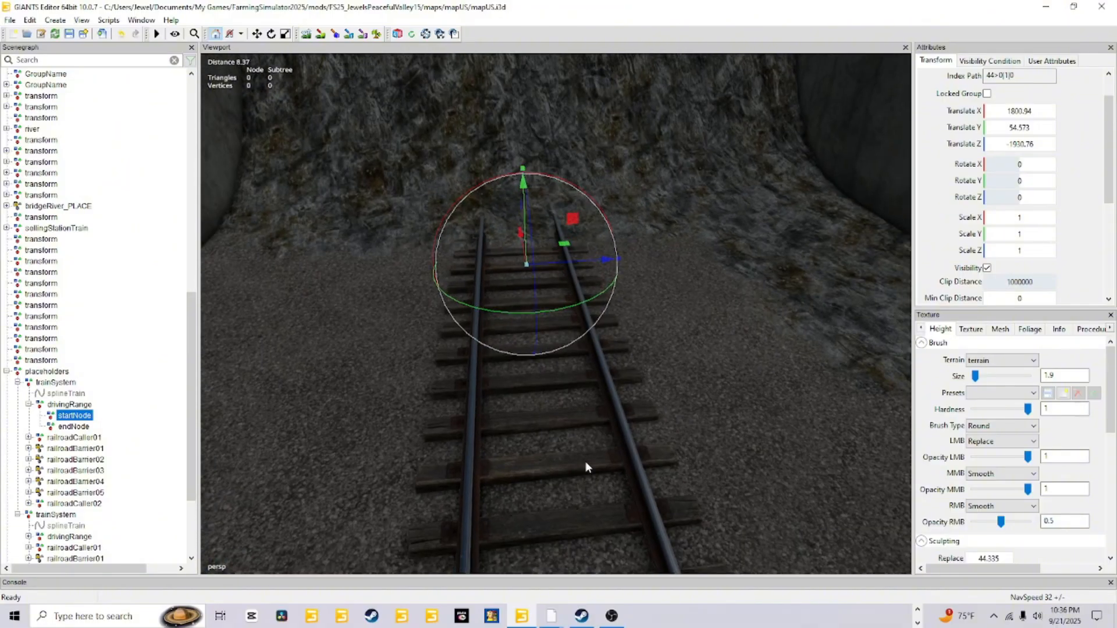
pyautogui.keyDown('alt'); pyautogui.moveTo(585, 462); pyautogui.dragTo(604, 323); pyautogui.keyUp('alt')
pyautogui.scroll(-4, 604, 323)
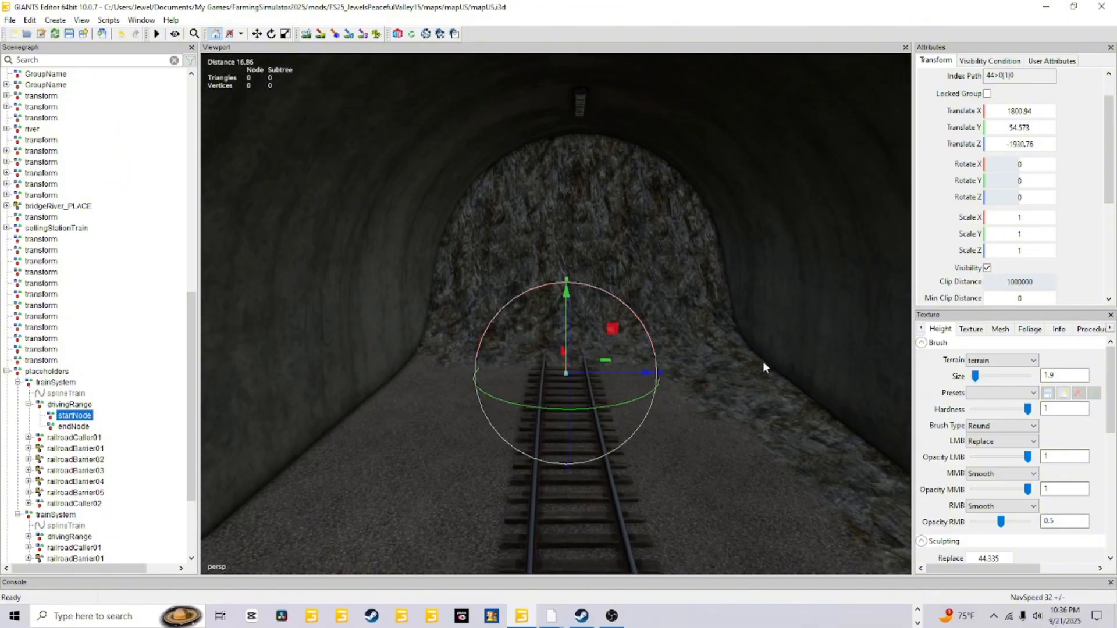
pyautogui.keyDown('alt'); pyautogui.moveTo(487, 309); pyautogui.dragTo(486, 435); pyautogui.keyUp('alt')
pyautogui.keyDown('alt'); pyautogui.moveTo(540, 410); pyautogui.dragTo(567, 436); pyautogui.keyUp('alt')
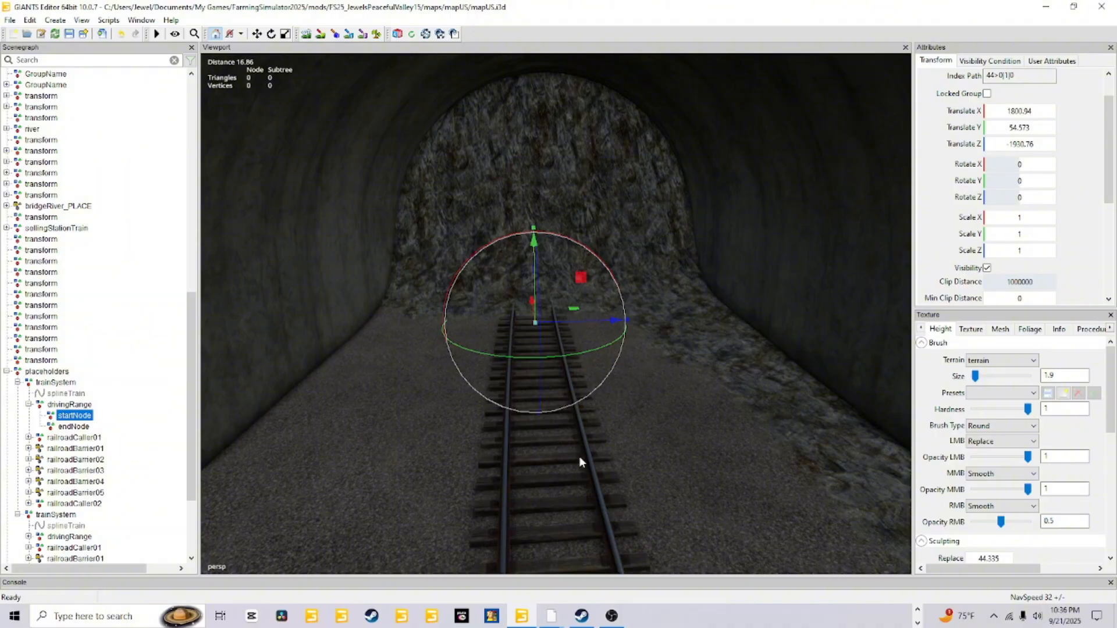
pyautogui.scroll(6, 503, 460)
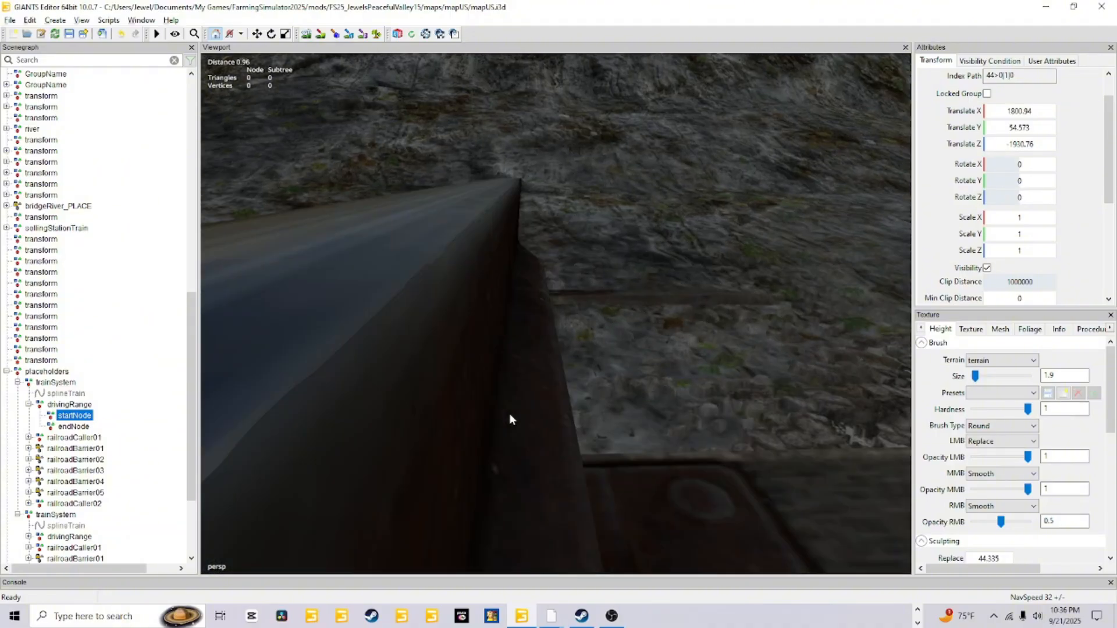
pyautogui.keyDown('alt'); pyautogui.moveTo(554, 388); pyautogui.dragTo(579, 417); pyautogui.keyUp('alt')
pyautogui.scroll(-3, 578, 420)
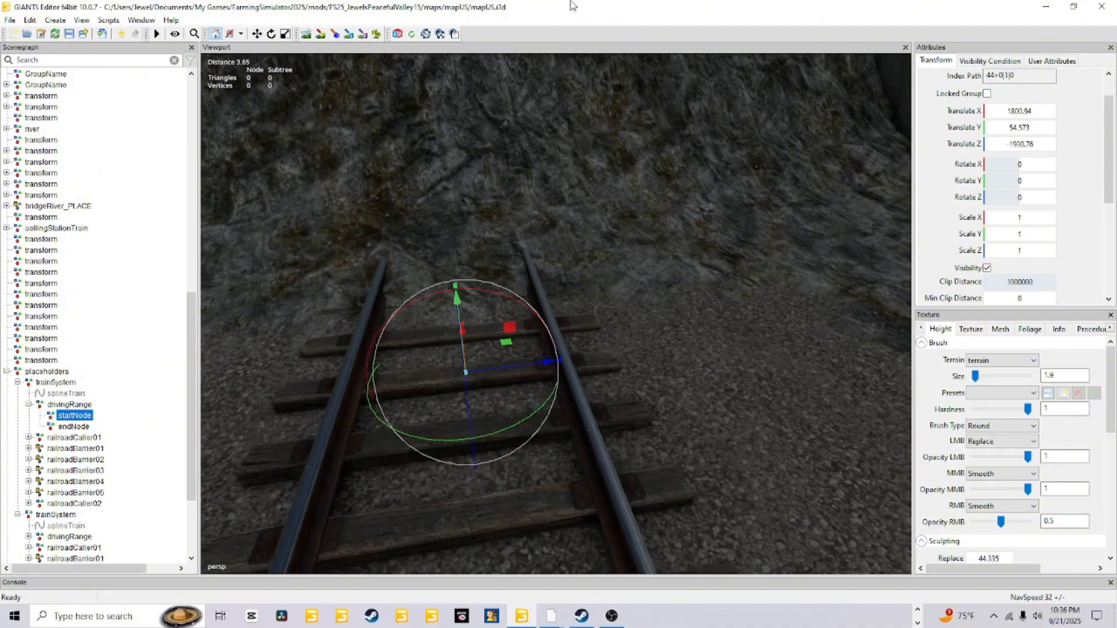
# Examine the startNode's tunnel from outside and above, including the mountain terrain that hides the track behind it
pyautogui.scroll(-9, 683, 358)
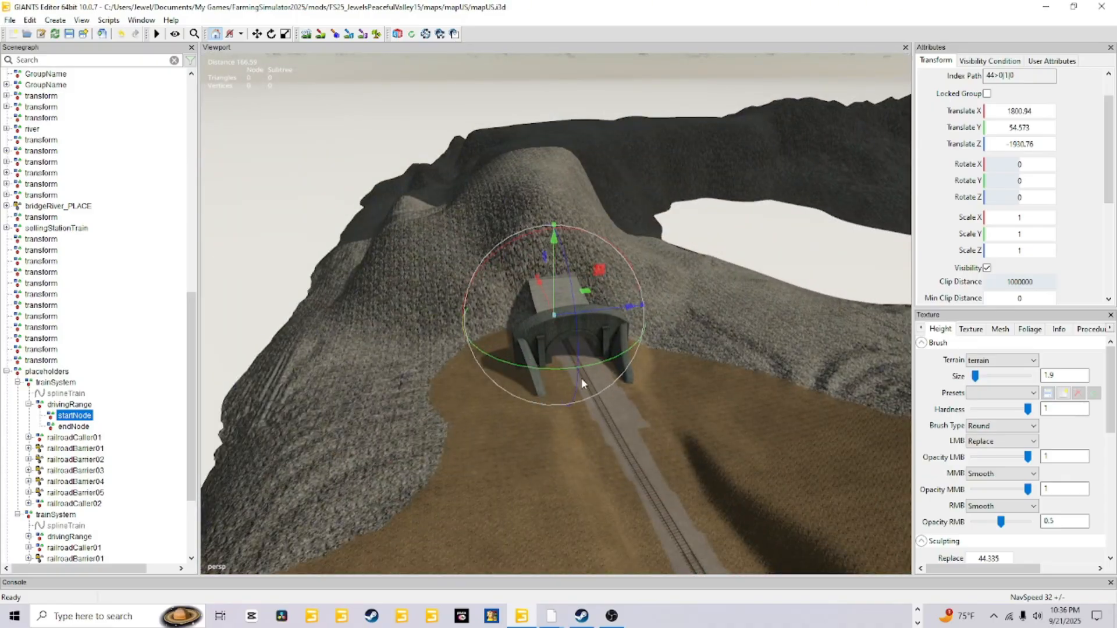
pyautogui.keyDown('alt'); pyautogui.moveTo(584, 384); pyautogui.dragTo(623, 496); pyautogui.keyUp('alt')
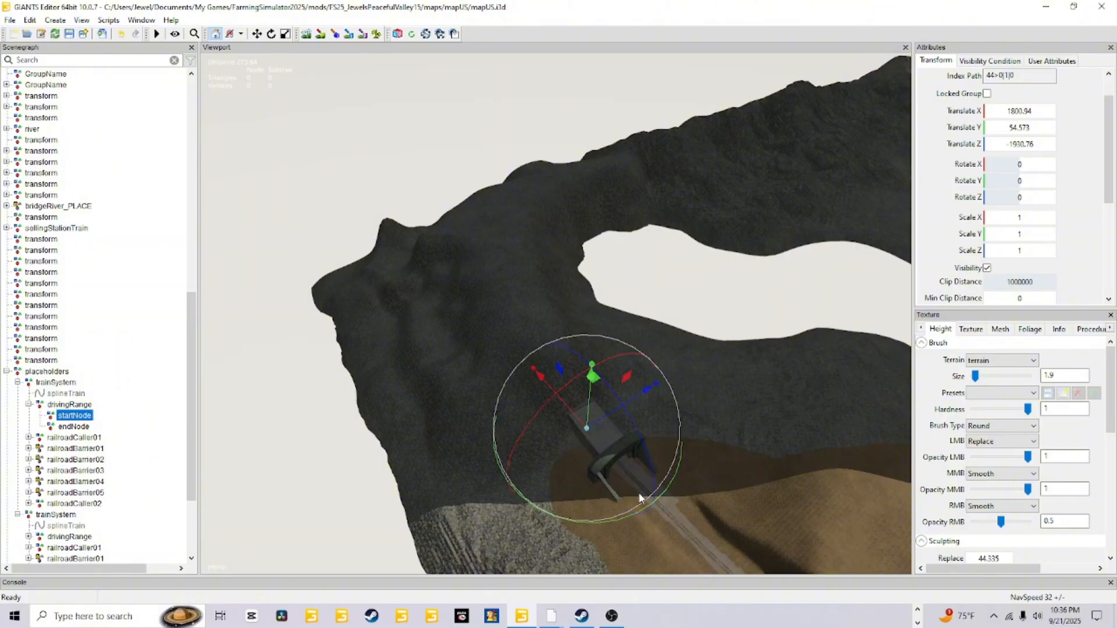
pyautogui.moveTo(426, 381)
pyautogui.keyDown('alt'); pyautogui.mouseDown()
pyautogui.moveTo(437, 394)
pyautogui.moveTo(417, 382)
pyautogui.mouseUp(); pyautogui.keyUp('alt')
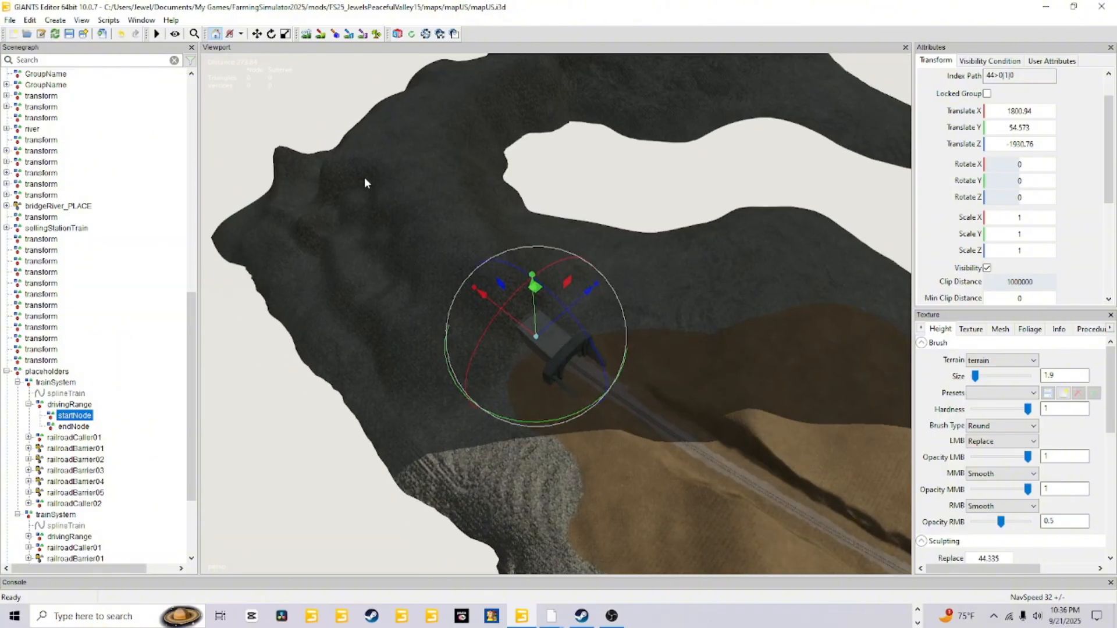
pyautogui.keyDown('alt'); pyautogui.moveTo(553, 317); pyautogui.dragTo(583, 354); pyautogui.keyUp('alt')
pyautogui.keyDown('alt'); pyautogui.moveTo(583, 354); pyautogui.dragTo(634, 211, button='right'); pyautogui.keyUp('alt')
pyautogui.keyDown('alt'); pyautogui.moveTo(633, 210); pyautogui.dragTo(554, 288); pyautogui.keyUp('alt')
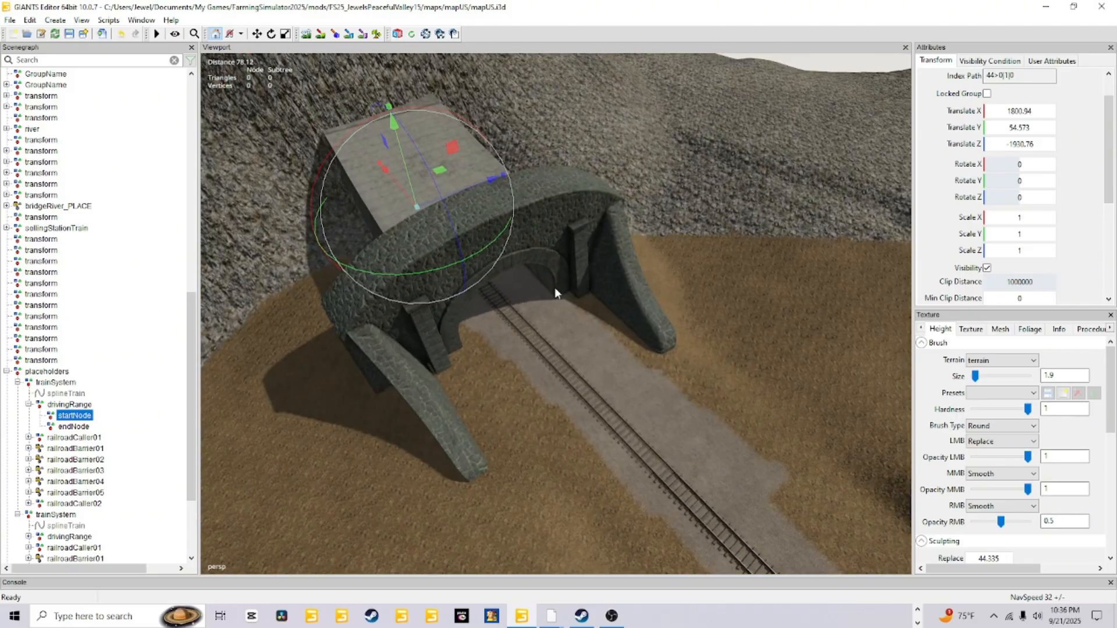
# Recheck the startNode inside the tunnel and view the track running out of the portal onto the map
pyautogui.keyDown('alt'); pyautogui.moveTo(554, 287); pyautogui.dragTo(567, 281, button='right'); pyautogui.keyUp('alt')
pyautogui.keyDown('alt'); pyautogui.moveTo(567, 282); pyautogui.dragTo(500, 266); pyautogui.keyUp('alt')
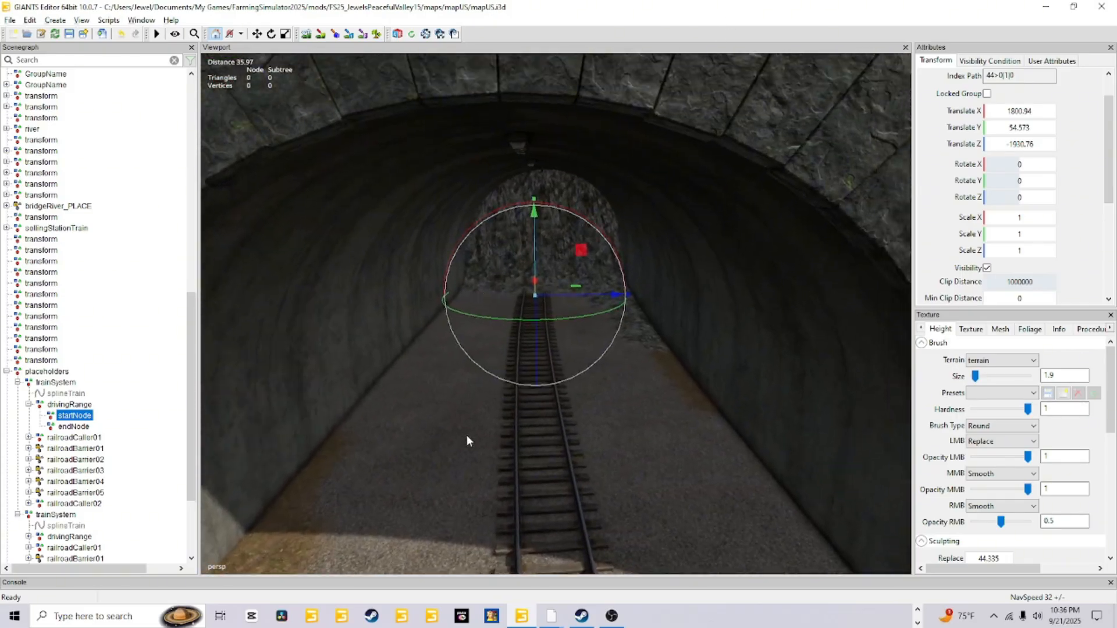
pyautogui.keyDown('alt'); pyautogui.moveTo(467, 435); pyautogui.dragTo(487, 382, button='right'); pyautogui.keyUp('alt')
pyautogui.keyDown('alt'); pyautogui.moveTo(486, 449); pyautogui.dragTo(442, 414); pyautogui.keyUp('alt')
pyautogui.keyDown('alt'); pyautogui.moveTo(443, 414); pyautogui.dragTo(485, 414, button='right'); pyautogui.keyUp('alt')
pyautogui.keyDown('alt'); pyautogui.moveTo(485, 414); pyautogui.dragTo(535, 460); pyautogui.keyUp('alt')
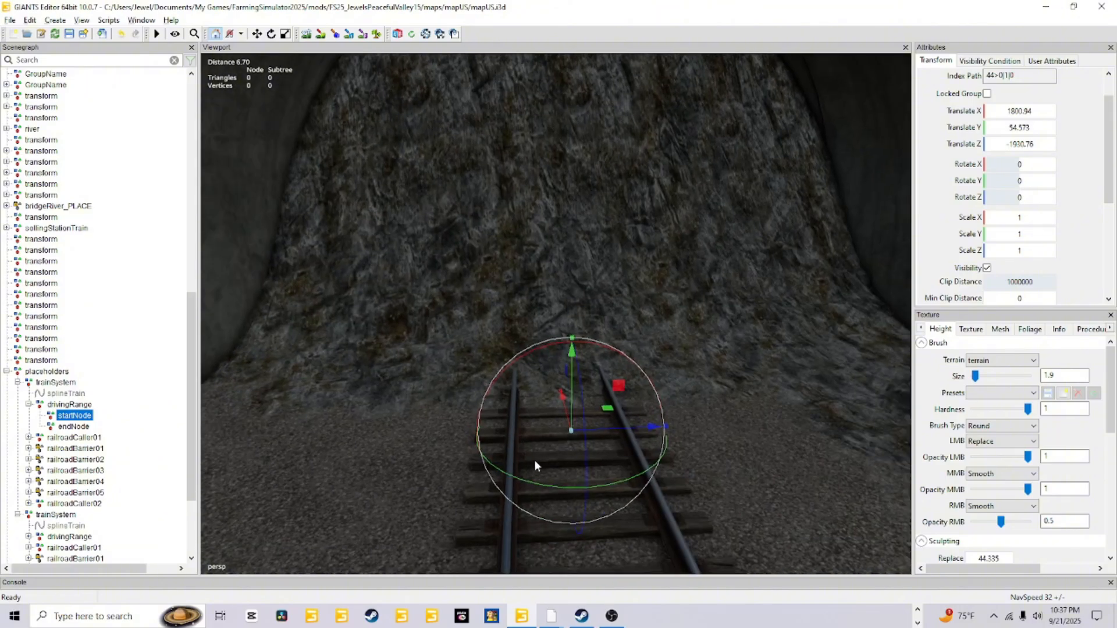
pyautogui.keyDown('alt'); pyautogui.moveTo(534, 460); pyautogui.dragTo(524, 542, button='right'); pyautogui.keyUp('alt')
pyautogui.keyDown('alt'); pyautogui.moveTo(524, 541); pyautogui.dragTo(573, 324, button='middle'); pyautogui.keyUp('alt')
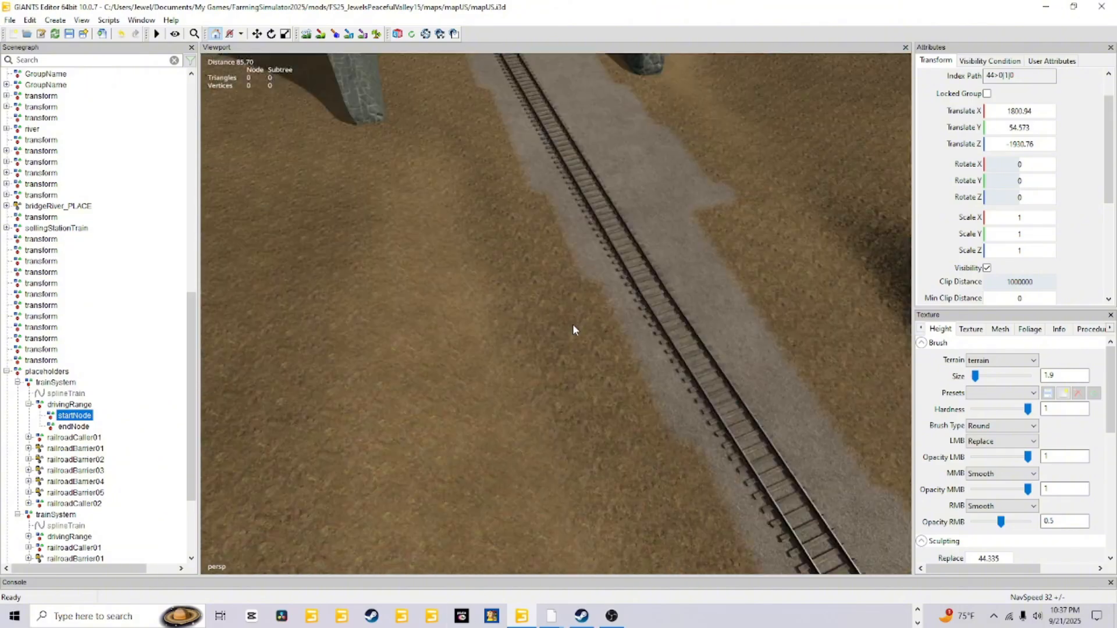
# Examine the startNode's tunnel from above and outside, including the mountain covering it and the track entering the portal
pyautogui.keyDown('alt'); pyautogui.moveTo(573, 325); pyautogui.dragTo(553, 340, button='right'); pyautogui.keyUp('alt')
pyautogui.keyDown('alt'); pyautogui.moveTo(552, 340); pyautogui.dragTo(535, 228); pyautogui.keyUp('alt')
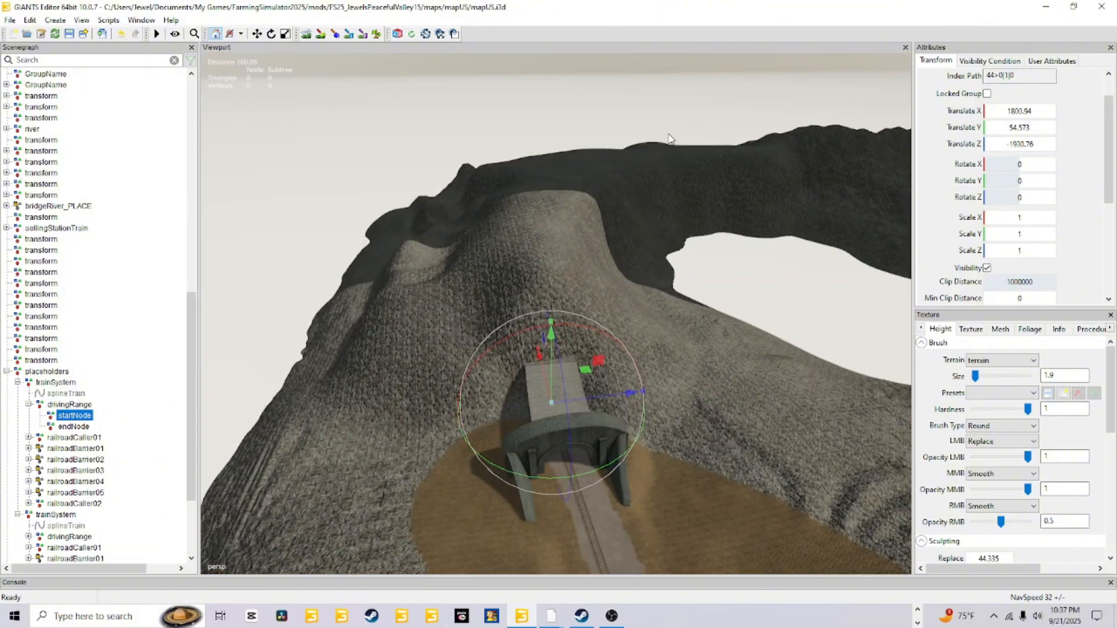
pyautogui.keyDown('alt'); pyautogui.moveTo(584, 344); pyautogui.dragTo(612, 357); pyautogui.keyUp('alt')
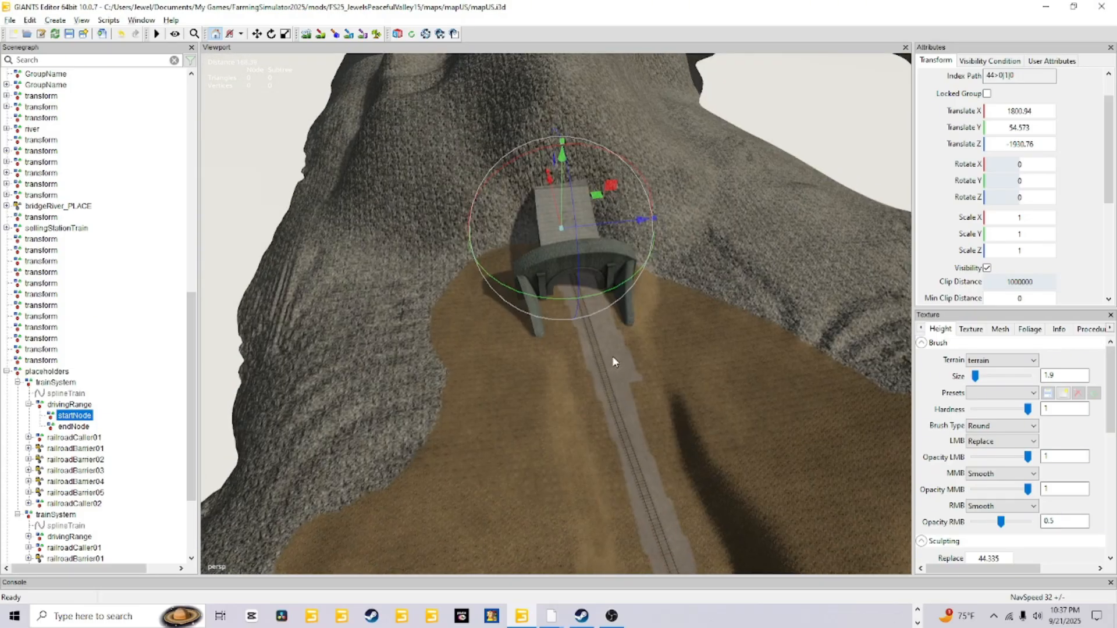
pyautogui.keyDown('alt'); pyautogui.moveTo(612, 357); pyautogui.dragTo(567, 179, button='right'); pyautogui.keyUp('alt')
pyautogui.keyDown('alt'); pyautogui.moveTo(623, 472); pyautogui.dragTo(596, 381, button='middle'); pyautogui.keyUp('alt')
pyautogui.keyDown('alt'); pyautogui.moveTo(596, 382); pyautogui.dragTo(581, 221, button='right'); pyautogui.keyUp('alt')
pyautogui.keyDown('alt'); pyautogui.moveTo(581, 221); pyautogui.dragTo(595, 315); pyautogui.keyUp('alt')
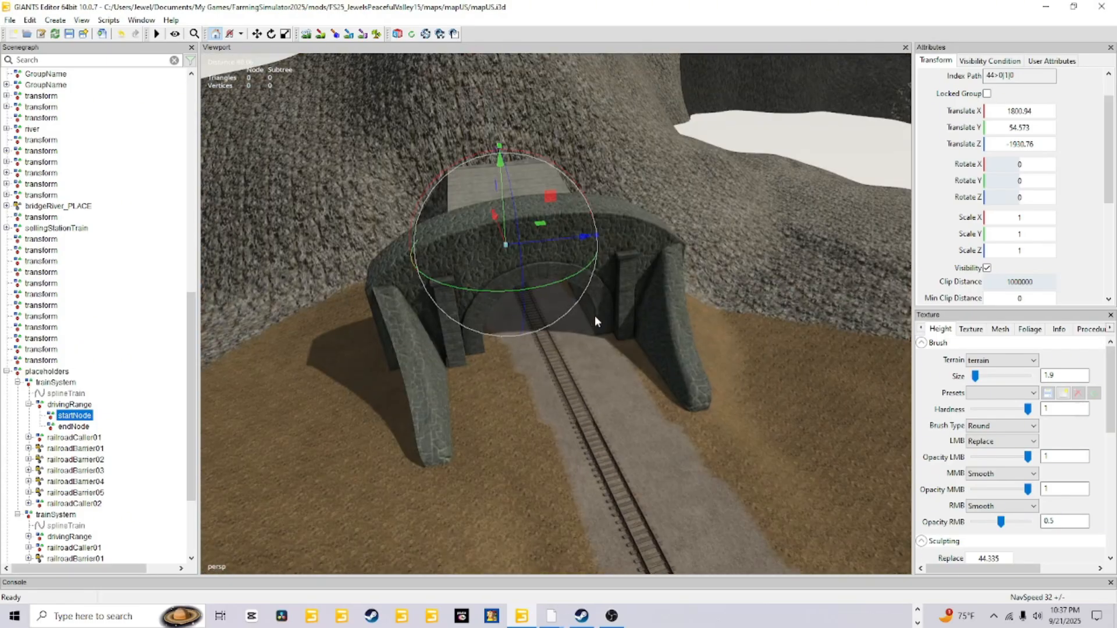
pyautogui.keyDown('alt'); pyautogui.moveTo(595, 316); pyautogui.dragTo(533, 336, button='right'); pyautogui.keyUp('alt')
pyautogui.keyDown('alt'); pyautogui.moveTo(533, 336); pyautogui.dragTo(524, 398, button='middle'); pyautogui.keyUp('alt')
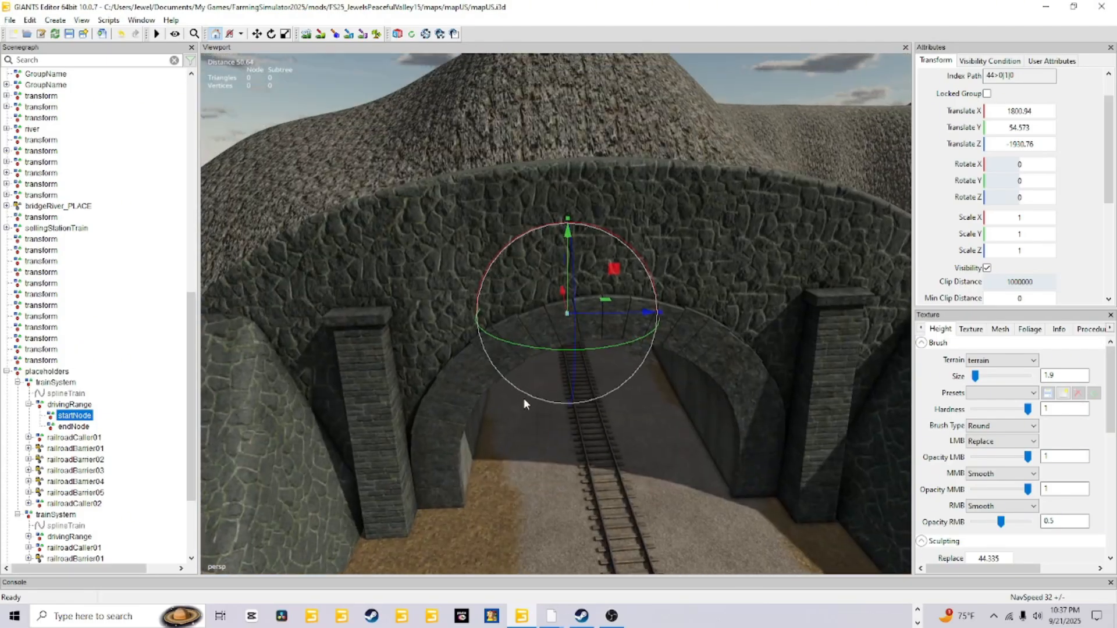
# Inspect the startNode's position between the rails just in front of the rock wall, from close up inside the tunnel
pyautogui.keyDown('alt'); pyautogui.moveTo(524, 398); pyautogui.dragTo(603, 330, button='right'); pyautogui.keyUp('alt')
pyautogui.keyDown('alt'); pyautogui.moveTo(602, 331); pyautogui.dragTo(622, 382); pyautogui.keyUp('alt')
pyautogui.keyDown('alt'); pyautogui.moveTo(621, 382); pyautogui.dragTo(602, 361, button='right'); pyautogui.keyUp('alt')
pyautogui.keyDown('alt'); pyautogui.moveTo(603, 361); pyautogui.dragTo(539, 320); pyautogui.keyUp('alt')
pyautogui.keyDown('alt'); pyautogui.moveTo(539, 320); pyautogui.dragTo(519, 338, button='middle'); pyautogui.keyUp('alt')
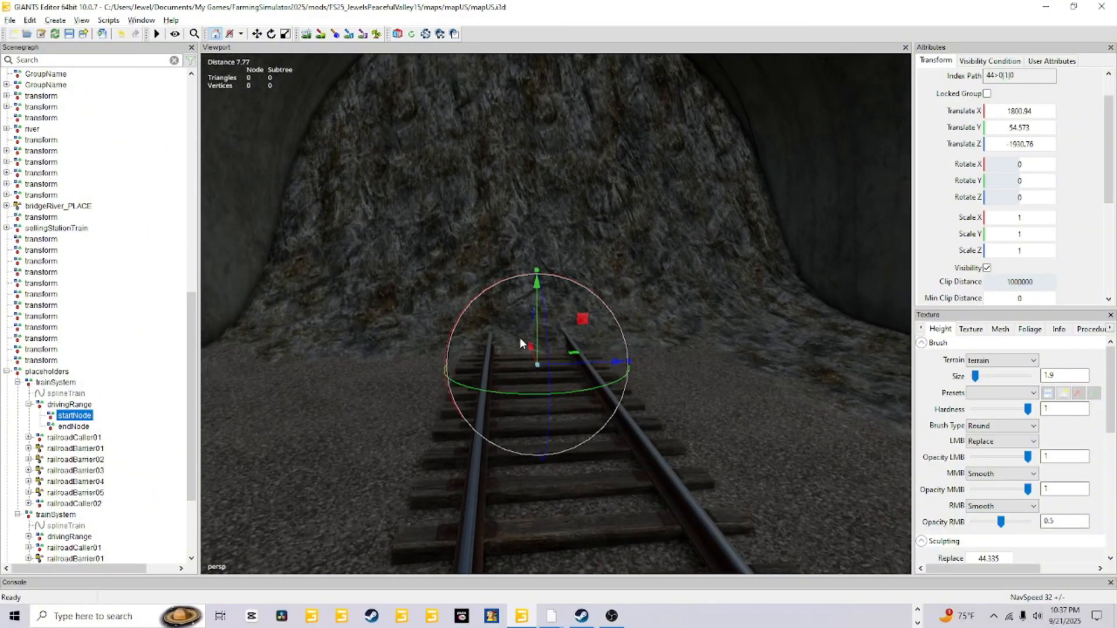
pyautogui.keyDown('alt'); pyautogui.moveTo(519, 337); pyautogui.dragTo(527, 326, button='right'); pyautogui.keyUp('alt')
pyautogui.keyDown('alt'); pyautogui.moveTo(527, 327); pyautogui.dragTo(515, 345); pyautogui.keyUp('alt')
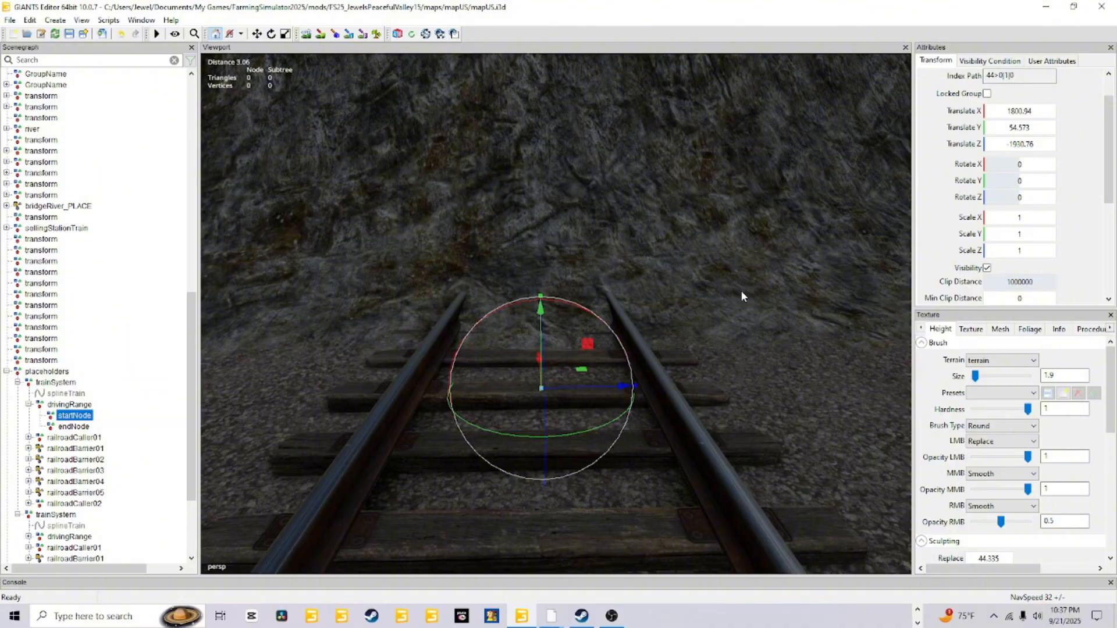
pyautogui.keyDown('alt'); pyautogui.moveTo(744, 278); pyautogui.dragTo(627, 470, button='right'); pyautogui.keyUp('alt')
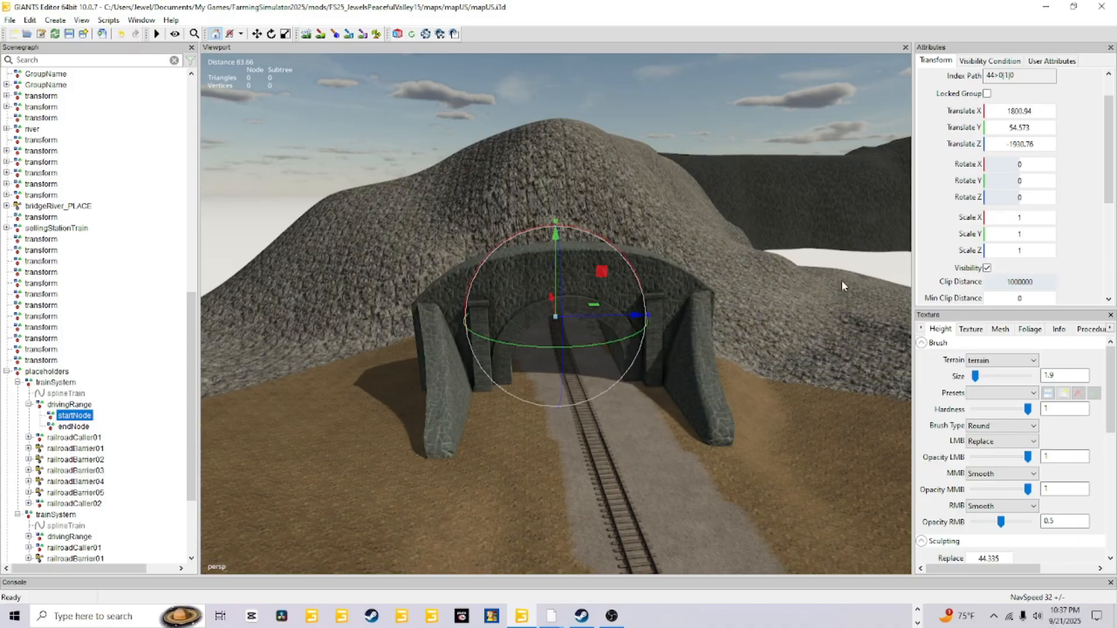
# Compare the startNode's position inside the tunnel with the stretch of track in front of the portal
pyautogui.click(1015, 112)
pyautogui.keyDown('alt'); pyautogui.moveTo(572, 423); pyautogui.dragTo(569, 366); pyautogui.keyUp('alt')
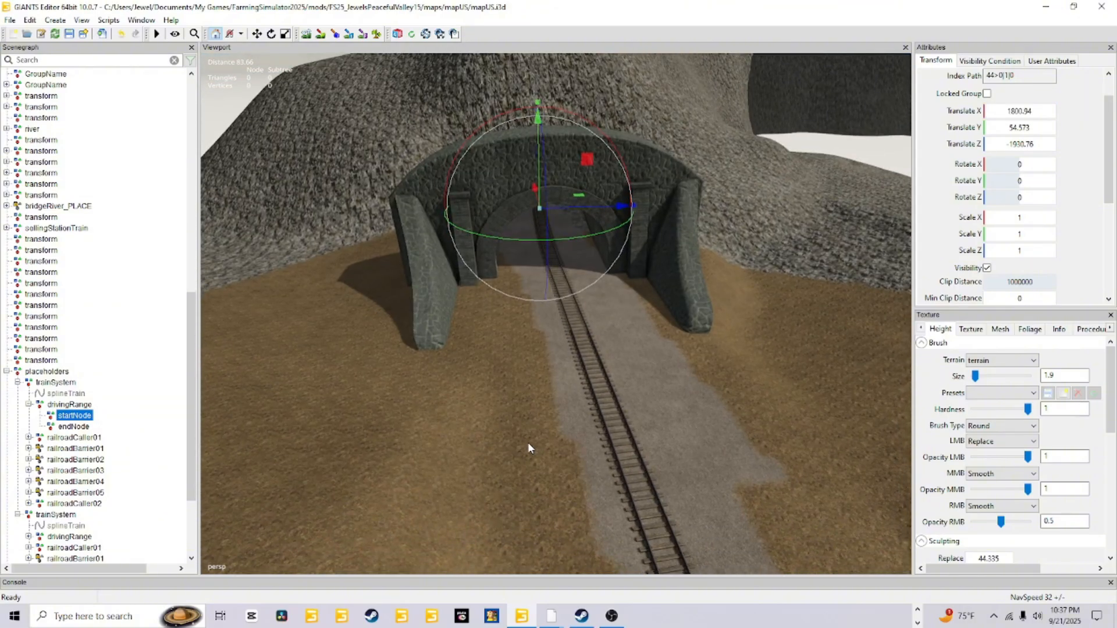
pyautogui.keyDown('alt'); pyautogui.moveTo(528, 444); pyautogui.dragTo(497, 471); pyautogui.keyUp('alt')
pyautogui.scroll(5, 534, 413)
pyautogui.keyDown('alt'); pyautogui.moveTo(534, 411); pyautogui.dragTo(516, 390); pyautogui.keyUp('alt')
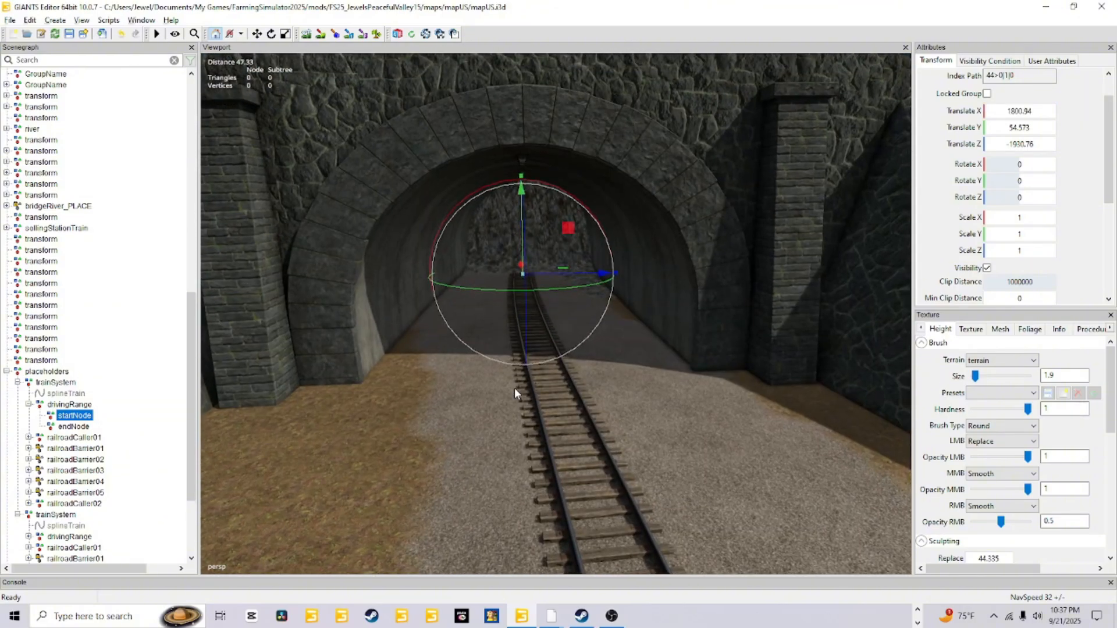
pyautogui.scroll(2, 534, 360)
pyautogui.scroll(2, 534, 357)
pyautogui.keyDown('alt'); pyautogui.moveTo(556, 324); pyautogui.dragTo(572, 407); pyautogui.keyUp('alt')
pyautogui.scroll(-2, 560, 393)
pyautogui.scroll(-2, 555, 429)
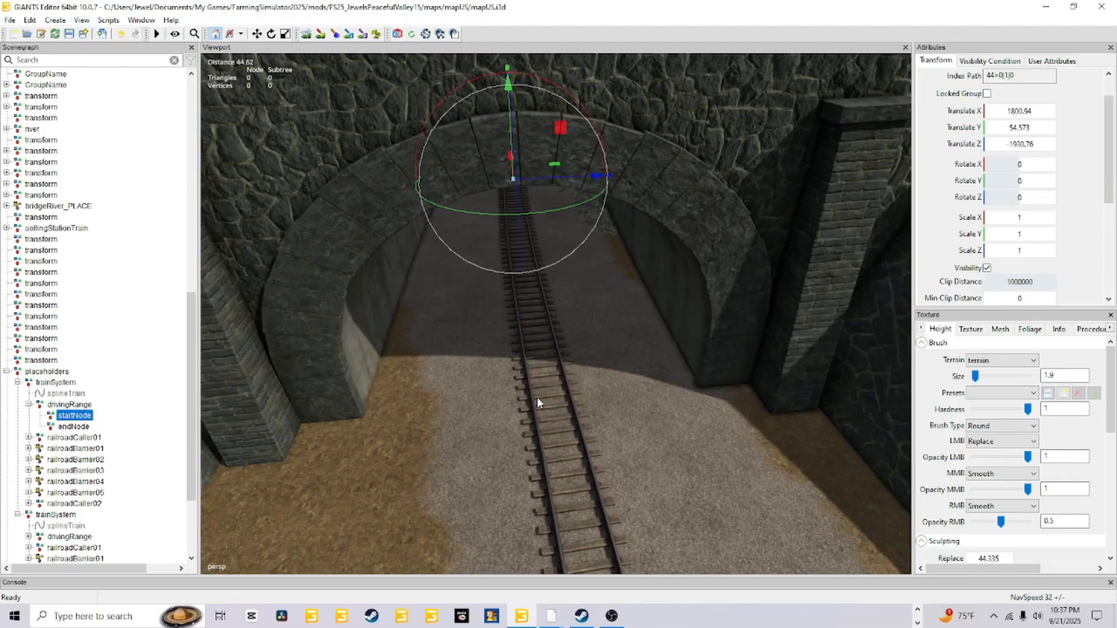
pyautogui.scroll(4, 669, 487)
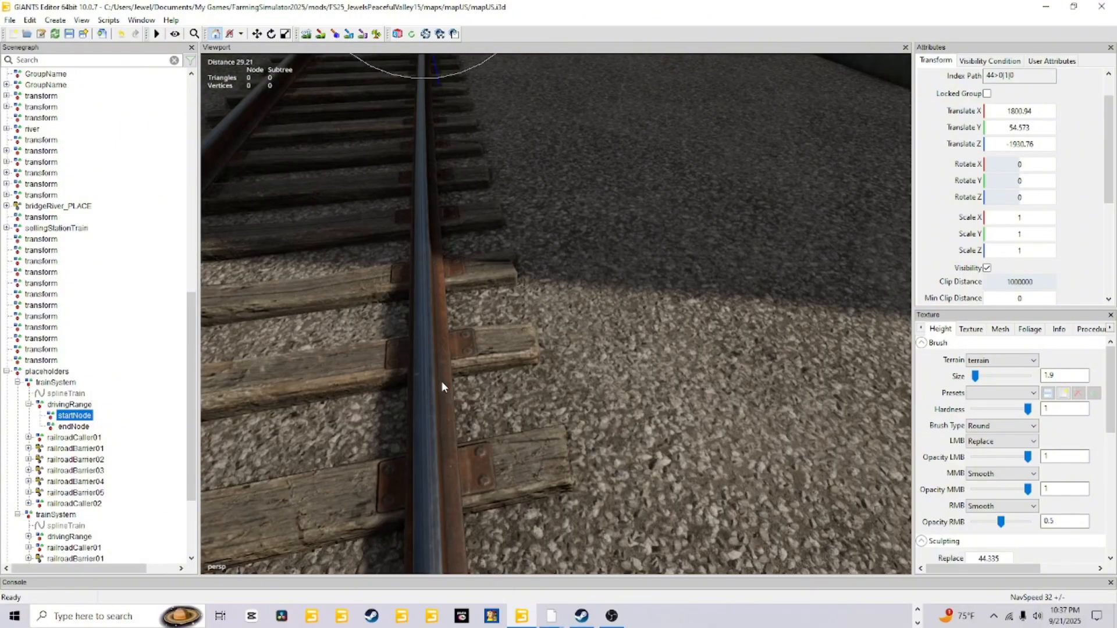
pyautogui.scroll(-2, 579, 353)
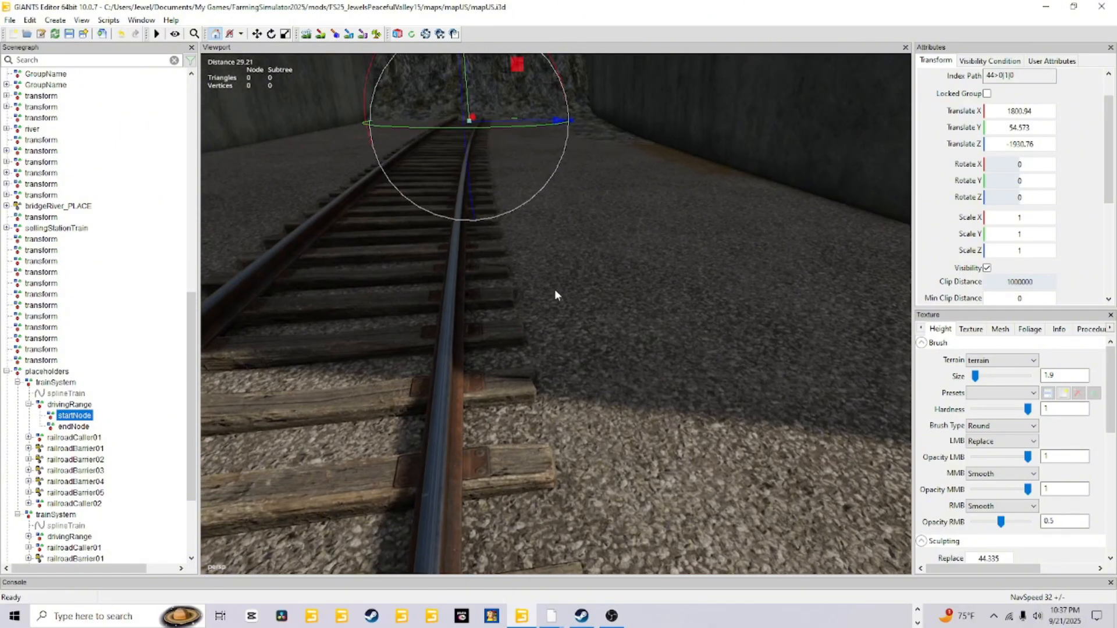
pyautogui.scroll(-1, 558, 312)
pyautogui.scroll(-2, 557, 317)
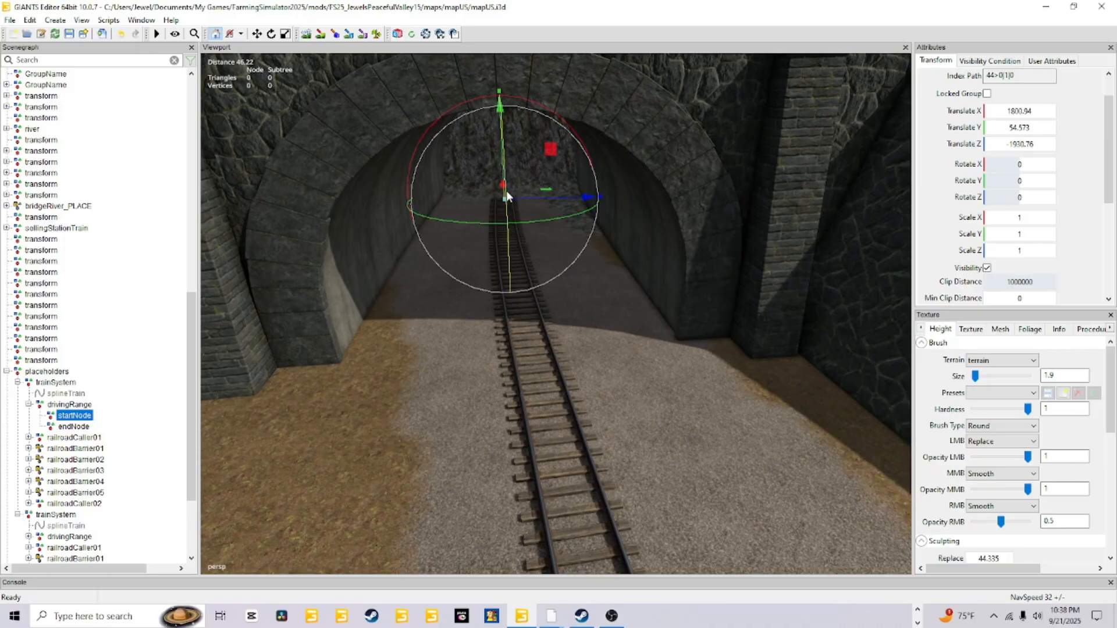
# Select the endNode of the first trainSystem's drivingRange and locate its tunnel at the other end of the track
pyautogui.click(87, 427)
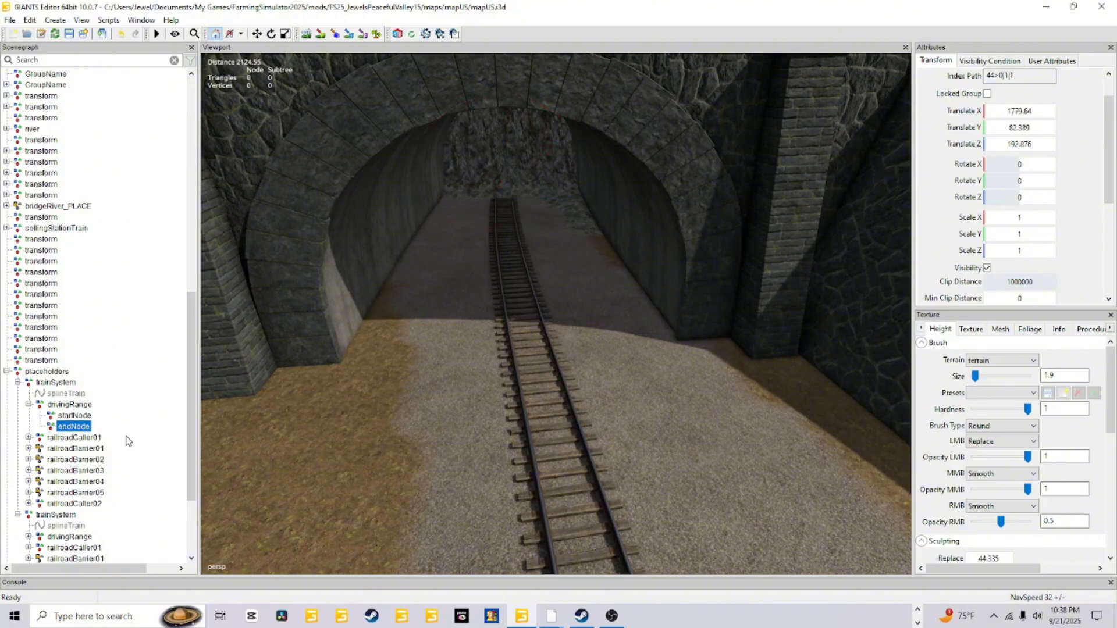
pyautogui.scroll(-5, 451, 342)
pyautogui.keyDown('alt'); pyautogui.moveTo(440, 525); pyautogui.dragTo(814, 160); pyautogui.keyUp('alt')
pyautogui.scroll(5, 950, 25)
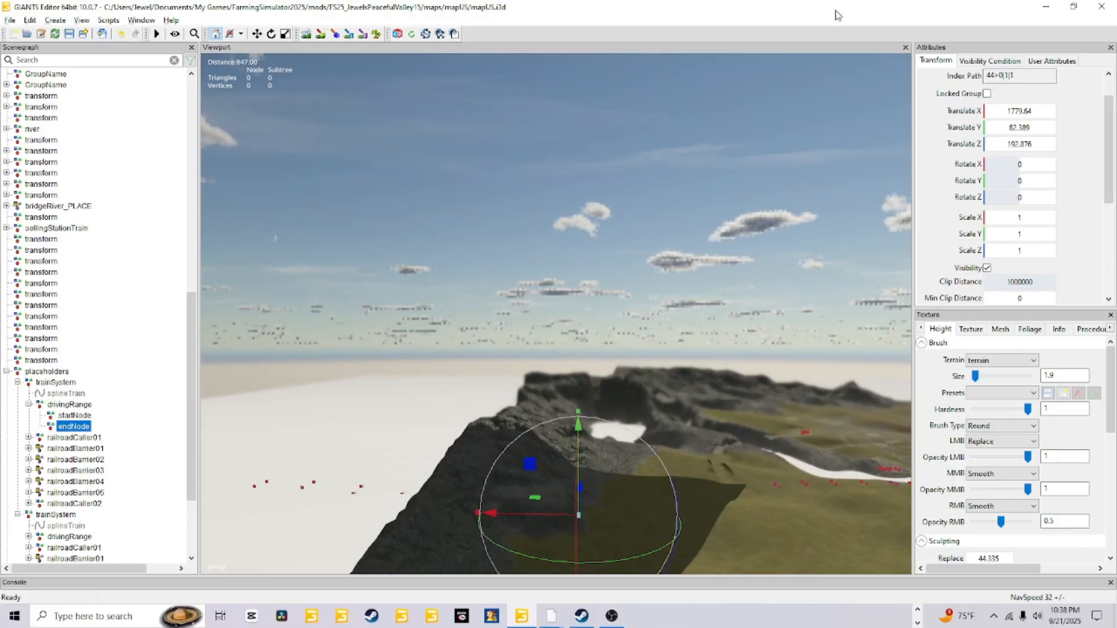
pyautogui.keyDown('alt'); pyautogui.moveTo(838, 350); pyautogui.dragTo(726, 219); pyautogui.keyUp('alt')
pyautogui.keyDown('alt'); pyautogui.moveTo(726, 217); pyautogui.dragTo(925, 97, button='right'); pyautogui.keyUp('alt')
pyautogui.keyDown('alt'); pyautogui.moveTo(553, 343); pyautogui.dragTo(724, 288, button='right'); pyautogui.keyUp('alt')
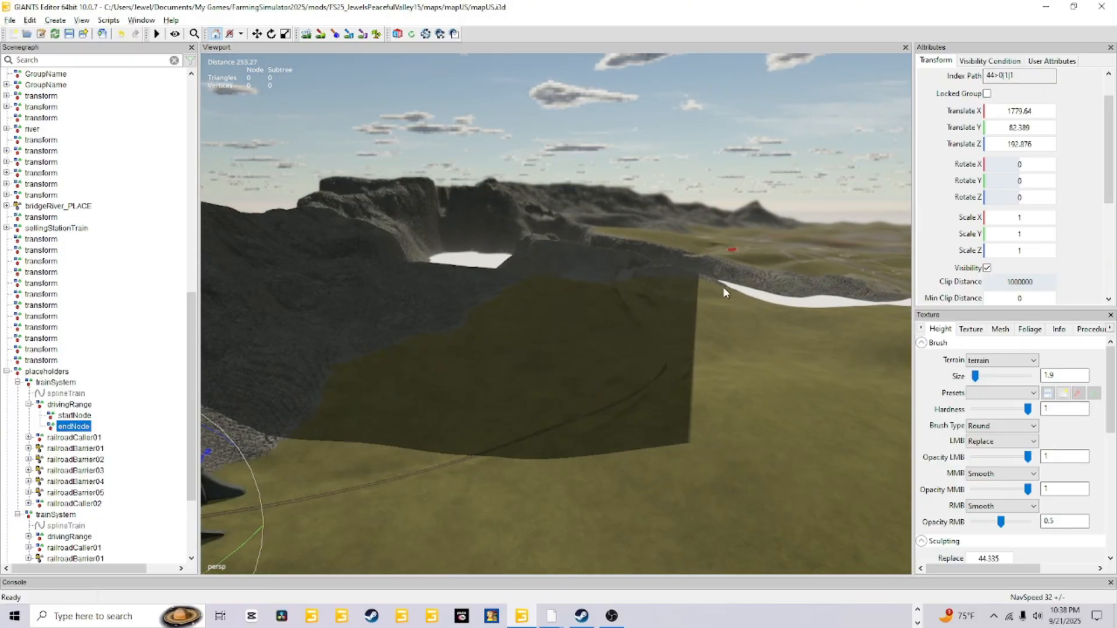
pyautogui.keyDown('alt'); pyautogui.moveTo(724, 288); pyautogui.dragTo(497, 389); pyautogui.keyUp('alt')
pyautogui.keyDown('alt'); pyautogui.moveTo(497, 390); pyautogui.dragTo(754, 173, button='right'); pyautogui.keyUp('alt')
pyautogui.keyDown('alt'); pyautogui.moveTo(754, 174); pyautogui.dragTo(584, 253); pyautogui.keyUp('alt')
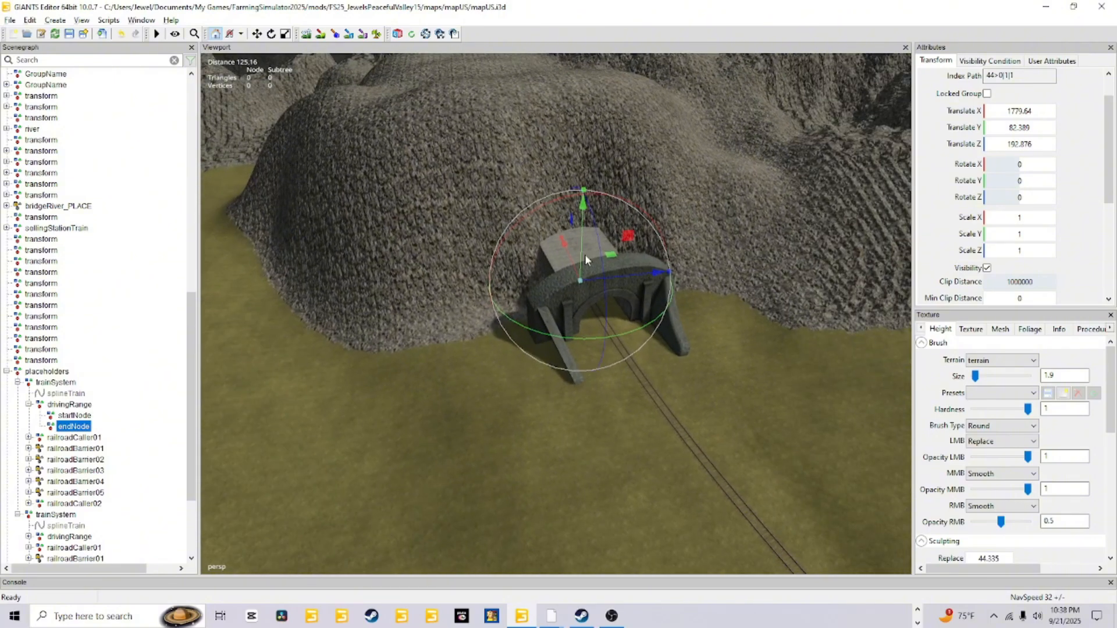
# Check the endNode's placement between the rails relative to the rock wall inside its tunnel
pyautogui.keyDown('alt'); pyautogui.moveTo(584, 254); pyautogui.dragTo(669, 214, button='right'); pyautogui.keyUp('alt')
pyautogui.keyDown('alt'); pyautogui.moveTo(669, 214); pyautogui.dragTo(621, 224); pyautogui.keyUp('alt')
pyautogui.moveTo(621, 228)
pyautogui.keyDown('alt'); pyautogui.mouseDown(button='right')
pyautogui.moveTo(631, 207)
pyautogui.moveTo(609, 219)
pyautogui.mouseUp(button='right'); pyautogui.keyUp('alt')
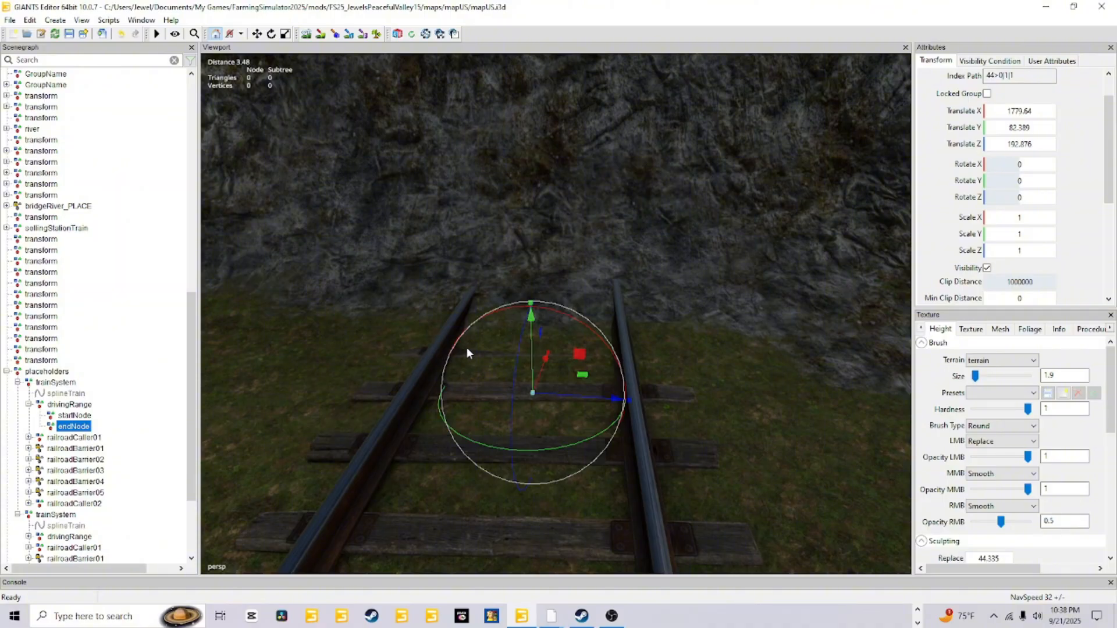
pyautogui.keyDown('alt'); pyautogui.moveTo(550, 358); pyautogui.dragTo(621, 319); pyautogui.keyUp('alt')
pyautogui.keyDown('alt'); pyautogui.moveTo(621, 319); pyautogui.dragTo(615, 324, button='right'); pyautogui.keyUp('alt')
pyautogui.keyDown('alt'); pyautogui.moveTo(614, 322); pyautogui.dragTo(586, 340); pyautogui.keyUp('alt')
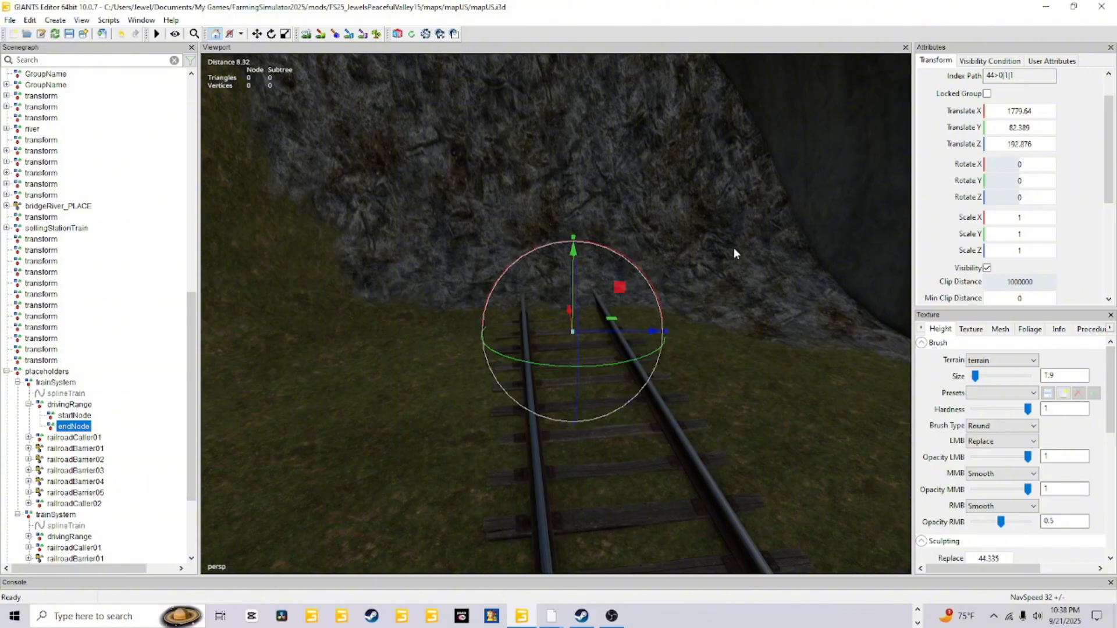
# Examine the endNode's tunnel from outside and above, along with the track curving away from its portal
pyautogui.keyDown('alt'); pyautogui.moveTo(731, 245); pyautogui.dragTo(692, 291, button='right'); pyautogui.keyUp('alt')
pyautogui.keyDown('alt'); pyautogui.moveTo(692, 291); pyautogui.dragTo(698, 410); pyautogui.keyUp('alt')
pyautogui.keyDown('alt'); pyautogui.moveTo(699, 410); pyautogui.dragTo(574, 281, button='right'); pyautogui.keyUp('alt')
pyautogui.keyDown('alt'); pyautogui.moveTo(555, 256); pyautogui.dragTo(554, 205); pyautogui.keyUp('alt')
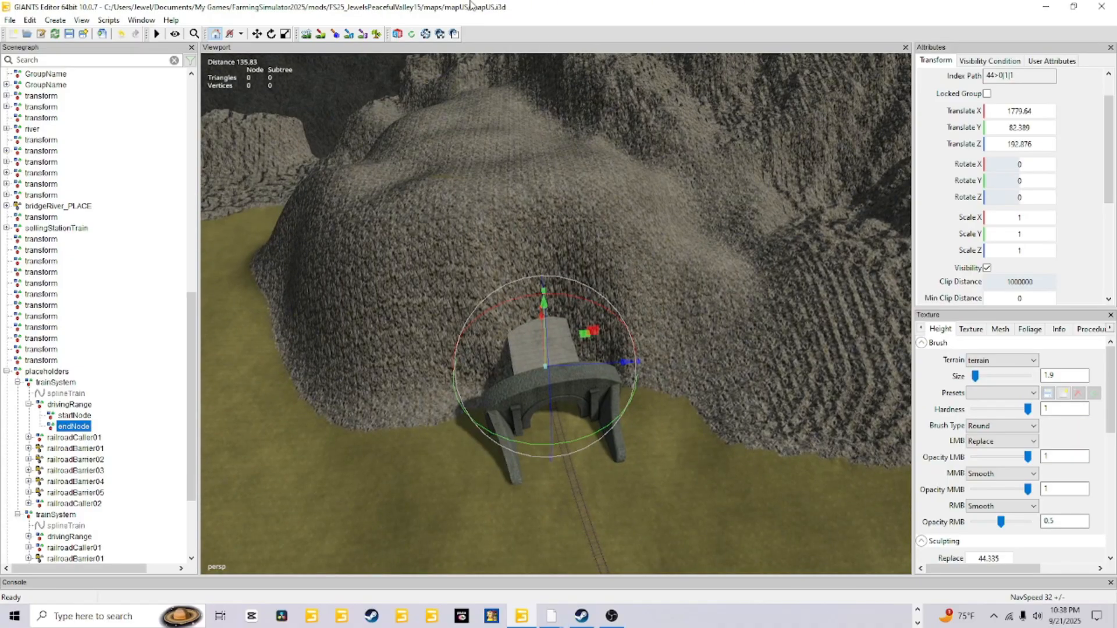
pyautogui.keyDown('alt'); pyautogui.moveTo(576, 212); pyautogui.dragTo(364, 473, button='right'); pyautogui.keyUp('alt')
pyautogui.keyDown('alt'); pyautogui.moveTo(633, 303); pyautogui.dragTo(657, 315); pyautogui.keyUp('alt')
pyautogui.keyDown('alt'); pyautogui.moveTo(571, 413); pyautogui.dragTo(729, 225, button='right'); pyautogui.keyUp('alt')
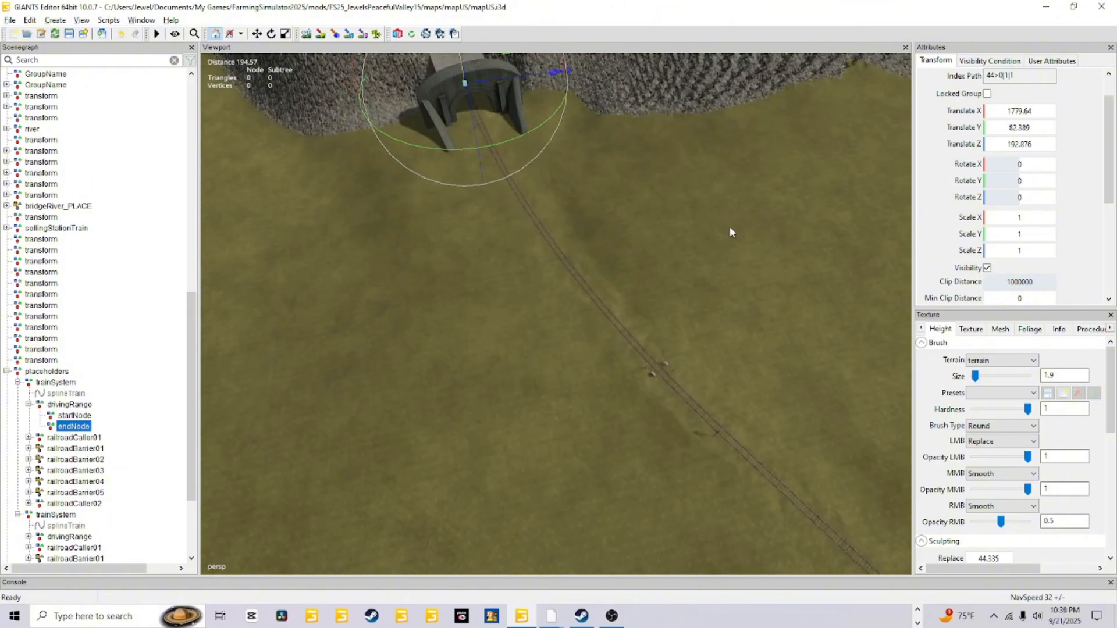
pyautogui.keyDown('alt'); pyautogui.moveTo(578, 374); pyautogui.dragTo(655, 303, button='right'); pyautogui.keyUp('alt')
pyautogui.keyDown('alt'); pyautogui.moveTo(655, 302); pyautogui.dragTo(626, 240); pyautogui.keyUp('alt')
pyautogui.keyDown('alt'); pyautogui.moveTo(527, 372); pyautogui.dragTo(602, 305, button='right'); pyautogui.keyUp('alt')
pyautogui.keyDown('alt'); pyautogui.moveTo(602, 314); pyautogui.dragTo(580, 311); pyautogui.keyUp('alt')
pyautogui.keyDown('alt'); pyautogui.moveTo(580, 316); pyautogui.dragTo(512, 416, button='right'); pyautogui.keyUp('alt')
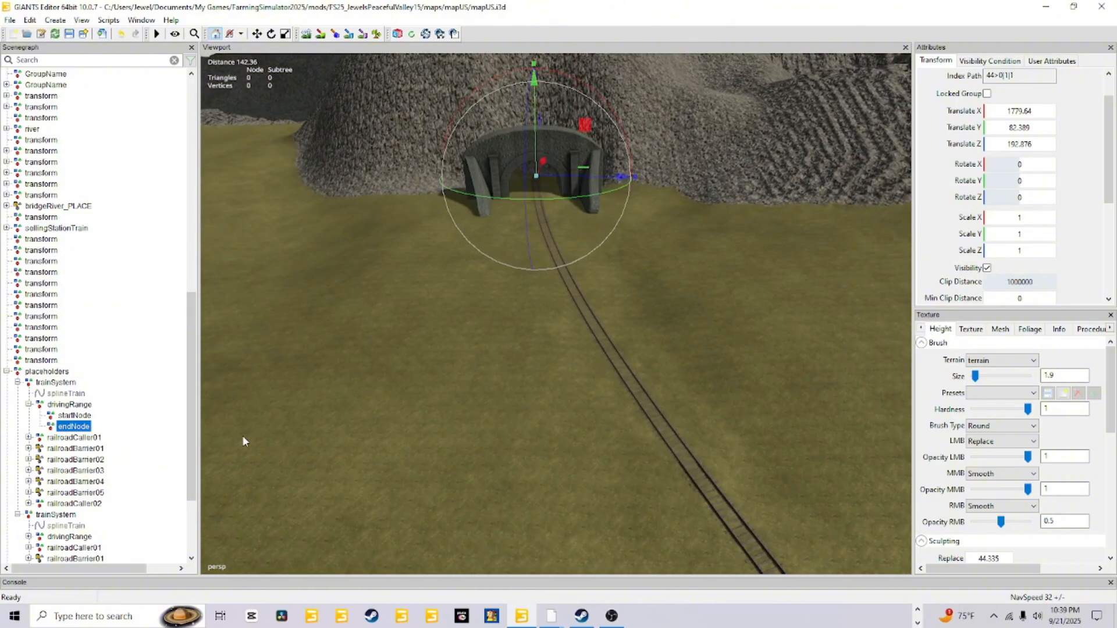
# Select railroadCaller01 in the first trainSystem and expand it to show its child nodes
pyautogui.click(66, 439)
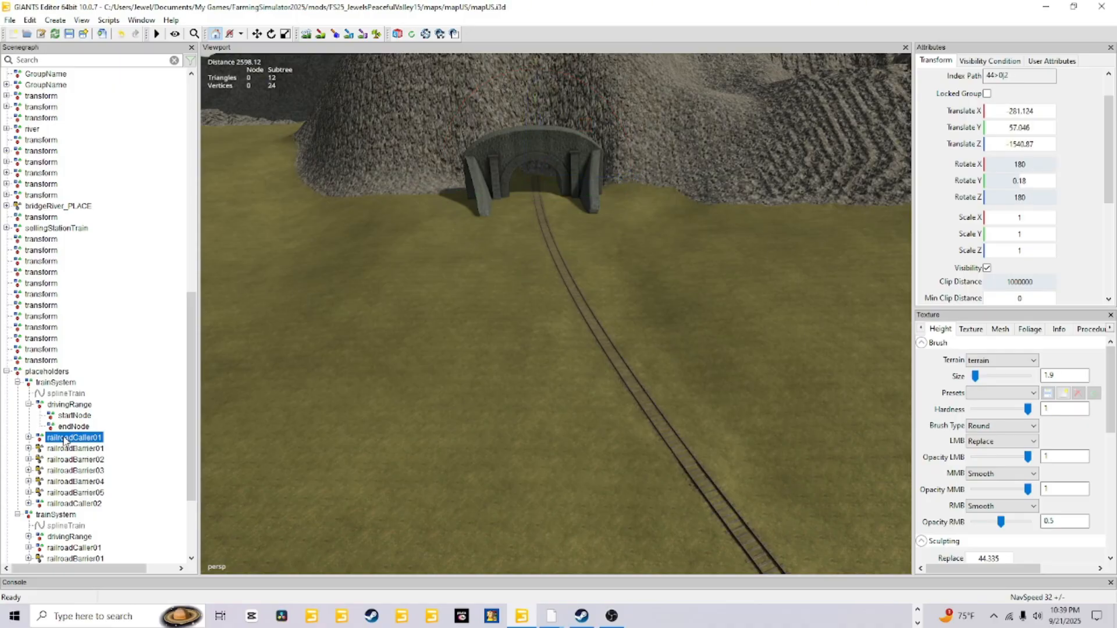
pyautogui.click(28, 438)
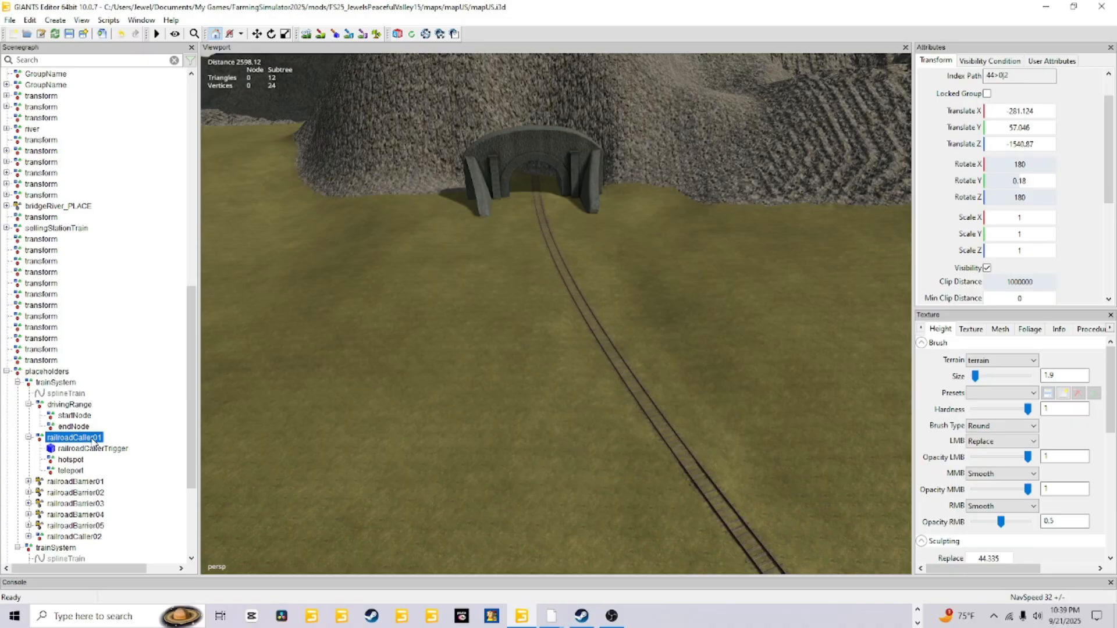
# Find the green-roofed train caller shelter beside the tracks at the grain silos and select it as trainCaller01_PLACE
pyautogui.scroll(-4, 613, 310)
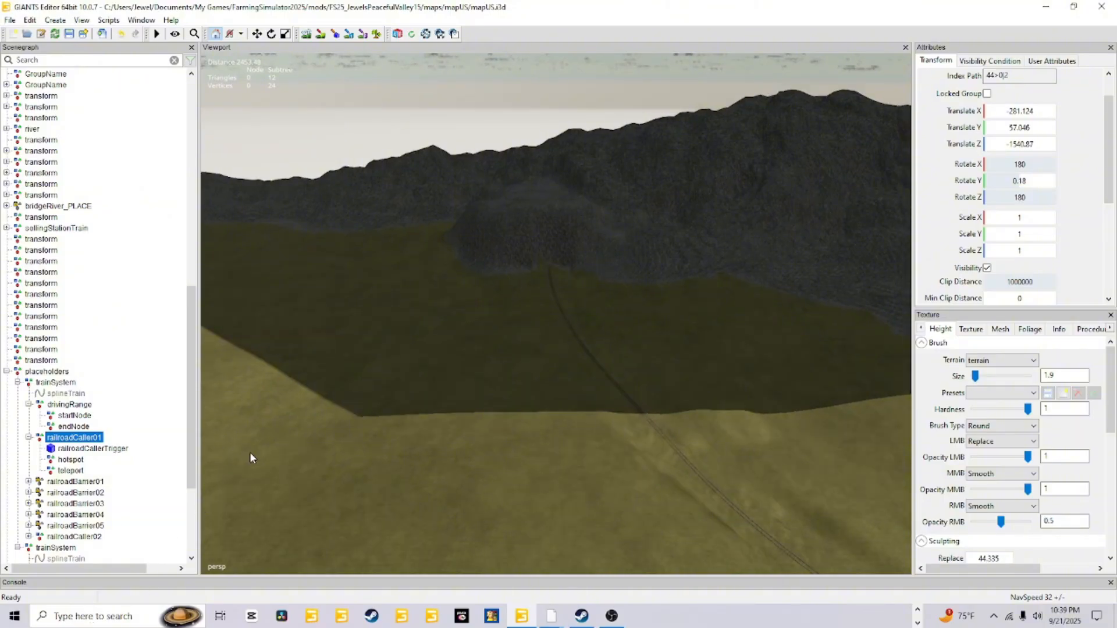
pyautogui.scroll(-4, 635, 179)
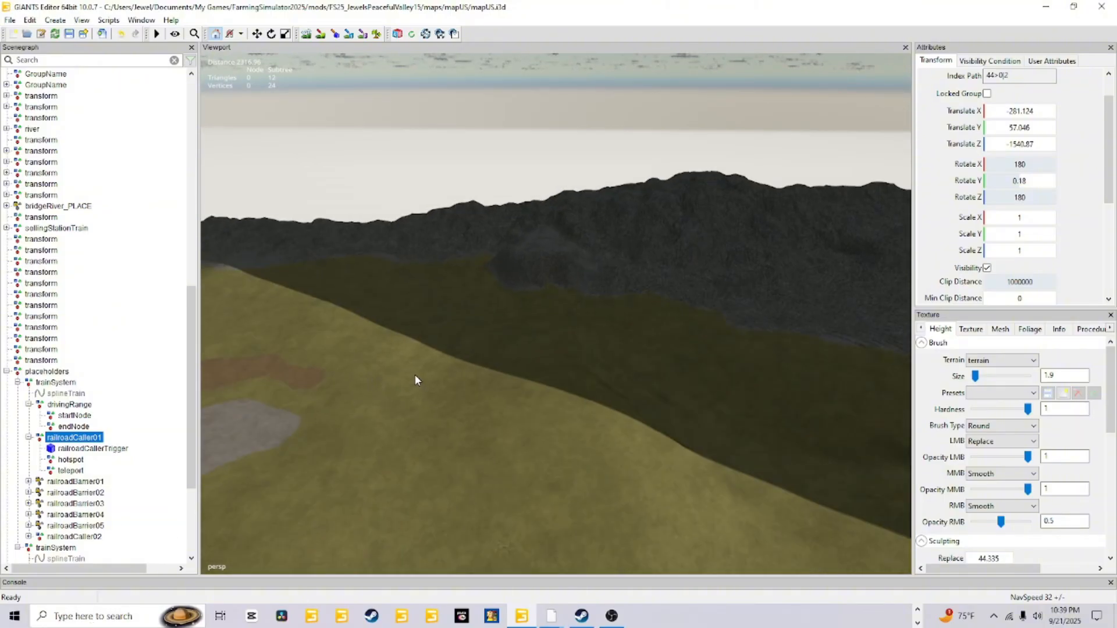
pyautogui.keyDown('alt'); pyautogui.moveTo(414, 375); pyautogui.dragTo(536, 383); pyautogui.keyUp('alt')
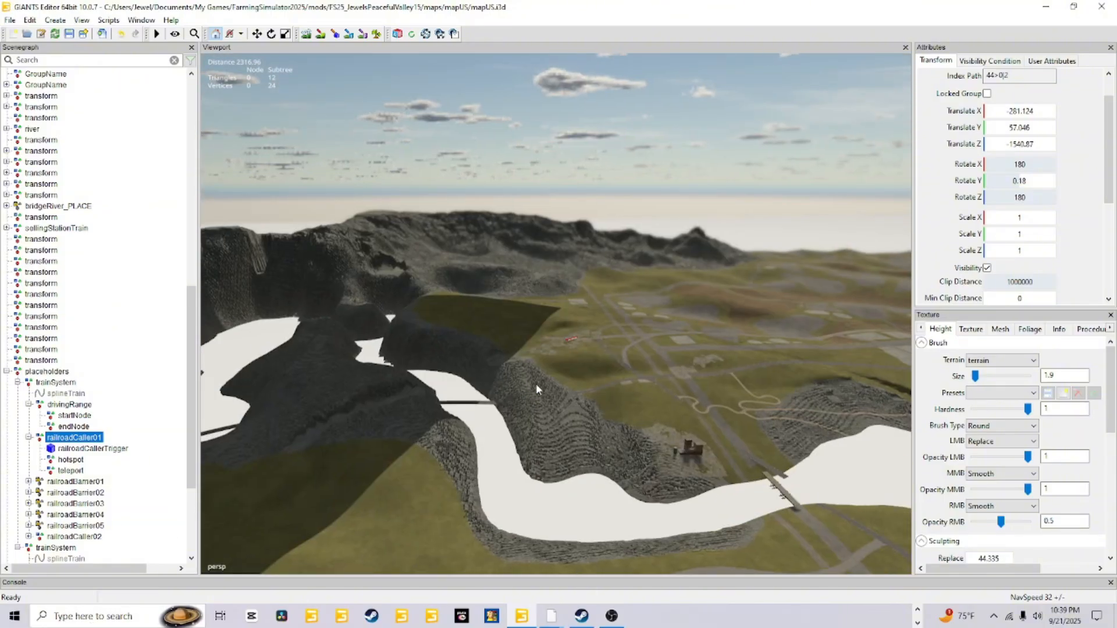
pyautogui.scroll(12, 536, 383)
pyautogui.keyDown('alt'); pyautogui.moveTo(871, 138); pyautogui.dragTo(714, 252); pyautogui.keyUp('alt')
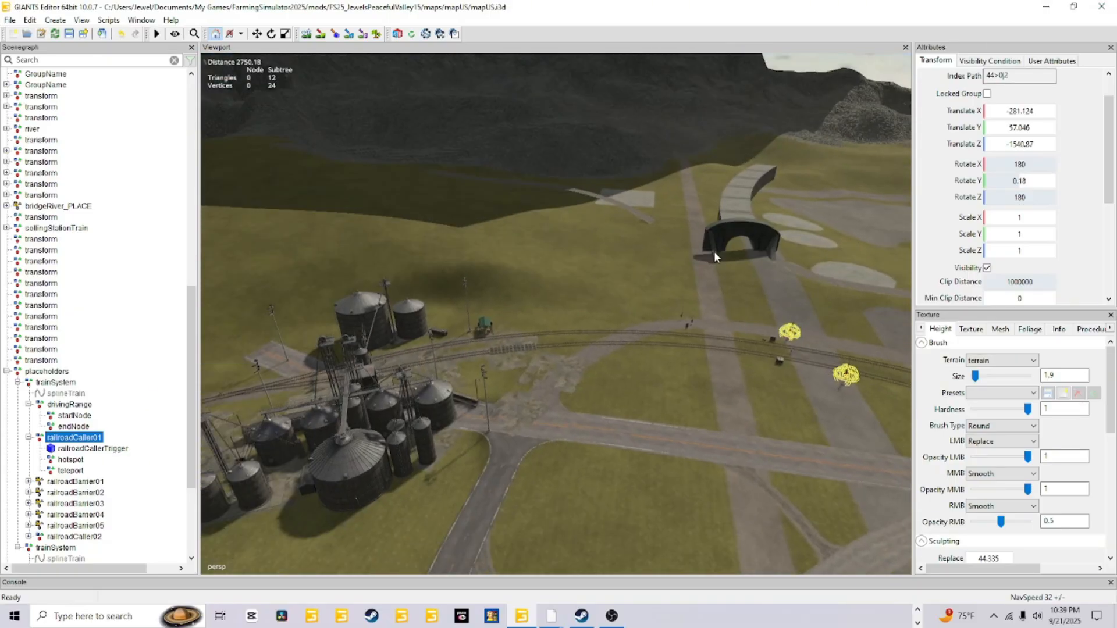
pyautogui.scroll(5, 550, 354)
pyautogui.keyDown('alt'); pyautogui.moveTo(550, 355); pyautogui.dragTo(487, 362); pyautogui.keyUp('alt')
pyautogui.scroll(4, 487, 362)
pyautogui.keyDown('alt'); pyautogui.moveTo(578, 267); pyautogui.dragTo(423, 292); pyautogui.keyUp('alt')
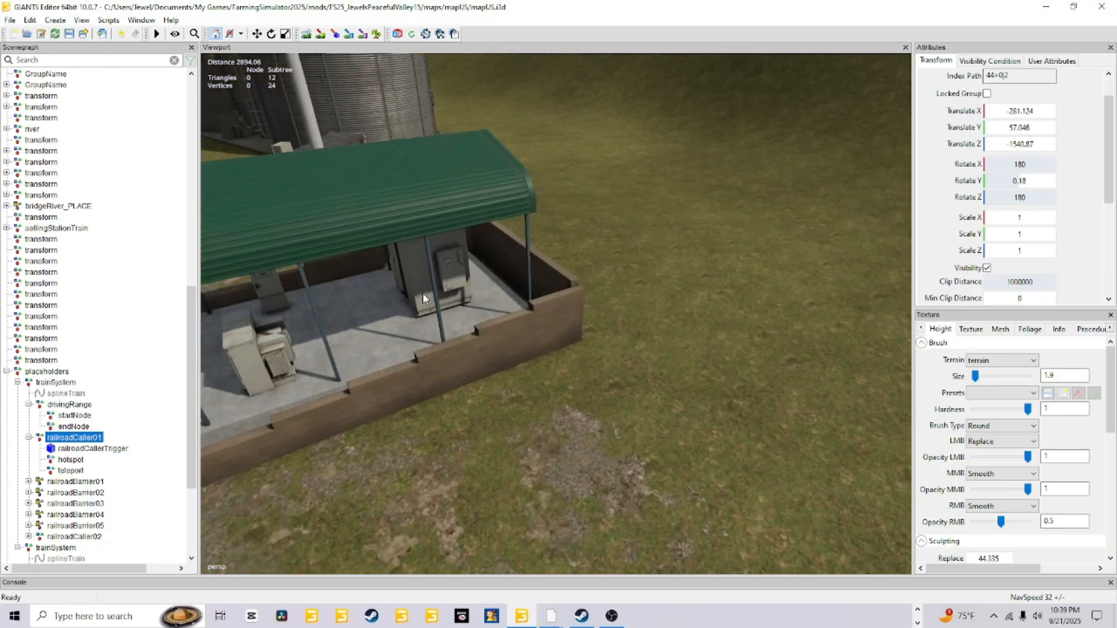
pyautogui.scroll(-5, 423, 292)
pyautogui.click(484, 257)
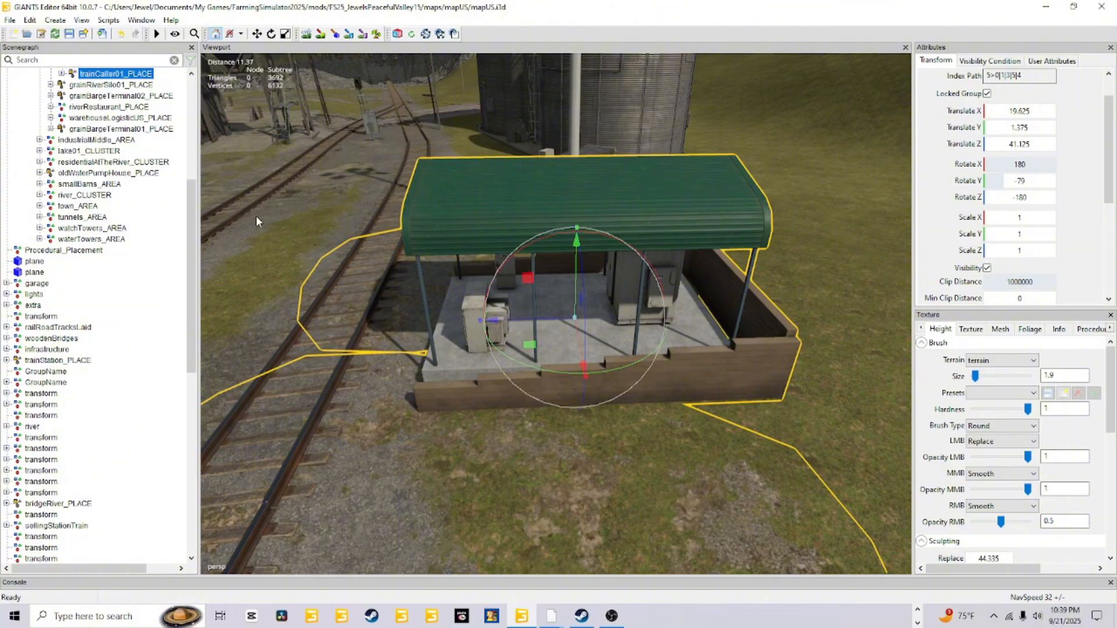
pyautogui.scroll(1, 160, 160)
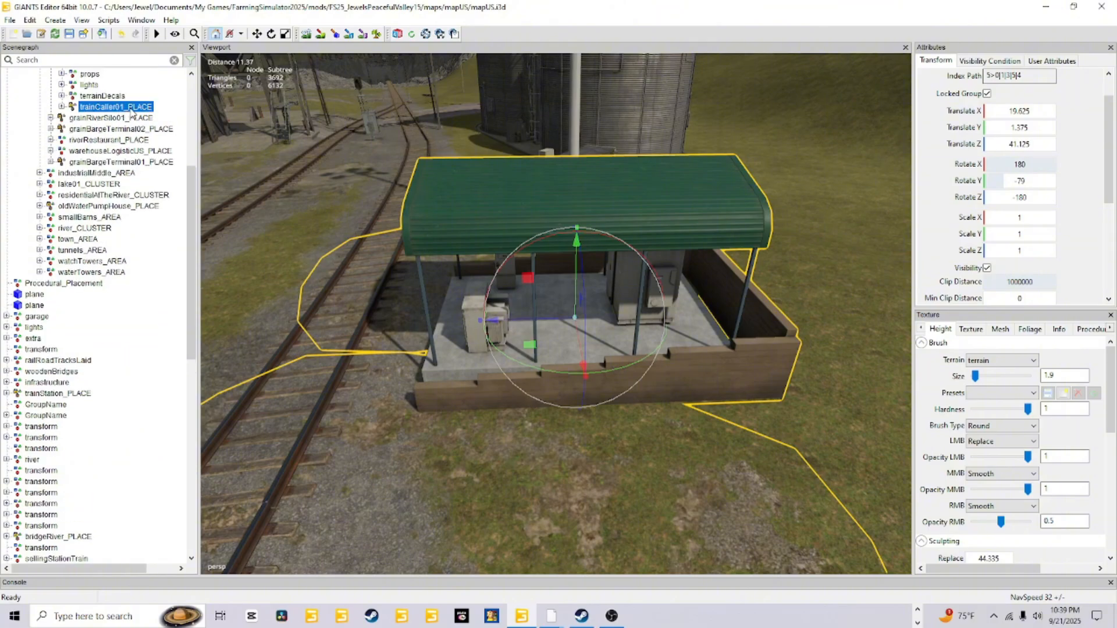
pyautogui.scroll(-1, 573, 318)
# View trainCaller01_PLACE from above to see where it sits relative to the silos and railway tracks
pyautogui.keyDown('alt'); pyautogui.moveTo(573, 317); pyautogui.dragTo(603, 260); pyautogui.keyUp('alt')
pyautogui.scroll(-5, 602, 259)
pyautogui.keyDown('alt'); pyautogui.moveTo(438, 456); pyautogui.dragTo(569, 411); pyautogui.keyUp('alt')
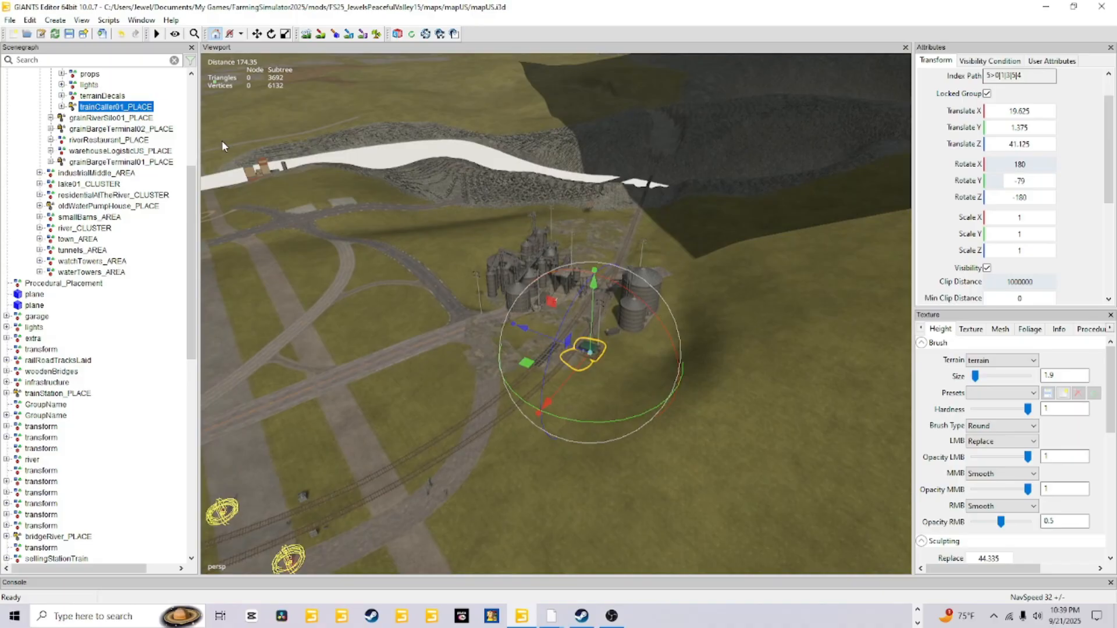
pyautogui.keyDown('alt'); pyautogui.moveTo(586, 492); pyautogui.dragTo(603, 507); pyautogui.keyUp('alt')
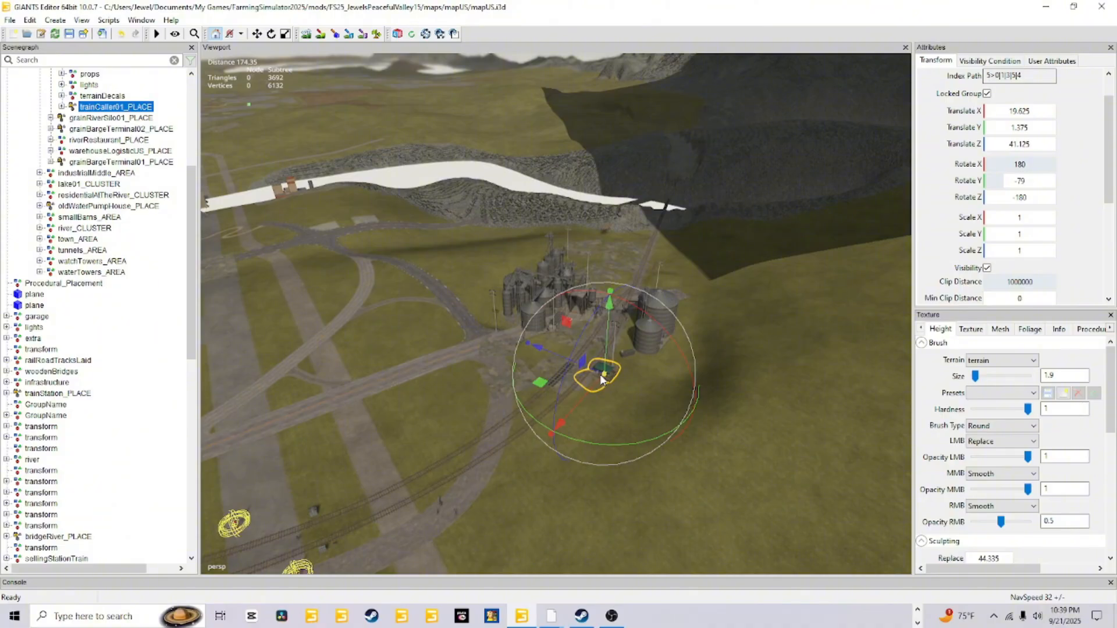
# Cross the map from the grain silos, over the river and farm buildings, toward the riverside grain depot
pyautogui.keyDown('alt'); pyautogui.moveTo(641, 442); pyautogui.dragTo(501, 381); pyautogui.keyUp('alt')
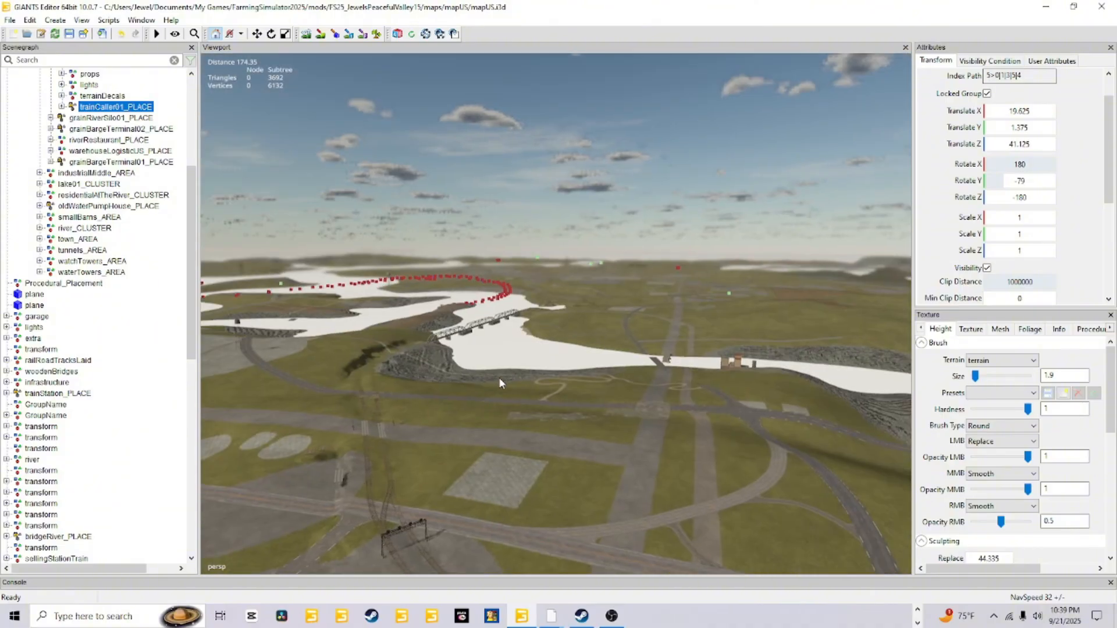
pyautogui.scroll(5, 483, 411)
pyautogui.scroll(15, 481, 411)
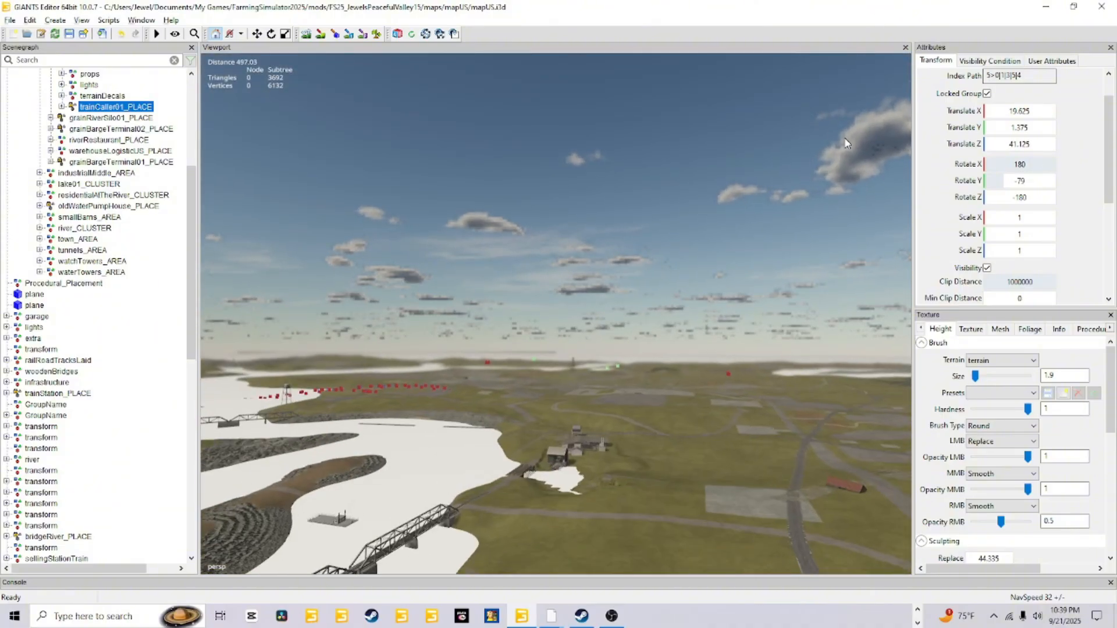
pyautogui.keyDown('alt'); pyautogui.moveTo(840, 217); pyautogui.dragTo(674, 256); pyautogui.keyUp('alt')
pyautogui.keyDown('alt'); pyautogui.moveTo(521, 396); pyautogui.dragTo(611, 276, button='right'); pyautogui.keyUp('alt')
pyautogui.keyDown('alt'); pyautogui.moveTo(611, 276); pyautogui.dragTo(524, 192); pyautogui.keyUp('alt')
pyautogui.keyDown('alt'); pyautogui.moveTo(524, 192); pyautogui.dragTo(945, 17, button='right'); pyautogui.keyUp('alt')
pyautogui.keyDown('alt'); pyautogui.moveTo(629, 401); pyautogui.dragTo(780, 280, button='right'); pyautogui.keyUp('alt')
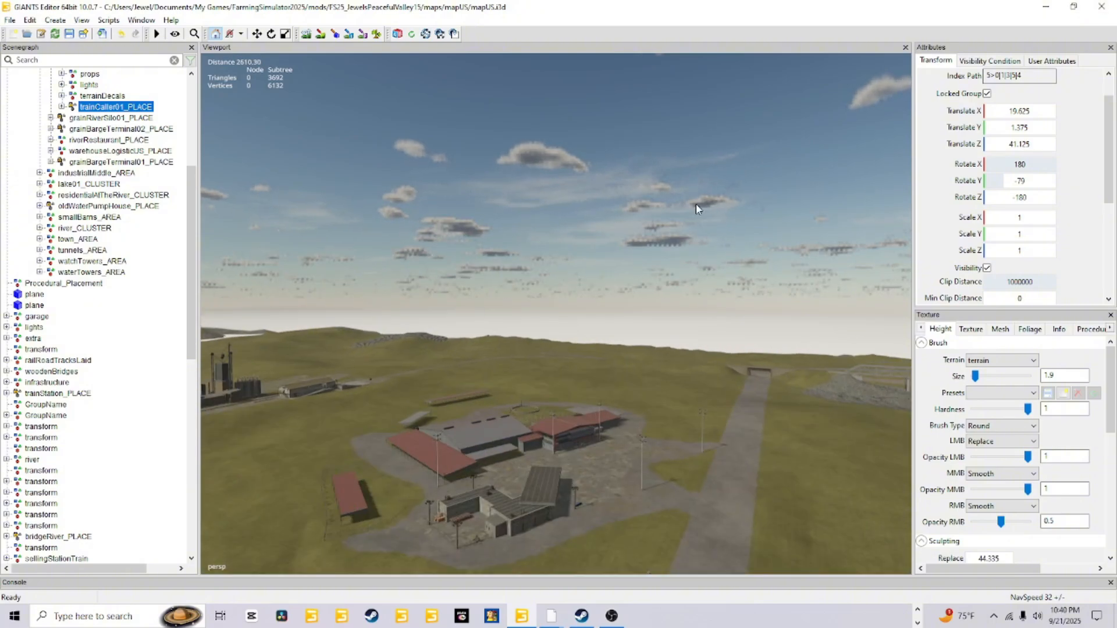
pyautogui.keyDown('alt'); pyautogui.moveTo(780, 280); pyautogui.dragTo(646, 337); pyautogui.keyUp('alt')
pyautogui.keyDown('alt'); pyautogui.moveTo(646, 338); pyautogui.dragTo(727, 181, button='right'); pyautogui.keyUp('alt')
pyautogui.keyDown('alt'); pyautogui.moveTo(645, 381); pyautogui.dragTo(586, 339); pyautogui.keyUp('alt')
pyautogui.keyDown('alt'); pyautogui.moveTo(586, 340); pyautogui.dragTo(569, 273, button='right'); pyautogui.keyUp('alt')
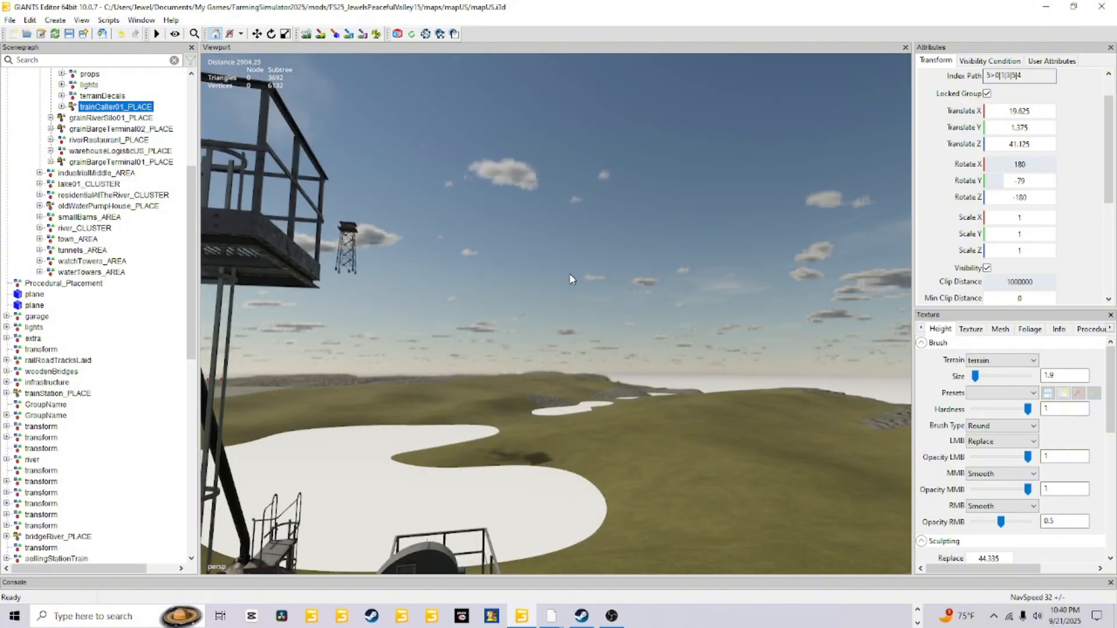
# Find the green-roofed train caller shelter beside the tracks at the River-Bend Springs Depot and examine its electrical cabinets up close
pyautogui.keyDown('alt'); pyautogui.moveTo(569, 274); pyautogui.dragTo(450, 379); pyautogui.keyUp('alt')
pyautogui.keyDown('alt'); pyautogui.moveTo(449, 379); pyautogui.dragTo(525, 285, button='right'); pyautogui.keyUp('alt')
pyautogui.keyDown('alt'); pyautogui.moveTo(526, 285); pyautogui.dragTo(633, 422); pyautogui.keyUp('alt')
pyautogui.rightClick(628, 424)
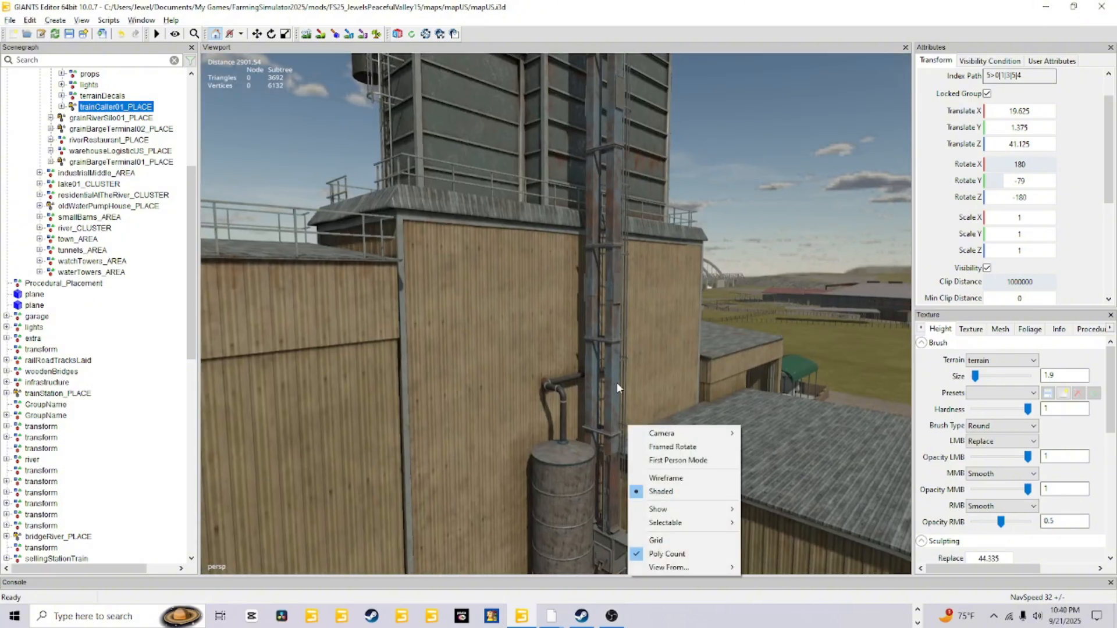
pyautogui.keyDown('alt'); pyautogui.moveTo(616, 383); pyautogui.dragTo(684, 396); pyautogui.keyUp('alt')
pyautogui.keyDown('alt'); pyautogui.moveTo(684, 401); pyautogui.dragTo(735, 337, button='right'); pyautogui.keyUp('alt')
pyautogui.keyDown('alt'); pyautogui.moveTo(735, 337); pyautogui.dragTo(714, 299); pyautogui.keyUp('alt')
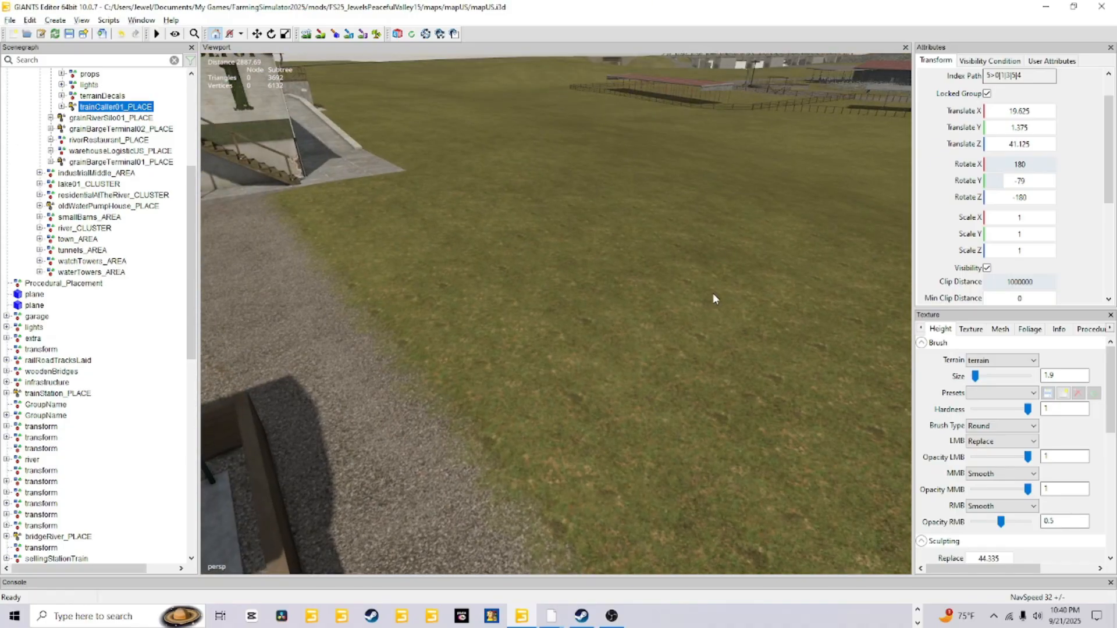
pyautogui.moveTo(714, 299)
pyautogui.keyDown('alt'); pyautogui.mouseDown(button='right')
pyautogui.moveTo(652, 393)
pyautogui.moveTo(701, 315)
pyautogui.mouseUp(button='right'); pyautogui.keyUp('alt')
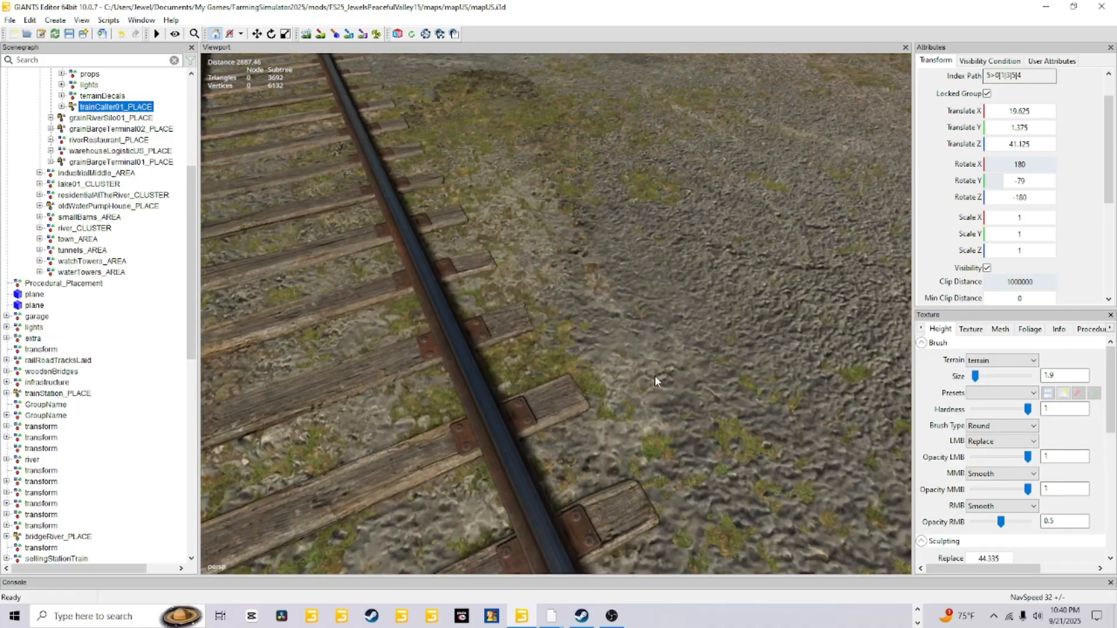
pyautogui.keyDown('alt'); pyautogui.moveTo(656, 376); pyautogui.dragTo(384, 253); pyautogui.keyUp('alt')
pyautogui.keyDown('alt'); pyautogui.moveTo(384, 253); pyautogui.dragTo(406, 242, button='right'); pyautogui.keyUp('alt')
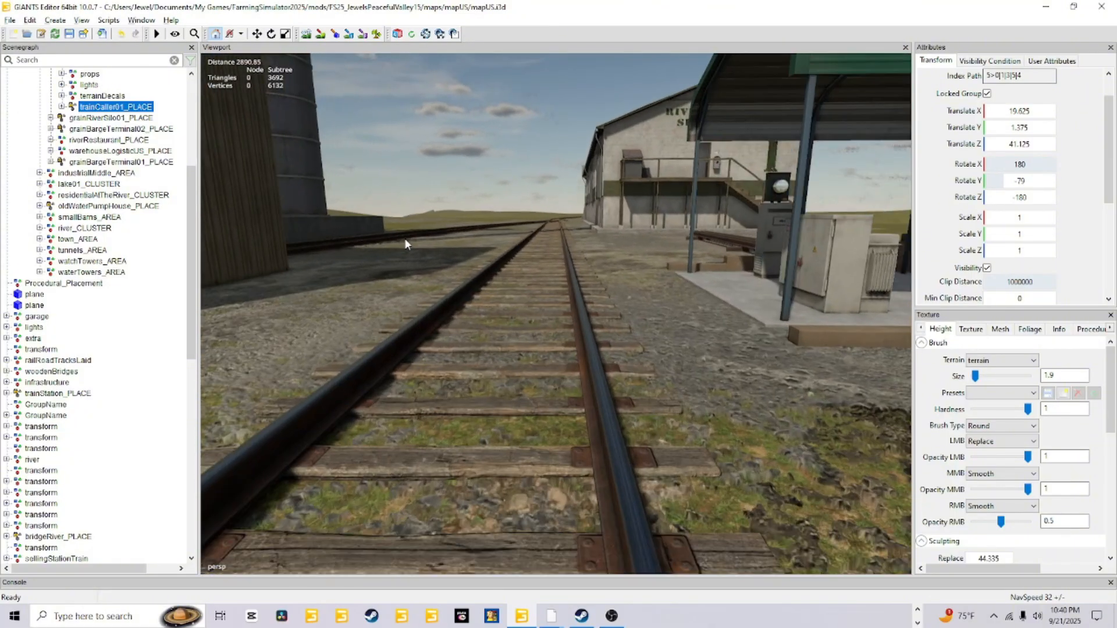
pyautogui.keyDown('alt'); pyautogui.moveTo(406, 242); pyautogui.dragTo(464, 231); pyautogui.keyUp('alt')
pyautogui.keyDown('alt'); pyautogui.moveTo(464, 232); pyautogui.dragTo(477, 227, button='right'); pyautogui.keyUp('alt')
pyautogui.keyDown('alt'); pyautogui.moveTo(478, 224); pyautogui.dragTo(652, 296); pyautogui.keyUp('alt')
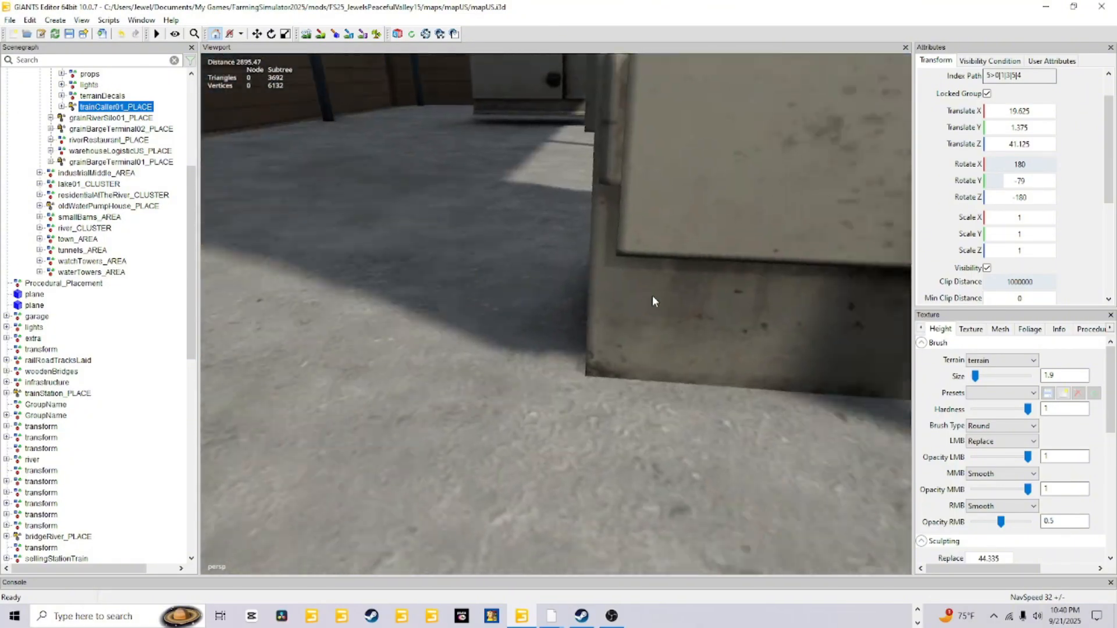
pyautogui.keyDown('alt'); pyautogui.moveTo(653, 297); pyautogui.dragTo(524, 295, button='right'); pyautogui.keyUp('alt')
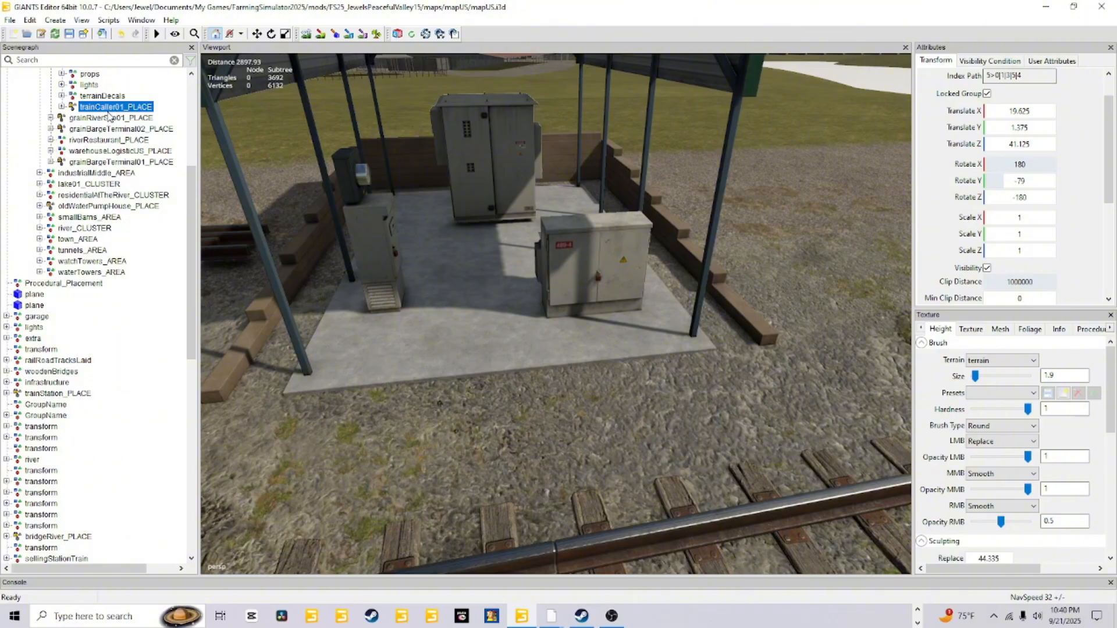
# Go back to the first trainSystem under placeholders in the scenegraph and select railroadCaller01
pyautogui.scroll(-2, 95, 360)
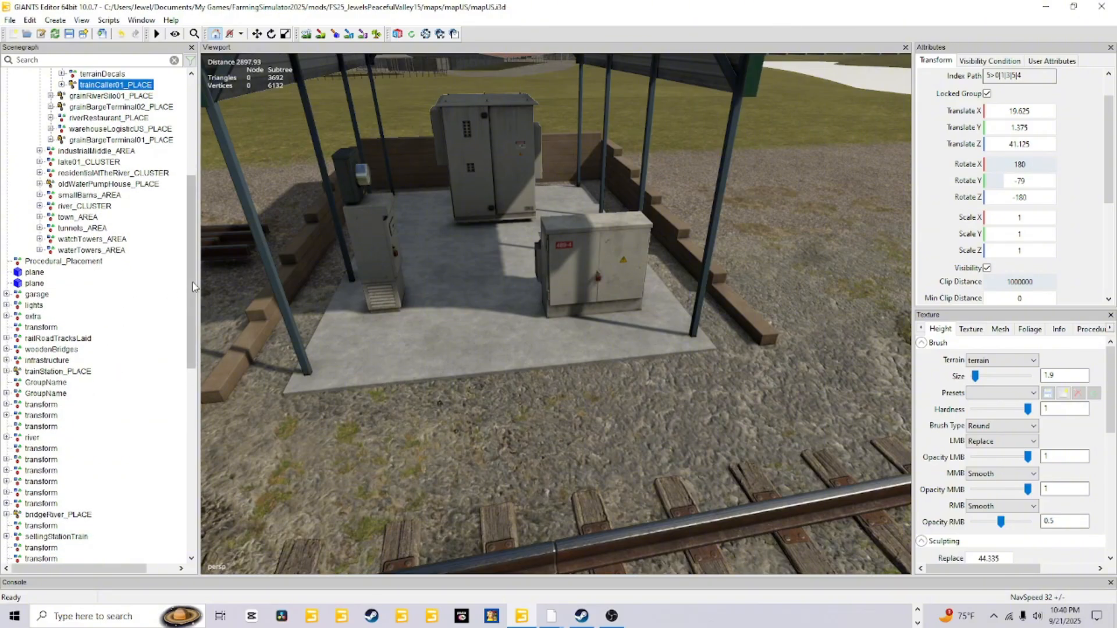
pyautogui.moveTo(192, 295); pyautogui.dragTo(182, 505)
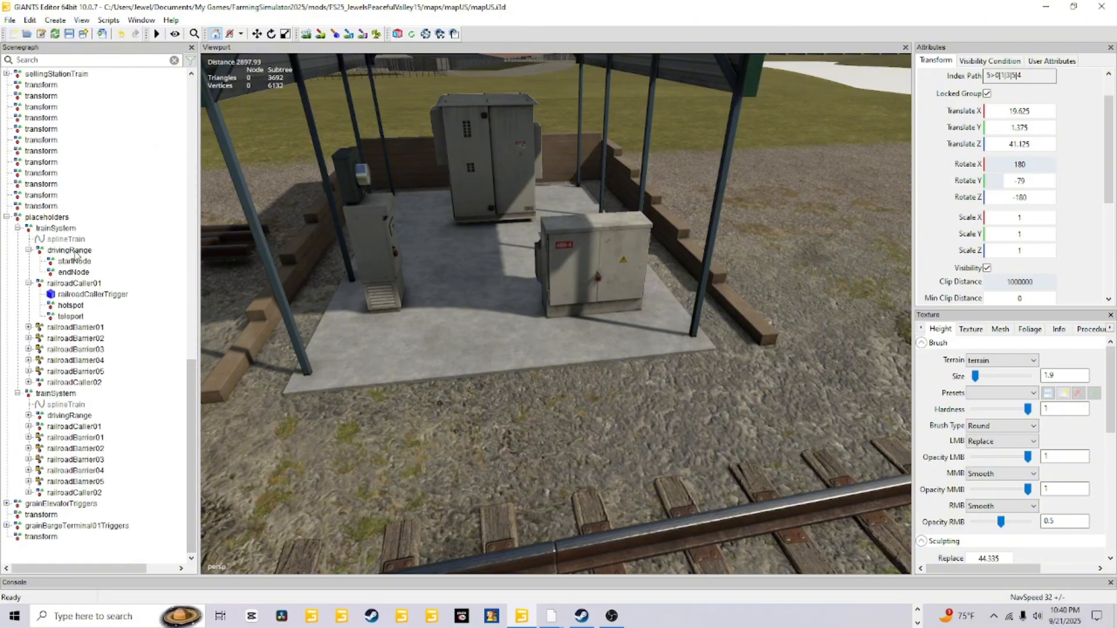
pyautogui.click(60, 284)
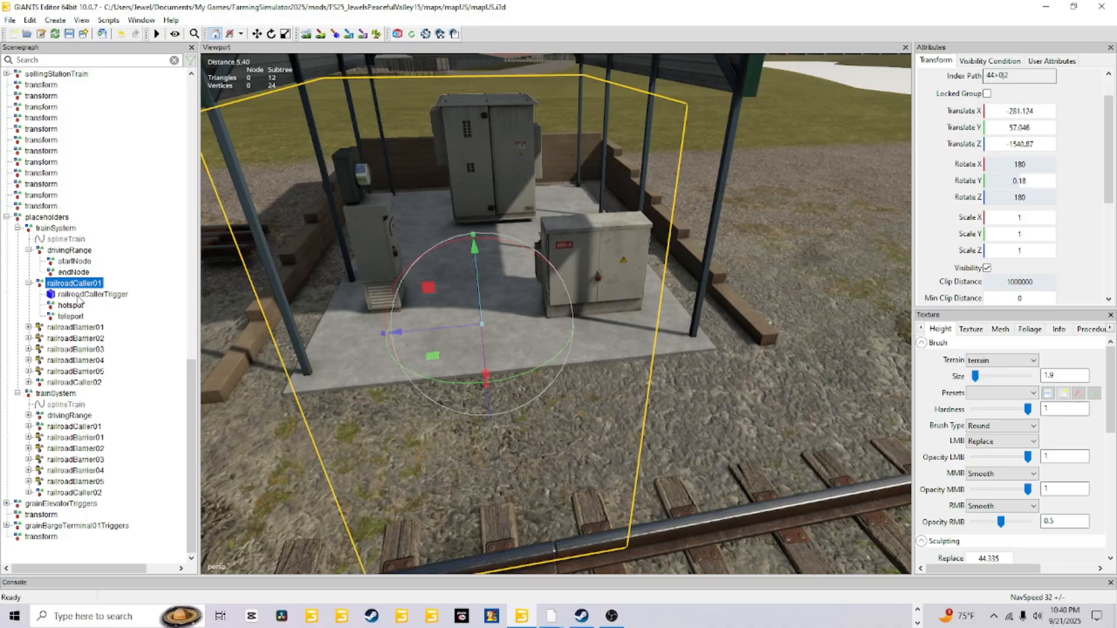
# Examine from several angles how railroadCaller01's trigger box sits over the front of the shelter and beside the railway track
pyautogui.keyDown('alt'); pyautogui.moveTo(402, 402); pyautogui.dragTo(341, 351); pyautogui.keyUp('alt')
pyautogui.scroll(4, 565, 399)
pyautogui.scroll(-5, 337, 355)
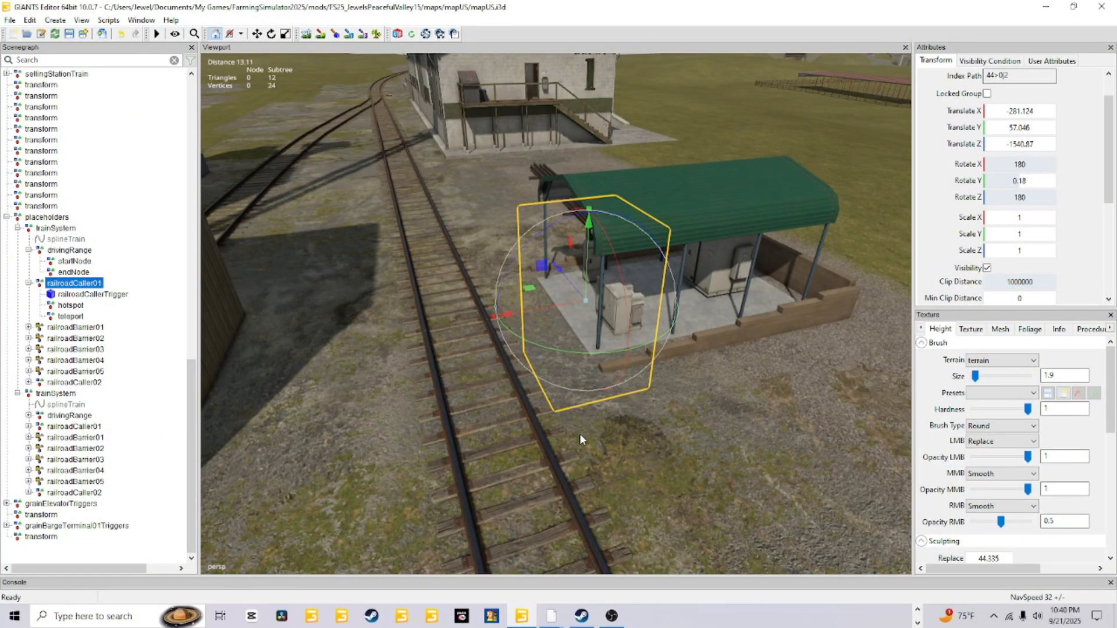
pyautogui.keyDown('alt'); pyautogui.moveTo(579, 434); pyautogui.dragTo(477, 450); pyautogui.keyUp('alt')
pyautogui.scroll(-2, 573, 357)
pyautogui.keyDown('alt'); pyautogui.moveTo(578, 355); pyautogui.dragTo(599, 362); pyautogui.keyUp('alt')
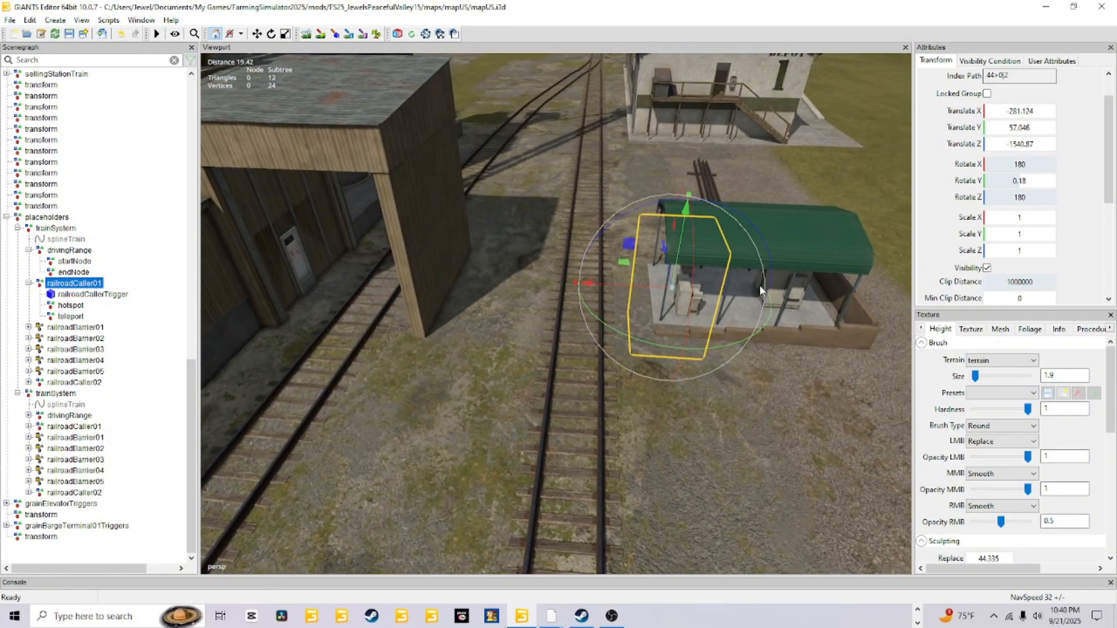
pyautogui.scroll(-2, 588, 312)
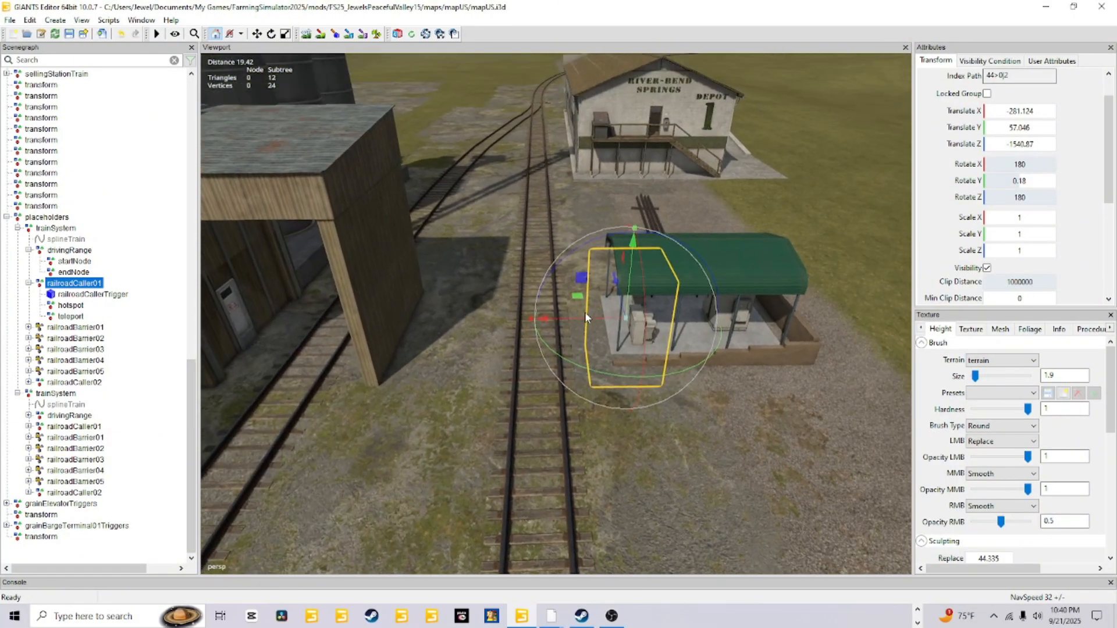
pyautogui.keyDown('alt'); pyautogui.moveTo(585, 312); pyautogui.dragTo(601, 310); pyautogui.keyUp('alt')
pyautogui.scroll(6, 430, 204)
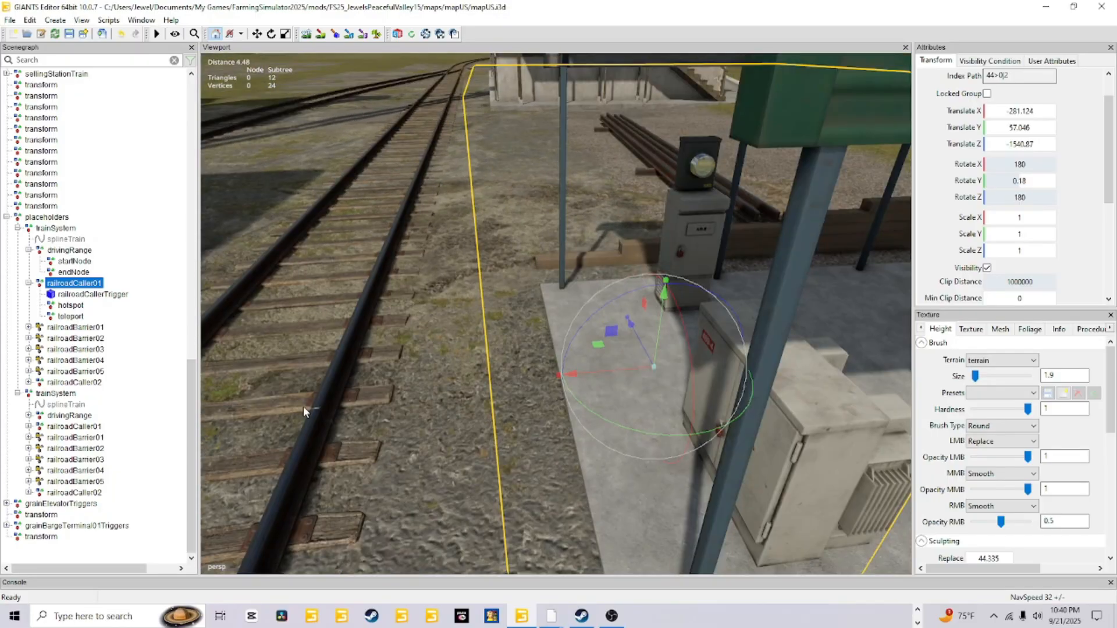
pyautogui.keyDown('alt'); pyautogui.moveTo(302, 406); pyautogui.dragTo(416, 428); pyautogui.keyUp('alt')
pyautogui.scroll(-4, 386, 427)
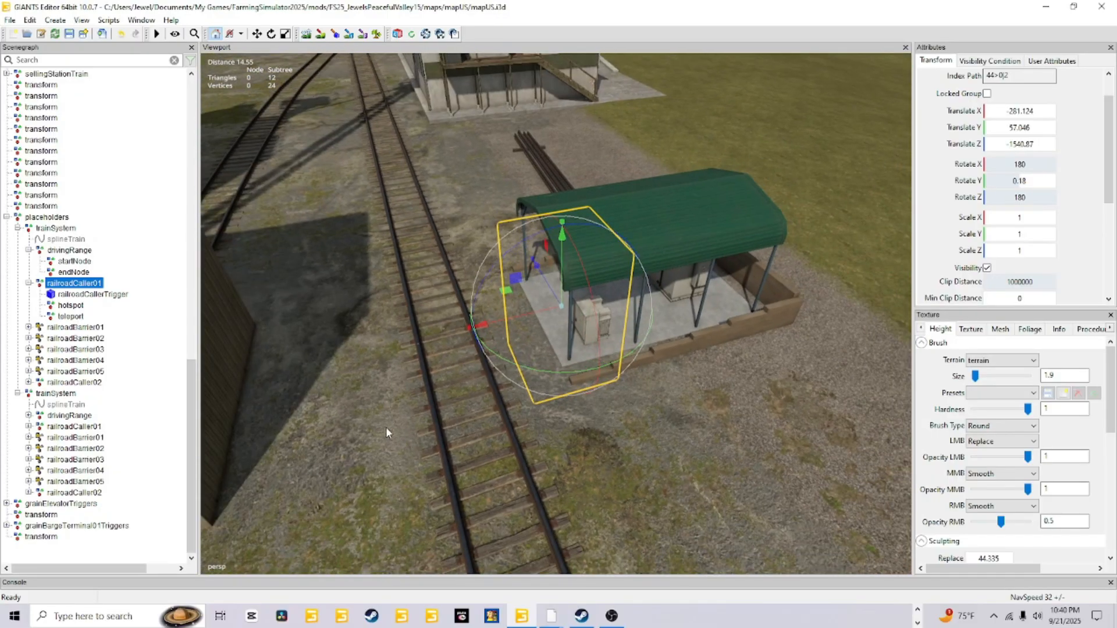
# Check railroadCaller01's railroadCallerTrigger and hotspot child nodes, finishing with the parent railroadCaller01 selected
pyautogui.click(72, 296)
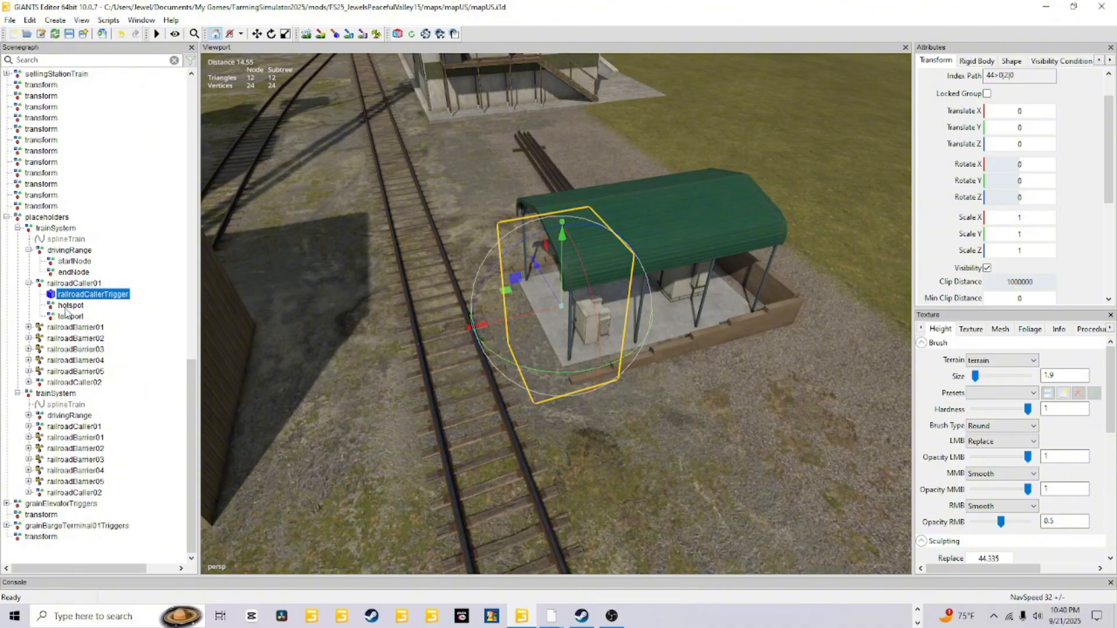
pyautogui.click(66, 308)
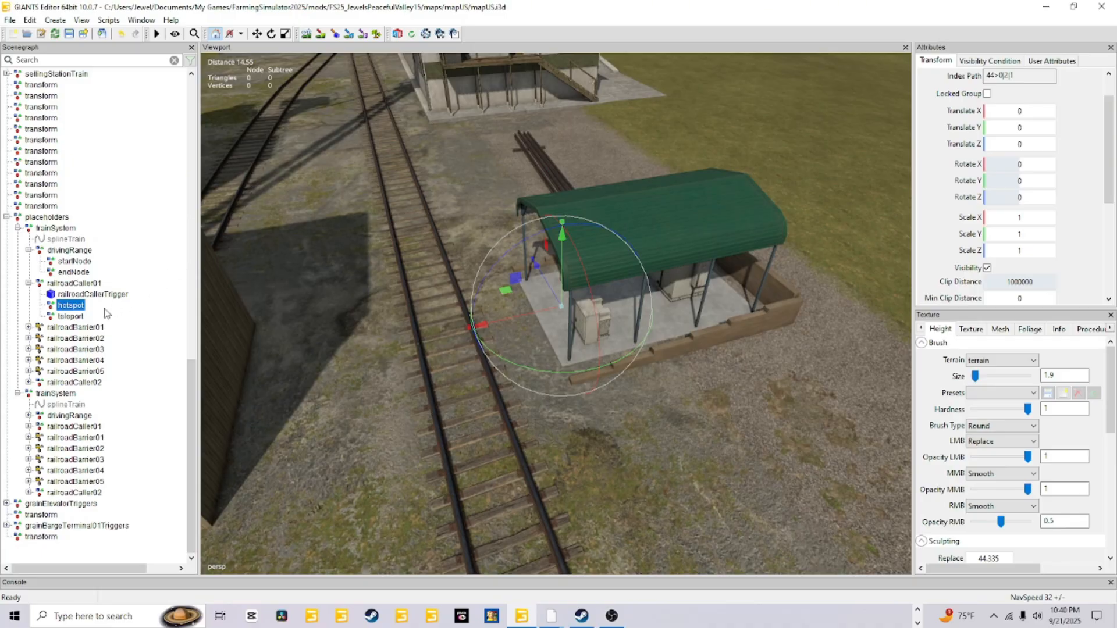
pyautogui.click(63, 309)
pyautogui.click(78, 309)
pyautogui.click(76, 284)
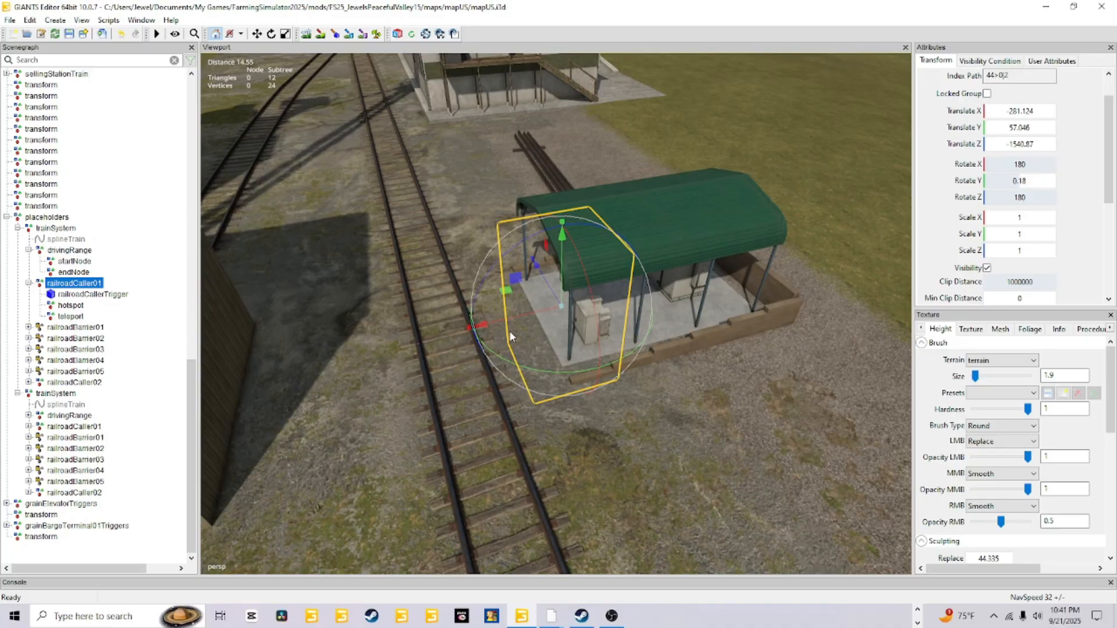
# Select railroadCaller02 in the first trainSystem and cross the map over the river toward its location
pyautogui.click(80, 329)
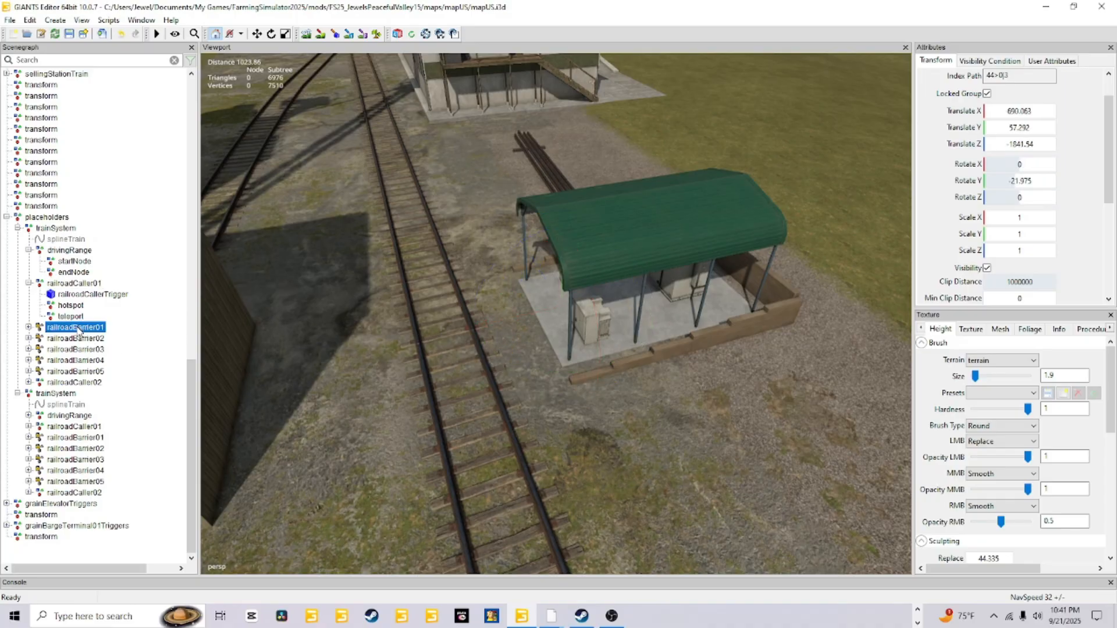
pyautogui.click(73, 384)
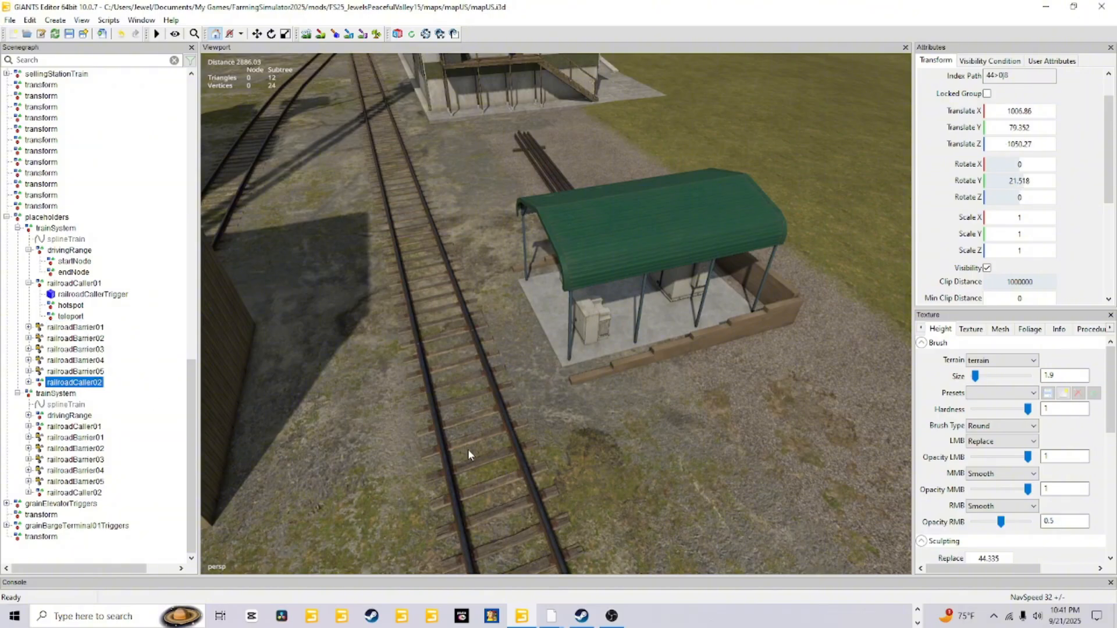
pyautogui.scroll(-6, 467, 454)
pyautogui.keyDown('alt'); pyautogui.moveTo(506, 434); pyautogui.dragTo(741, 389); pyautogui.keyUp('alt')
pyautogui.scroll(3, 822, 92)
pyautogui.scroll(10, 823, 91)
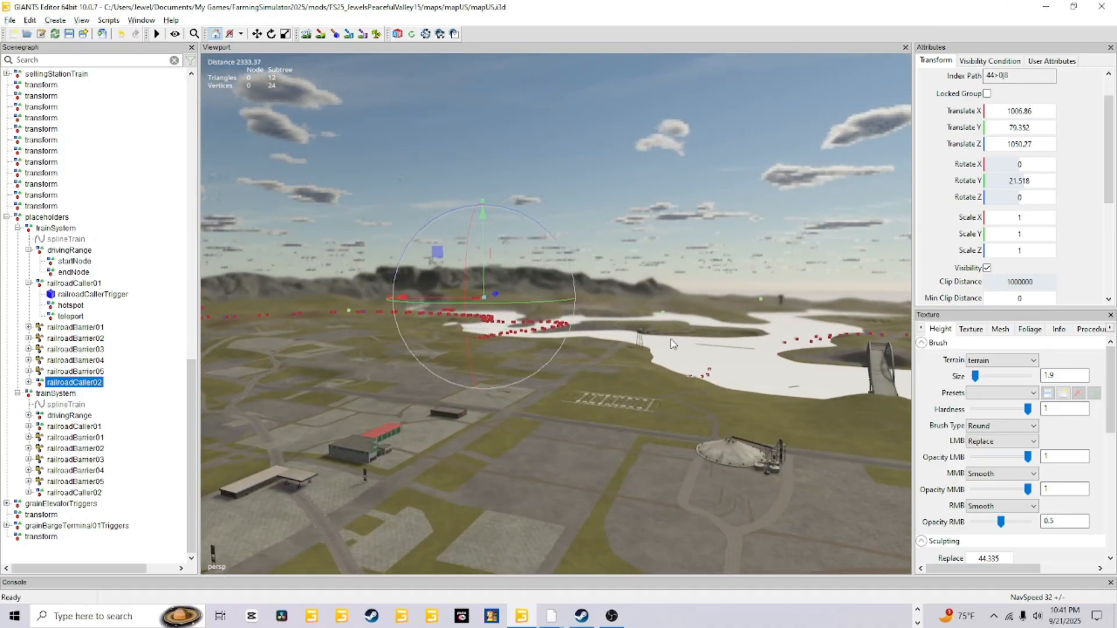
pyautogui.scroll(4, 507, 345)
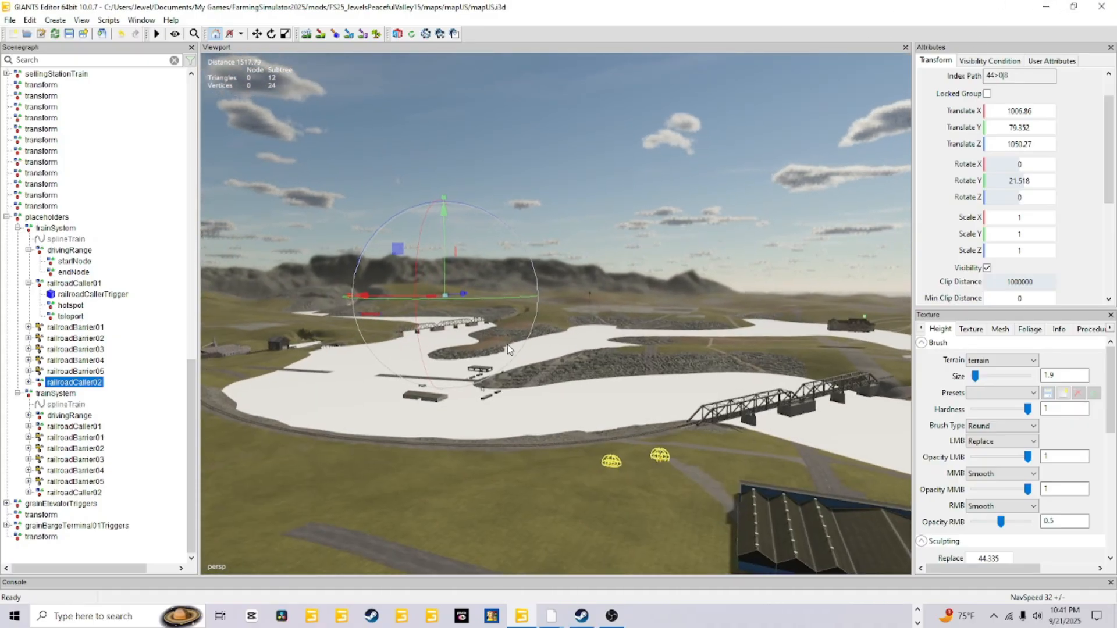
pyautogui.keyDown('alt'); pyautogui.moveTo(508, 344); pyautogui.dragTo(636, 368); pyautogui.keyUp('alt')
pyautogui.scroll(10, 756, 231)
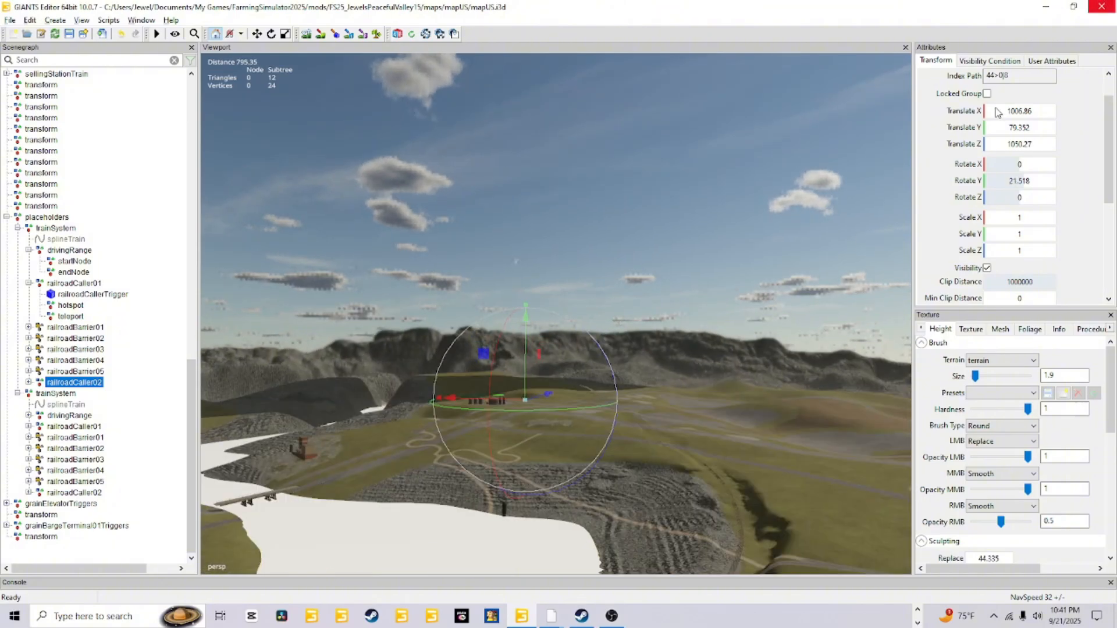
# Close in on railroadCaller02 and examine its position on the concrete floor between the caller shelter's cabinets
pyautogui.keyDown('alt'); pyautogui.moveTo(671, 194); pyautogui.dragTo(679, 249); pyautogui.keyUp('alt')
pyautogui.scroll(3, 624, 266)
pyautogui.scroll(2, 691, 168)
pyautogui.keyDown('alt'); pyautogui.moveTo(691, 173); pyautogui.dragTo(641, 326); pyautogui.keyUp('alt')
pyautogui.scroll(4, 560, 292)
pyautogui.scroll(2, 611, 310)
pyautogui.scroll(2, 636, 326)
pyautogui.scroll(3, 634, 325)
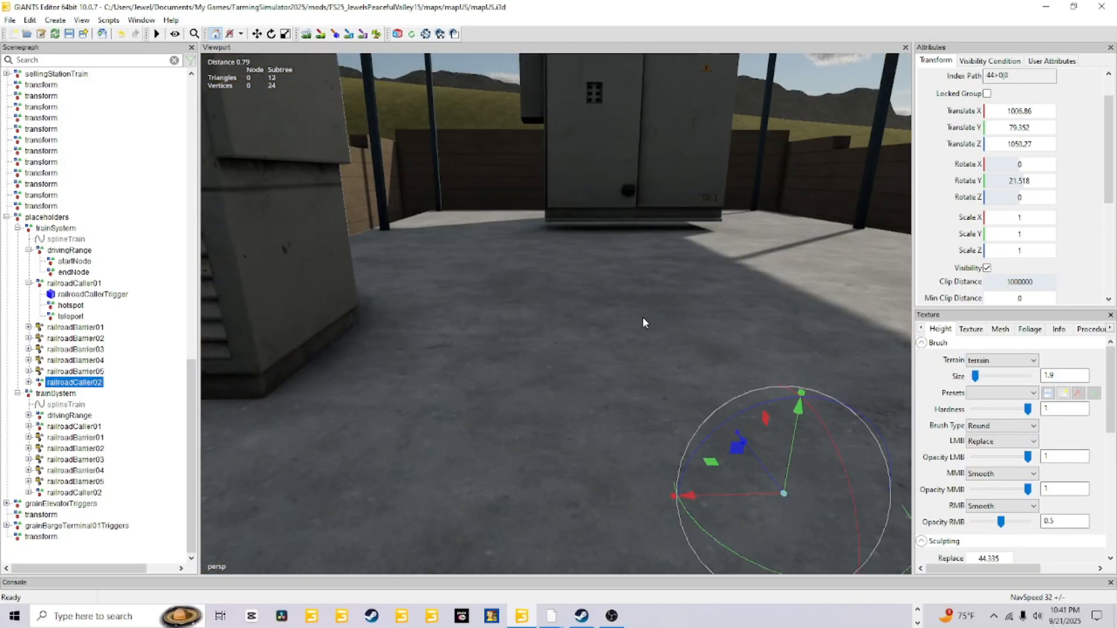
pyautogui.keyDown('alt'); pyautogui.moveTo(568, 267); pyautogui.dragTo(599, 323); pyautogui.keyUp('alt')
pyautogui.scroll(-2, 620, 295)
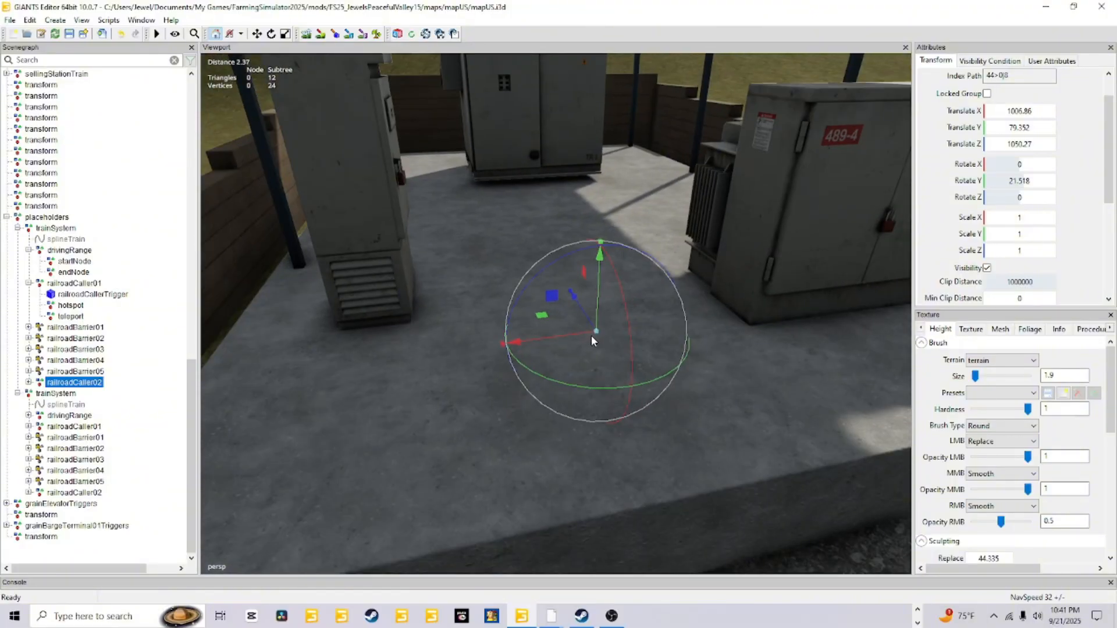
# Examine railroadCaller02's trigger box and shelter from above and along the tracks beside the grain silos
pyautogui.keyDown('alt'); pyautogui.moveTo(501, 185); pyautogui.dragTo(486, 208); pyautogui.keyUp('alt')
pyautogui.scroll(-5, 428, 368)
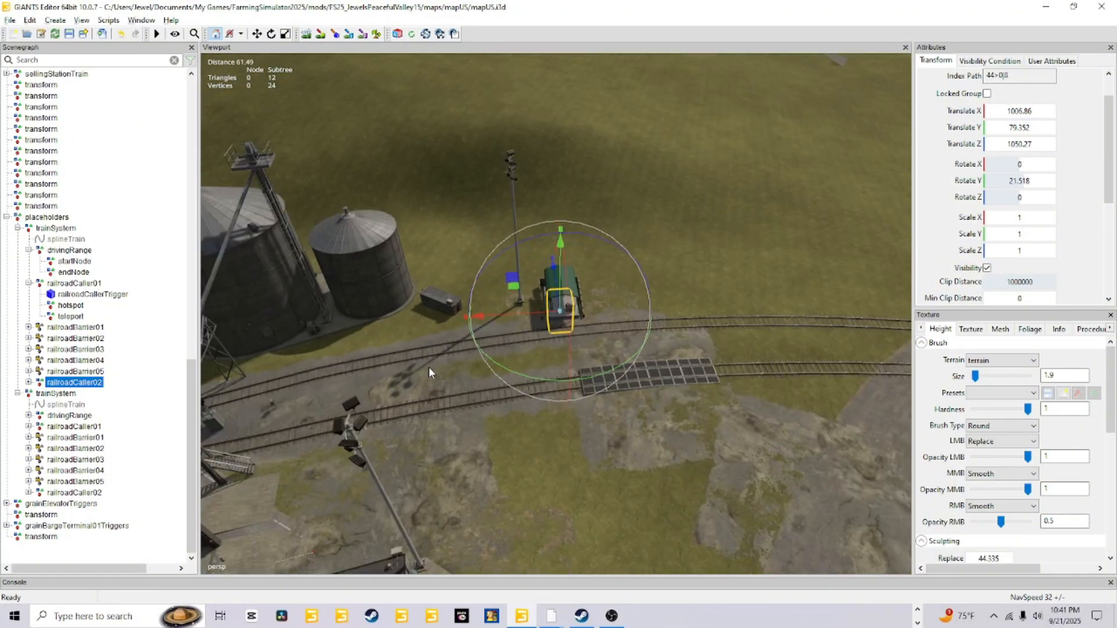
pyautogui.keyDown('alt'); pyautogui.moveTo(512, 327); pyautogui.dragTo(353, 154); pyautogui.keyUp('alt')
pyautogui.scroll(1, 356, 154)
pyautogui.scroll(8, 372, 153)
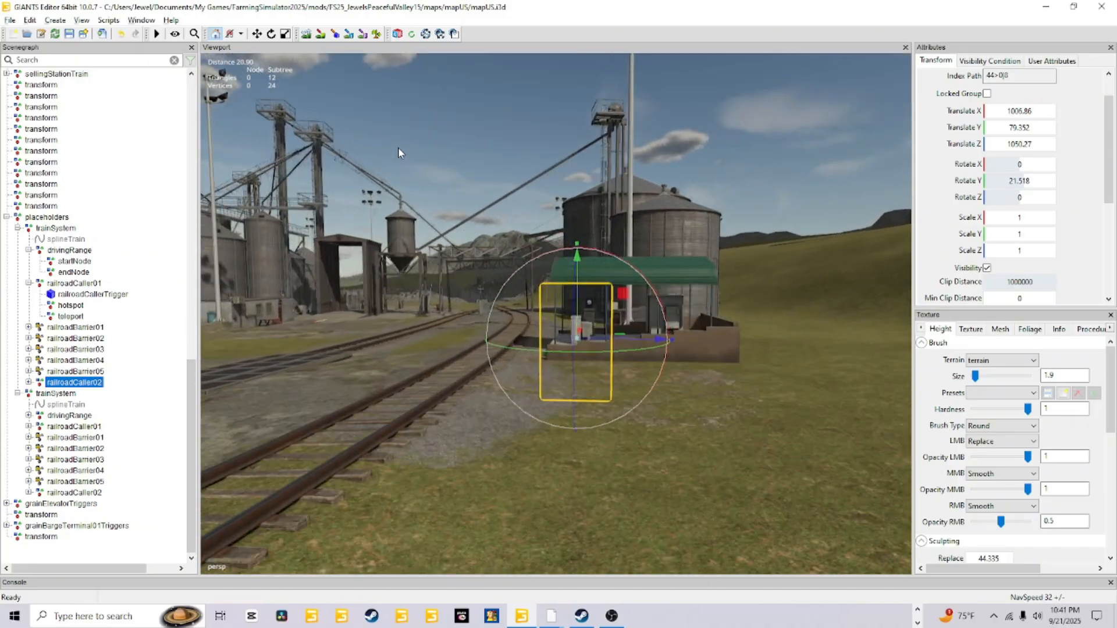
pyautogui.scroll(-4, 454, 233)
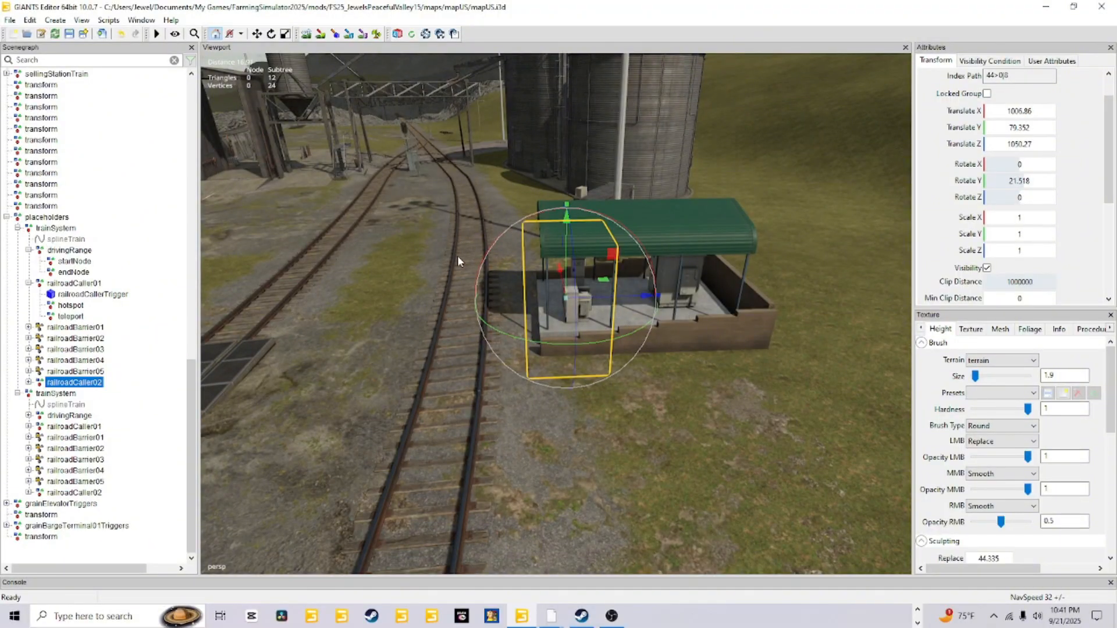
pyautogui.scroll(-6, 620, 333)
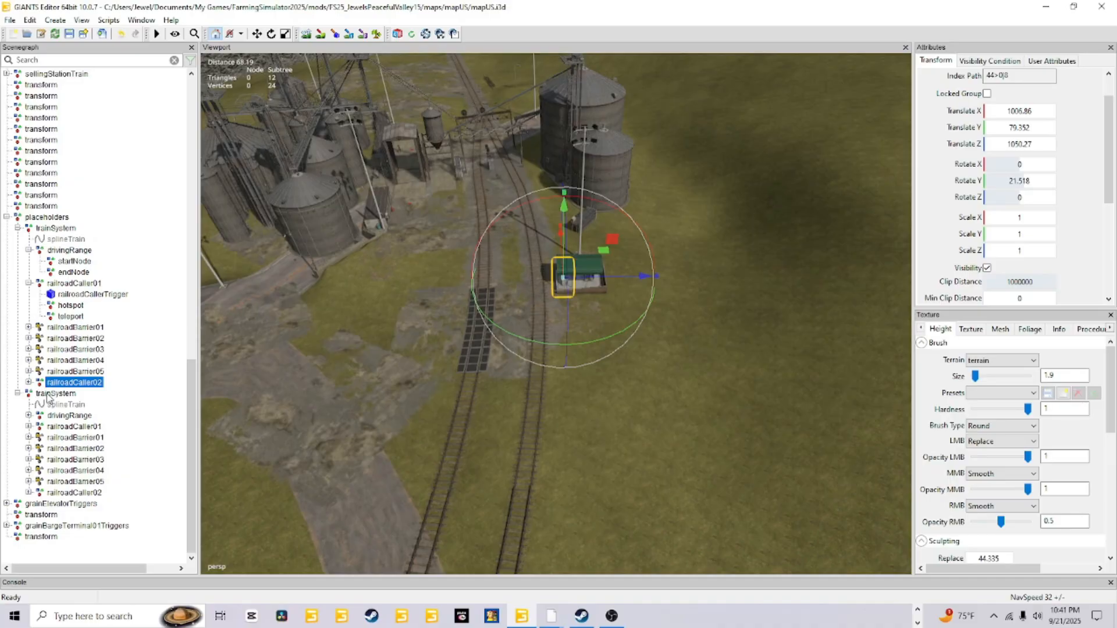
# Select railroadBarrier01 in the first trainSystem and cross the map toward its location
pyautogui.click(75, 328)
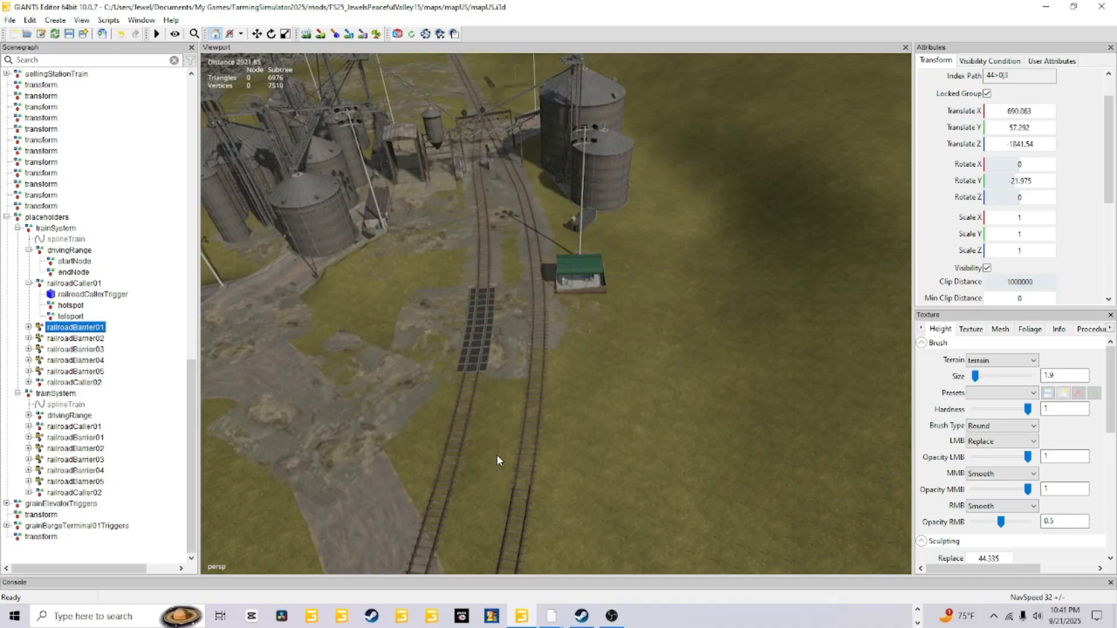
pyautogui.keyDown('alt'); pyautogui.moveTo(669, 385); pyautogui.dragTo(516, 279); pyautogui.keyUp('alt')
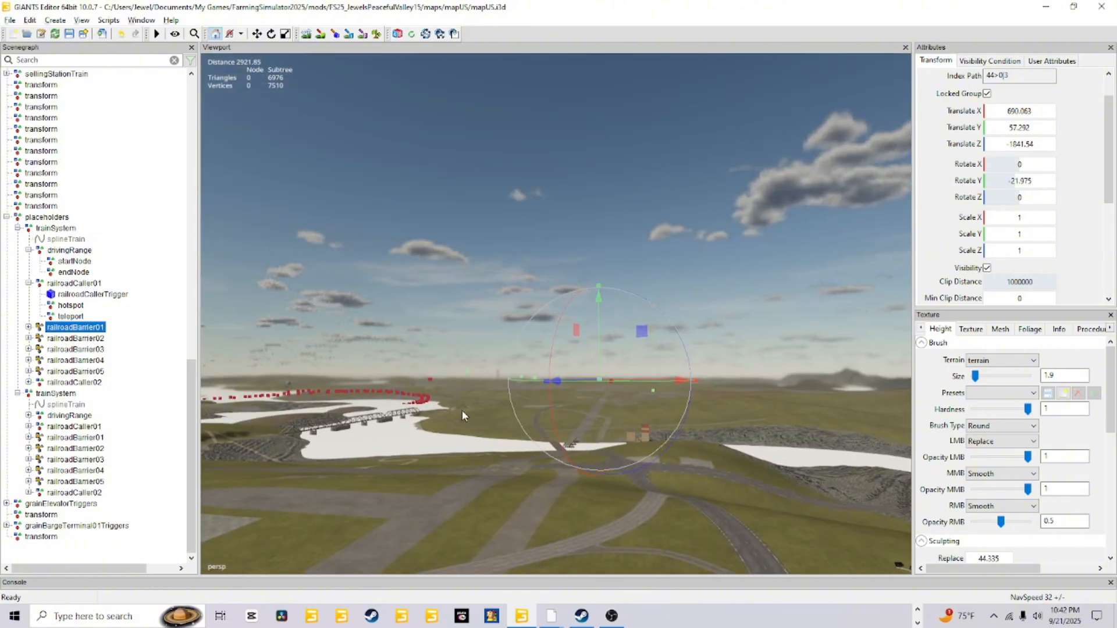
pyautogui.scroll(5, 635, 328)
pyautogui.keyDown('alt'); pyautogui.moveTo(634, 327); pyautogui.dragTo(844, 192, button='right'); pyautogui.keyUp('alt')
pyautogui.keyDown('alt'); pyautogui.moveTo(843, 192); pyautogui.dragTo(899, 220); pyautogui.keyUp('alt')
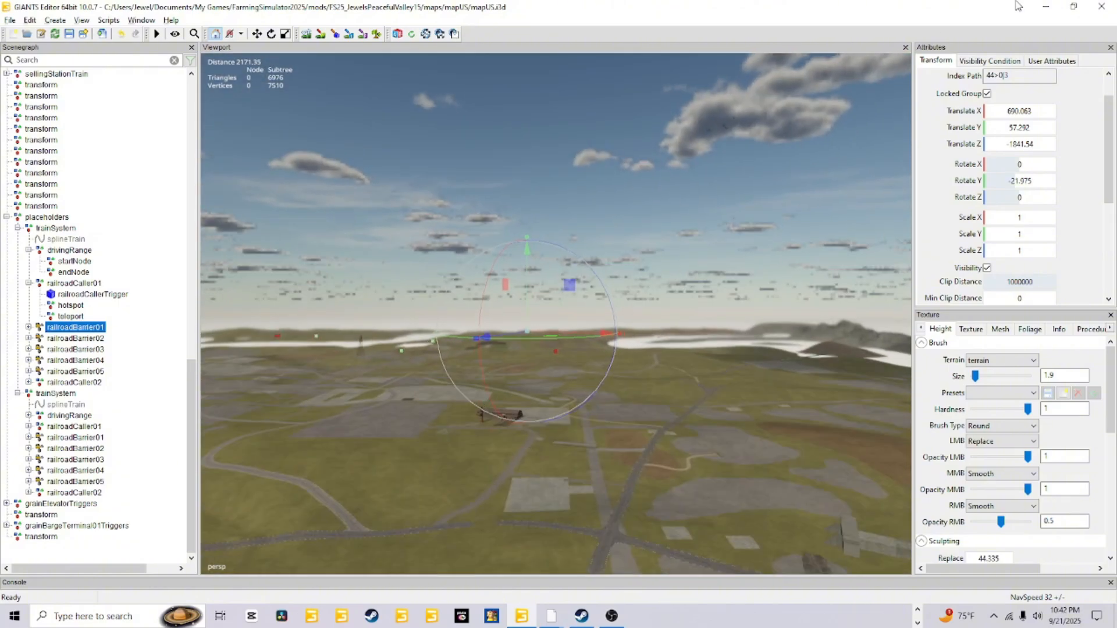
pyautogui.keyDown('alt'); pyautogui.moveTo(899, 220); pyautogui.dragTo(1102, 6, button='right'); pyautogui.keyUp('alt')
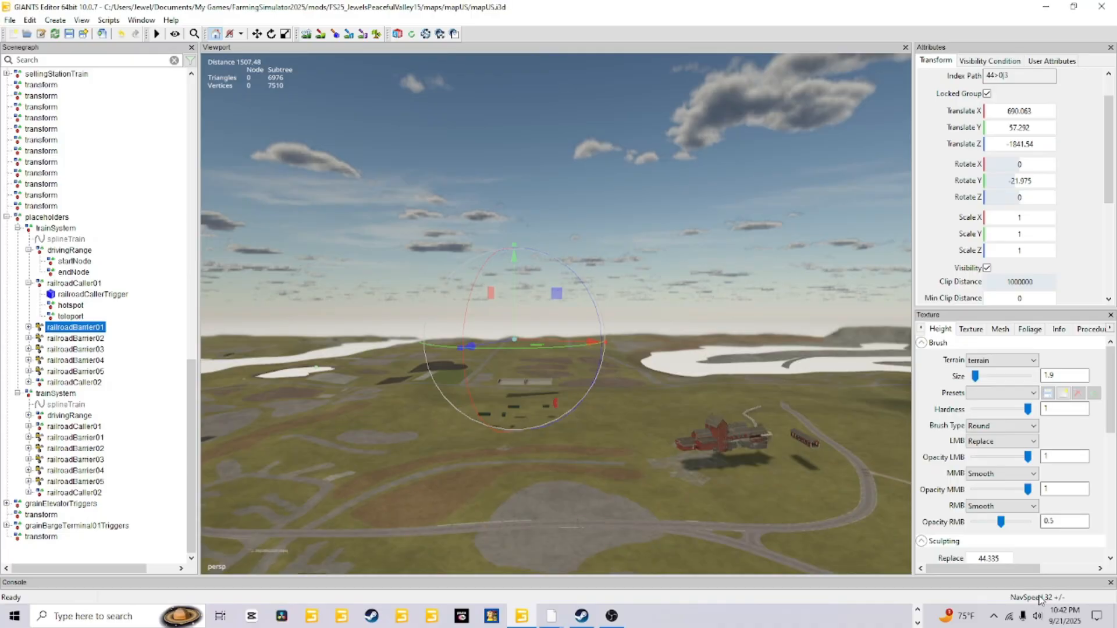
pyautogui.keyDown('alt'); pyautogui.moveTo(722, 486); pyautogui.dragTo(815, 291, button='right'); pyautogui.keyUp('alt')
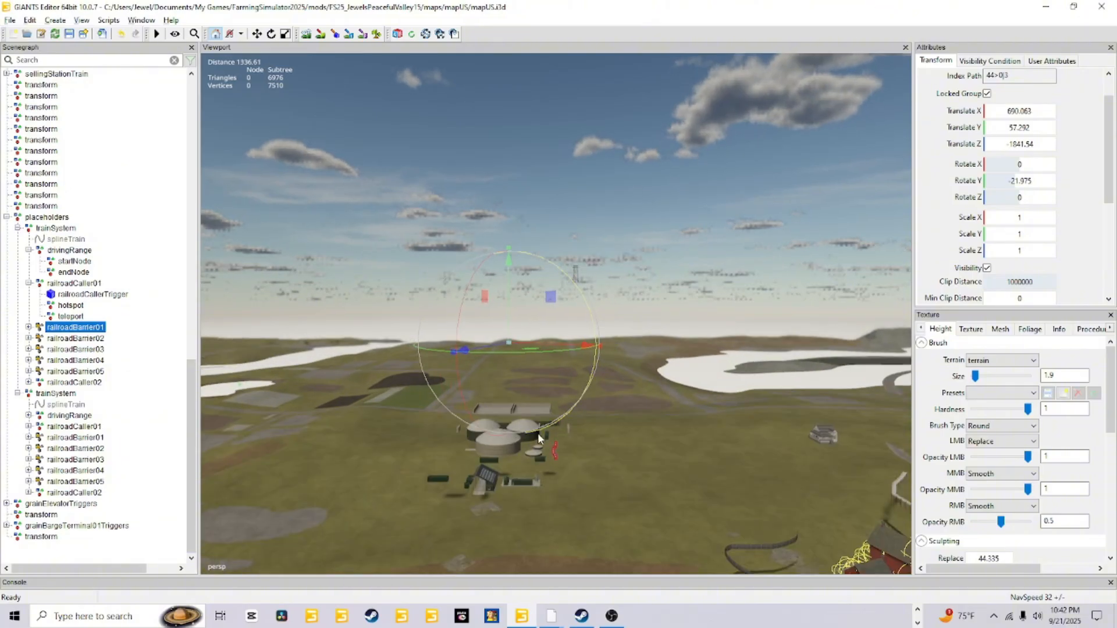
pyautogui.keyDown('alt'); pyautogui.moveTo(538, 433); pyautogui.dragTo(756, 44, button='right'); pyautogui.keyUp('alt')
pyautogui.moveTo(589, 259)
pyautogui.keyDown('alt'); pyautogui.mouseDown(button='right')
pyautogui.moveTo(721, 57)
pyautogui.moveTo(636, 51)
pyautogui.mouseUp(button='right'); pyautogui.keyUp('alt')
pyautogui.keyDown('alt'); pyautogui.moveTo(594, 326); pyautogui.dragTo(656, 197, button='right'); pyautogui.keyUp('alt')
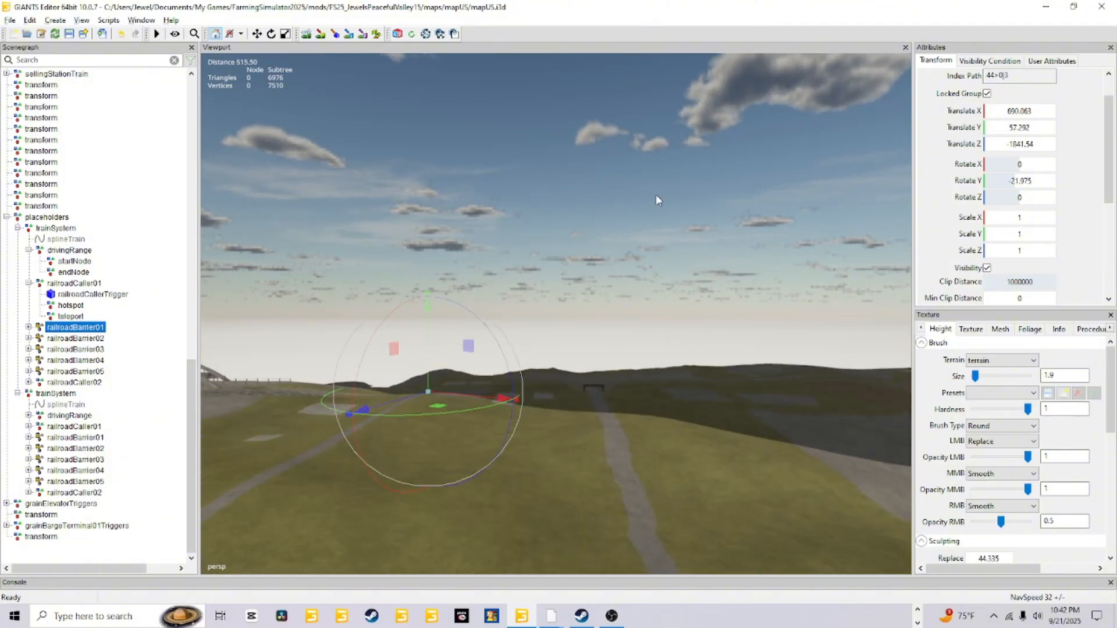
# Approach the concrete rail bridge near railroadBarrier01 and examine how the track passes over the road
pyautogui.moveTo(657, 197)
pyautogui.keyDown('alt'); pyautogui.mouseDown()
pyautogui.moveTo(591, 414)
pyautogui.moveTo(618, 416)
pyautogui.moveTo(523, 394)
pyautogui.mouseUp(); pyautogui.keyUp('alt')
pyautogui.keyDown('alt'); pyautogui.moveTo(524, 394); pyautogui.dragTo(636, 257, button='right'); pyautogui.keyUp('alt')
pyautogui.keyDown('alt'); pyautogui.moveTo(636, 257); pyautogui.dragTo(595, 318); pyautogui.keyUp('alt')
pyautogui.keyDown('alt'); pyautogui.moveTo(595, 318); pyautogui.dragTo(531, 230, button='right'); pyautogui.keyUp('alt')
pyautogui.keyDown('alt'); pyautogui.moveTo(530, 229); pyautogui.dragTo(610, 190); pyautogui.keyUp('alt')
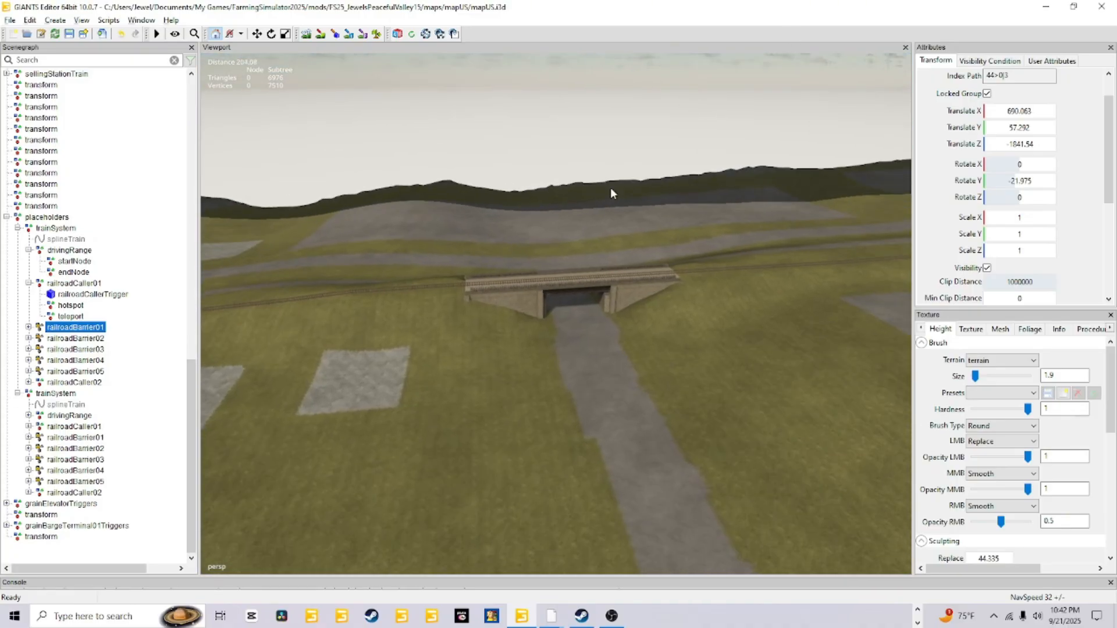
pyautogui.keyDown('alt'); pyautogui.moveTo(610, 190); pyautogui.dragTo(573, 230, button='right'); pyautogui.keyUp('alt')
pyautogui.keyDown('alt'); pyautogui.moveTo(574, 230); pyautogui.dragTo(555, 277); pyautogui.keyUp('alt')
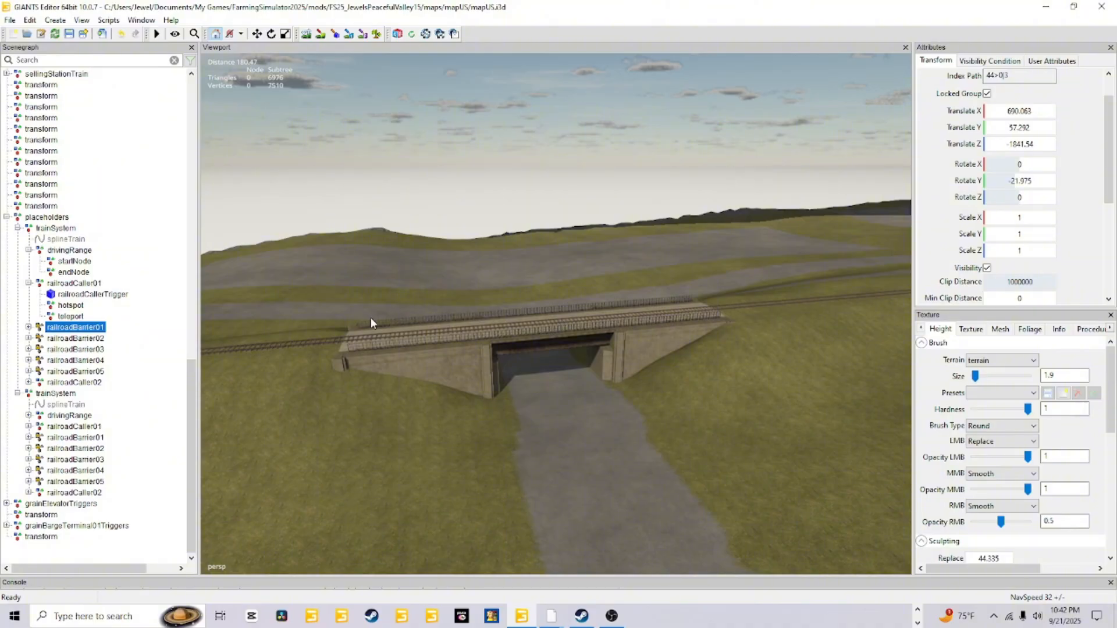
# Move on from the rail bridge to railroadBarrier01's level crossing, bringing both of its barriers into view
pyautogui.keyDown('alt'); pyautogui.moveTo(591, 432); pyautogui.dragTo(341, 431); pyautogui.keyUp('alt')
pyautogui.keyDown('alt'); pyautogui.moveTo(341, 432); pyautogui.dragTo(720, 224, button='right'); pyautogui.keyUp('alt')
pyautogui.keyDown('alt'); pyautogui.moveTo(721, 224); pyautogui.dragTo(652, 453); pyautogui.keyUp('alt')
pyautogui.keyDown('alt'); pyautogui.moveTo(400, 462); pyautogui.dragTo(430, 431, button='right'); pyautogui.keyUp('alt')
pyautogui.keyDown('alt'); pyautogui.moveTo(430, 430); pyautogui.dragTo(654, 257); pyautogui.keyUp('alt')
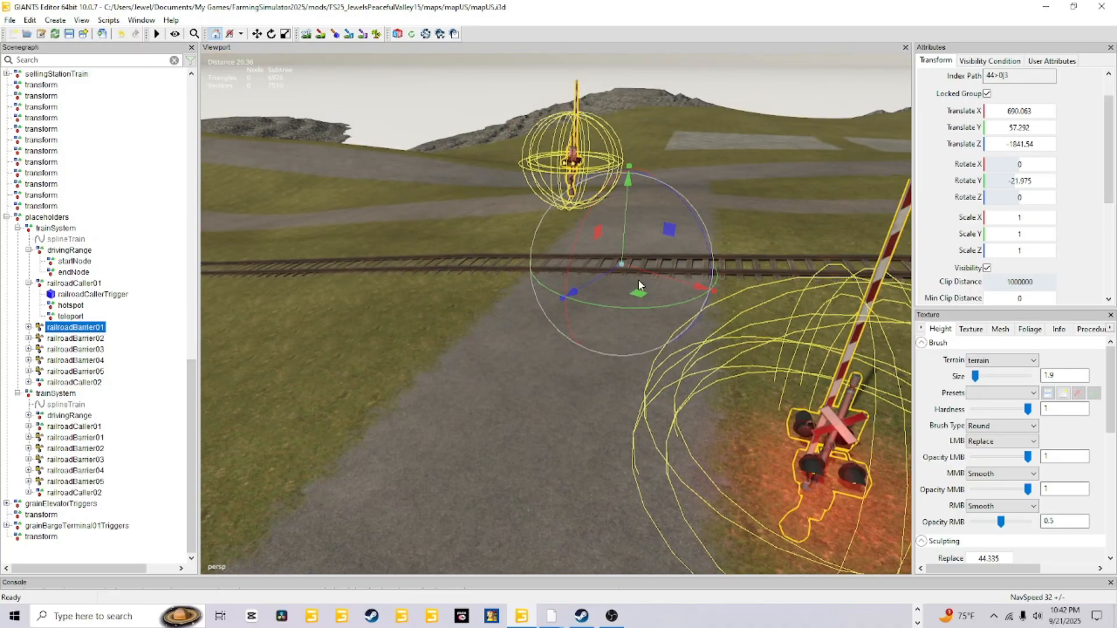
# Examine the roadside barrier of railroadBarrier01 up close, including its base in the ground, and the surrounding track
pyautogui.keyDown('alt'); pyautogui.moveTo(472, 339); pyautogui.dragTo(657, 391); pyautogui.keyUp('alt')
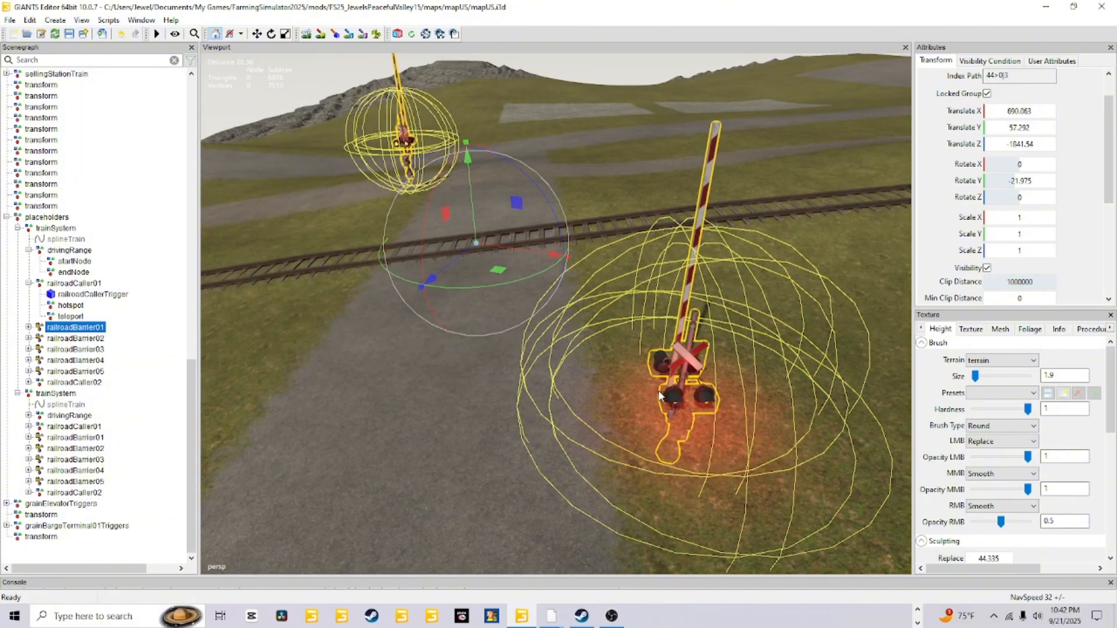
pyautogui.keyDown('alt'); pyautogui.moveTo(516, 384); pyautogui.dragTo(564, 359); pyautogui.keyUp('alt')
pyautogui.scroll(6, 511, 381)
pyautogui.scroll(-8, 547, 348)
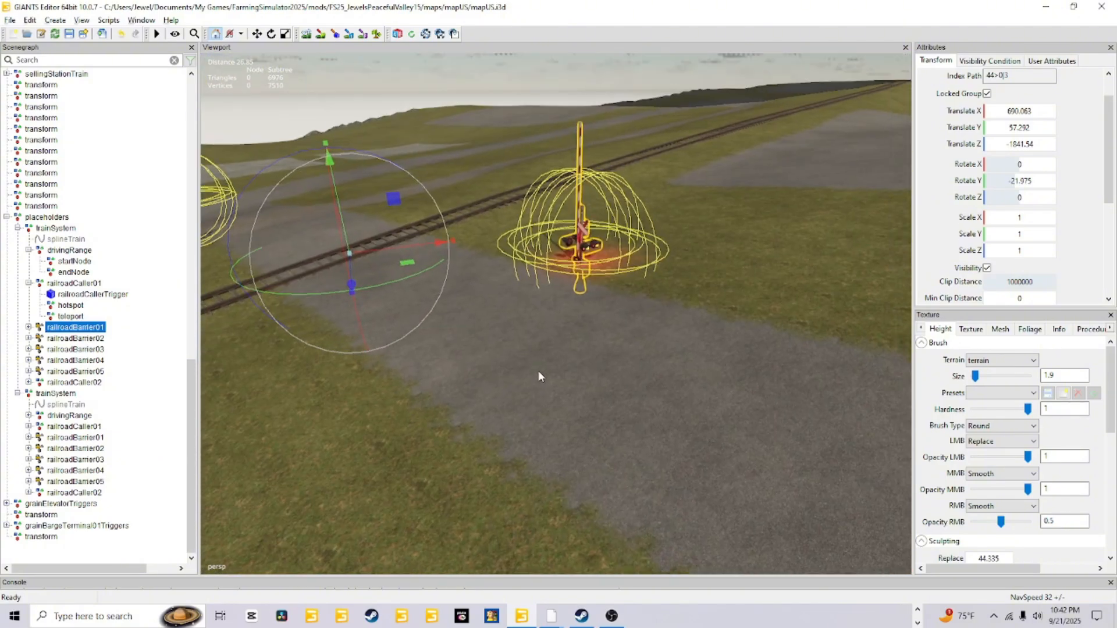
pyautogui.scroll(4, 547, 379)
pyautogui.scroll(3, 567, 353)
pyautogui.scroll(3, 568, 356)
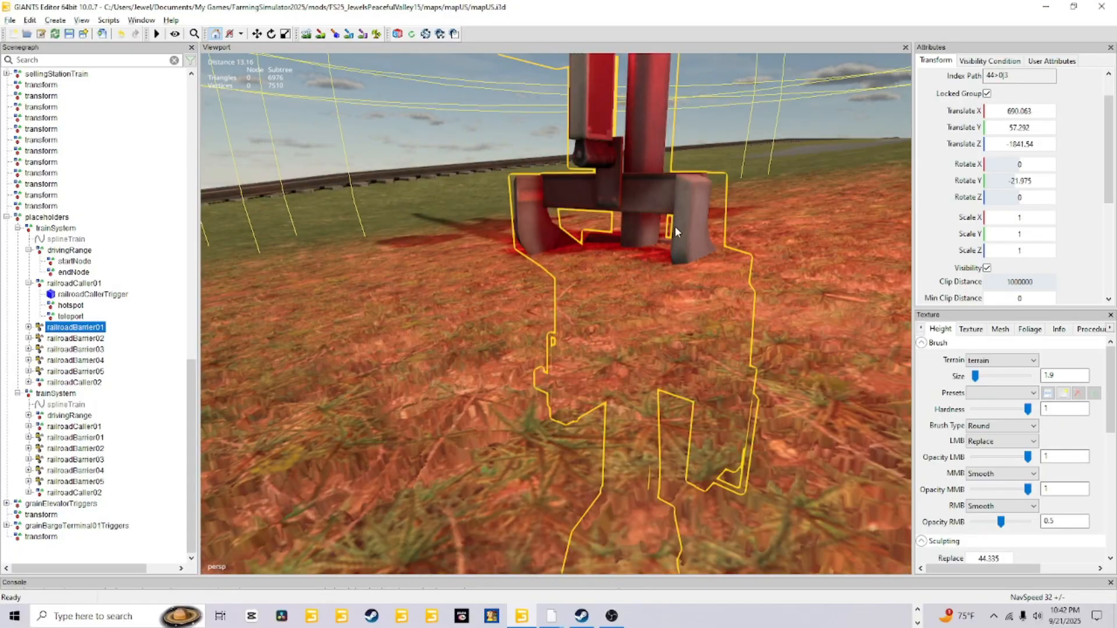
pyautogui.scroll(-7, 657, 244)
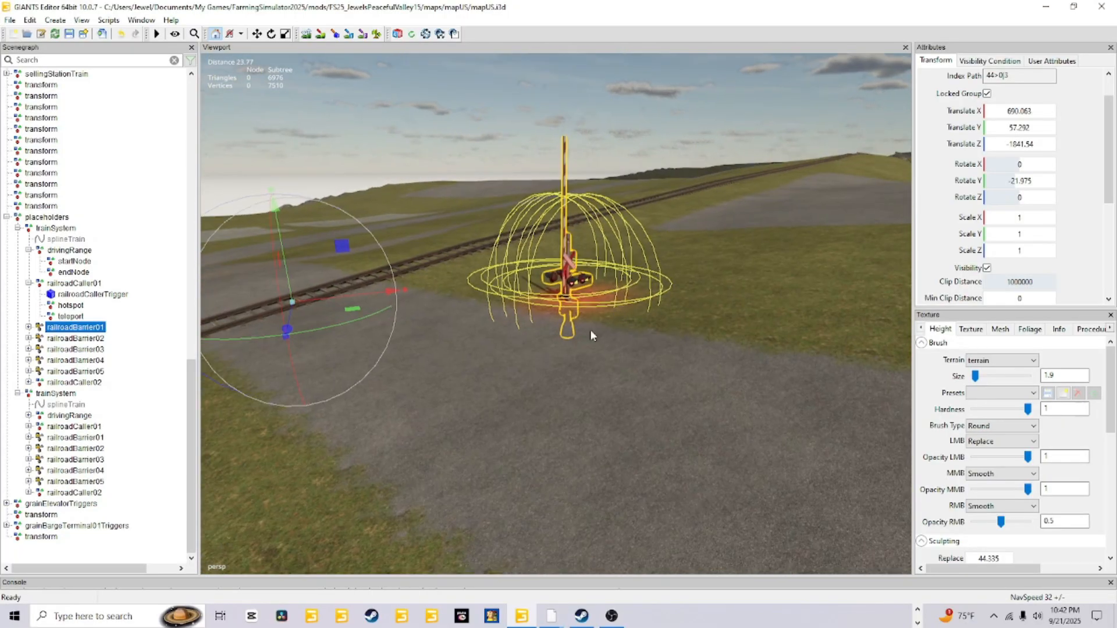
pyautogui.keyDown('alt'); pyautogui.moveTo(590, 336); pyautogui.dragTo(399, 294); pyautogui.keyUp('alt')
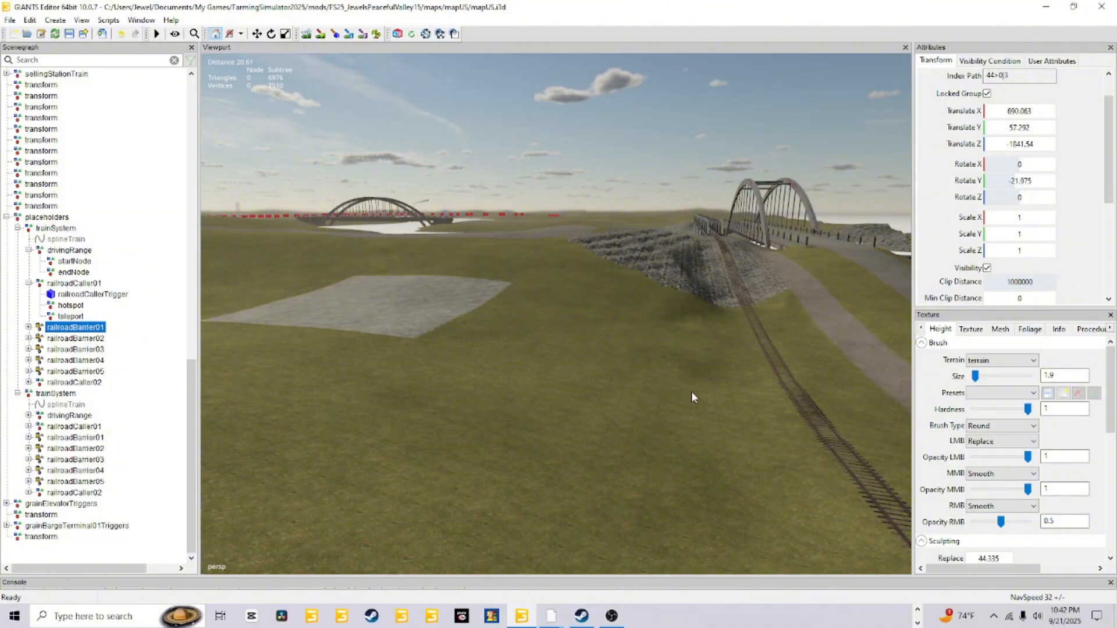
# Focus on railroadBarrier01 and check where its origin sits on the rails between the two barriers
pyautogui.press('f')
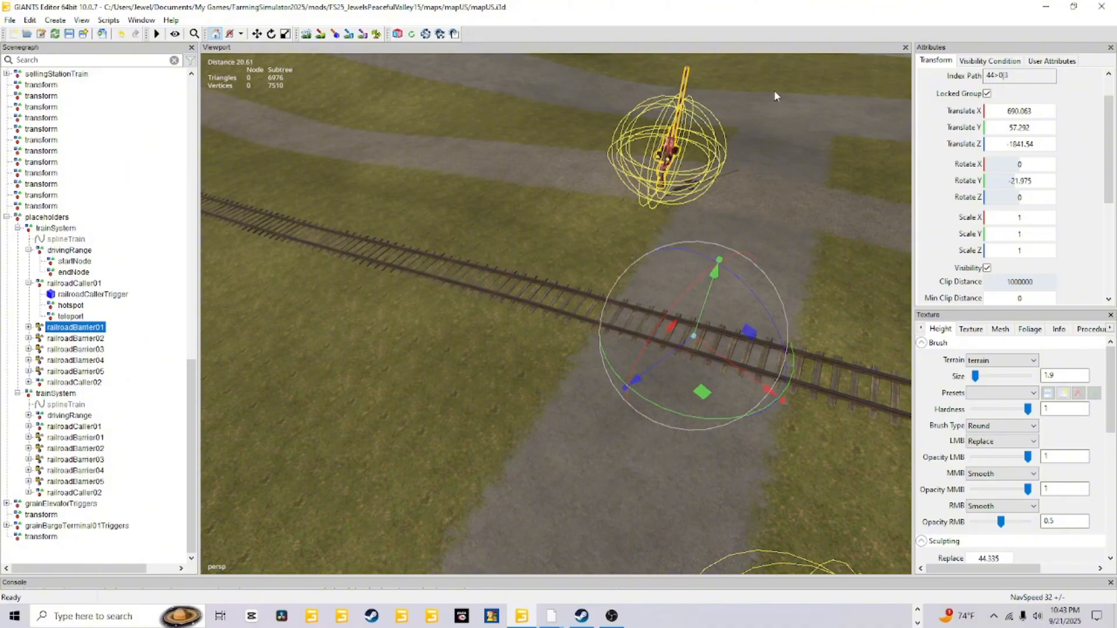
pyautogui.keyDown('alt'); pyautogui.moveTo(672, 249); pyautogui.dragTo(723, 232); pyautogui.keyUp('alt')
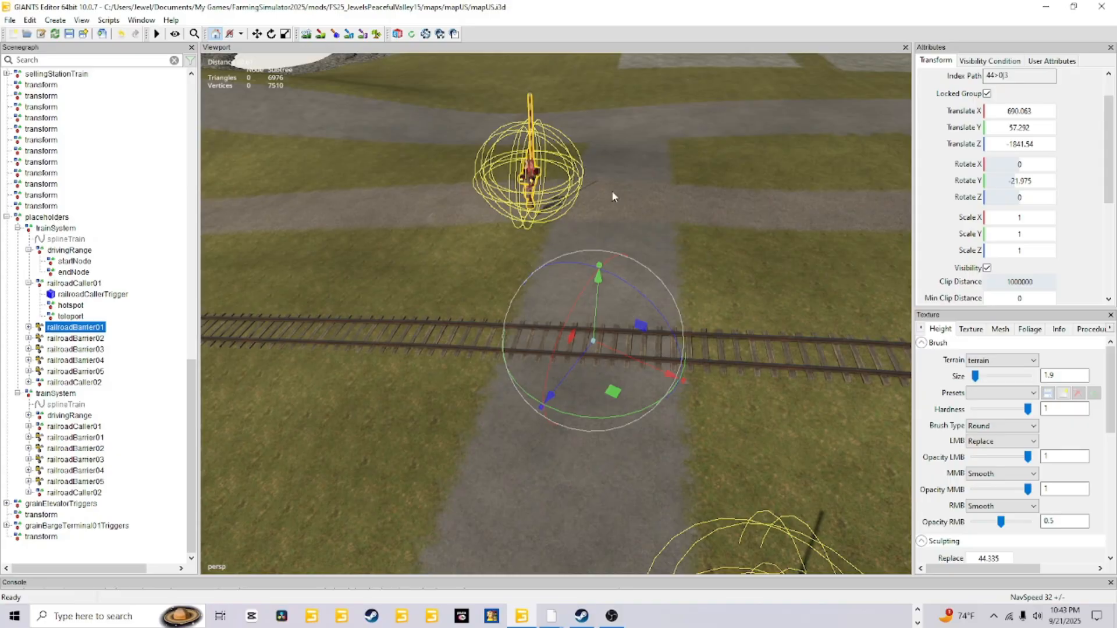
pyautogui.keyDown('alt'); pyautogui.moveTo(556, 210); pyautogui.dragTo(779, 432); pyautogui.keyUp('alt')
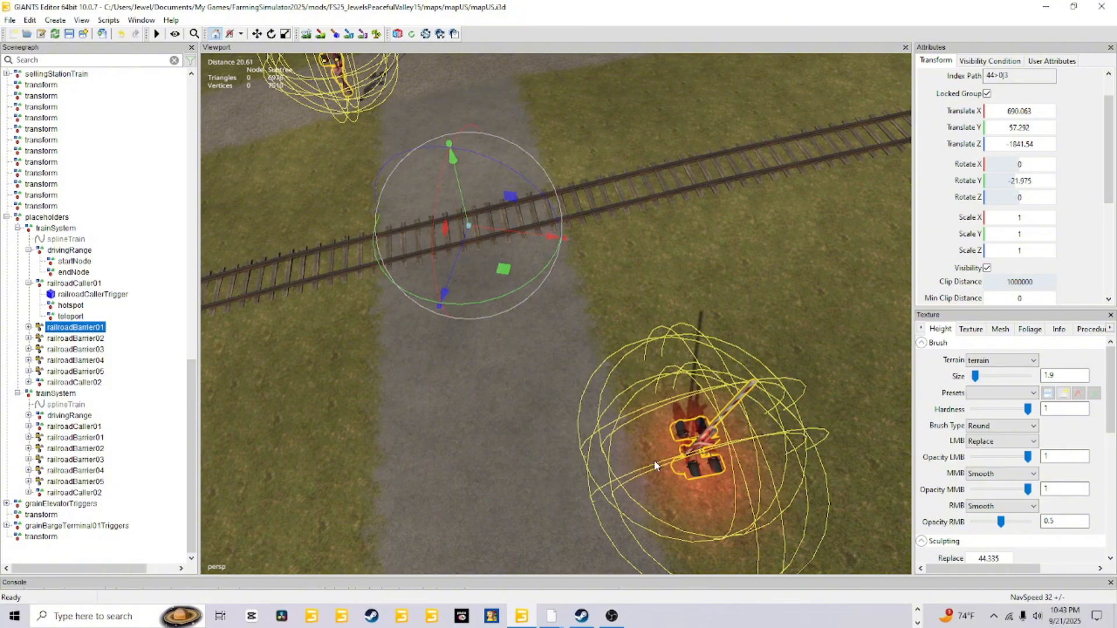
pyautogui.keyDown('alt'); pyautogui.moveTo(546, 428); pyautogui.dragTo(496, 400); pyautogui.keyUp('alt')
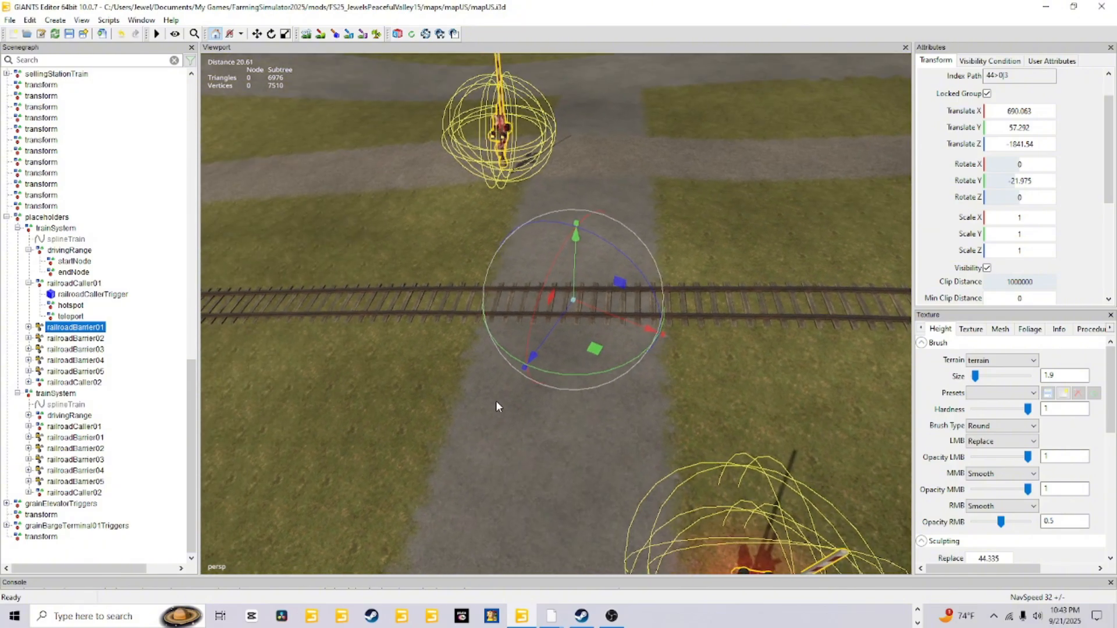
pyautogui.scroll(5, 451, 392)
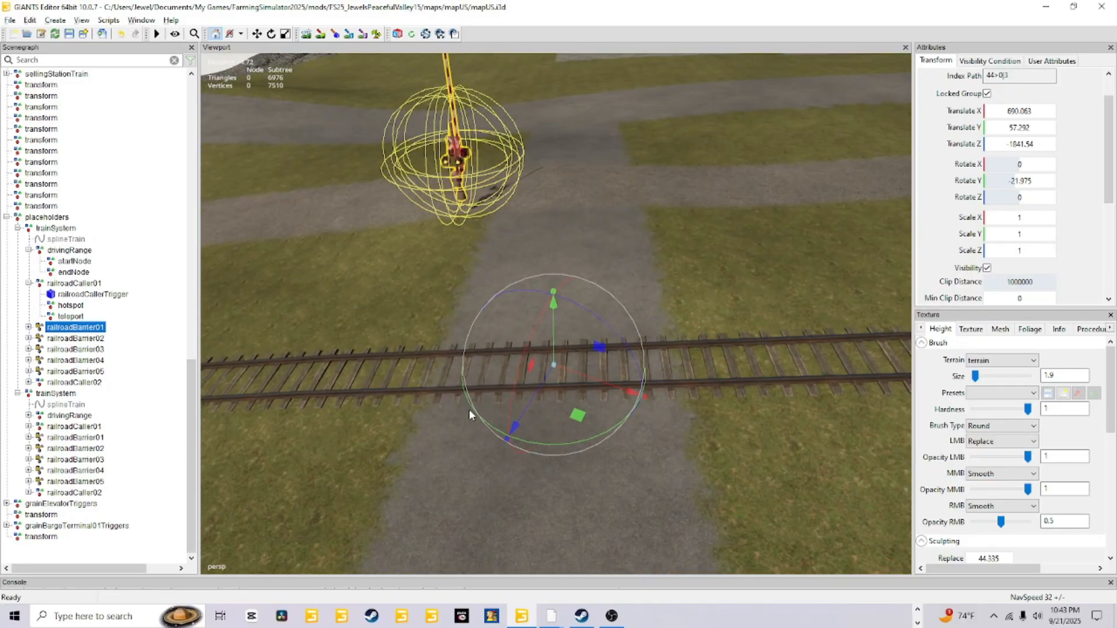
pyautogui.keyDown('alt'); pyautogui.moveTo(483, 399); pyautogui.dragTo(495, 415); pyautogui.keyUp('alt')
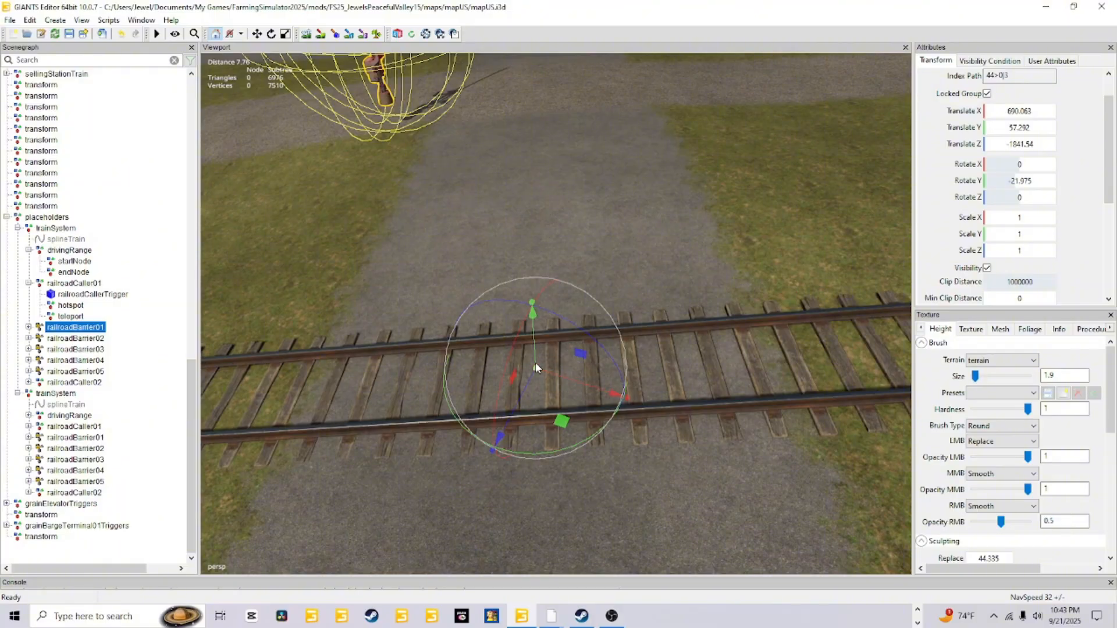
# Examine both barriers at the crossing from a distance and the near barrier's arm from above and from the roadside
pyautogui.keyDown('alt'); pyautogui.moveTo(653, 286); pyautogui.dragTo(616, 363, button='right'); pyautogui.keyUp('alt')
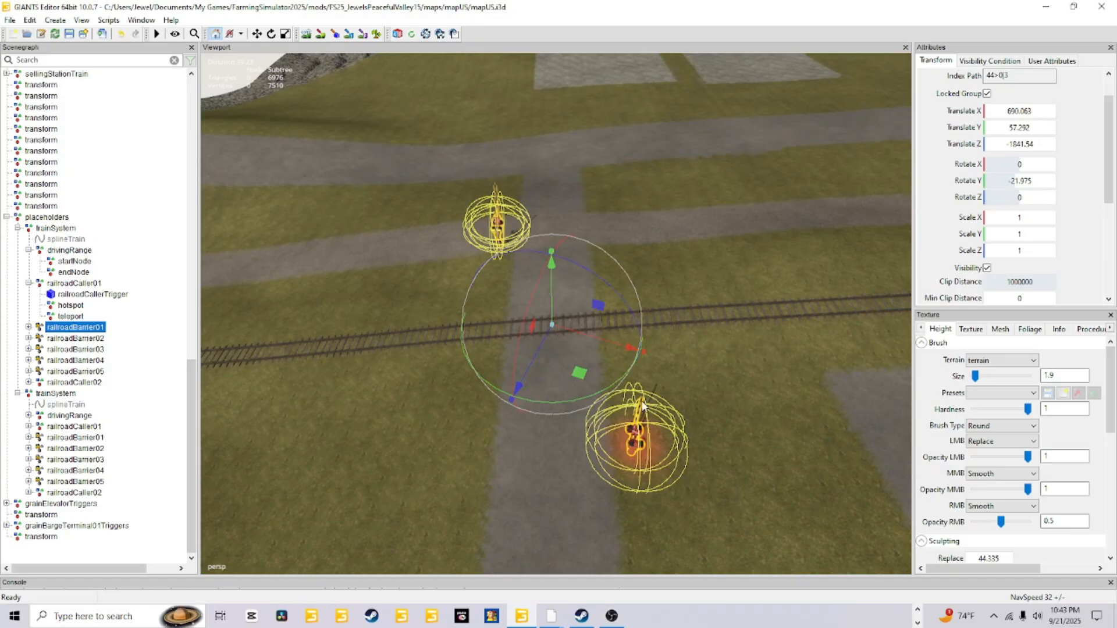
pyautogui.keyDown('alt'); pyautogui.moveTo(610, 410); pyautogui.dragTo(557, 322); pyautogui.keyUp('alt')
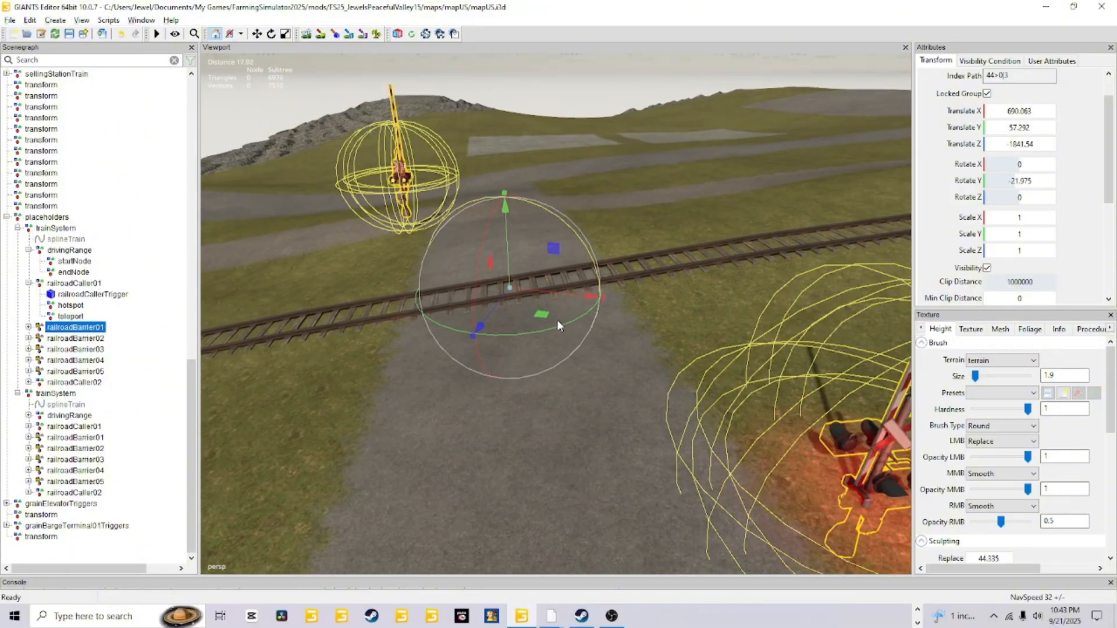
pyautogui.keyDown('alt'); pyautogui.moveTo(558, 321); pyautogui.dragTo(554, 341, button='right'); pyautogui.keyUp('alt')
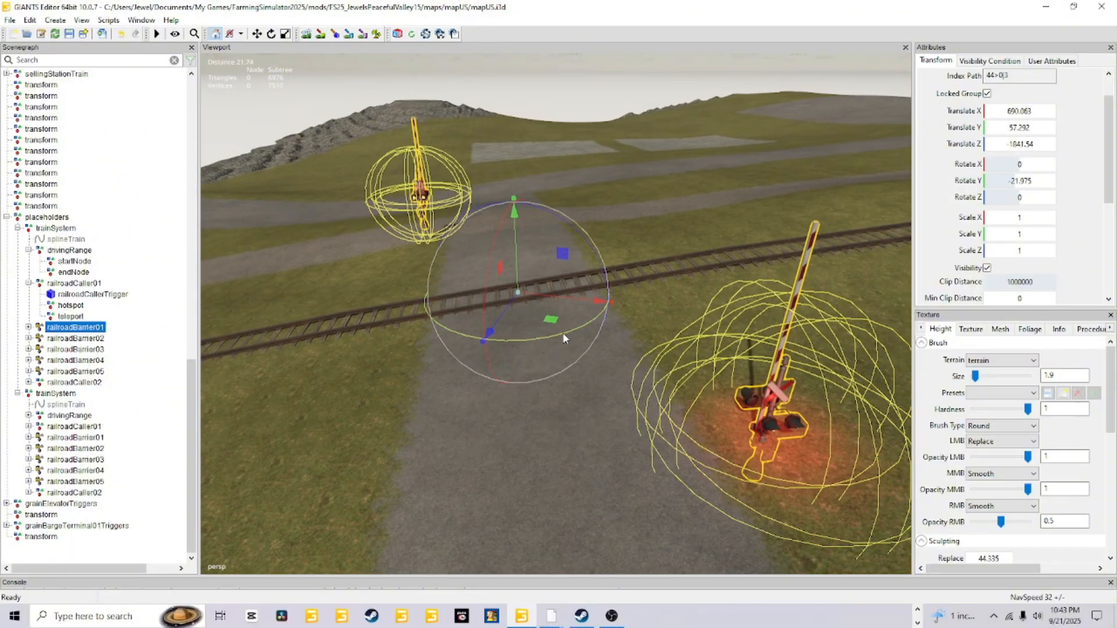
pyautogui.keyDown('alt'); pyautogui.moveTo(734, 489); pyautogui.dragTo(420, 473); pyautogui.keyUp('alt')
pyautogui.scroll(-2, 421, 480)
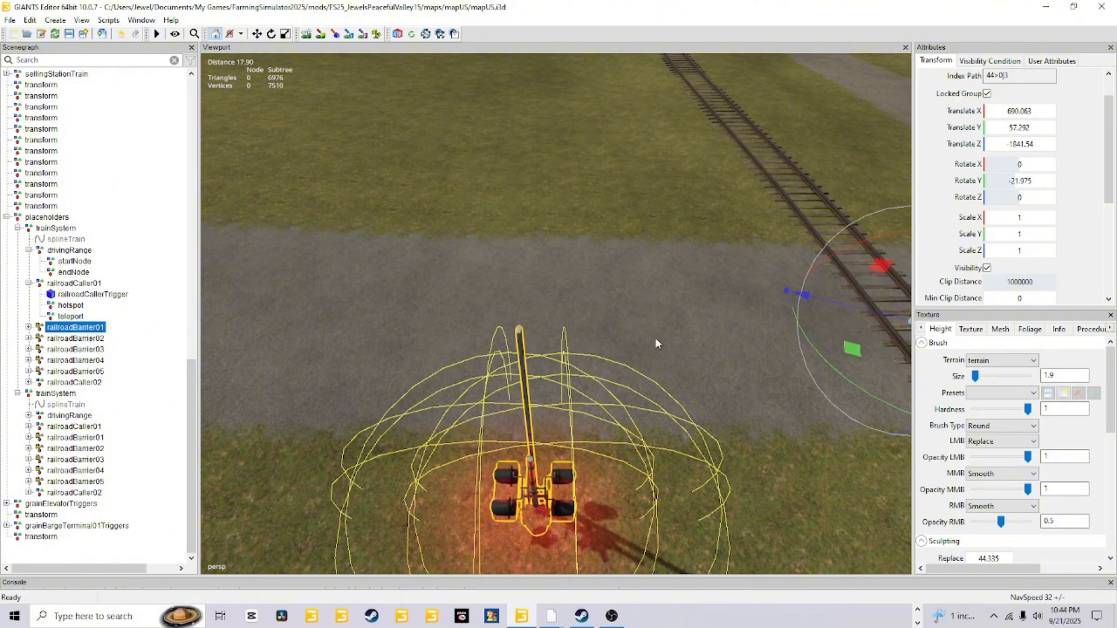
pyautogui.keyDown('alt'); pyautogui.moveTo(564, 389); pyautogui.dragTo(644, 352); pyautogui.keyUp('alt')
pyautogui.scroll(5, 582, 383)
pyautogui.keyDown('alt'); pyautogui.moveTo(582, 382); pyautogui.dragTo(715, 282); pyautogui.keyUp('alt')
pyautogui.scroll(-10, 716, 282)
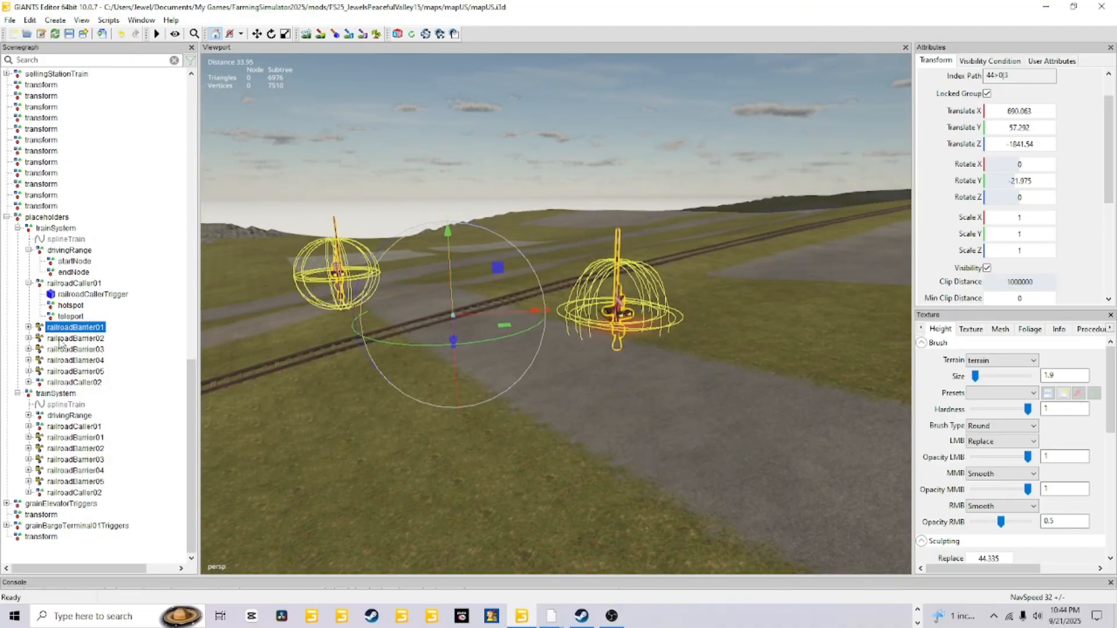
# Expand railroadBarrier01, try raising its first railroadBarrier child to about 1.5 in Translate Y, and undo the move
pyautogui.click(28, 327)
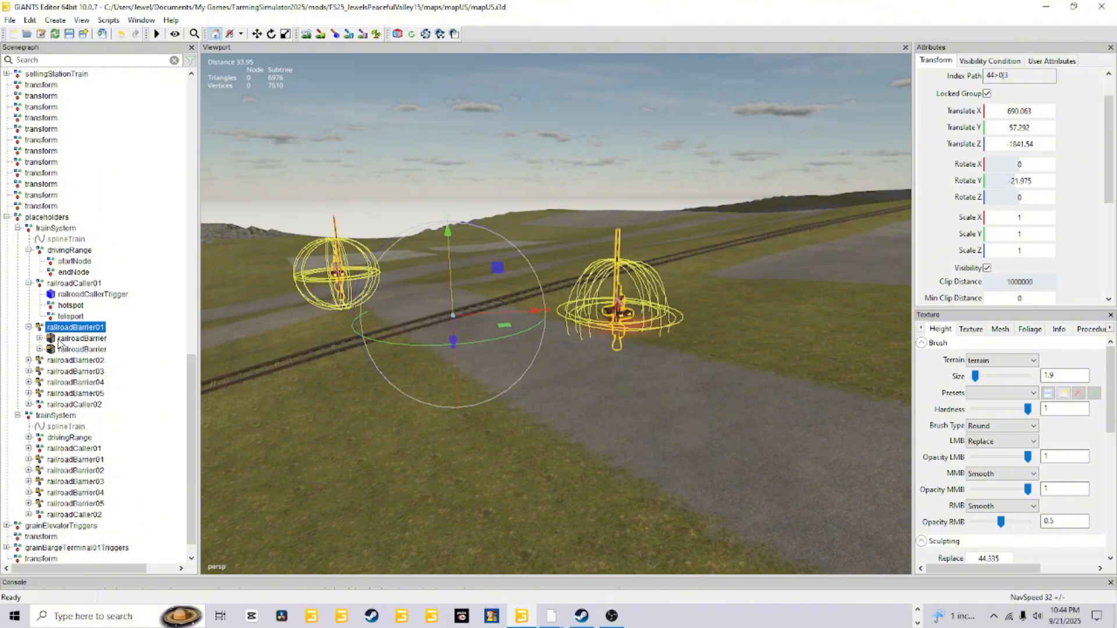
pyautogui.click(59, 340)
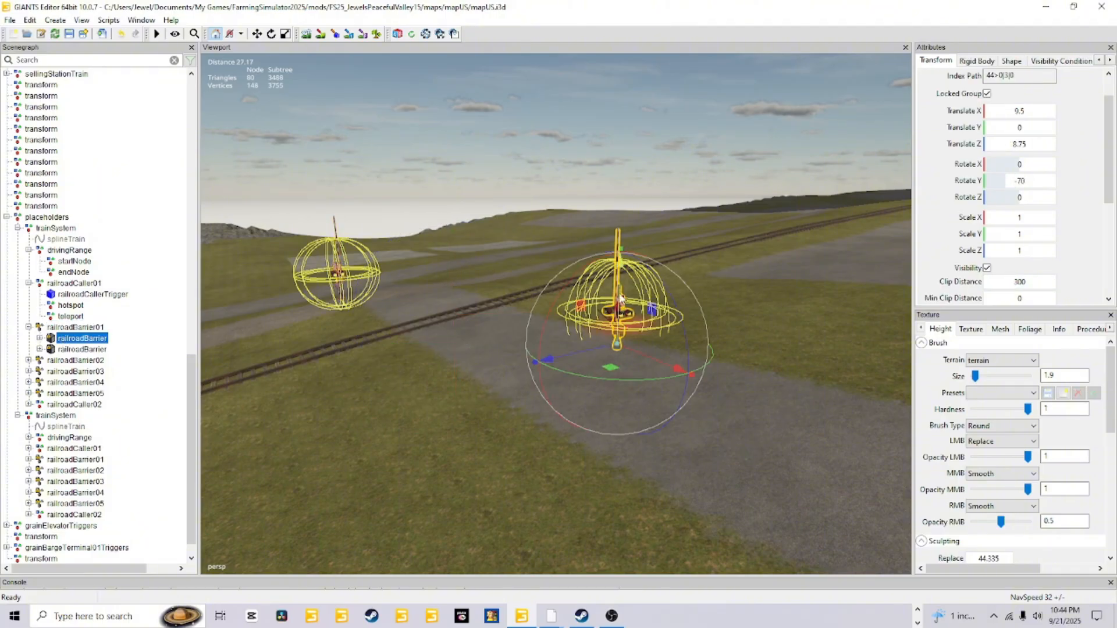
pyautogui.moveTo(621, 309); pyautogui.dragTo(630, 270)
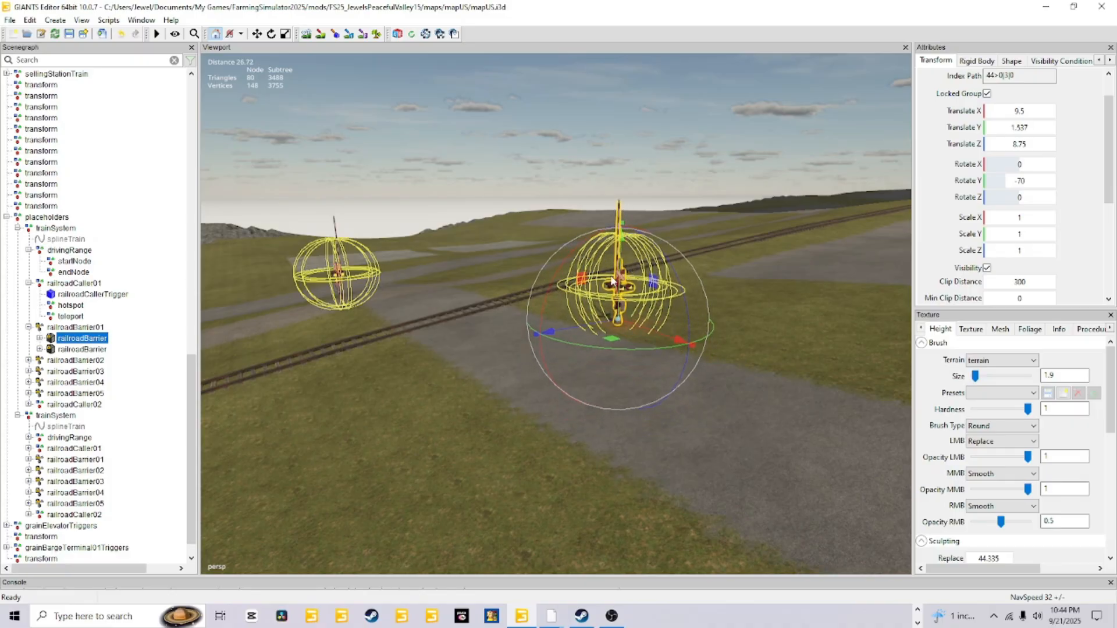
pyautogui.click(78, 350)
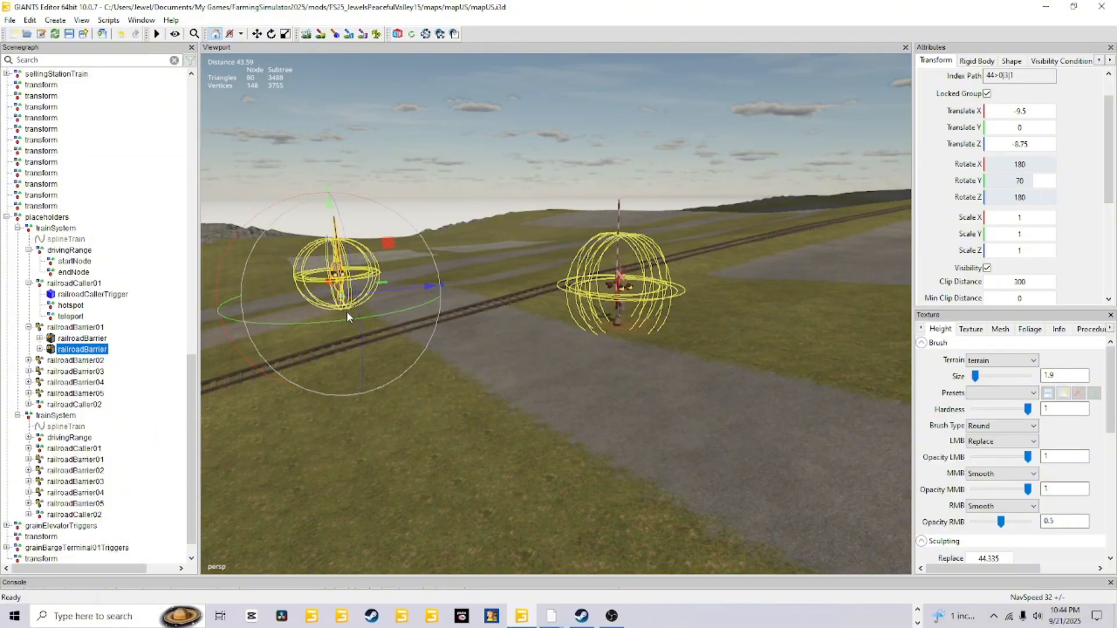
pyautogui.click(122, 35)
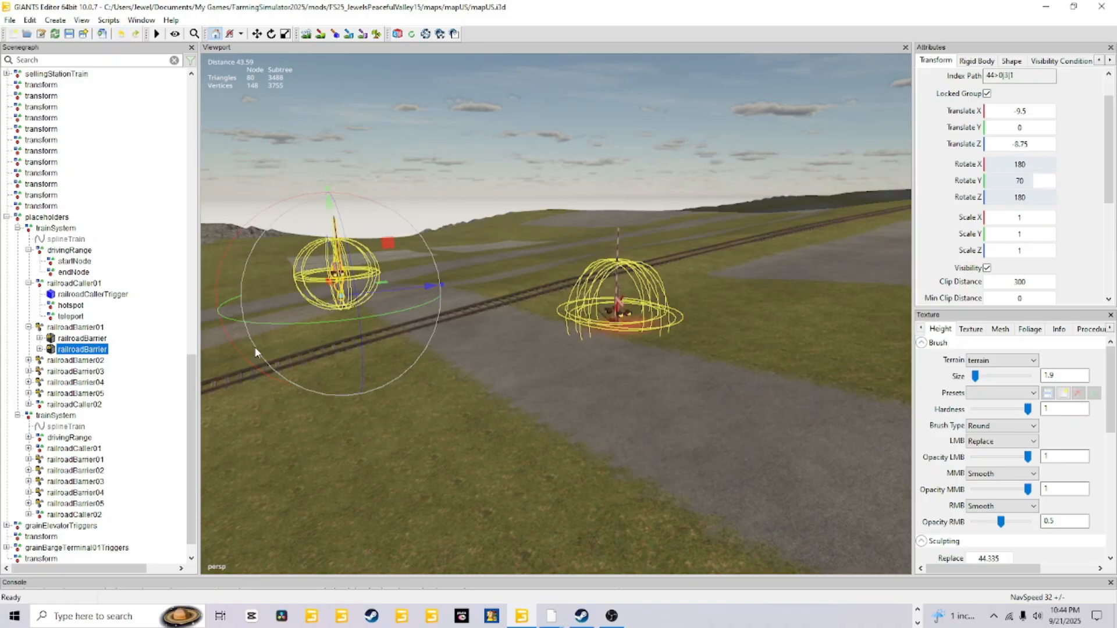
# Select the parent railroadBarrier01 again and close in on its near barrier beside the road
pyautogui.click(74, 328)
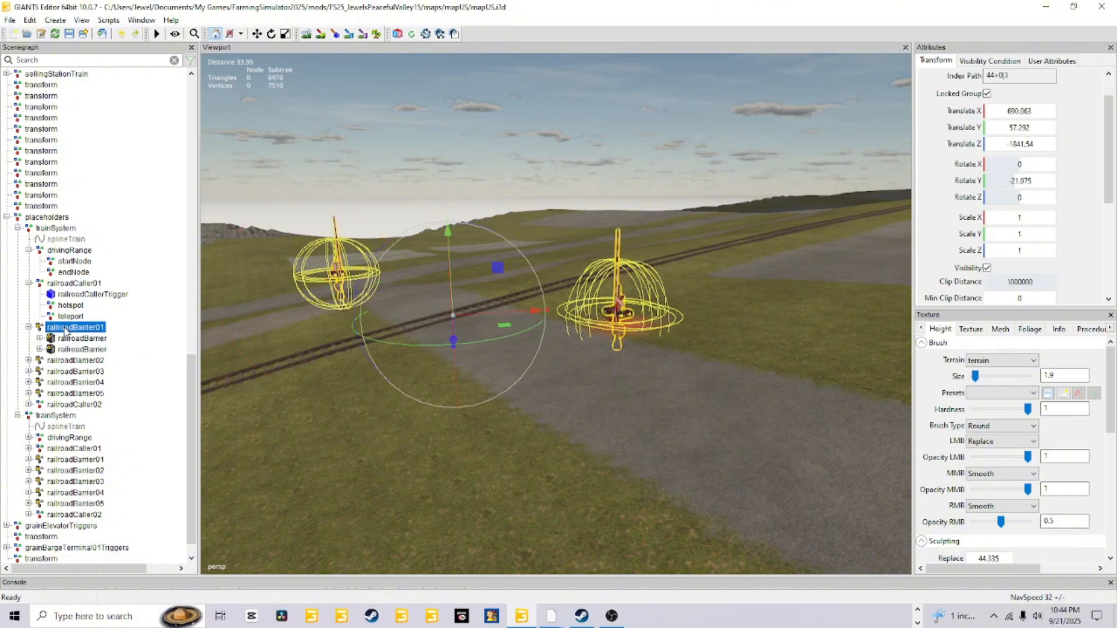
pyautogui.keyDown('alt'); pyautogui.moveTo(411, 446); pyautogui.dragTo(448, 455); pyautogui.keyUp('alt')
pyautogui.keyDown('alt'); pyautogui.moveTo(448, 455); pyautogui.dragTo(461, 430, button='right'); pyautogui.keyUp('alt')
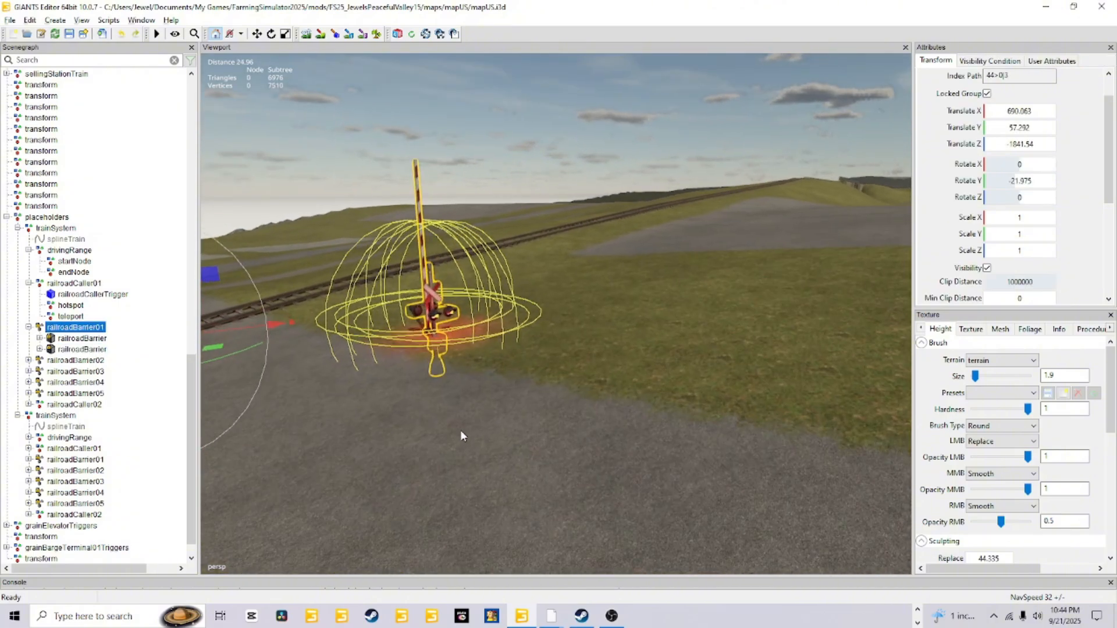
pyautogui.keyDown('alt'); pyautogui.moveTo(462, 429); pyautogui.dragTo(428, 426); pyautogui.keyUp('alt')
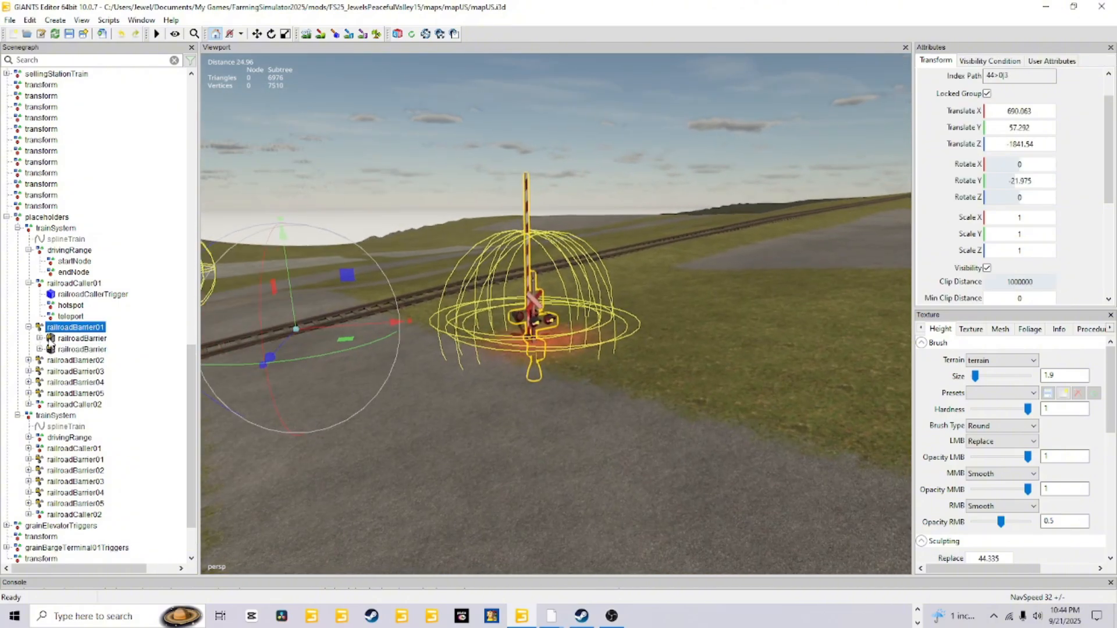
# Expand the first railroadBarrier child and check its vis and trafficBlockingPosition nodes
pyautogui.click(40, 339)
pyautogui.click(73, 349)
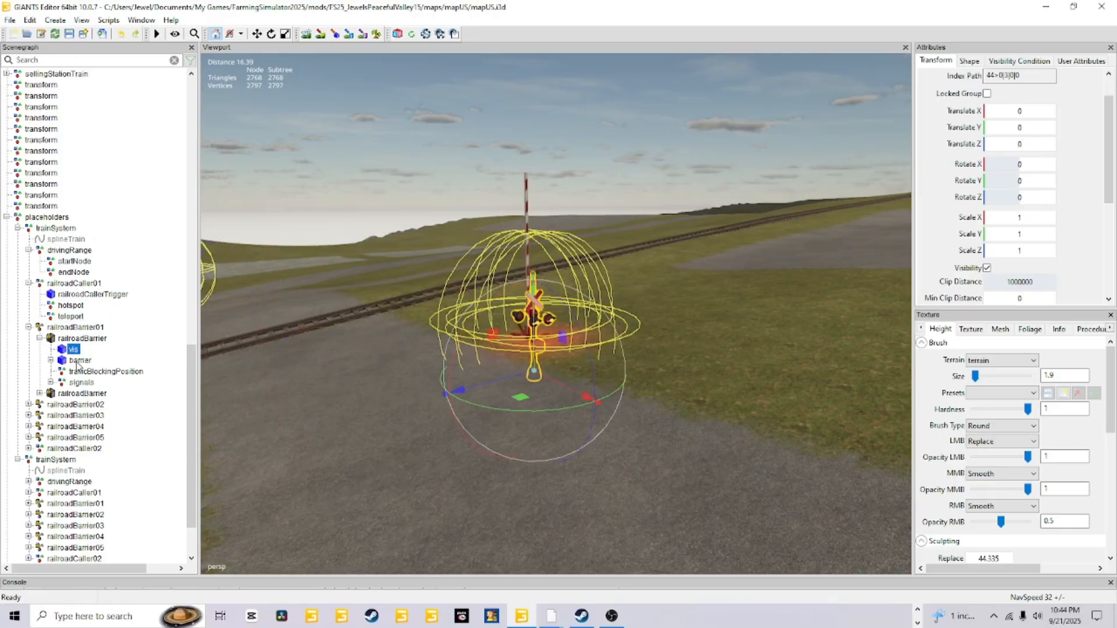
pyautogui.click(87, 373)
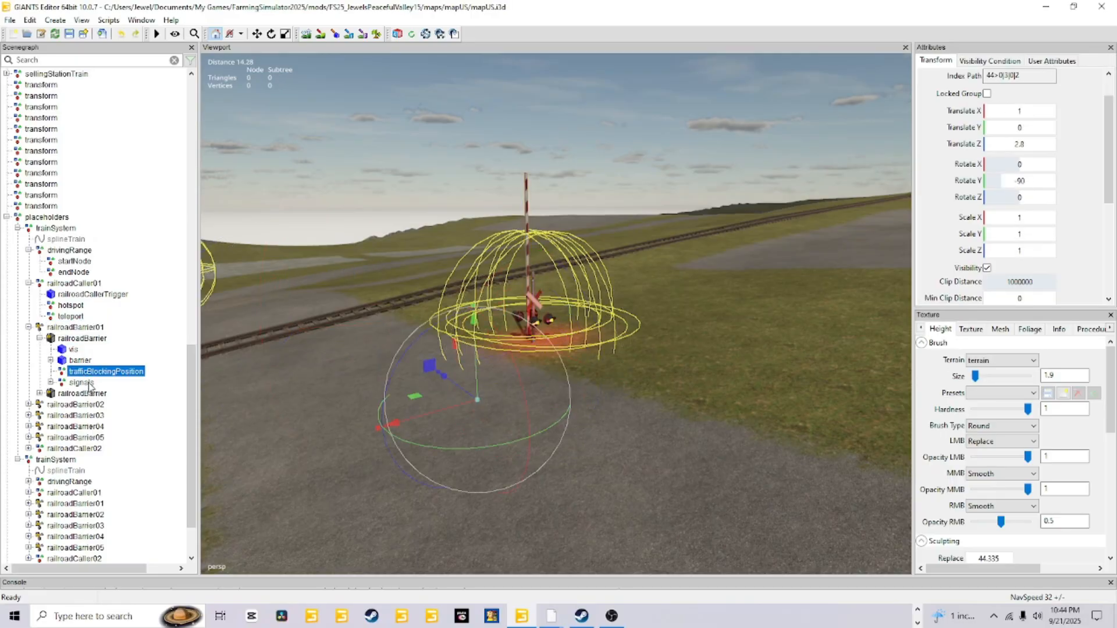
# Check the signals node and its parent railroadBarrier, then collapse the railroadBarrier01 group
pyautogui.click(81, 383)
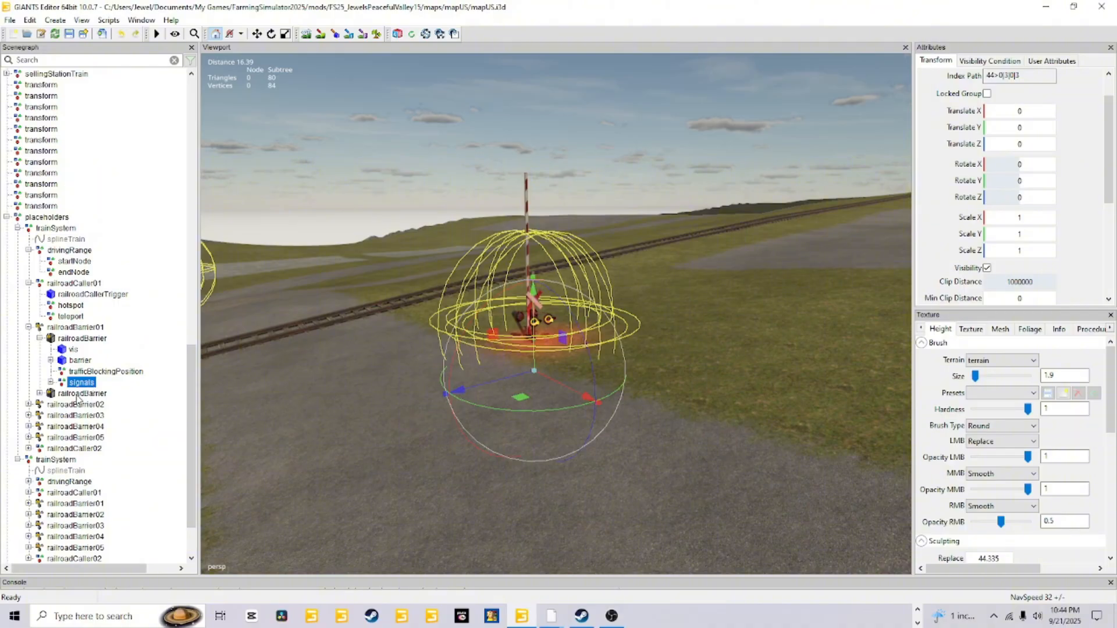
pyautogui.click(73, 339)
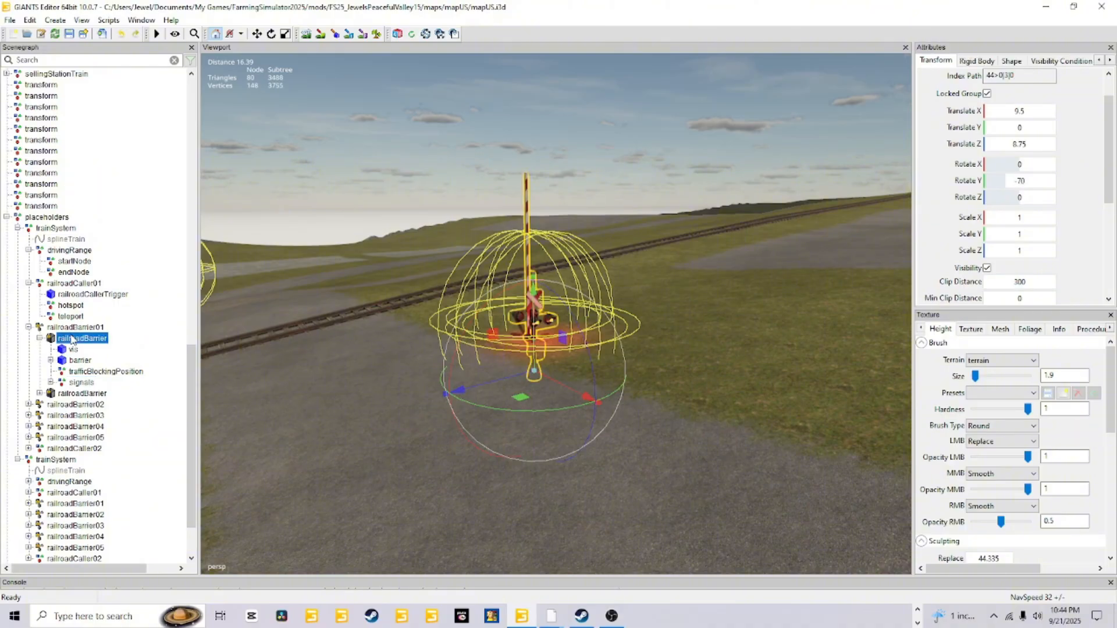
pyautogui.click(42, 344)
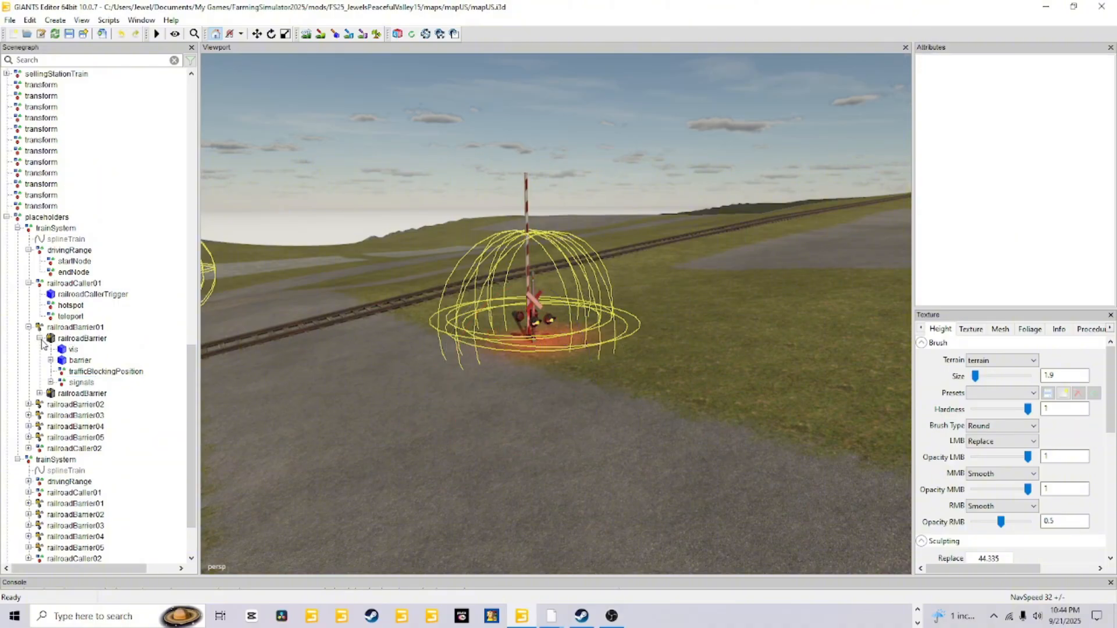
pyautogui.click(28, 327)
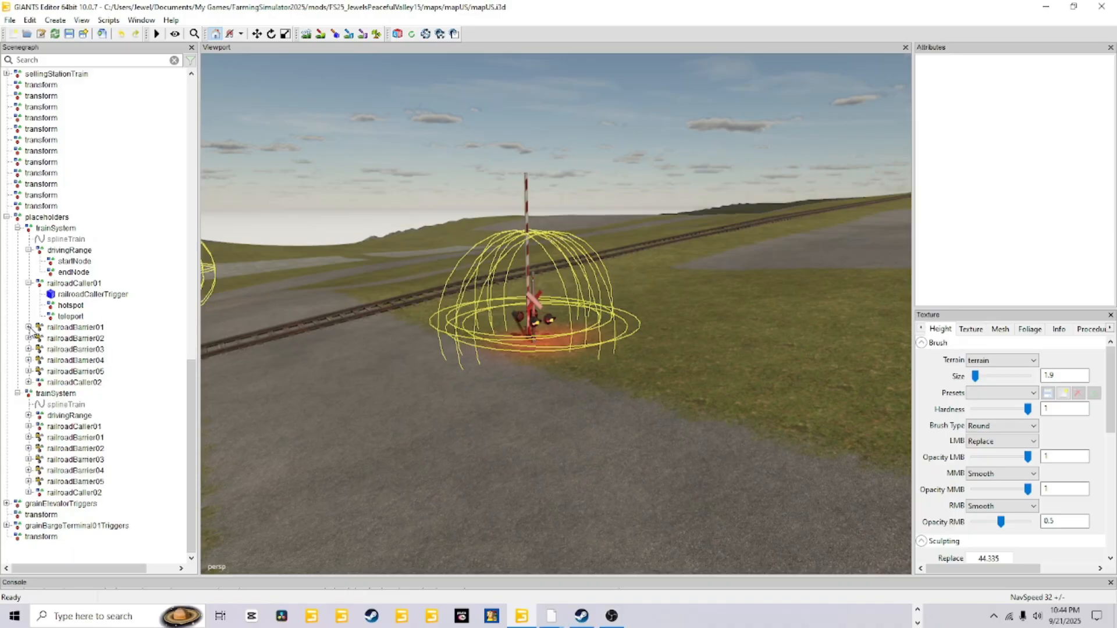
# Select railroadBarrier02 and survey the rail line, its bridges and the railroadBarrier01 crossing from above
pyautogui.click(70, 340)
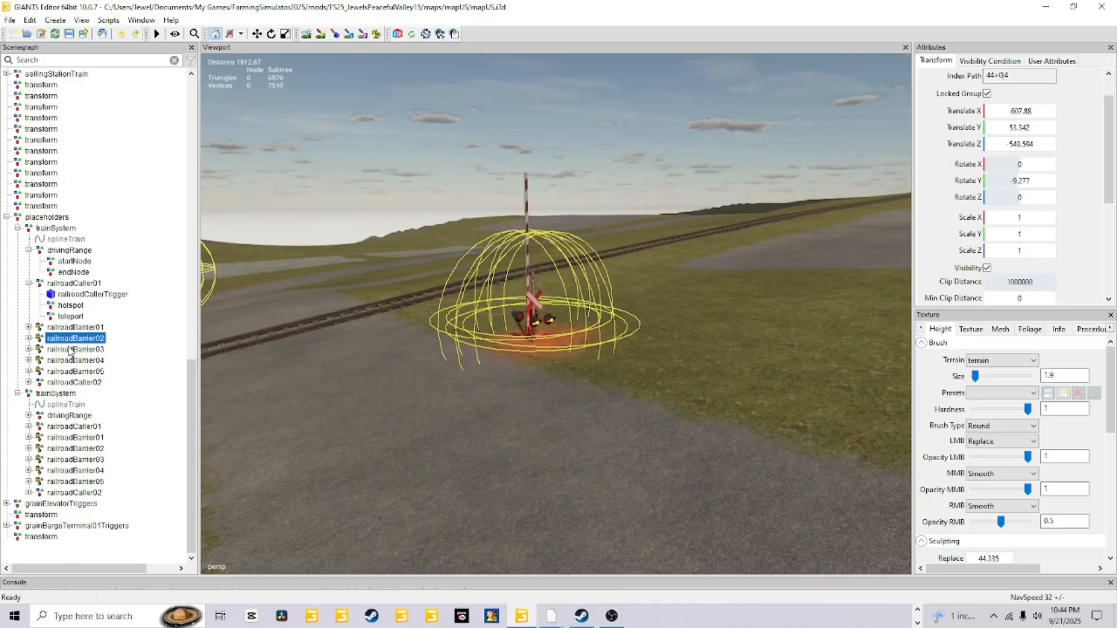
pyautogui.keyDown('alt'); pyautogui.moveTo(340, 452); pyautogui.dragTo(673, 108); pyautogui.keyUp('alt')
pyautogui.scroll(4, 364, 431)
pyautogui.scroll(4, 474, 399)
pyautogui.scroll(-4, 669, 423)
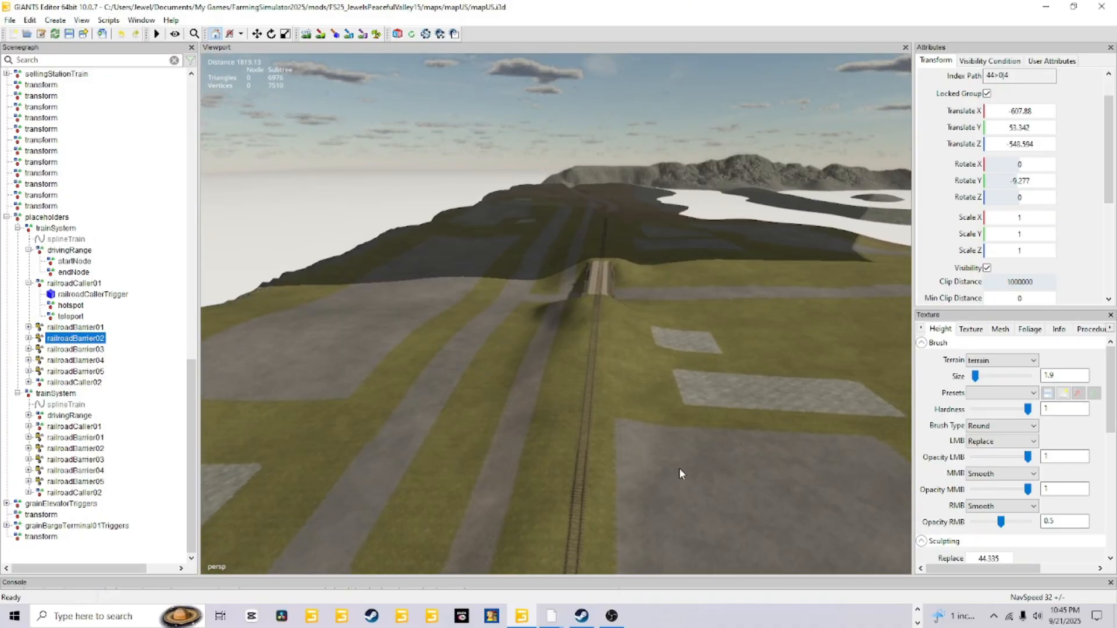
pyautogui.keyDown('alt'); pyautogui.moveTo(761, 439); pyautogui.dragTo(757, 320); pyautogui.keyUp('alt')
pyautogui.keyDown('alt'); pyautogui.moveTo(658, 450); pyautogui.dragTo(187, 428); pyautogui.keyUp('alt')
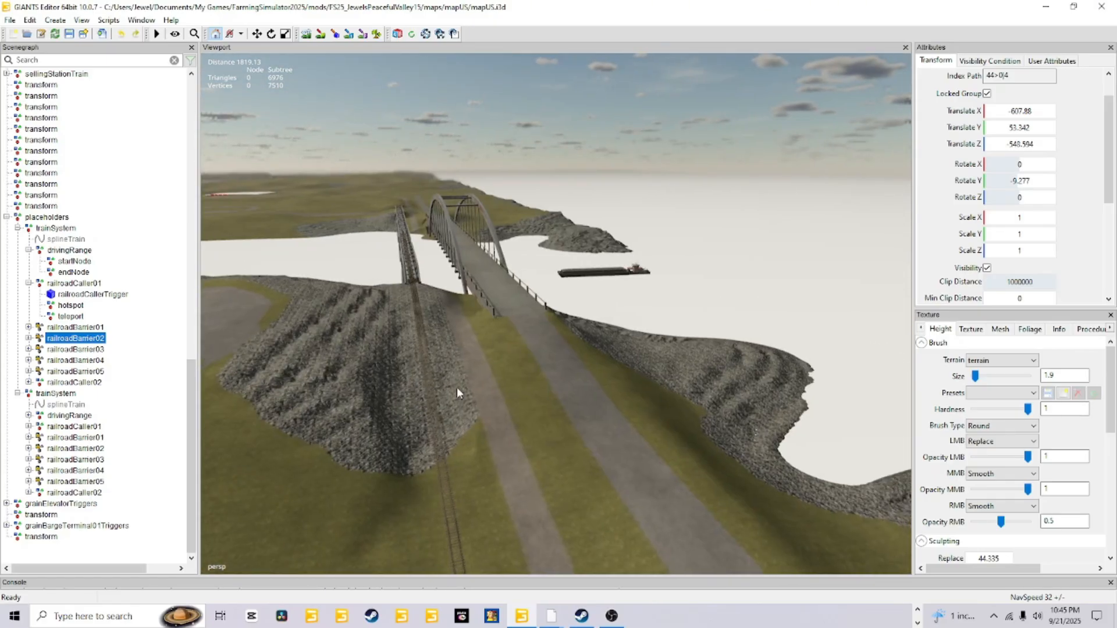
pyautogui.keyDown('alt'); pyautogui.moveTo(553, 341); pyautogui.dragTo(686, 507); pyautogui.keyUp('alt')
pyautogui.scroll(3, 616, 469)
pyautogui.keyDown('alt'); pyautogui.moveTo(616, 469); pyautogui.dragTo(403, 349); pyautogui.keyUp('alt')
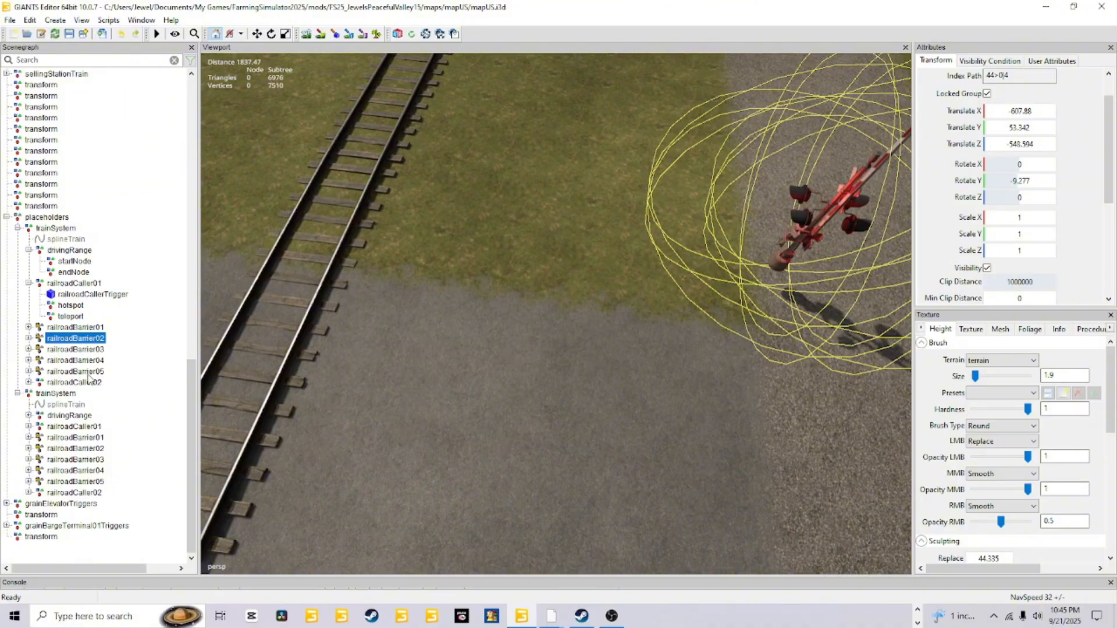
pyautogui.scroll(-3, 714, 371)
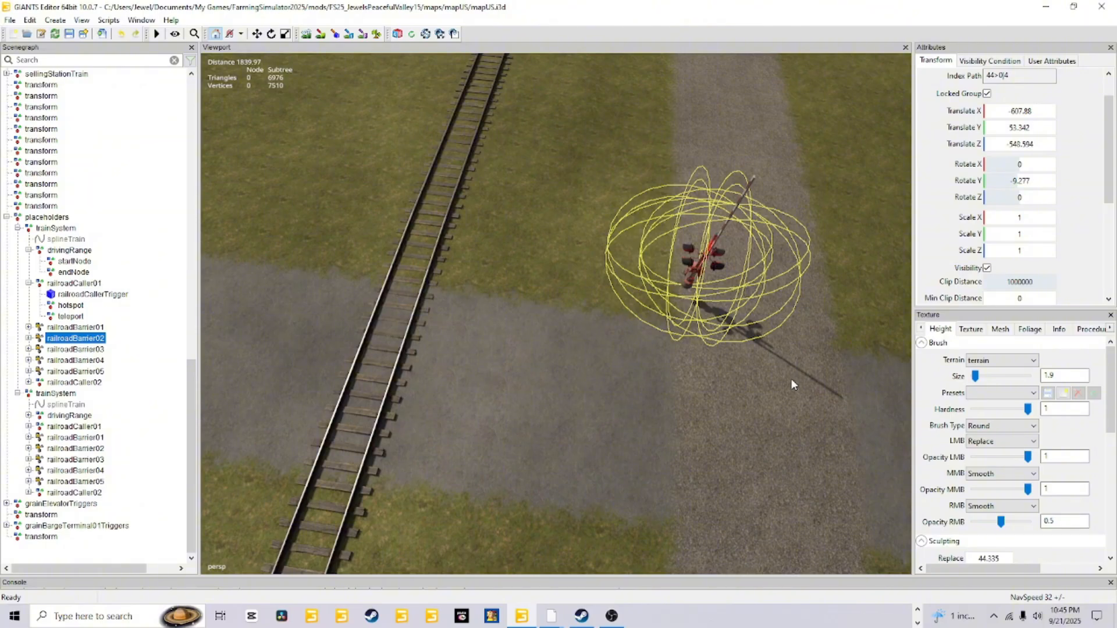
pyautogui.scroll(-3, 653, 388)
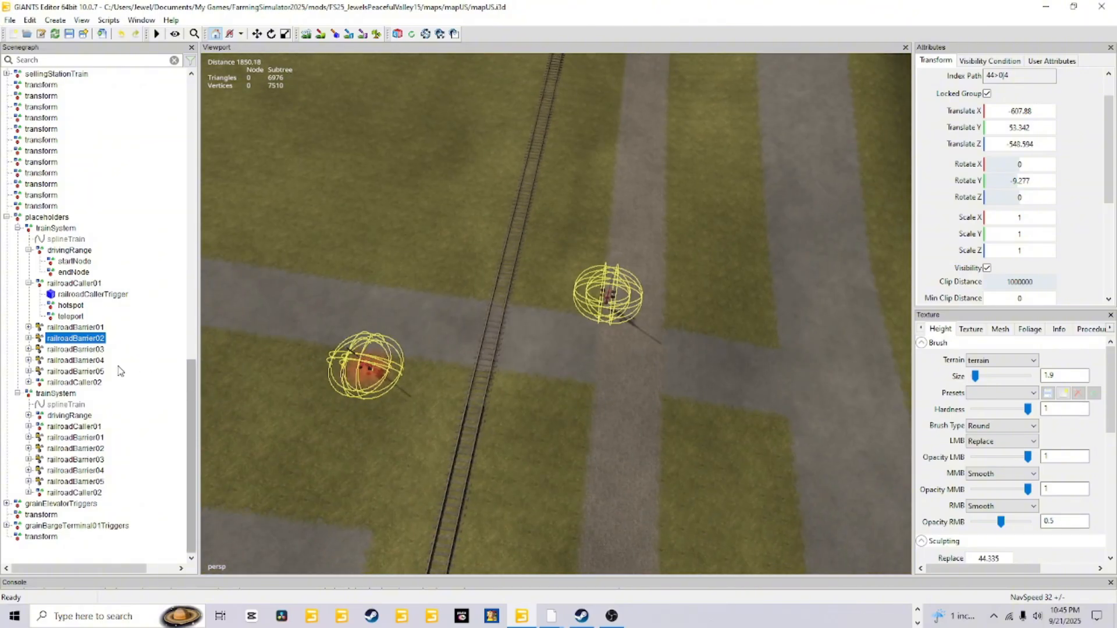
# Follow the track across the map to the paved road crossing where railroadBarrier02 is placed
pyautogui.moveTo(623, 461); pyautogui.dragTo(593, 389, button='right')
pyautogui.keyDown('alt'); pyautogui.moveTo(594, 389); pyautogui.dragTo(545, 347); pyautogui.keyUp('alt')
pyautogui.scroll(4, 593, 358)
pyautogui.scroll(4, 545, 347)
pyautogui.scroll(3, 547, 351)
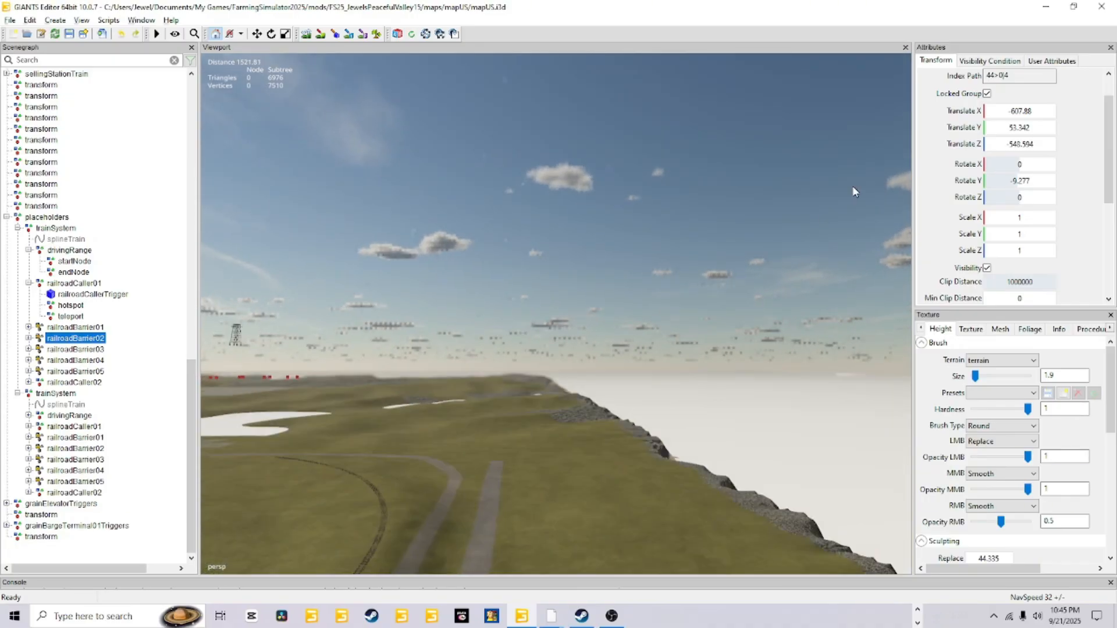
pyautogui.keyDown('alt'); pyautogui.moveTo(853, 187); pyautogui.dragTo(592, 472); pyautogui.keyUp('alt')
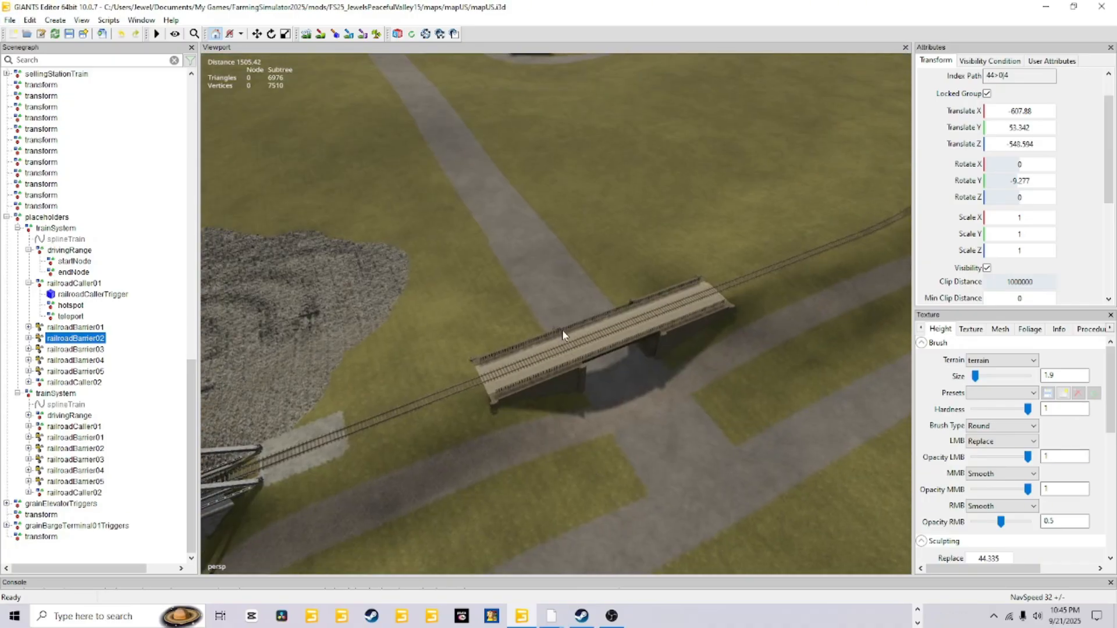
pyautogui.keyDown('alt'); pyautogui.moveTo(607, 382); pyautogui.dragTo(691, 284); pyautogui.keyUp('alt')
pyautogui.keyDown('alt'); pyautogui.moveTo(575, 421); pyautogui.dragTo(692, 356, button='right'); pyautogui.keyUp('alt')
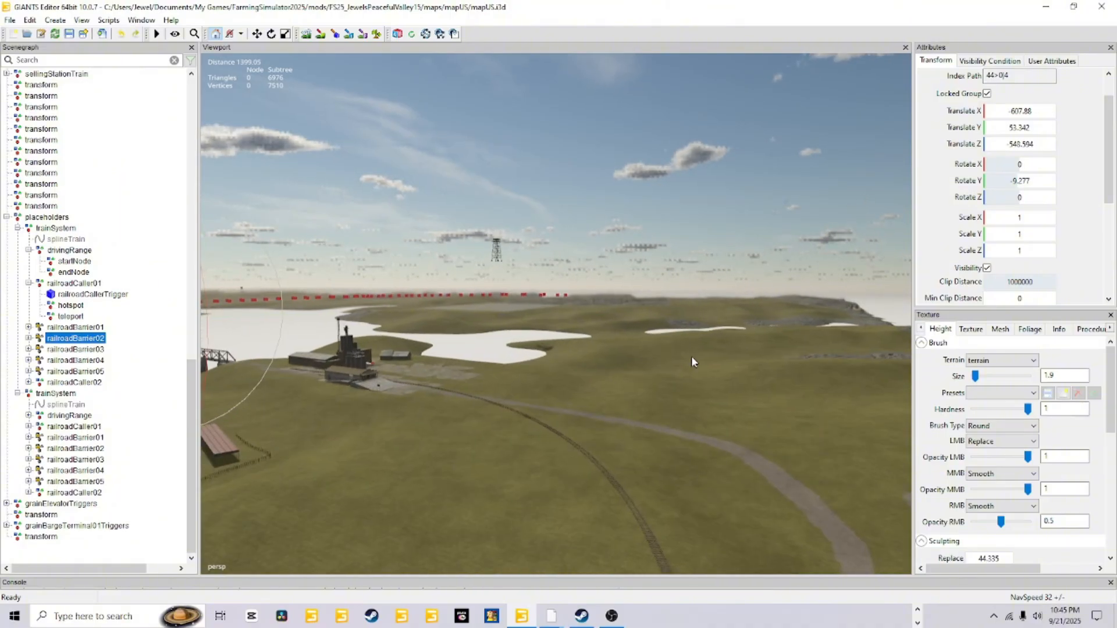
pyautogui.keyDown('alt'); pyautogui.moveTo(691, 356); pyautogui.dragTo(605, 372); pyautogui.keyUp('alt')
pyautogui.keyDown('alt'); pyautogui.moveTo(634, 553); pyautogui.dragTo(652, 331, button='right'); pyautogui.keyUp('alt')
pyautogui.keyDown('alt'); pyautogui.moveTo(652, 332); pyautogui.dragTo(602, 343); pyautogui.keyUp('alt')
pyautogui.keyDown('alt'); pyautogui.moveTo(603, 343); pyautogui.dragTo(1104, 8, button='right'); pyautogui.keyUp('alt')
pyautogui.keyDown('alt'); pyautogui.moveTo(757, 250); pyautogui.dragTo(963, 135, button='right'); pyautogui.keyUp('alt')
pyautogui.keyDown('alt'); pyautogui.moveTo(587, 366); pyautogui.dragTo(638, 395); pyautogui.keyUp('alt')
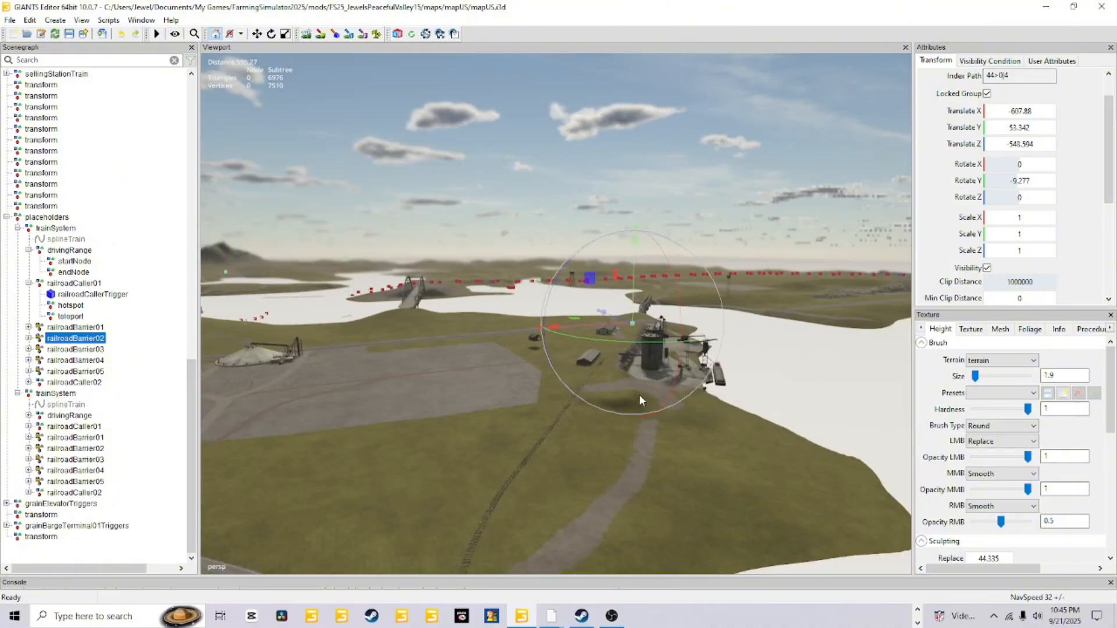
pyautogui.keyDown('alt'); pyautogui.moveTo(639, 395); pyautogui.dragTo(1102, 6, button='right'); pyautogui.keyUp('alt')
pyautogui.keyDown('alt'); pyautogui.moveTo(693, 344); pyautogui.dragTo(965, 149, button='right'); pyautogui.keyUp('alt')
pyautogui.keyDown('alt'); pyautogui.moveTo(634, 314); pyautogui.dragTo(704, 292); pyautogui.keyUp('alt')
pyautogui.keyDown('alt'); pyautogui.moveTo(704, 293); pyautogui.dragTo(1097, 29, button='right'); pyautogui.keyUp('alt')
pyautogui.keyDown('alt'); pyautogui.moveTo(566, 357); pyautogui.dragTo(659, 393); pyautogui.keyUp('alt')
pyautogui.keyDown('alt'); pyautogui.moveTo(659, 393); pyautogui.dragTo(780, 302, button='right'); pyautogui.keyUp('alt')
pyautogui.keyDown('alt'); pyautogui.moveTo(589, 357); pyautogui.dragTo(629, 398); pyautogui.keyUp('alt')
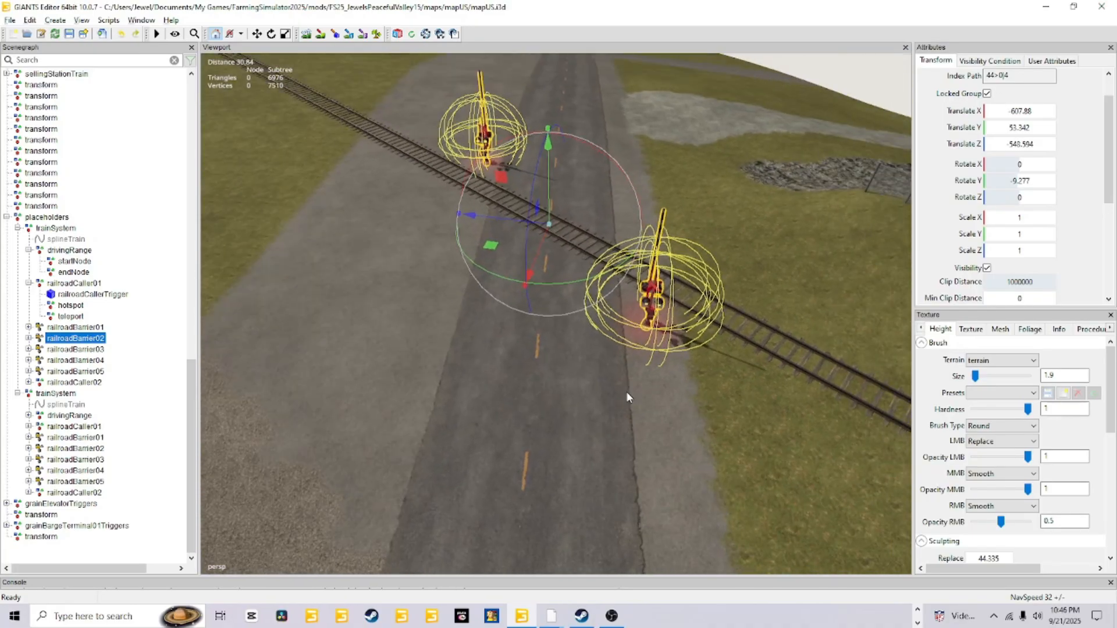
# Examine both railroadBarrier02 barriers at the paved crossing from near road level and from above
pyautogui.keyDown('alt'); pyautogui.moveTo(628, 394); pyautogui.dragTo(680, 340, button='right'); pyautogui.keyUp('alt')
pyautogui.keyDown('alt'); pyautogui.moveTo(679, 340); pyautogui.dragTo(724, 324); pyautogui.keyUp('alt')
pyautogui.keyDown('alt'); pyautogui.moveTo(724, 324); pyautogui.dragTo(705, 361, button='right'); pyautogui.keyUp('alt')
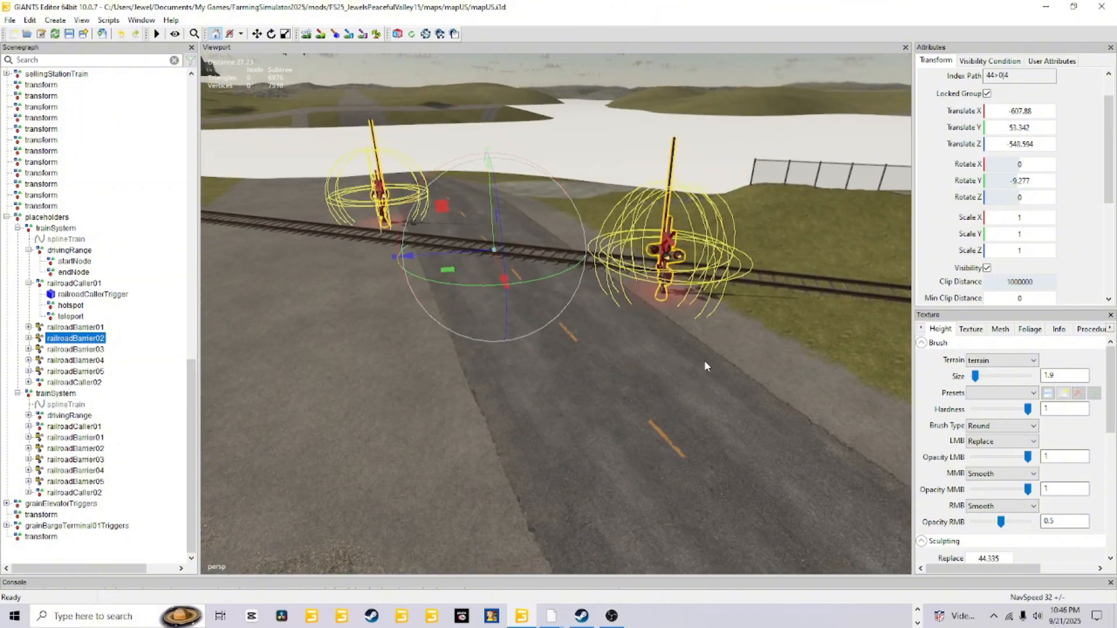
pyautogui.keyDown('alt'); pyautogui.moveTo(705, 364); pyautogui.dragTo(713, 327); pyautogui.keyUp('alt')
pyautogui.keyDown('alt'); pyautogui.moveTo(620, 402); pyautogui.dragTo(658, 374, button='right'); pyautogui.keyUp('alt')
pyautogui.keyDown('alt'); pyautogui.moveTo(658, 375); pyautogui.dragTo(618, 395); pyautogui.keyUp('alt')
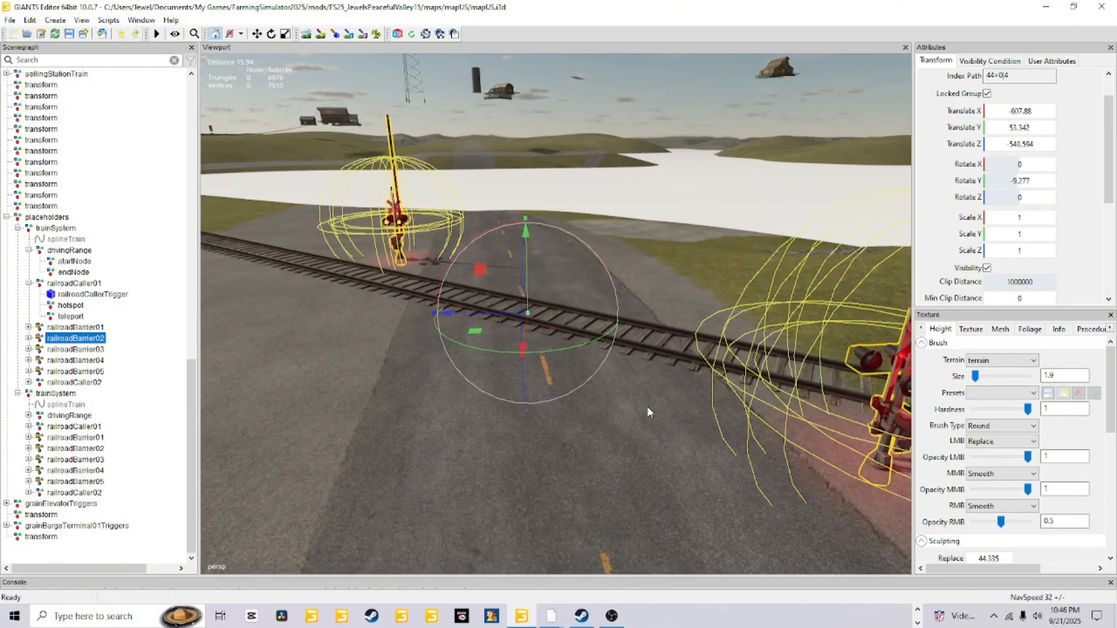
pyautogui.keyDown('alt'); pyautogui.moveTo(647, 408); pyautogui.dragTo(602, 457); pyautogui.keyUp('alt')
pyautogui.scroll(-3, 602, 451)
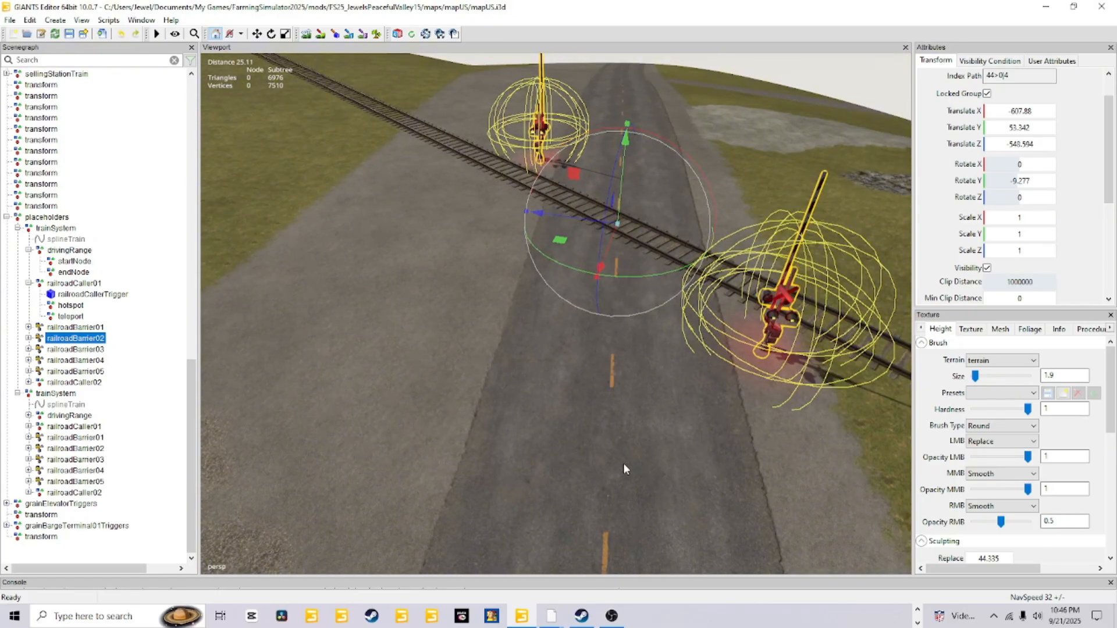
# Inspect where the pivot of railroadBarrier02 sits on the rails between its two barriers
pyautogui.keyDown('alt'); pyautogui.moveTo(540, 210); pyautogui.dragTo(521, 260, button='right'); pyautogui.keyUp('alt')
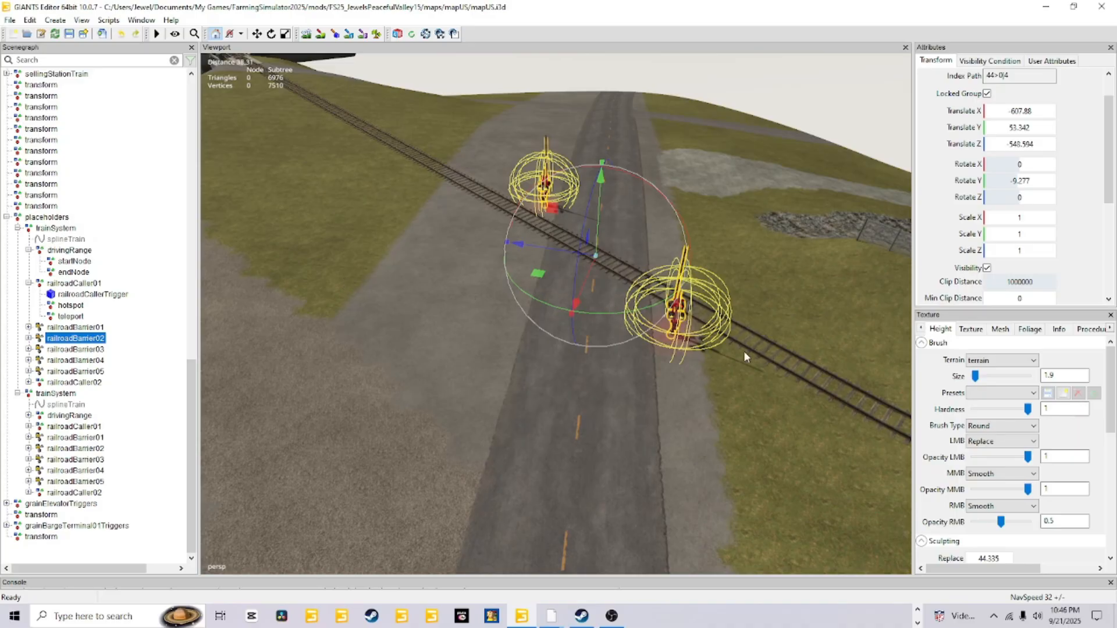
pyautogui.keyDown('alt'); pyautogui.moveTo(601, 433); pyautogui.dragTo(585, 416); pyautogui.keyUp('alt')
pyautogui.keyDown('alt'); pyautogui.moveTo(532, 467); pyautogui.dragTo(584, 428, button='right'); pyautogui.keyUp('alt')
pyautogui.keyDown('alt'); pyautogui.moveTo(583, 428); pyautogui.dragTo(633, 433); pyautogui.keyUp('alt')
pyautogui.keyDown('alt'); pyautogui.moveTo(633, 434); pyautogui.dragTo(602, 462, button='right'); pyautogui.keyUp('alt')
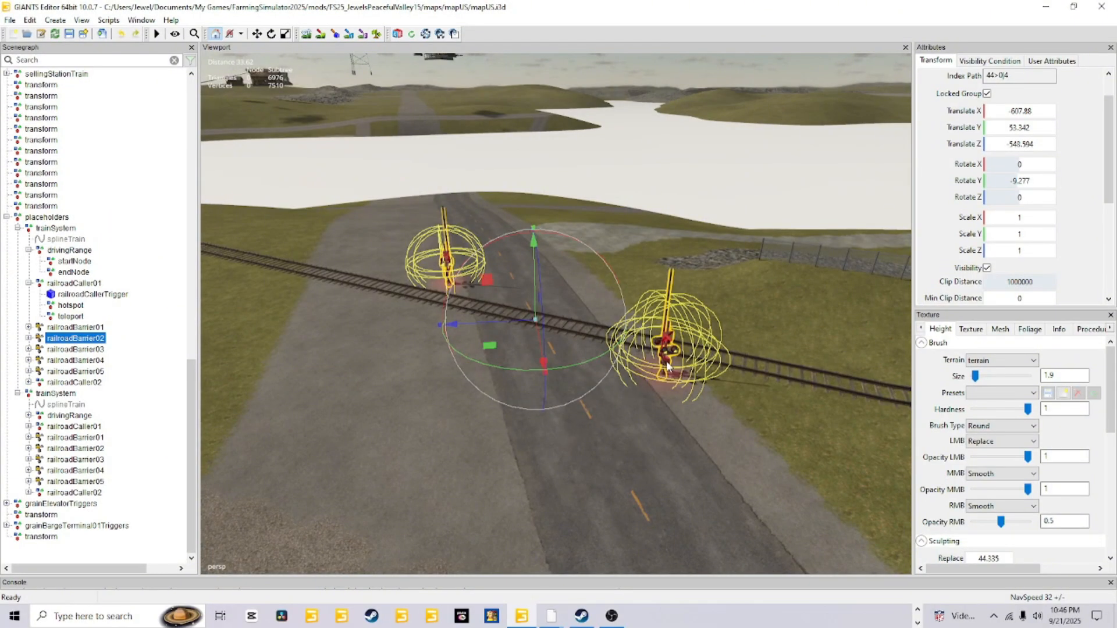
pyautogui.keyDown('alt'); pyautogui.moveTo(554, 415); pyautogui.dragTo(524, 425); pyautogui.keyUp('alt')
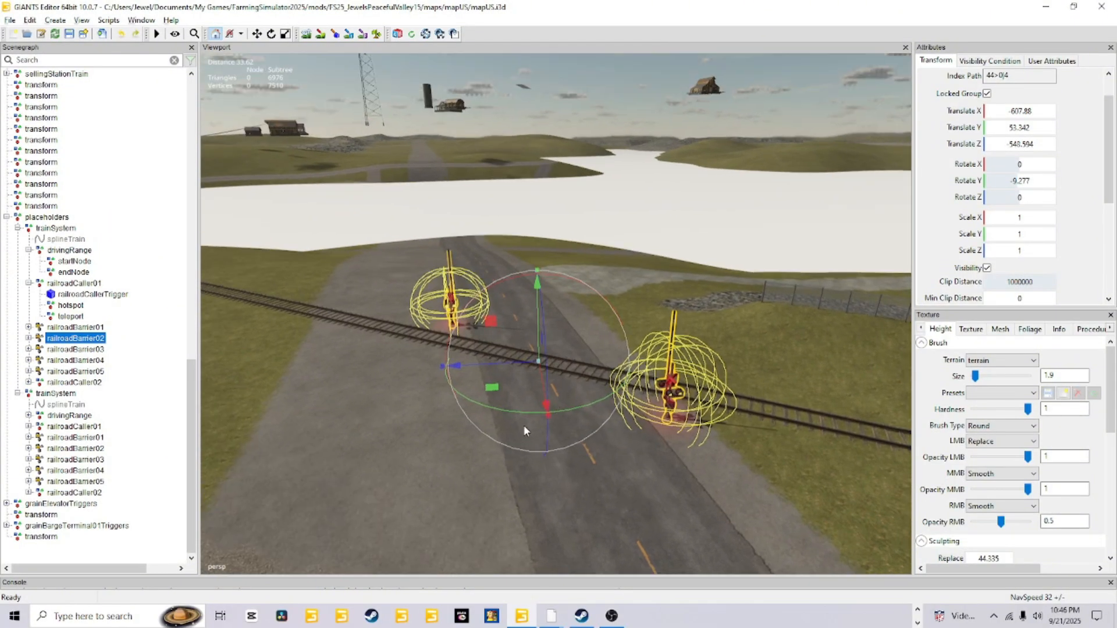
pyautogui.keyDown('alt'); pyautogui.moveTo(524, 425); pyautogui.dragTo(559, 392, button='right'); pyautogui.keyUp('alt')
pyautogui.keyDown('alt'); pyautogui.moveTo(558, 392); pyautogui.dragTo(529, 400); pyautogui.keyUp('alt')
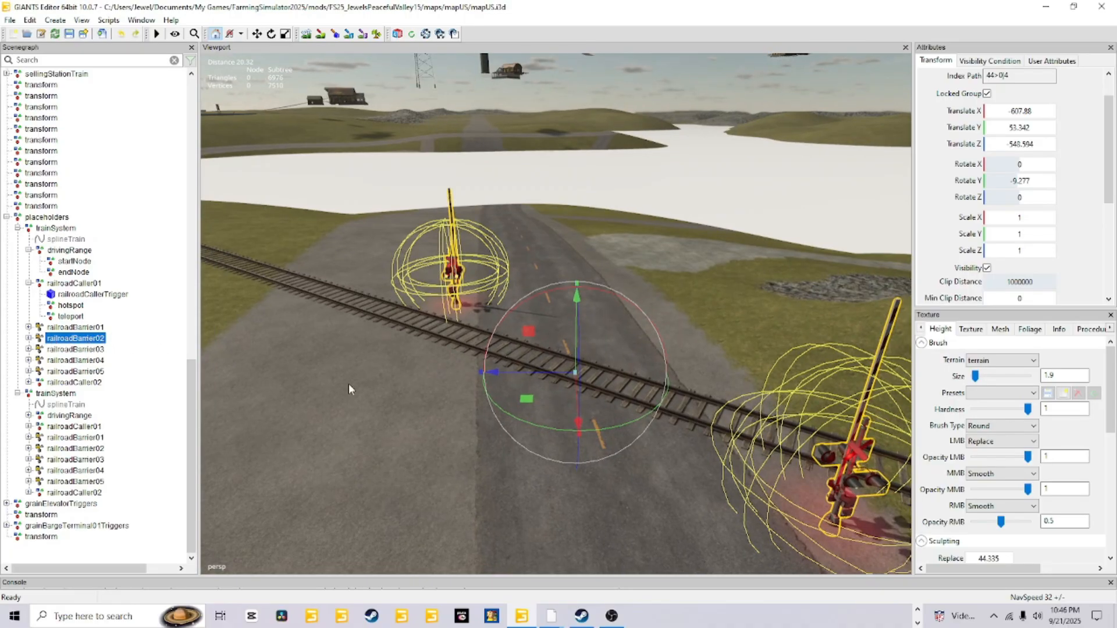
pyautogui.keyDown('alt'); pyautogui.moveTo(535, 457); pyautogui.dragTo(575, 421, button='right'); pyautogui.keyUp('alt')
pyautogui.keyDown('alt'); pyautogui.moveTo(575, 421); pyautogui.dragTo(601, 456); pyautogui.keyUp('alt')
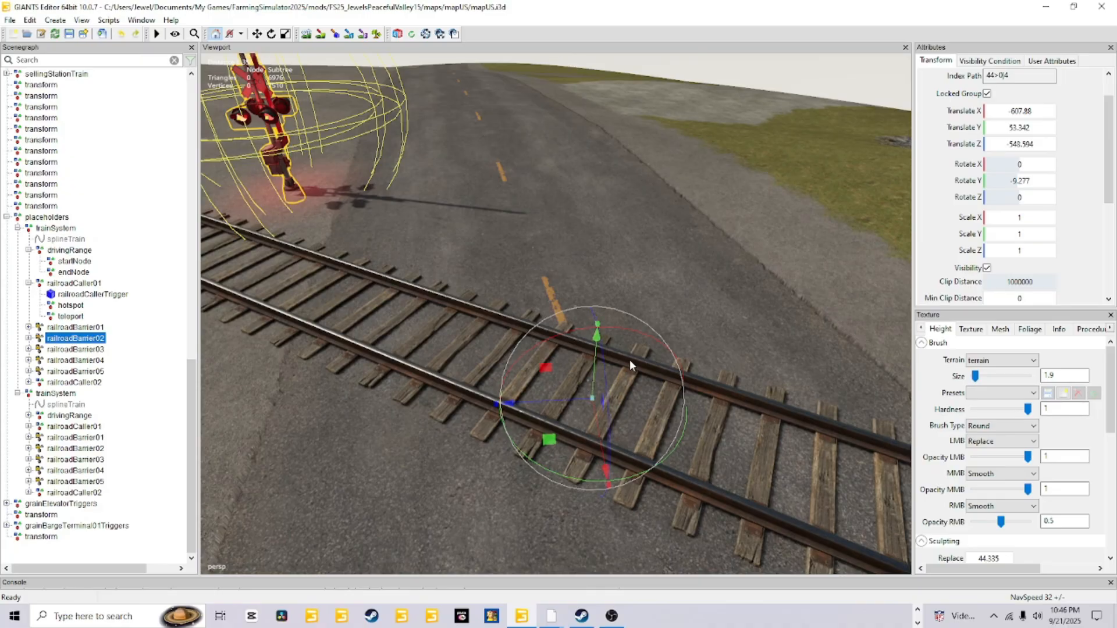
pyautogui.scroll(-5, 646, 253)
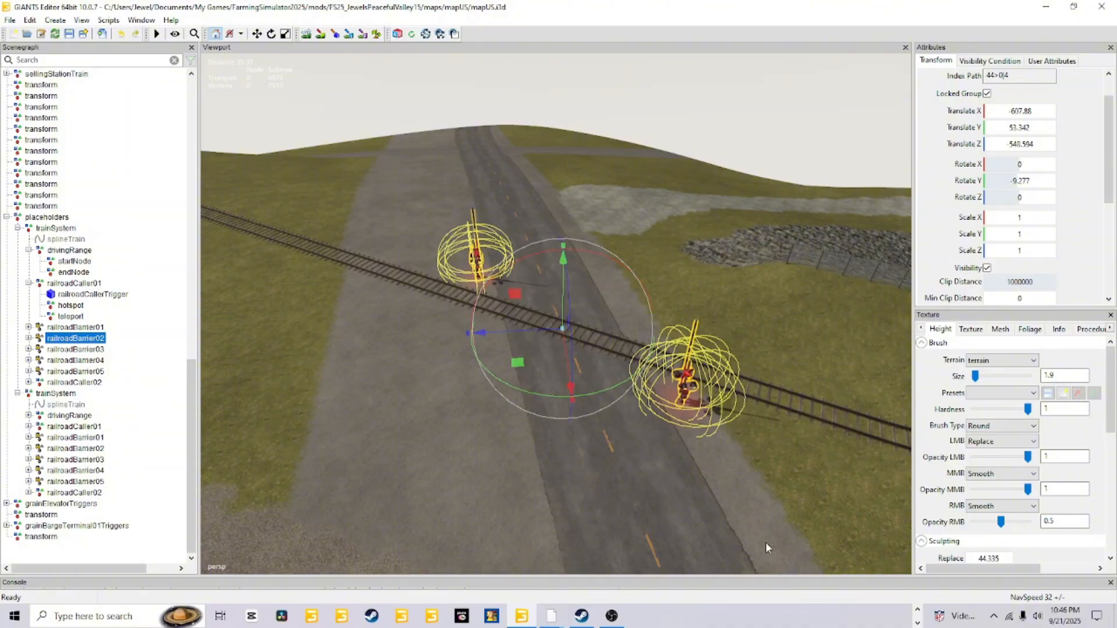
pyautogui.keyDown('alt'); pyautogui.moveTo(734, 488); pyautogui.dragTo(779, 416); pyautogui.keyUp('alt')
pyautogui.scroll(5, 779, 415)
pyautogui.scroll(-5, 734, 370)
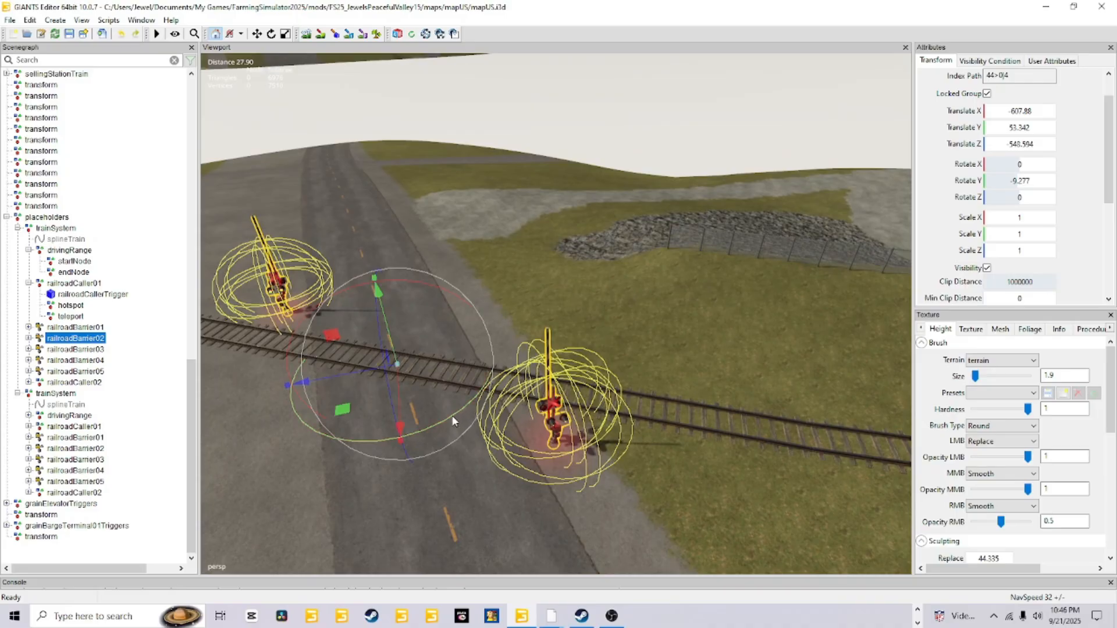
# Rotate railroadBarrier02 about its vertical axis to a Rotate Y of about -8.32, checking the near barrier from above
pyautogui.moveTo(454, 421); pyautogui.dragTo(577, 480)
pyautogui.scroll(4, 604, 427)
pyautogui.keyDown('alt'); pyautogui.moveTo(604, 431); pyautogui.dragTo(480, 265); pyautogui.keyUp('alt')
pyautogui.scroll(-3, 545, 436)
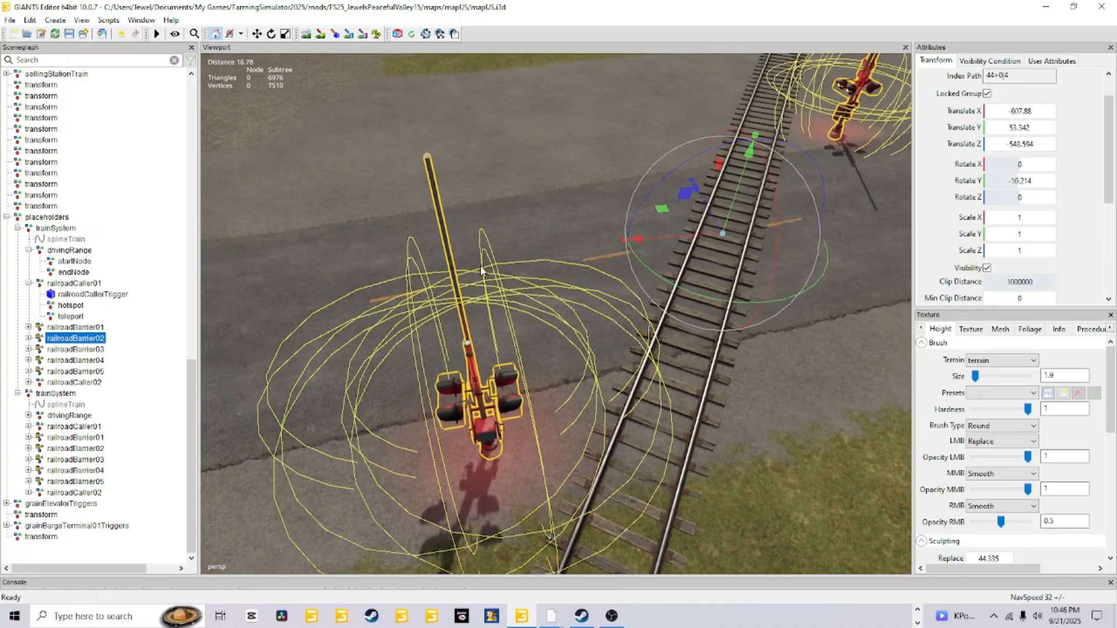
pyautogui.moveTo(690, 278); pyautogui.dragTo(686, 295)
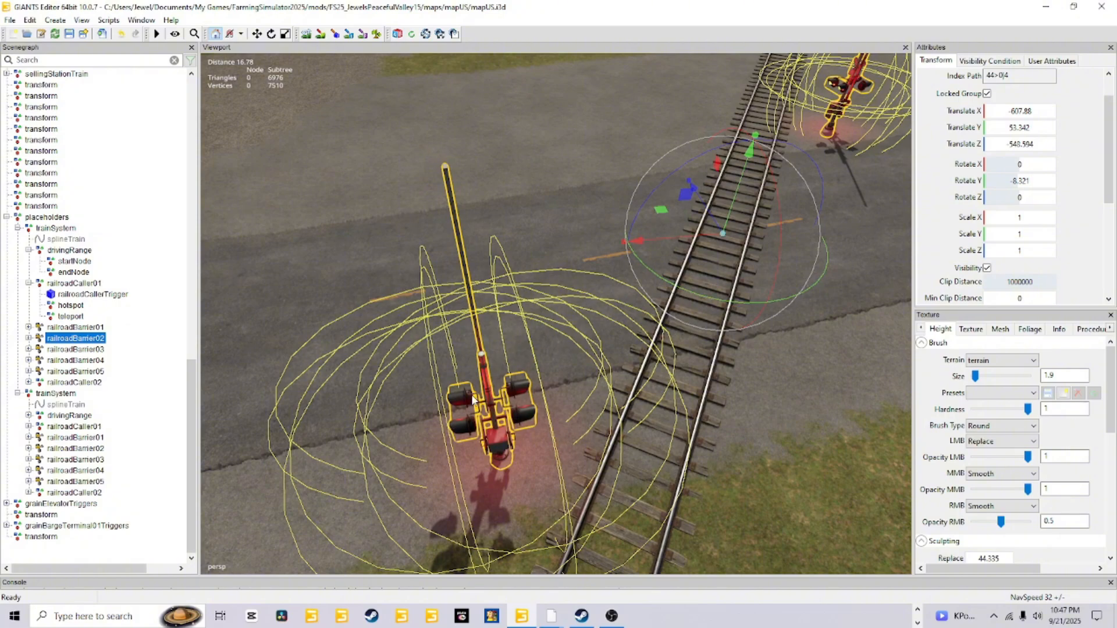
# Expand railroadBarrier02, try shifting its second railroadBarrier child to about -12.2 in Translate X, and undo the move
pyautogui.click(29, 338)
pyautogui.click(67, 361)
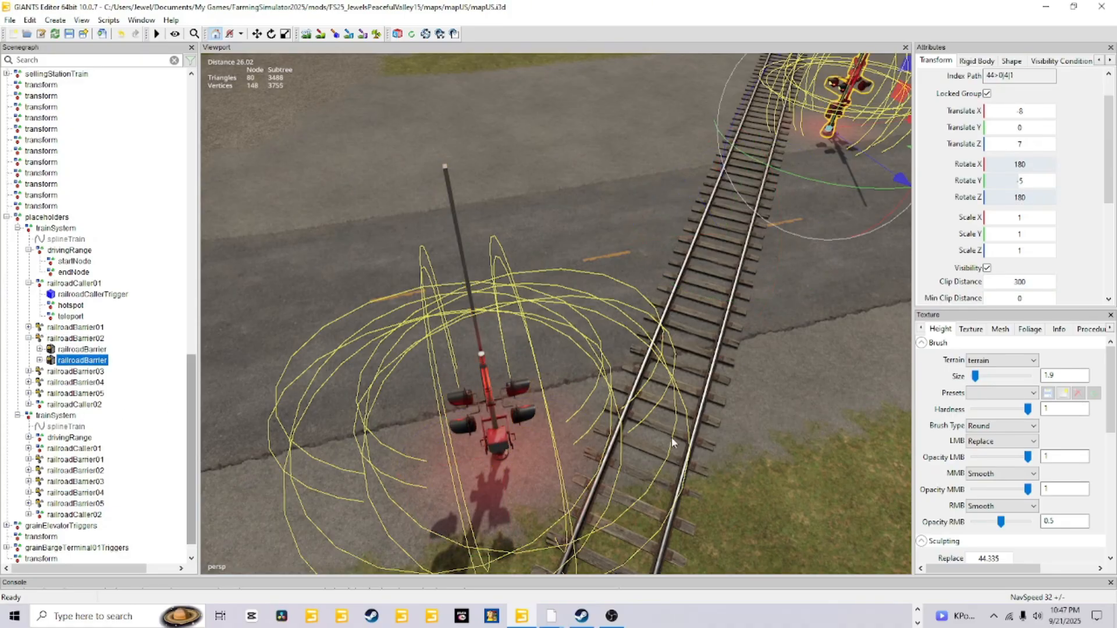
pyautogui.moveTo(851, 125); pyautogui.dragTo(927, 113)
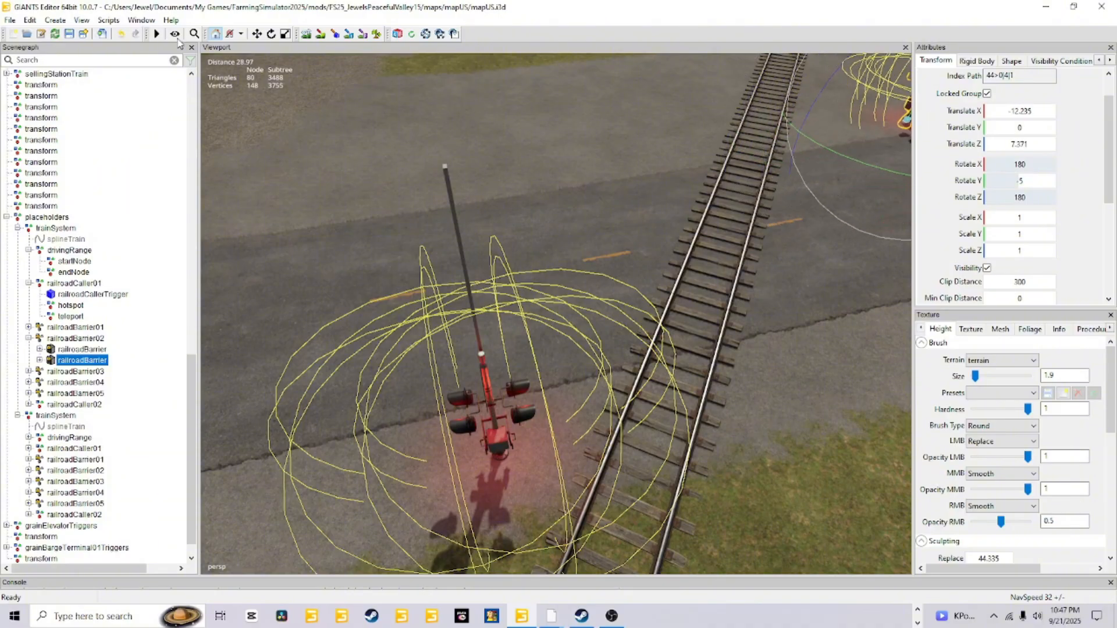
pyautogui.click(121, 34)
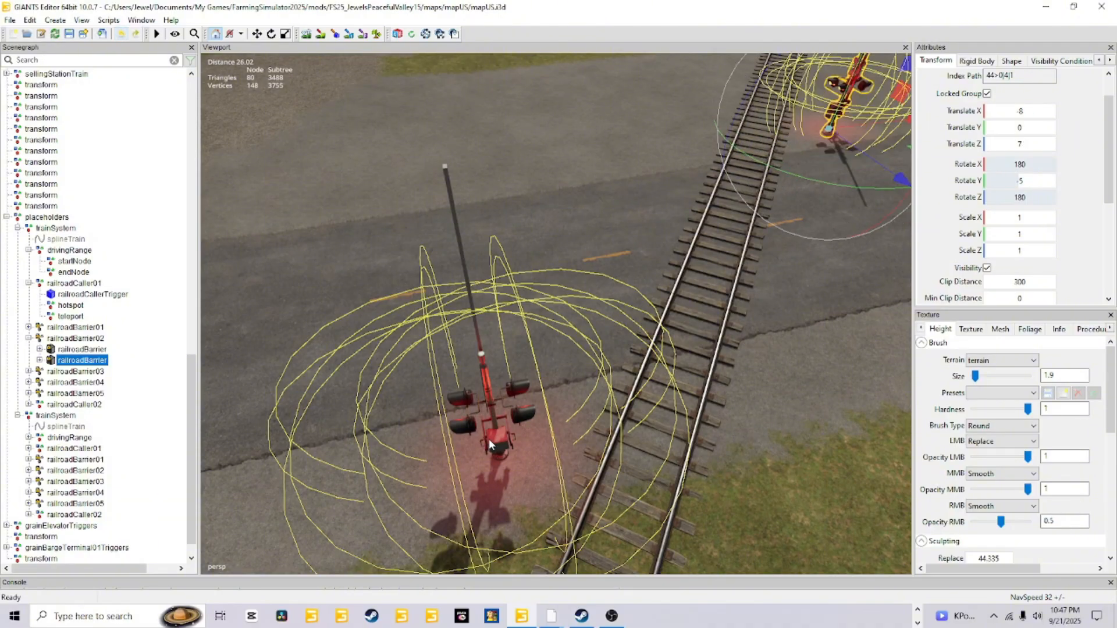
# Select railroadBarrier03 and follow the curving track from the paved crossing toward its location
pyautogui.keyDown('alt'); pyautogui.moveTo(635, 414); pyautogui.dragTo(783, 353); pyautogui.keyUp('alt')
pyautogui.keyDown('alt'); pyautogui.moveTo(783, 353); pyautogui.dragTo(633, 442, button='right'); pyautogui.keyUp('alt')
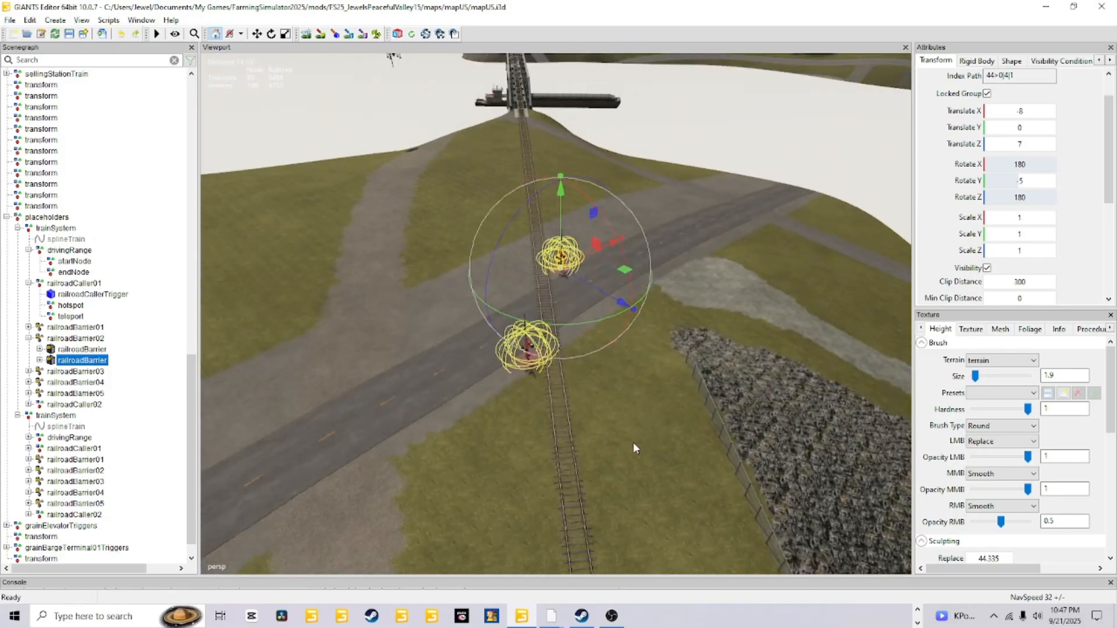
pyautogui.click(61, 371)
pyautogui.keyDown('alt'); pyautogui.moveTo(581, 500); pyautogui.dragTo(576, 425); pyautogui.keyUp('alt')
pyautogui.keyDown('alt'); pyautogui.moveTo(575, 421); pyautogui.dragTo(733, 233, button='right'); pyautogui.keyUp('alt')
pyautogui.keyDown('alt'); pyautogui.moveTo(733, 233); pyautogui.dragTo(642, 322); pyautogui.keyUp('alt')
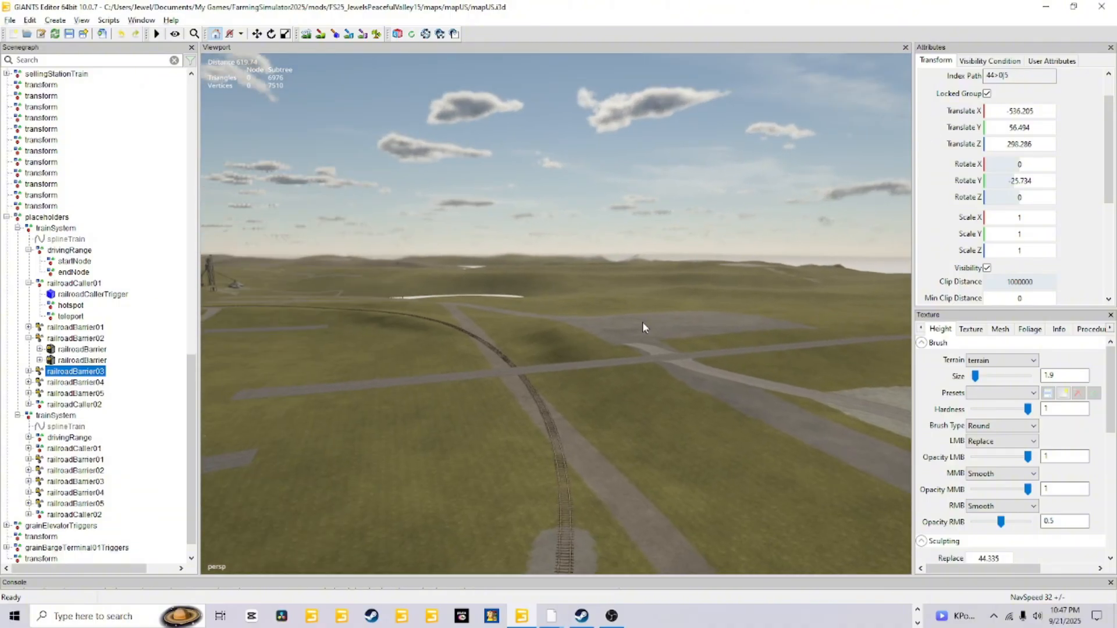
pyautogui.keyDown('alt'); pyautogui.moveTo(643, 322); pyautogui.dragTo(669, 285, button='right'); pyautogui.keyUp('alt')
pyautogui.keyDown('alt'); pyautogui.moveTo(669, 285); pyautogui.dragTo(567, 256); pyautogui.keyUp('alt')
pyautogui.keyDown('alt'); pyautogui.moveTo(568, 256); pyautogui.dragTo(680, 289, button='right'); pyautogui.keyUp('alt')
pyautogui.keyDown('alt'); pyautogui.moveTo(679, 288); pyautogui.dragTo(540, 349); pyautogui.keyUp('alt')
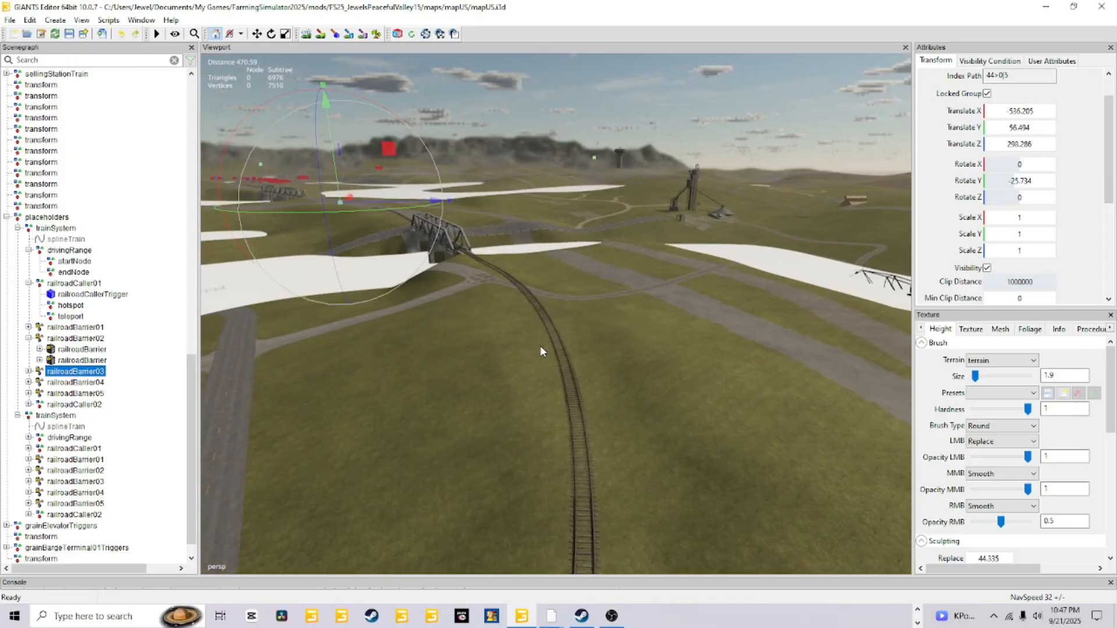
pyautogui.keyDown('alt'); pyautogui.moveTo(540, 349); pyautogui.dragTo(703, 222, button='right'); pyautogui.keyUp('alt')
pyautogui.keyDown('alt'); pyautogui.moveTo(703, 222); pyautogui.dragTo(648, 259); pyautogui.keyUp('alt')
# Close in on the railroadBarrier03 crossing and view both of its barriers from the road and from above
pyautogui.keyDown('alt'); pyautogui.moveTo(648, 259); pyautogui.dragTo(865, 185, button='right'); pyautogui.keyUp('alt')
pyautogui.keyDown('alt'); pyautogui.moveTo(553, 384); pyautogui.dragTo(648, 346, button='right'); pyautogui.keyUp('alt')
pyautogui.keyDown('alt'); pyautogui.moveTo(648, 347); pyautogui.dragTo(586, 357); pyautogui.keyUp('alt')
pyautogui.keyDown('alt'); pyautogui.moveTo(586, 356); pyautogui.dragTo(687, 314, button='right'); pyautogui.keyUp('alt')
pyautogui.keyDown('alt'); pyautogui.moveTo(687, 314); pyautogui.dragTo(528, 339); pyautogui.keyUp('alt')
pyautogui.keyDown('alt'); pyautogui.moveTo(666, 391); pyautogui.dragTo(657, 443); pyautogui.keyUp('alt')
pyautogui.keyDown('alt'); pyautogui.moveTo(719, 391); pyautogui.dragTo(687, 463, button='right'); pyautogui.keyUp('alt')
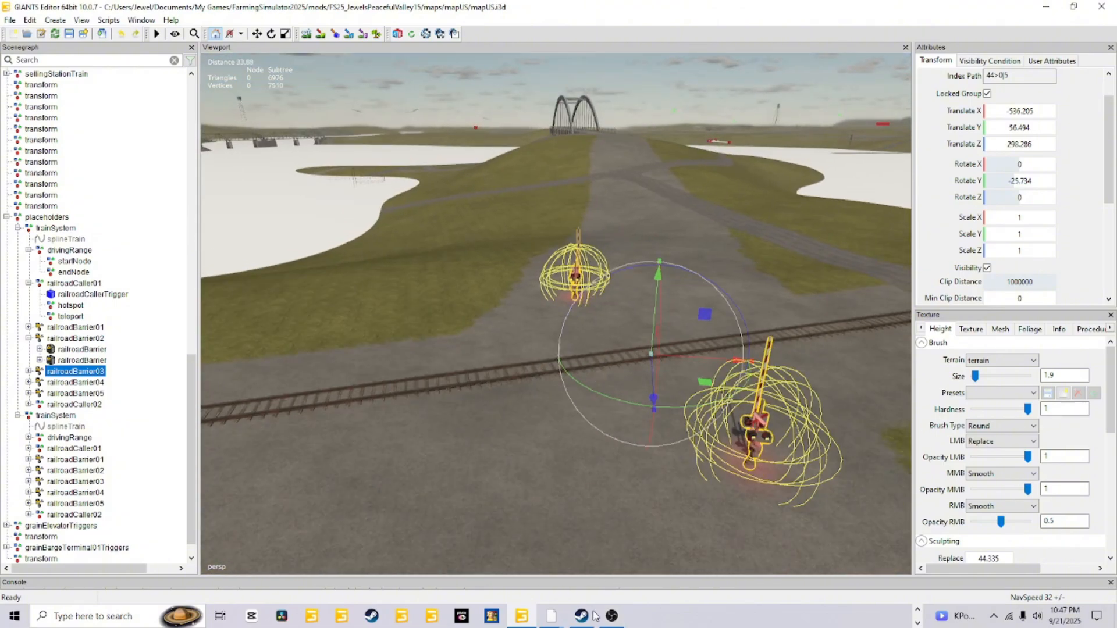
pyautogui.keyDown('alt'); pyautogui.moveTo(693, 404); pyautogui.dragTo(749, 437); pyautogui.keyUp('alt')
pyautogui.keyDown('alt'); pyautogui.moveTo(749, 436); pyautogui.dragTo(706, 480, button='right'); pyautogui.keyUp('alt')
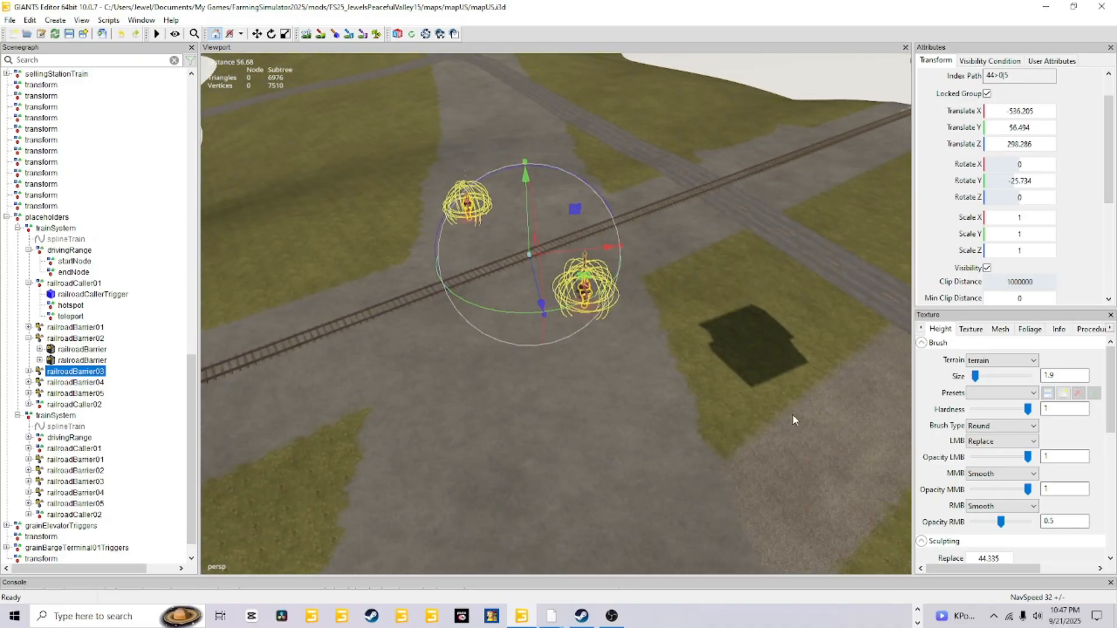
# View the railroadBarrier03 crossing up close and follow the railway past it toward the steel river bridge
pyautogui.keyDown('alt'); pyautogui.moveTo(559, 426); pyautogui.dragTo(539, 354, button='right'); pyautogui.keyUp('alt')
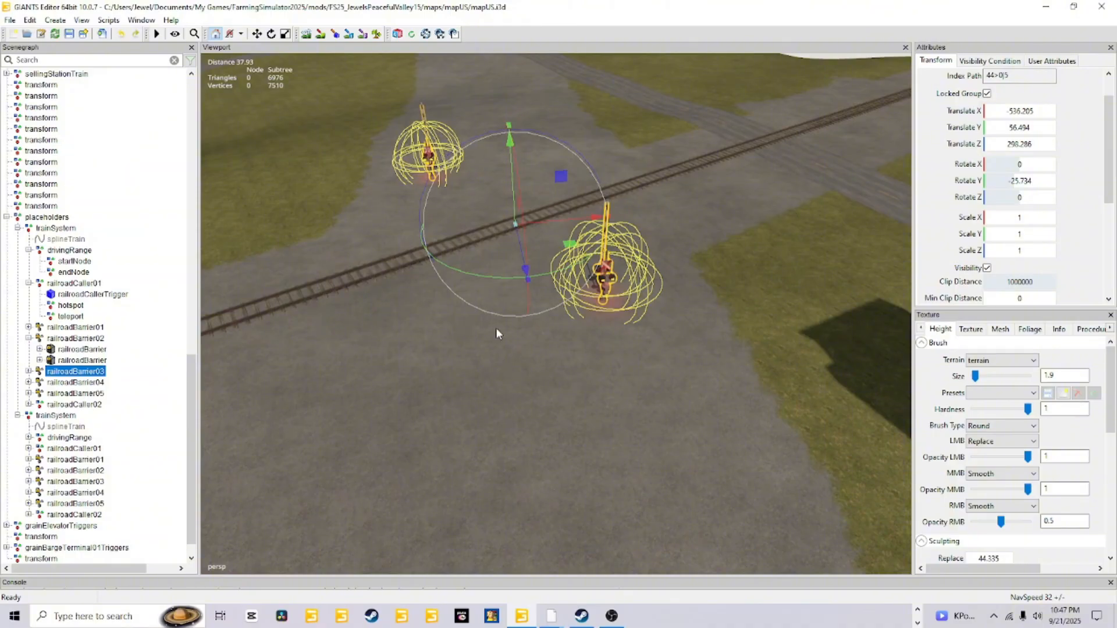
pyautogui.keyDown('alt'); pyautogui.moveTo(592, 427); pyautogui.dragTo(723, 365); pyautogui.keyUp('alt')
pyautogui.keyDown('alt'); pyautogui.moveTo(559, 466); pyautogui.dragTo(647, 383, button='right'); pyautogui.keyUp('alt')
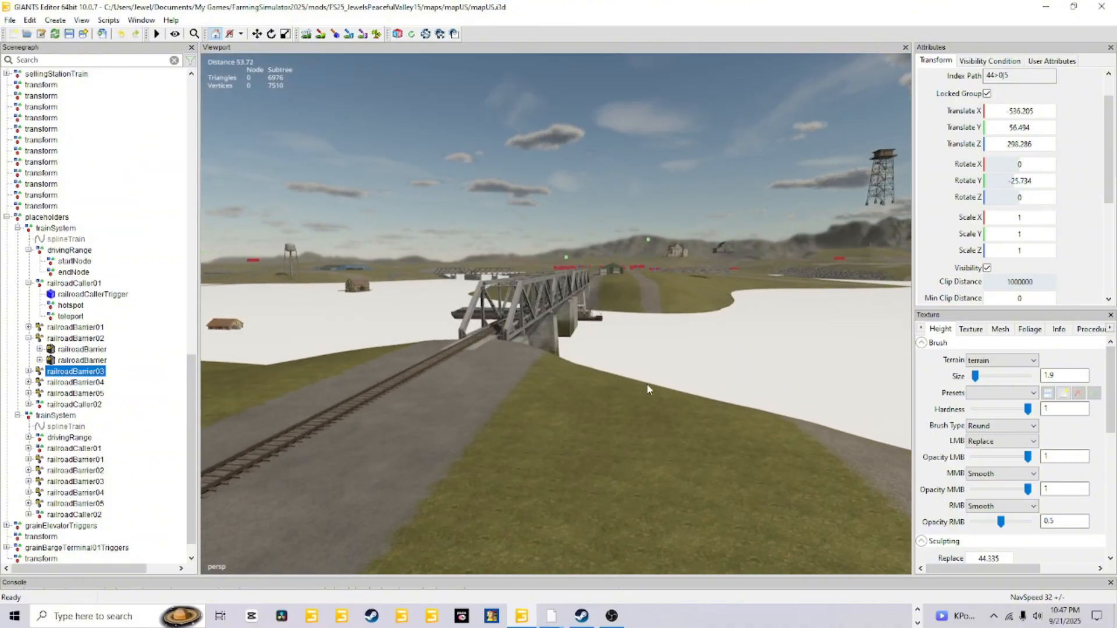
pyautogui.keyDown('alt'); pyautogui.moveTo(647, 383); pyautogui.dragTo(675, 357); pyautogui.keyUp('alt')
pyautogui.keyDown('alt'); pyautogui.moveTo(419, 526); pyautogui.dragTo(762, 390, button='right'); pyautogui.keyUp('alt')
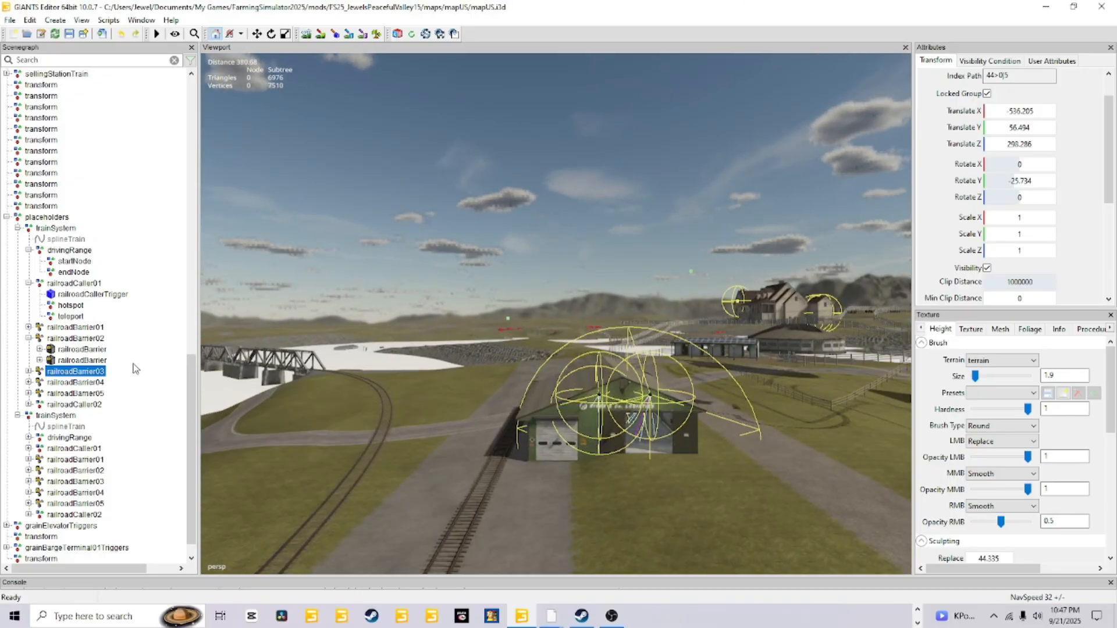
# Select railroadBarrier04 and follow the tracks to its double-track crossing, viewing both barriers up close
pyautogui.click(87, 383)
pyautogui.keyDown('alt'); pyautogui.moveTo(534, 551); pyautogui.dragTo(687, 343, button='right'); pyautogui.keyUp('alt')
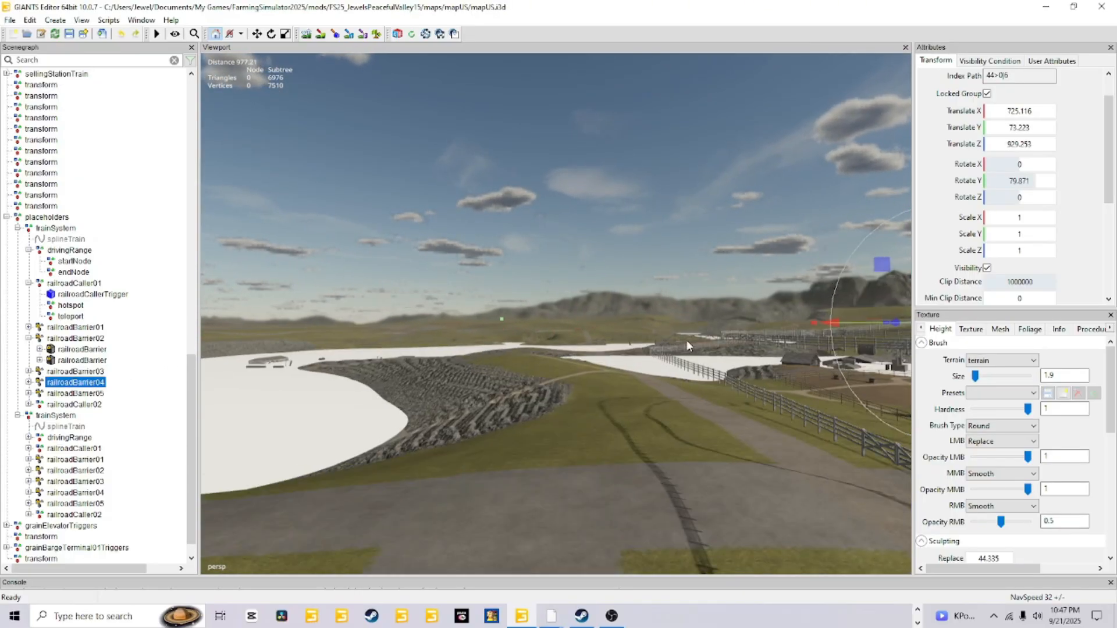
pyautogui.keyDown('alt'); pyautogui.moveTo(687, 343); pyautogui.dragTo(657, 419); pyautogui.keyUp('alt')
pyautogui.keyDown('alt'); pyautogui.moveTo(658, 419); pyautogui.dragTo(742, 303, button='right'); pyautogui.keyUp('alt')
pyautogui.keyDown('alt'); pyautogui.moveTo(740, 300); pyautogui.dragTo(624, 406); pyautogui.keyUp('alt')
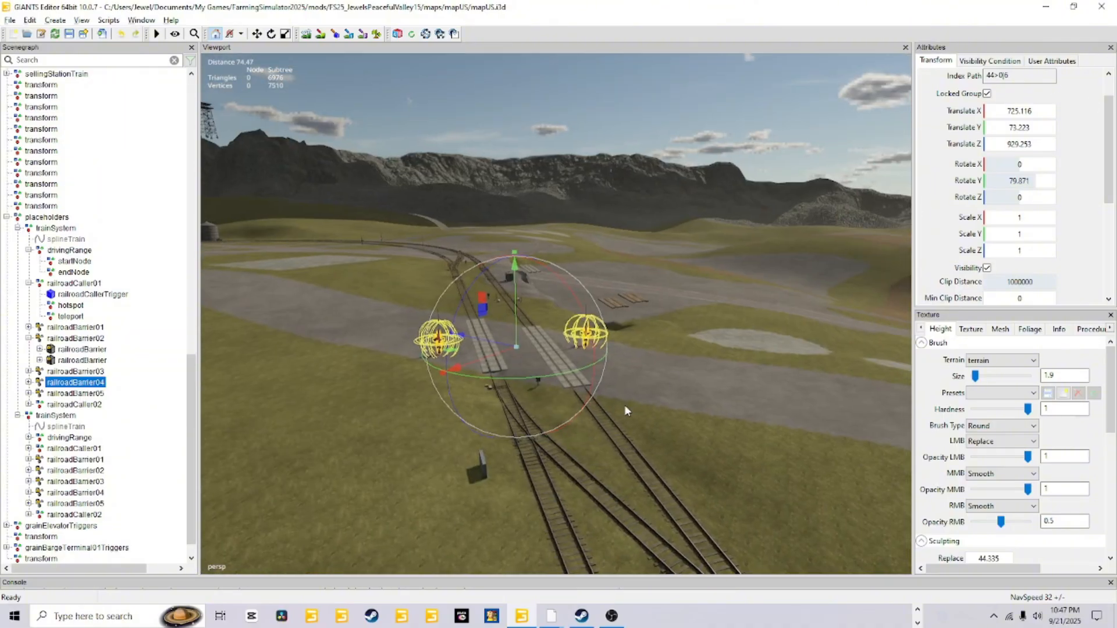
pyautogui.keyDown('alt'); pyautogui.moveTo(624, 406); pyautogui.dragTo(770, 263, button='right'); pyautogui.keyUp('alt')
pyautogui.keyDown('alt'); pyautogui.moveTo(769, 263); pyautogui.dragTo(649, 293); pyautogui.keyUp('alt')
pyautogui.keyDown('alt'); pyautogui.moveTo(649, 293); pyautogui.dragTo(676, 346, button='right'); pyautogui.keyUp('alt')
pyautogui.keyDown('alt'); pyautogui.moveTo(675, 345); pyautogui.dragTo(629, 334); pyautogui.keyUp('alt')
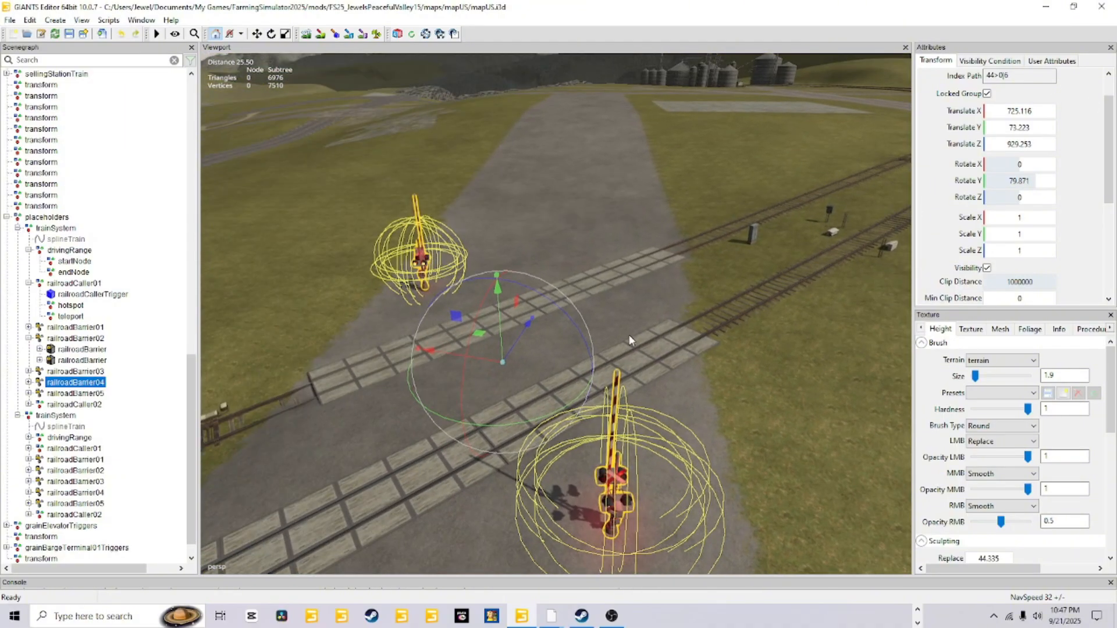
# Examine the railroadBarrier04 crossing from close range and from high above, checking how its barriers flank both tracks
pyautogui.keyDown('alt'); pyautogui.moveTo(629, 334); pyautogui.dragTo(676, 310, button='right'); pyautogui.keyUp('alt')
pyautogui.keyDown('alt'); pyautogui.moveTo(676, 310); pyautogui.dragTo(611, 398); pyautogui.keyUp('alt')
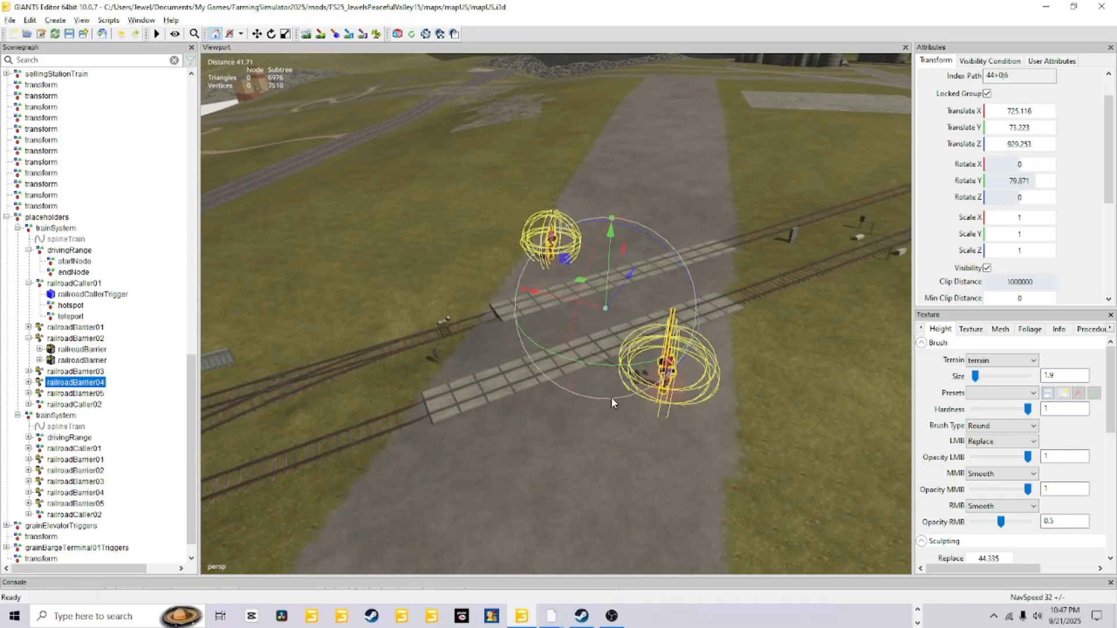
pyautogui.keyDown('alt'); pyautogui.moveTo(611, 398); pyautogui.dragTo(656, 386, button='right'); pyautogui.keyUp('alt')
pyautogui.keyDown('alt'); pyautogui.moveTo(655, 386); pyautogui.dragTo(616, 404); pyautogui.keyUp('alt')
pyautogui.keyDown('alt'); pyautogui.moveTo(616, 403); pyautogui.dragTo(626, 364, button='right'); pyautogui.keyUp('alt')
pyautogui.keyDown('alt'); pyautogui.moveTo(625, 364); pyautogui.dragTo(616, 372); pyautogui.keyUp('alt')
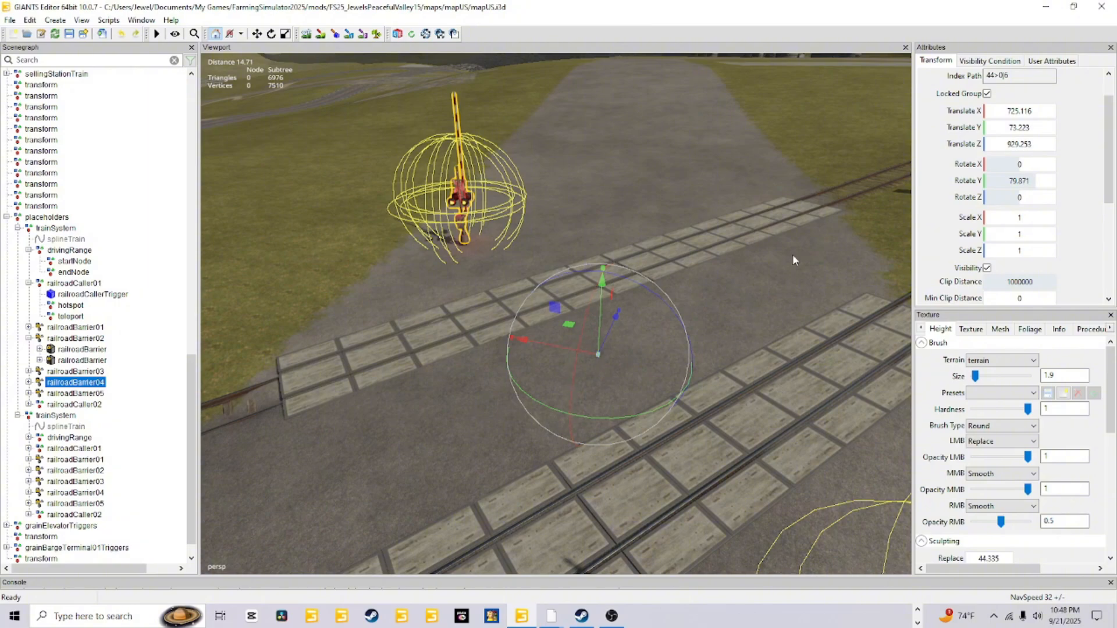
pyautogui.keyDown('alt'); pyautogui.moveTo(793, 253); pyautogui.dragTo(755, 292, button='right'); pyautogui.keyUp('alt')
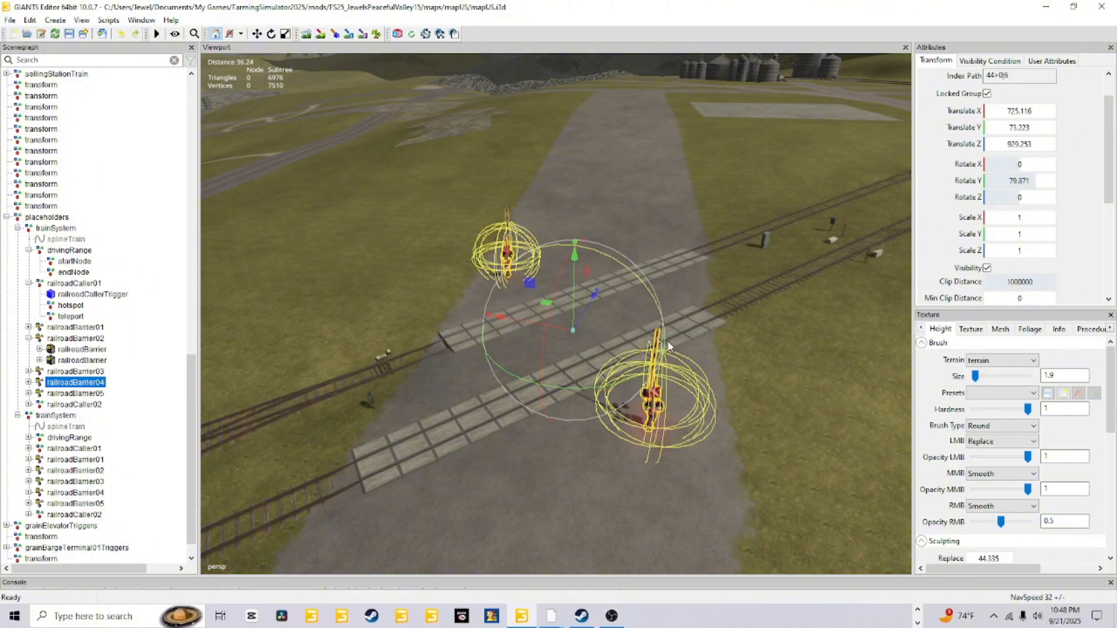
pyautogui.scroll(-6, 670, 283)
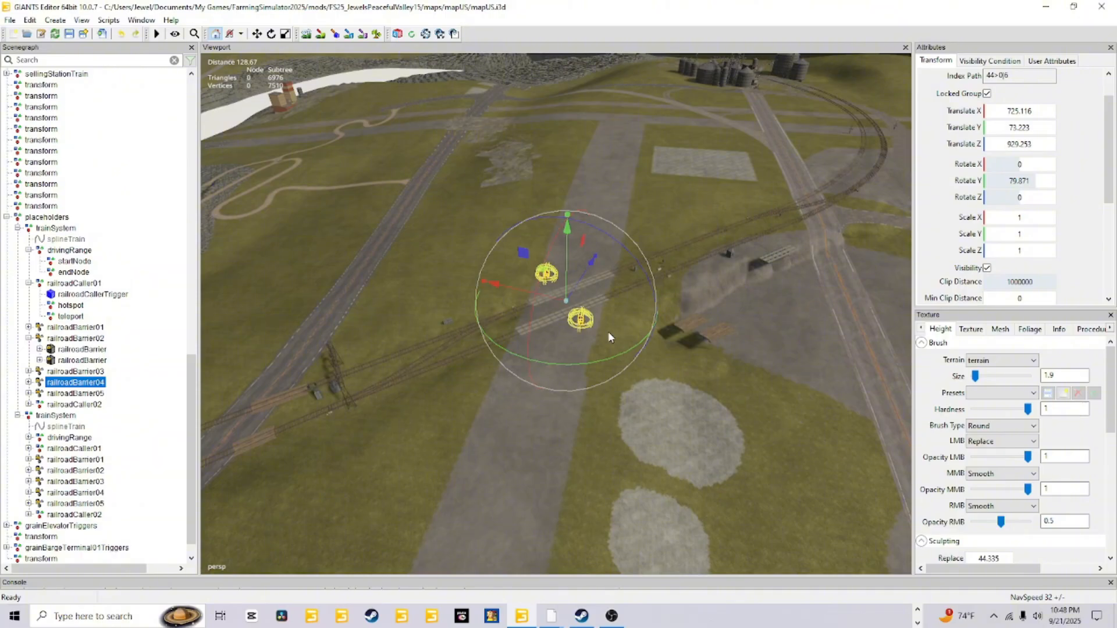
pyautogui.scroll(6, 676, 208)
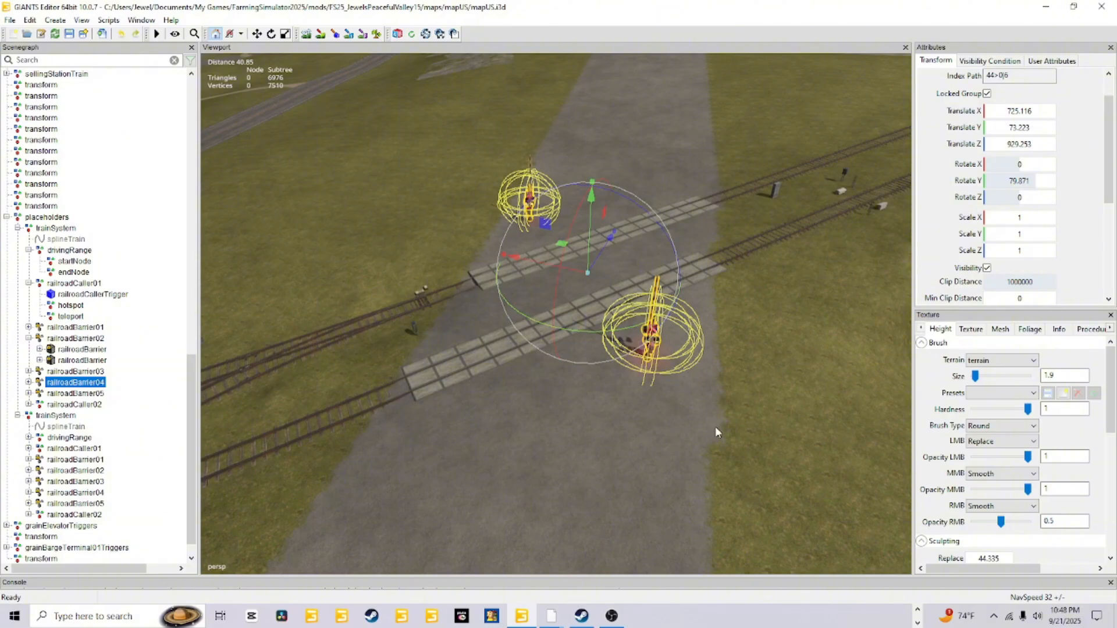
pyautogui.scroll(-8, 715, 427)
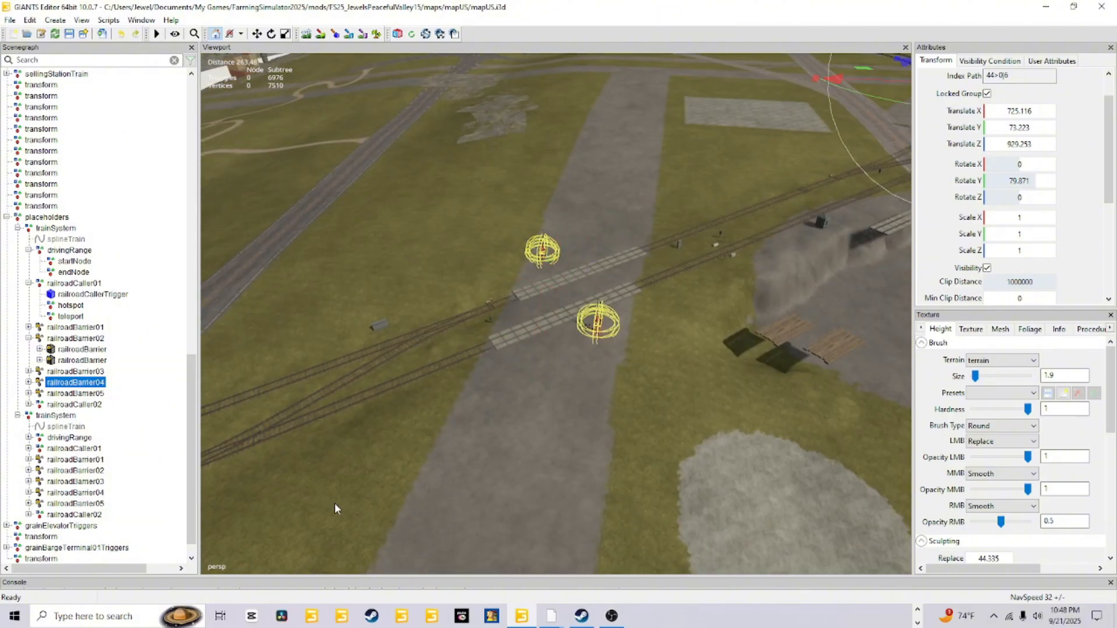
# Select railroadBarrier05 and examine its two barriers beside the curving double track, up close and from above
pyautogui.keyDown('alt'); pyautogui.moveTo(334, 509); pyautogui.dragTo(449, 367); pyautogui.keyUp('alt')
pyautogui.click(581, 349)
pyautogui.scroll(8, 766, 220)
pyautogui.scroll(3, 594, 427)
pyautogui.scroll(-4, 612, 420)
pyautogui.keyDown('alt'); pyautogui.moveTo(612, 420); pyautogui.dragTo(711, 340); pyautogui.keyUp('alt')
pyautogui.scroll(3, 710, 340)
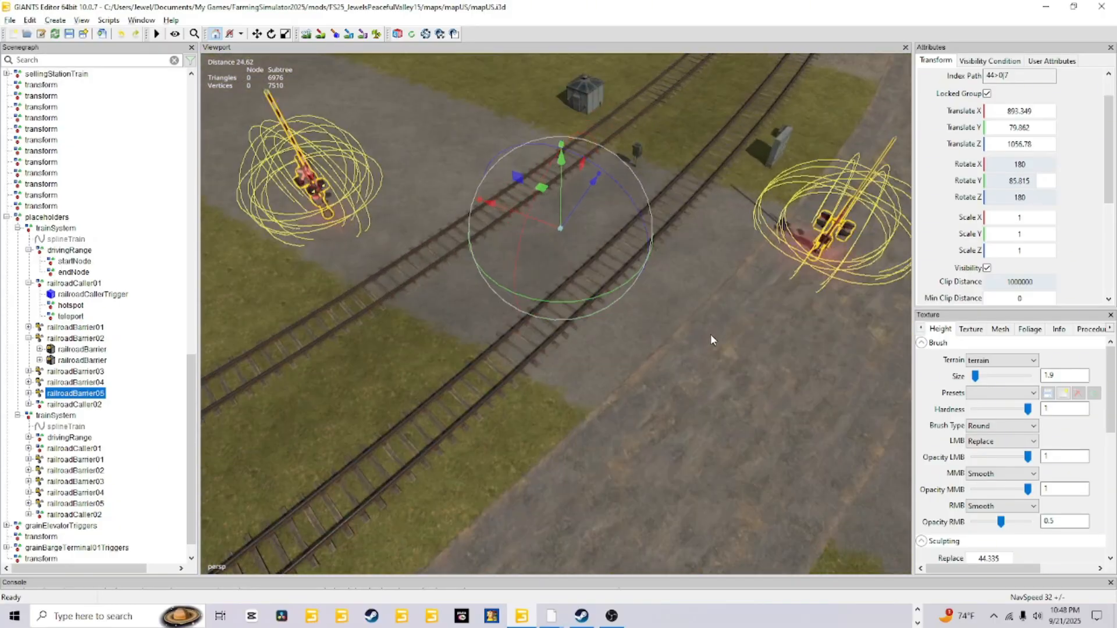
pyautogui.scroll(1, 712, 337)
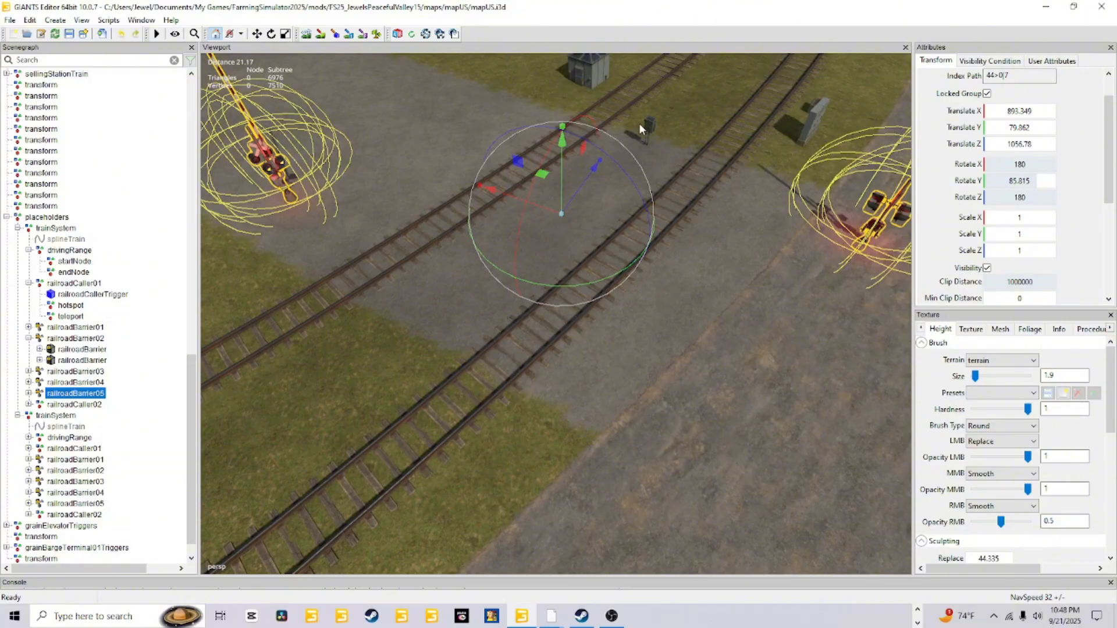
pyautogui.keyDown('alt'); pyautogui.moveTo(581, 205); pyautogui.dragTo(626, 294); pyautogui.keyUp('alt')
pyautogui.scroll(-8, 664, 294)
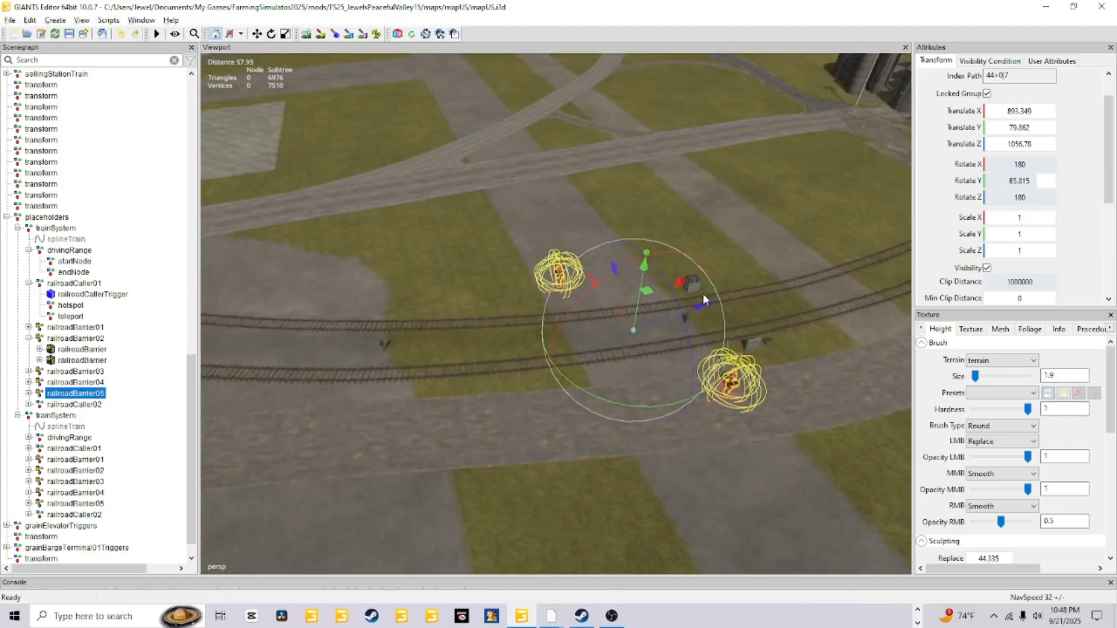
pyautogui.keyDown('alt'); pyautogui.moveTo(703, 293); pyautogui.dragTo(738, 263); pyautogui.keyUp('alt')
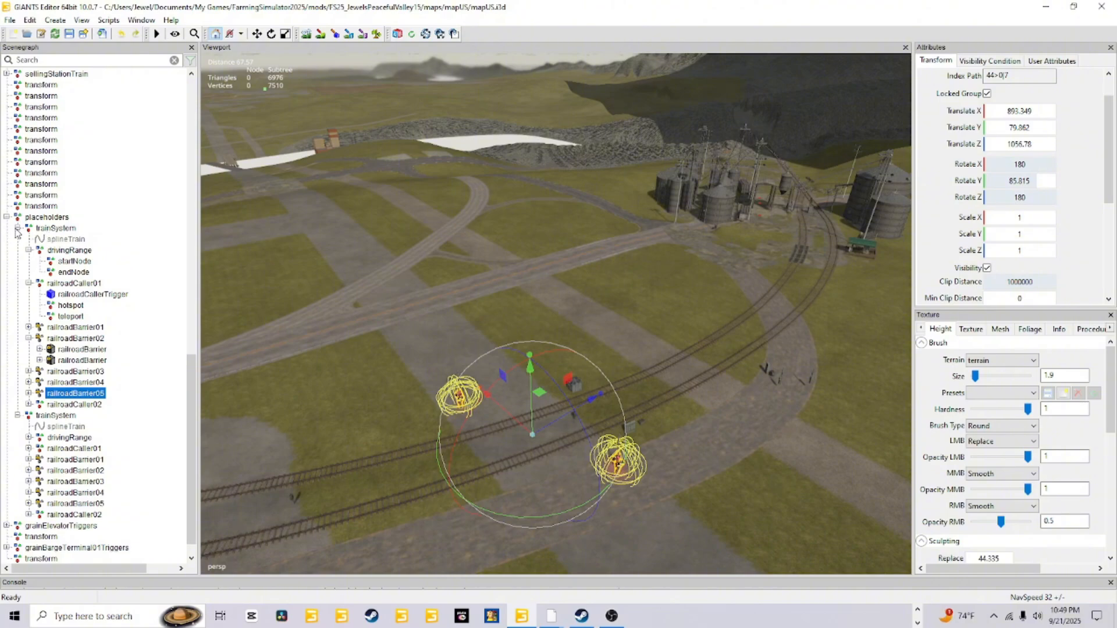
# Compare the two trainSystem groups under placeholders by selecting each, and collapse both with the second one selected
pyautogui.click(54, 228)
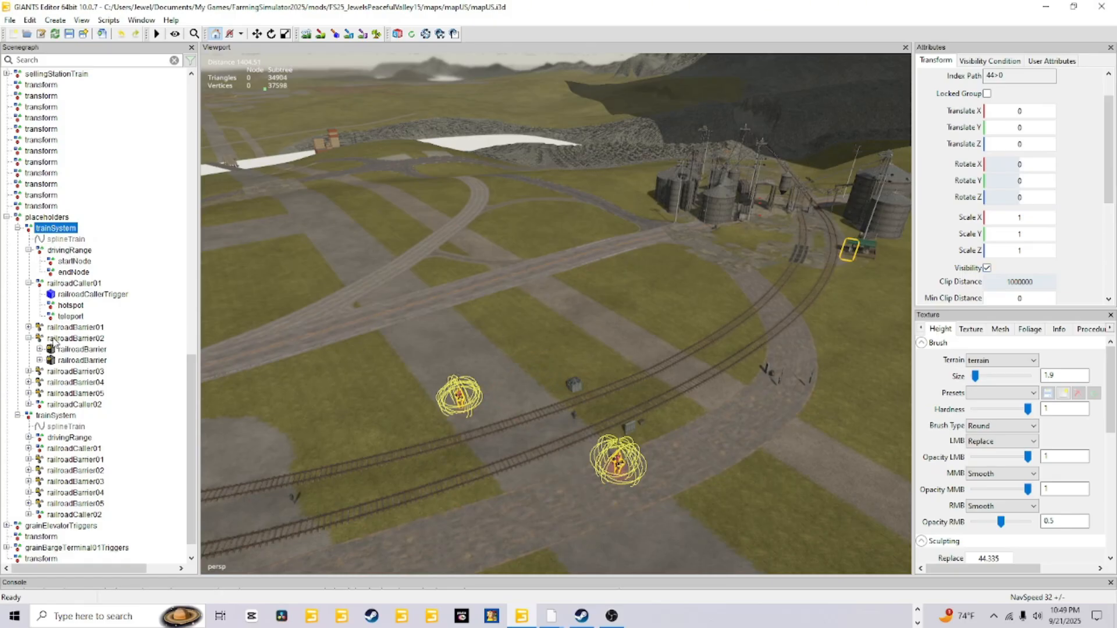
pyautogui.click(64, 417)
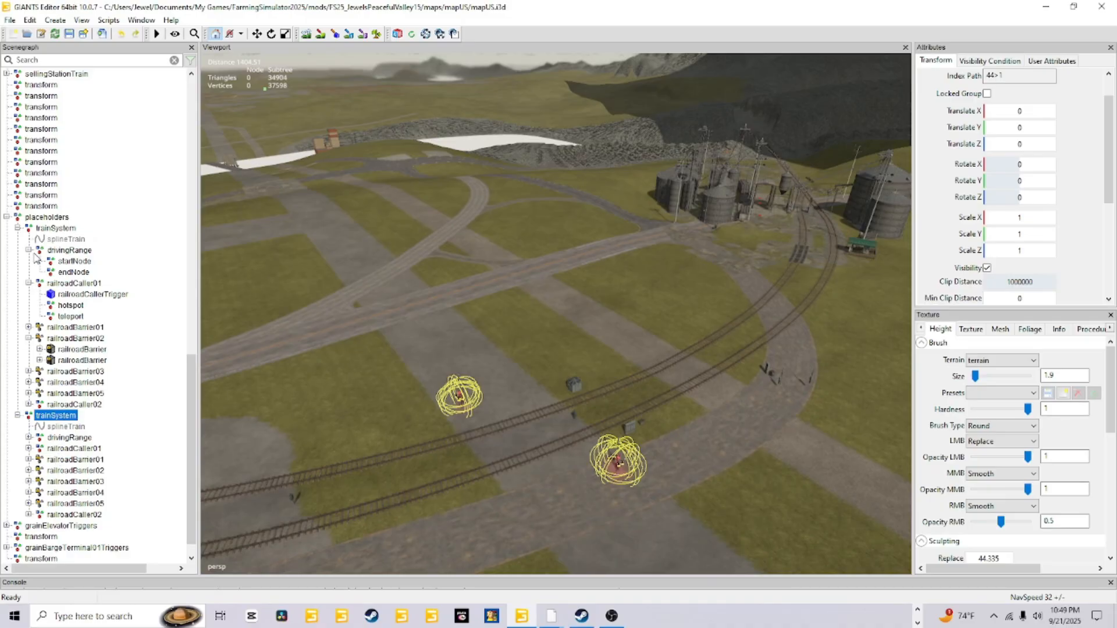
pyautogui.click(17, 228)
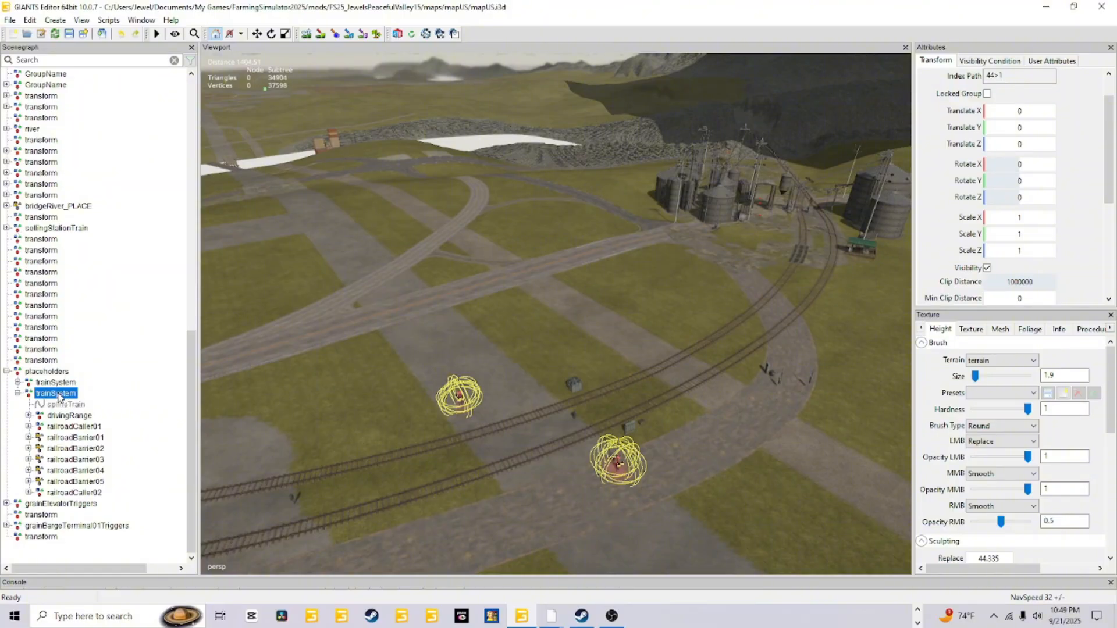
pyautogui.click(18, 394)
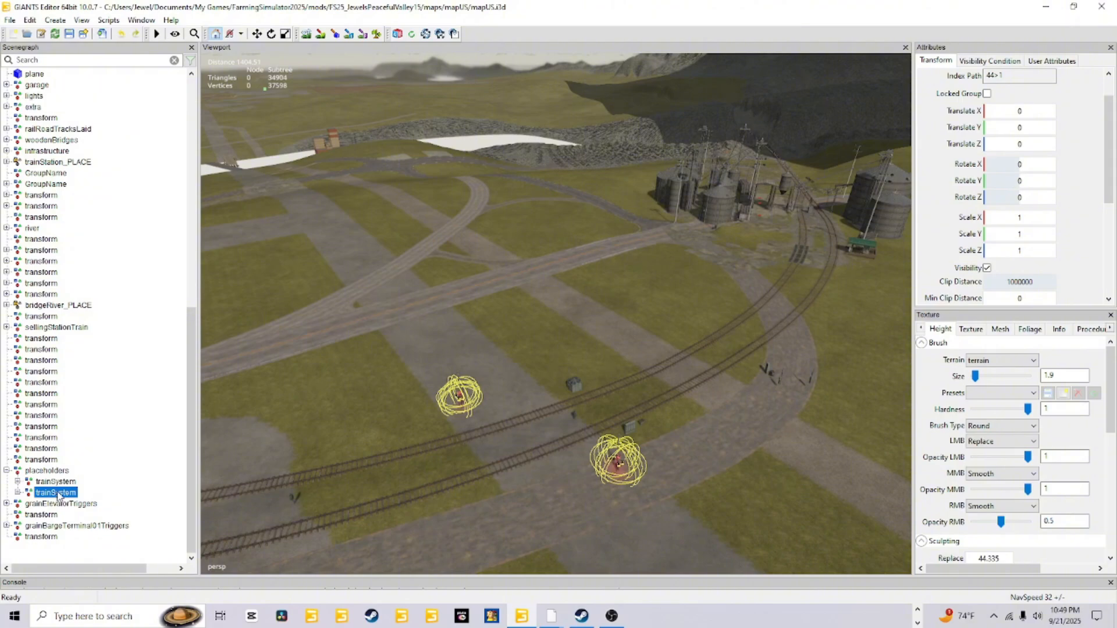
# Try exporting the second trainSystem group over the existing trainSystem i3D file in the map's placeables folder
pyautogui.click(10, 19)
pyautogui.click(64, 205)
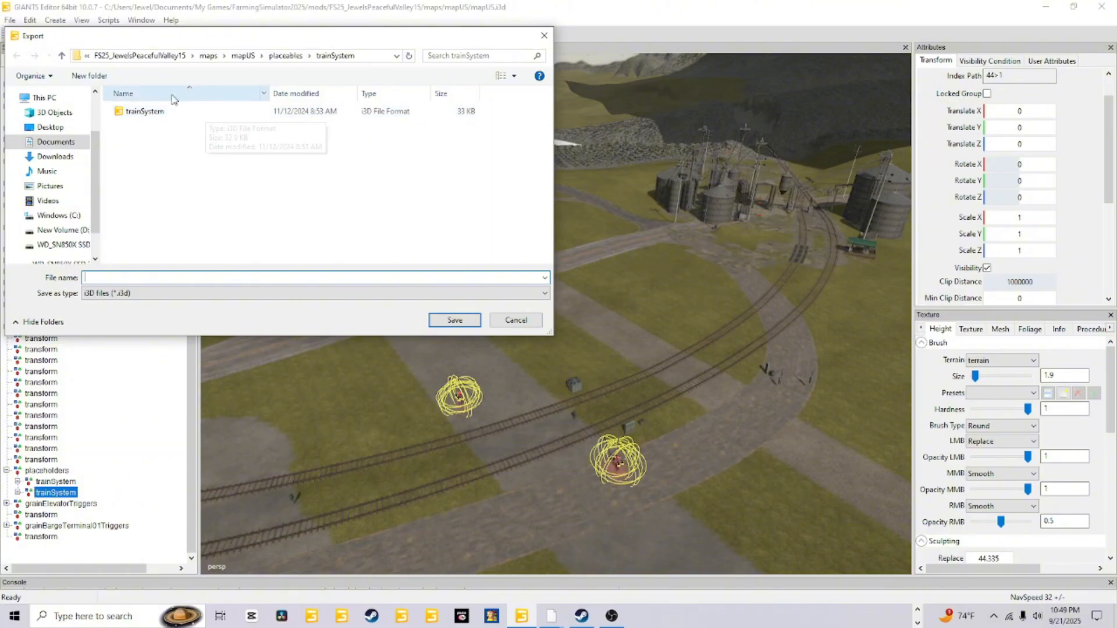
pyautogui.click(178, 115)
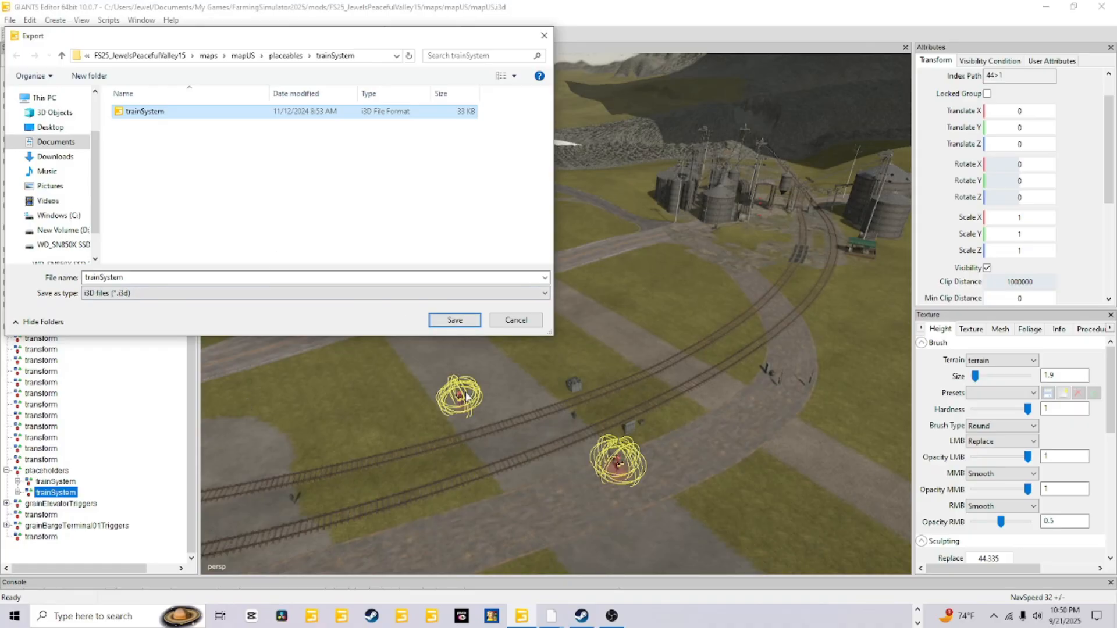
pyautogui.click(516, 320)
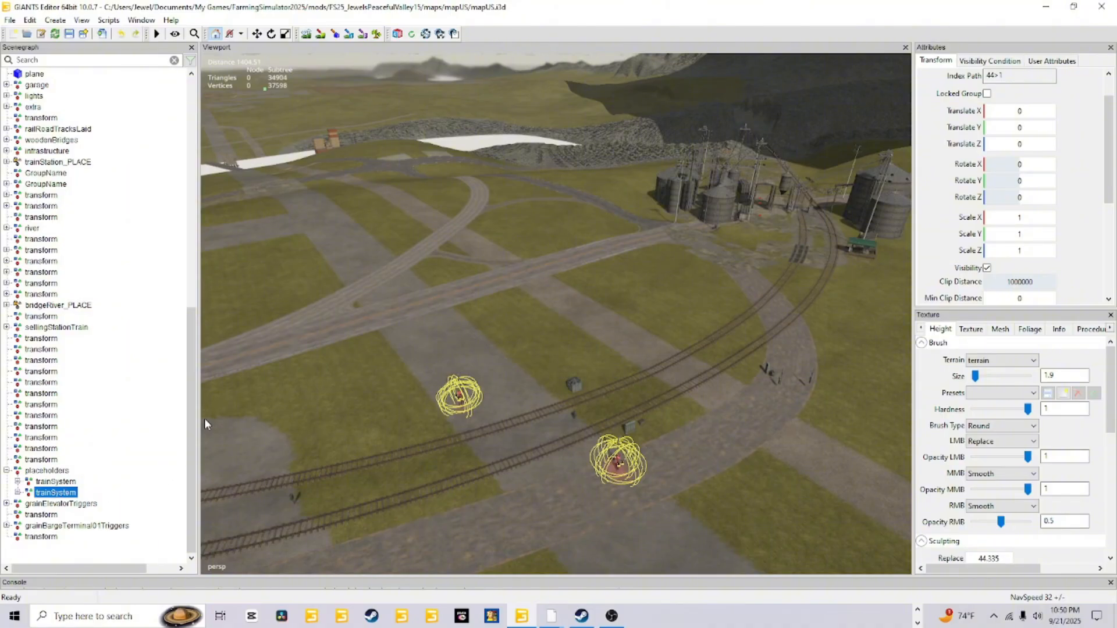
# Delete the second trainSystem group from placeholders and expand the remaining trainSystem group
pyautogui.press('Delete')
pyautogui.click(71, 484)
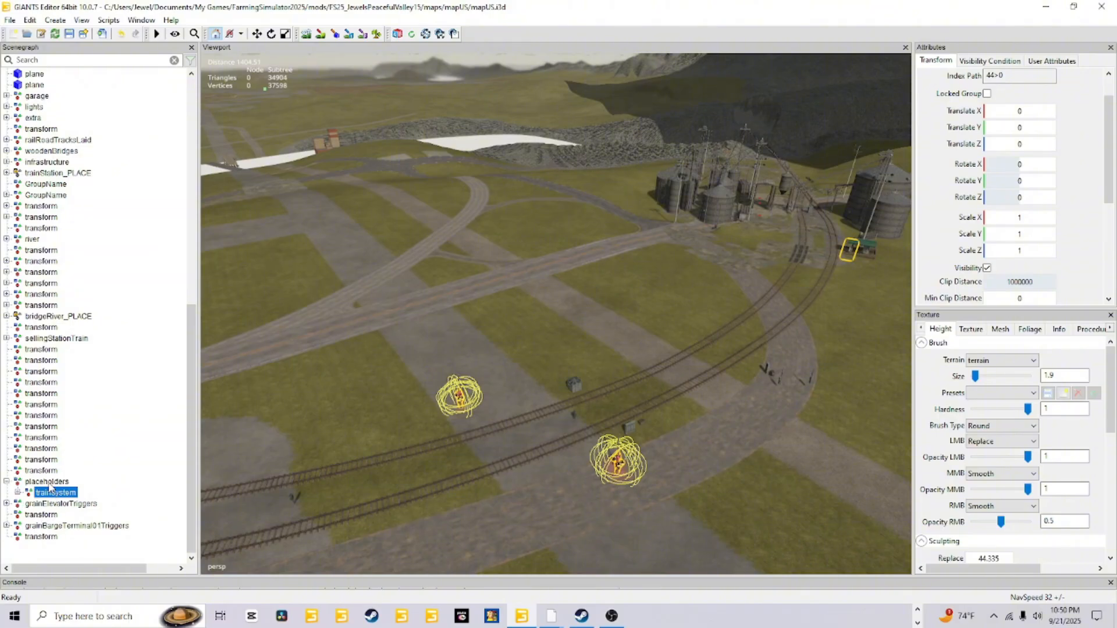
pyautogui.click(18, 493)
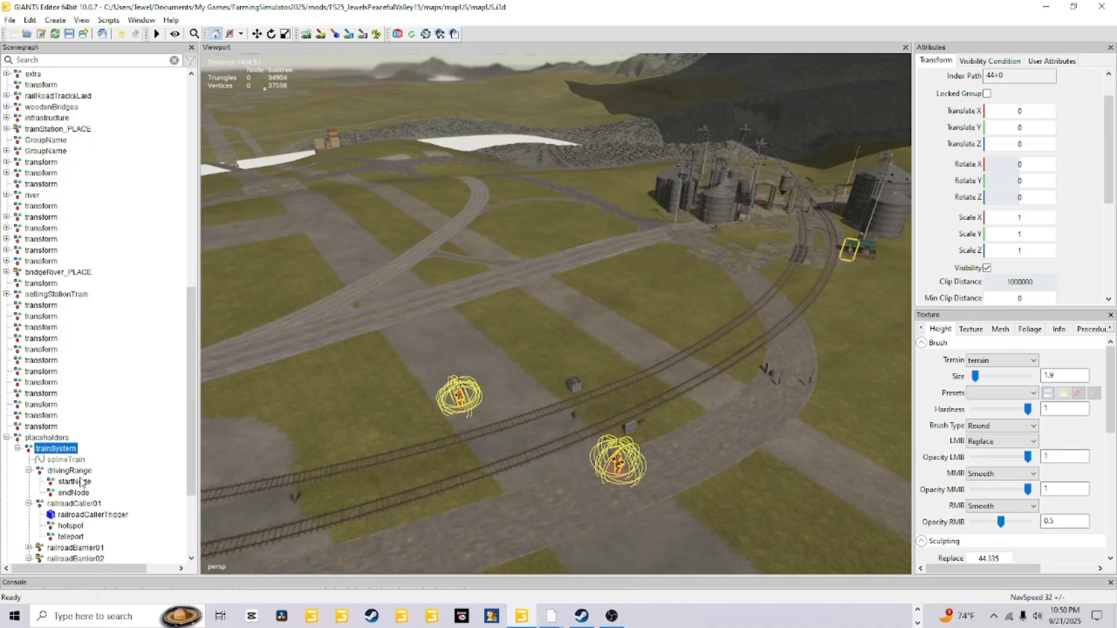
# Select splineTrain and follow its path to the paved road crossing beside the signal gantry
pyautogui.click(71, 460)
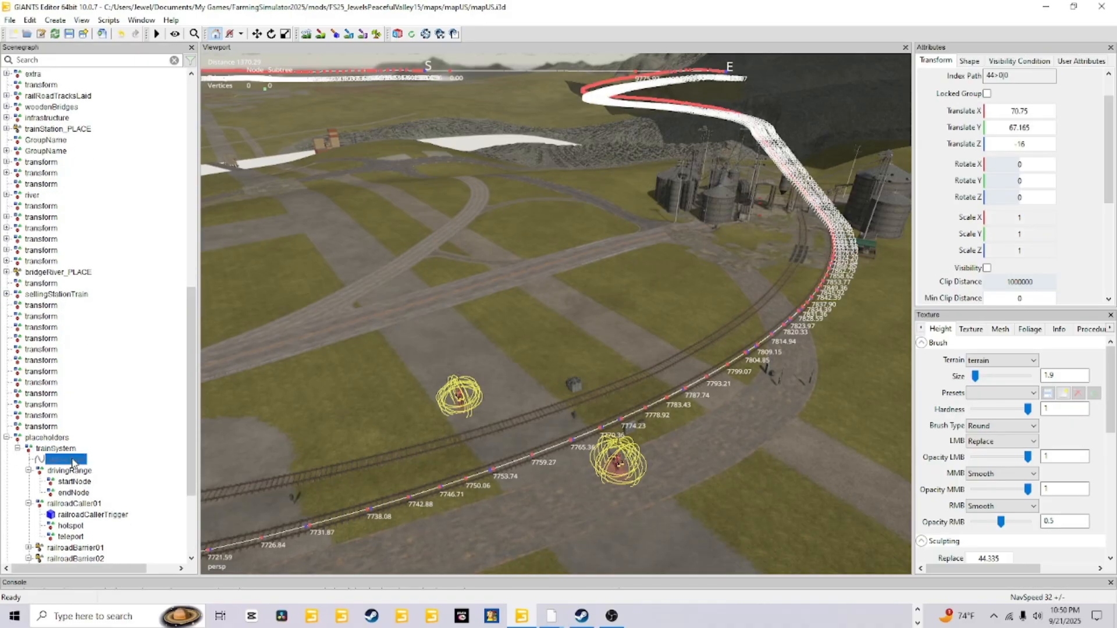
pyautogui.press('f')
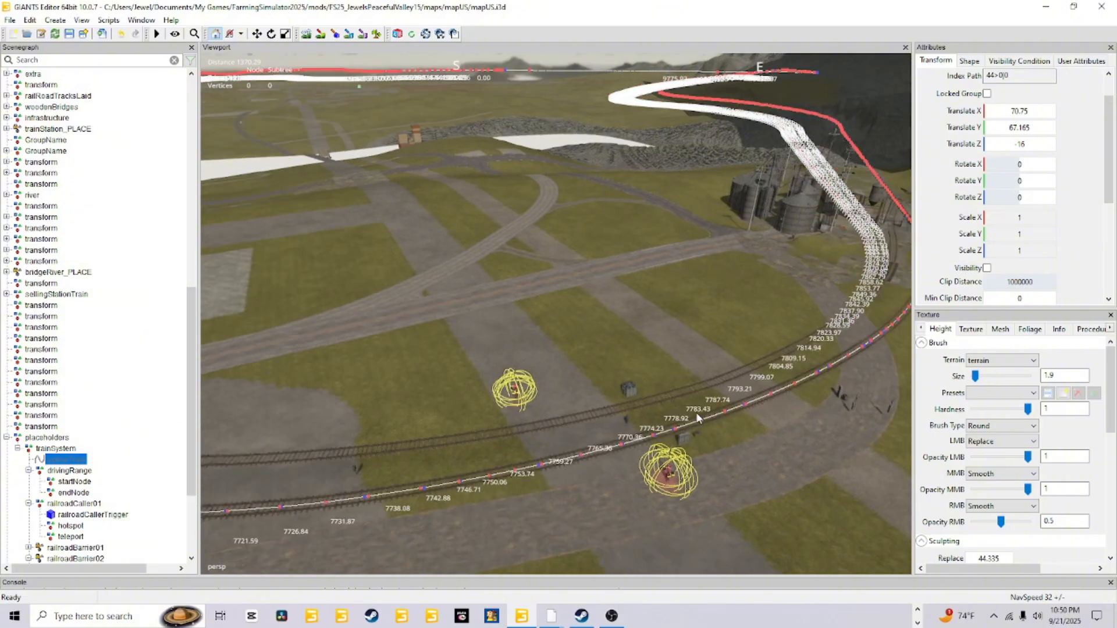
pyautogui.keyDown('alt'); pyautogui.moveTo(575, 400); pyautogui.dragTo(492, 429); pyautogui.keyUp('alt')
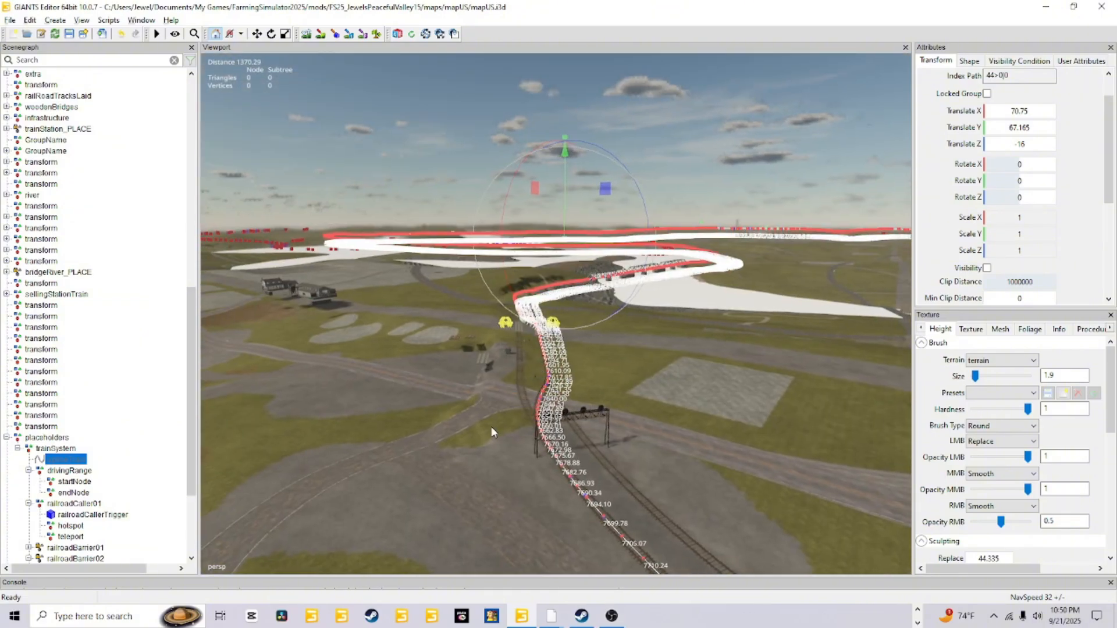
pyautogui.keyDown('alt'); pyautogui.moveTo(491, 429); pyautogui.dragTo(550, 343, button='right'); pyautogui.keyUp('alt')
pyautogui.keyDown('alt'); pyautogui.moveTo(549, 344); pyautogui.dragTo(547, 420); pyautogui.keyUp('alt')
pyautogui.scroll(6, 510, 351)
pyautogui.keyDown('alt'); pyautogui.moveTo(547, 420); pyautogui.dragTo(687, 343, button='right'); pyautogui.keyUp('alt')
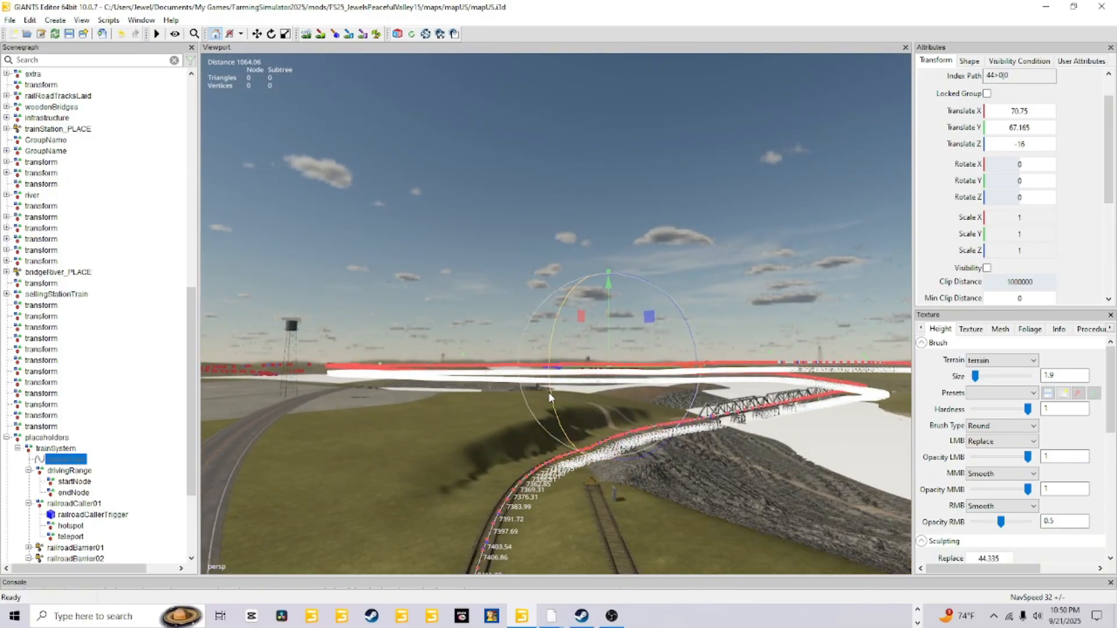
pyautogui.keyDown('alt'); pyautogui.moveTo(549, 393); pyautogui.dragTo(487, 598); pyautogui.keyUp('alt')
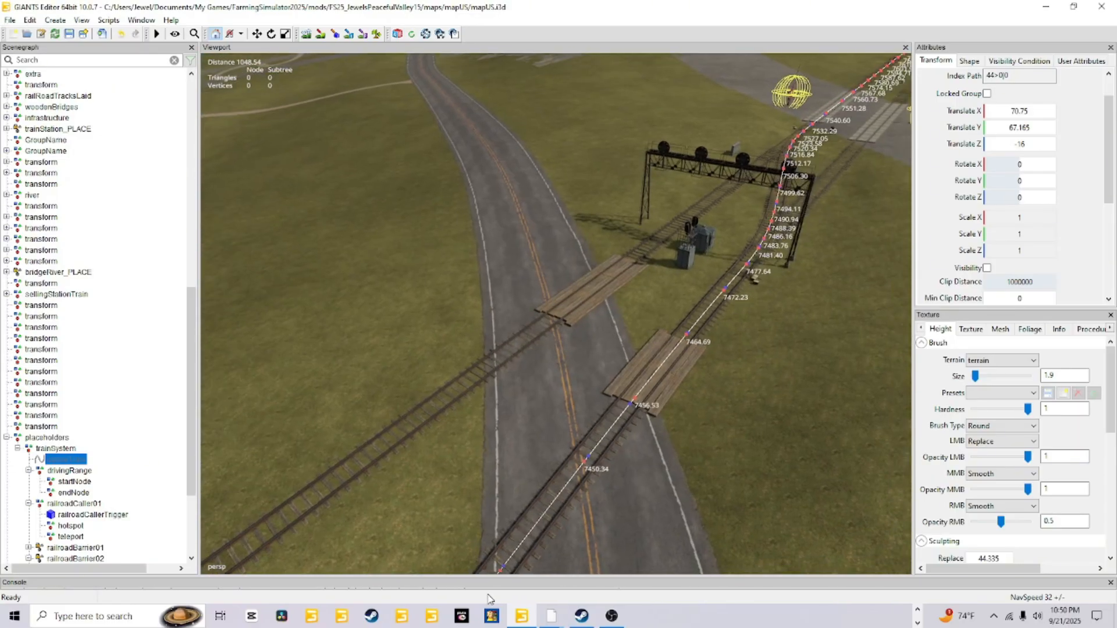
pyautogui.keyDown('alt'); pyautogui.moveTo(782, 189); pyautogui.dragTo(658, 253); pyautogui.keyUp('alt')
pyautogui.keyDown('alt'); pyautogui.moveTo(714, 322); pyautogui.dragTo(687, 333); pyautogui.keyUp('alt')
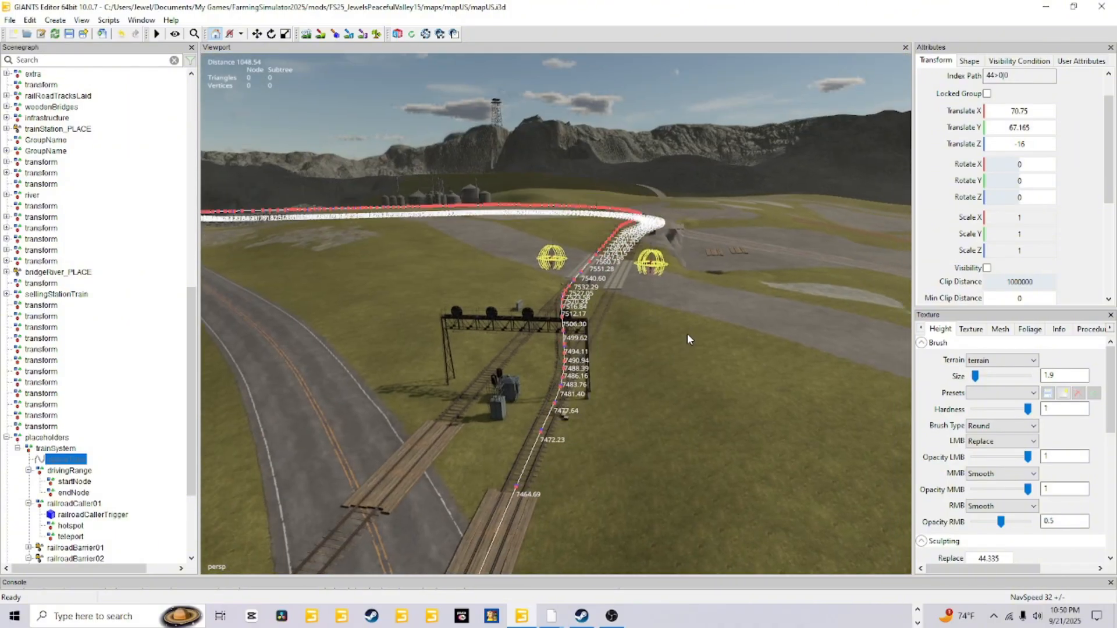
# Follow the train spline under the signal gantry, through the track switch and past the railroadBarrier04 crossing
pyautogui.keyDown('alt'); pyautogui.moveTo(574, 390); pyautogui.dragTo(658, 291, button='right'); pyautogui.keyUp('alt')
pyautogui.keyDown('alt'); pyautogui.moveTo(697, 291); pyautogui.dragTo(662, 421); pyautogui.keyUp('alt')
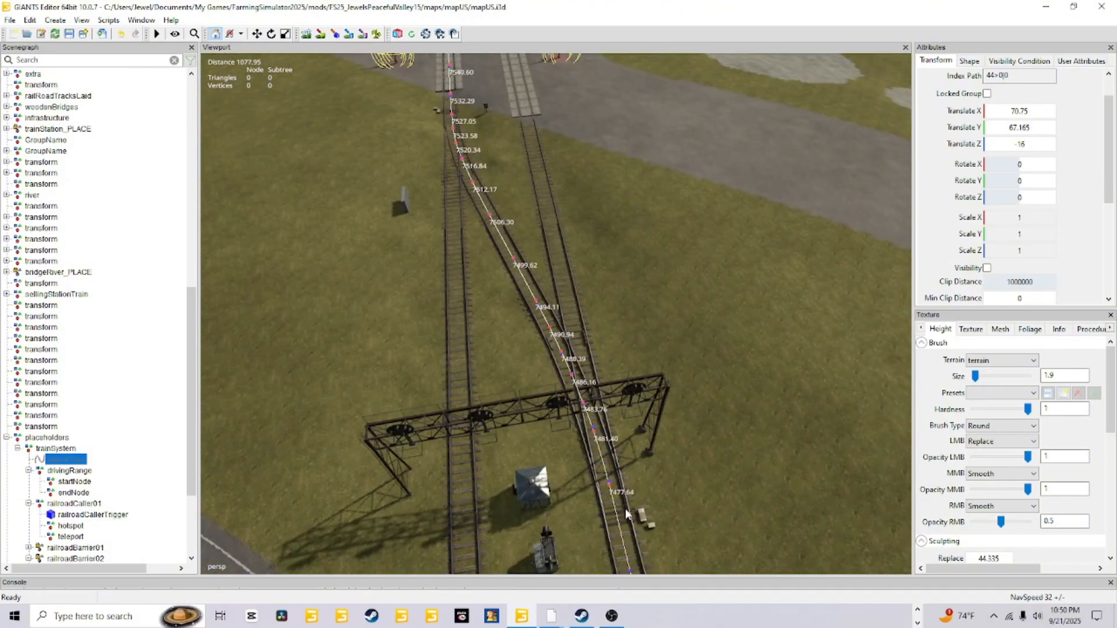
pyautogui.keyDown('alt'); pyautogui.moveTo(613, 262); pyautogui.dragTo(615, 462); pyautogui.keyUp('alt')
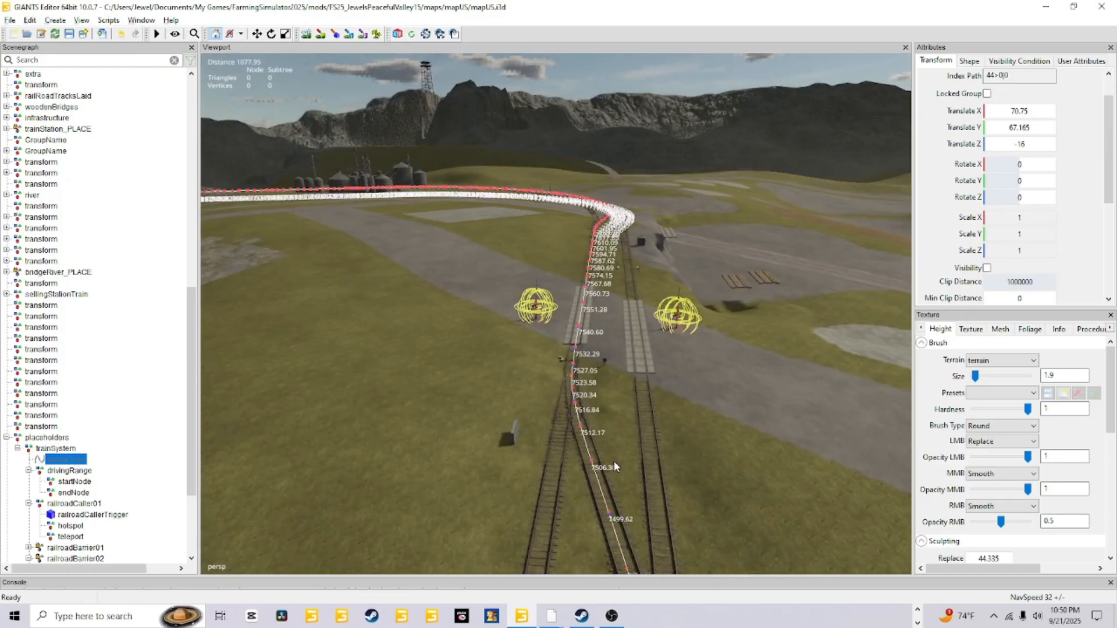
pyautogui.keyDown('alt'); pyautogui.moveTo(614, 462); pyautogui.dragTo(657, 375, button='right'); pyautogui.keyUp('alt')
pyautogui.keyDown('alt'); pyautogui.moveTo(656, 250); pyautogui.dragTo(627, 370); pyautogui.keyUp('alt')
pyautogui.keyDown('alt'); pyautogui.moveTo(626, 369); pyautogui.dragTo(687, 320, button='right'); pyautogui.keyUp('alt')
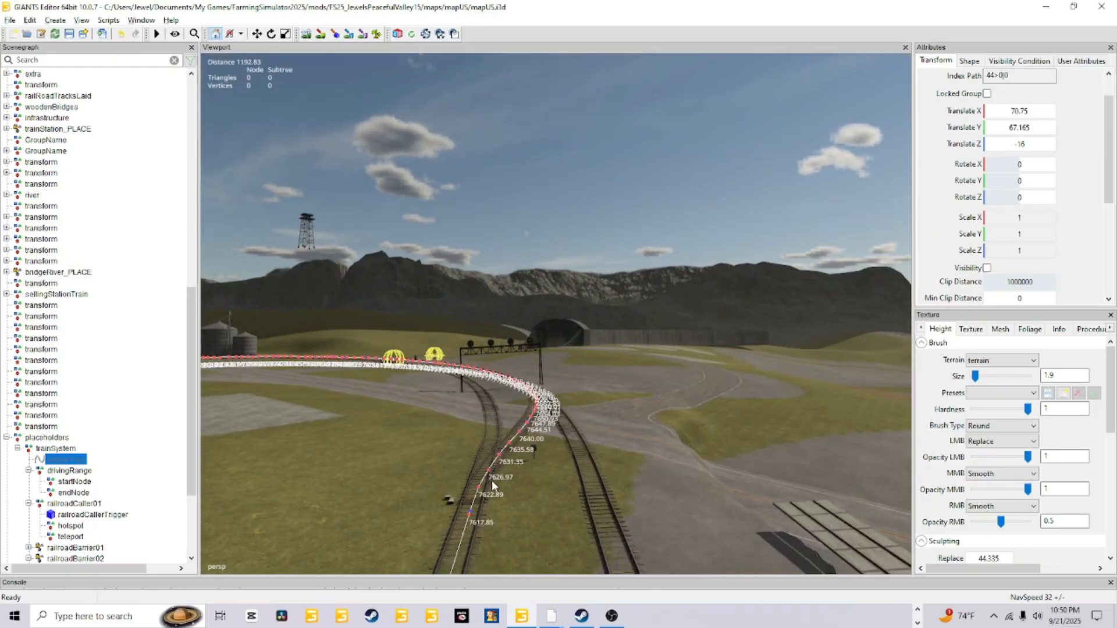
# Follow the train spline along the curved rails past the grain silos and inspect its points on the straight track
pyautogui.keyDown('alt'); pyautogui.moveTo(491, 480); pyautogui.dragTo(587, 401, button='right'); pyautogui.keyUp('alt')
pyautogui.keyDown('alt'); pyautogui.moveTo(483, 433); pyautogui.dragTo(655, 518); pyautogui.keyUp('alt')
pyautogui.keyDown('alt'); pyautogui.moveTo(655, 518); pyautogui.dragTo(716, 422, button='right'); pyautogui.keyUp('alt')
pyautogui.keyDown('alt'); pyautogui.moveTo(634, 494); pyautogui.dragTo(702, 441); pyautogui.keyUp('alt')
pyautogui.keyDown('alt'); pyautogui.moveTo(702, 441); pyautogui.dragTo(739, 401, button='right'); pyautogui.keyUp('alt')
pyautogui.keyDown('alt'); pyautogui.moveTo(643, 511); pyautogui.dragTo(670, 481, button='right'); pyautogui.keyUp('alt')
pyautogui.keyDown('alt'); pyautogui.moveTo(608, 556); pyautogui.dragTo(637, 501); pyautogui.keyUp('alt')
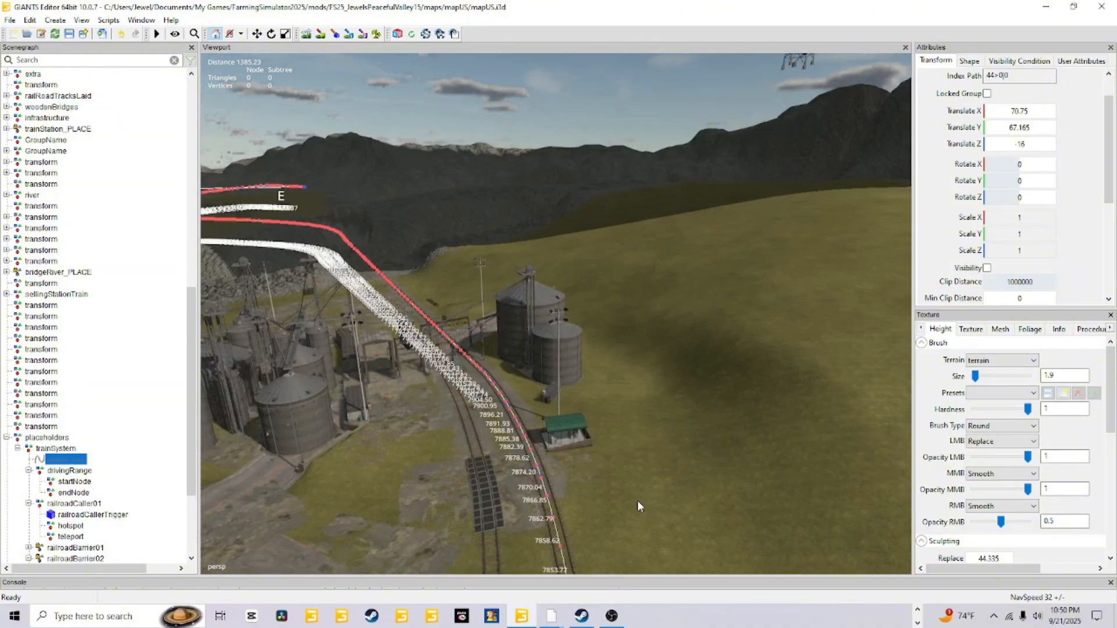
pyautogui.keyDown('alt'); pyautogui.moveTo(637, 500); pyautogui.dragTo(624, 459, button='right'); pyautogui.keyUp('alt')
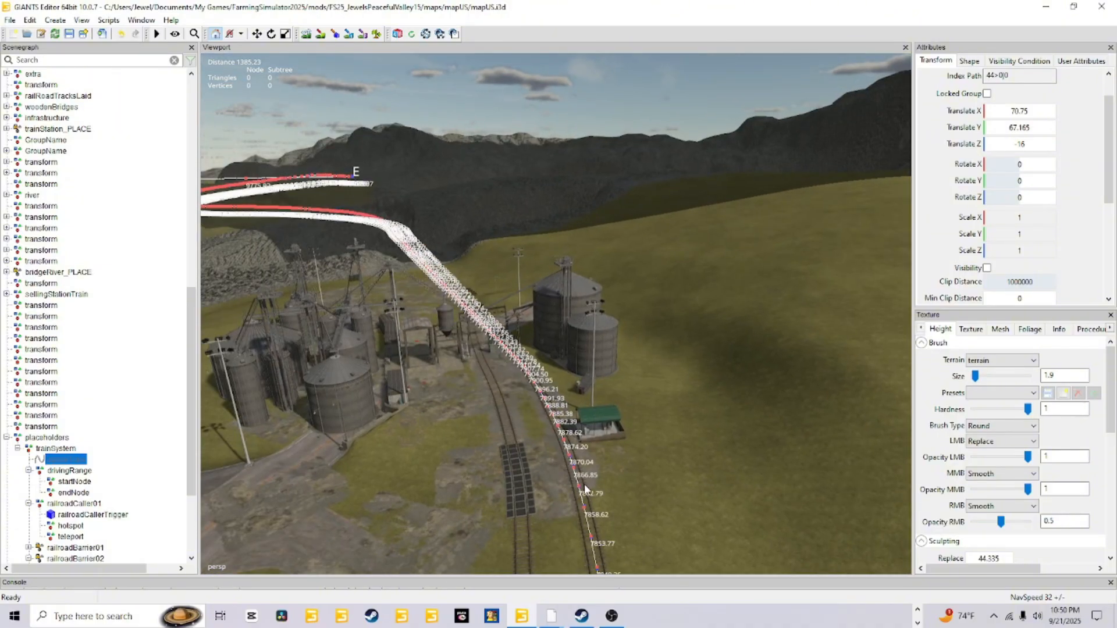
pyautogui.keyDown('alt'); pyautogui.moveTo(653, 507); pyautogui.dragTo(680, 543); pyautogui.keyUp('alt')
pyautogui.keyDown('alt'); pyautogui.moveTo(679, 544); pyautogui.dragTo(641, 364, button='right'); pyautogui.keyUp('alt')
pyautogui.keyDown('alt'); pyautogui.moveTo(642, 364); pyautogui.dragTo(474, 352); pyautogui.keyUp('alt')
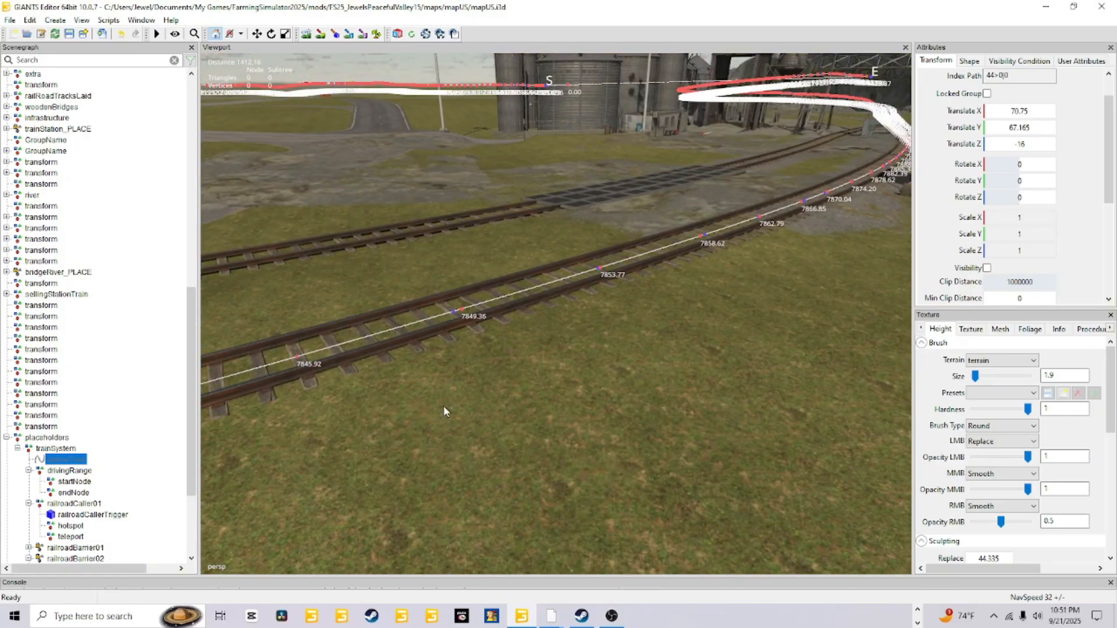
# Toggle splineTrain's visibility on and back off, then select the trainSystem group and collapse it
pyautogui.click(987, 268)
pyautogui.click(987, 268)
pyautogui.click(61, 469)
pyautogui.click(61, 459)
pyautogui.click(57, 451)
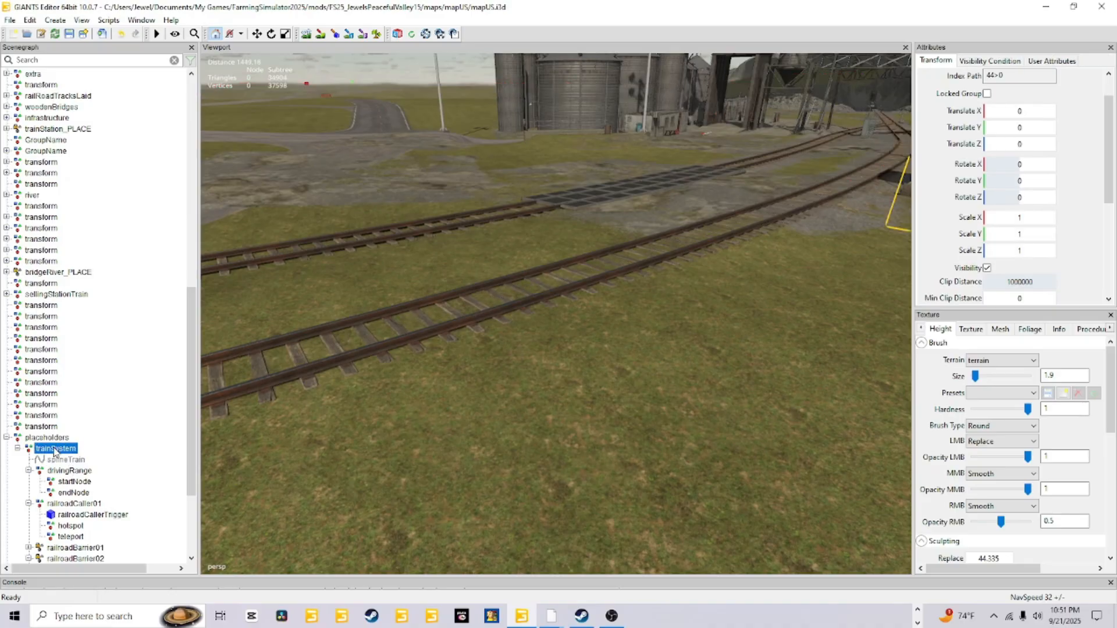
pyautogui.click(17, 449)
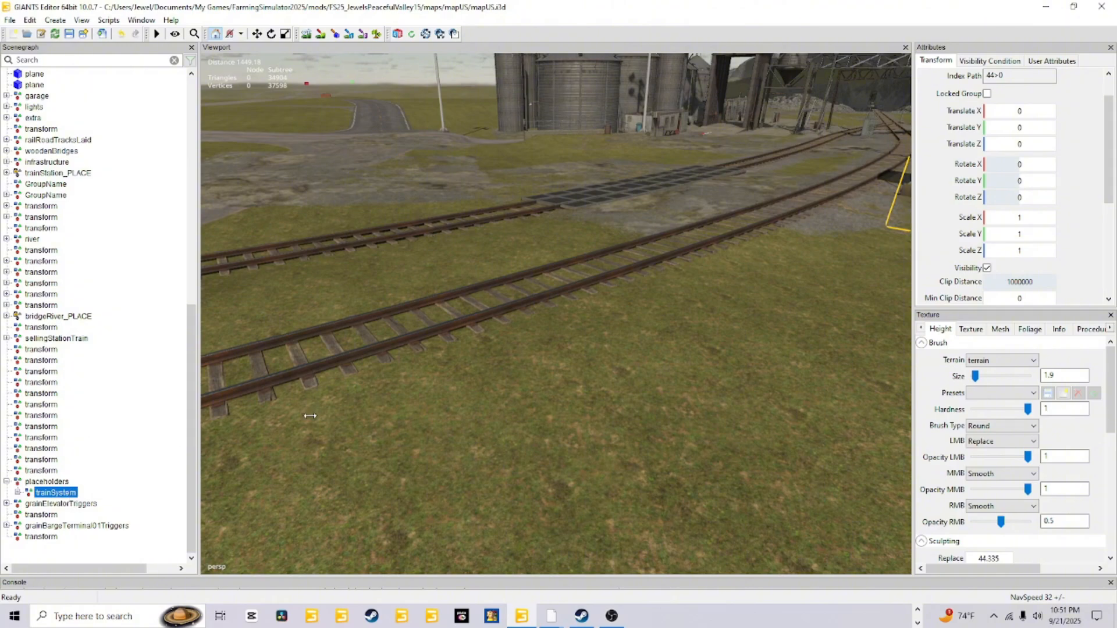
# Inspect the railroad barriers around the signal gantry and road crossings, then save the map
pyautogui.keyDown('alt'); pyautogui.moveTo(571, 424); pyautogui.dragTo(245, 351); pyautogui.keyUp('alt')
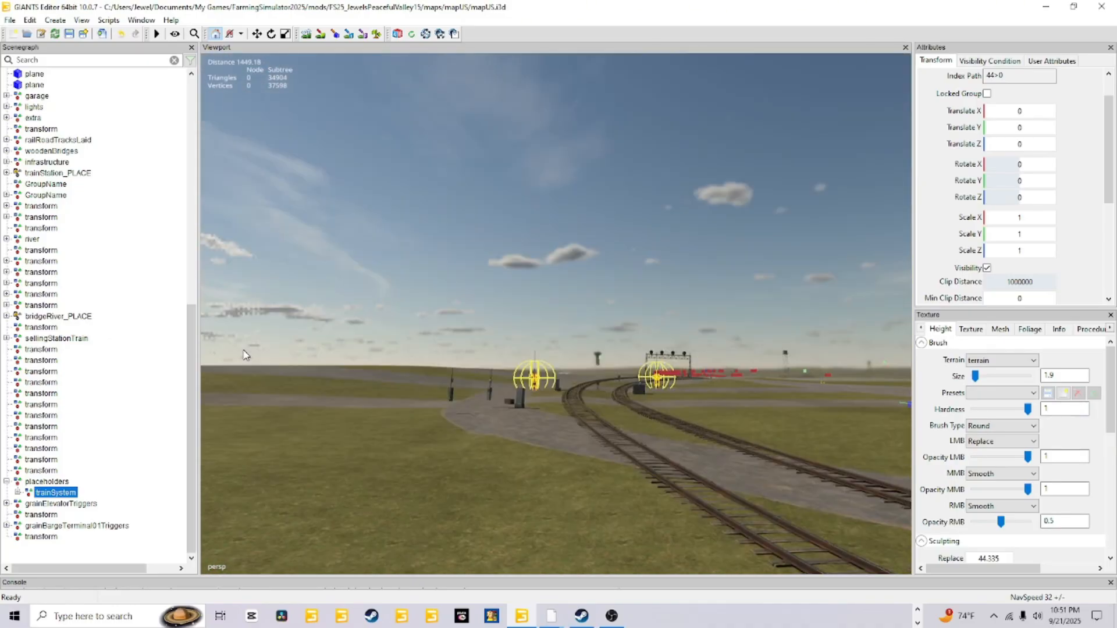
pyautogui.scroll(5, 529, 448)
pyautogui.keyDown('alt'); pyautogui.moveTo(529, 448); pyautogui.dragTo(815, 419); pyautogui.keyUp('alt')
pyautogui.scroll(-2, 448, 366)
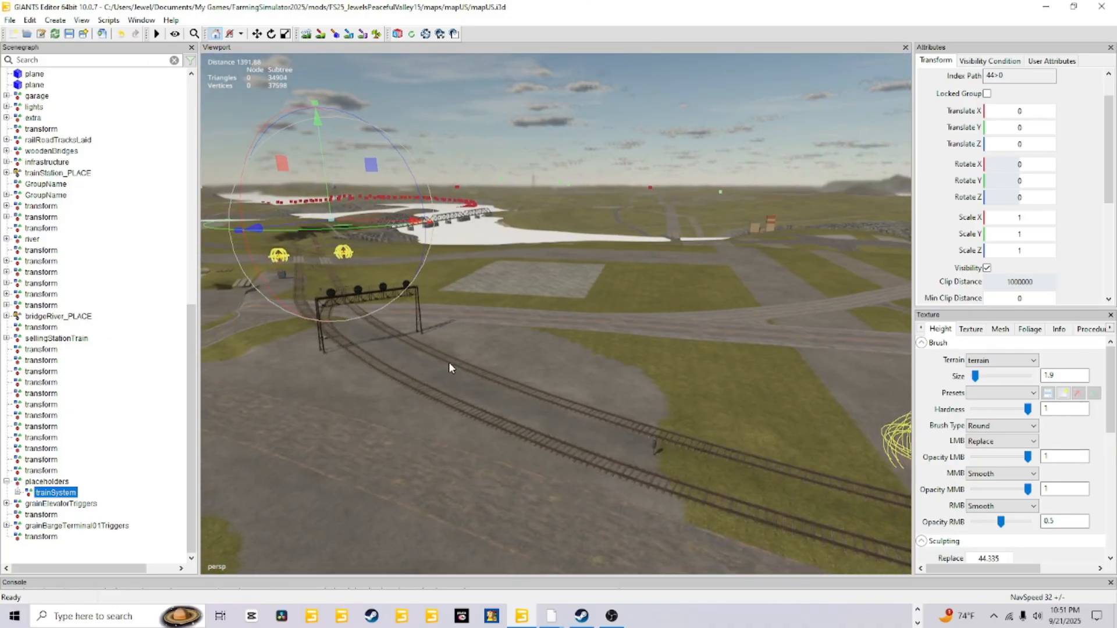
pyautogui.keyDown('alt'); pyautogui.moveTo(448, 366); pyautogui.dragTo(627, 404); pyautogui.keyUp('alt')
pyautogui.scroll(3, 646, 367)
pyautogui.scroll(2, 646, 364)
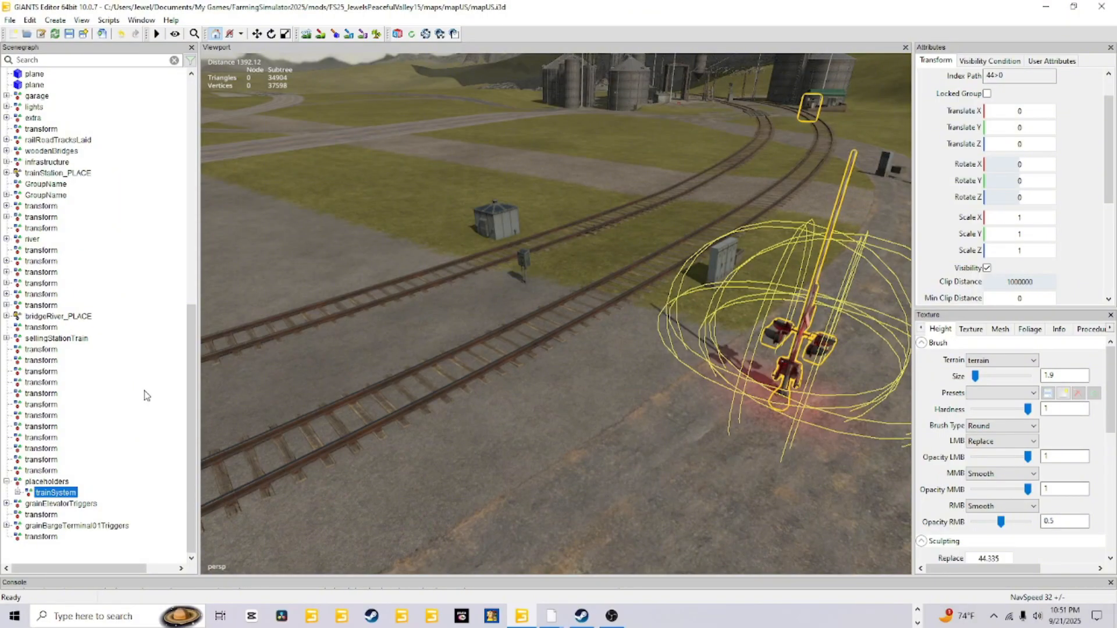
pyautogui.keyDown('alt'); pyautogui.moveTo(871, 252); pyautogui.dragTo(667, 397, button='right'); pyautogui.keyUp('alt')
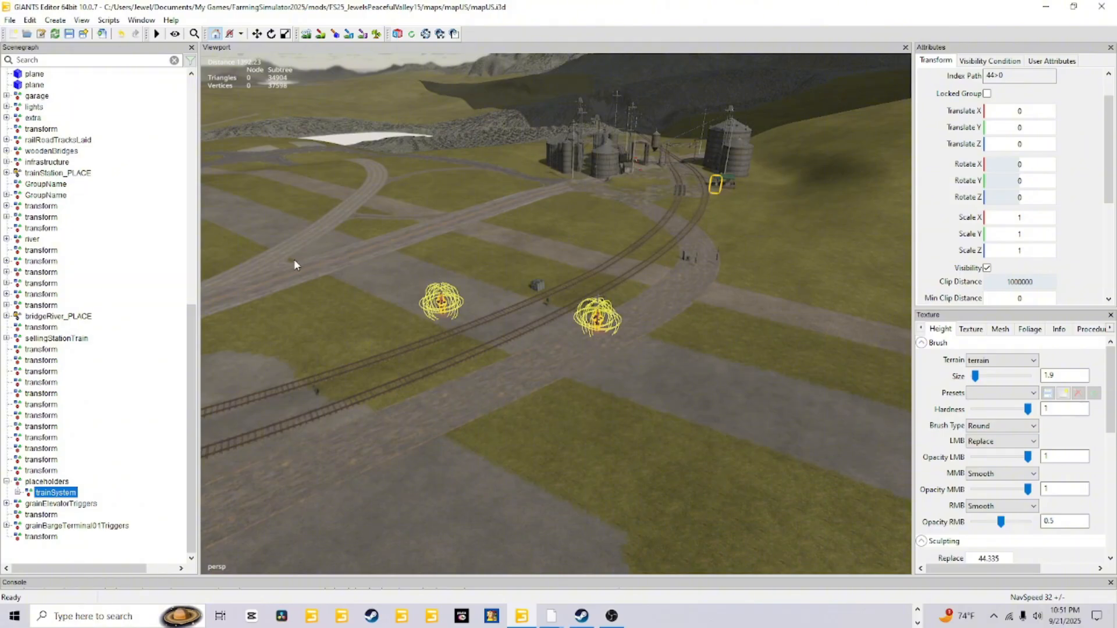
pyautogui.click(69, 33)
# Switch to File Explorer and compare the mod's trainSystem folder with the game's mapUS placeables folder, keeping the game folder open
pyautogui.click(919, 612)
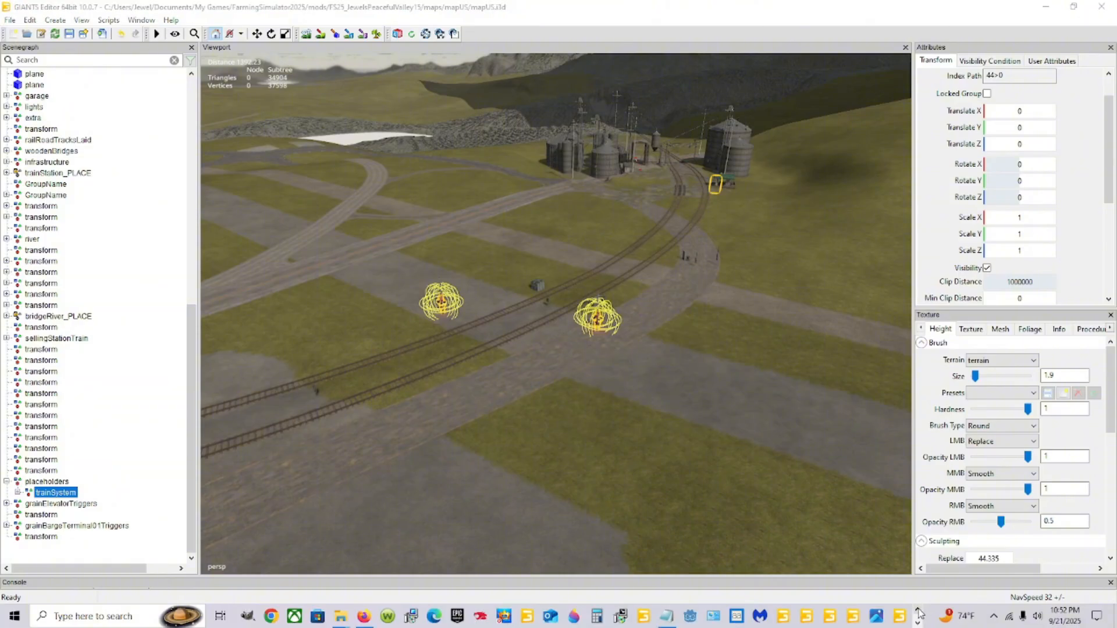
pyautogui.moveTo(341, 616)
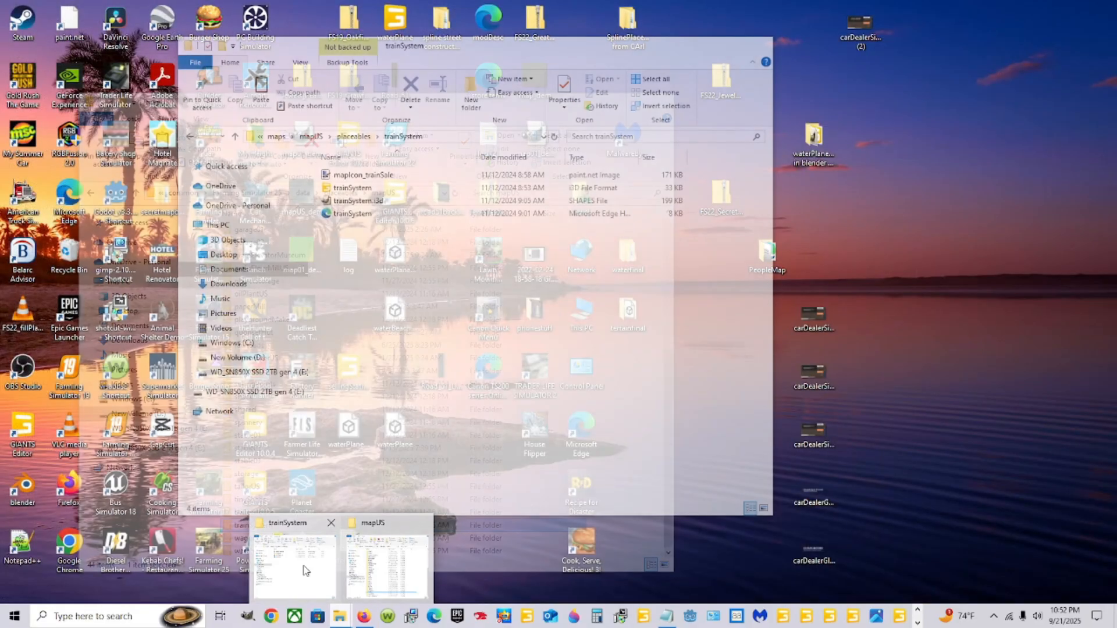
pyautogui.click(302, 570)
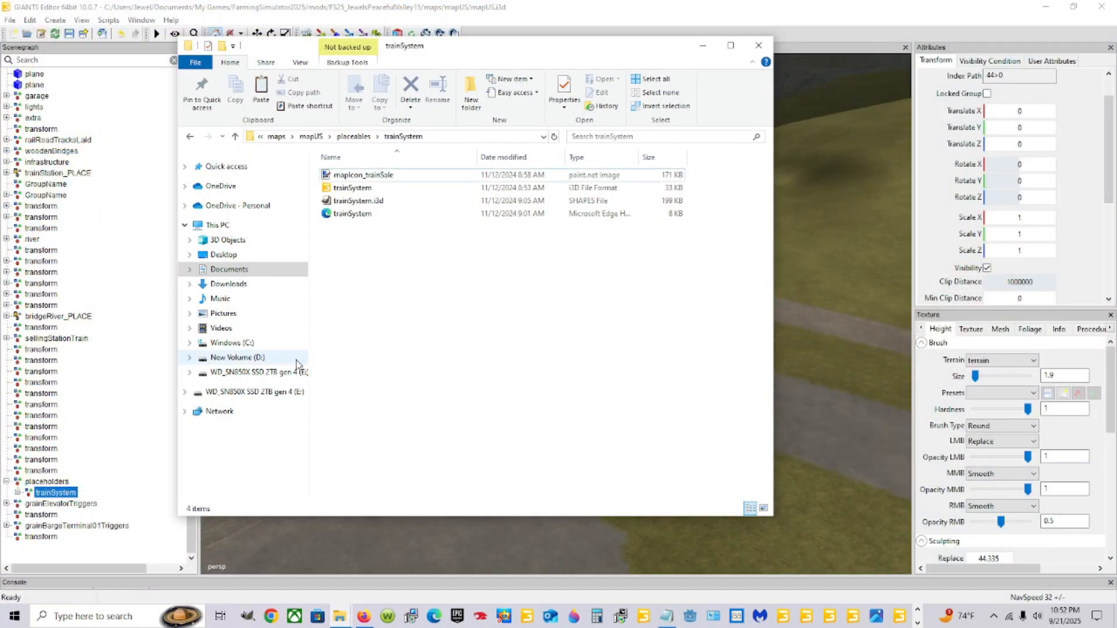
pyautogui.moveTo(341, 616)
pyautogui.click(399, 562)
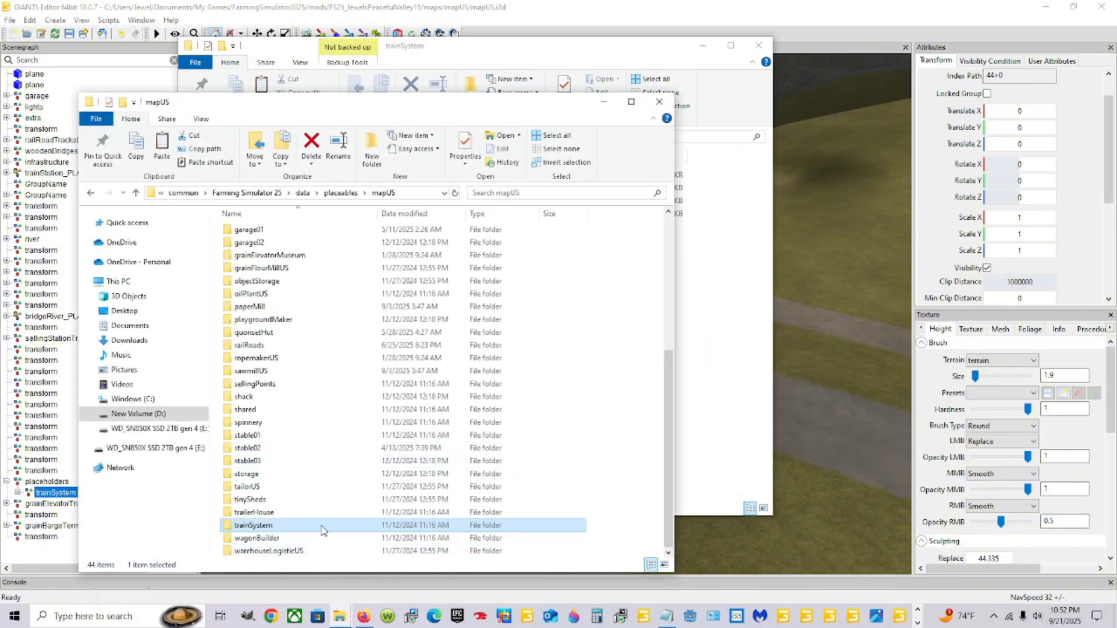
pyautogui.rightClick(342, 617)
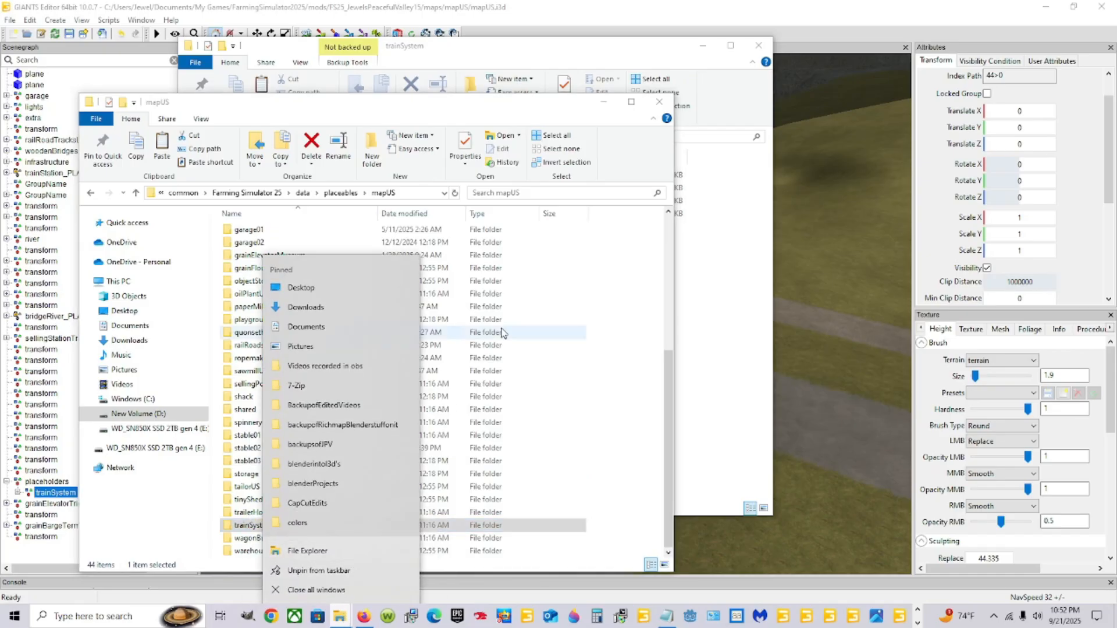
pyautogui.click(541, 62)
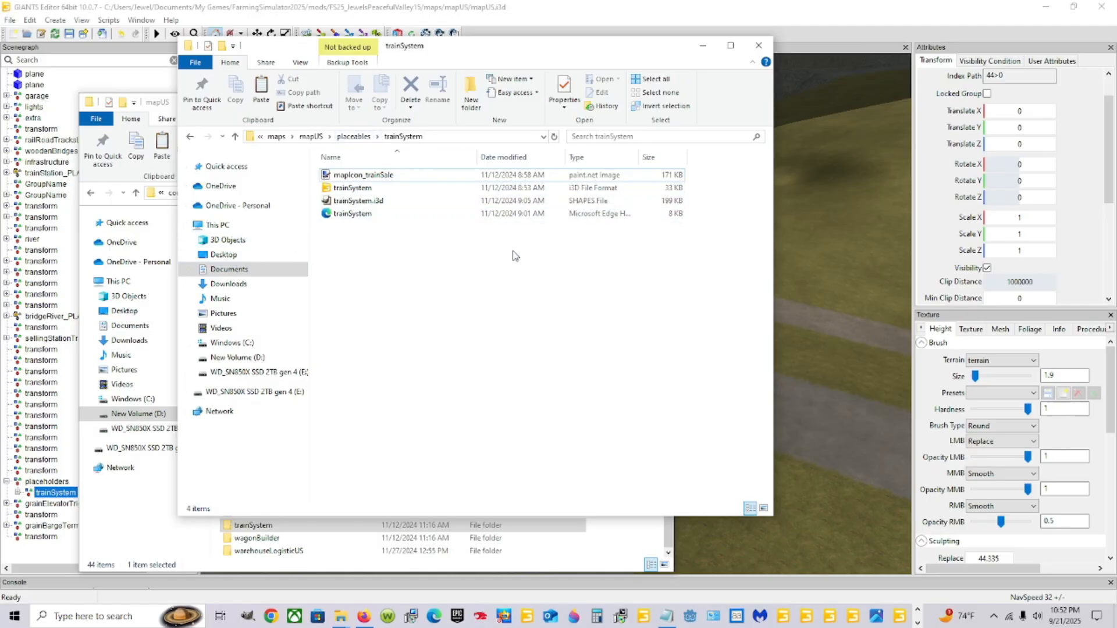
pyautogui.click(701, 45)
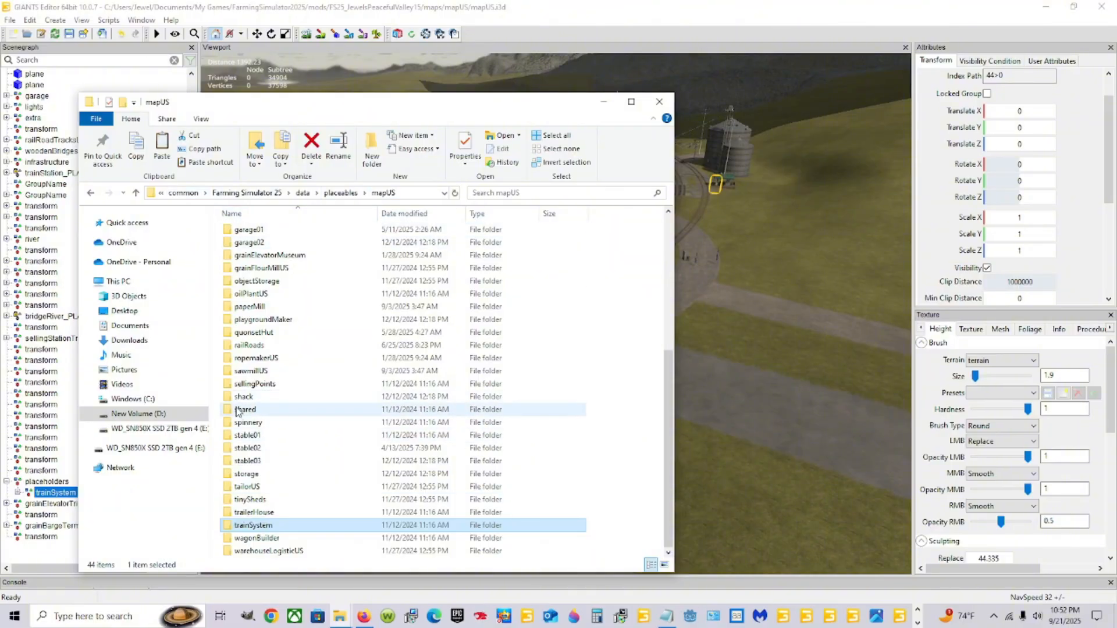
# Retrace the game's folder path from data through placeables to mapUS
pyautogui.click(303, 193)
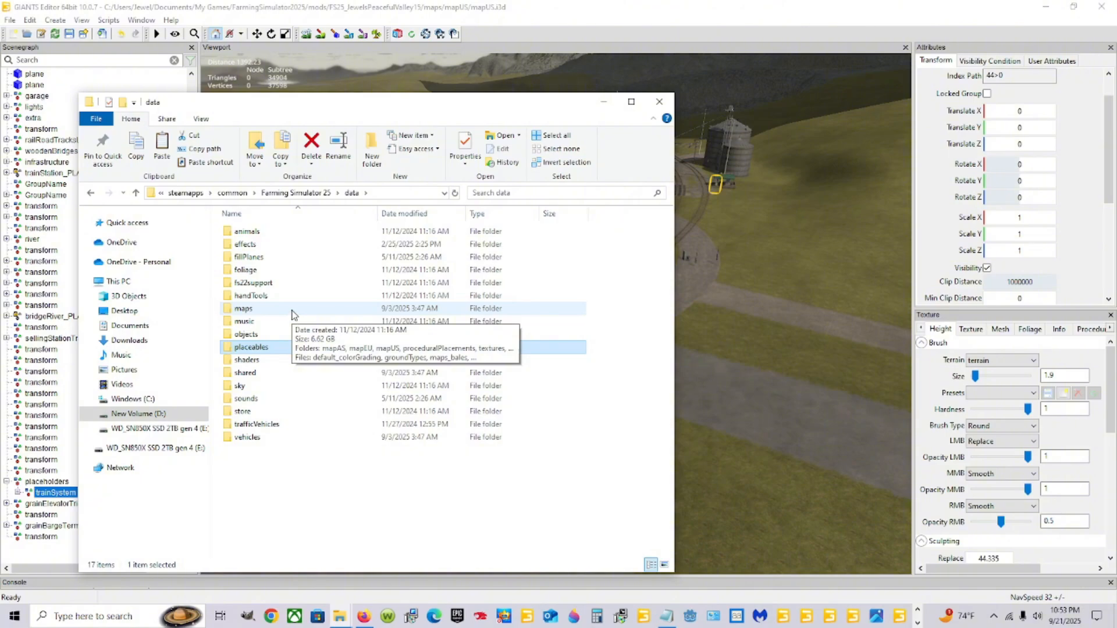
pyautogui.doubleClick(283, 348)
pyautogui.click(281, 244)
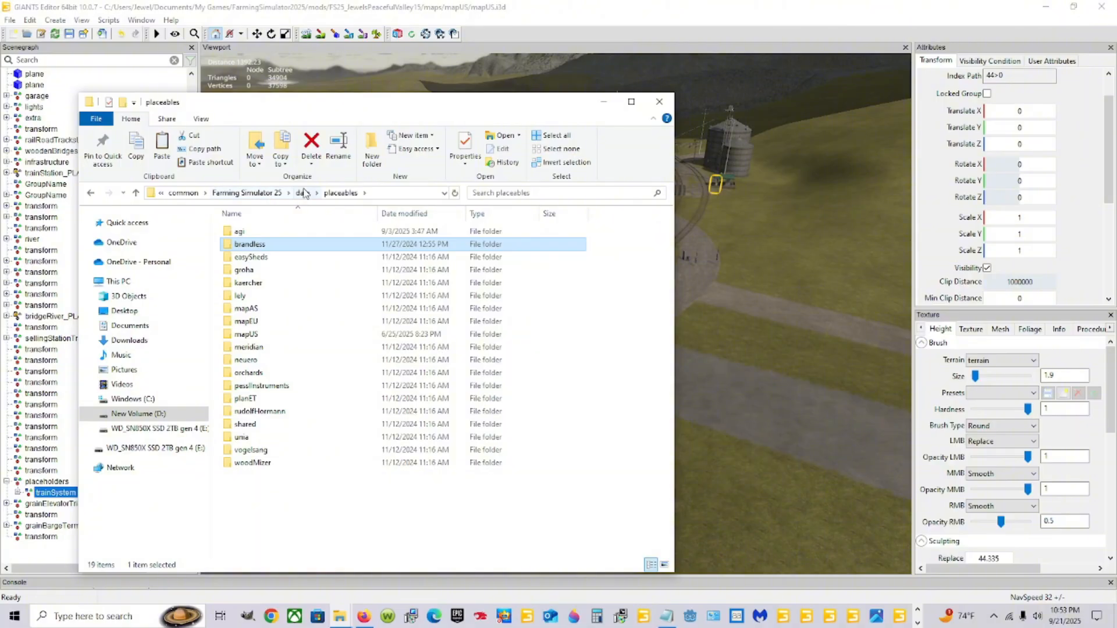
pyautogui.click(302, 192)
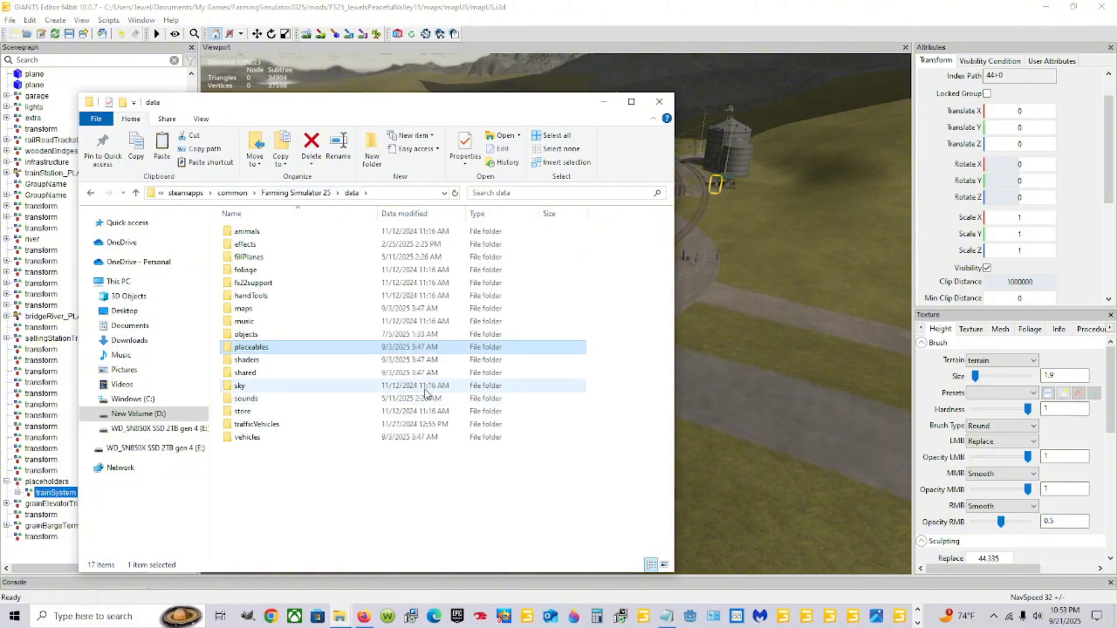
pyautogui.doubleClick(318, 348)
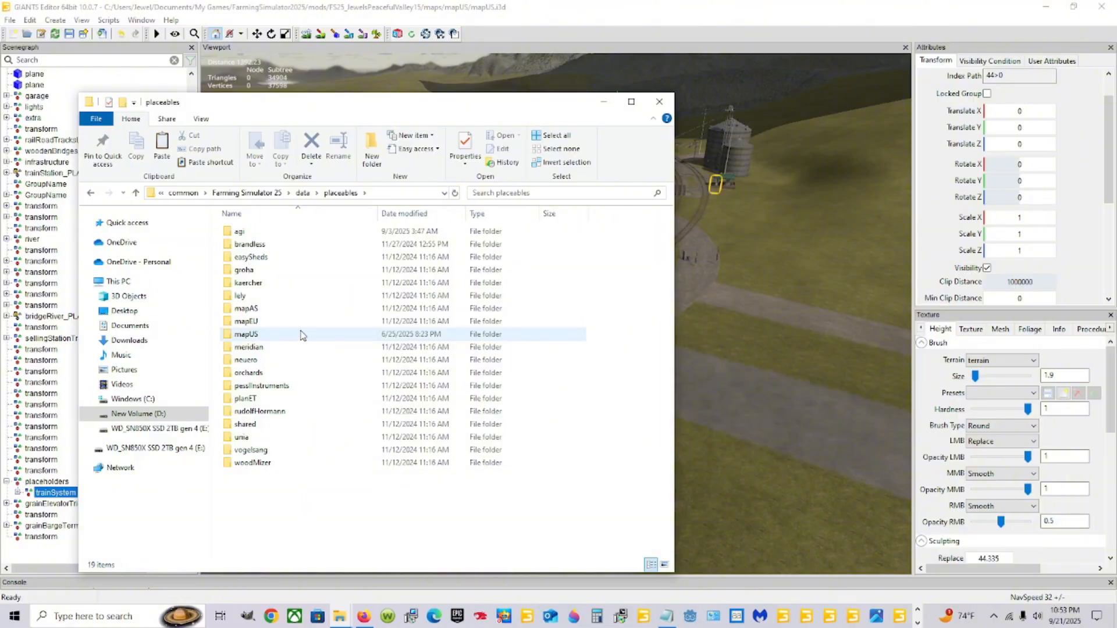
pyautogui.doubleClick(301, 335)
pyautogui.scroll(-6, 299, 335)
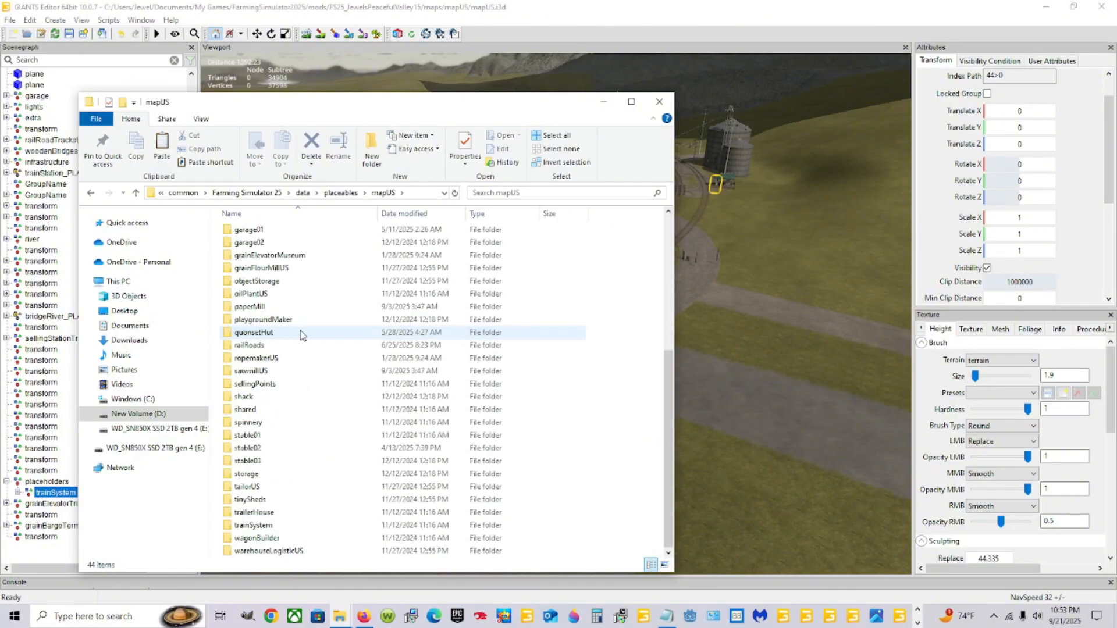
# Check the files of sellingStationTrain inside the game's sellingPoints folder, then copy the sellingStationTrain folder
pyautogui.doubleClick(272, 384)
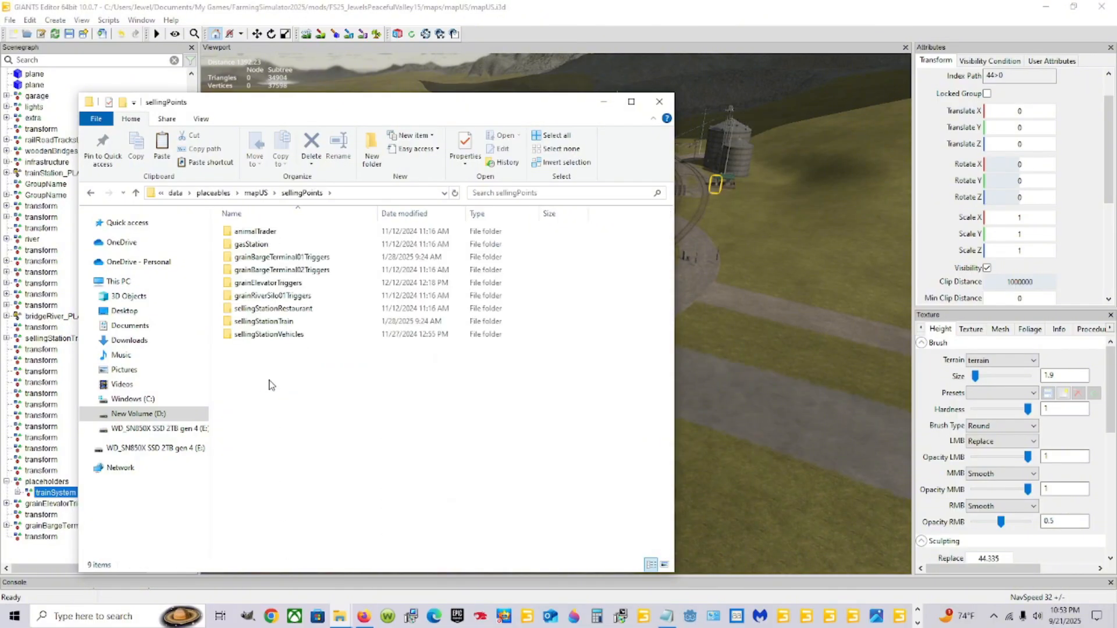
pyautogui.doubleClick(298, 323)
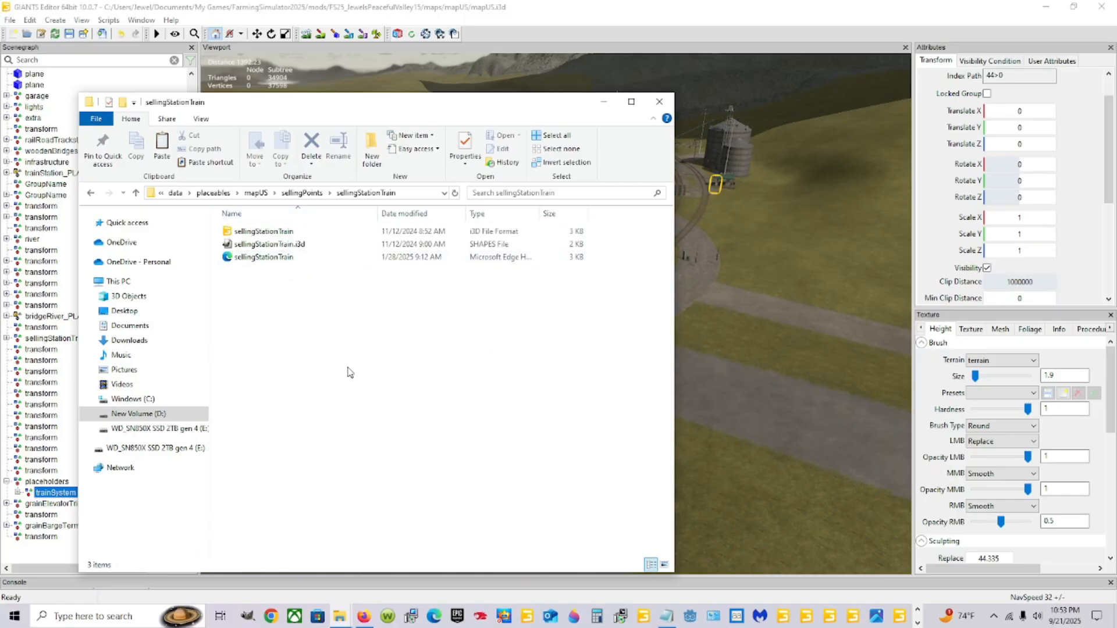
pyautogui.click(309, 199)
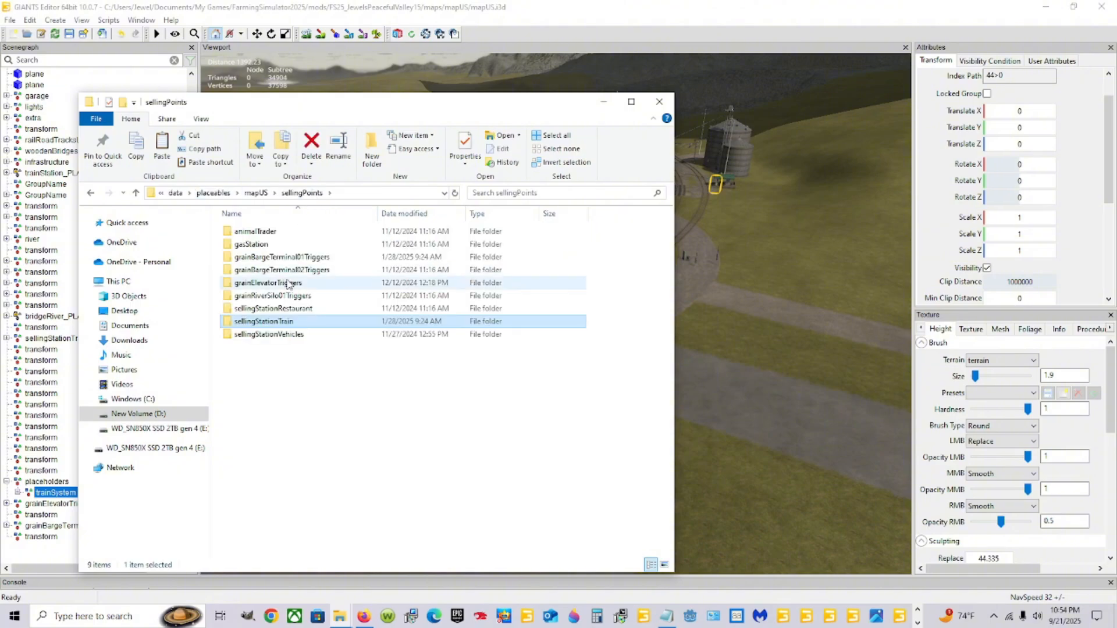
pyautogui.rightClick(286, 327)
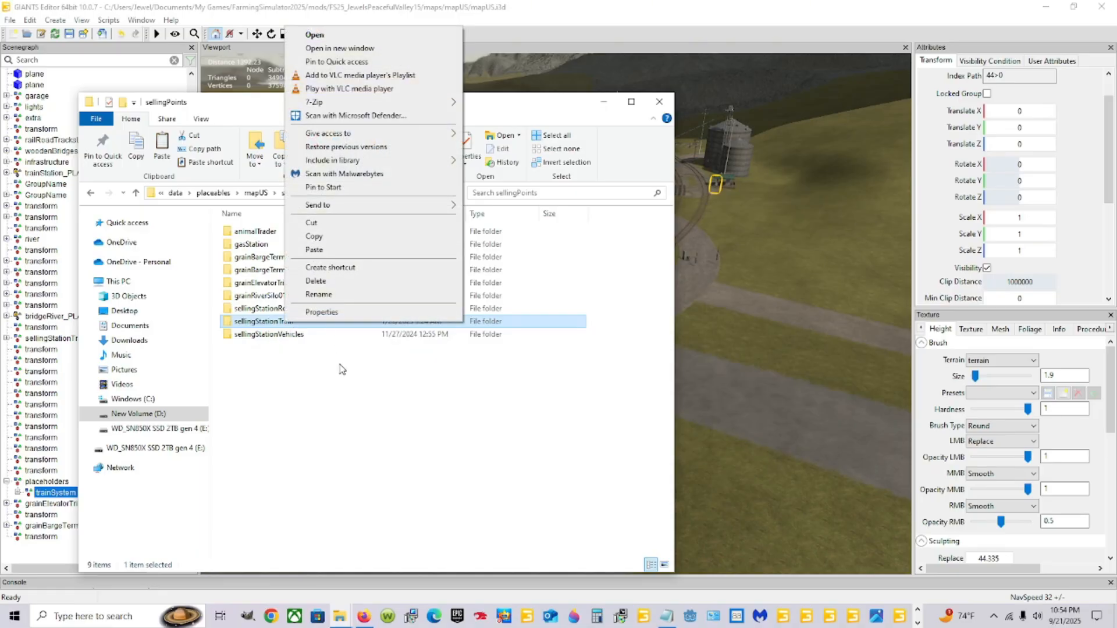
pyautogui.click(347, 237)
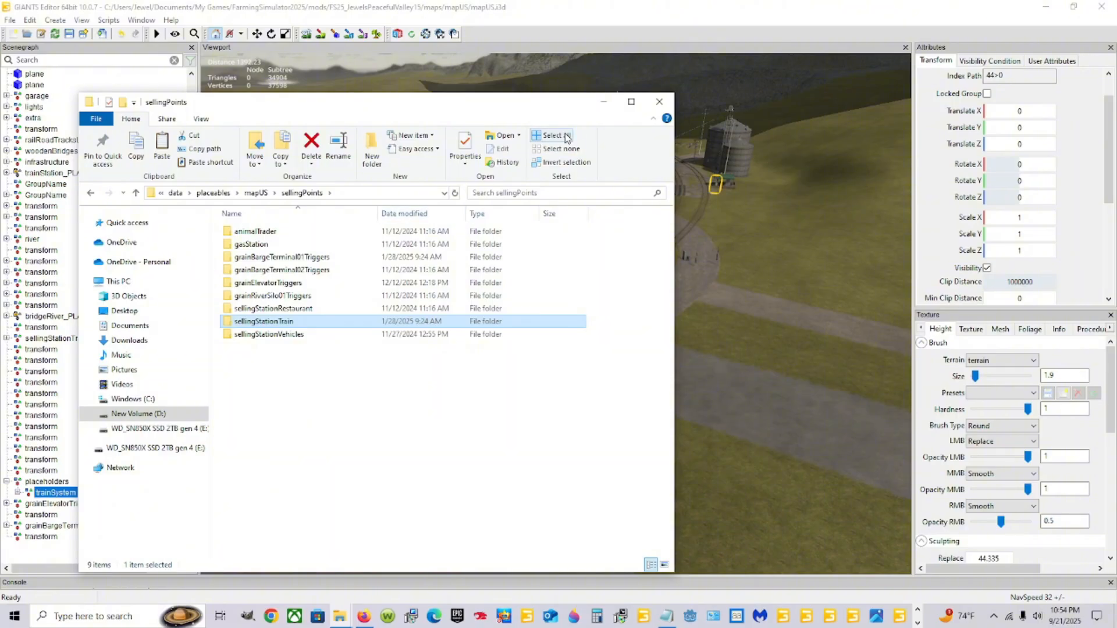
pyautogui.click(603, 101)
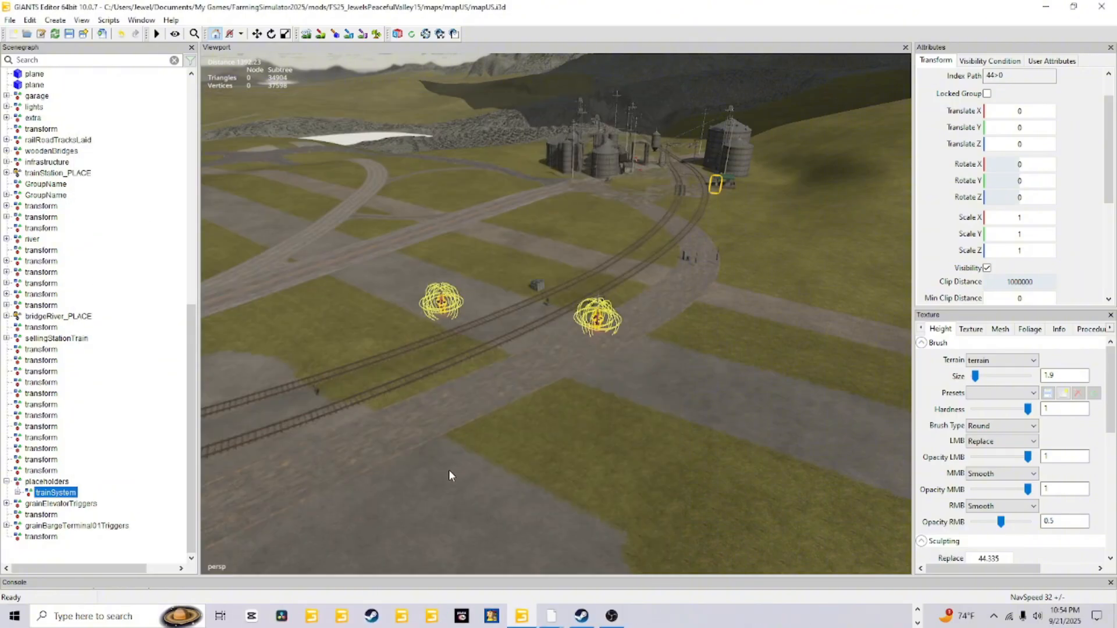
# Reopen the mod's trainSystem folder in File Explorer and go up to its parent placeables folder
pyautogui.click(917, 622)
pyautogui.moveTo(338, 624)
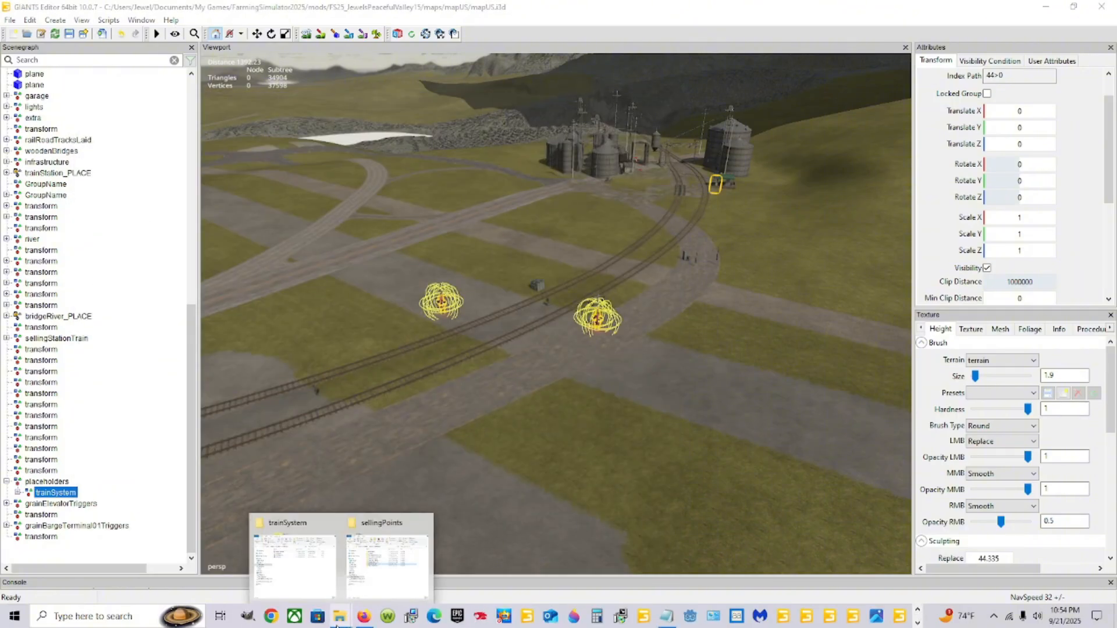
pyautogui.click(261, 542)
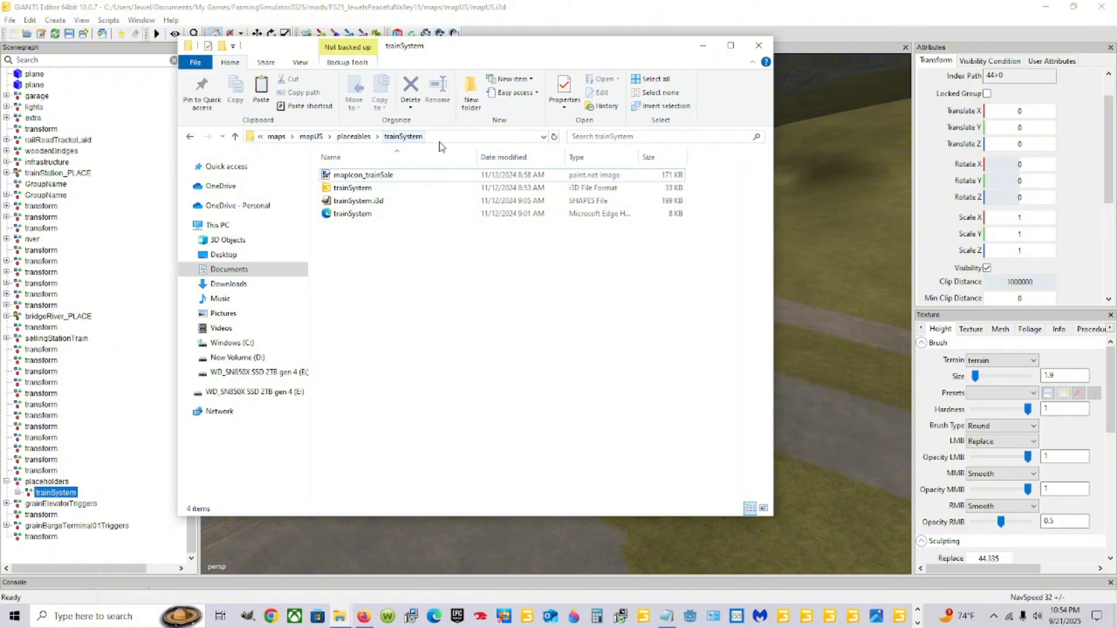
pyautogui.click(353, 136)
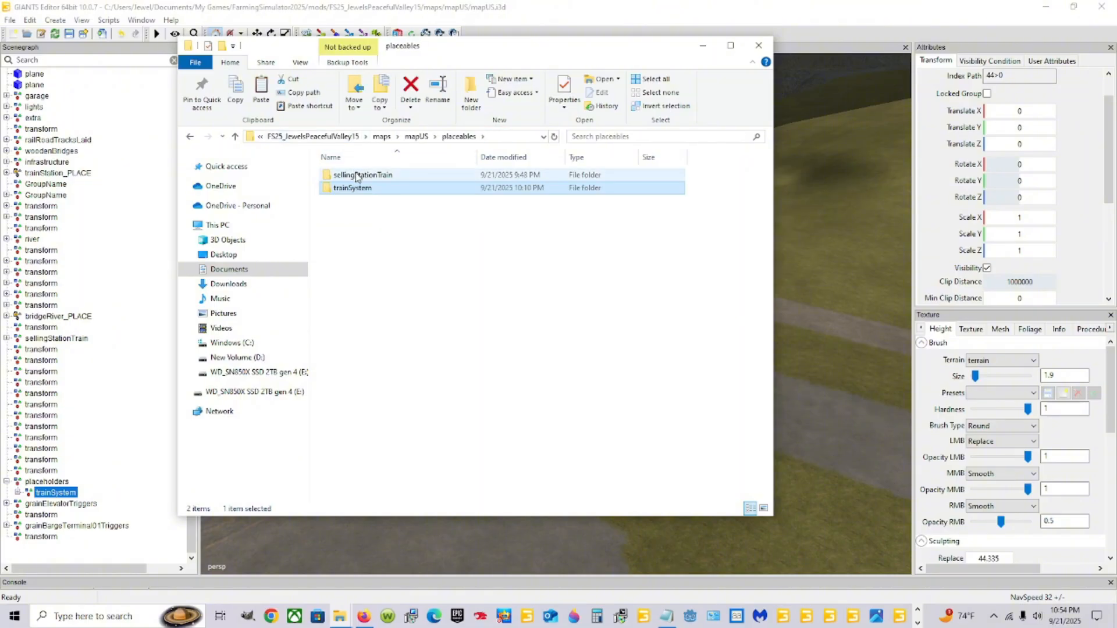
# Retrace the mod's folder path from Documents through My Games, FarmingSimulator2025, mods, FS25_JewelsPeacefulValley15, maps and mapUS to placeables
pyautogui.click(301, 269)
pyautogui.doubleClick(352, 372)
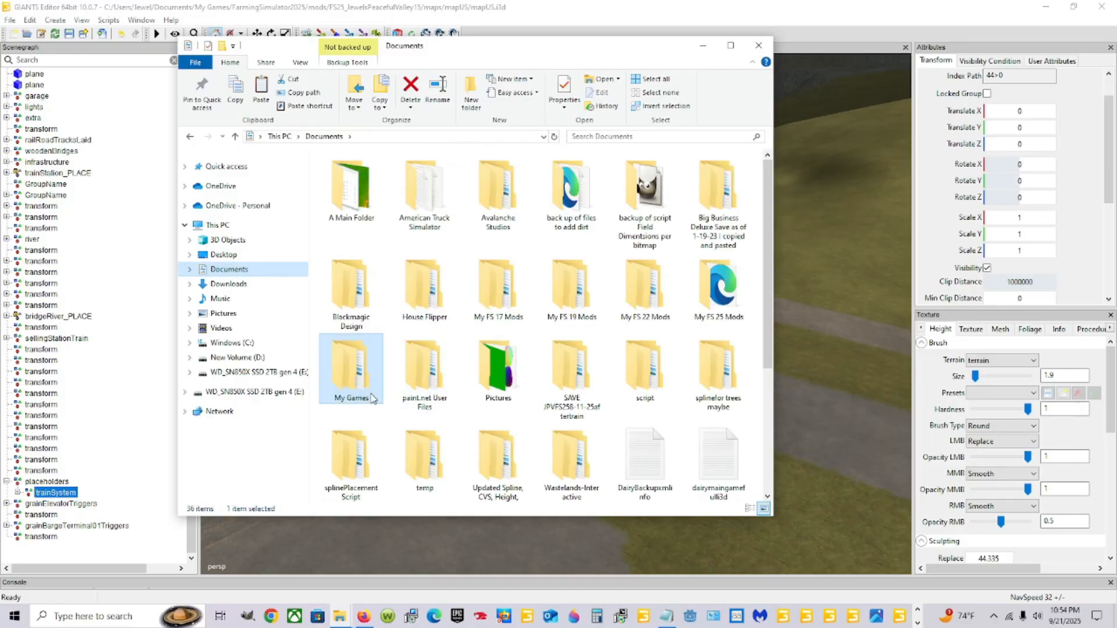
pyautogui.click(370, 252)
pyautogui.doubleClick(384, 256)
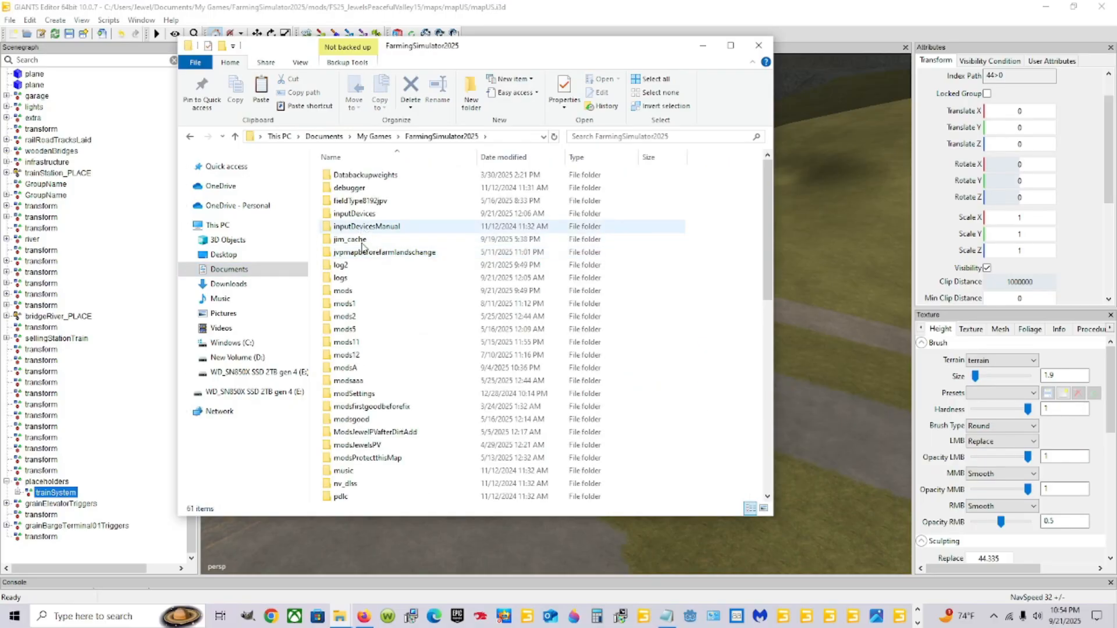
pyautogui.doubleClick(383, 285)
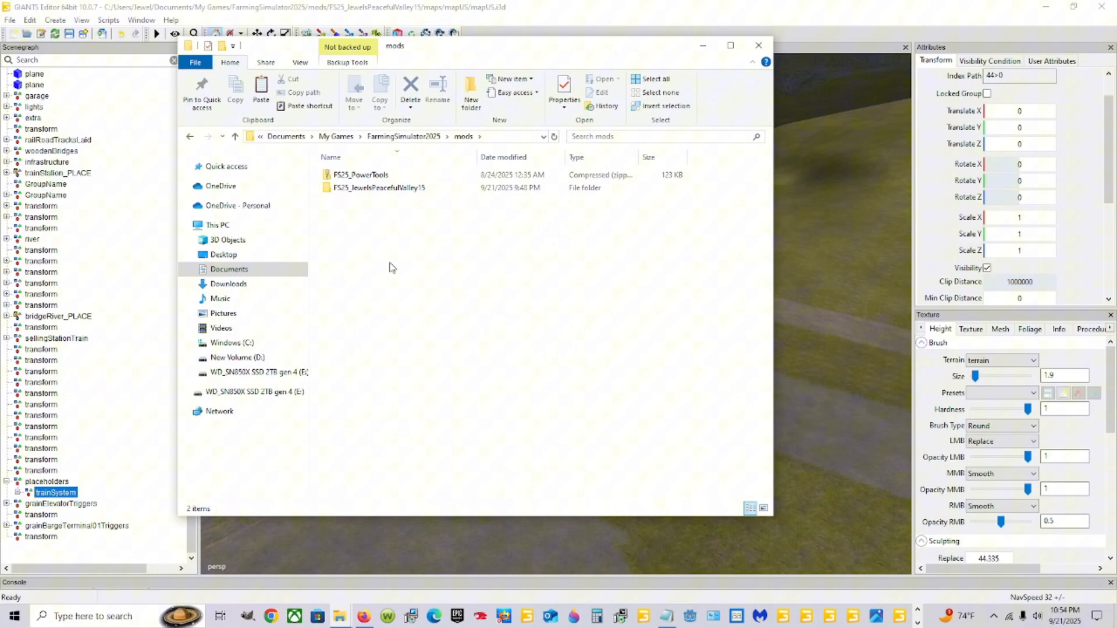
pyautogui.doubleClick(381, 188)
pyautogui.doubleClick(379, 192)
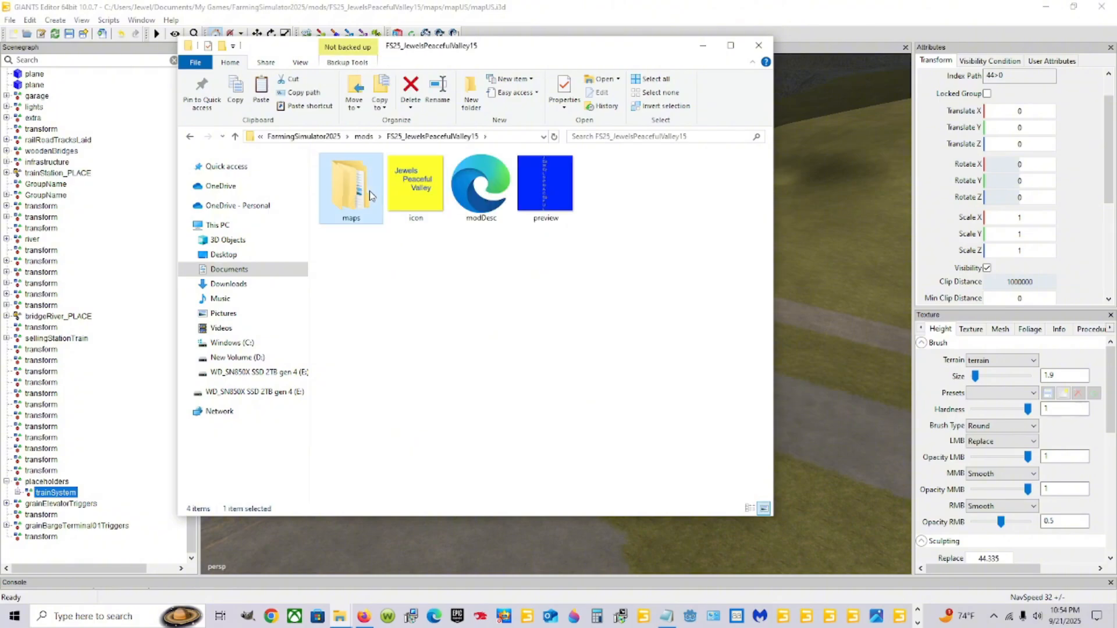
pyautogui.doubleClick(374, 174)
pyautogui.scroll(-3, 379, 270)
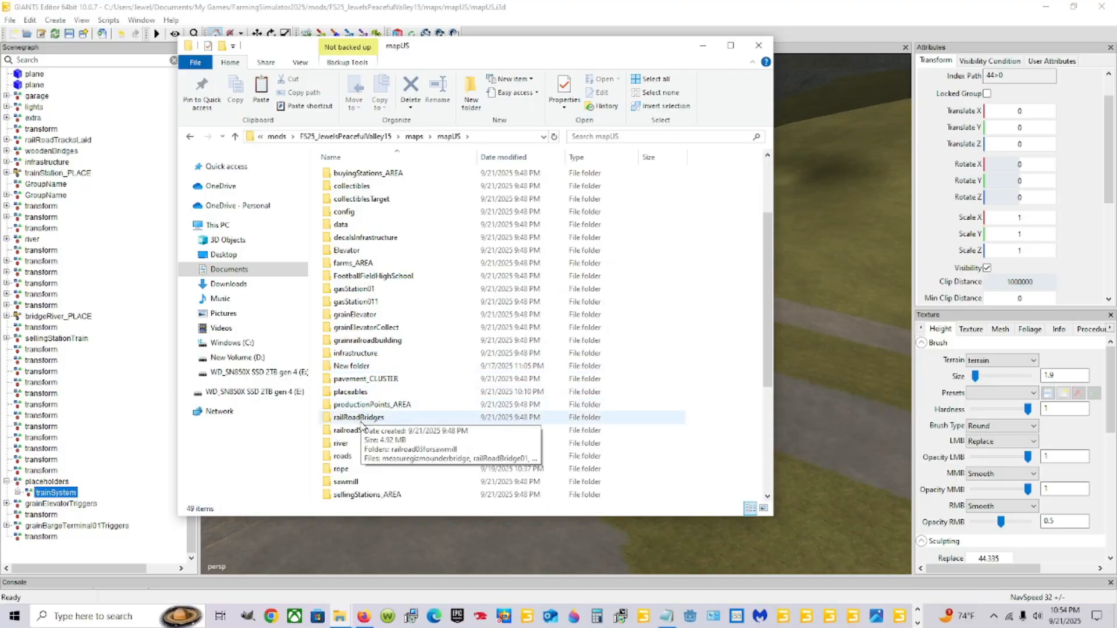
pyautogui.doubleClick(375, 393)
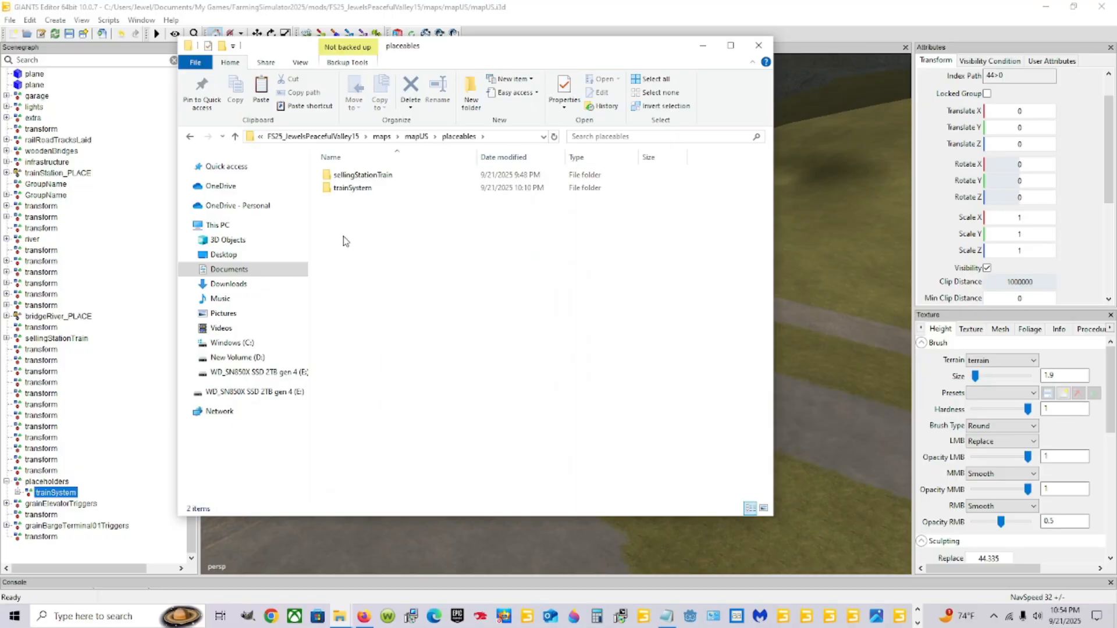
# Check inside the mod's sellingStationTrain folder and return to placeables as the location for pasting the copied folder
pyautogui.doubleClick(408, 179)
pyautogui.hotkey('alt', 'Up')
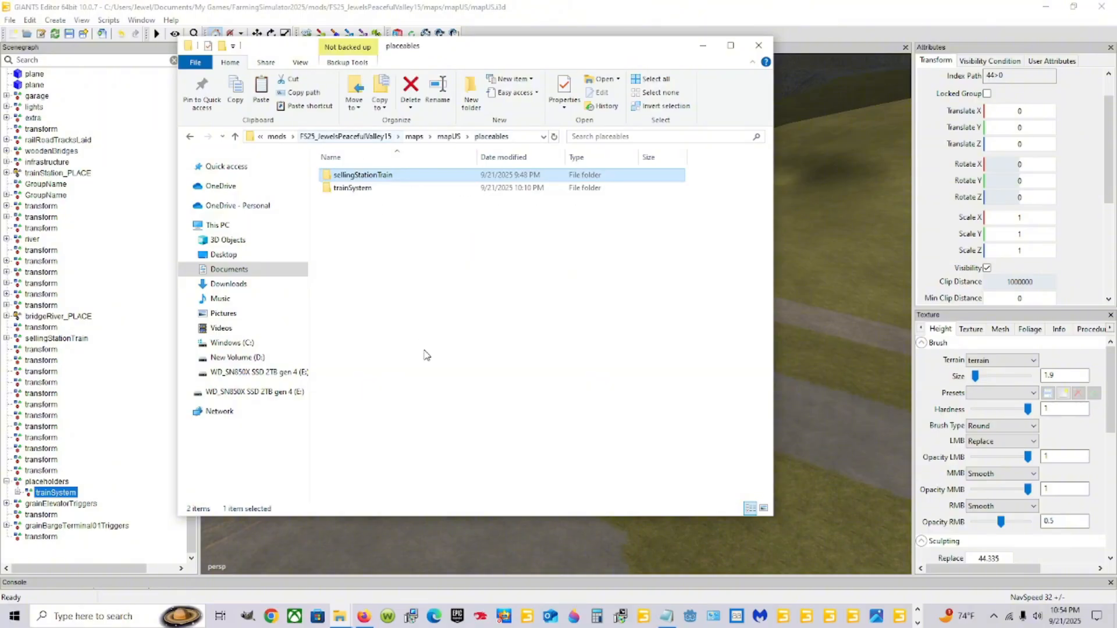
pyautogui.rightClick(413, 270)
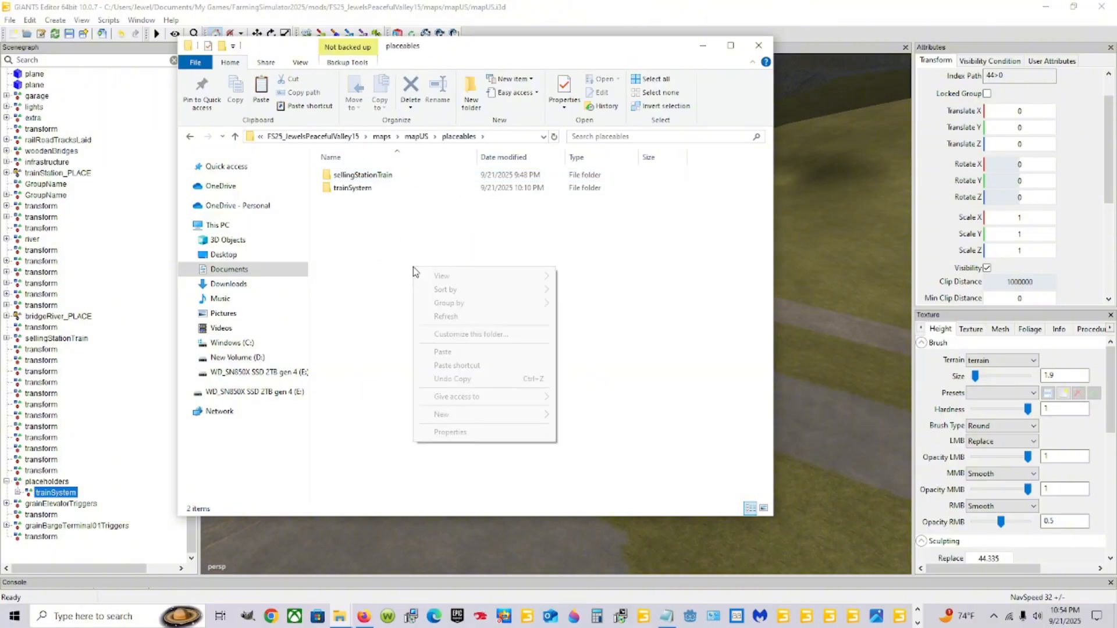
pyautogui.click(379, 264)
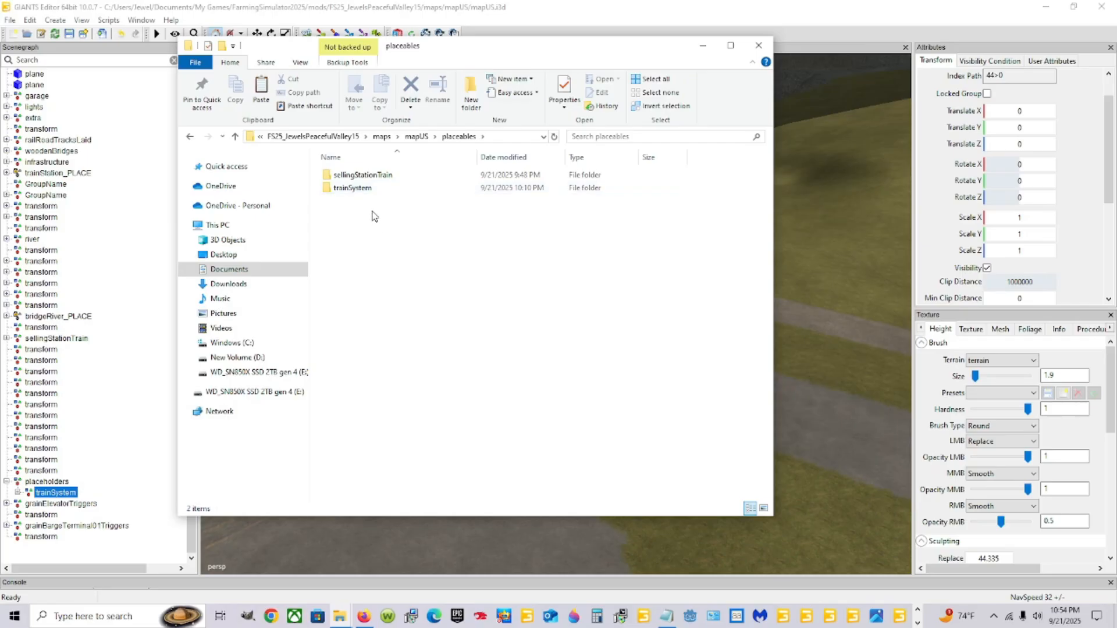
# Go up to mapUS, locate placeables among its folders, and reopen it to view the files in sellingStationTrain
pyautogui.click(419, 137)
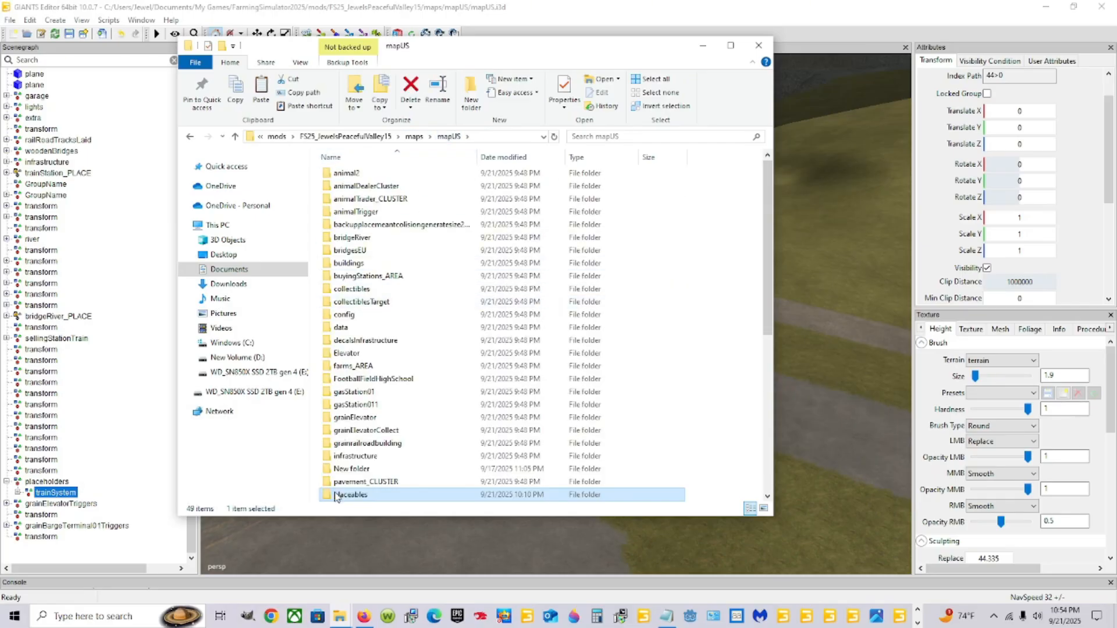
pyautogui.scroll(-8, 358, 449)
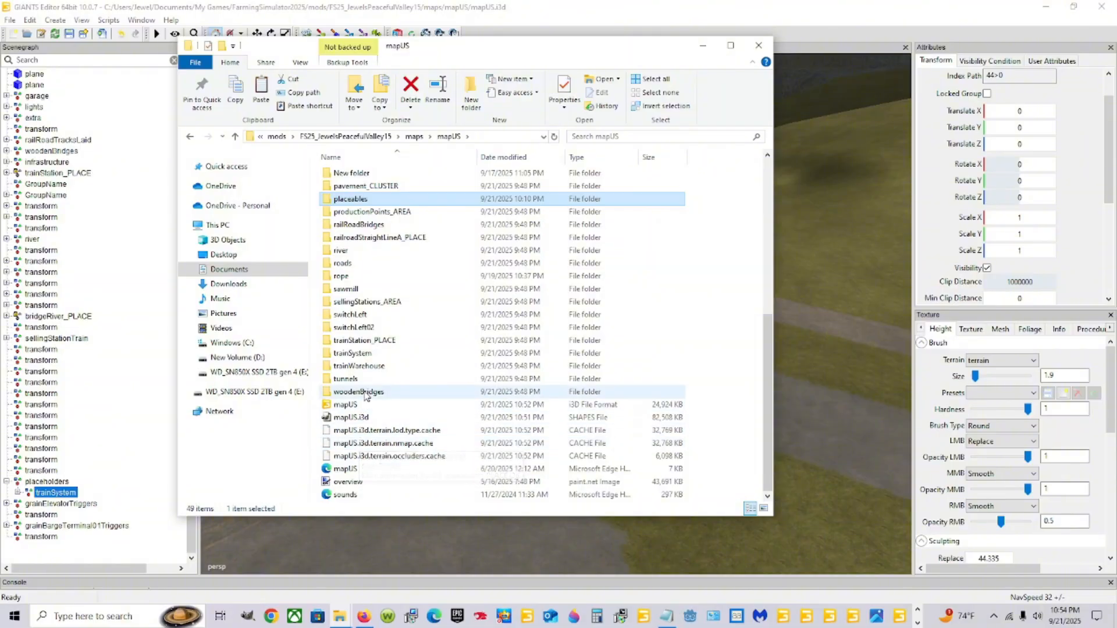
pyautogui.scroll(5, 365, 360)
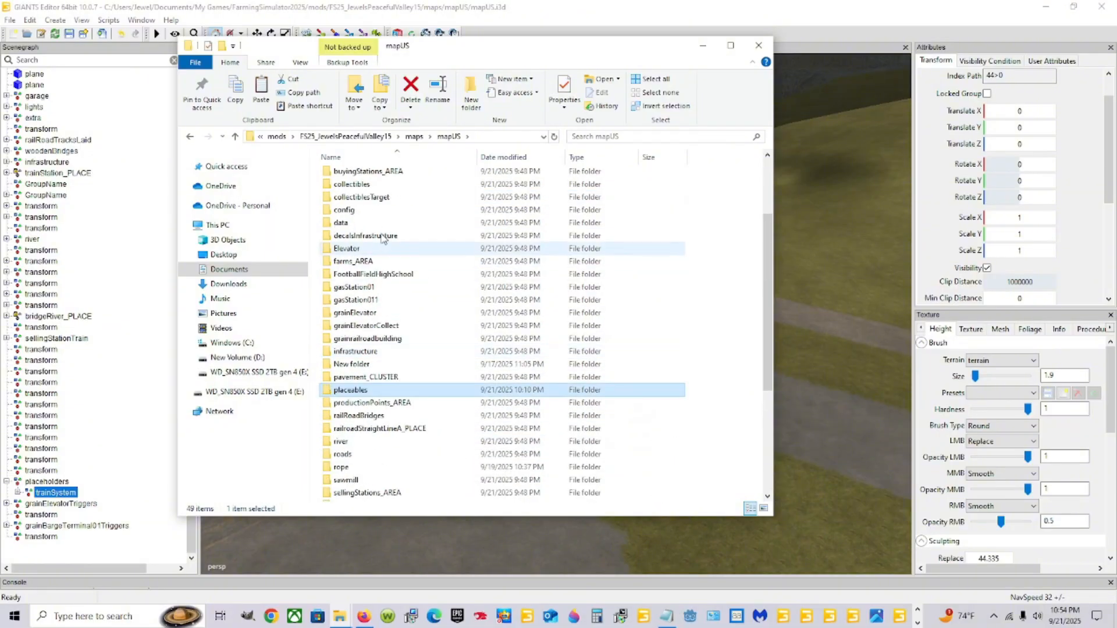
pyautogui.doubleClick(362, 392)
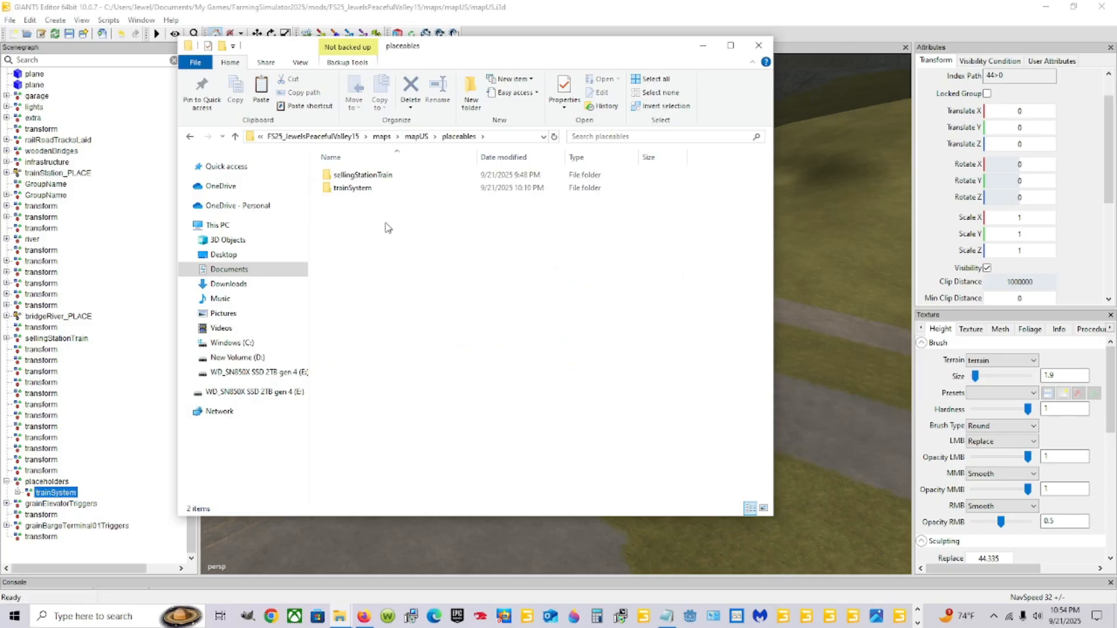
pyautogui.click(394, 177)
pyautogui.doubleClick(411, 177)
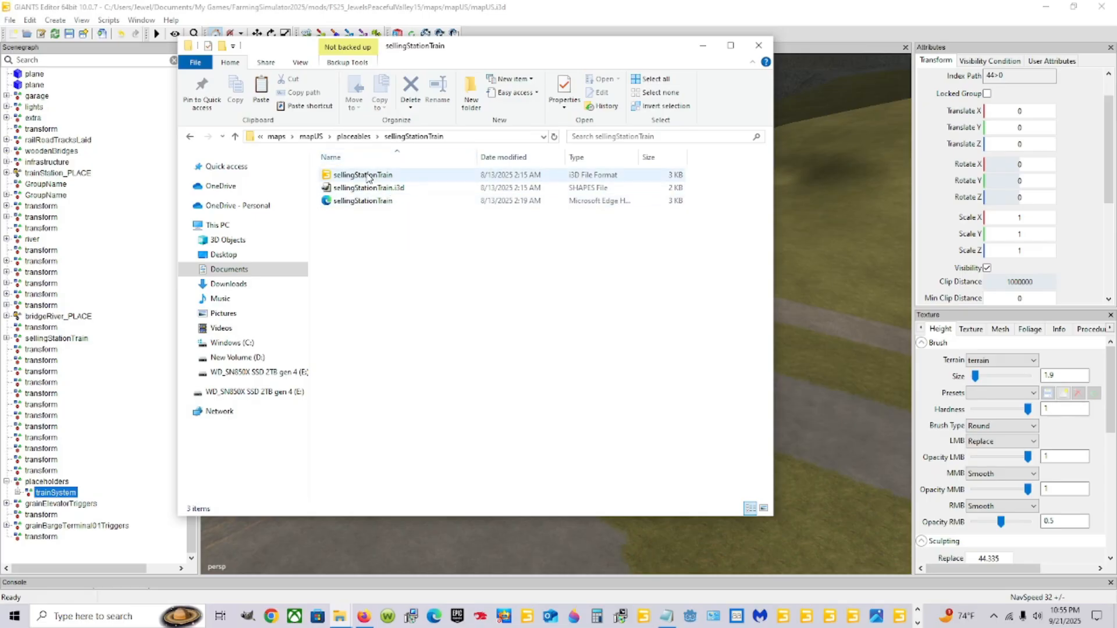
# Switch to GIANTS Editor and browse to the sellingStationTrain i3d file in the mod's placeables folder for import, then leave without importing
pyautogui.click(702, 46)
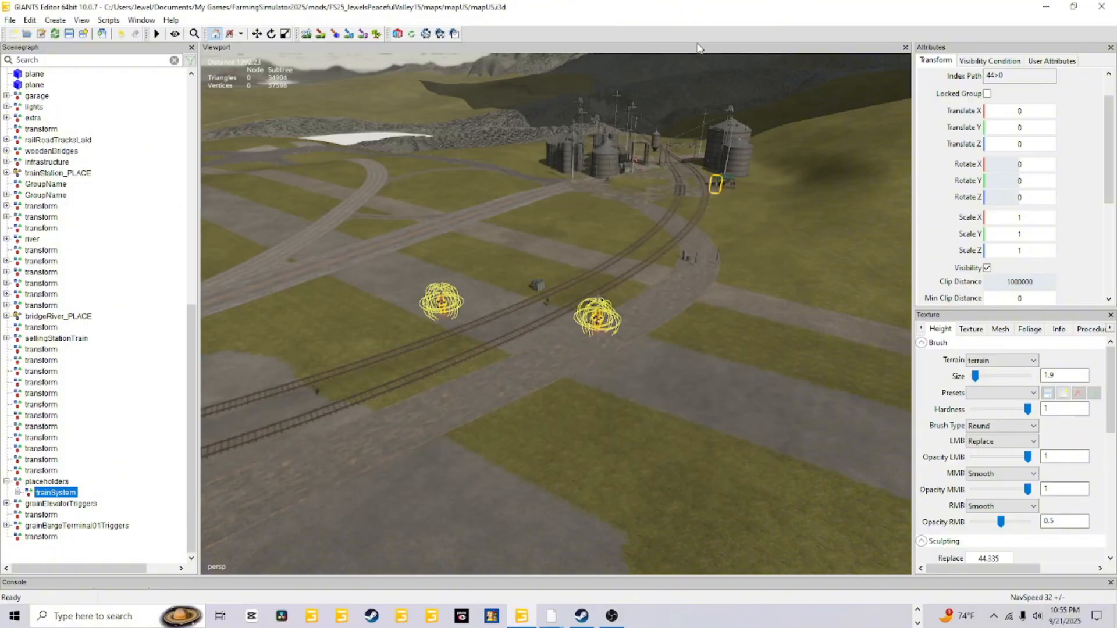
pyautogui.click(10, 20)
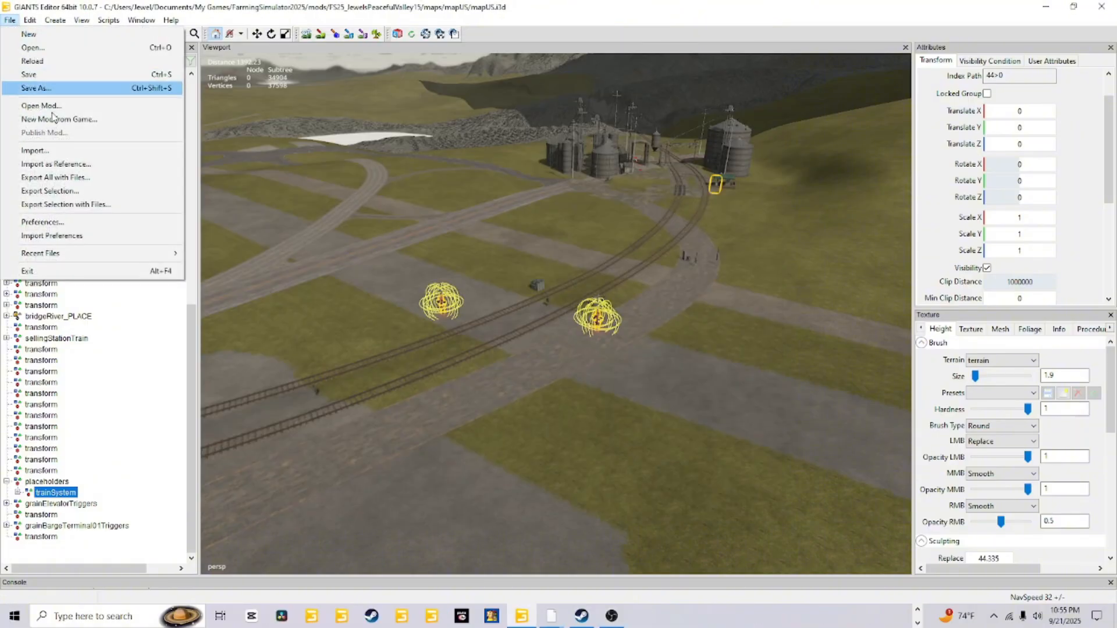
pyautogui.click(46, 151)
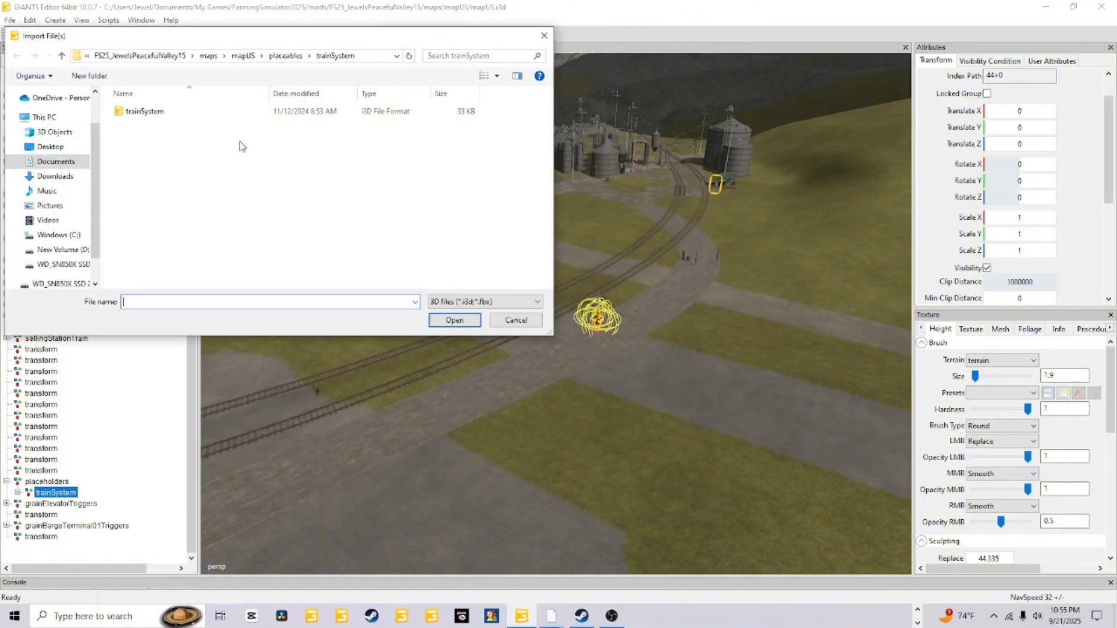
pyautogui.click(282, 56)
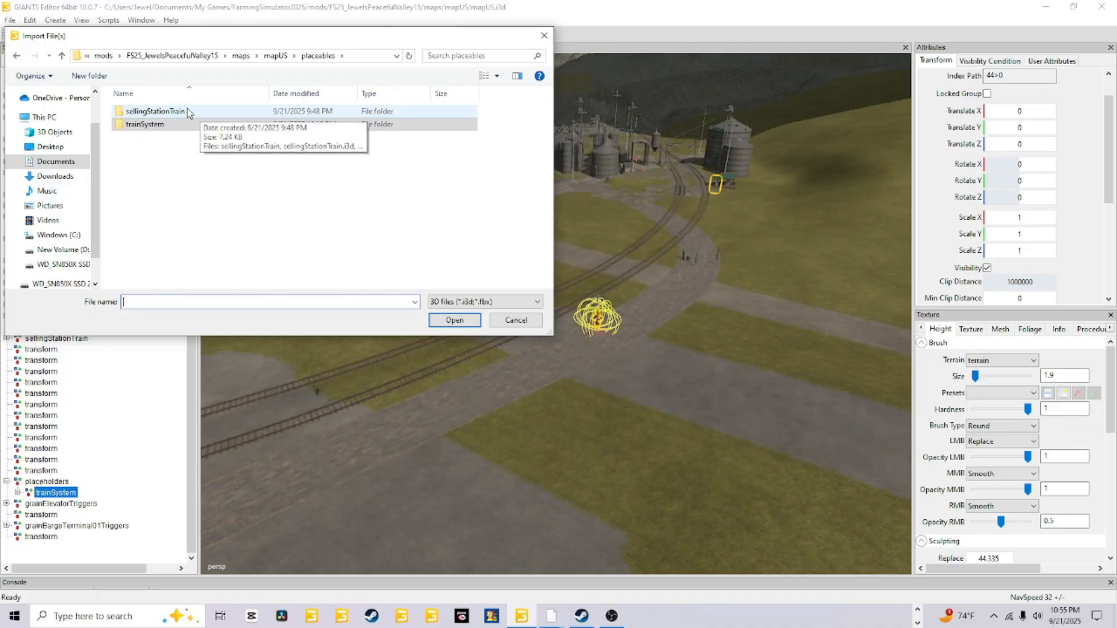
pyautogui.doubleClick(154, 111)
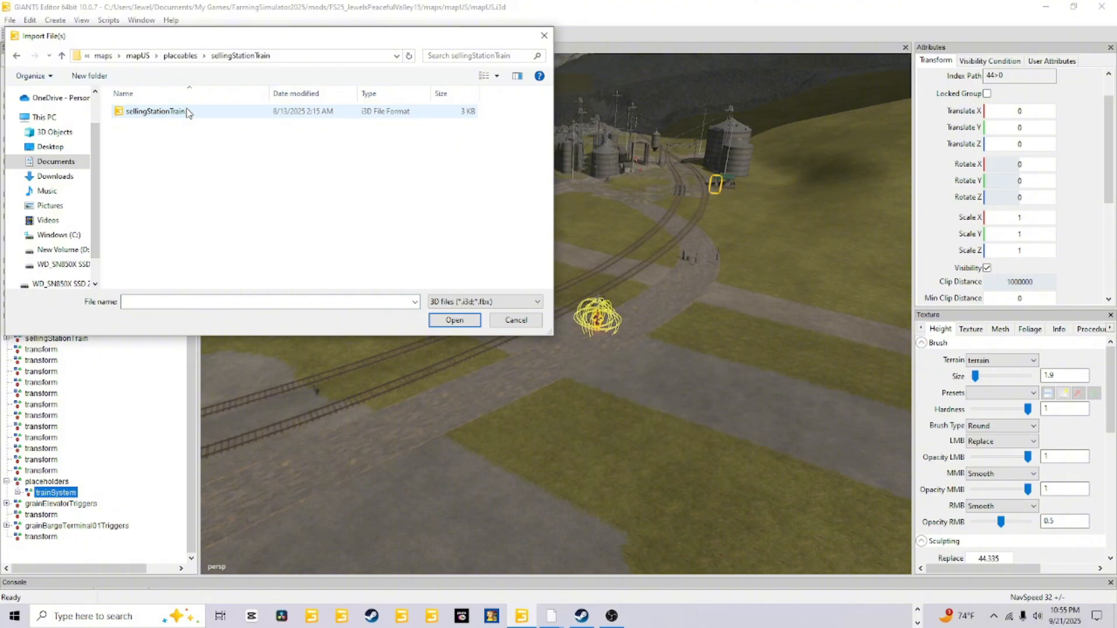
pyautogui.click(174, 114)
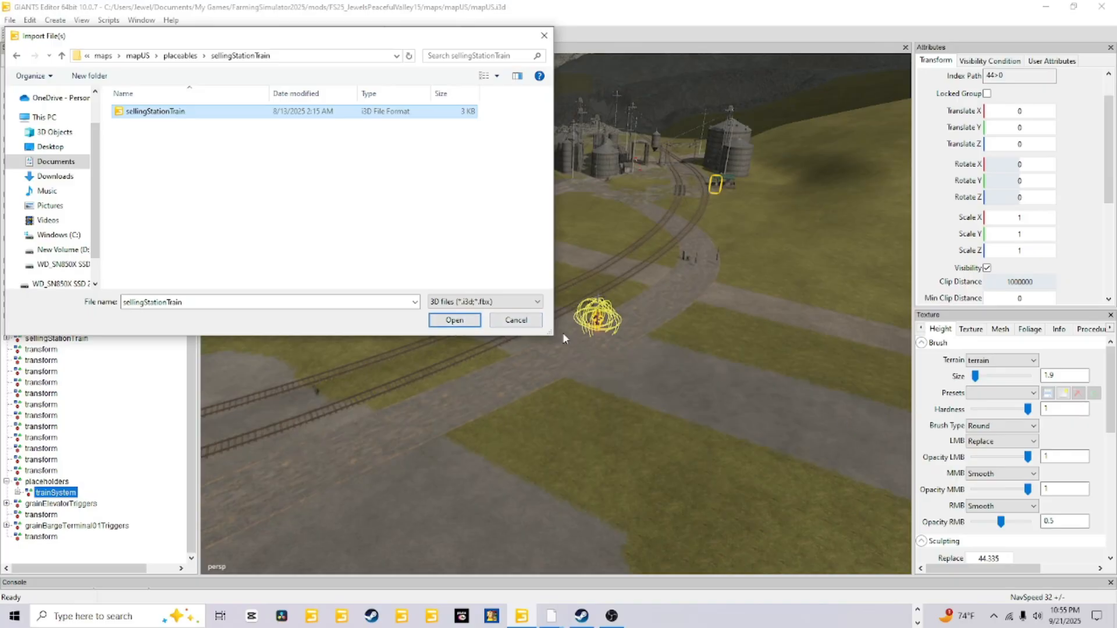
pyautogui.click(512, 321)
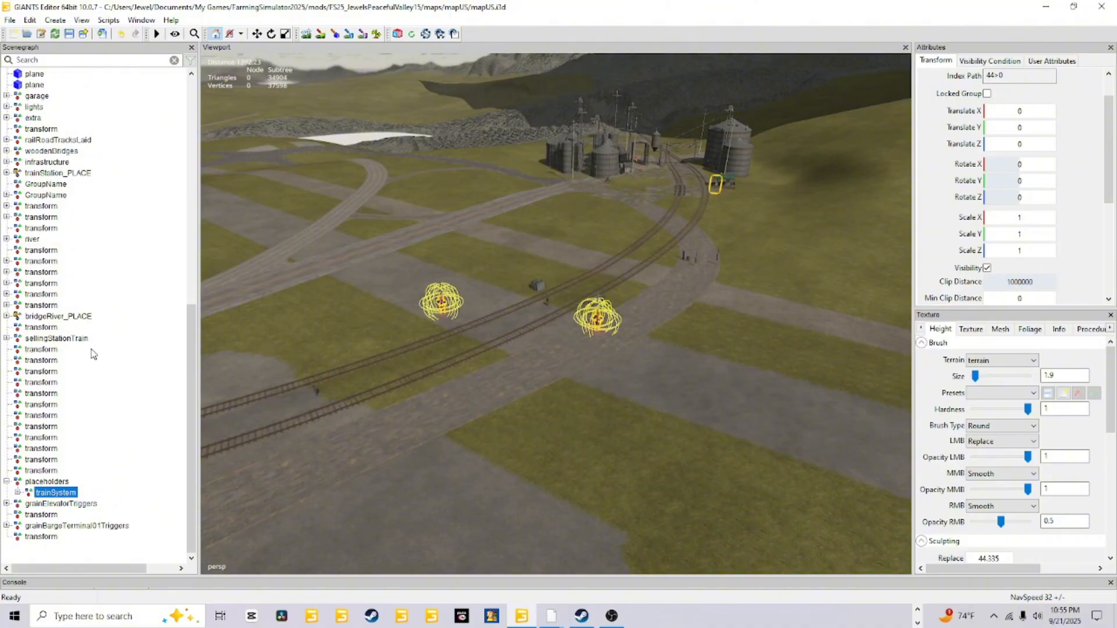
# Find sellingStationTrain in the scenegraph, expand its sell triggers and select woodSellTriggerWest
pyautogui.scroll(2, 91, 352)
pyautogui.scroll(5, 88, 351)
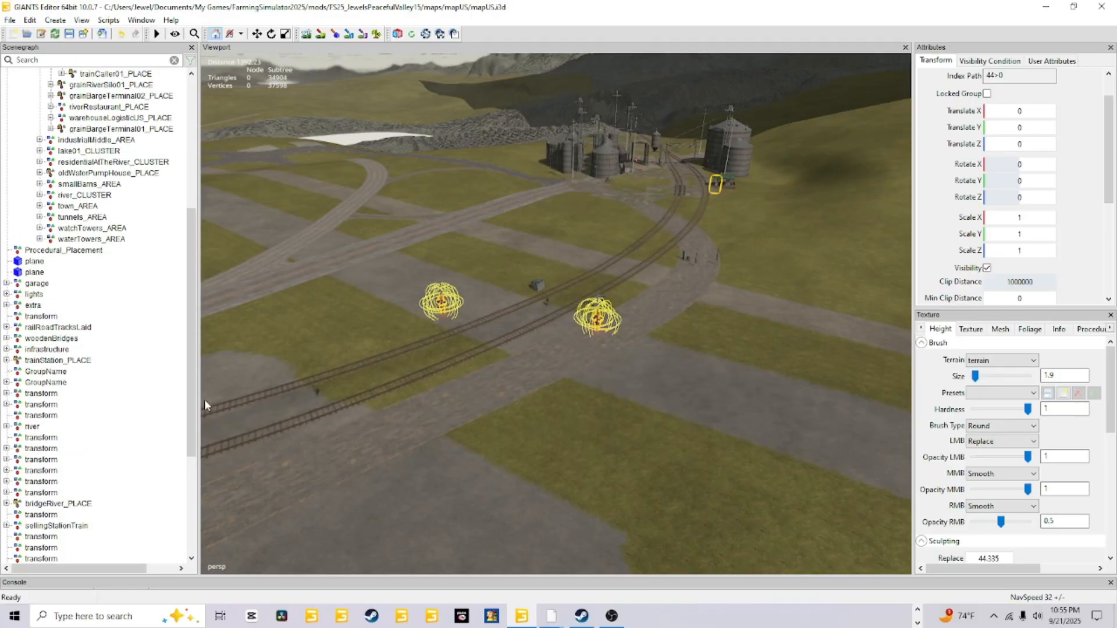
pyautogui.click(76, 525)
pyautogui.scroll(-1, 86, 496)
pyautogui.scroll(-5, 88, 495)
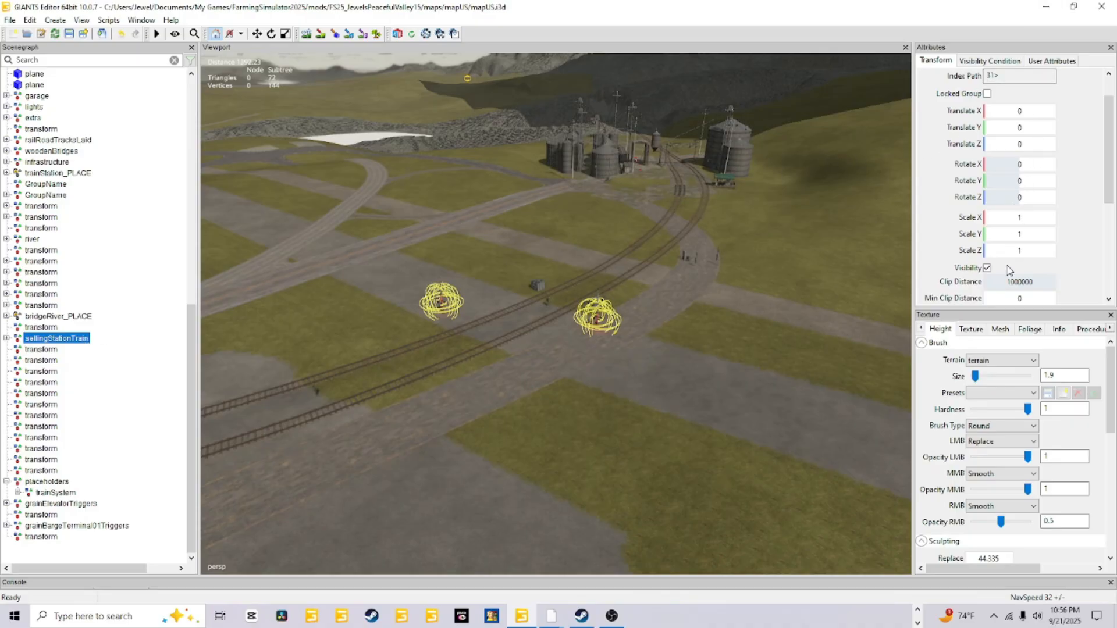
pyautogui.click(7, 339)
pyautogui.scroll(-1, 91, 330)
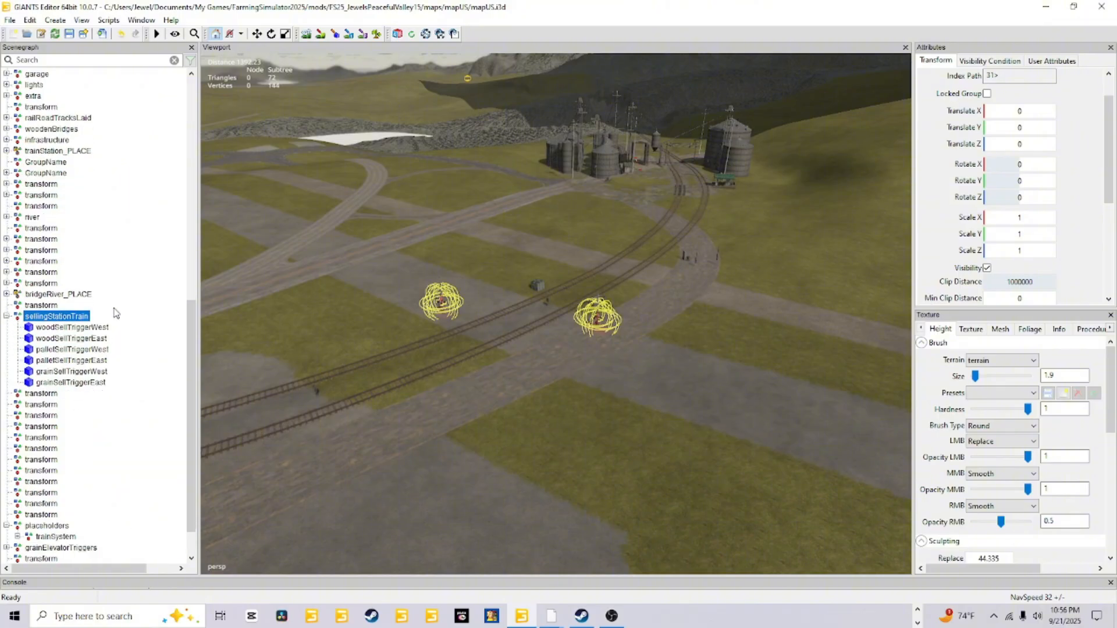
pyautogui.click(92, 328)
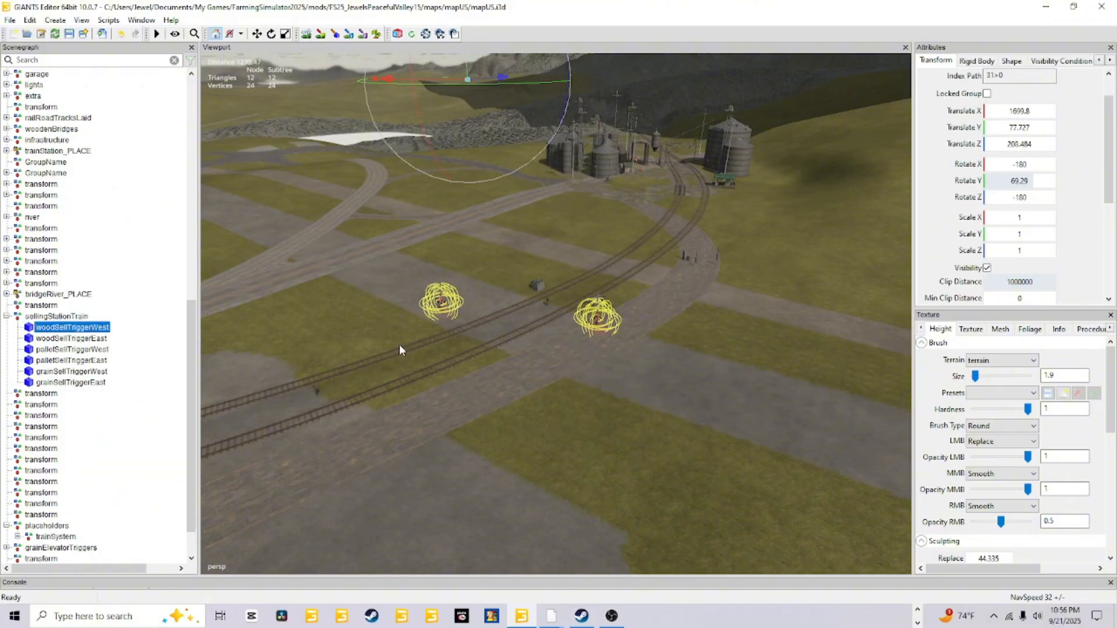
# Fly across the map to woodSellTriggerWest on the railroad track in front of the tunnel
pyautogui.moveTo(399, 344); pyautogui.dragTo(469, 347, button='right')
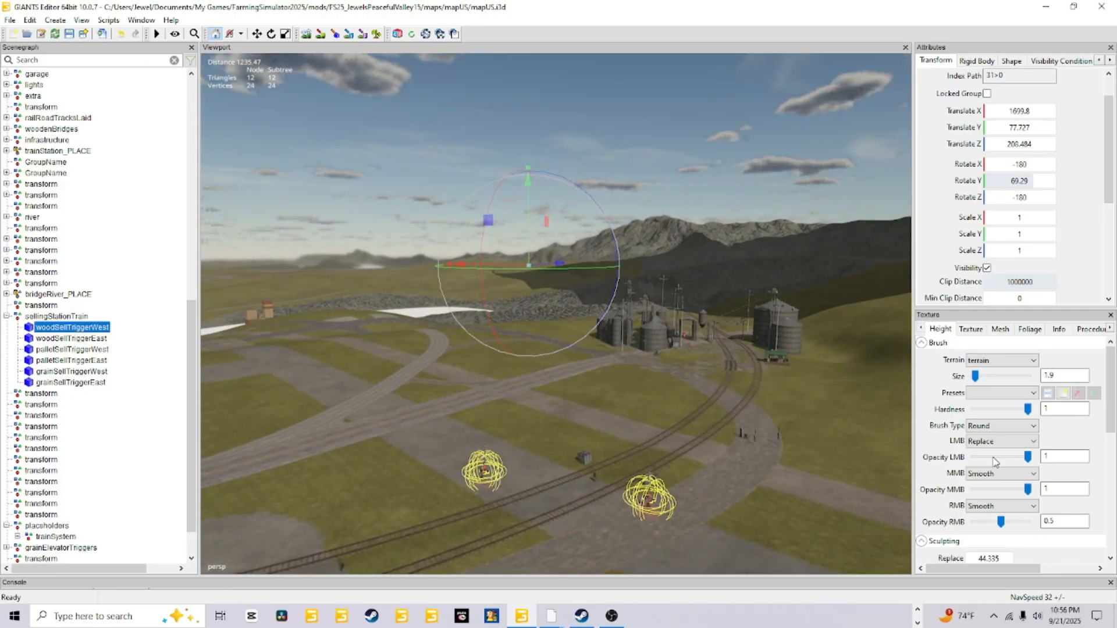
pyautogui.moveTo(611, 476); pyautogui.dragTo(537, 494, button='right')
pyautogui.scroll(10, 494, 413)
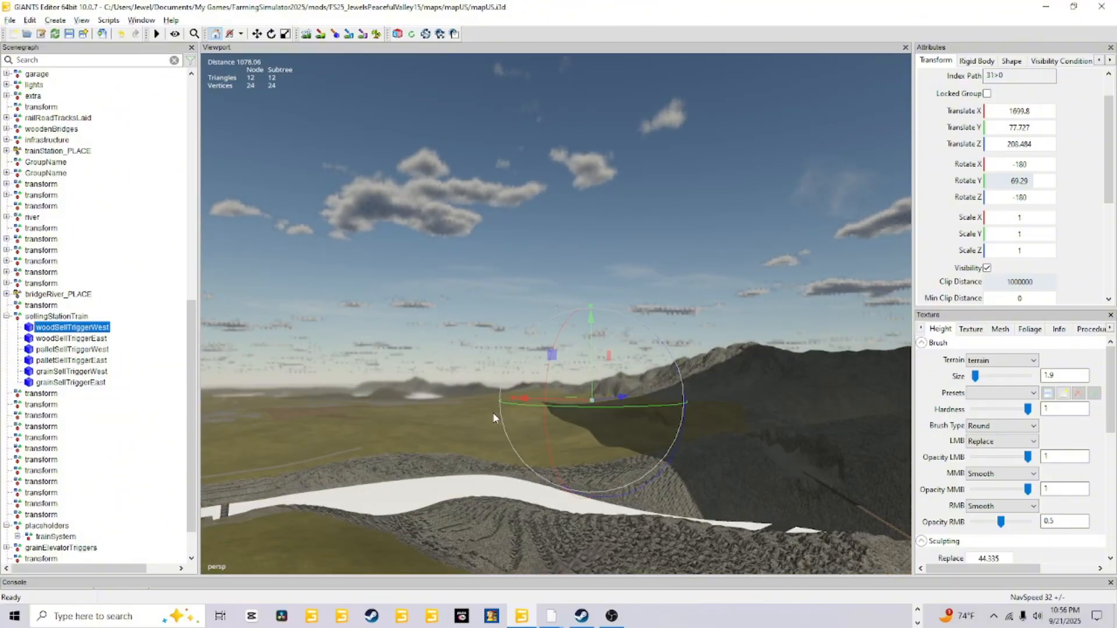
pyautogui.keyDown('alt'); pyautogui.moveTo(494, 414); pyautogui.dragTo(708, 288); pyautogui.keyUp('alt')
pyautogui.scroll(5, 581, 430)
pyautogui.keyDown('alt'); pyautogui.moveTo(633, 334); pyautogui.dragTo(693, 428); pyautogui.keyUp('alt')
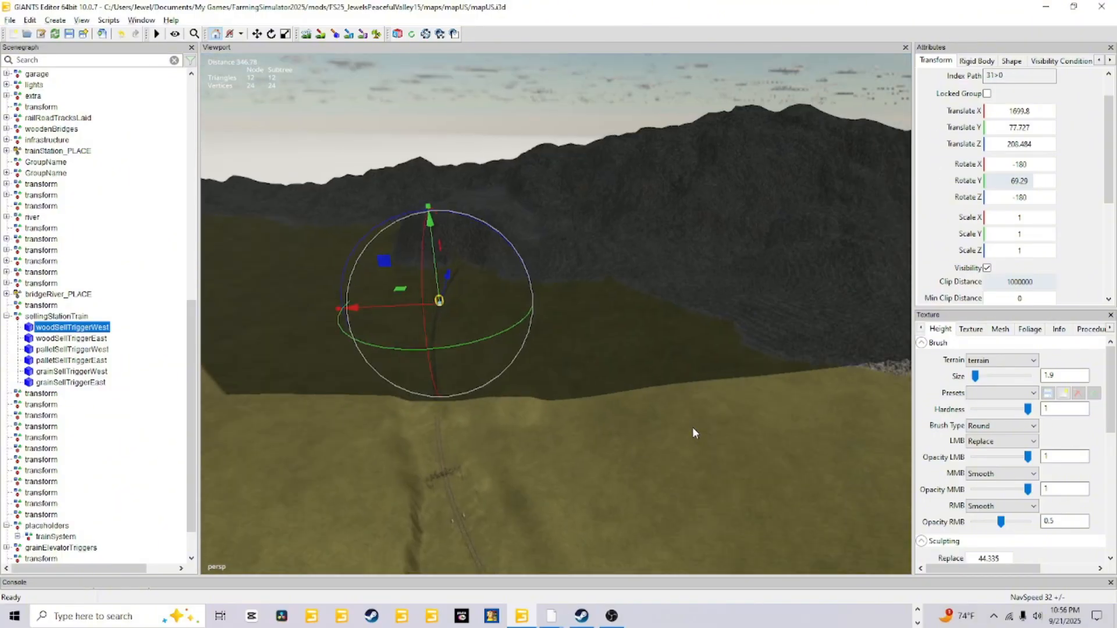
pyautogui.keyDown('alt'); pyautogui.moveTo(693, 428); pyautogui.dragTo(649, 209, button='right'); pyautogui.keyUp('alt')
pyautogui.keyDown('alt'); pyautogui.moveTo(558, 431); pyautogui.dragTo(511, 381); pyautogui.keyUp('alt')
pyautogui.keyDown('alt'); pyautogui.moveTo(511, 381); pyautogui.dragTo(447, 306, button='right'); pyautogui.keyUp('alt')
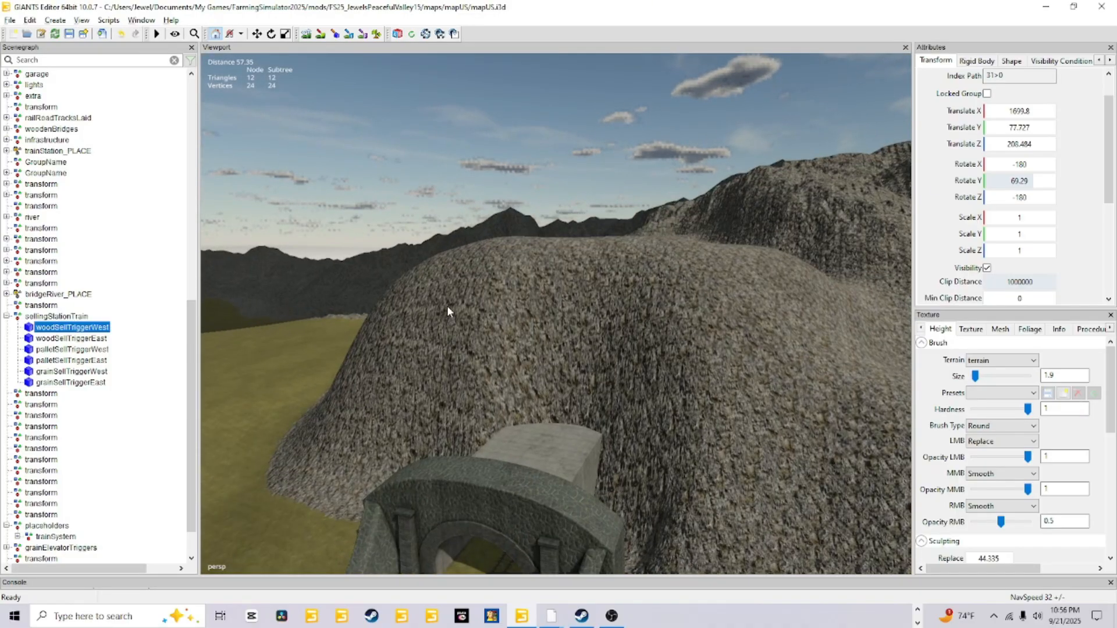
pyautogui.keyDown('alt'); pyautogui.moveTo(447, 306); pyautogui.dragTo(592, 388); pyautogui.keyUp('alt')
pyautogui.scroll(-5, 600, 329)
pyautogui.keyDown('alt'); pyautogui.moveTo(591, 389); pyautogui.dragTo(657, 160, button='right'); pyautogui.keyUp('alt')
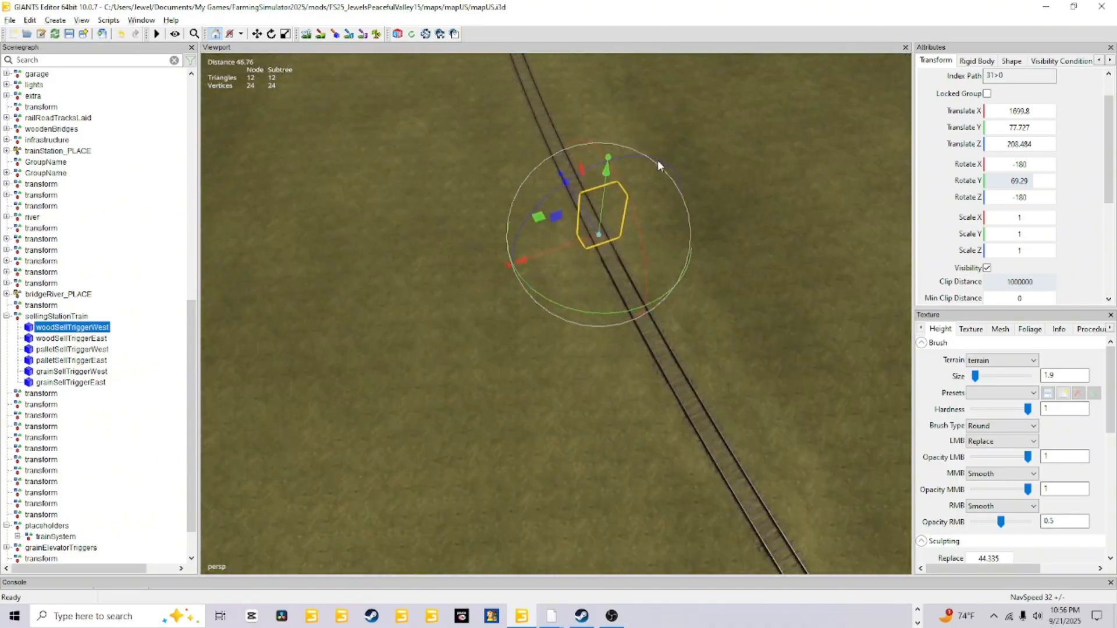
pyautogui.keyDown('alt'); pyautogui.moveTo(658, 159); pyautogui.dragTo(627, 309); pyautogui.keyUp('alt')
pyautogui.keyDown('alt'); pyautogui.moveTo(627, 309); pyautogui.dragTo(600, 297, button='right'); pyautogui.keyUp('alt')
pyautogui.keyDown('alt'); pyautogui.moveTo(601, 297); pyautogui.dragTo(477, 177); pyautogui.keyUp('alt')
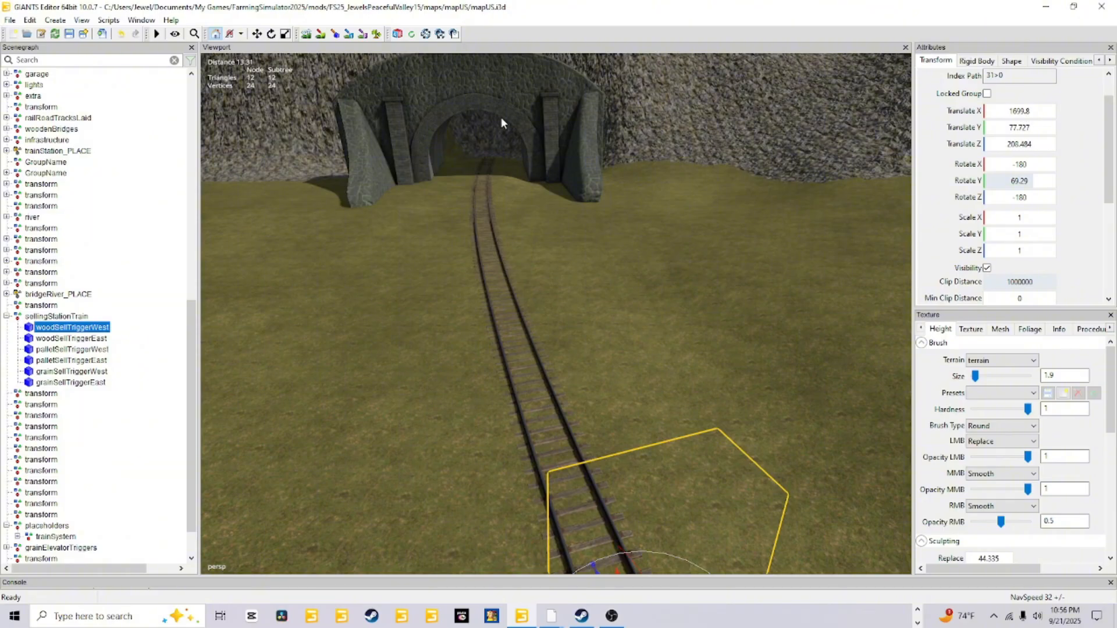
# Examine how the woodSellTriggerWest box sits over the rails from several angles and distances
pyautogui.keyDown('alt'); pyautogui.moveTo(538, 213); pyautogui.dragTo(526, 244, button='right'); pyautogui.keyUp('alt')
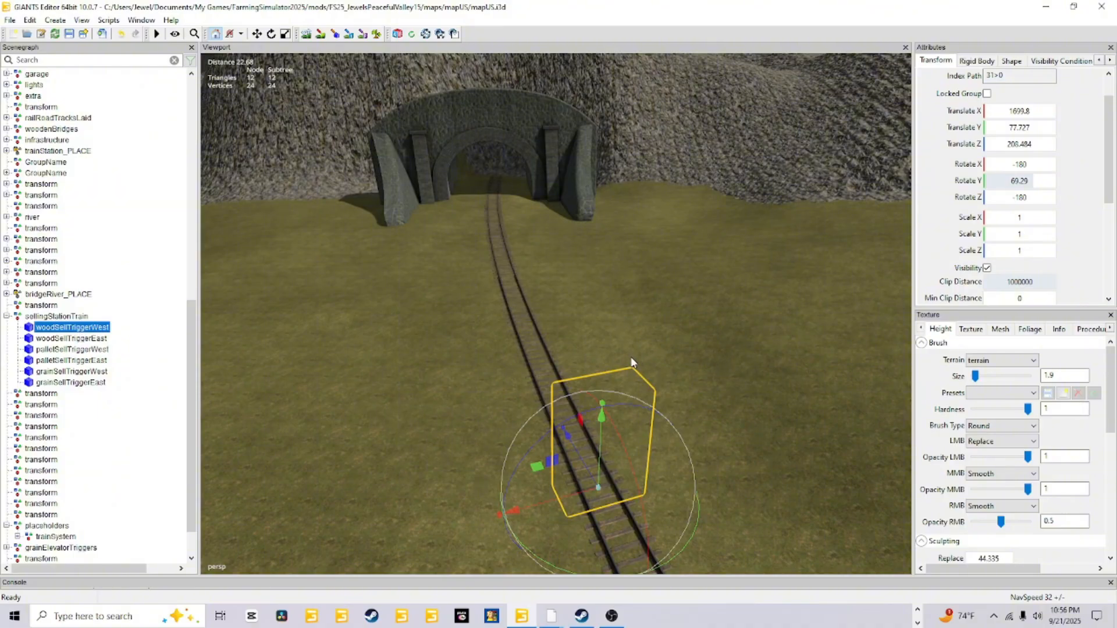
pyautogui.keyDown('alt'); pyautogui.moveTo(631, 358); pyautogui.dragTo(674, 387); pyautogui.keyUp('alt')
pyautogui.scroll(-4, 692, 389)
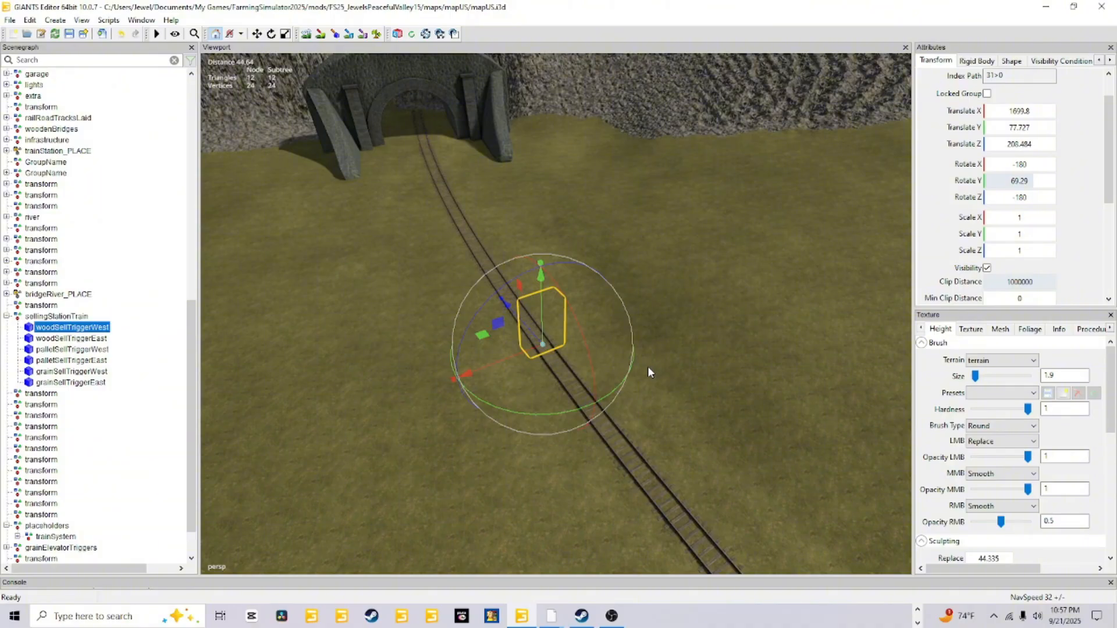
pyautogui.scroll(5, 504, 372)
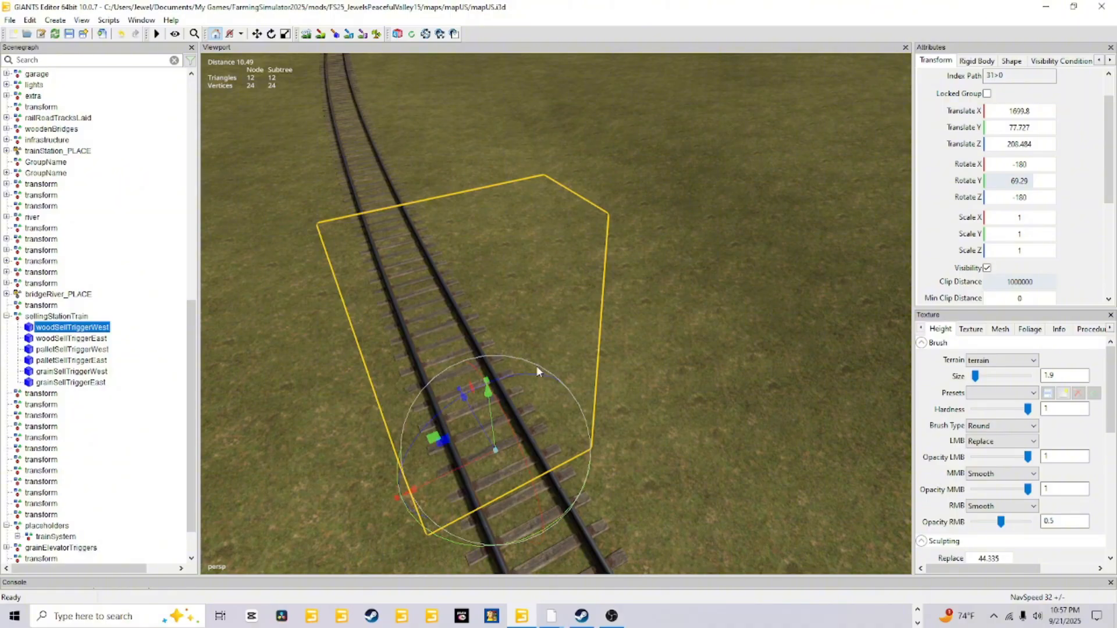
pyautogui.keyDown('alt'); pyautogui.moveTo(721, 370); pyautogui.dragTo(631, 414); pyautogui.keyUp('alt')
pyautogui.scroll(-4, 652, 412)
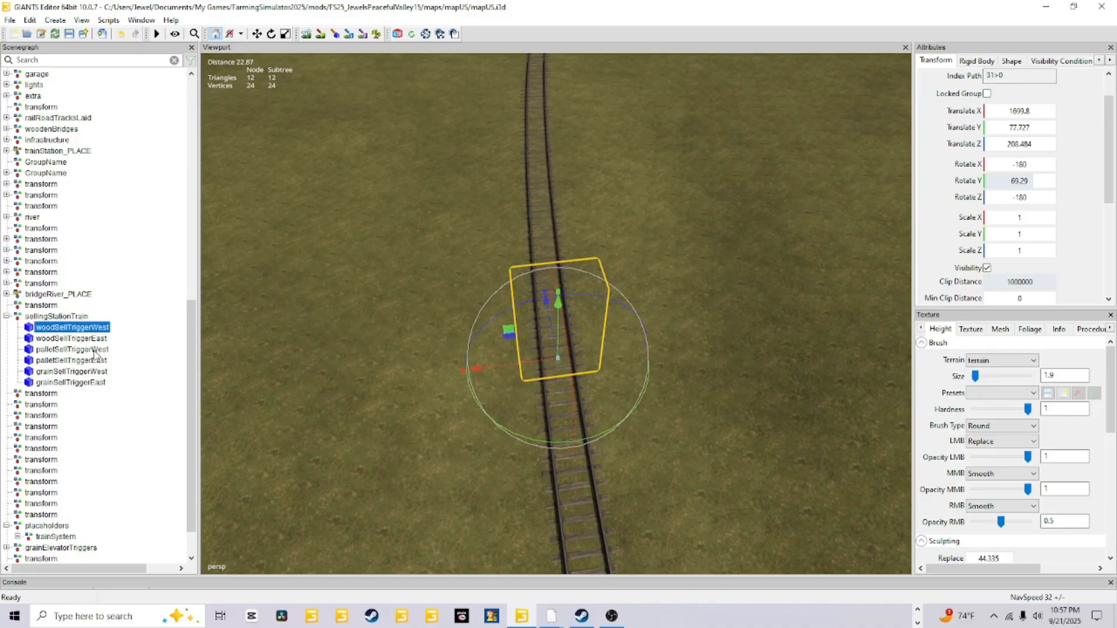
# Compare the trigger boxes and translation values of woodSellTriggerWest and palletSellTriggerWest
pyautogui.click(1037, 112)
pyautogui.click(1037, 112)
pyautogui.click(103, 351)
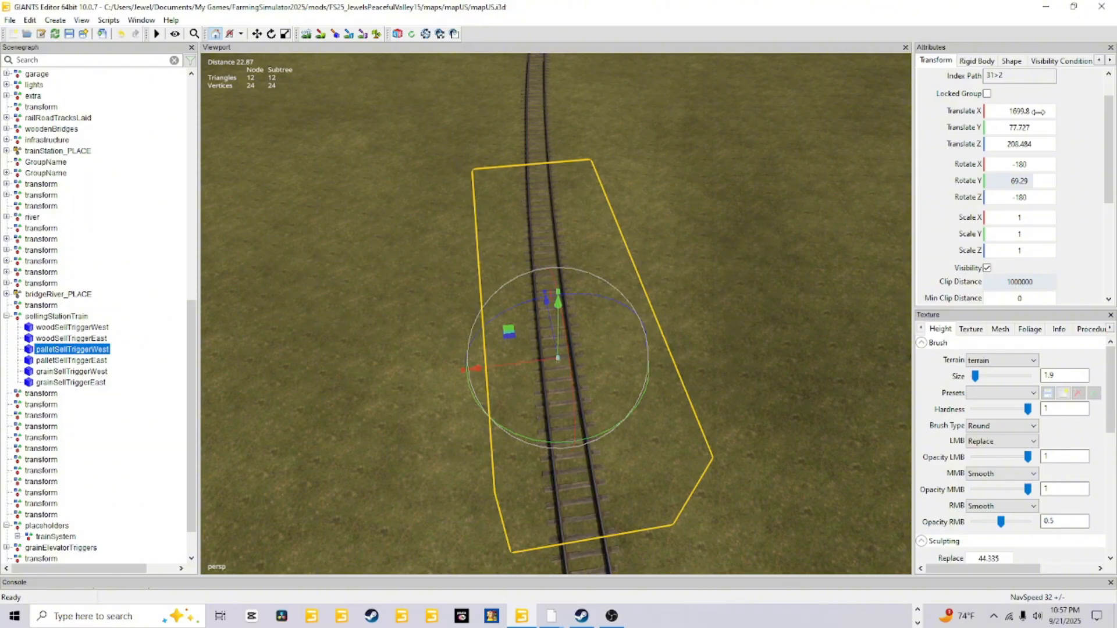
pyautogui.click(84, 329)
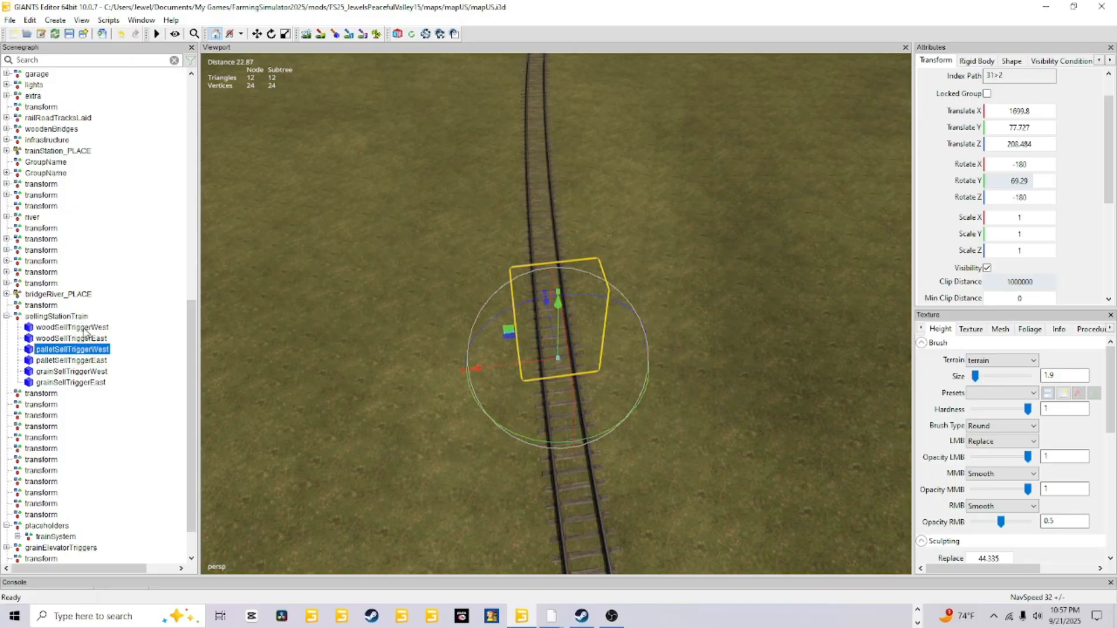
pyautogui.click(71, 350)
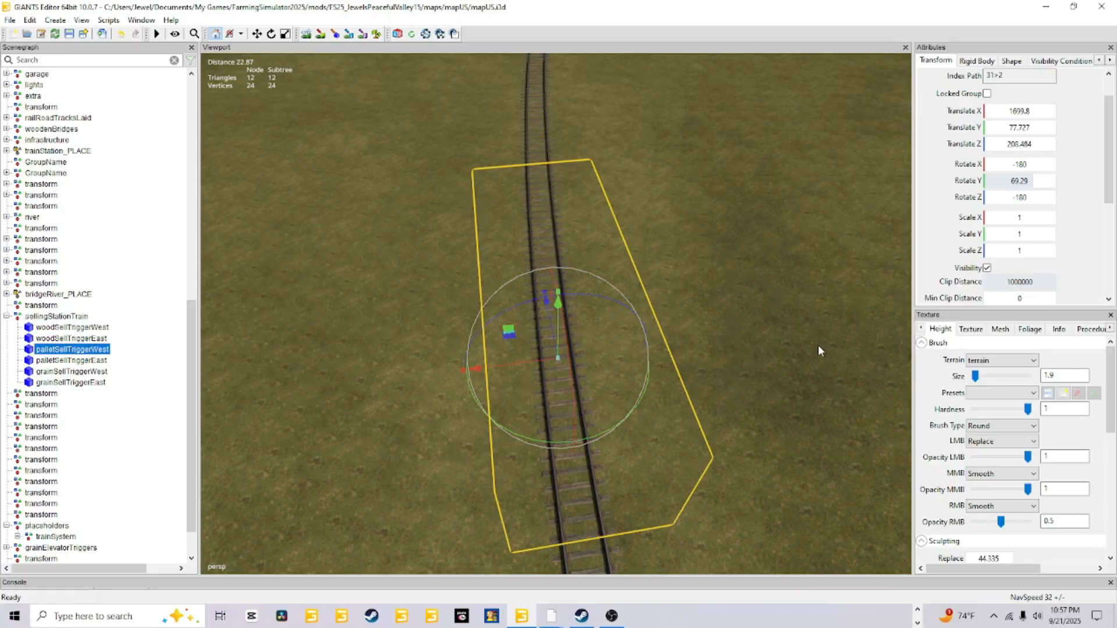
# Copy the west triggers' Translate X value and set palletSellTriggerWest's Translate X to 1699.8 with it
pyautogui.click(1001, 111)
pyautogui.hotkey('ctrl', 'c')
pyautogui.click(1001, 111)
pyautogui.click(89, 372)
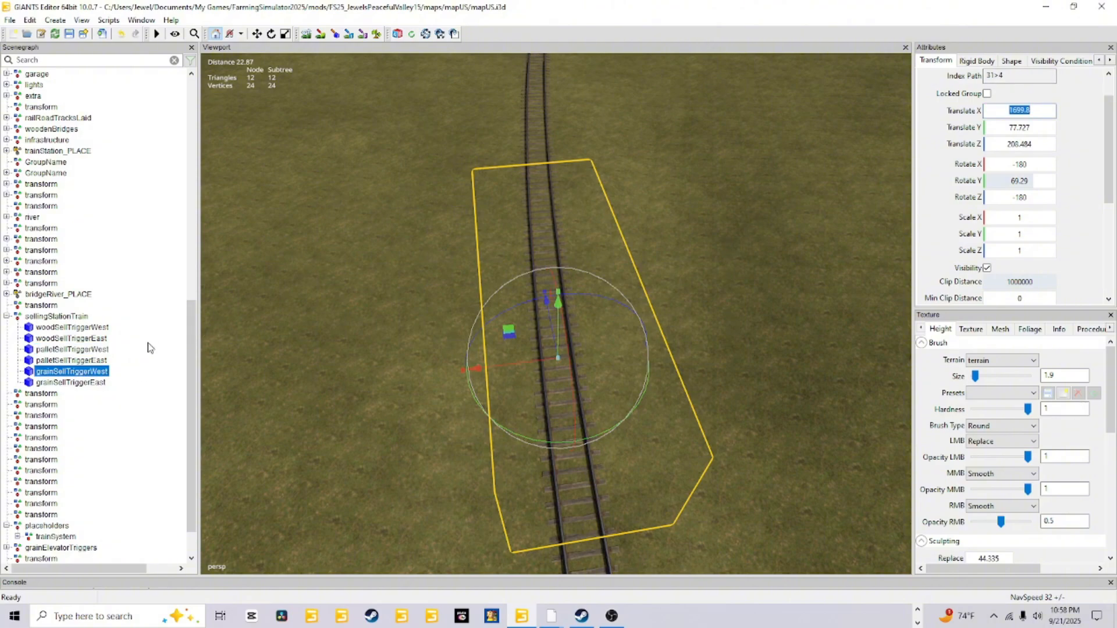
pyautogui.click(106, 352)
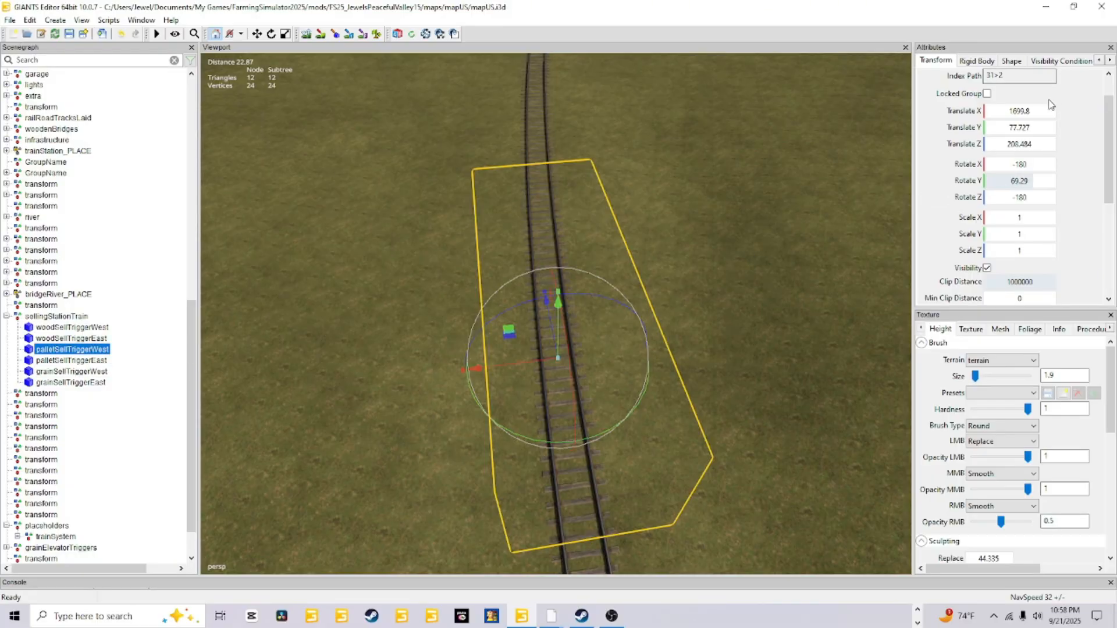
pyautogui.click(1038, 111)
pyautogui.hotkey('ctrl', 'v')
pyautogui.press('Return')
# Check grainSellTriggerWest's translation values against the wood and pallet triggers on the west side
pyautogui.click(88, 371)
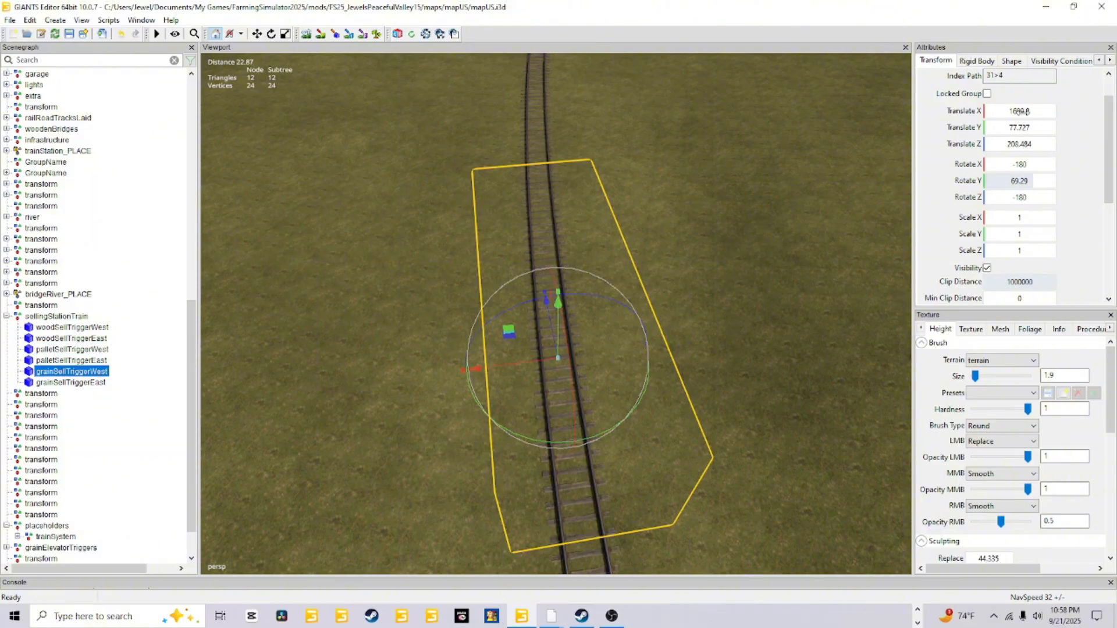
pyautogui.click(1023, 111)
pyautogui.click(89, 328)
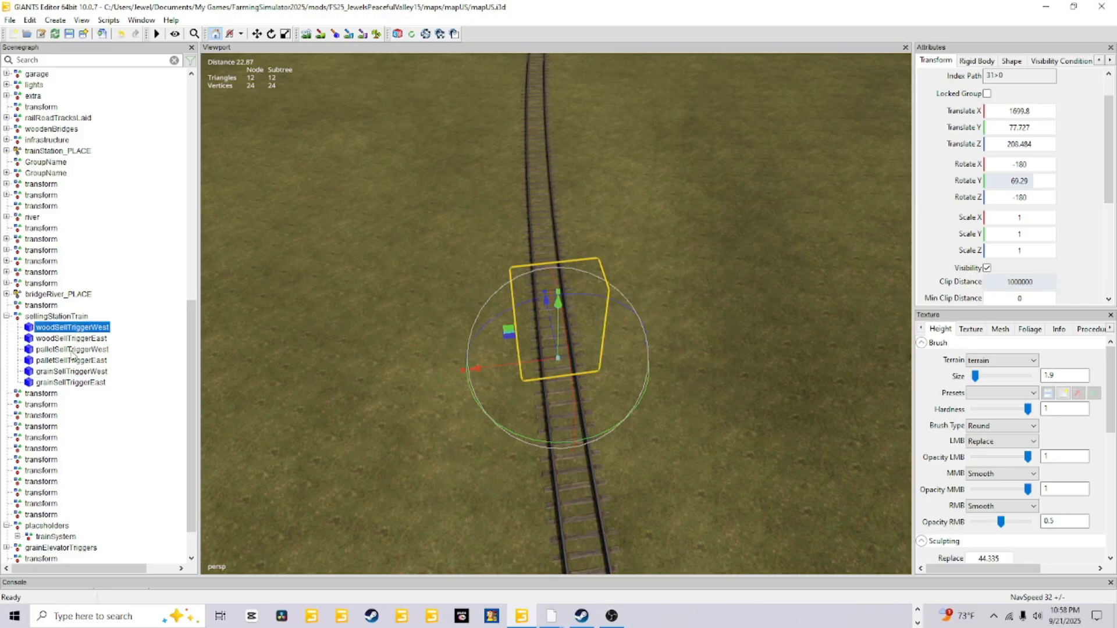
pyautogui.click(72, 351)
pyautogui.click(90, 372)
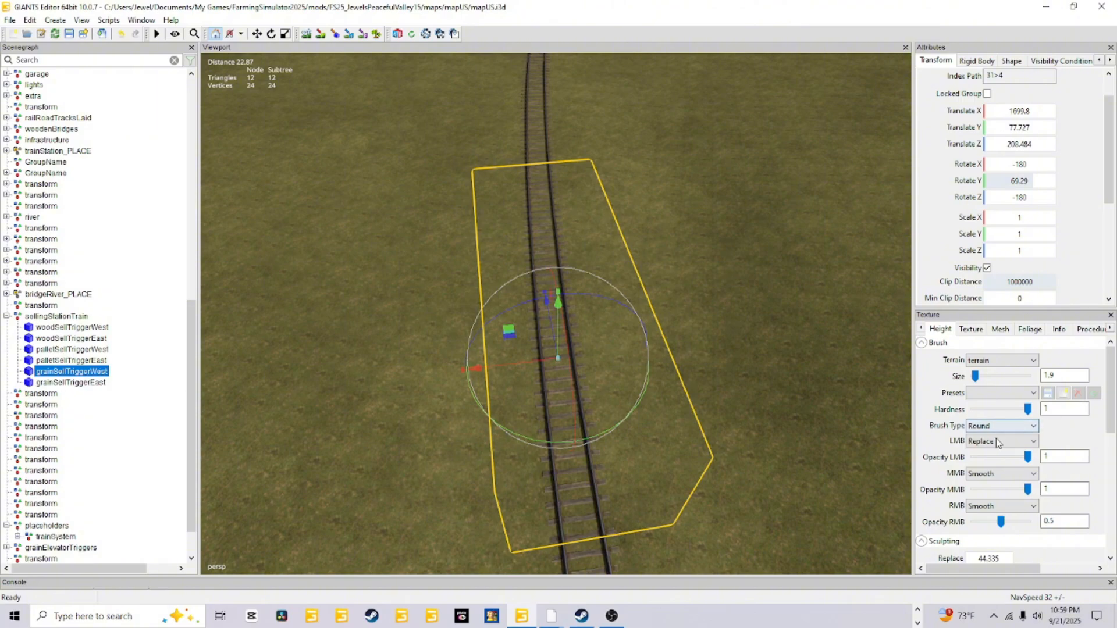
# Examine the placement of the grainSellTriggerWest box relative to the tunnel entrance and the surrounding track
pyautogui.scroll(-5, 715, 315)
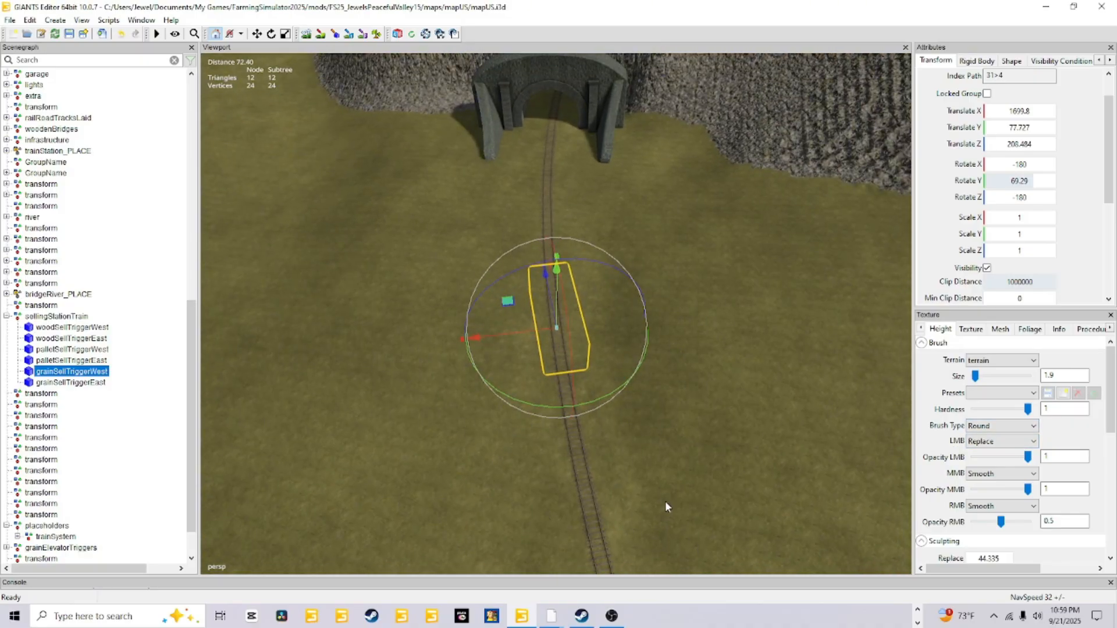
pyautogui.keyDown('alt'); pyautogui.moveTo(582, 381); pyautogui.dragTo(513, 363); pyautogui.keyUp('alt')
pyautogui.scroll(4, 598, 244)
pyautogui.scroll(5, 617, 221)
pyautogui.keyDown('alt'); pyautogui.moveTo(648, 179); pyautogui.dragTo(490, 388); pyautogui.keyUp('alt')
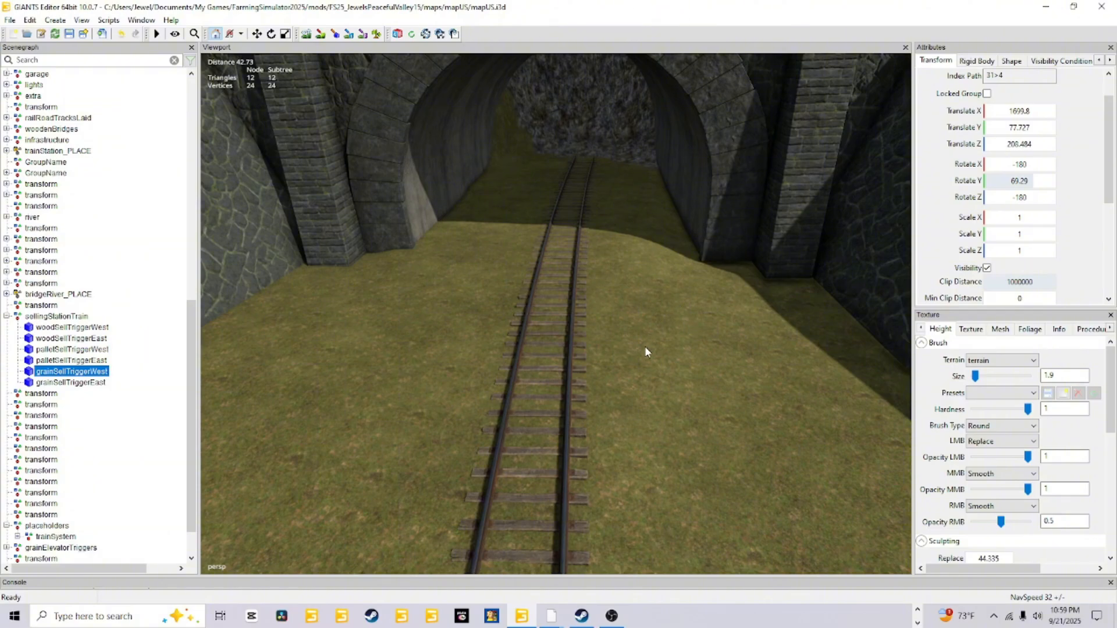
pyautogui.keyDown('alt'); pyautogui.moveTo(645, 347); pyautogui.dragTo(620, 407); pyautogui.keyUp('alt')
pyautogui.scroll(-5, 699, 374)
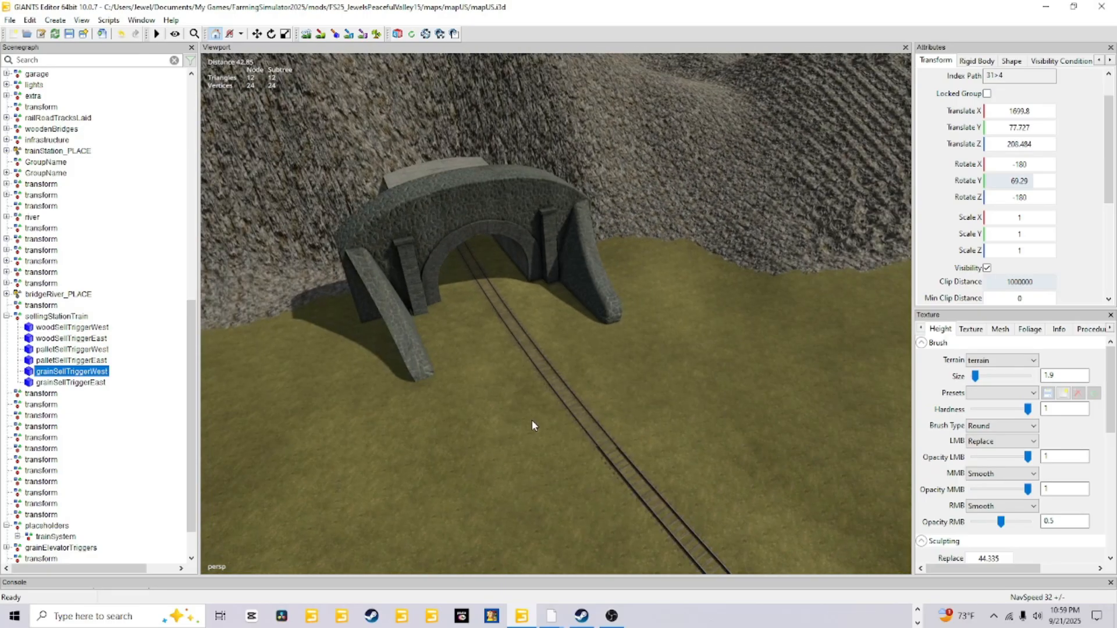
pyautogui.keyDown('alt'); pyautogui.moveTo(532, 420); pyautogui.dragTo(808, 413); pyautogui.keyUp('alt')
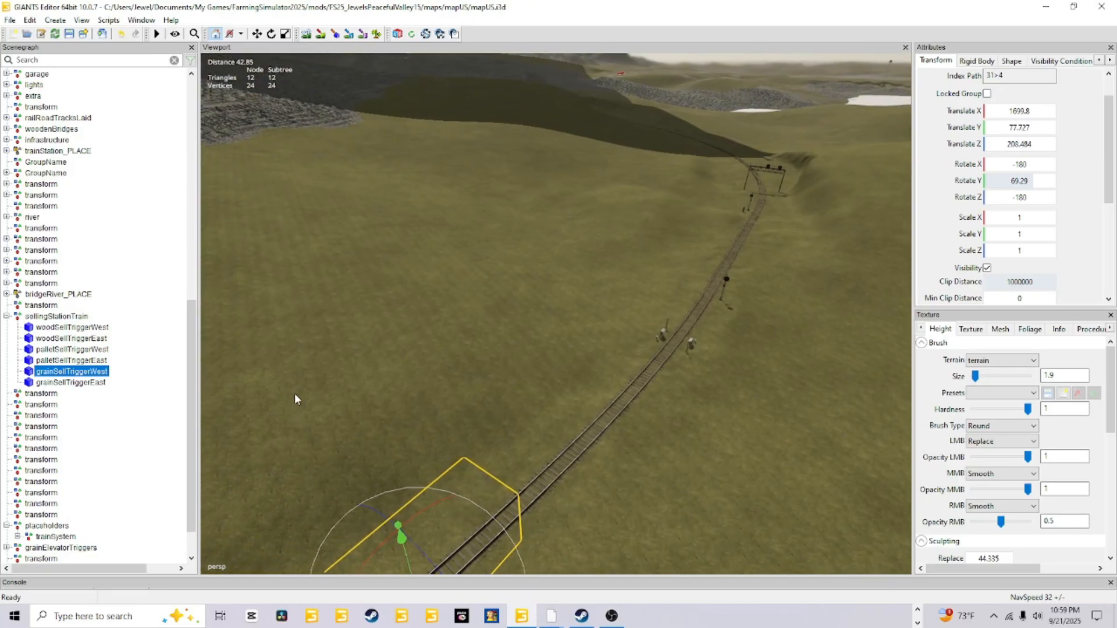
# Select woodSellTriggerEast and fly across the map to its box on the rails in front of the eastern tunnel
pyautogui.click(88, 333)
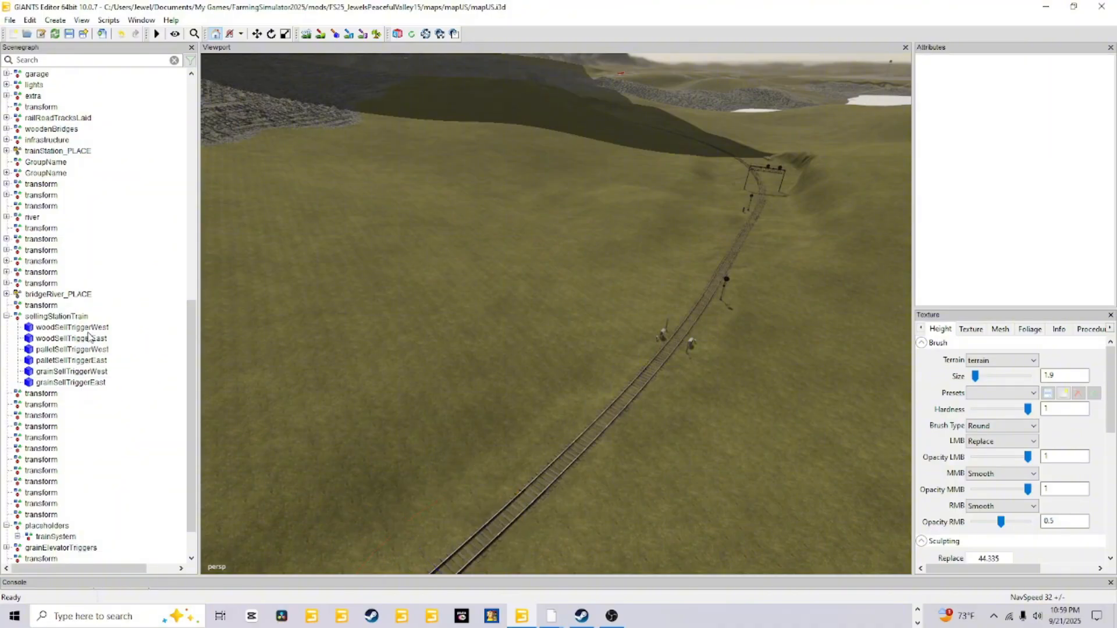
pyautogui.click(80, 339)
pyautogui.keyDown('alt'); pyautogui.moveTo(553, 380); pyautogui.dragTo(138, 322); pyautogui.keyUp('alt')
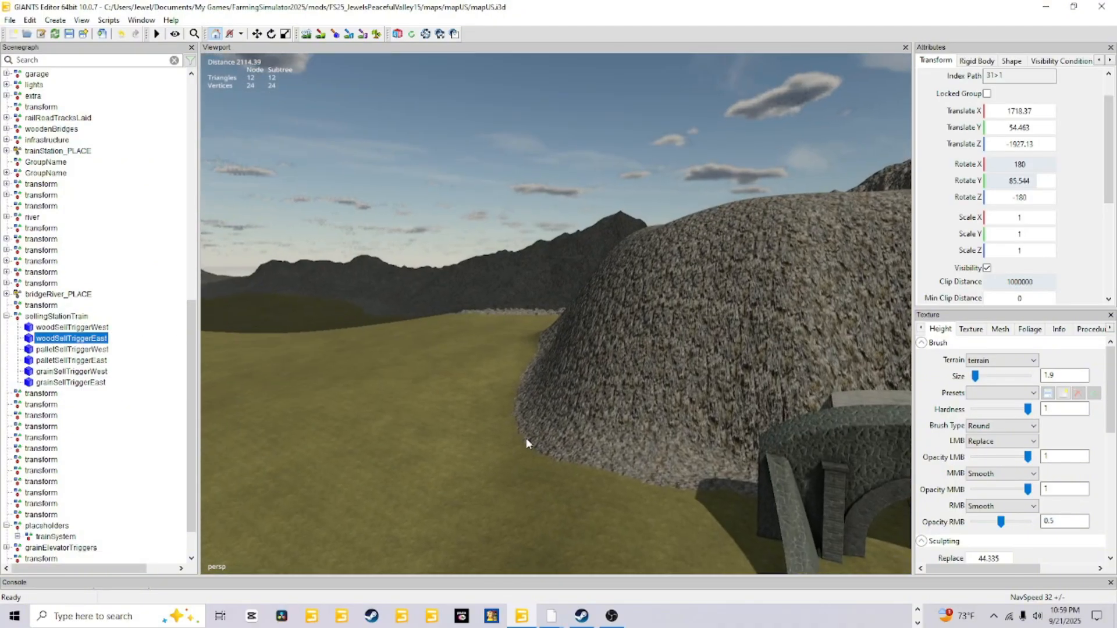
pyautogui.keyDown('alt'); pyautogui.moveTo(526, 443); pyautogui.dragTo(333, 405); pyautogui.keyUp('alt')
pyautogui.keyDown('alt'); pyautogui.moveTo(333, 405); pyautogui.dragTo(1059, 238, button='right'); pyautogui.keyUp('alt')
pyautogui.keyDown('alt'); pyautogui.moveTo(873, 314); pyautogui.dragTo(721, 256); pyautogui.keyUp('alt')
pyautogui.keyDown('alt'); pyautogui.moveTo(721, 256); pyautogui.dragTo(890, 32, button='right'); pyautogui.keyUp('alt')
pyautogui.keyDown('alt'); pyautogui.moveTo(407, 466); pyautogui.dragTo(861, 174, button='right'); pyautogui.keyUp('alt')
pyautogui.keyDown('alt'); pyautogui.moveTo(375, 457); pyautogui.dragTo(683, 169, button='right'); pyautogui.keyUp('alt')
pyautogui.keyDown('alt'); pyautogui.moveTo(684, 169); pyautogui.dragTo(815, 76); pyautogui.keyUp('alt')
pyautogui.keyDown('alt'); pyautogui.moveTo(815, 75); pyautogui.dragTo(968, 5, button='right'); pyautogui.keyUp('alt')
pyautogui.keyDown('alt'); pyautogui.moveTo(407, 419); pyautogui.dragTo(614, 224, button='right'); pyautogui.keyUp('alt')
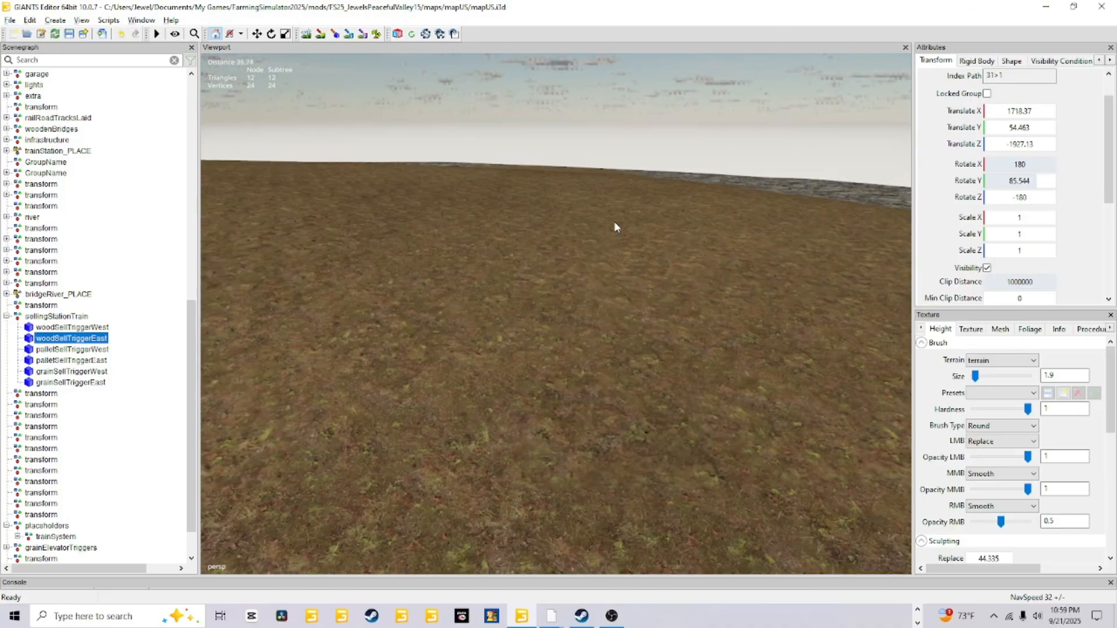
pyautogui.keyDown('alt'); pyautogui.moveTo(615, 224); pyautogui.dragTo(865, 224); pyautogui.keyUp('alt')
pyautogui.keyDown('alt'); pyautogui.moveTo(865, 224); pyautogui.dragTo(684, 315, button='right'); pyautogui.keyUp('alt')
pyautogui.keyDown('alt'); pyautogui.moveTo(684, 316); pyautogui.dragTo(658, 370); pyautogui.keyUp('alt')
pyautogui.keyDown('alt'); pyautogui.moveTo(657, 370); pyautogui.dragTo(742, 187, button='right'); pyautogui.keyUp('alt')
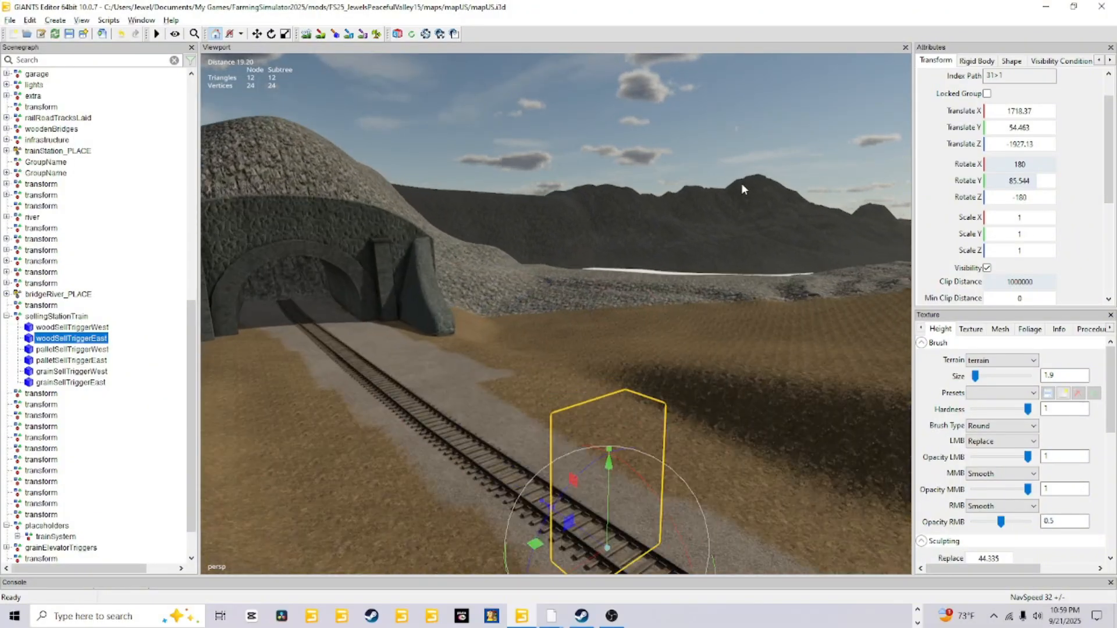
# Examine from above and up close how the woodSellTriggerEast box sits over the rails
pyautogui.keyDown('alt'); pyautogui.moveTo(743, 187); pyautogui.dragTo(654, 213); pyautogui.keyUp('alt')
pyautogui.keyDown('alt'); pyautogui.moveTo(654, 213); pyautogui.dragTo(634, 243, button='right'); pyautogui.keyUp('alt')
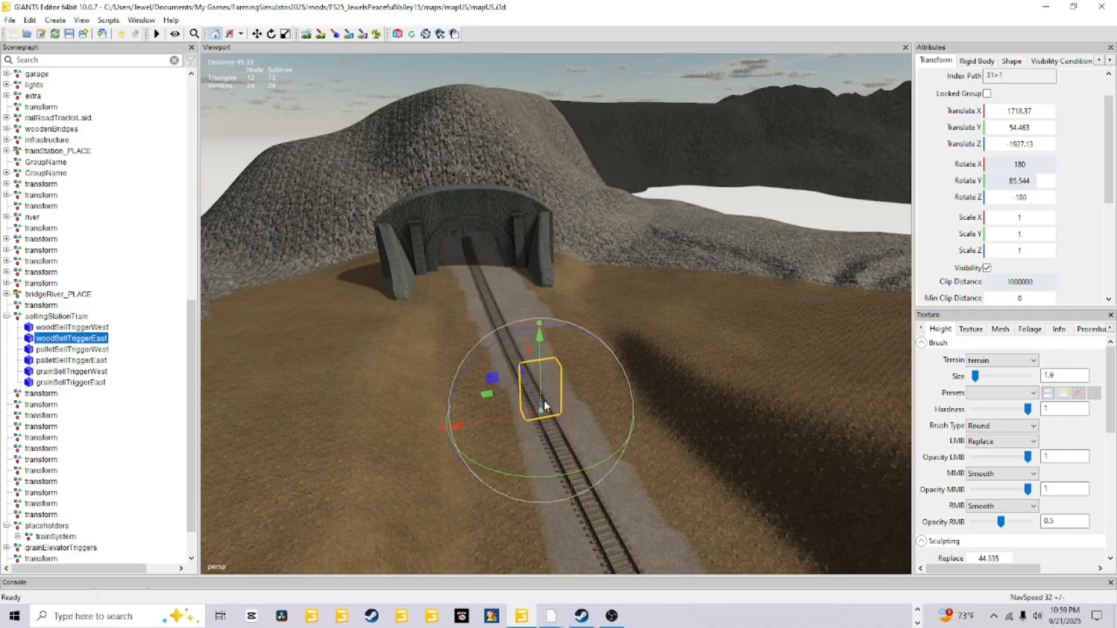
pyautogui.keyDown('alt'); pyautogui.moveTo(570, 438); pyautogui.dragTo(486, 425); pyautogui.keyUp('alt')
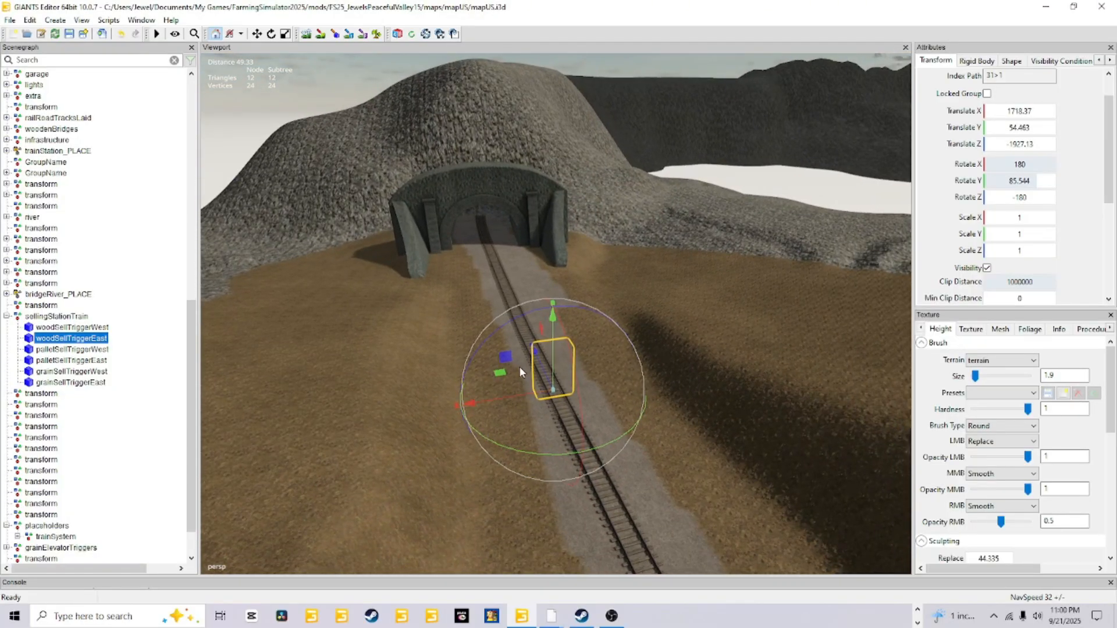
pyautogui.moveTo(421, 409)
pyautogui.keyDown('alt'); pyautogui.mouseDown()
pyautogui.moveTo(440, 444)
pyautogui.moveTo(450, 381)
pyautogui.moveTo(520, 343)
pyautogui.moveTo(529, 396)
pyautogui.moveTo(553, 417)
pyautogui.moveTo(540, 395)
pyautogui.moveTo(437, 421)
pyautogui.mouseUp(); pyautogui.keyUp('alt')
pyautogui.scroll(2, 420, 436)
pyautogui.scroll(3, 435, 419)
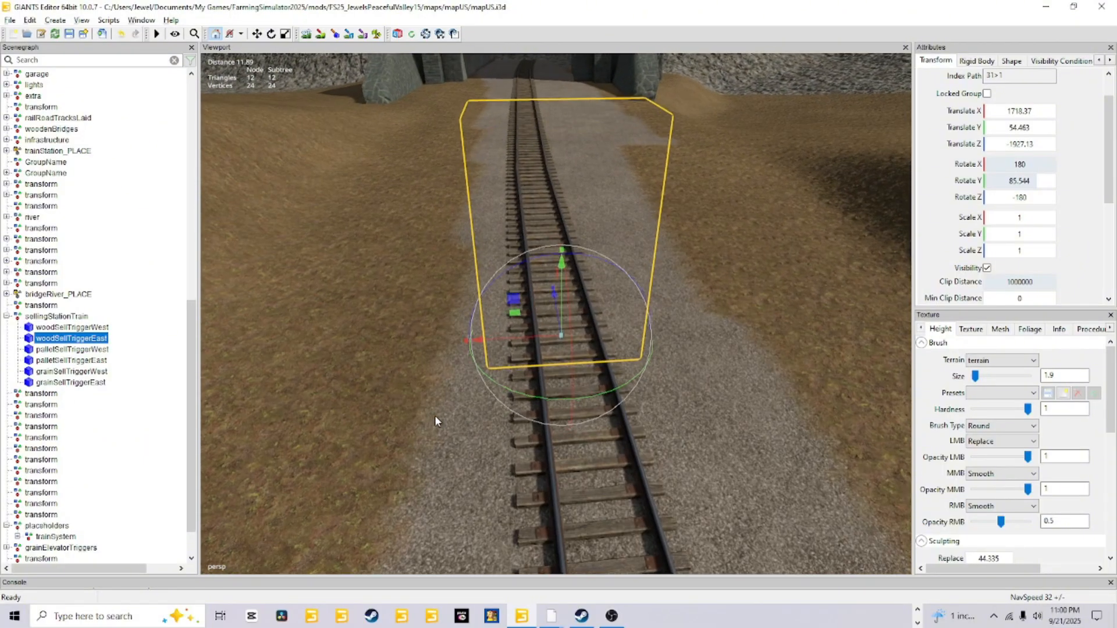
pyautogui.scroll(2, 472, 391)
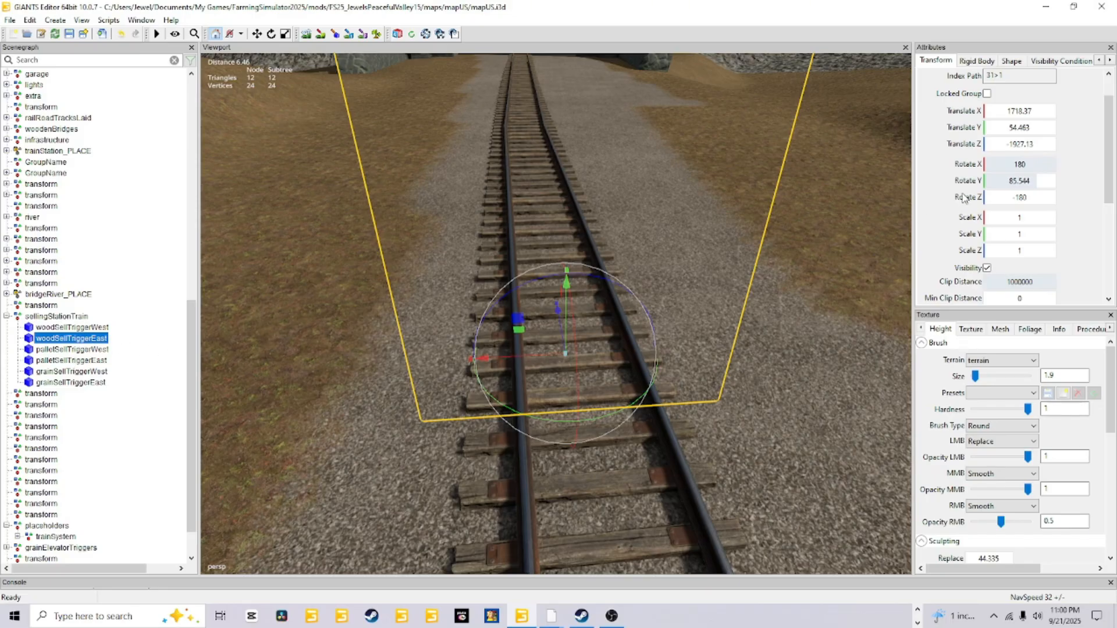
# Compare the translation values of woodSellTriggerEast, palletSellTriggerEast and grainSellTriggerEast
pyautogui.click(1042, 111)
pyautogui.click(93, 360)
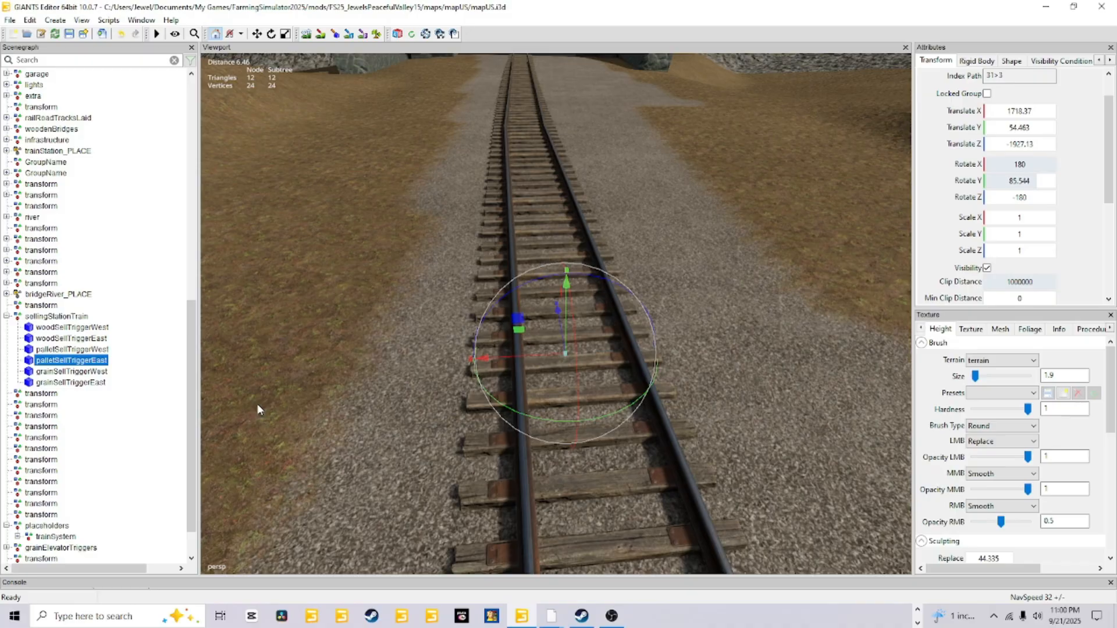
pyautogui.click(1006, 110)
pyautogui.scroll(-5, 821, 278)
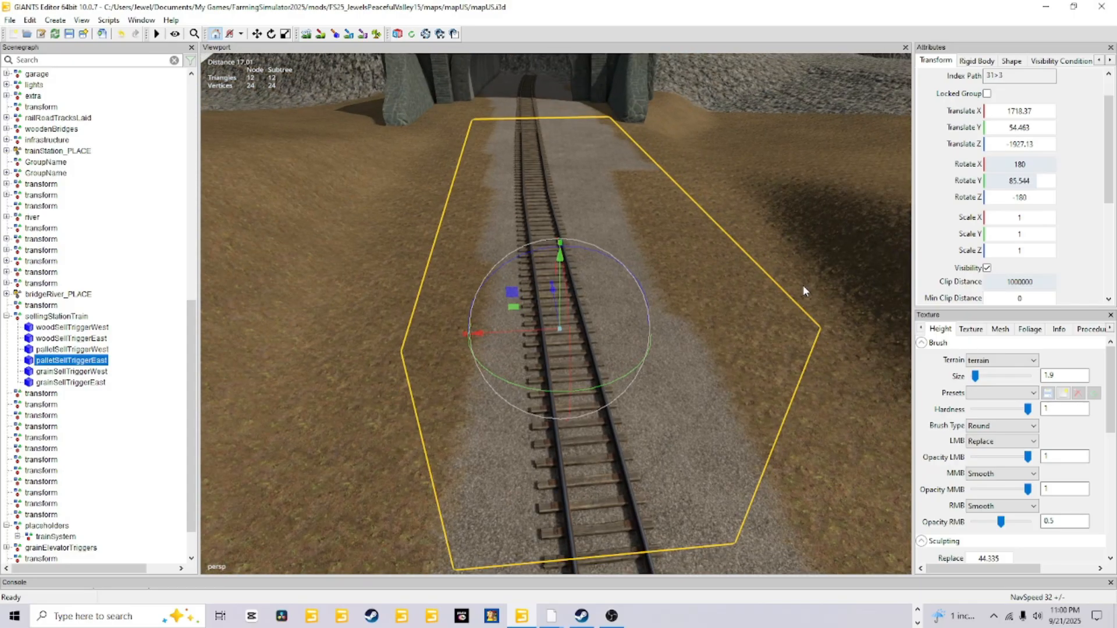
pyautogui.click(87, 383)
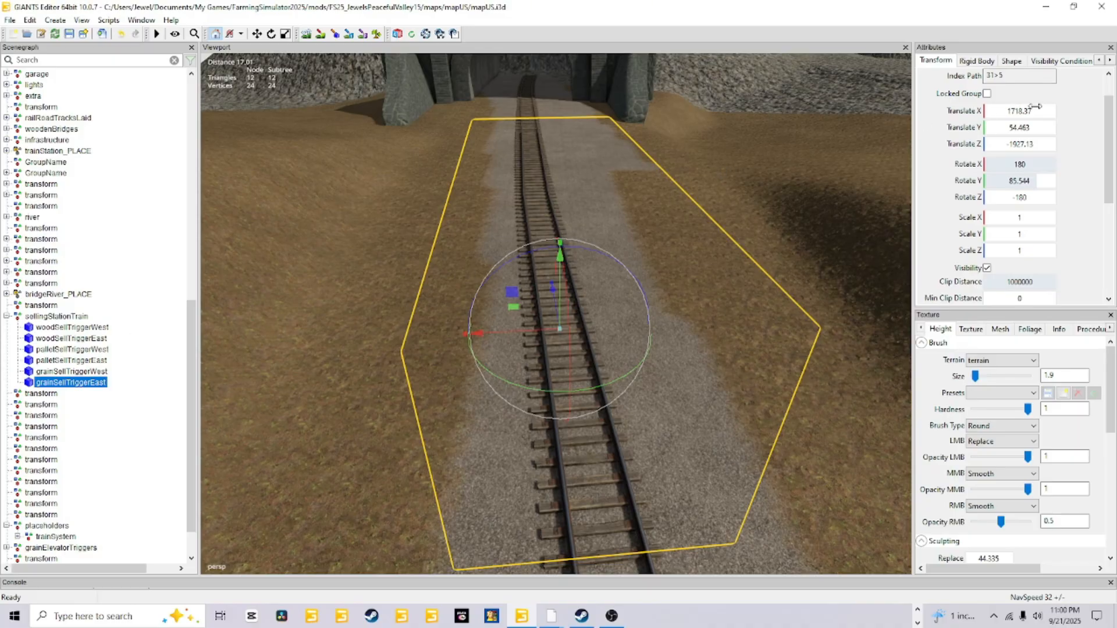
# Review the wood triggers on both sides again, along with the pallet and grain triggers on the east side
pyautogui.click(102, 328)
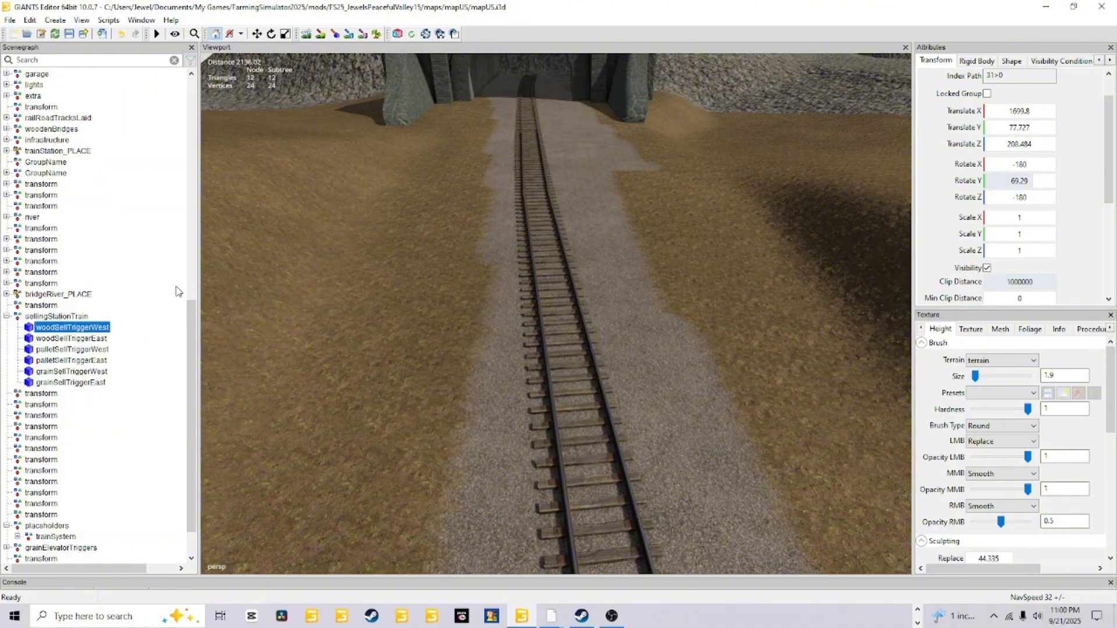
pyautogui.click(78, 341)
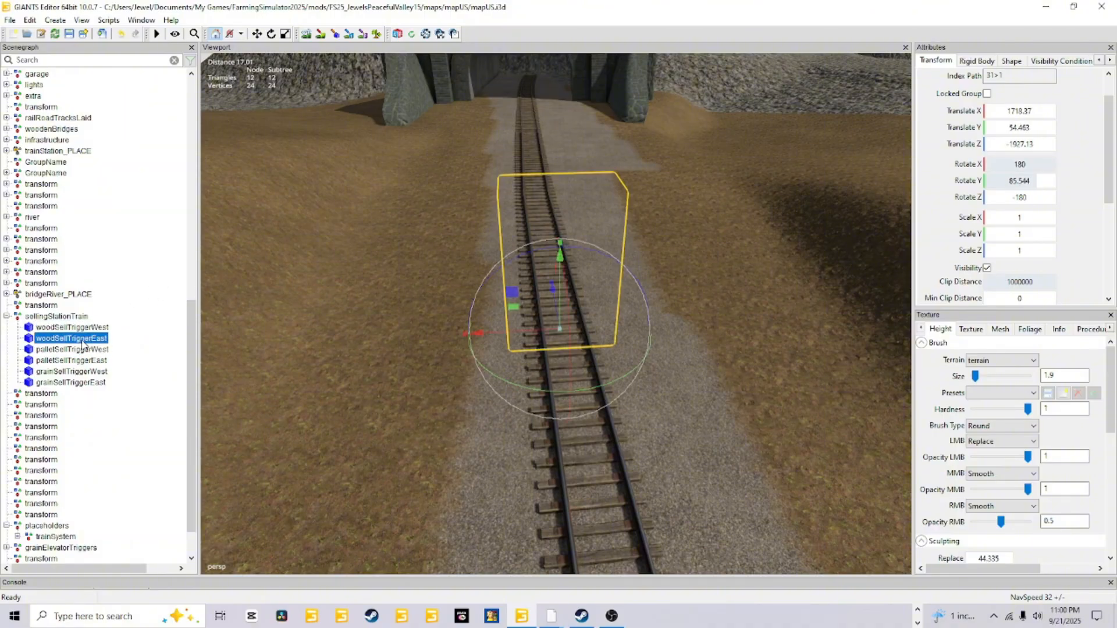
pyautogui.click(85, 337)
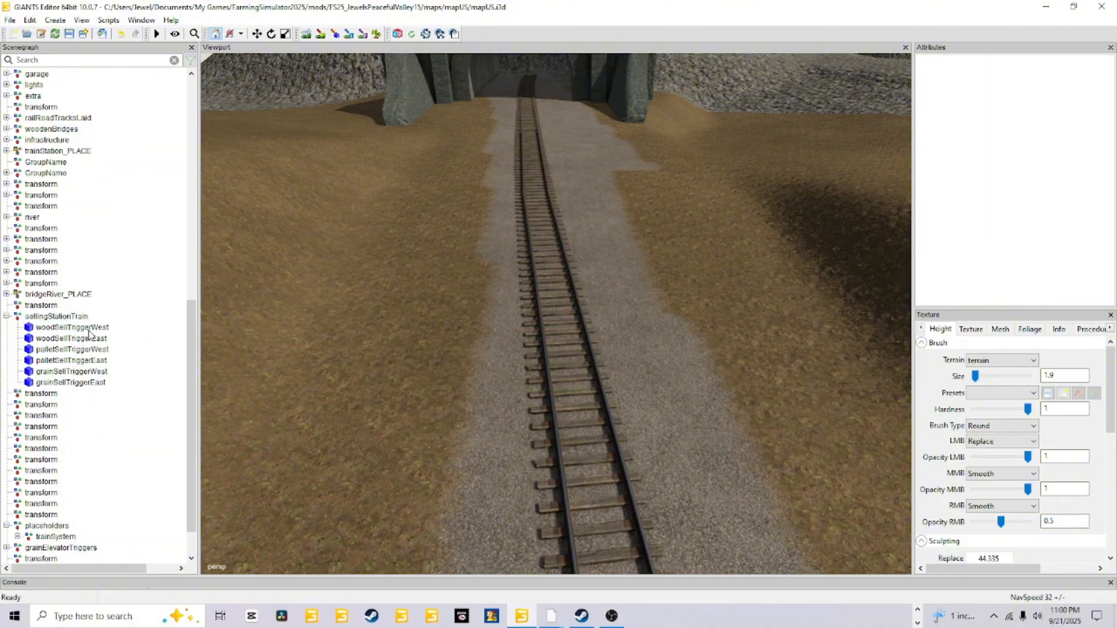
pyautogui.click(87, 328)
pyautogui.click(80, 348)
pyautogui.click(79, 340)
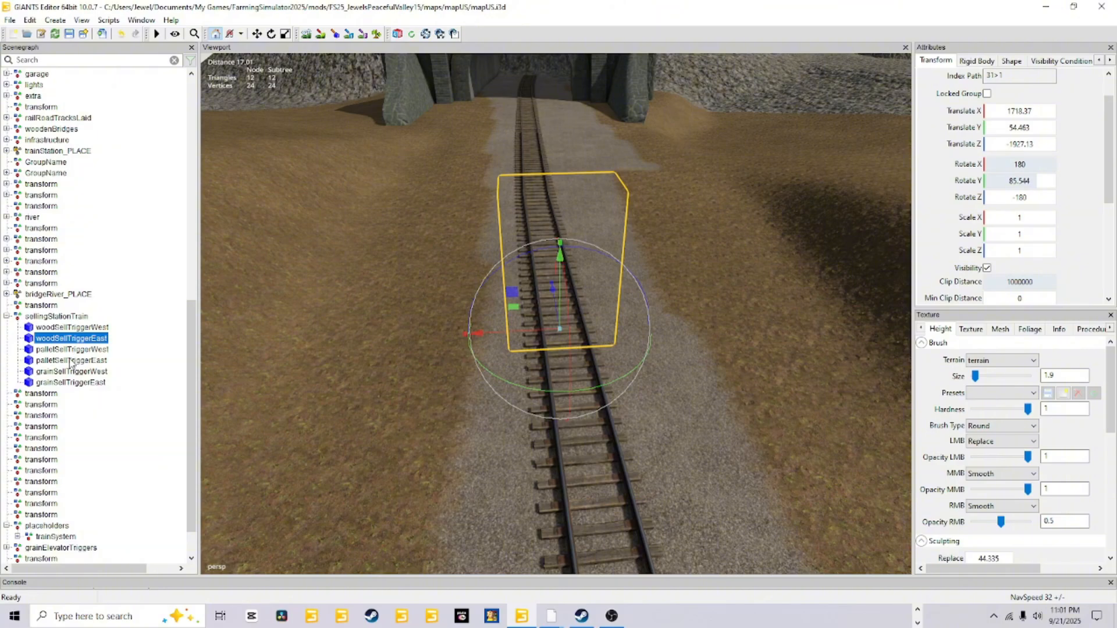
pyautogui.click(71, 362)
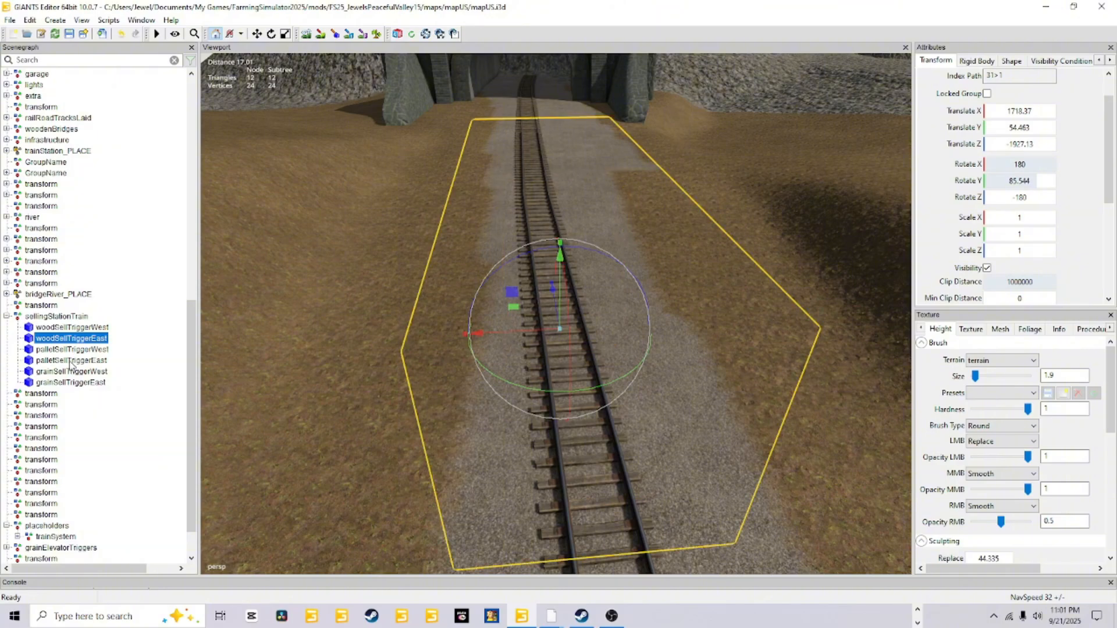
pyautogui.click(61, 384)
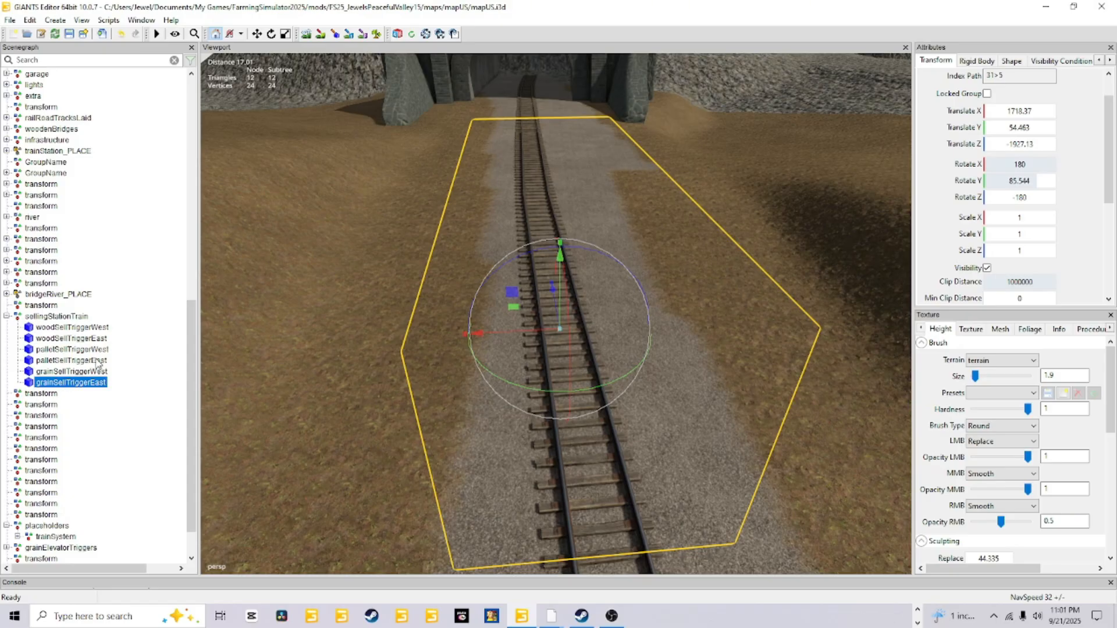
# Collapse sellingStationTrain and start exporting it over the sellingStationTrain i3d in the mod's placeables folder, then cancel the export
pyautogui.click(71, 316)
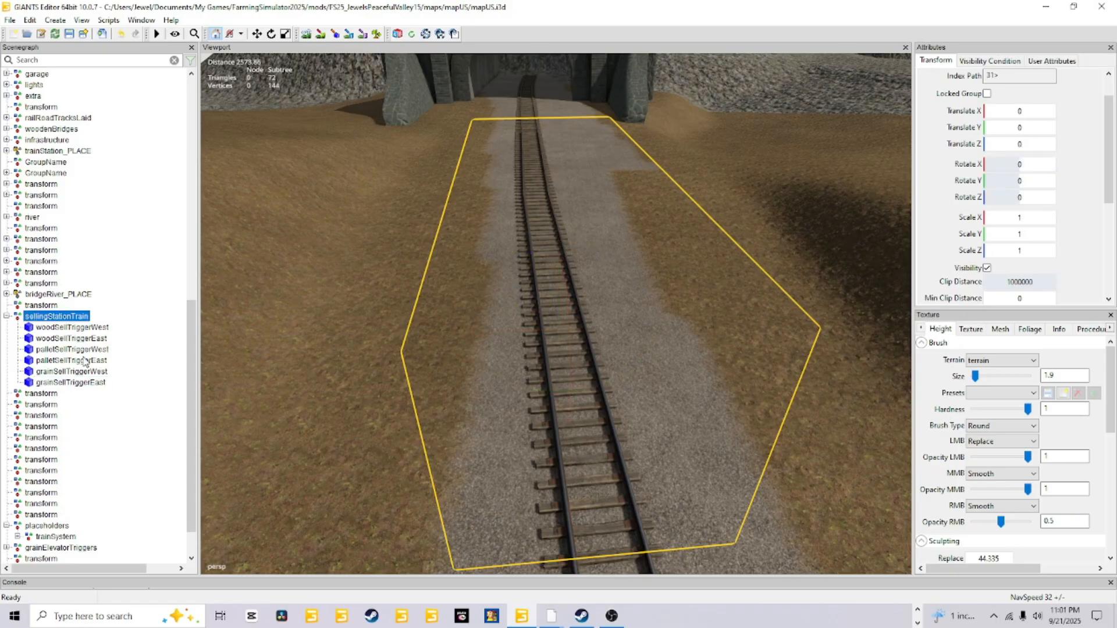
pyautogui.click(6, 317)
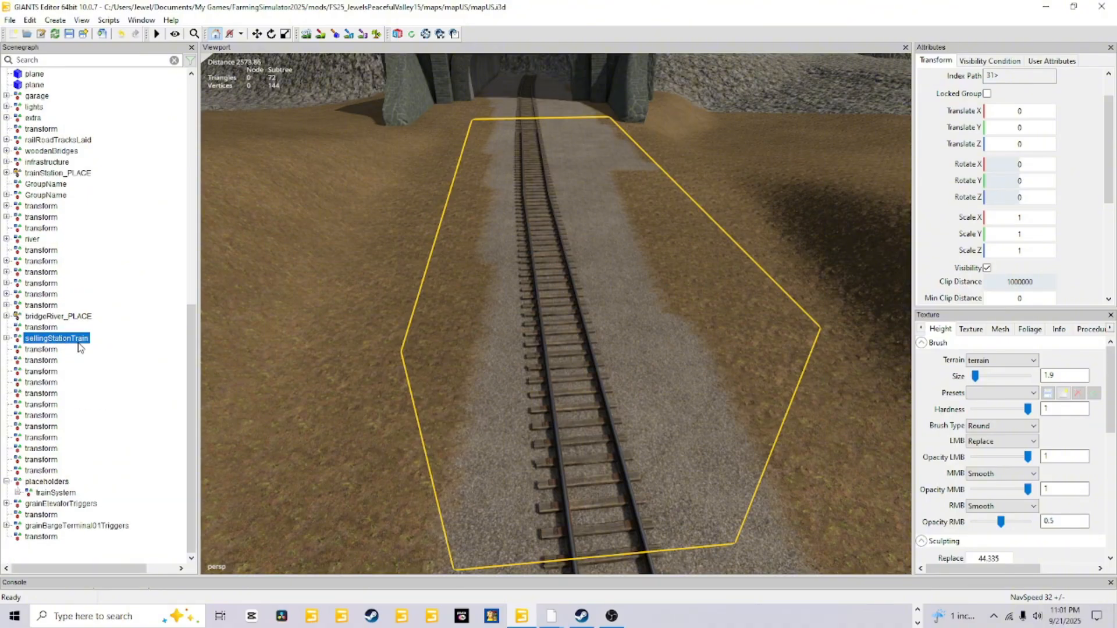
pyautogui.click(10, 20)
pyautogui.click(68, 205)
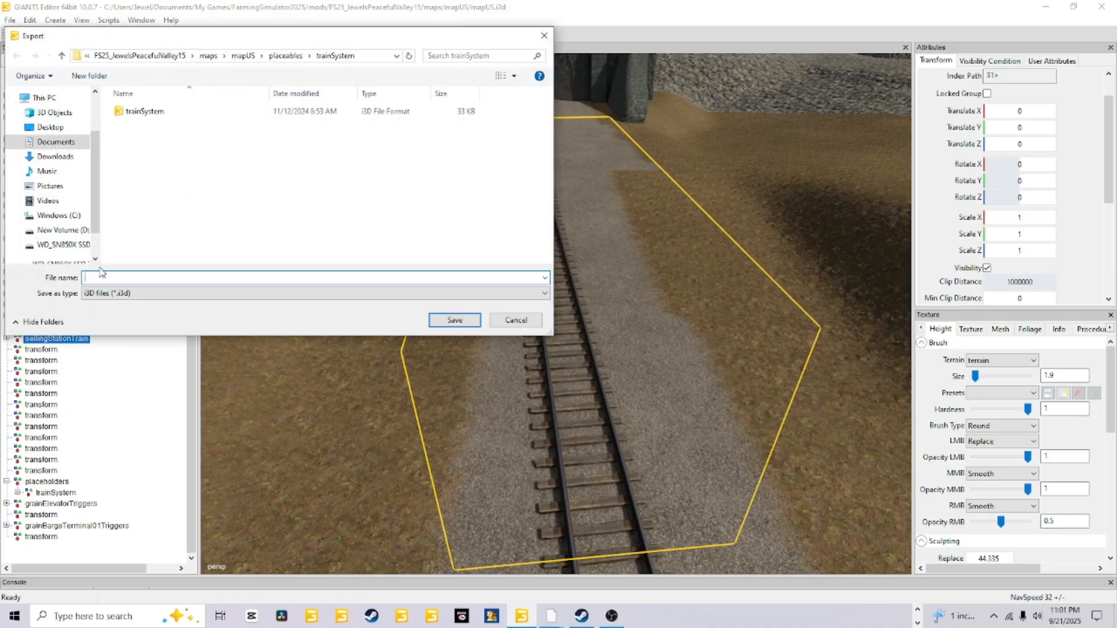
pyautogui.click(285, 55)
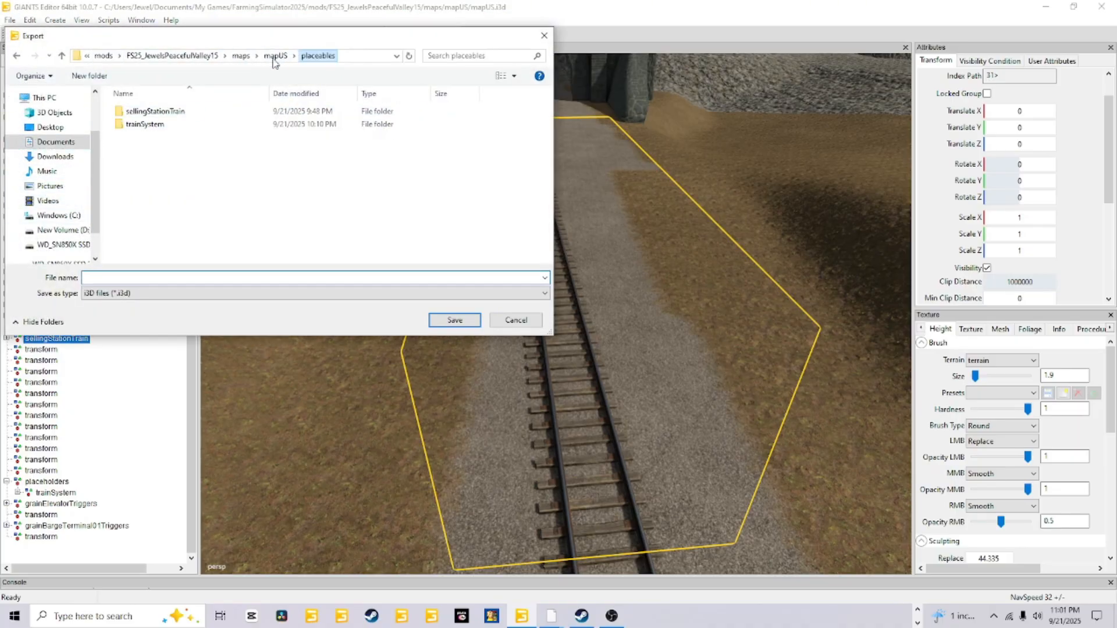
pyautogui.doubleClick(155, 111)
pyautogui.click(200, 114)
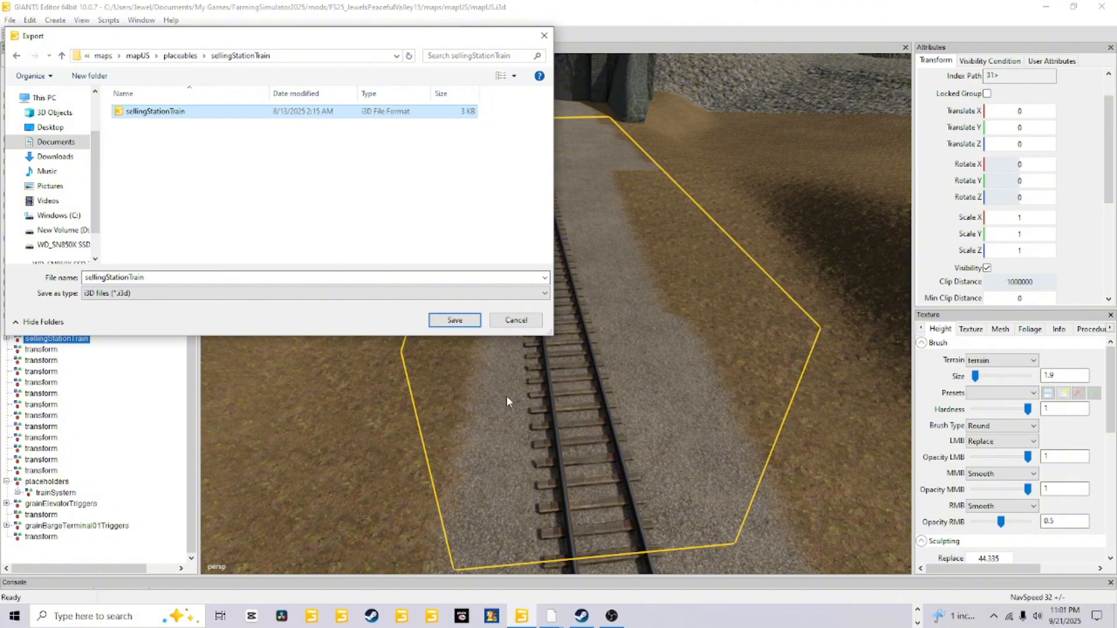
pyautogui.click(515, 321)
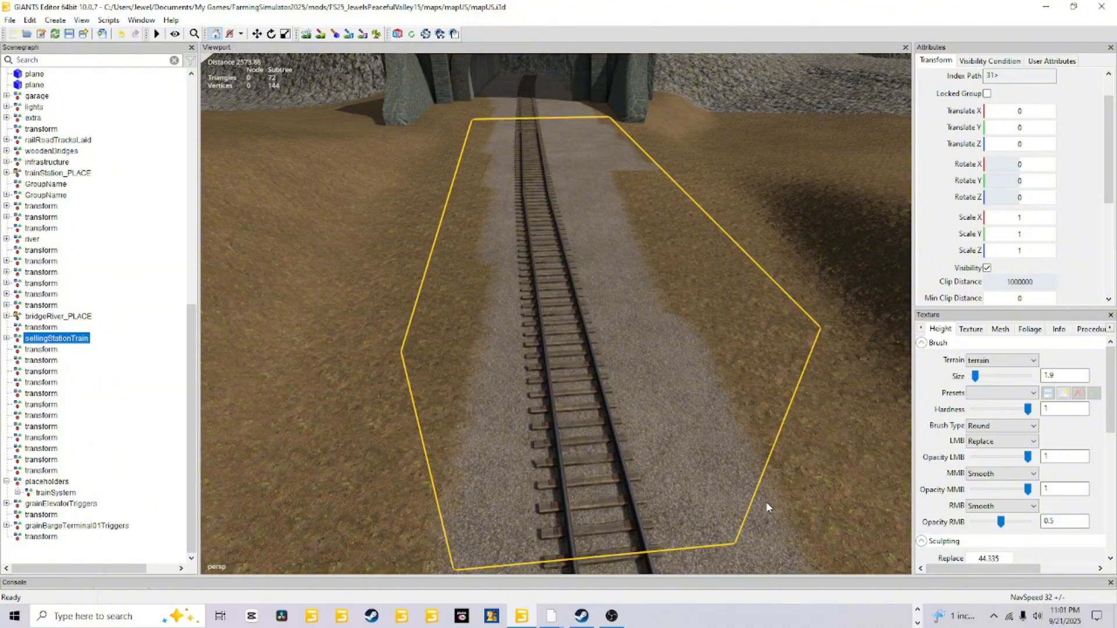
# Create a transform group and place it between the rails just outside the railway tunnel entrance
pyautogui.keyDown('alt'); pyautogui.moveTo(603, 482); pyautogui.dragTo(658, 375); pyautogui.keyUp('alt')
pyautogui.scroll(4, 531, 478)
pyautogui.scroll(5, 560, 444)
pyautogui.scroll(-4, 621, 483)
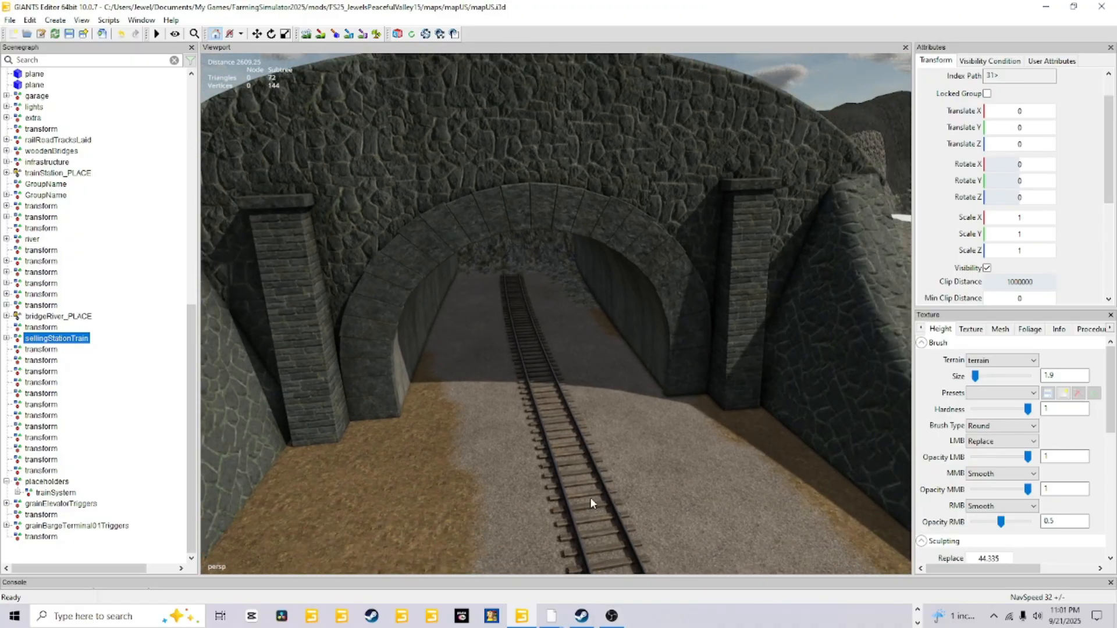
pyautogui.scroll(8, 590, 498)
pyautogui.scroll(-3, 668, 433)
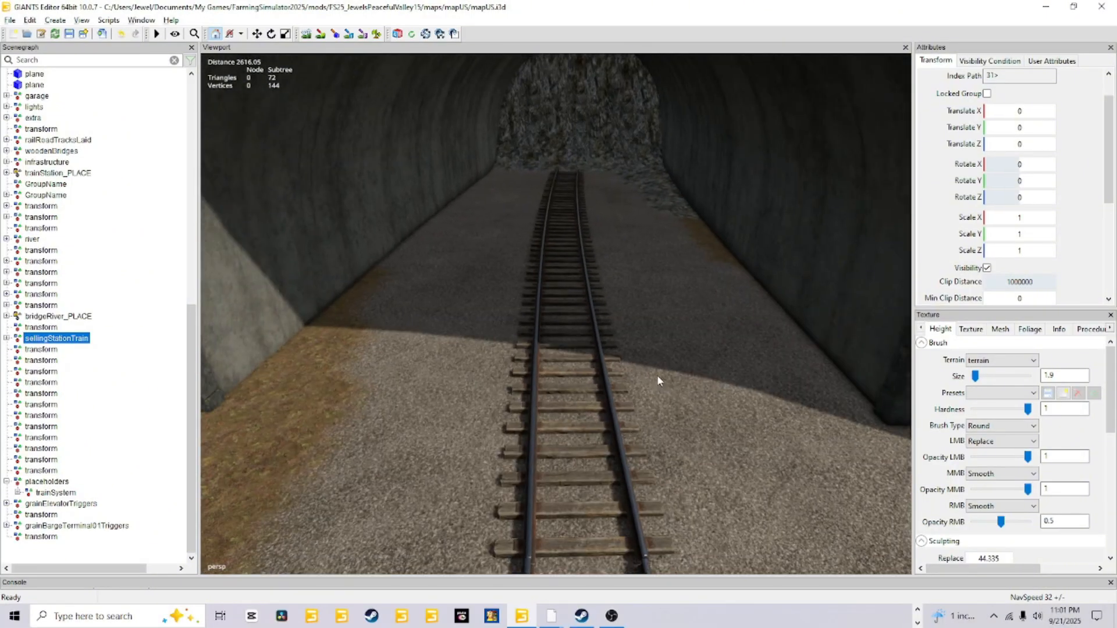
pyautogui.keyDown('alt'); pyautogui.moveTo(608, 255); pyautogui.dragTo(640, 304); pyautogui.keyUp('alt')
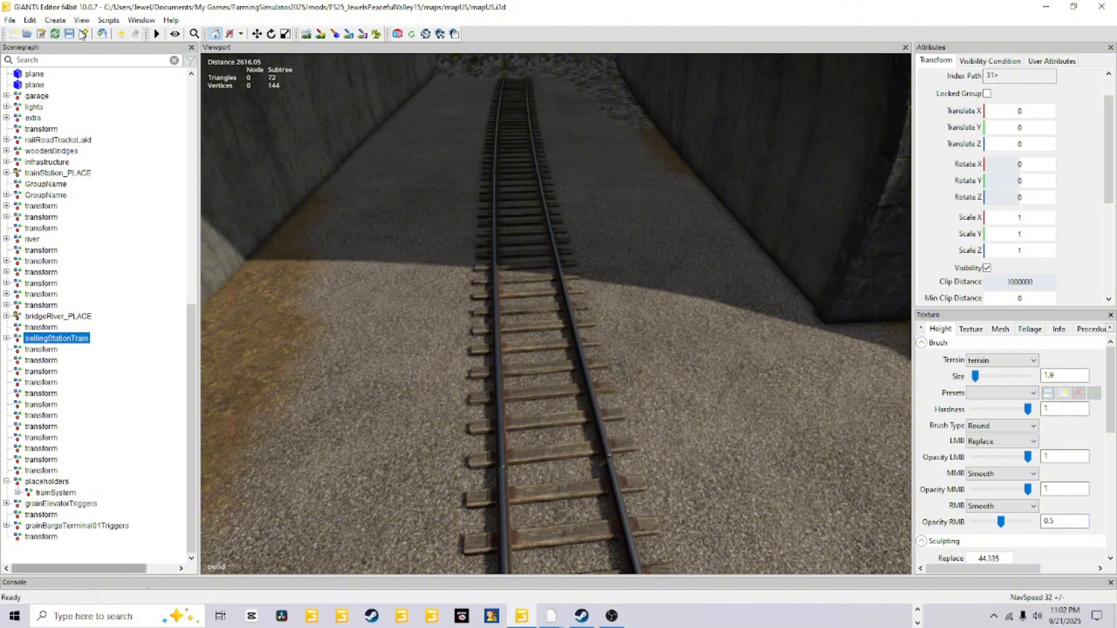
pyautogui.click(56, 20)
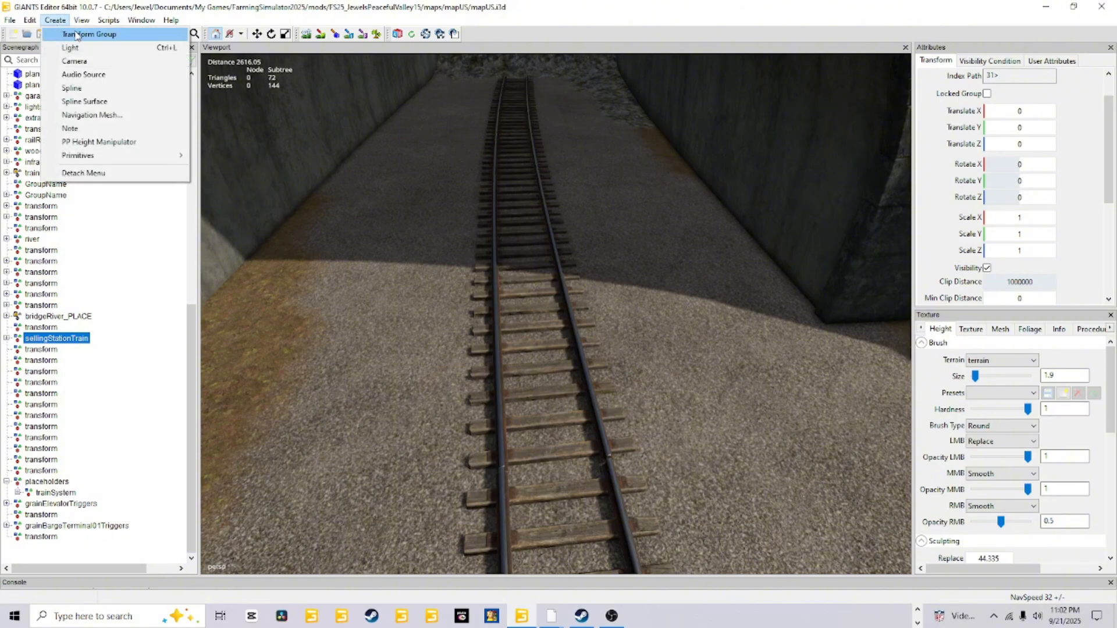
pyautogui.click(75, 35)
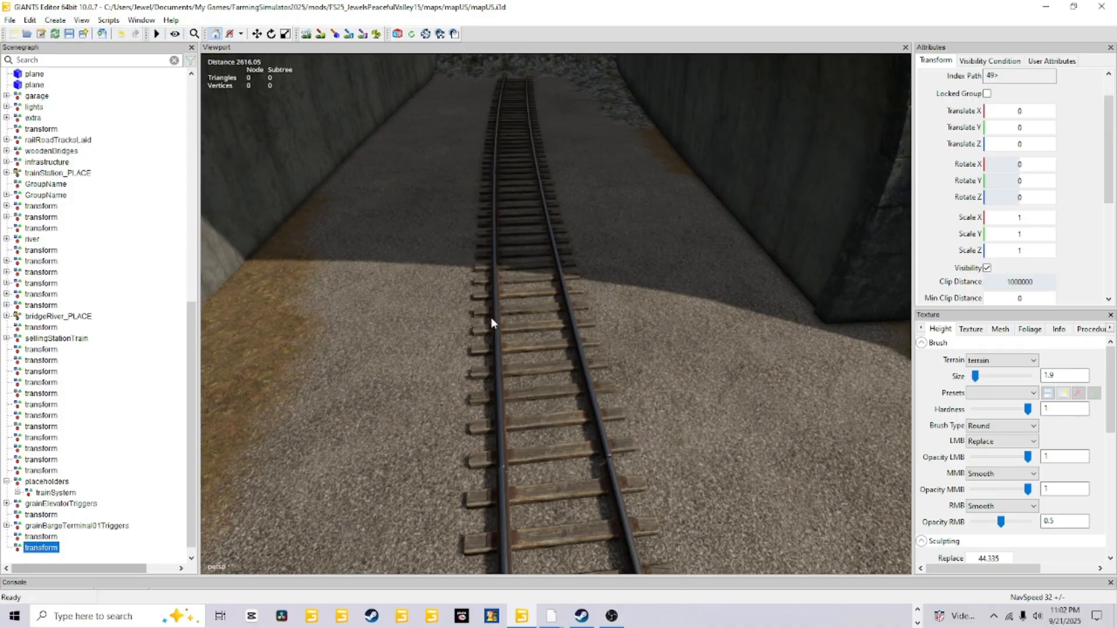
pyautogui.hotkey('ctrl', 'b')
pyautogui.click(534, 344)
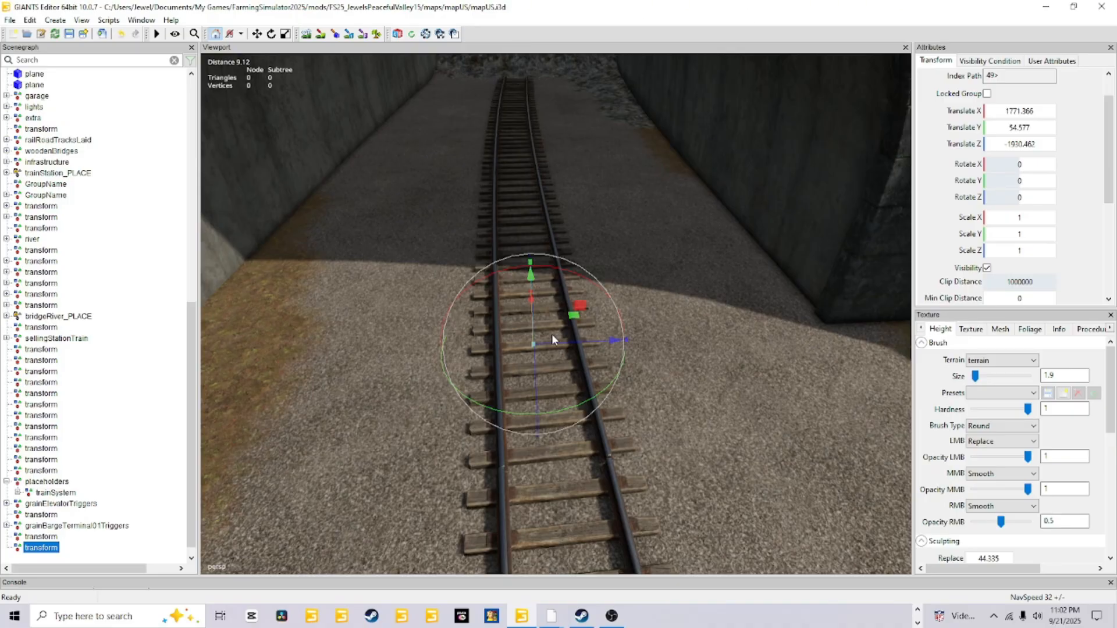
# Examine the new transform at the tunnel entrance, the track leading away from it, and its translation values
pyautogui.keyDown('alt'); pyautogui.moveTo(619, 316); pyautogui.dragTo(599, 383); pyautogui.keyUp('alt')
pyautogui.scroll(-8, 605, 335)
pyautogui.keyDown('alt'); pyautogui.moveTo(491, 368); pyautogui.dragTo(528, 250); pyautogui.keyUp('alt')
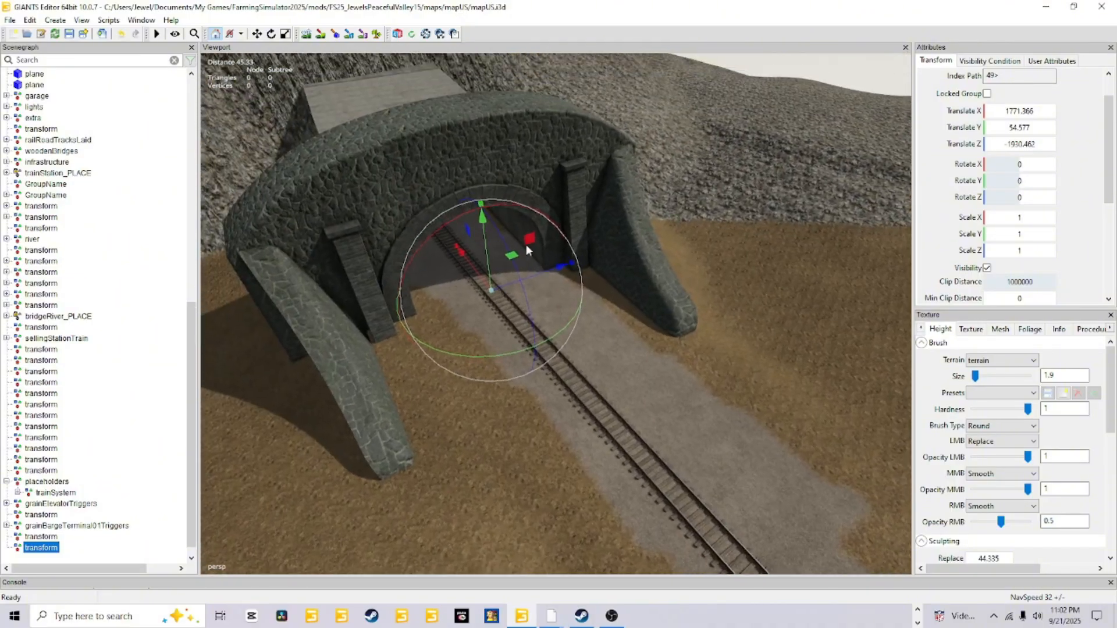
pyautogui.moveTo(463, 332)
pyautogui.keyDown('alt'); pyautogui.mouseDown()
pyautogui.moveTo(698, 394)
pyautogui.moveTo(768, 344)
pyautogui.moveTo(591, 372)
pyautogui.moveTo(442, 331)
pyautogui.mouseUp(); pyautogui.keyUp('alt')
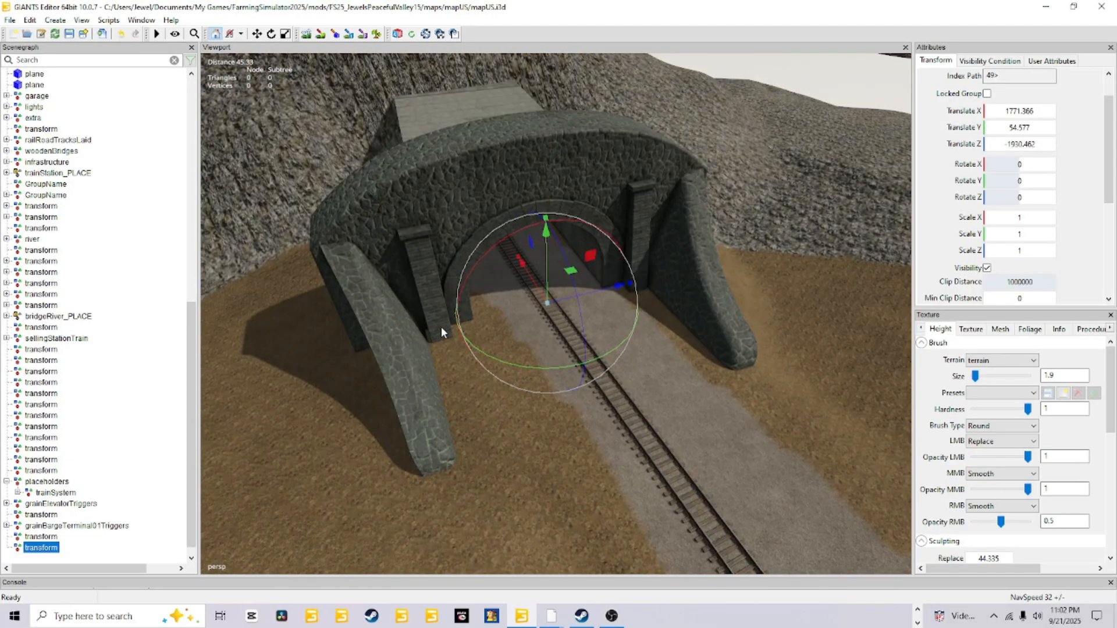
pyautogui.keyDown('alt'); pyautogui.moveTo(550, 302); pyautogui.dragTo(728, 355); pyautogui.keyUp('alt')
pyautogui.keyDown('alt'); pyautogui.moveTo(609, 459); pyautogui.dragTo(591, 473); pyautogui.keyUp('alt')
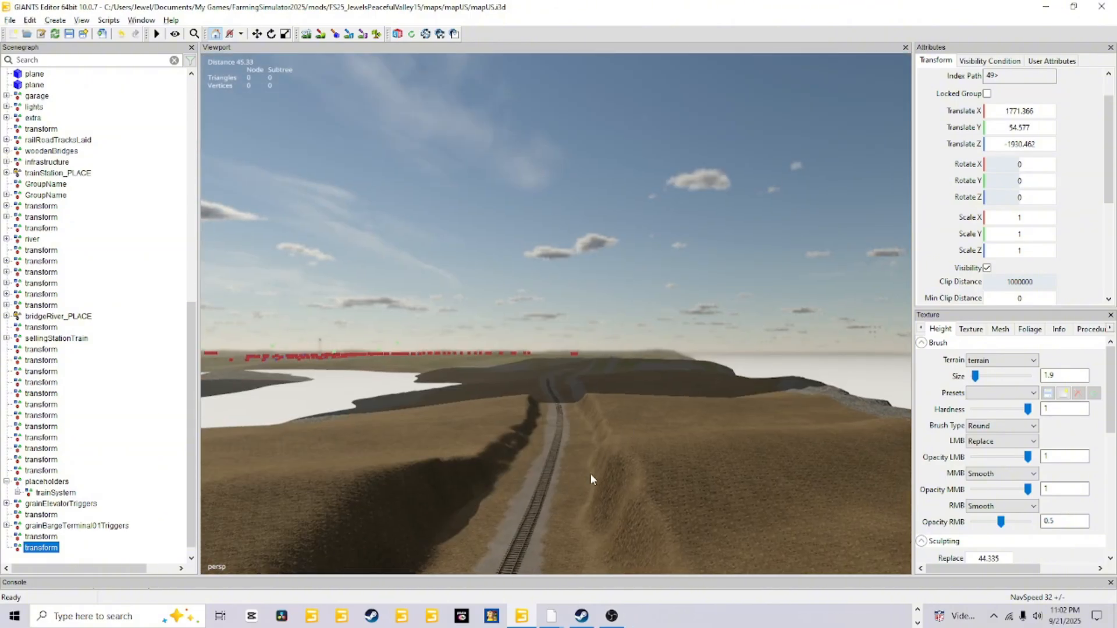
pyautogui.scroll(-5, 691, 321)
pyautogui.keyDown('alt'); pyautogui.moveTo(691, 322); pyautogui.dragTo(628, 438); pyautogui.keyUp('alt')
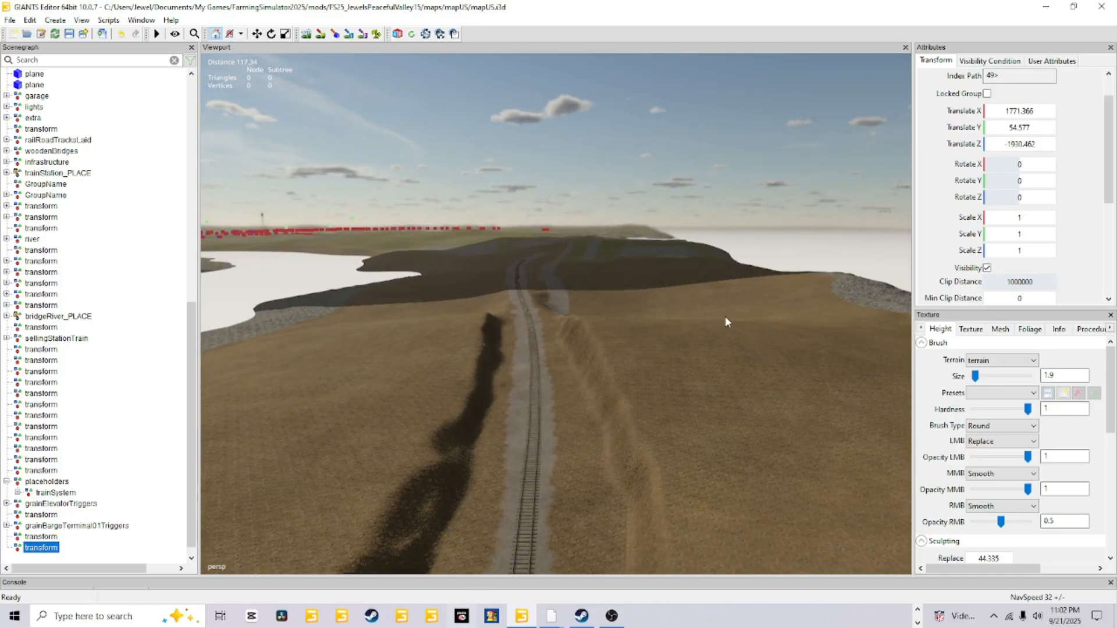
pyautogui.scroll(3, 725, 308)
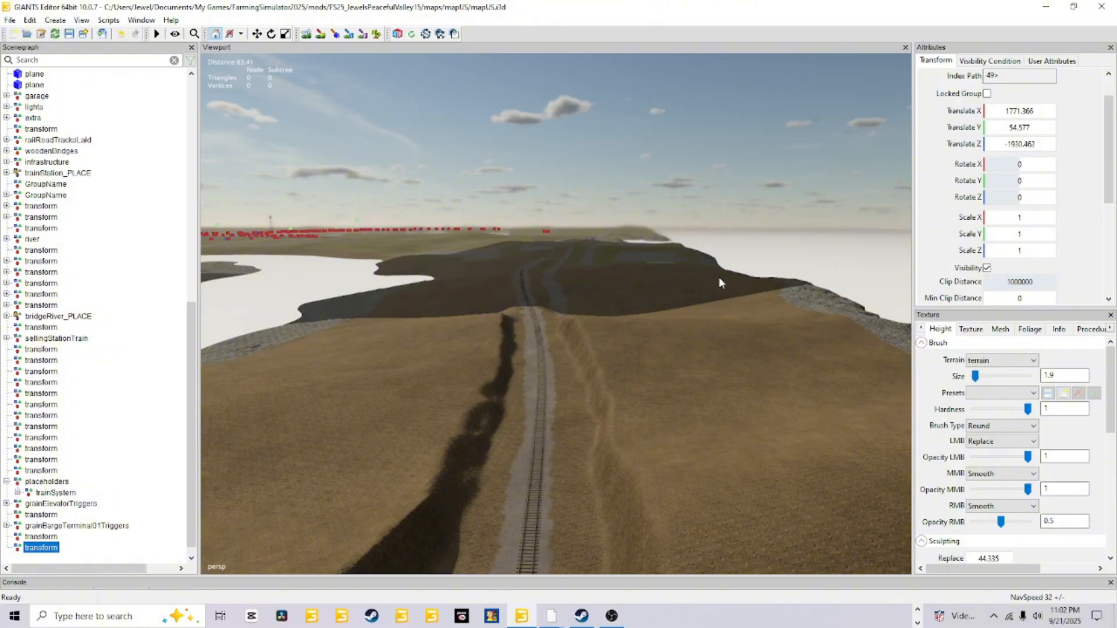
pyautogui.keyDown('alt'); pyautogui.moveTo(718, 277); pyautogui.dragTo(630, 467); pyautogui.keyUp('alt')
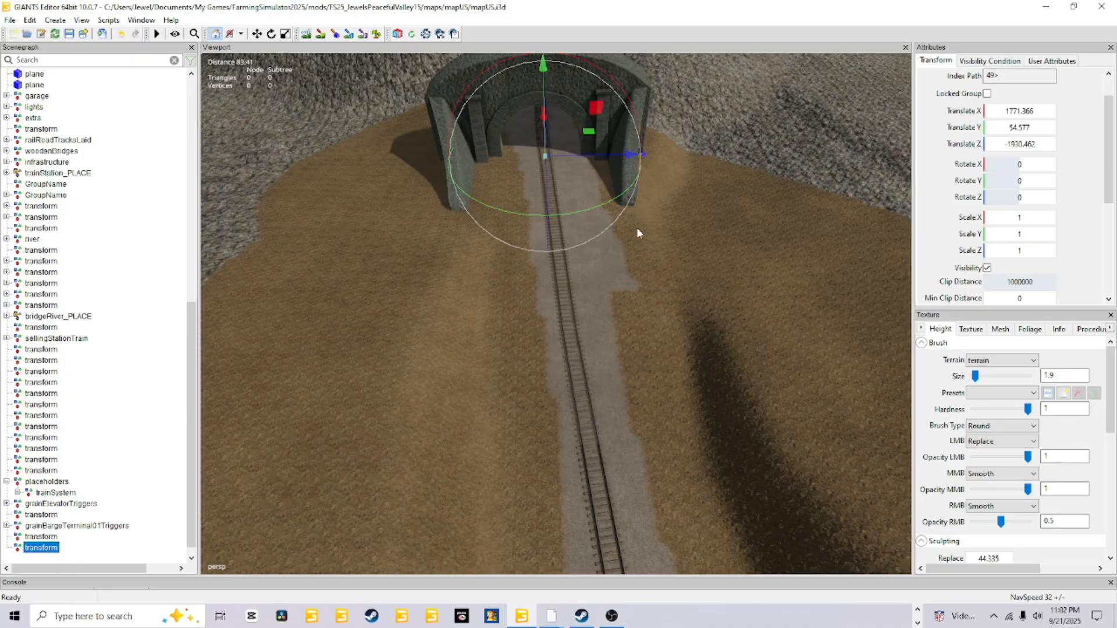
pyautogui.click(1043, 109)
pyautogui.click(1043, 109)
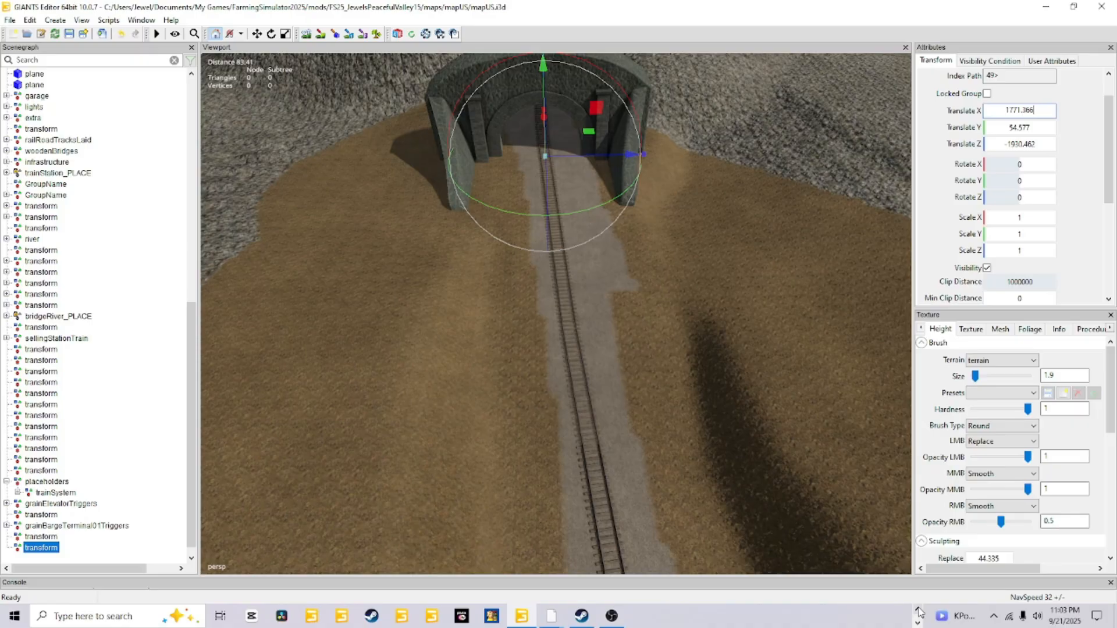
# Open the mod's sellingStationTrain.xml in Notepad++ and compare its hotspot worldPosition values with the new transform's translation in GIANTS Editor
pyautogui.click(919, 611)
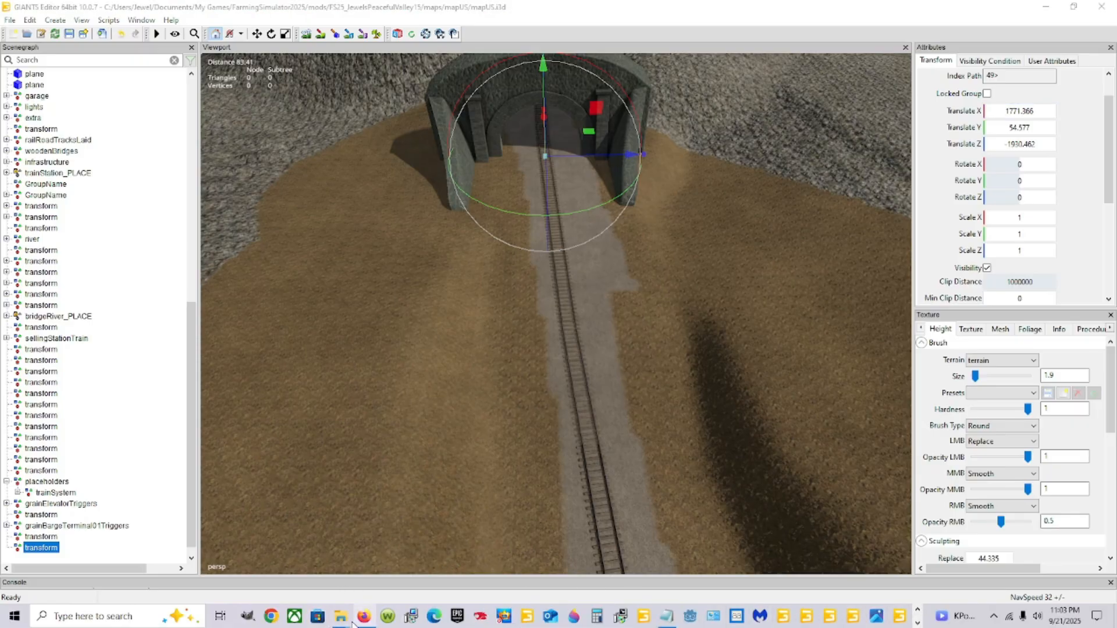
pyautogui.moveTo(340, 615)
pyautogui.click(374, 583)
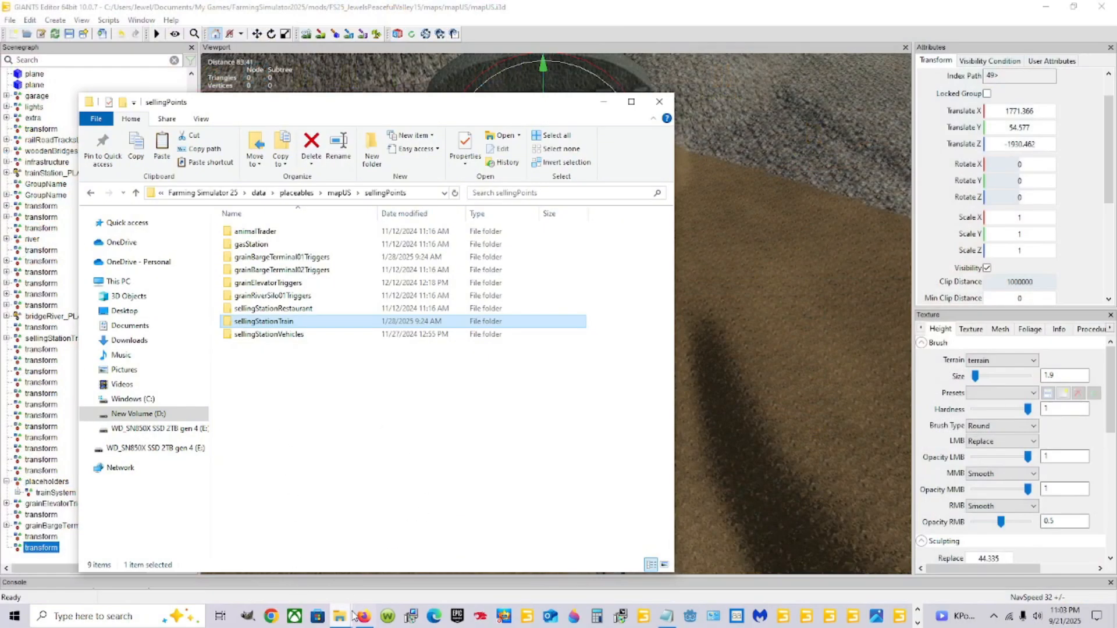
pyautogui.moveTo(341, 617)
pyautogui.click(290, 547)
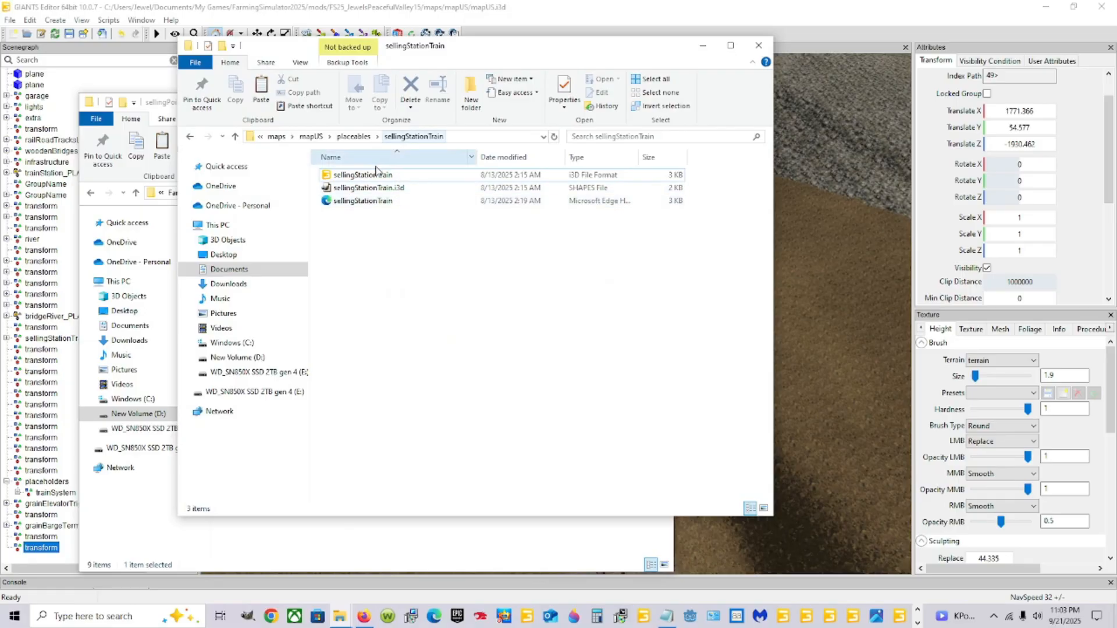
pyautogui.click(398, 204)
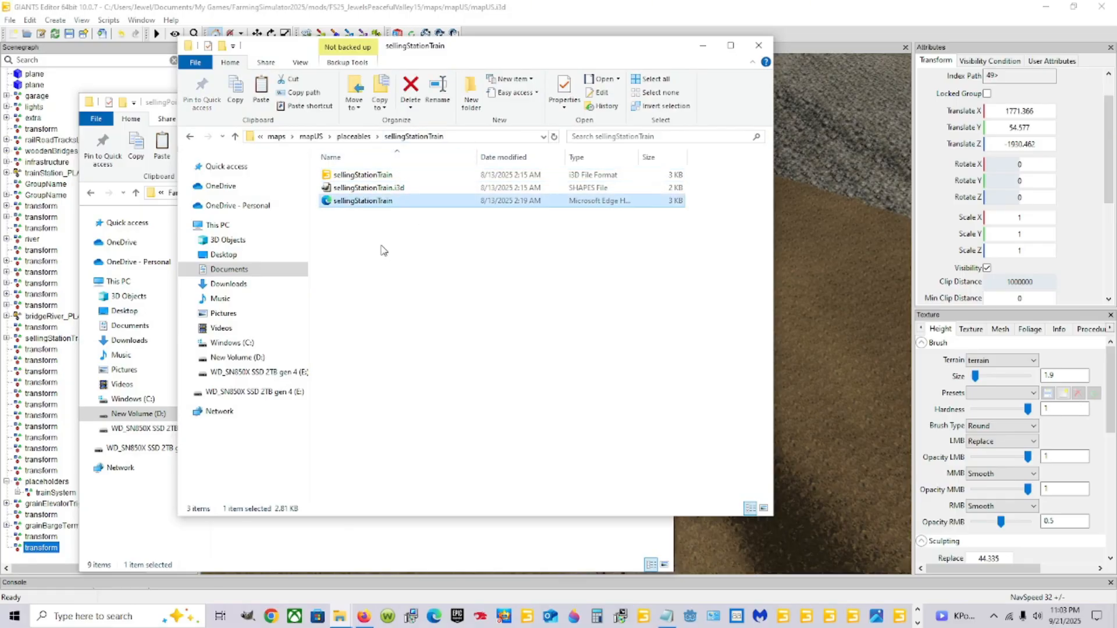
pyautogui.rightClick(390, 206)
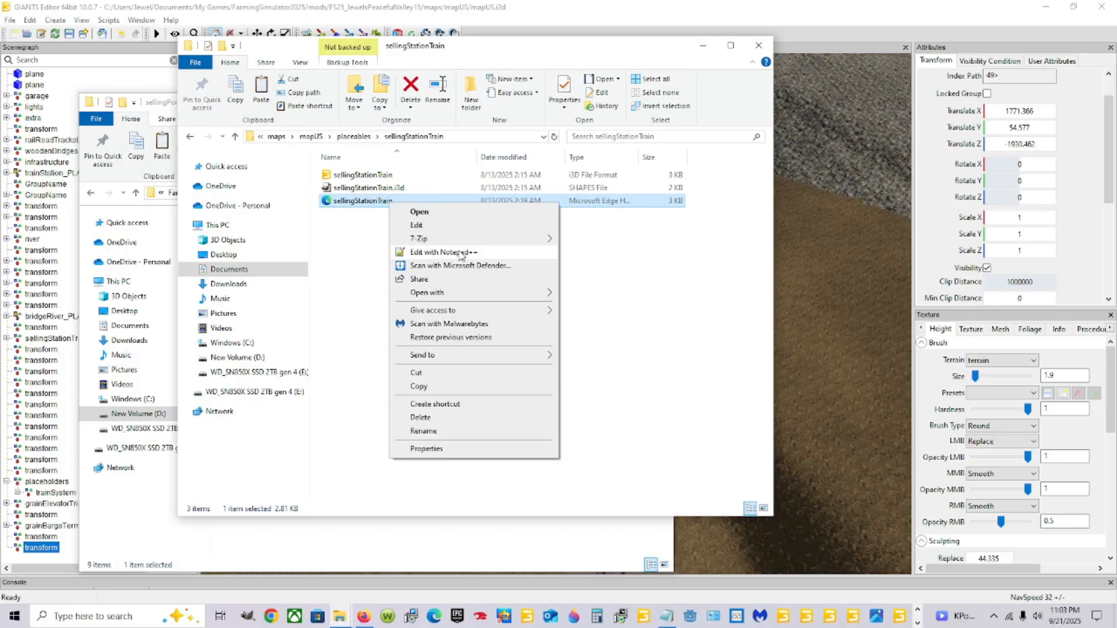
pyautogui.click(462, 256)
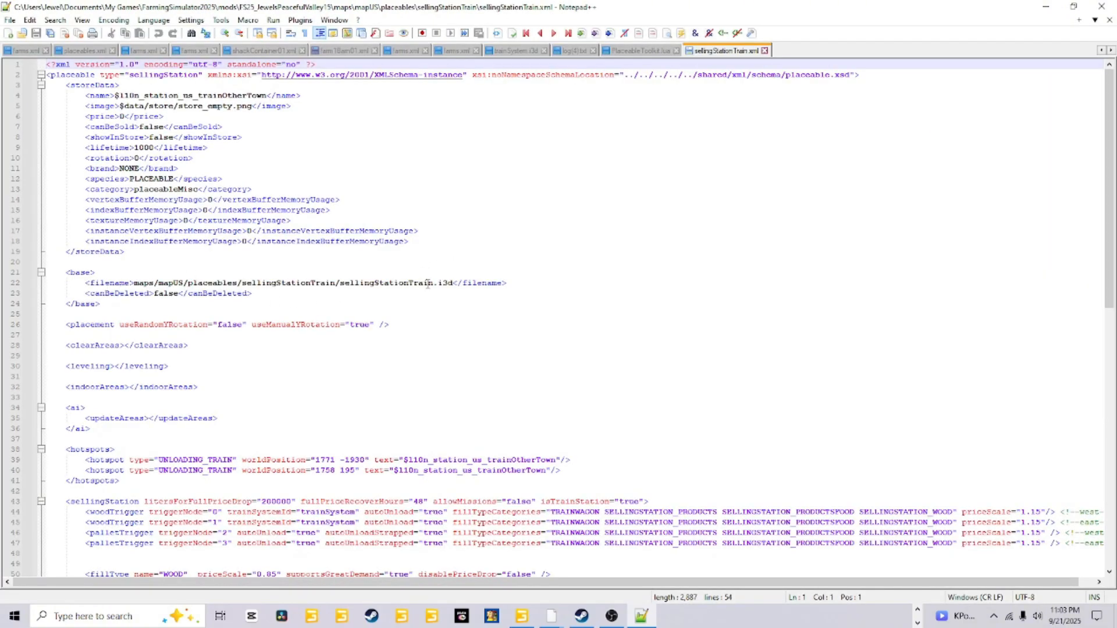
pyautogui.scroll(-3, 428, 285)
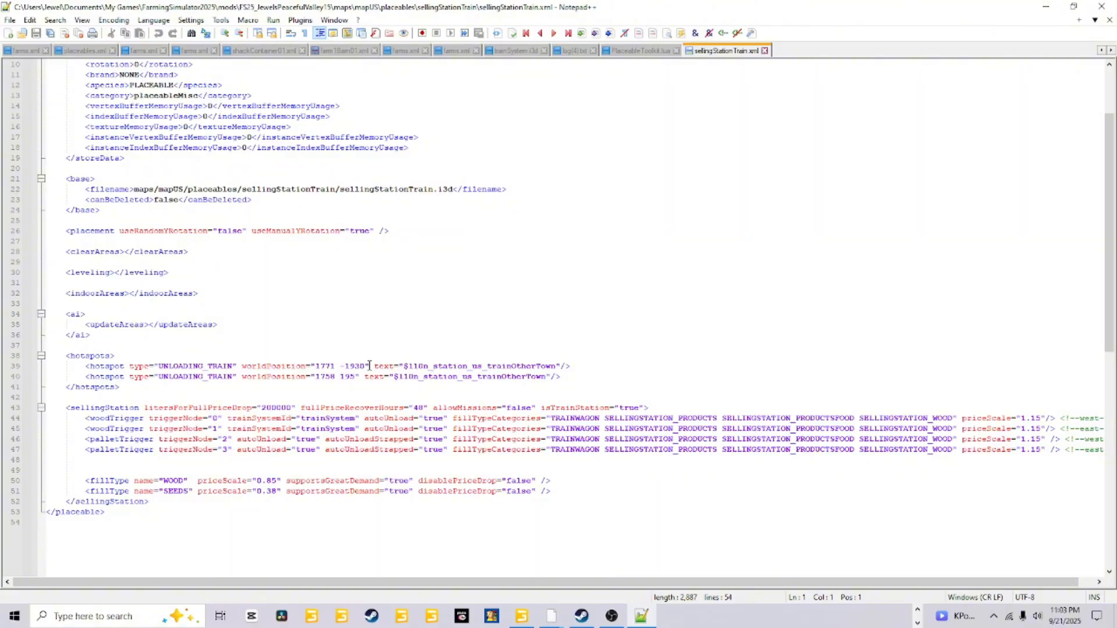
pyautogui.click(522, 617)
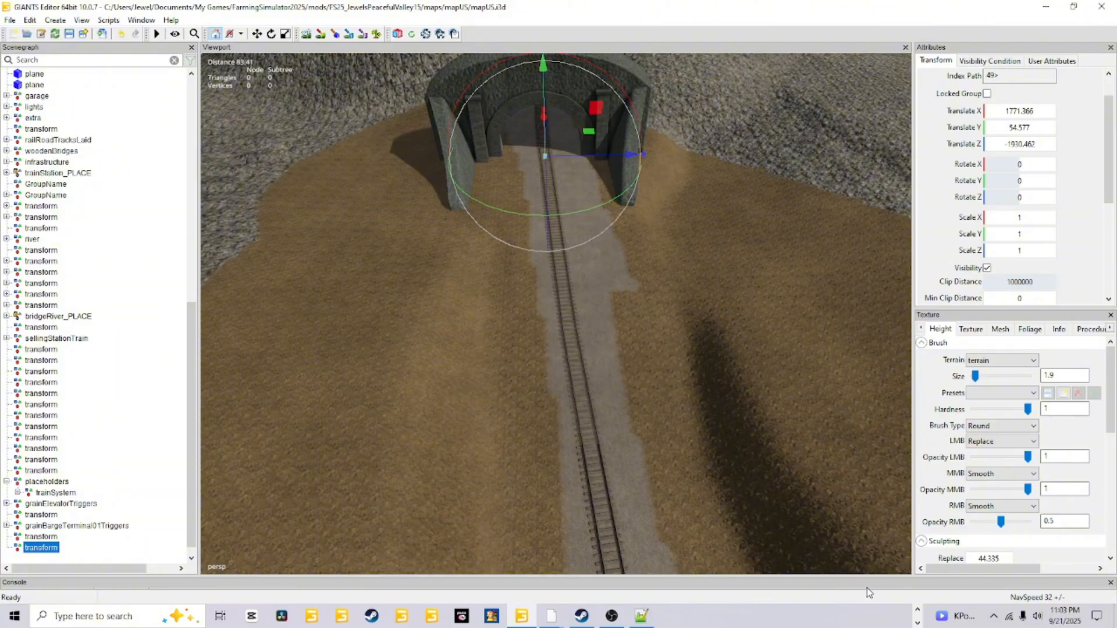
pyautogui.click(641, 617)
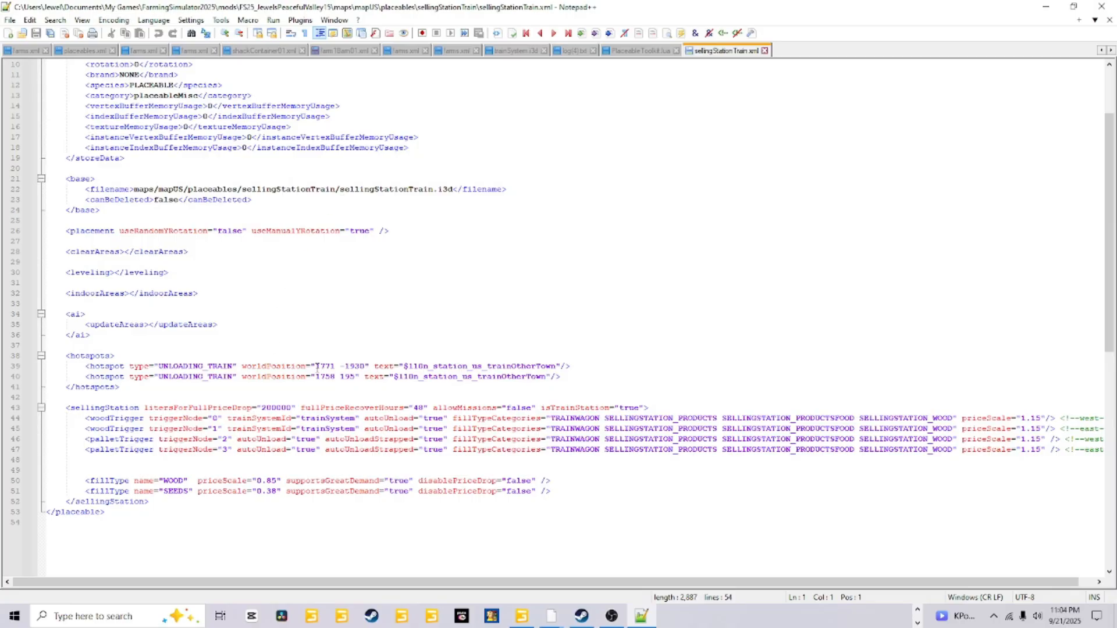
# Copy the new transform's translation from GIANTS Editor and paste it after the first UNLOADING_TRAIN hotspot line in sellingStationTrain.xml
pyautogui.click(522, 617)
pyautogui.click(1041, 110)
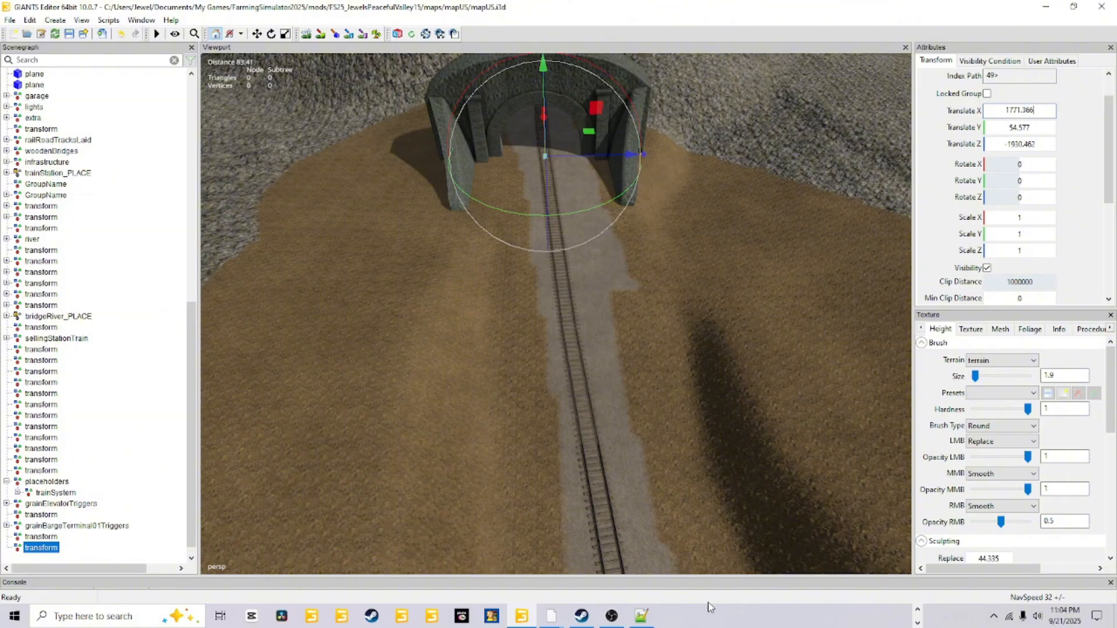
pyautogui.click(650, 620)
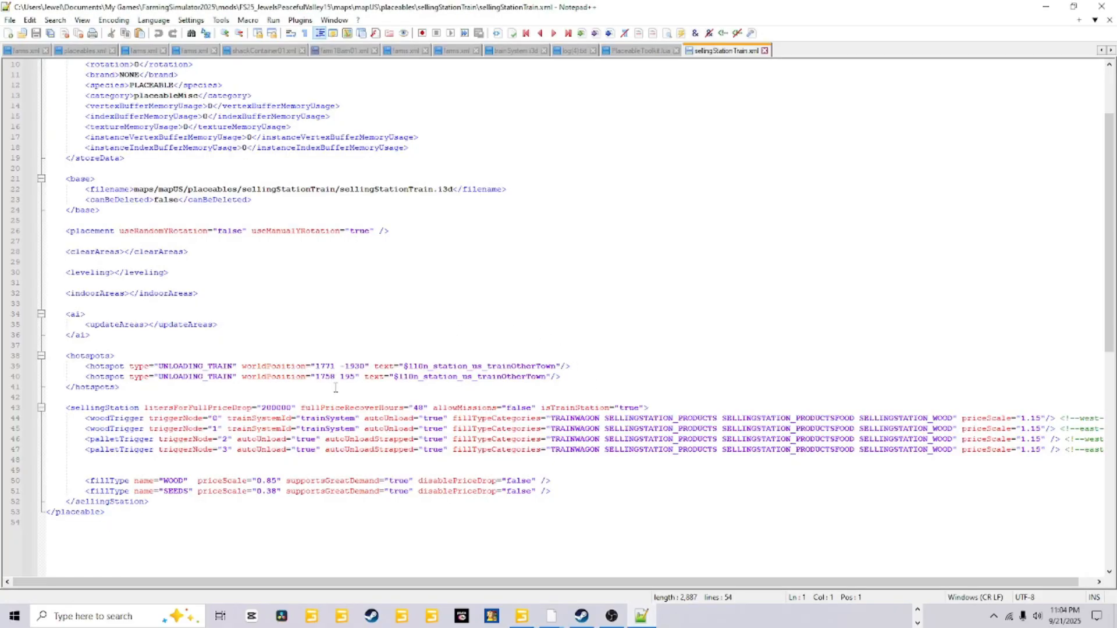
pyautogui.click(573, 367)
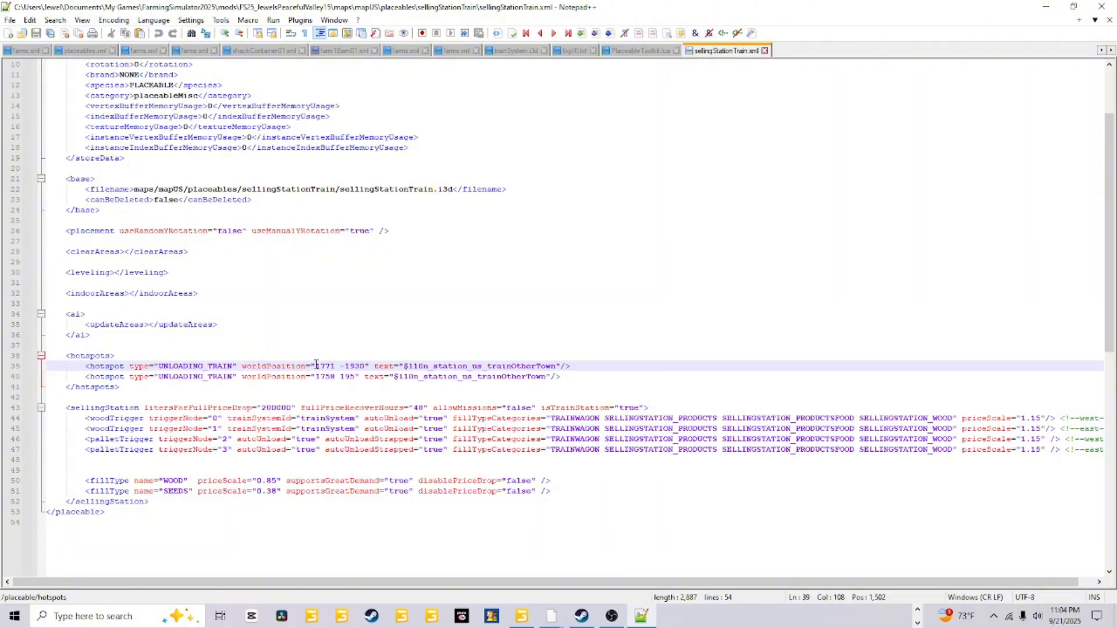
pyautogui.moveTo(316, 366); pyautogui.dragTo(366, 363)
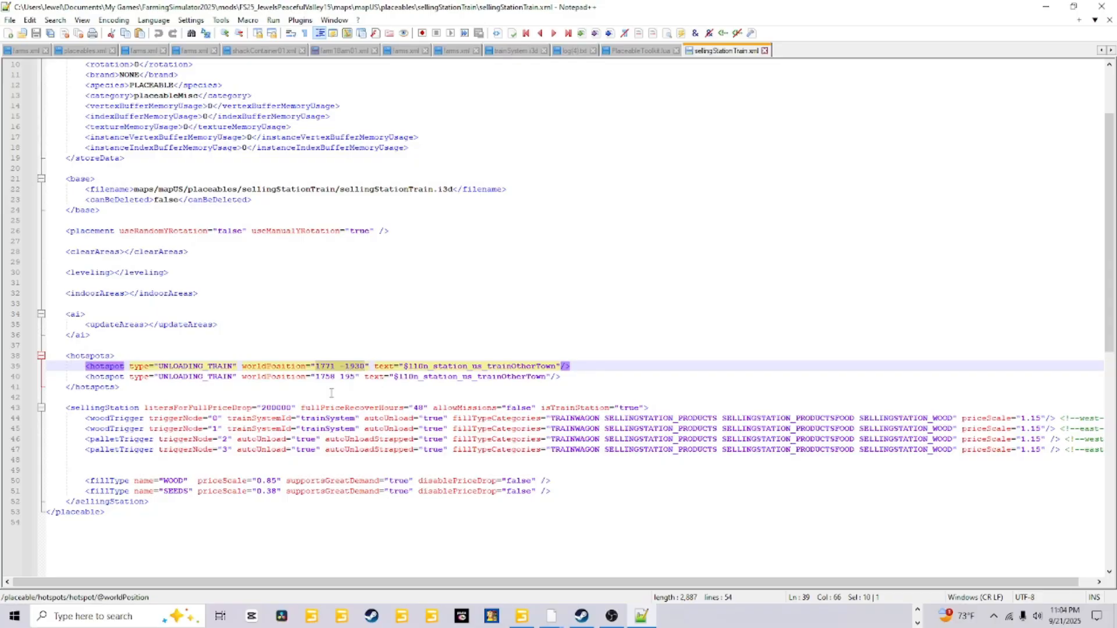
pyautogui.click(574, 368)
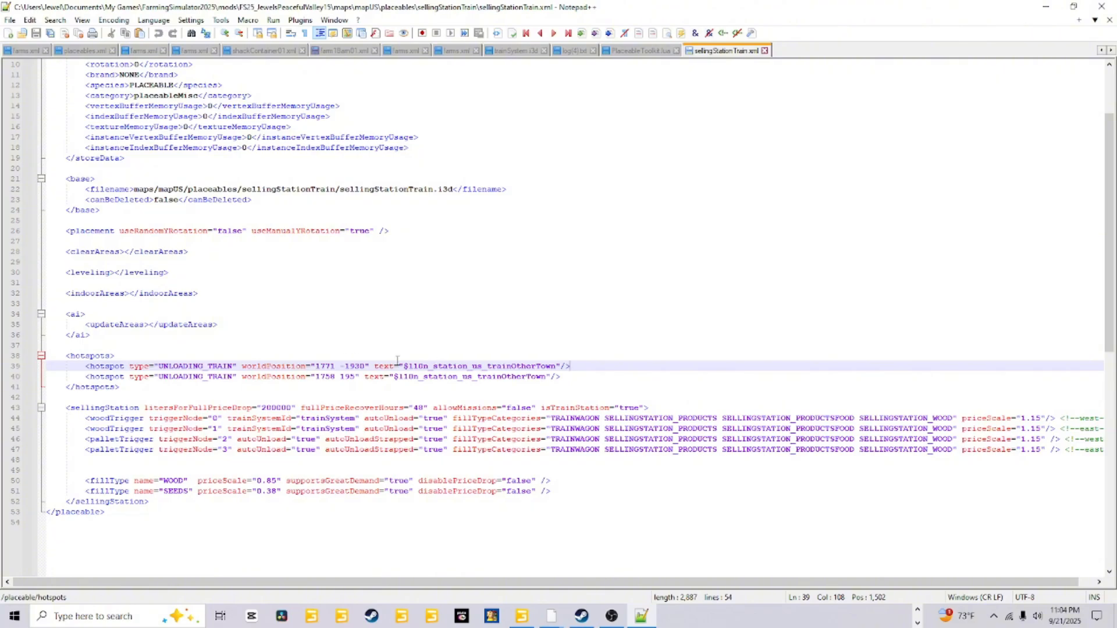
pyautogui.rightClick(583, 365)
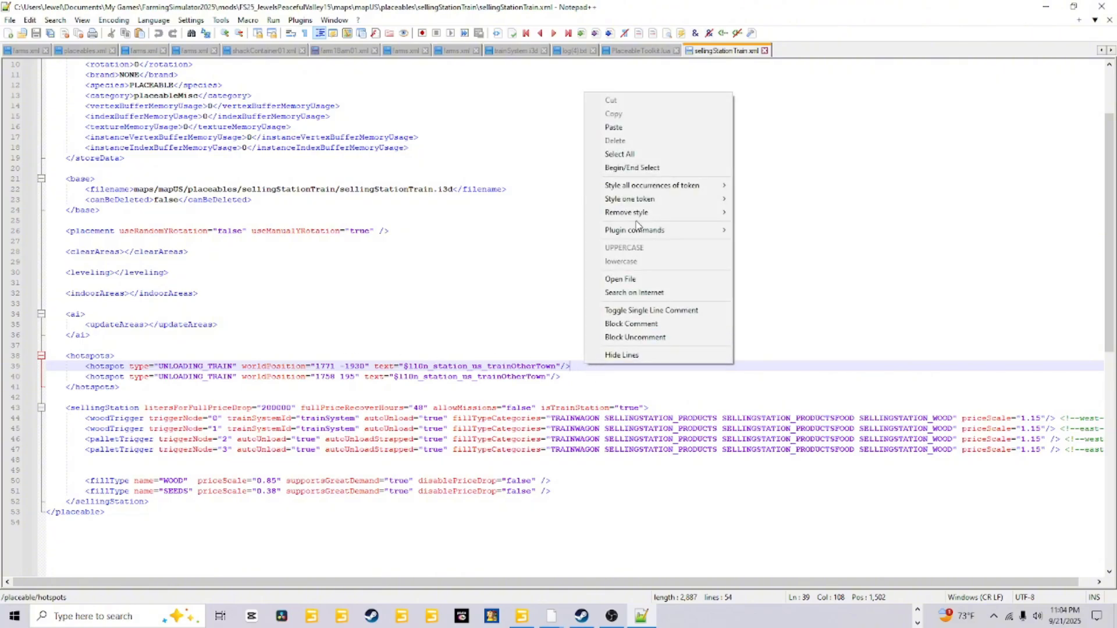
pyautogui.click(658, 129)
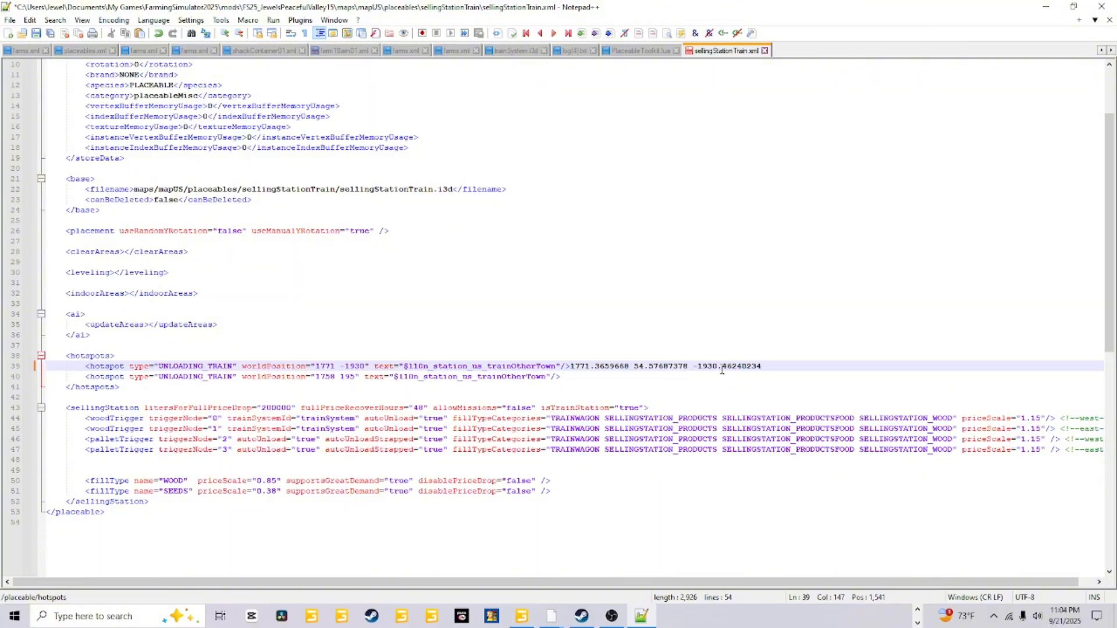
# Trim the coordinates pasted after the first hotspot tag to 1771 -1930 for comparison with its worldPosition, and delete them
pyautogui.press('BackSpace')
pyautogui.press('BackSpace')
pyautogui.press('BackSpace')
pyautogui.press('BackSpace')
pyautogui.press('BackSpace')
pyautogui.press('BackSpace')
pyautogui.press('BackSpace')
pyautogui.press('BackSpace')
pyautogui.press('BackSpace')
pyautogui.press('BackSpace')
pyautogui.press('BackSpace')
pyautogui.press('BackSpace')
pyautogui.press('BackSpace')
pyautogui.press('BackSpace')
pyautogui.press('BackSpace')
pyautogui.press('BackSpace')
pyautogui.press('BackSpace')
pyautogui.press('BackSpace')
pyautogui.press('BackSpace')
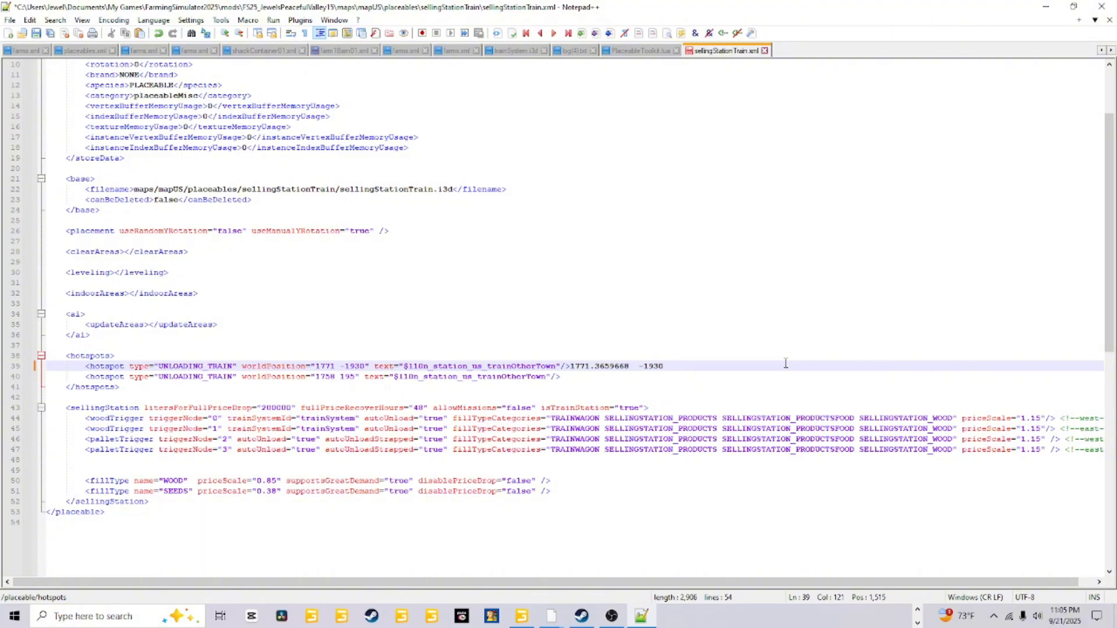
pyautogui.press('BackSpace')
pyautogui.press('BackSpace')
pyautogui.press('BackSpace')
pyautogui.press('BackSpace')
pyautogui.press('BackSpace')
pyautogui.press('BackSpace')
pyautogui.press('BackSpace')
pyautogui.press('BackSpace')
pyautogui.press('BackSpace')
pyautogui.moveTo(632, 365); pyautogui.dragTo(572, 367)
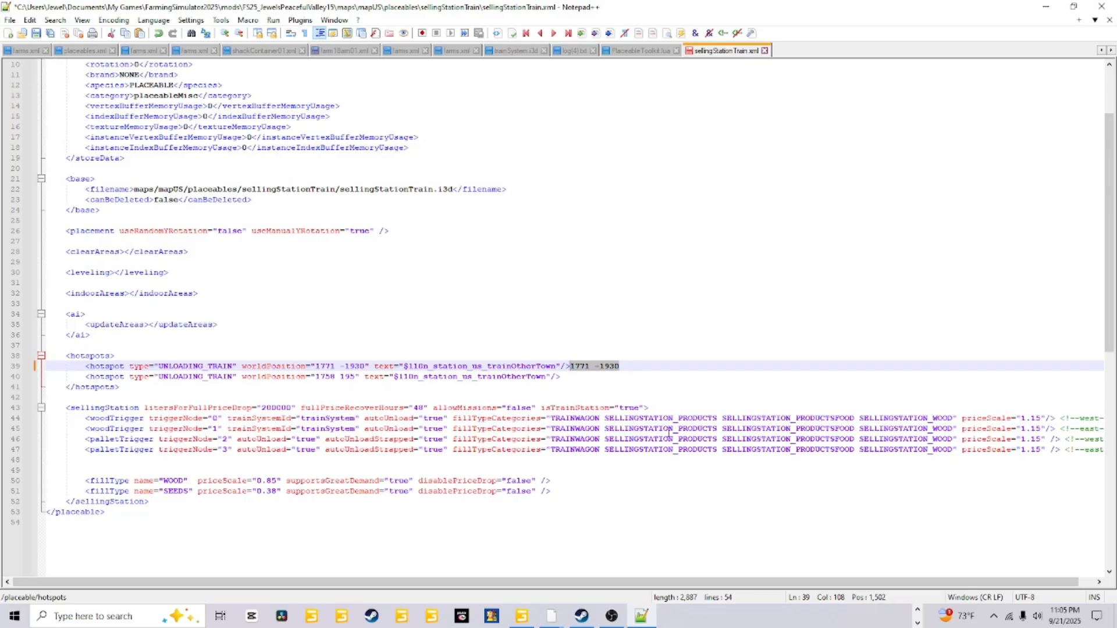
pyautogui.press('Delete')
# Switch to GIANTS Editor and examine the railway tunnel and track at the other end of the map
pyautogui.click(522, 616)
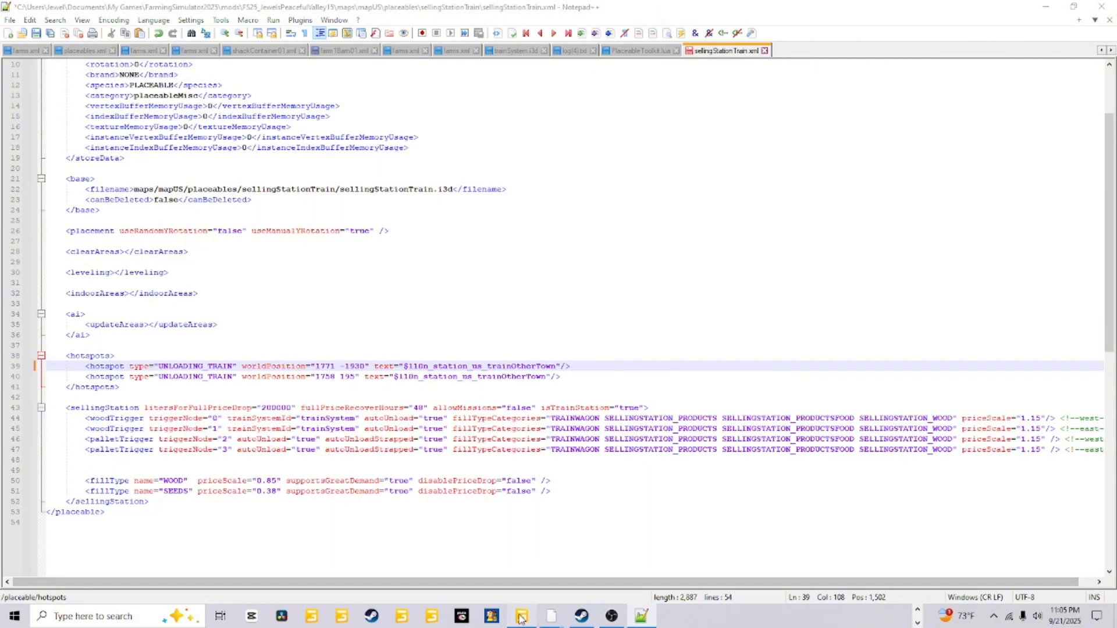
pyautogui.keyDown('alt'); pyautogui.moveTo(619, 435); pyautogui.dragTo(560, 283); pyautogui.keyUp('alt')
pyautogui.keyDown('alt'); pyautogui.moveTo(519, 398); pyautogui.dragTo(584, 491); pyautogui.keyUp('alt')
pyautogui.scroll(5, 778, 192)
pyautogui.keyDown('alt'); pyautogui.moveTo(778, 192); pyautogui.dragTo(613, 370); pyautogui.keyUp('alt')
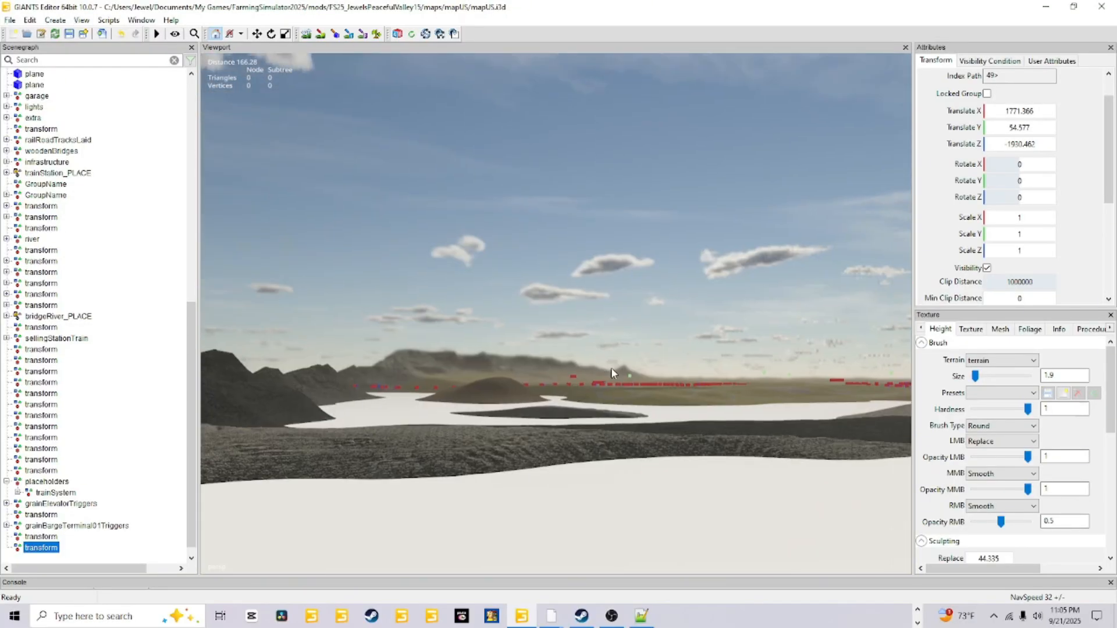
pyautogui.scroll(8, 612, 371)
pyautogui.keyDown('alt'); pyautogui.moveTo(735, 349); pyautogui.dragTo(792, 236, button='right'); pyautogui.keyUp('alt')
pyautogui.keyDown('alt'); pyautogui.moveTo(698, 322); pyautogui.dragTo(1061, 37, button='right'); pyautogui.keyUp('alt')
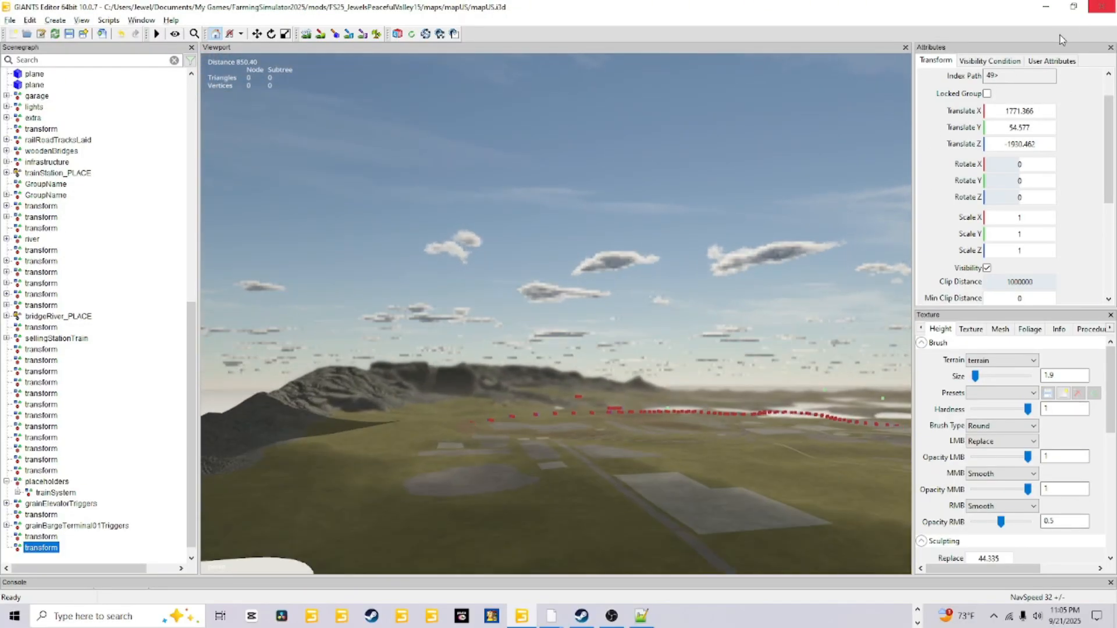
pyautogui.keyDown('alt'); pyautogui.moveTo(824, 215); pyautogui.dragTo(743, 278); pyautogui.keyUp('alt')
pyautogui.keyDown('alt'); pyautogui.moveTo(744, 278); pyautogui.dragTo(743, 237, button='right'); pyautogui.keyUp('alt')
pyautogui.keyDown('alt'); pyautogui.moveTo(518, 390); pyautogui.dragTo(720, 86, button='right'); pyautogui.keyUp('alt')
pyautogui.moveTo(378, 373)
pyautogui.keyDown('alt'); pyautogui.mouseDown(button='right')
pyautogui.moveTo(429, 305)
pyautogui.moveTo(795, 95)
pyautogui.moveTo(1015, 8)
pyautogui.mouseUp(button='right'); pyautogui.keyUp('alt')
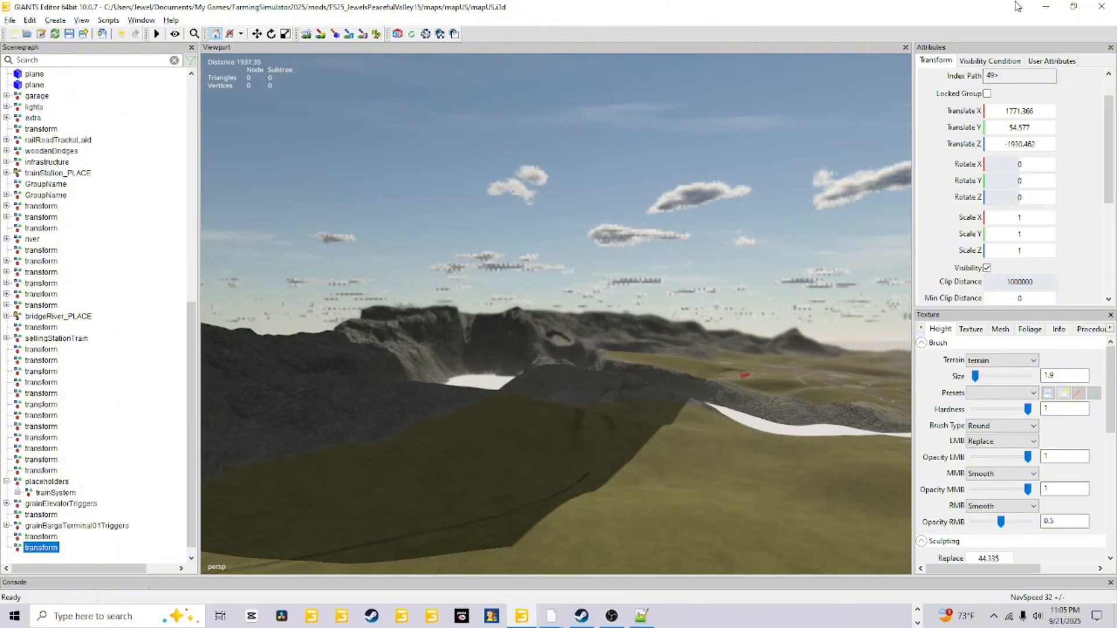
pyautogui.keyDown('alt'); pyautogui.moveTo(553, 303); pyautogui.dragTo(774, 109, button='right'); pyautogui.keyUp('alt')
pyautogui.keyDown('alt'); pyautogui.moveTo(773, 109); pyautogui.dragTo(471, 331); pyautogui.keyUp('alt')
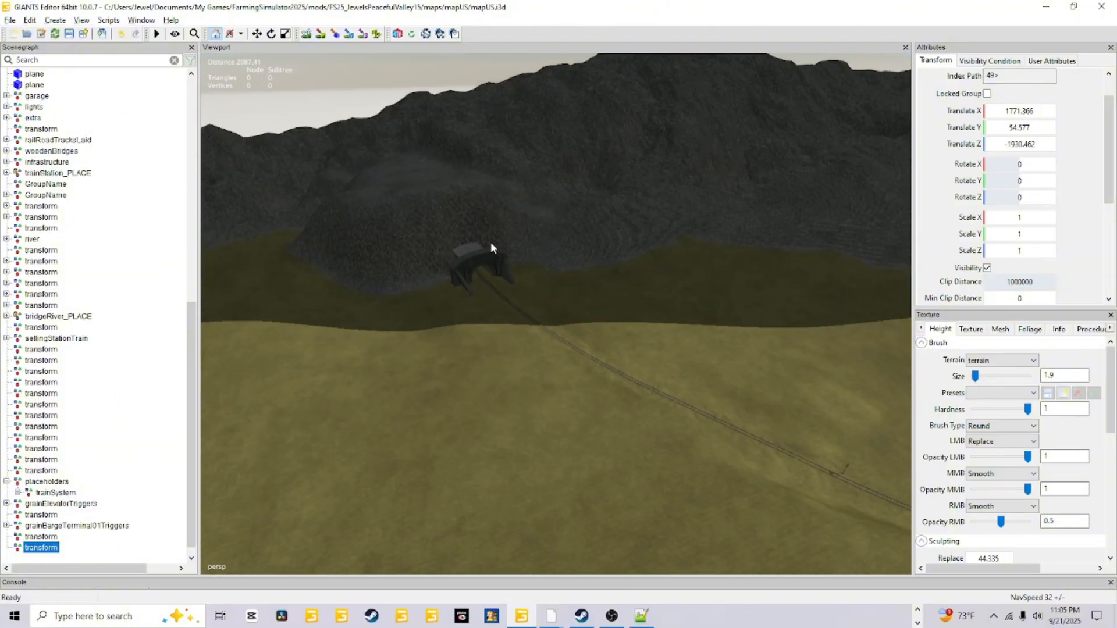
pyautogui.keyDown('alt'); pyautogui.moveTo(491, 242); pyautogui.dragTo(557, 145, button='right'); pyautogui.keyUp('alt')
pyautogui.keyDown('alt'); pyautogui.moveTo(523, 290); pyautogui.dragTo(509, 249); pyautogui.keyUp('alt')
pyautogui.keyDown('alt'); pyautogui.moveTo(510, 250); pyautogui.dragTo(715, 63, button='right'); pyautogui.keyUp('alt')
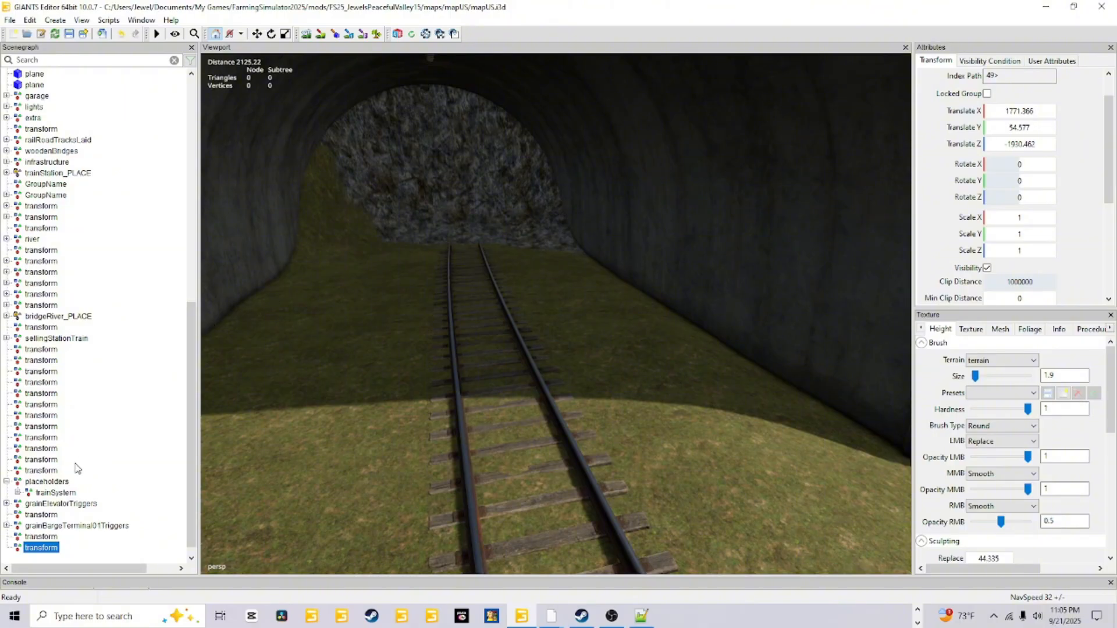
# Inspect the startNode in trainSystem's drivingRange and examine the track at the tunnel entrance
pyautogui.click(18, 493)
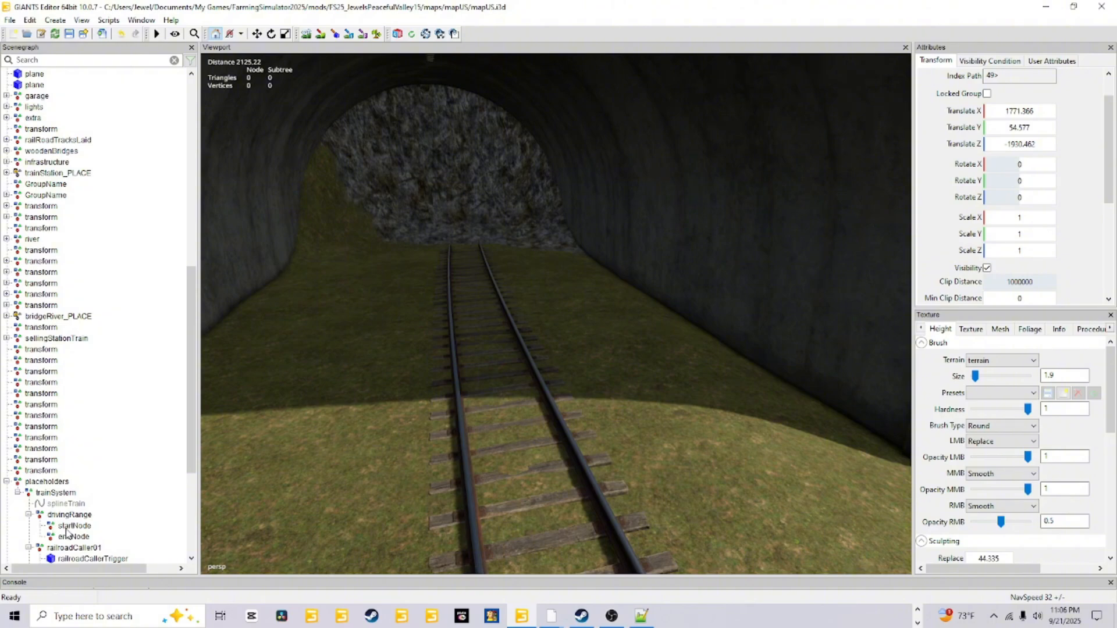
pyautogui.click(75, 526)
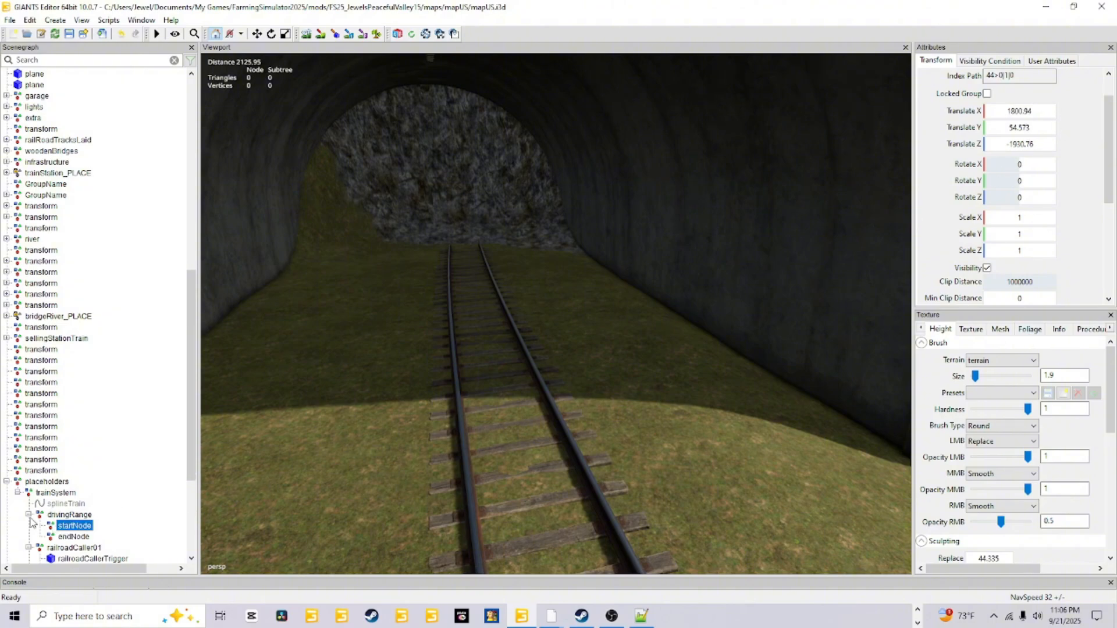
pyautogui.click(29, 516)
pyautogui.scroll(-4, 121, 480)
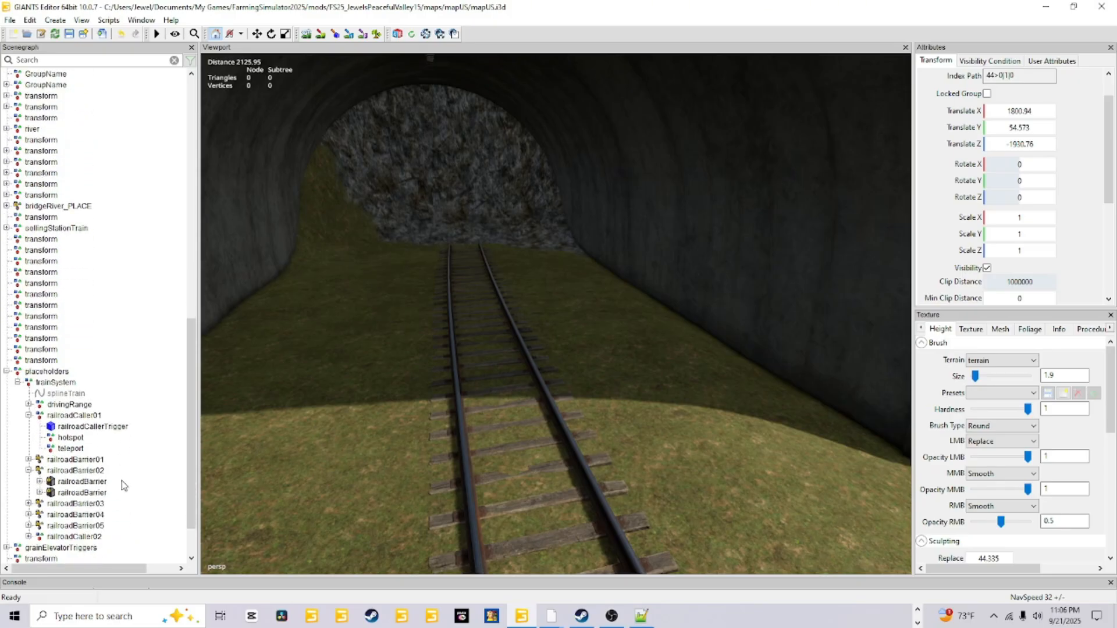
pyautogui.scroll(-5, 535, 180)
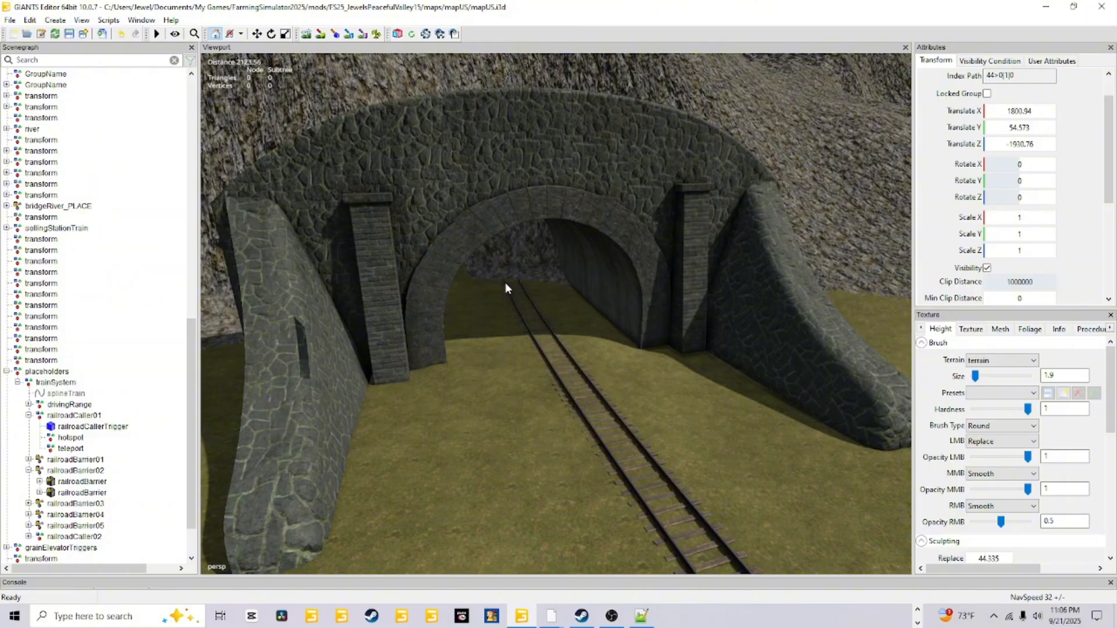
pyautogui.keyDown('alt'); pyautogui.moveTo(544, 432); pyautogui.dragTo(563, 427); pyautogui.keyUp('alt')
pyautogui.scroll(5, 564, 424)
pyautogui.keyDown('alt'); pyautogui.moveTo(567, 358); pyautogui.dragTo(462, 374); pyautogui.keyUp('alt')
pyautogui.scroll(4, 462, 374)
pyautogui.keyDown('alt'); pyautogui.moveTo(516, 341); pyautogui.dragTo(506, 387); pyautogui.keyUp('alt')
pyautogui.scroll(-3, 532, 380)
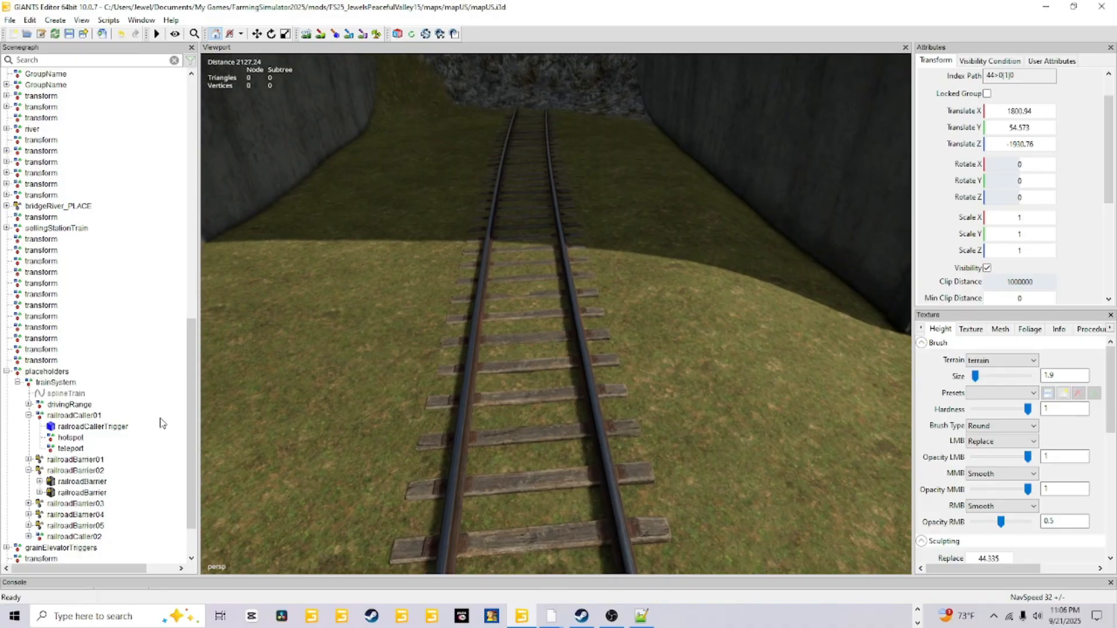
# Move the last transform in the scenegraph onto the track in front of the tunnel
pyautogui.scroll(-2, 194, 412)
pyautogui.click(47, 536)
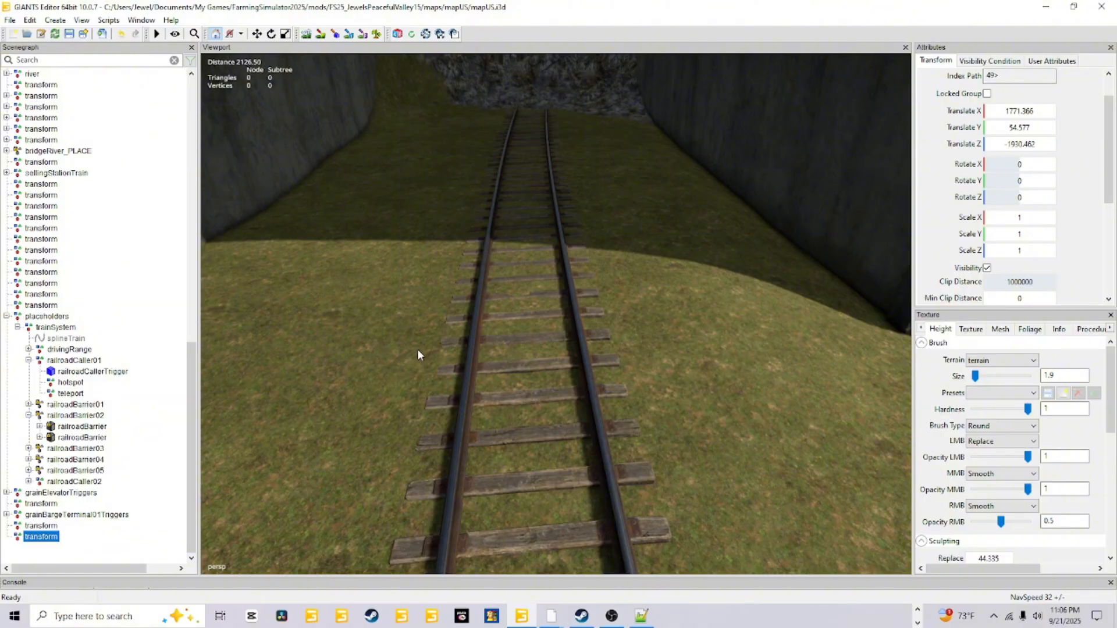
pyautogui.hotkey('ctrl', 'b')
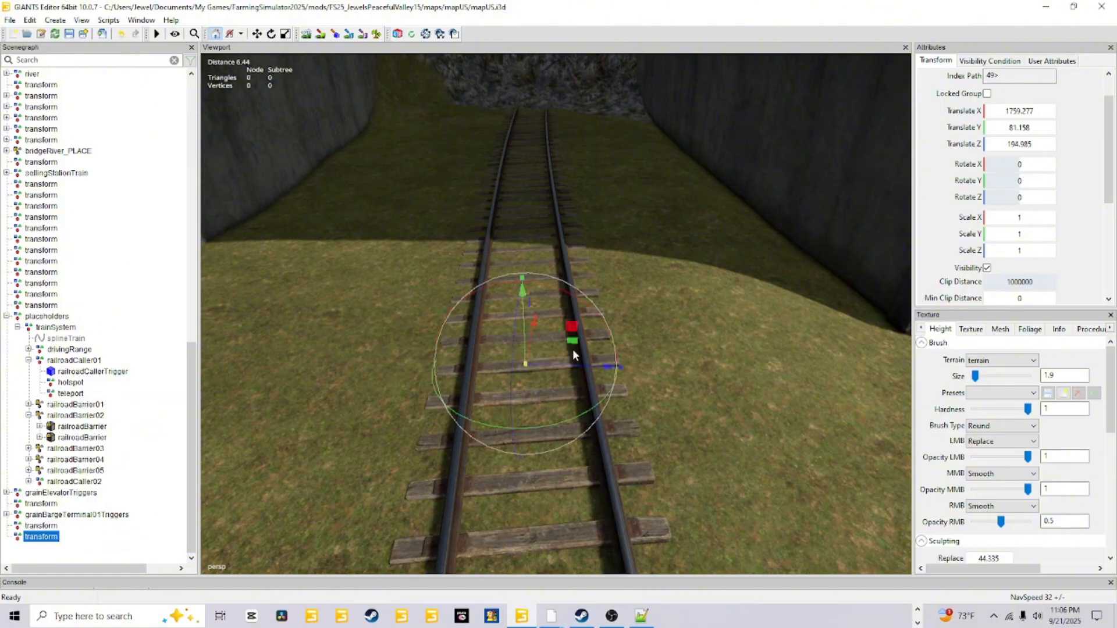
# Try to copy the transform's coordinates and paste them after the second hotspot tag of sellingStationTrain.xml in Notepad++
pyautogui.click(1043, 109)
pyautogui.click(1043, 110)
pyautogui.click(642, 616)
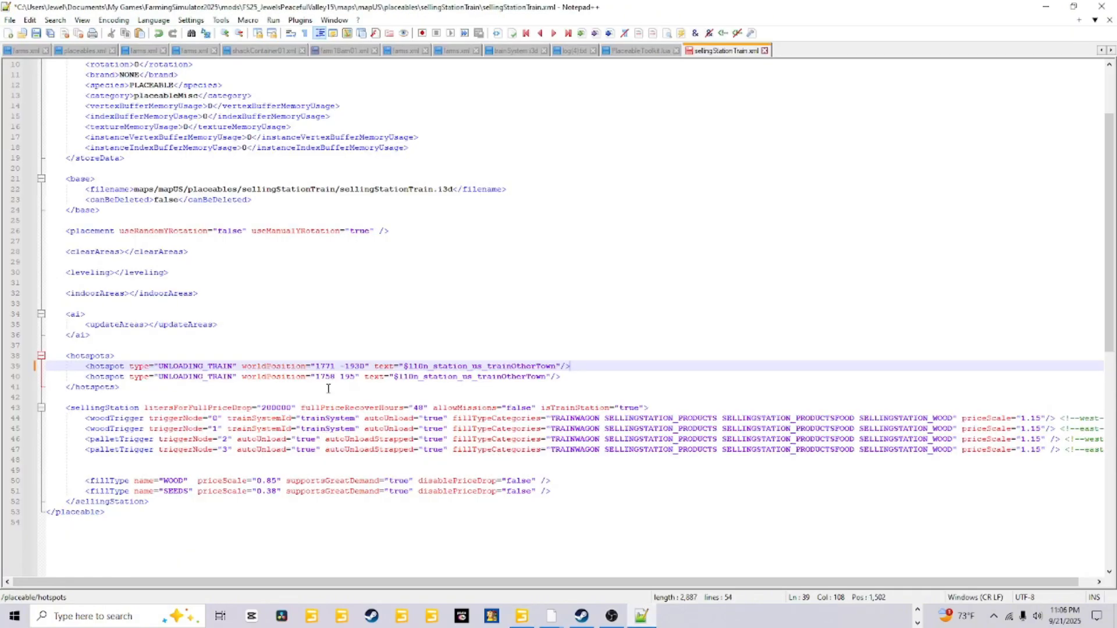
pyautogui.moveTo(317, 378); pyautogui.dragTo(354, 378)
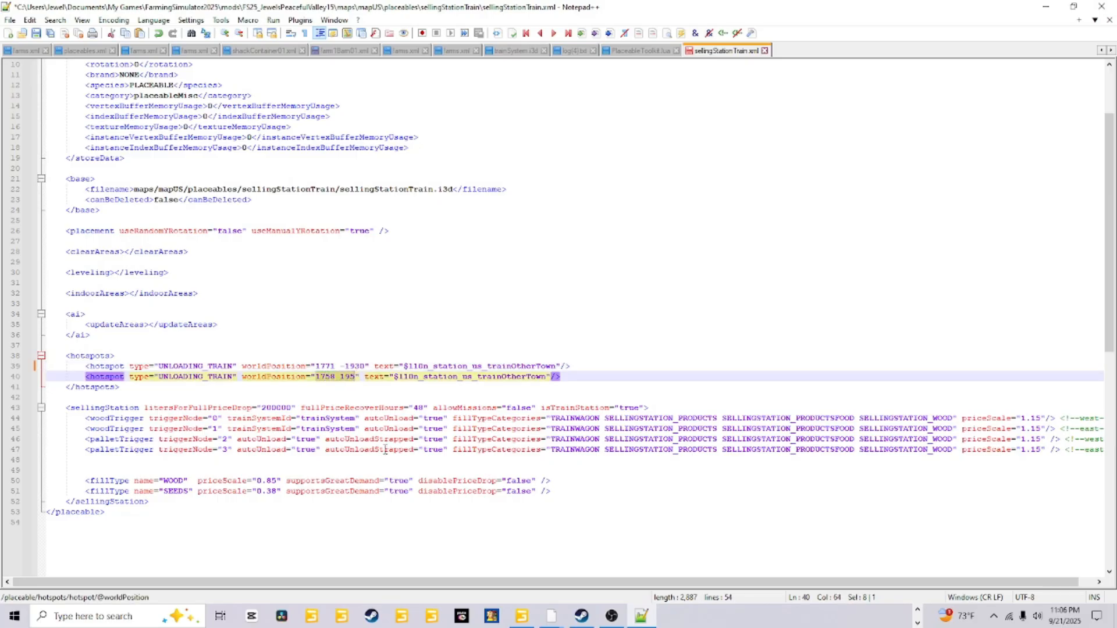
pyautogui.click(575, 377)
pyautogui.rightClick(575, 377)
pyautogui.click(651, 140)
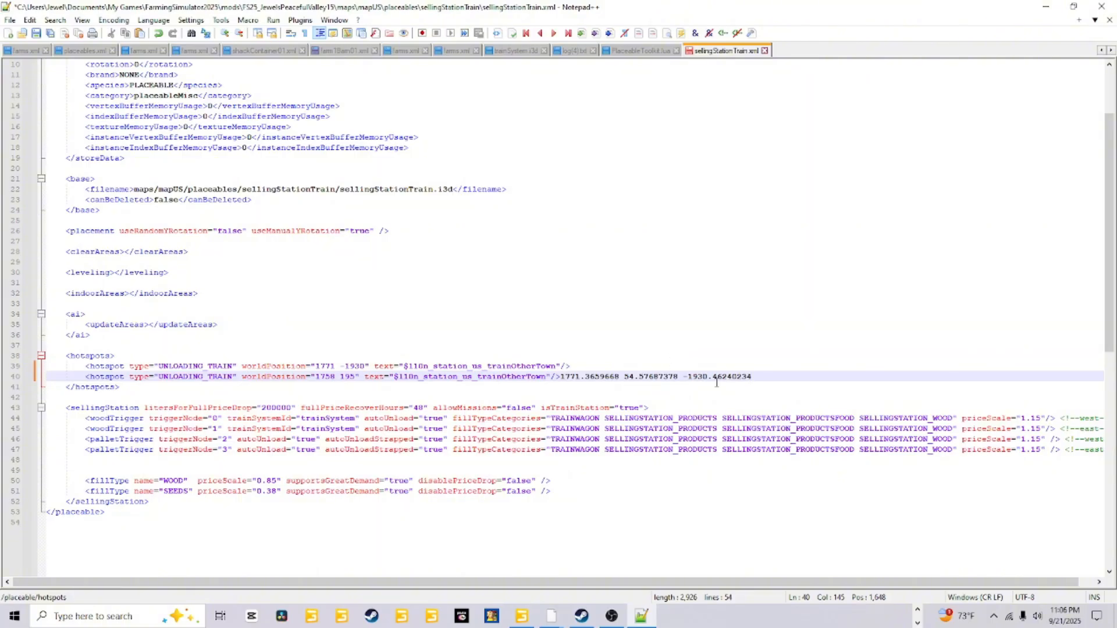
# Trim the coordinates pasted after the second hotspot tag to 1771 -1930
pyautogui.press('BackSpace')
pyautogui.press('BackSpace')
pyautogui.press('BackSpace')
pyautogui.press('BackSpace')
pyautogui.press('BackSpace')
pyautogui.press('BackSpace')
pyautogui.click(684, 378)
pyautogui.press('BackSpace')
pyautogui.press('BackSpace')
pyautogui.press('BackSpace')
pyautogui.press('BackSpace')
pyautogui.press('BackSpace')
pyautogui.press('BackSpace')
pyautogui.press('BackSpace')
pyautogui.press('BackSpace')
pyautogui.press('BackSpace')
pyautogui.press('BackSpace')
pyautogui.press('BackSpace')
pyautogui.press('BackSpace')
pyautogui.press('BackSpace')
pyautogui.press('BackSpace')
pyautogui.press('BackSpace')
pyautogui.press('BackSpace')
pyautogui.press('BackSpace')
pyautogui.press('BackSpace')
pyautogui.press('BackSpace')
pyautogui.press('BackSpace')
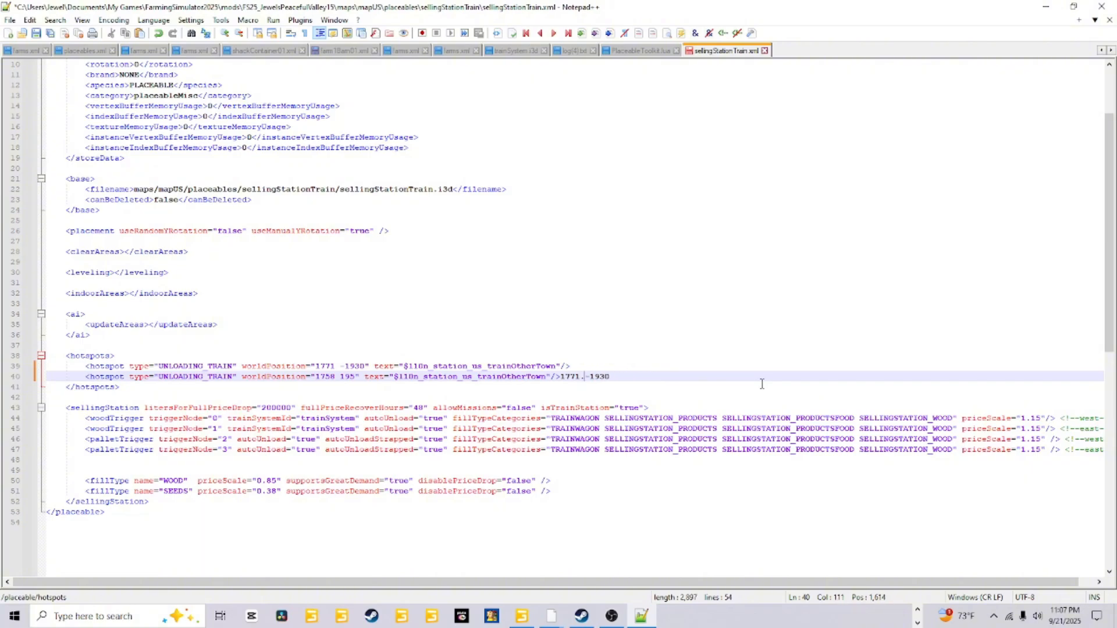
pyautogui.press('BackSpace')
# Copy the transform's translation in GIANTS Editor and paste it in Notepad++ over the trial coordinates after the second hotspot tag
pyautogui.click(527, 616)
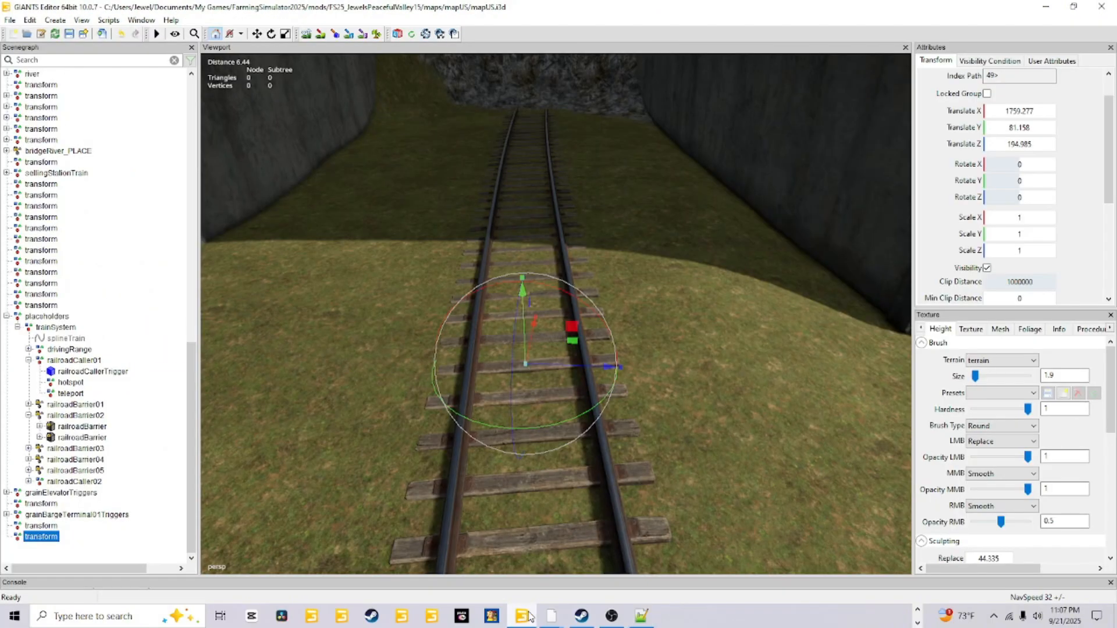
pyautogui.scroll(-5, 629, 471)
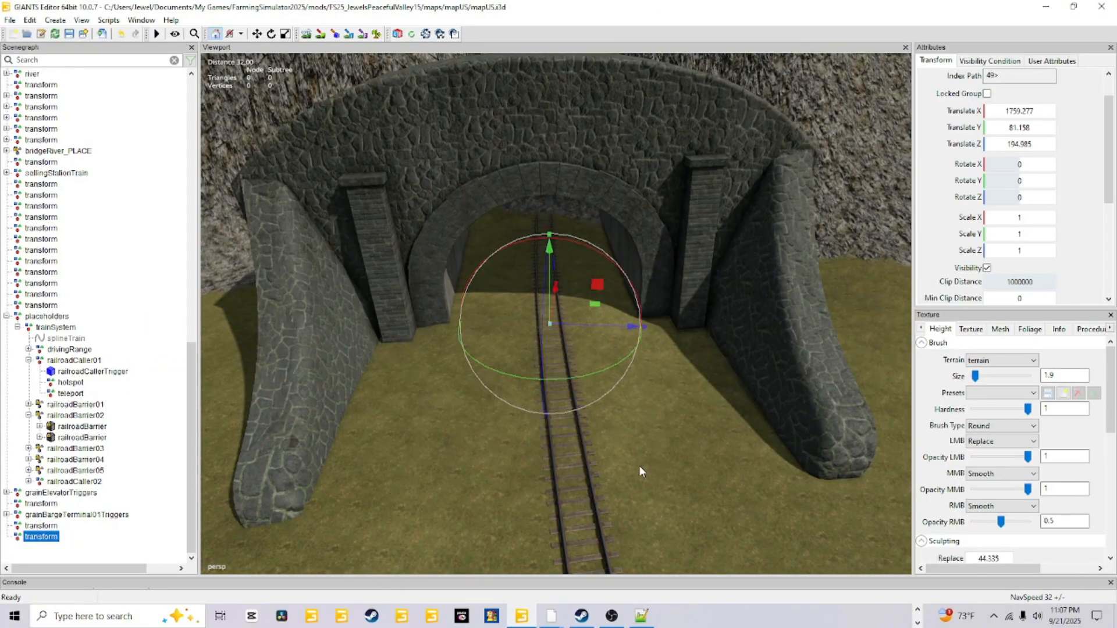
pyautogui.click(1043, 110)
pyautogui.click(643, 617)
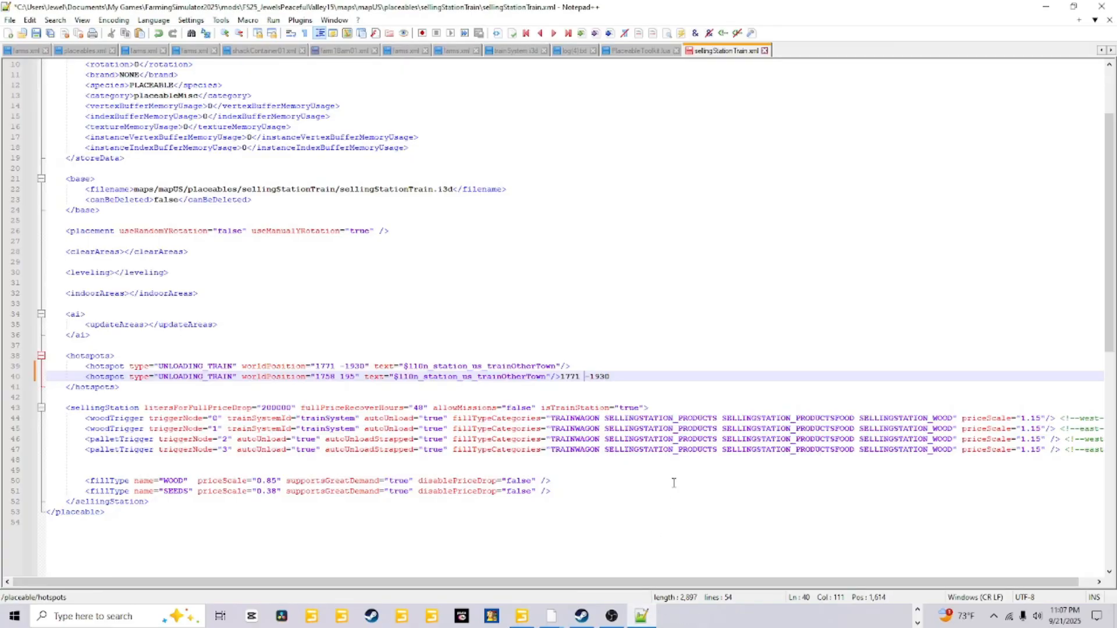
pyautogui.moveTo(610, 377); pyautogui.dragTo(560, 378)
pyautogui.rightClick(575, 378)
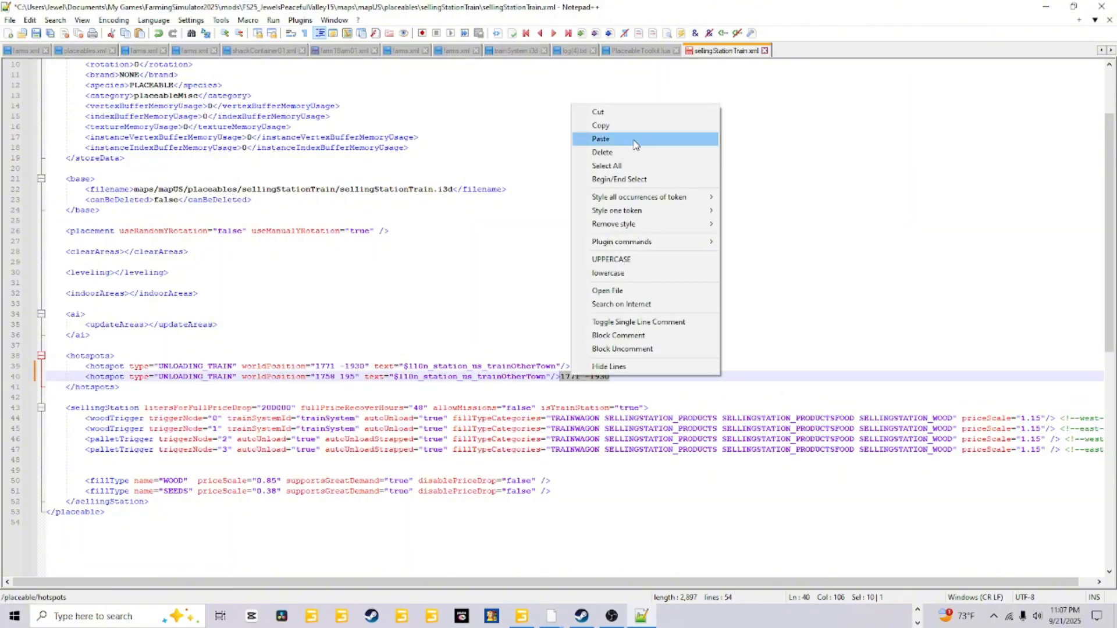
pyautogui.click(600, 138)
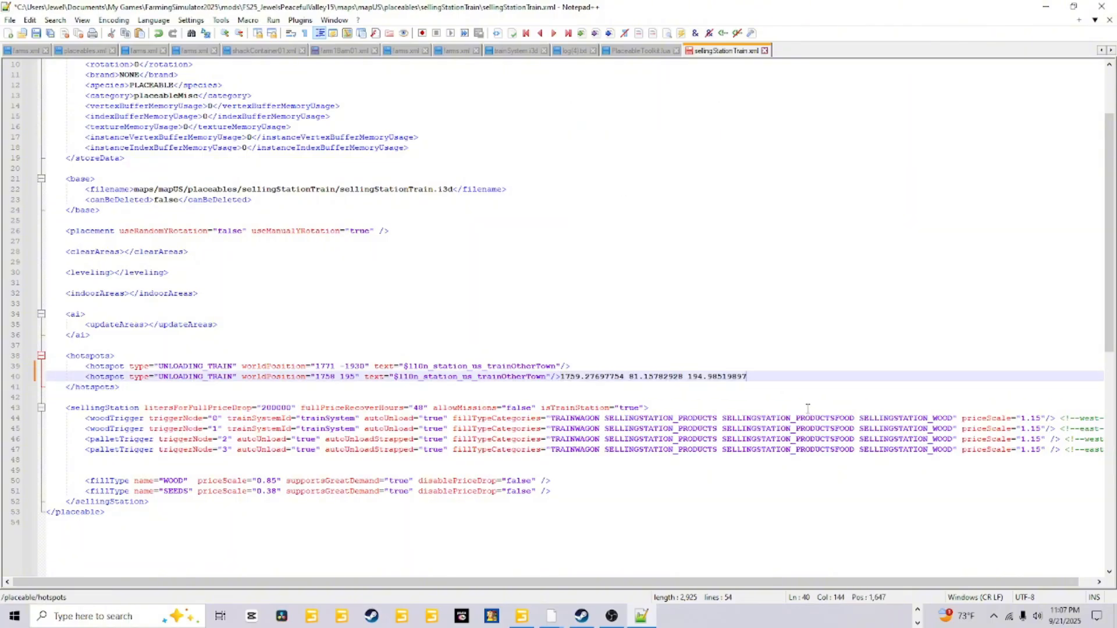
# Trim the pasted coordinates to their whole X and Z values for comparison with the second hotspot's worldPosition, and delete them
pyautogui.press('BackSpace')
pyautogui.press('BackSpace')
pyautogui.press('BackSpace')
pyautogui.press('BackSpace')
pyautogui.press('BackSpace')
pyautogui.press('BackSpace')
pyautogui.press('BackSpace')
pyautogui.press('BackSpace')
pyautogui.press('BackSpace')
pyautogui.press('BackSpace')
pyautogui.press('BackSpace')
pyautogui.press('BackSpace')
pyautogui.press('BackSpace')
pyautogui.press('BackSpace')
pyautogui.press('BackSpace')
pyautogui.press('BackSpace')
pyautogui.press('BackSpace')
pyautogui.press('BackSpace')
pyautogui.press('BackSpace')
pyautogui.press('BackSpace')
pyautogui.press('BackSpace')
pyautogui.press('BackSpace')
pyautogui.press('BackSpace')
pyautogui.press('BackSpace')
pyautogui.press('BackSpace')
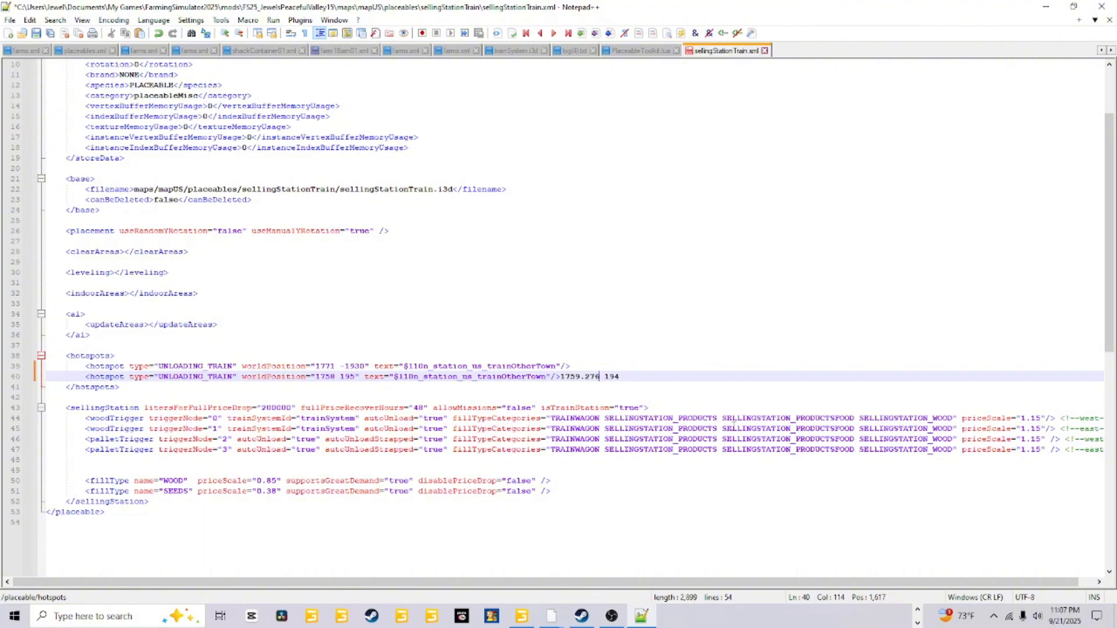
pyautogui.press('BackSpace')
pyautogui.press('BackSpace')
pyautogui.click(644, 374)
pyautogui.press('BackSpace')
pyautogui.press('BackSpace')
pyautogui.press('BackSpace')
# Switch to GIANTS Editor and delete the helper transform placed on the track by the tunnel
pyautogui.click(522, 617)
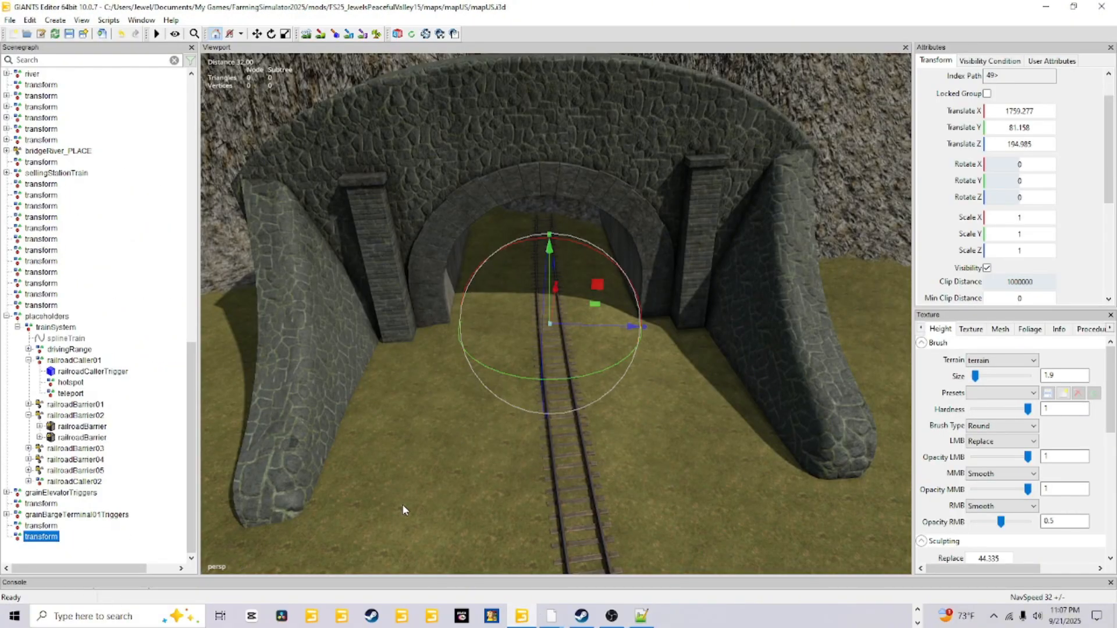
pyautogui.press('Delete')
pyautogui.scroll(-10, 518, 475)
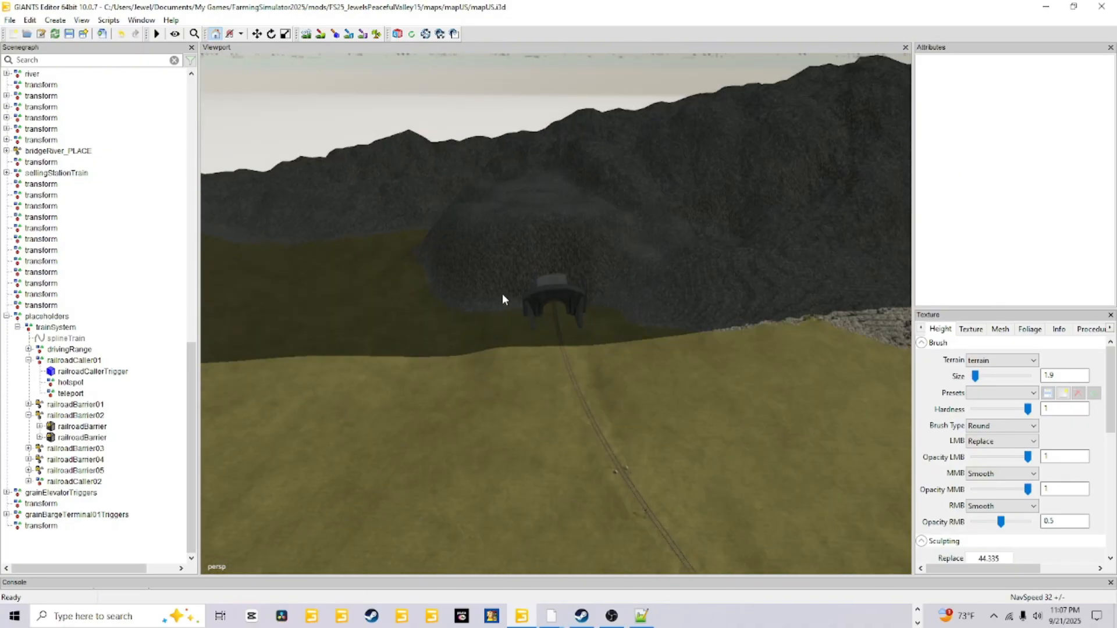
pyautogui.keyDown('alt'); pyautogui.moveTo(502, 295); pyautogui.dragTo(457, 358); pyautogui.keyUp('alt')
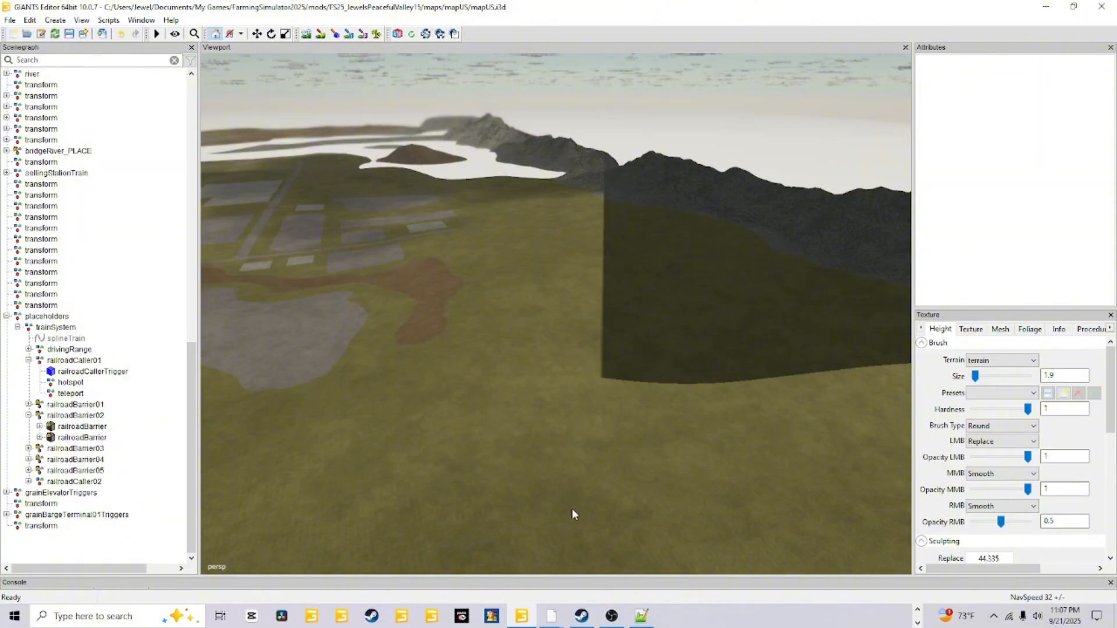
# Switch to Notepad++ and replace the first hotspot's text value with "train to JPV"
pyautogui.click(642, 615)
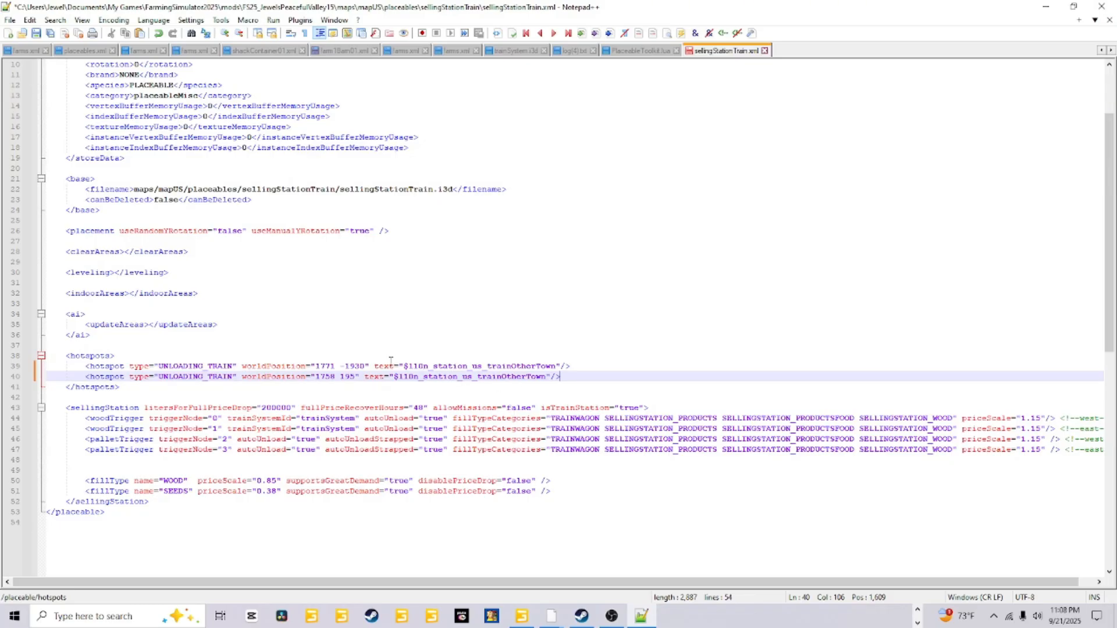
pyautogui.moveTo(404, 366); pyautogui.dragTo(556, 368)
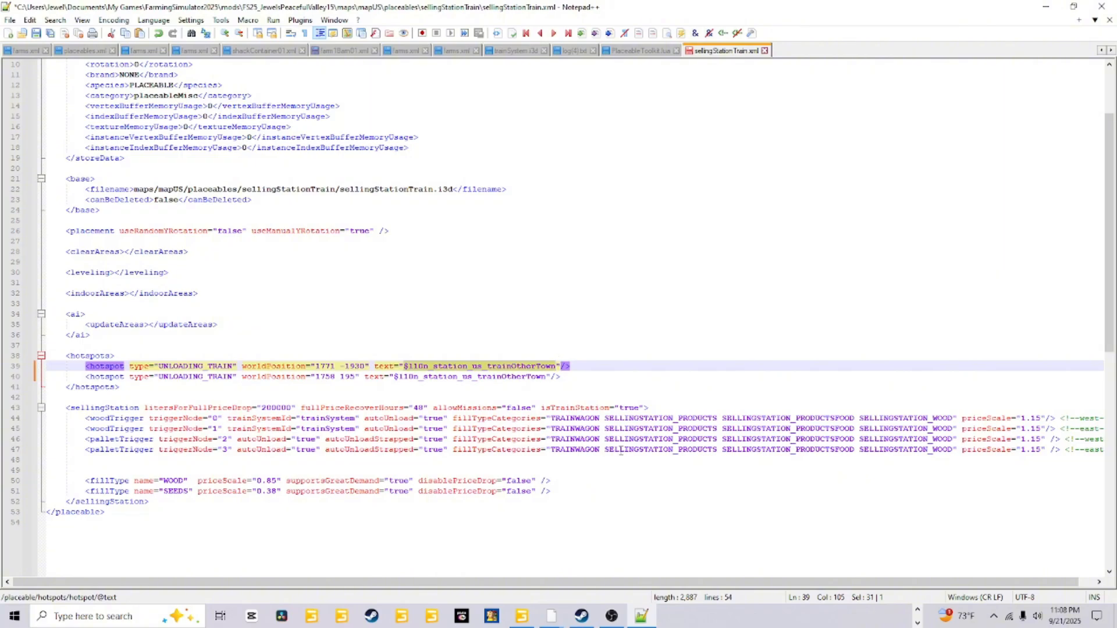
pyautogui.write('train ')
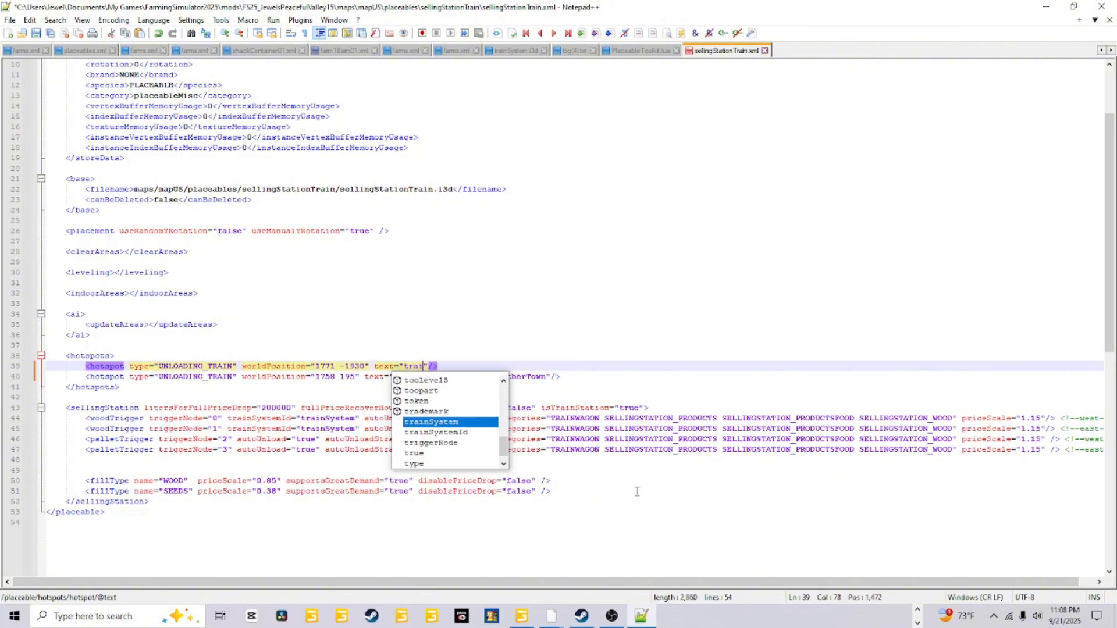
pyautogui.write('to ')
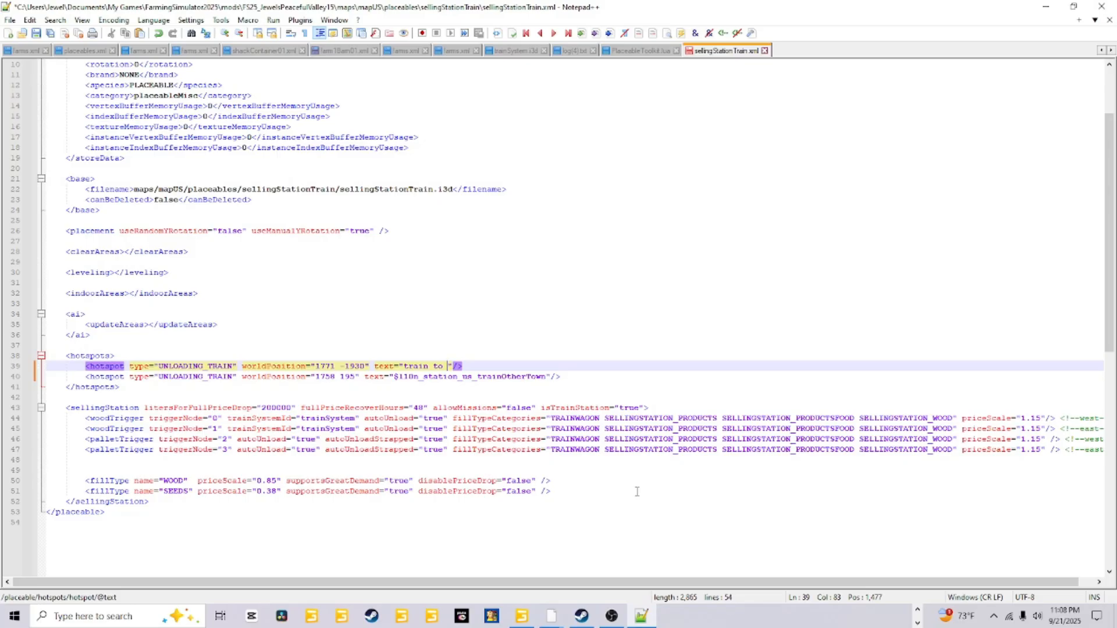
pyautogui.write('JPN')
# Replace the second hotspot's text value with "train to JPV" and save sellingStationTrain.xml
pyautogui.moveTo(547, 377); pyautogui.dragTo(406, 382)
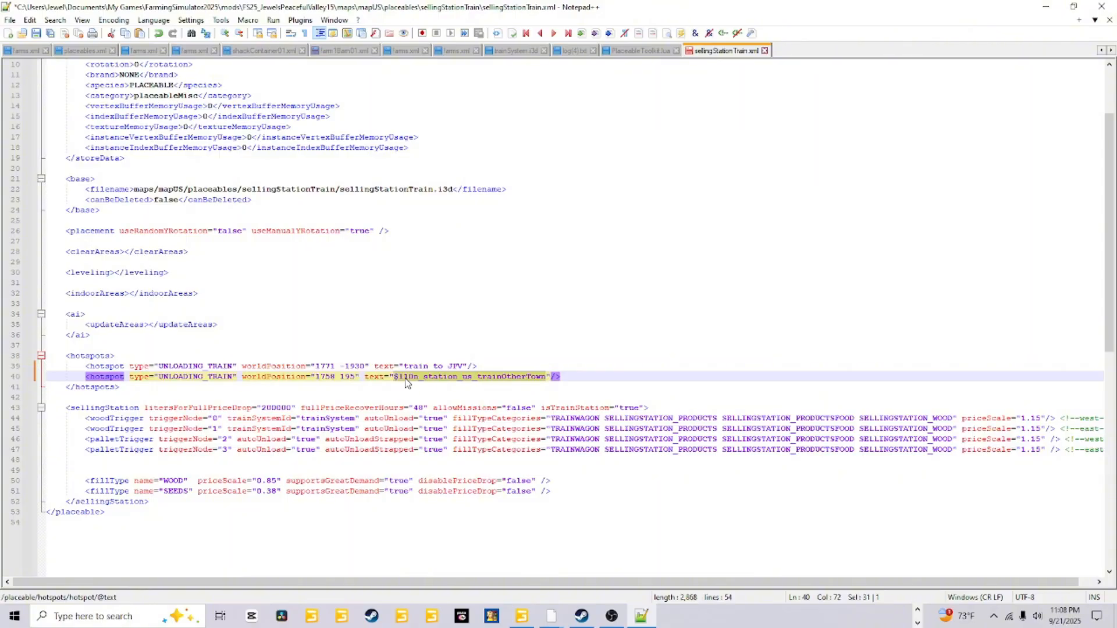
pyautogui.write('tra')
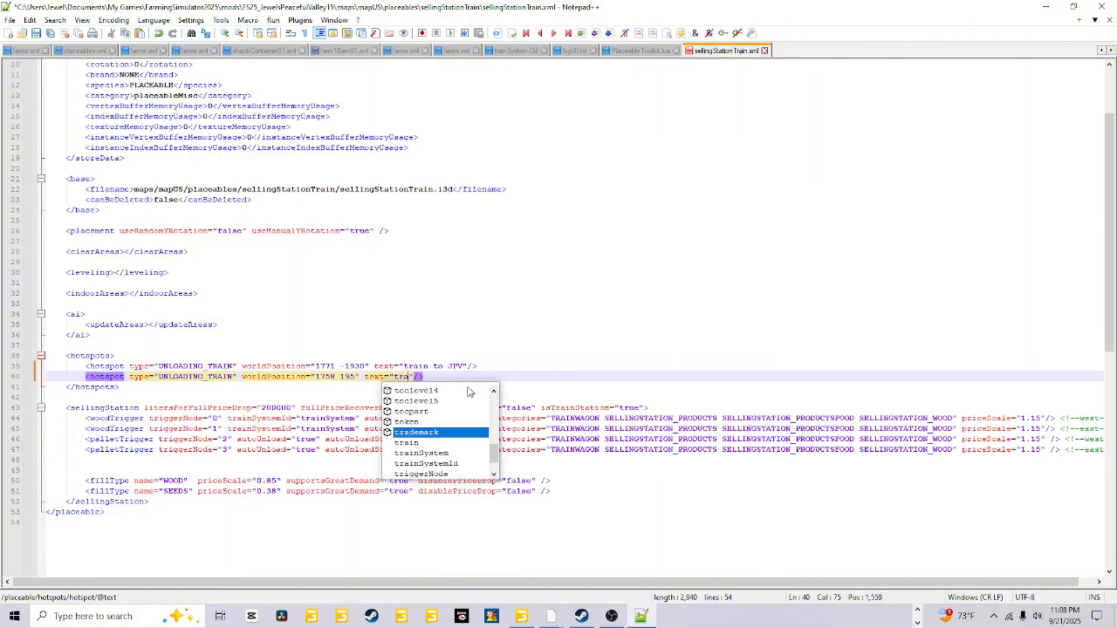
pyautogui.write('in T')
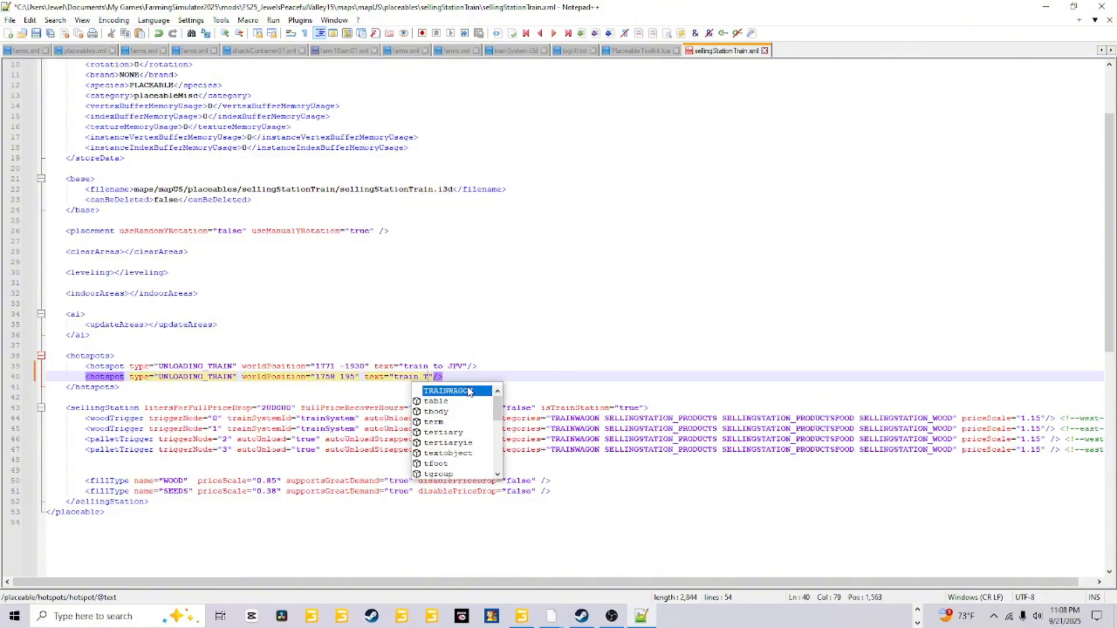
pyautogui.press('BackSpace')
pyautogui.write('to ')
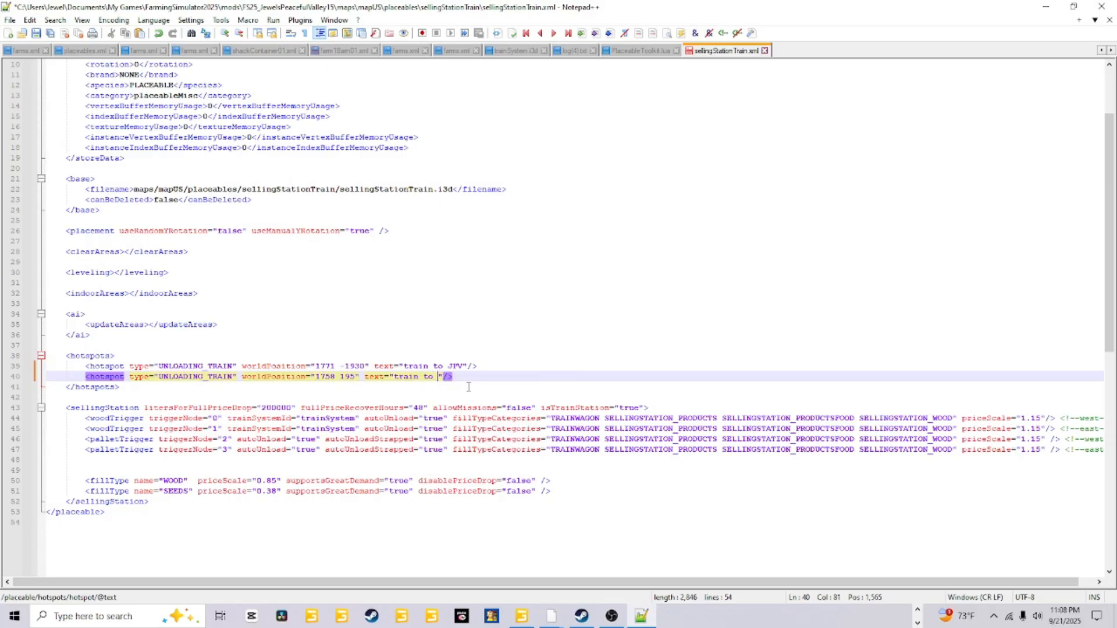
pyautogui.write('JPV')
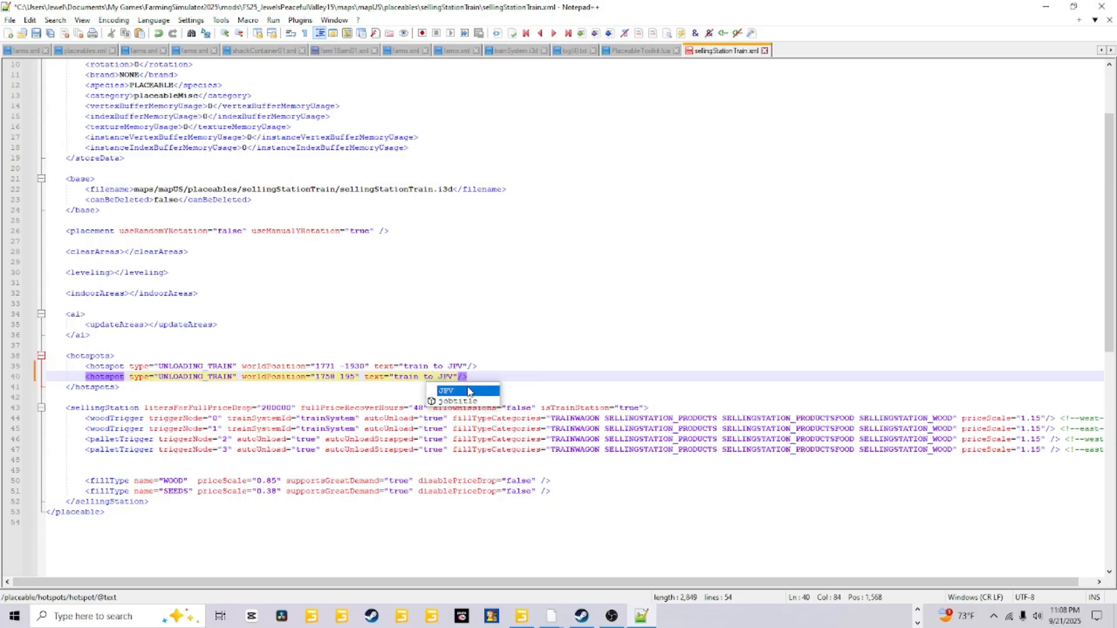
pyautogui.click(36, 33)
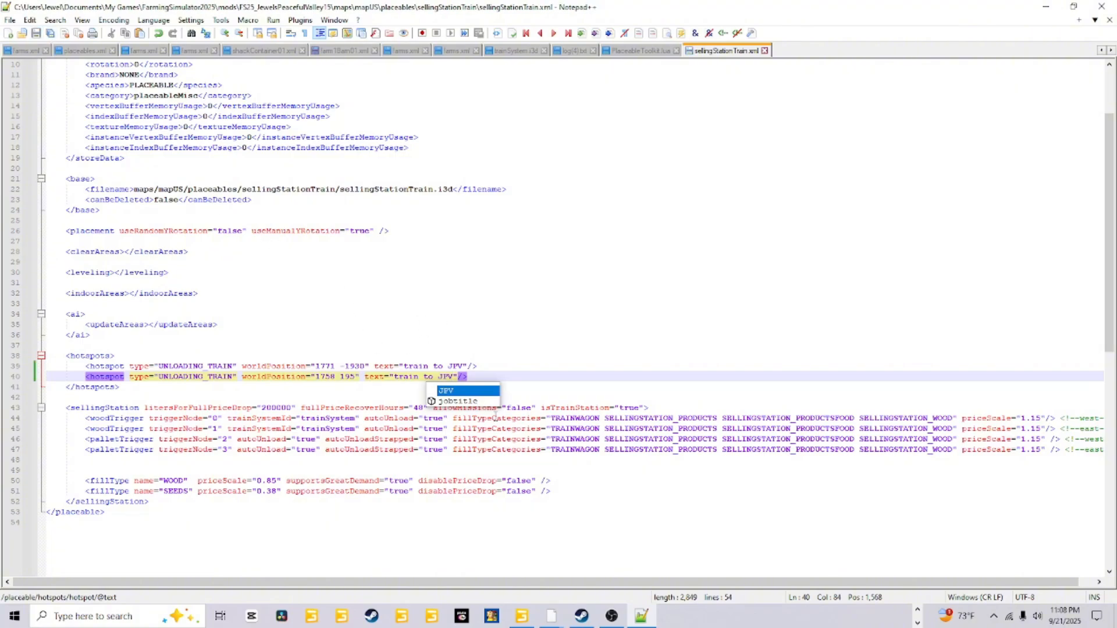
pyautogui.click(540, 369)
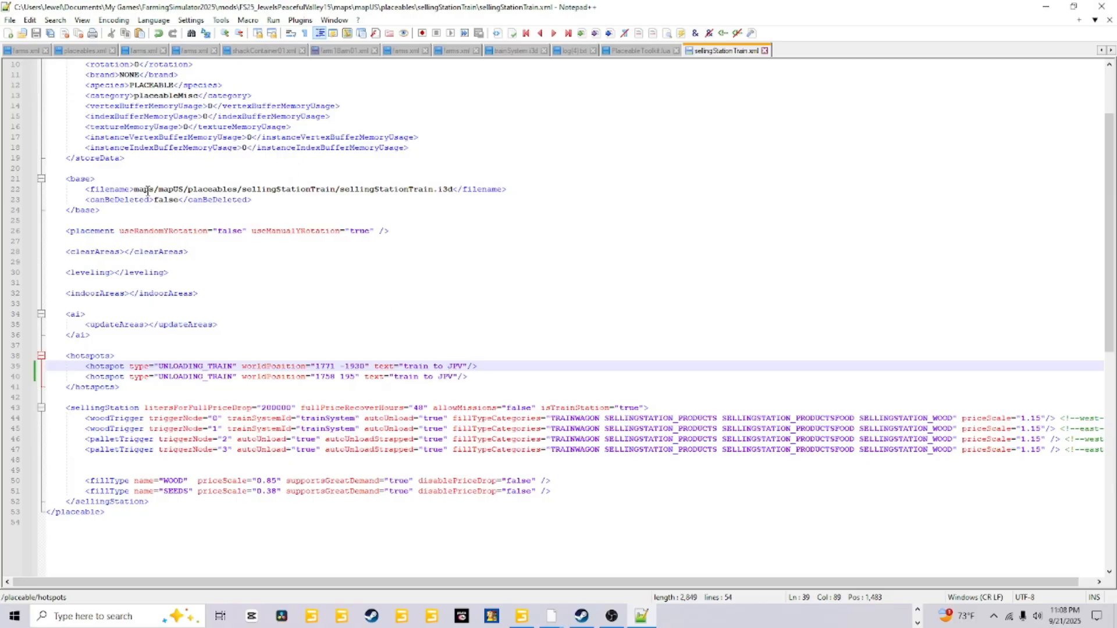
# Switch to File Explorer and compare the sellingStationTrain folder's path and i3d file with the base filename entry in the XML
pyautogui.click(145, 190)
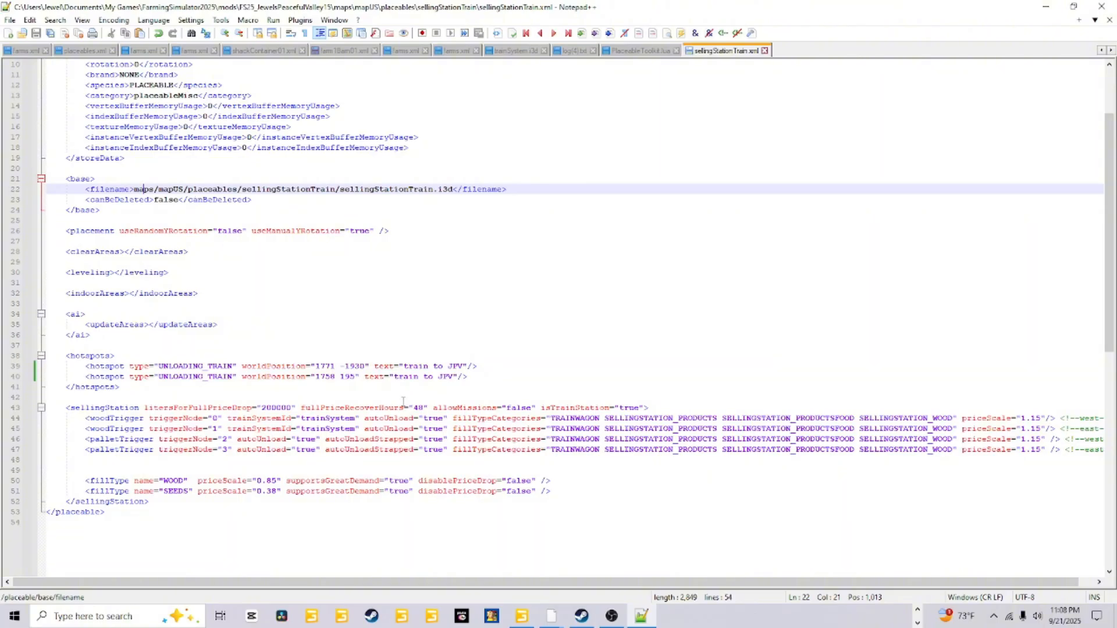
pyautogui.click(918, 612)
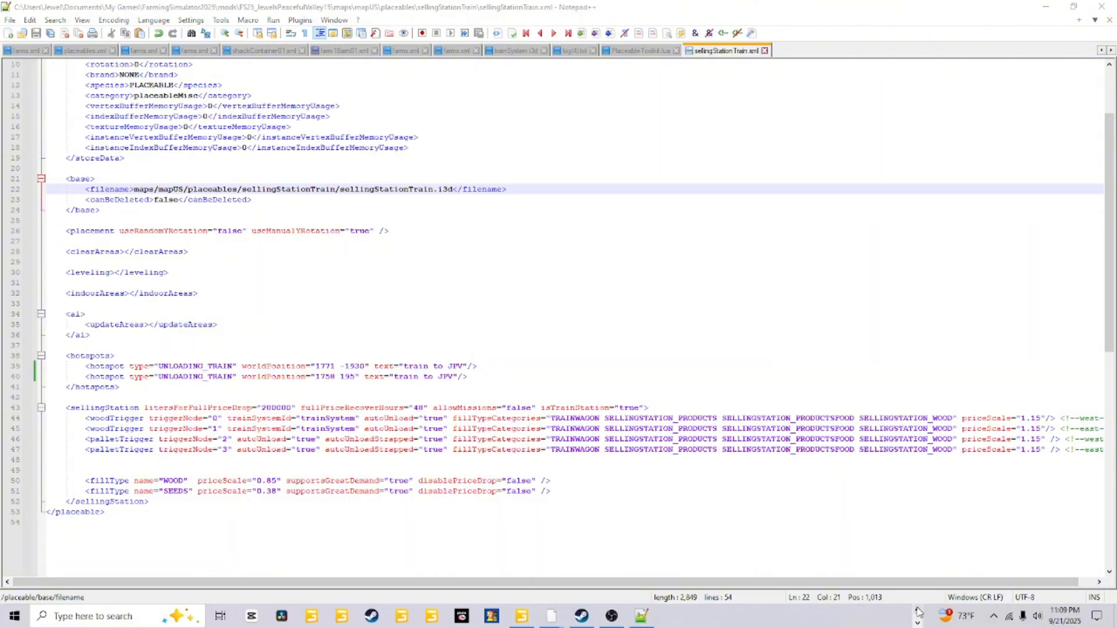
pyautogui.click(918, 611)
pyautogui.moveTo(340, 616)
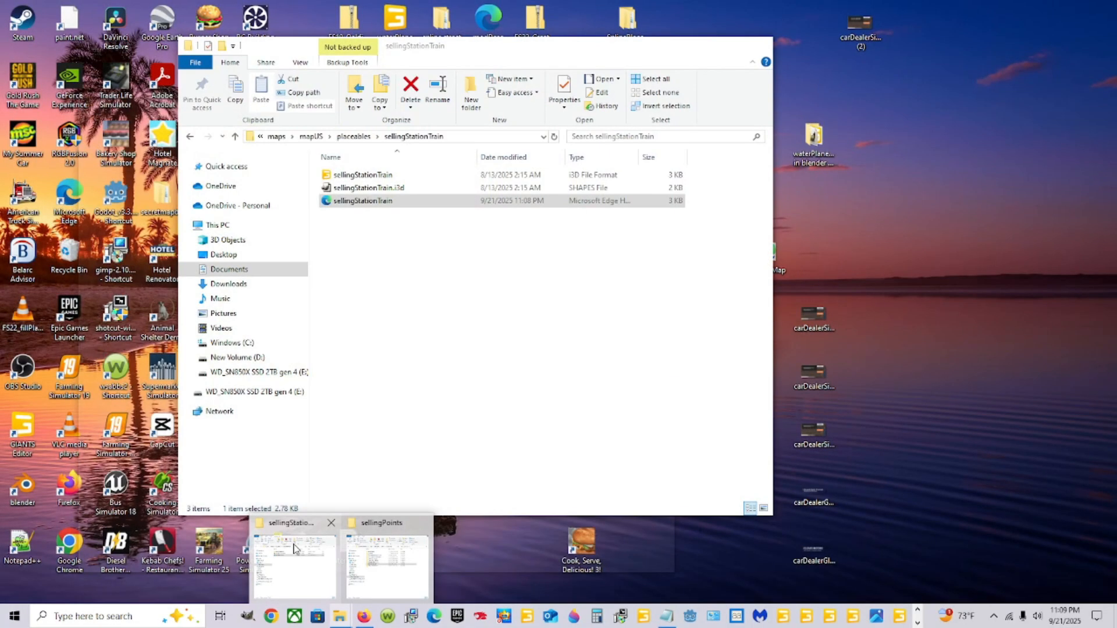
pyautogui.click(296, 552)
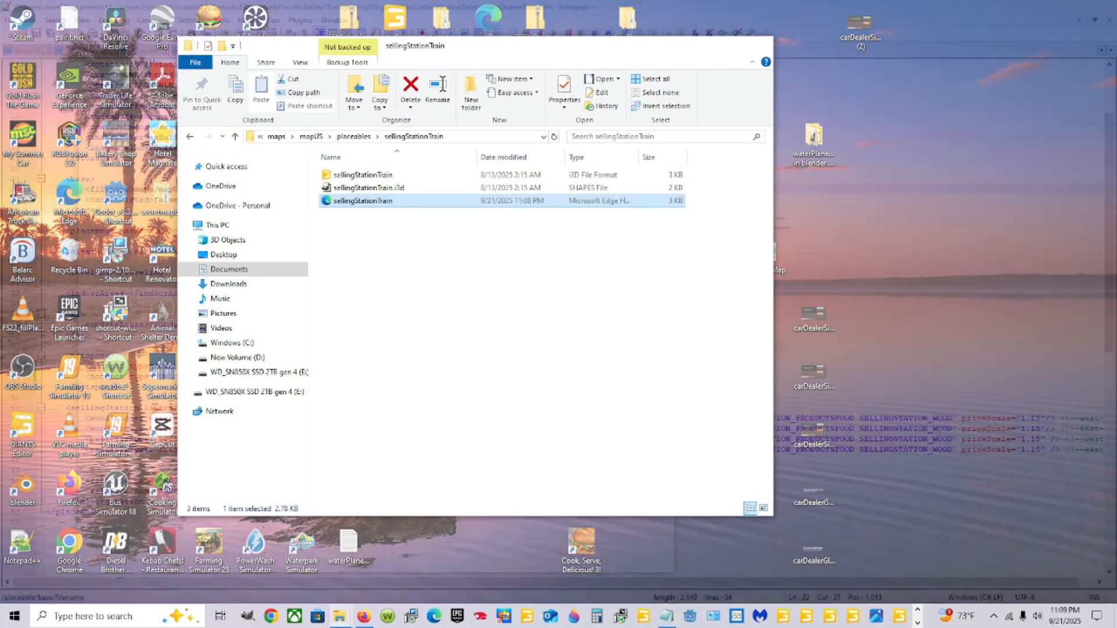
pyautogui.click(354, 137)
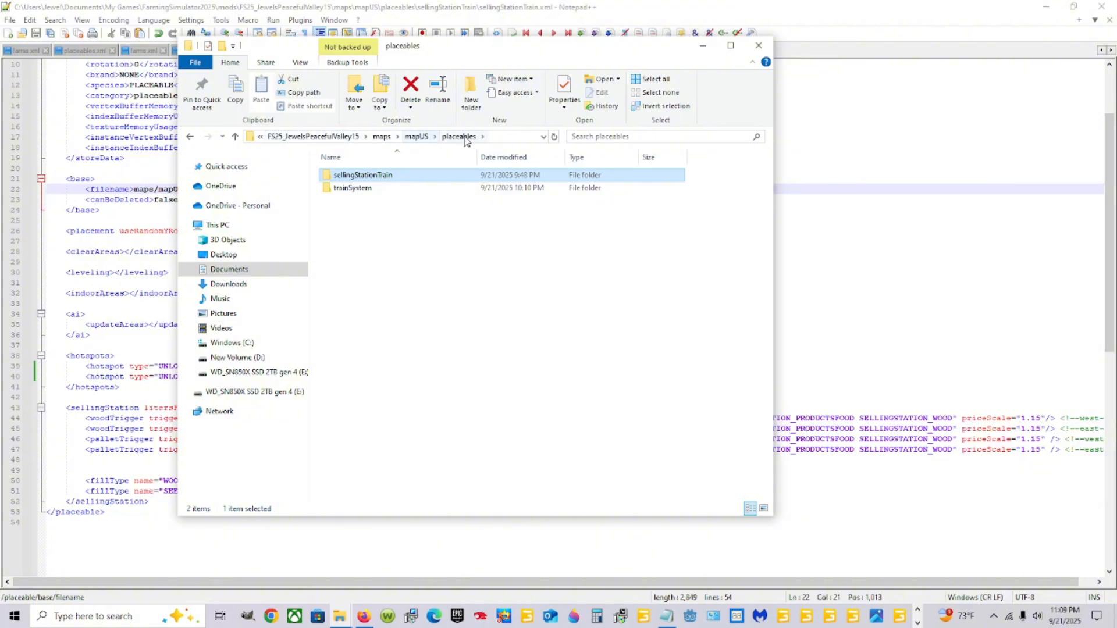
pyautogui.doubleClick(372, 176)
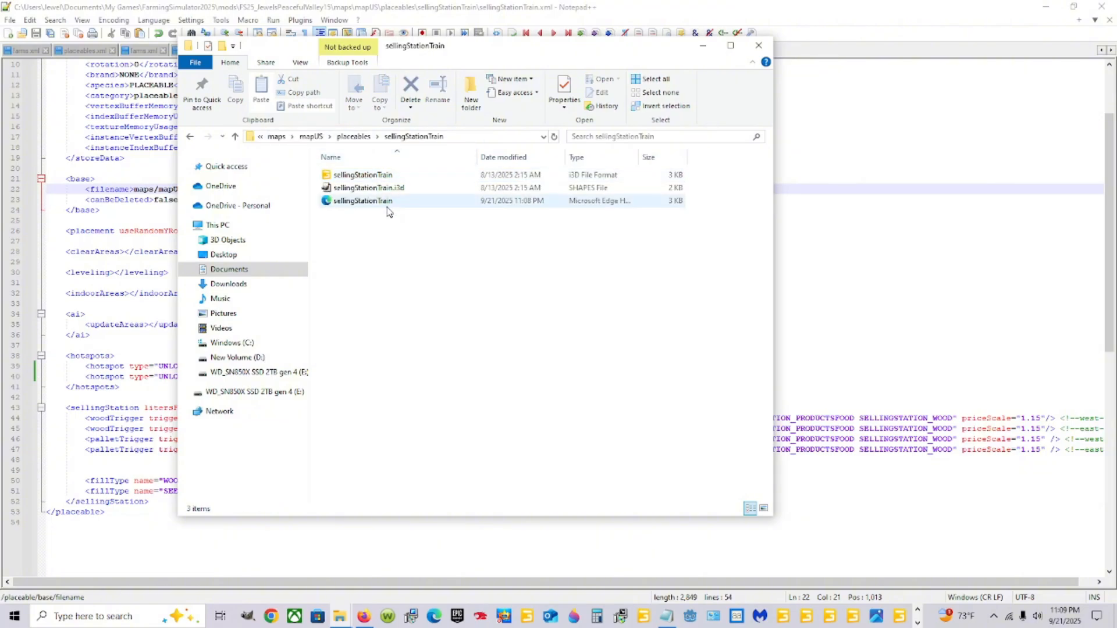
pyautogui.click(384, 176)
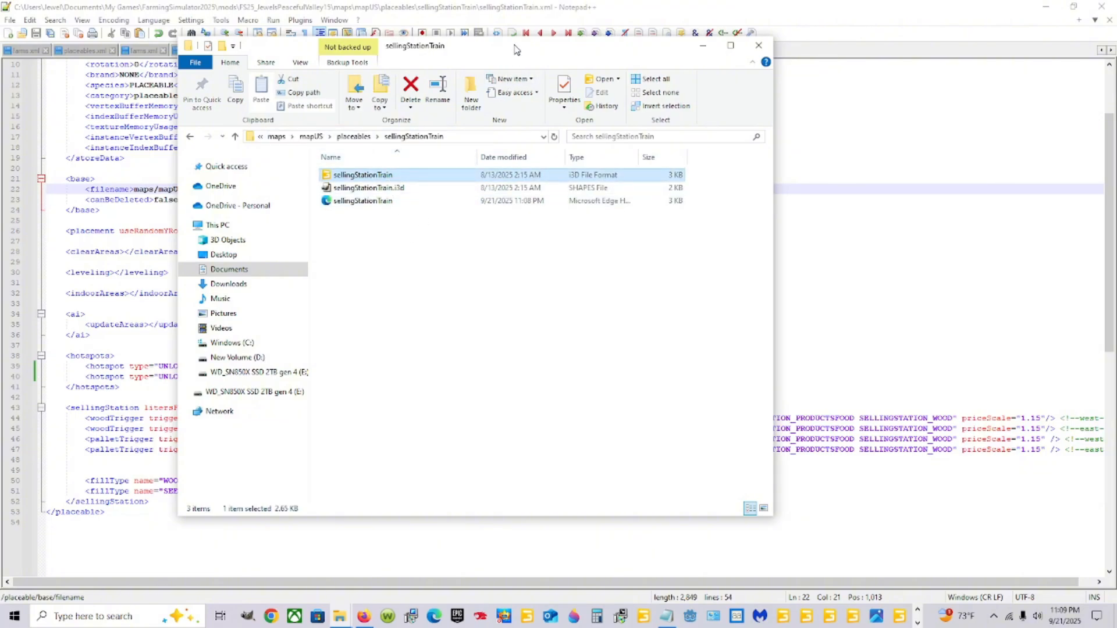
pyautogui.moveTo(497, 52); pyautogui.dragTo(393, 210)
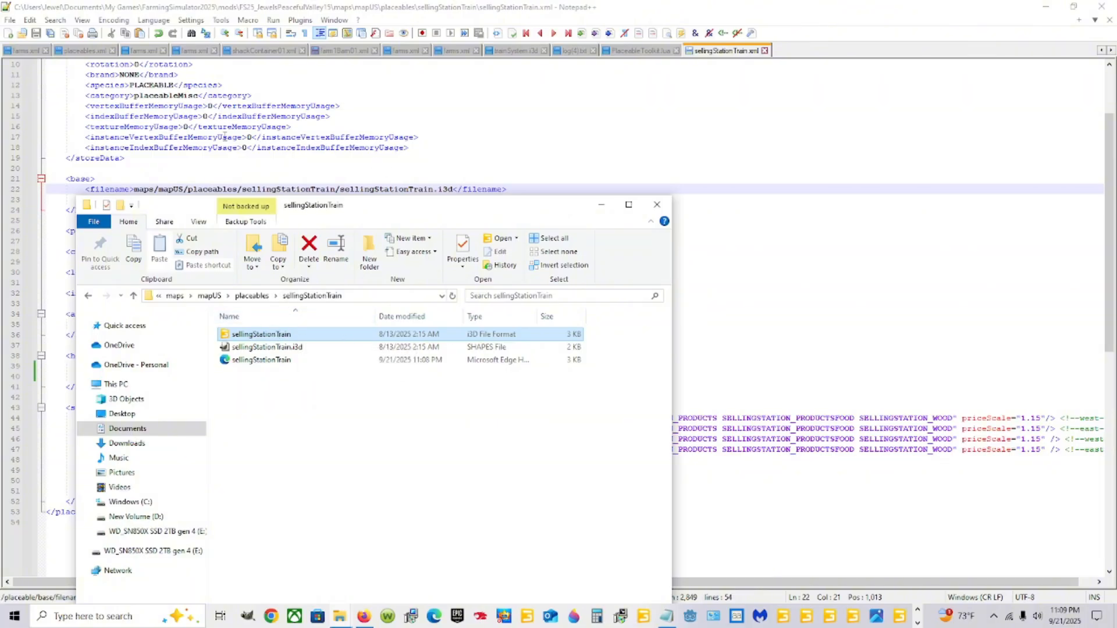
pyautogui.moveTo(489, 209); pyautogui.dragTo(890, 97)
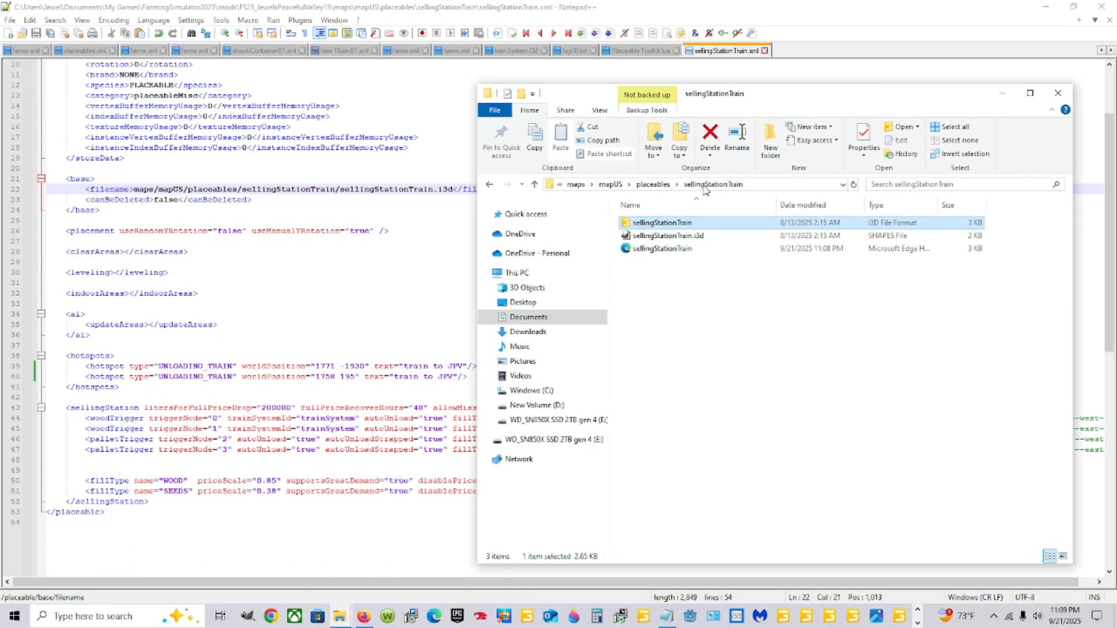
pyautogui.moveTo(794, 100); pyautogui.dragTo(853, 97)
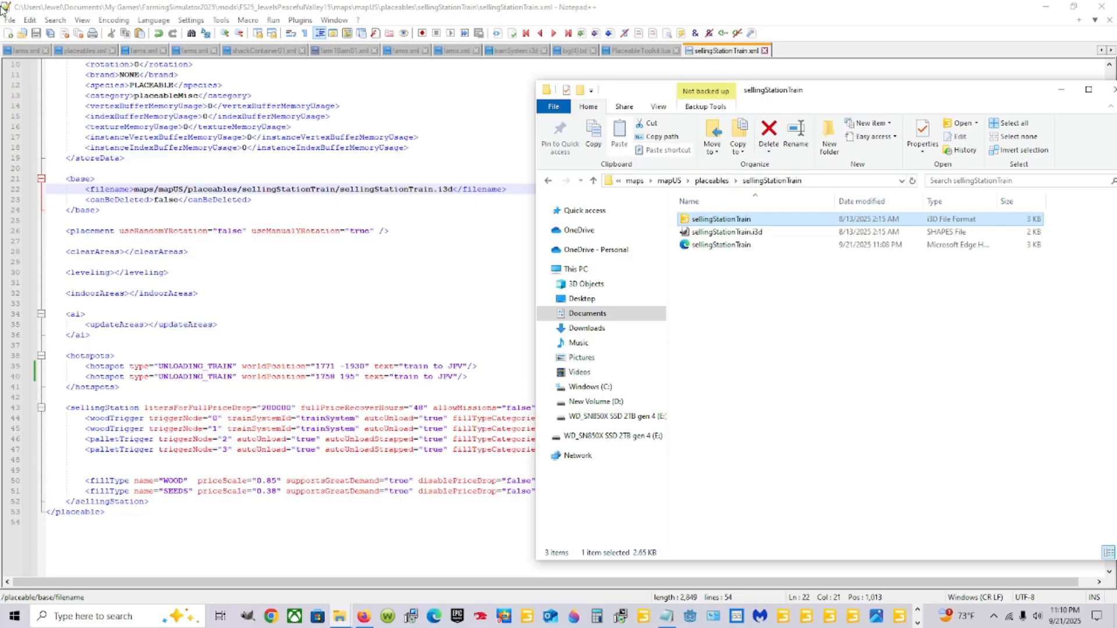
# Return to Notepad++, replace the store data name in sellingStationTrain.xml with "Sell To JPV", and save the file
pyautogui.click(327, 260)
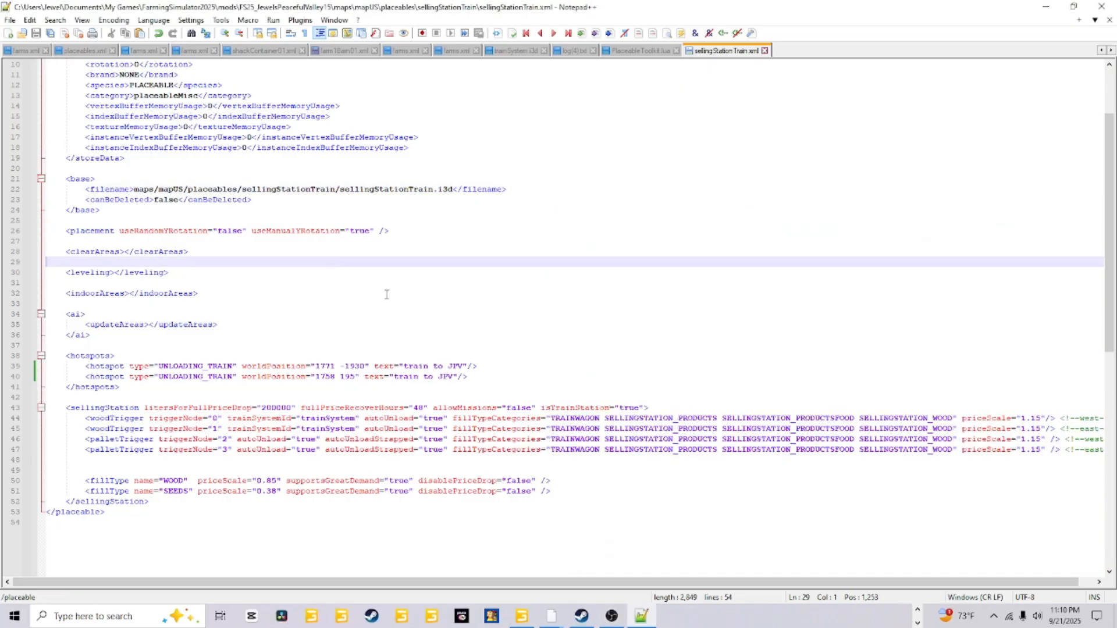
pyautogui.scroll(-4, 393, 298)
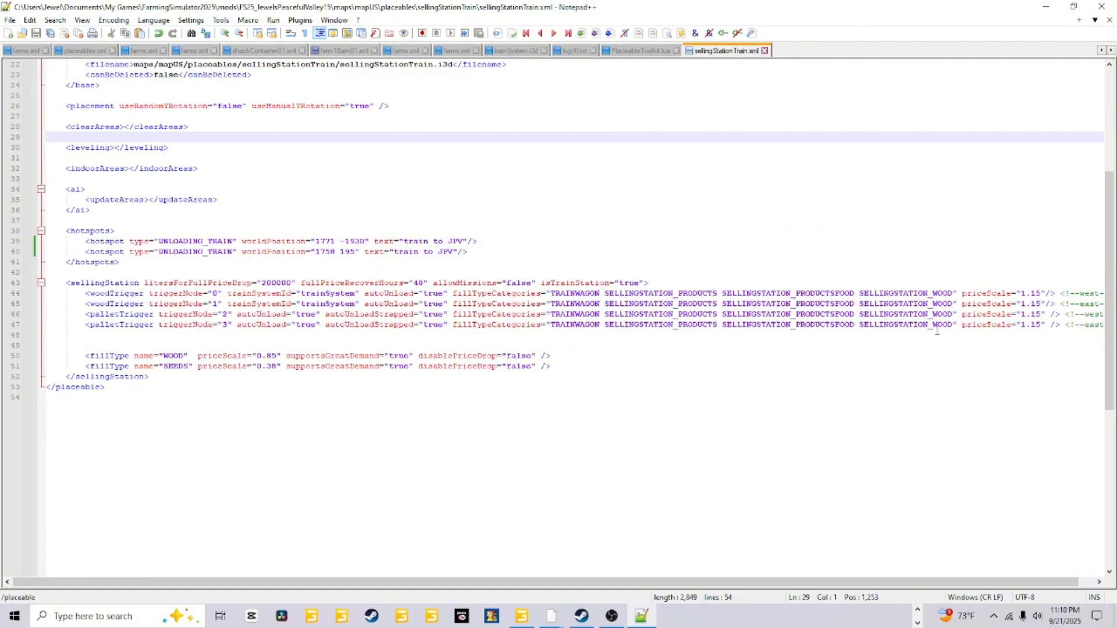
pyautogui.moveTo(600, 582); pyautogui.dragTo(481, 479)
pyautogui.scroll(7, 179, 208)
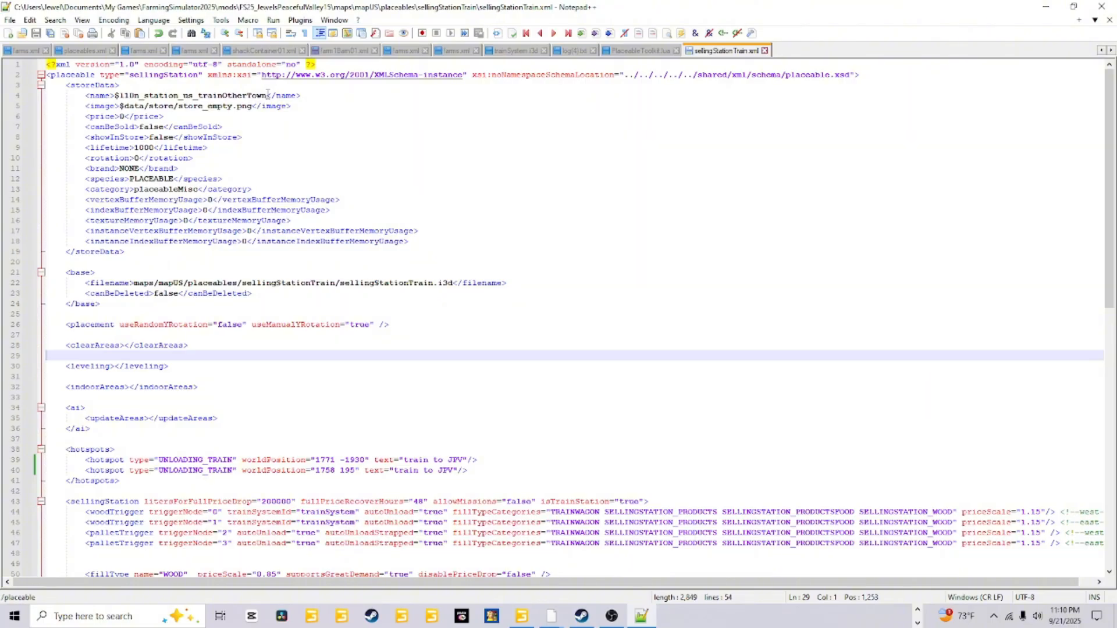
pyautogui.moveTo(266, 95); pyautogui.dragTo(116, 96)
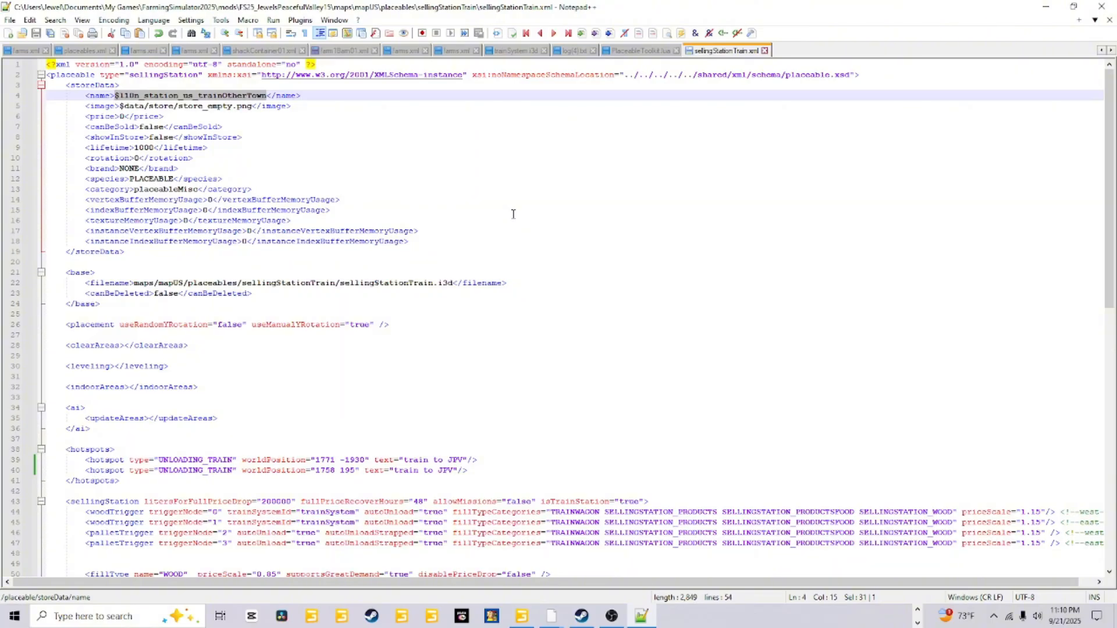
pyautogui.write('Sell ')
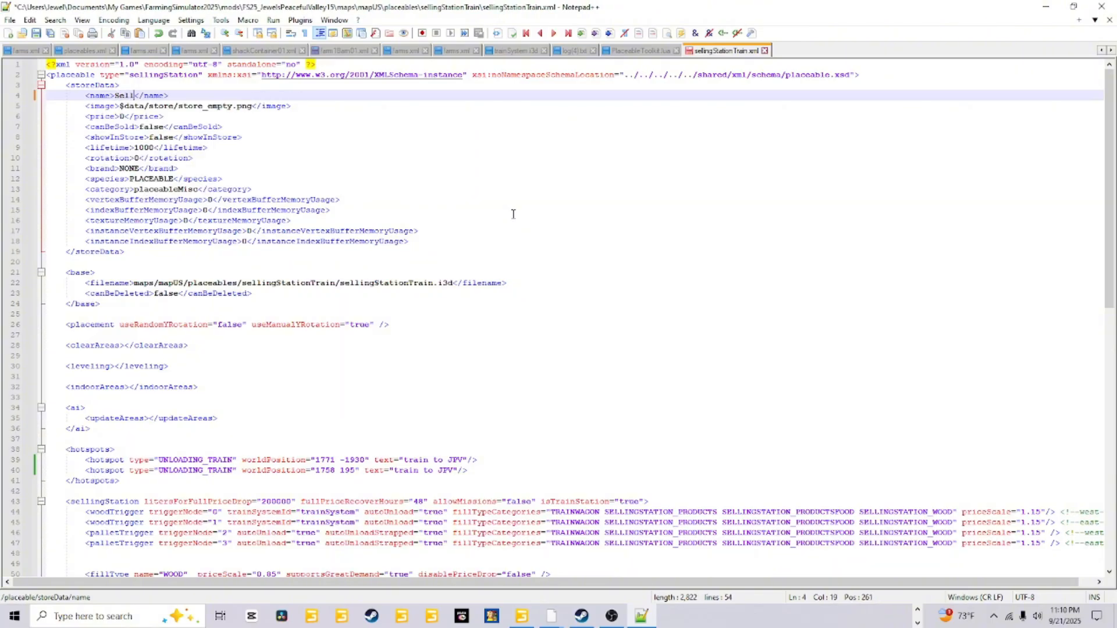
pyautogui.write('To JPV')
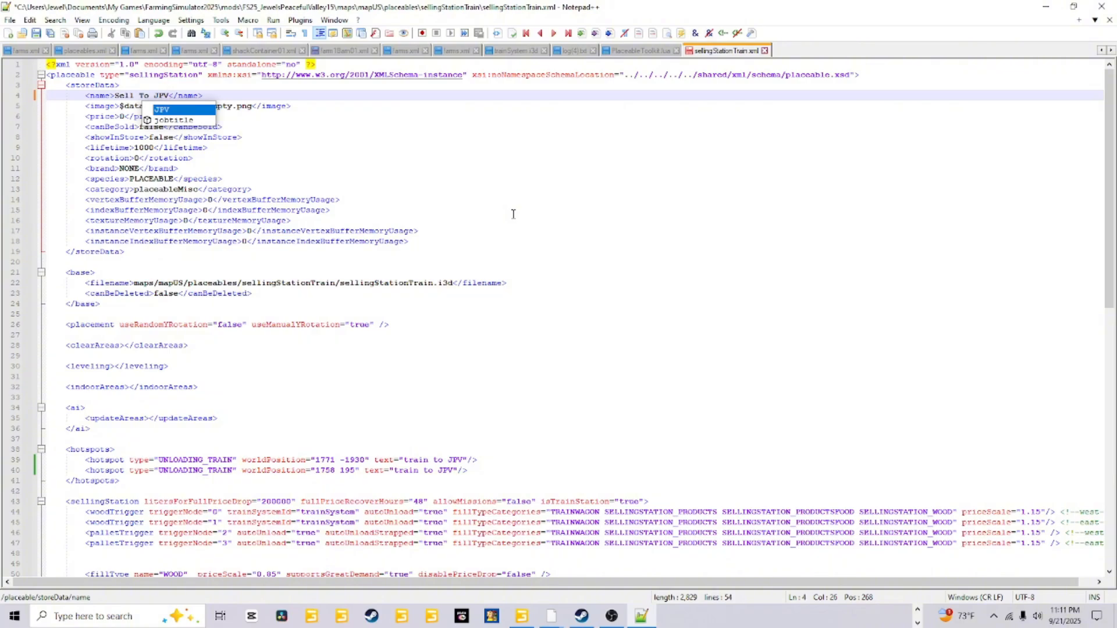
pyautogui.click(36, 34)
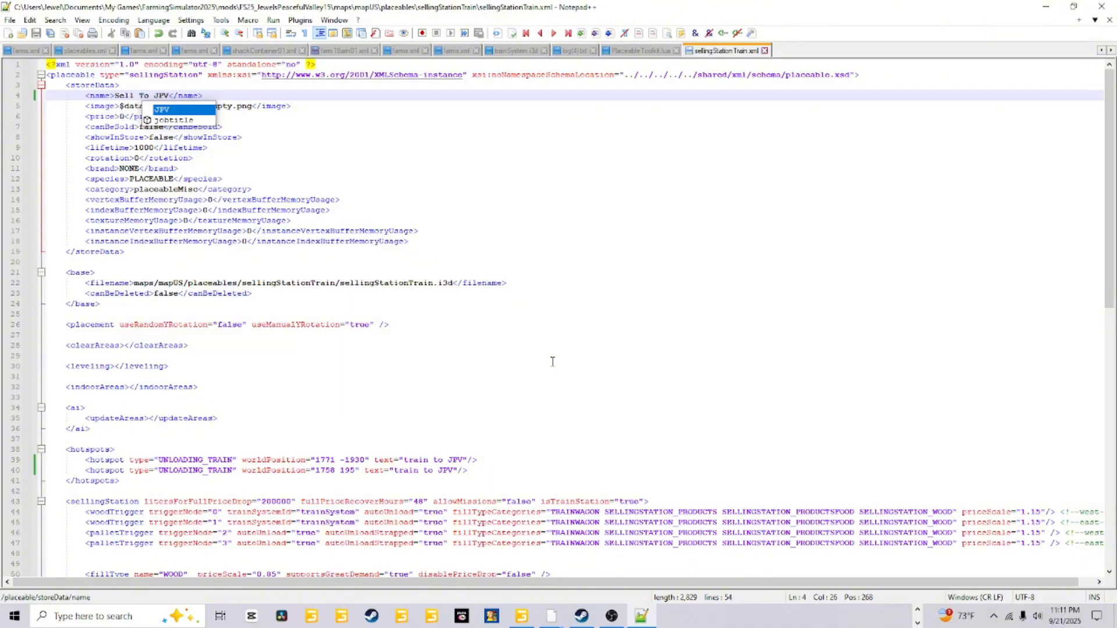
pyautogui.click(473, 210)
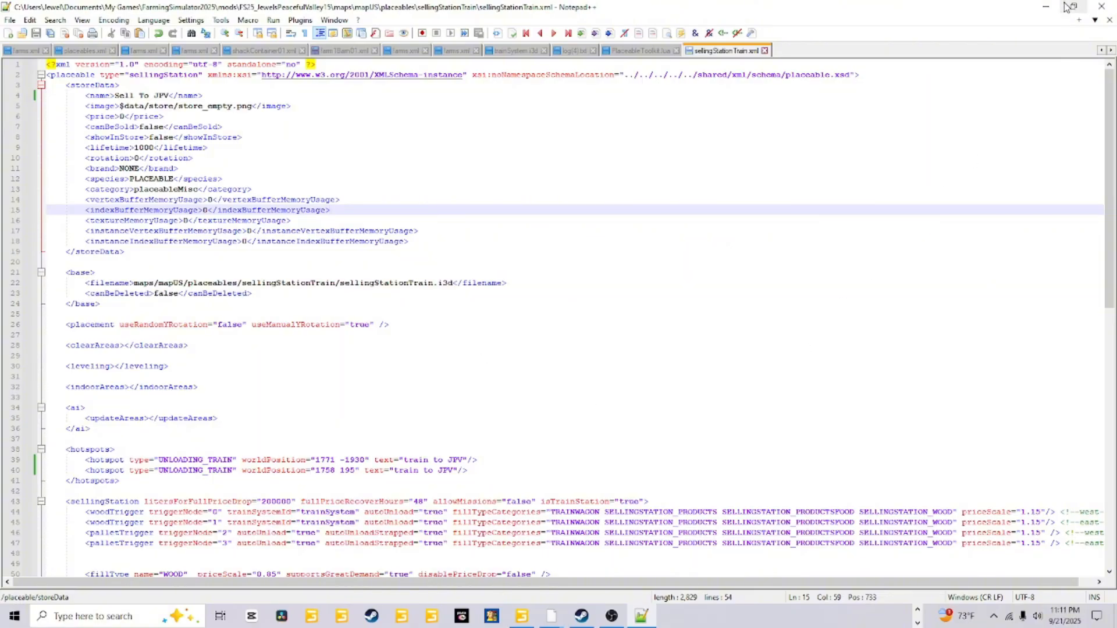
# Switch to File Explorer and open trainSystem.xml from the placeables' trainSystem folder in Notepad++
pyautogui.click(1045, 6)
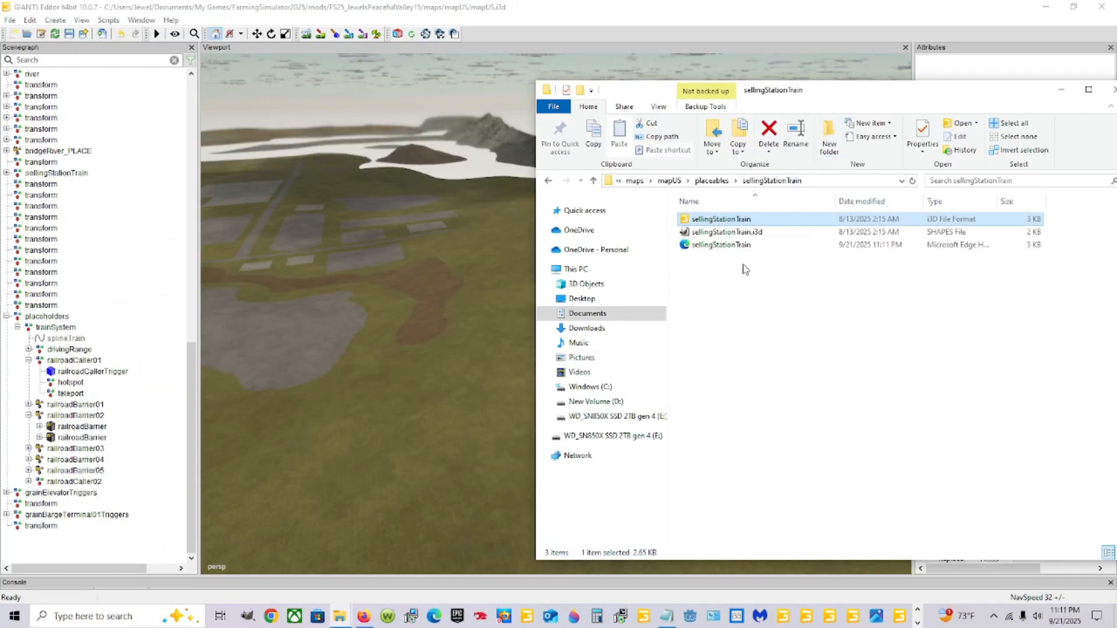
pyautogui.click(712, 181)
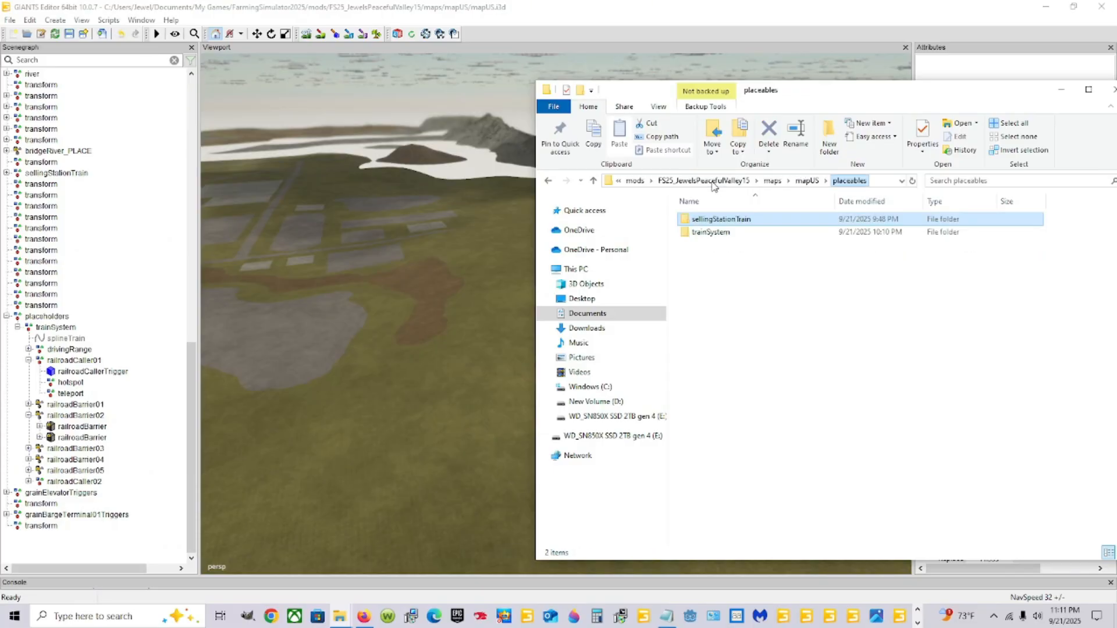
pyautogui.doubleClick(713, 232)
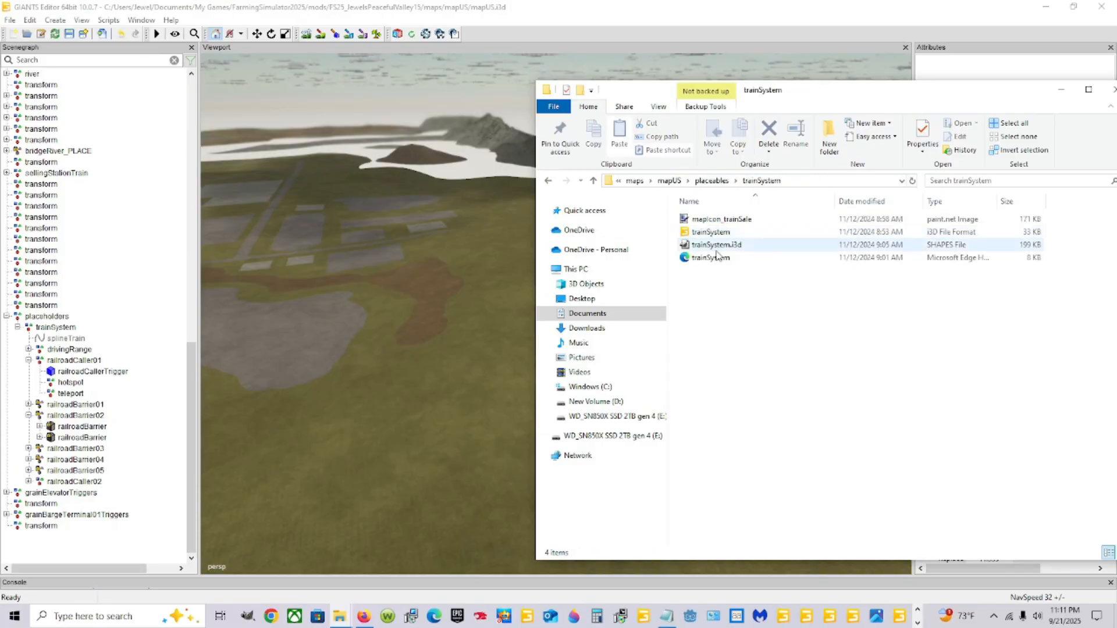
pyautogui.click(718, 258)
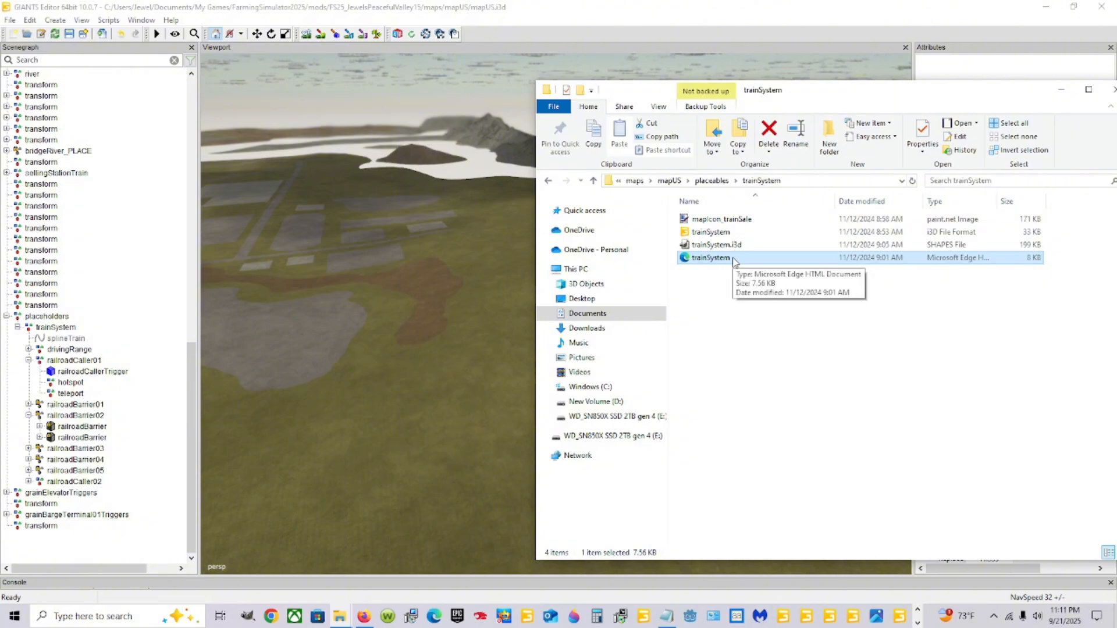
pyautogui.rightClick(735, 262)
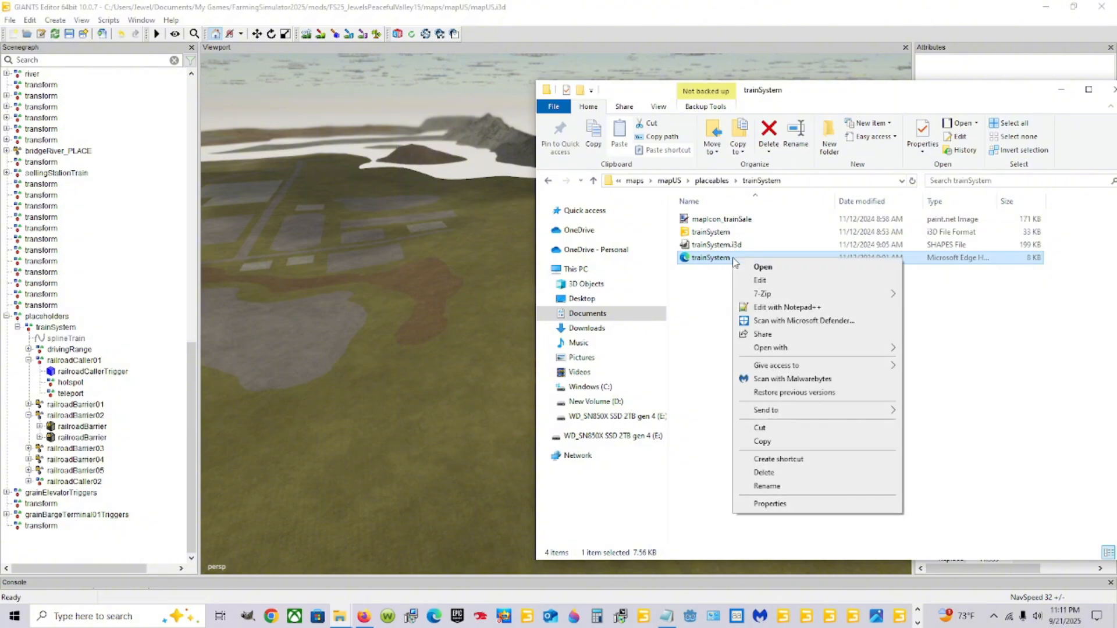
pyautogui.click(776, 308)
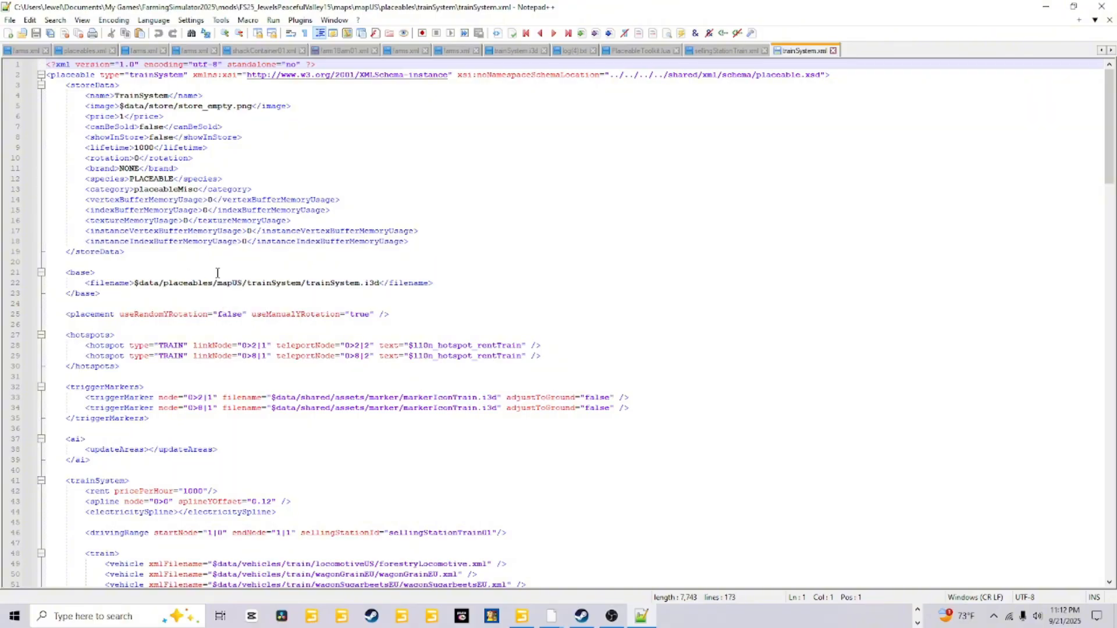
# Switch to File Explorer and check the trainSystem folder's path inside the map's placeables folder
pyautogui.click(918, 612)
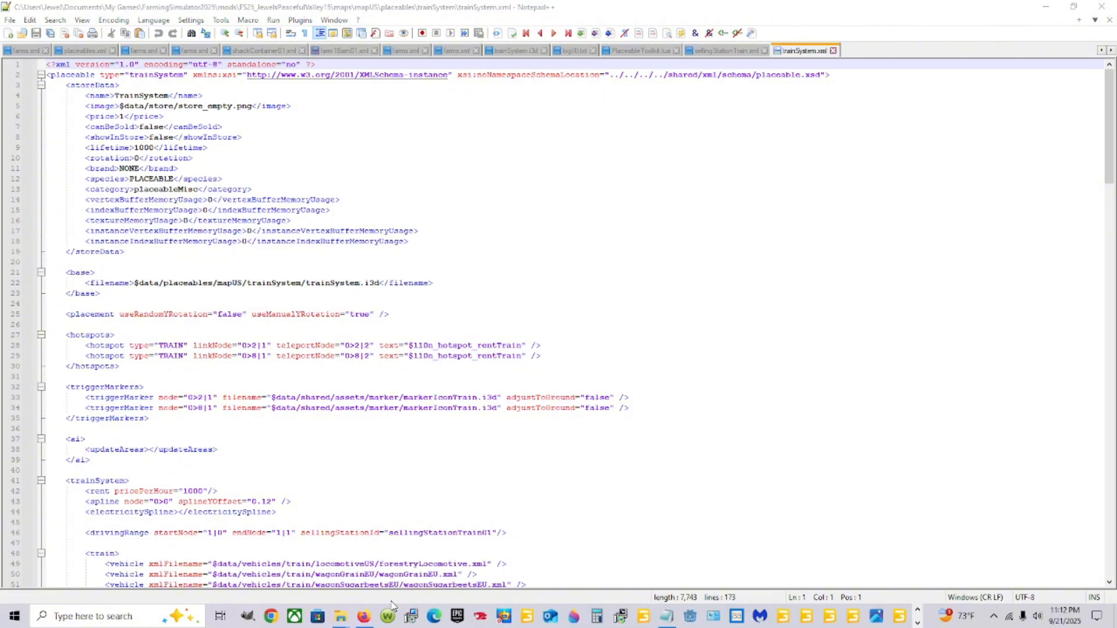
pyautogui.moveTo(352, 611)
pyautogui.moveTo(395, 563)
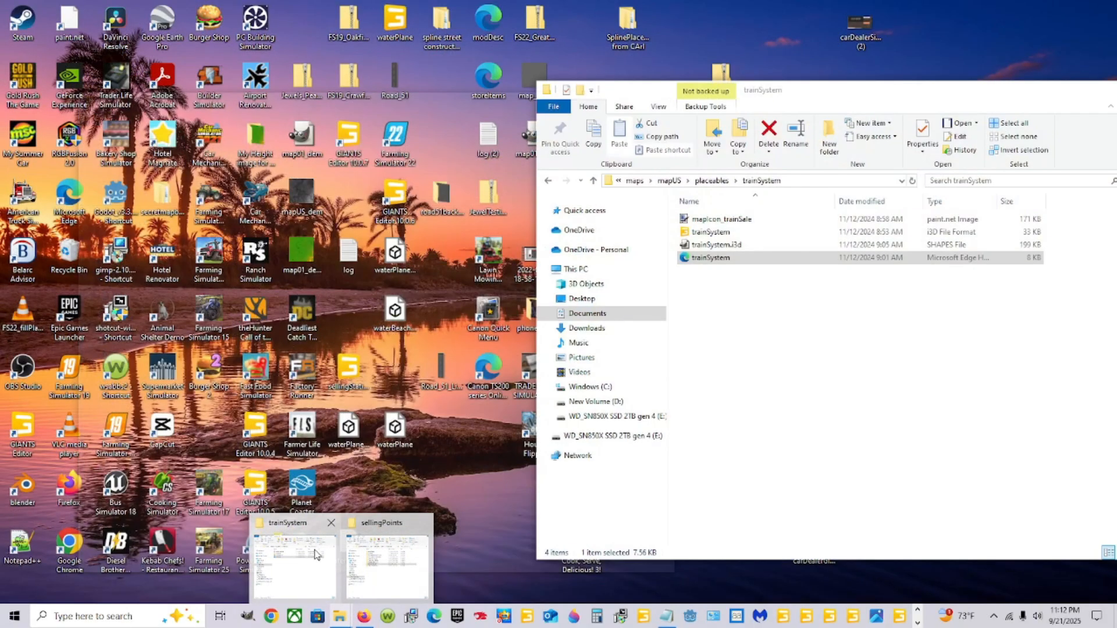
pyautogui.click(294, 564)
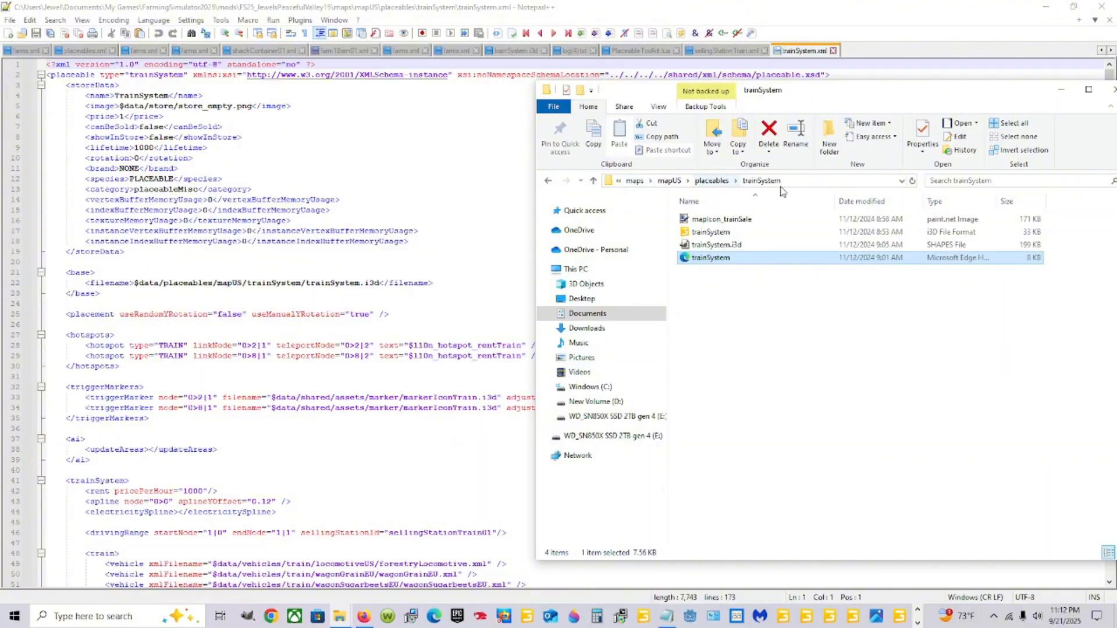
# Back in Notepad++, replace the "$data/" prefix of the base filename in trainSystem.xml with "maps/mapUS/"
pyautogui.click(161, 283)
pyautogui.doubleClick(146, 284)
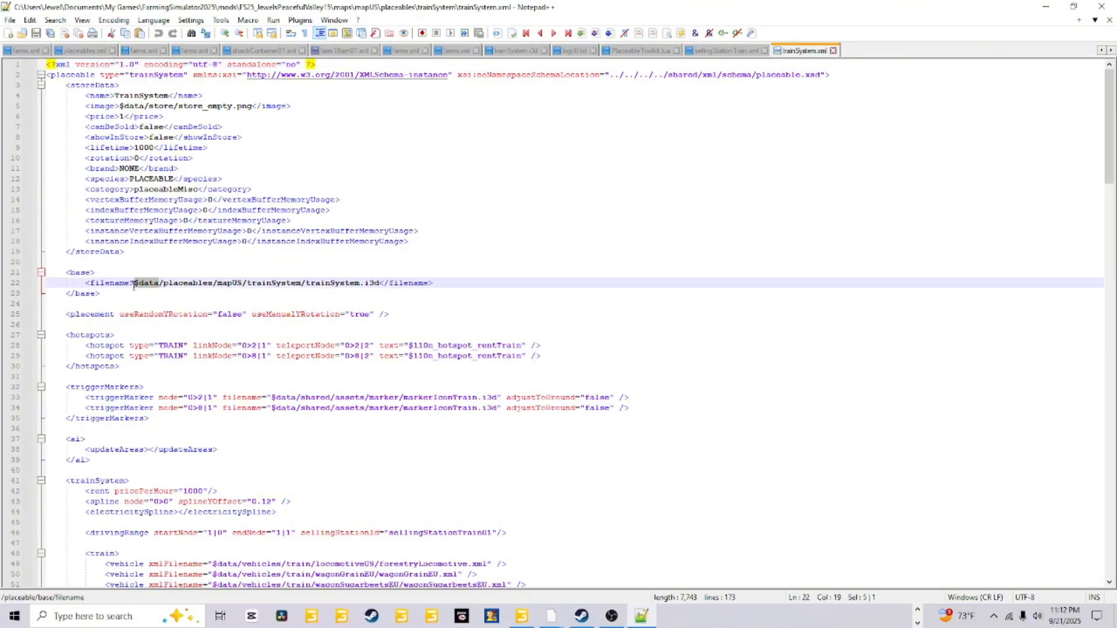
pyautogui.write('map')
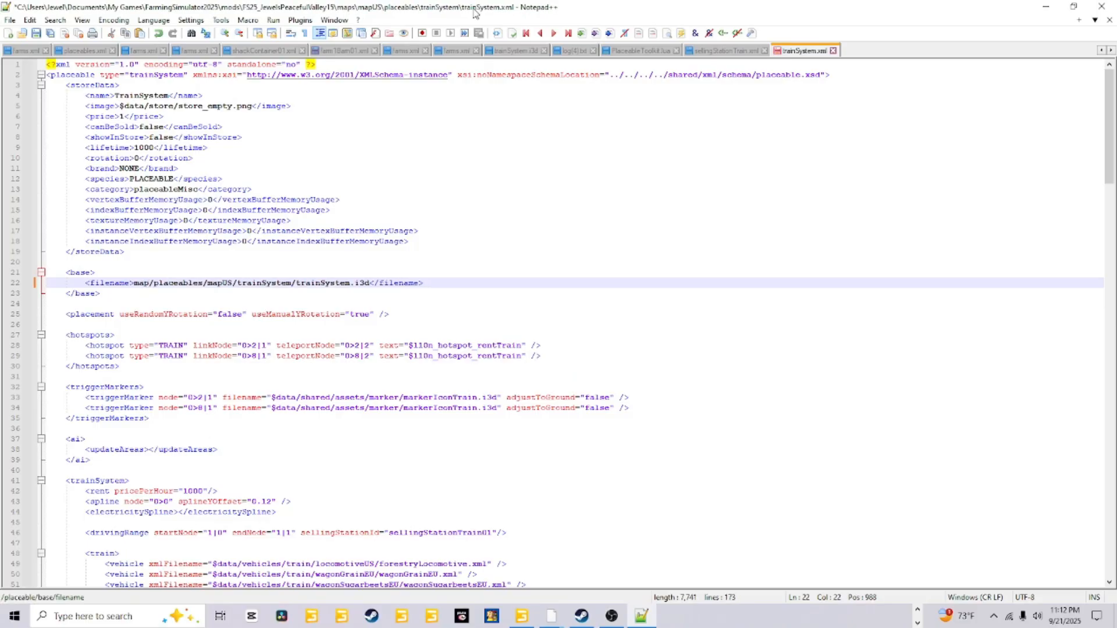
pyautogui.write('s')
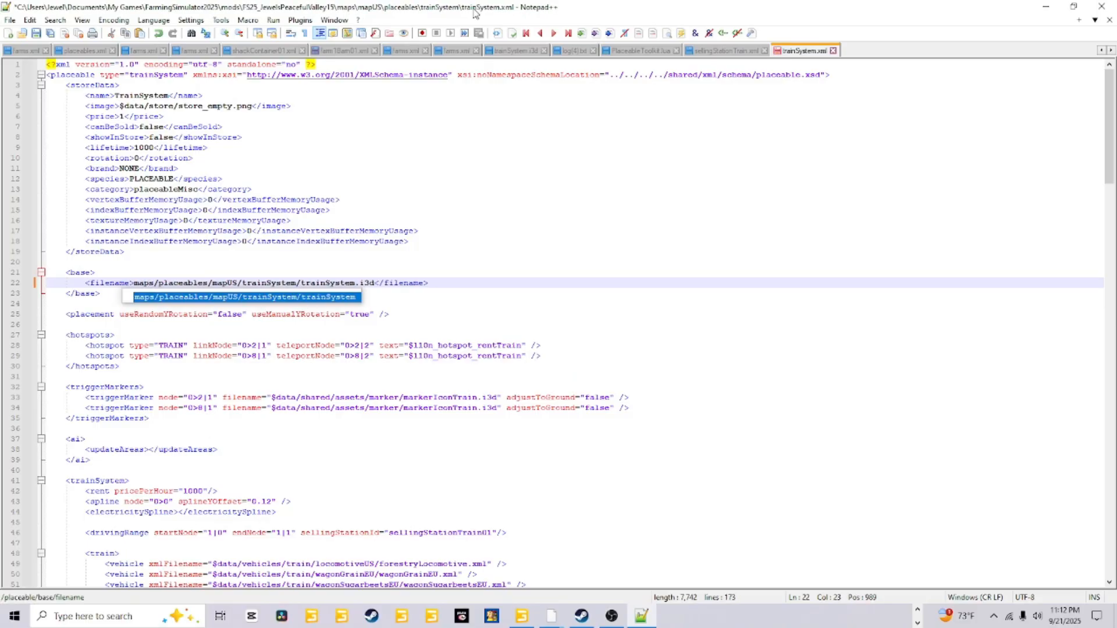
pyautogui.press('Right')
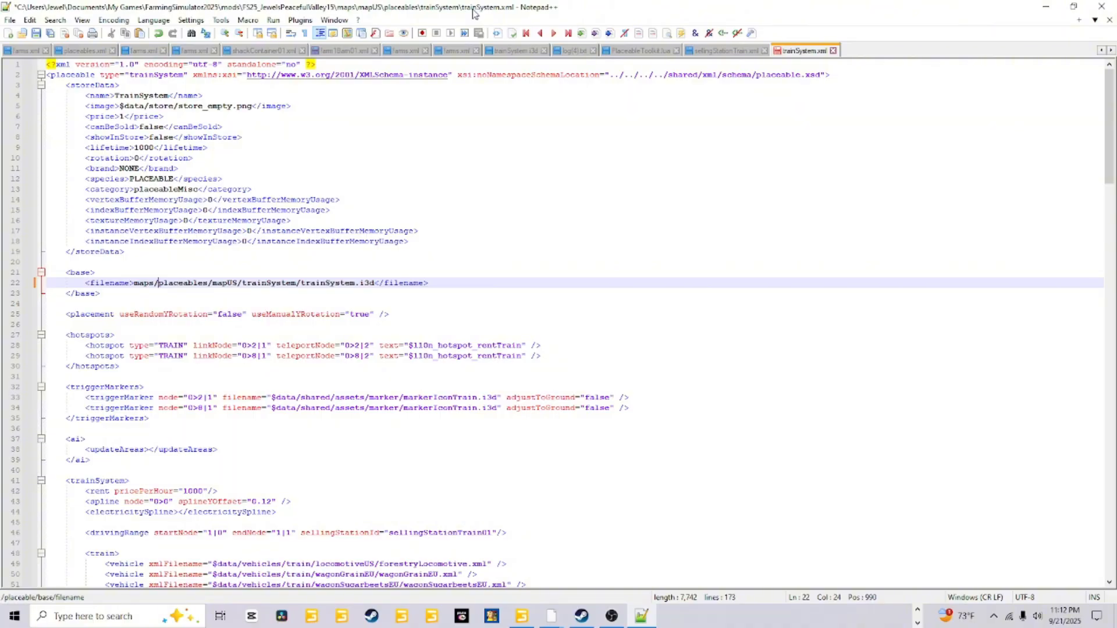
pyautogui.write('mapUDS')
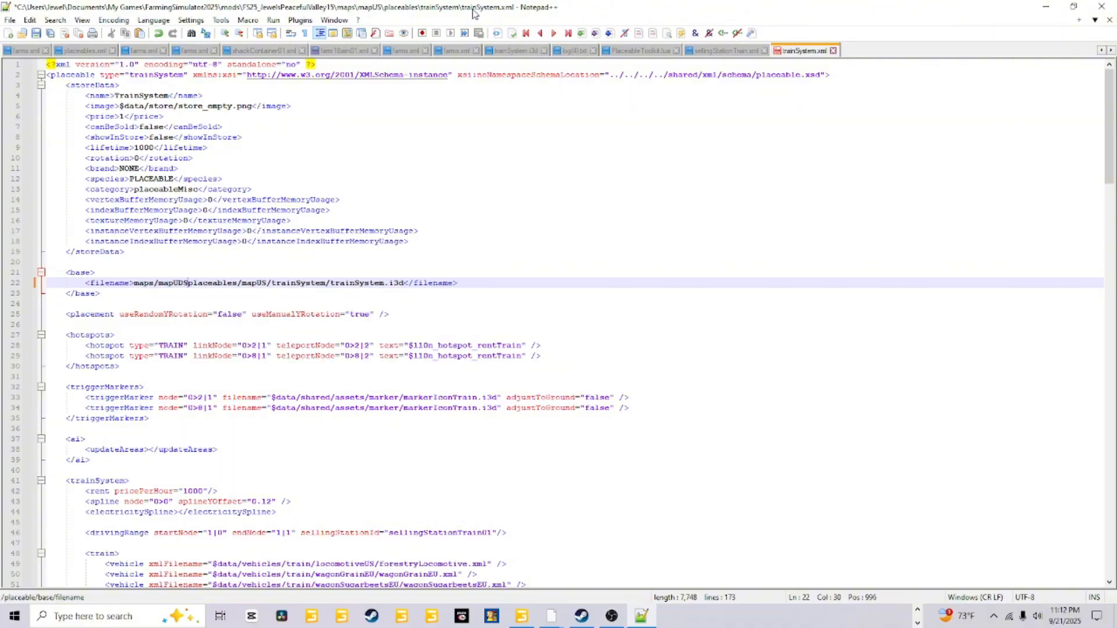
pyautogui.press('BackSpace')
pyautogui.press('BackSpace')
pyautogui.write('S/')
# Remove the redundant mapUS folder after placeables so the base filename reads "maps/mapUS/placeables/trainSystem/trainSystem.i3d"
pyautogui.click(268, 285)
pyautogui.press('BackSpace')
pyautogui.press('BackSpace')
pyautogui.press('BackSpace')
pyautogui.press('BackSpace')
pyautogui.press('BackSpace')
pyautogui.press('BackSpace')
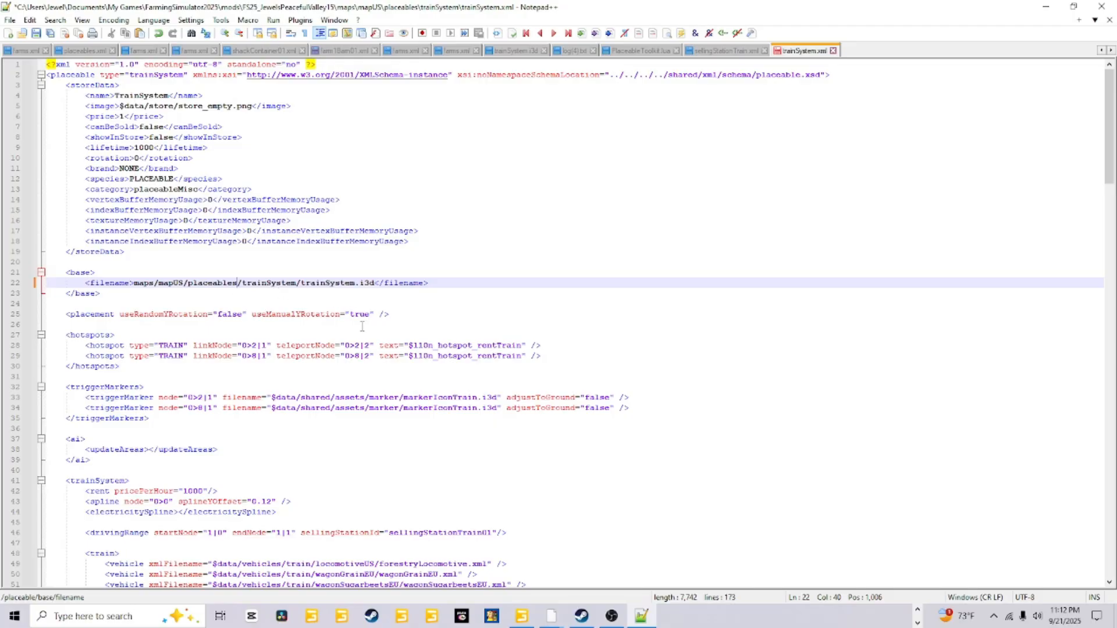
# Switch to File Explorer and compare the trainSystem folder path and i3d file name with the edited base filename
pyautogui.click(918, 610)
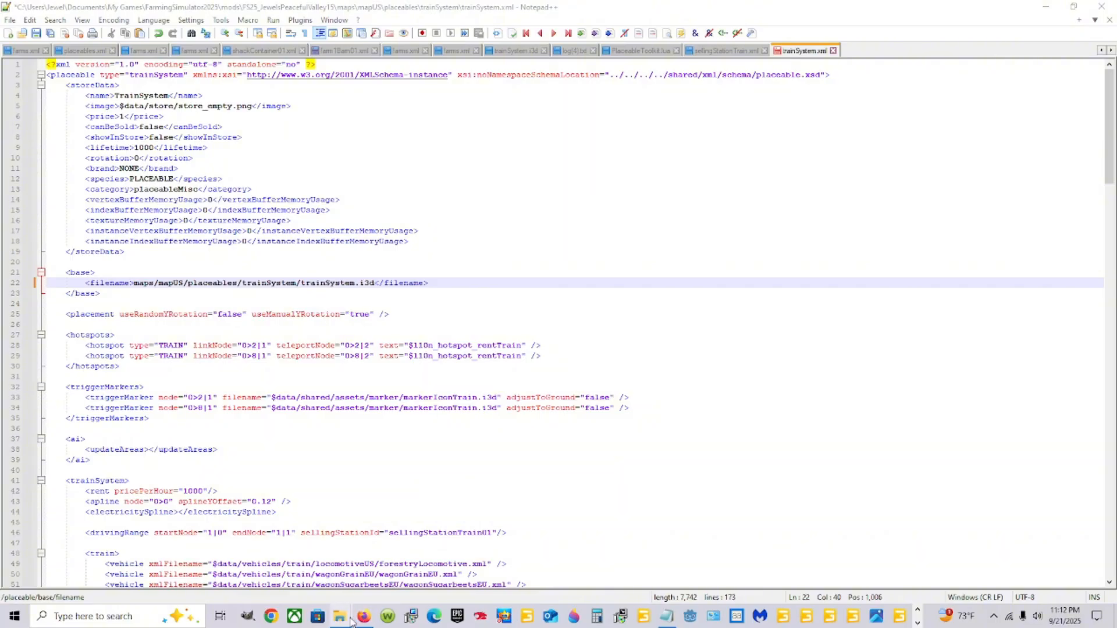
pyautogui.moveTo(340, 616)
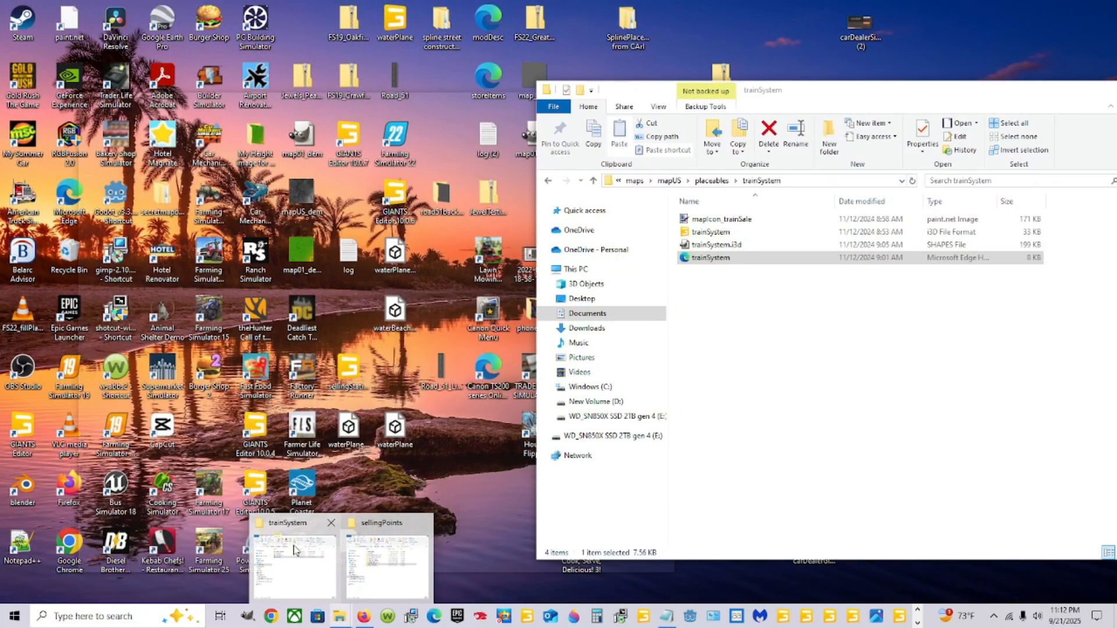
pyautogui.click(294, 567)
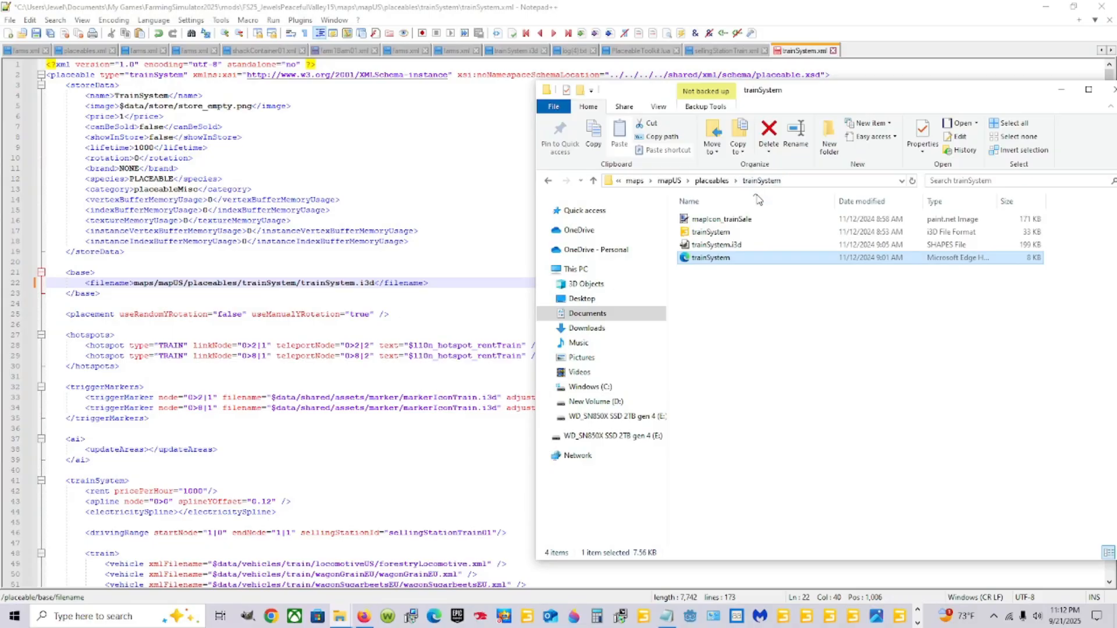
pyautogui.click(740, 233)
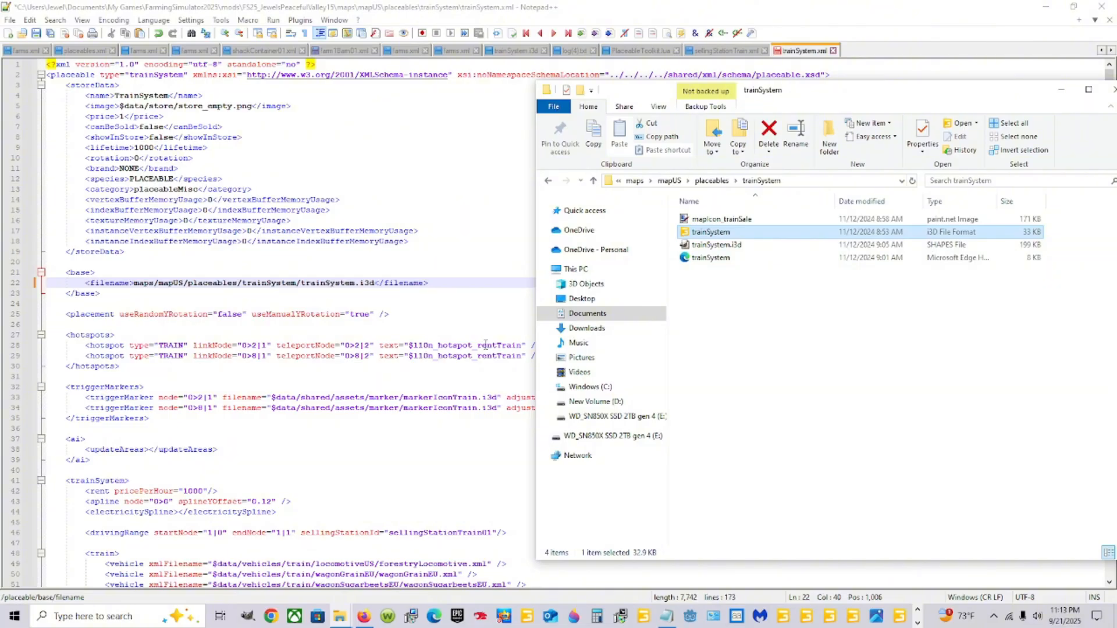
# Return to Notepad++ and examine the hotspots, driving range, train vehicles and railroad crossing entries in trainSystem.xml
pyautogui.click(455, 166)
pyautogui.scroll(-2, 549, 262)
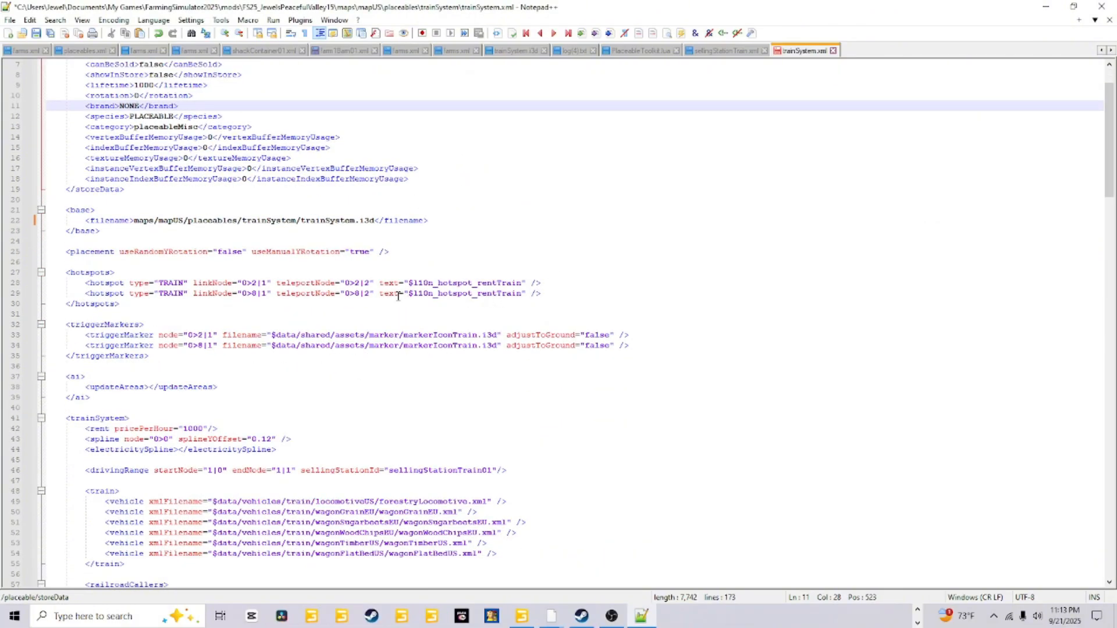
pyautogui.scroll(-3, 320, 328)
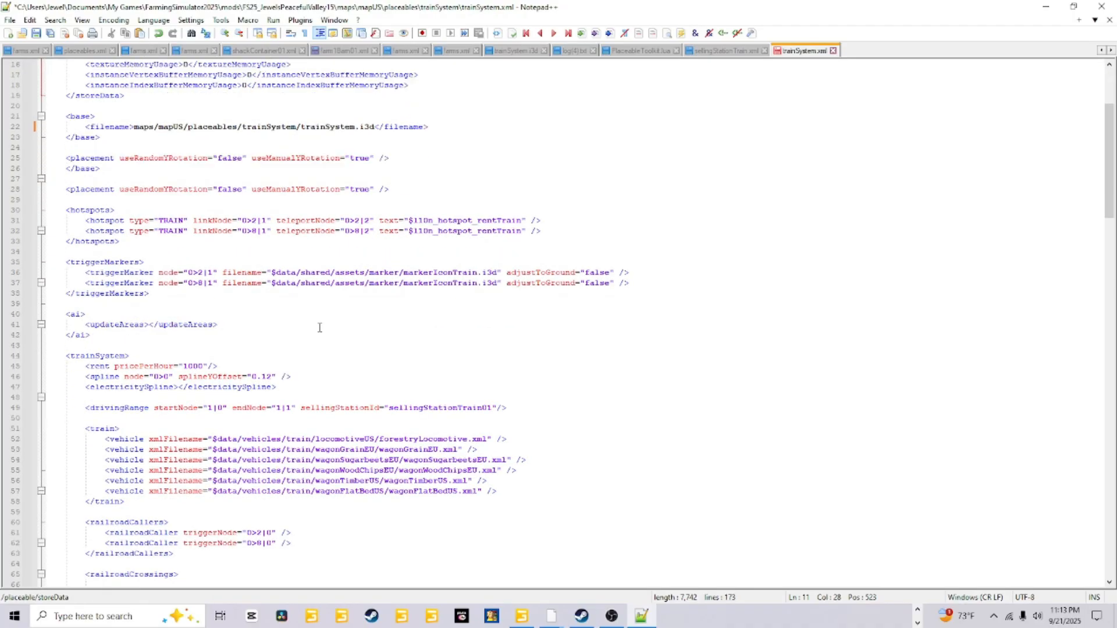
pyautogui.scroll(-2, 320, 327)
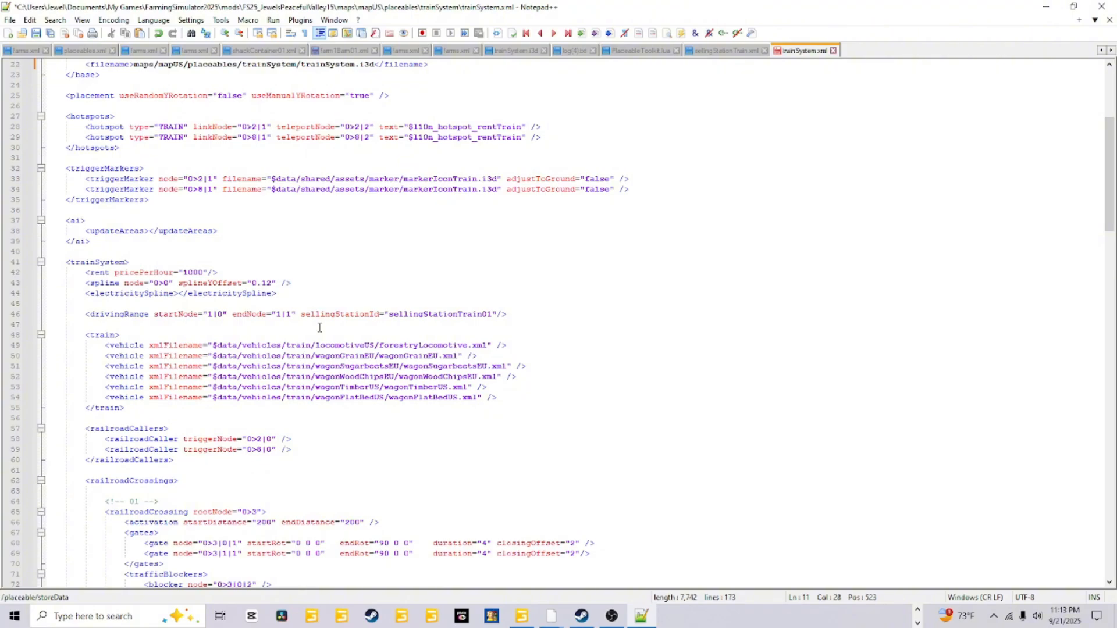
pyautogui.scroll(-4, 320, 328)
pyautogui.scroll(-13, 319, 329)
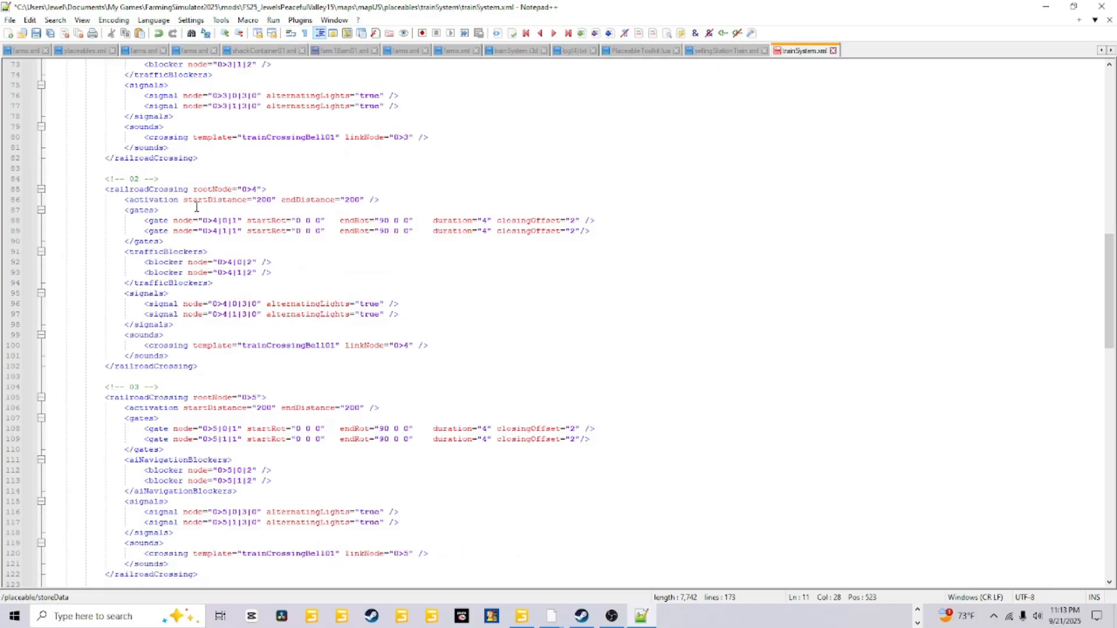
pyautogui.scroll(-20, 196, 207)
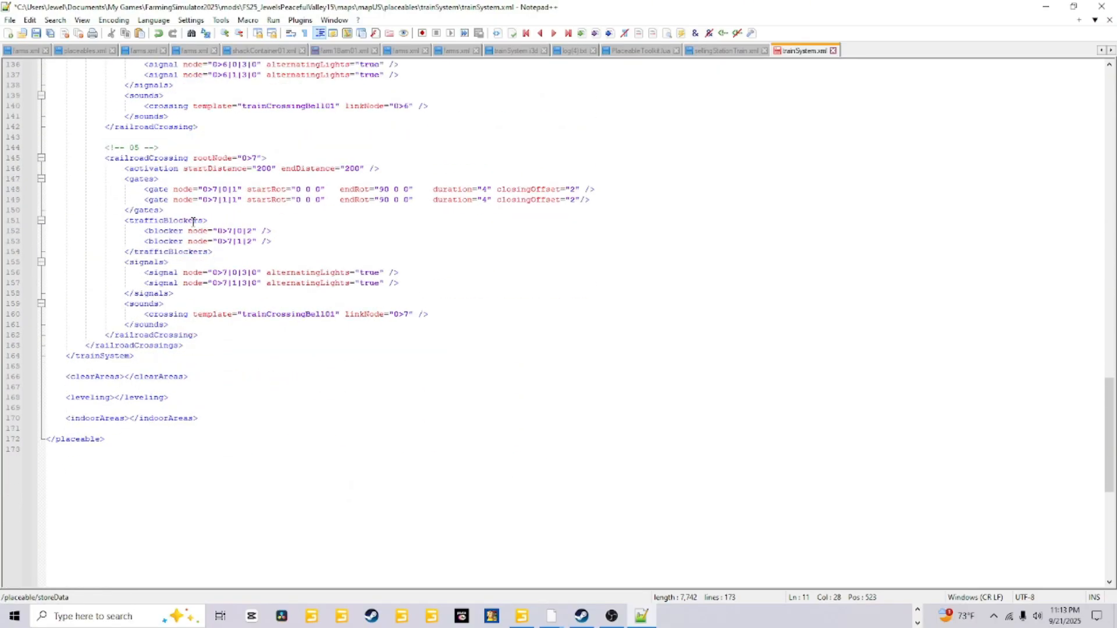
pyautogui.scroll(6, 194, 222)
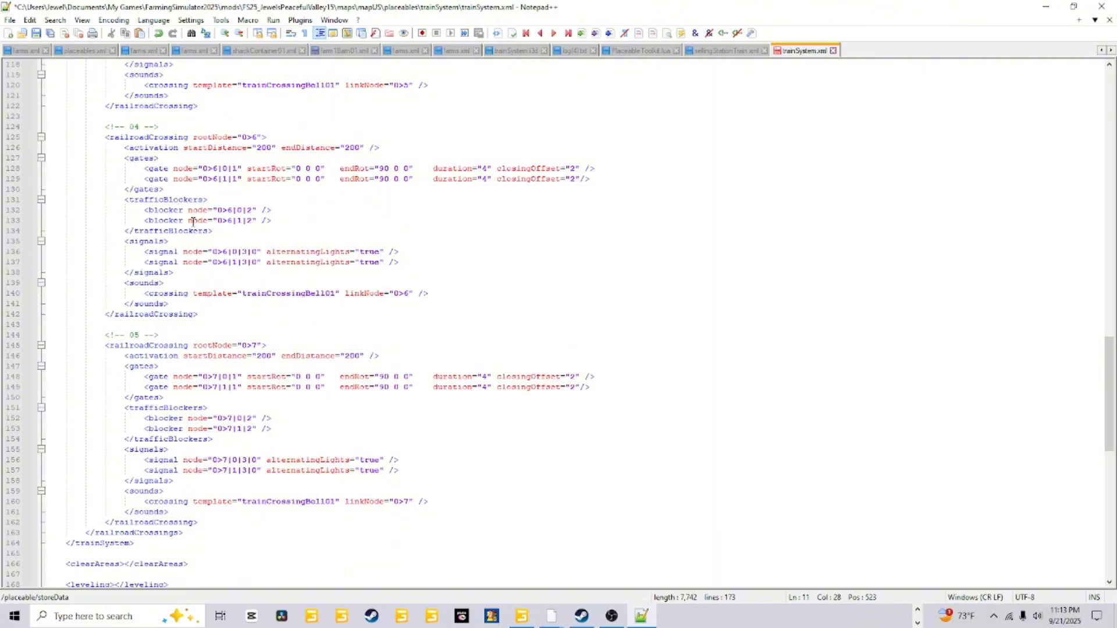
pyautogui.scroll(3, 193, 222)
pyautogui.scroll(-4, 193, 222)
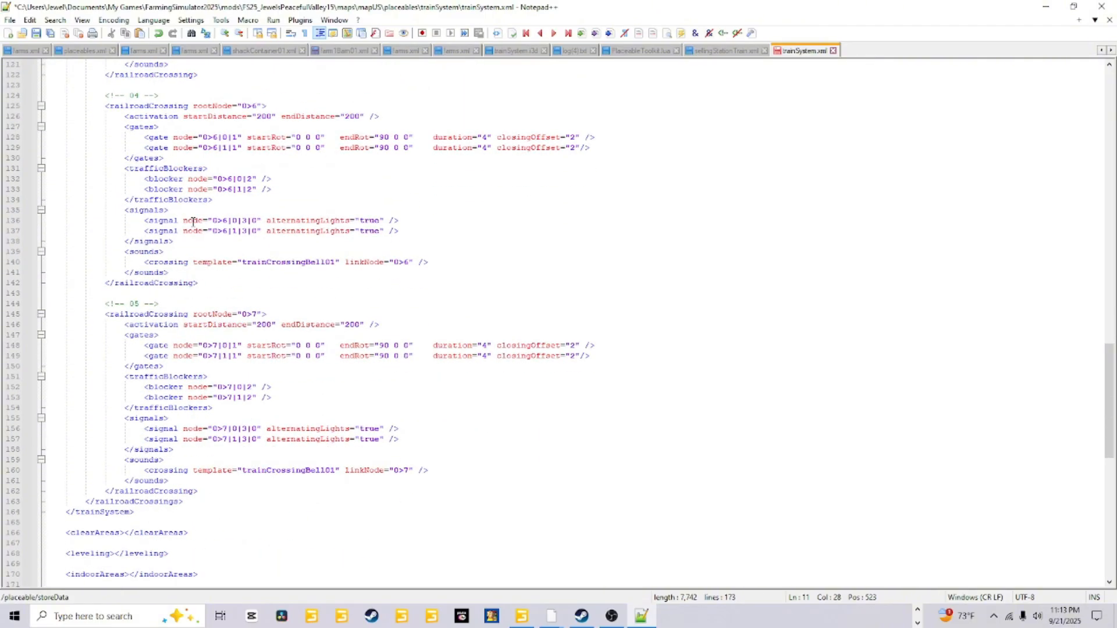
pyautogui.scroll(4, 193, 222)
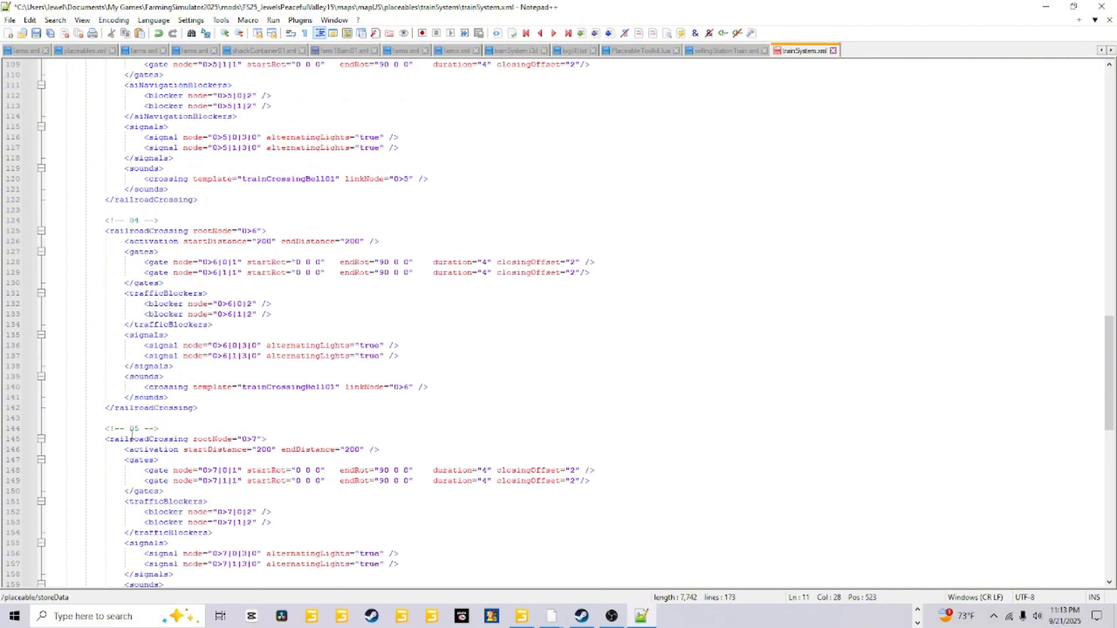
pyautogui.scroll(-4, 218, 432)
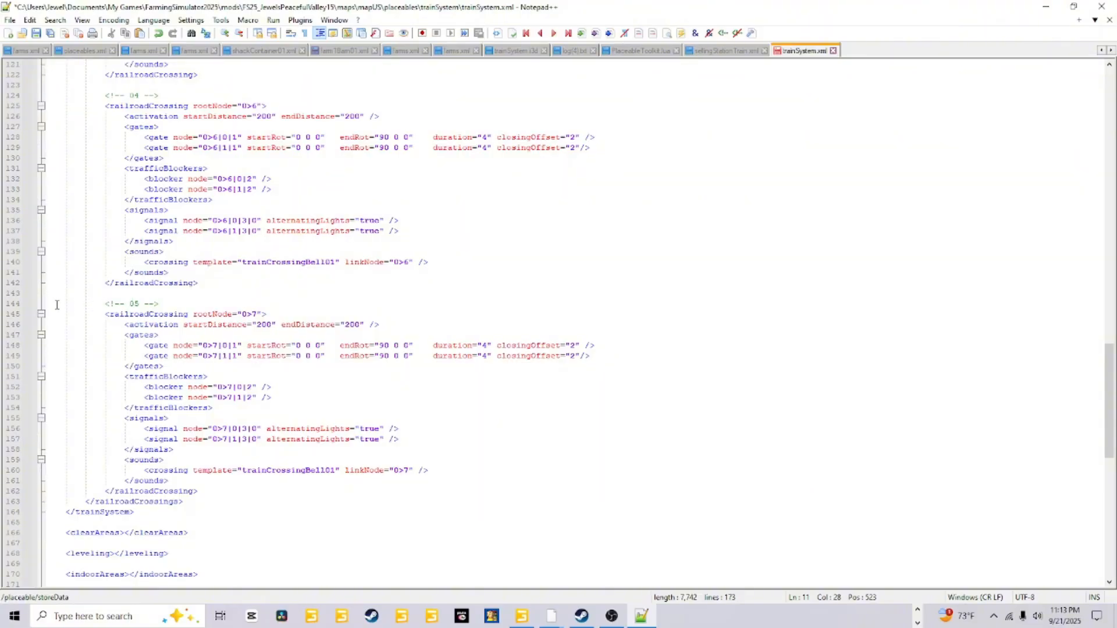
# Highlight the whole railroad crossing 05 block, and review the remaining crossings and train settings back up to the base filename
pyautogui.moveTo(100, 303); pyautogui.dragTo(288, 495)
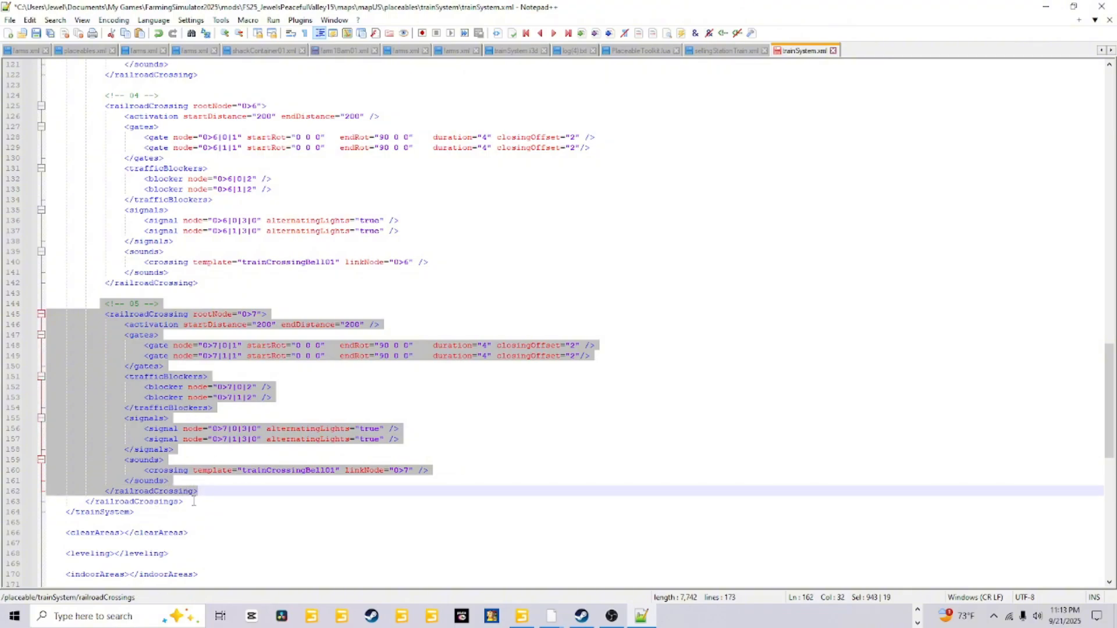
pyautogui.scroll(4, 149, 364)
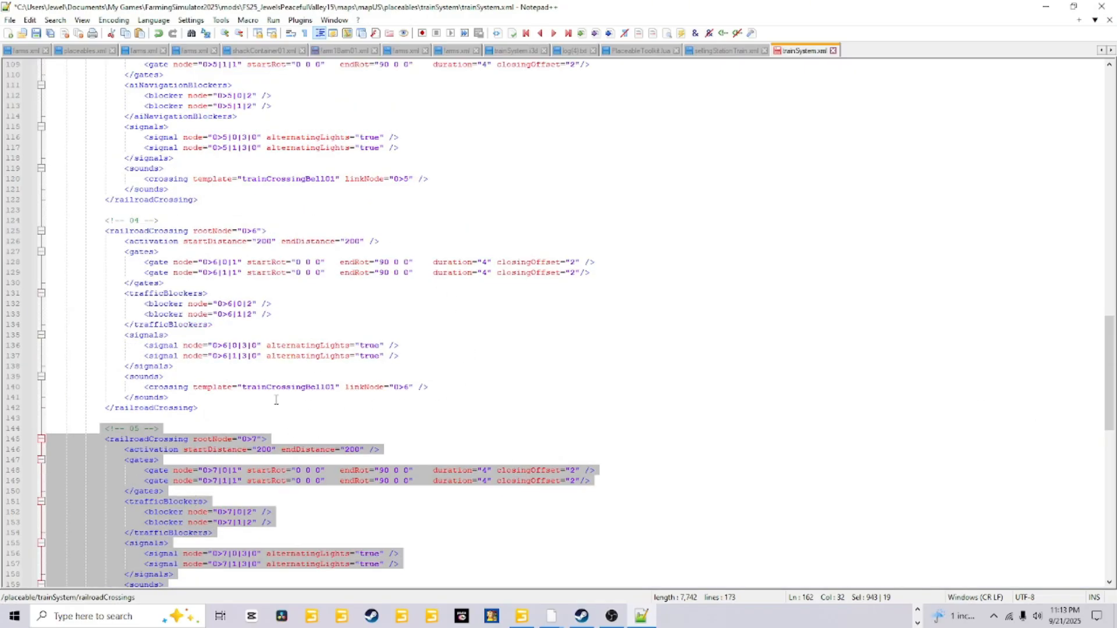
pyautogui.click(222, 400)
pyautogui.scroll(4, 192, 333)
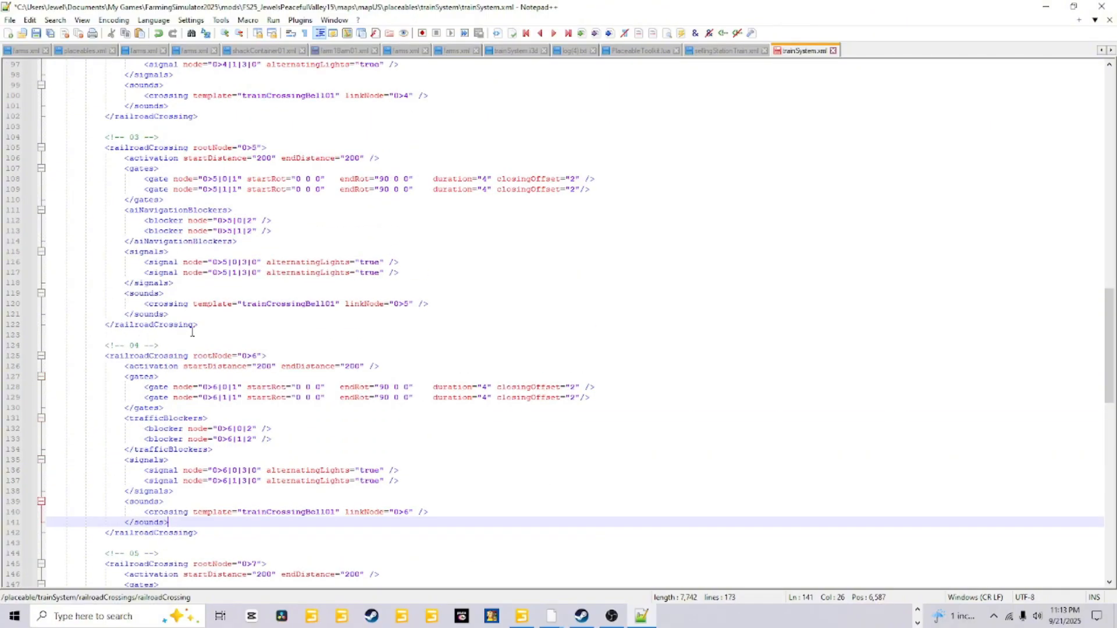
pyautogui.scroll(19, 258, 170)
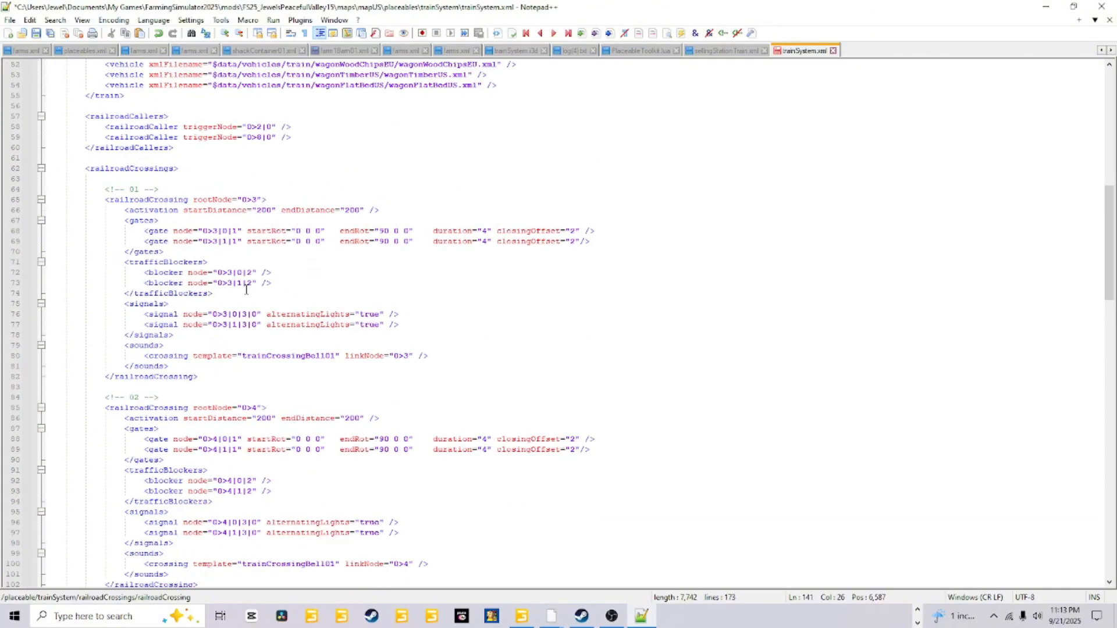
pyautogui.scroll(5, 246, 289)
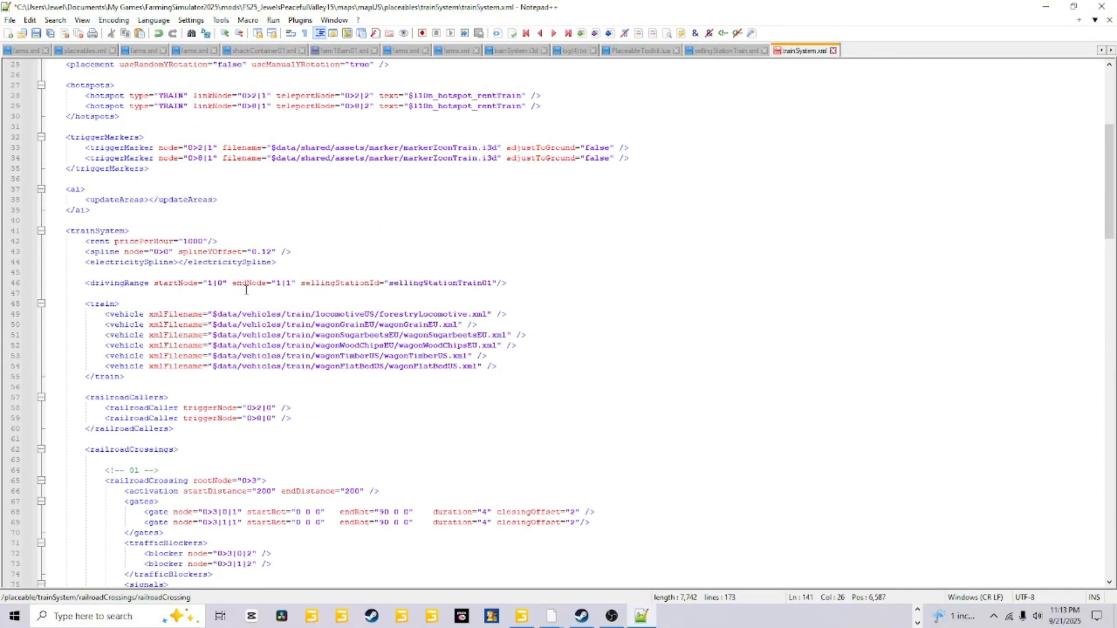
pyautogui.scroll(8, 246, 289)
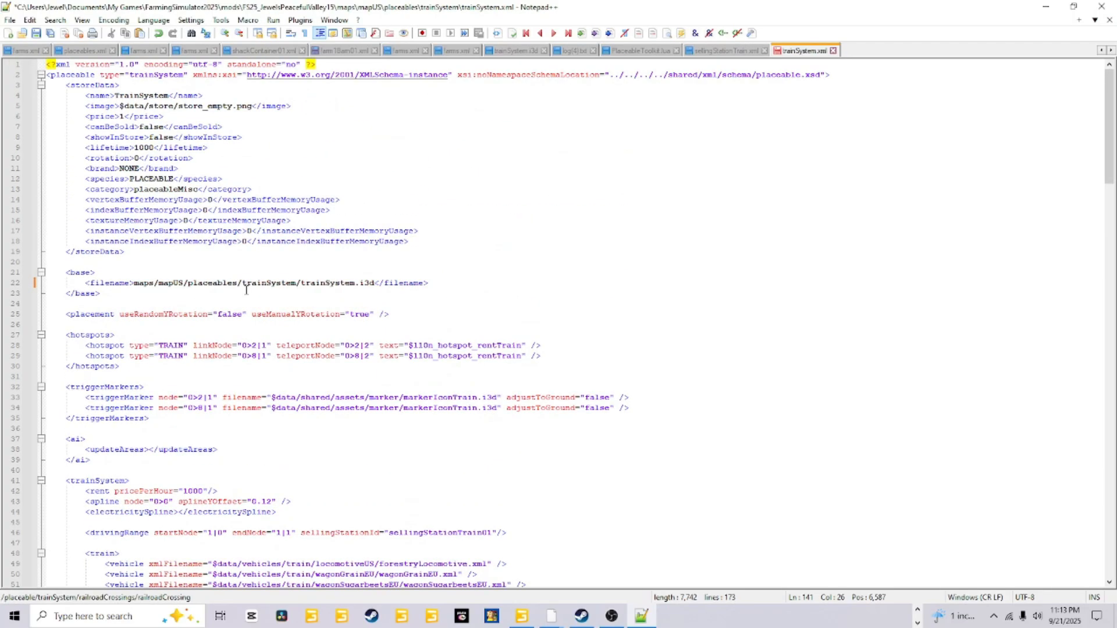
pyautogui.scroll(-3, 246, 289)
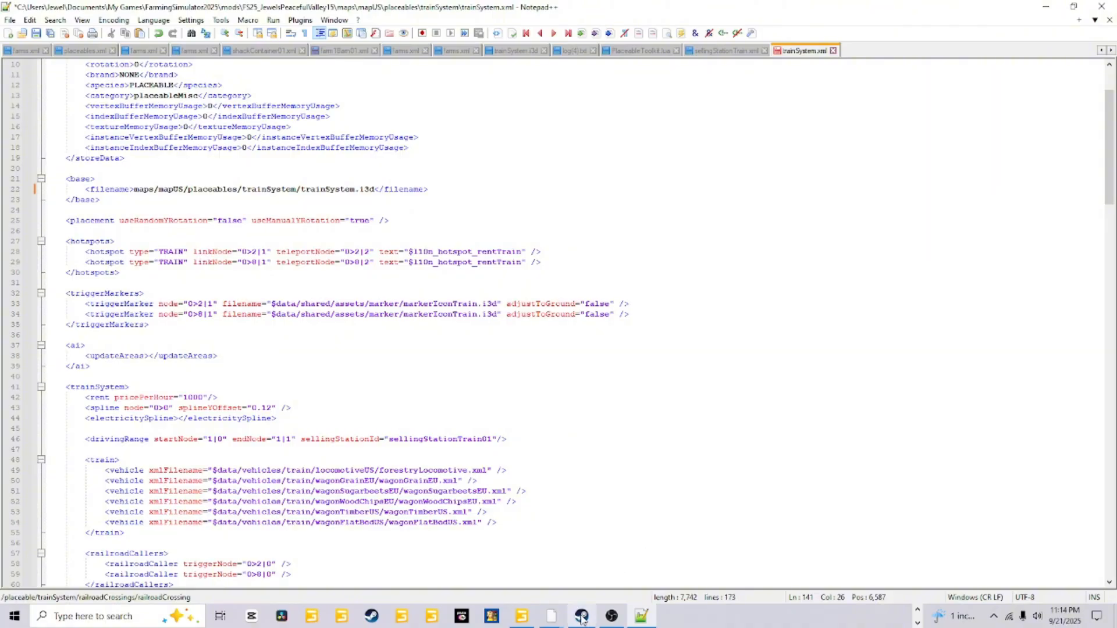
# Switch to GIANTS Editor, collapse railroadCaller01 under the trainSystem group, and inspect the group's child nodes, selecting drivingRange
pyautogui.click(522, 616)
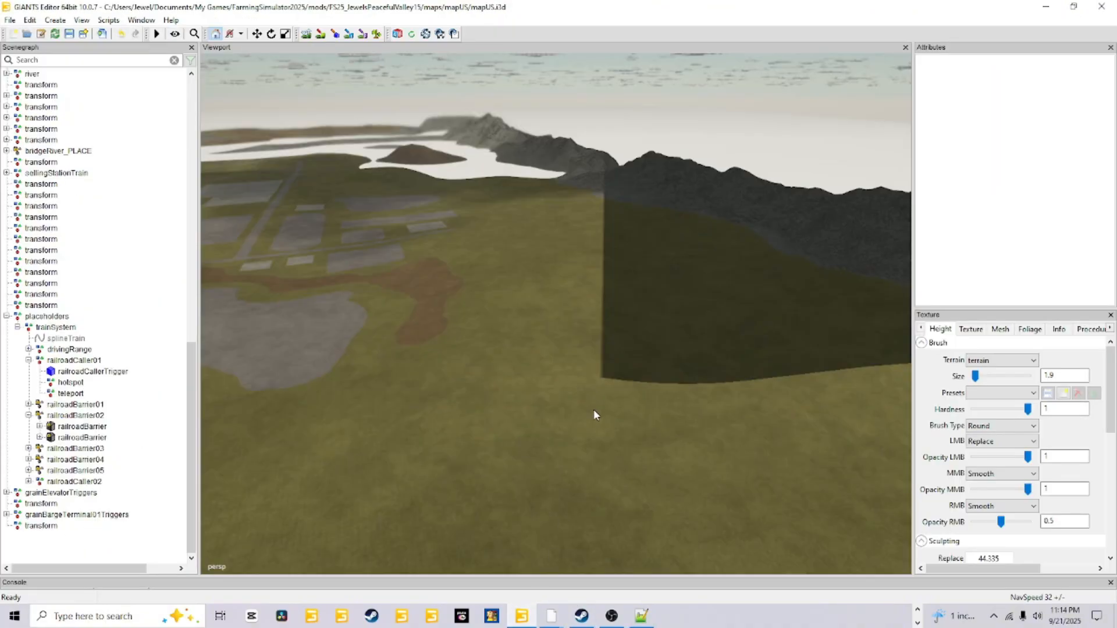
pyautogui.click(54, 328)
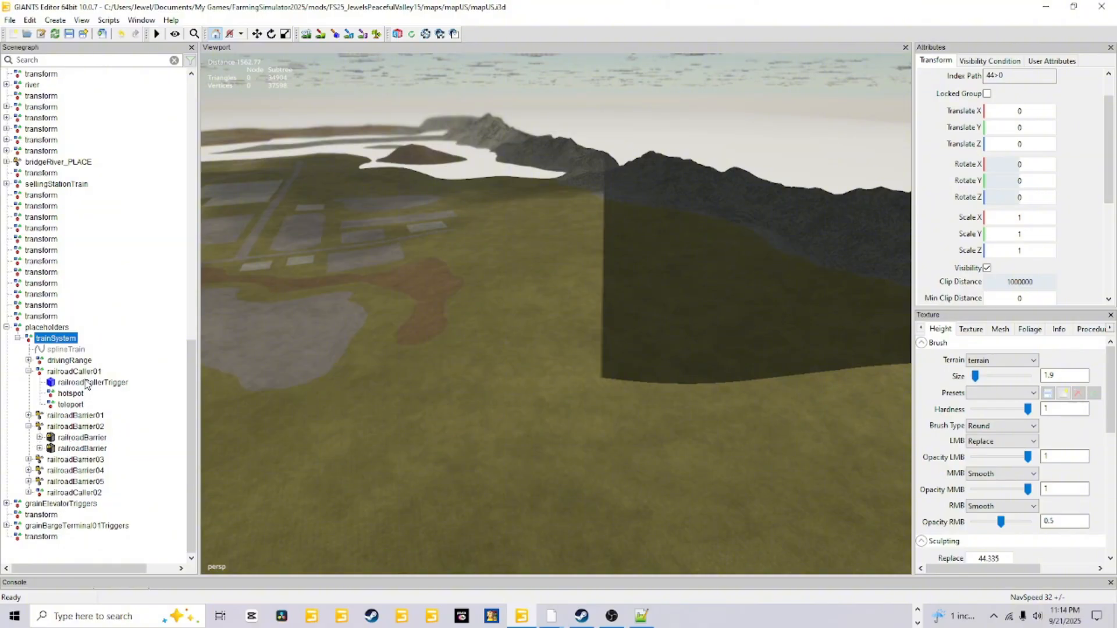
pyautogui.click(28, 371)
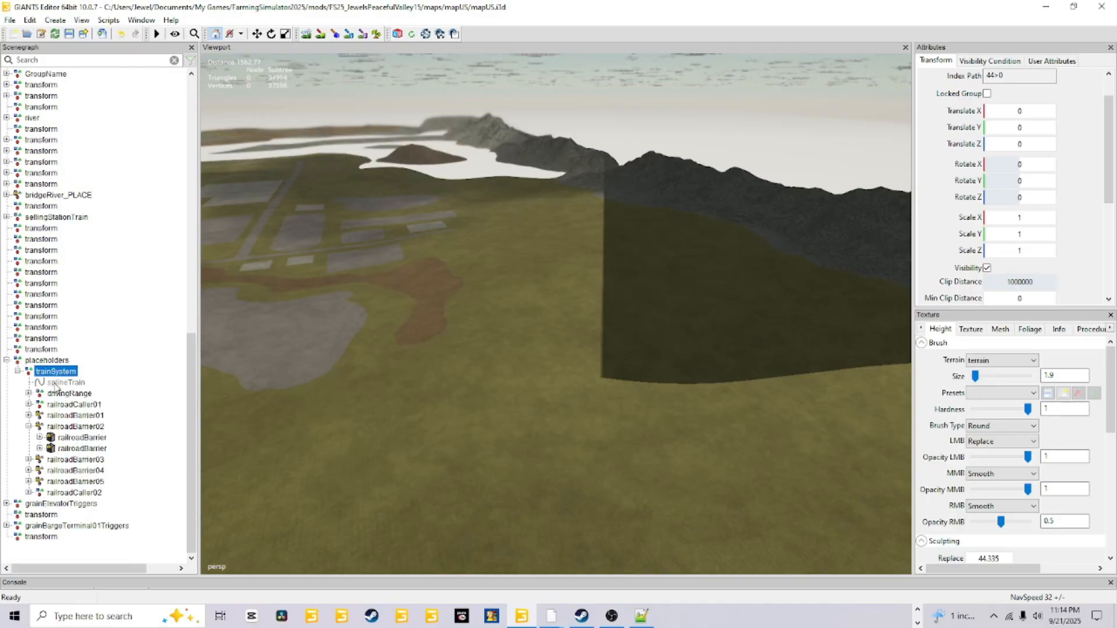
pyautogui.click(18, 372)
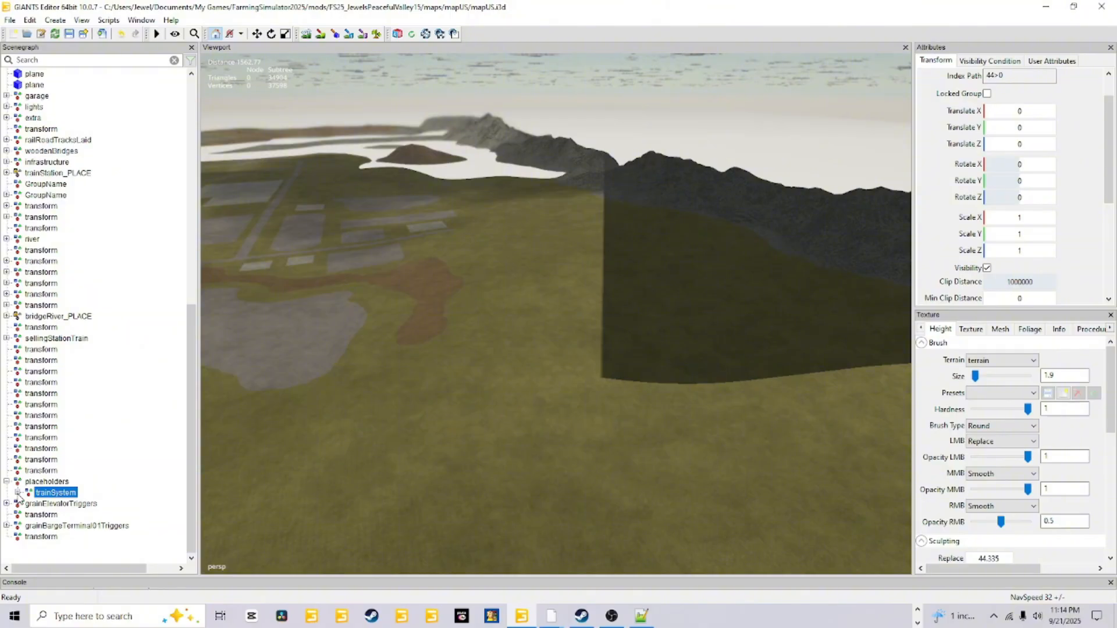
pyautogui.click(18, 493)
pyautogui.scroll(-3, 61, 443)
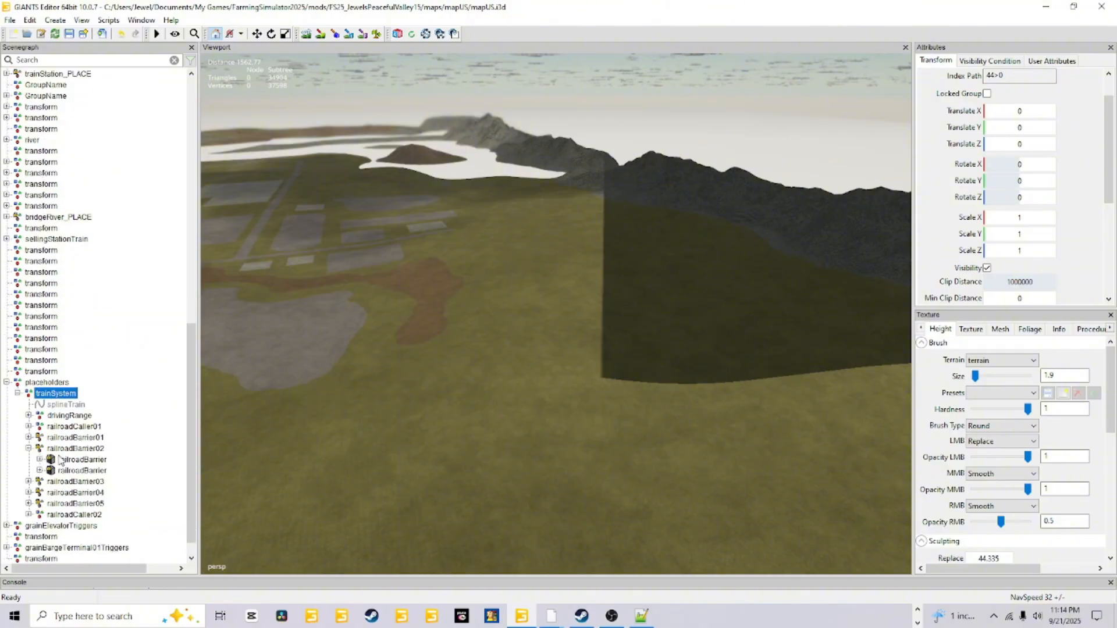
pyautogui.click(70, 417)
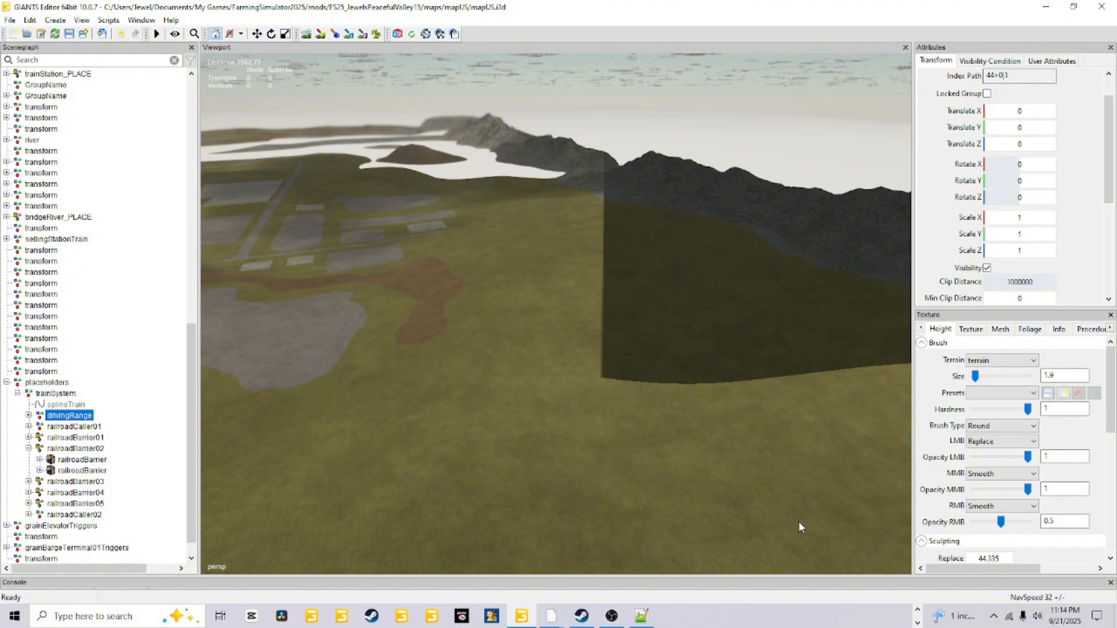
# Switch to Notepad++ and highlight the drivingRange entry's selling station ID, sellingStationTrain01, in the placeables copy of trainSystem.xml
pyautogui.click(642, 616)
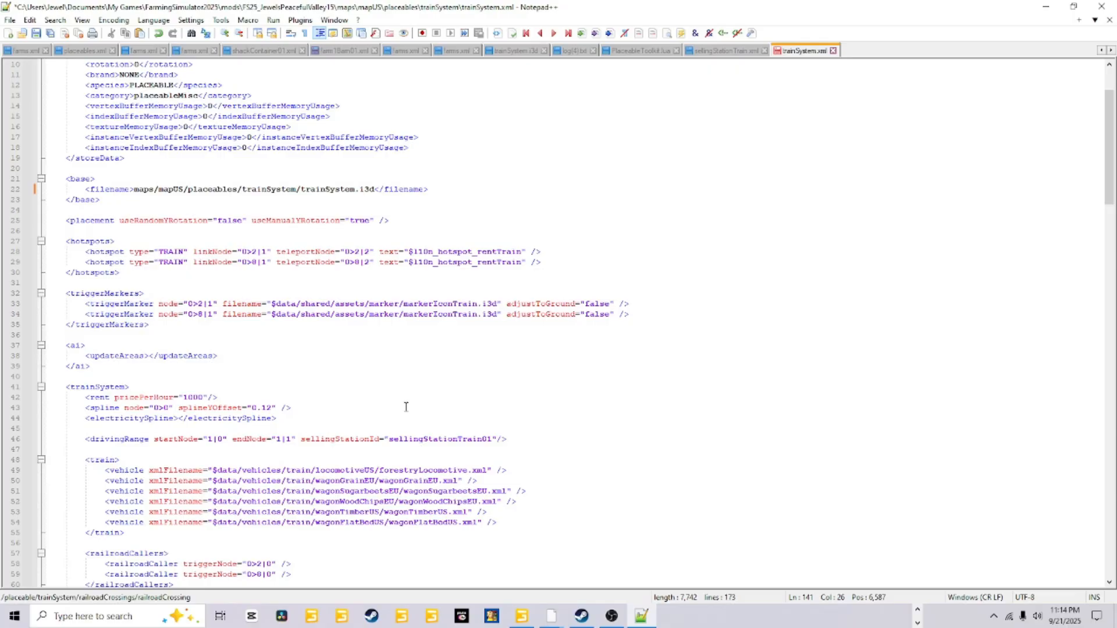
pyautogui.scroll(-3, 406, 407)
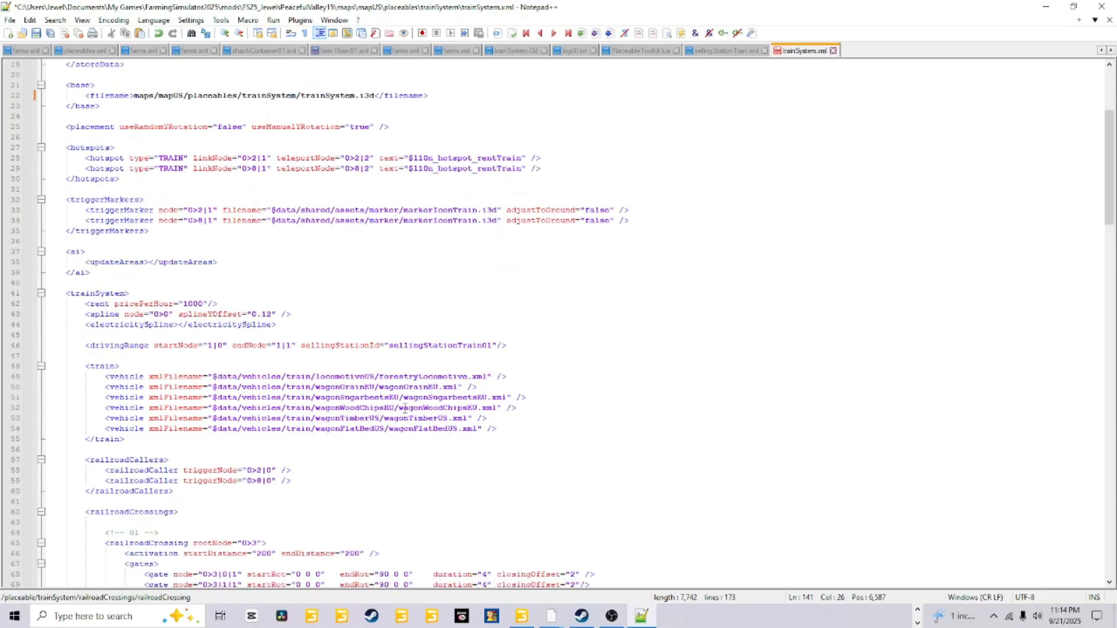
pyautogui.scroll(-1, 406, 410)
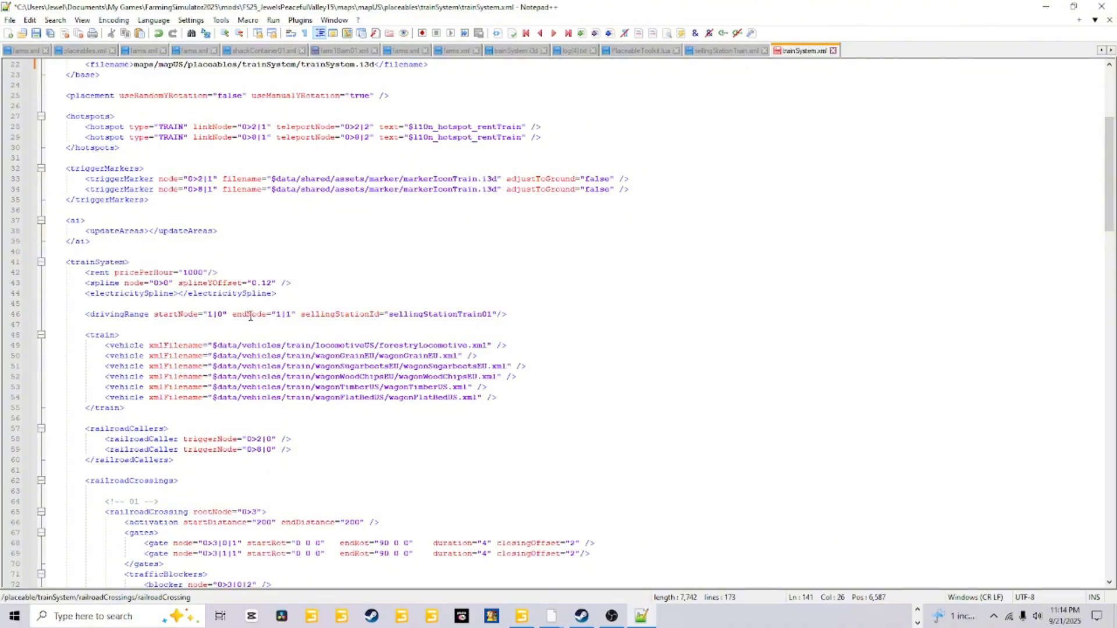
pyautogui.moveTo(526, 316); pyautogui.dragTo(389, 309)
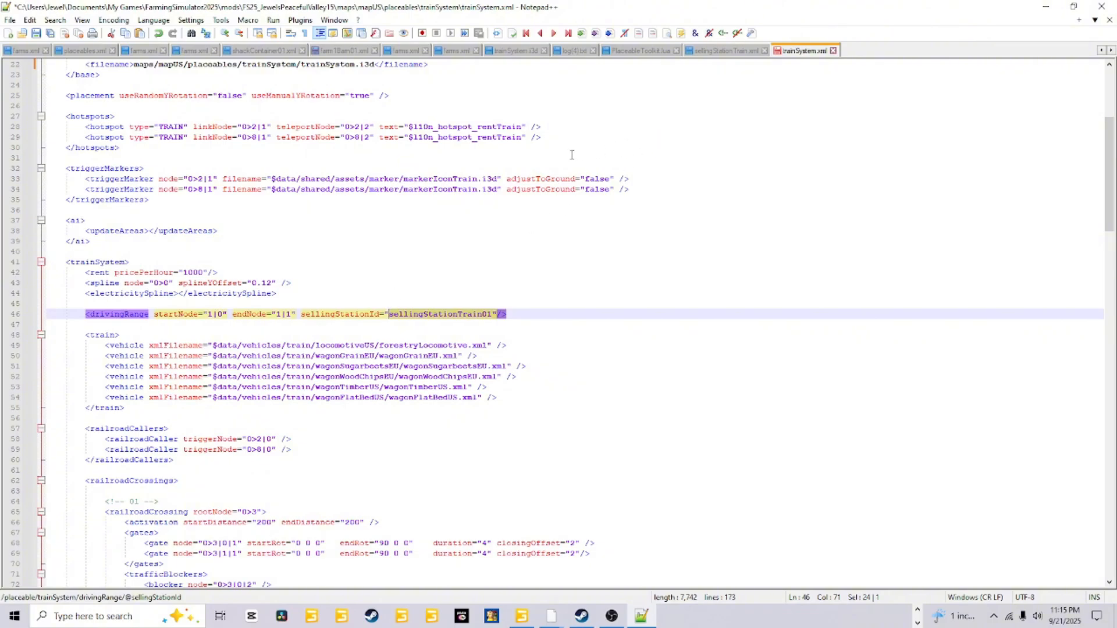
pyautogui.click(478, 241)
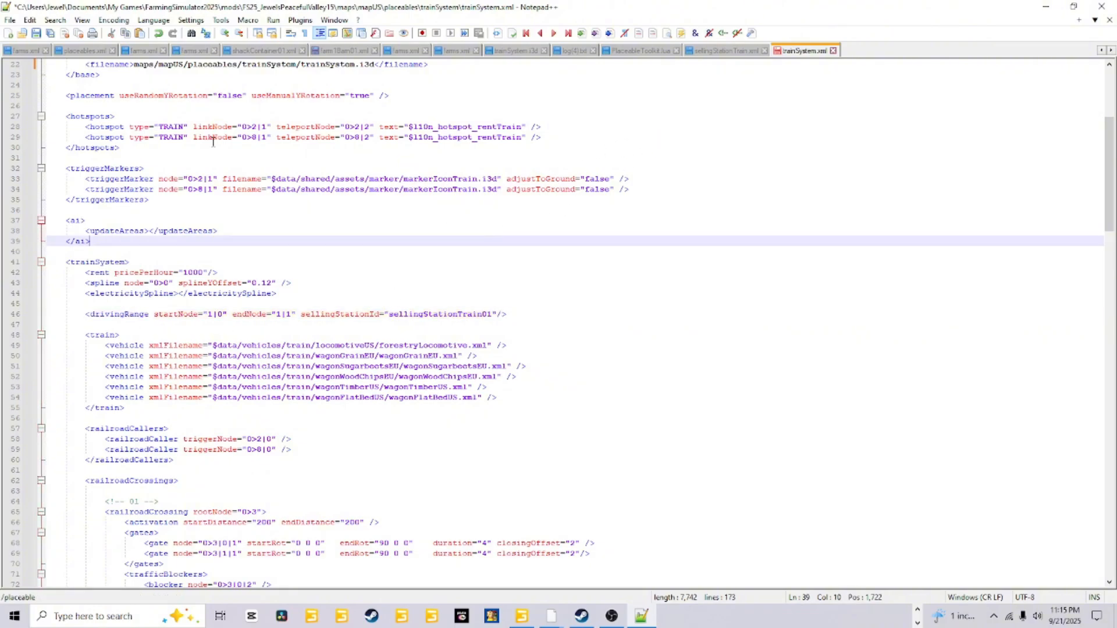
# Save and close the placeables copy of trainSystem.xml, and minimize Notepad++
pyautogui.click(36, 33)
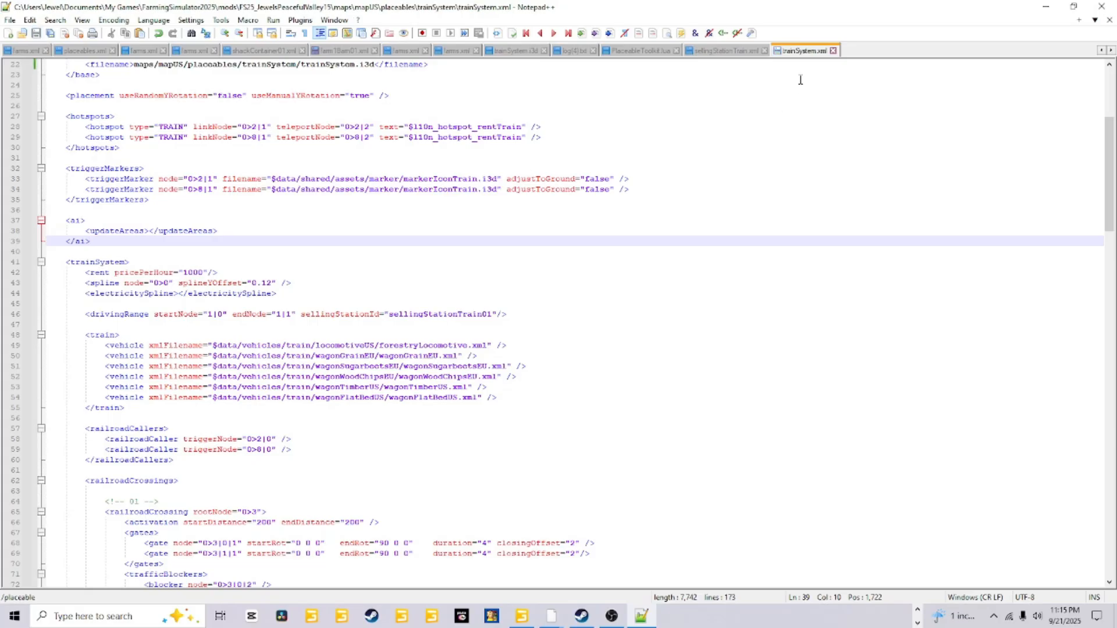
pyautogui.click(834, 52)
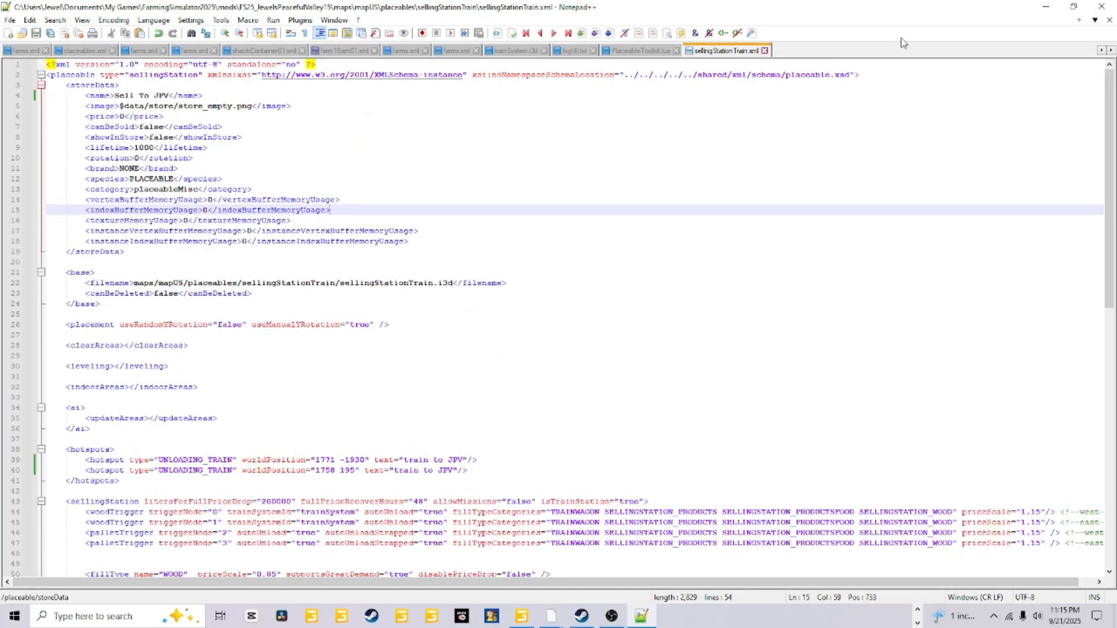
pyautogui.click(1037, 5)
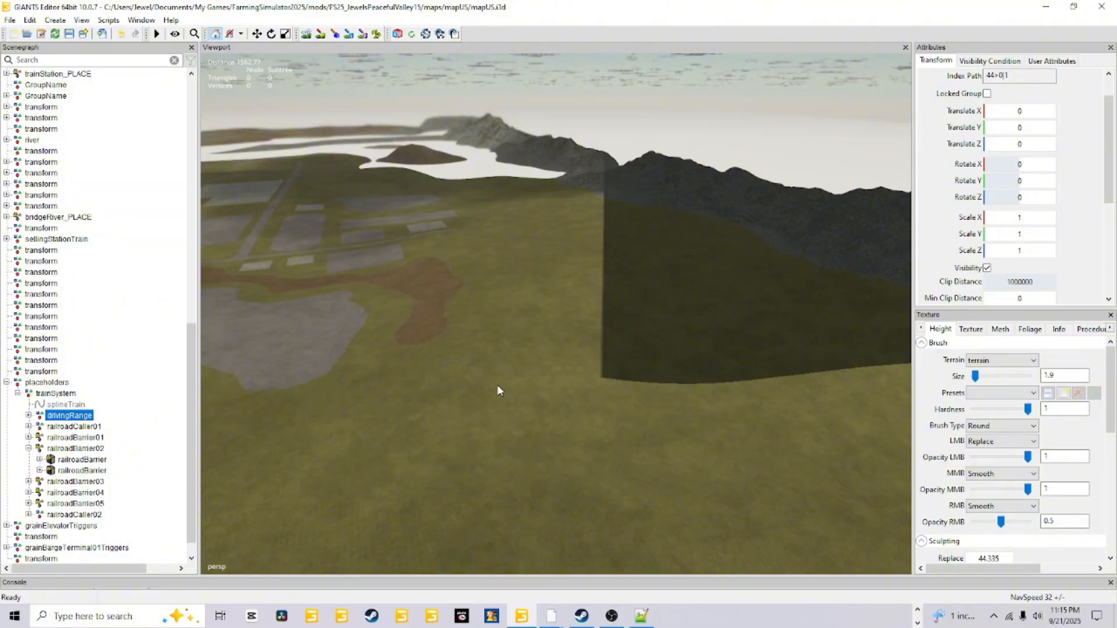
# Switch to File Explorer, go to the trainSystem folder directly under mapUS, and open its trainSystem.xml in Notepad++
pyautogui.click(918, 610)
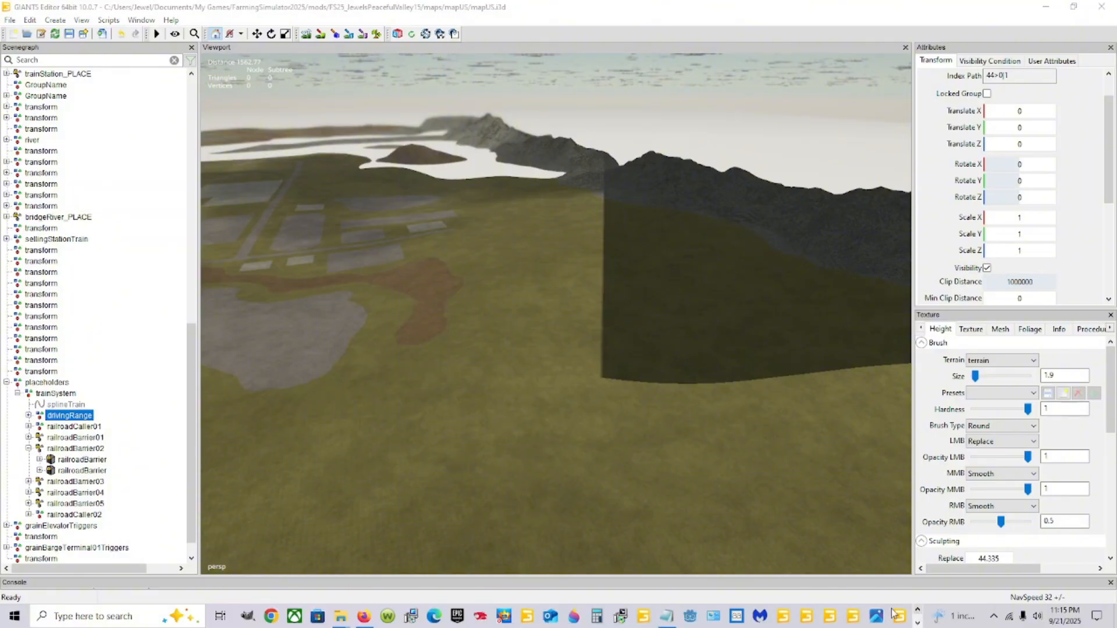
pyautogui.moveTo(340, 616)
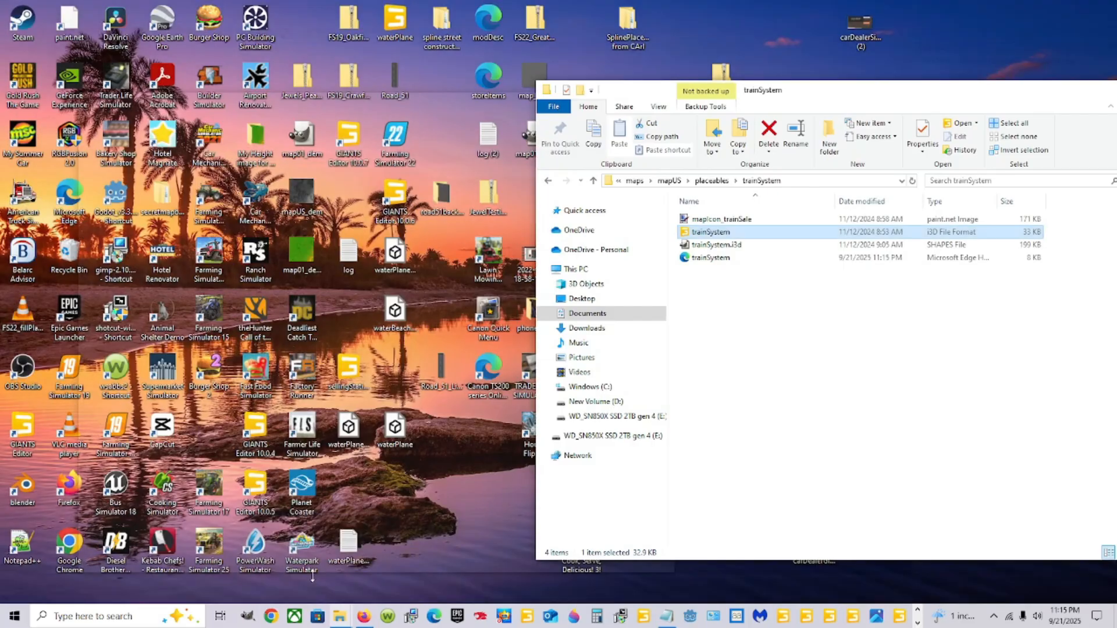
pyautogui.click(314, 581)
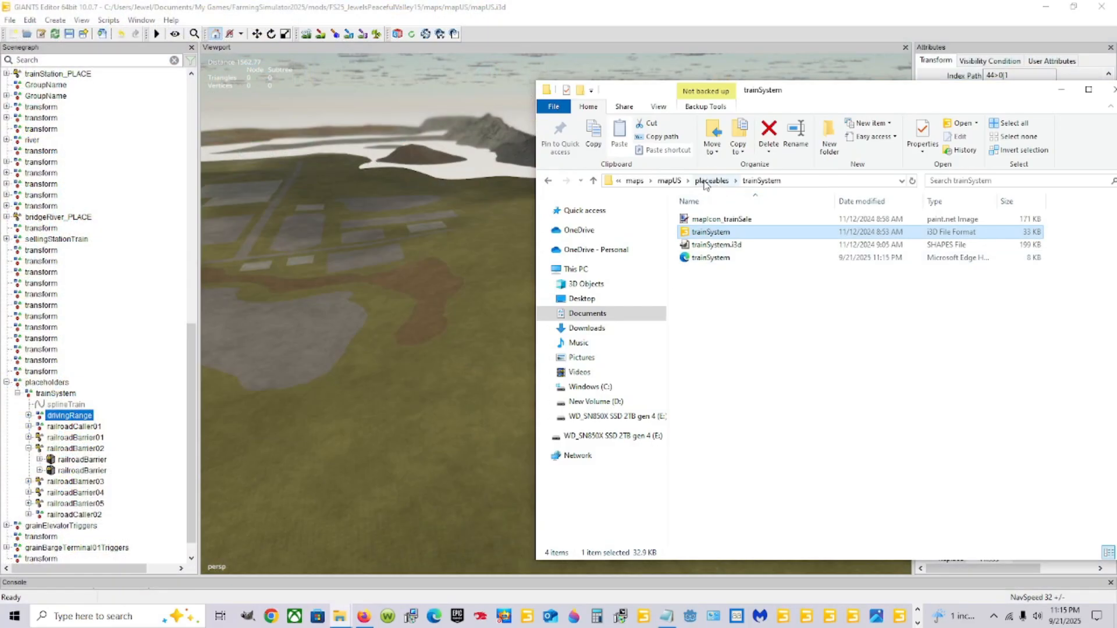
pyautogui.click(669, 181)
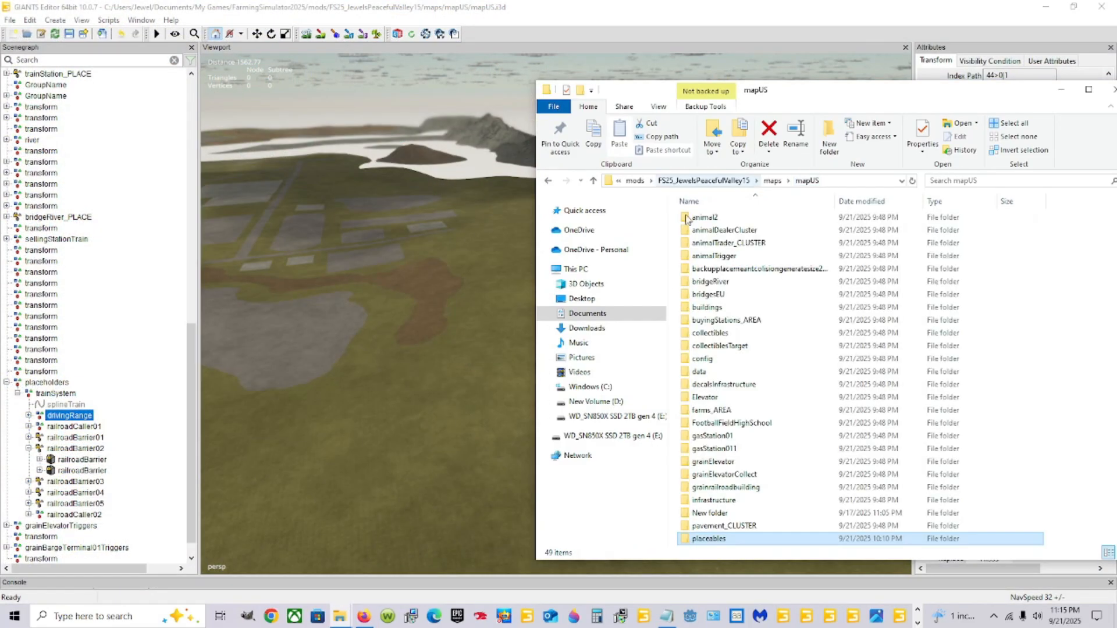
pyautogui.scroll(-5, 697, 466)
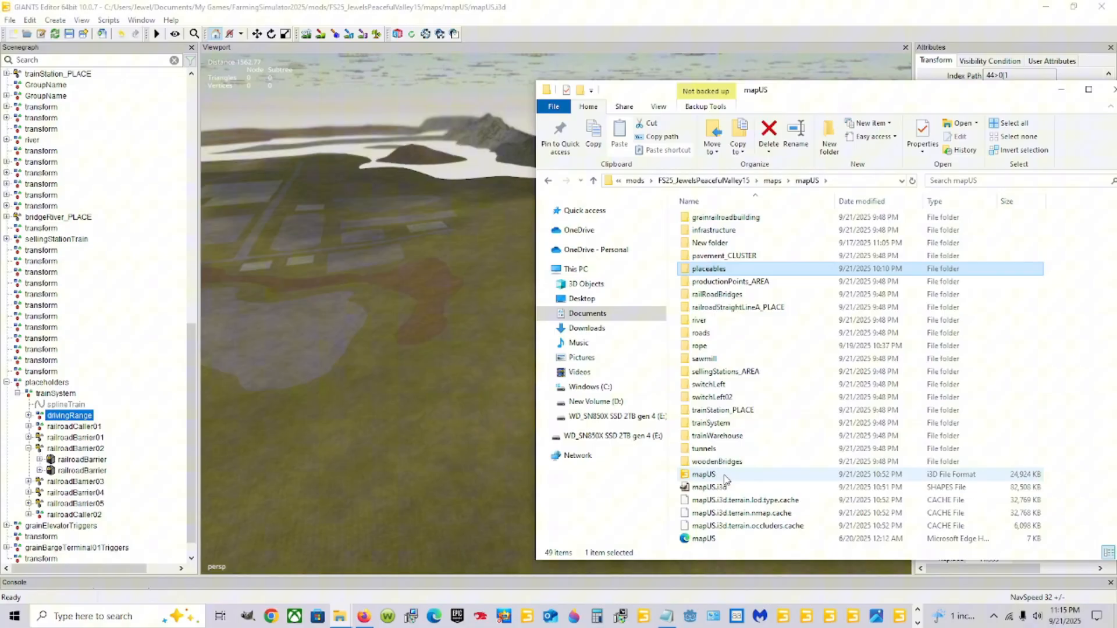
pyautogui.doubleClick(721, 423)
pyautogui.click(754, 262)
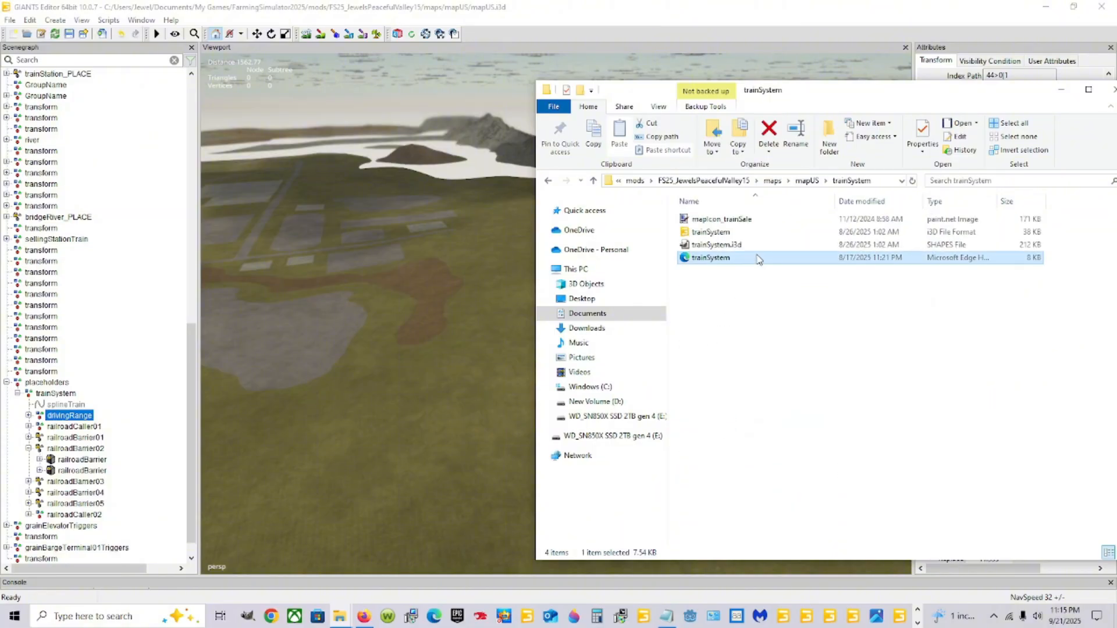
pyautogui.rightClick(751, 262)
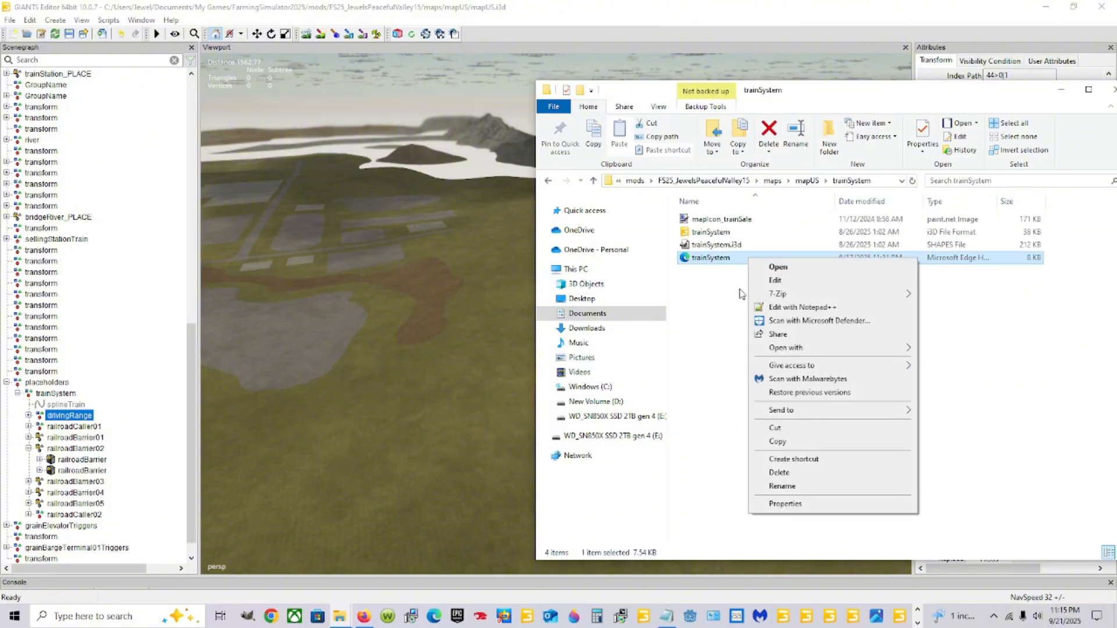
pyautogui.click(777, 308)
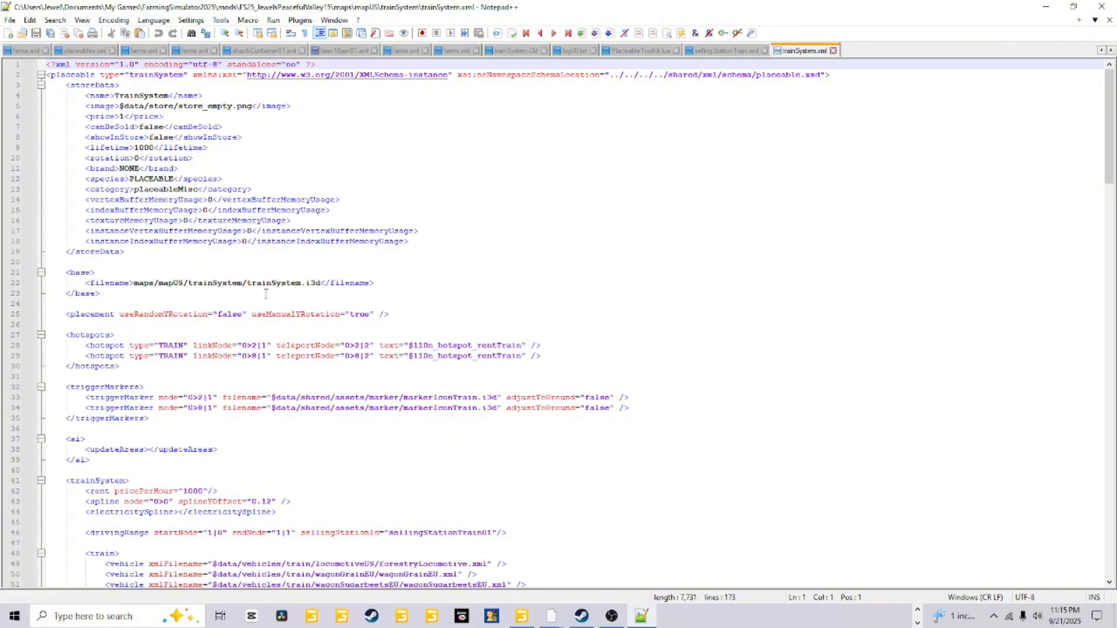
# Review the base filename, hotspots, driving range, railroad callers and first crossings in the mapUS/trainSystem copy of trainSystem.xml
pyautogui.scroll(-8, 262, 371)
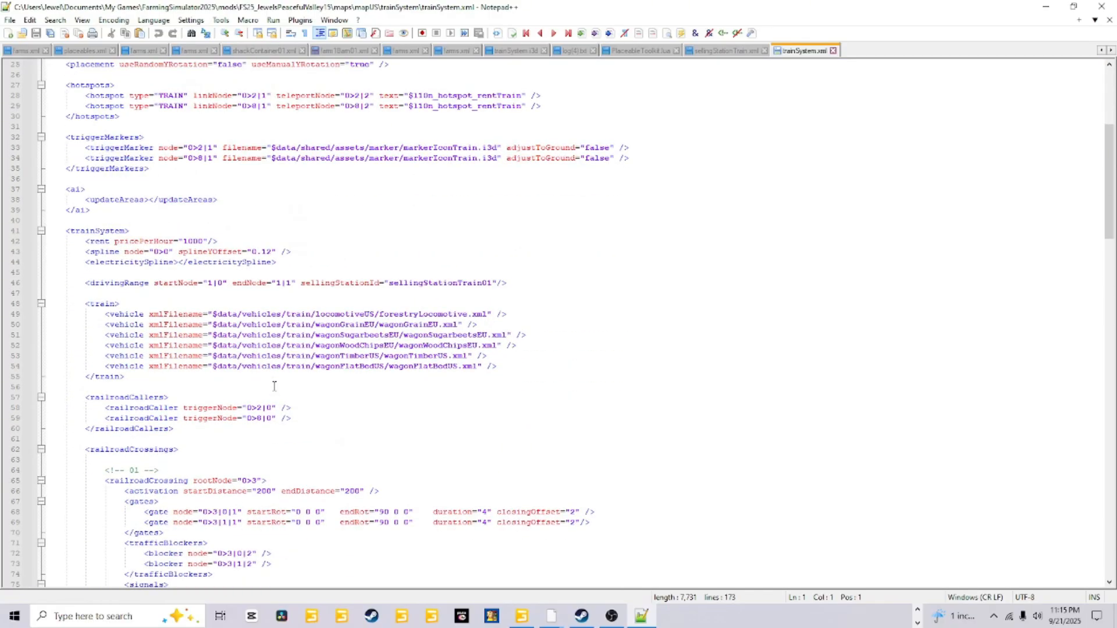
pyautogui.scroll(-4, 274, 386)
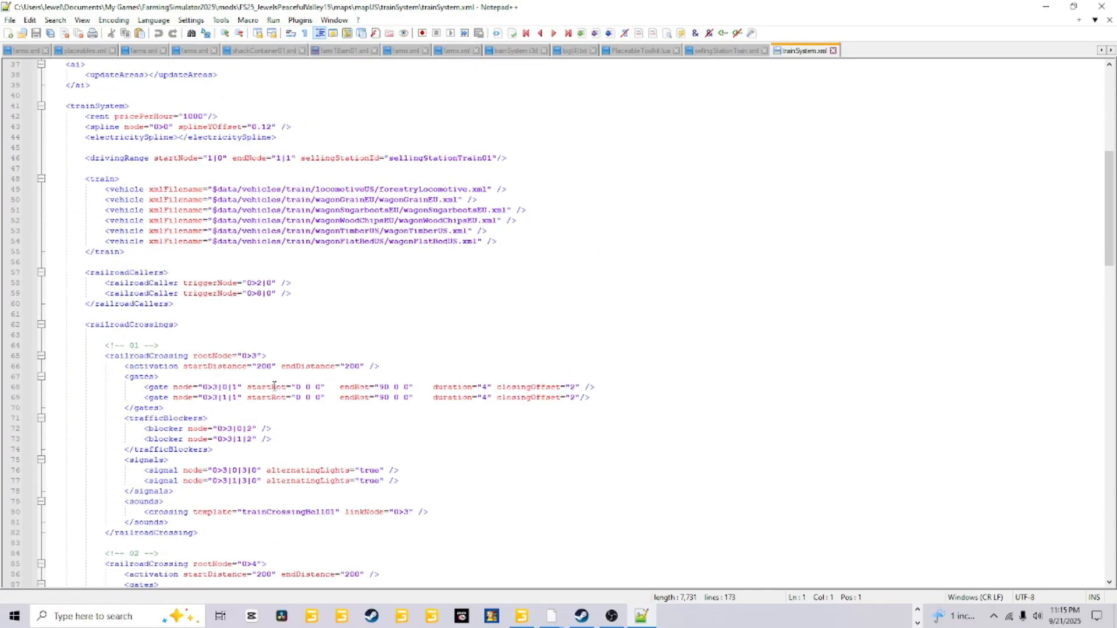
pyautogui.scroll(-4, 274, 387)
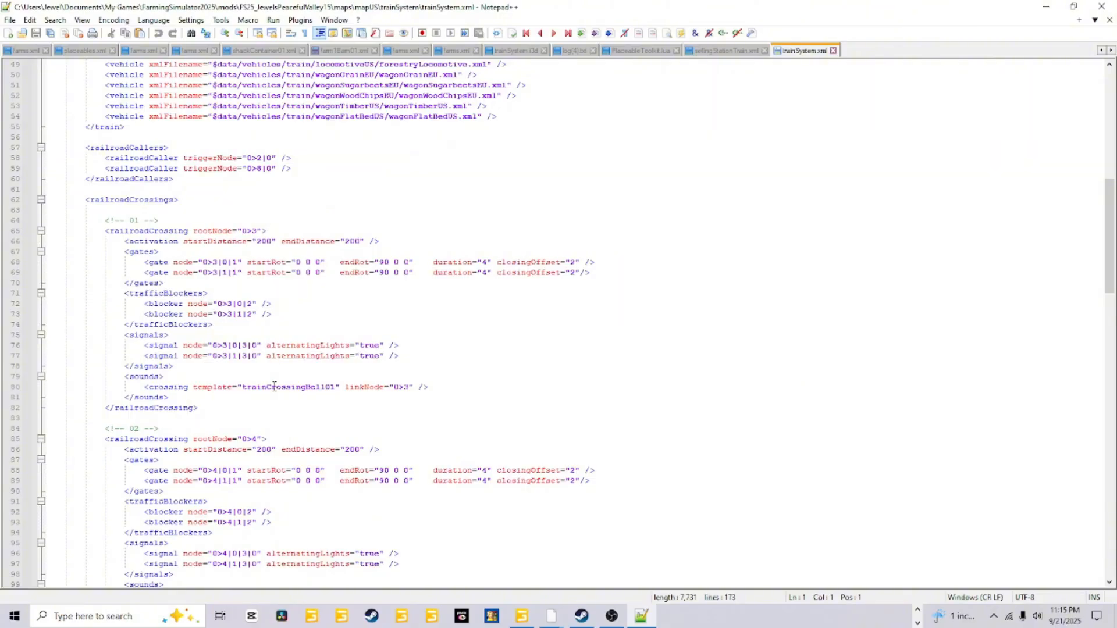
pyautogui.scroll(4, 274, 386)
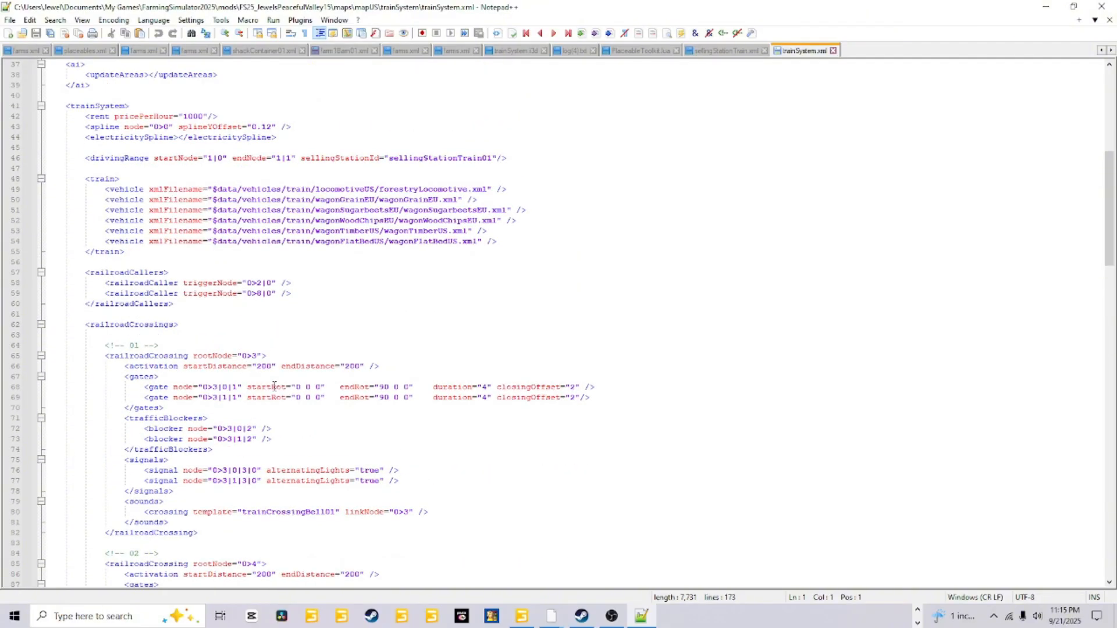
pyautogui.scroll(-7, 274, 387)
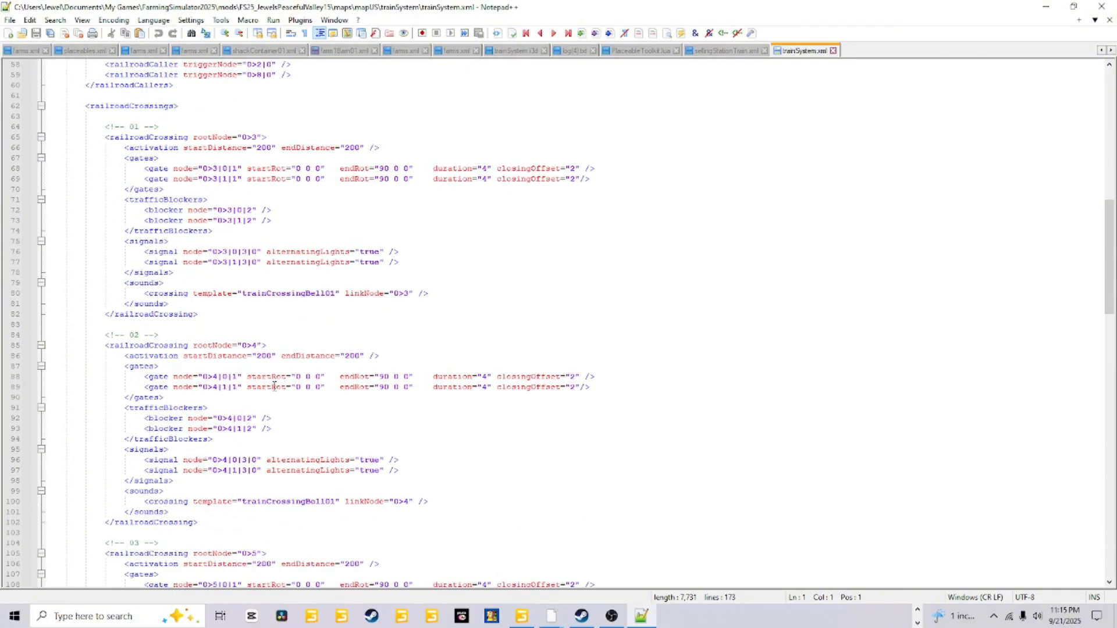
pyautogui.scroll(11, 274, 386)
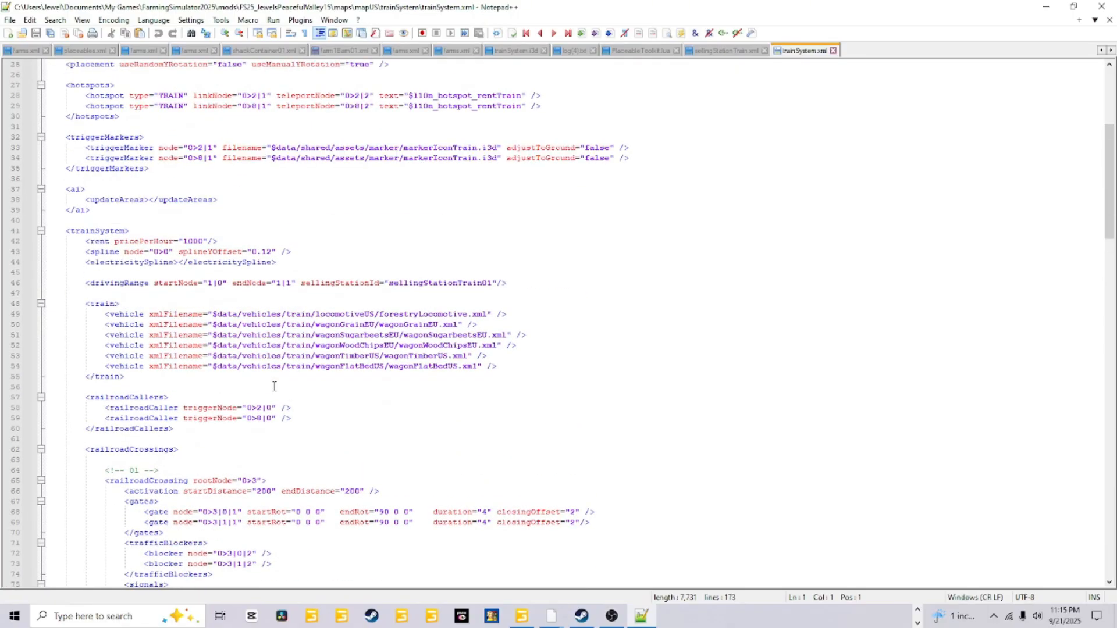
pyautogui.scroll(5, 274, 386)
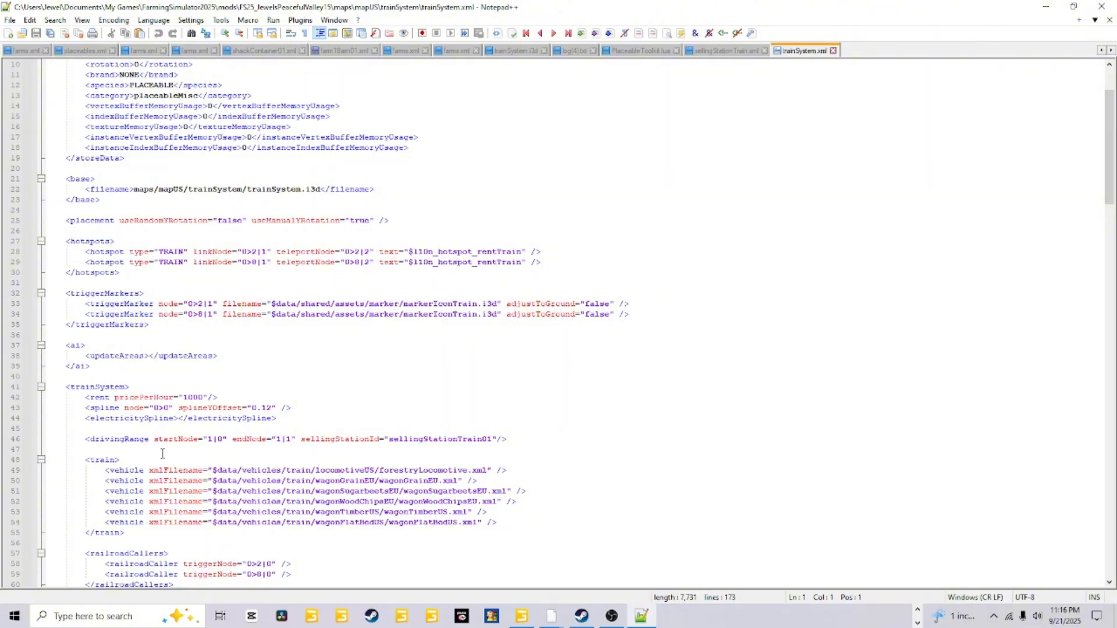
# Highlight the vehicle entries of the train block, from forestryLocomotive.xml to wagonFlatBedUS.xml, and clear the selection
pyautogui.scroll(-2, 227, 446)
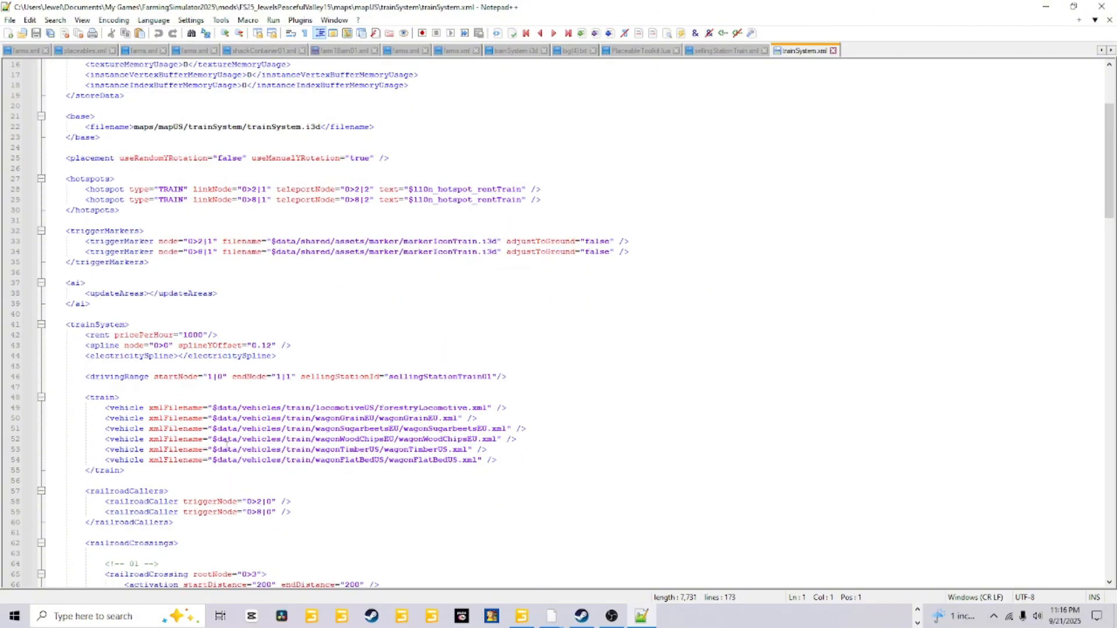
pyautogui.scroll(-2, 220, 438)
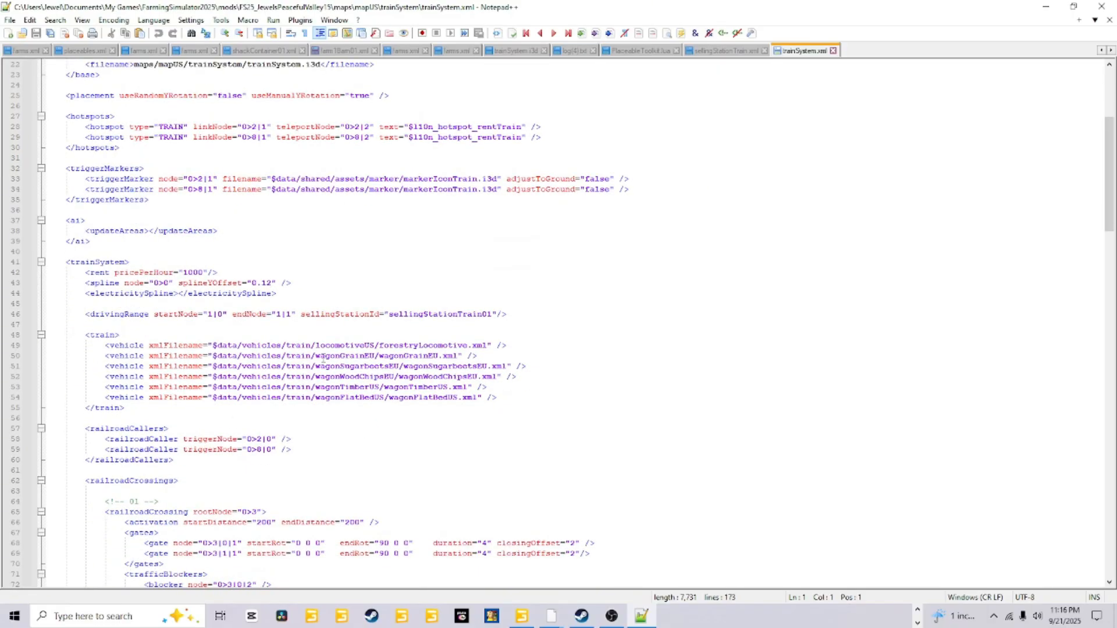
pyautogui.moveTo(504, 397); pyautogui.dragTo(51, 348)
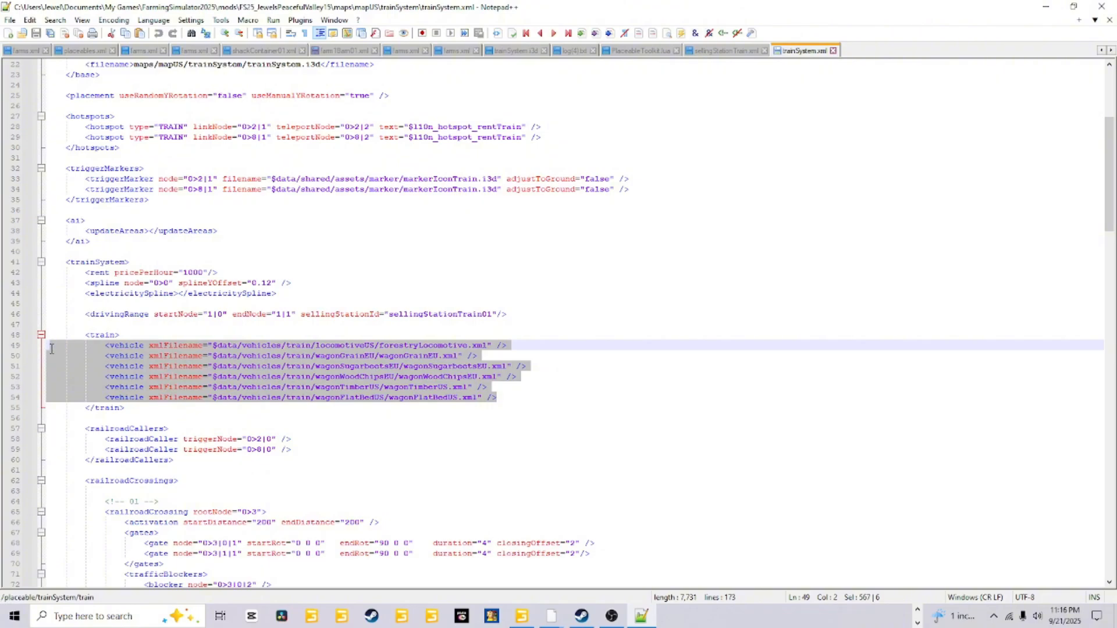
pyautogui.moveTo(51, 349); pyautogui.dragTo(514, 401)
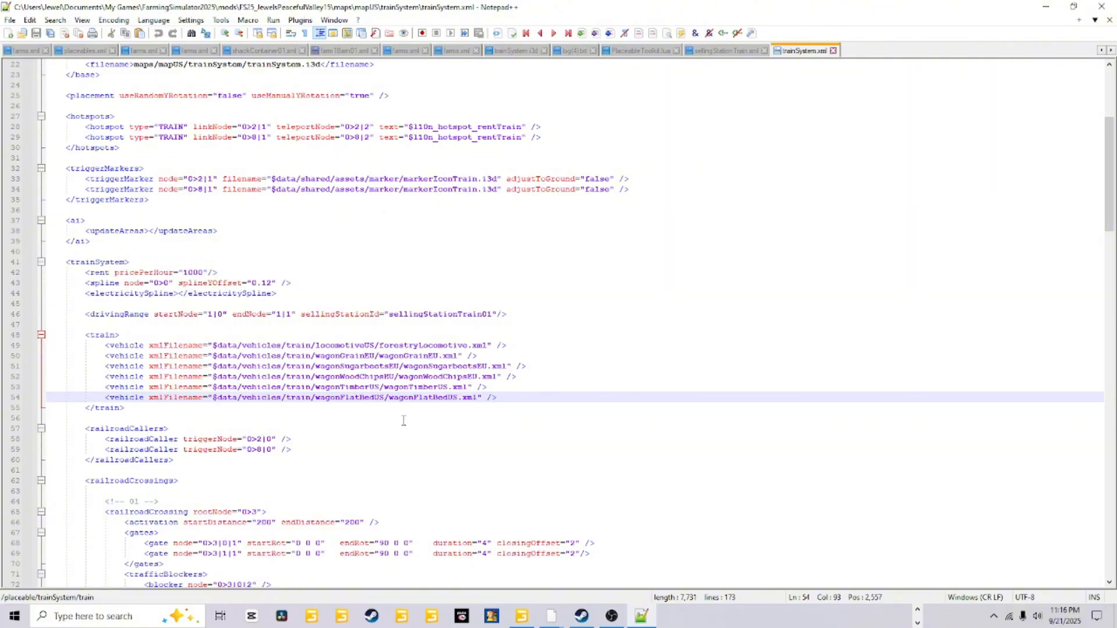
# Examine the railroadCaller trigger nodes and the gate, blocker and signal nodes of railroad crossings 01 and 02
pyautogui.scroll(-2, 403, 421)
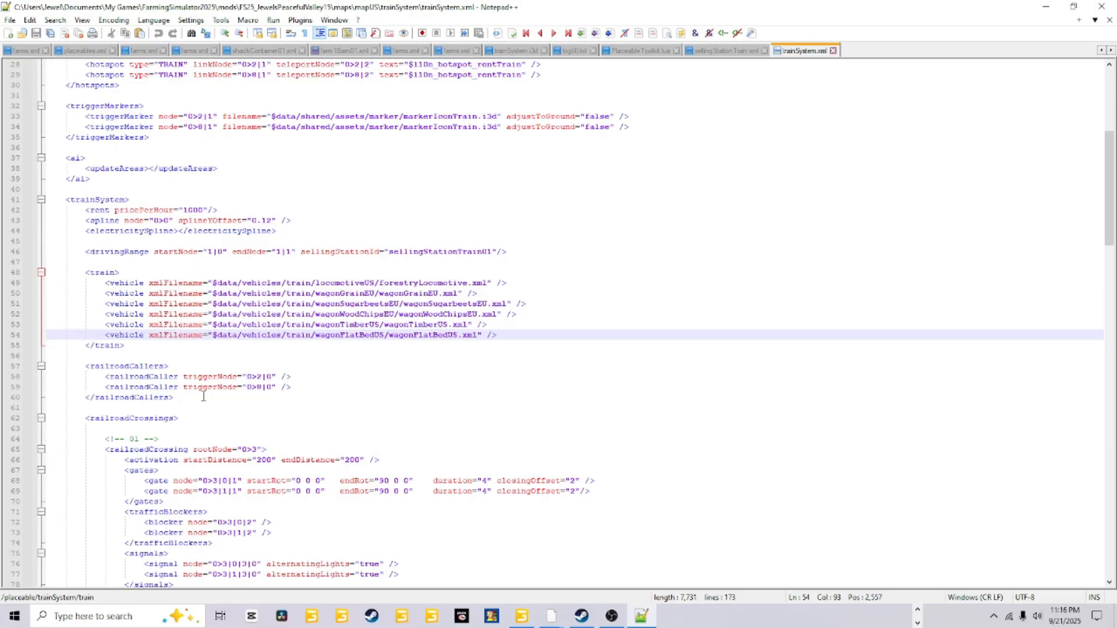
pyautogui.scroll(-6, 203, 397)
pyautogui.scroll(-5, 203, 397)
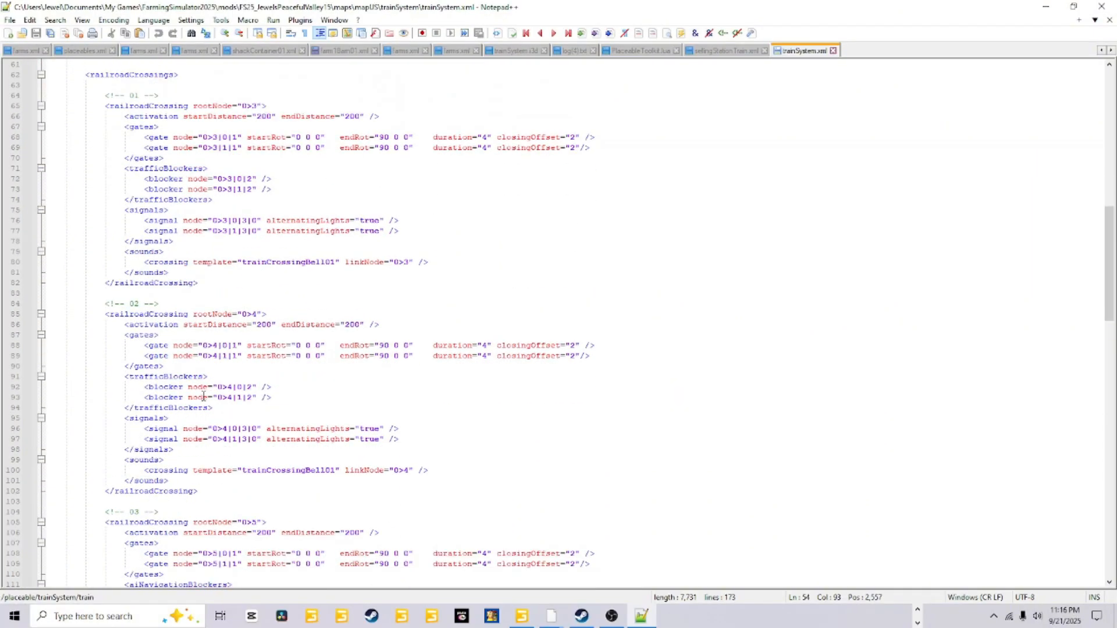
pyautogui.scroll(10, 204, 397)
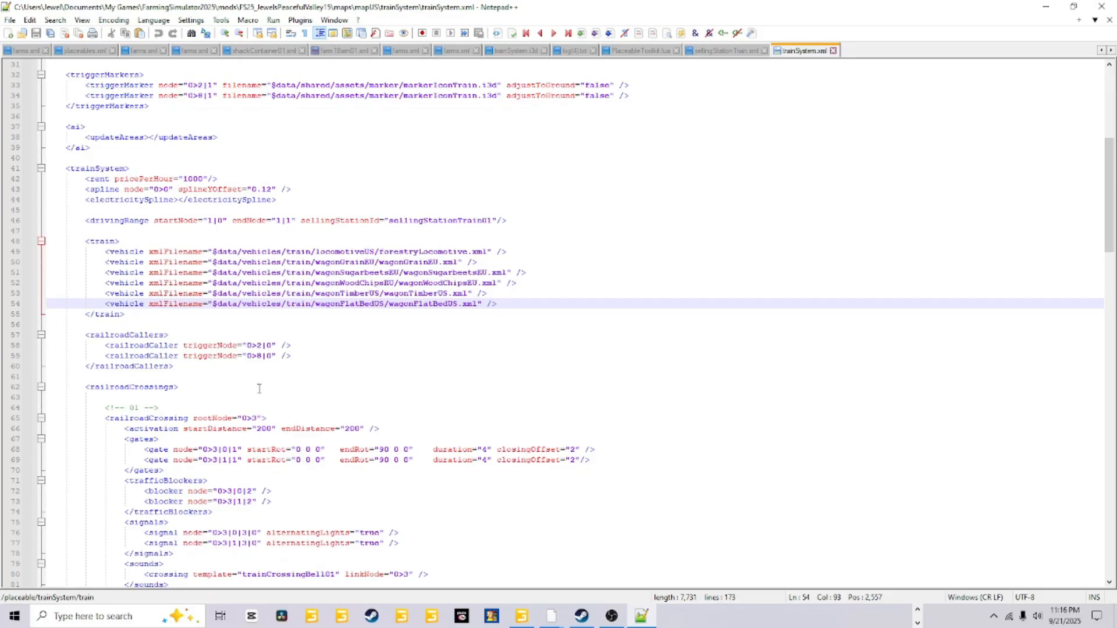
# Switch to GIANTS Editor, expand railroadCaller01, and check the index paths of its railroadCallerTrigger, hotspot and teleport nodes
pyautogui.click(527, 617)
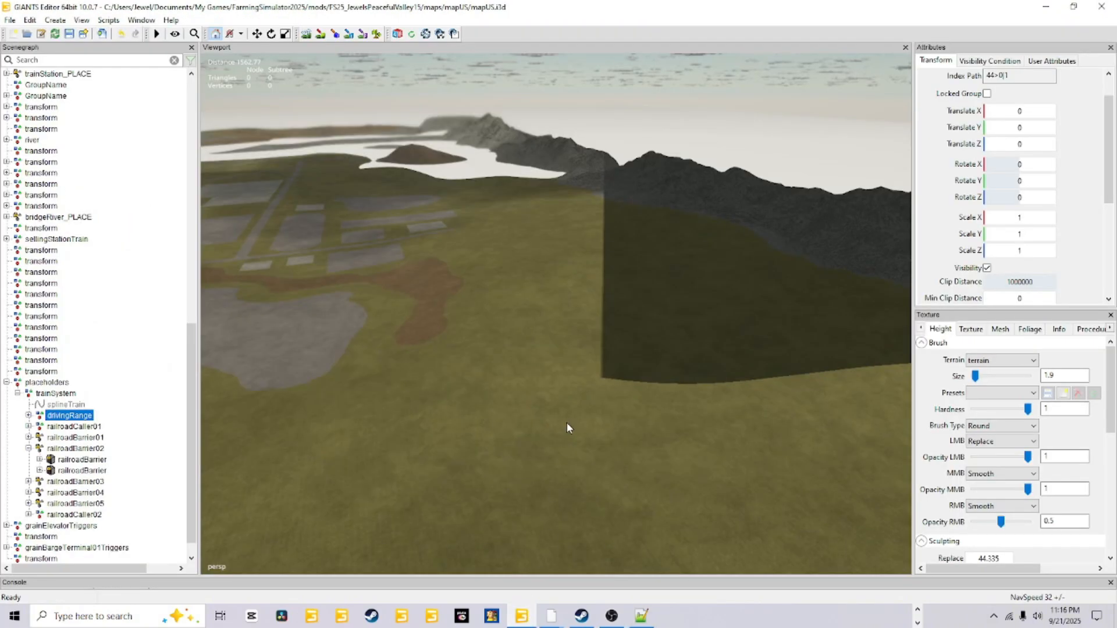
pyautogui.click(74, 426)
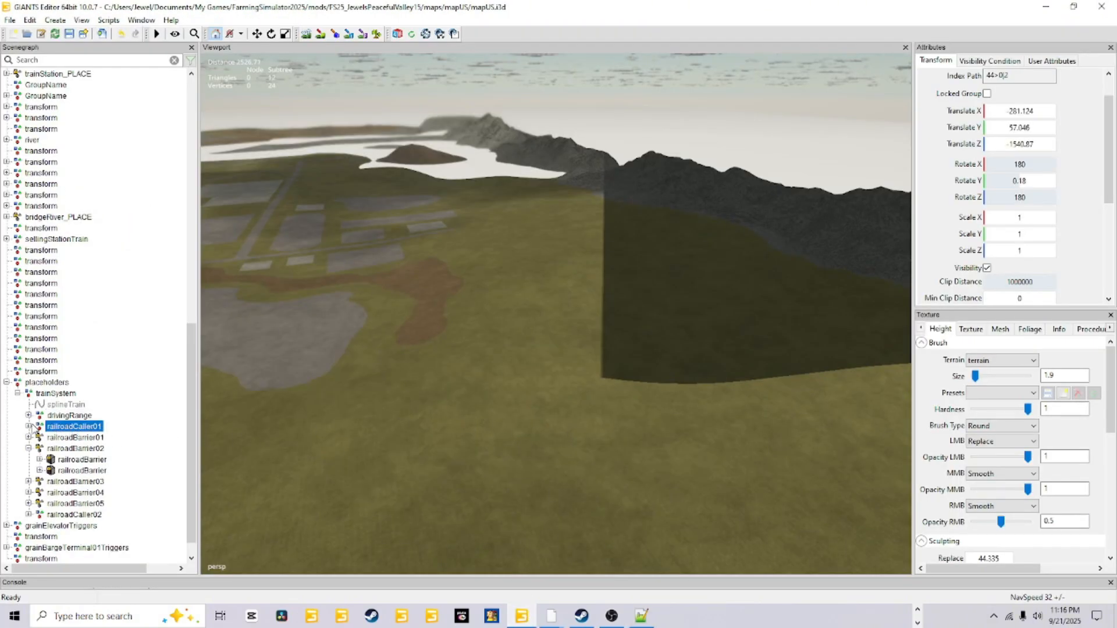
pyautogui.click(28, 426)
pyautogui.click(74, 438)
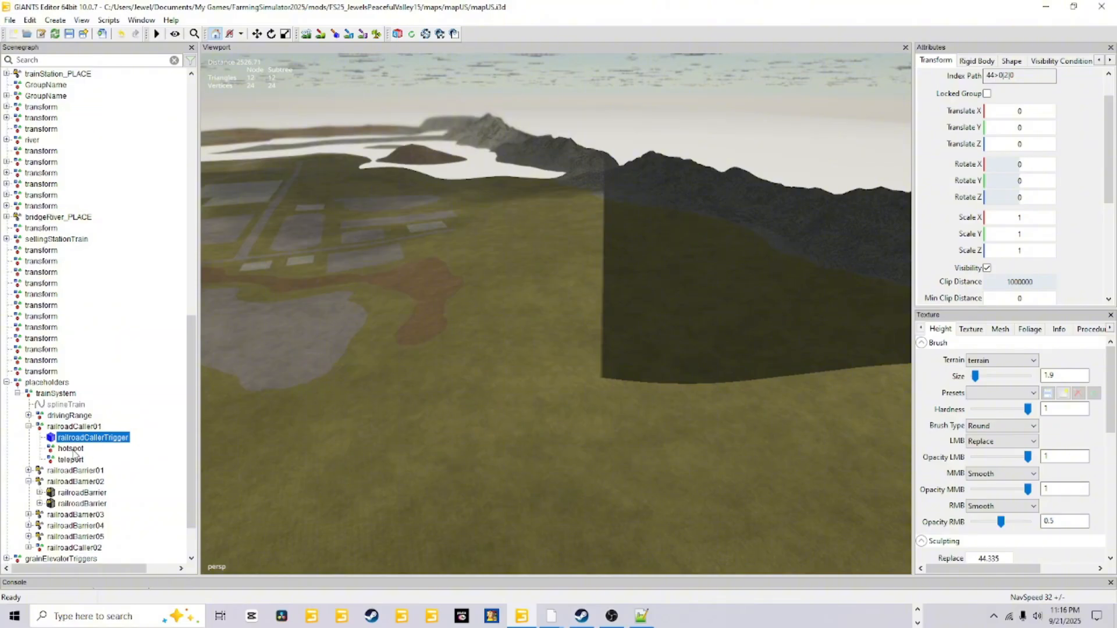
pyautogui.click(70, 449)
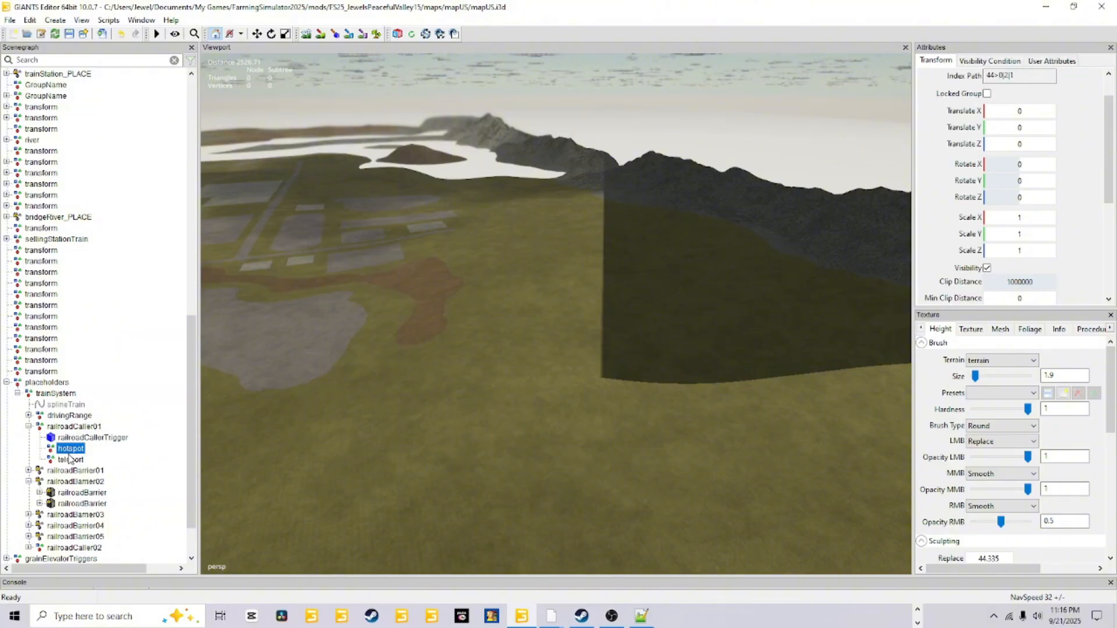
pyautogui.click(67, 460)
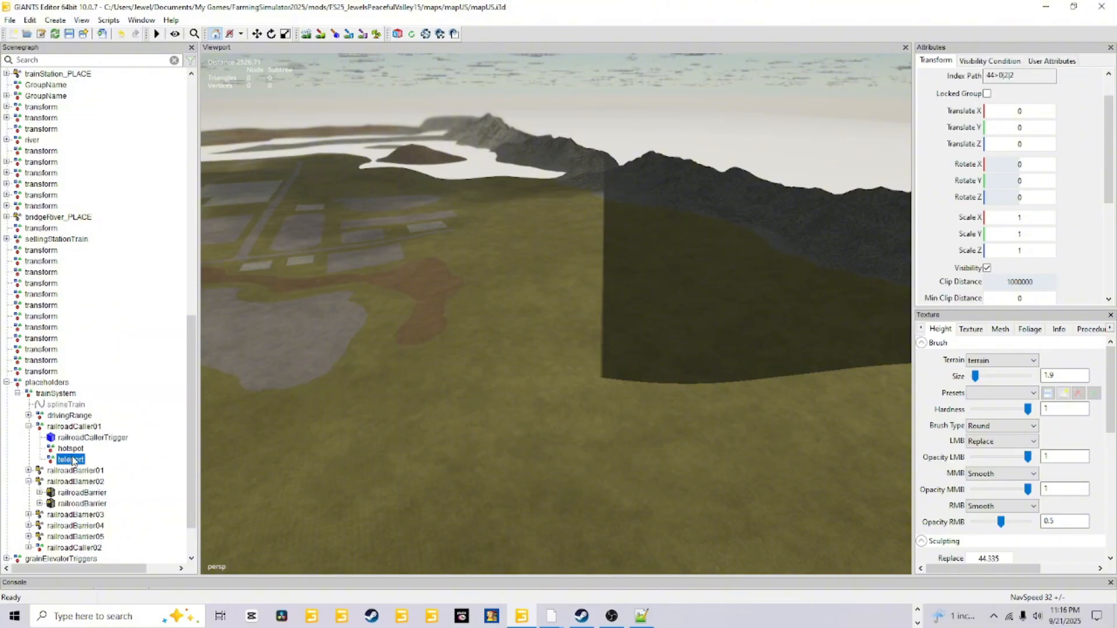
# Compare the railroadCaller triggerNode entries in trainSystem.xml with the index path of railroadCallerTrigger under railroadCaller01 in GIANTS Editor
pyautogui.click(642, 616)
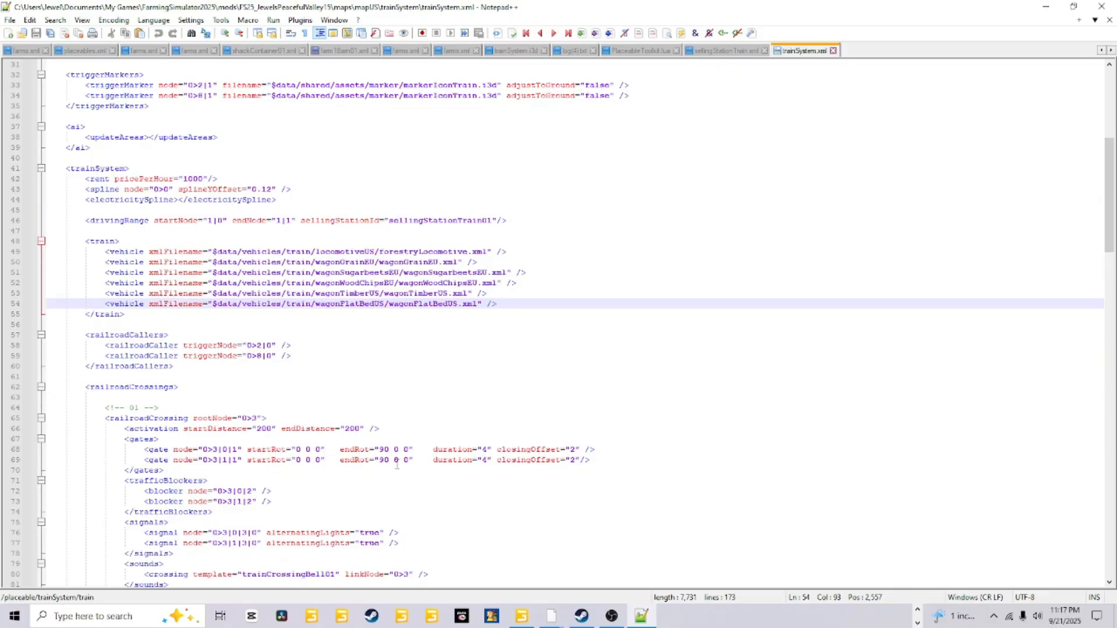
pyautogui.click(522, 617)
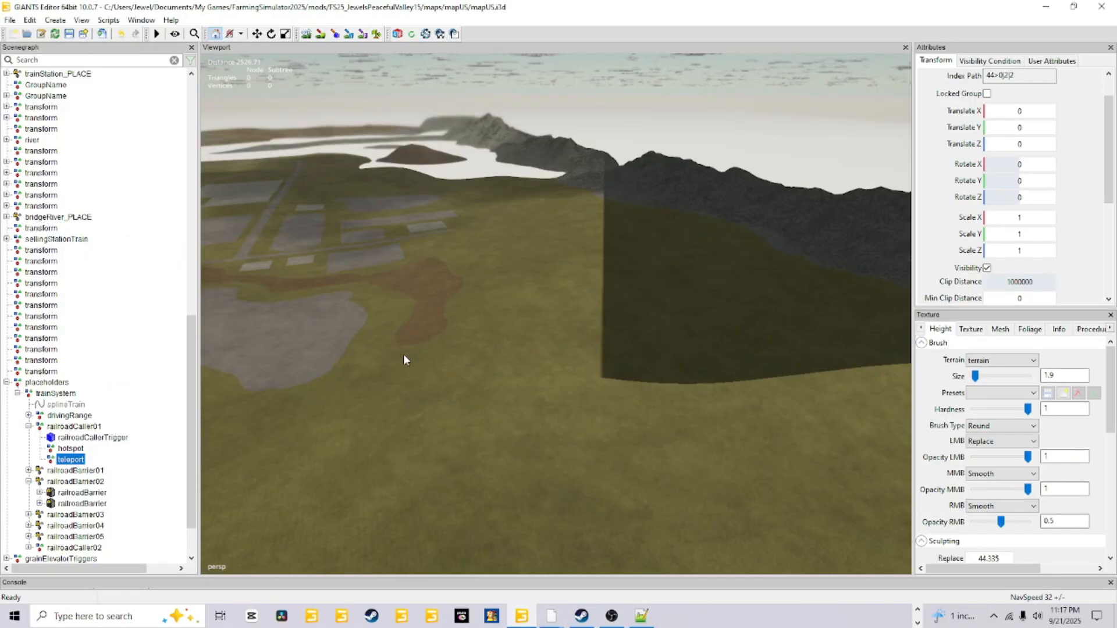
pyautogui.click(71, 440)
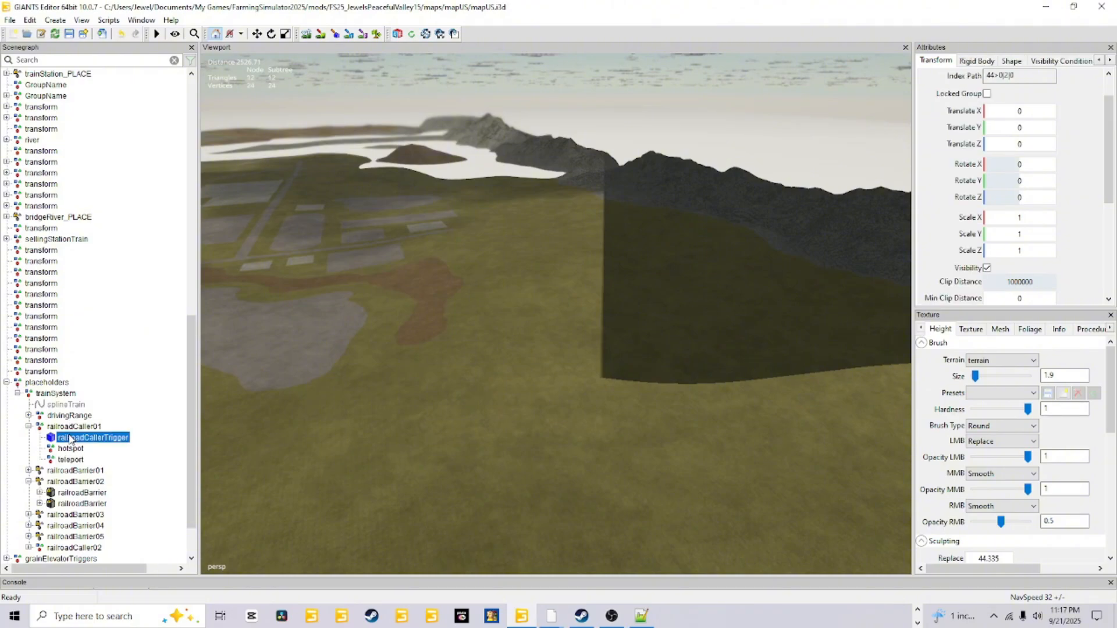
# Expand railroadBarrier01 and its first railroadBarrier, and check the barrier's index path against crossing 01 in trainSystem.xml
pyautogui.scroll(-1, 71, 439)
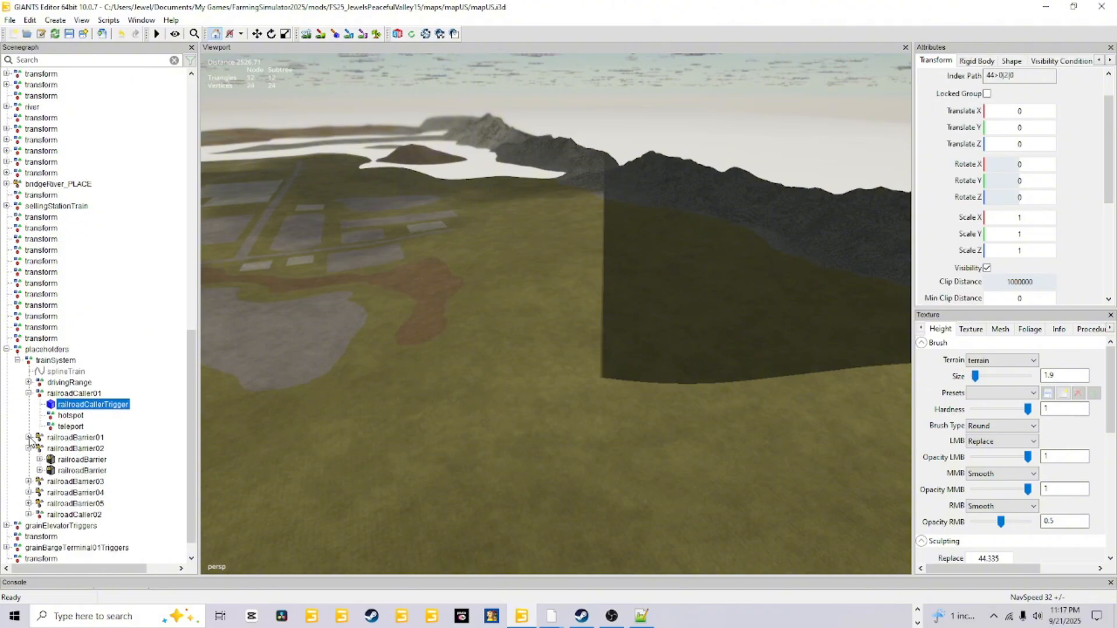
pyautogui.click(29, 438)
pyautogui.click(68, 448)
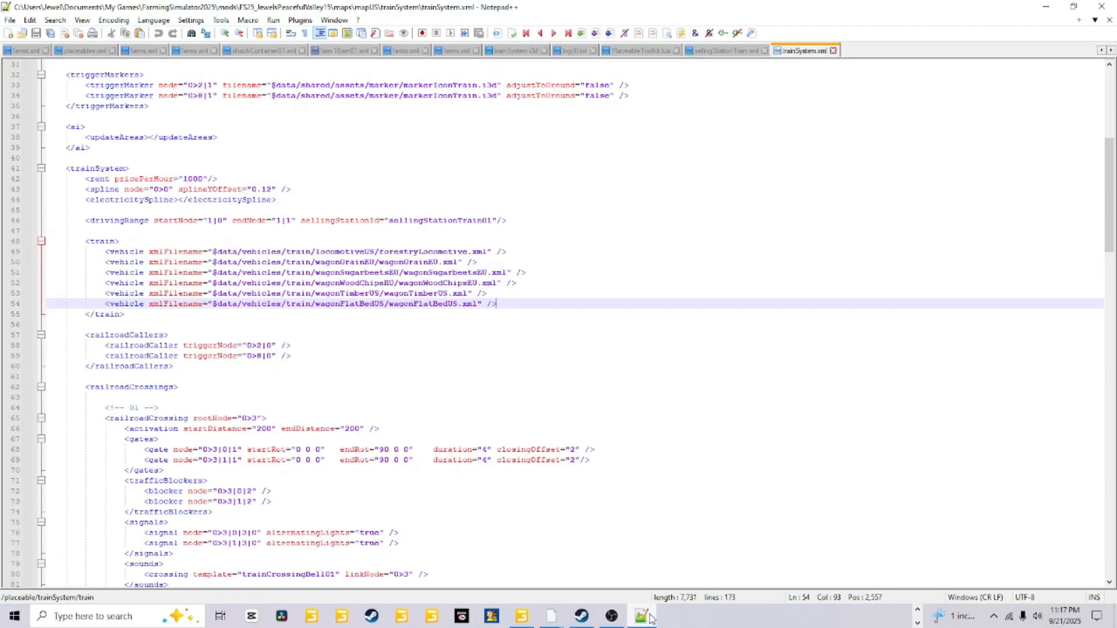
pyautogui.click(641, 617)
pyautogui.scroll(-2, 236, 429)
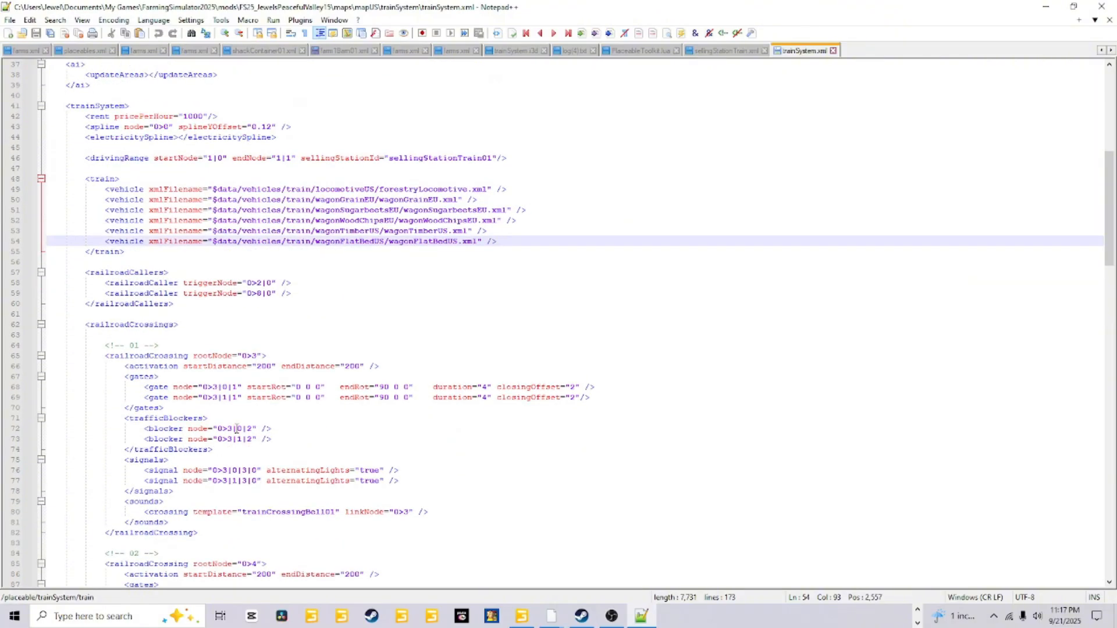
pyautogui.scroll(-2, 236, 429)
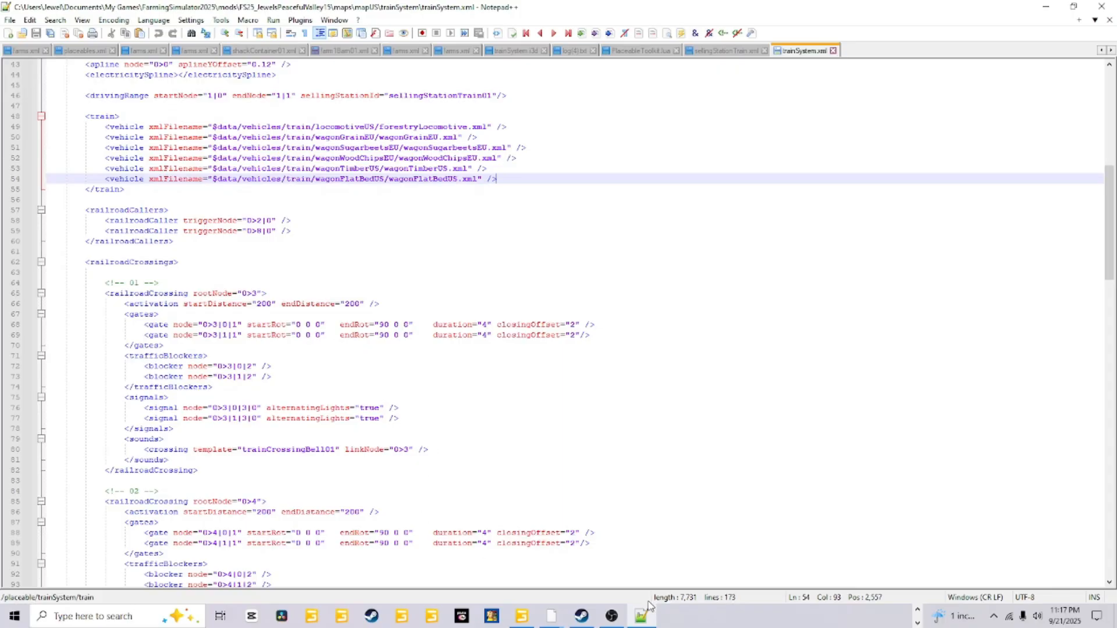
pyautogui.click(522, 616)
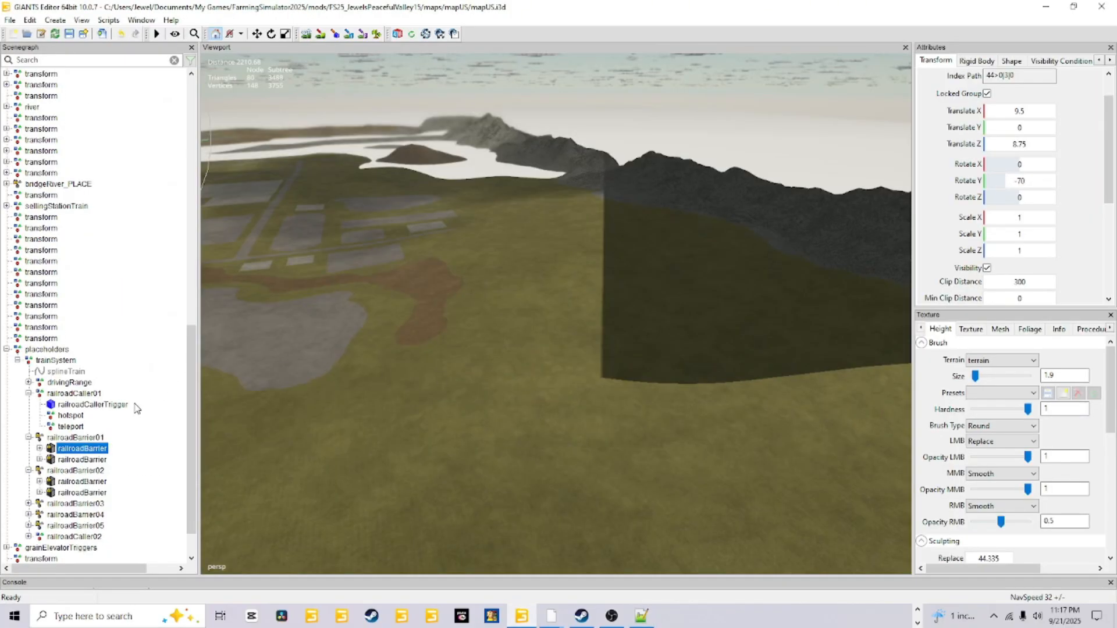
pyautogui.click(39, 449)
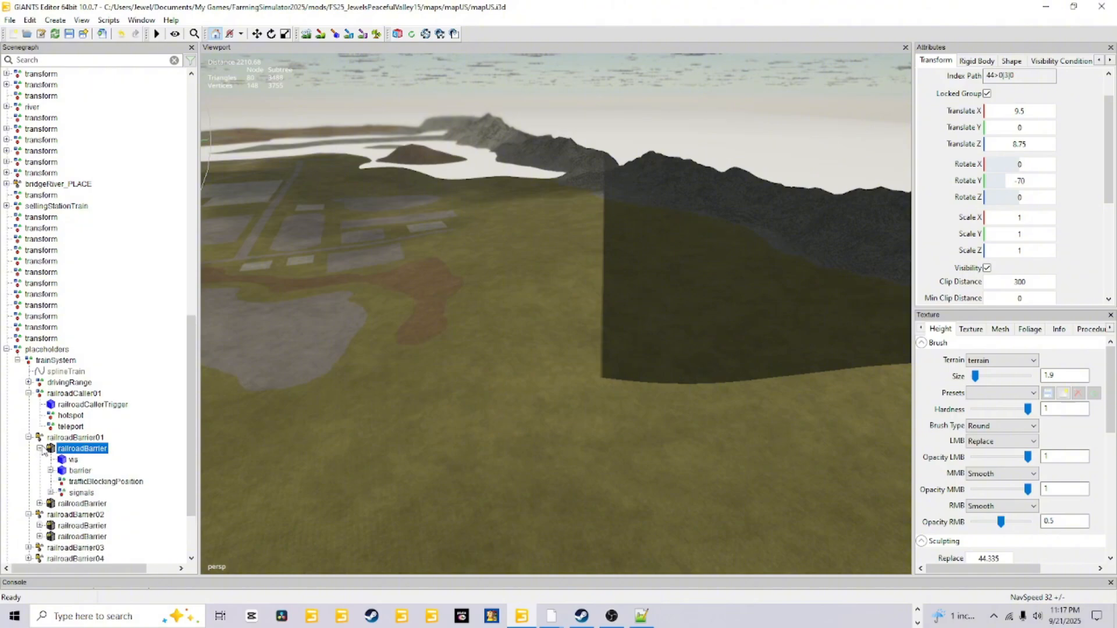
pyautogui.click(74, 470)
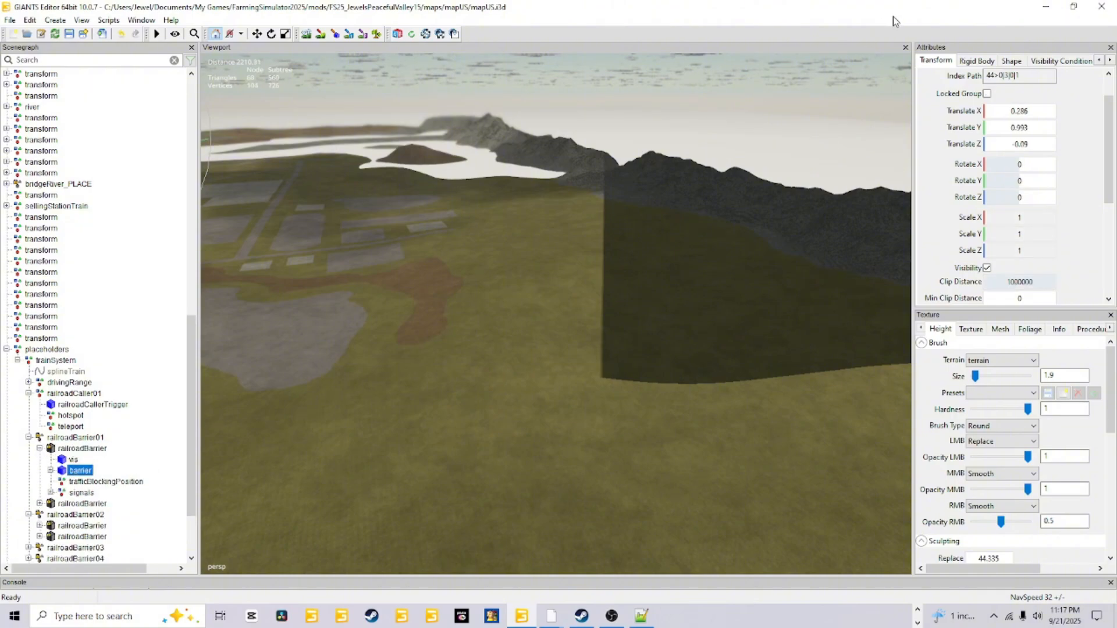
# Examine both gate entries of crossing 01 in trainSystem.xml, and check the index path of the second railroadBarrier's barrier node in GIANTS Editor
pyautogui.click(641, 616)
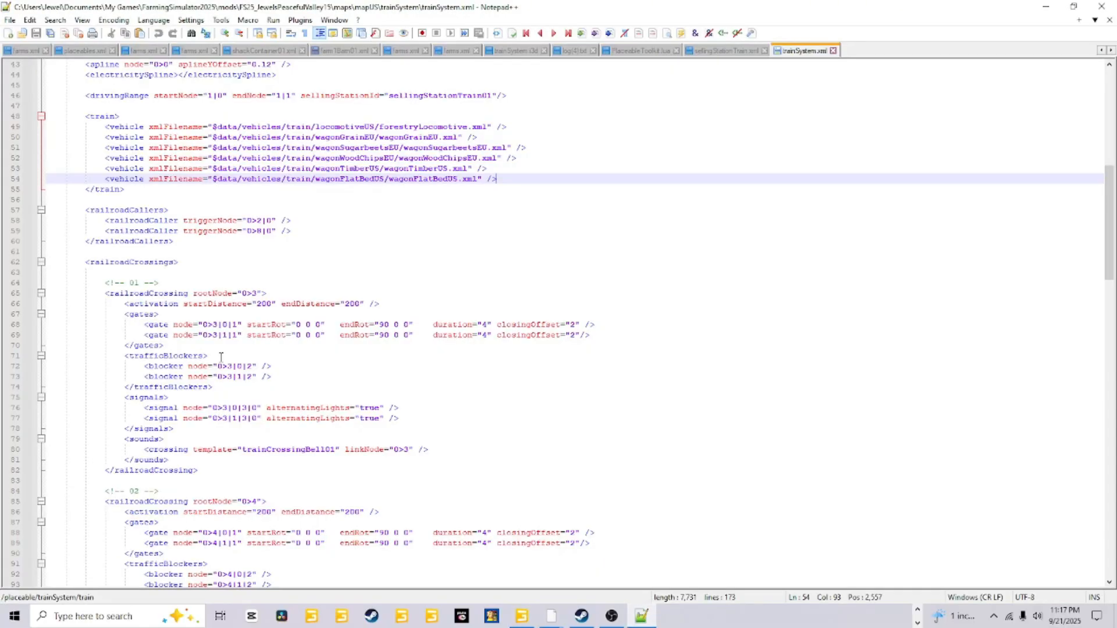
pyautogui.click(169, 324)
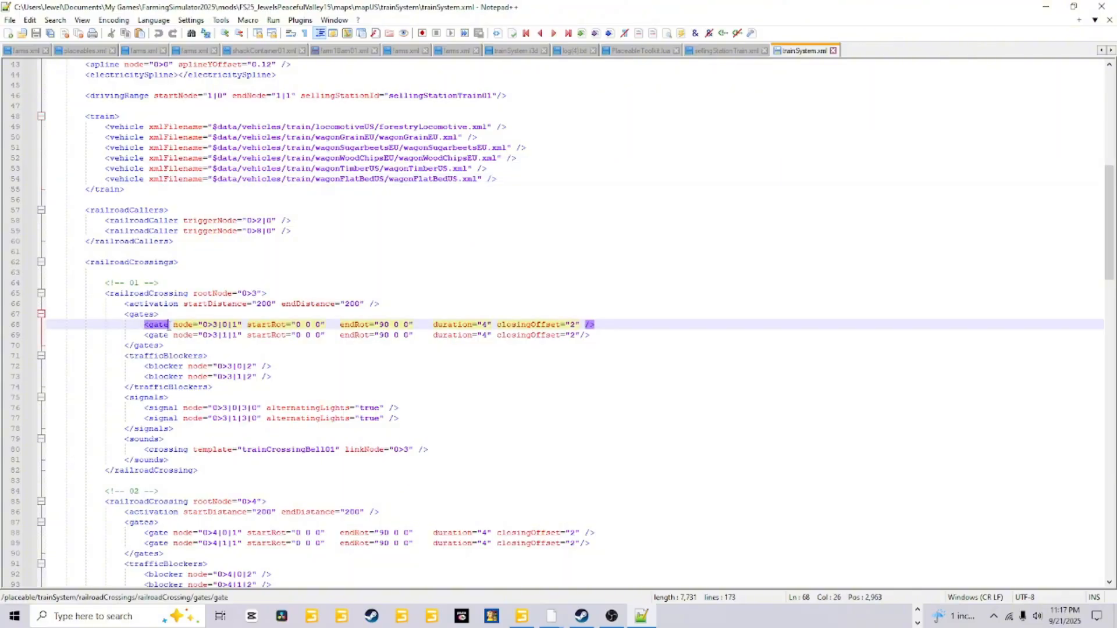
pyautogui.click(203, 336)
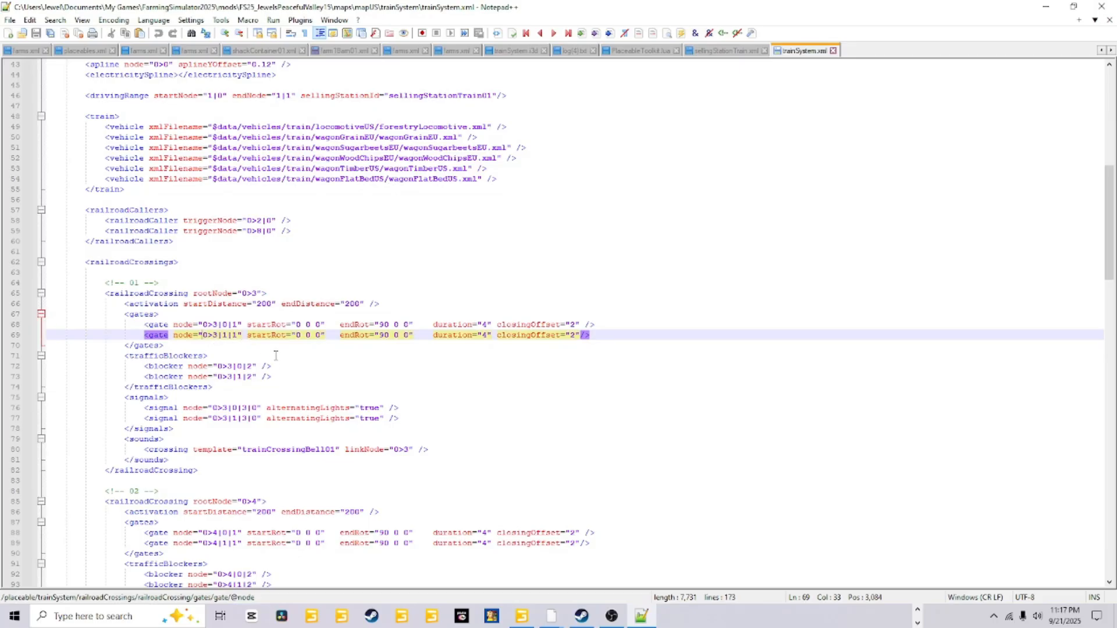
pyautogui.click(522, 616)
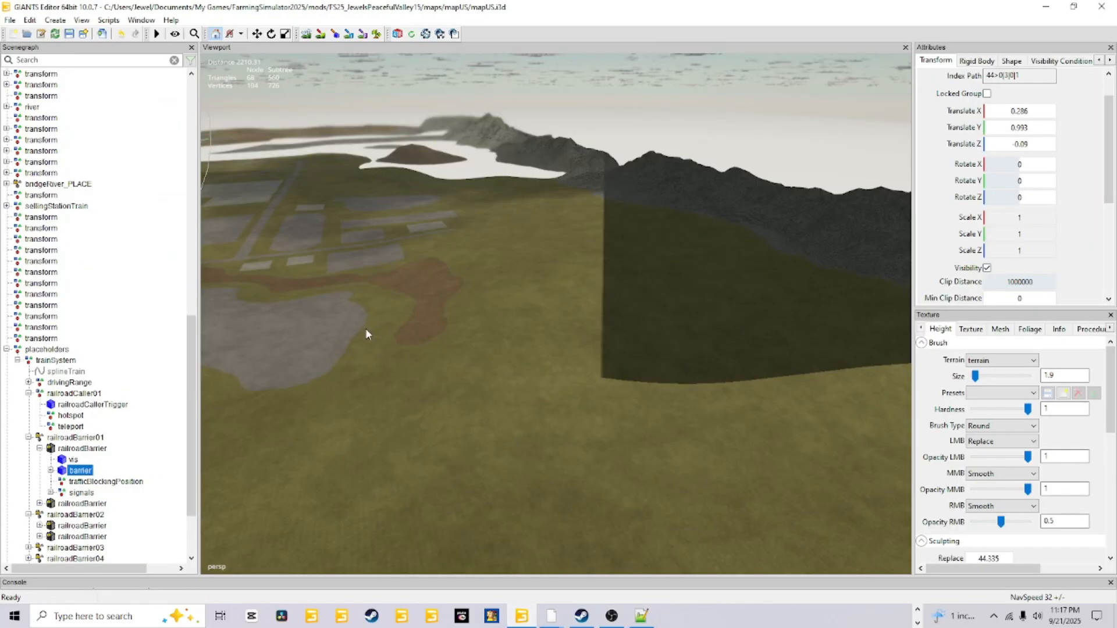
pyautogui.scroll(-1, 88, 498)
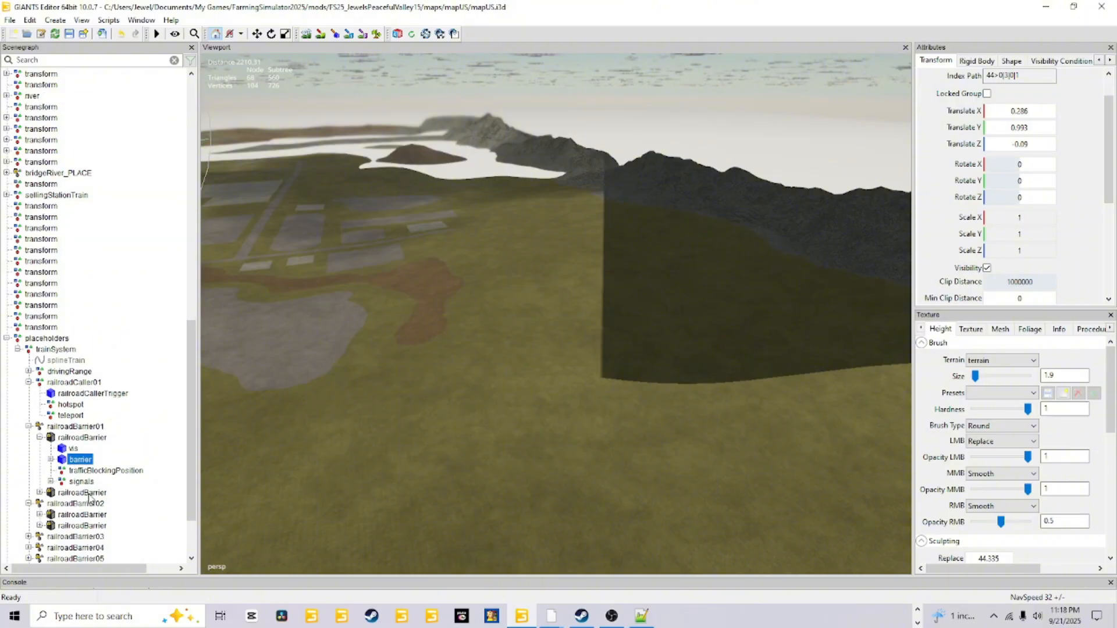
pyautogui.click(40, 493)
pyautogui.scroll(-3, 76, 480)
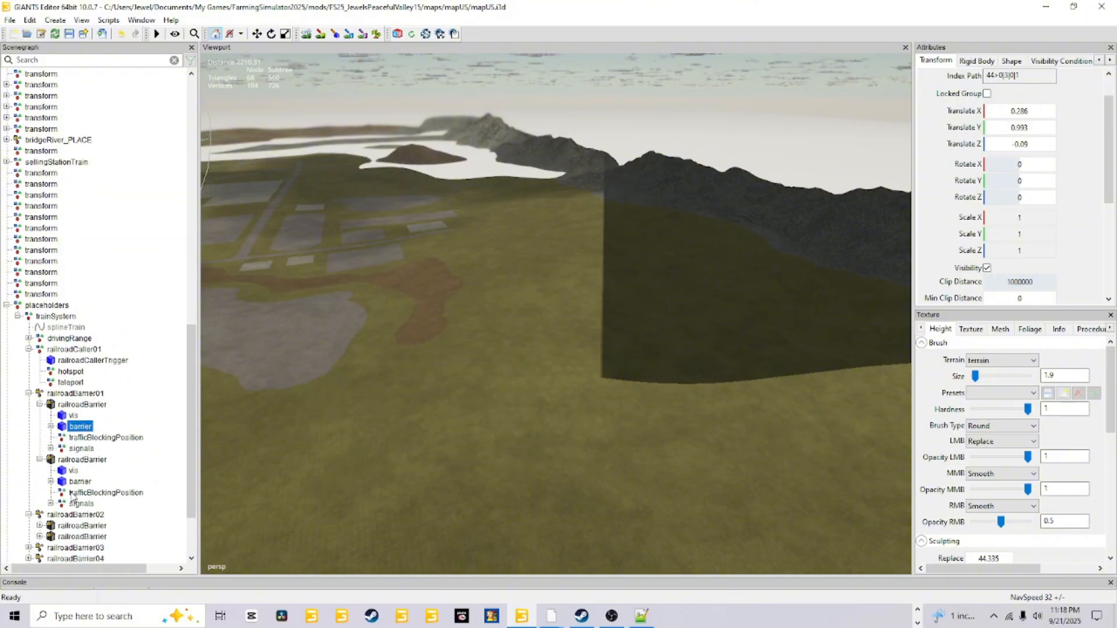
pyautogui.click(78, 483)
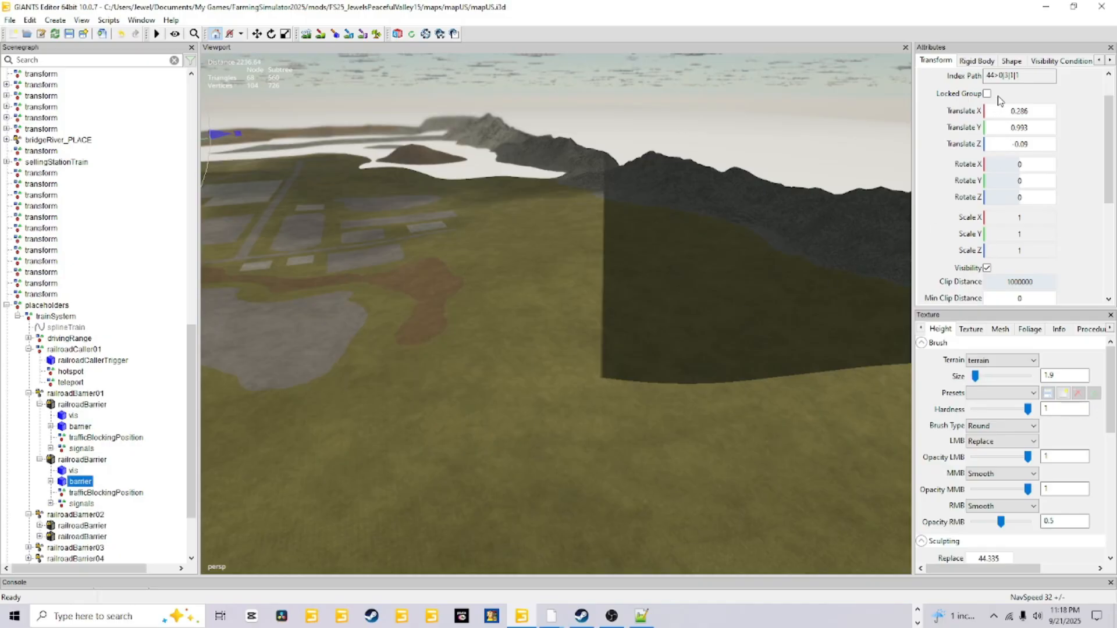
pyautogui.scroll(-3, 131, 437)
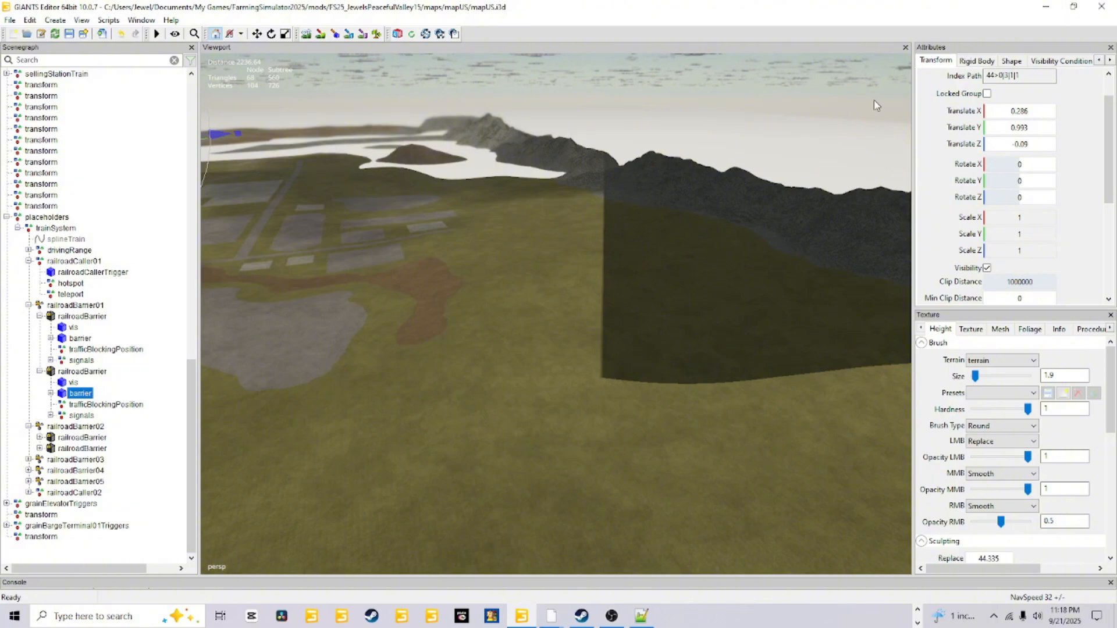
# Check the index paths of railroadBarrier02, railroadBarrier05 and the barrier inside railroadBarrier05's first railroadCrossing
pyautogui.click(91, 427)
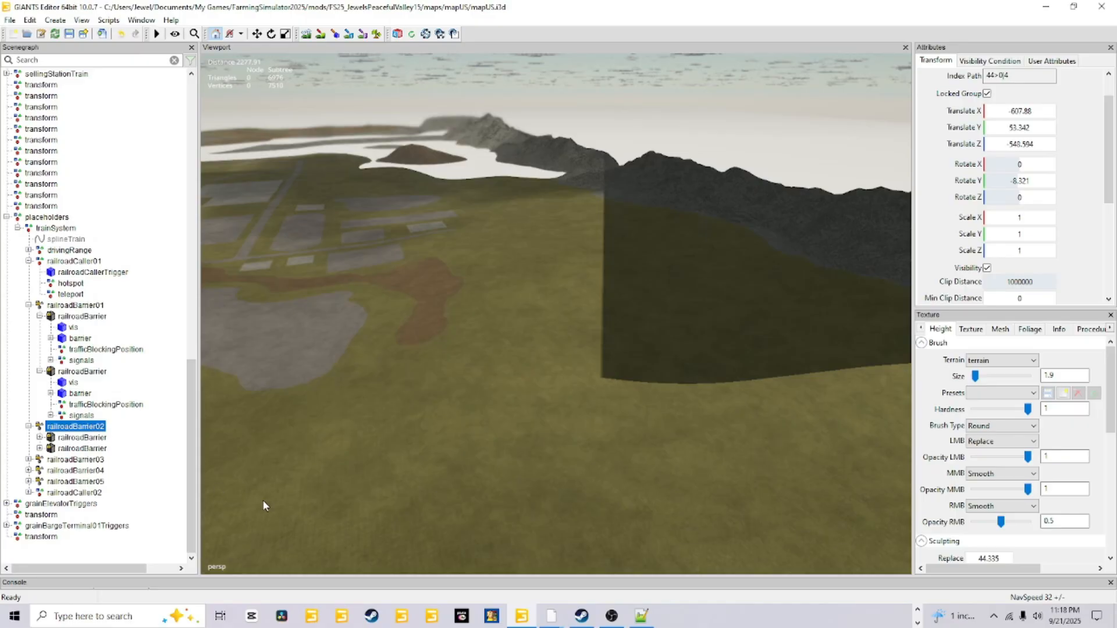
pyautogui.click(80, 483)
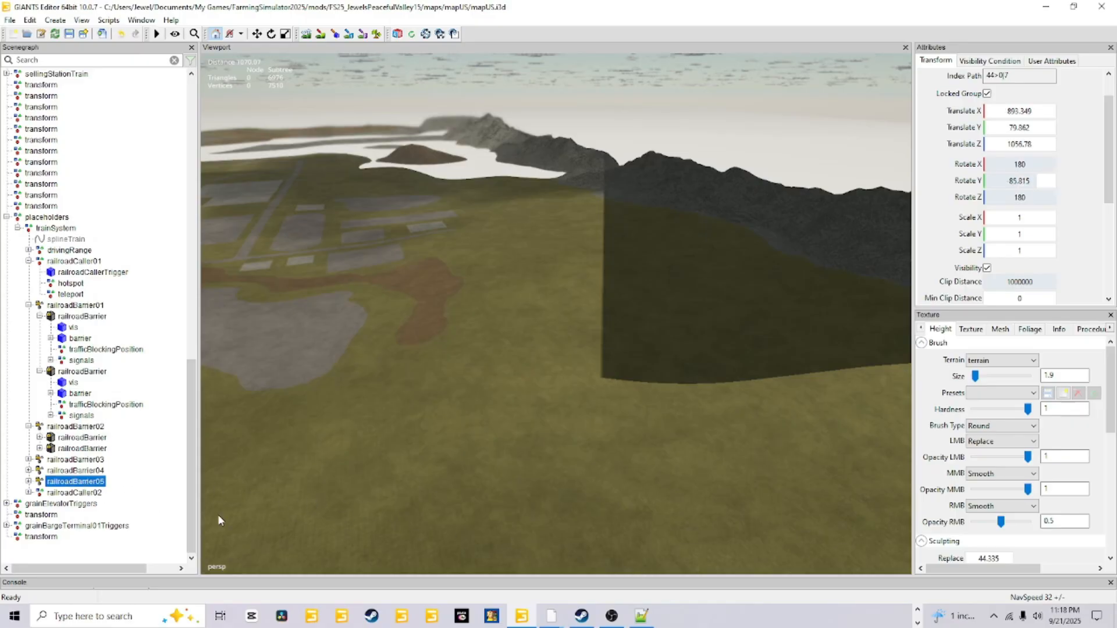
pyautogui.click(28, 482)
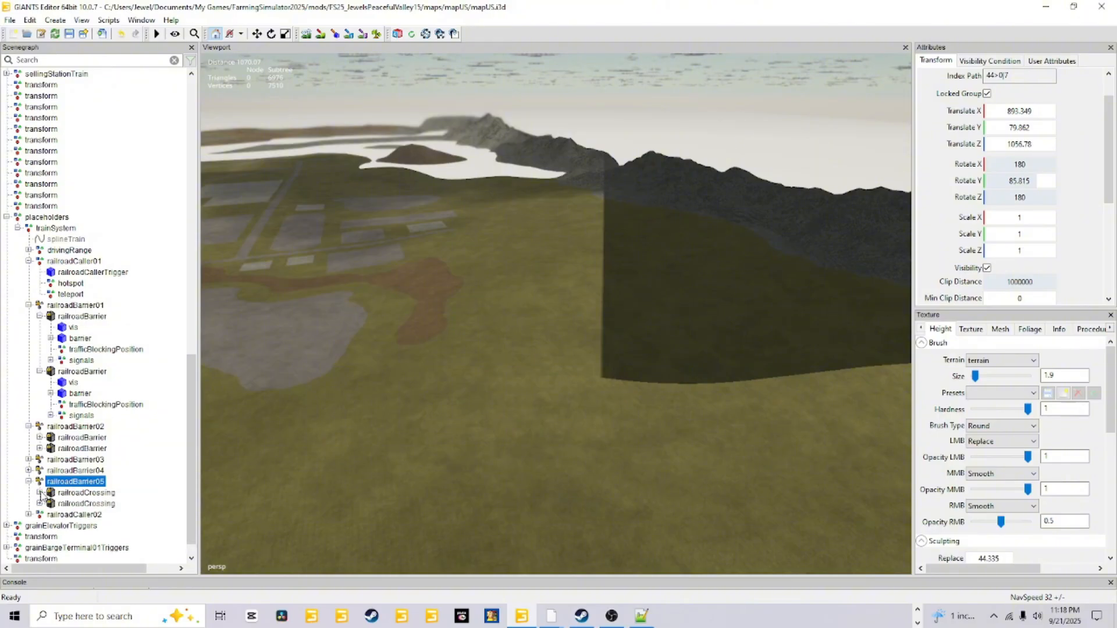
pyautogui.click(40, 492)
pyautogui.click(81, 515)
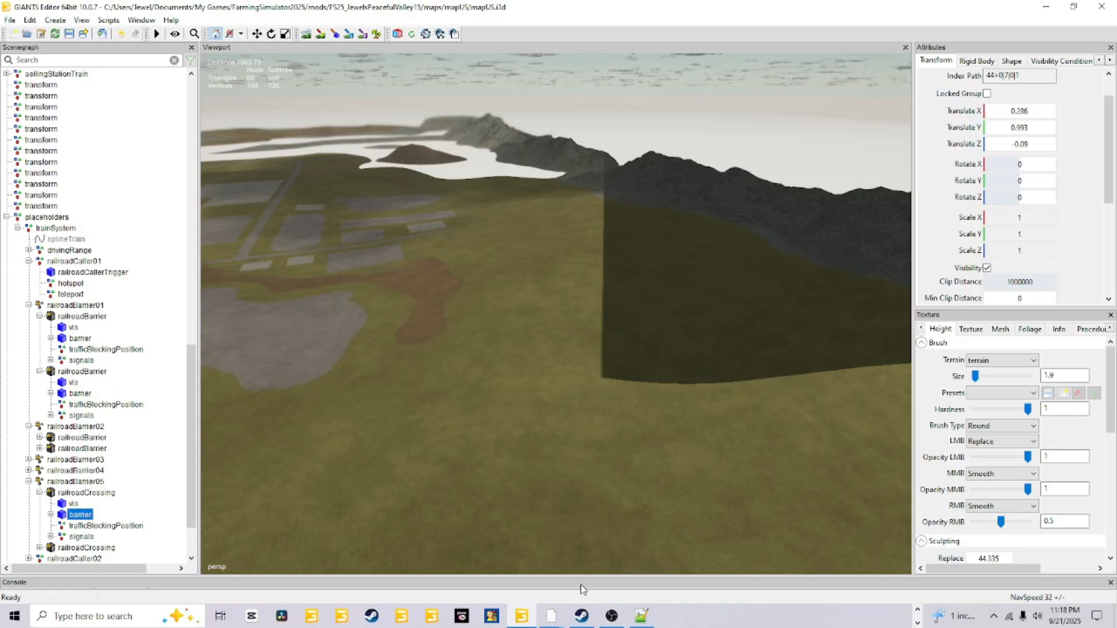
# Find the crossing 05 entries in trainSystem.xml, and check the index path of railroadBarrier05's first signal node in GIANTS Editor
pyautogui.click(639, 618)
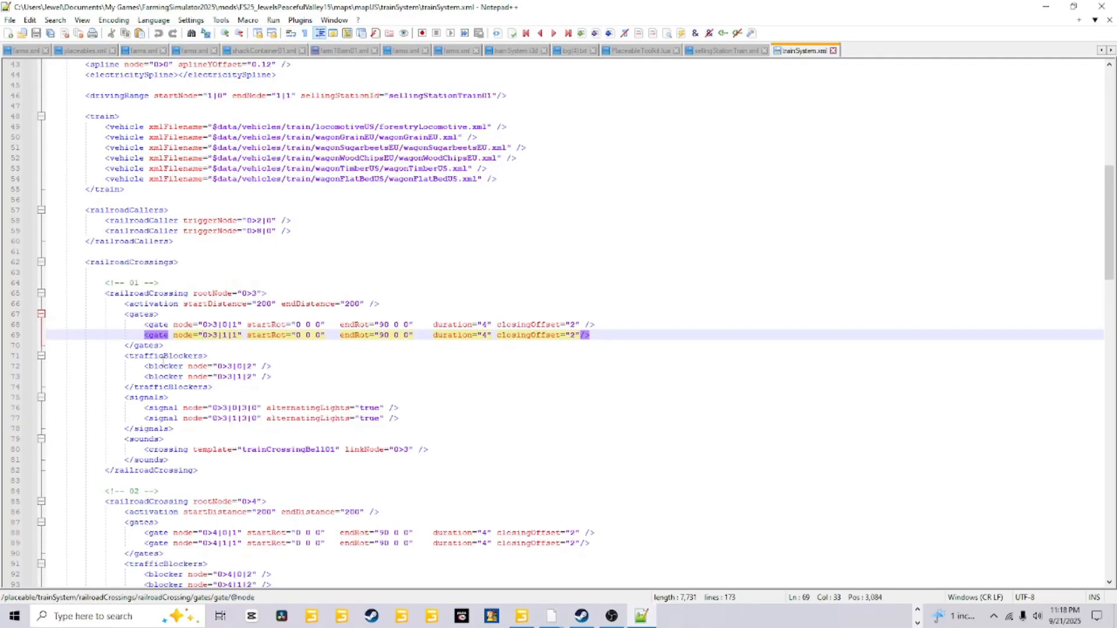
pyautogui.scroll(-15, 335, 349)
pyautogui.scroll(-9, 335, 349)
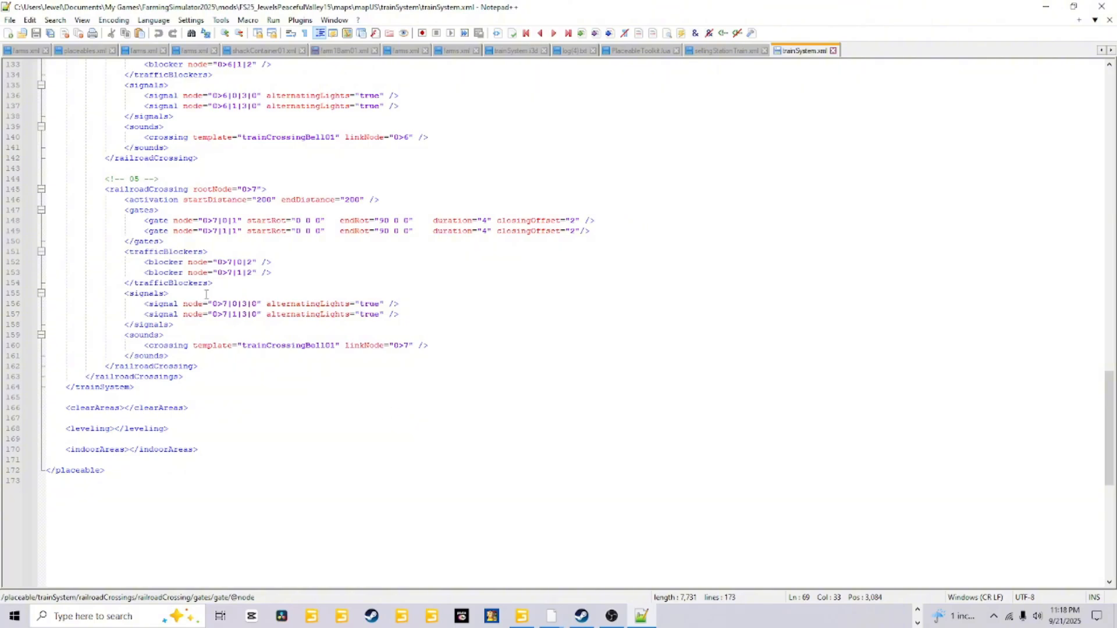
pyautogui.click(522, 616)
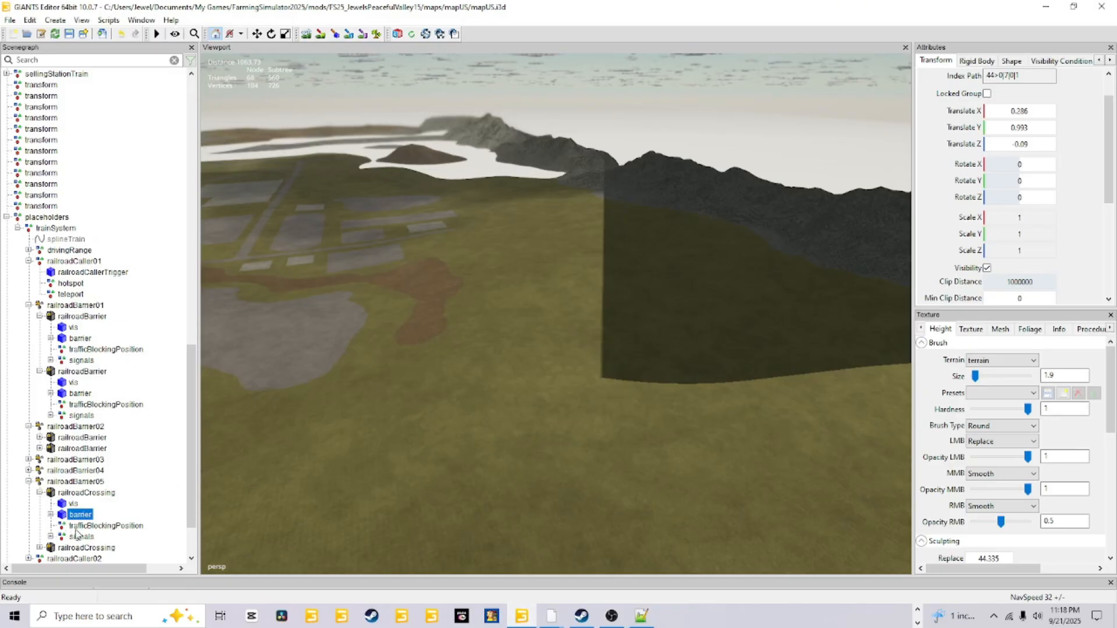
pyautogui.click(51, 537)
pyautogui.scroll(-1, 51, 541)
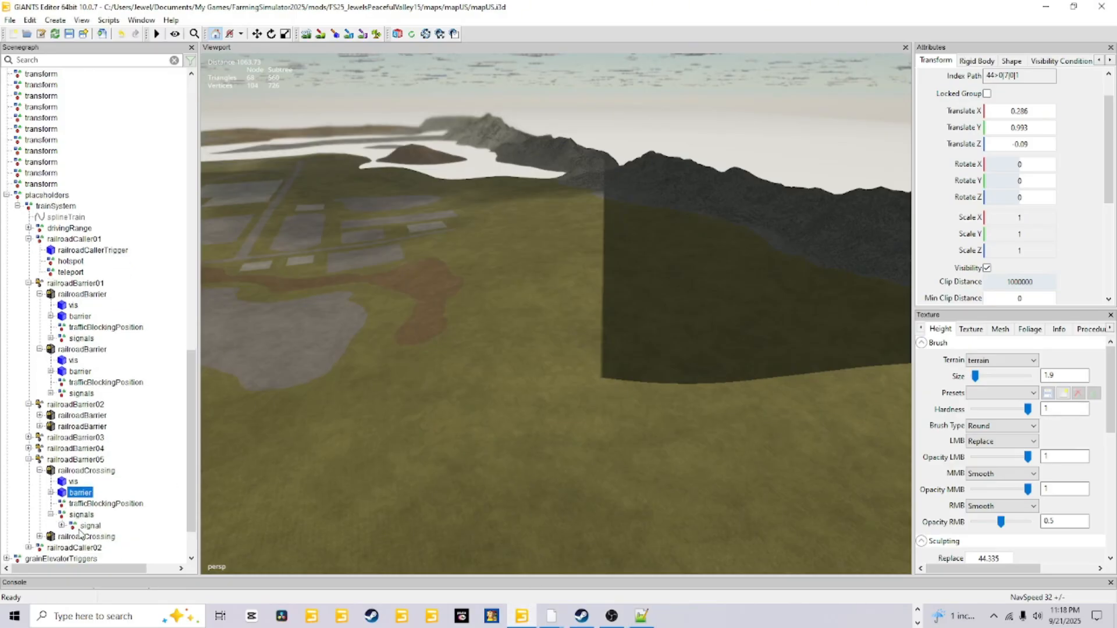
pyautogui.click(86, 526)
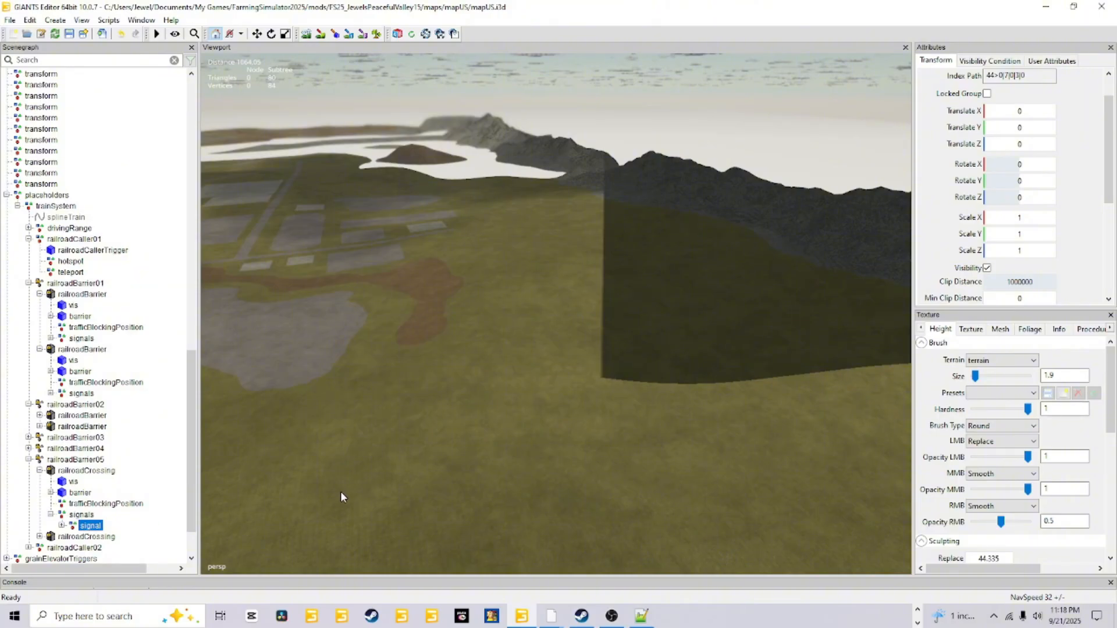
# Review trainSystem.xml once more, from the crossing 05 entries at the end of the file back to the storeData block
pyautogui.click(642, 616)
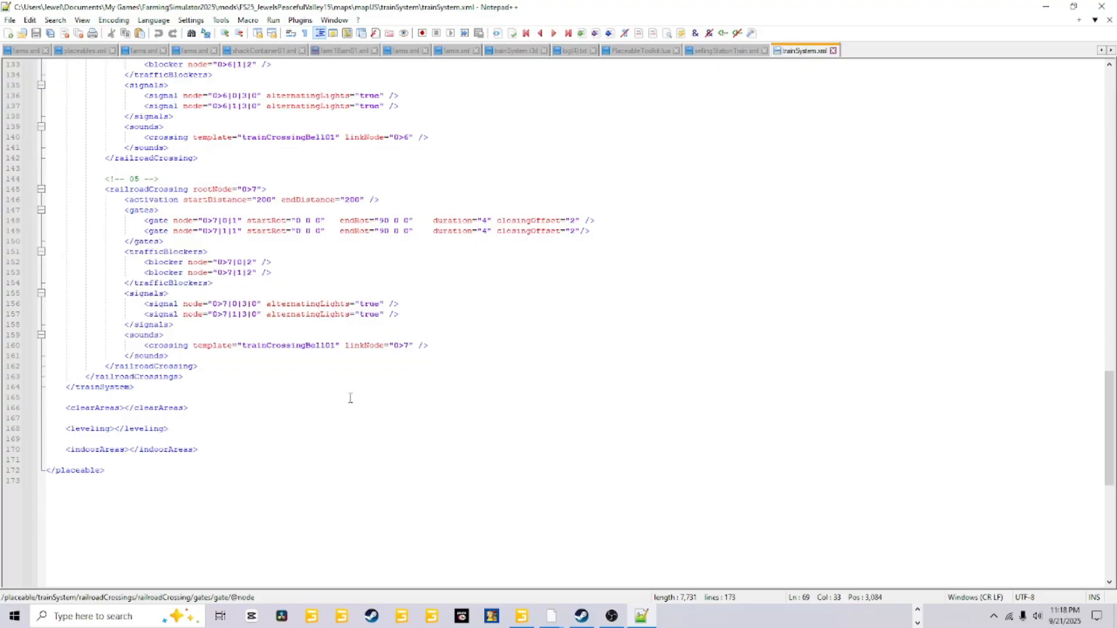
pyautogui.scroll(4, 350, 398)
pyautogui.scroll(-5, 347, 402)
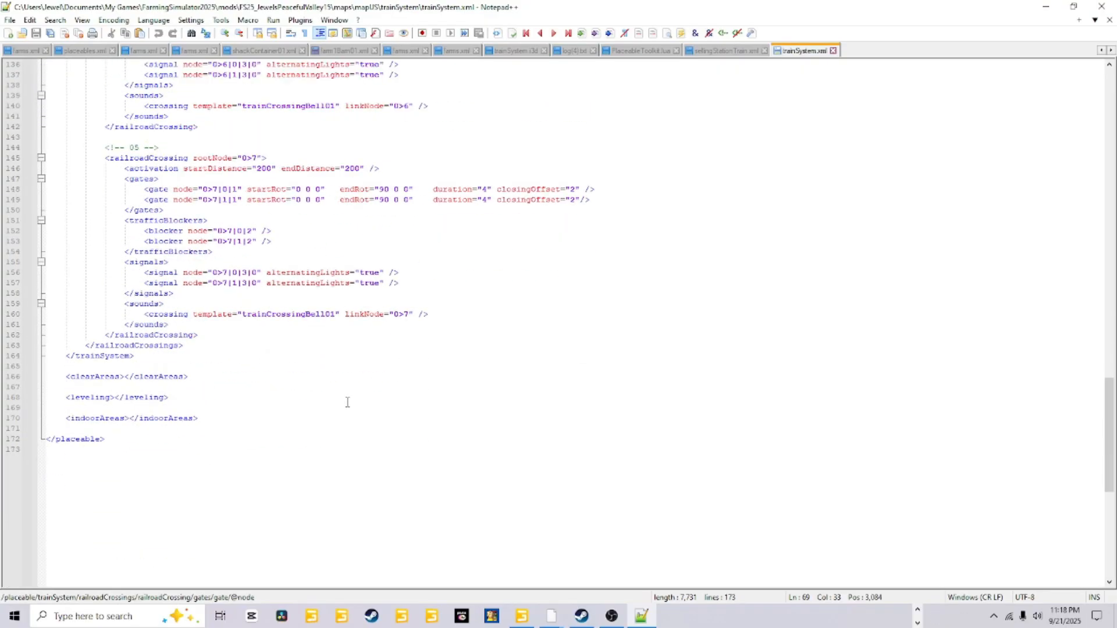
pyautogui.scroll(20, 347, 398)
pyautogui.scroll(5, 344, 394)
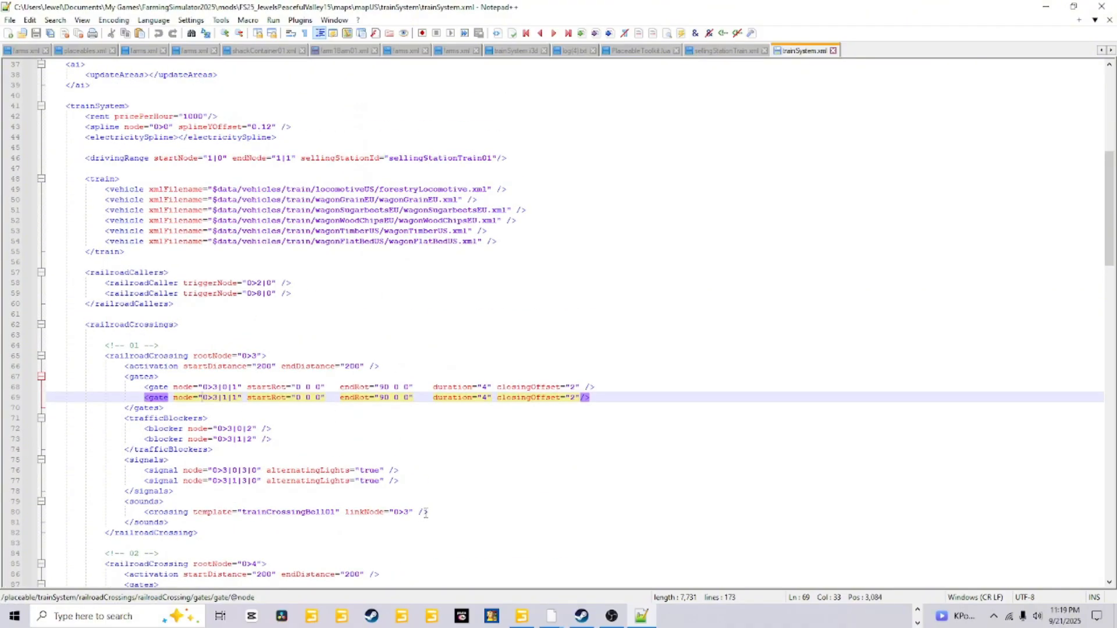
pyautogui.scroll(4, 456, 492)
pyautogui.scroll(5, 453, 493)
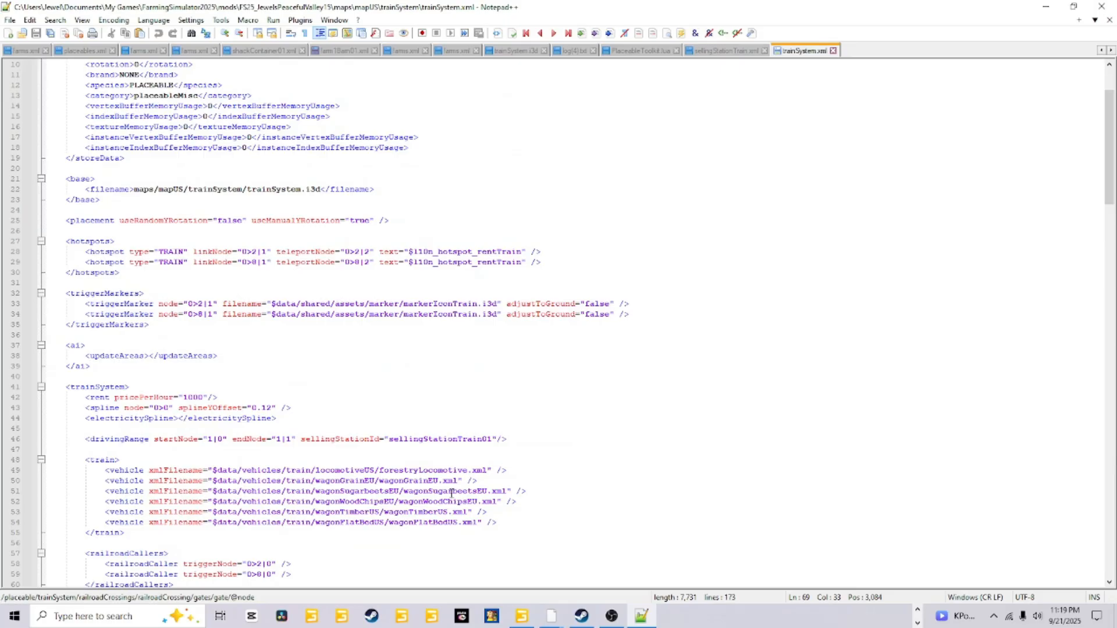
pyautogui.scroll(3, 452, 493)
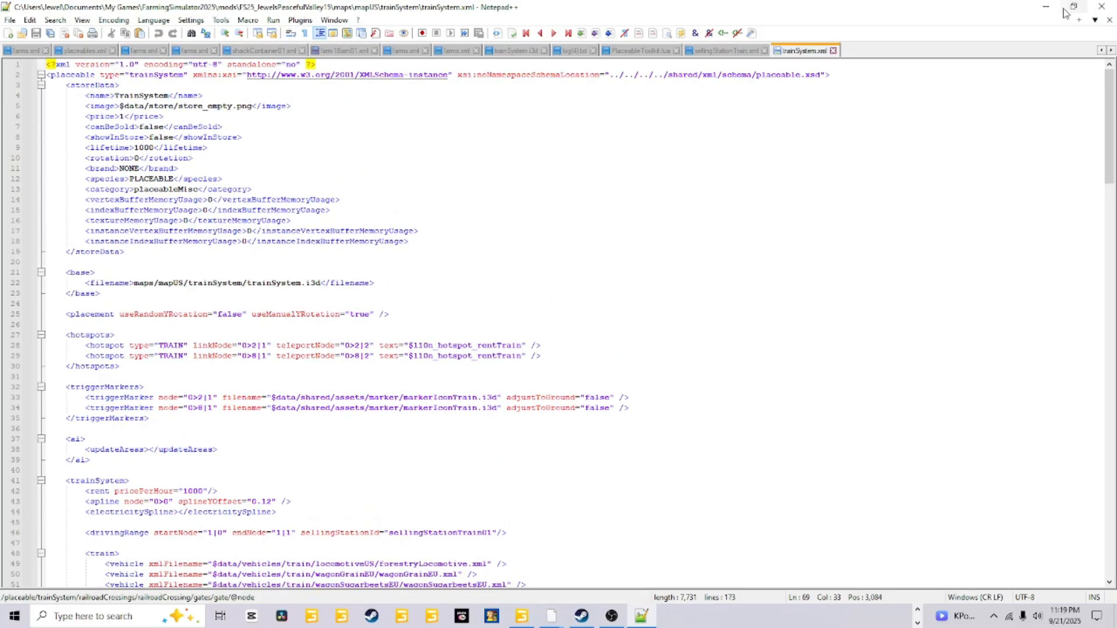
# Close trainSystem.xml, minimize Notepad++ to return to GIANTS Editor, and reveal the remaining taskbar programs
pyautogui.click(833, 50)
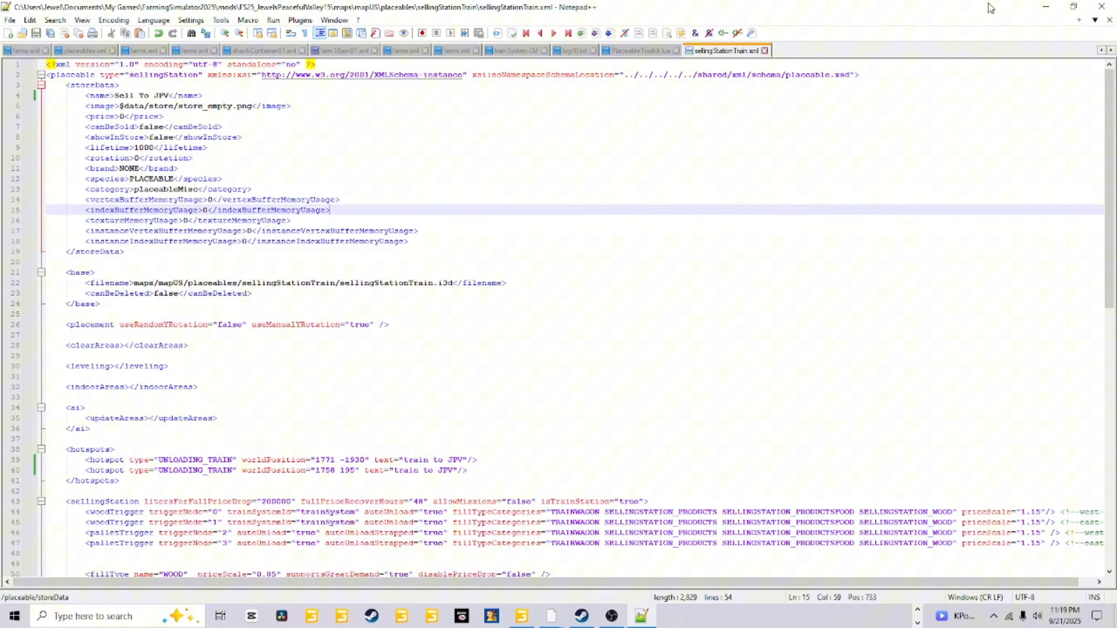
pyautogui.click(1046, 6)
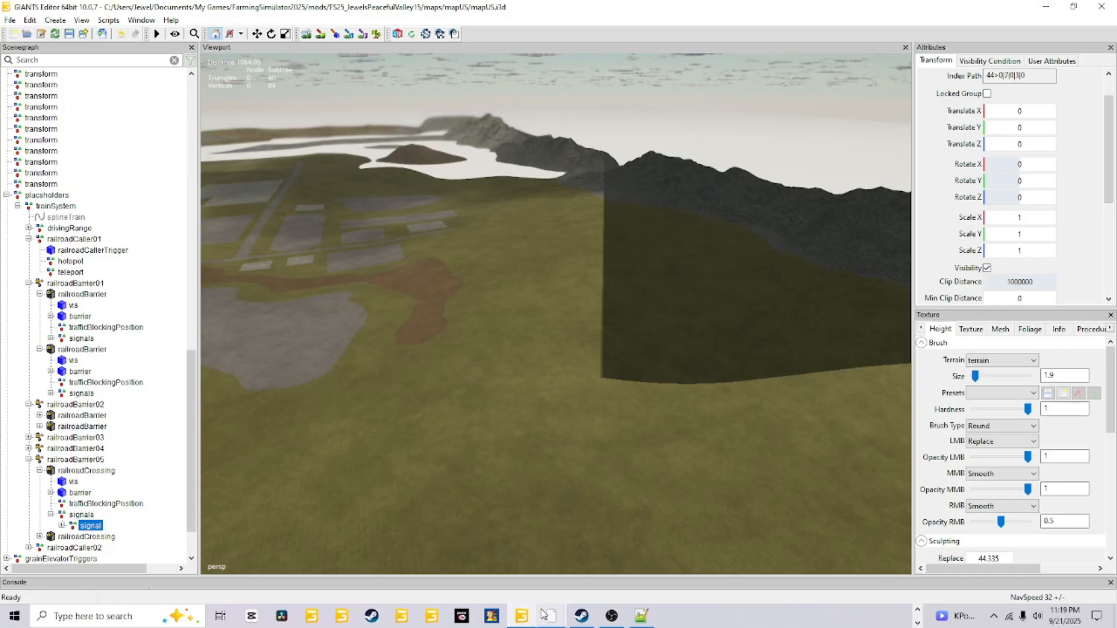
pyautogui.click(918, 610)
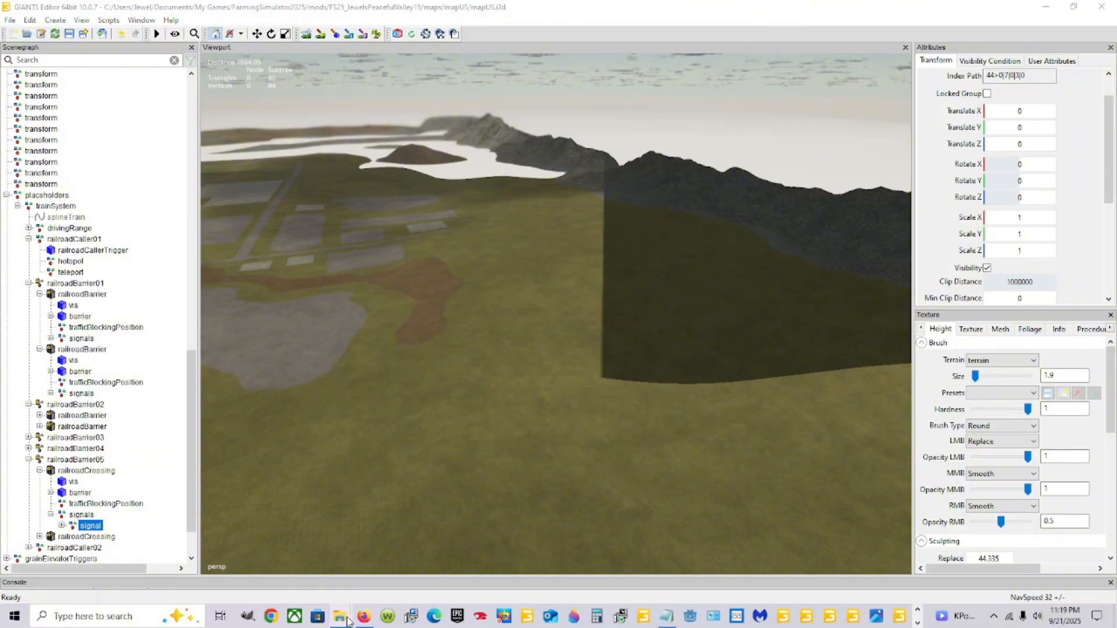
# Switch to File Explorer and go to the mod's maps/mapUS/placeables/sellingStationTrain folder
pyautogui.moveTo(340, 616)
pyautogui.moveTo(366, 581)
pyautogui.click(293, 562)
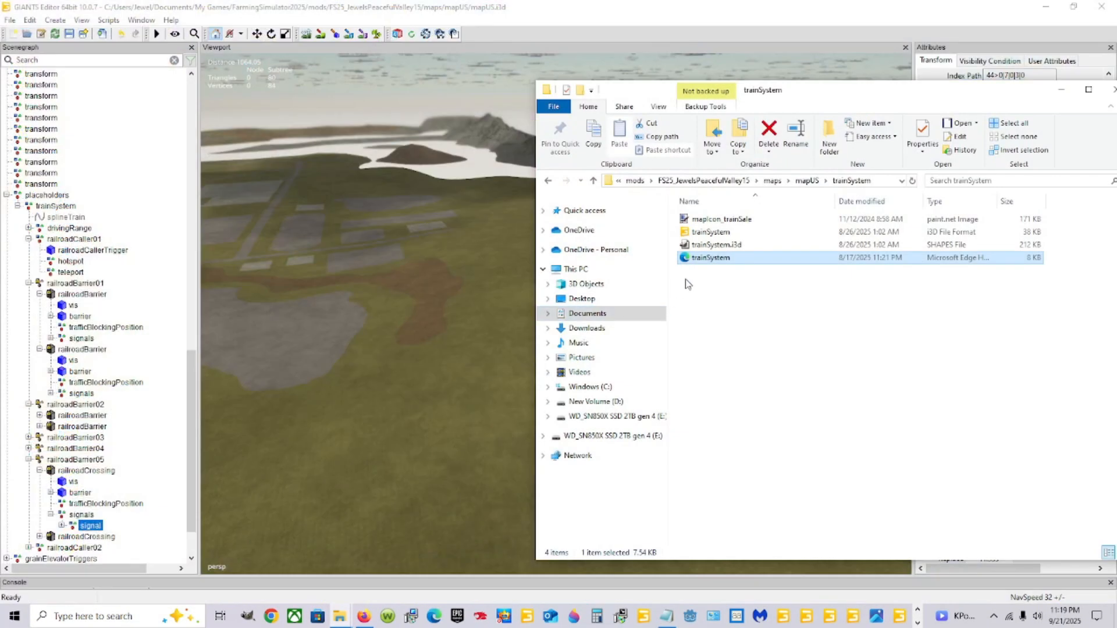
pyautogui.click(807, 180)
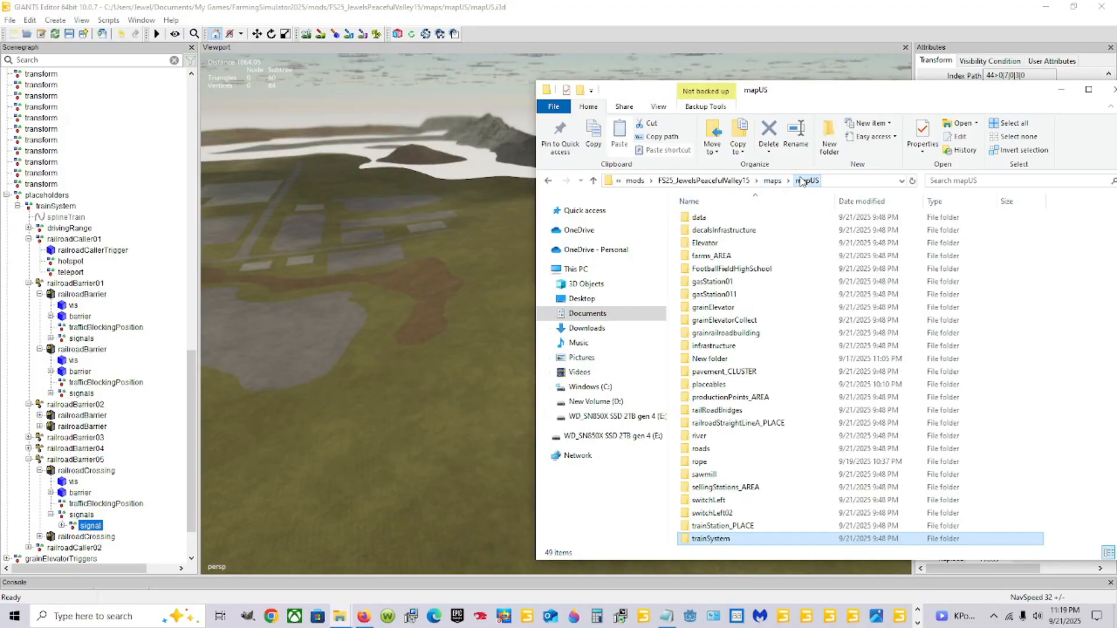
pyautogui.doubleClick(716, 385)
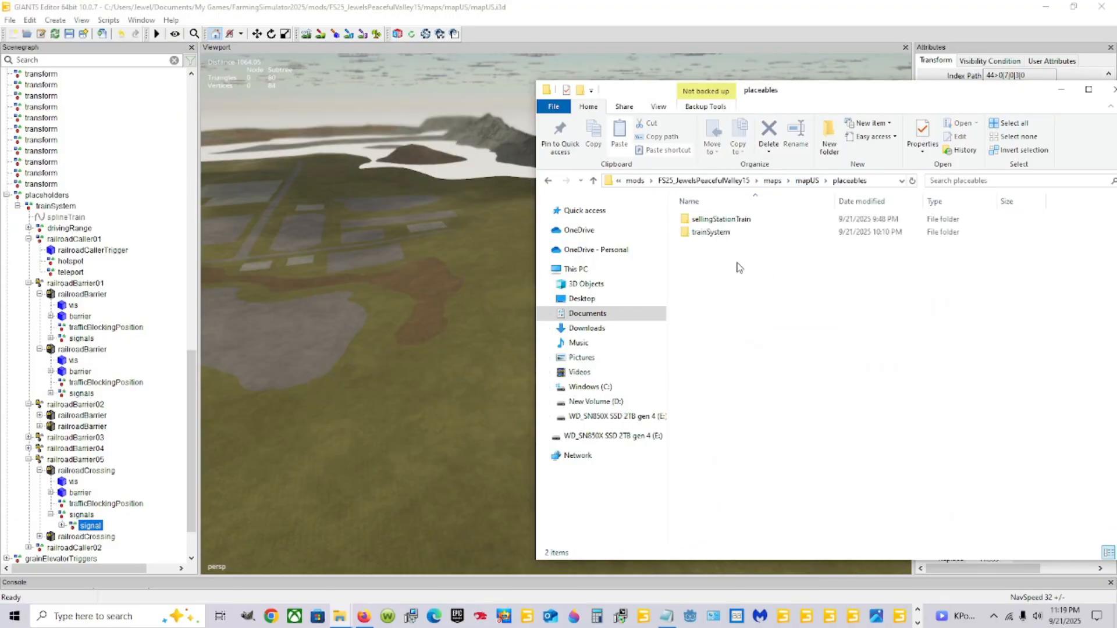
pyautogui.click(756, 224)
pyautogui.doubleClick(756, 224)
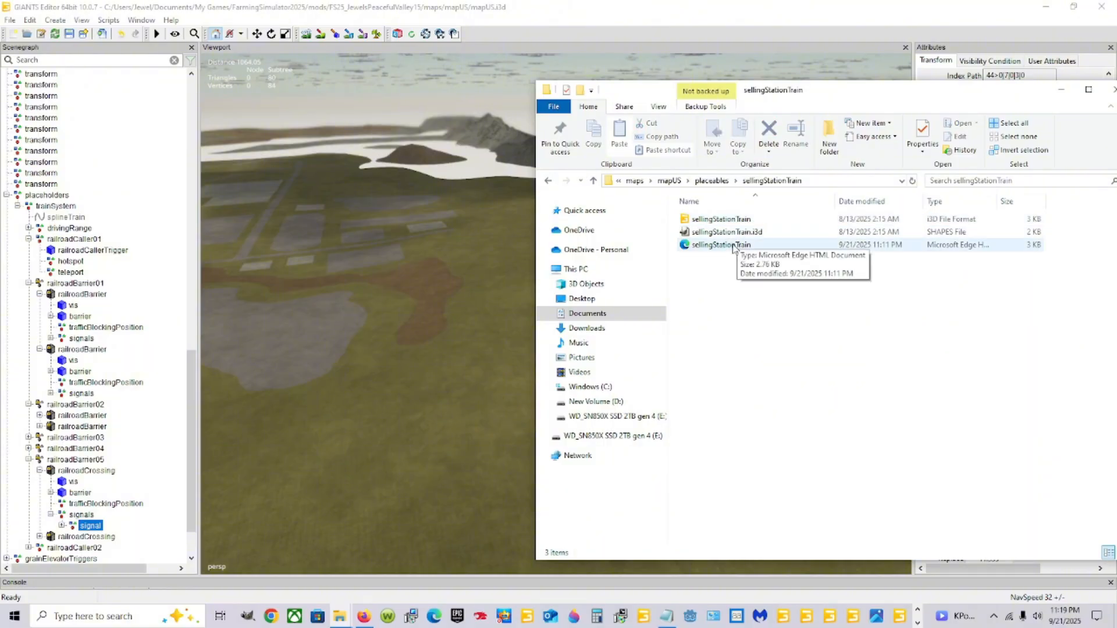
# Open the mod's sellingStationTrain XML file in Notepad++ for a brief look, and minimize the editor again
pyautogui.click(734, 247)
pyautogui.rightClick(734, 246)
pyautogui.click(774, 296)
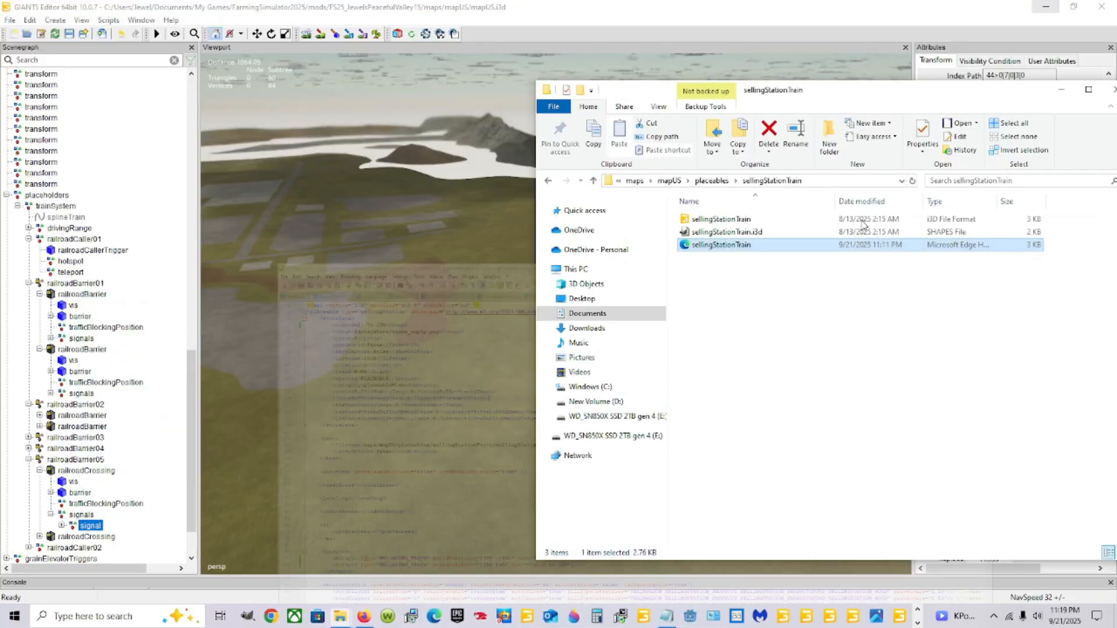
pyautogui.click(1046, 7)
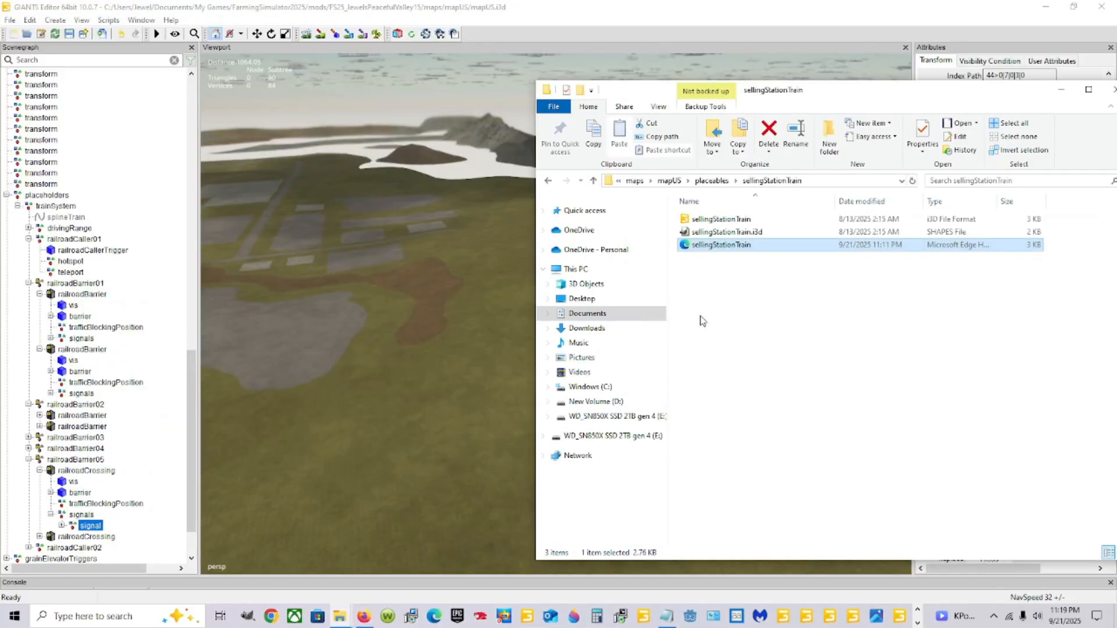
# Open placeables.xml from the mod's maps/mapUS/config folder in Notepad++, and review its trainSystem and trainStation entries
pyautogui.click(669, 181)
pyautogui.click(698, 180)
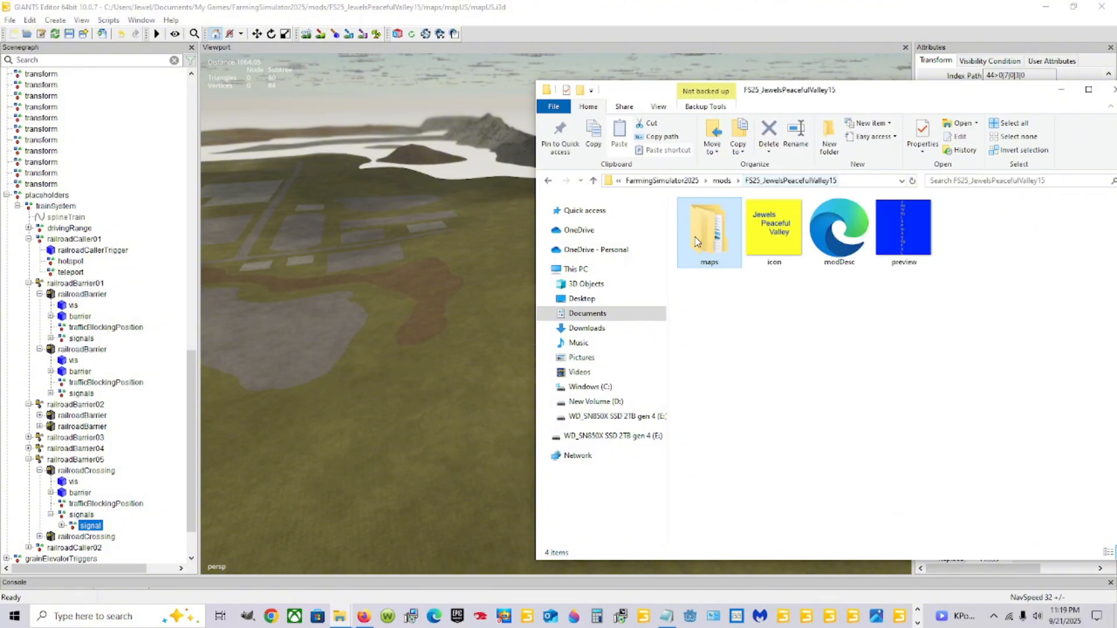
pyautogui.doubleClick(719, 259)
pyautogui.doubleClick(704, 220)
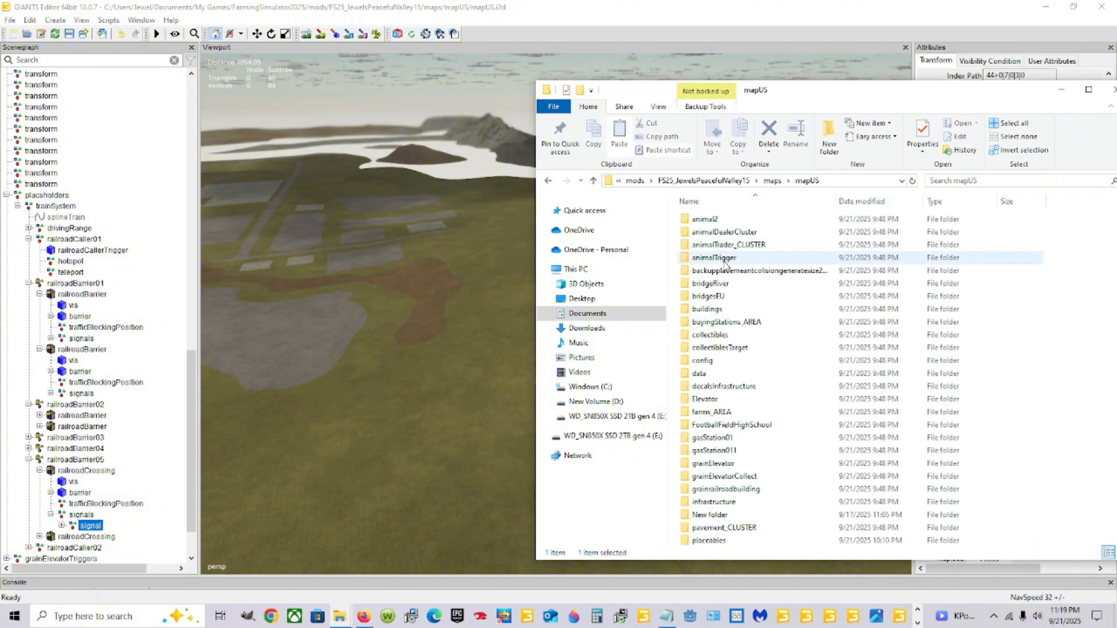
pyautogui.doubleClick(704, 360)
pyautogui.click(721, 271)
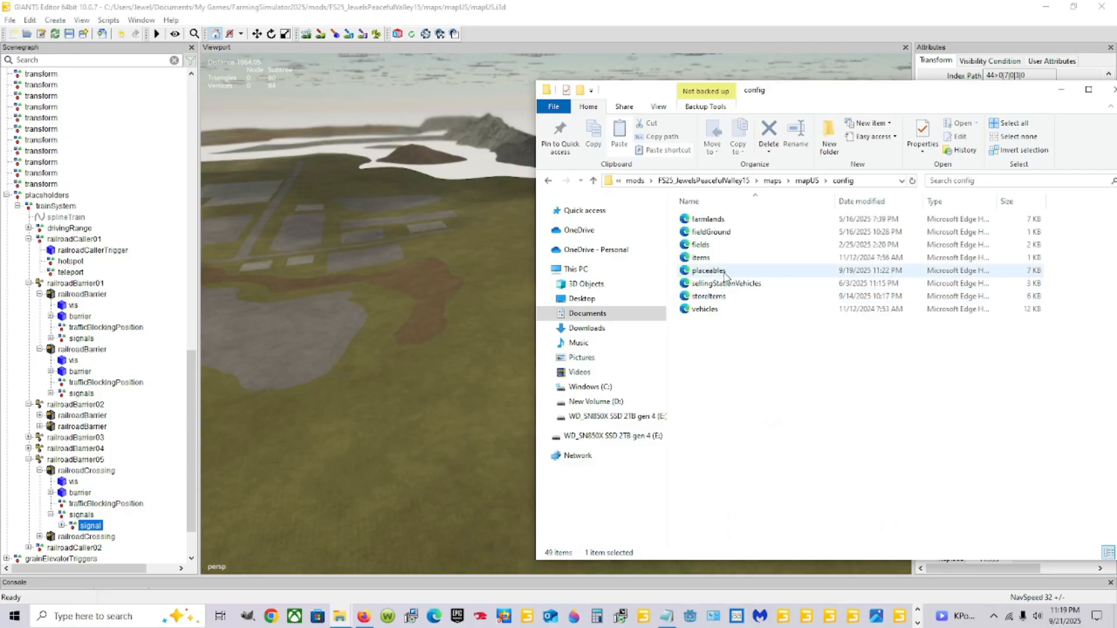
pyautogui.rightClick(726, 273)
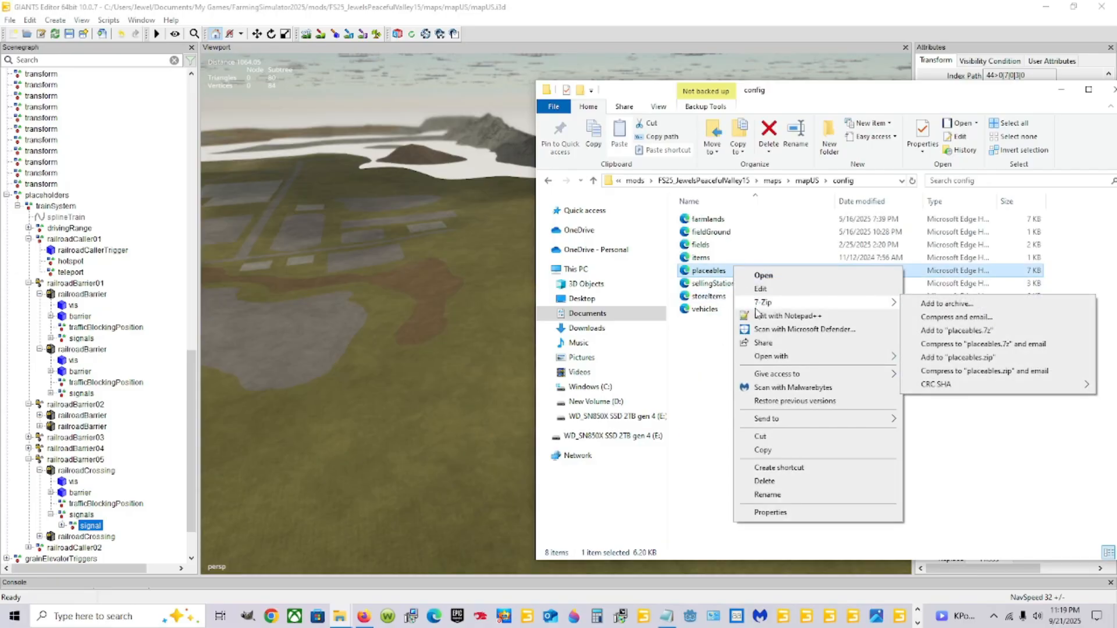
pyautogui.click(757, 316)
pyautogui.scroll(-19, 592, 348)
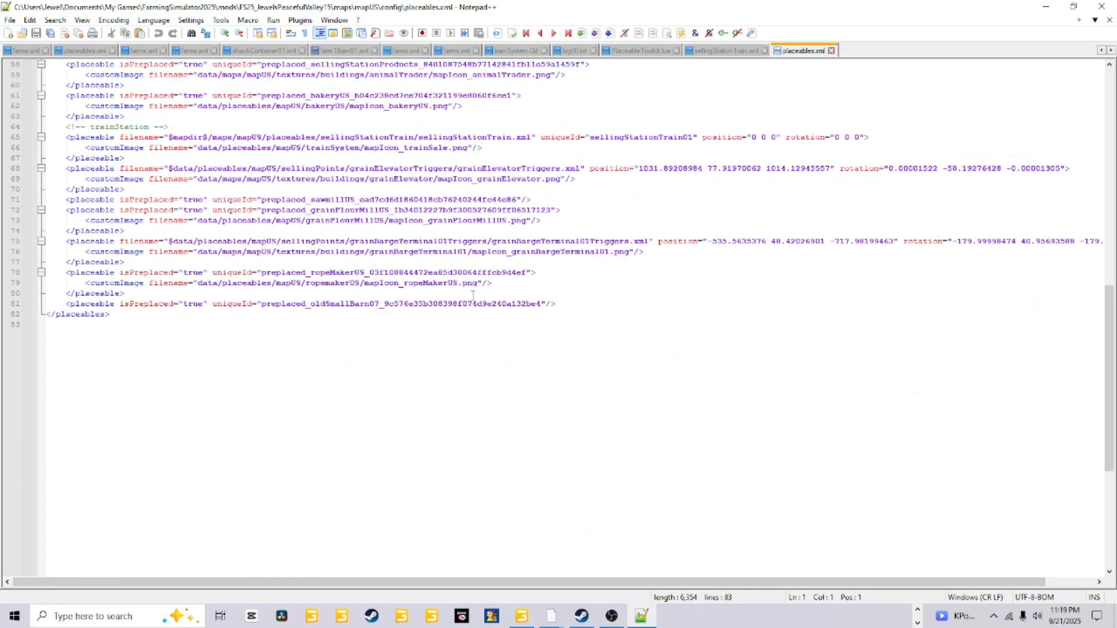
pyautogui.scroll(19, 473, 296)
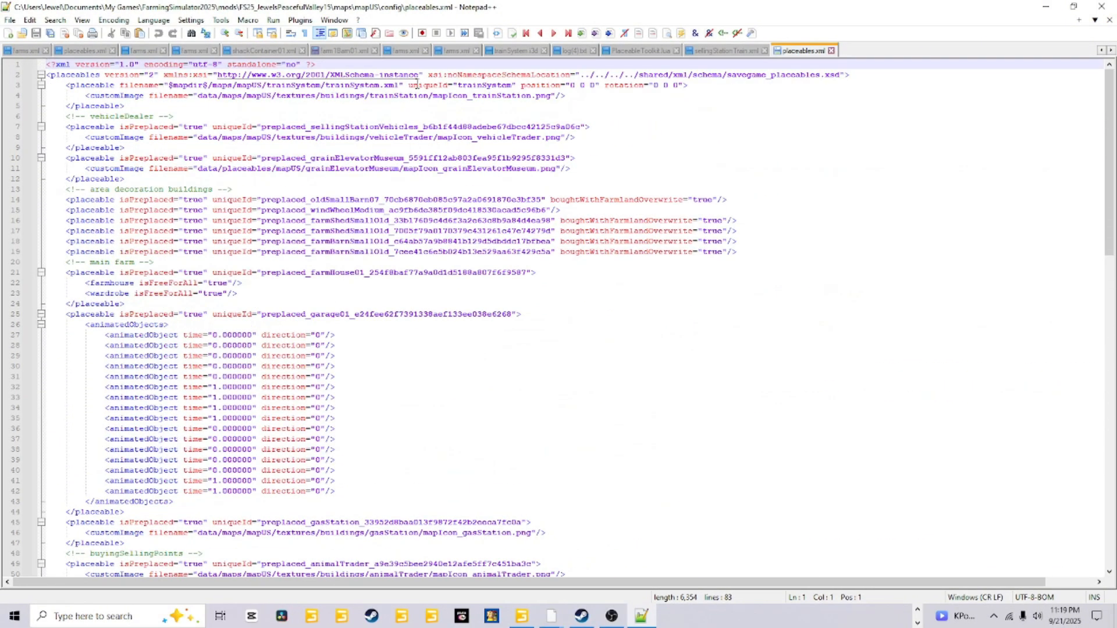
pyautogui.scroll(-13, 462, 291)
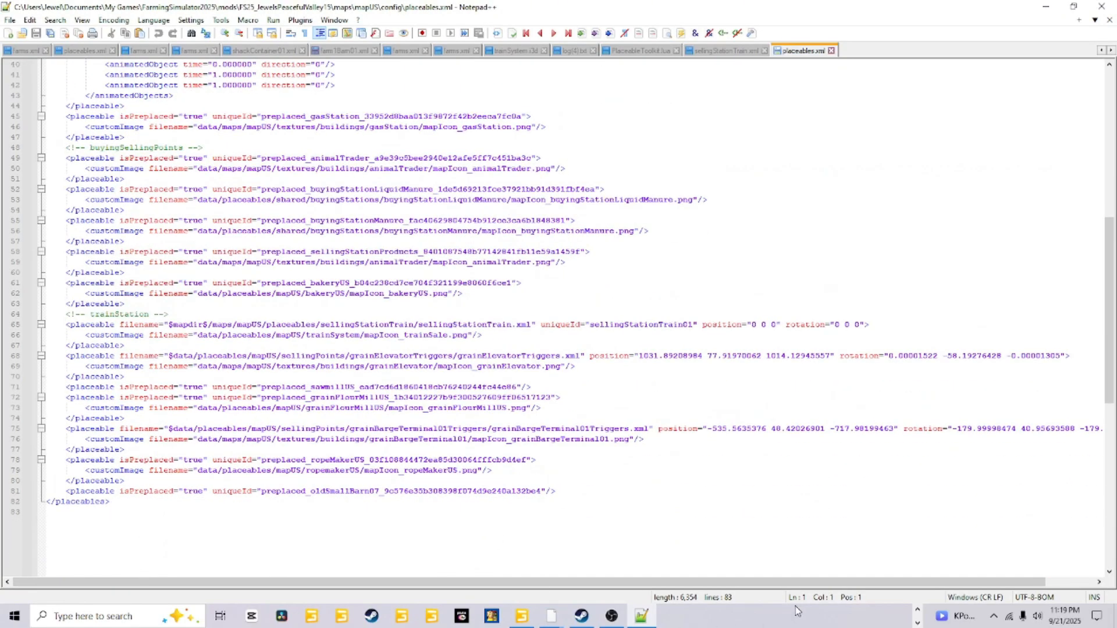
# Open the base game's placeables.xml from Farming Simulator 25/data/maps/mapUS/config in Notepad++
pyautogui.click(917, 621)
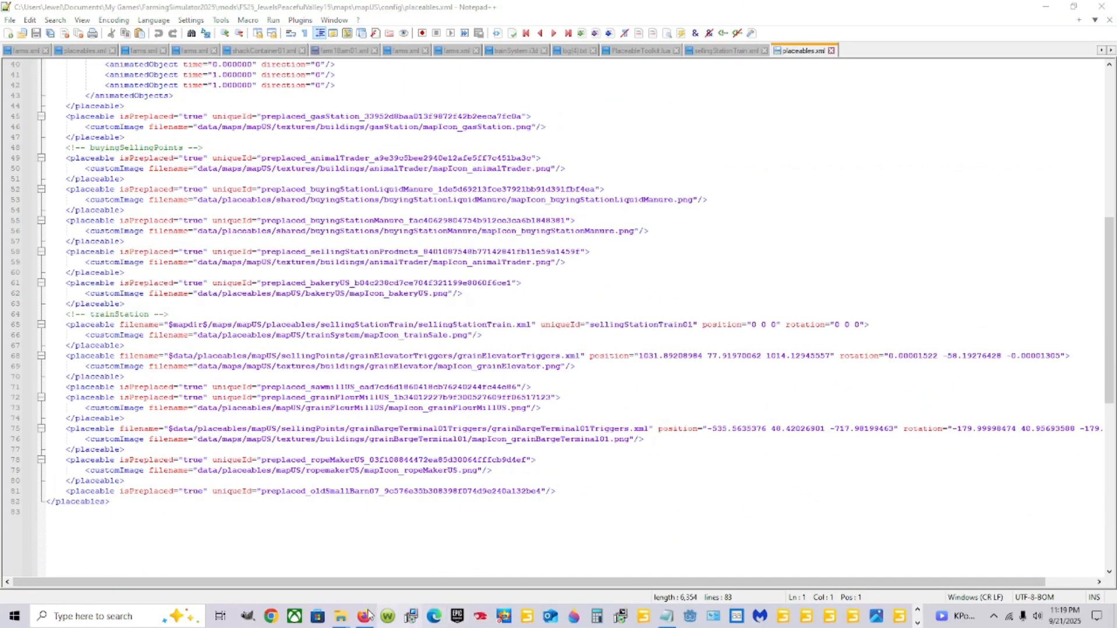
pyautogui.moveTo(341, 616)
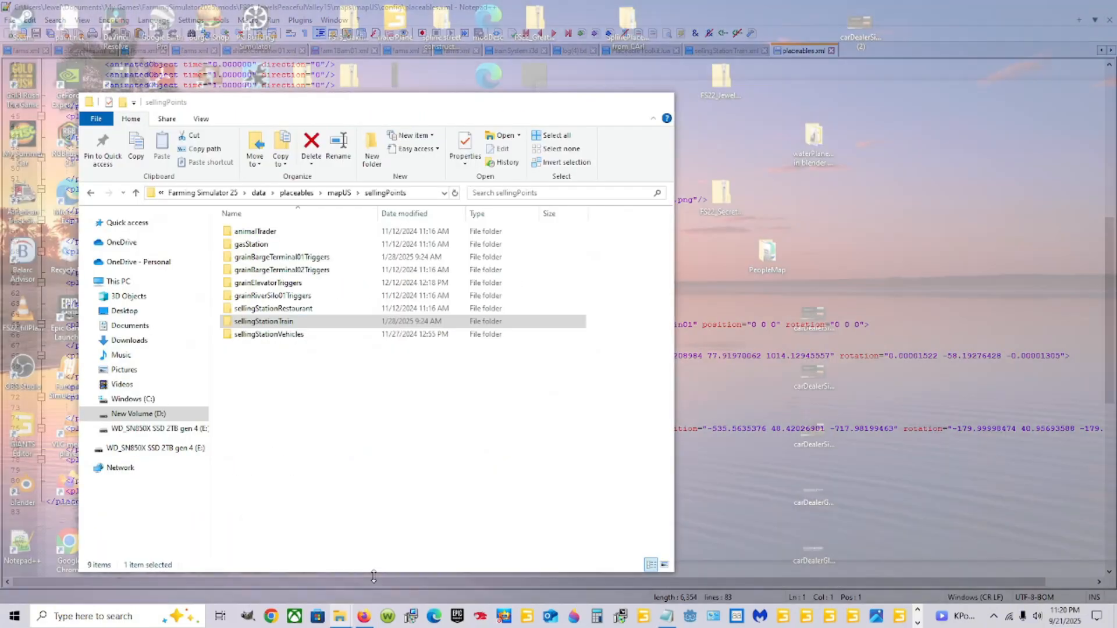
pyautogui.click(373, 576)
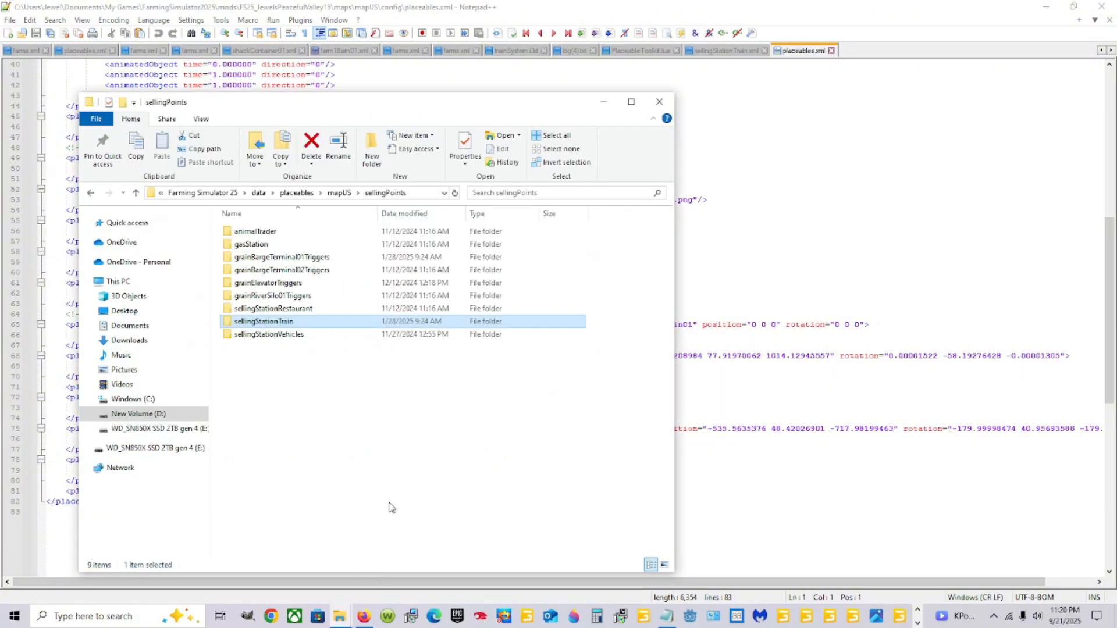
pyautogui.click(214, 196)
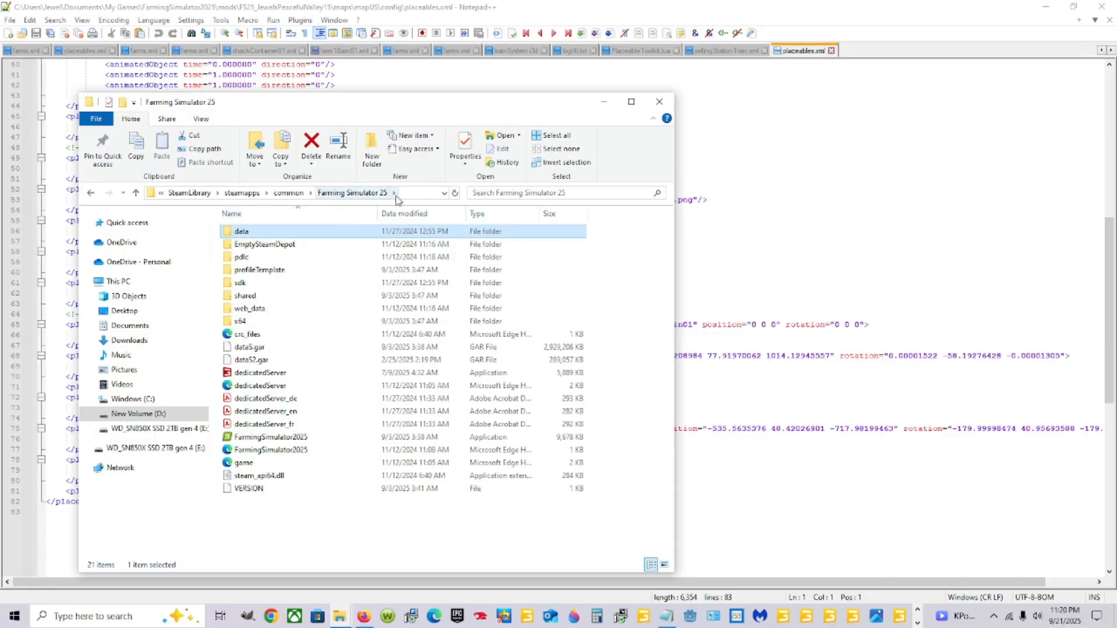
pyautogui.doubleClick(277, 233)
pyautogui.doubleClick(278, 309)
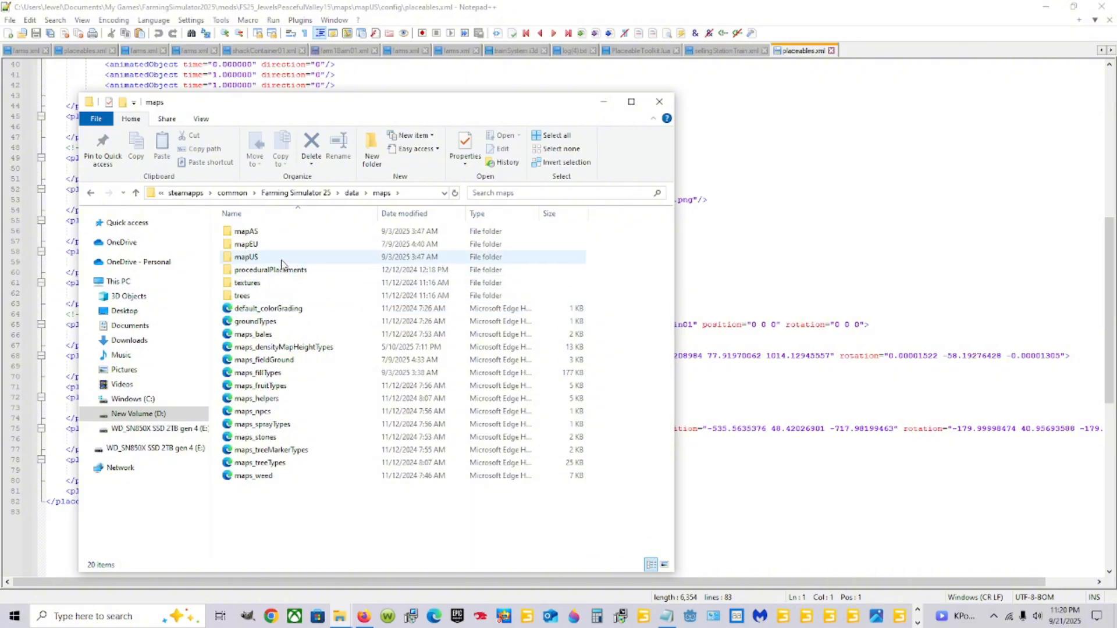
pyautogui.doubleClick(282, 259)
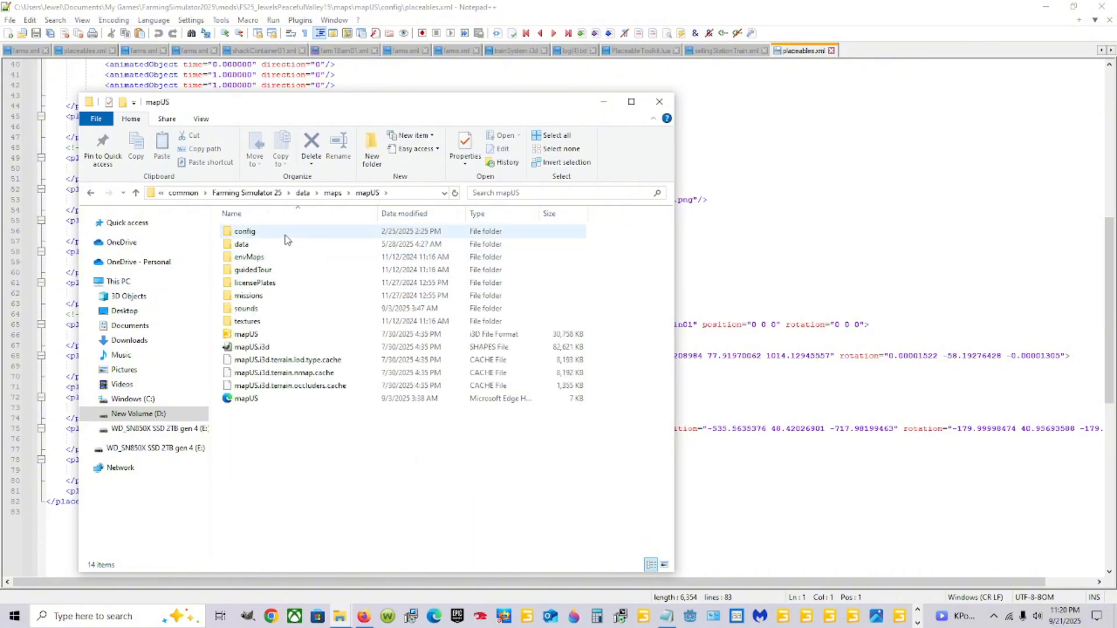
pyautogui.doubleClick(287, 230)
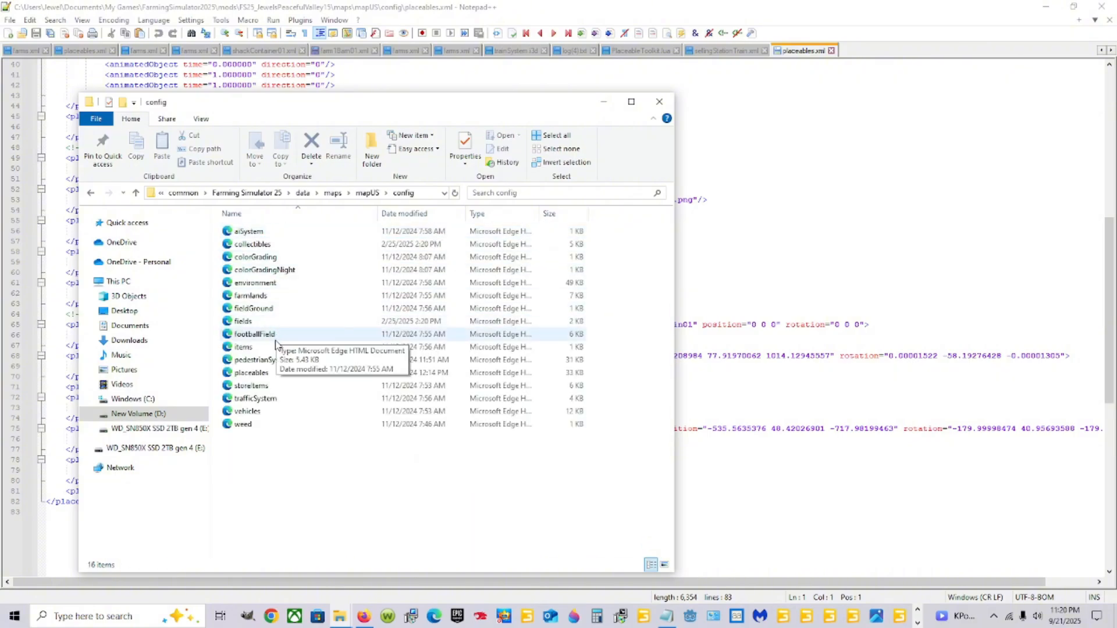
pyautogui.rightClick(269, 374)
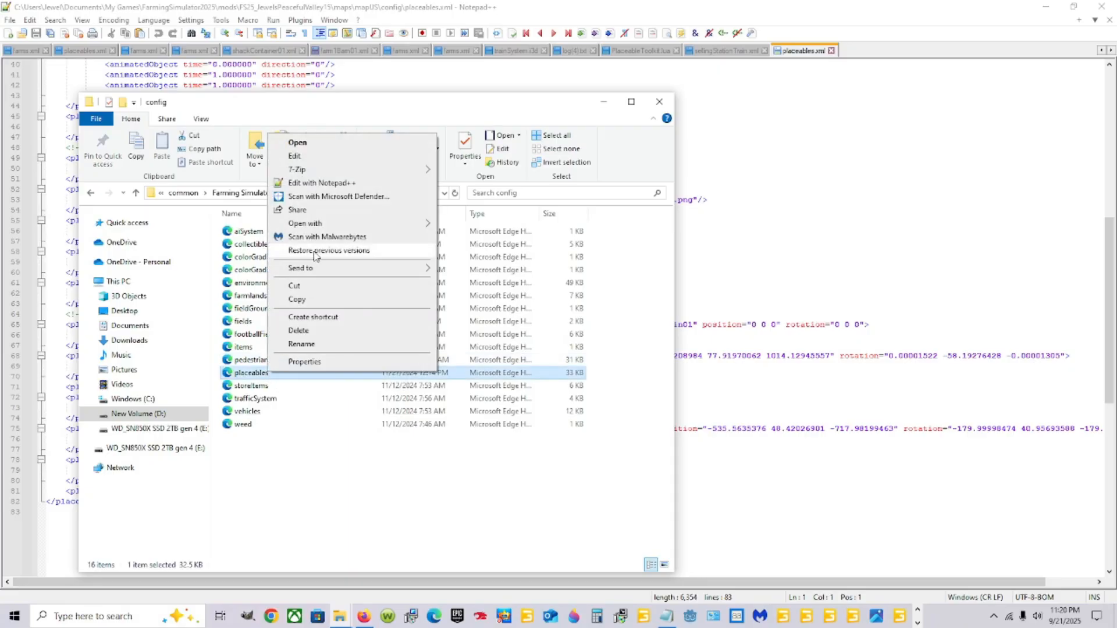
pyautogui.click(322, 183)
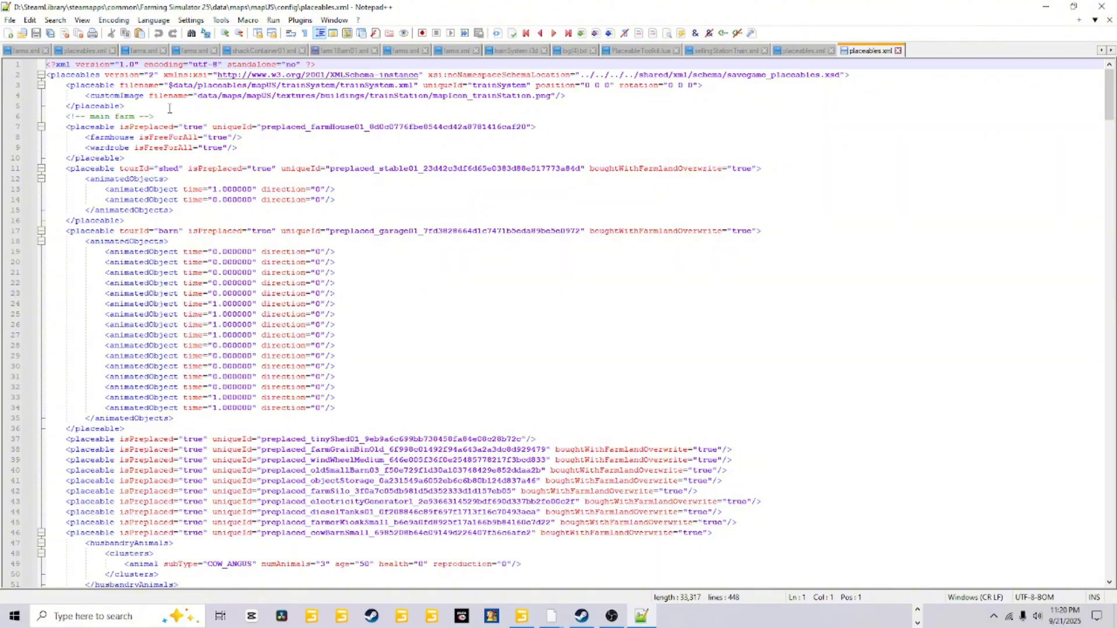
# Copy the complete trainSystem placeable block, including its customImage line, from the base game's placeables.xml
pyautogui.click(132, 108)
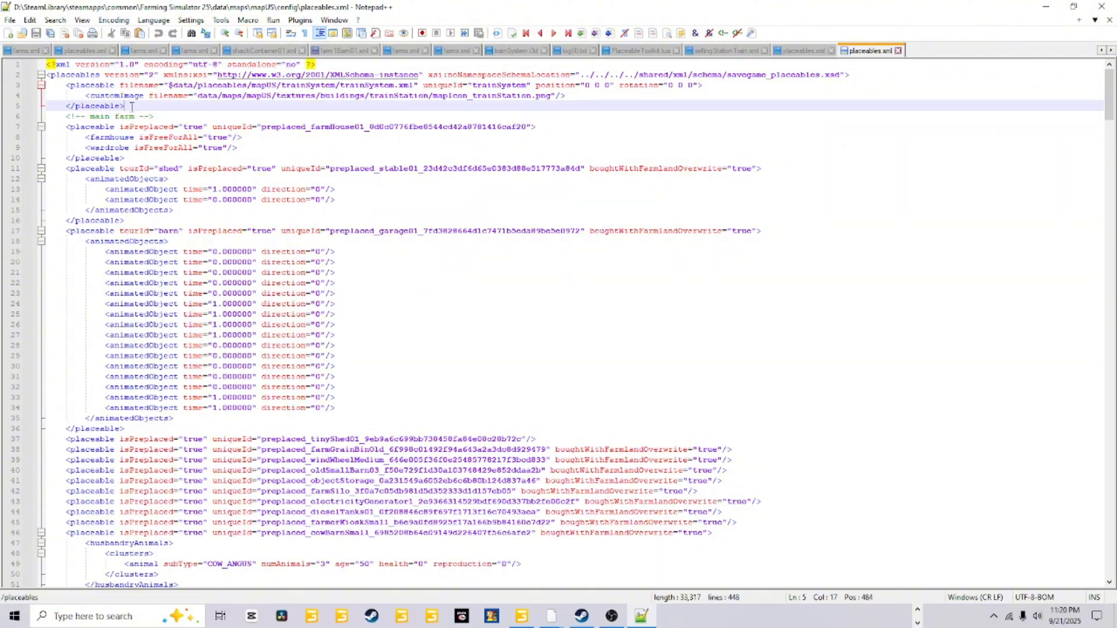
pyautogui.moveTo(132, 106); pyautogui.dragTo(2, 82)
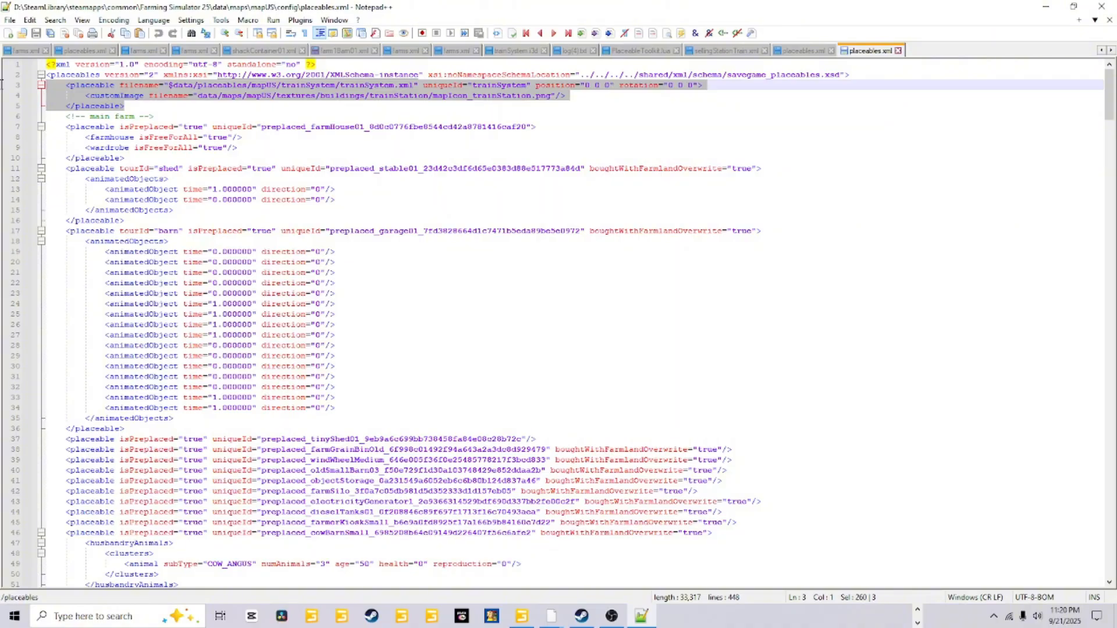
pyautogui.rightClick(79, 86)
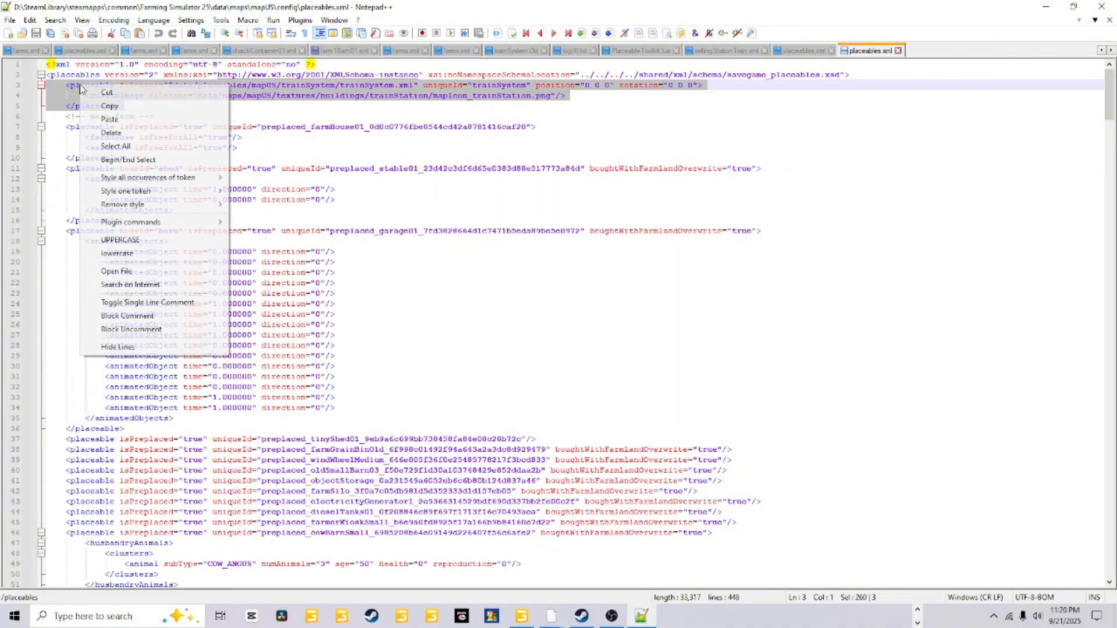
pyautogui.click(116, 107)
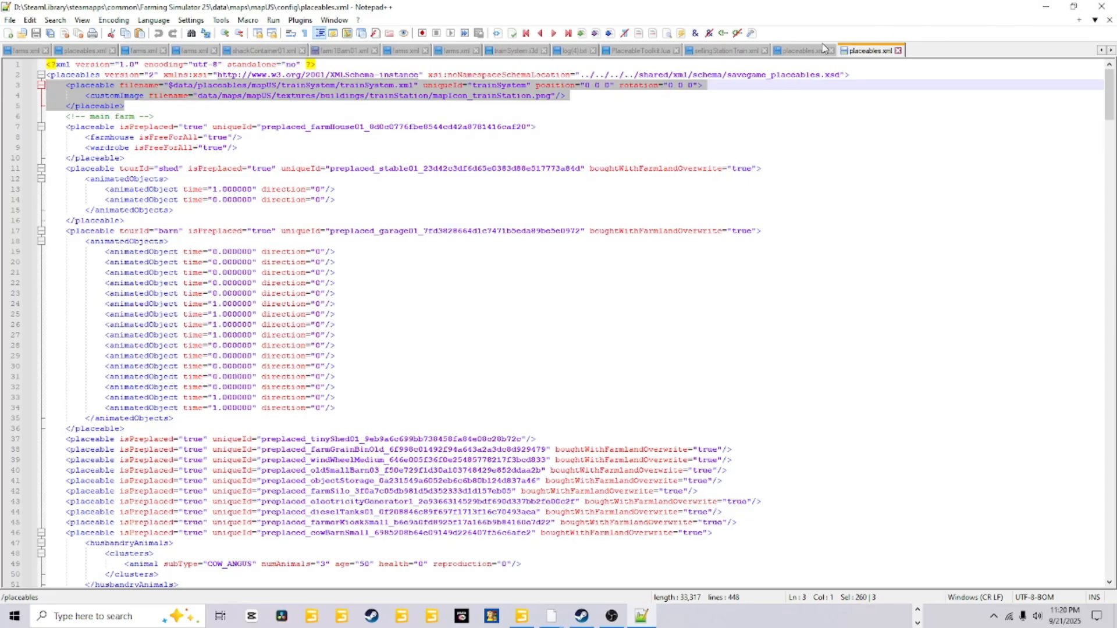
# Paste the copied trainSystem block into the mod's placeables.xml on a new line directly above the existing trainSystem entry
pyautogui.click(804, 51)
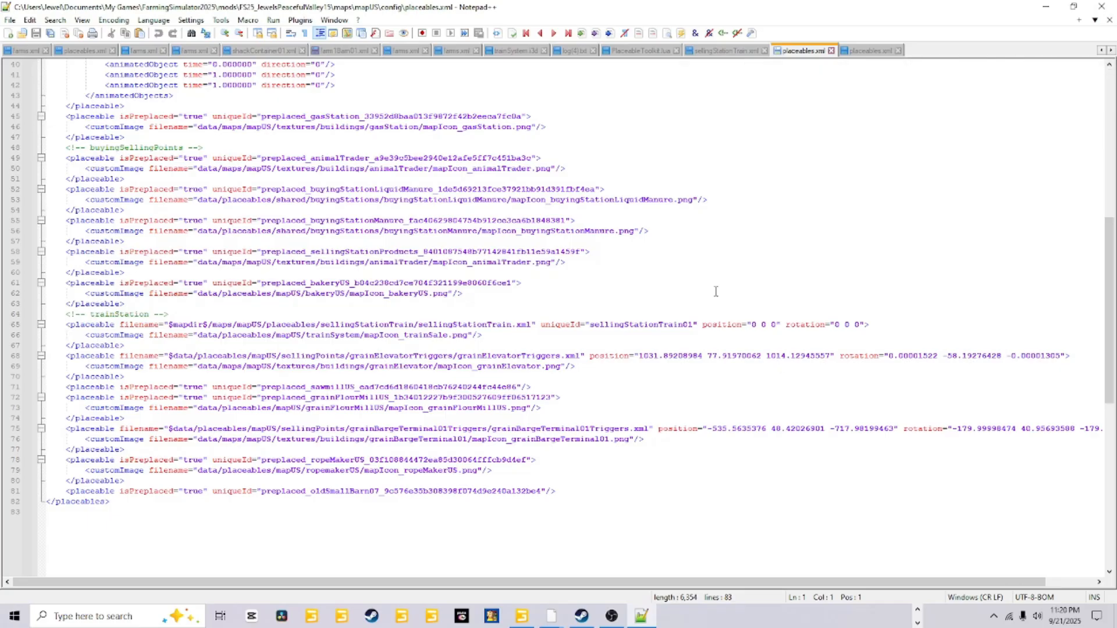
pyautogui.scroll(13, 426, 322)
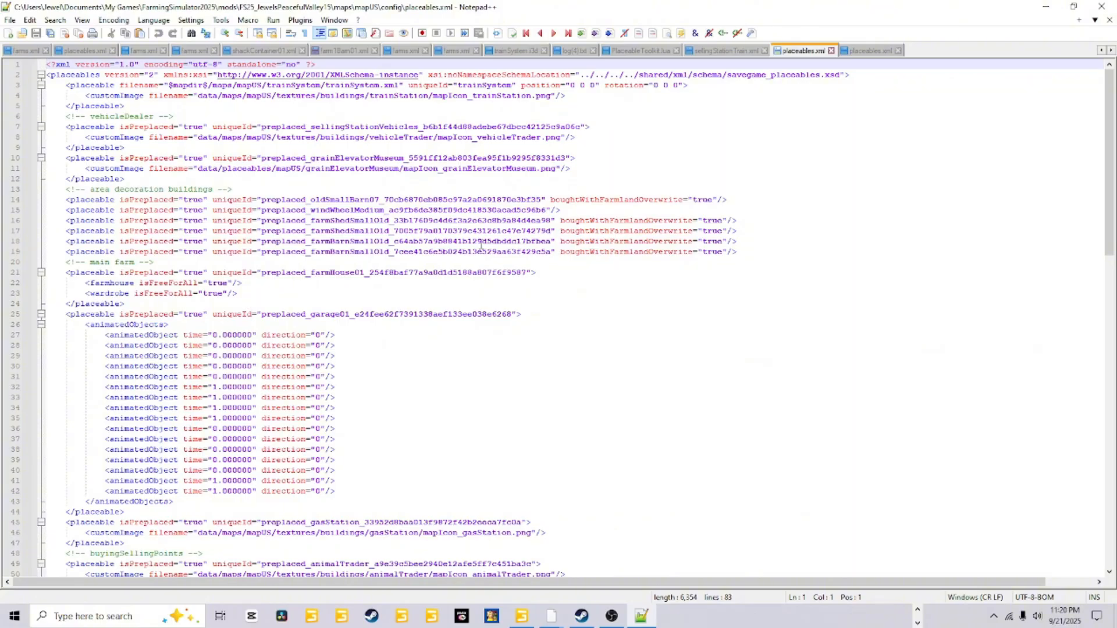
pyautogui.click(853, 77)
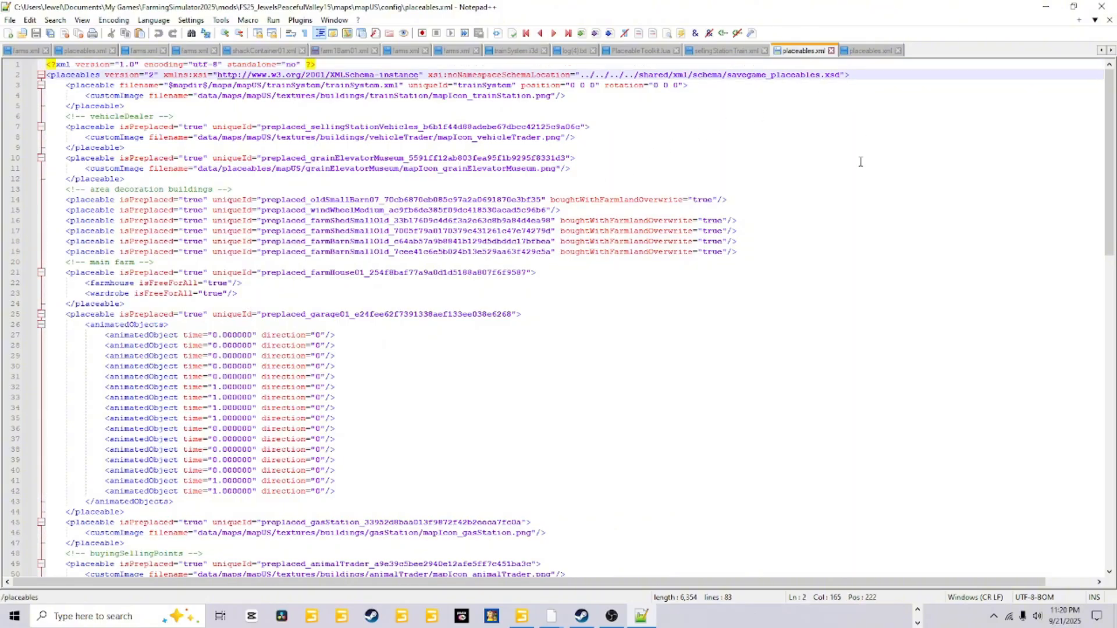
pyautogui.press('Return')
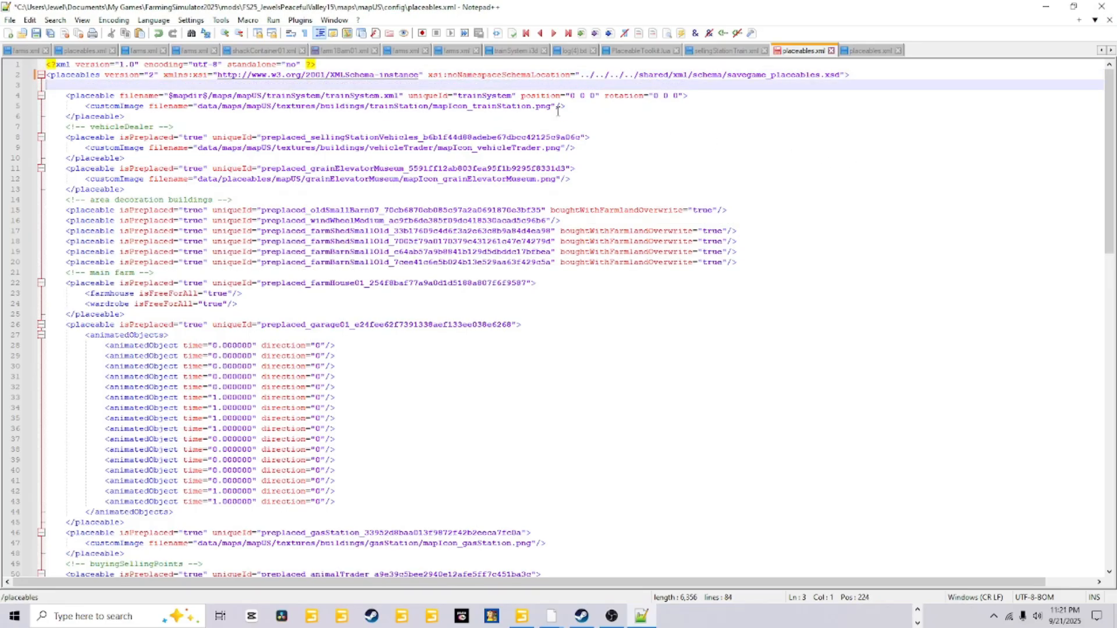
pyautogui.rightClick(52, 86)
pyautogui.click(107, 124)
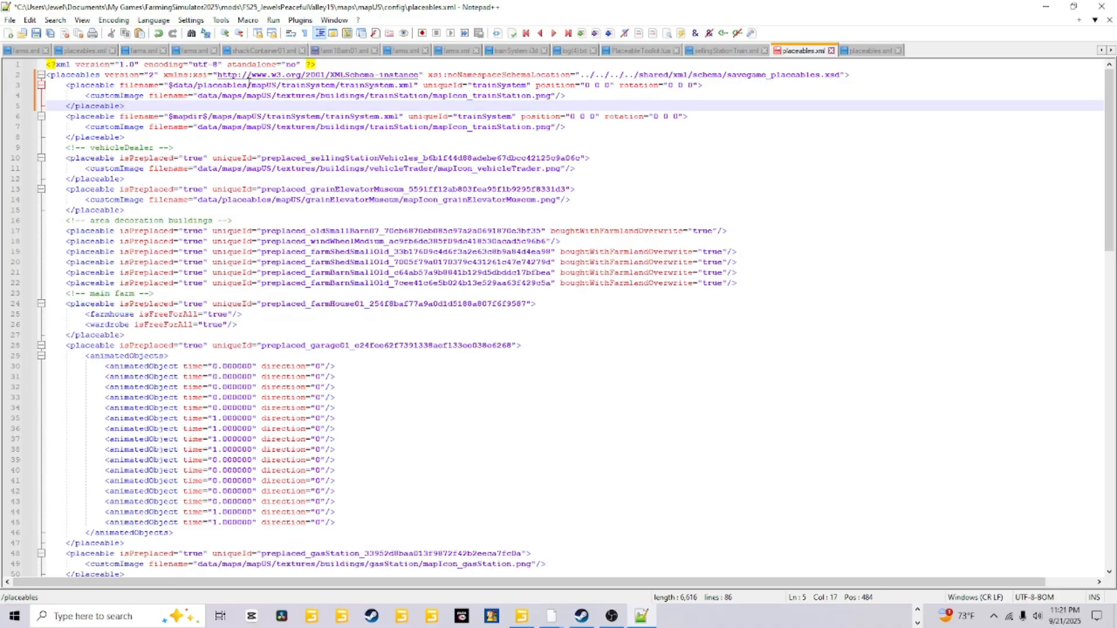
# Change the filename prefix of the pasted trainSystem entry from $data to $mapdir$
pyautogui.click(172, 86)
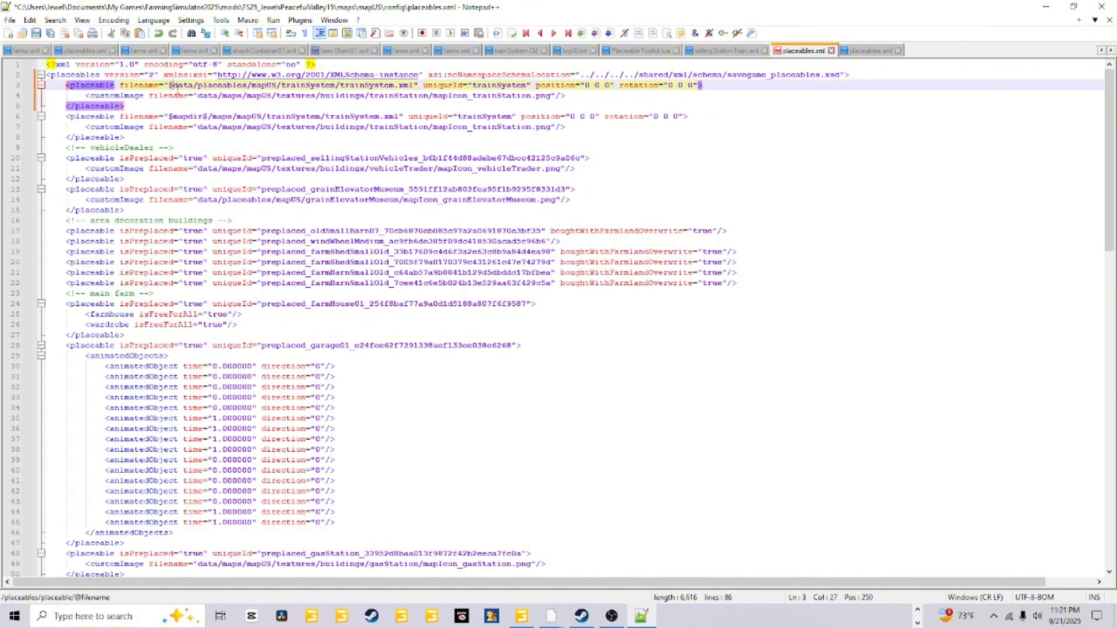
pyautogui.moveTo(195, 85); pyautogui.dragTo(174, 86)
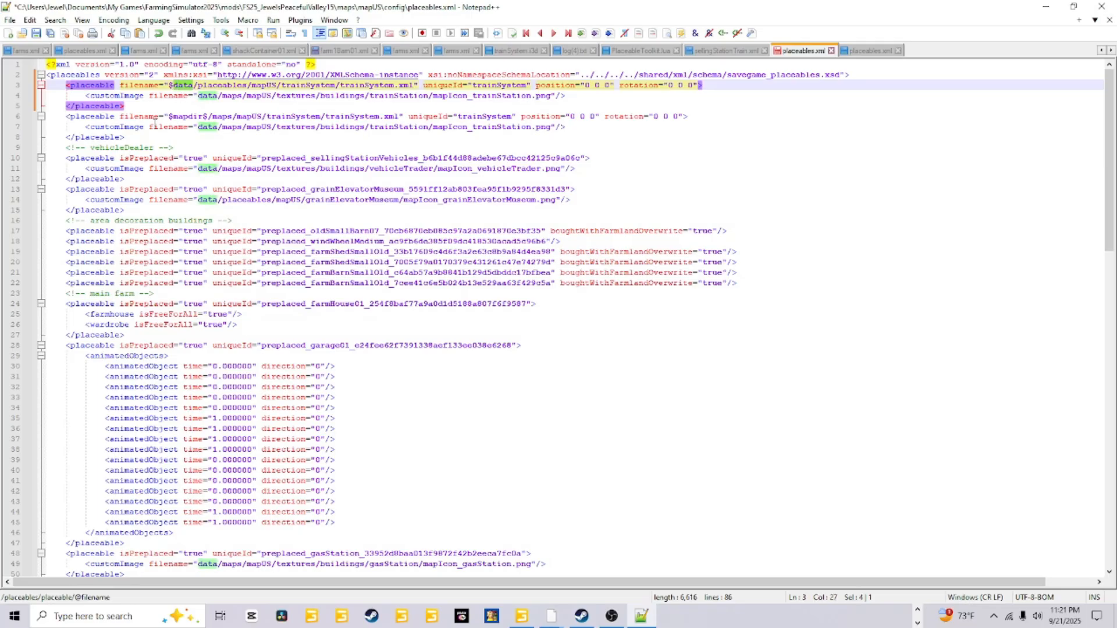
pyautogui.write('mapdir')
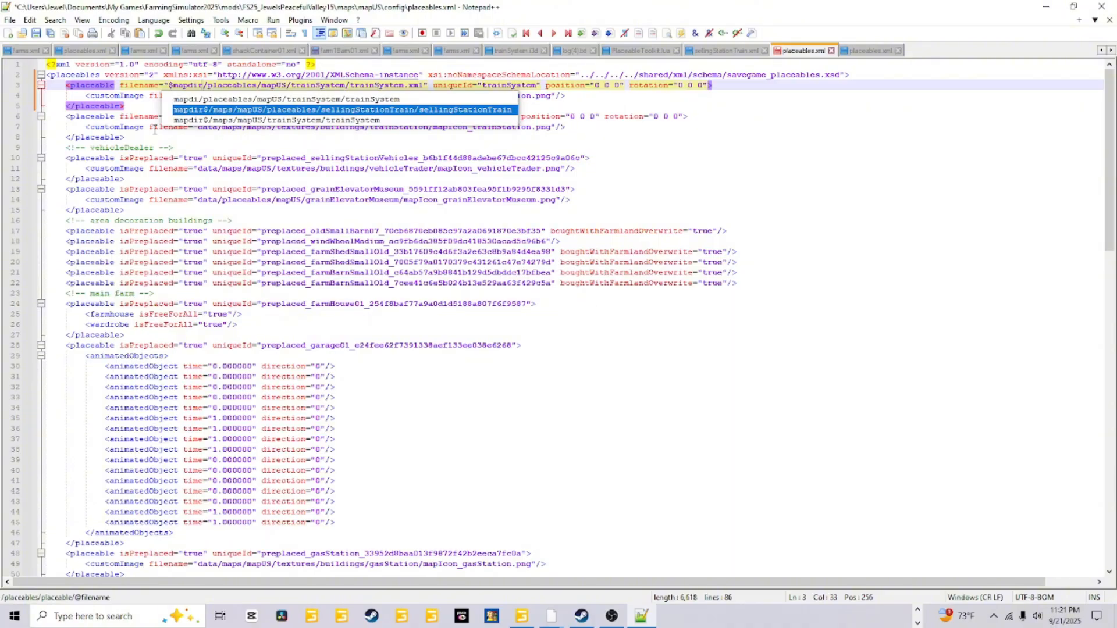
pyautogui.write('$')
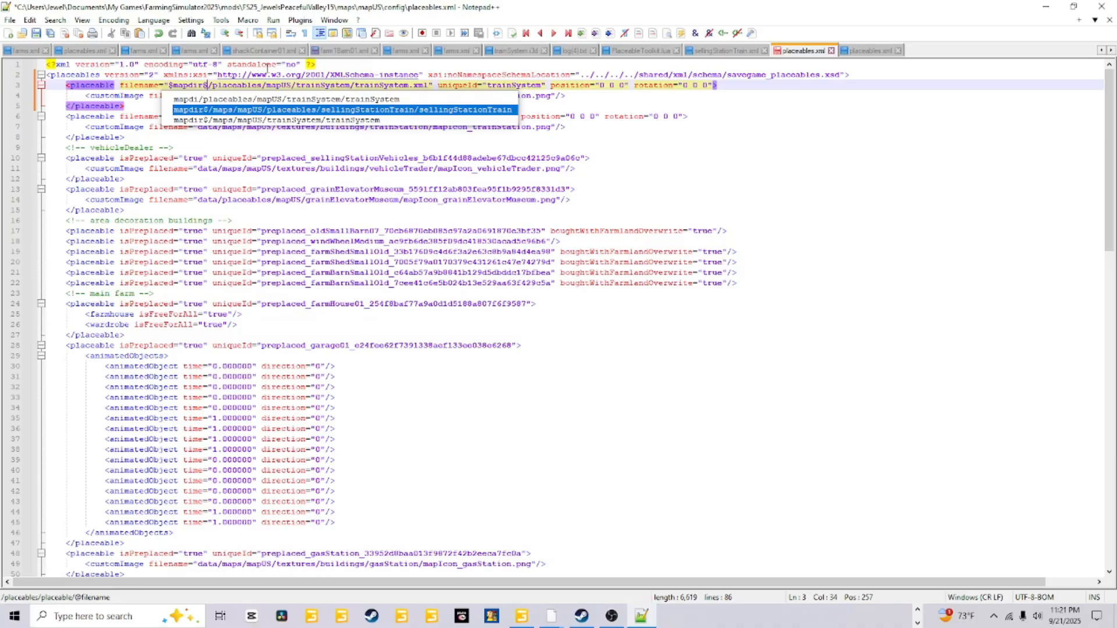
# Browse to the mod's maps/mapUS/placeables/trainSystem folder to check the folder path of the train system files
pyautogui.click(267, 66)
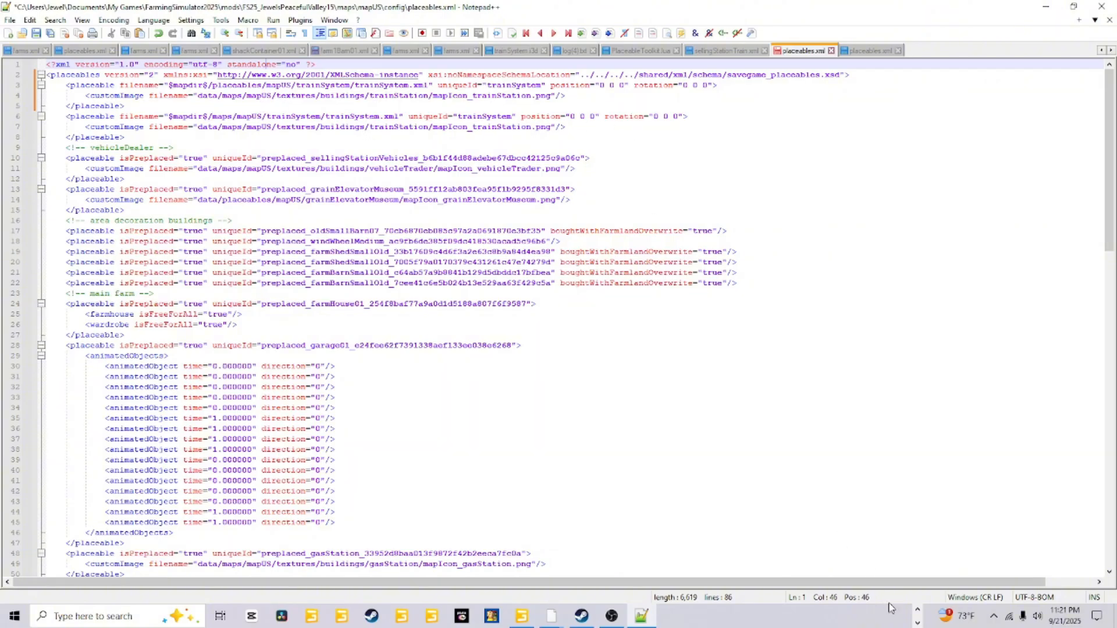
pyautogui.click(918, 609)
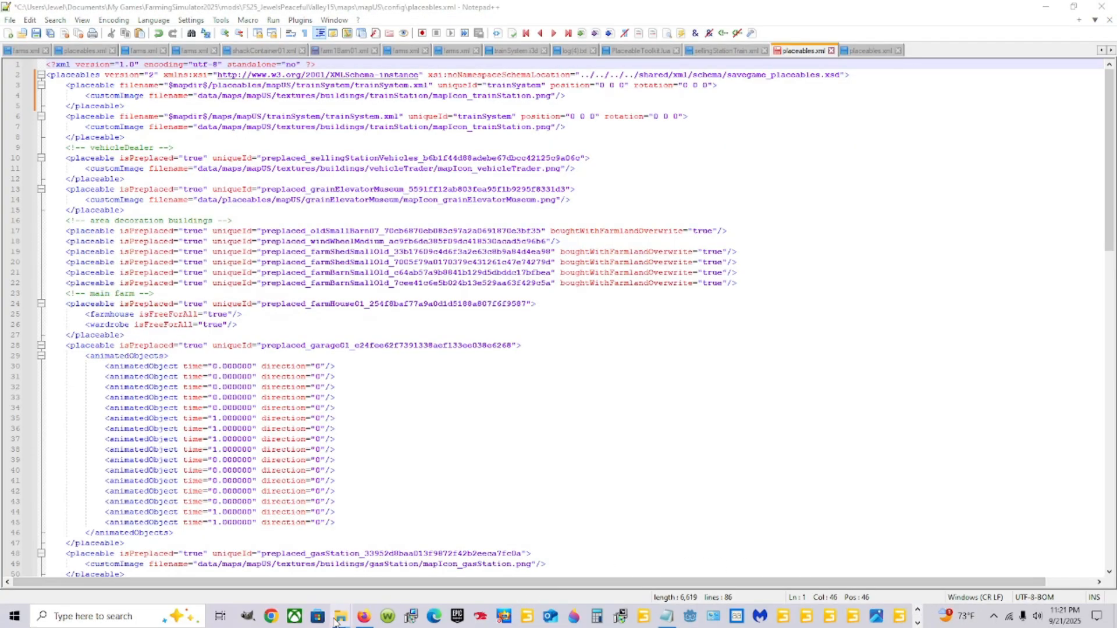
pyautogui.moveTo(340, 618)
pyautogui.click(305, 561)
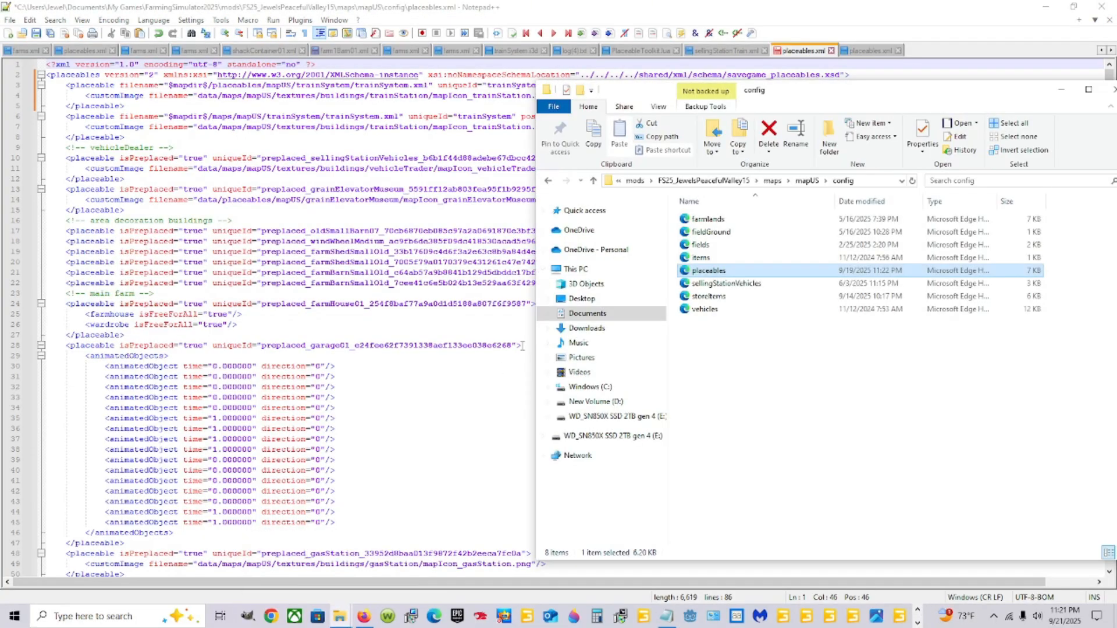
pyautogui.click(807, 180)
pyautogui.scroll(-3, 725, 391)
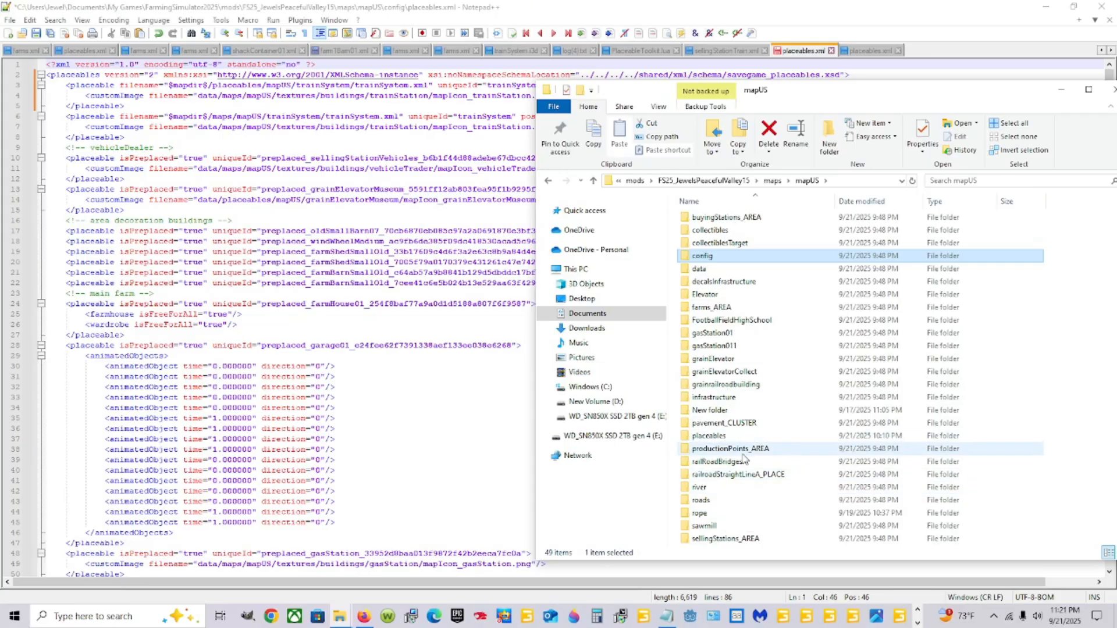
pyautogui.scroll(3, 742, 442)
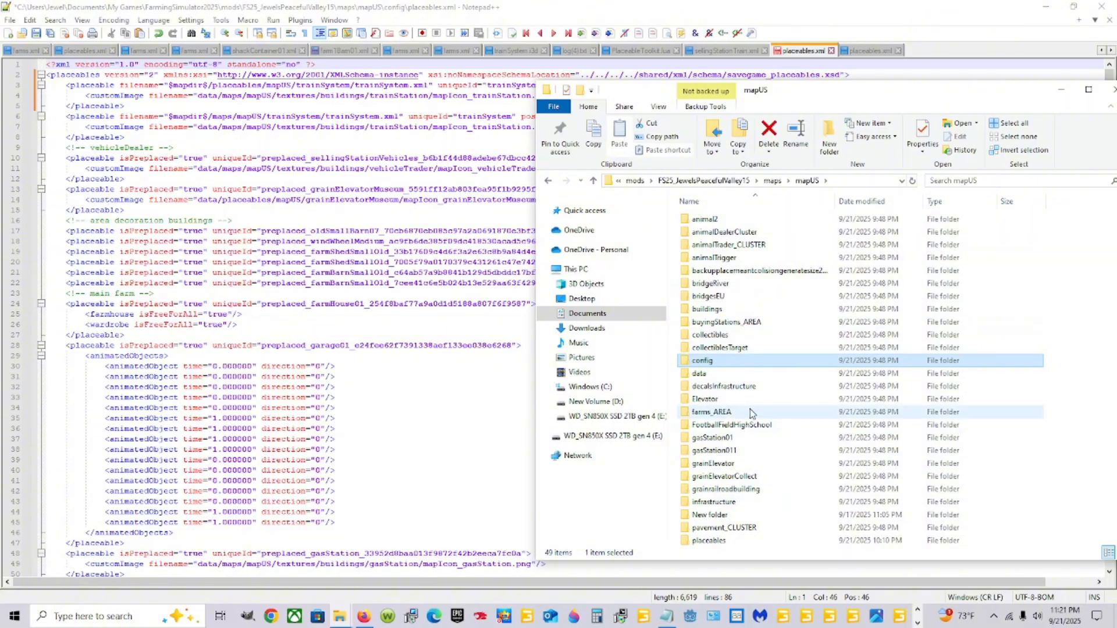
pyautogui.scroll(-1, 749, 411)
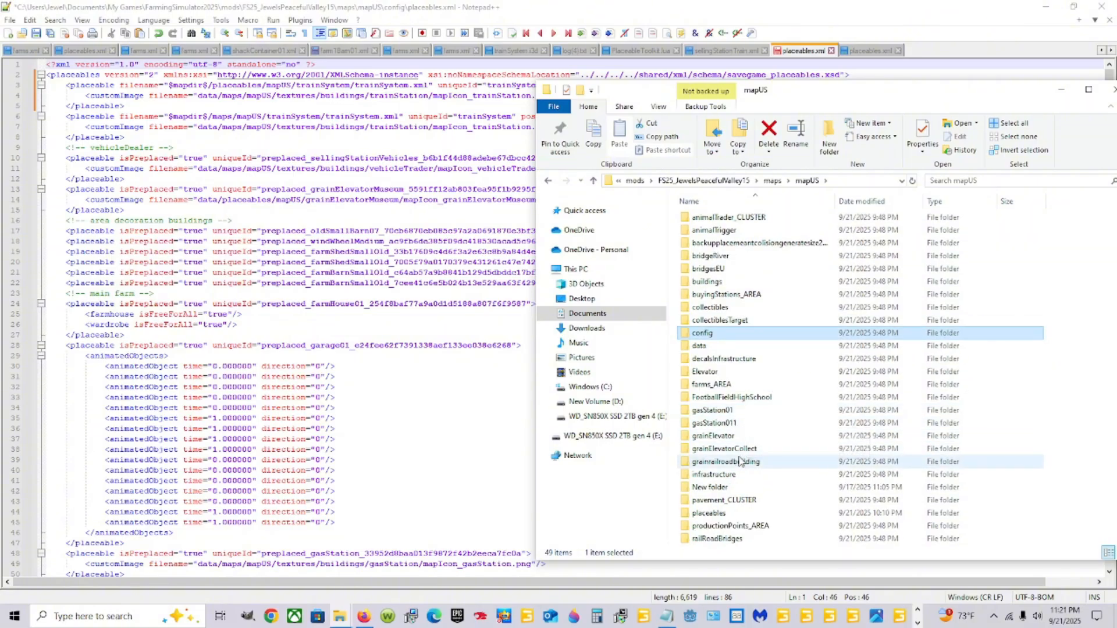
pyautogui.scroll(-4, 739, 461)
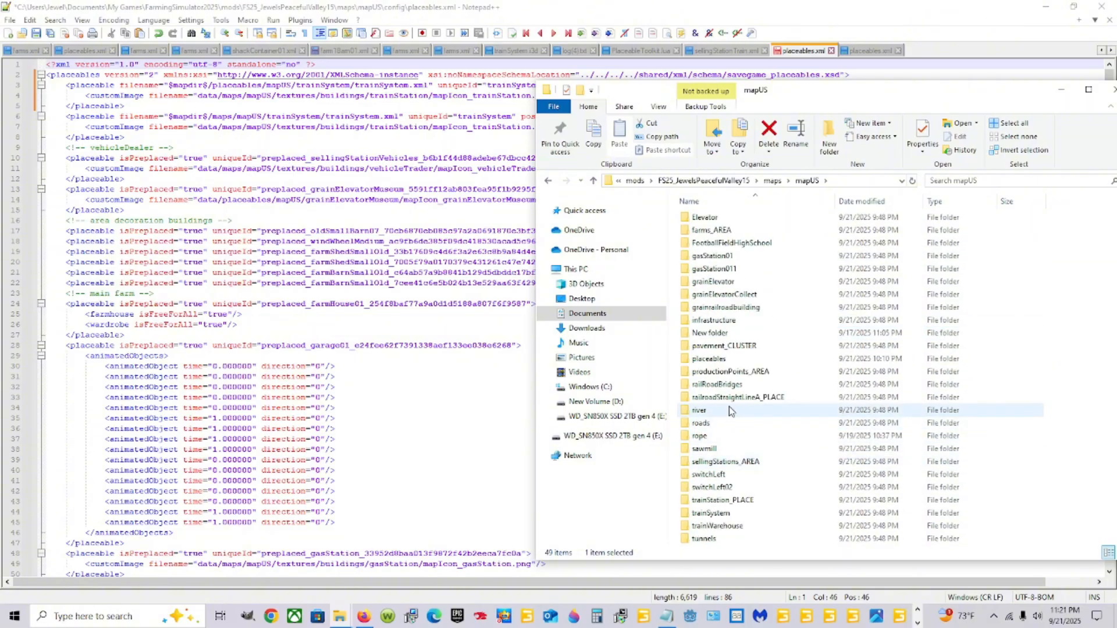
pyautogui.doubleClick(712, 359)
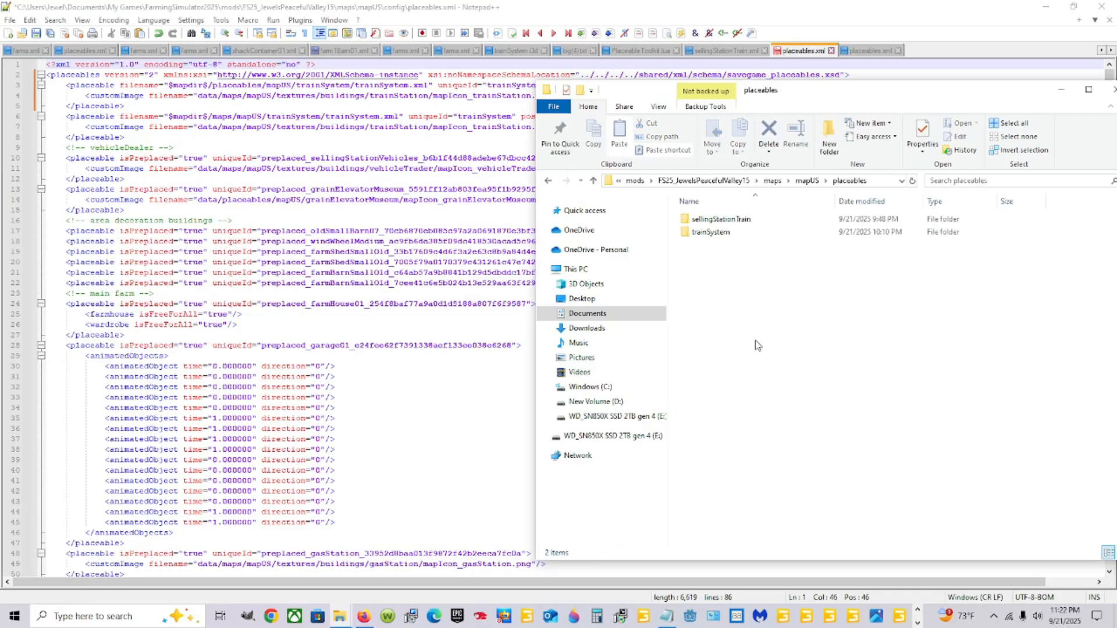
pyautogui.doubleClick(798, 233)
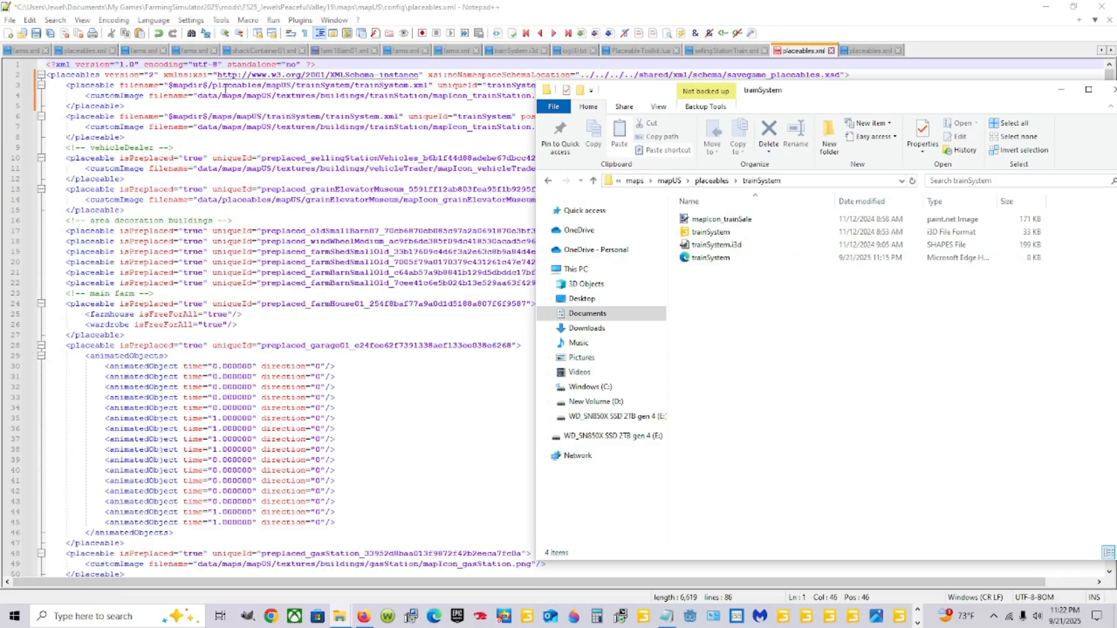
# Change the pasted trainSystem entry's filename path to $mapdir$/maps/mapUS/placeables/trainSystem/trainSystem.xml
pyautogui.click(212, 86)
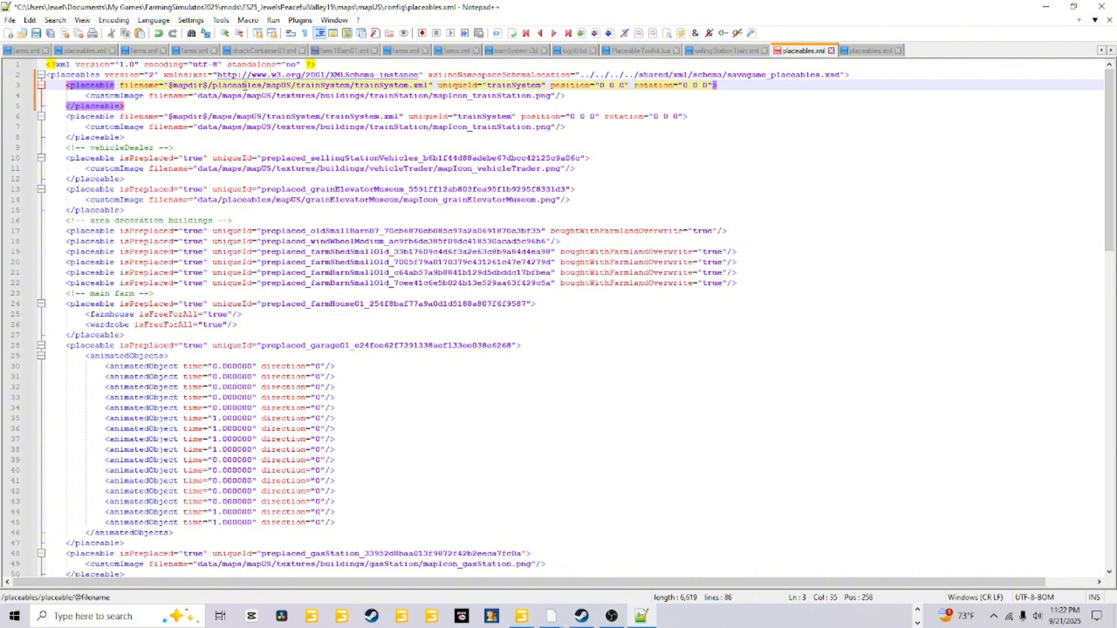
pyautogui.moveTo(295, 85); pyautogui.dragTo(267, 86)
pyautogui.rightClick(270, 88)
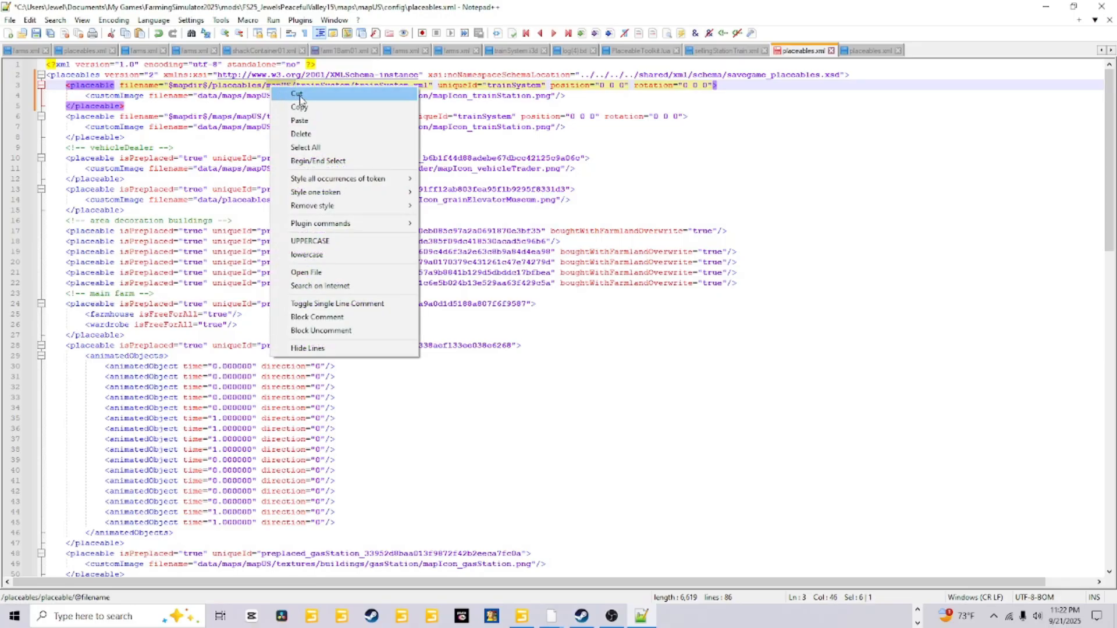
pyautogui.click(297, 95)
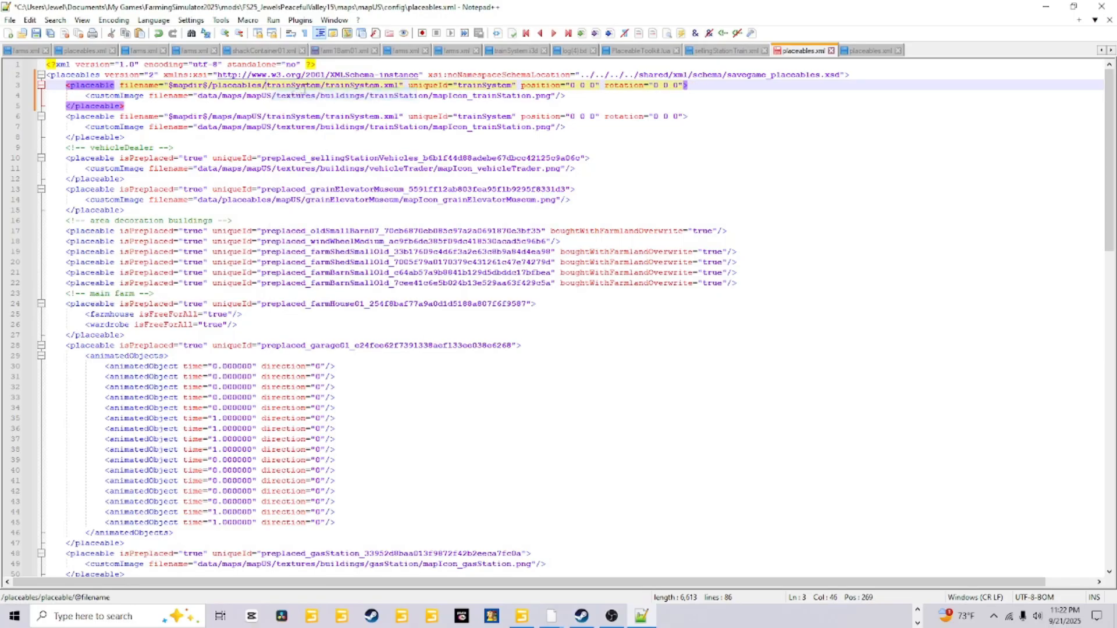
pyautogui.rightClick(213, 86)
pyautogui.click(249, 118)
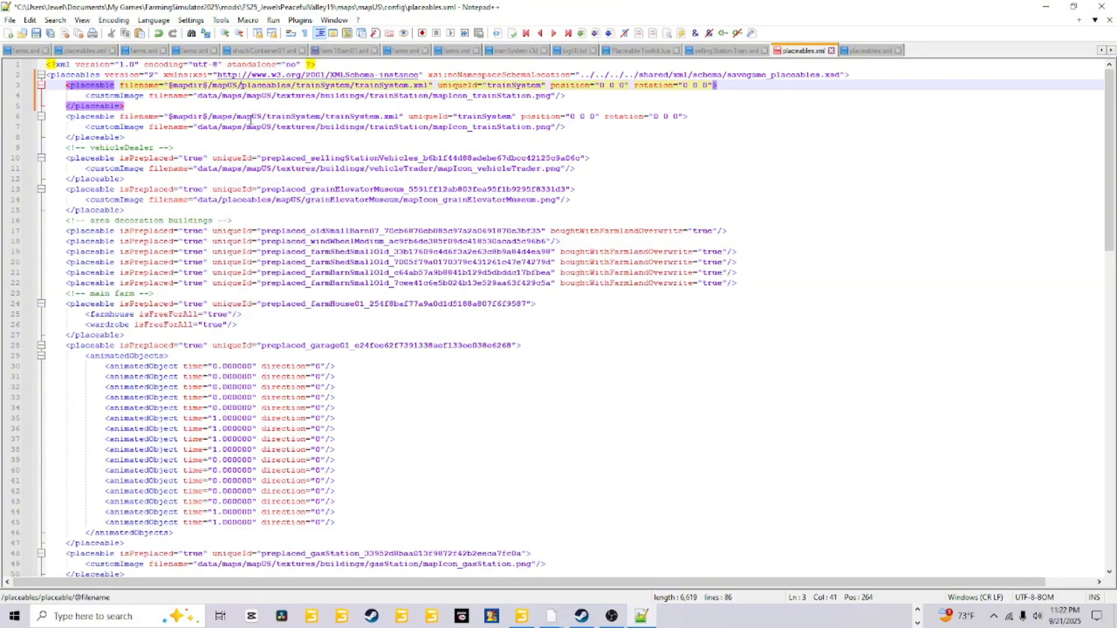
pyautogui.click(209, 85)
pyautogui.write('maps')
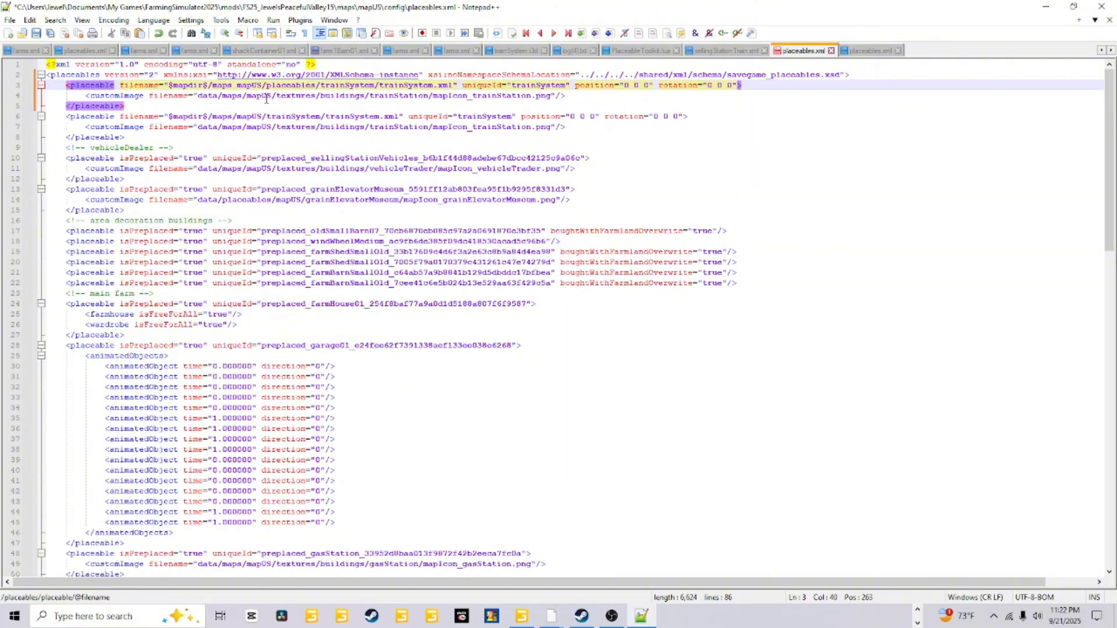
pyautogui.press('BackSpace')
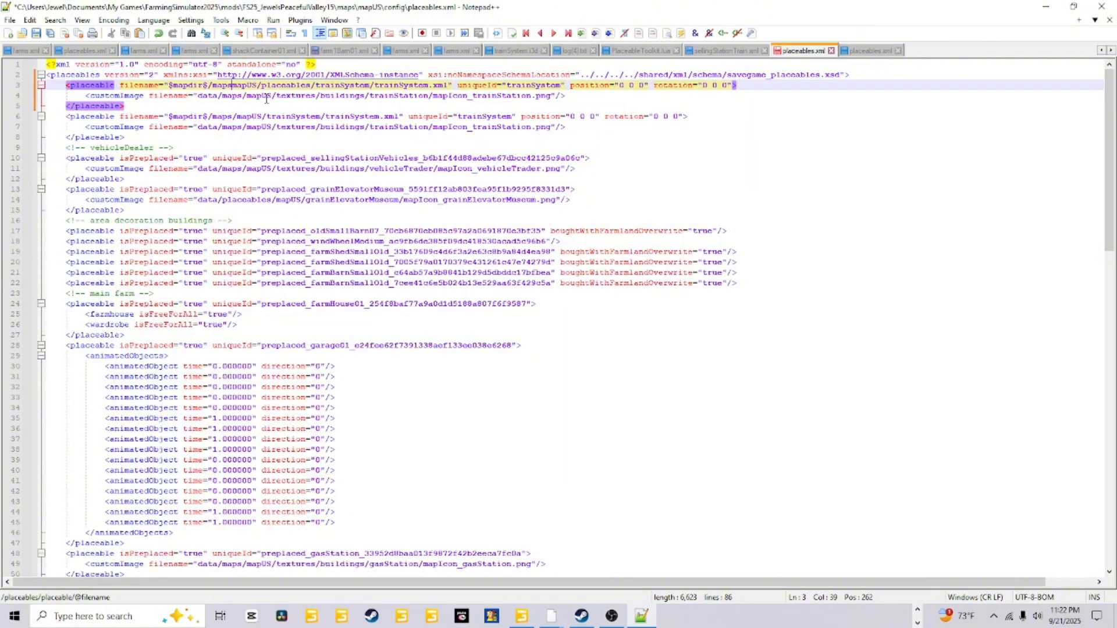
pyautogui.write('/')
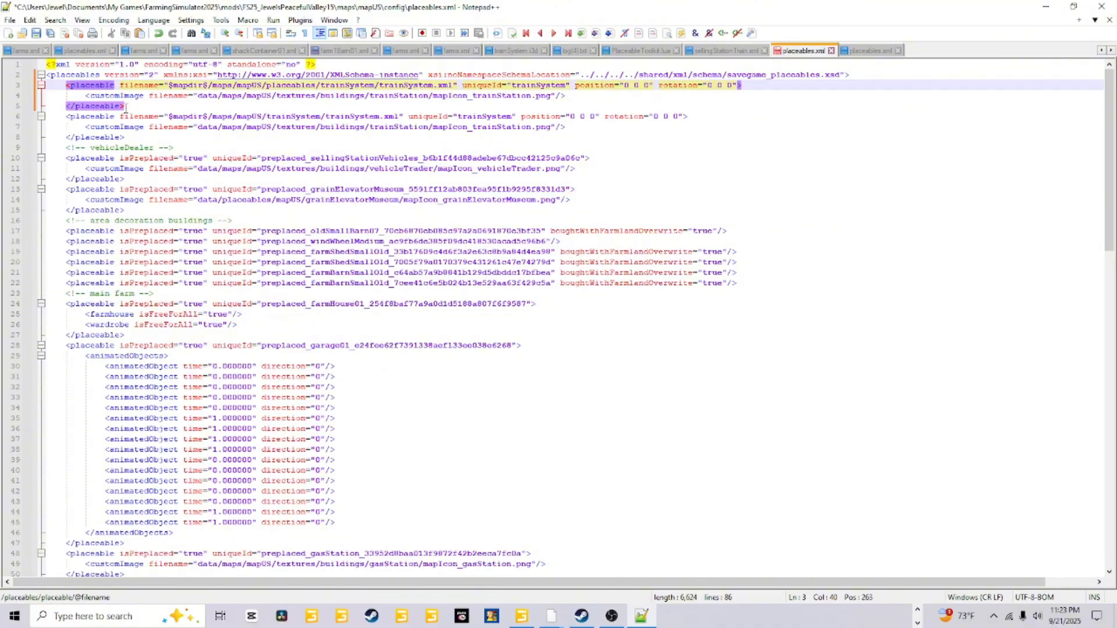
# Delete the pasted trainSystem block with its leftover blank line, keeping the original entry, and save the mod's placeables.xml
pyautogui.moveTo(129, 105); pyautogui.dragTo(45, 85)
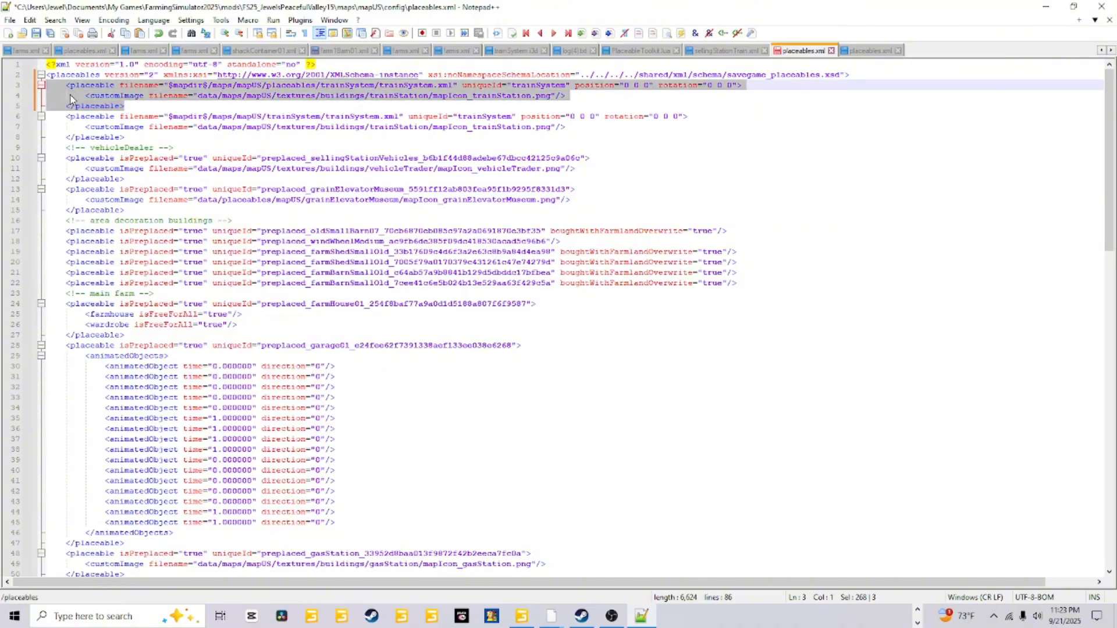
pyautogui.press('Delete')
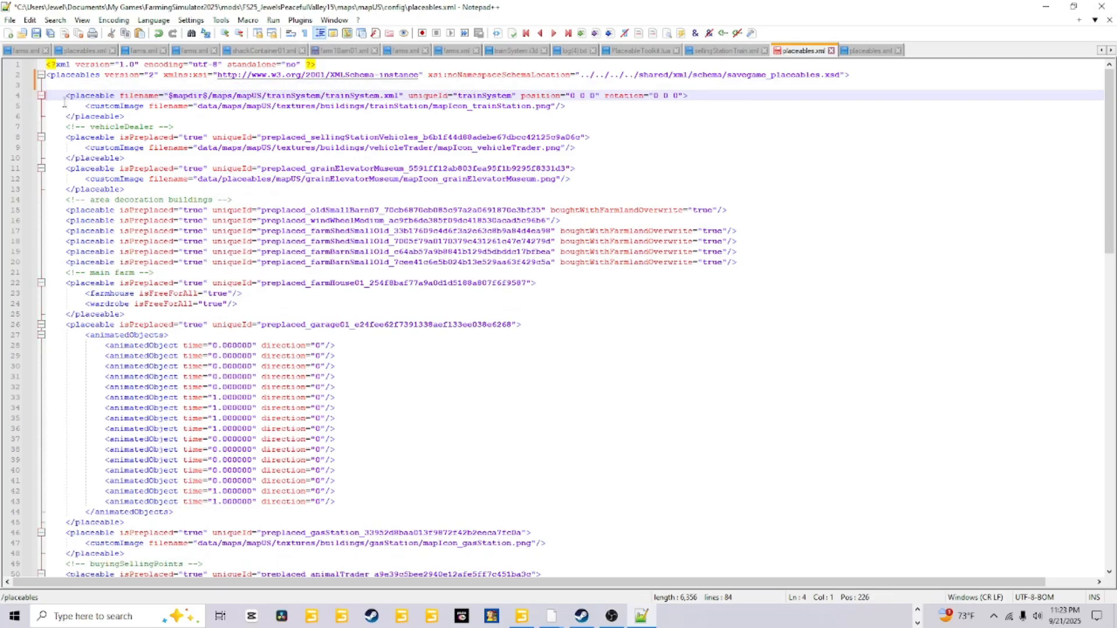
pyautogui.press('Delete')
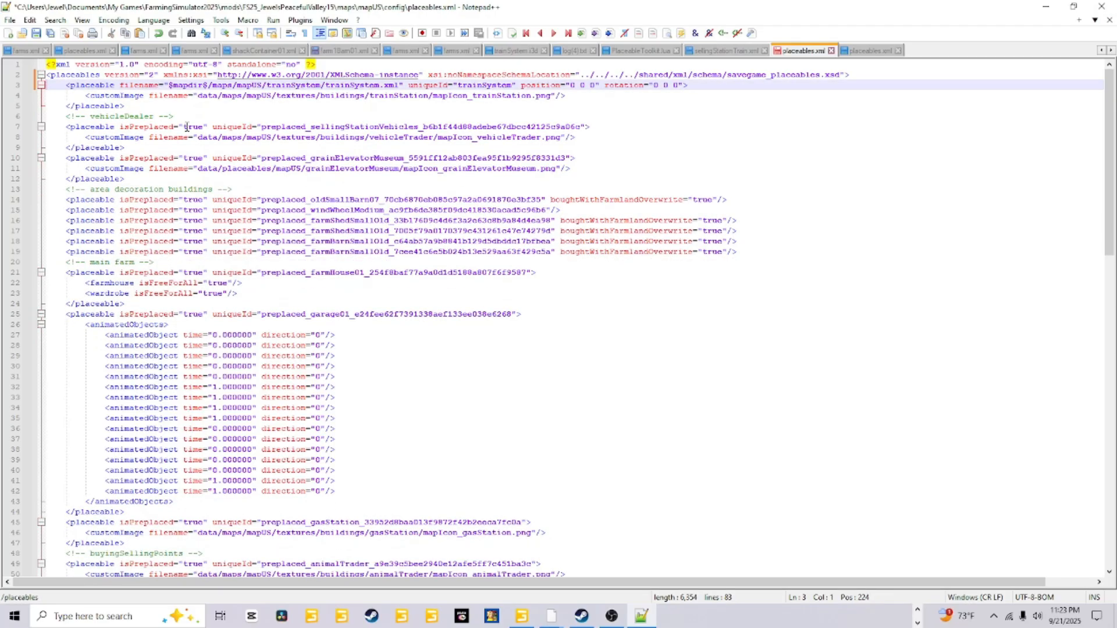
pyautogui.click(35, 33)
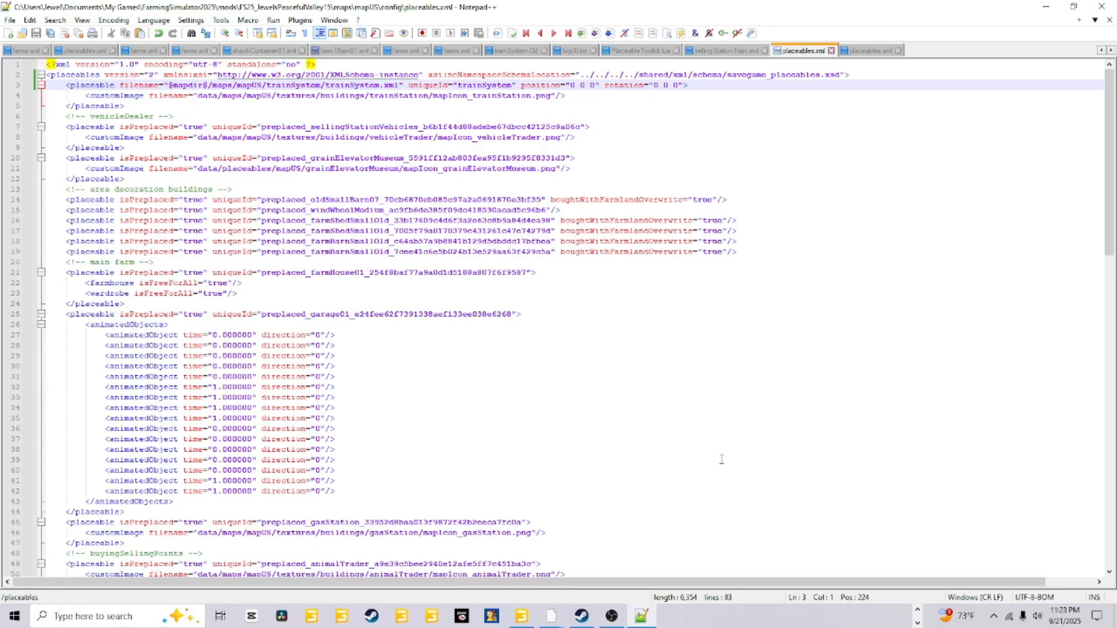
# Open the base game's placeables.xml from Farming Simulator 25/data/maps/mapUS/config in Notepad++
pyautogui.click(917, 610)
pyautogui.moveTo(340, 616)
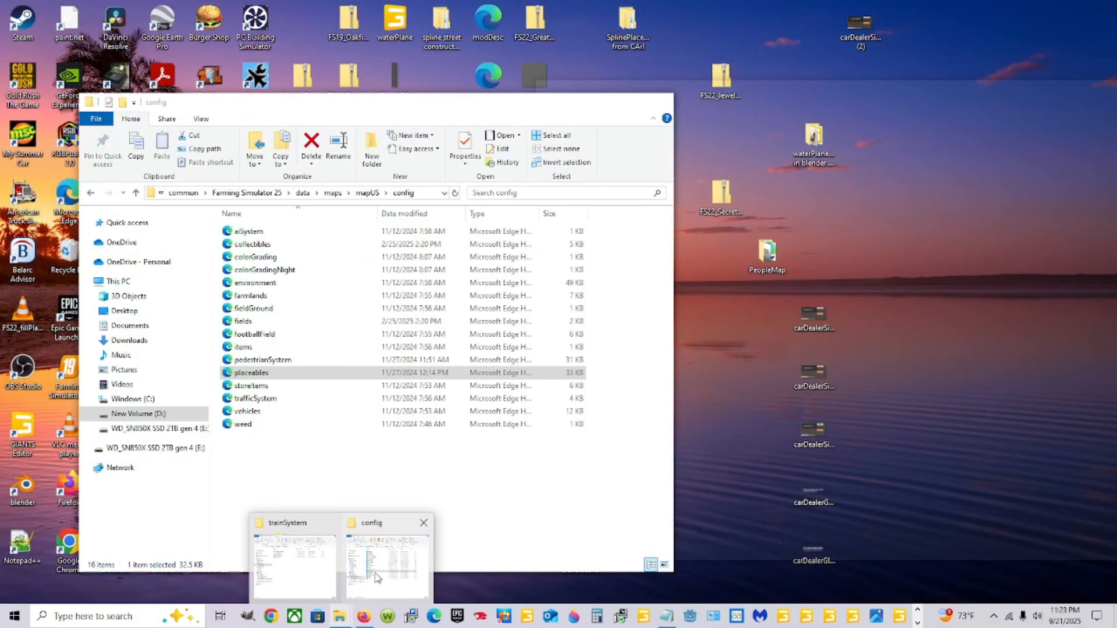
pyautogui.click(374, 584)
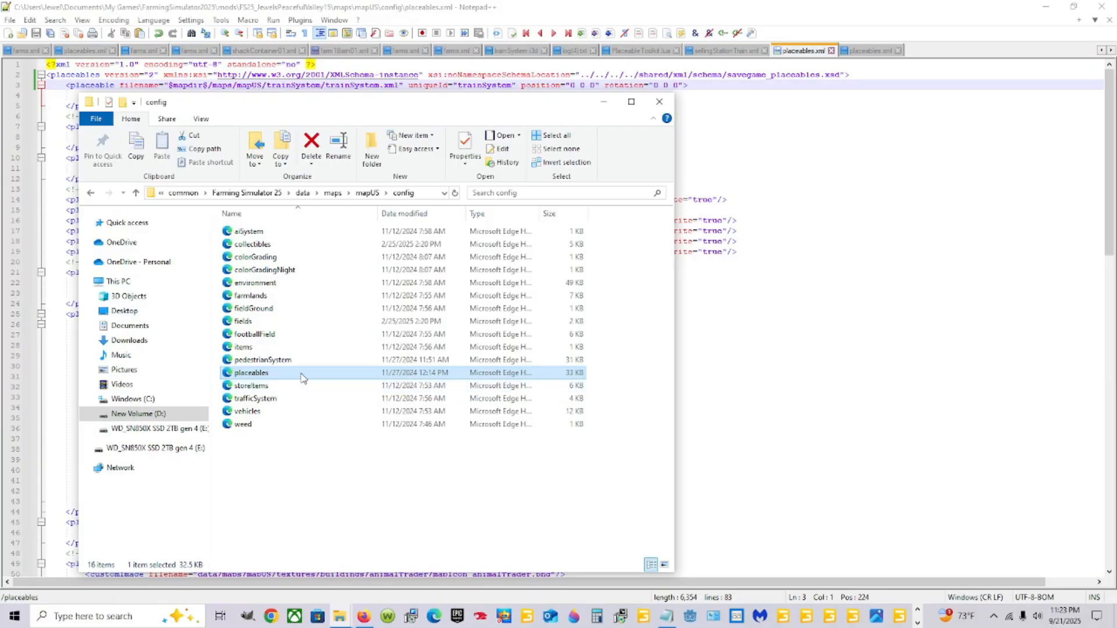
pyautogui.rightClick(301, 377)
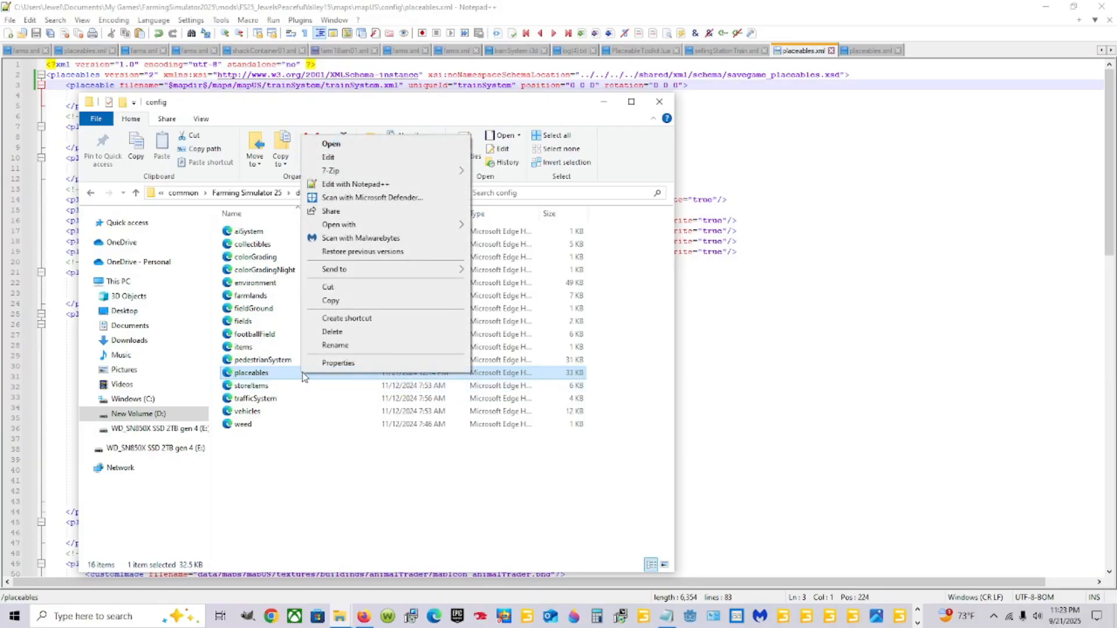
pyautogui.click(363, 185)
# Copy the sellingStationTrain placeable block from the base game's placeables.xml, including its trainStation comment and customImage line
pyautogui.scroll(-15, 466, 334)
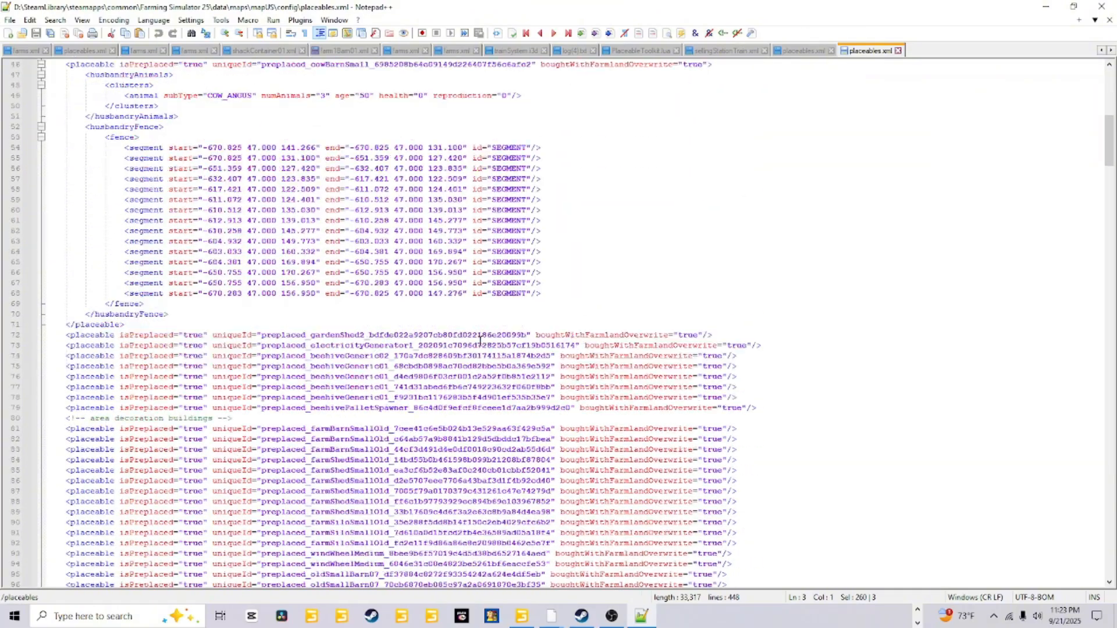
pyautogui.scroll(-15, 480, 341)
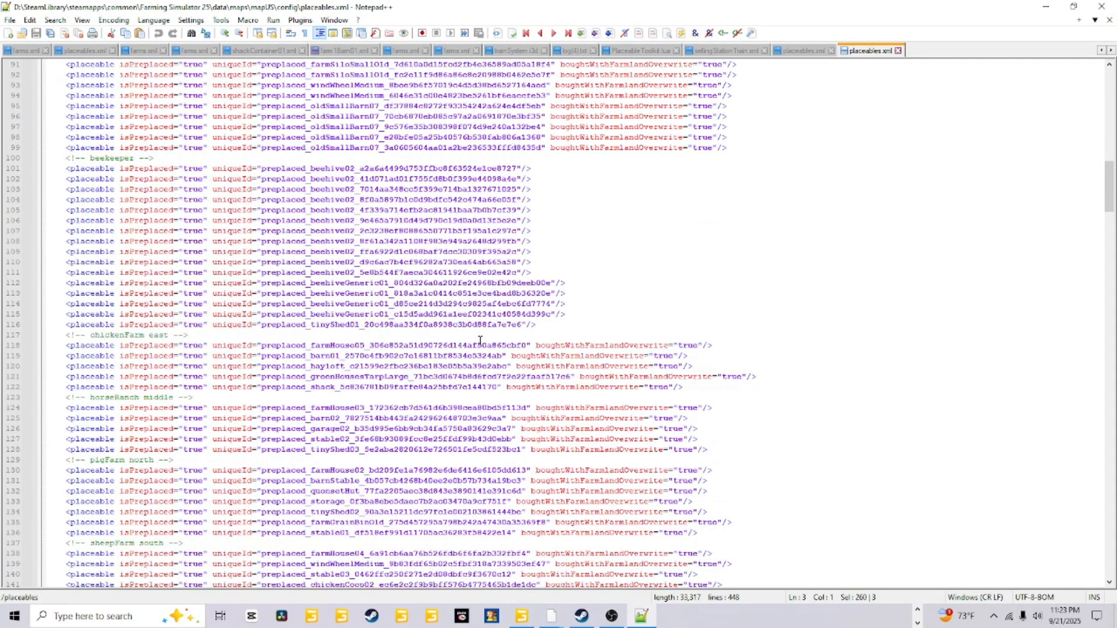
pyautogui.scroll(-6, 480, 340)
pyautogui.scroll(12, 480, 340)
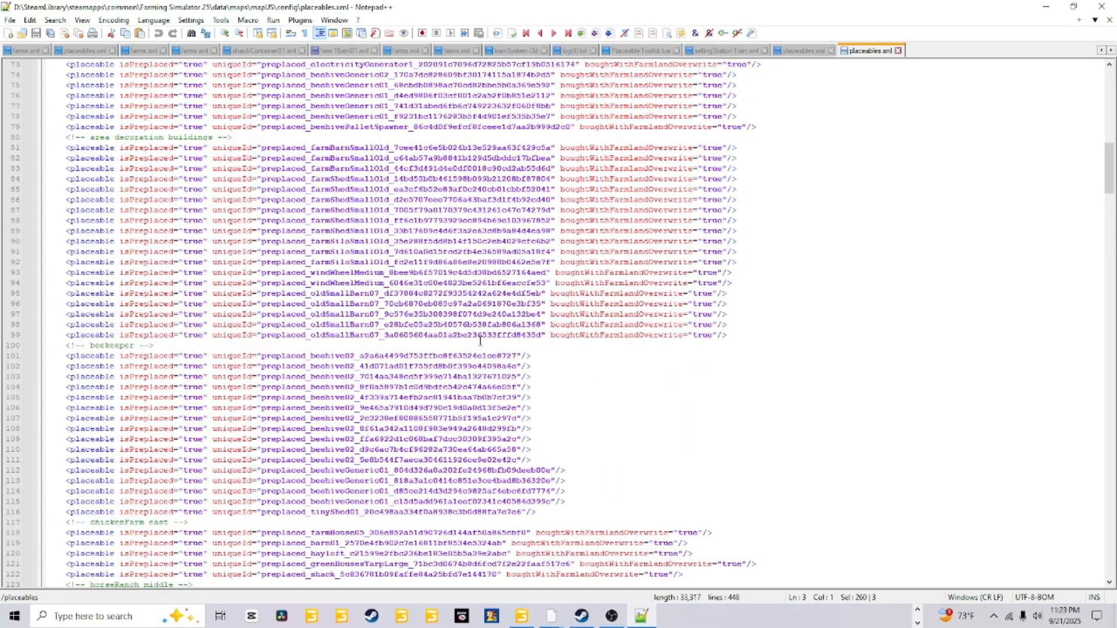
pyautogui.scroll(-15, 480, 340)
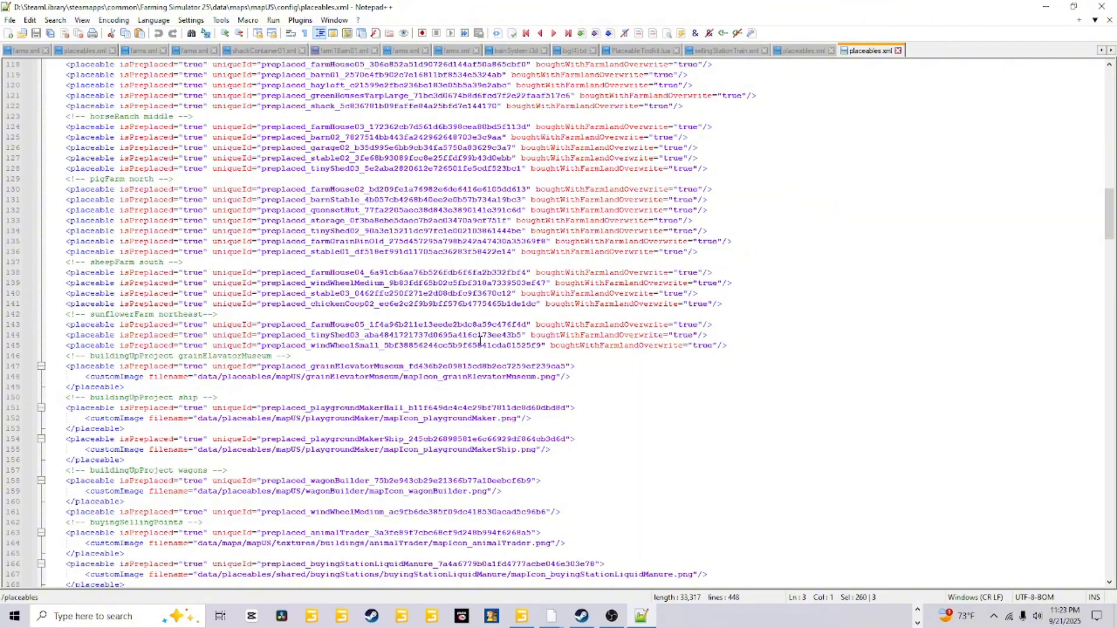
pyautogui.scroll(-4, 480, 341)
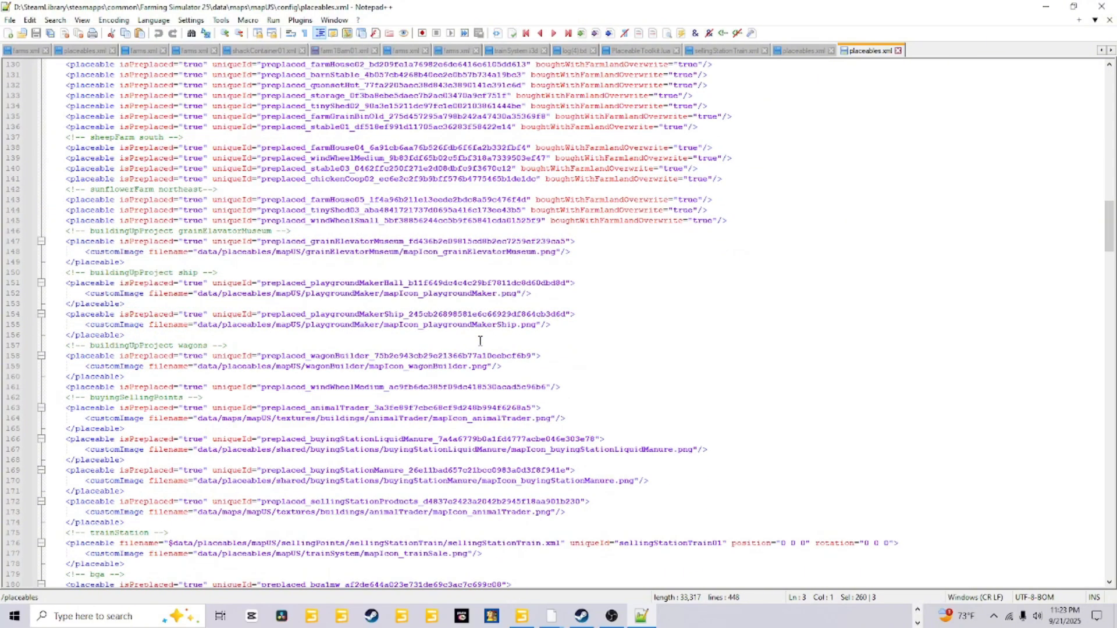
pyautogui.scroll(-9, 480, 340)
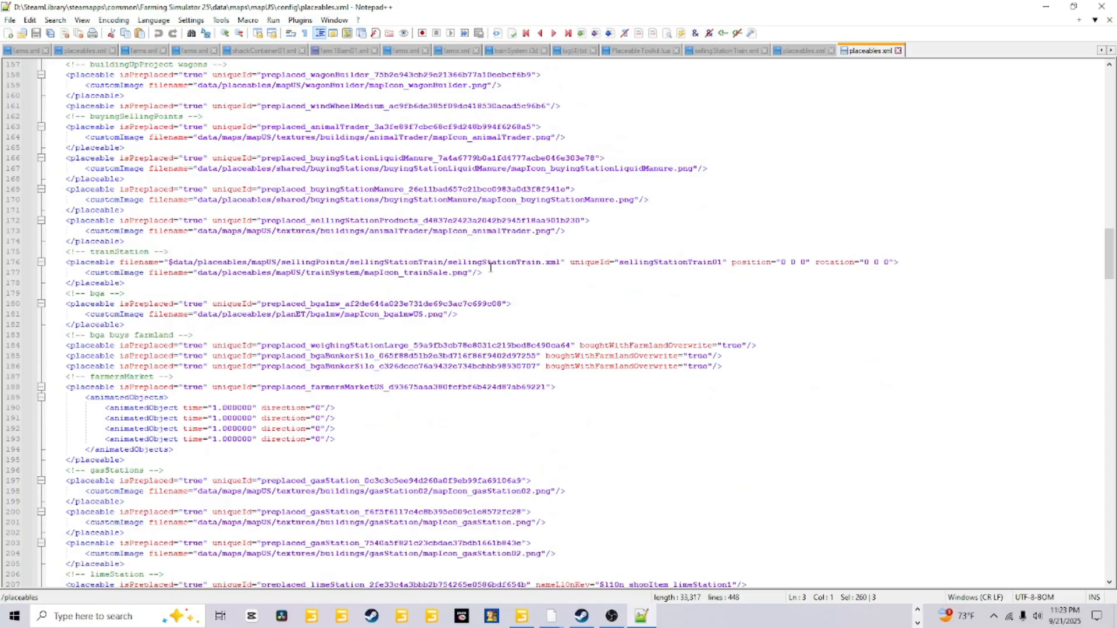
pyautogui.moveTo(126, 284); pyautogui.dragTo(110, 255)
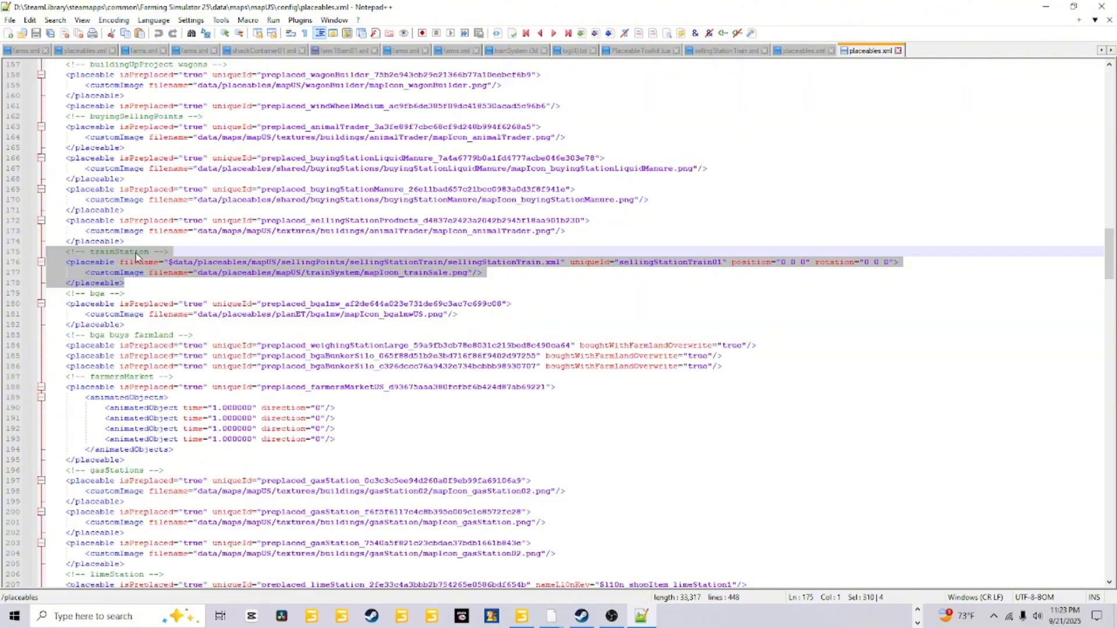
pyautogui.rightClick(136, 255)
pyautogui.click(165, 274)
# Open the mod's placeables.xml from FS25_JewelsPeacefulValley15/maps/mapUS/config in Notepad++
pyautogui.click(918, 612)
pyautogui.moveTo(338, 622)
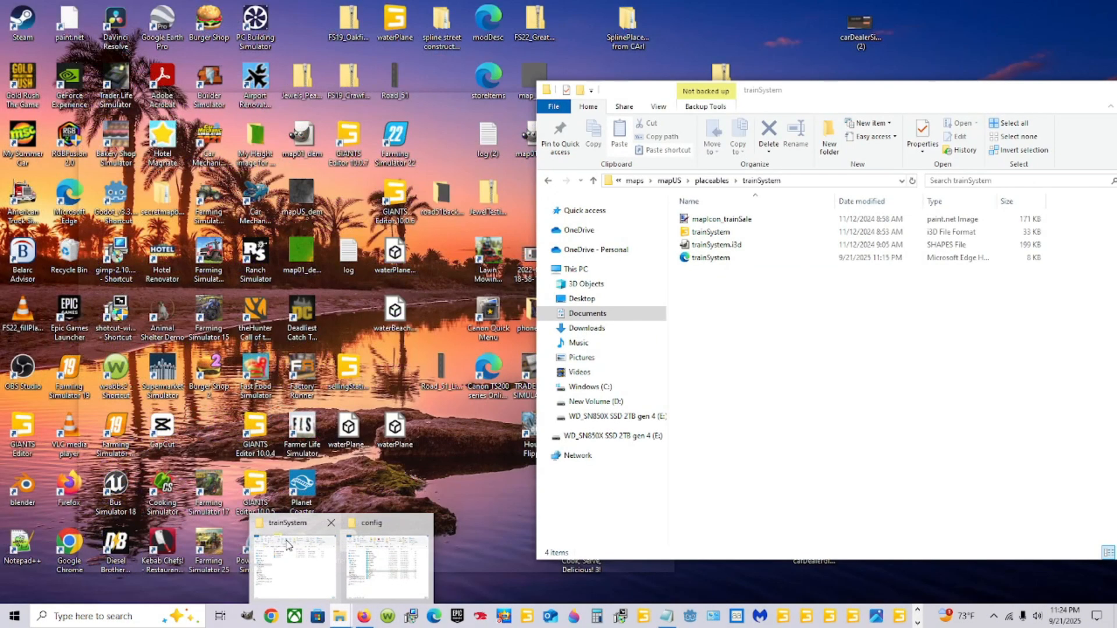
pyautogui.click(284, 545)
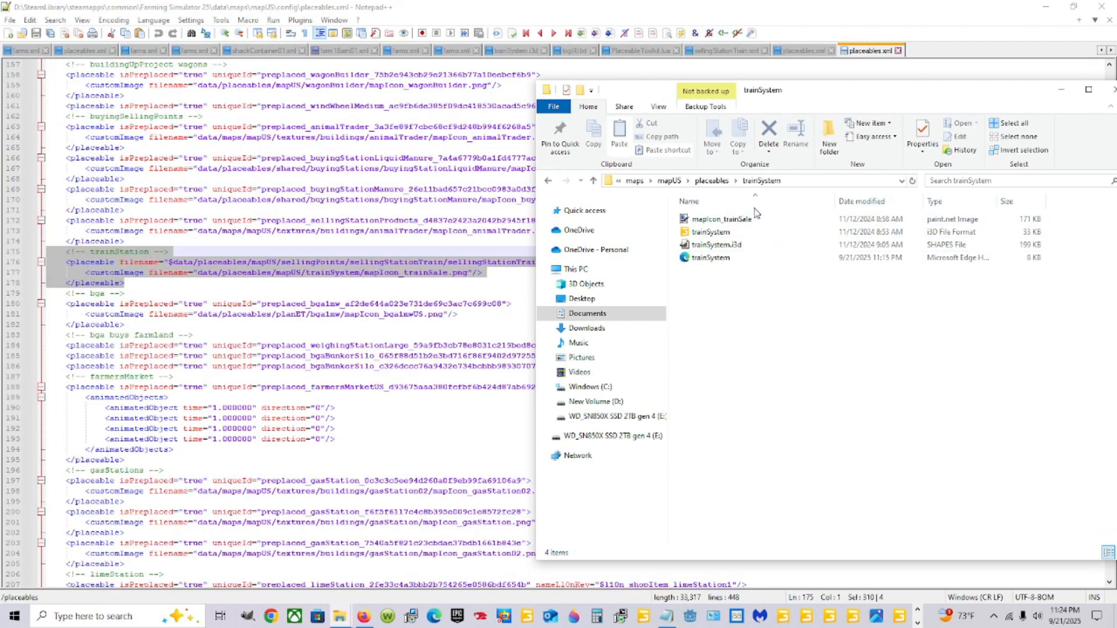
pyautogui.click(674, 182)
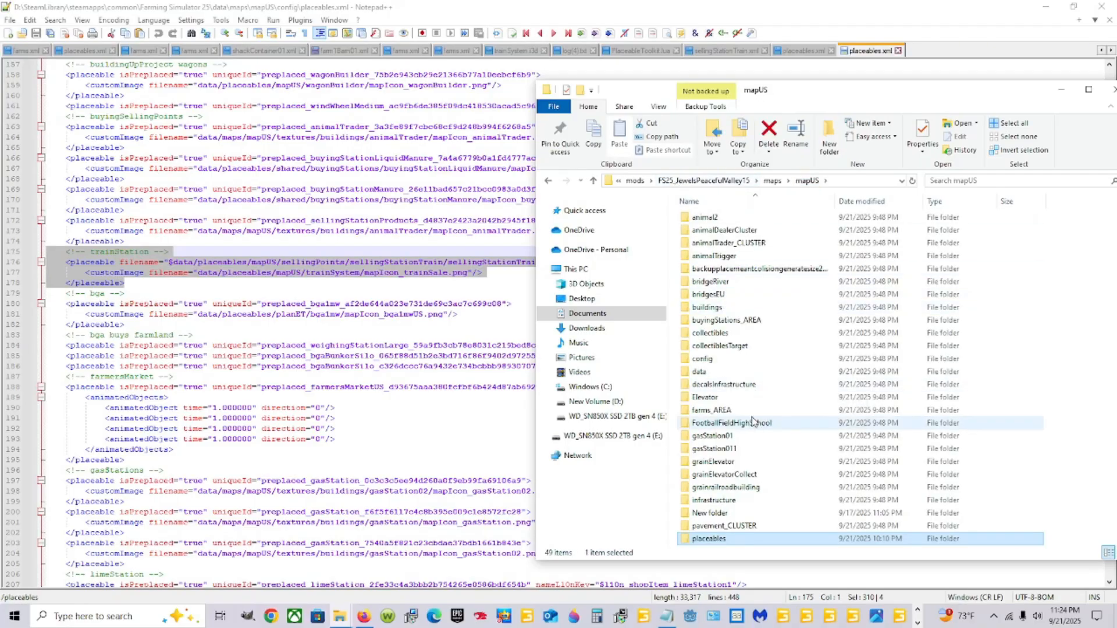
pyautogui.doubleClick(737, 360)
pyautogui.click(738, 272)
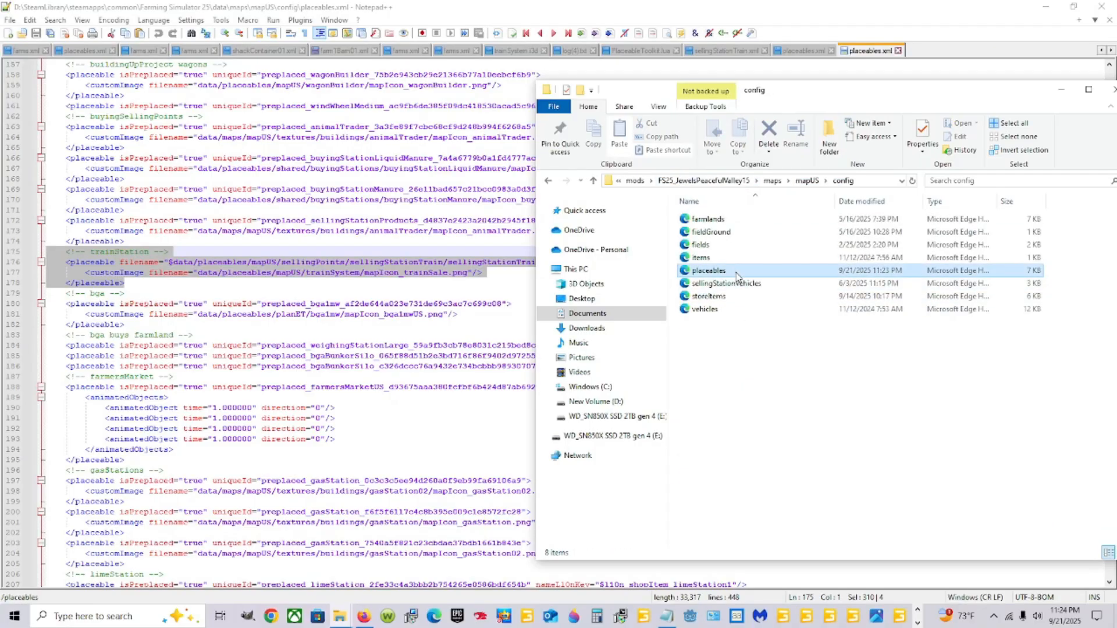
pyautogui.rightClick(738, 277)
pyautogui.click(776, 324)
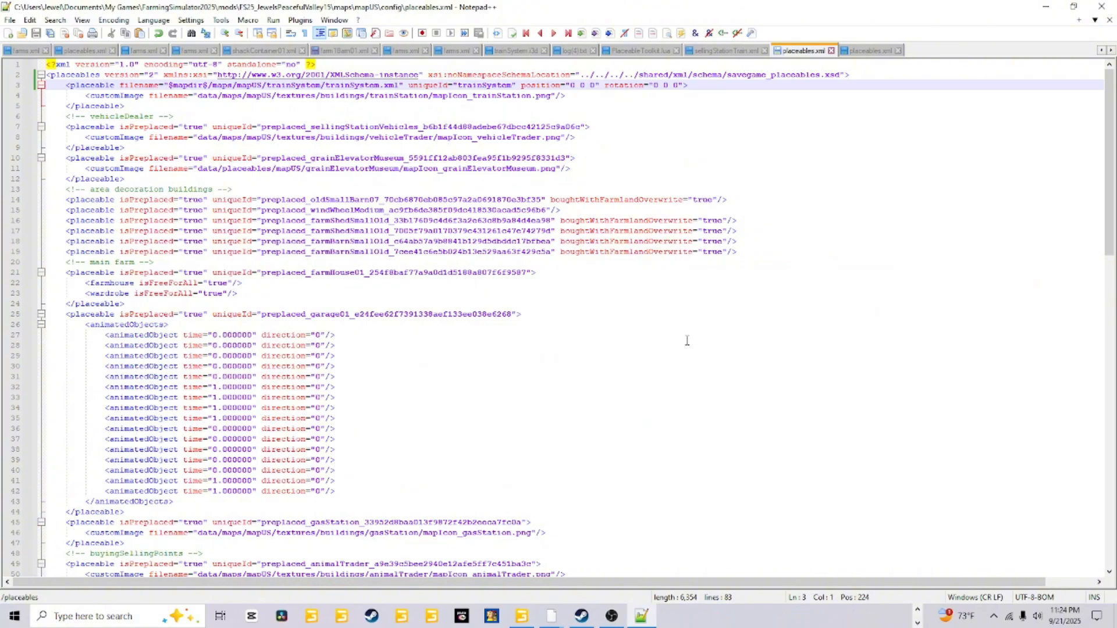
# Paste the copied sellingStationTrain block on a new line after the last oldSmallBarn07 entry, just before the closing placeables tag
pyautogui.scroll(-18, 430, 252)
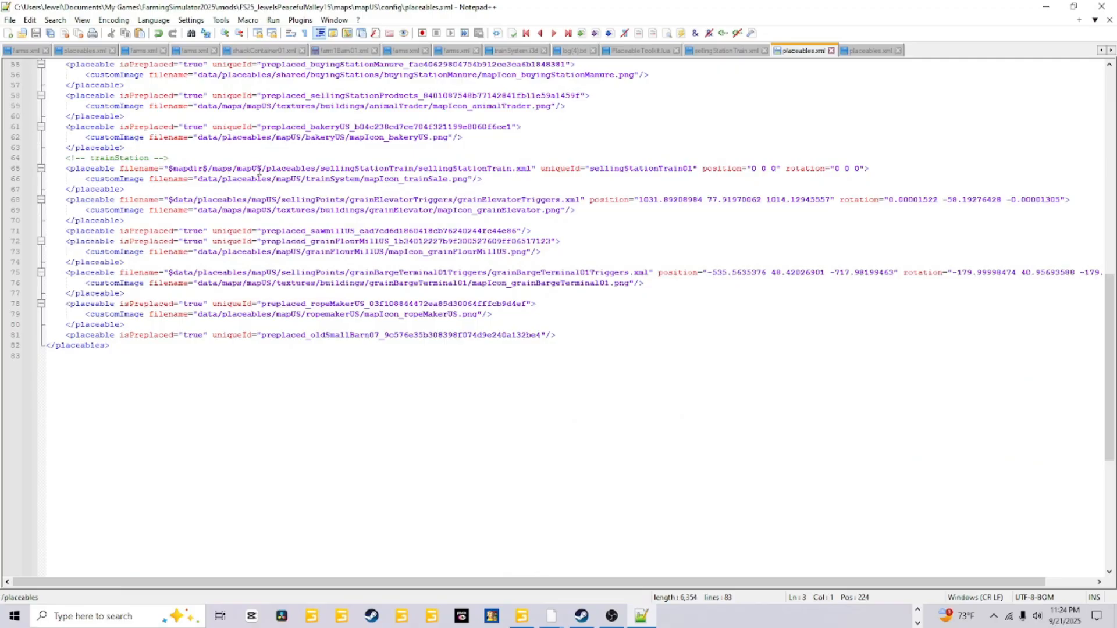
pyautogui.click(578, 334)
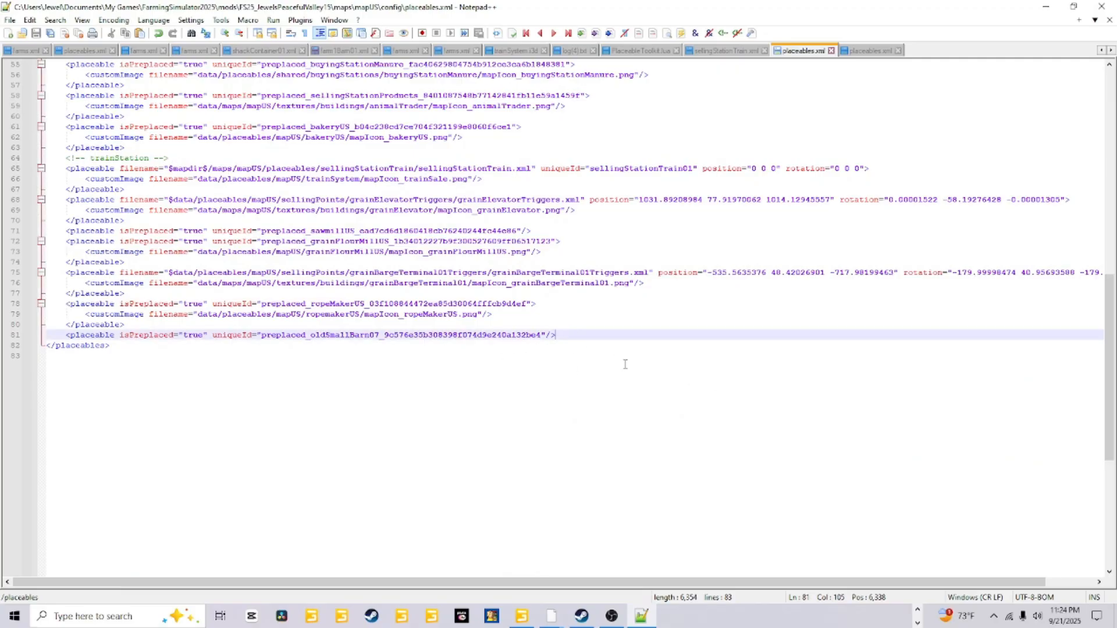
pyautogui.press('Return')
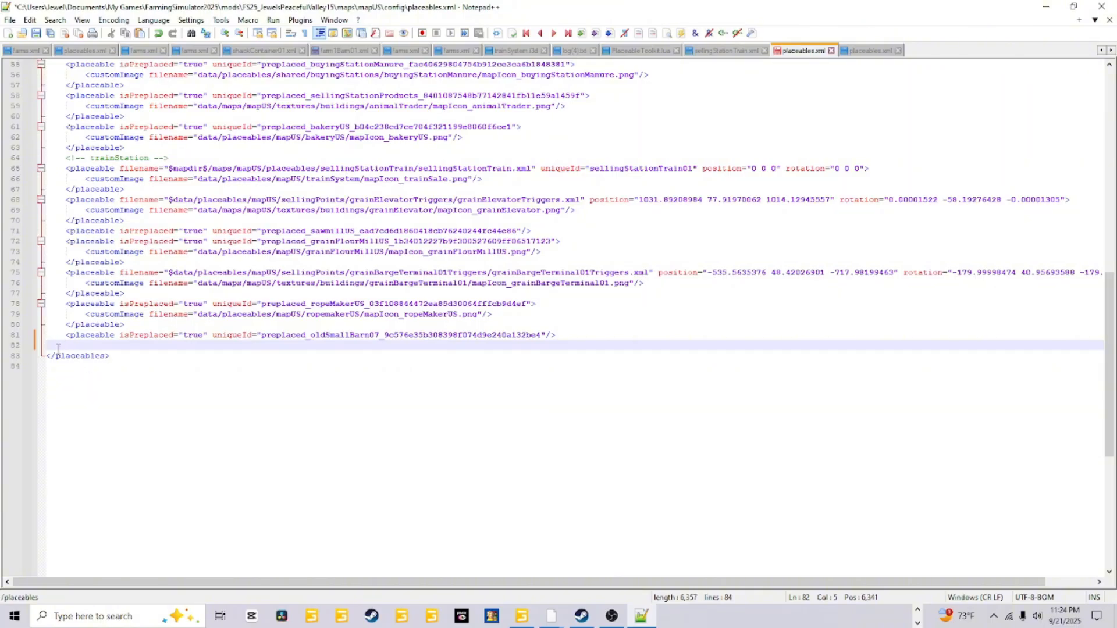
pyautogui.scroll(18, 349, 440)
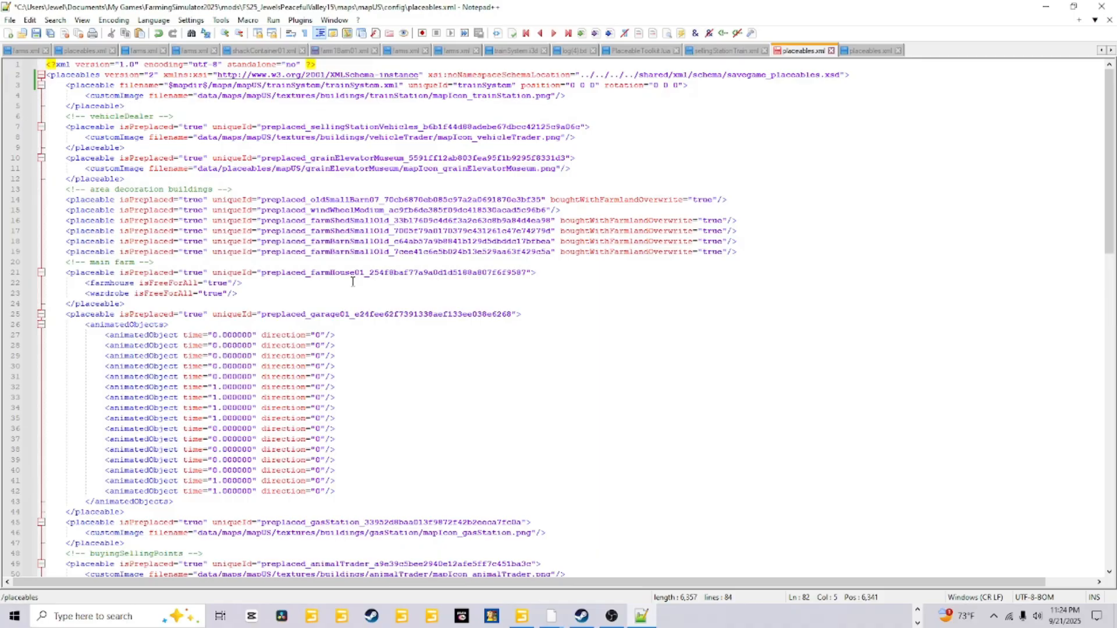
pyautogui.scroll(-20, 349, 314)
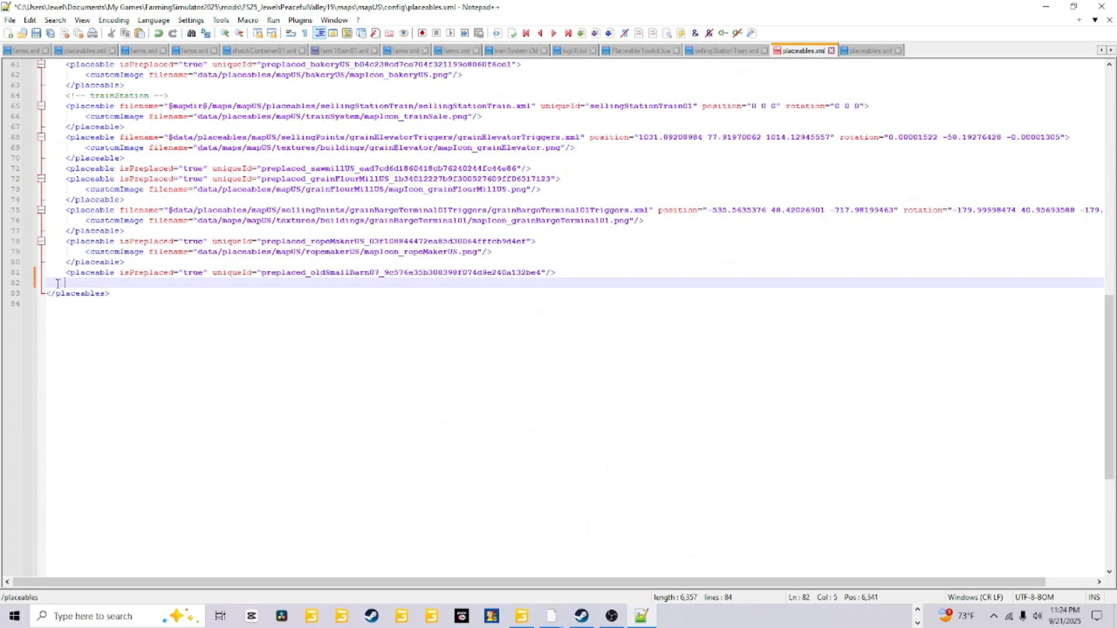
pyautogui.rightClick(58, 284)
pyautogui.click(130, 317)
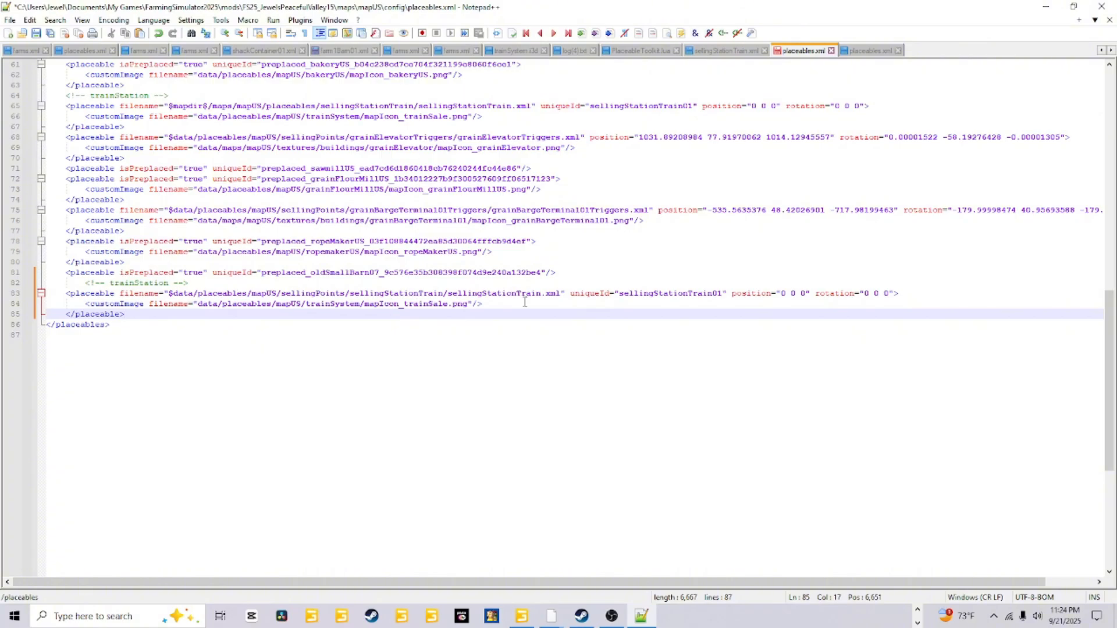
# Locate the sellingStationTrain XML file in the mod's maps/mapUS/placeables/sellingStationTrain folder to check its path
pyautogui.click(918, 610)
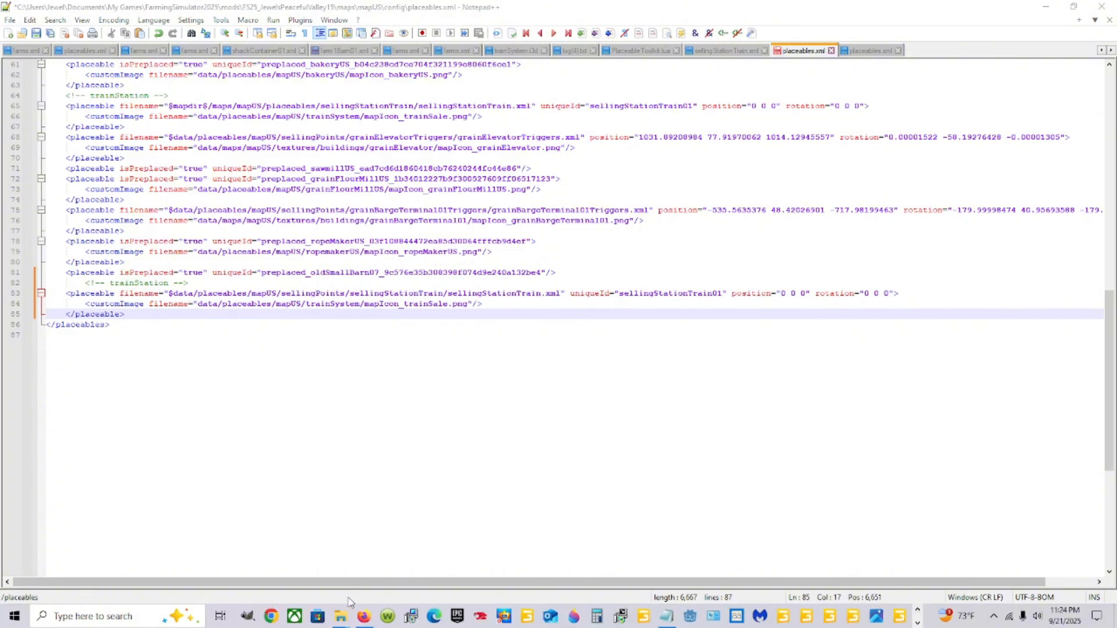
pyautogui.moveTo(342, 616)
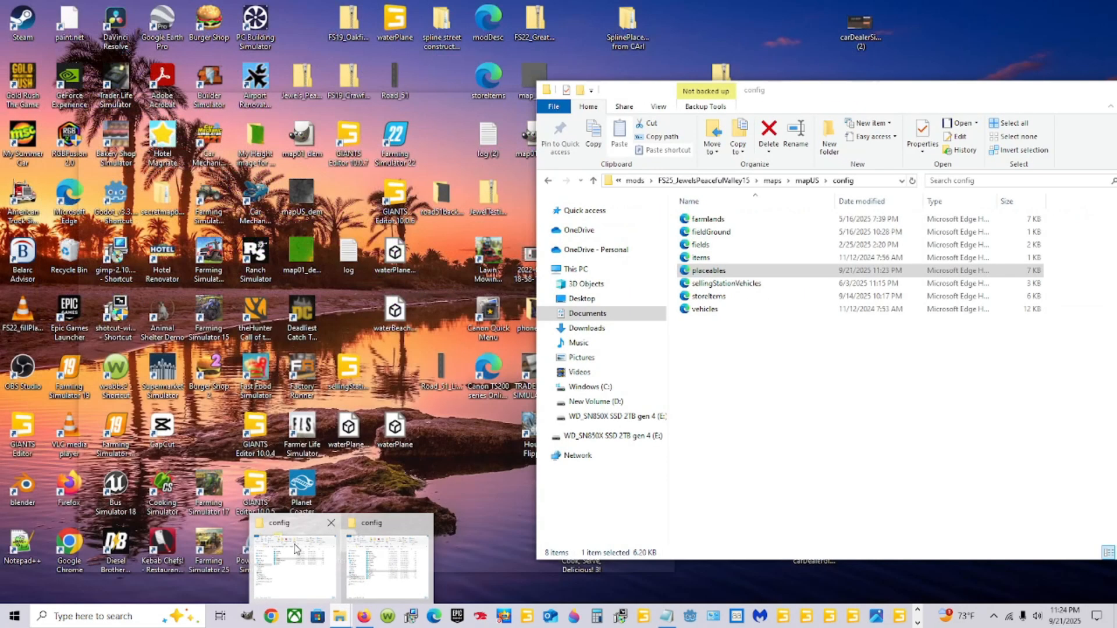
pyautogui.click(294, 546)
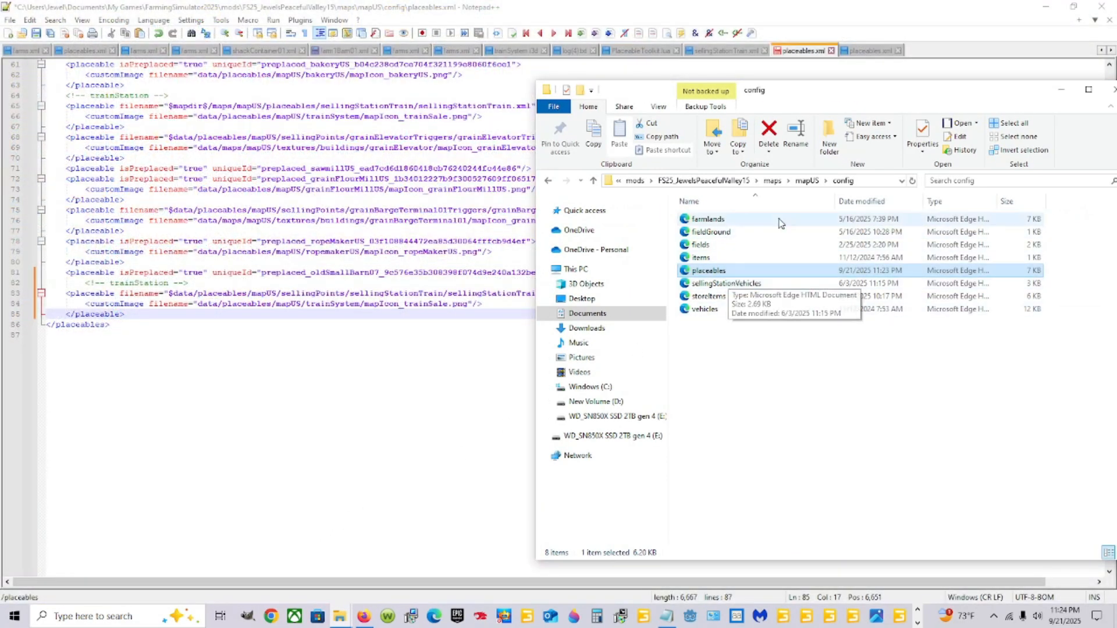
pyautogui.click(808, 181)
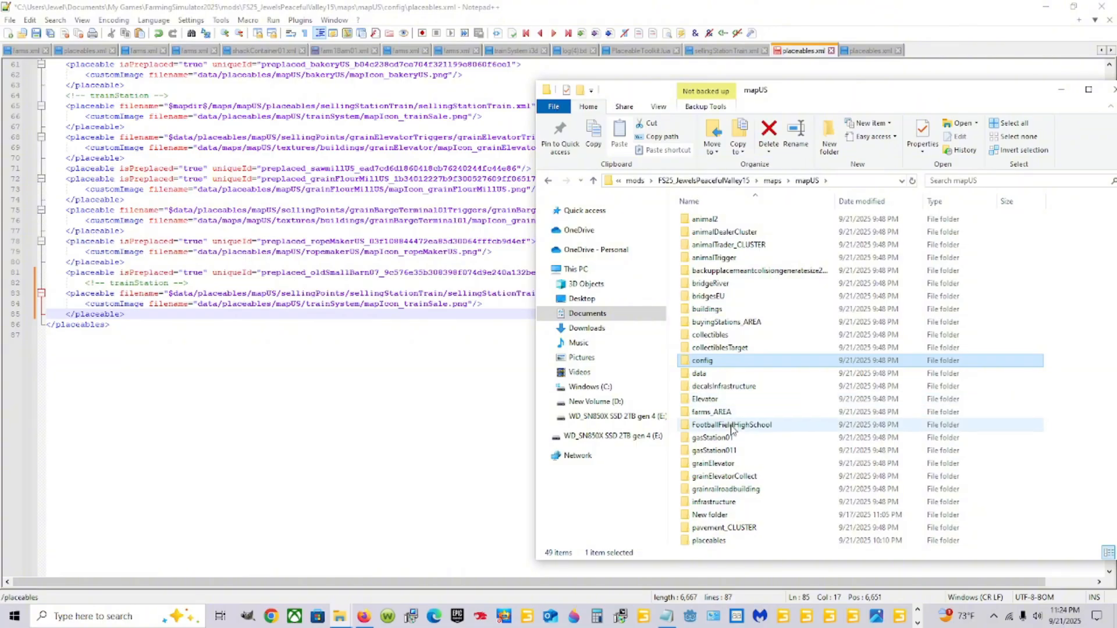
pyautogui.scroll(-4, 727, 407)
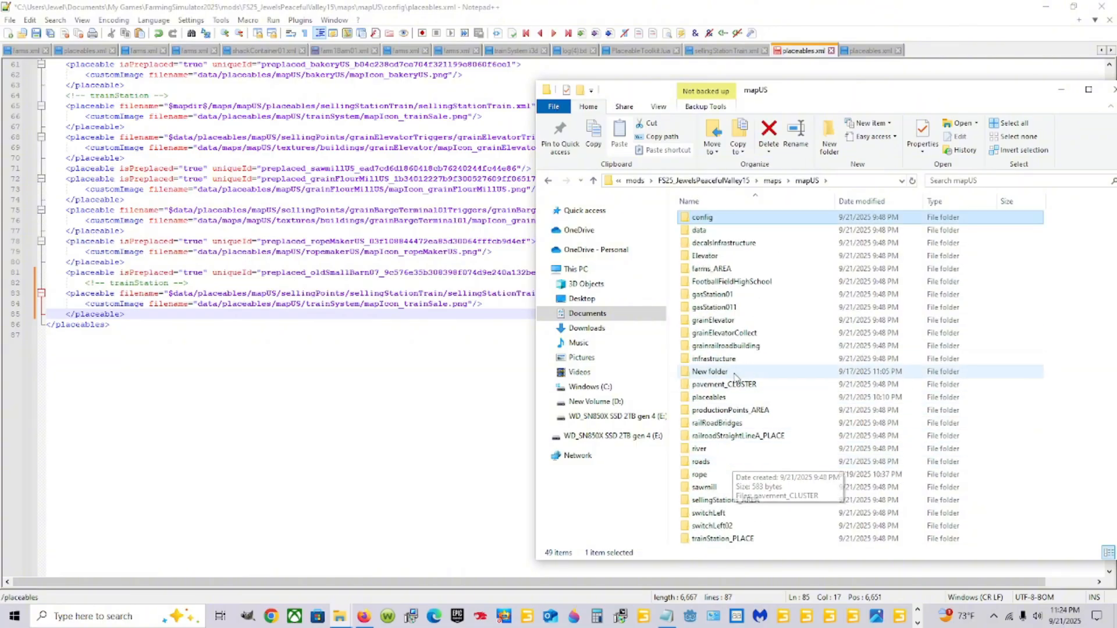
pyautogui.doubleClick(722, 398)
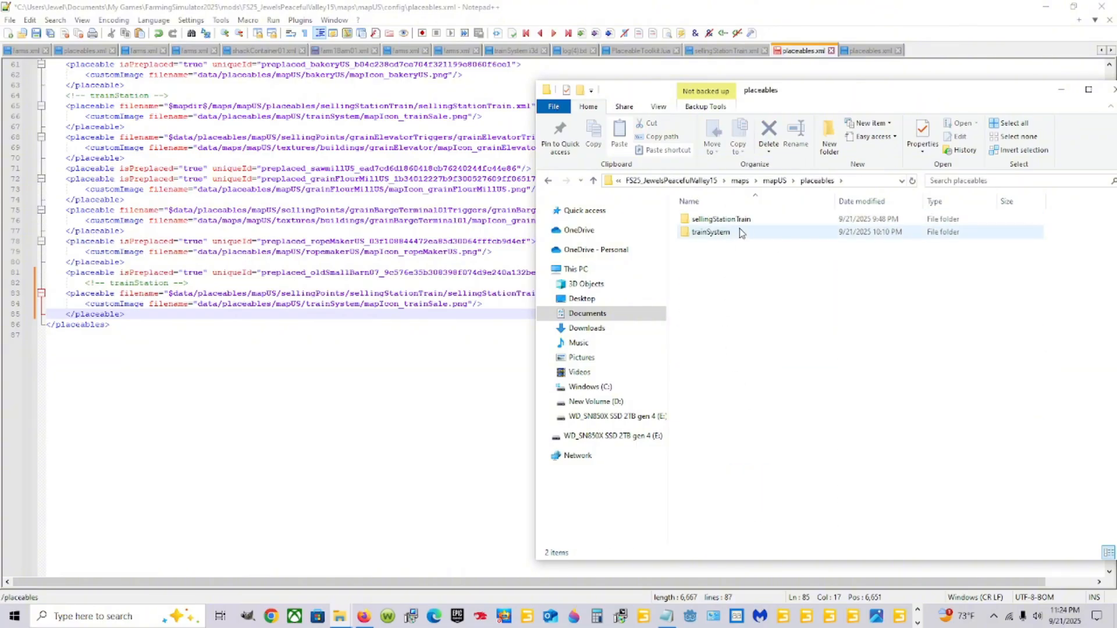
pyautogui.click(756, 221)
pyautogui.doubleClick(758, 223)
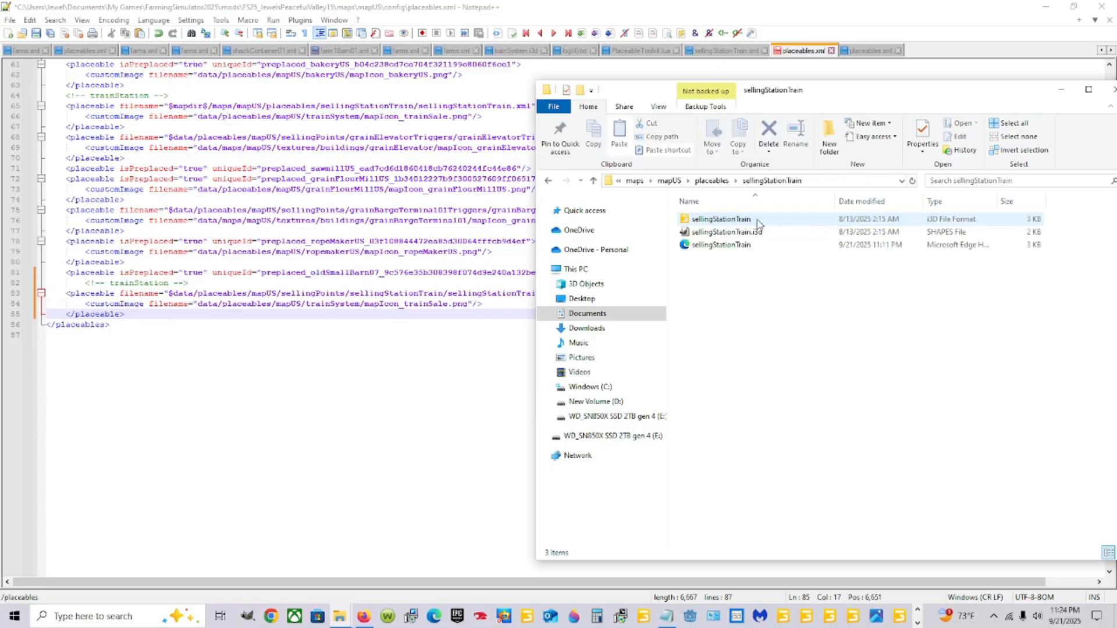
pyautogui.click(745, 248)
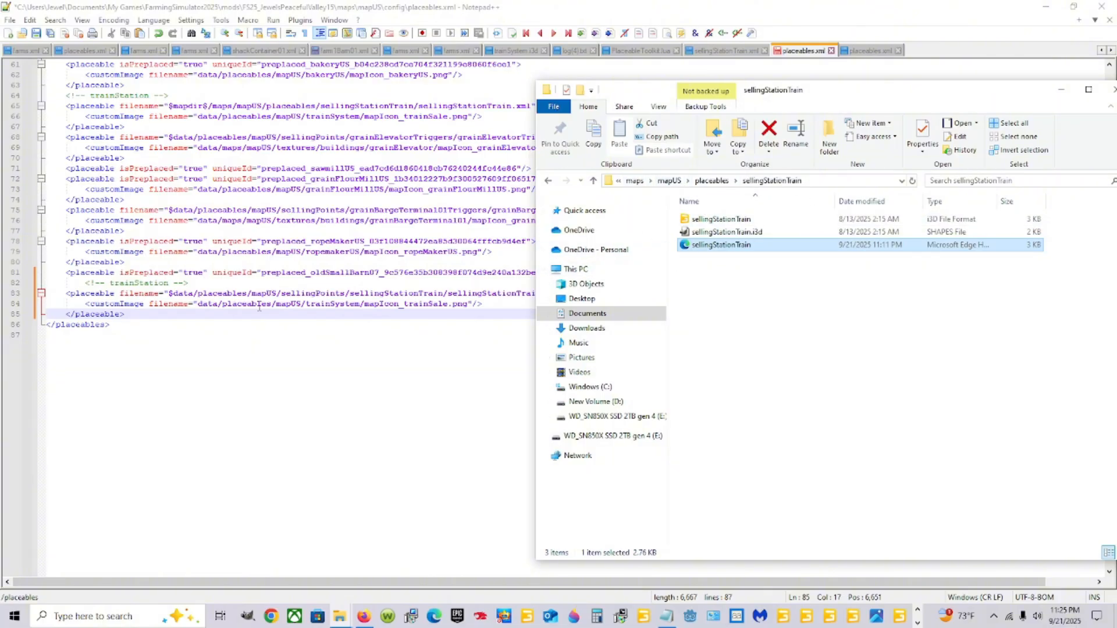
# Delete the pasted sellingStationTrain block with its trainStation comment and leftover blank line, and save the mod's placeables.xml
pyautogui.click(348, 293)
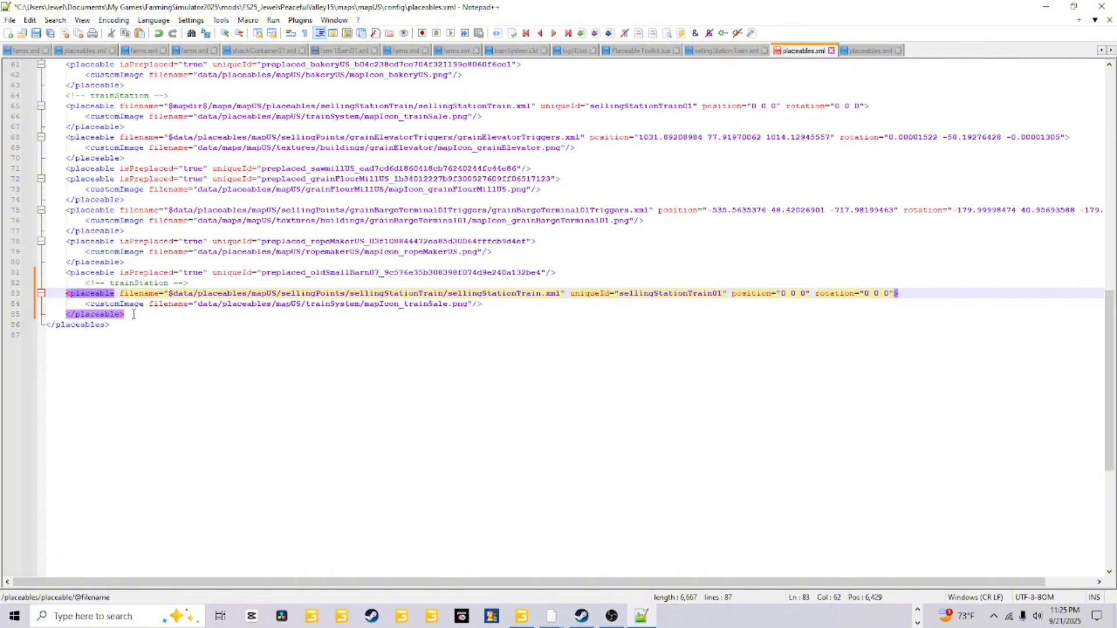
pyautogui.moveTo(133, 314); pyautogui.dragTo(27, 294)
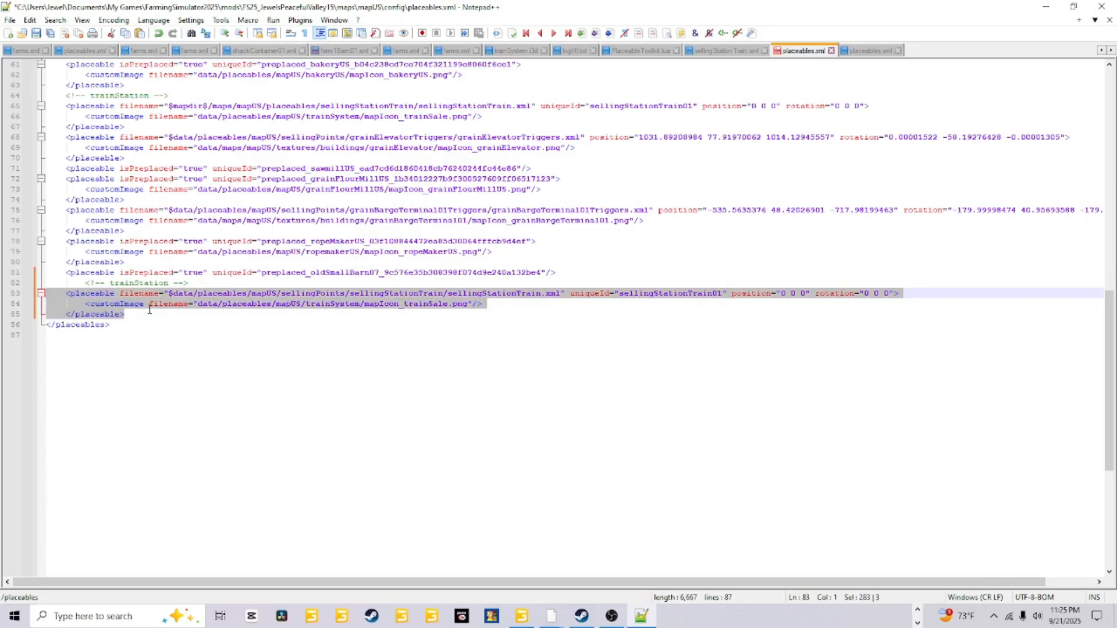
pyautogui.moveTo(145, 314); pyautogui.dragTo(28, 284)
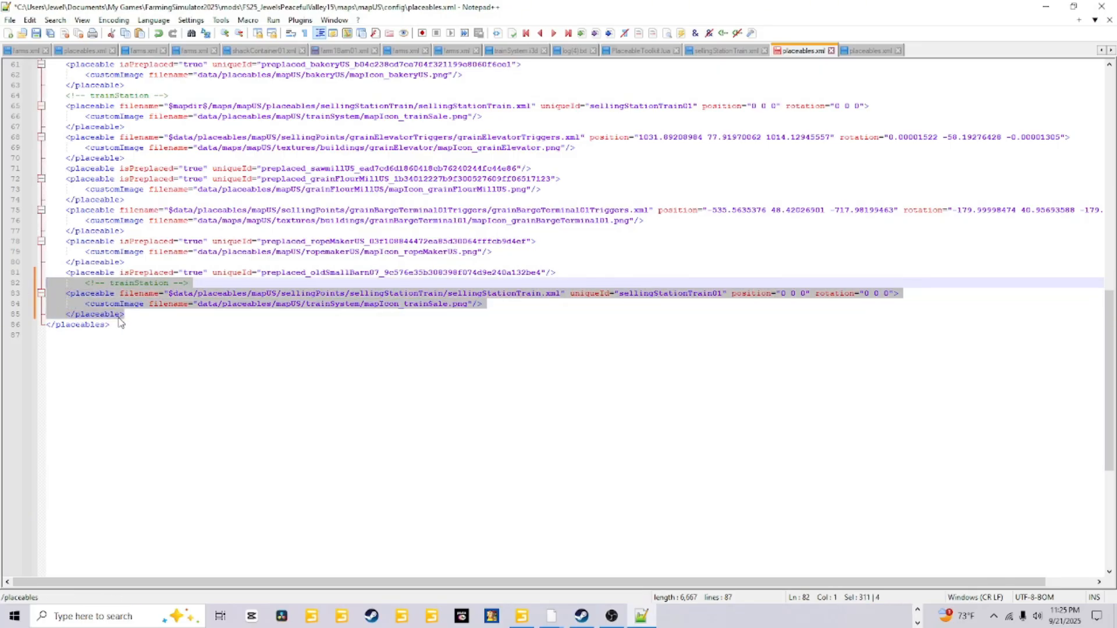
pyautogui.press('Delete')
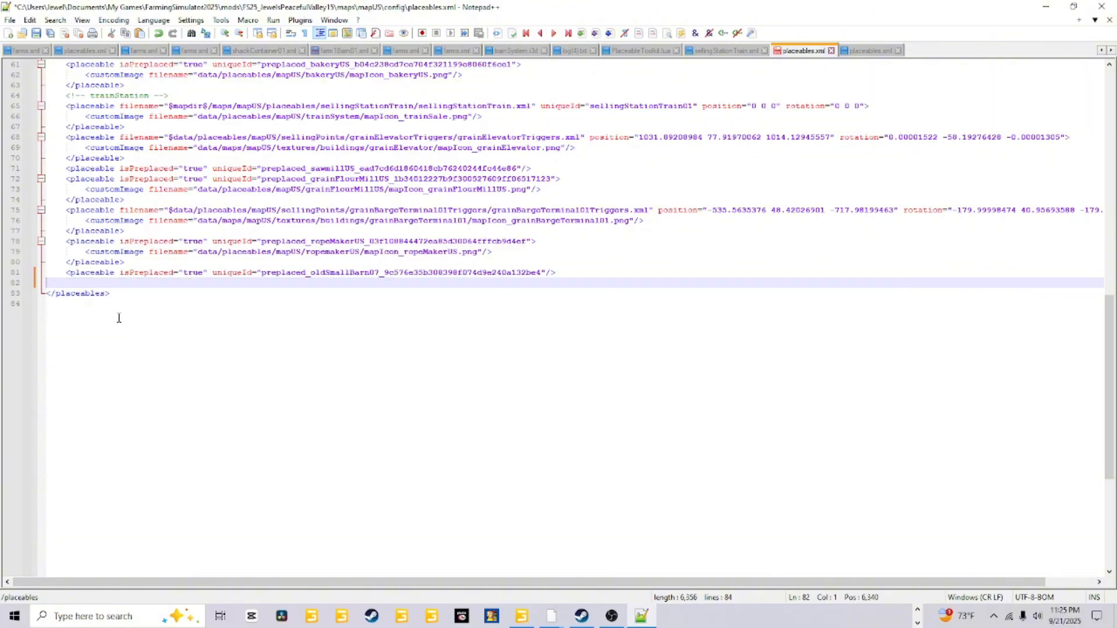
pyautogui.press('BackSpace')
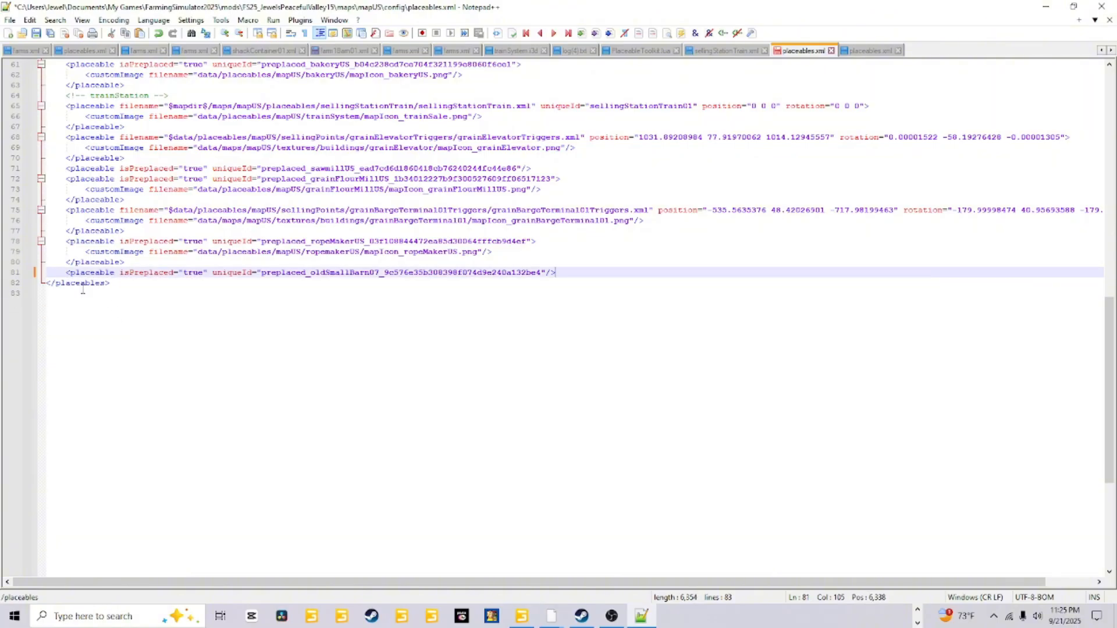
pyautogui.click(36, 33)
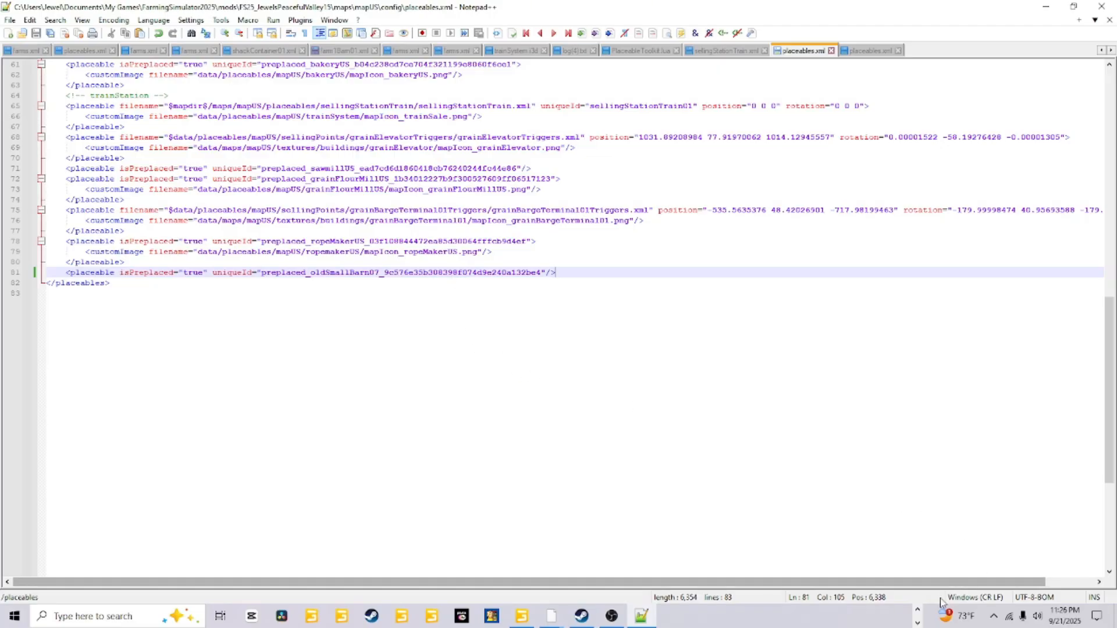
# Open the mod's storeItems.xml from FS25_JewelsPeacefulValley15/maps/mapUS/config in Notepad++ and review its TRAIN AND WAGONS section
pyautogui.click(918, 612)
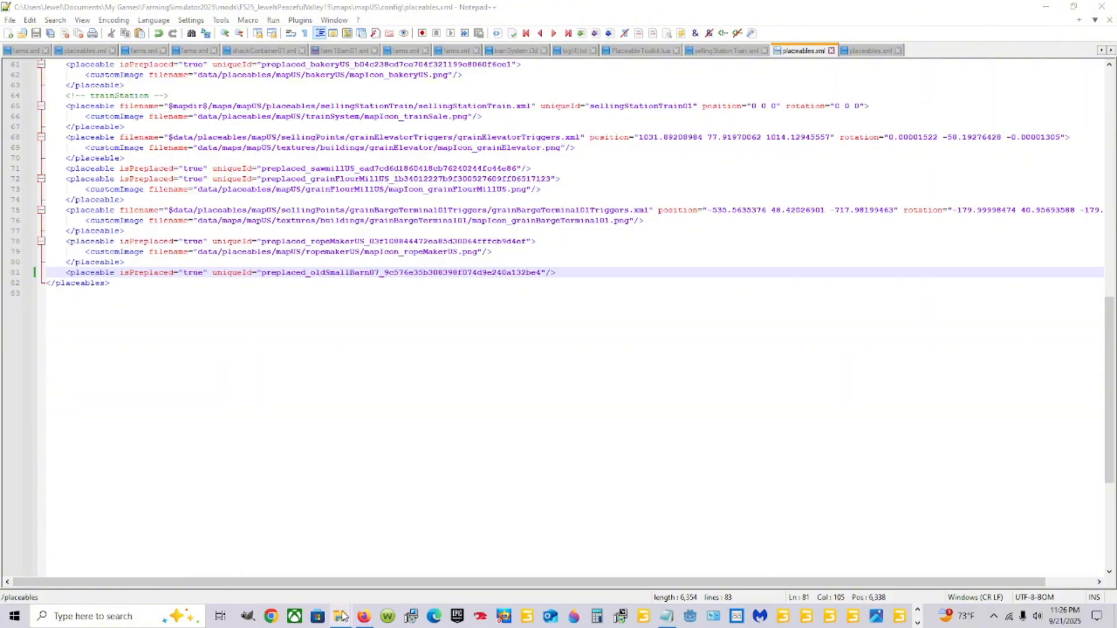
pyautogui.moveTo(340, 617)
pyautogui.click(289, 559)
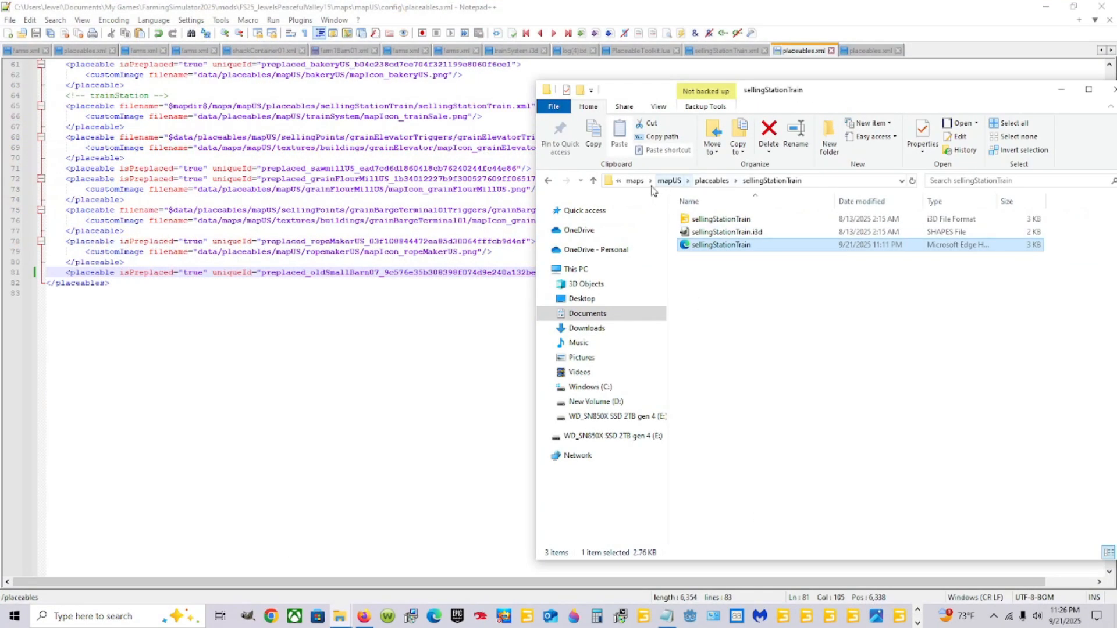
pyautogui.click(669, 180)
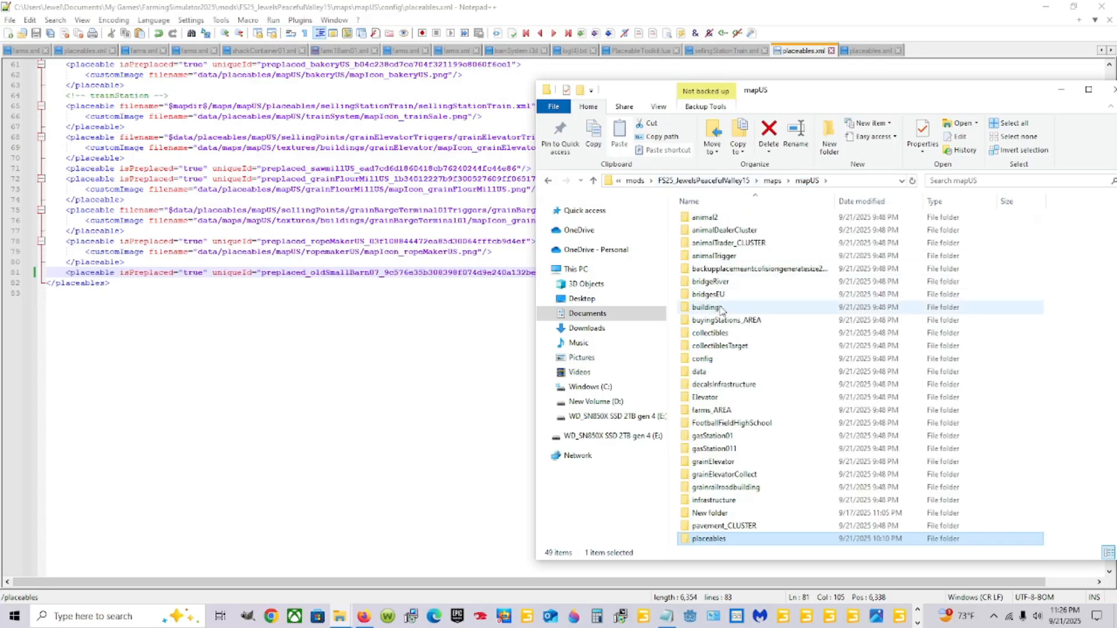
pyautogui.doubleClick(707, 359)
pyautogui.click(716, 296)
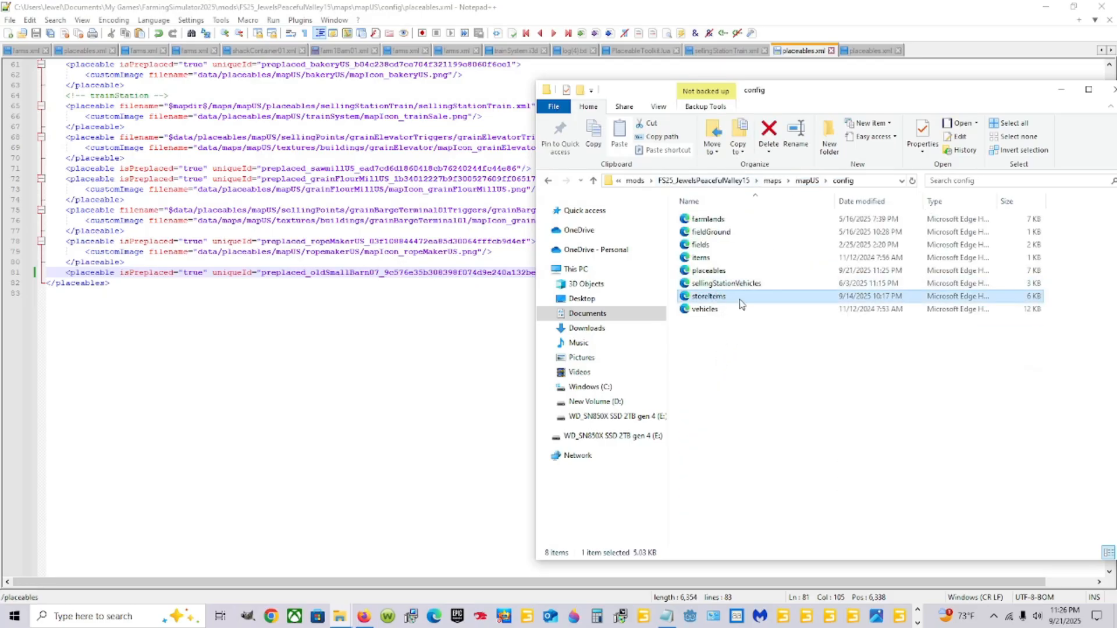
pyautogui.rightClick(739, 299)
pyautogui.click(793, 349)
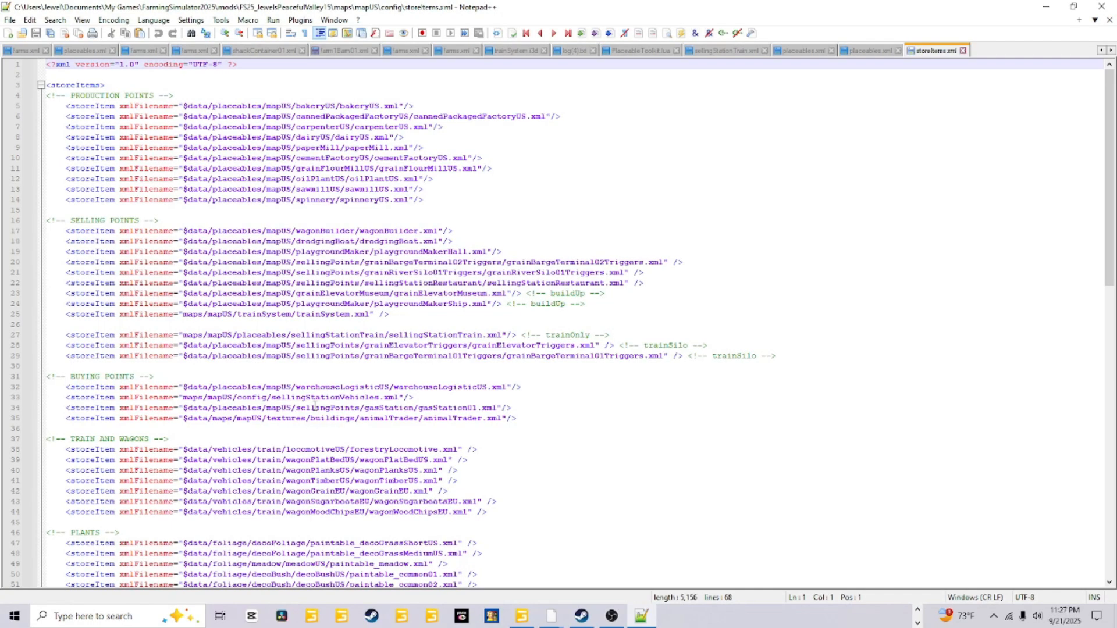
pyautogui.scroll(-3, 315, 406)
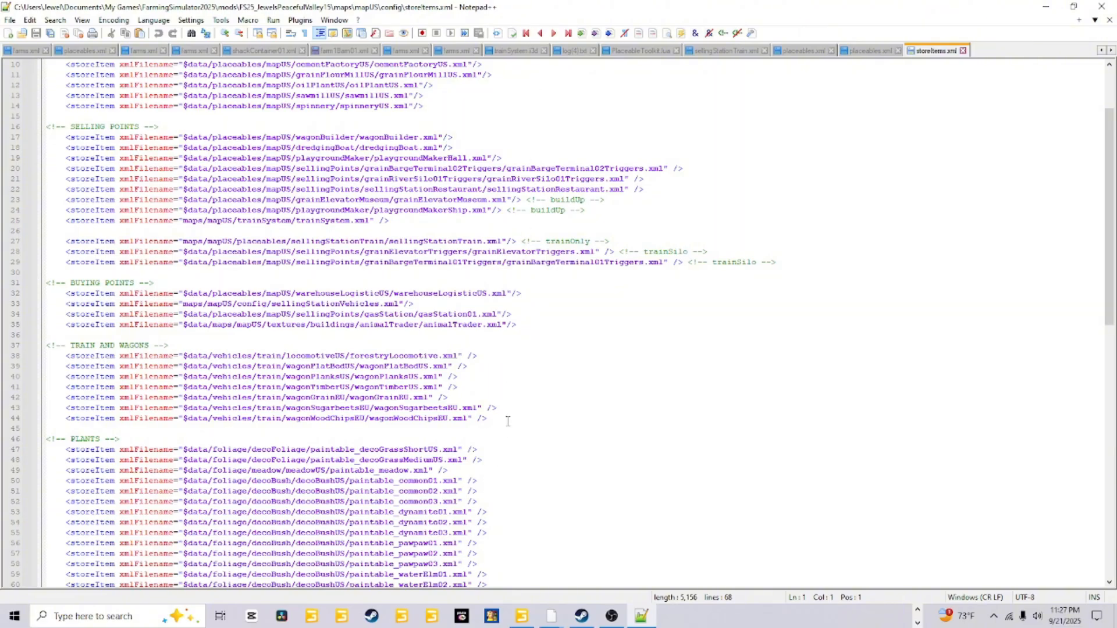
pyautogui.moveTo(508, 422); pyautogui.dragTo(17, 351)
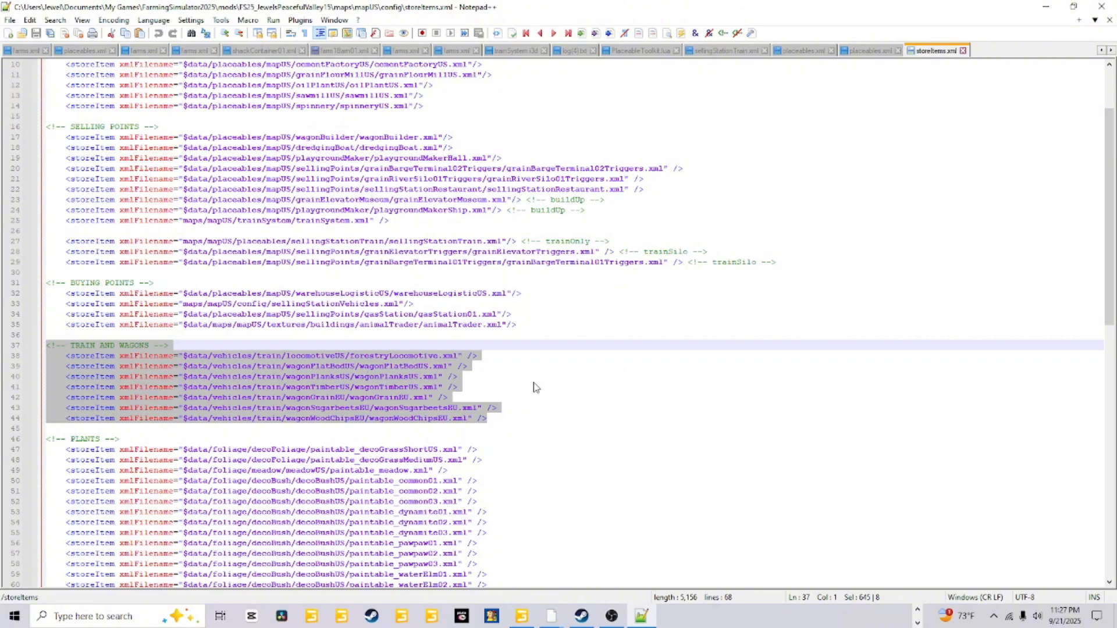
pyautogui.click(504, 424)
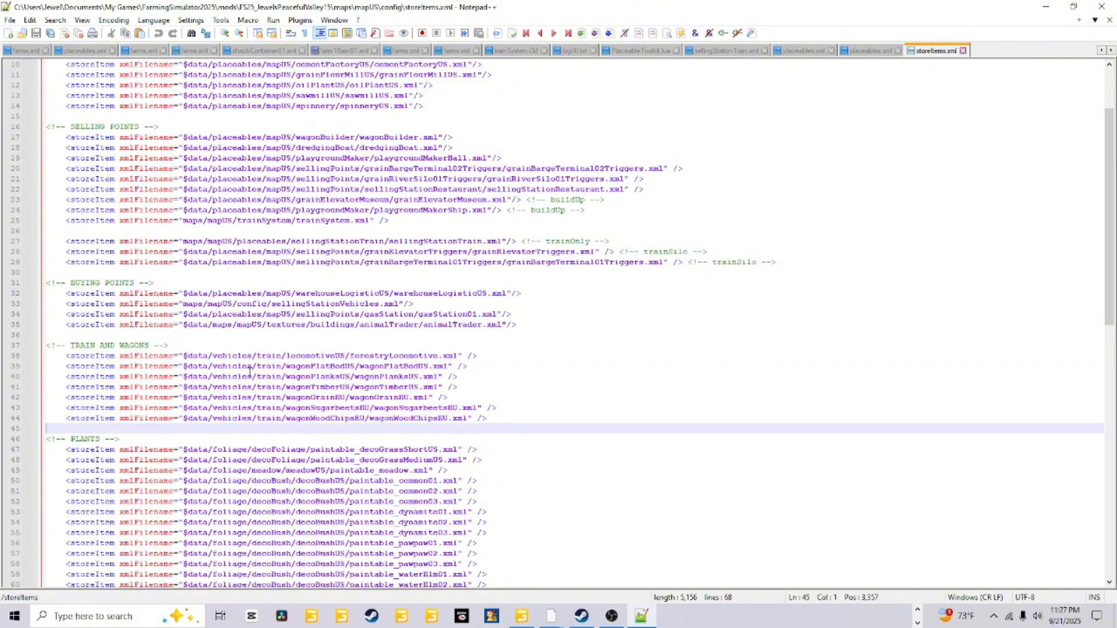
# Open the base game's storeItems.xml from Farming Simulator 25/data/maps/mapUS/config in Notepad++
pyautogui.click(916, 607)
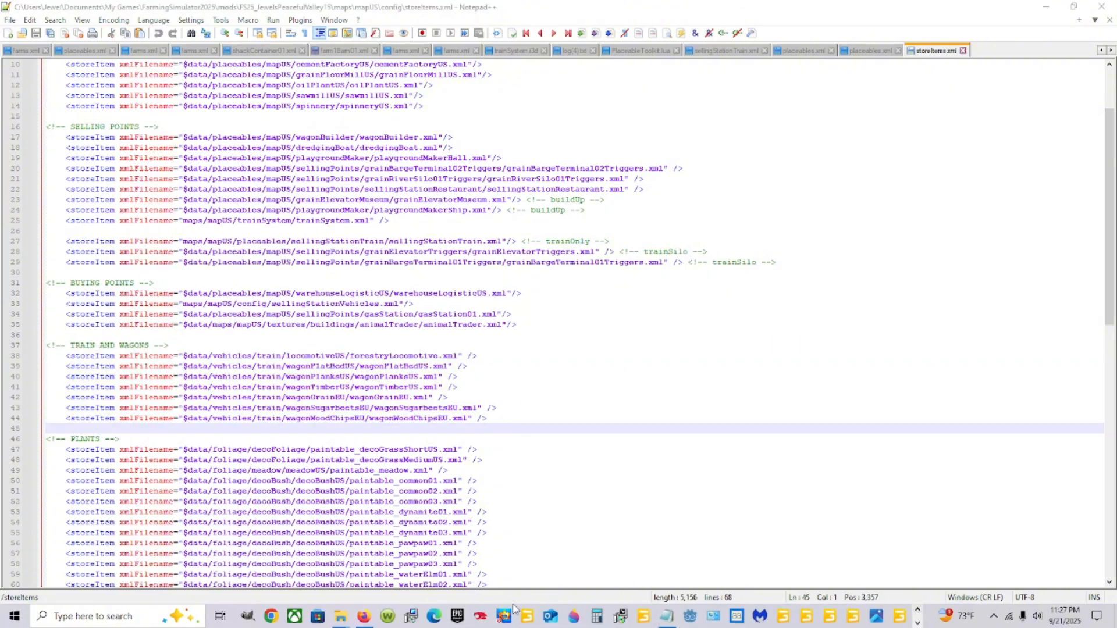
pyautogui.click(389, 567)
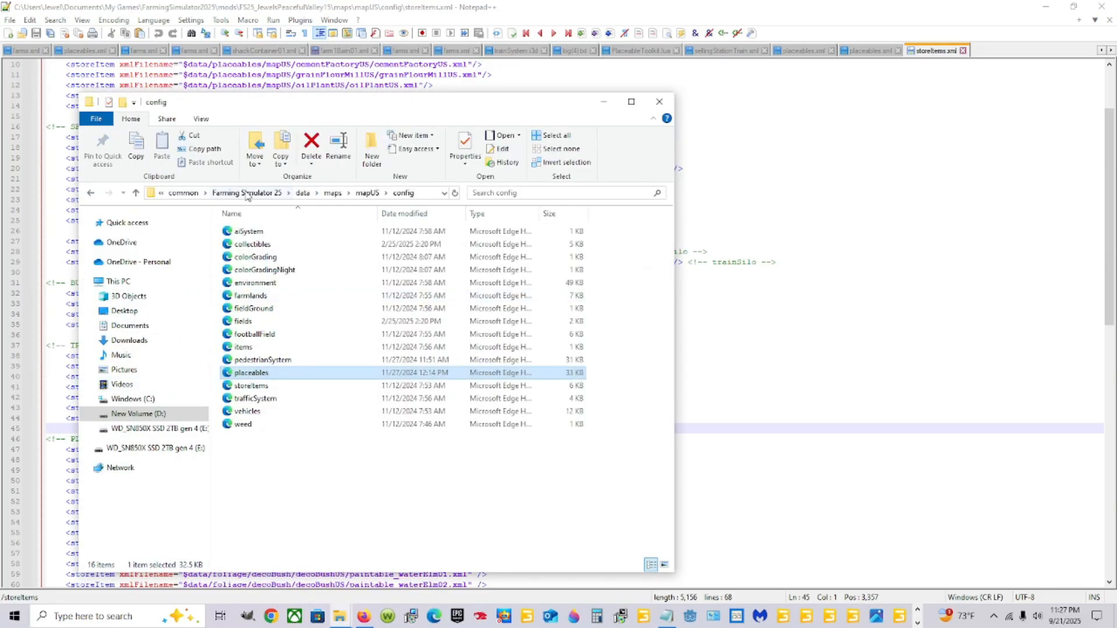
pyautogui.click(277, 387)
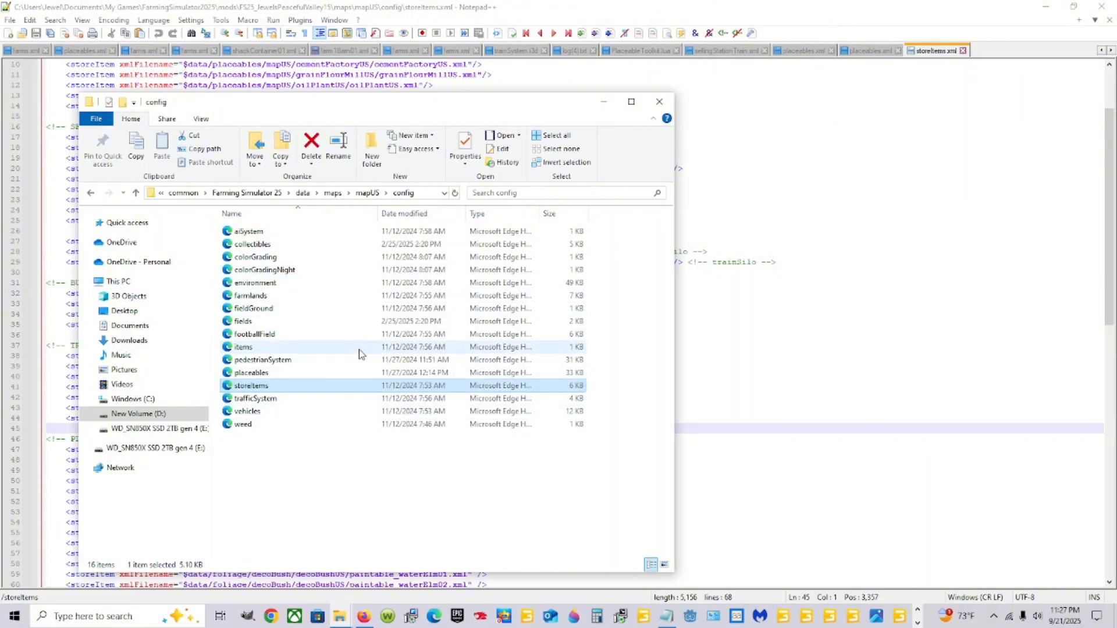
pyautogui.rightClick(320, 388)
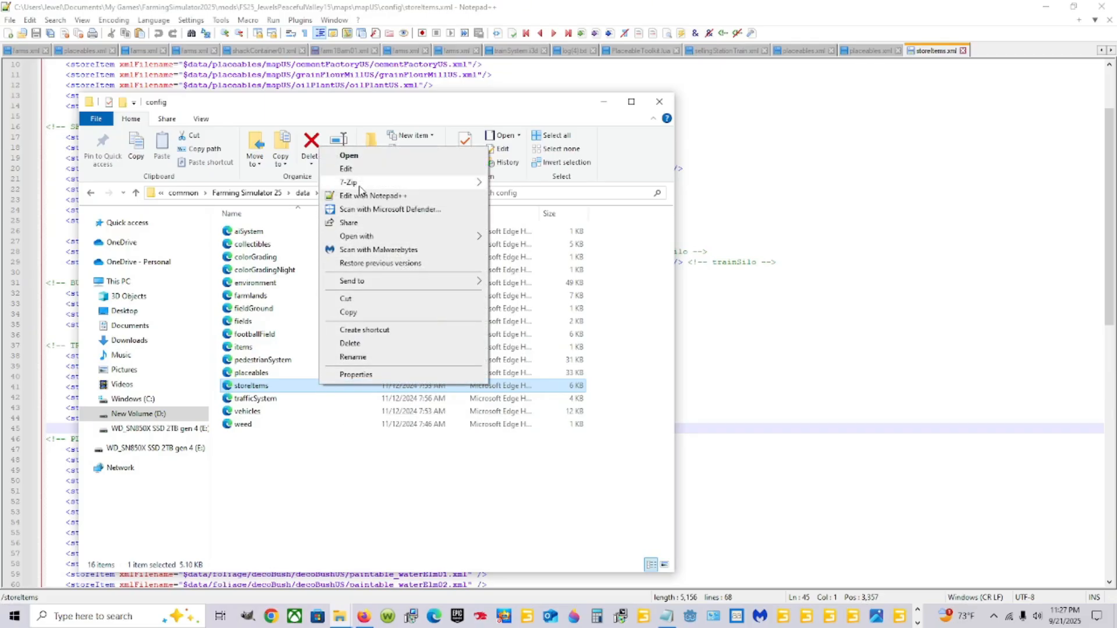
pyautogui.click(372, 196)
# Review the TRAIN AND WAGONS block in the base game's storeItems.xml, selecting it from its heading through the wagonWoodChipsEU entry
pyautogui.scroll(-5, 417, 303)
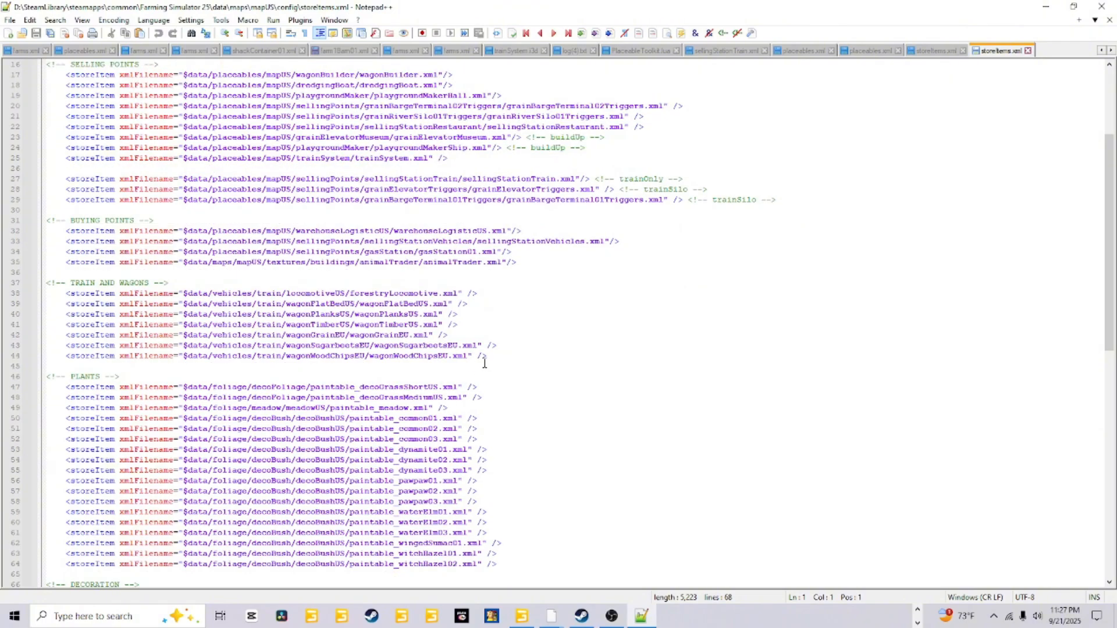
pyautogui.moveTo(503, 352); pyautogui.dragTo(15, 285)
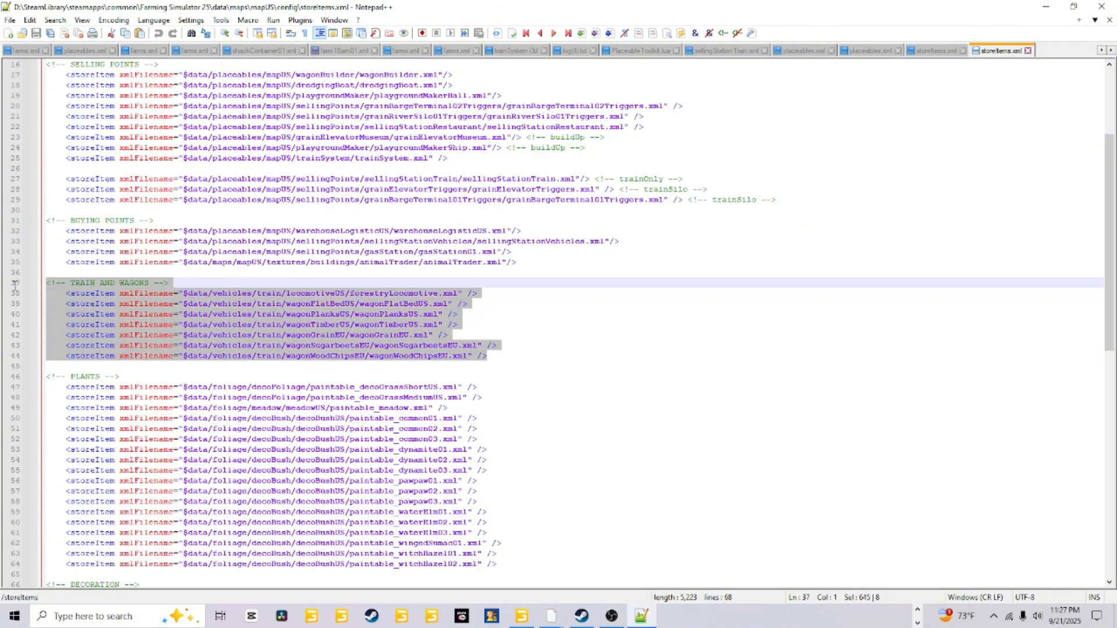
pyautogui.rightClick(120, 317)
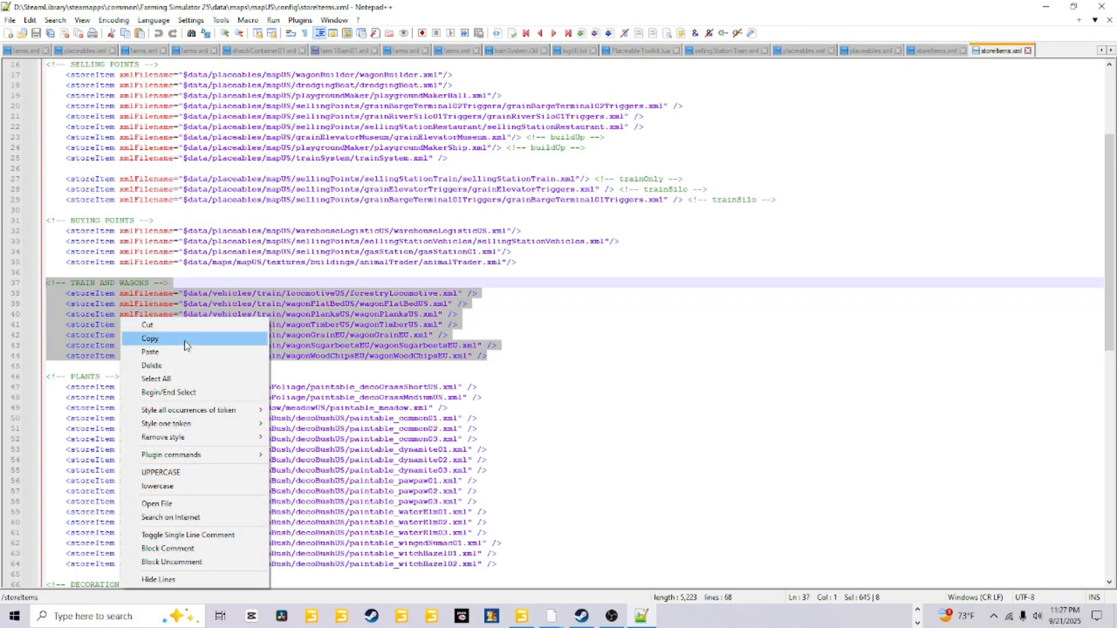
pyautogui.click(637, 408)
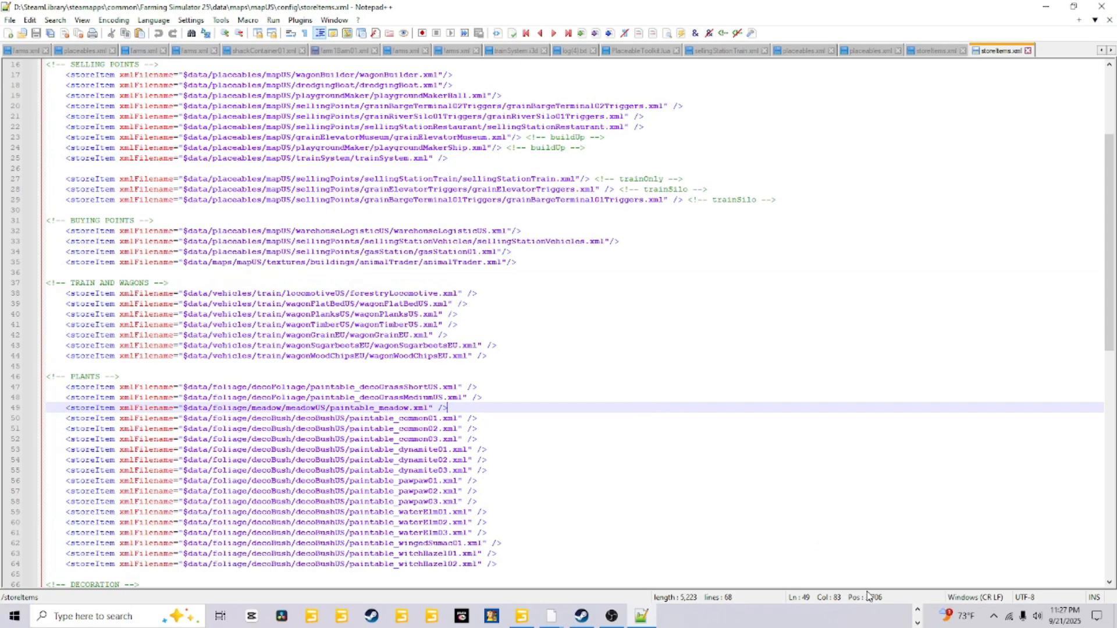
# Reopen the mod's storeItems.xml from FS25_JewelsPeacefulValley15/maps/mapUS/config in Notepad++ to compare its train entries
pyautogui.click(918, 610)
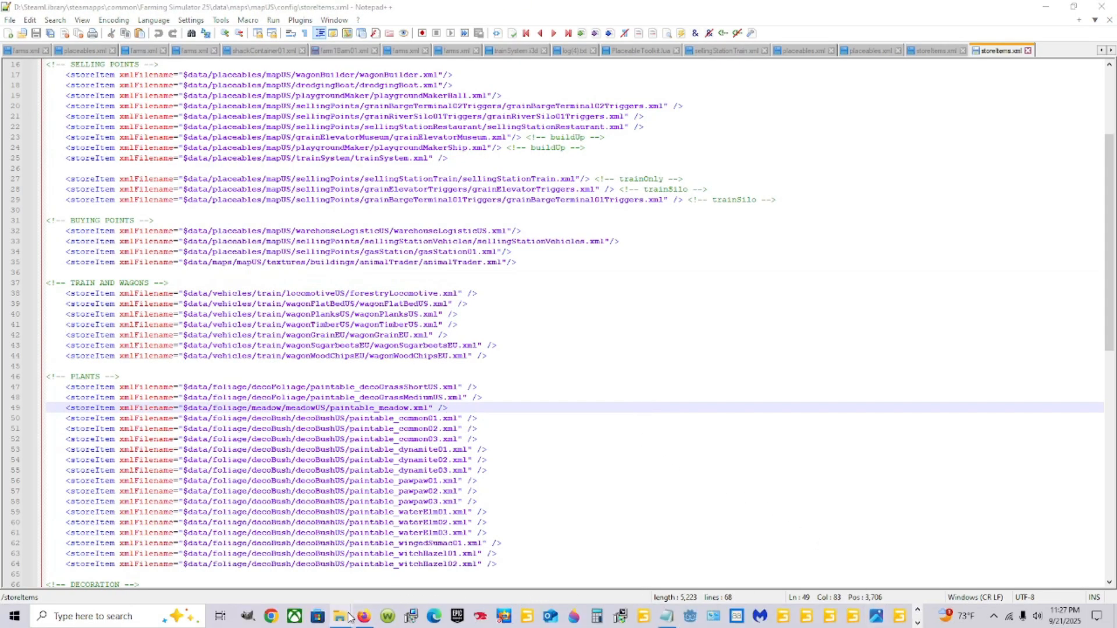
pyautogui.moveTo(350, 617)
pyautogui.click(301, 562)
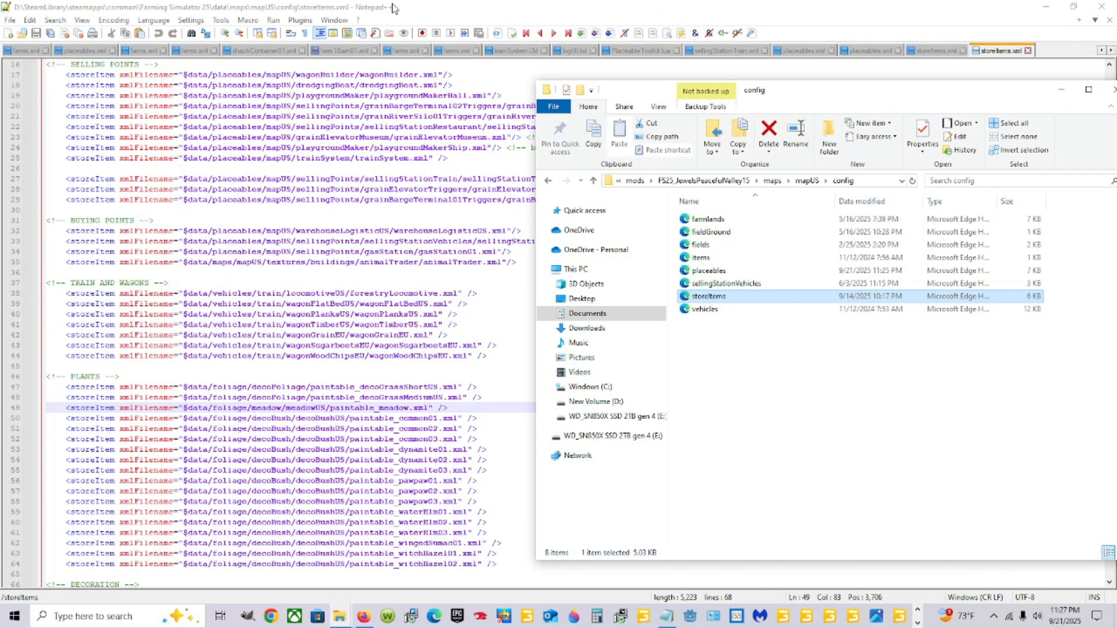
pyautogui.rightClick(759, 302)
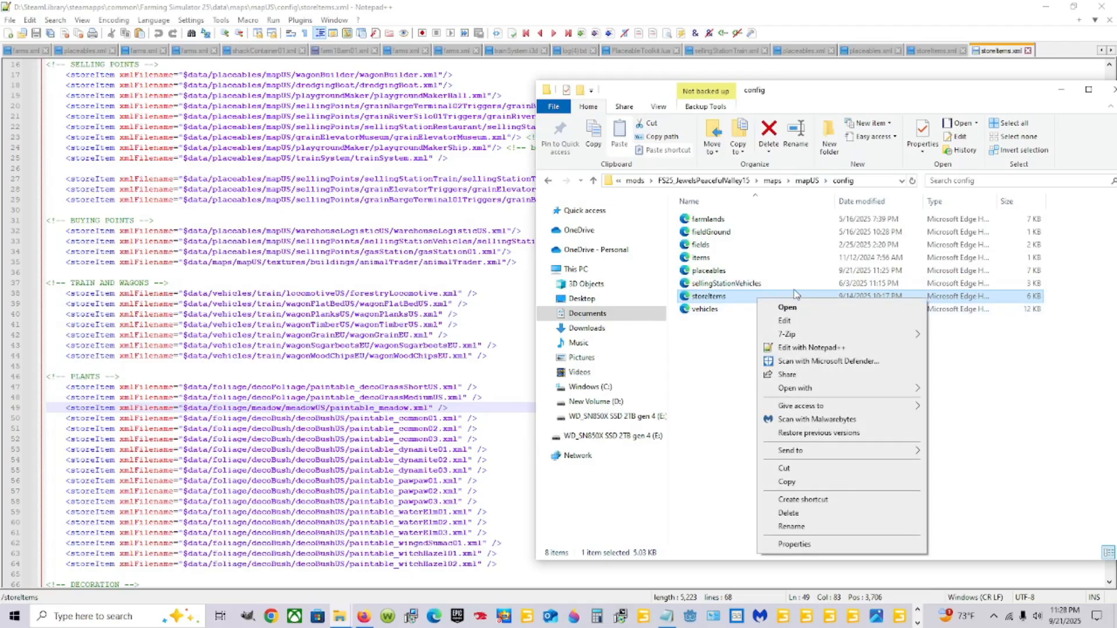
pyautogui.click(811, 348)
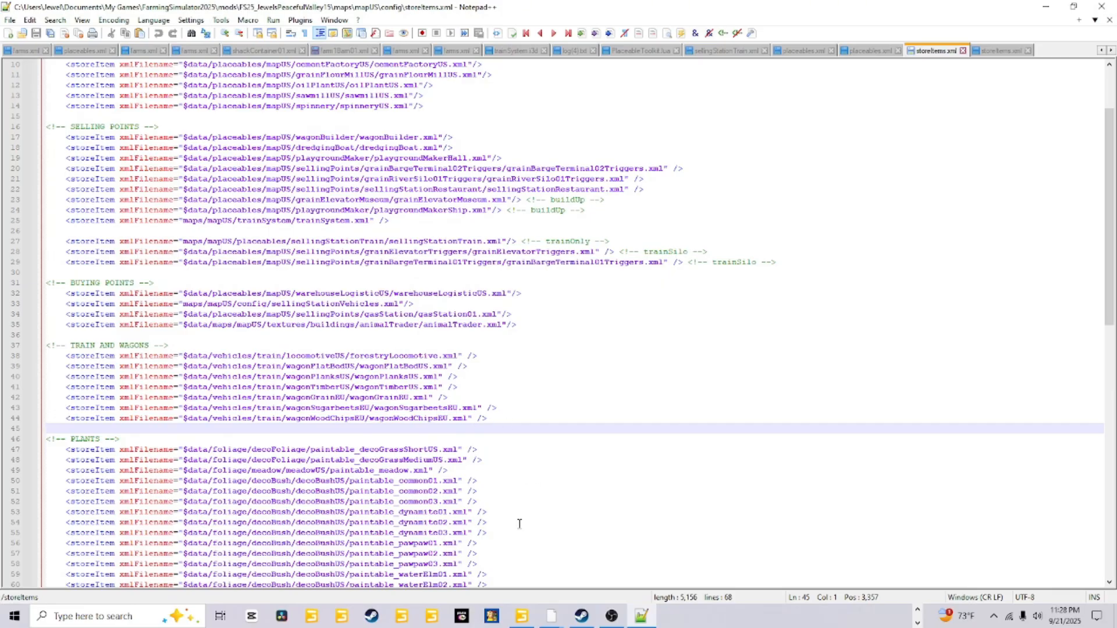
# Bring up the mod's maps/mapUS/config folder in File Explorer and find its storeItems file
pyautogui.click(919, 616)
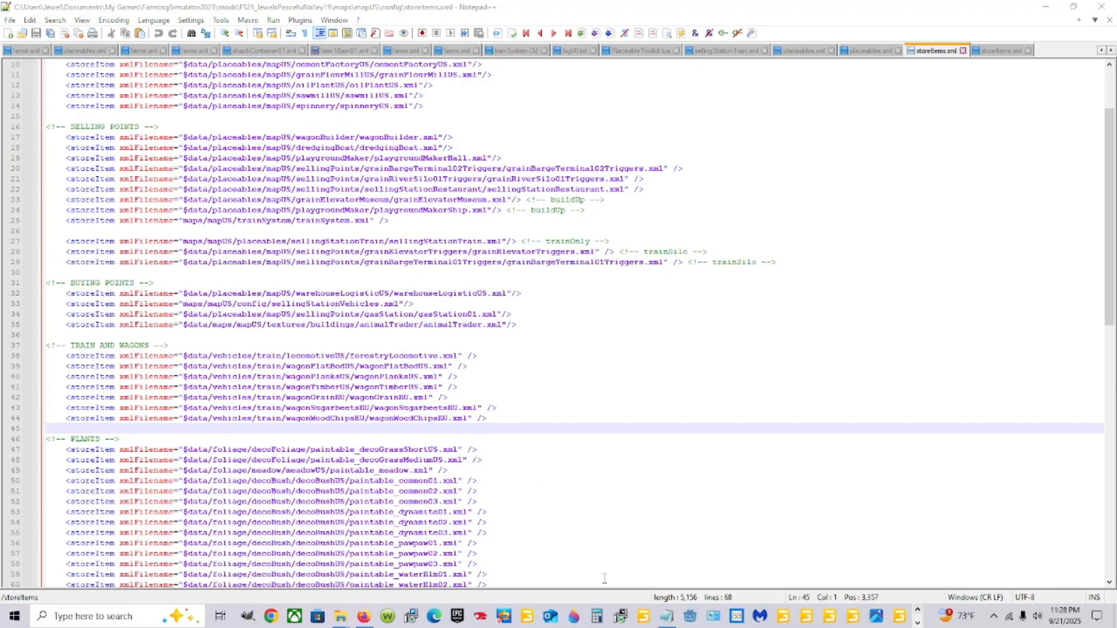
pyautogui.moveTo(345, 622)
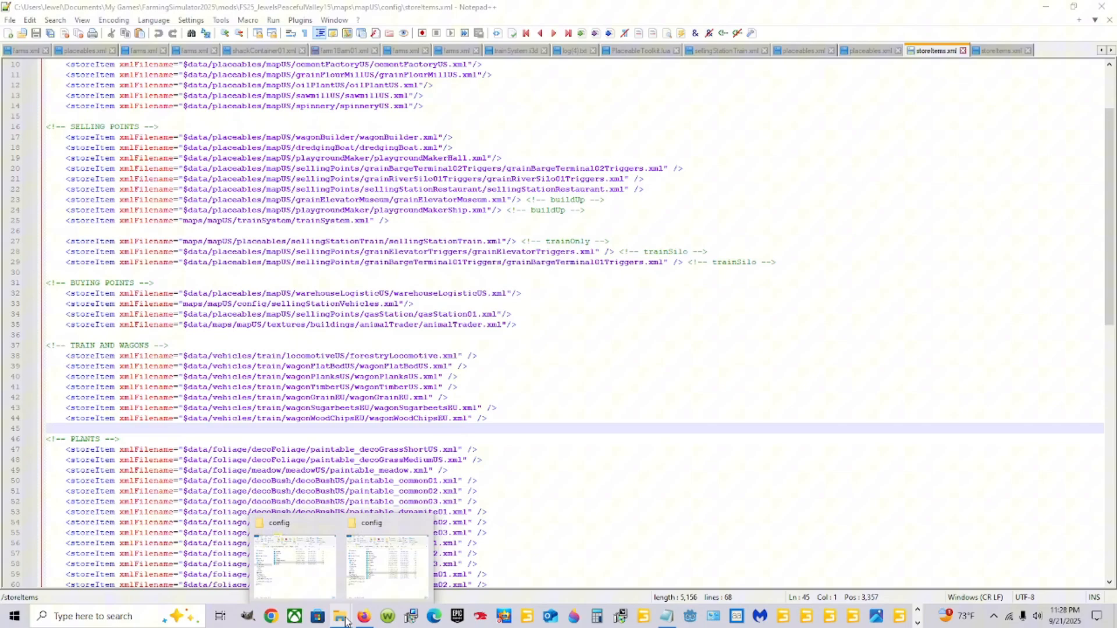
pyautogui.click(295, 551)
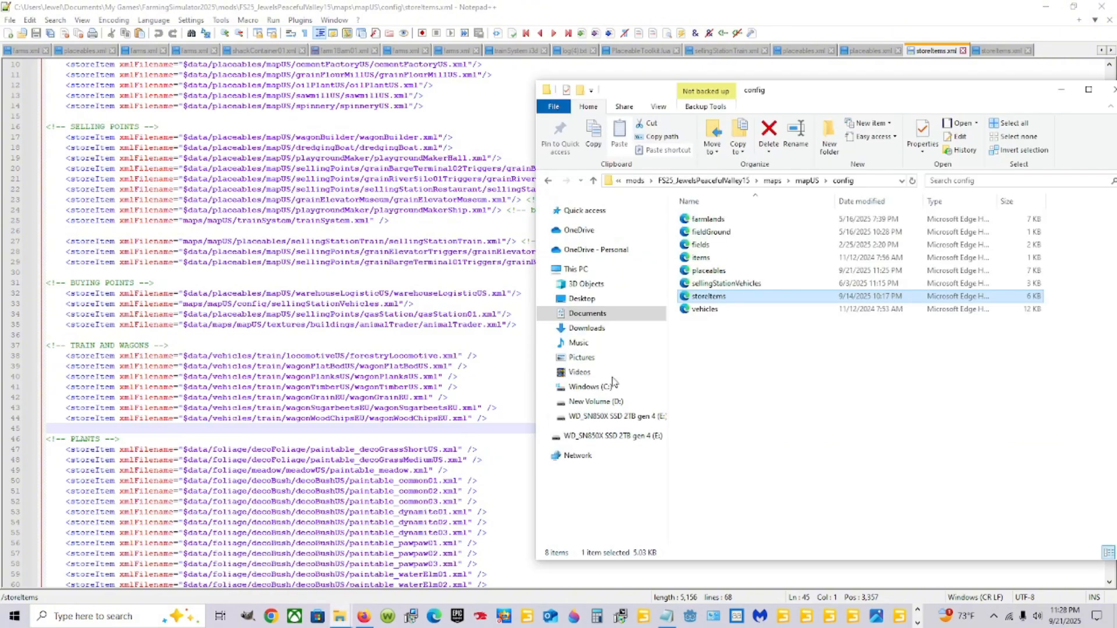
pyautogui.rightClick(756, 297)
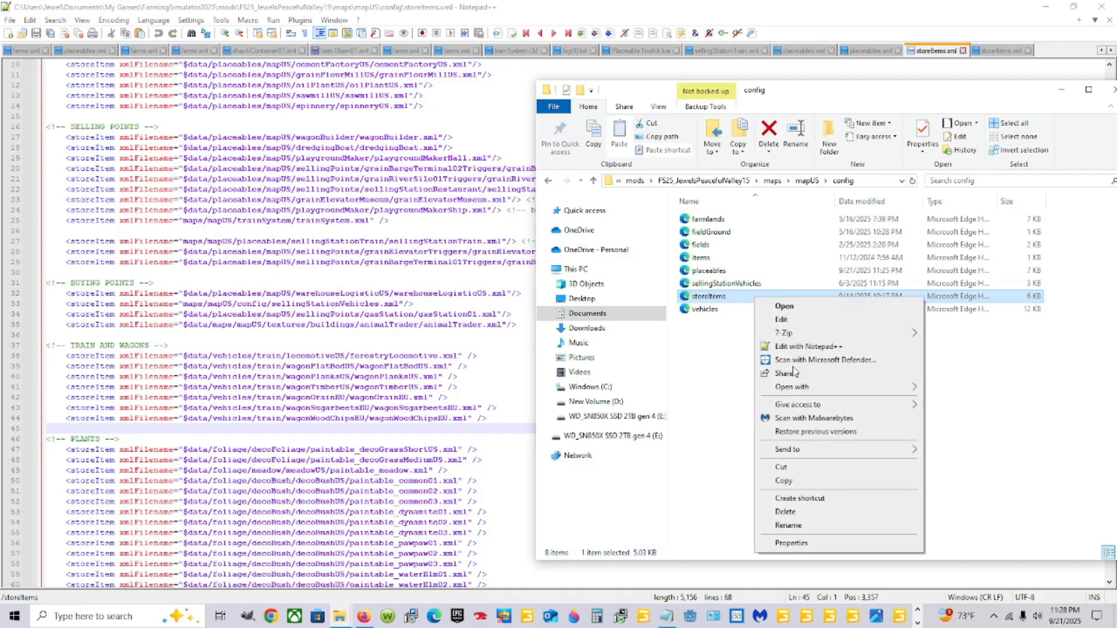
pyautogui.click(728, 374)
pyautogui.rightClick(732, 353)
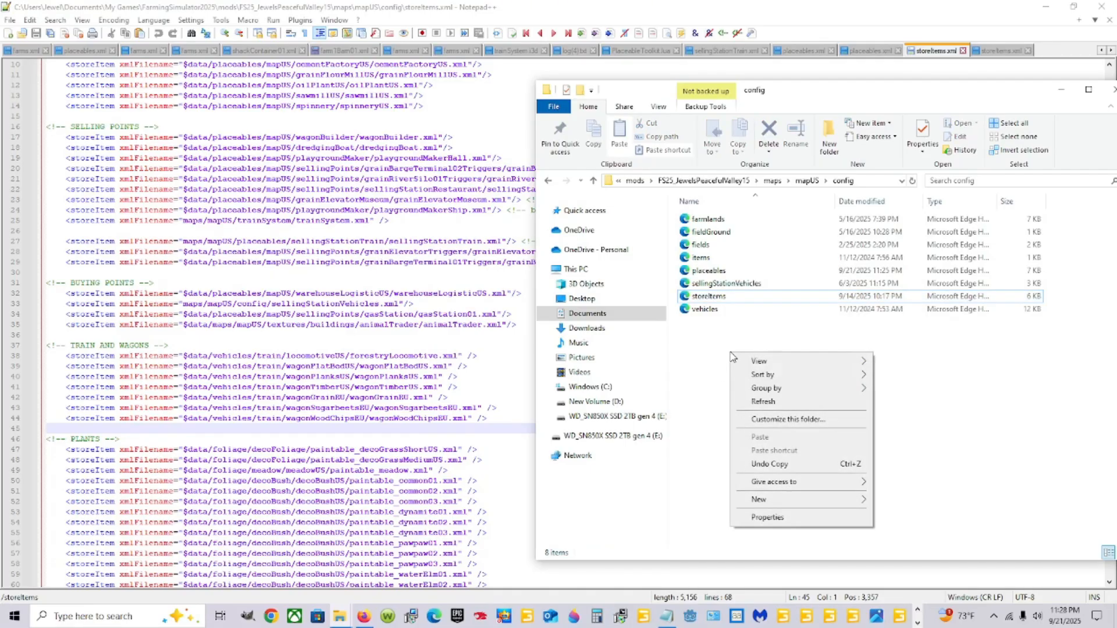
pyautogui.click(711, 420)
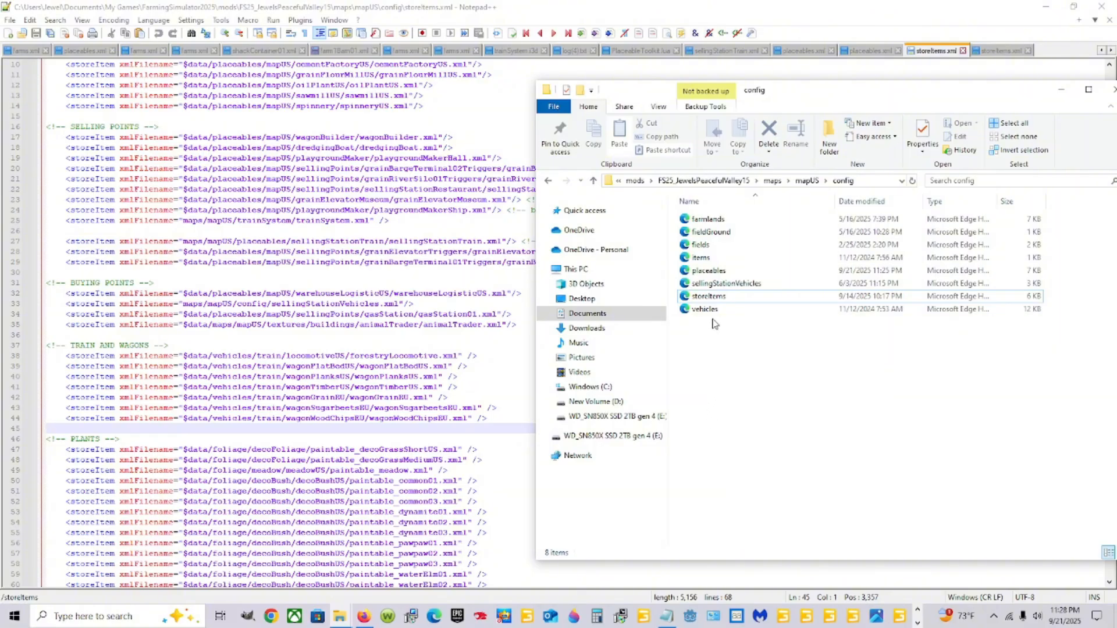
# Open mapUS.xml from the mod's maps/mapUS folder in Notepad++ and check the path in its storeItems entry
pyautogui.click(806, 181)
pyautogui.scroll(-8, 745, 318)
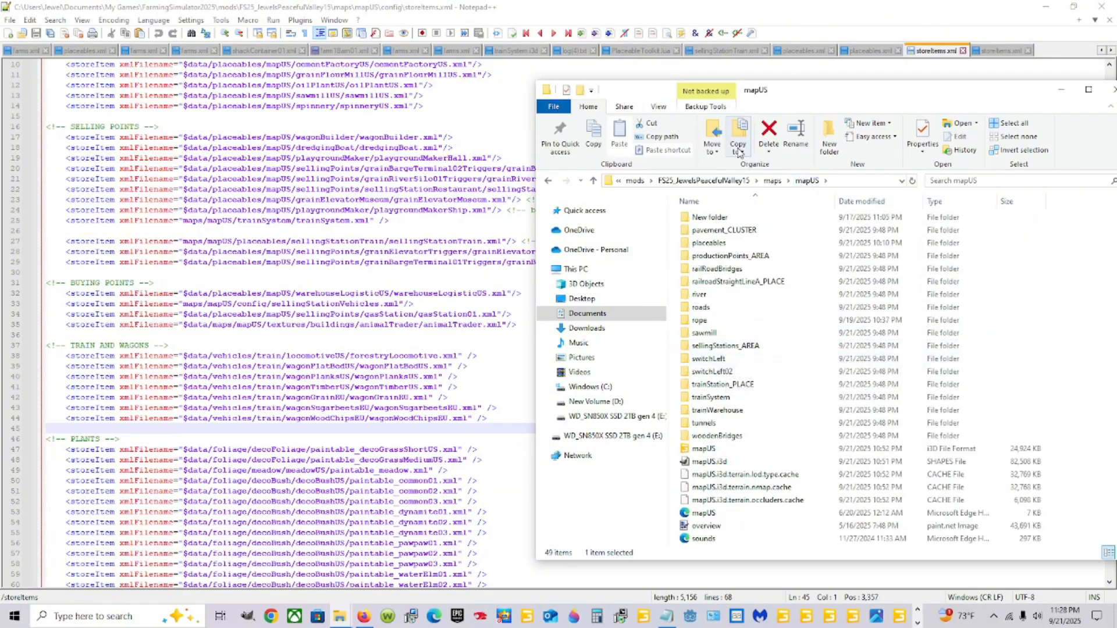
pyautogui.click(722, 513)
pyautogui.rightClick(743, 513)
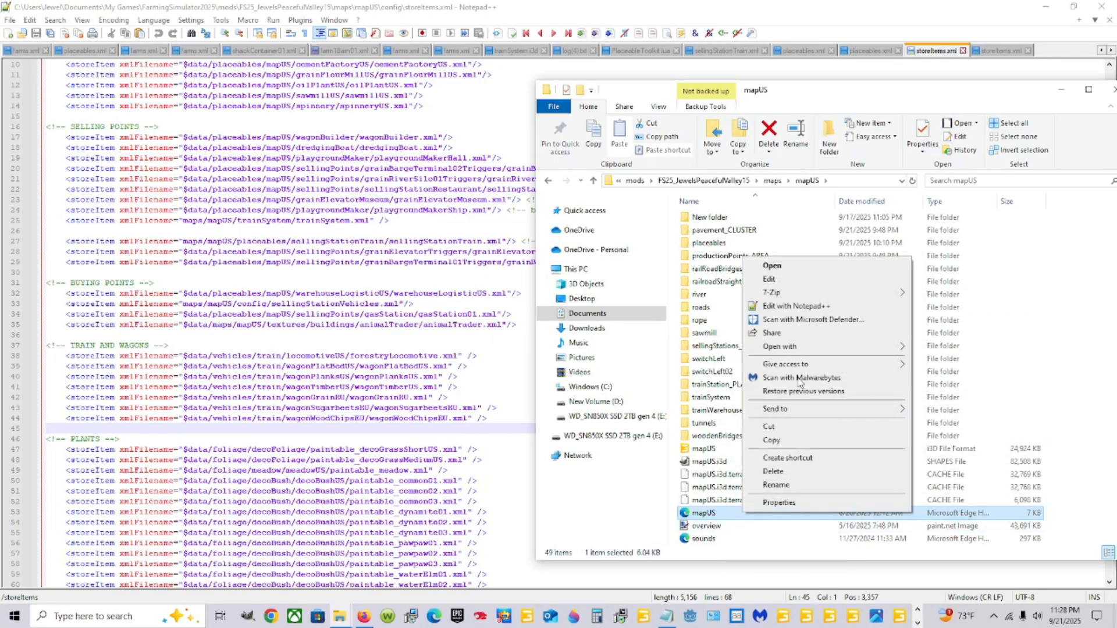
pyautogui.click(809, 307)
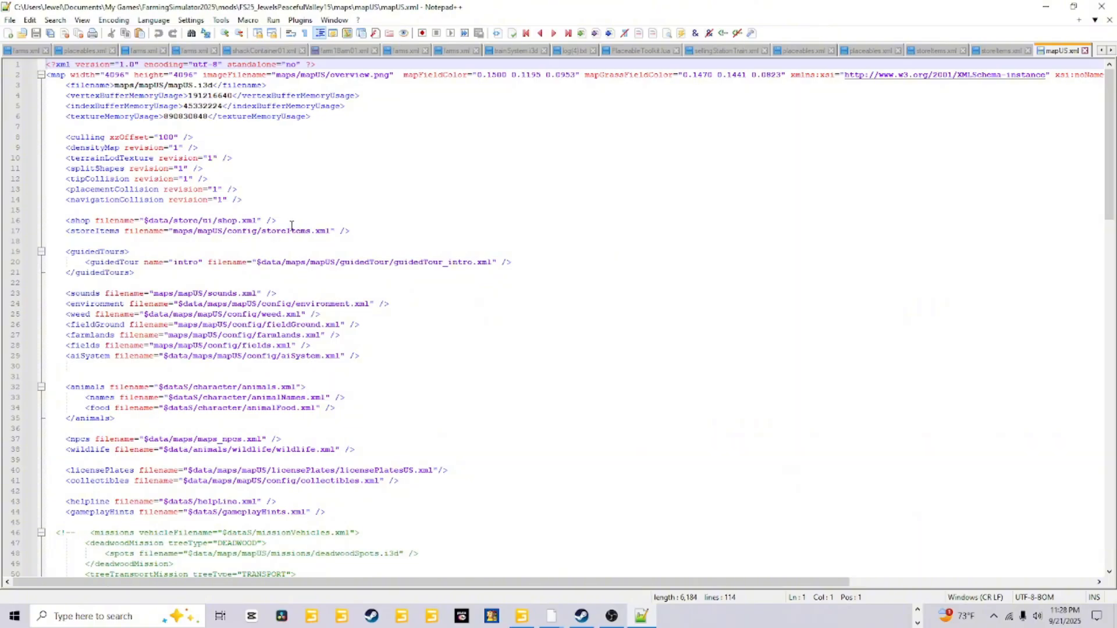
pyautogui.click(295, 229)
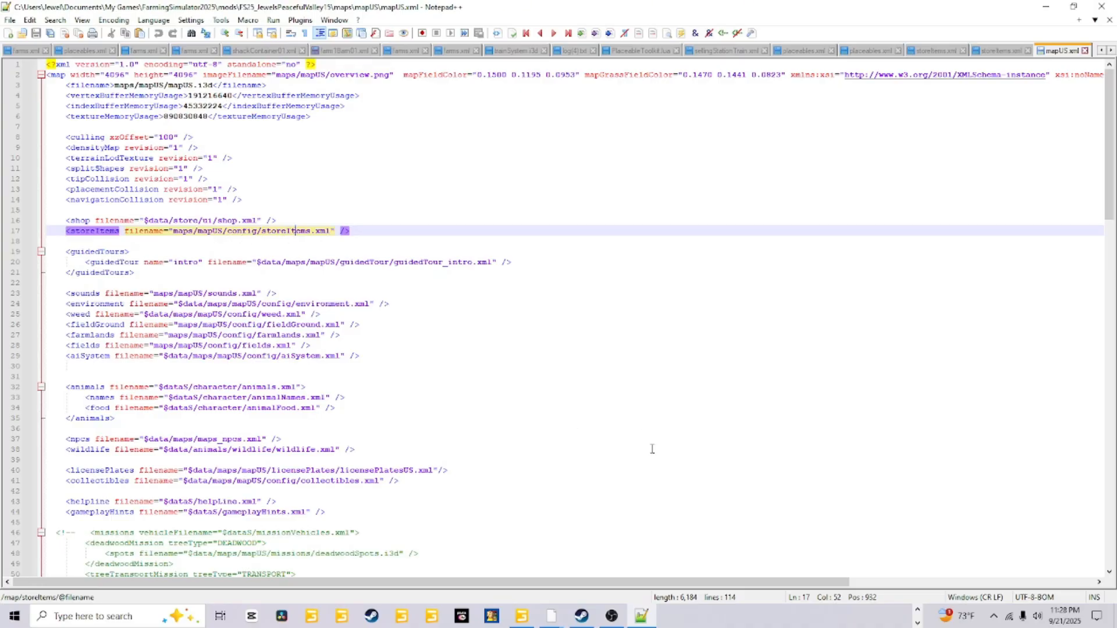
# Check the storeItems entry of mapUS.xml against the storeItems file's location in the mod's maps/mapUS/config folder
pyautogui.click(918, 613)
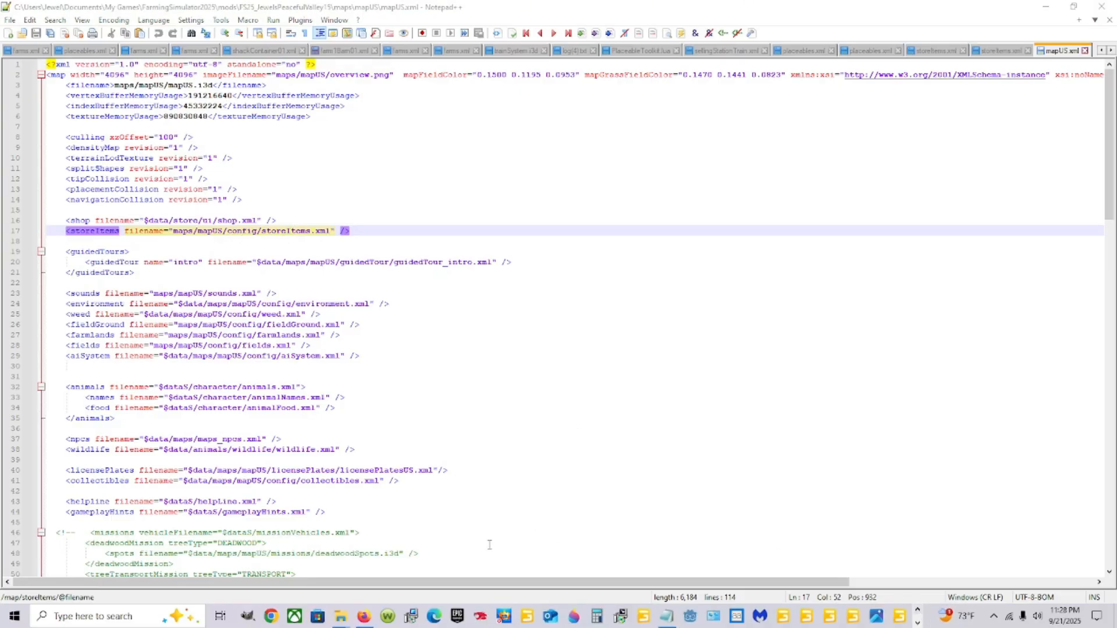
pyautogui.moveTo(345, 616)
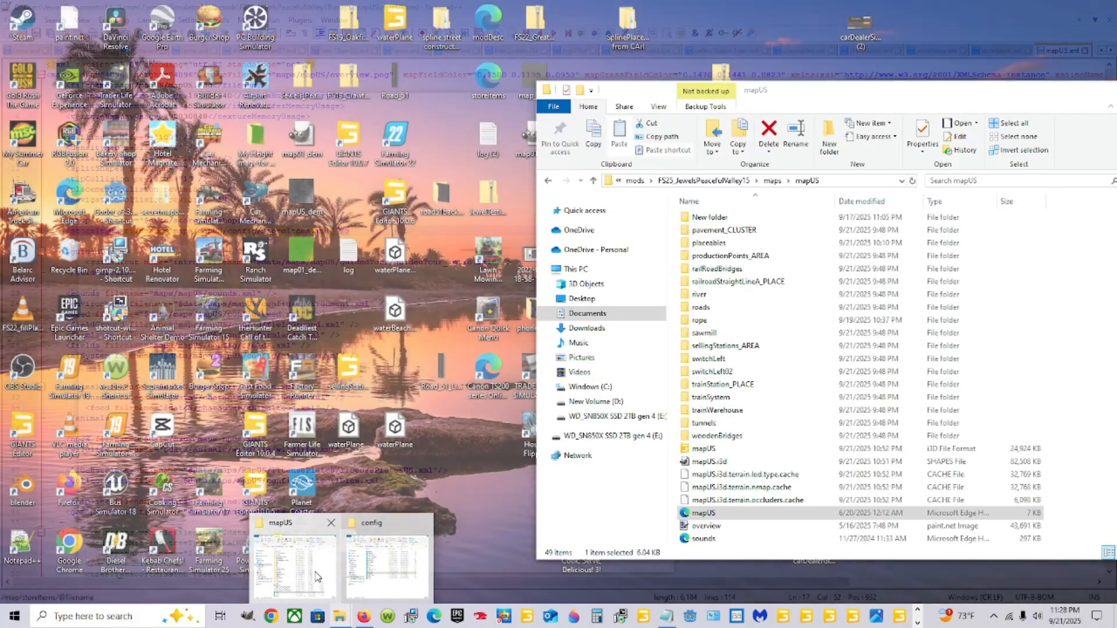
pyautogui.click(295, 561)
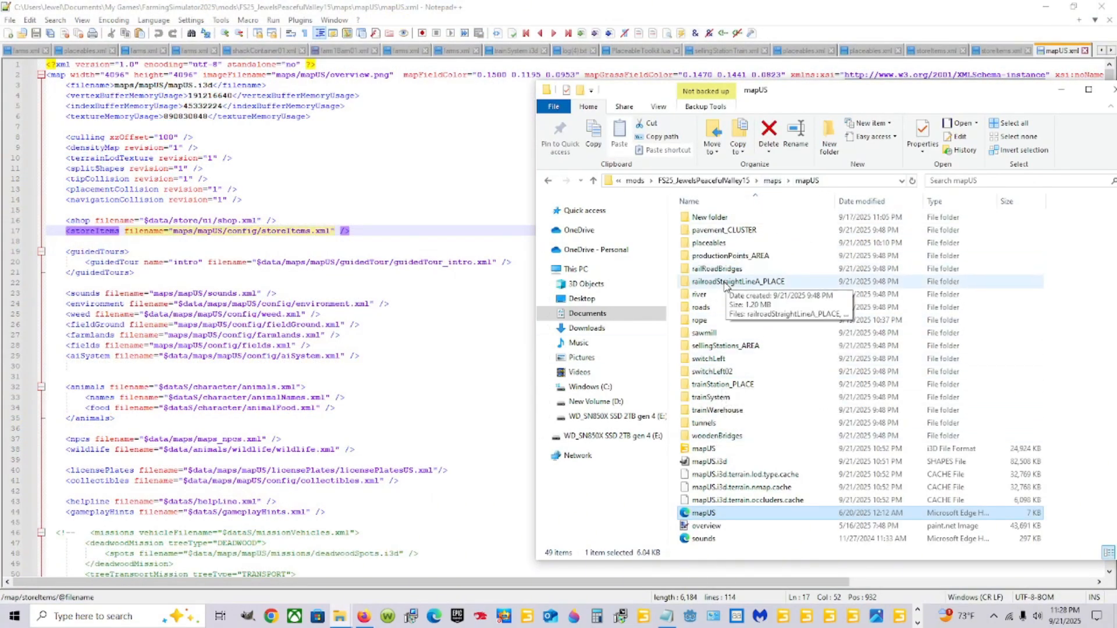
pyautogui.scroll(4, 728, 285)
pyautogui.click(731, 218)
pyautogui.doubleClick(732, 220)
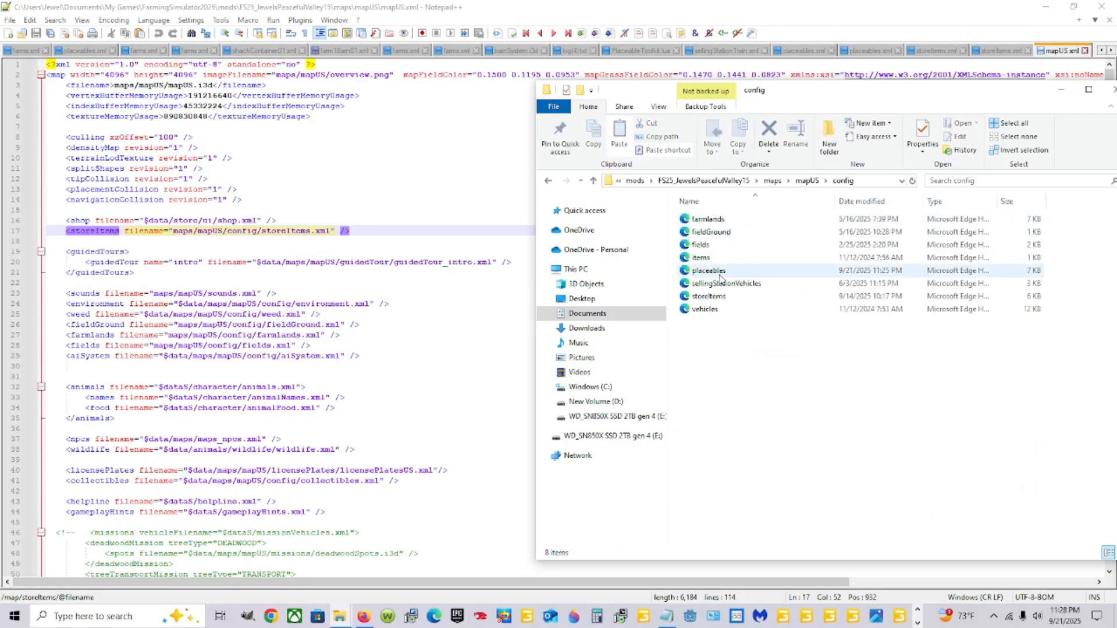
pyautogui.click(707, 297)
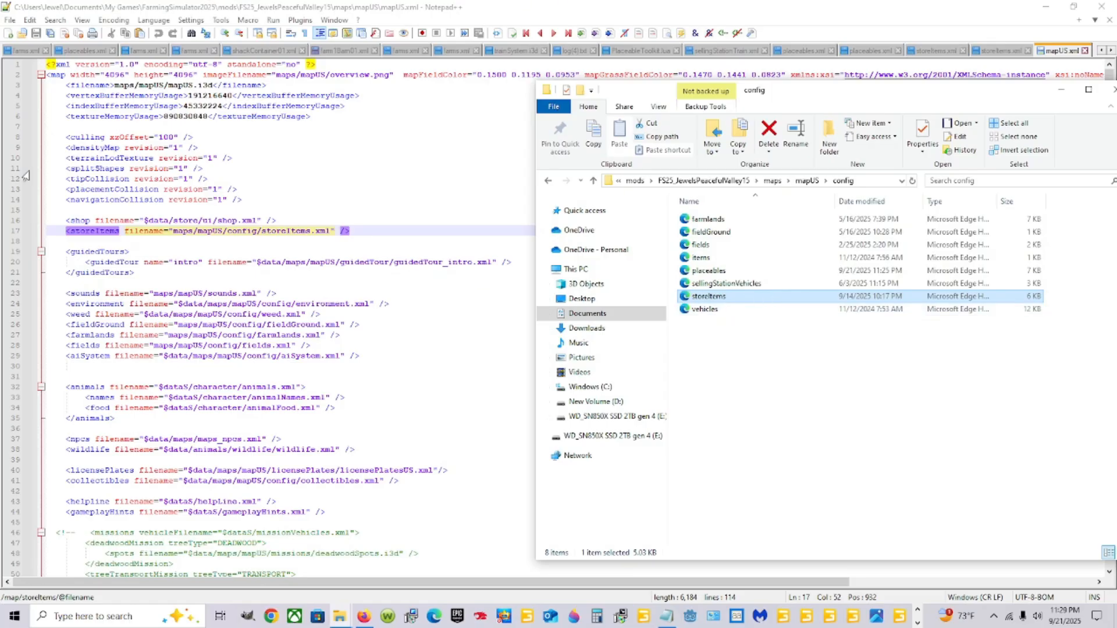
pyautogui.click(463, 458)
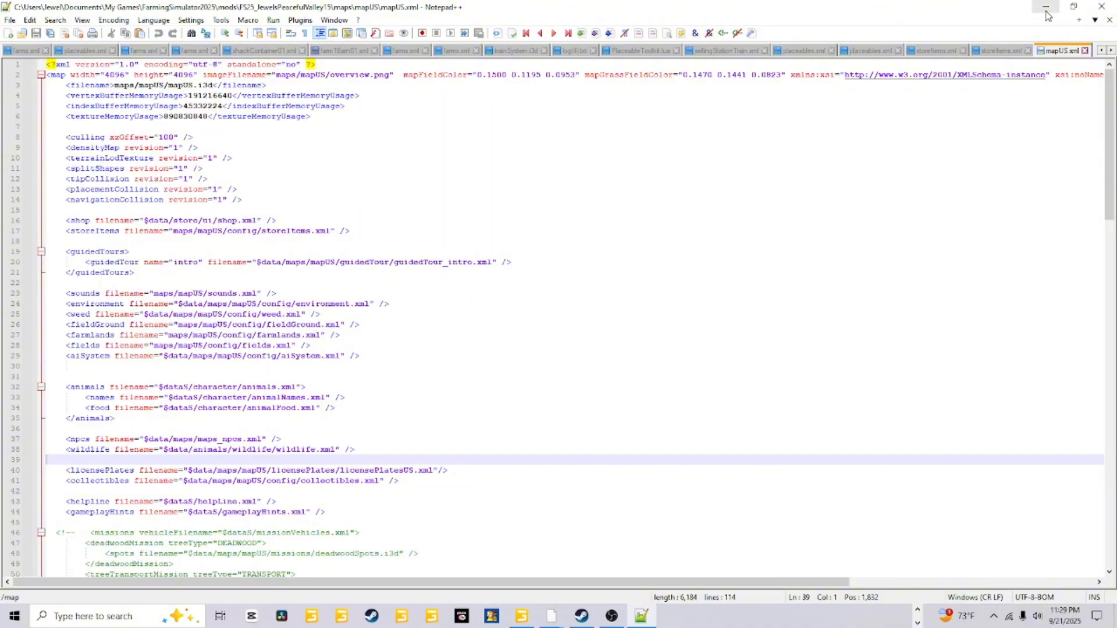
# Save the mapUS.i3d map in GIANTS Editor and launch Farming Simulator 25 from the Steam library
pyautogui.click(522, 616)
pyautogui.hotkey('ctrl', 's')
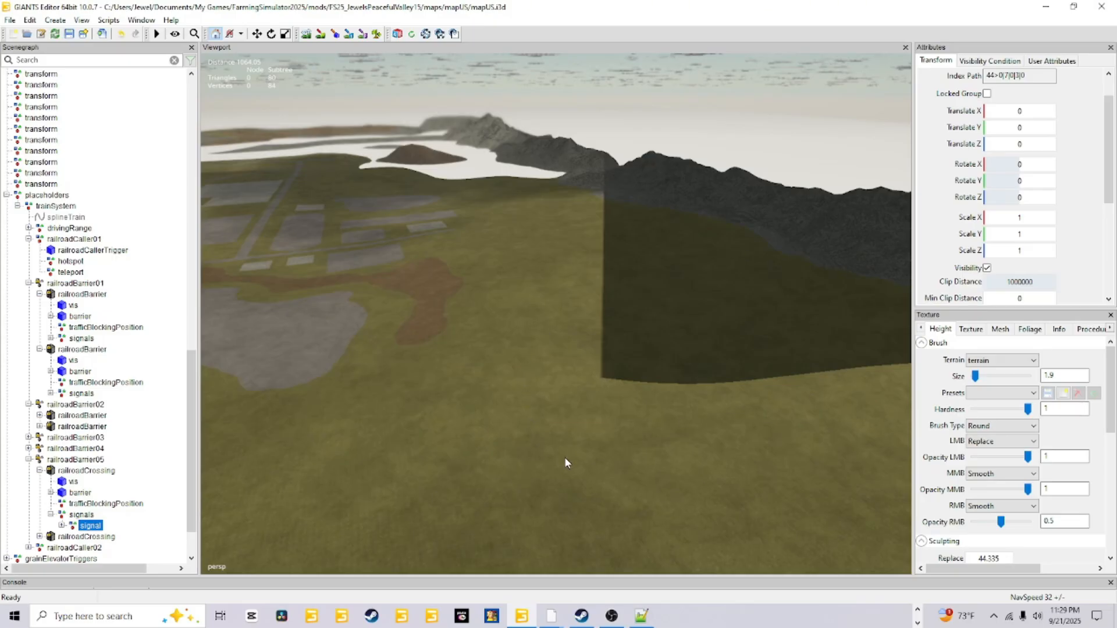
pyautogui.click(582, 618)
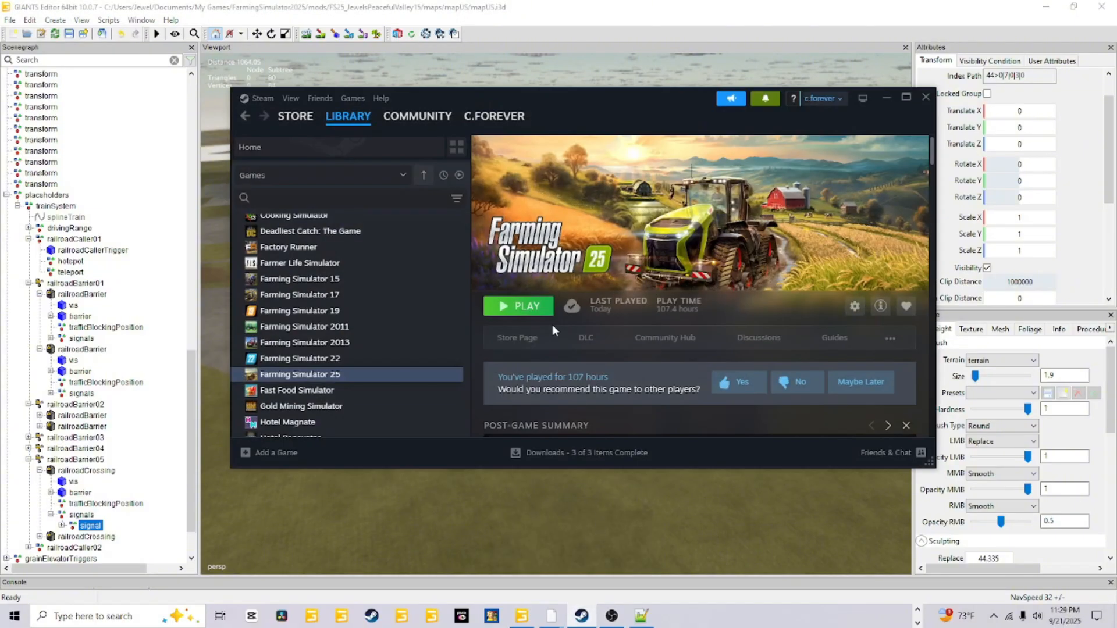
pyautogui.click(524, 307)
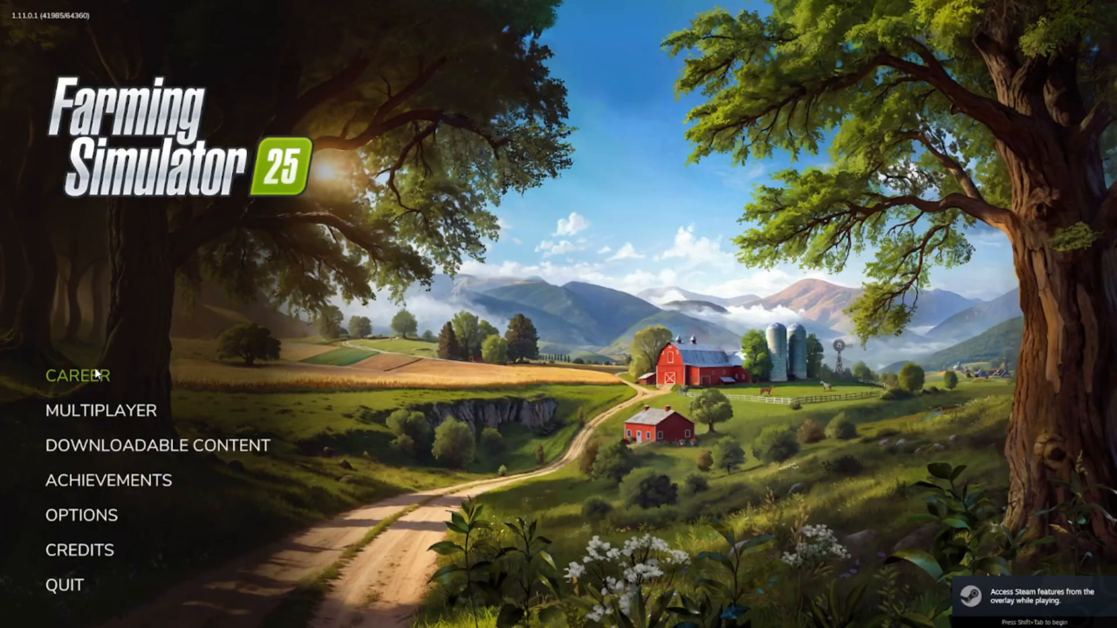
# Begin a new career game in empty save slot 5
pyautogui.click(103, 375)
pyautogui.scroll(-3, 301, 395)
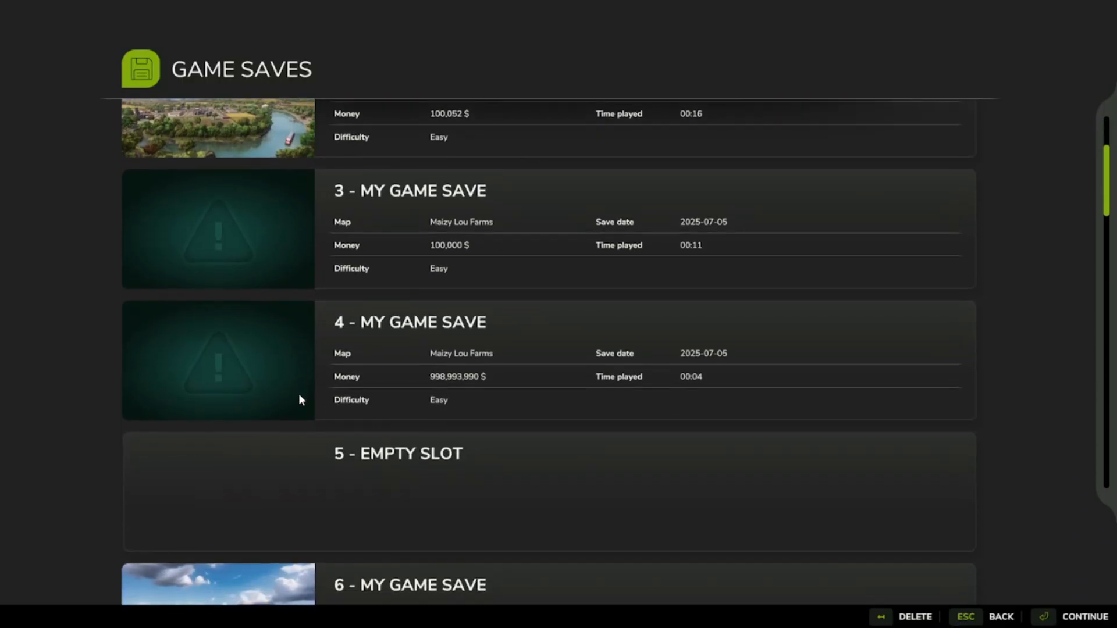
pyautogui.click(544, 466)
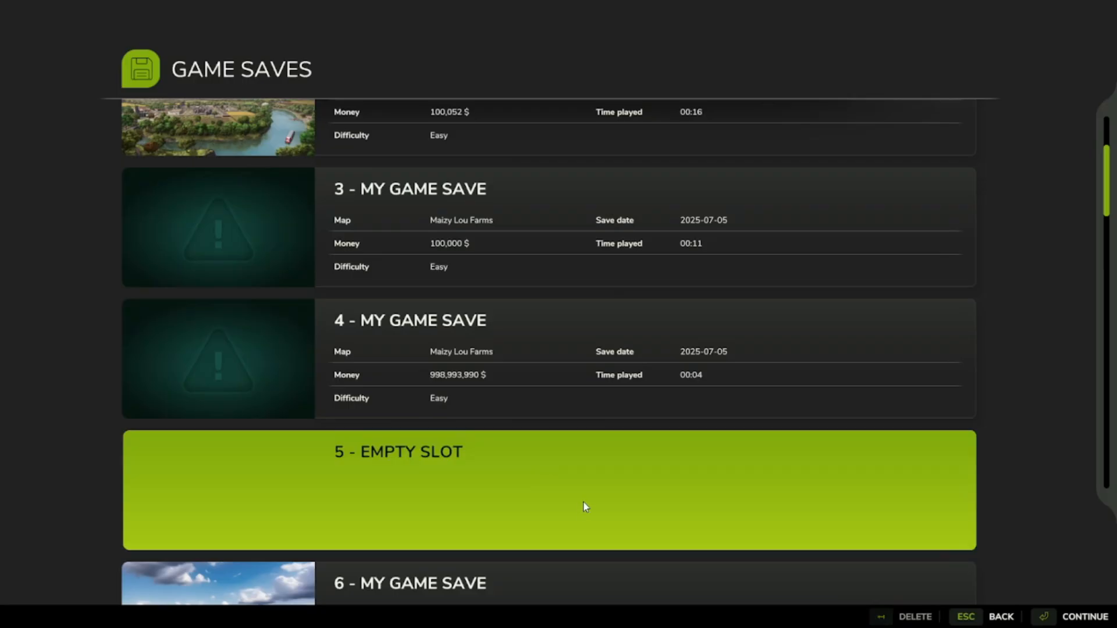
pyautogui.click(1084, 623)
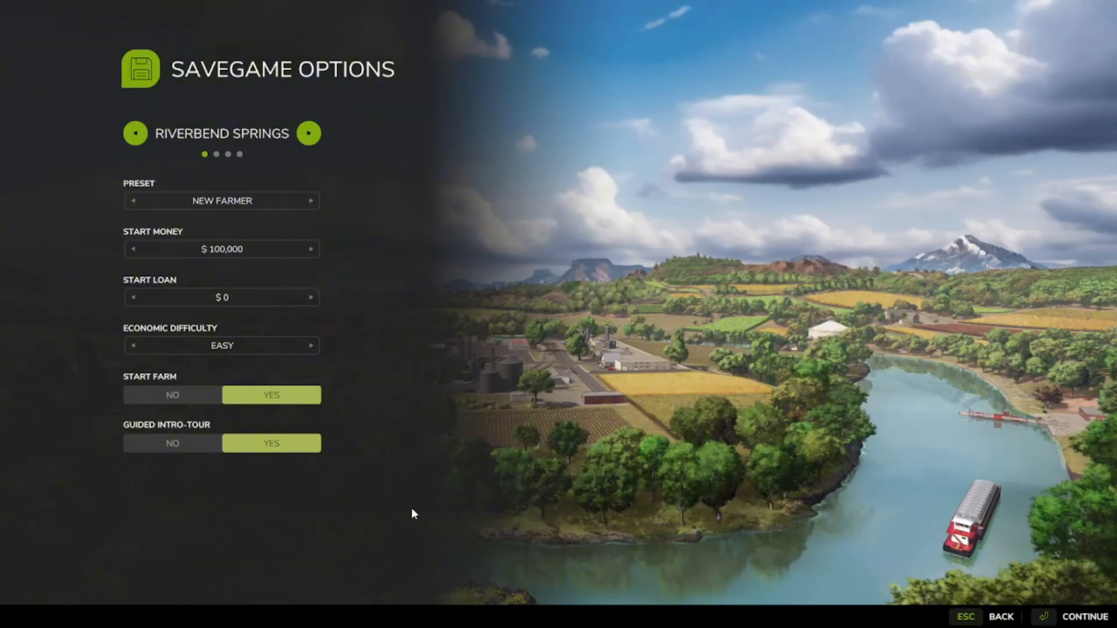
# Turn off the guided intro-tour, choose the JewelsPeacefulValley map, and start the game with the selected mods and DLC
pyautogui.click(174, 448)
pyautogui.click(308, 134)
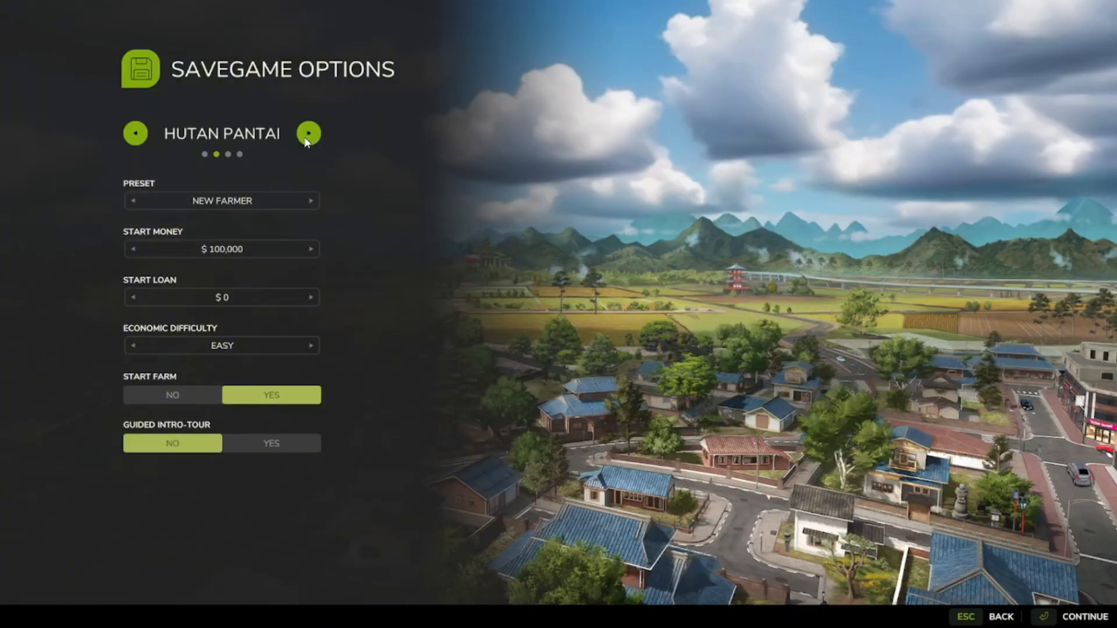
pyautogui.click(309, 134)
pyautogui.click(308, 134)
pyautogui.click(309, 134)
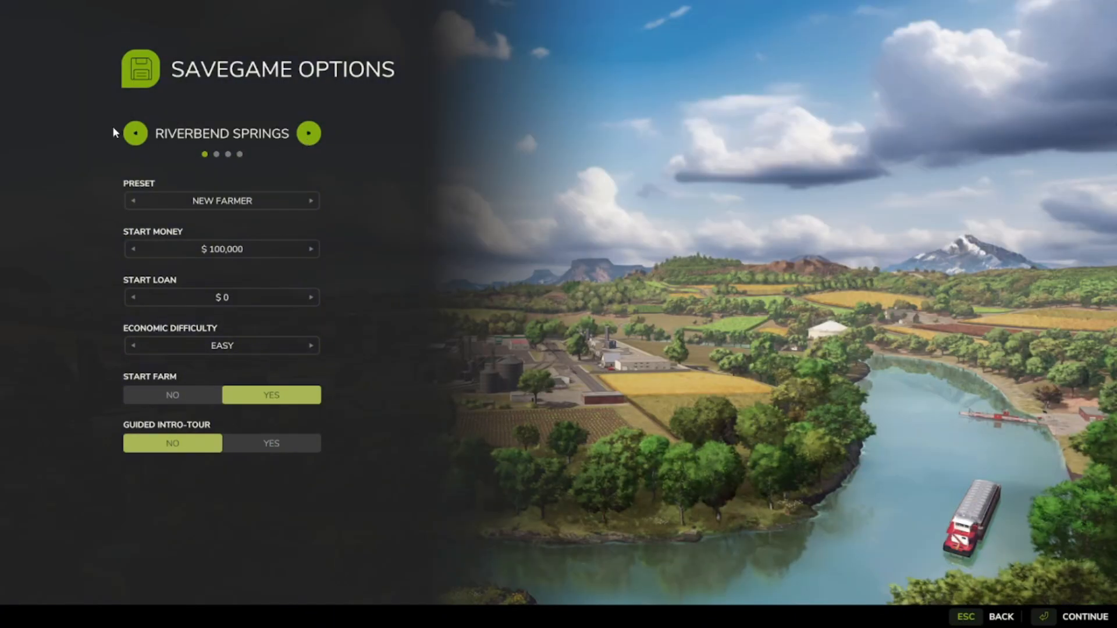
pyautogui.click(134, 133)
pyautogui.click(1078, 618)
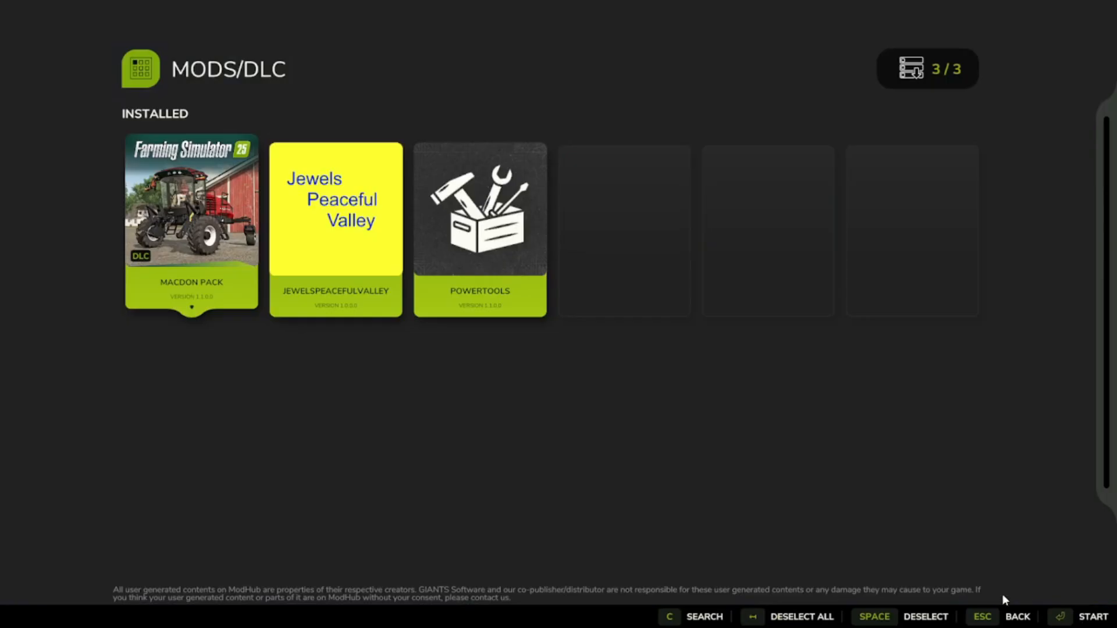
pyautogui.click(1081, 622)
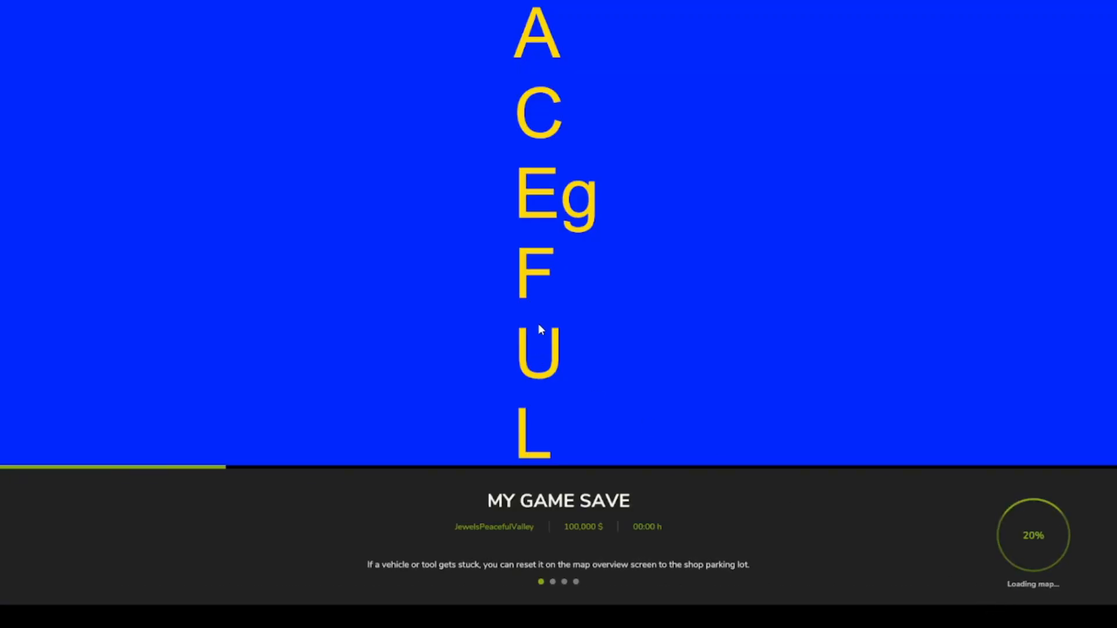
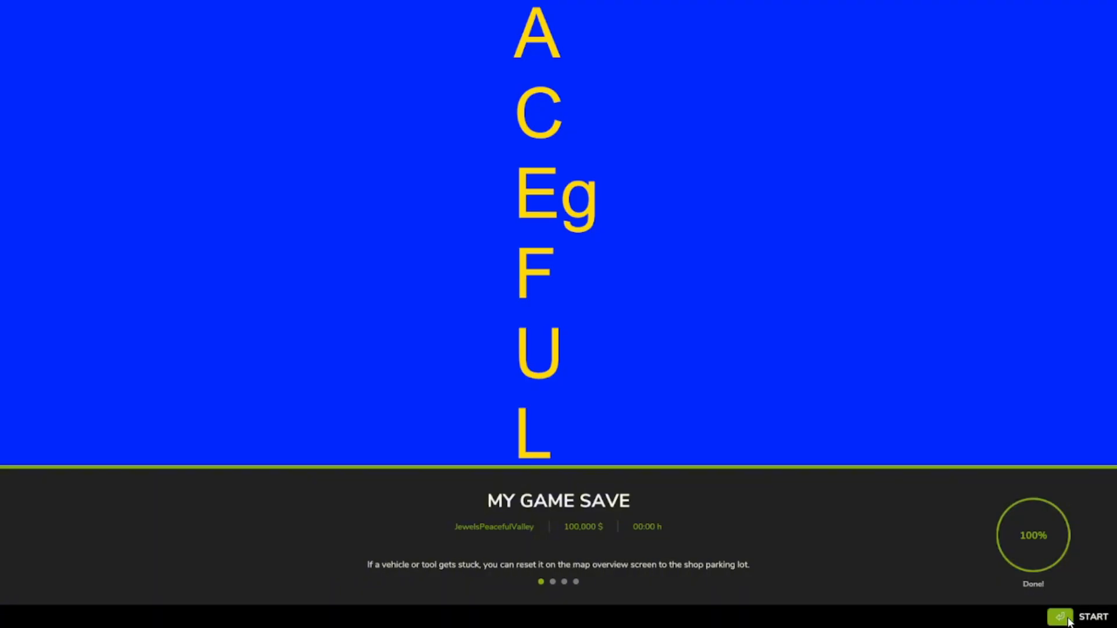
# Enter the loaded game and check the "train to JPV" hotspot near the northeast corner of the overview map
pyautogui.click(1068, 620)
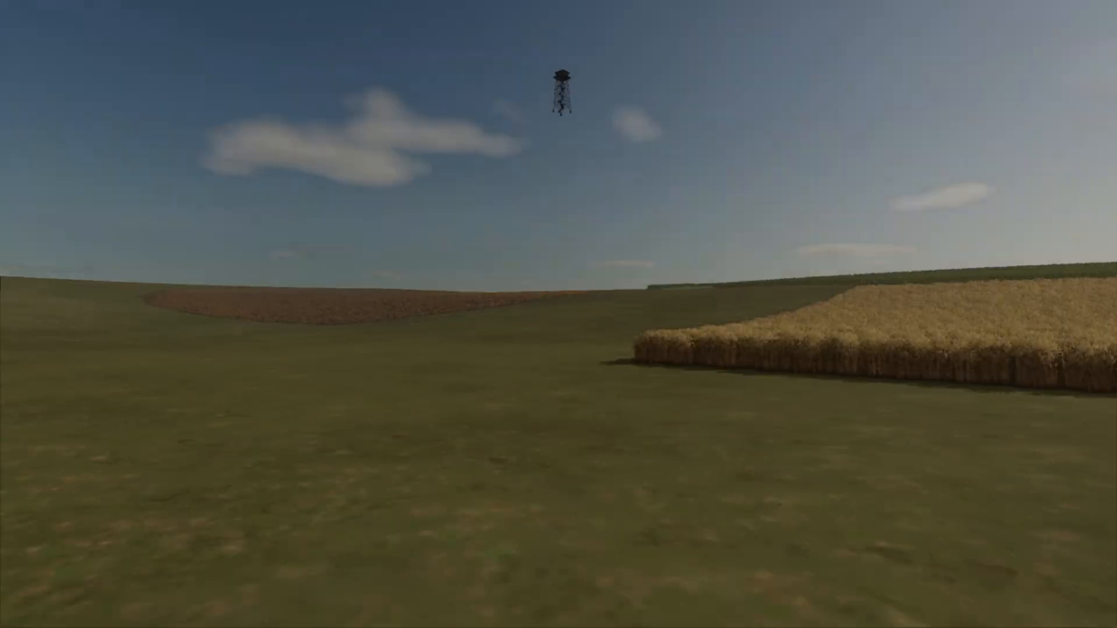
pyautogui.press('Escape')
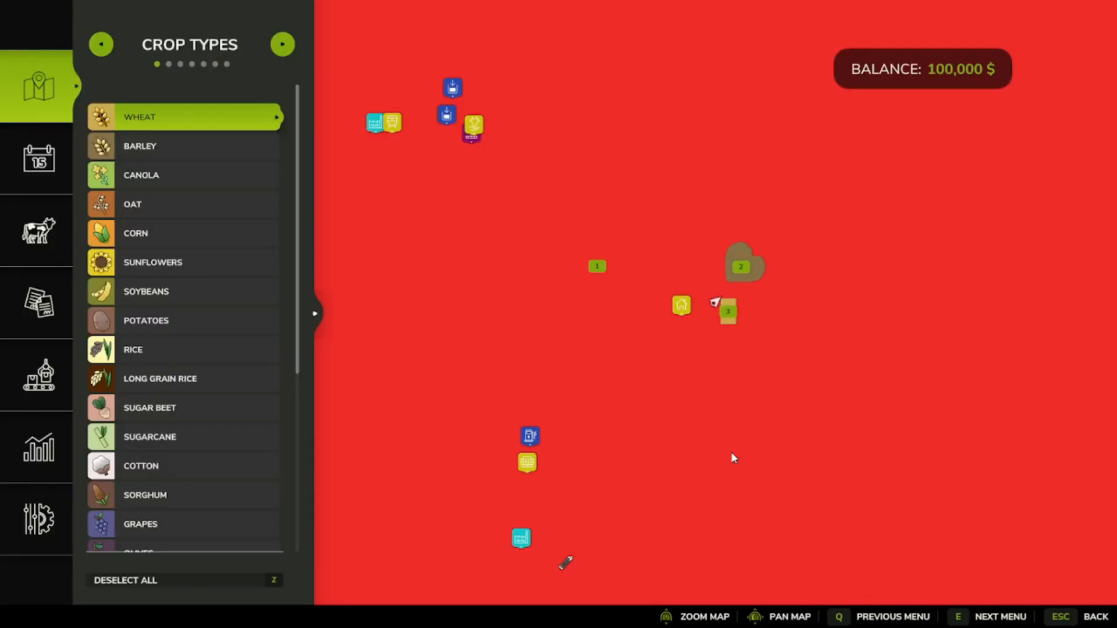
pyautogui.moveTo(559, 369); pyautogui.dragTo(714, 364)
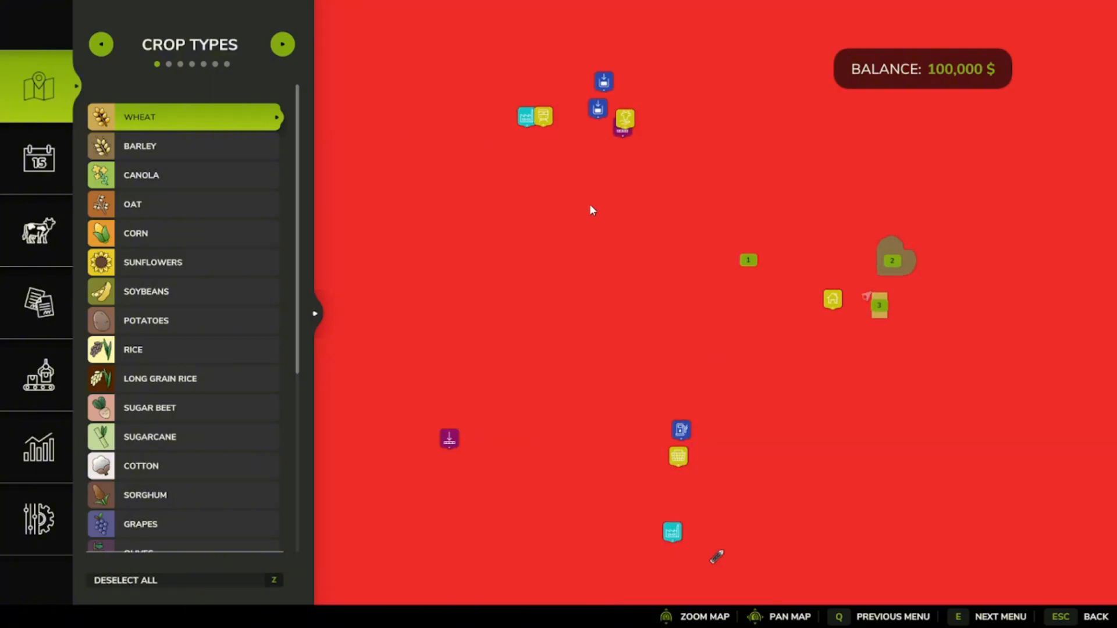
pyautogui.moveTo(715, 144); pyautogui.dragTo(352, 367)
pyautogui.moveTo(872, 374); pyautogui.dragTo(796, 426)
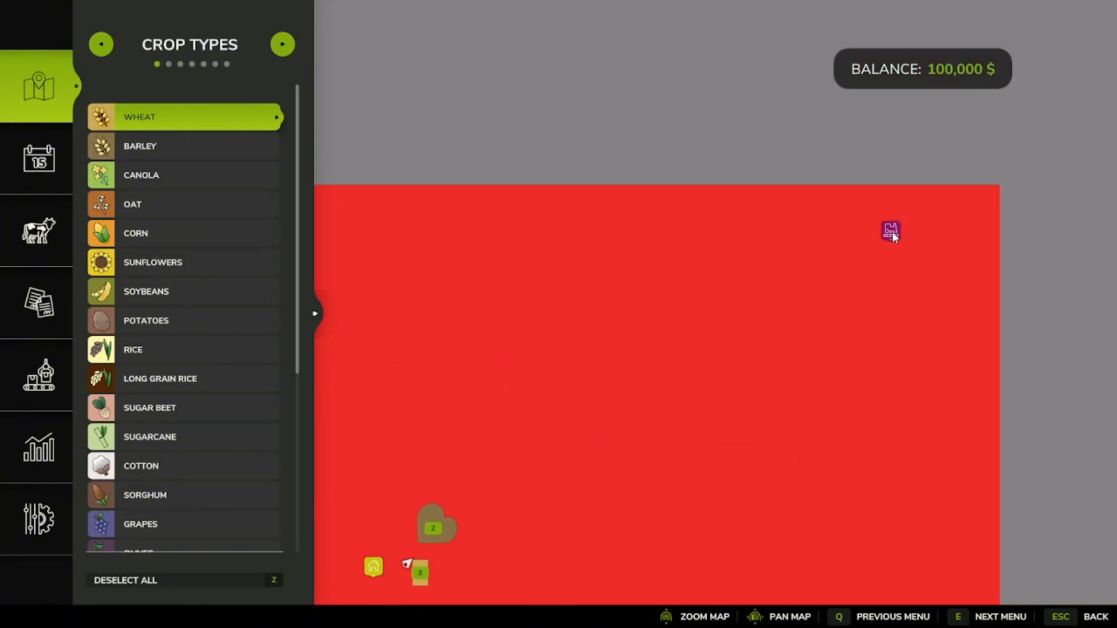
pyautogui.click(892, 233)
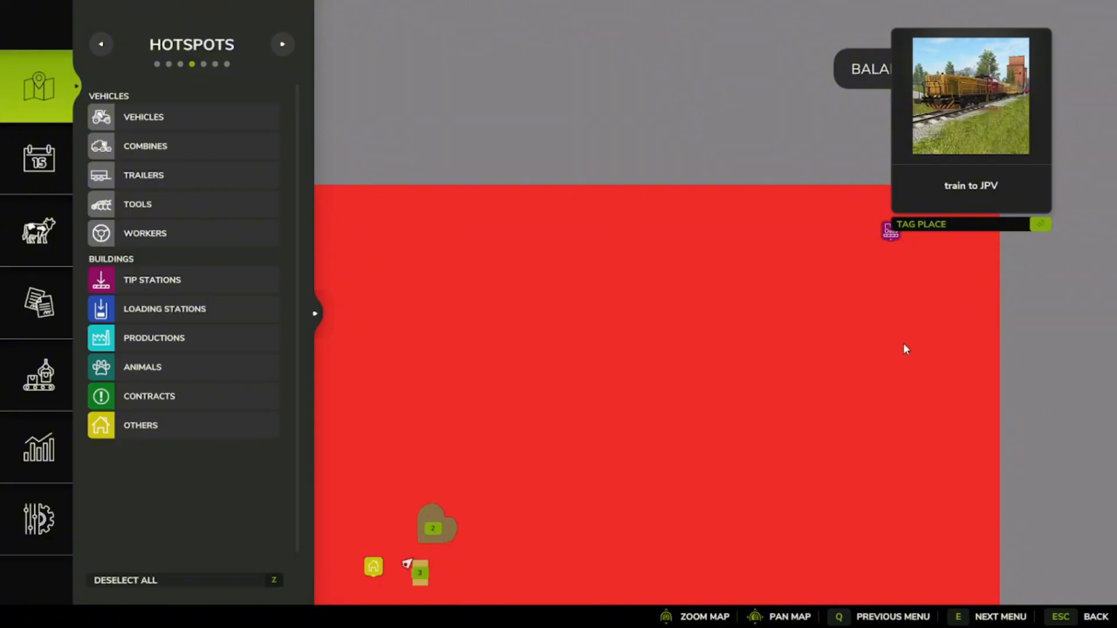
# Check the second "train to JPV" hotspot near the southeastern edge of the overview map
pyautogui.moveTo(801, 543); pyautogui.dragTo(812, 279)
pyautogui.moveTo(772, 547); pyautogui.dragTo(830, 126)
pyautogui.moveTo(807, 427); pyautogui.dragTo(788, 154)
pyautogui.moveTo(912, 139); pyautogui.dragTo(910, 317)
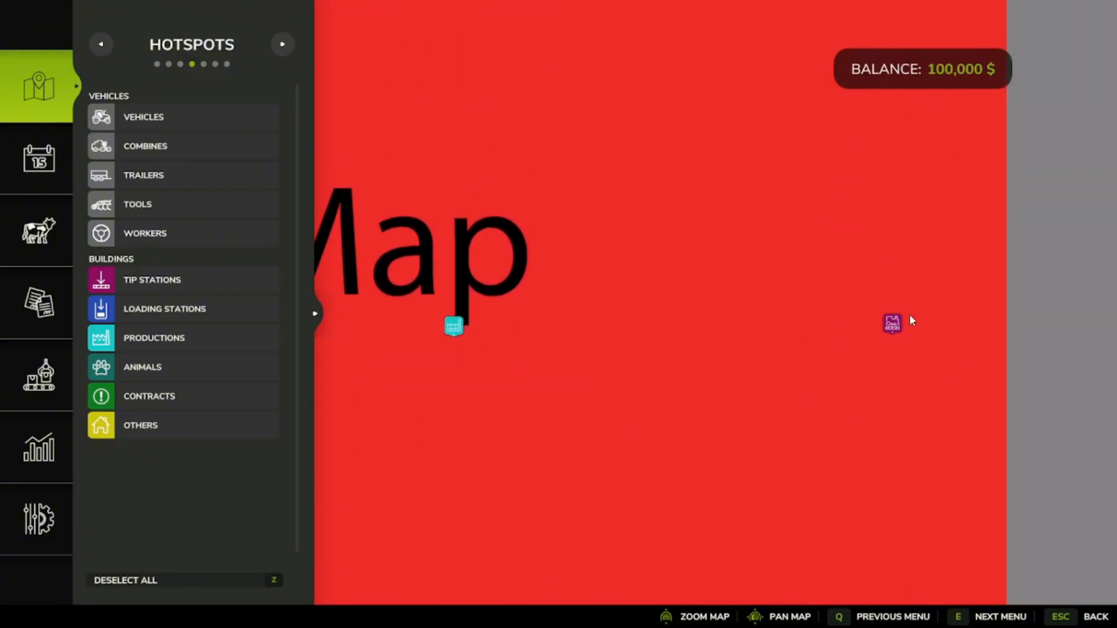
pyautogui.click(906, 317)
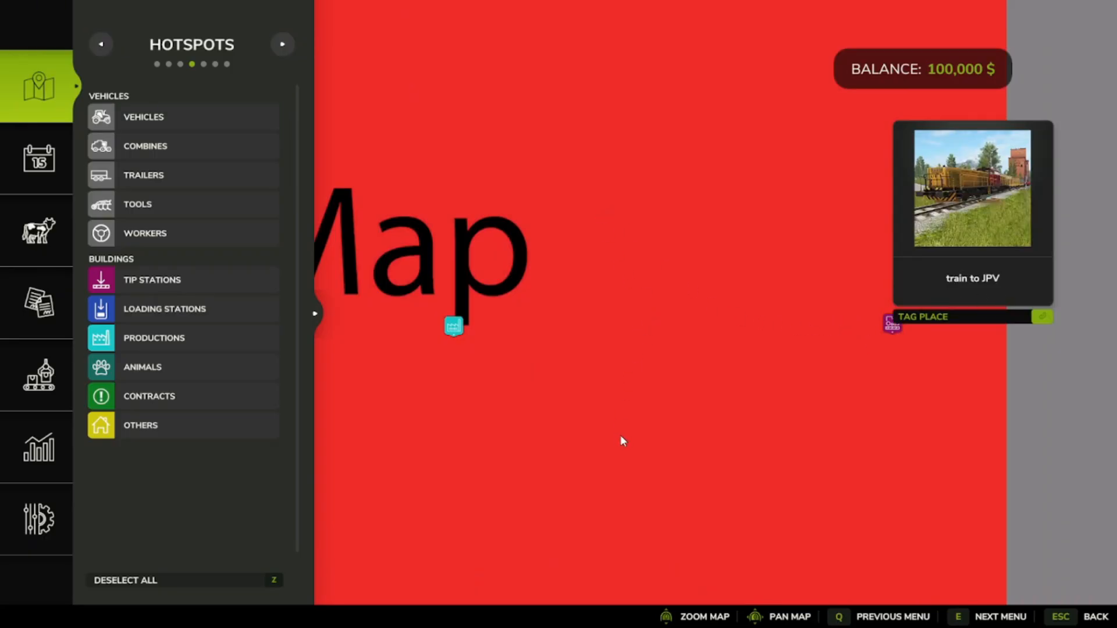
# Compare the locations of the northeastern and southeastern train selling stations on the overview map
pyautogui.moveTo(585, 200); pyautogui.dragTo(639, 577)
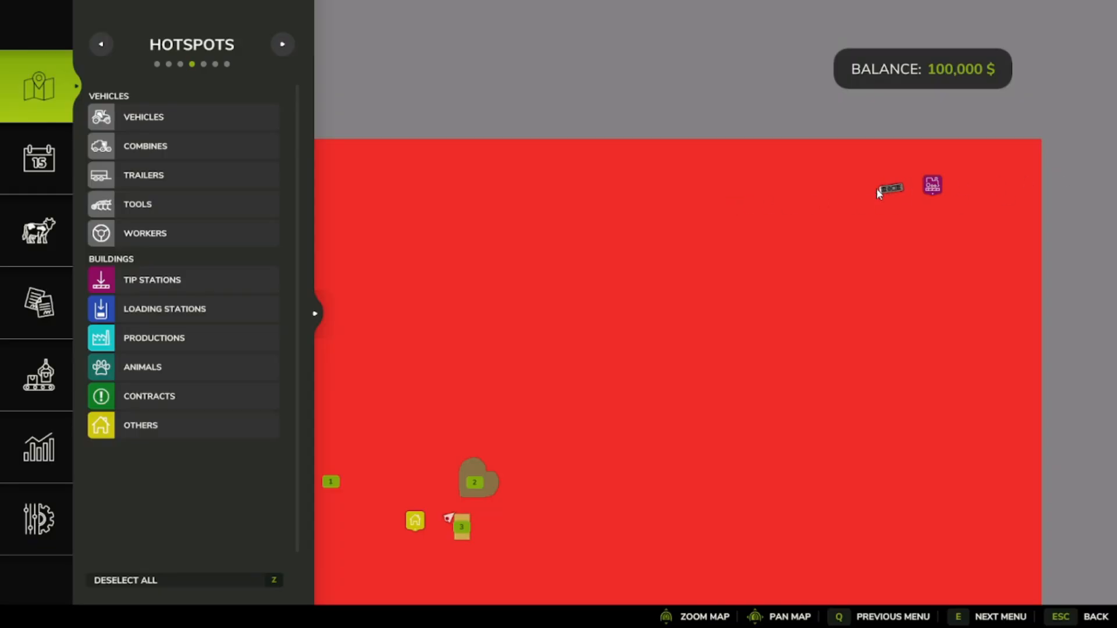
pyautogui.moveTo(716, 437); pyautogui.dragTo(691, 287)
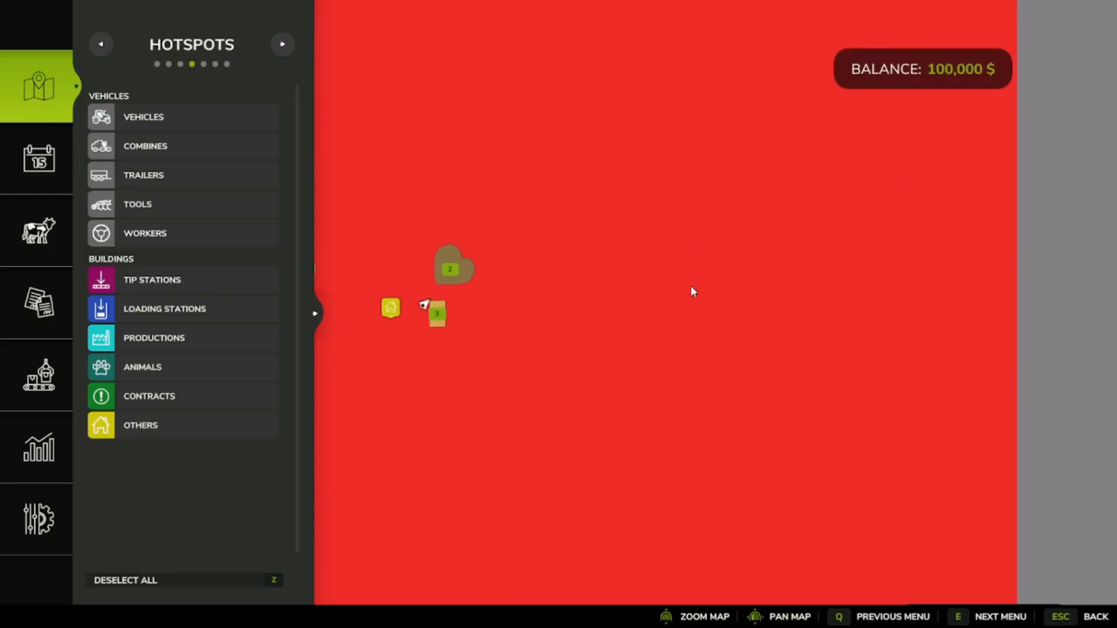
pyautogui.moveTo(743, 407); pyautogui.dragTo(722, 166)
pyautogui.moveTo(655, 524); pyautogui.dragTo(696, 364)
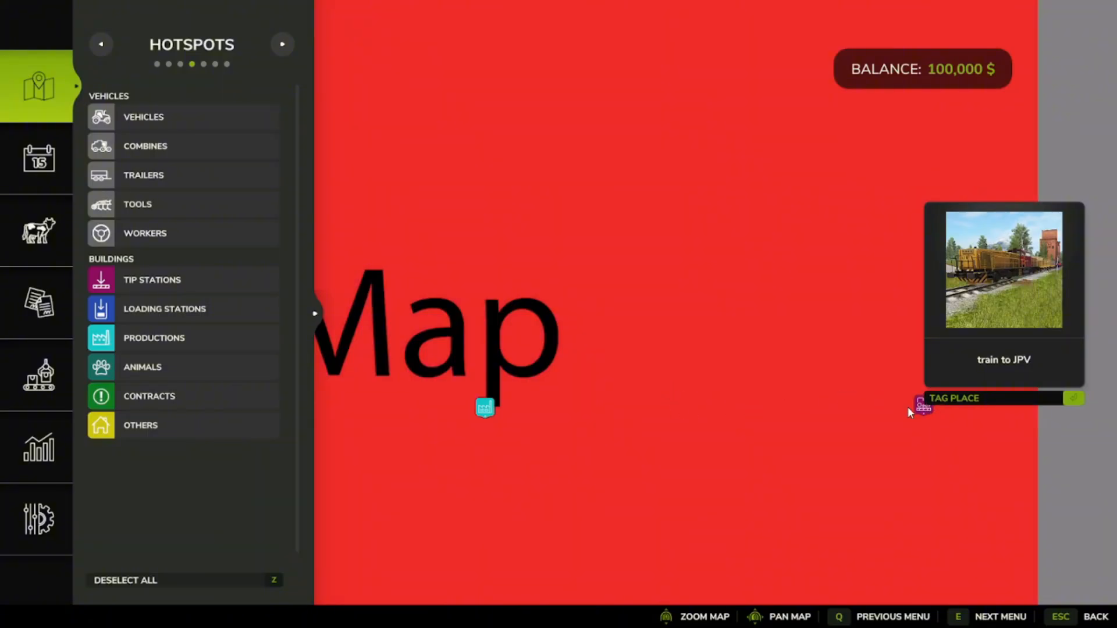
pyautogui.moveTo(619, 252); pyautogui.dragTo(653, 224)
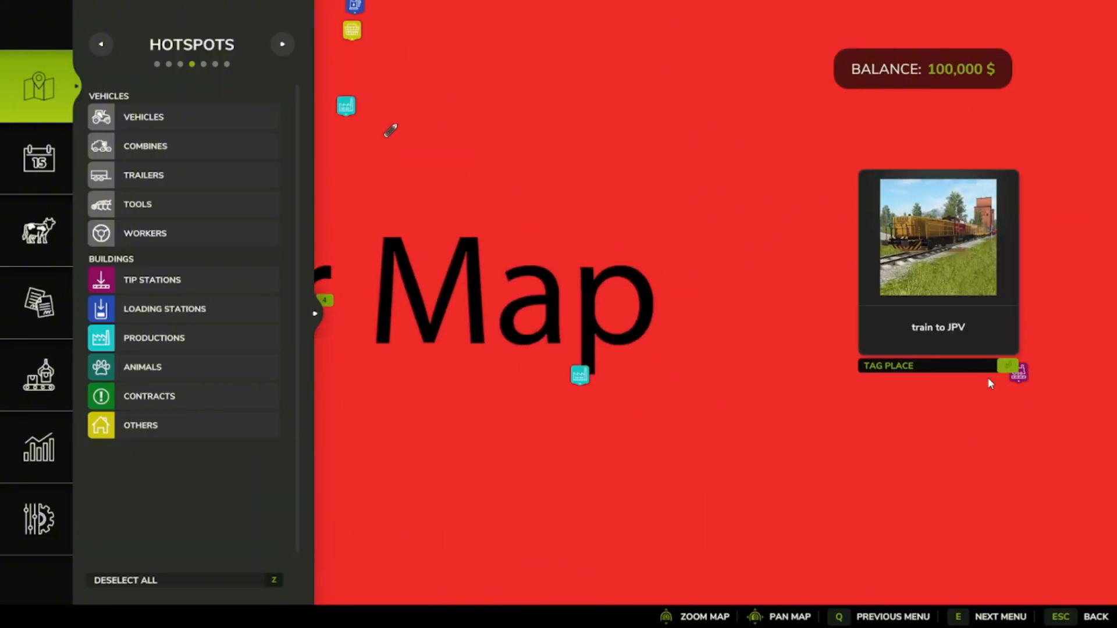
# Find the Rent Train place in the map's northwest and visit it
pyautogui.moveTo(527, 99); pyautogui.dragTo(989, 387)
pyautogui.moveTo(678, 265); pyautogui.dragTo(873, 482)
pyautogui.click(873, 198)
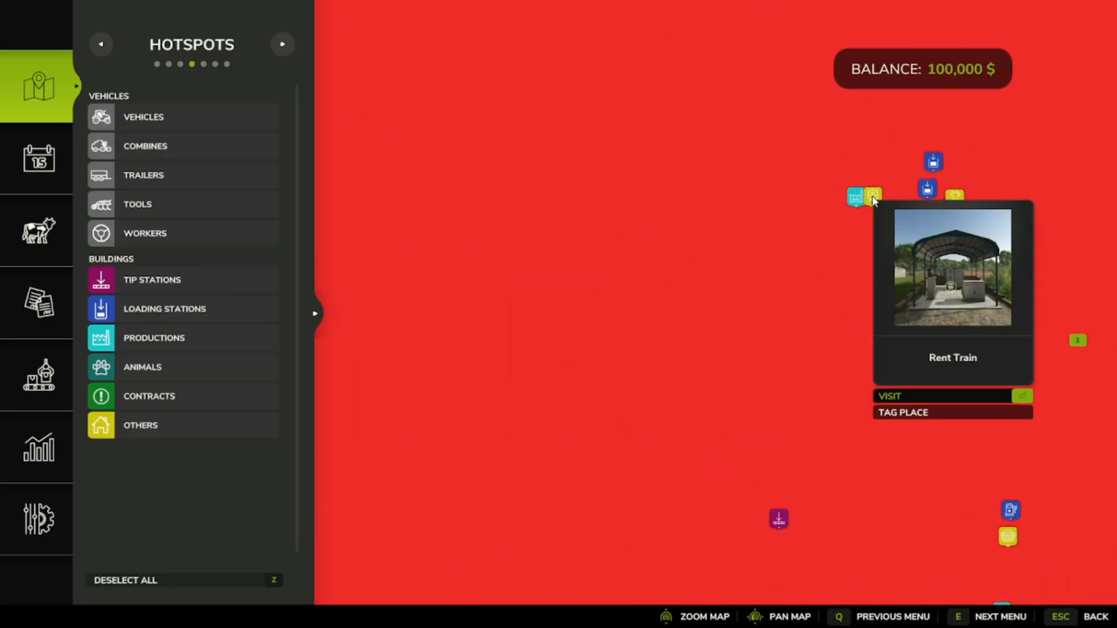
pyautogui.click(891, 396)
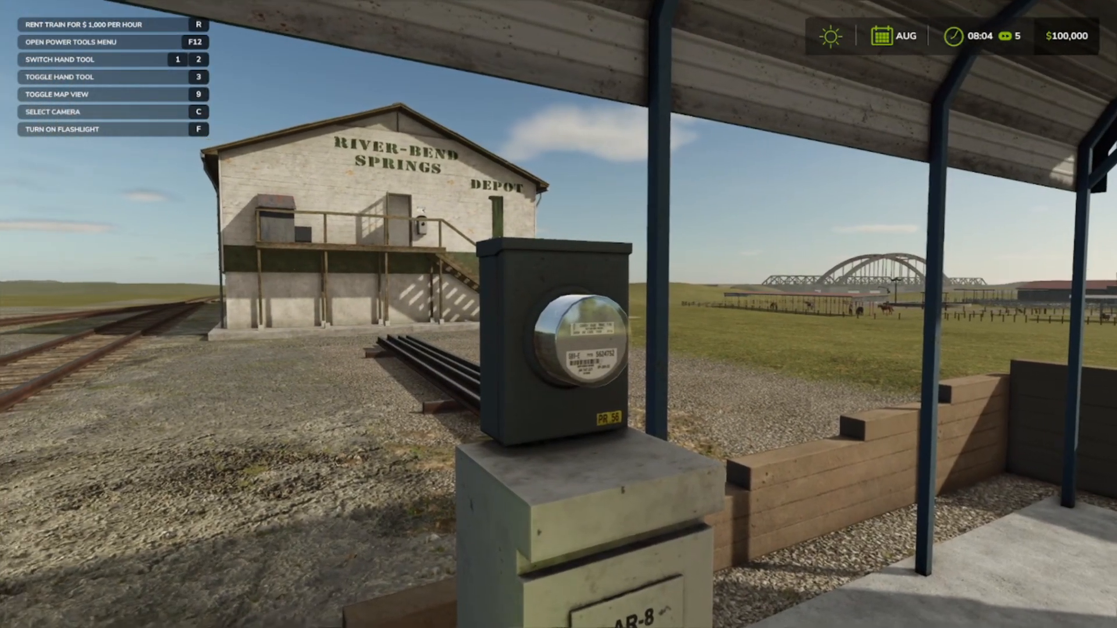
# Look around the River-Bend Springs depot and rent the train for $1,000 per hour at its rental trigger
pyautogui.press('w')
pyautogui.press('w')
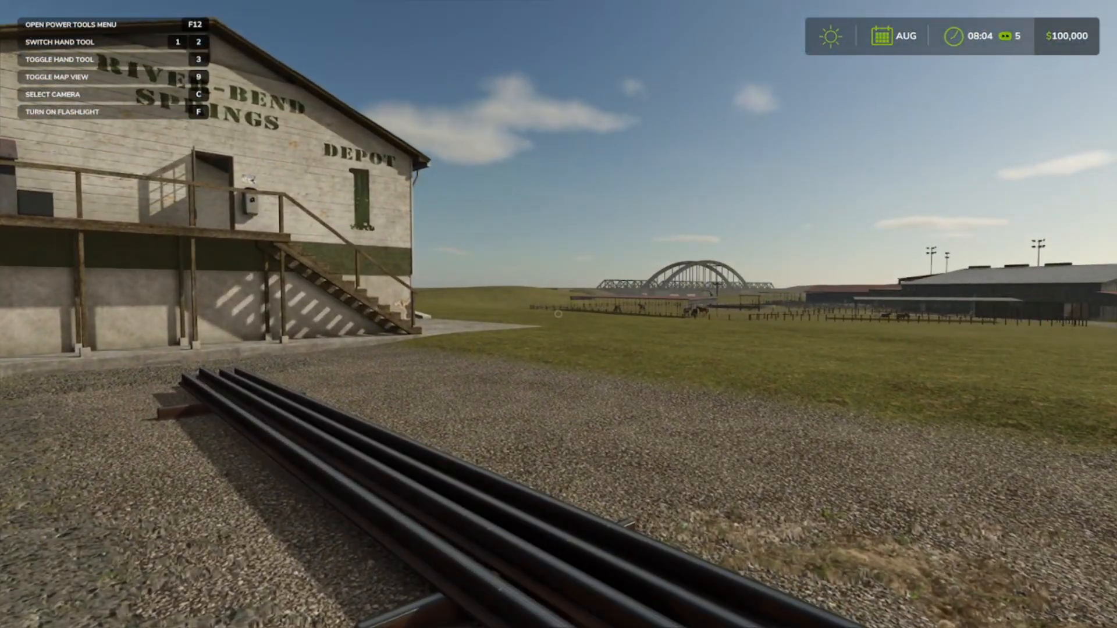
pyautogui.press('d')
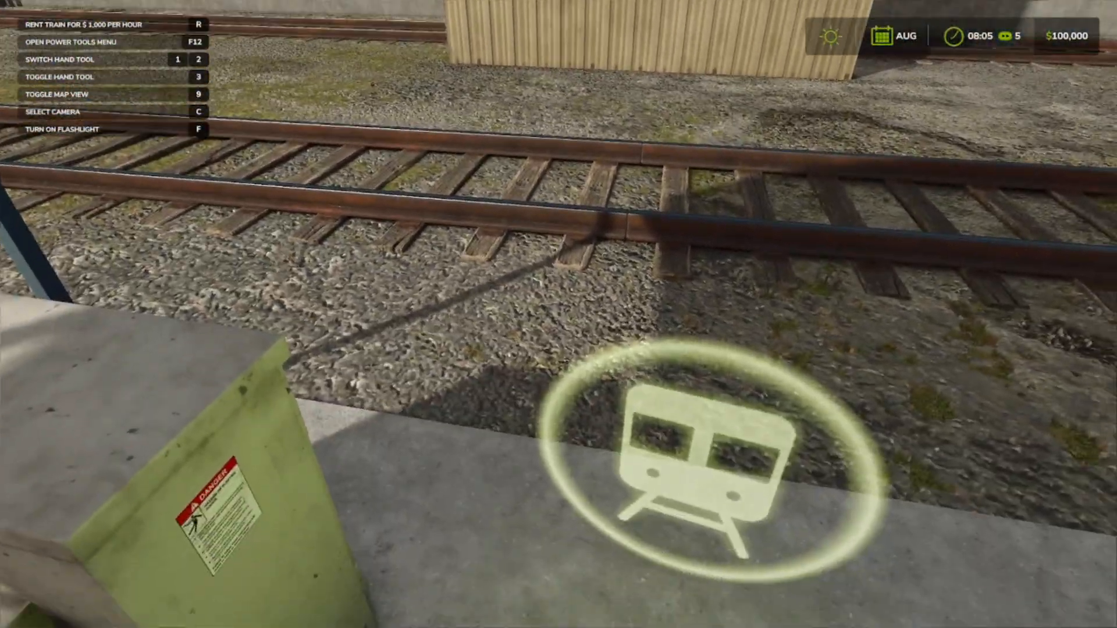
pyautogui.press('s')
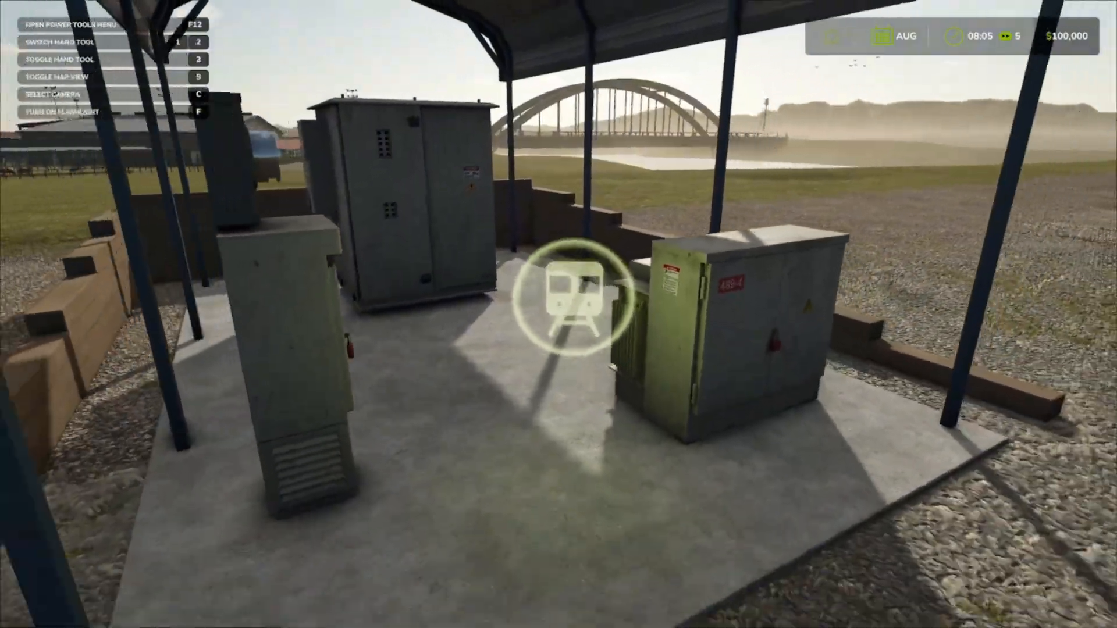
pyautogui.press('w')
pyautogui.press('w')
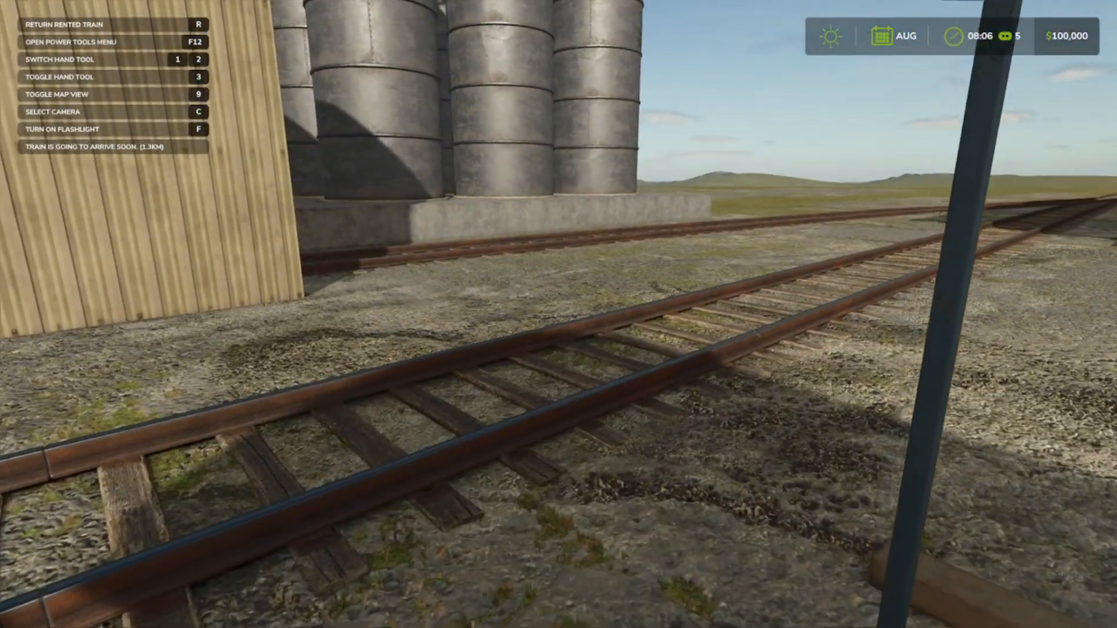
# Walk around the River-Bend Springs depot and watch the rented train approach along the tracks
pyautogui.press('a')
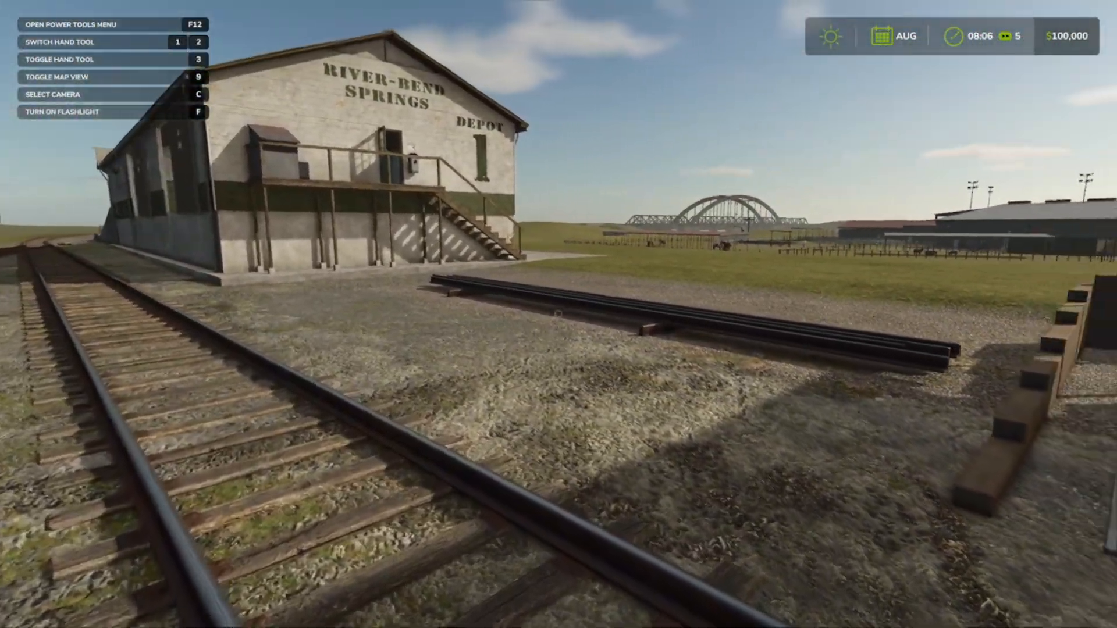
pyautogui.press('w')
pyautogui.press('w')
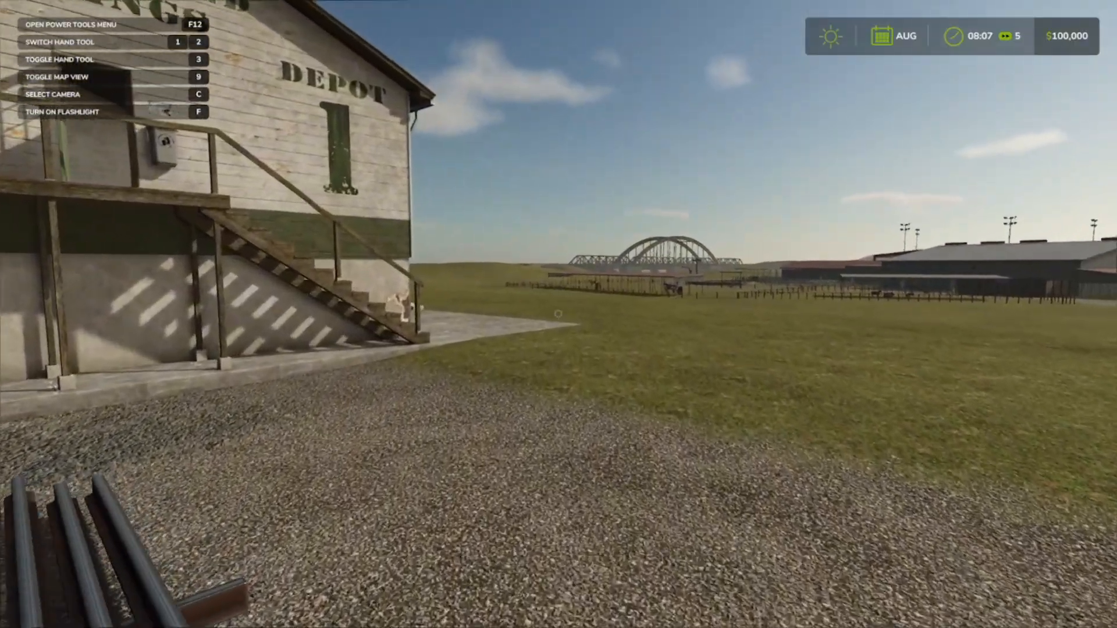
pyautogui.press('w')
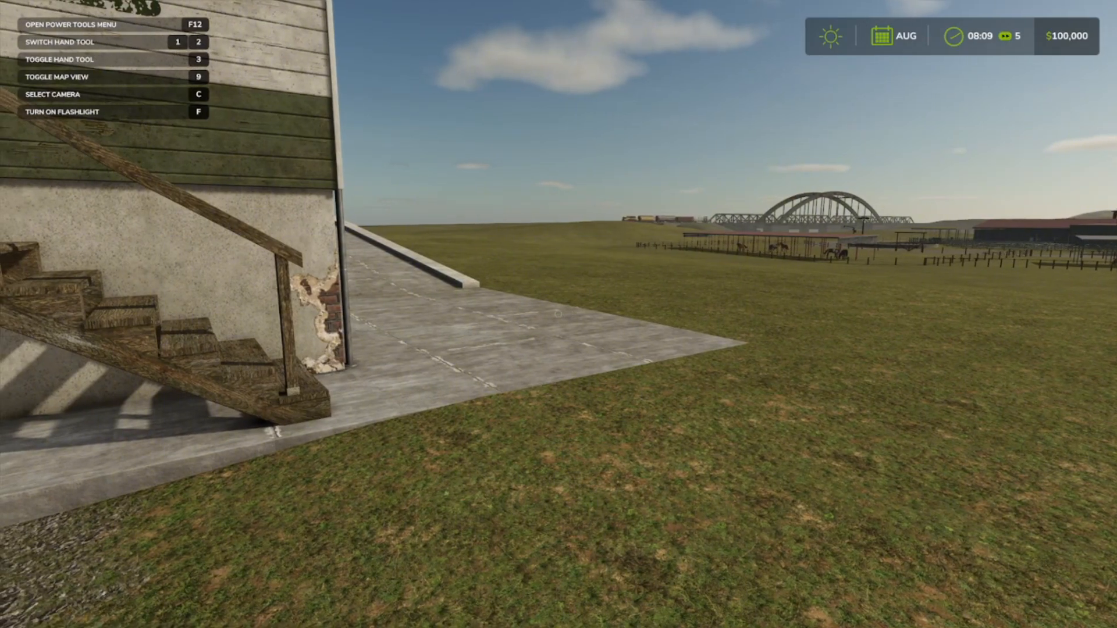
pyautogui.press('a')
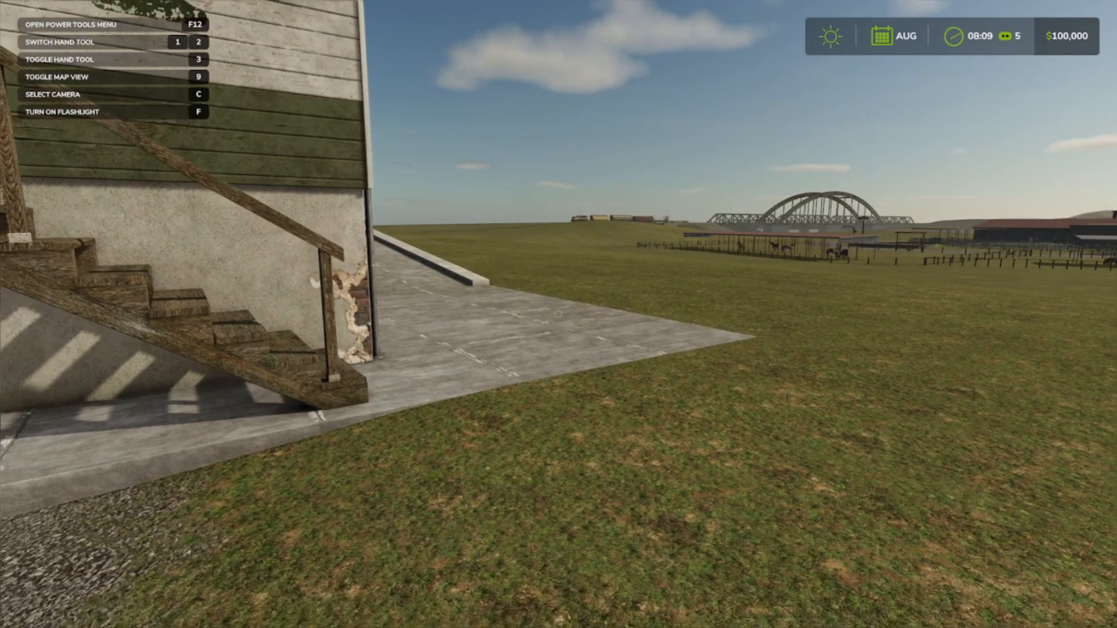
pyautogui.press('s')
pyautogui.press('d')
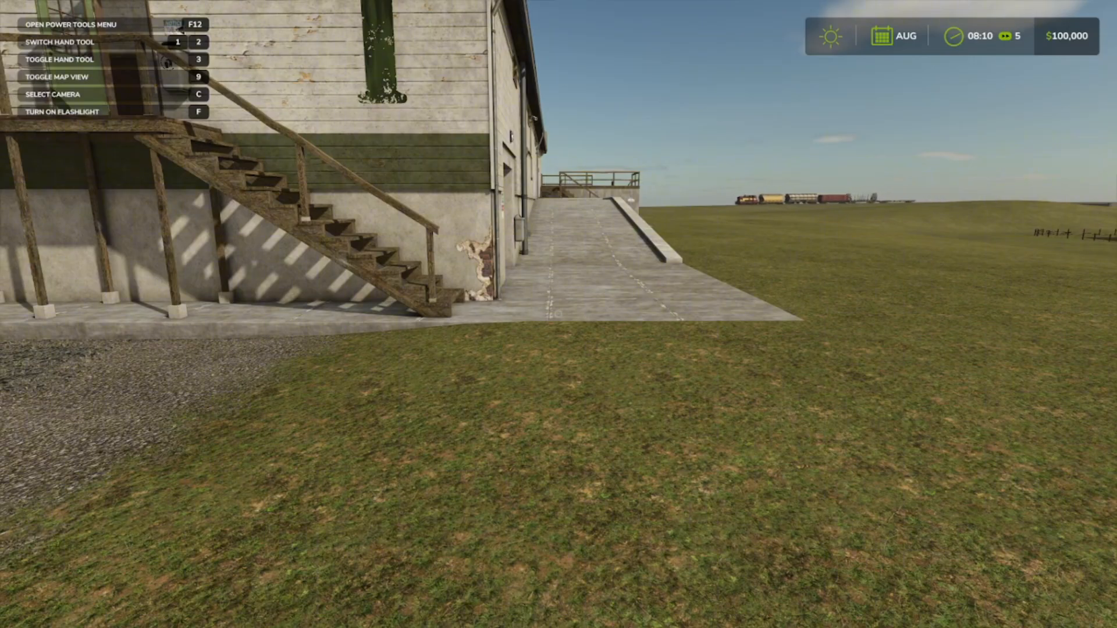
pyautogui.press('a')
pyautogui.press('w')
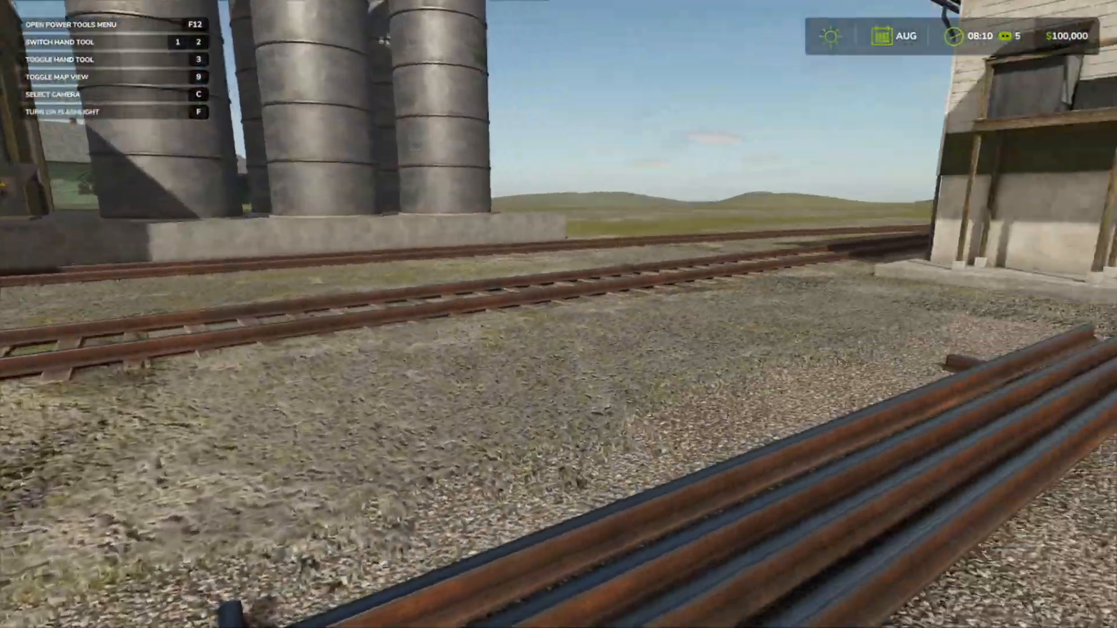
pyautogui.press('w')
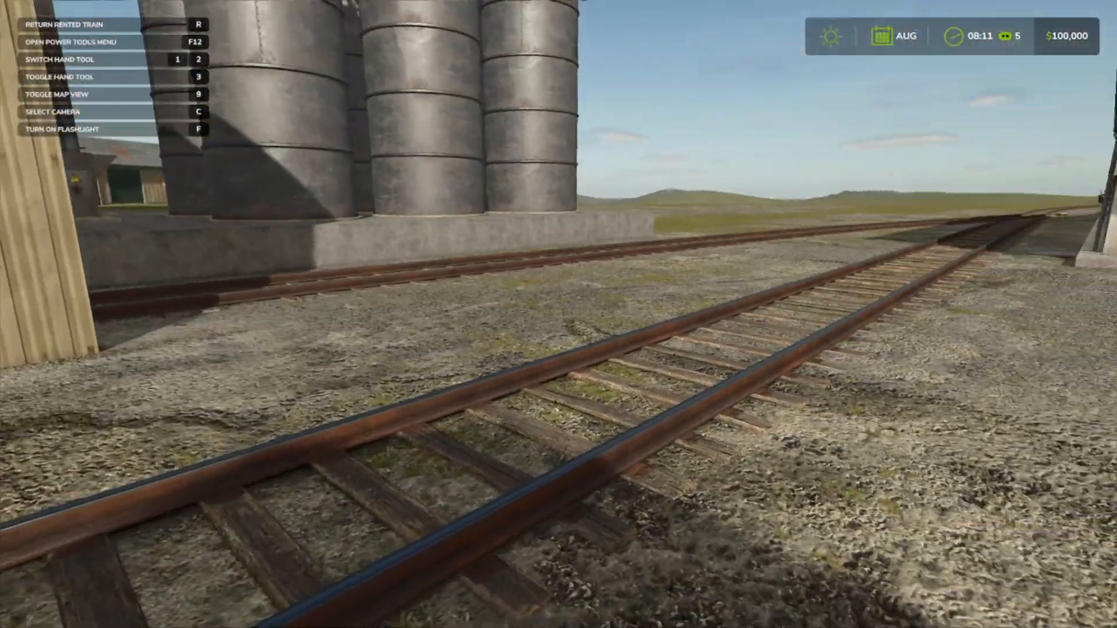
pyautogui.press('s')
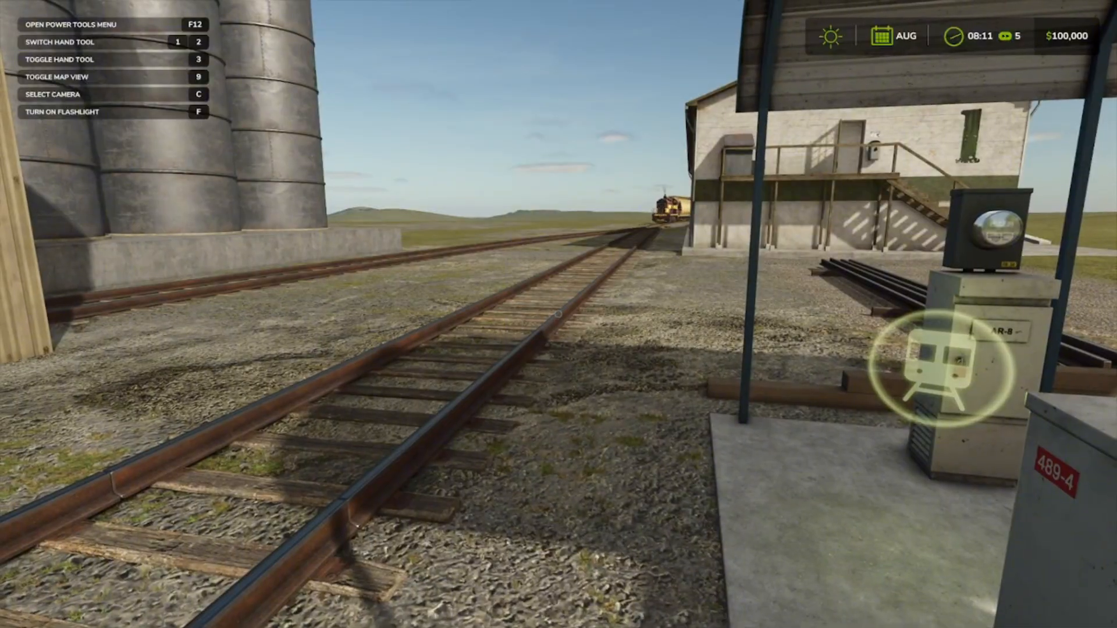
pyautogui.press('s')
pyautogui.press('a')
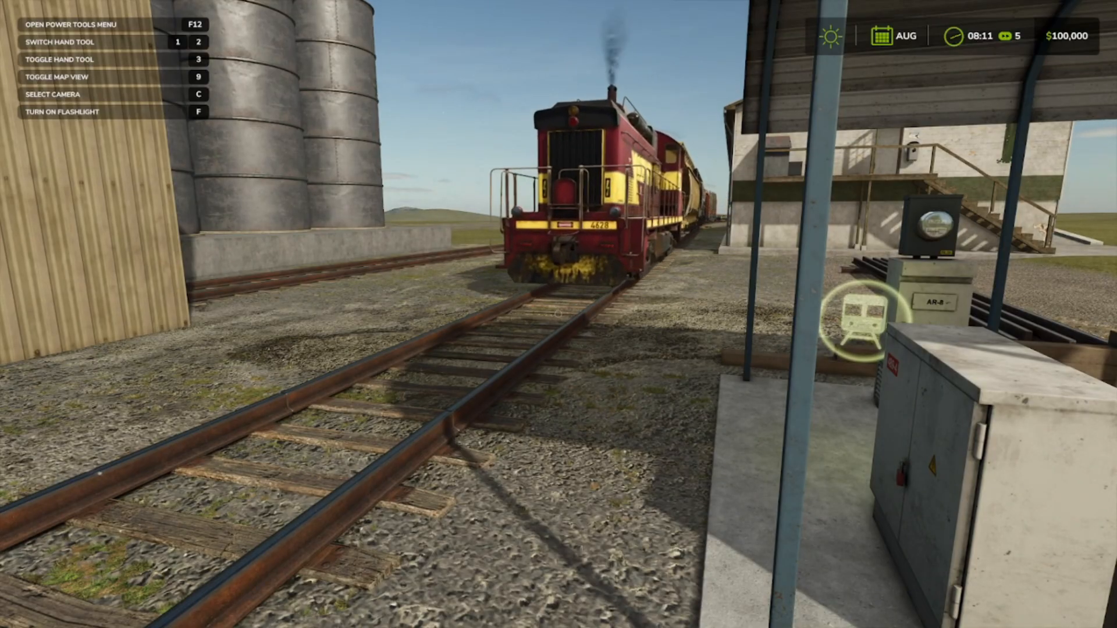
# Walk up to the rented locomotive and enter it as driver
pyautogui.press('w')
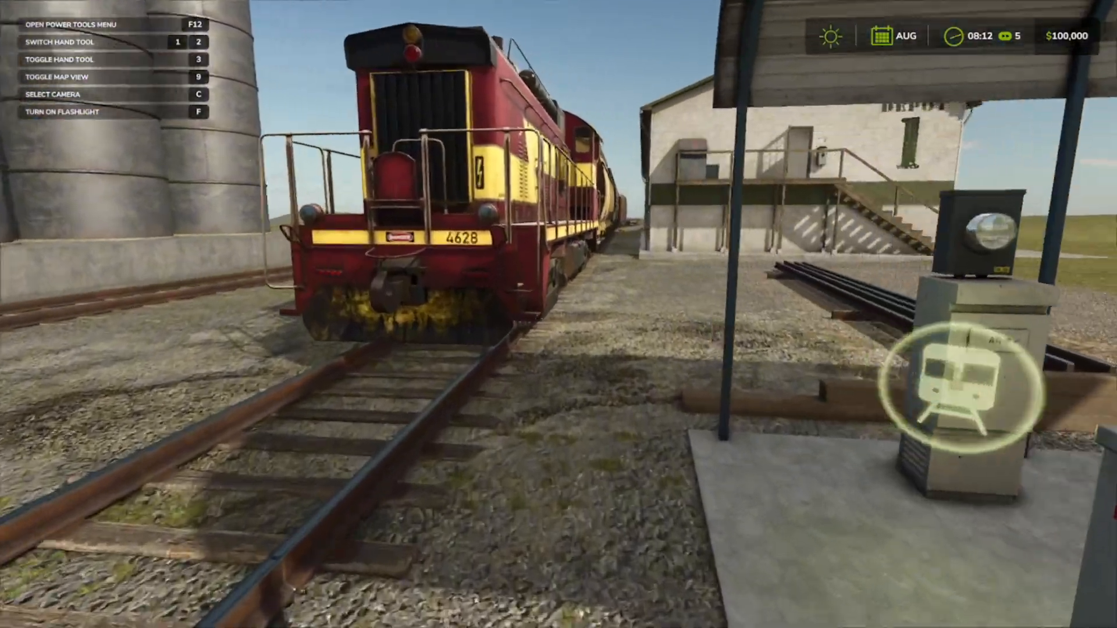
pyautogui.press('w')
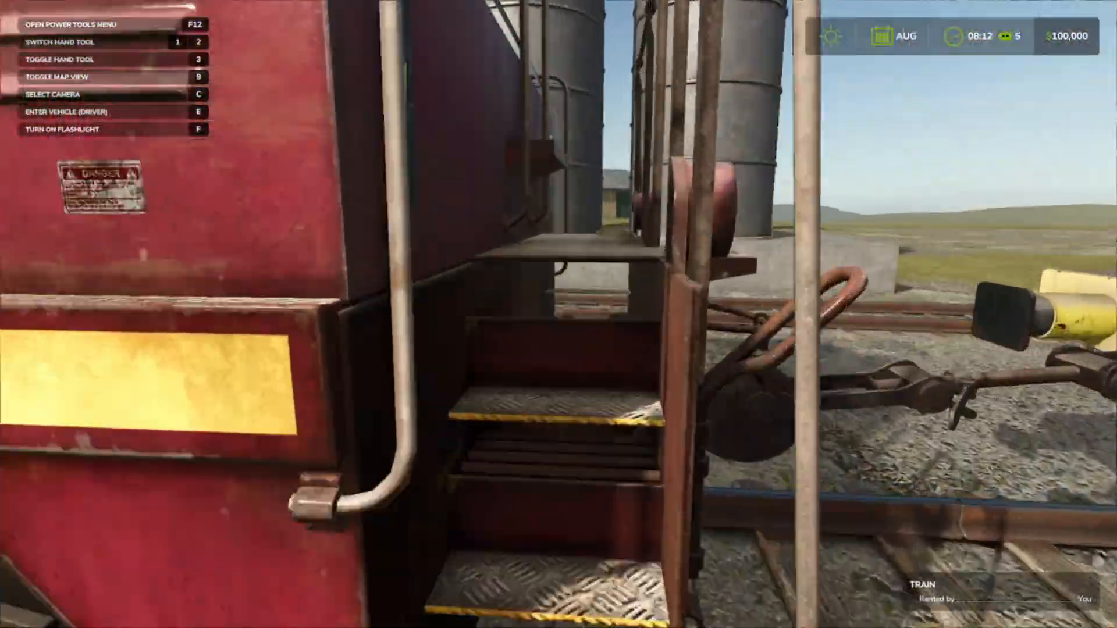
pyautogui.press('e')
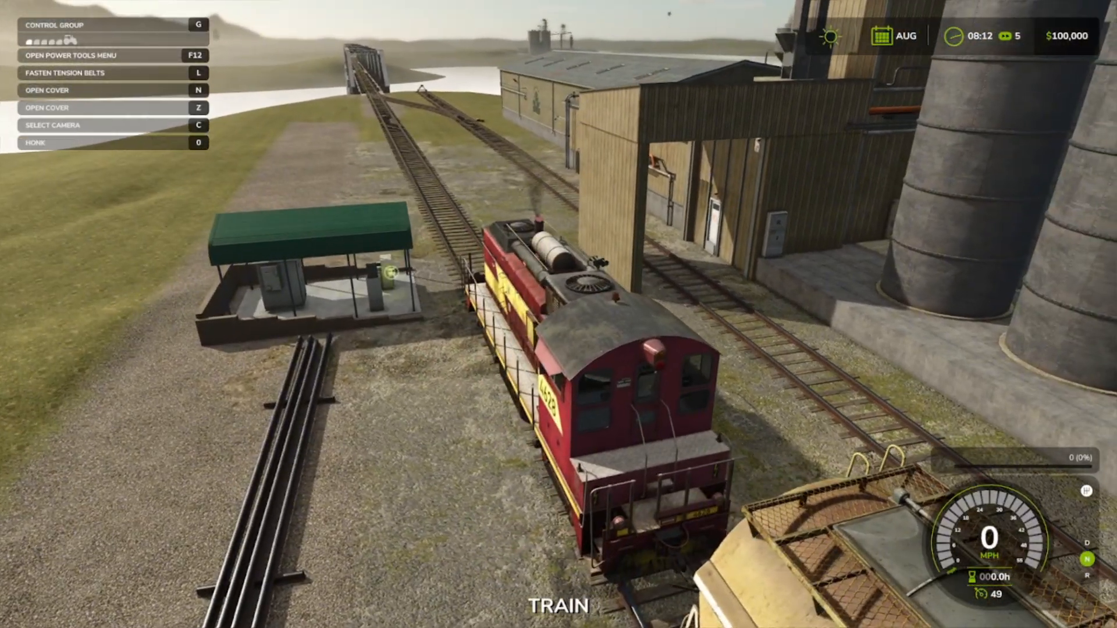
# Open the cover of the yellow hopper wagon behind the locomotive and fill it with wheat using Power Tools
pyautogui.scroll(-5, 559, 314)
pyautogui.scroll(-2, 558, 315)
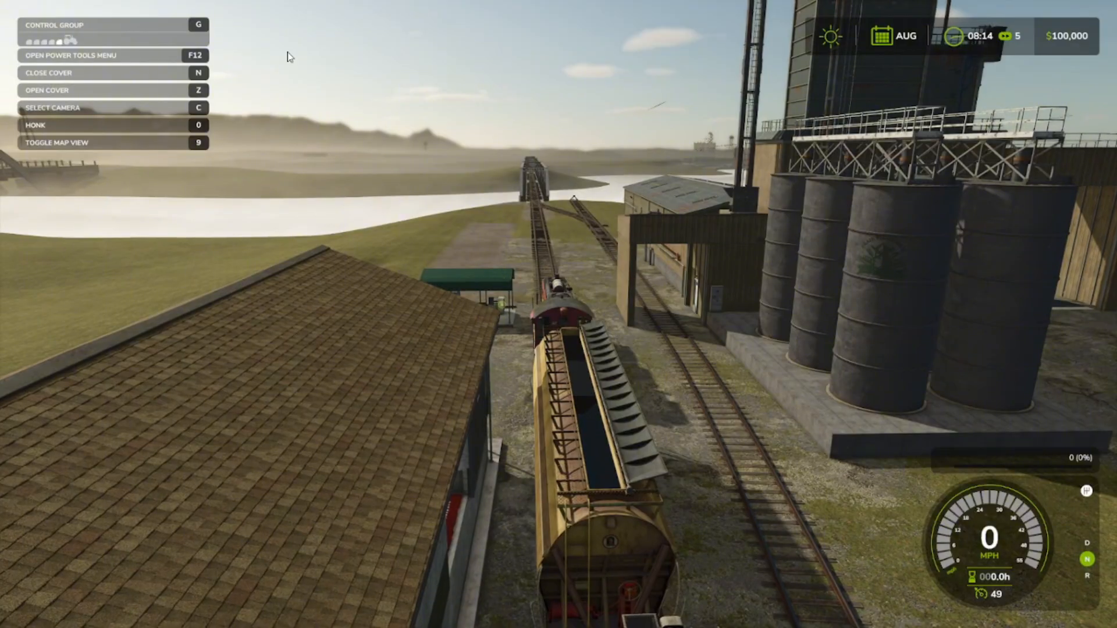
pyautogui.press('F12')
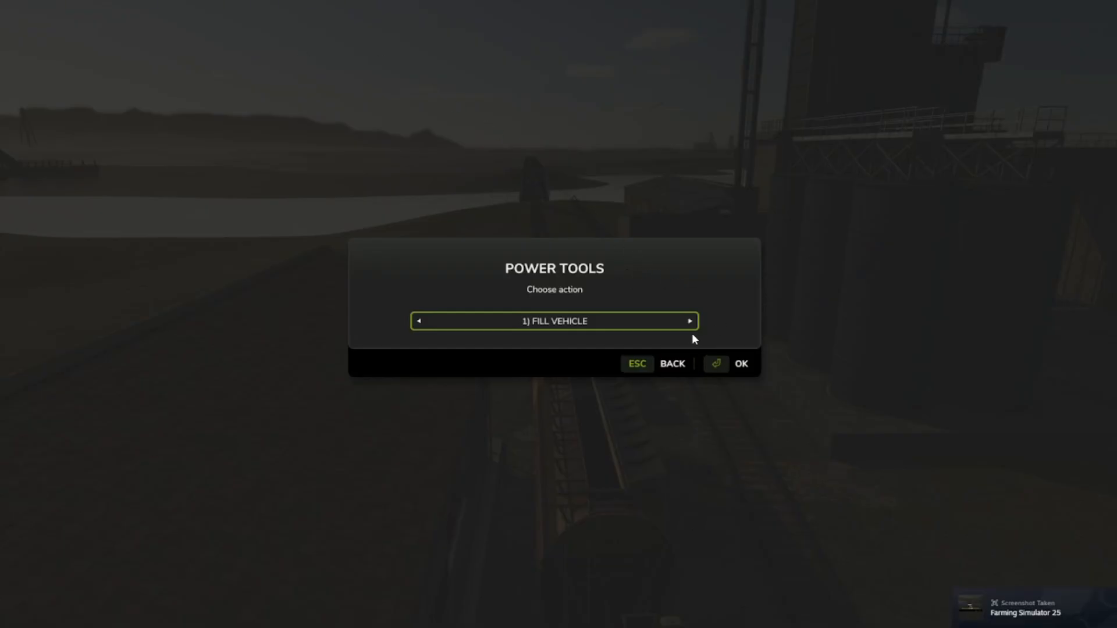
pyautogui.click(732, 365)
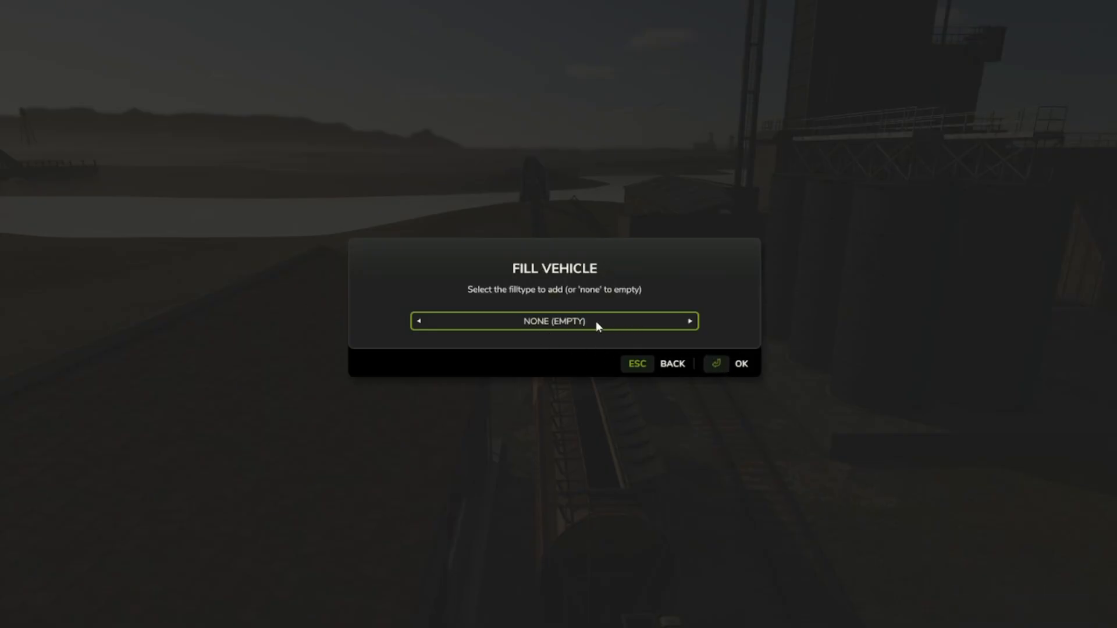
pyautogui.click(692, 320)
pyautogui.click(736, 367)
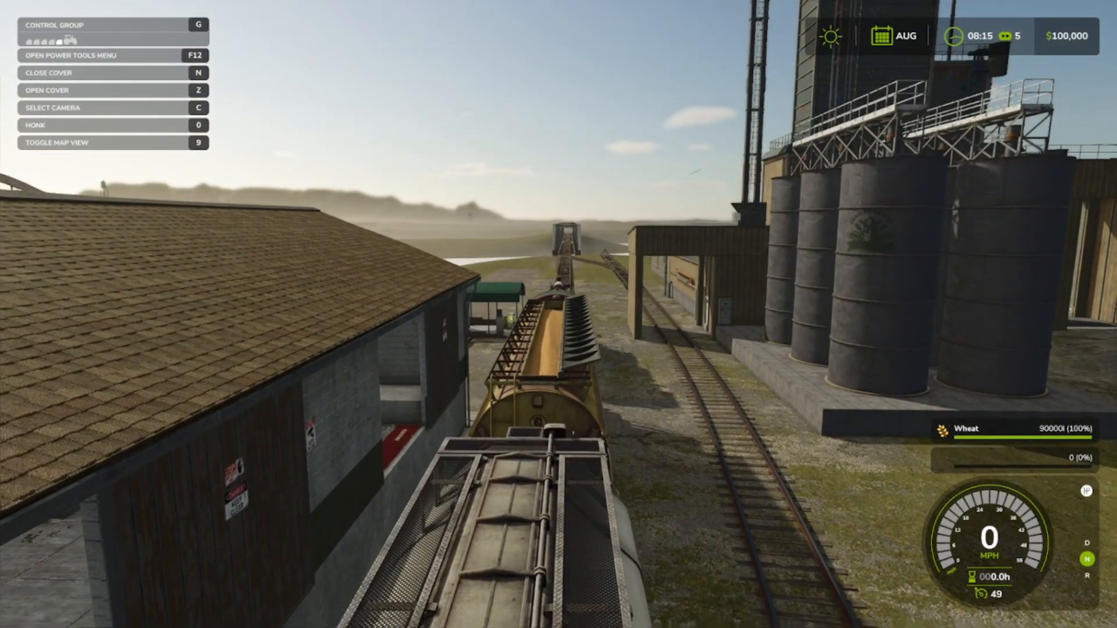
# Open the cover of the second hopper wagon and fill it with barley using Power Tools
pyautogui.press('n')
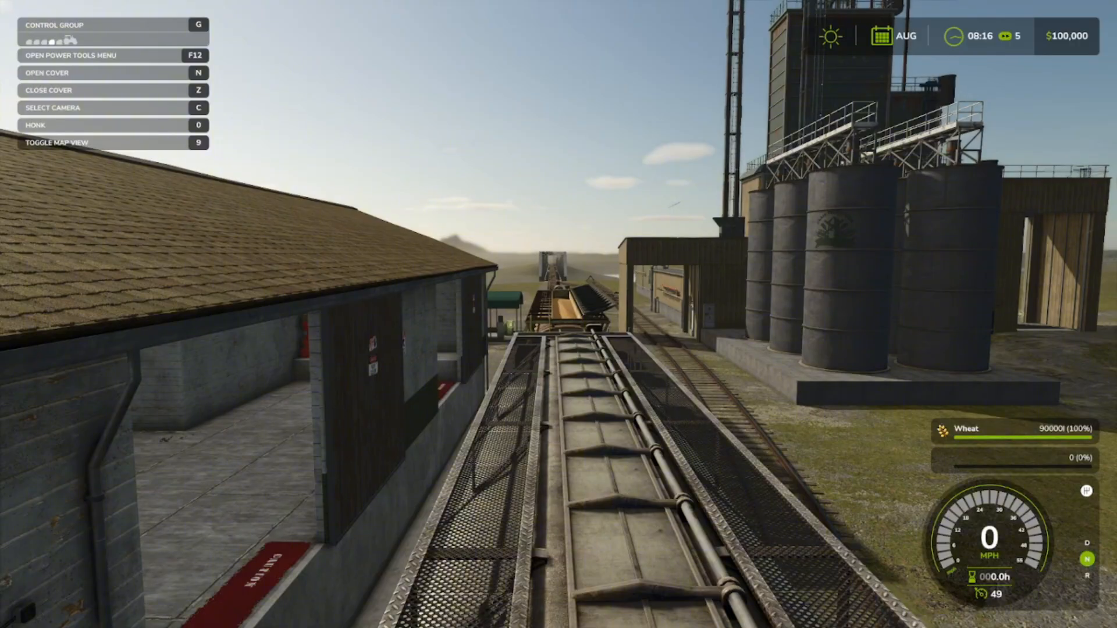
pyautogui.press('n')
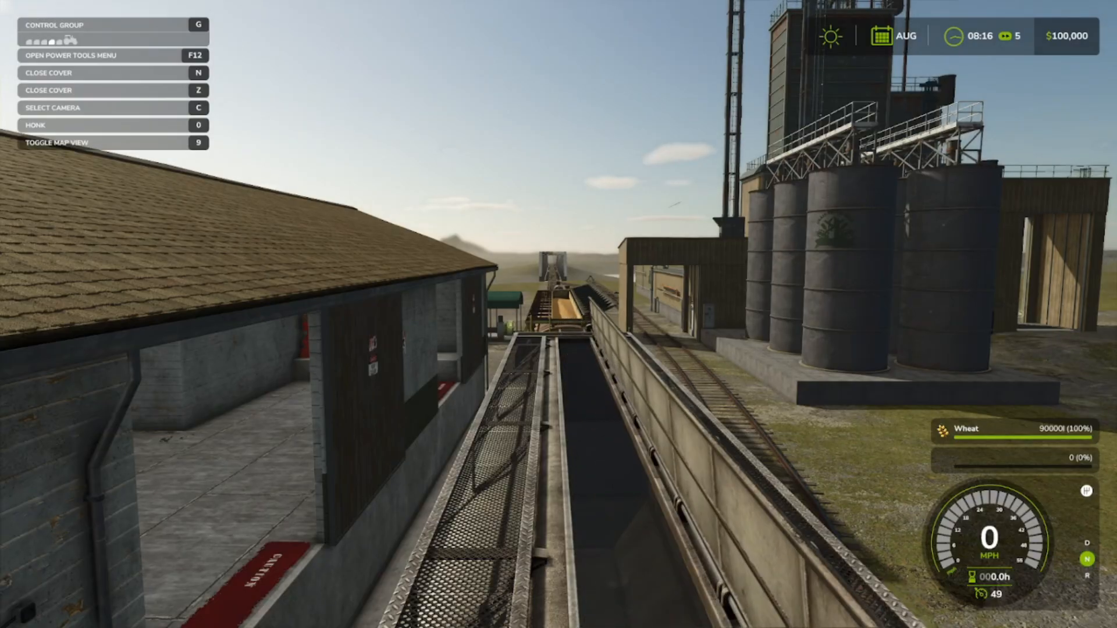
pyautogui.press('F12')
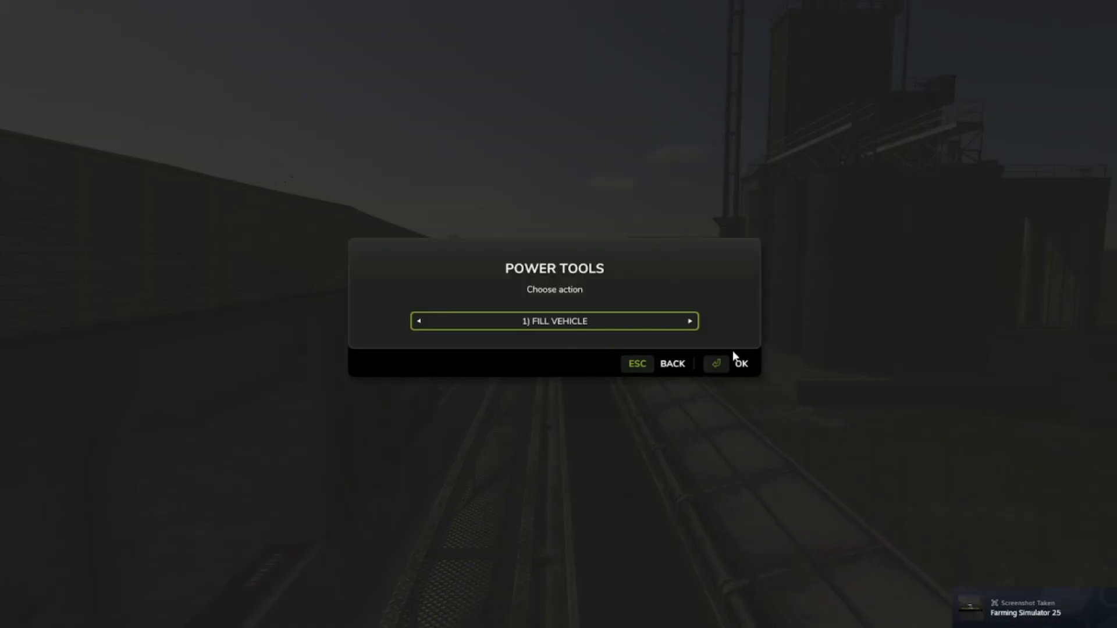
pyautogui.click(743, 364)
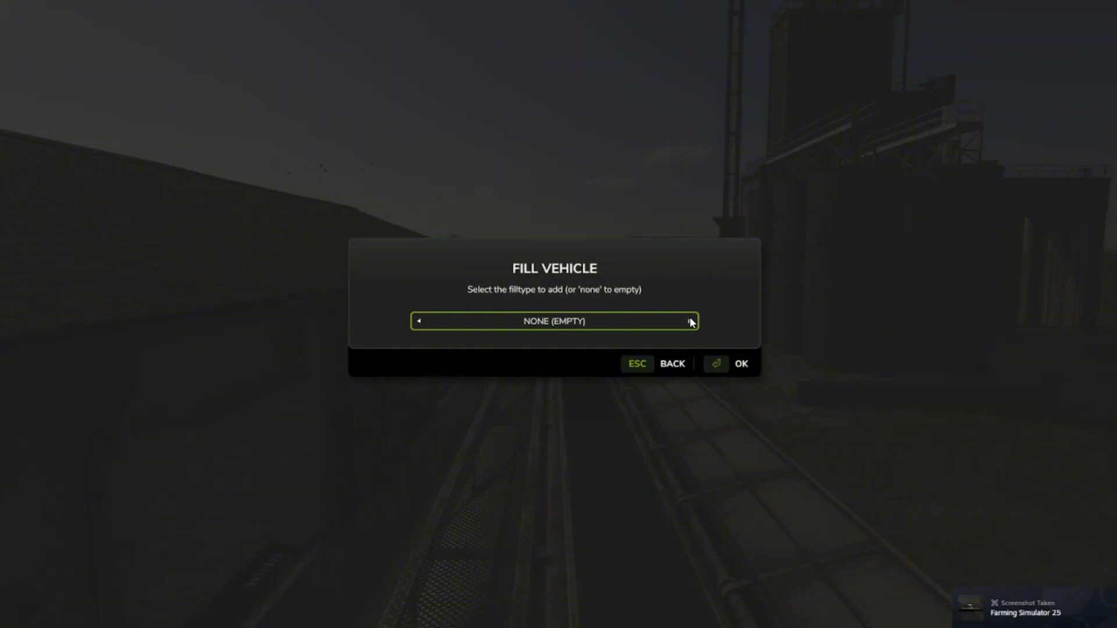
pyautogui.click(690, 322)
pyautogui.click(756, 368)
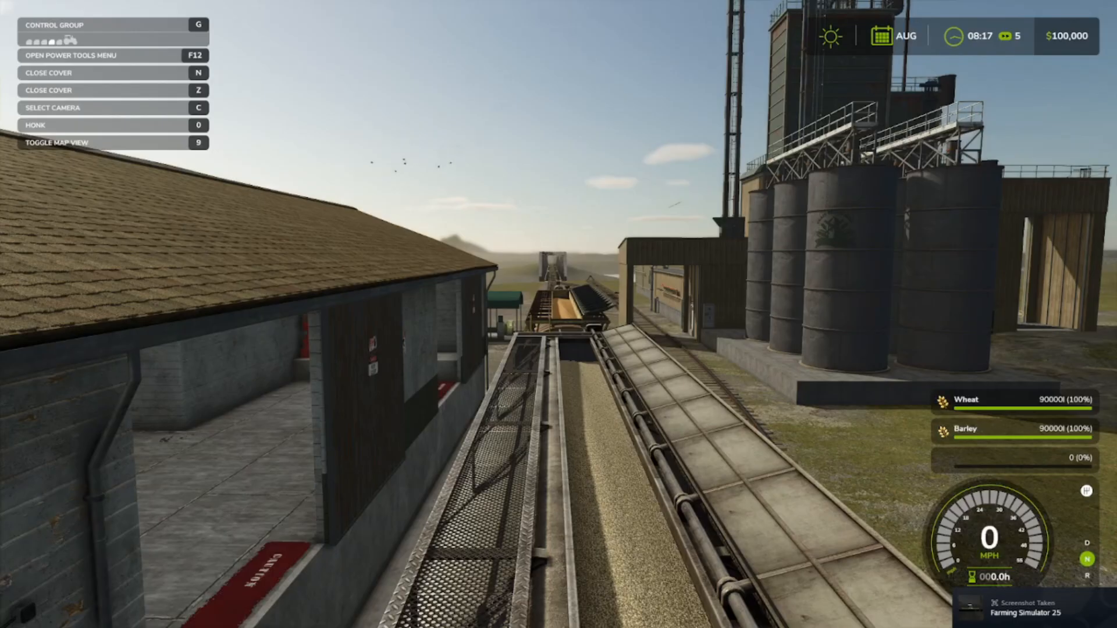
# Inspect the wagons from track level and from above, and move the train slowly forward past the depot
pyautogui.scroll(-5, 559, 314)
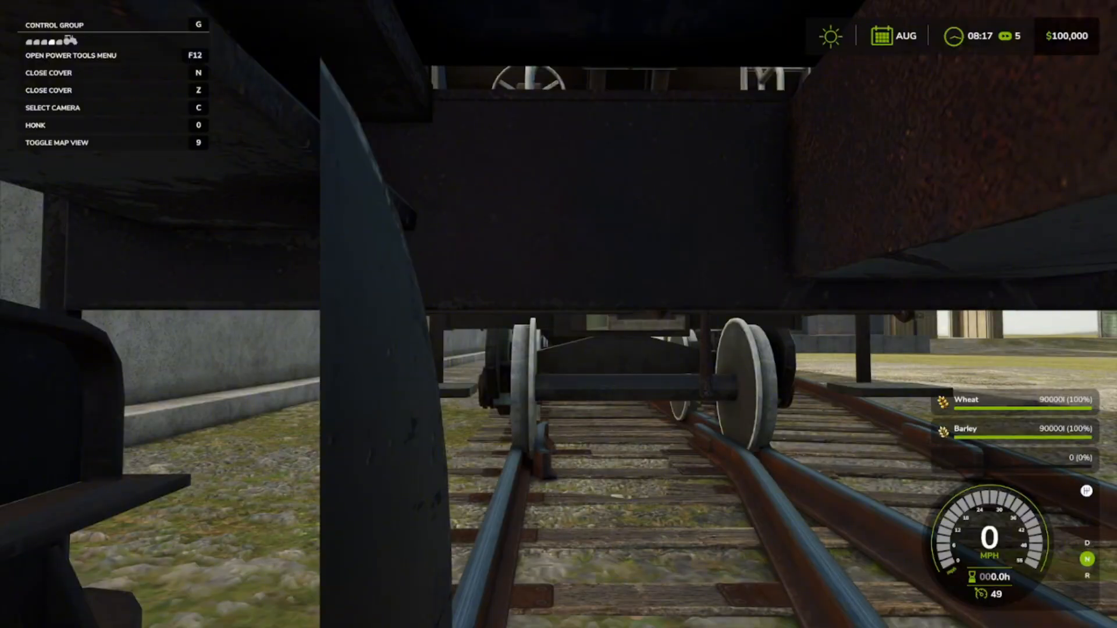
pyautogui.scroll(6, 558, 314)
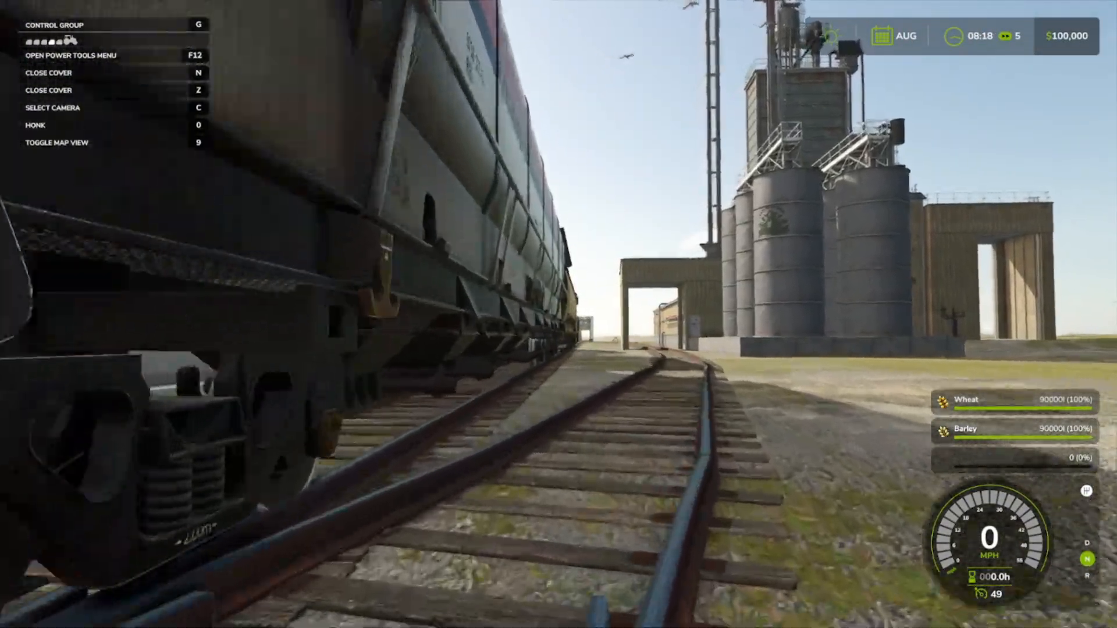
pyautogui.scroll(6, 559, 315)
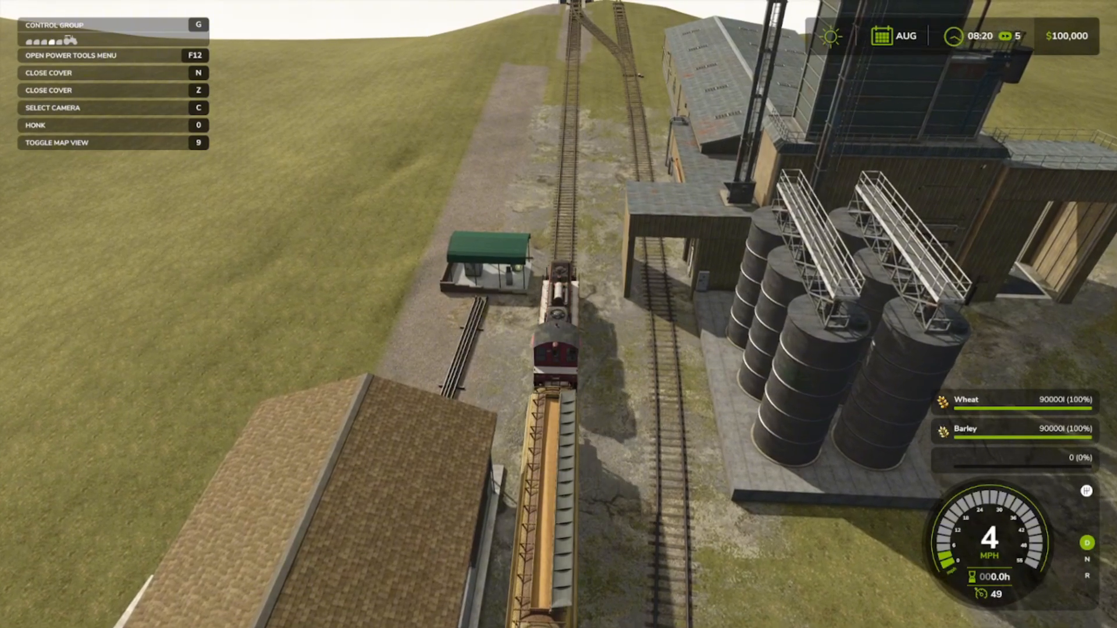
pyautogui.press('w')
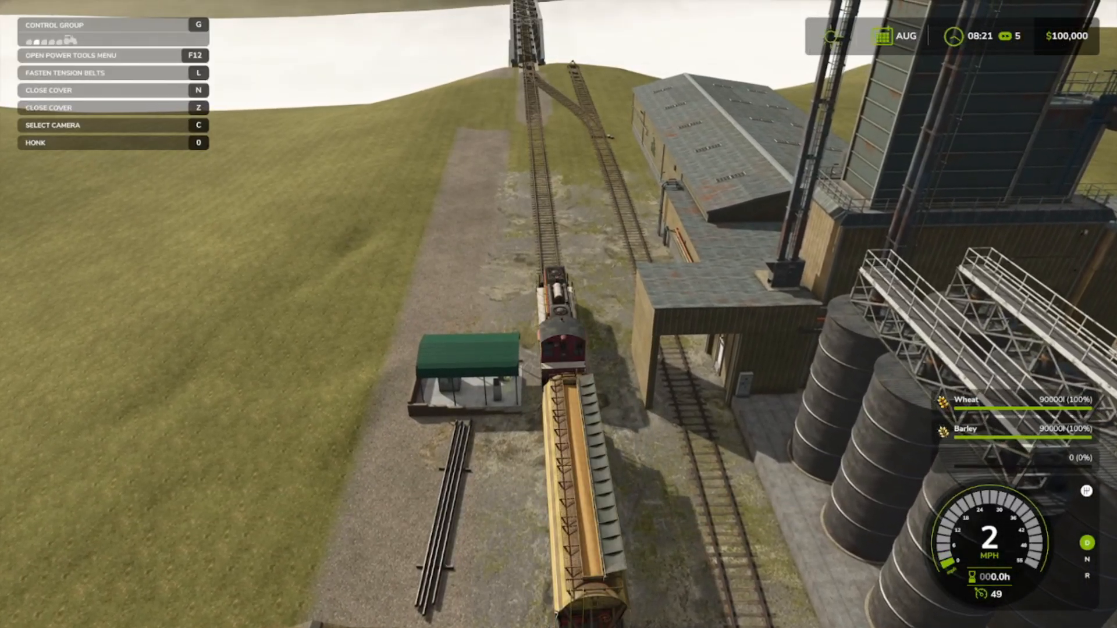
# Select another wagon's control group and try the Fill Vehicle action of Power Tools on it
pyautogui.press('g')
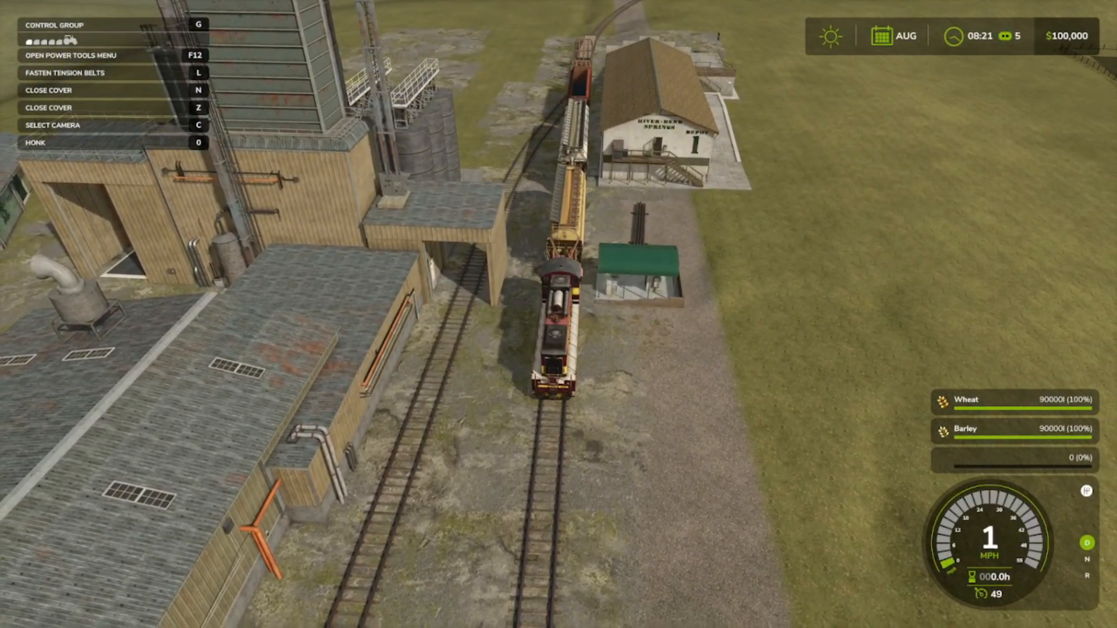
pyautogui.press('F12')
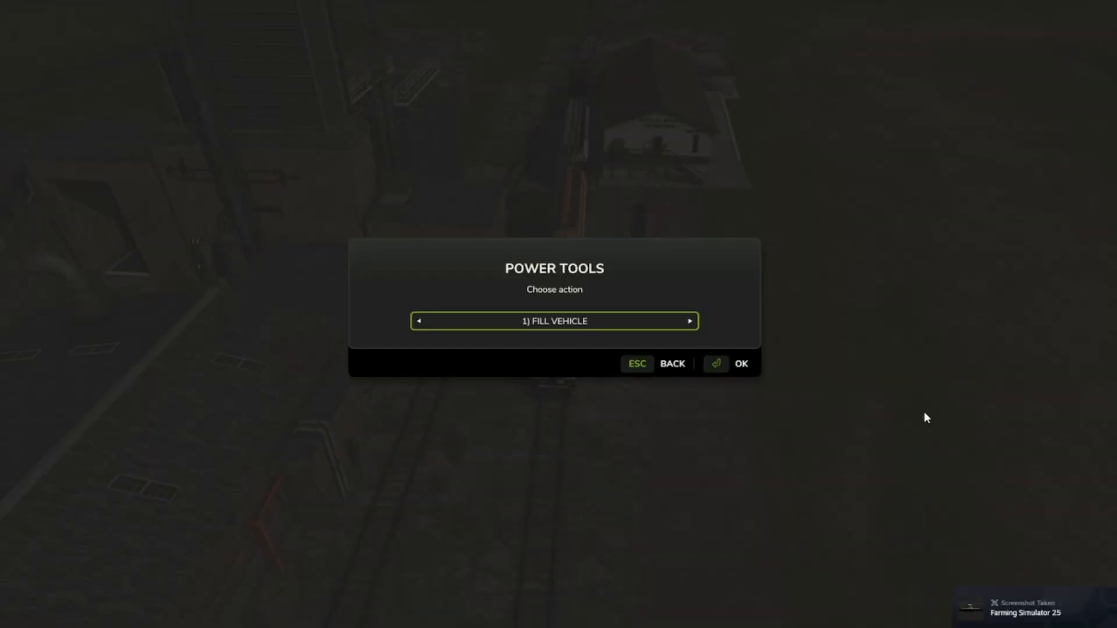
pyautogui.click(738, 364)
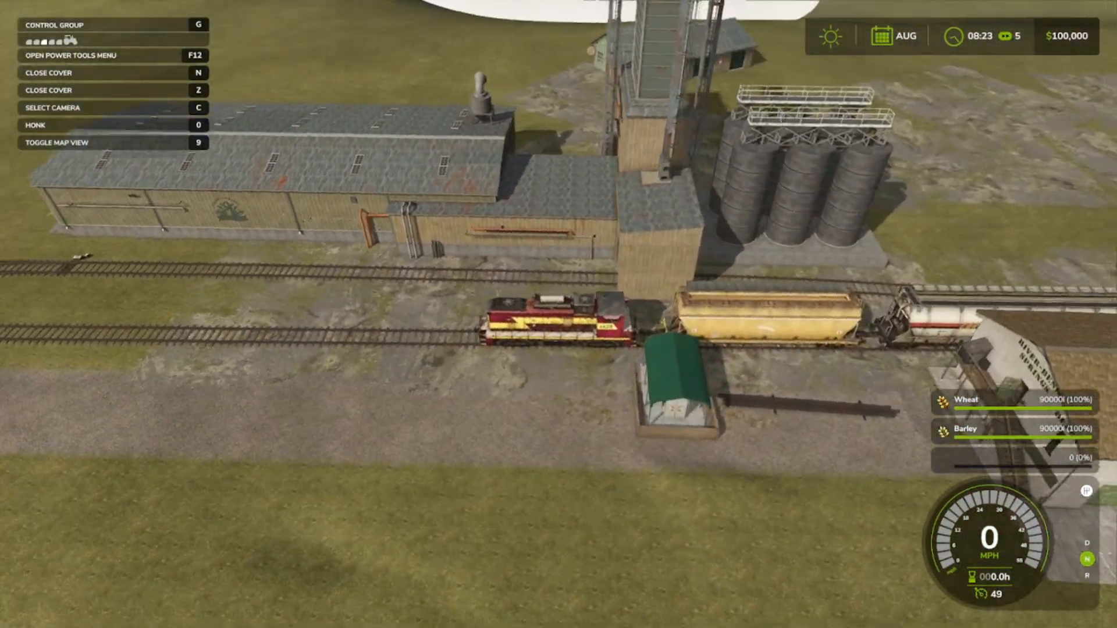
# Drive the train around the map to the tunnel, viewing it from cab and outside cameras, and accept selling its goods at Sell To JPV
pyautogui.press('w')
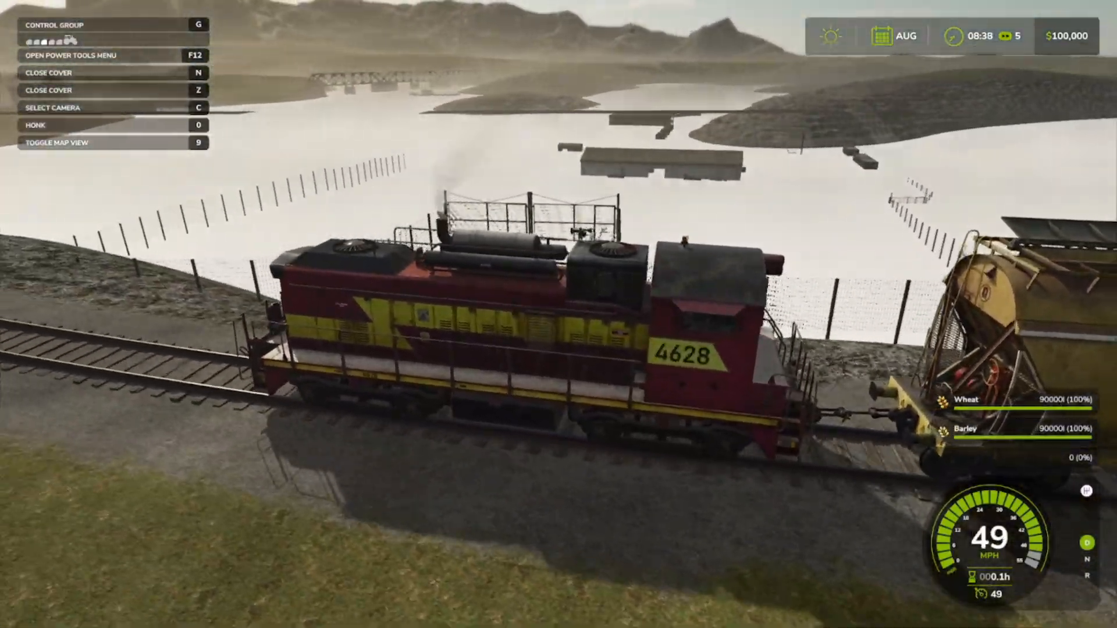
pyautogui.press('c')
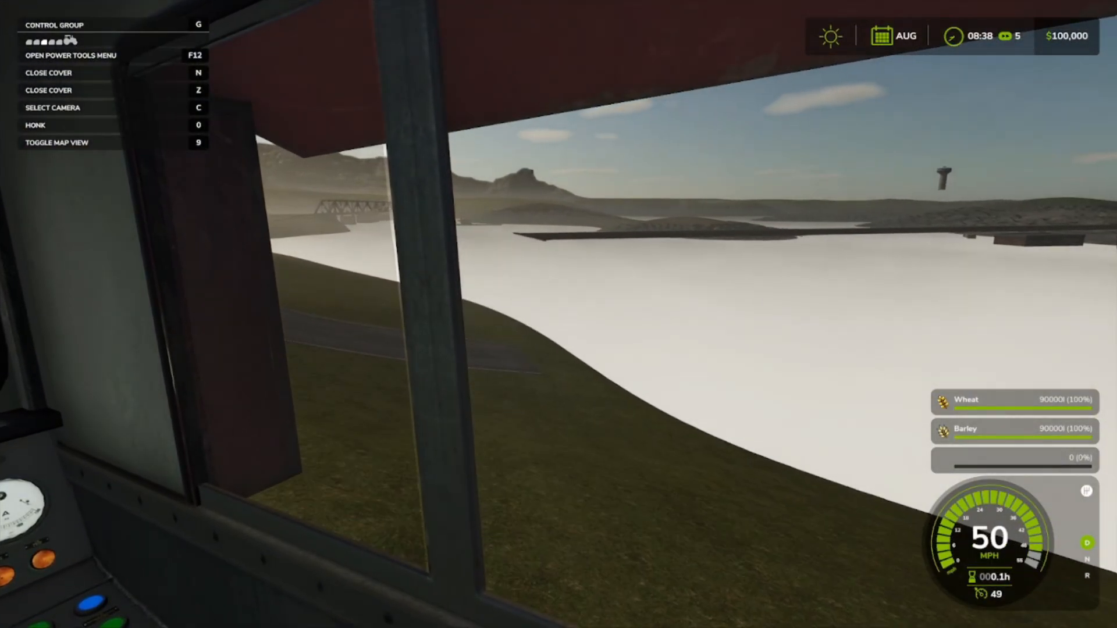
pyautogui.press('c')
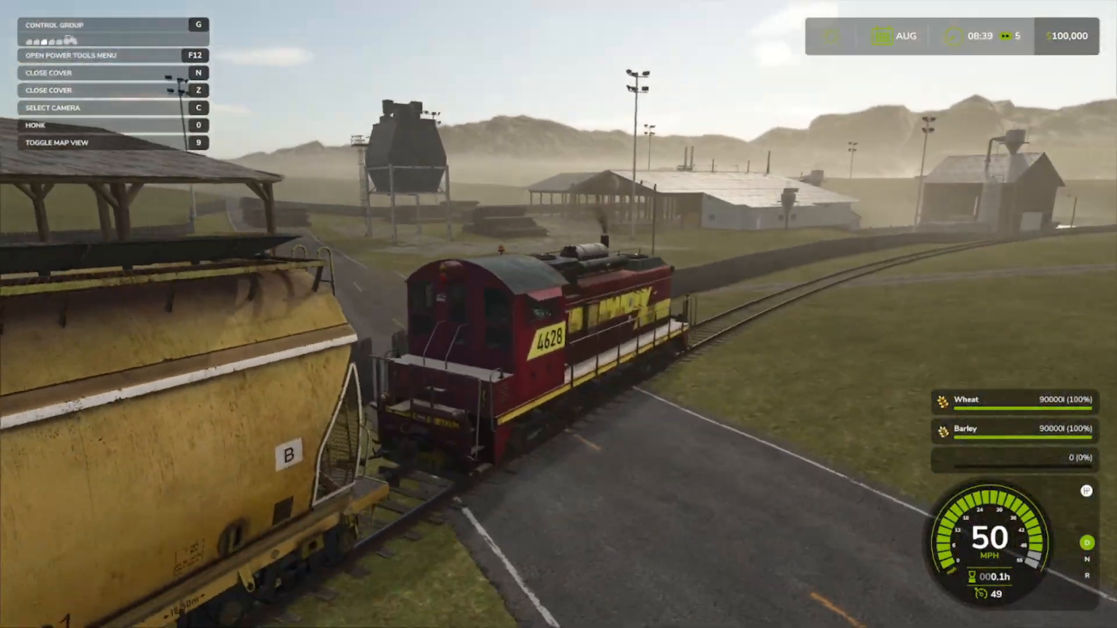
pyautogui.scroll(-5, 558, 314)
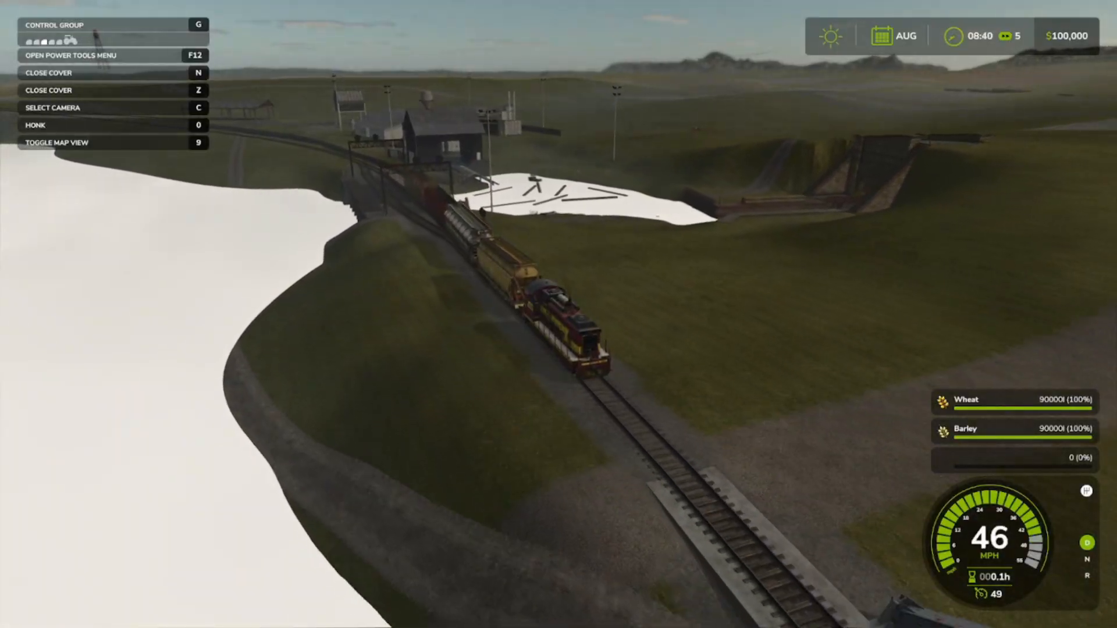
pyautogui.scroll(8, 558, 314)
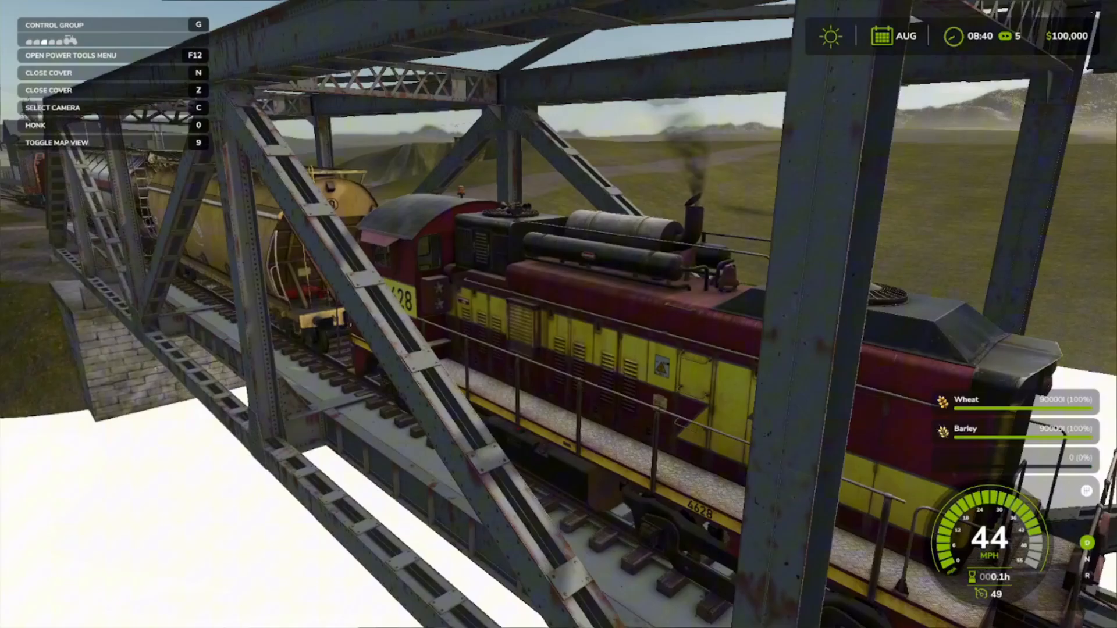
pyautogui.scroll(-10, 559, 315)
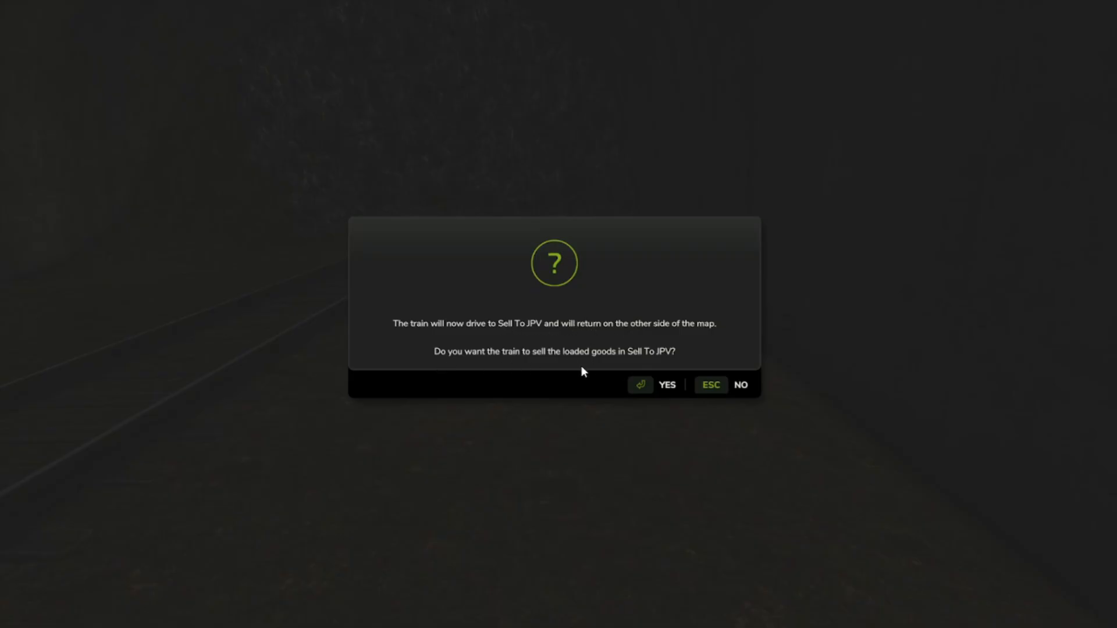
pyautogui.click(666, 385)
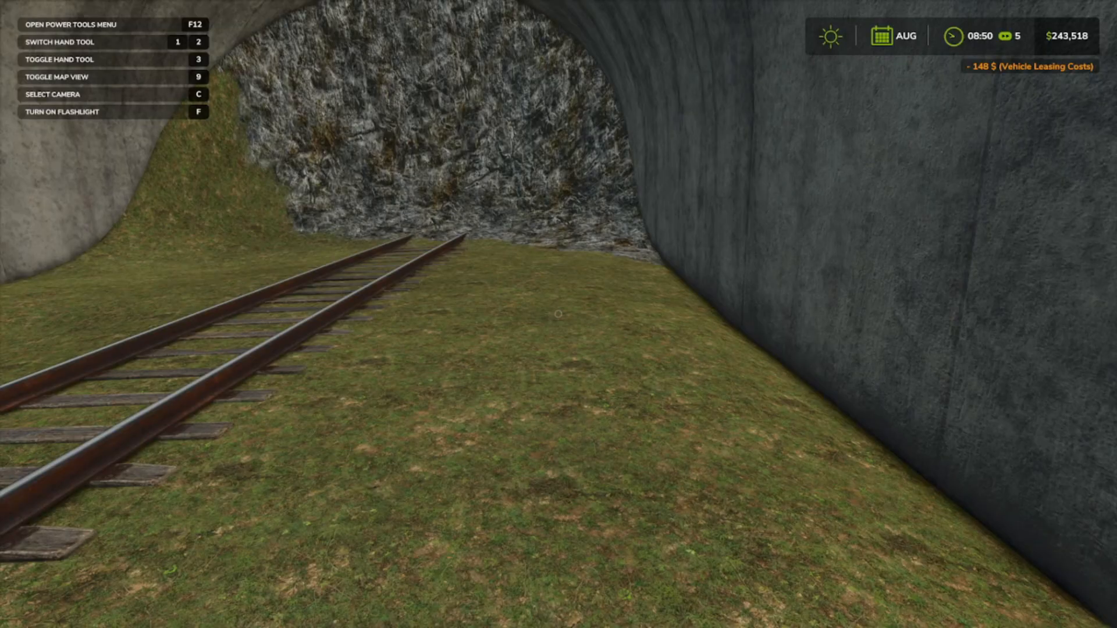
# Walk backwards out of the tunnel along the track and look over its portal and the surrounding terrain
pyautogui.press('s')
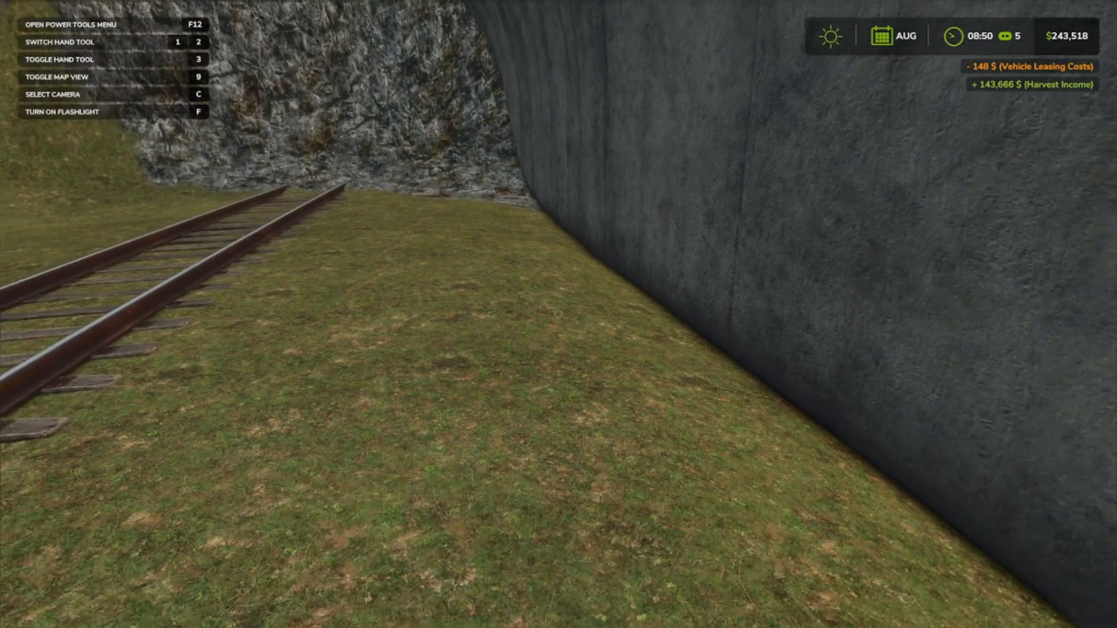
pyautogui.press('s')
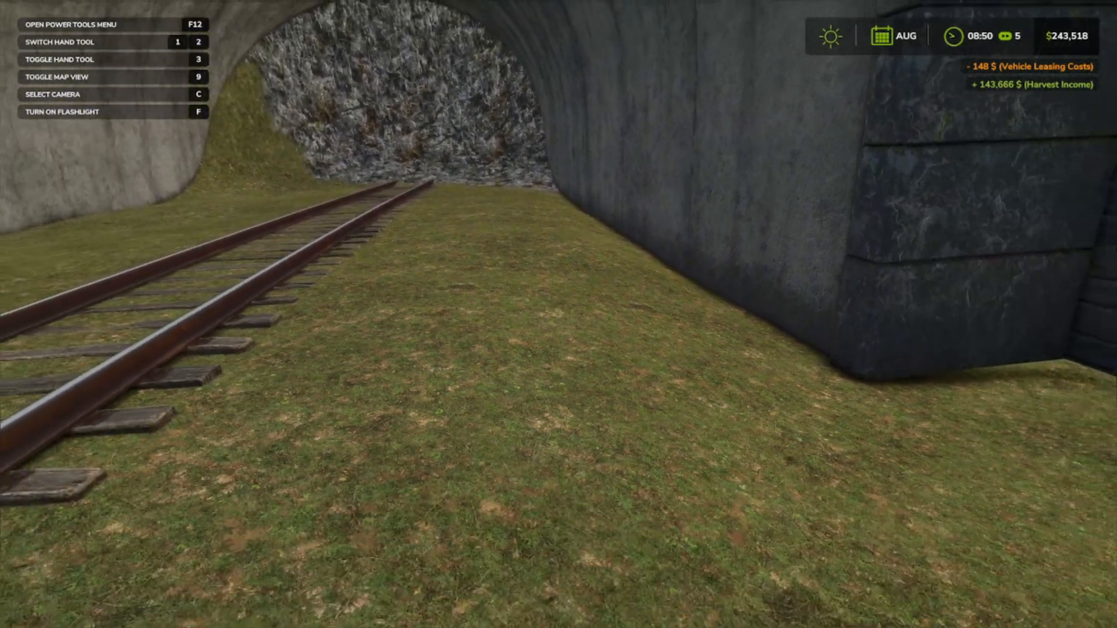
pyautogui.press('s')
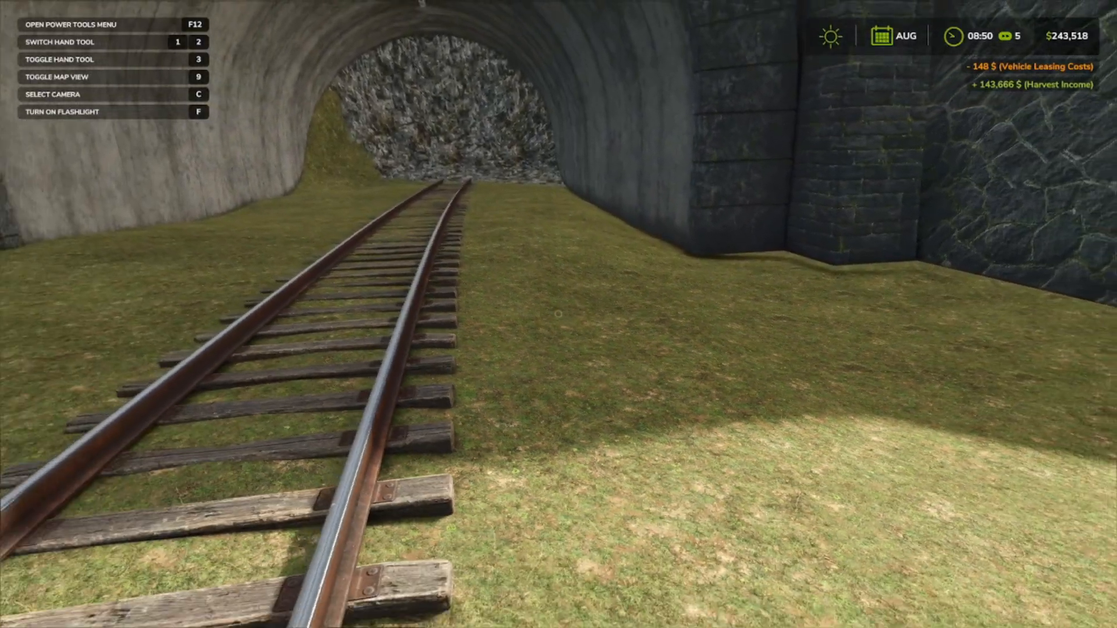
pyautogui.press('w')
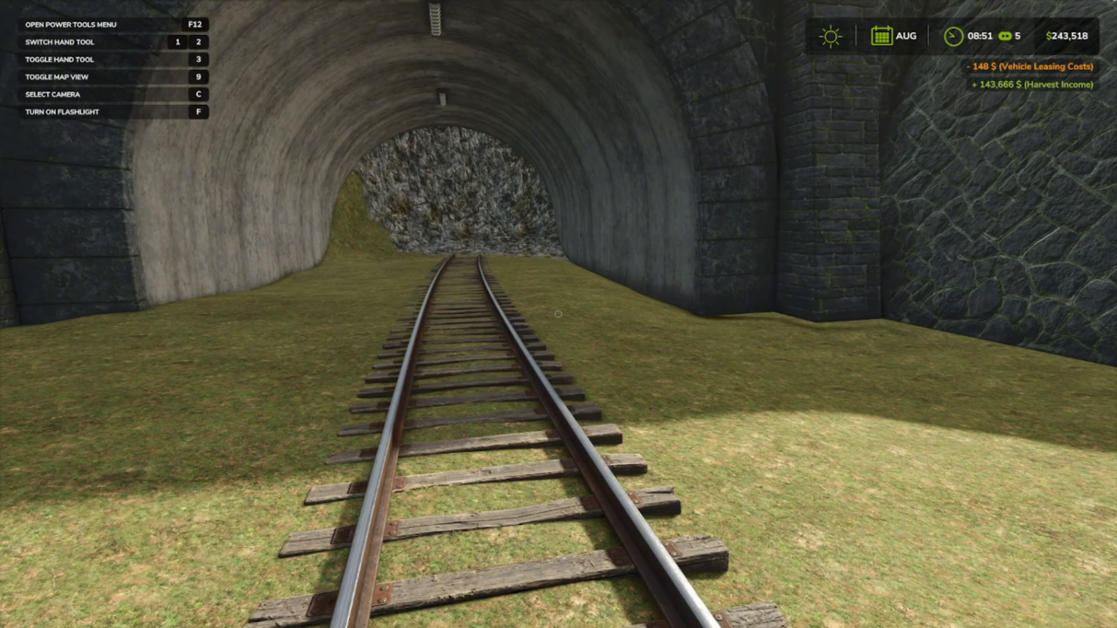
pyautogui.press('s')
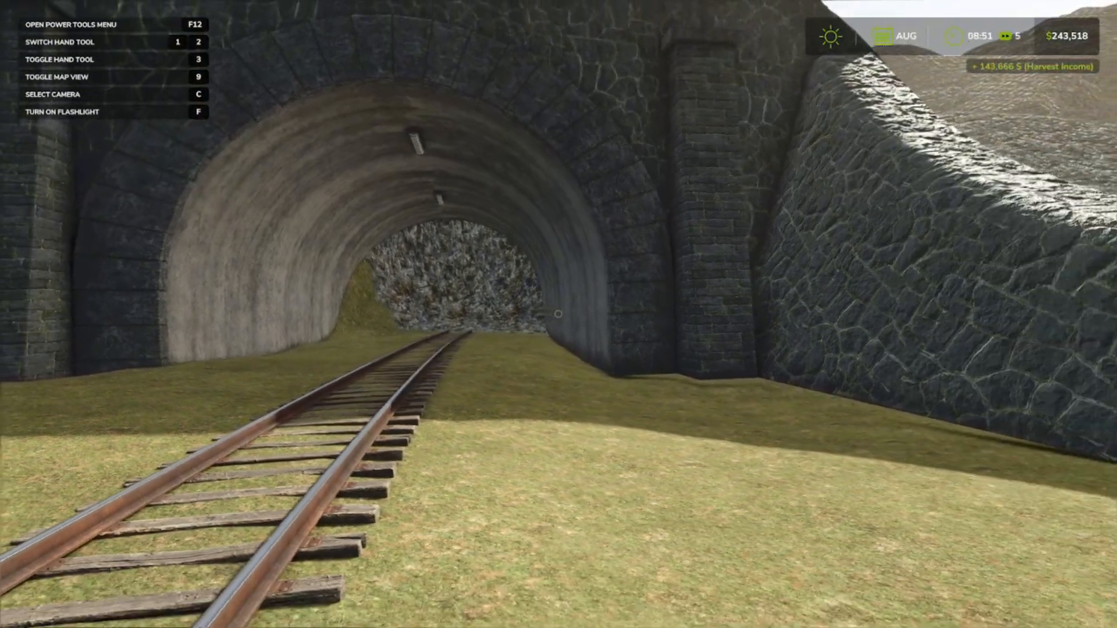
pyautogui.press('s')
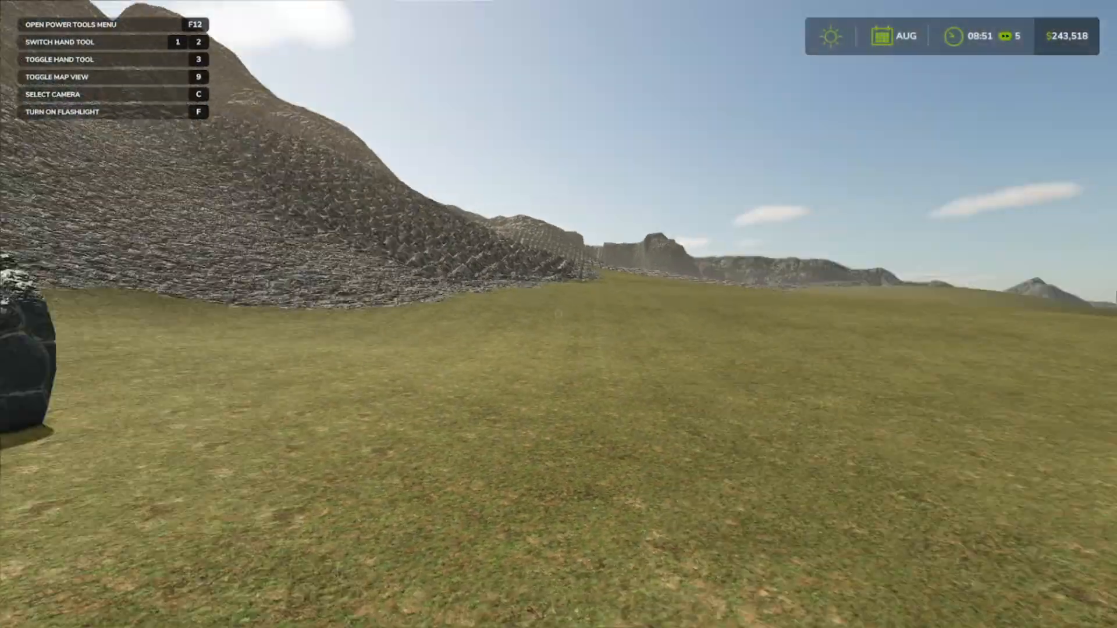
# Inspect the train station hotspot on the map and return to the game
pyautogui.press('Escape')
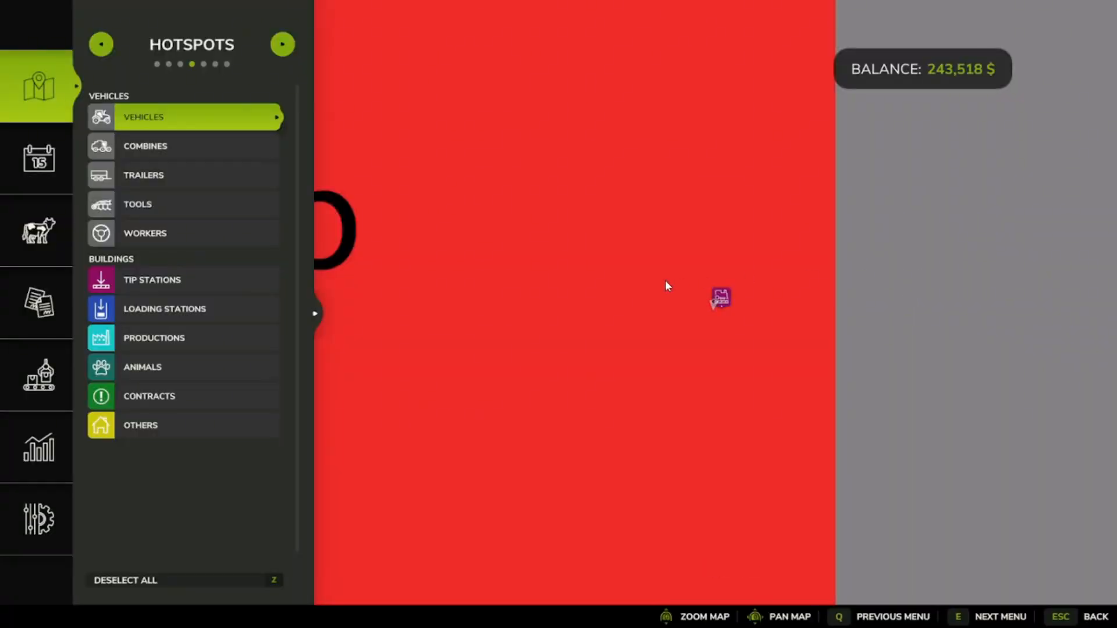
pyautogui.click(721, 298)
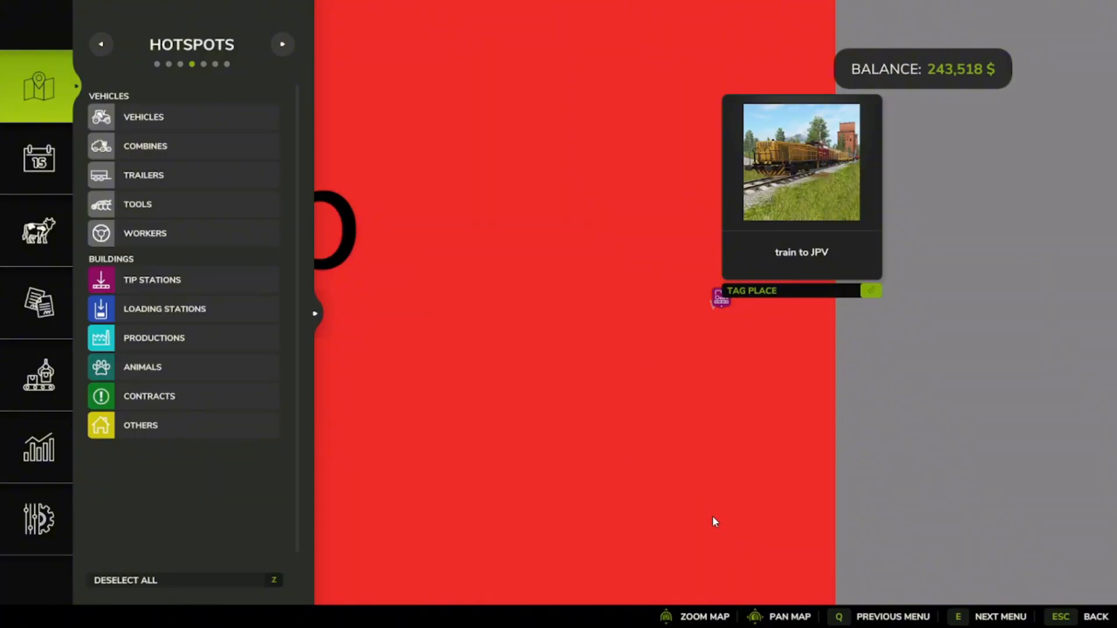
pyautogui.click(744, 383)
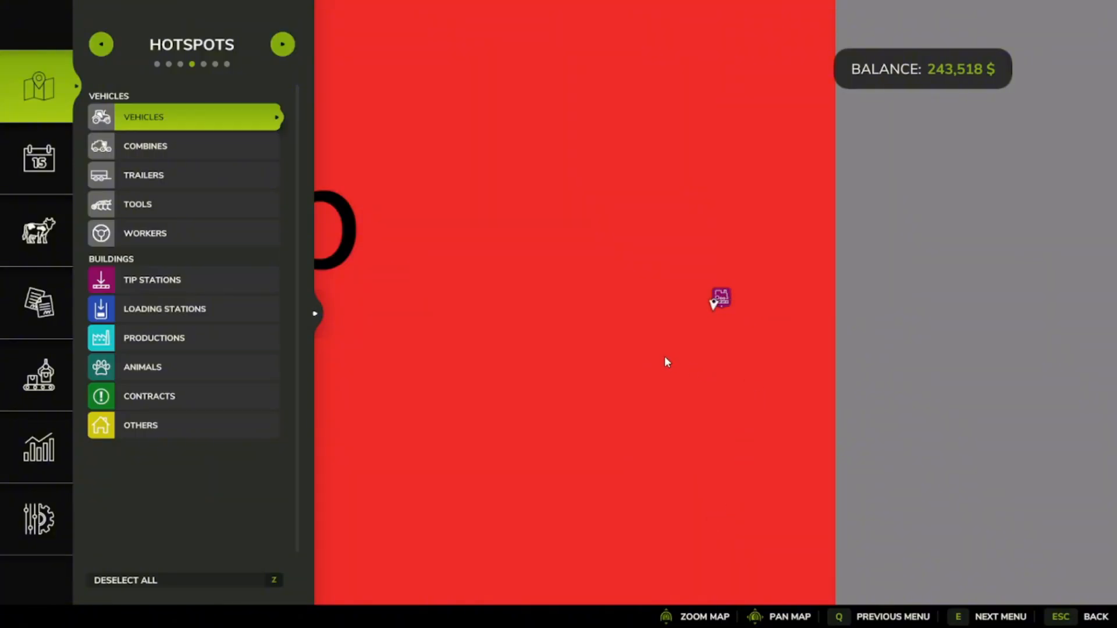
pyautogui.press('Escape')
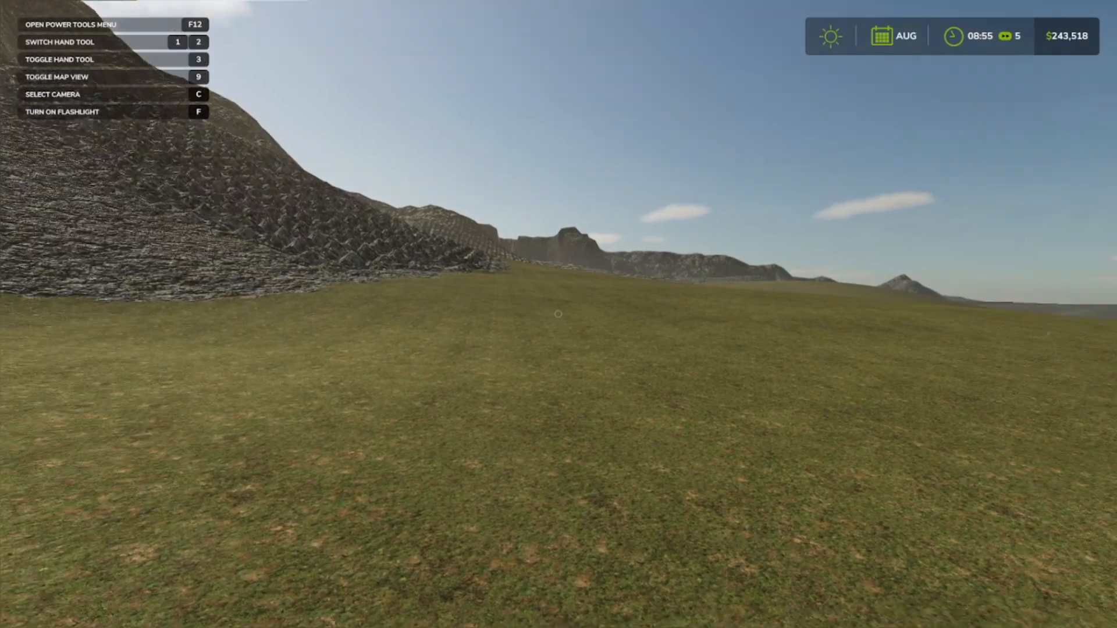